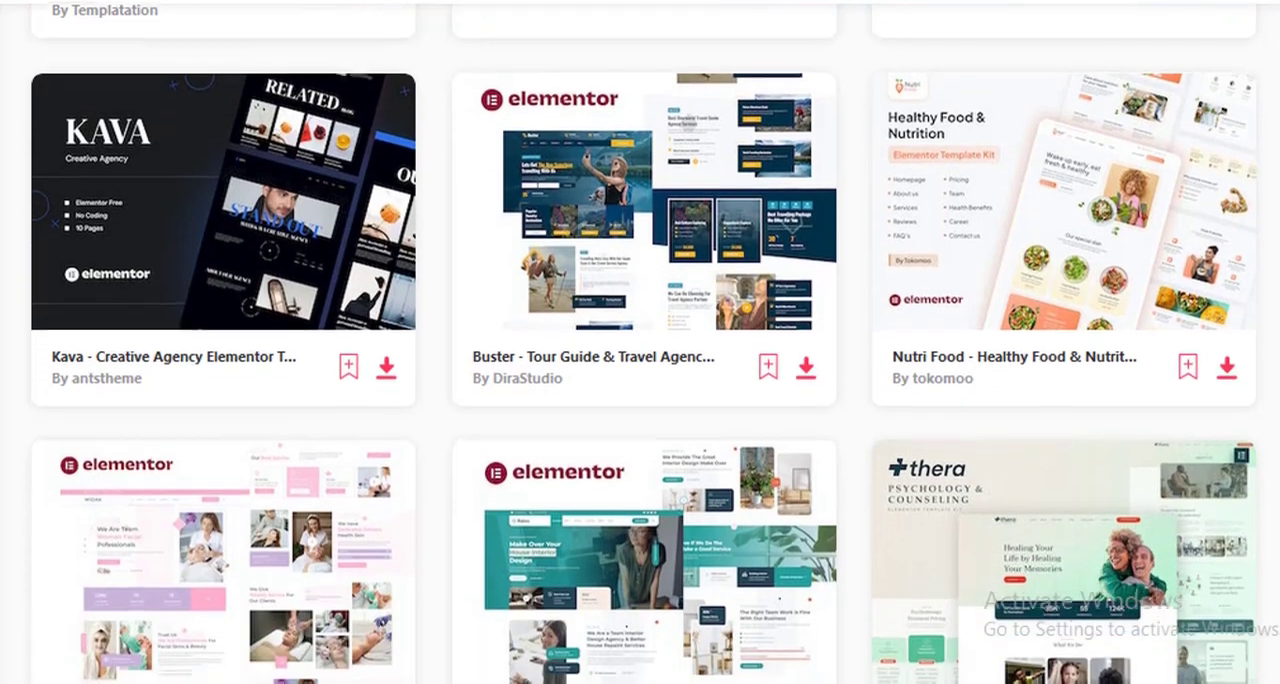
# - Browse the Elementor template kits in the template library
pyautogui.scroll(-3, 640, 342)
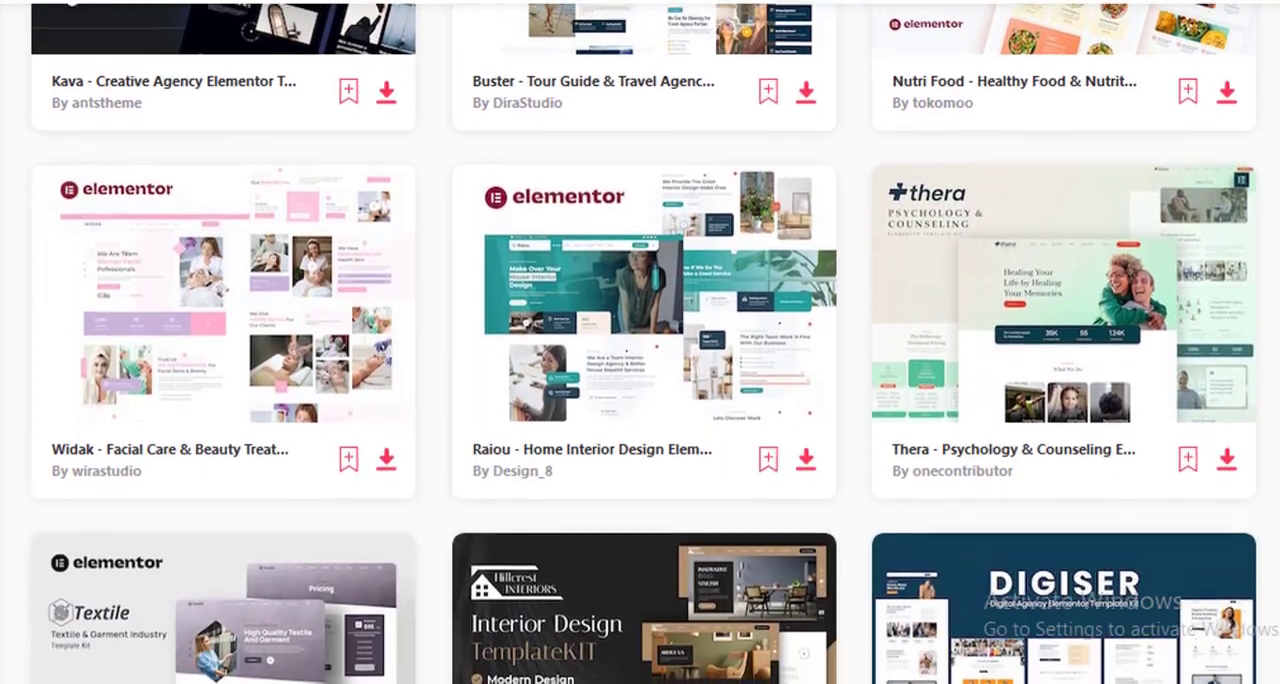
pyautogui.scroll(-2, 640, 342)
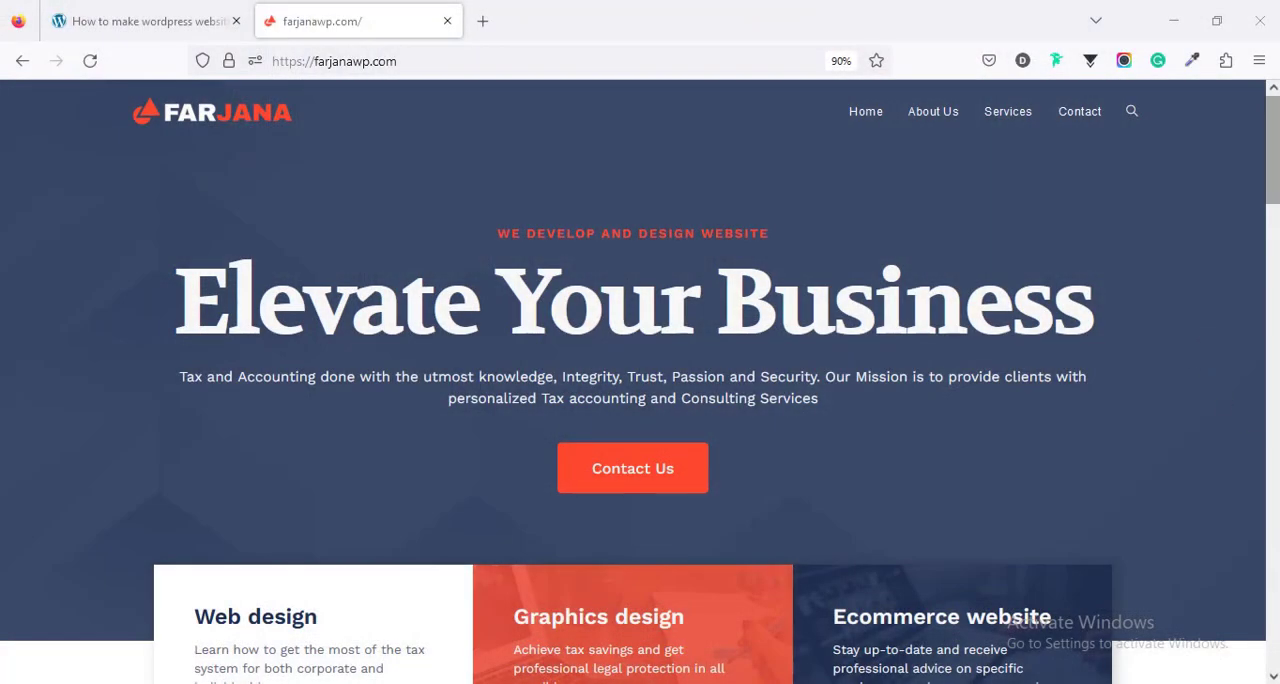
# - Review the demo business website's home page from header to footer, including its header search field
pyautogui.moveTo(1273, 150)
pyautogui.mouseDown()
pyautogui.moveTo(1273, 612)
pyautogui.moveTo(1273, 147)
pyautogui.mouseUp()
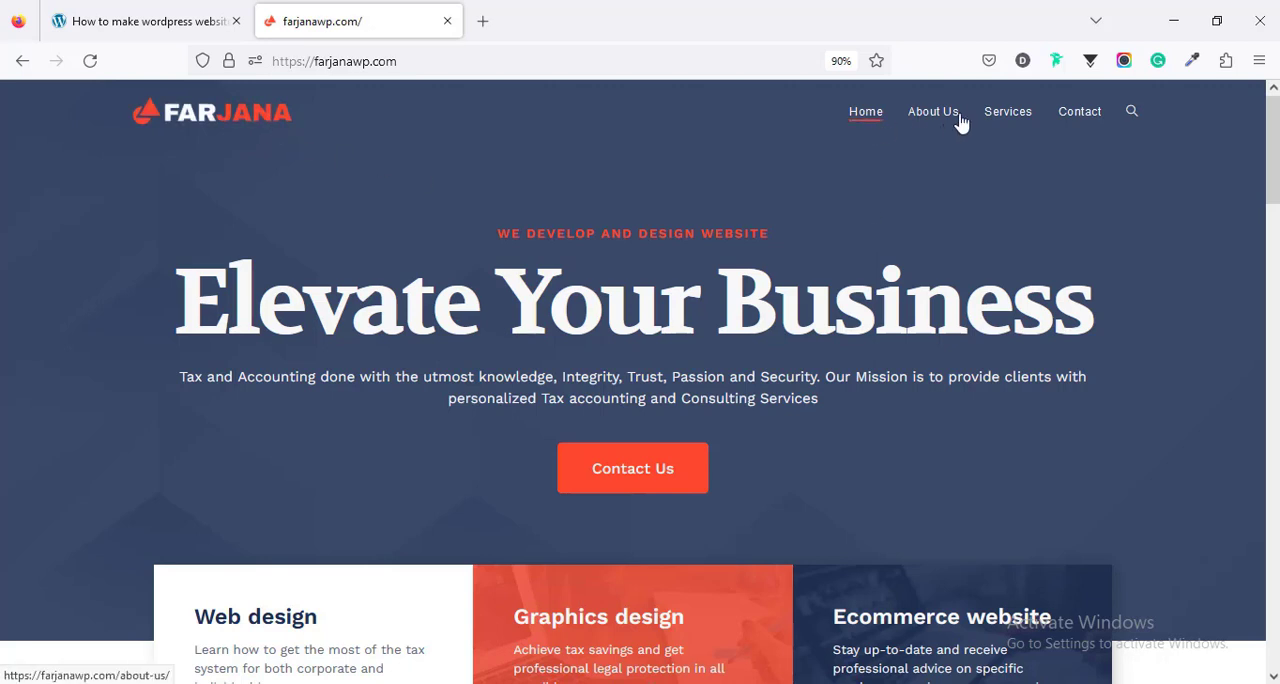
pyautogui.click(1130, 117)
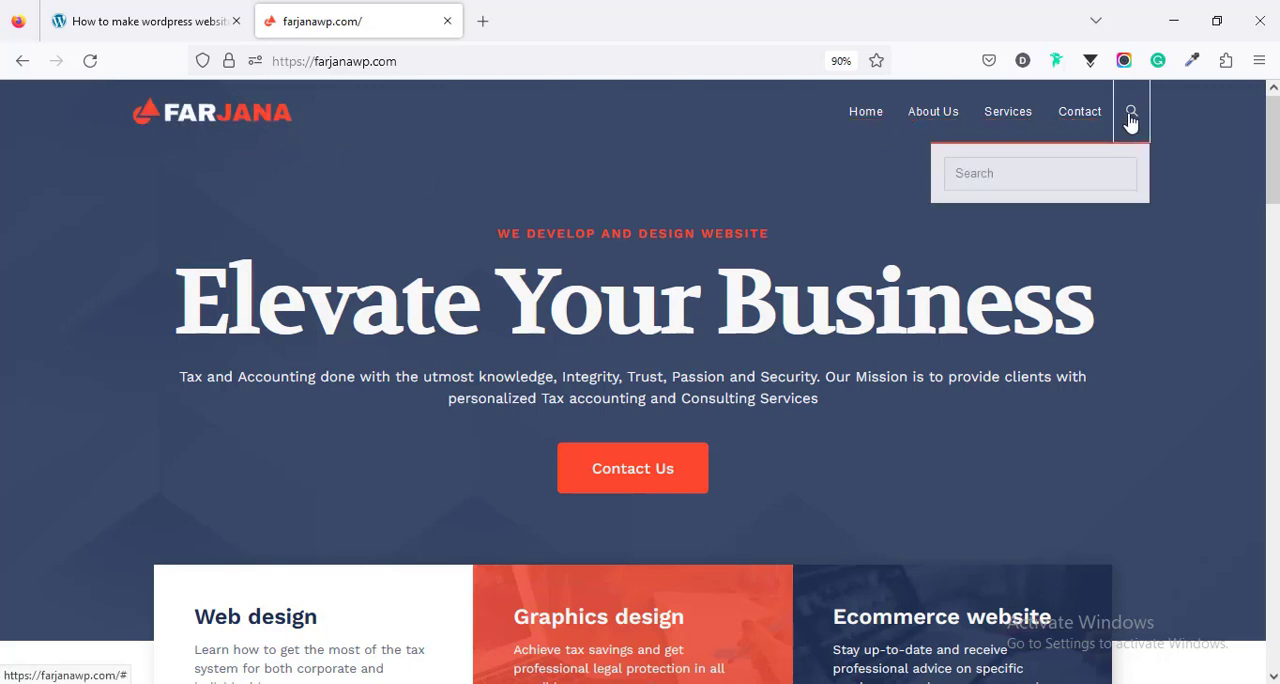
pyautogui.click(1191, 168)
pyautogui.scroll(-5, 977, 199)
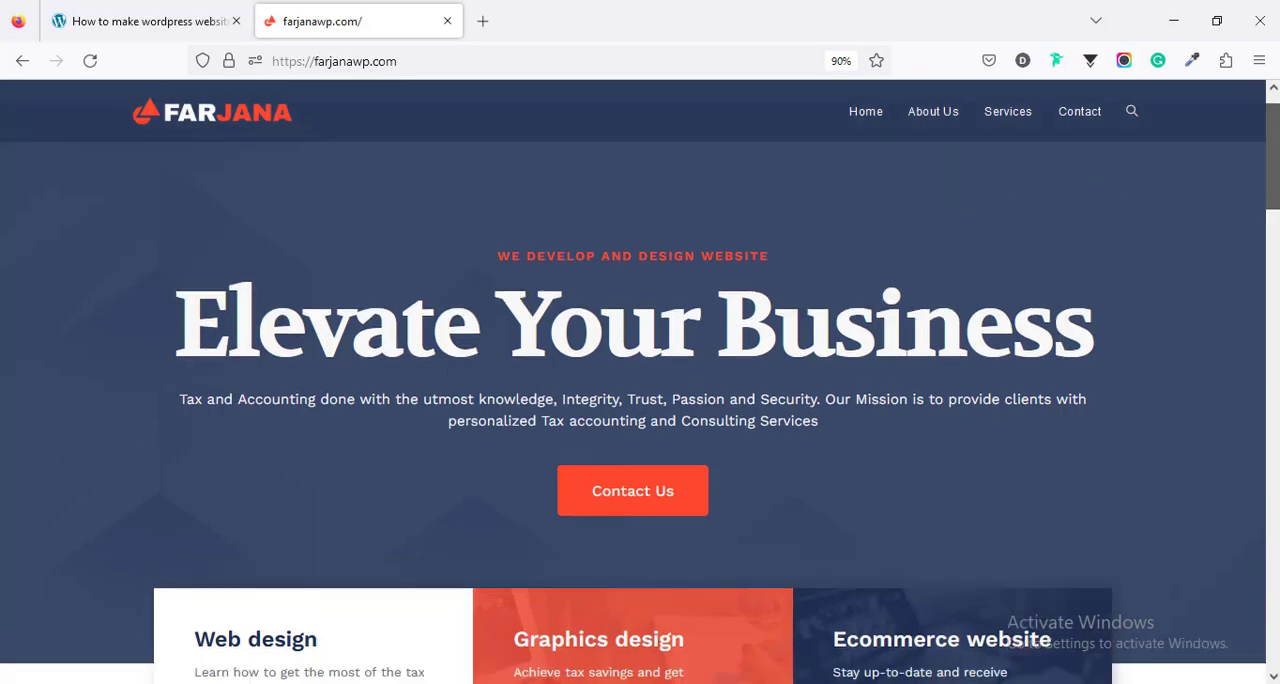
pyautogui.scroll(-10, 640, 380)
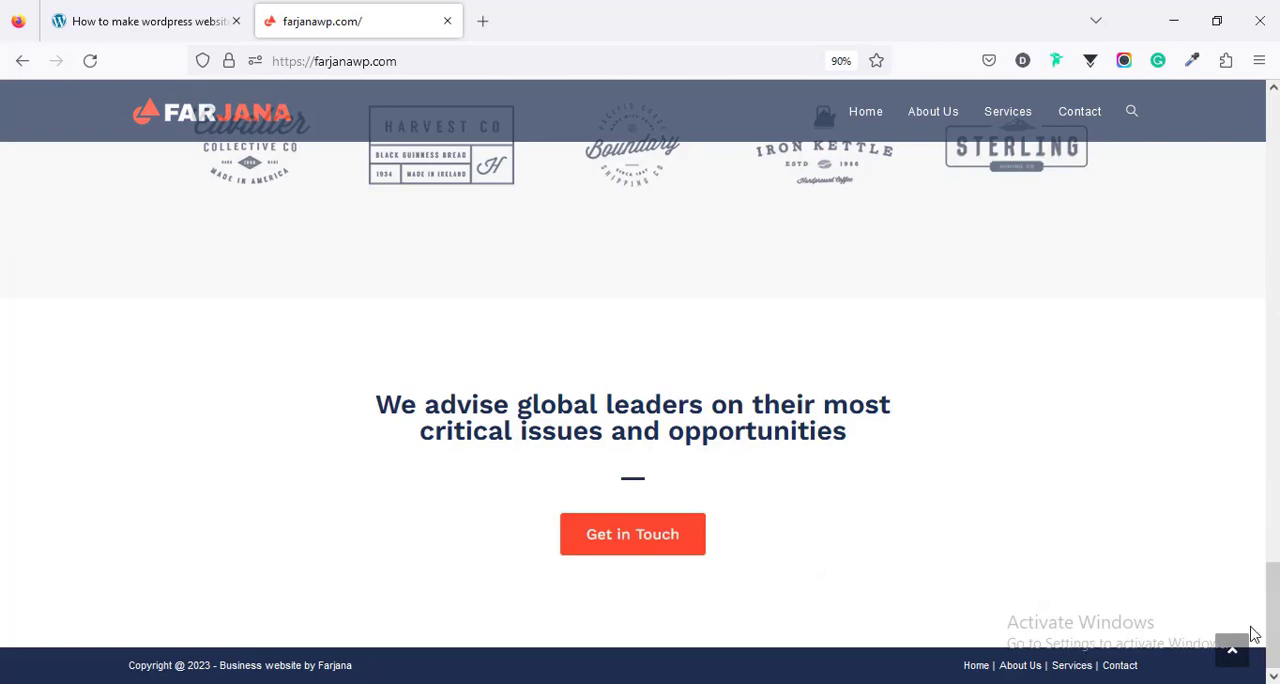
pyautogui.moveTo(1273, 598); pyautogui.dragTo(1272, 130)
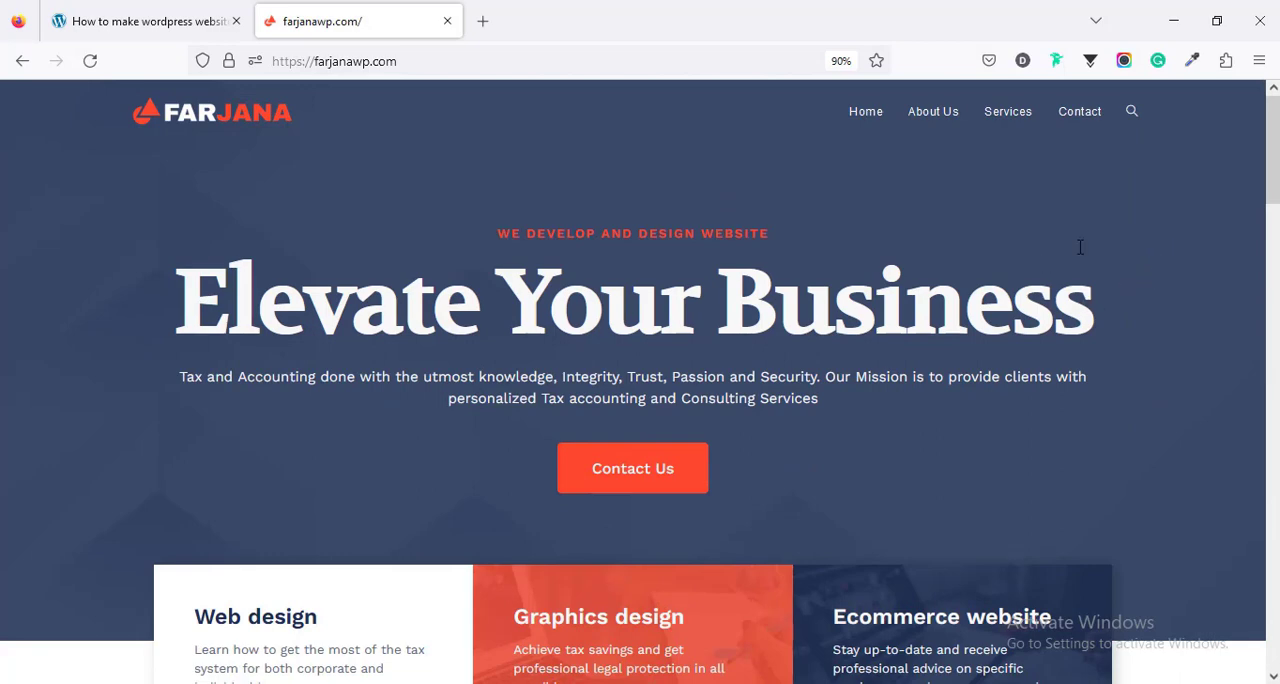
pyautogui.moveTo(1273, 180)
pyautogui.mouseDown()
pyautogui.moveTo(1273, 563)
pyautogui.moveTo(1274, 170)
pyautogui.mouseUp()
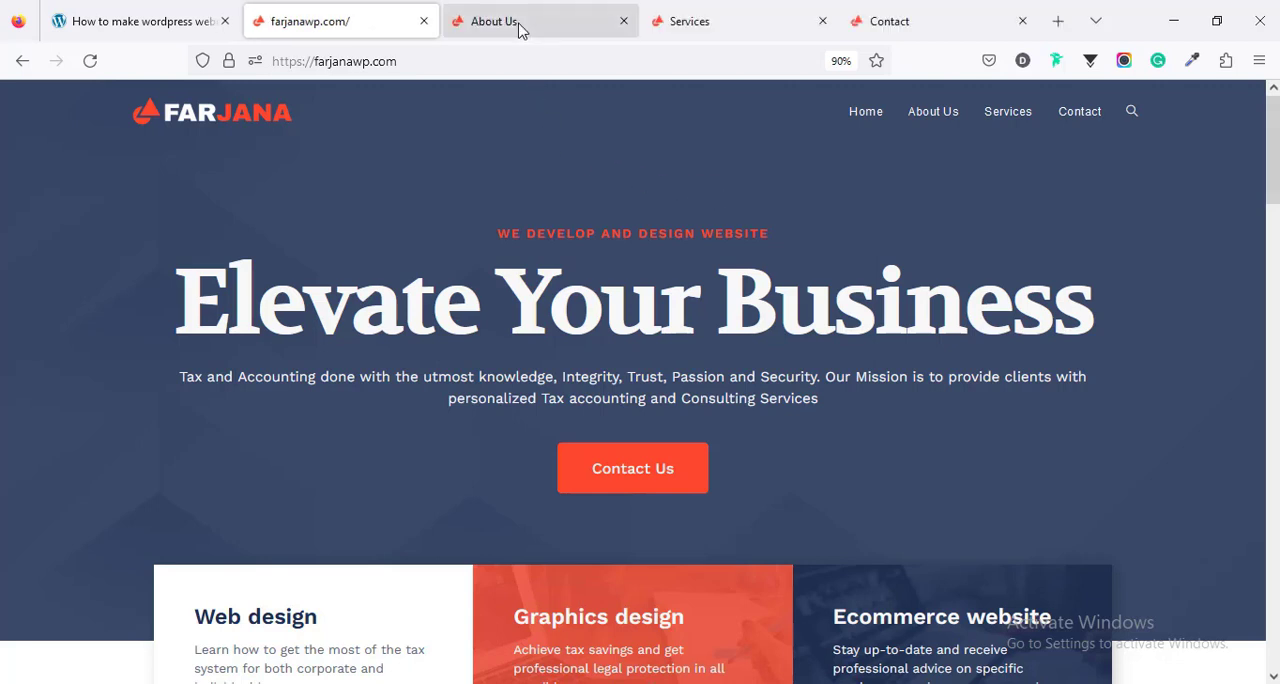
# - Look through the demo website's About Us, Services and Contact pages
pyautogui.click(519, 24)
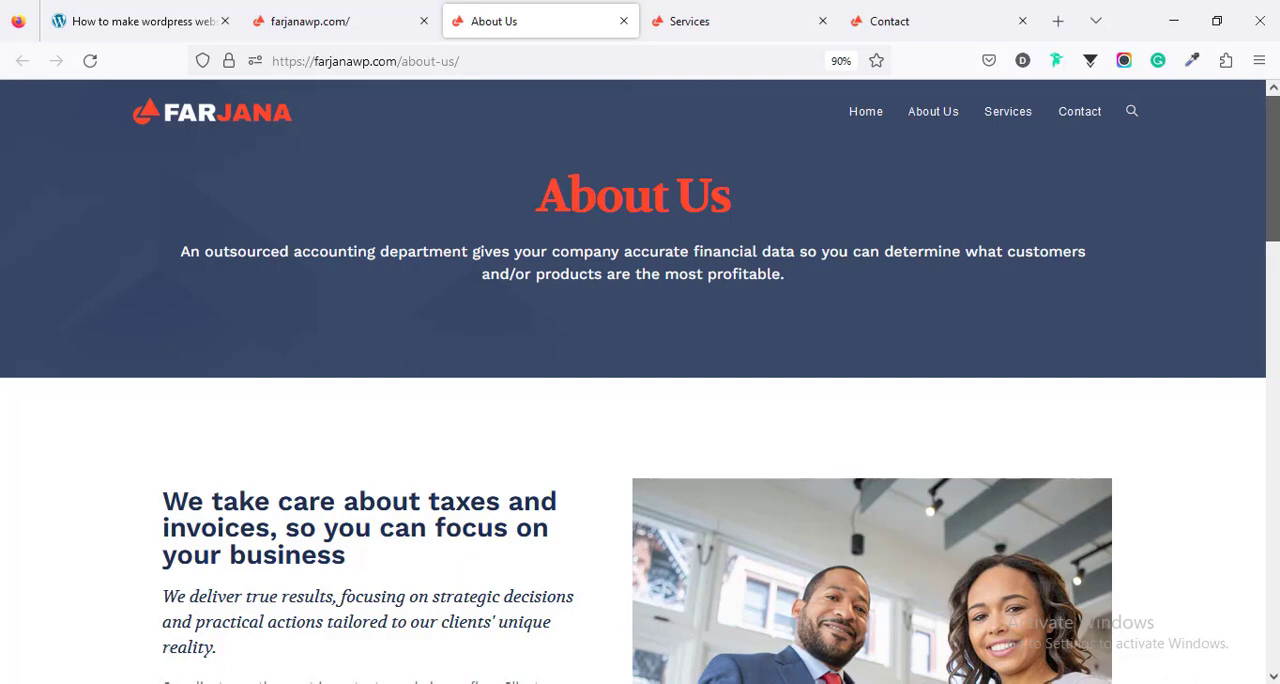
pyautogui.moveTo(1273, 165); pyautogui.dragTo(1273, 562)
pyautogui.click(743, 22)
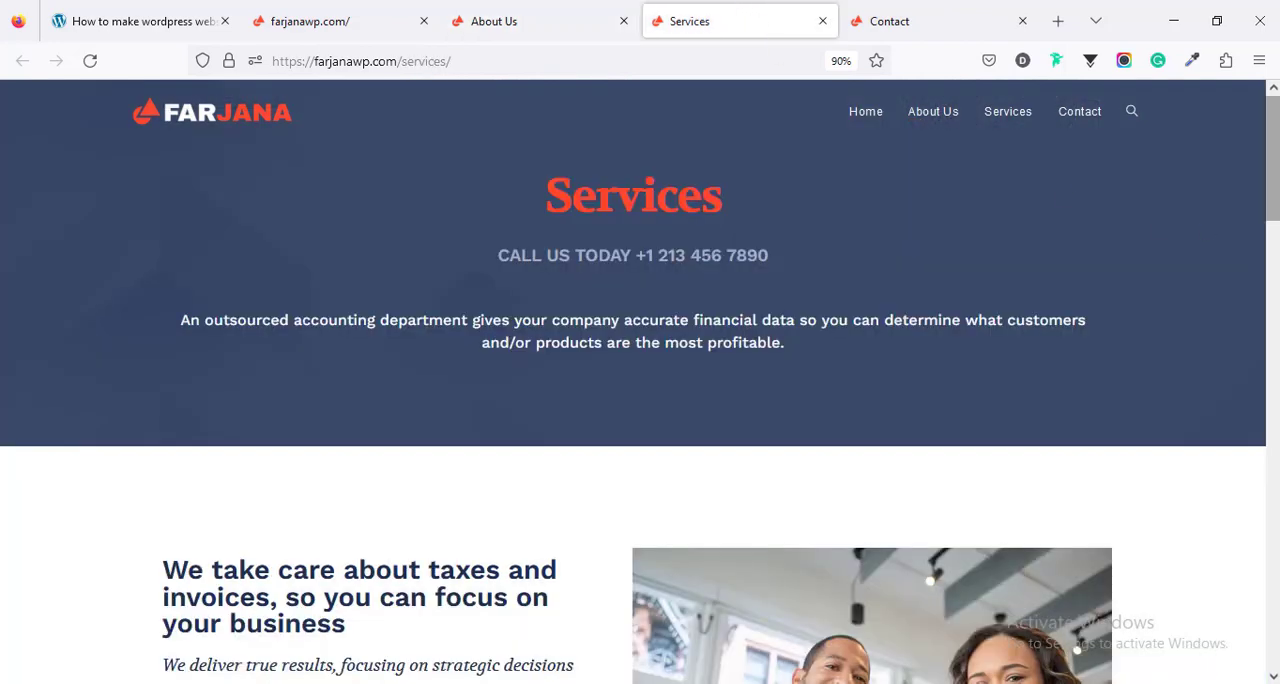
pyautogui.moveTo(1273, 160); pyautogui.dragTo(1273, 606)
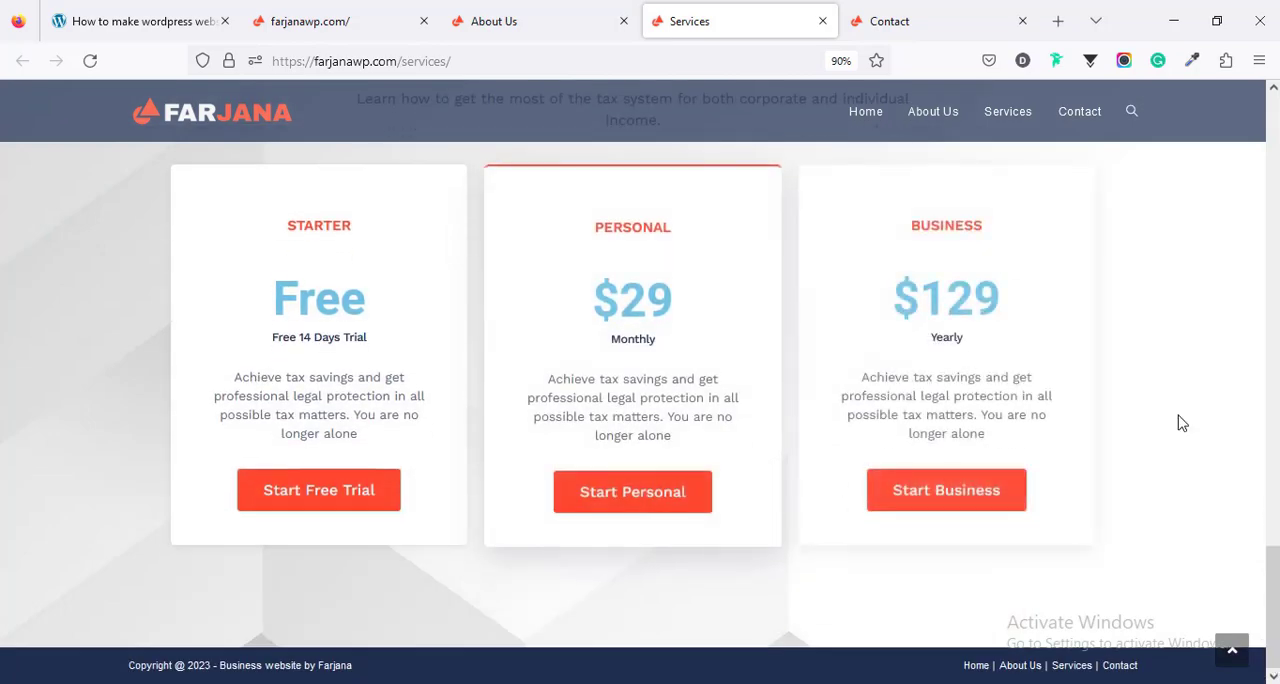
pyautogui.click(903, 26)
pyautogui.moveTo(1273, 200); pyautogui.dragTo(1274, 155)
# - Preview the demo site's home page at iPad size in responsive design mode, and leave that mode
pyautogui.click(310, 21)
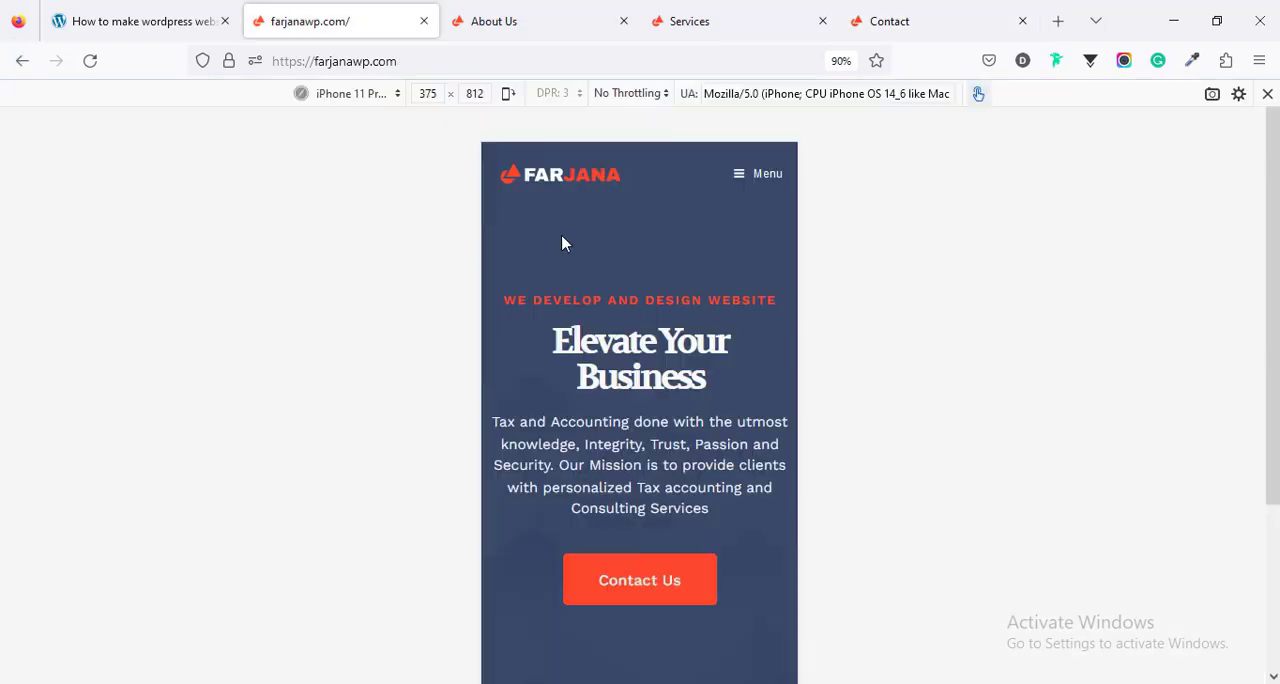
pyautogui.click(356, 99)
pyautogui.click(367, 264)
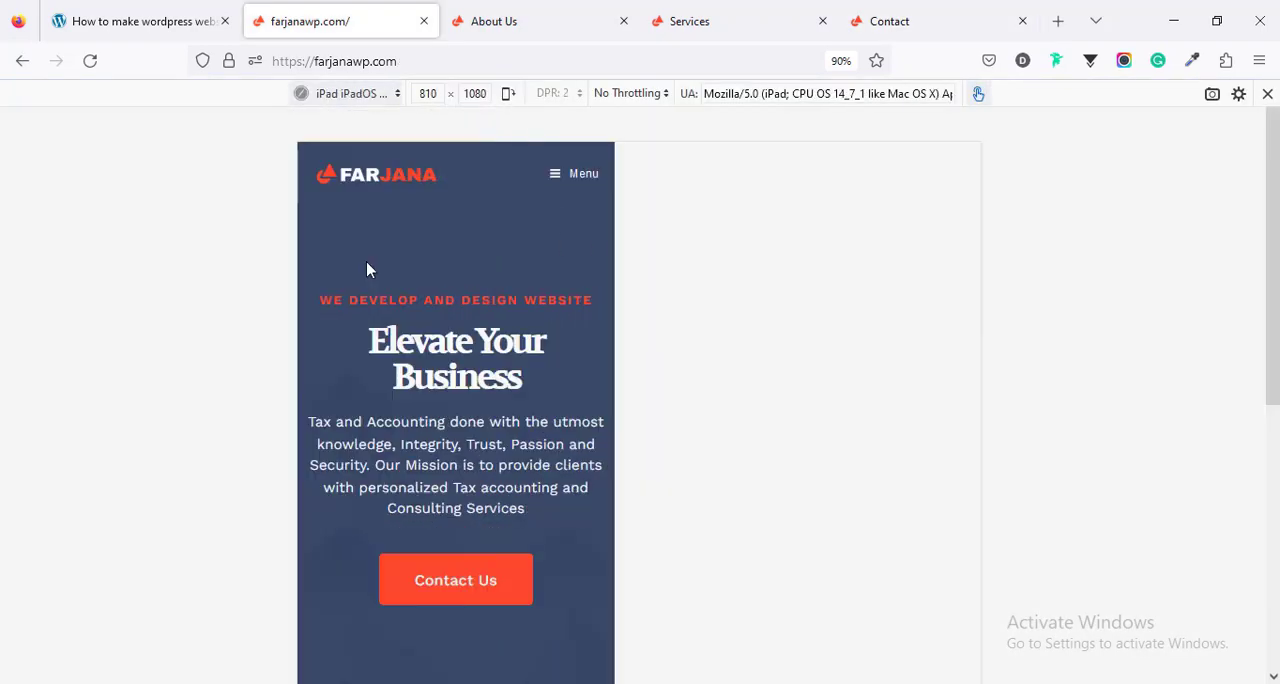
pyautogui.hotkey('ctrl', 'shift', 'm')
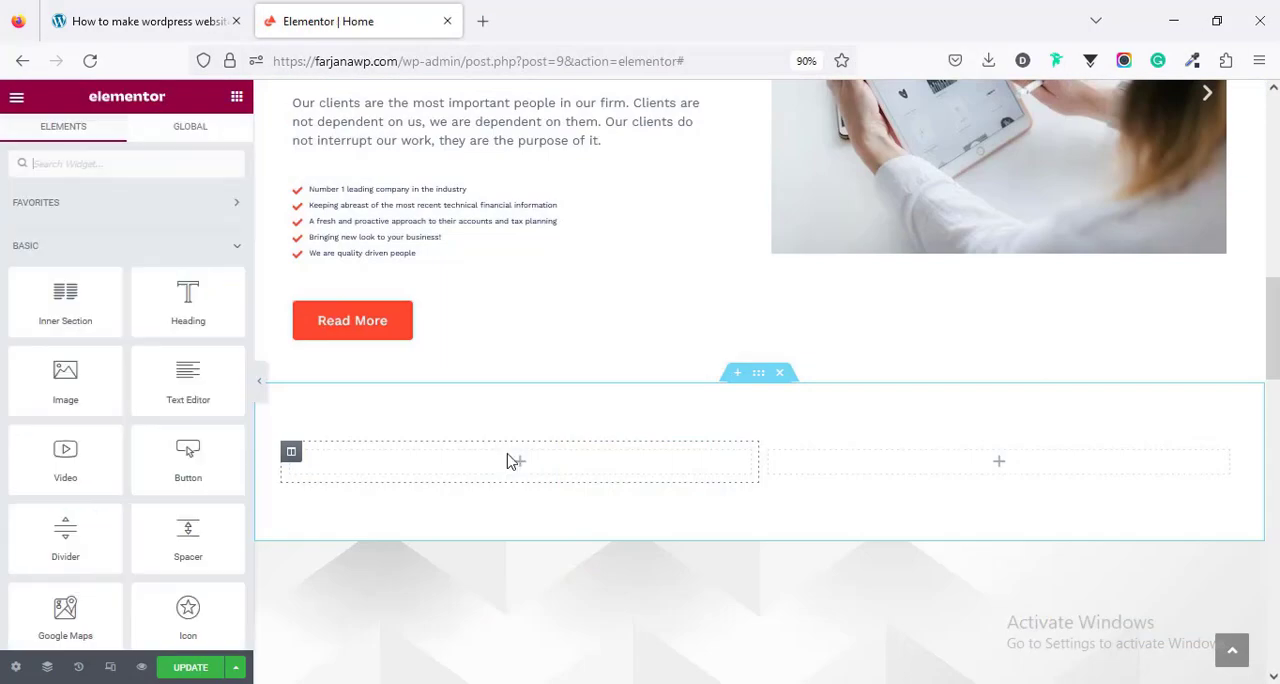
# - Add a Heading widget with a Text Editor widget below it to the first column of the empty two-column section
pyautogui.moveTo(186, 290); pyautogui.dragTo(511, 463)
pyautogui.click(237, 96)
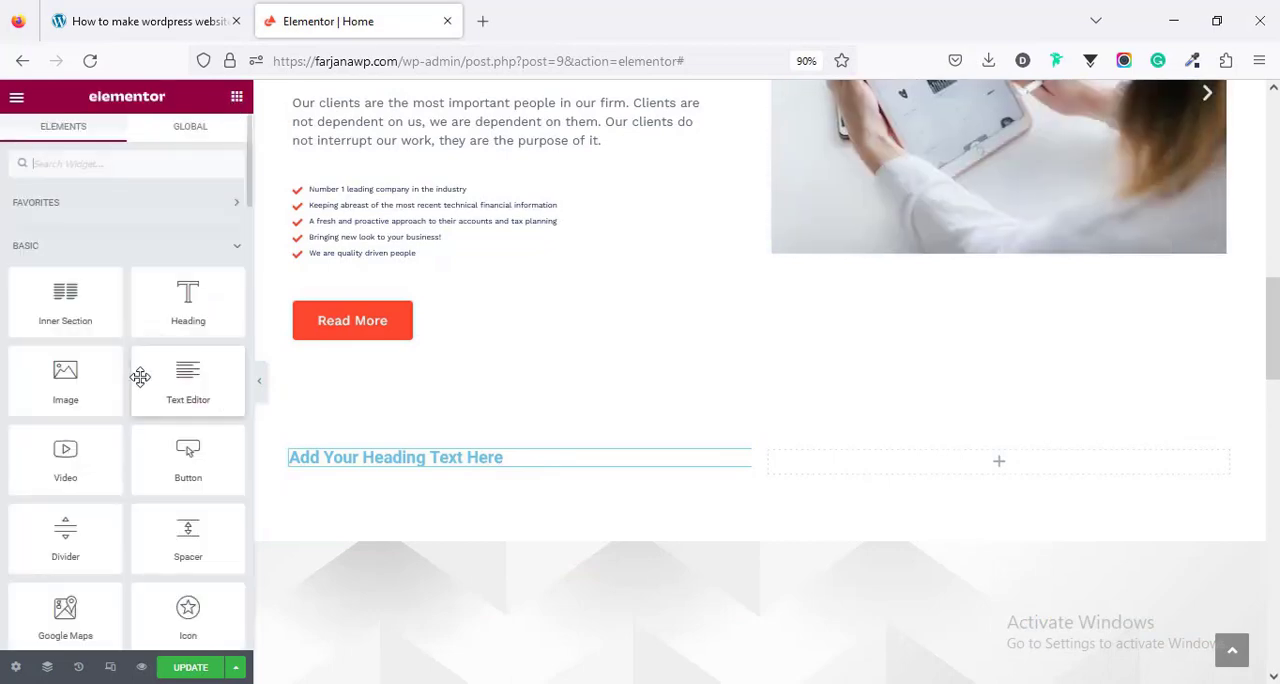
pyautogui.moveTo(188, 380); pyautogui.dragTo(370, 453)
# - Set the new heading's HTML tag to H2 and open its style settings
pyautogui.click(370, 455)
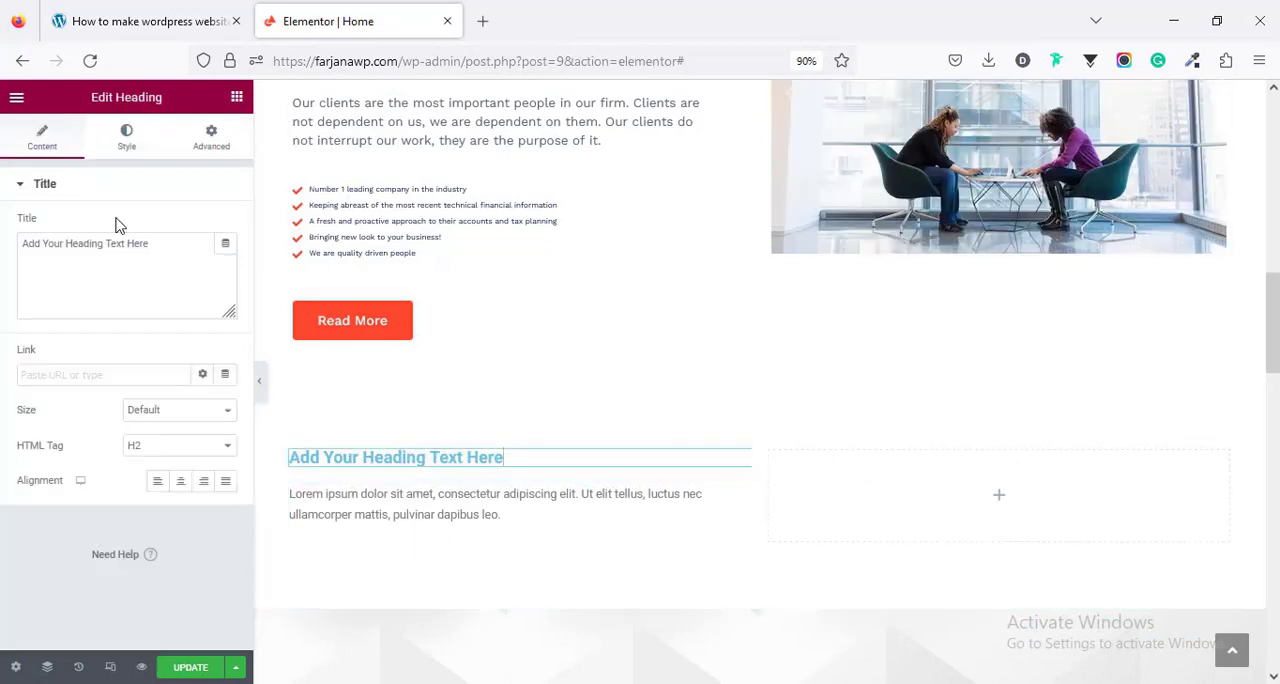
pyautogui.click(155, 450)
pyautogui.click(145, 500)
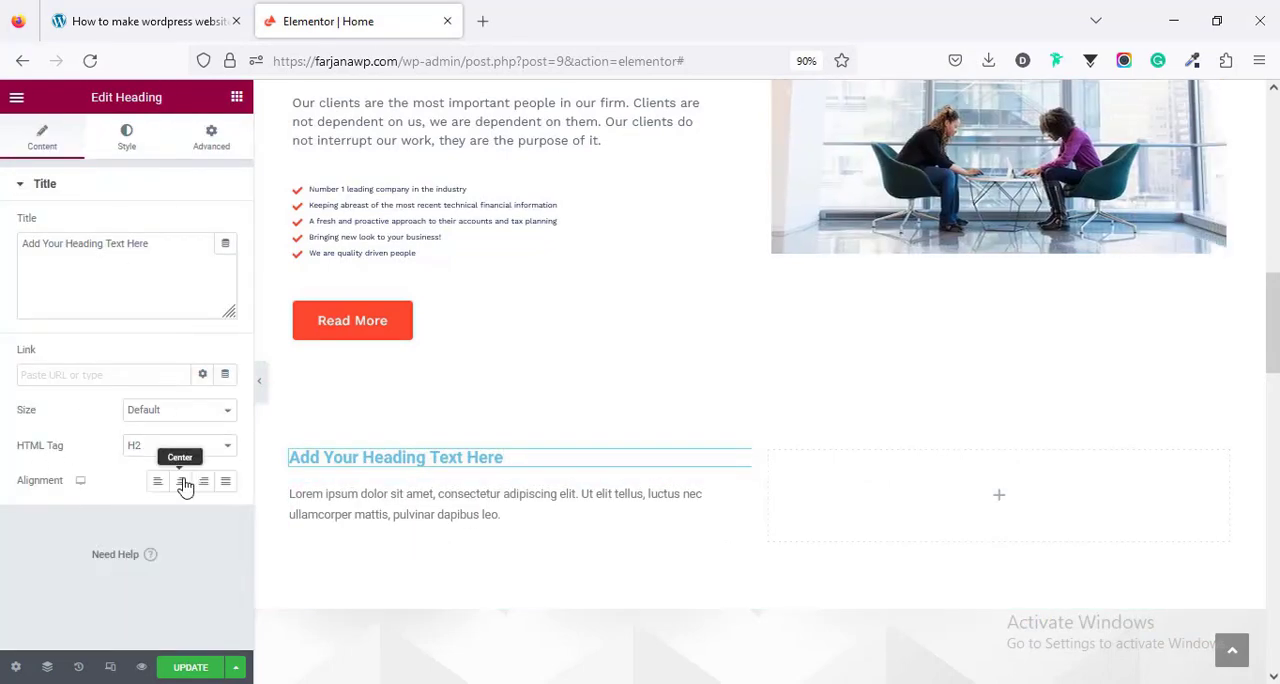
pyautogui.click(126, 138)
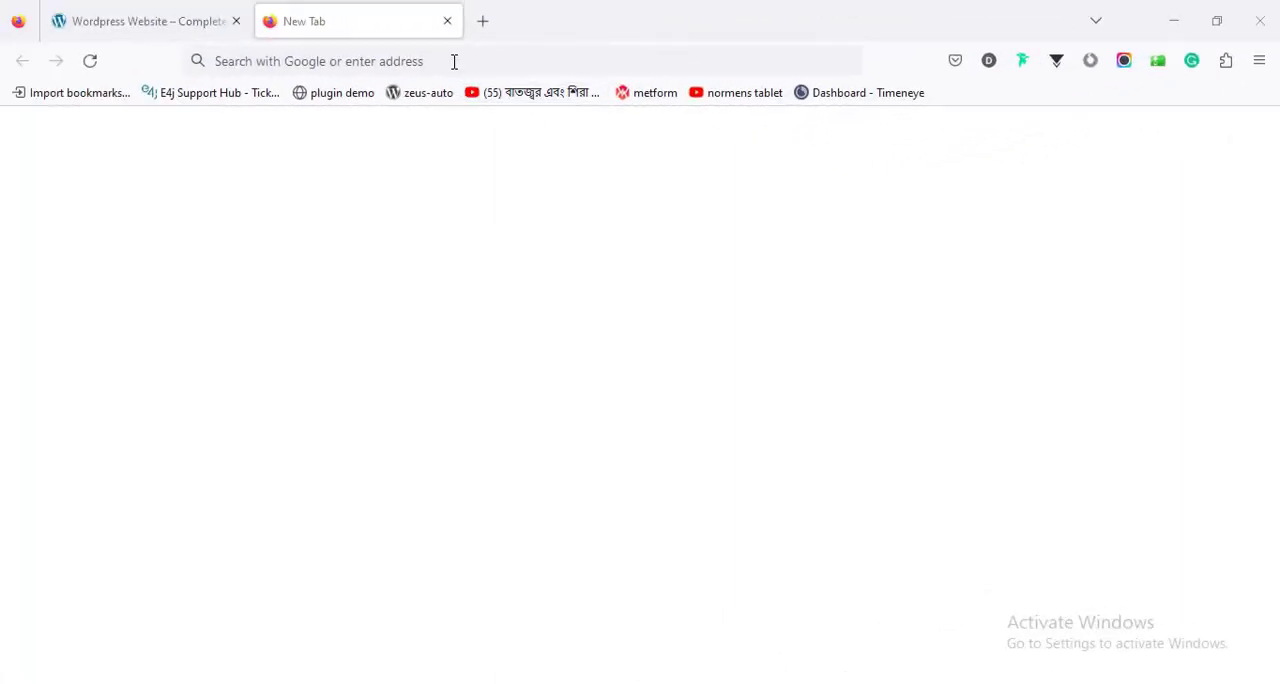
# - Go to the DIVI web designer's website and open its Tools page
pyautogui.click(454, 62)
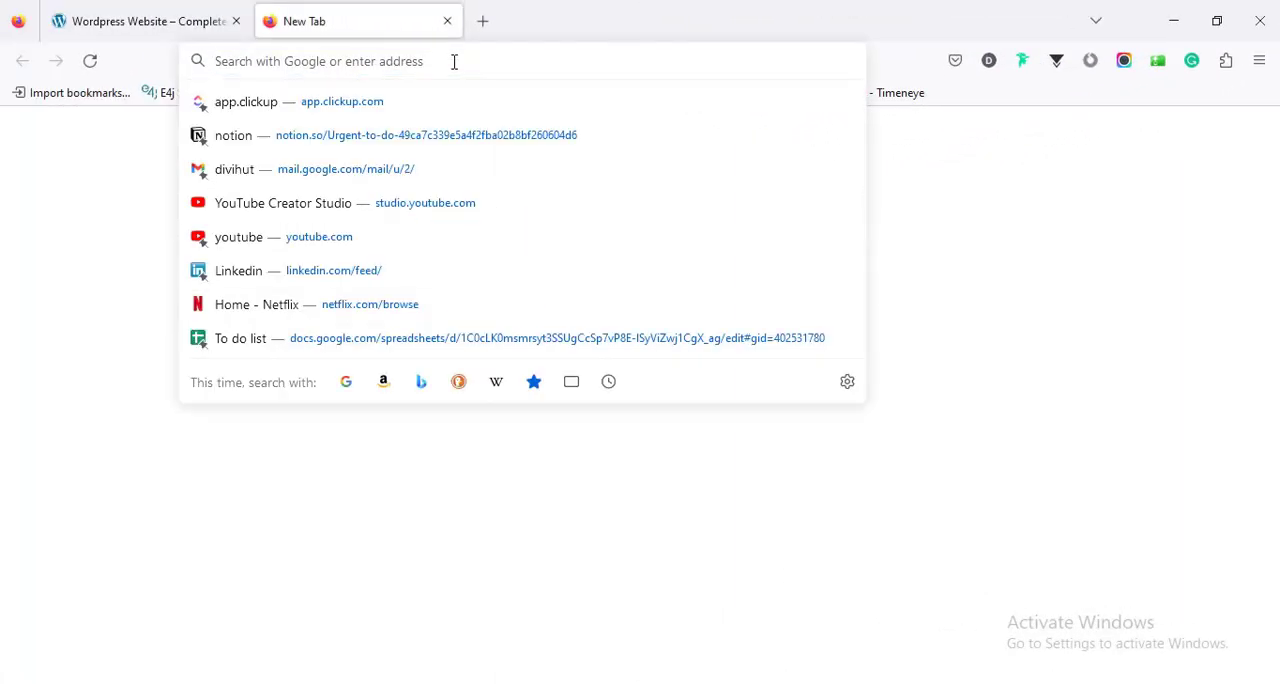
pyautogui.write('farjana-rashid.com/')
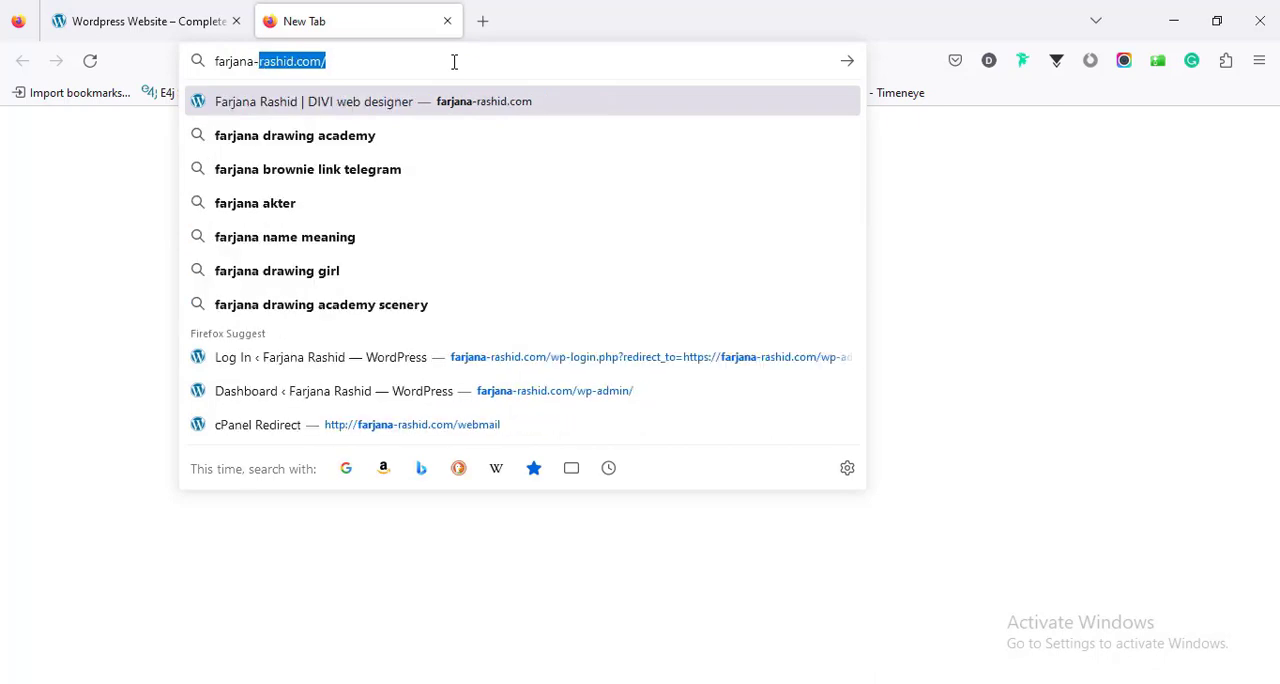
pyautogui.press('Return')
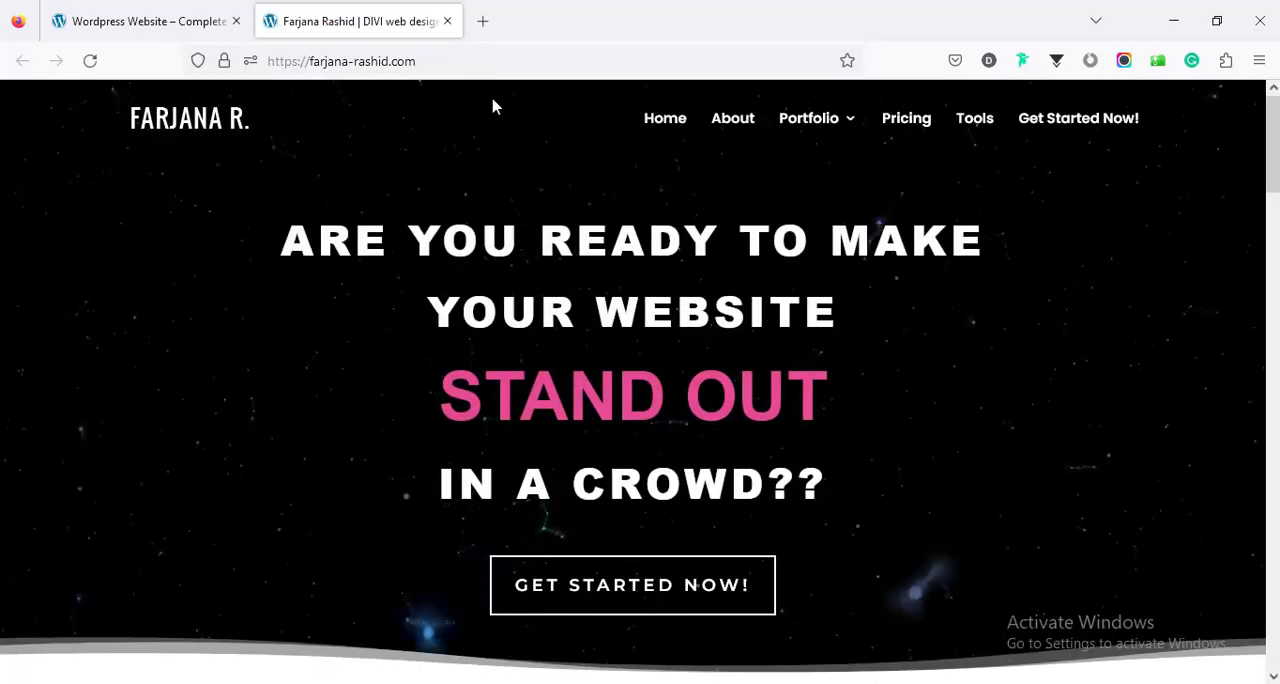
pyautogui.click(980, 128)
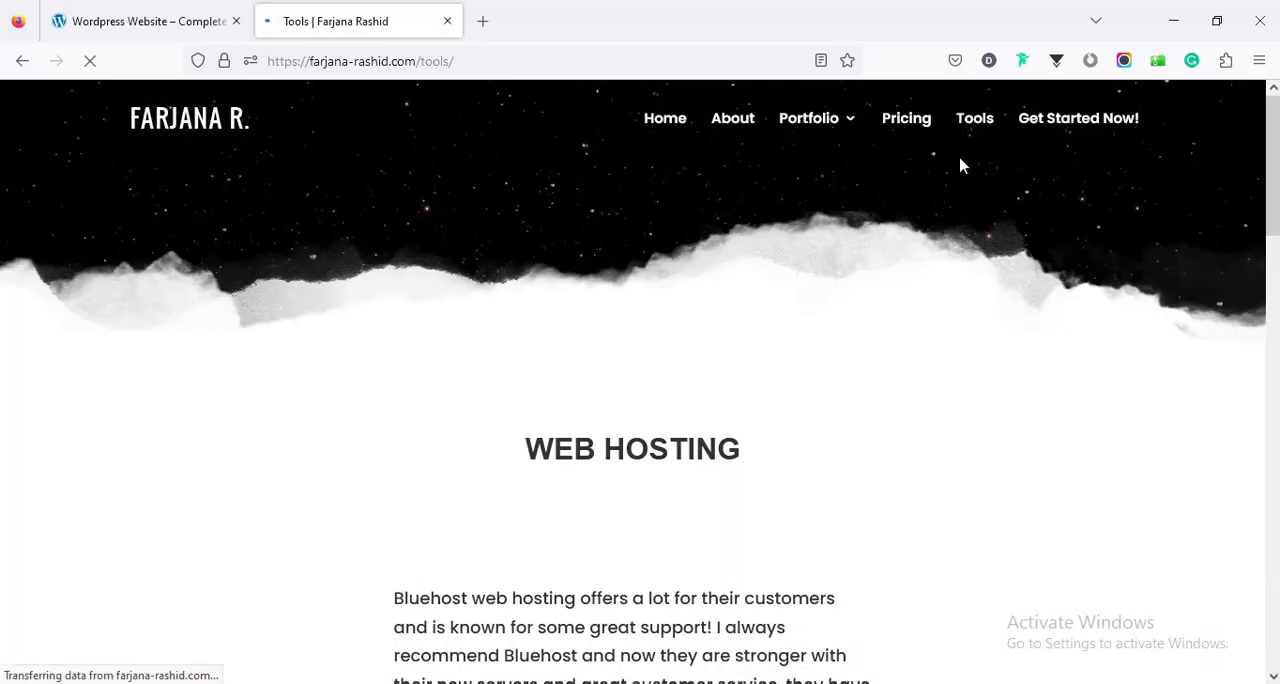
# - Read the web hosting recommendation on the Tools page and follow its Bluehost offer
pyautogui.scroll(-4, 786, 277)
pyautogui.scroll(-3, 786, 280)
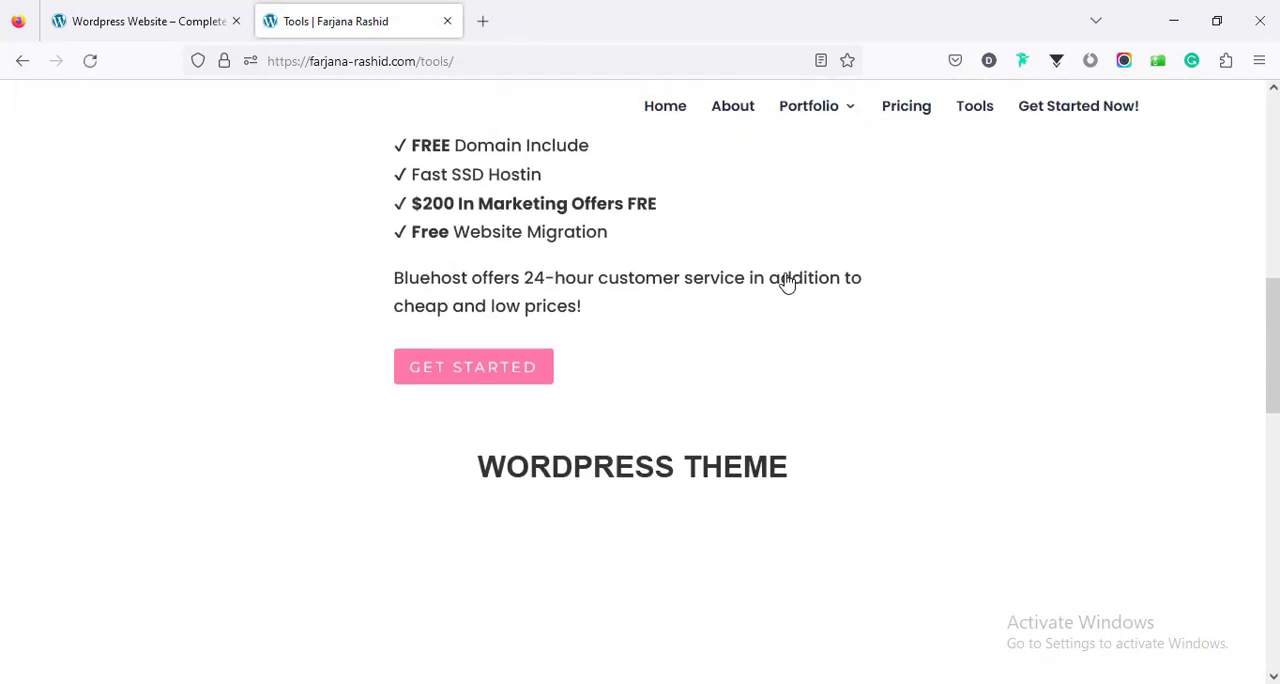
pyautogui.scroll(4, 749, 276)
pyautogui.scroll(-3, 590, 372)
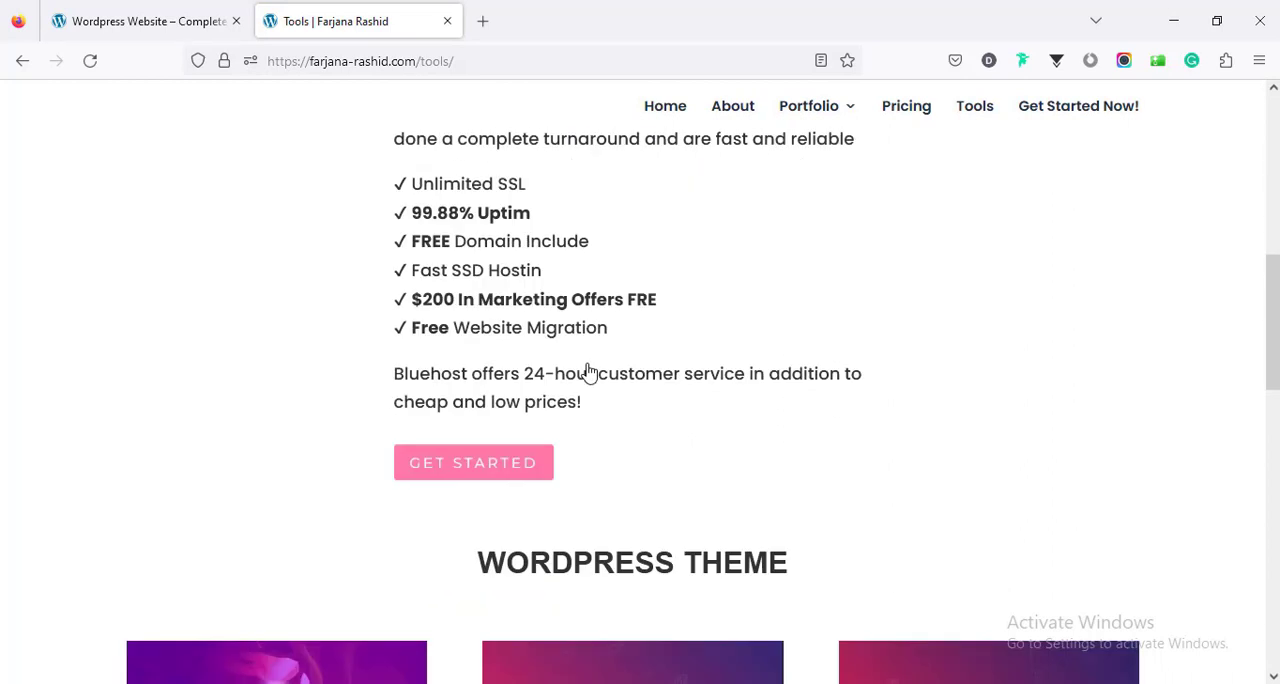
pyautogui.click(449, 475)
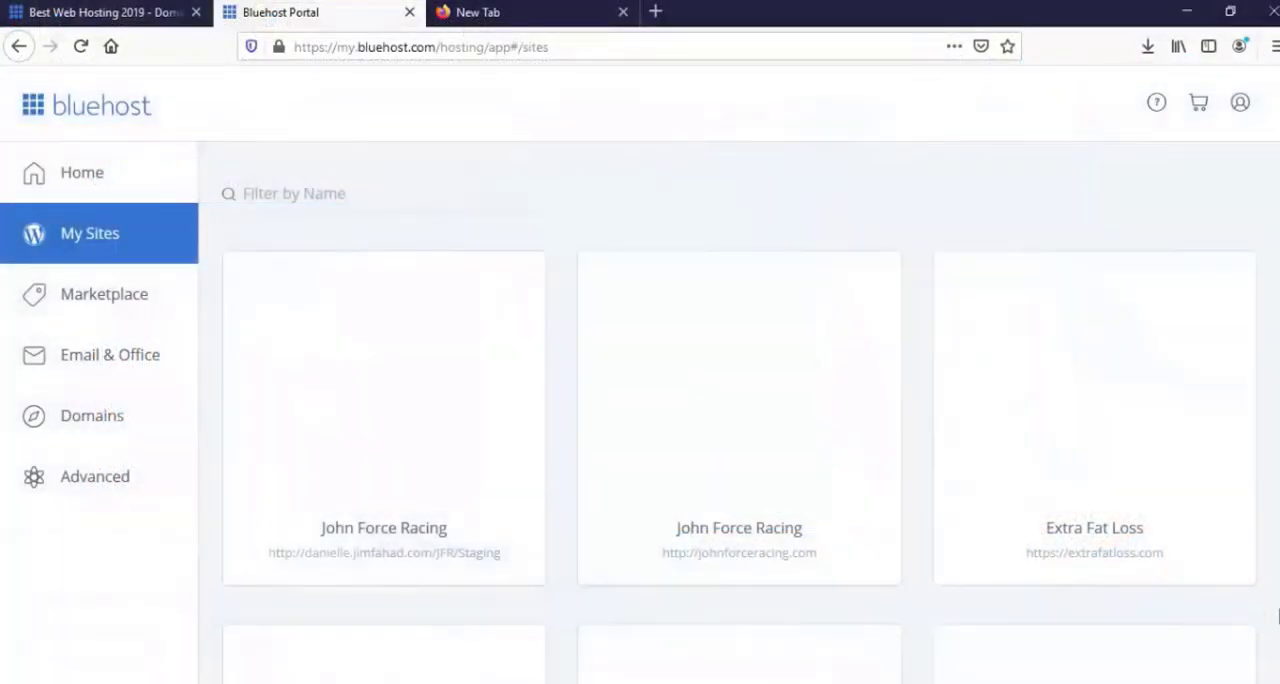
# - Look through the WordPress sites listed under My Sites in the Bluehost portal
pyautogui.scroll(-5, 631, 340)
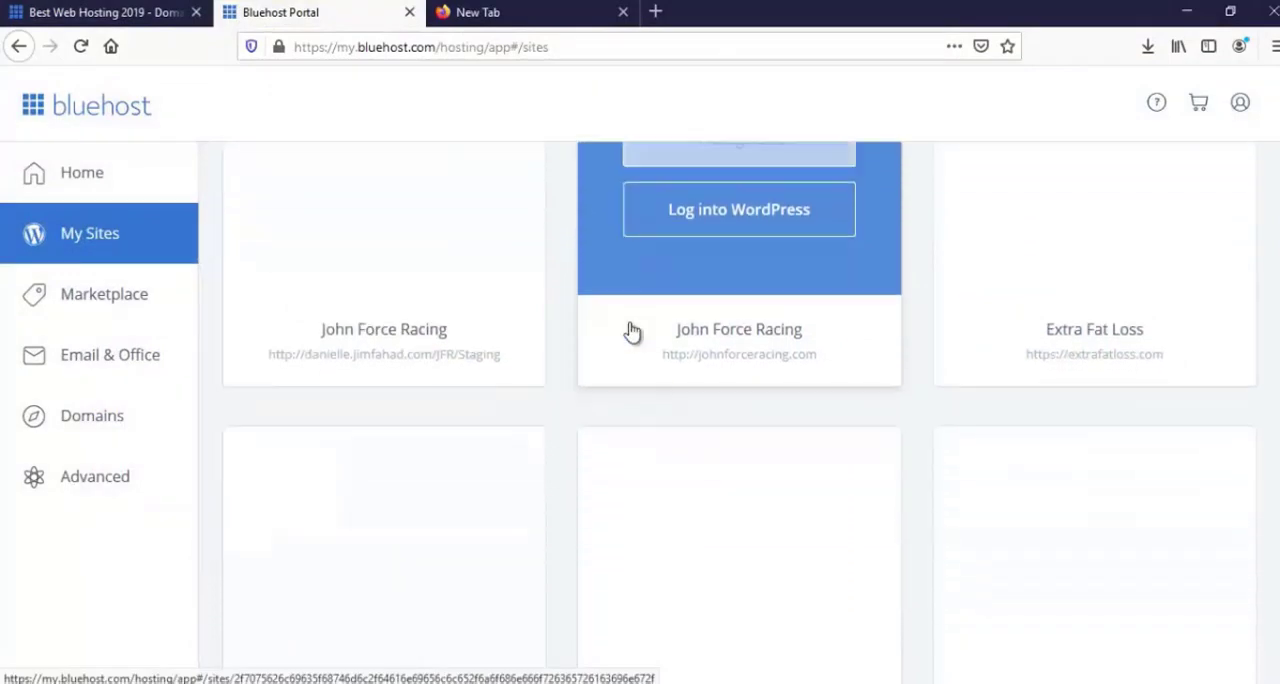
pyautogui.scroll(-7, 620, 380)
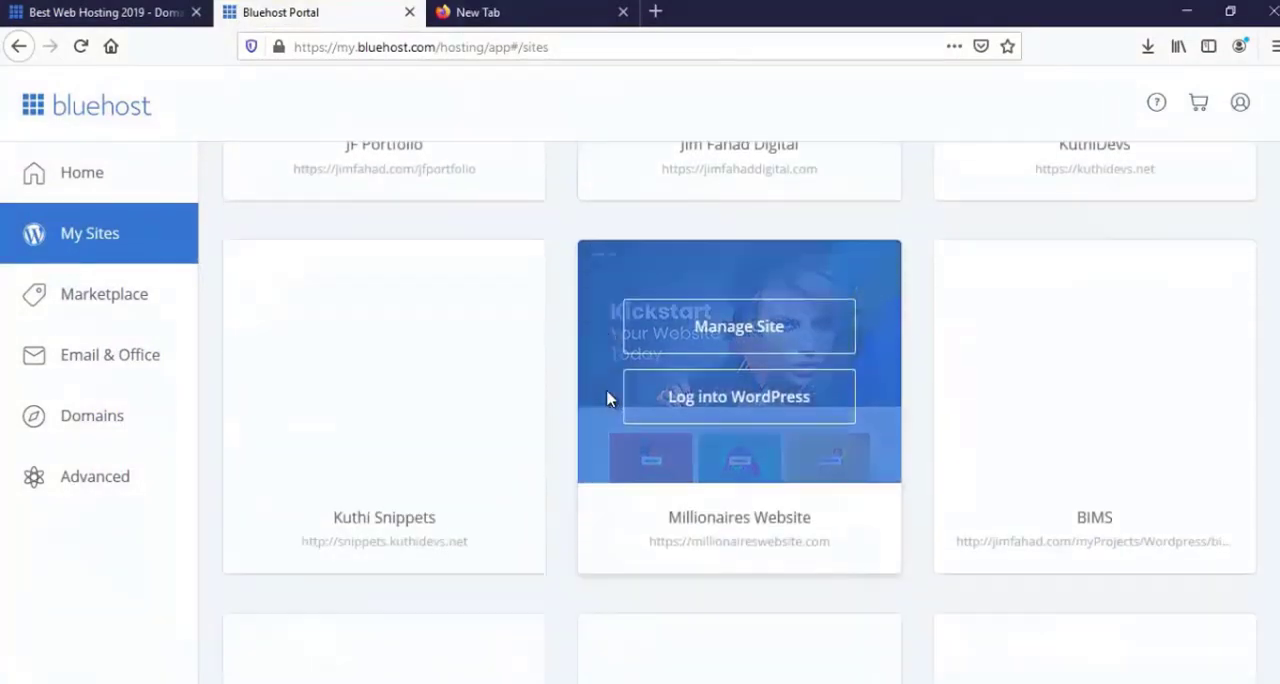
pyautogui.scroll(-8, 607, 398)
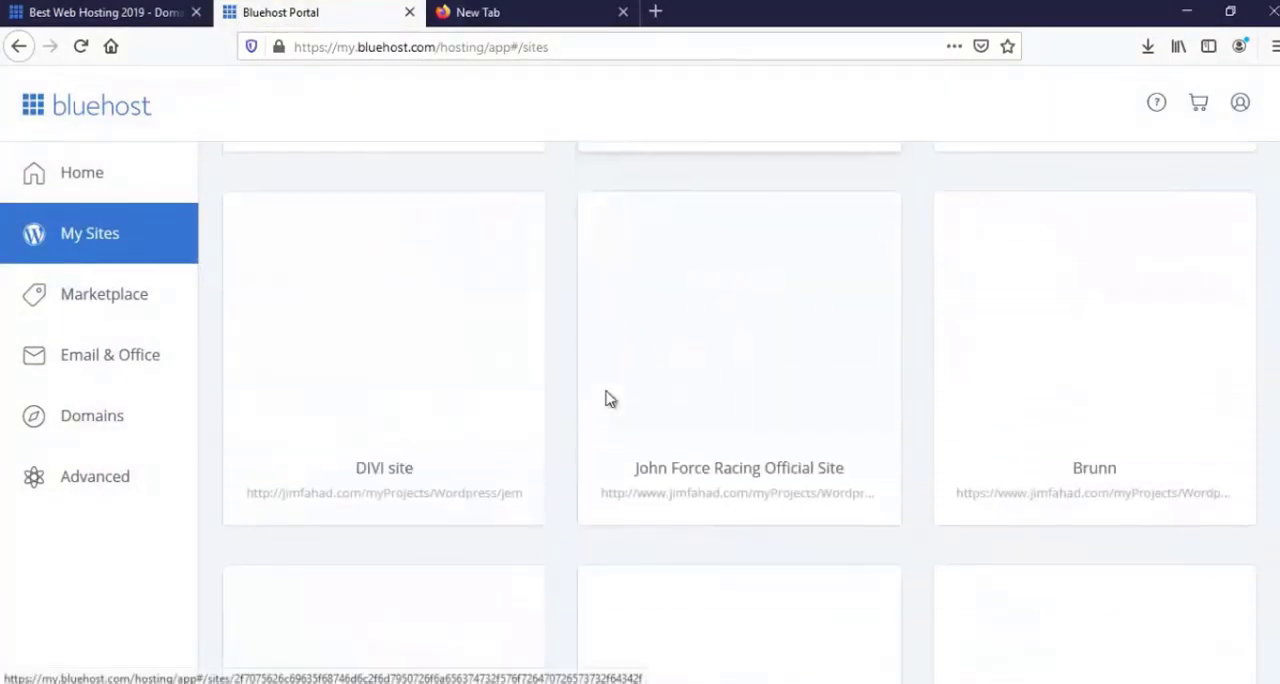
pyautogui.scroll(-5, 609, 410)
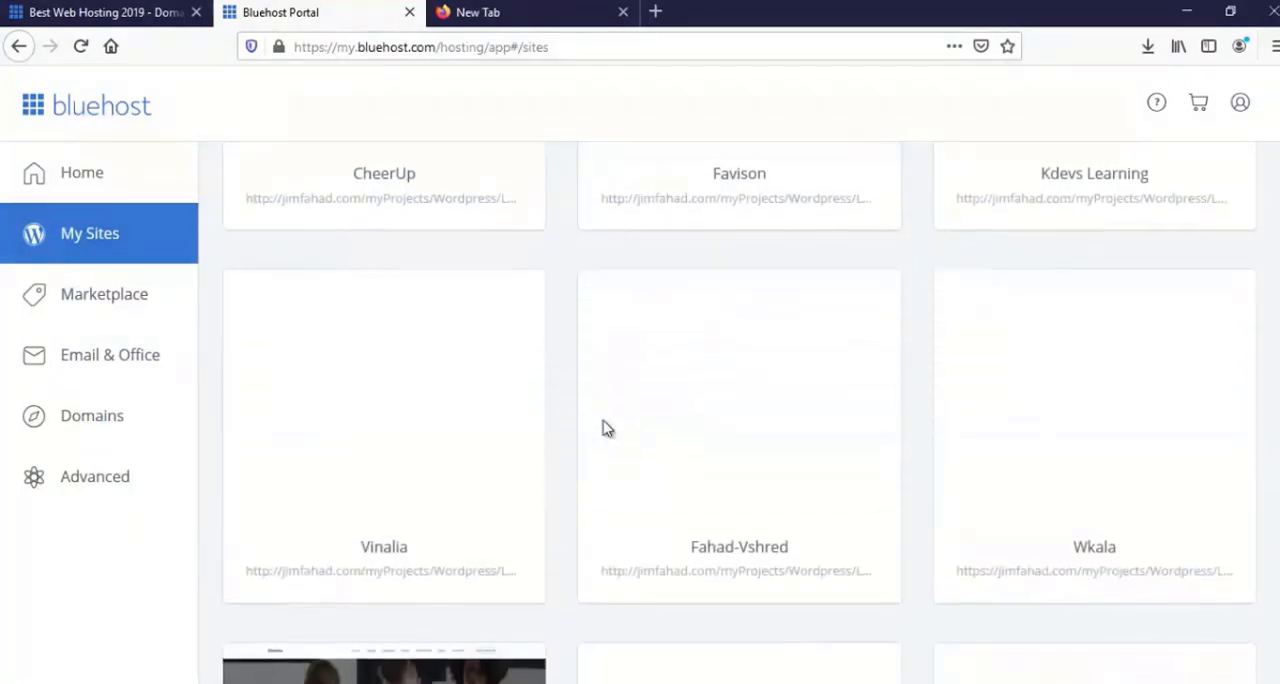
pyautogui.scroll(-3, 603, 428)
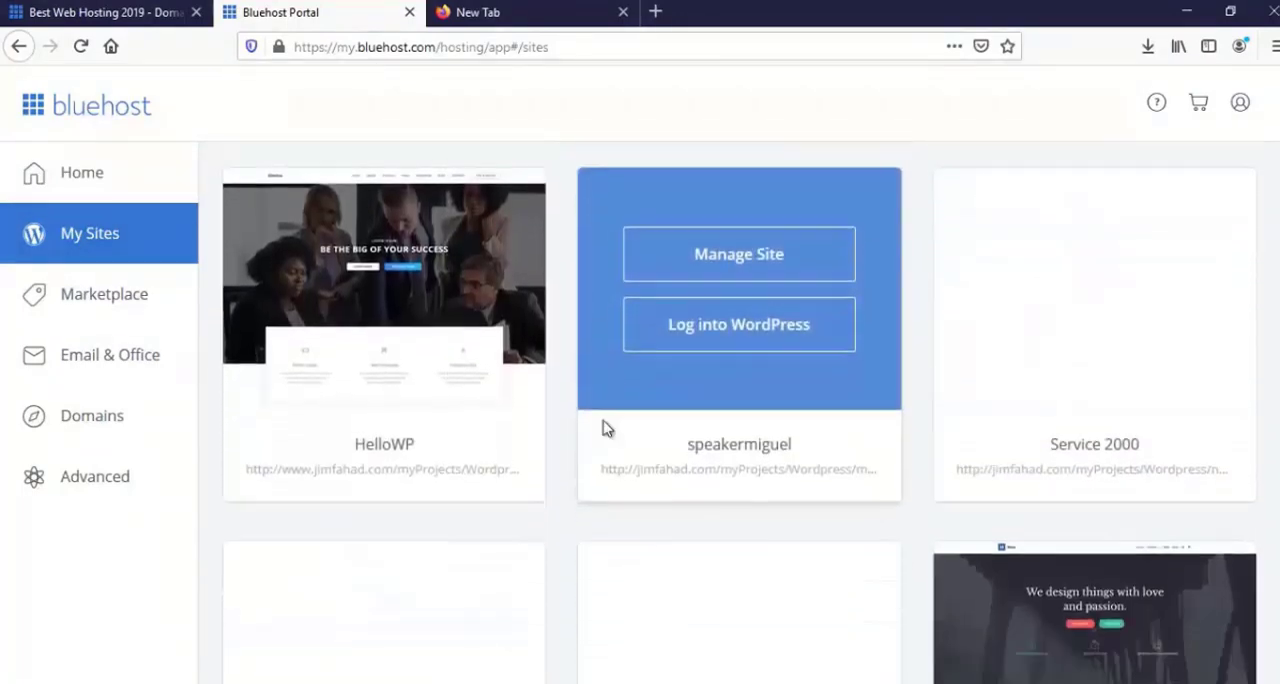
pyautogui.scroll(-3, 605, 428)
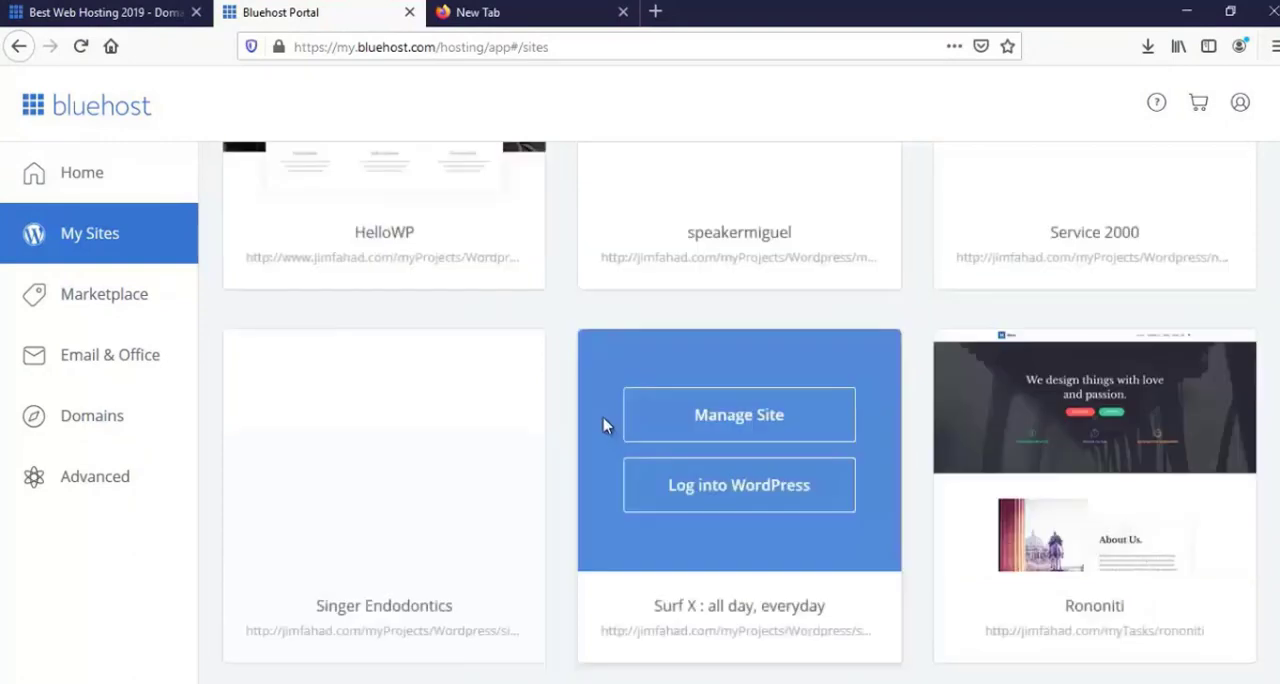
pyautogui.scroll(-1, 607, 427)
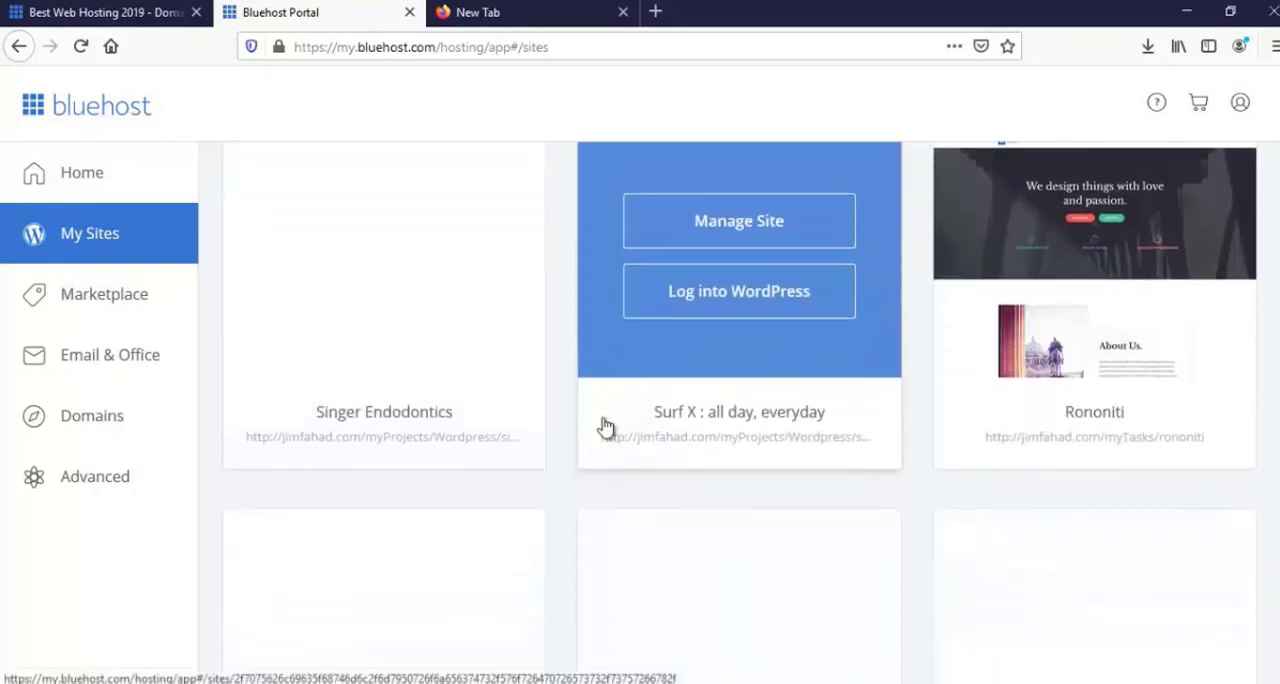
pyautogui.scroll(-3, 605, 428)
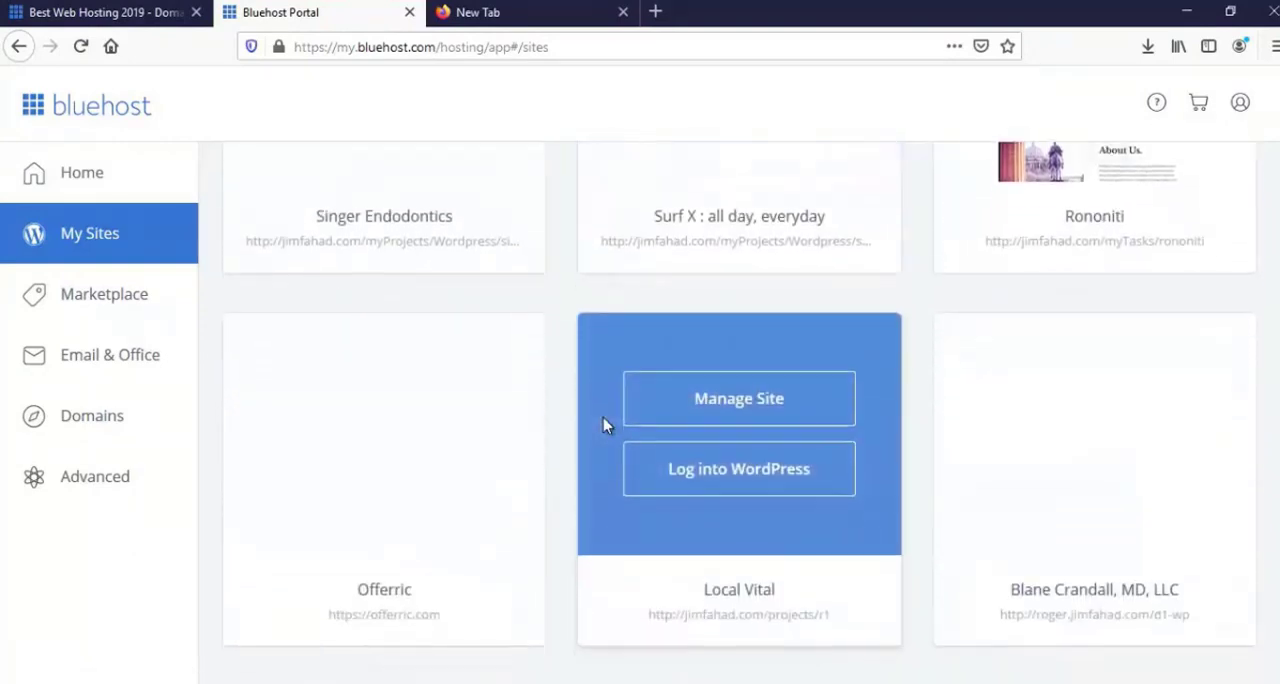
pyautogui.scroll(3, 605, 426)
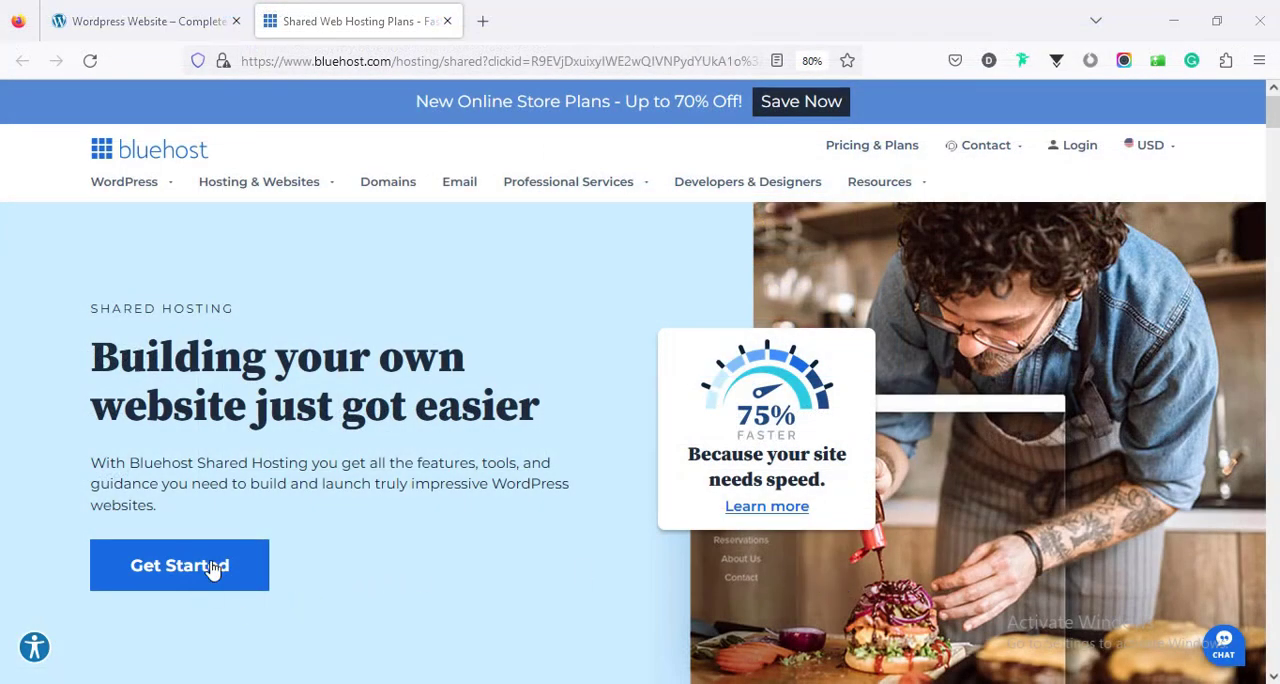
# - Start the Bluehost shared hosting sign-up to show the available plans
pyautogui.click(197, 577)
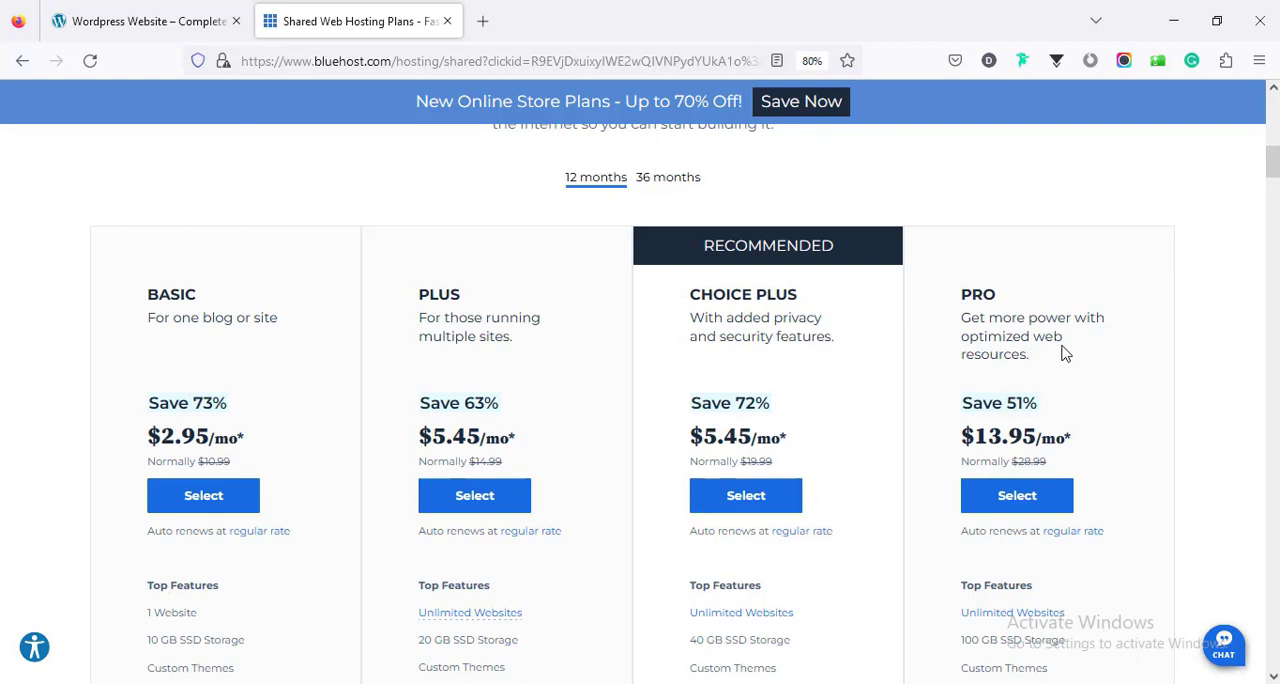
# - Compare the 12-month prices and top features of the Basic and Plus shared hosting plans
pyautogui.scroll(1, 965, 380)
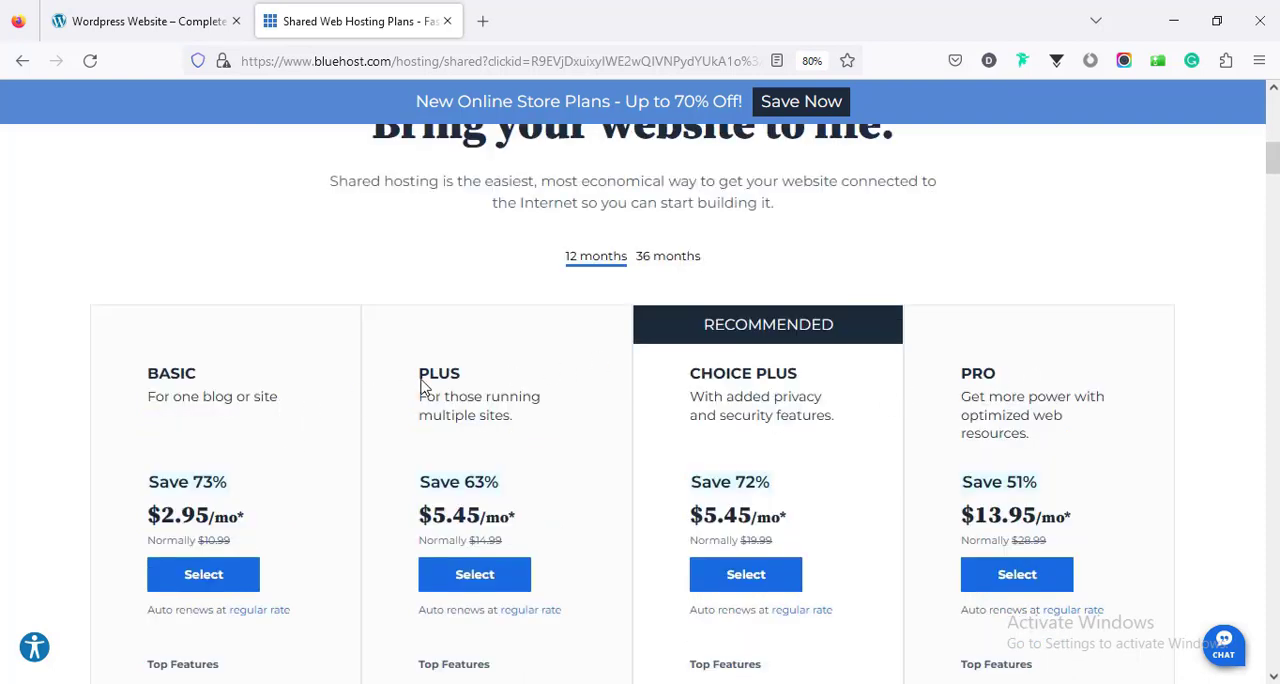
pyautogui.scroll(-2, 280, 445)
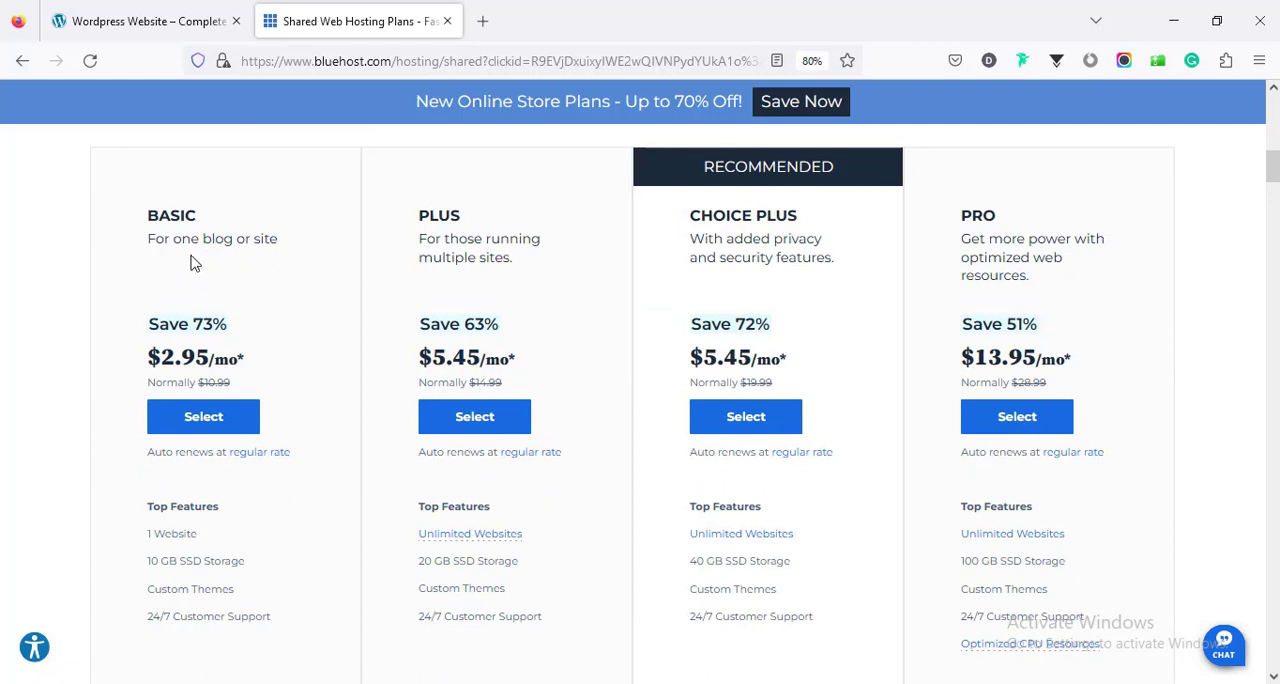
pyautogui.scroll(-1, 255, 340)
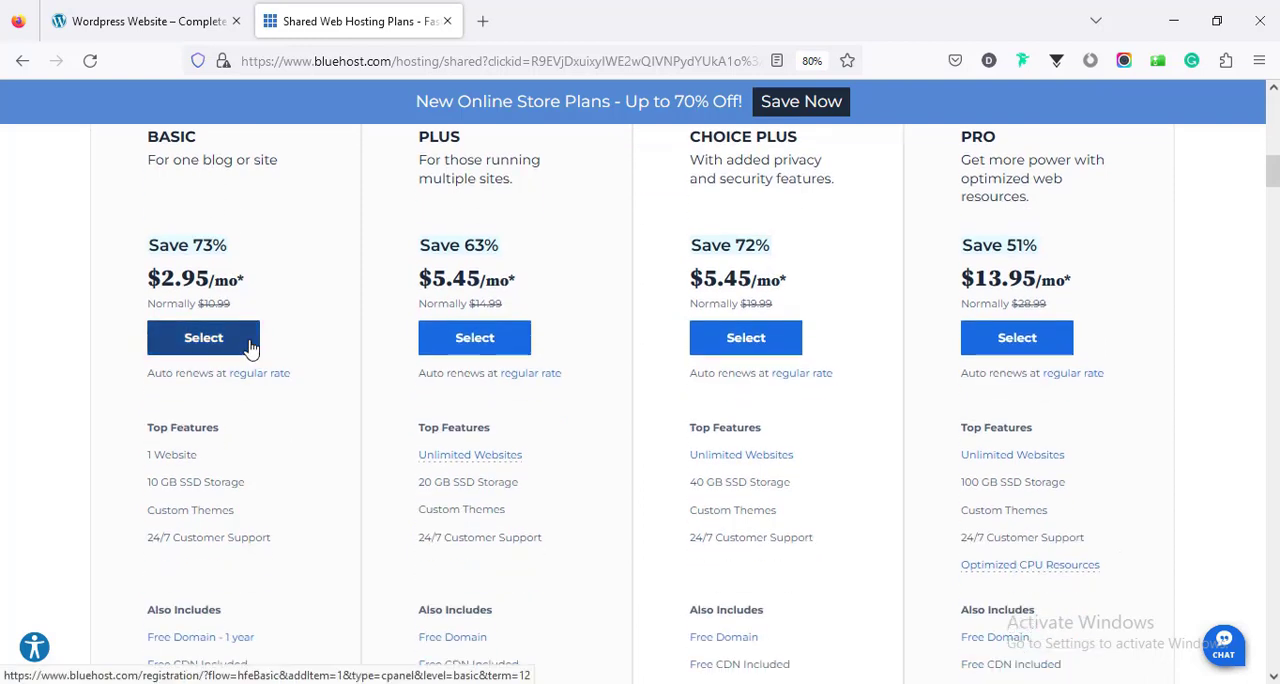
pyautogui.scroll(2, 262, 348)
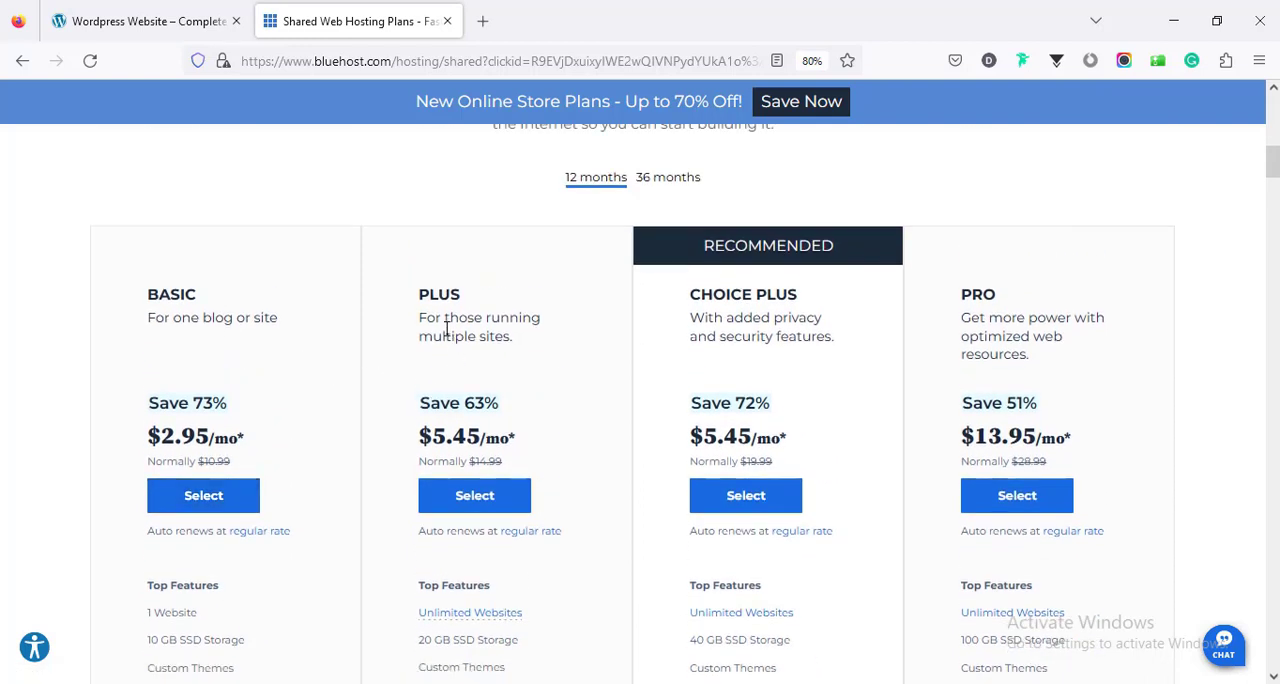
pyautogui.scroll(-3, 496, 316)
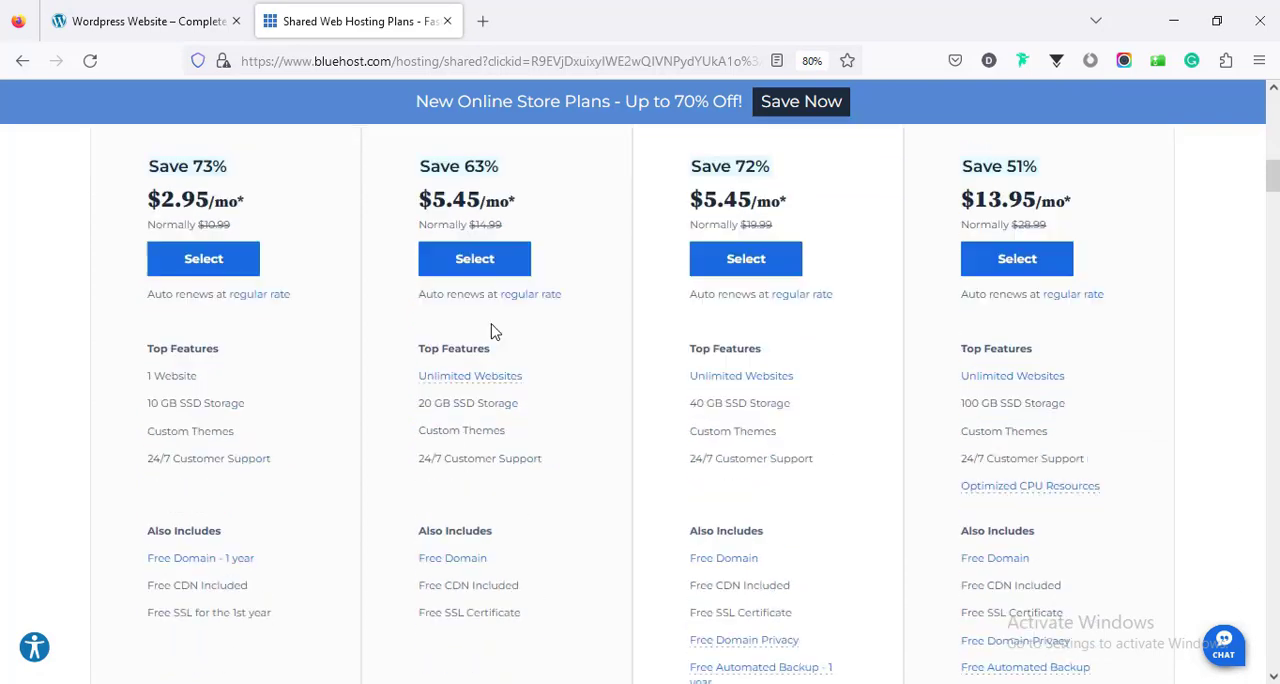
pyautogui.scroll(2, 491, 329)
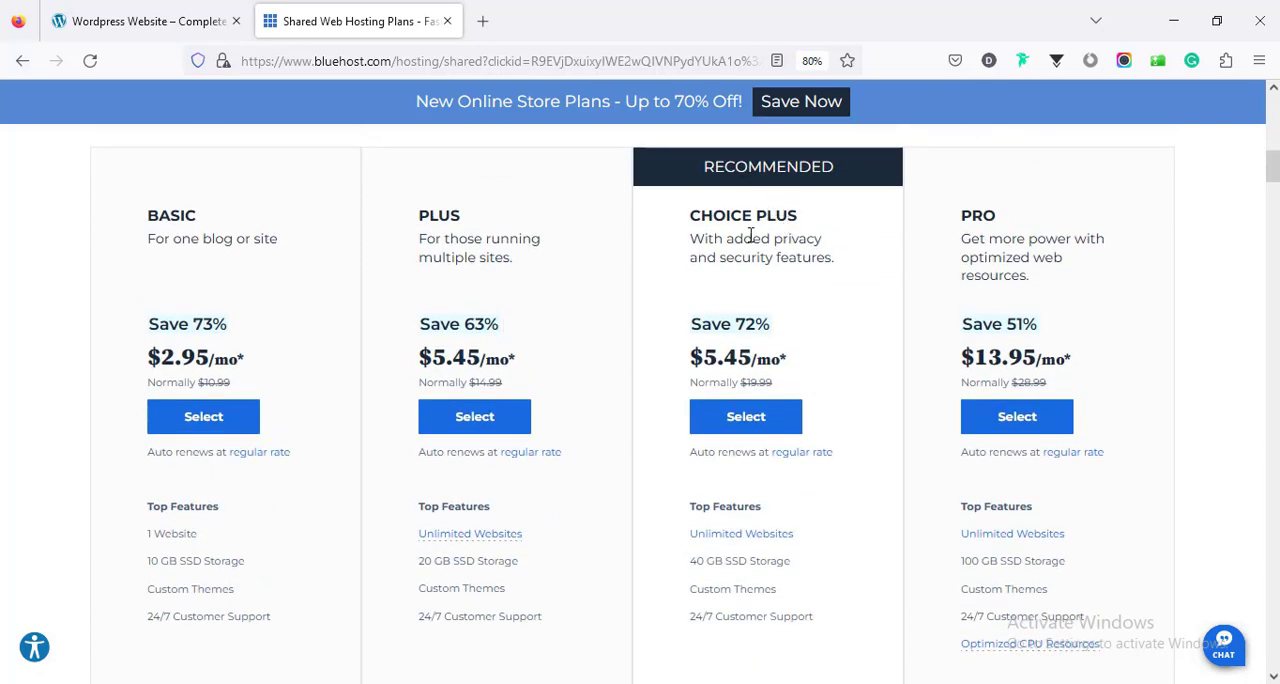
# - Examine the features, included extras and Pro Tools of the Choice Plus and Pro hosting plans
pyautogui.scroll(-3, 752, 241)
pyautogui.scroll(-1, 755, 249)
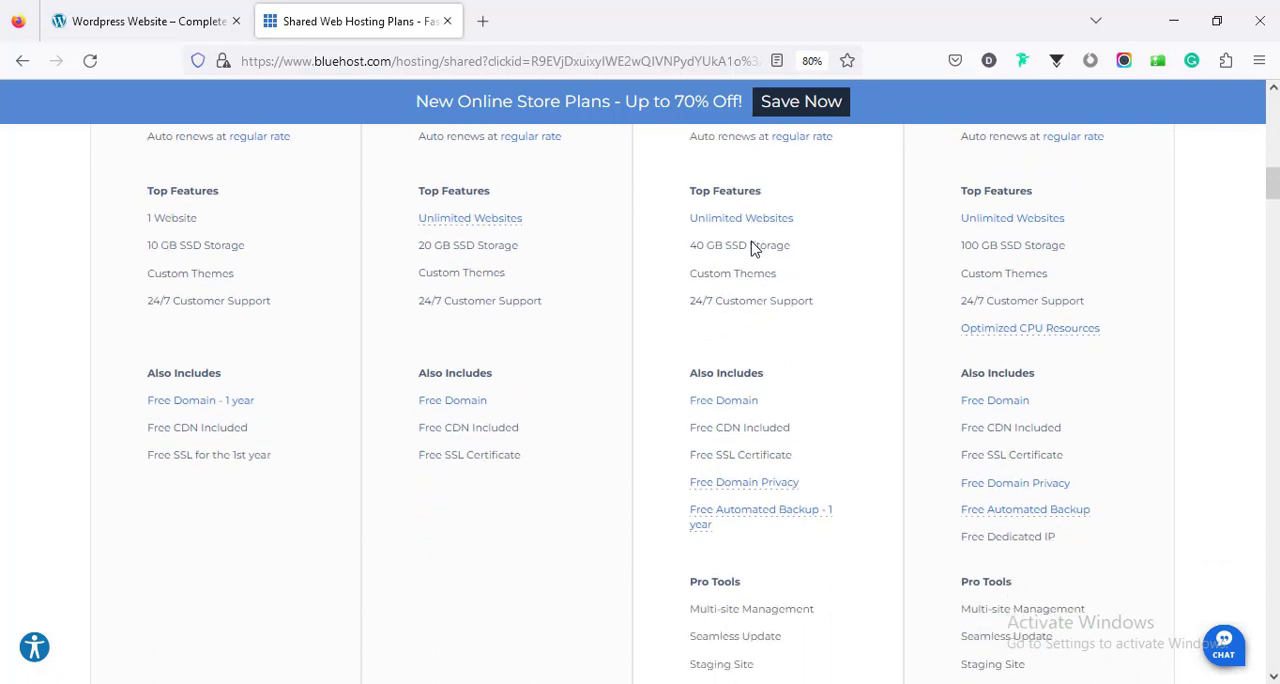
pyautogui.scroll(-1, 752, 249)
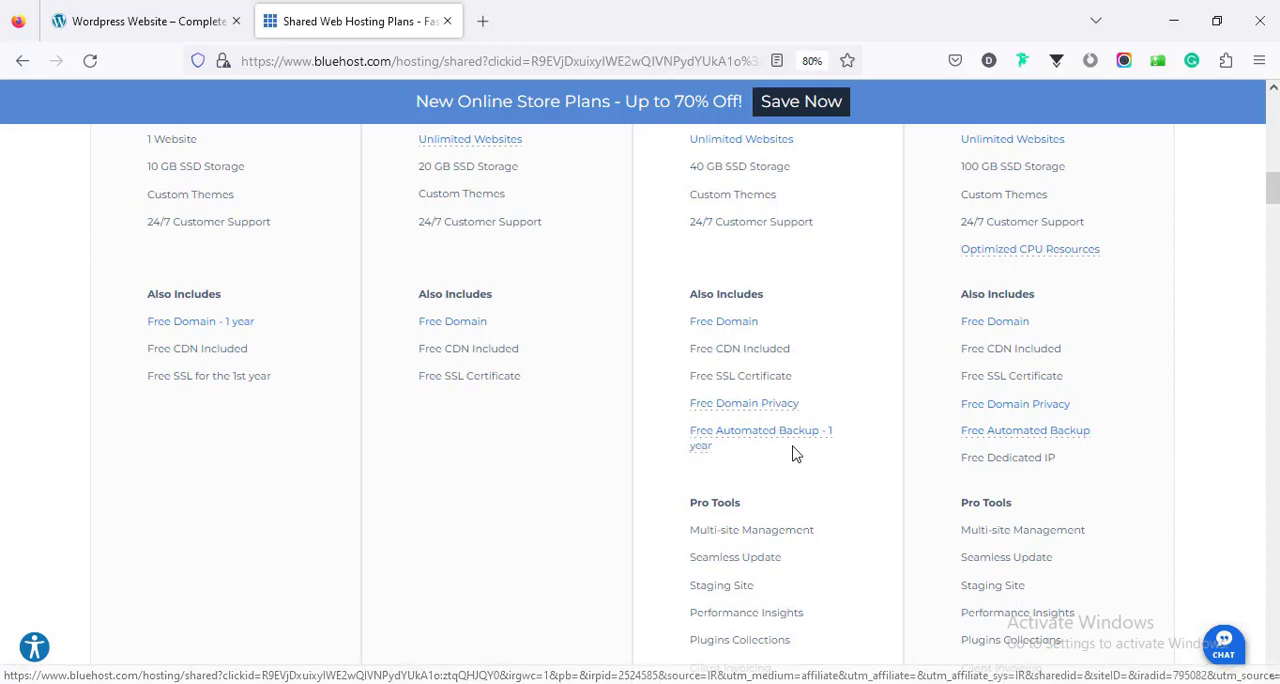
pyautogui.scroll(-2, 766, 455)
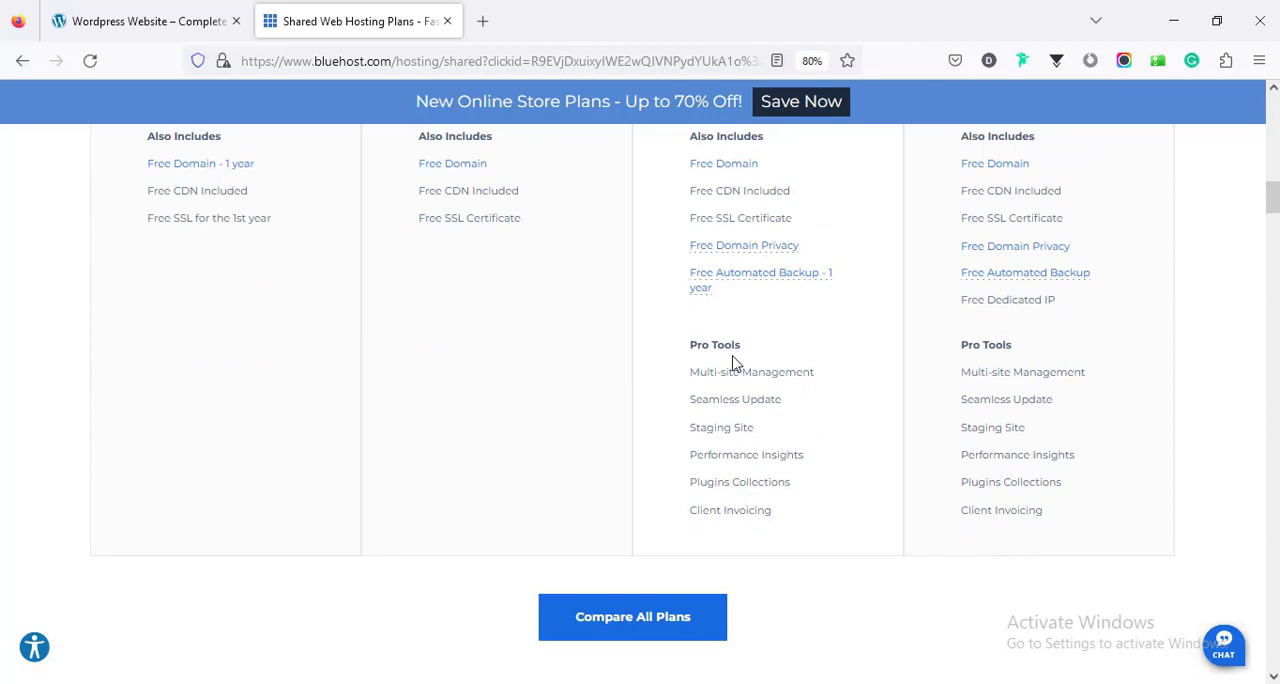
pyautogui.scroll(5, 826, 449)
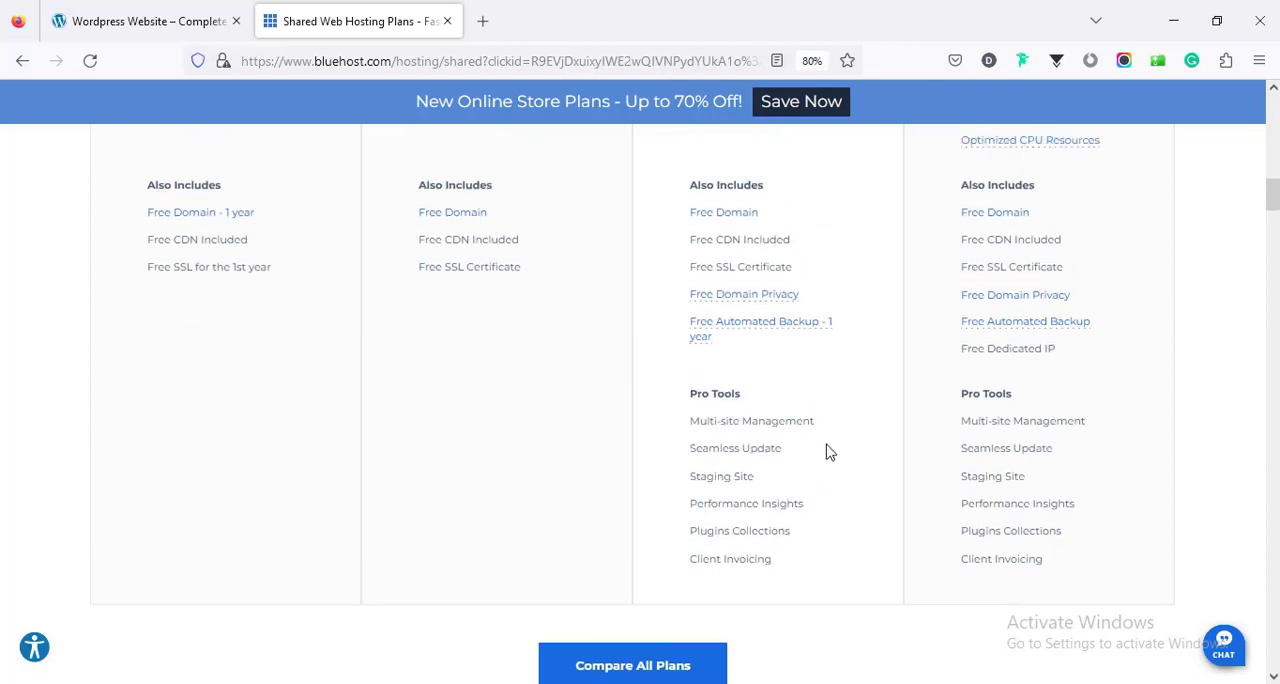
pyautogui.scroll(3, 957, 297)
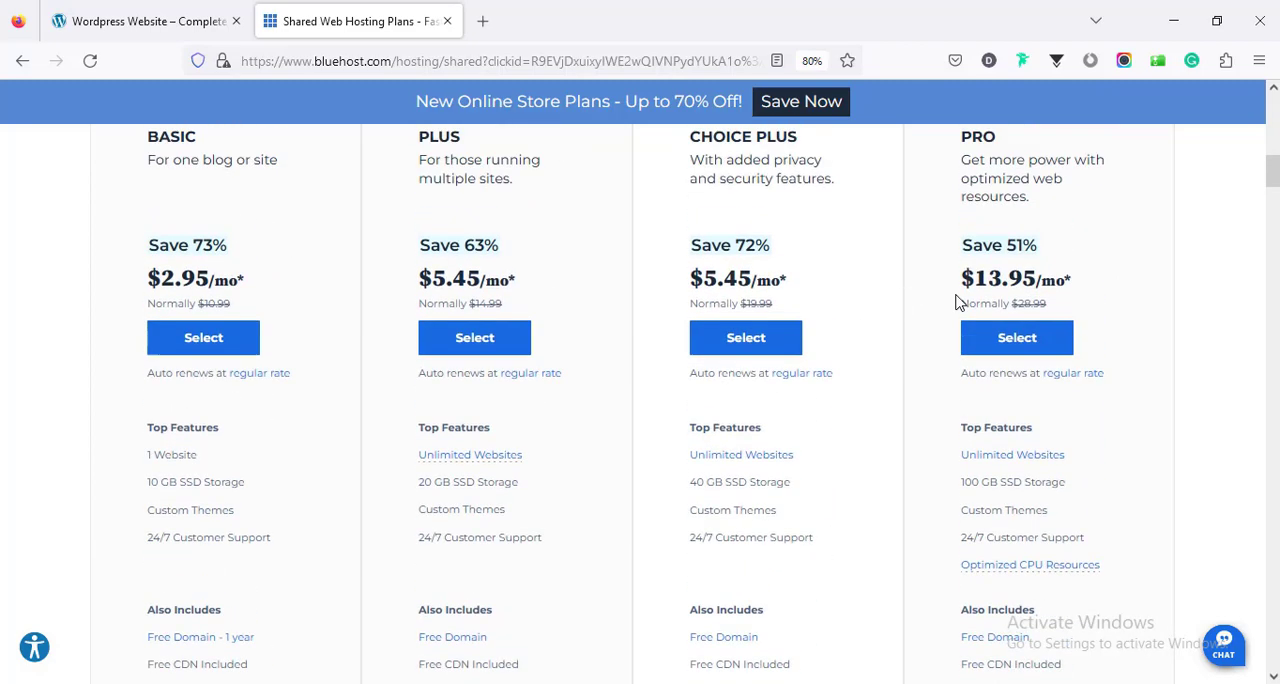
pyautogui.scroll(-6, 1052, 337)
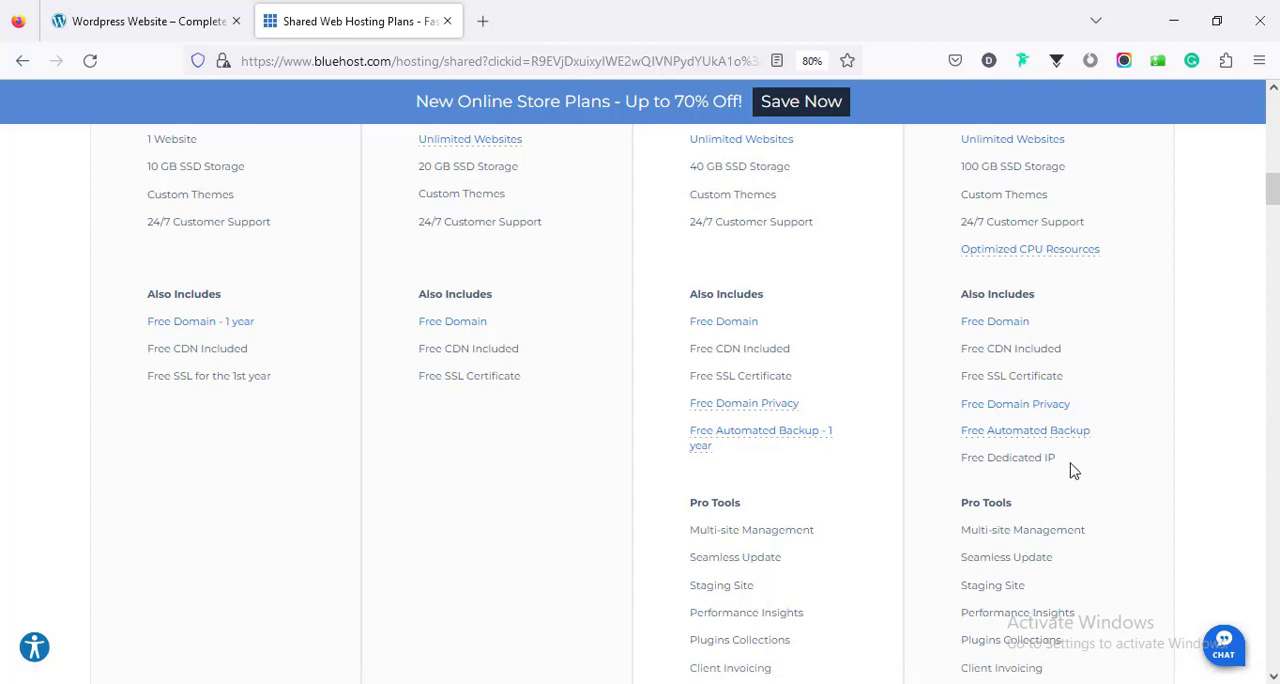
pyautogui.scroll(-3, 1071, 469)
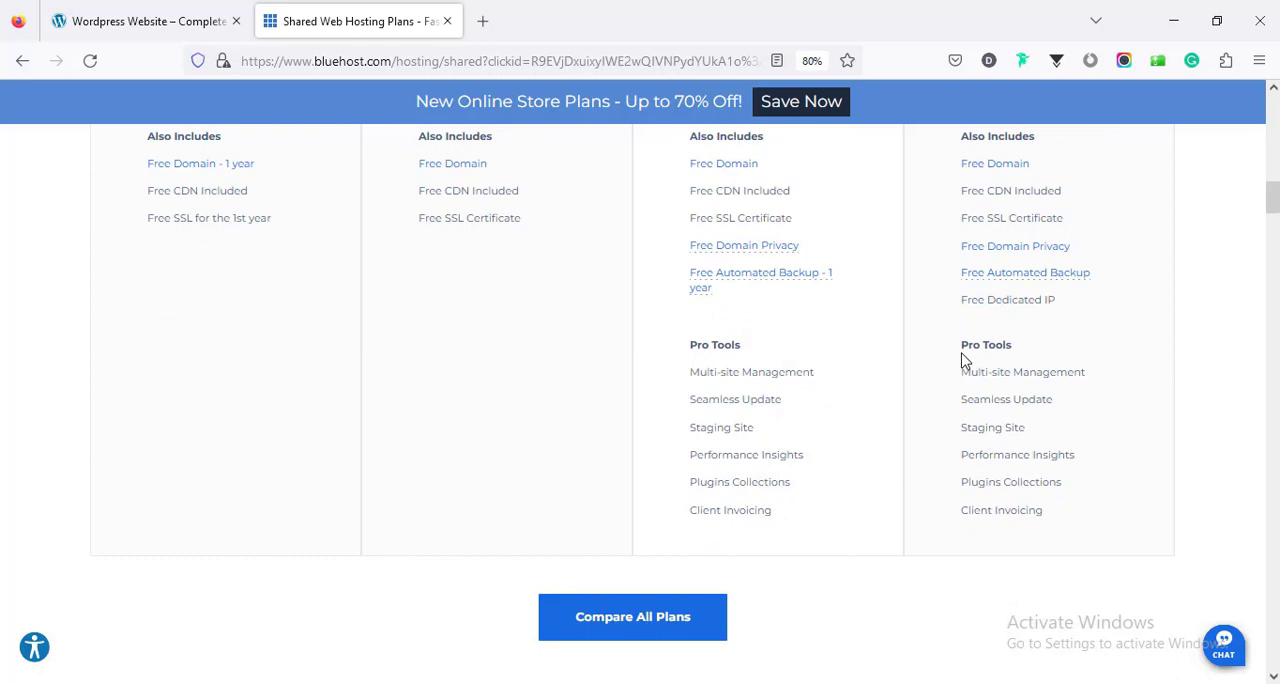
pyautogui.scroll(4, 1022, 355)
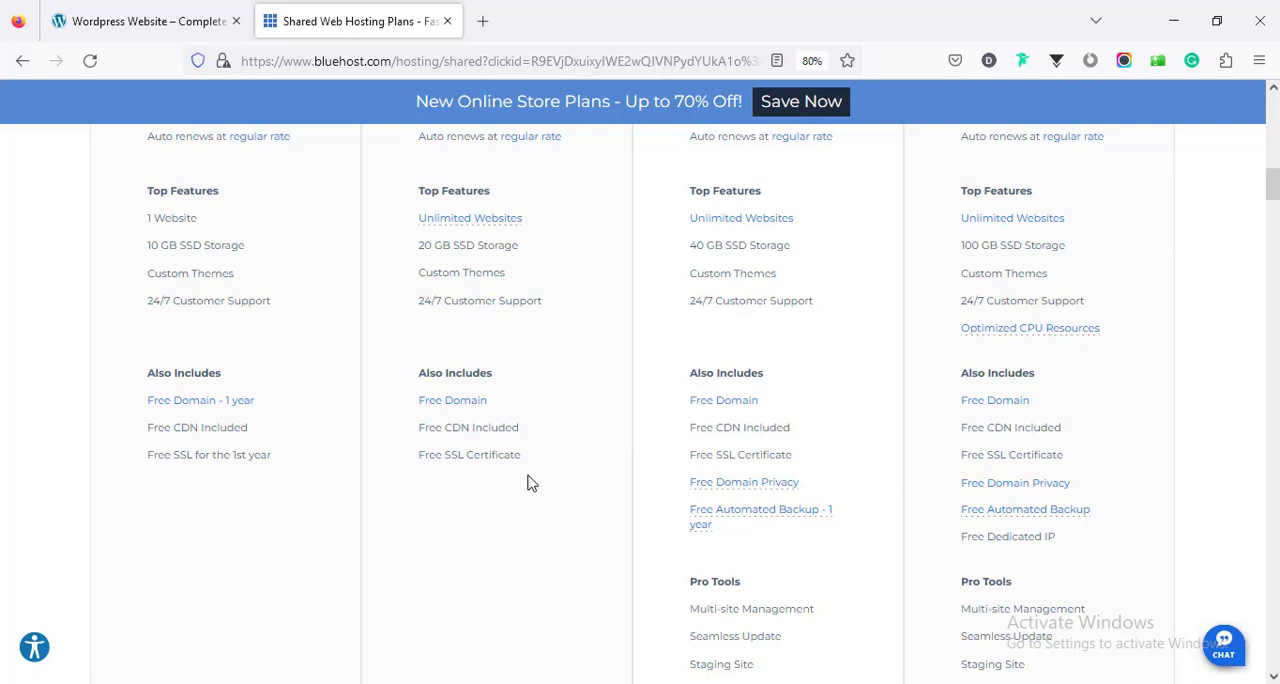
# - Check the plan prices for the 36-month term and select the Basic plan at the 12-month price
pyautogui.scroll(5, 970, 452)
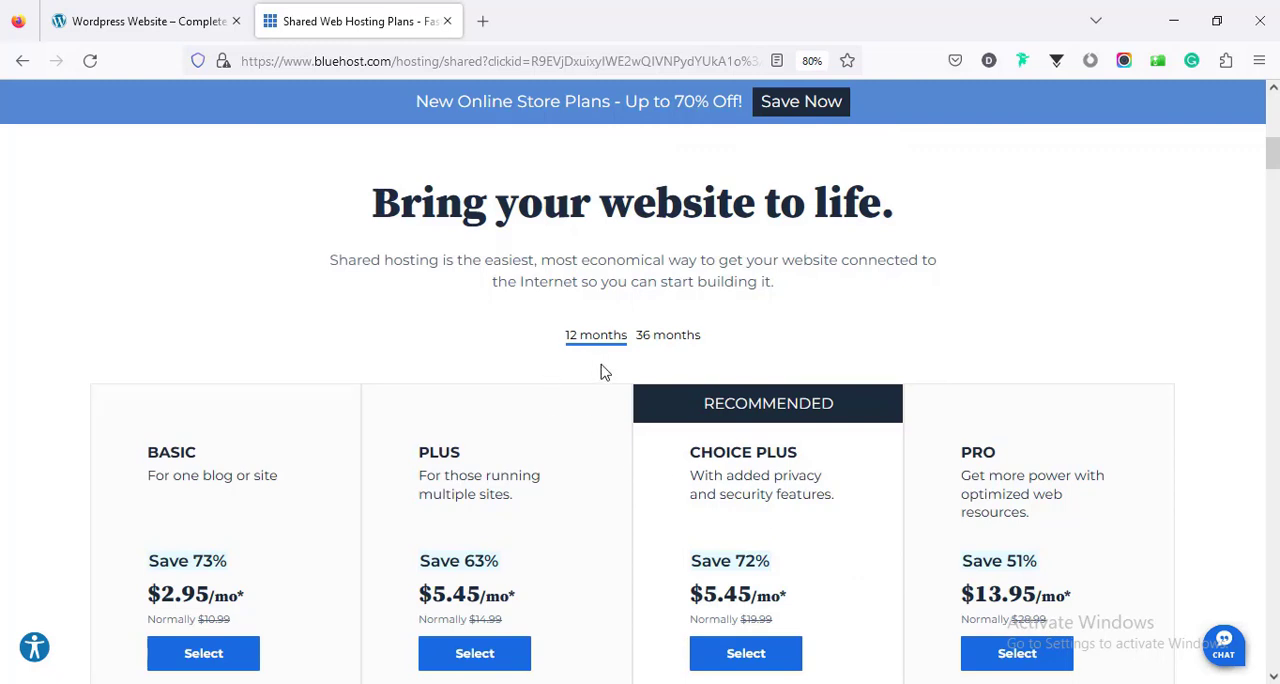
pyautogui.click(668, 341)
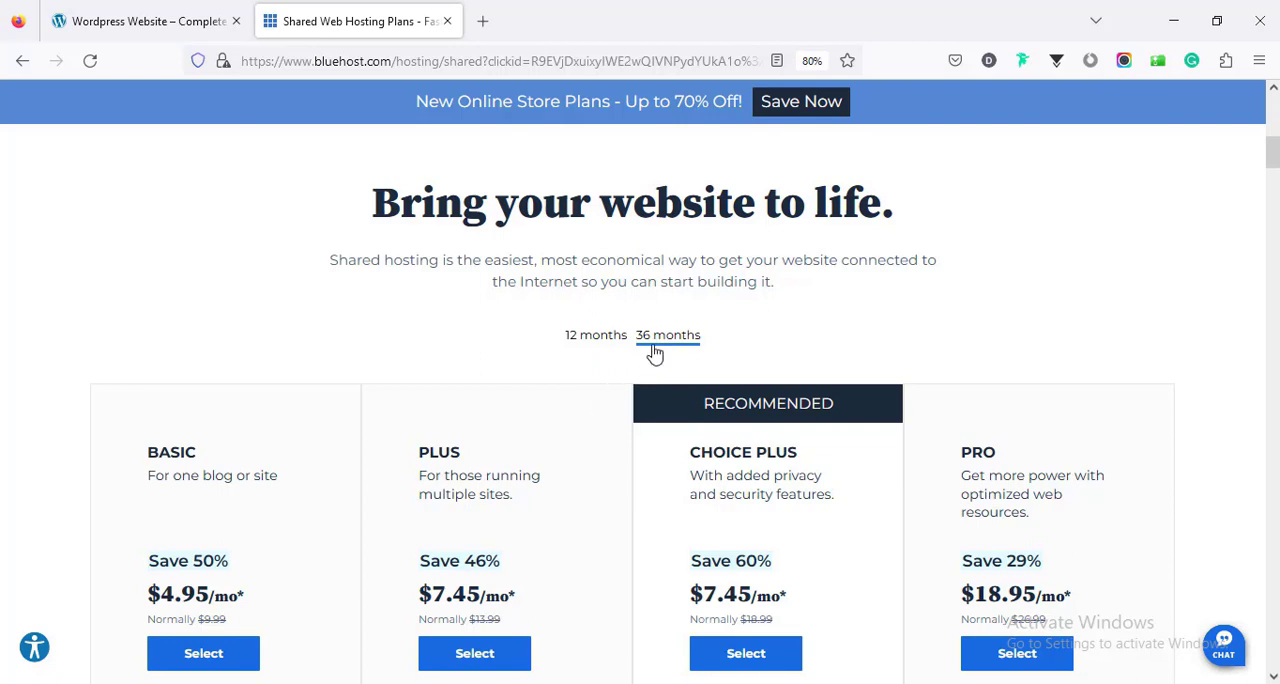
pyautogui.scroll(-4, 563, 527)
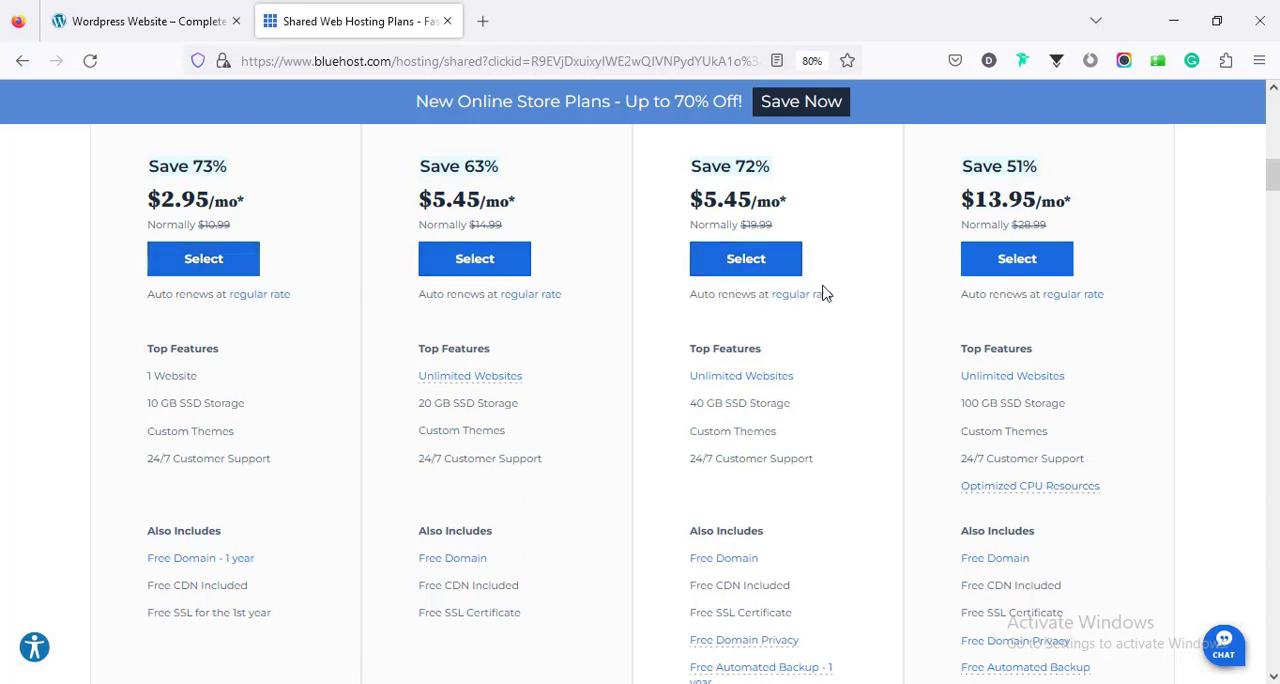
pyautogui.scroll(1, 257, 320)
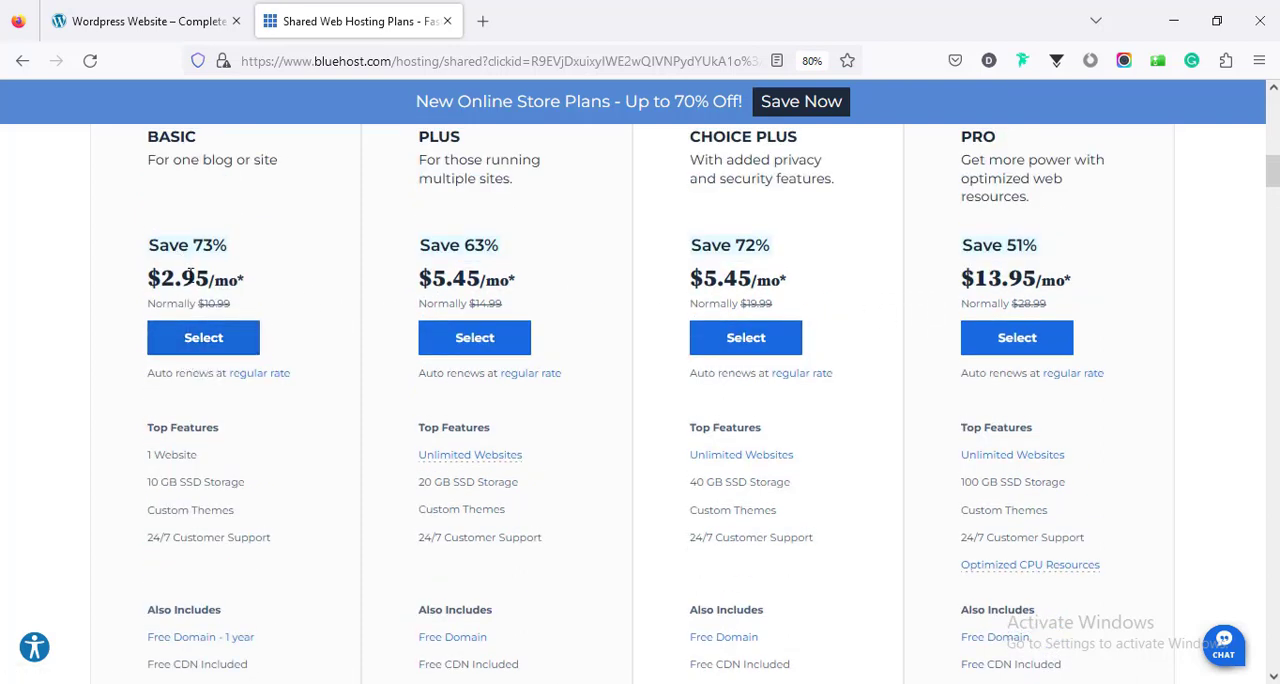
pyautogui.click(205, 345)
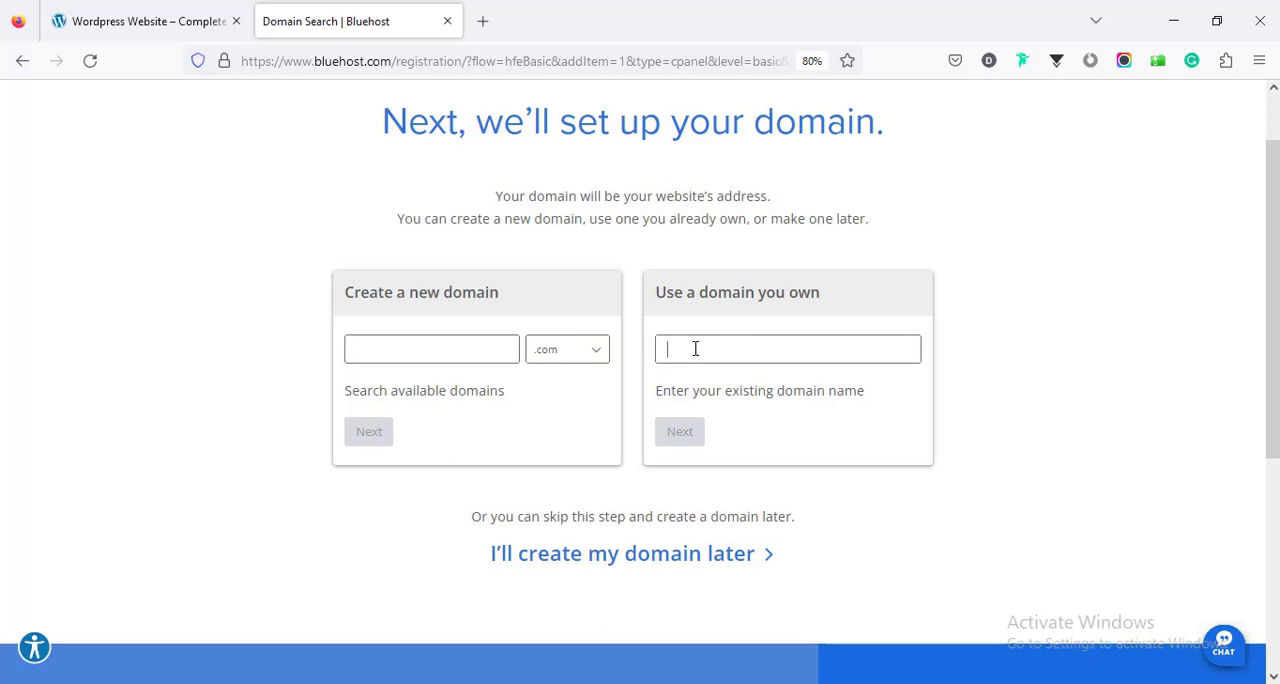
# - Search for a new .com domain made of the owner's first name plus "wp" and continue to checkout with it
pyautogui.click(438, 351)
pyautogui.click(551, 357)
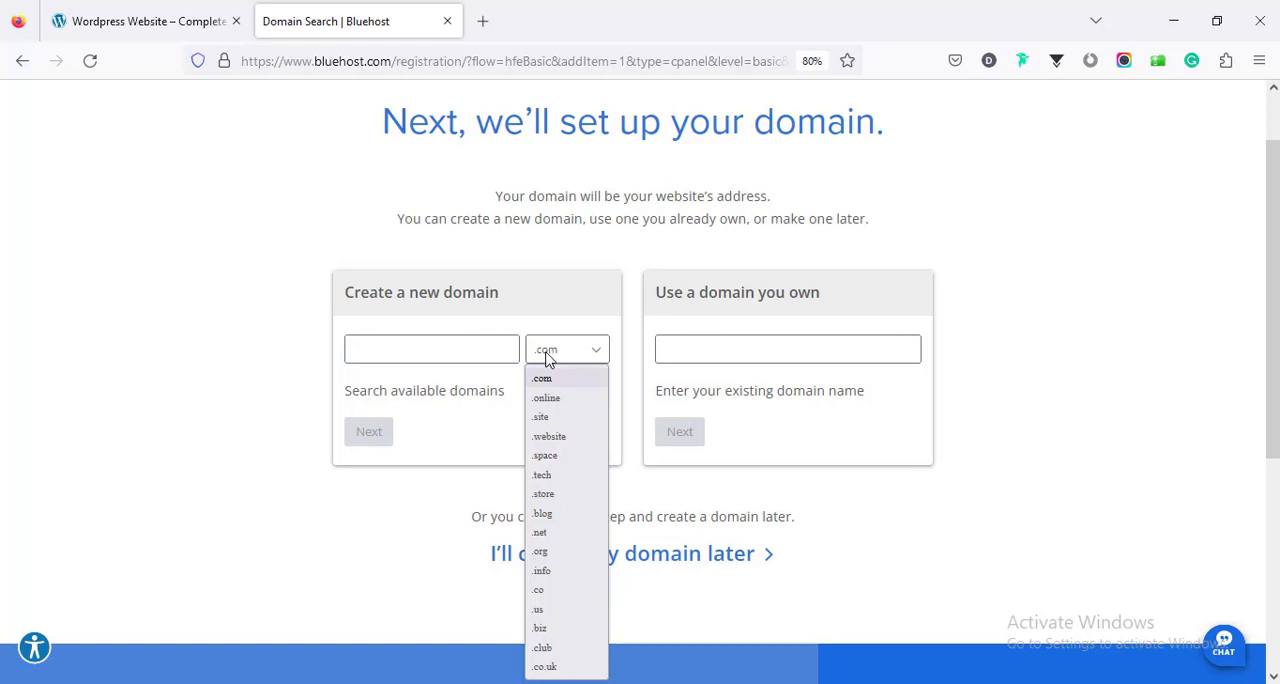
pyautogui.click(476, 347)
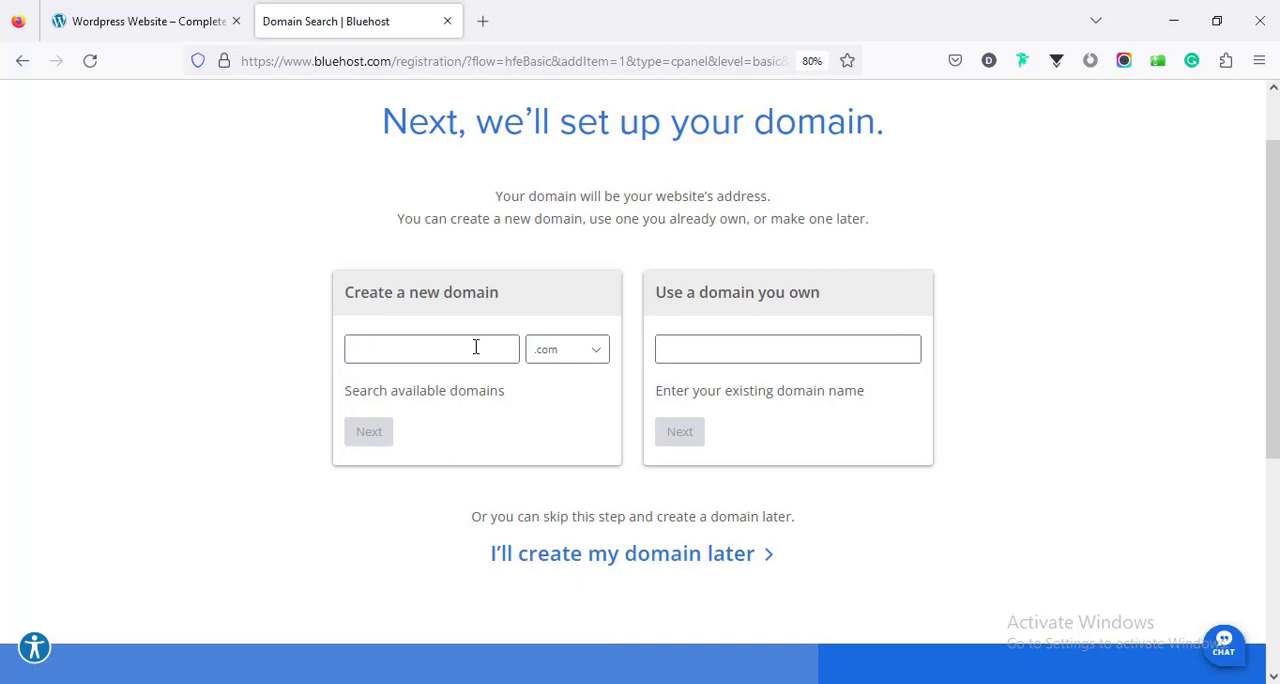
pyautogui.write('farjana')
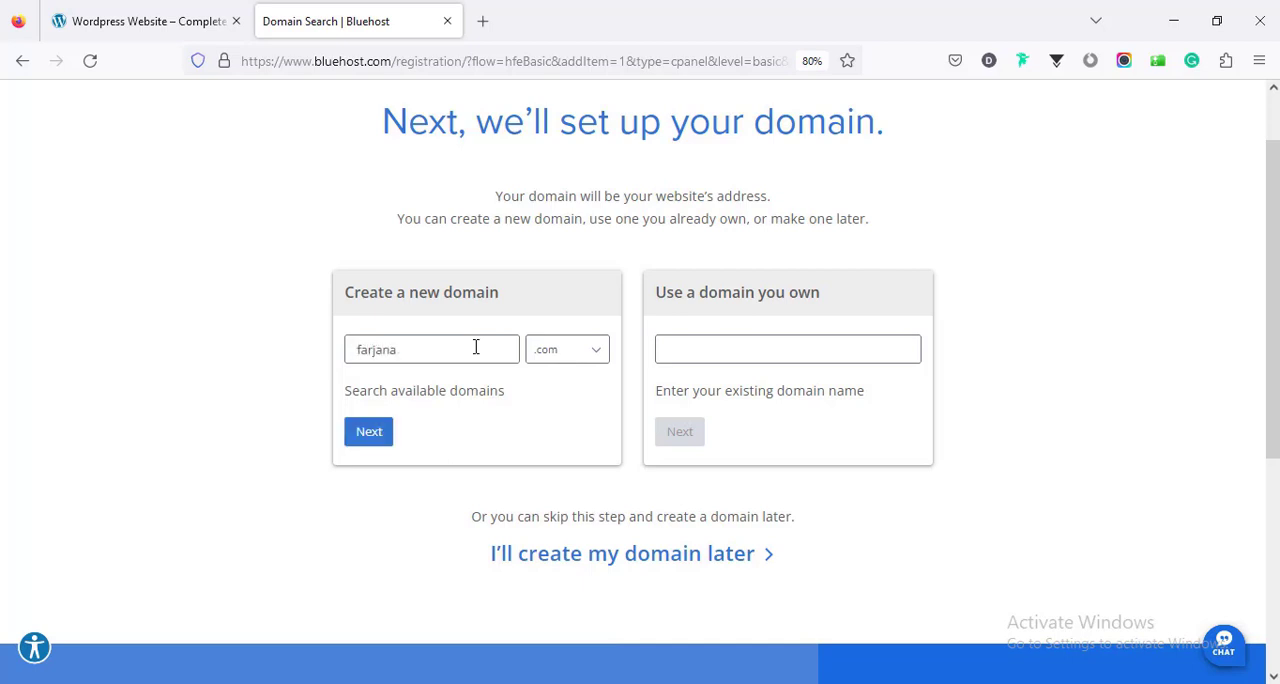
pyautogui.write('wp')
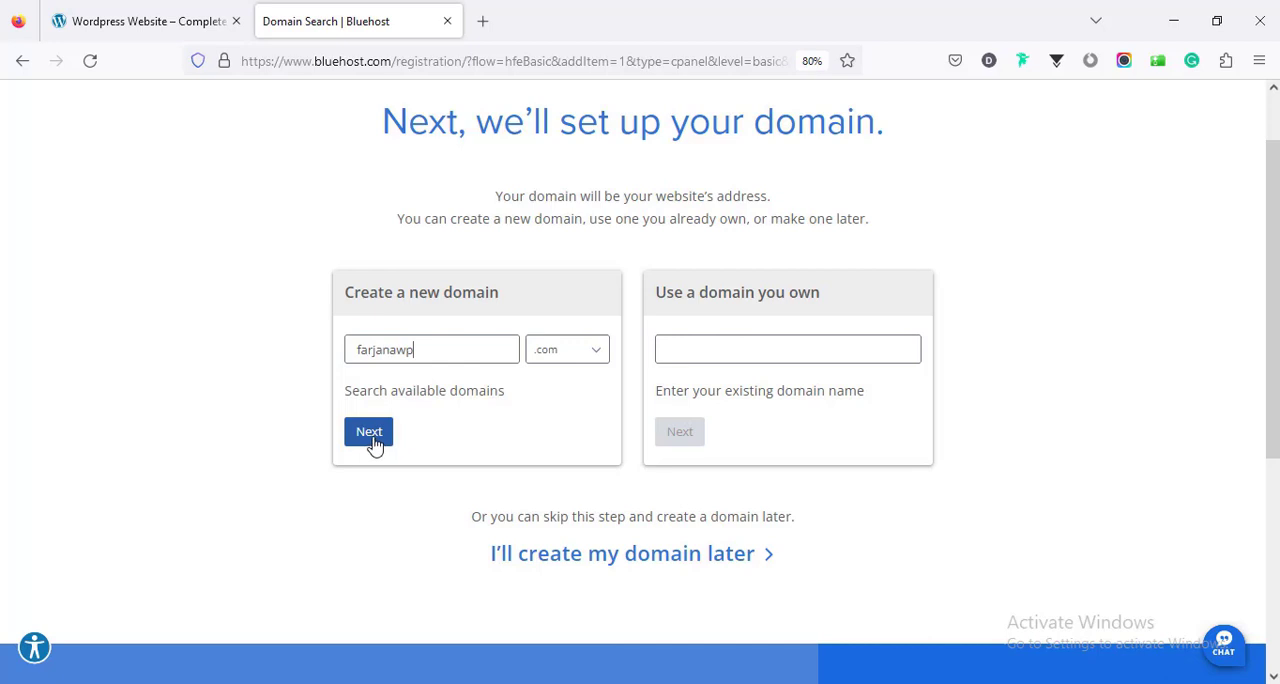
pyautogui.click(370, 433)
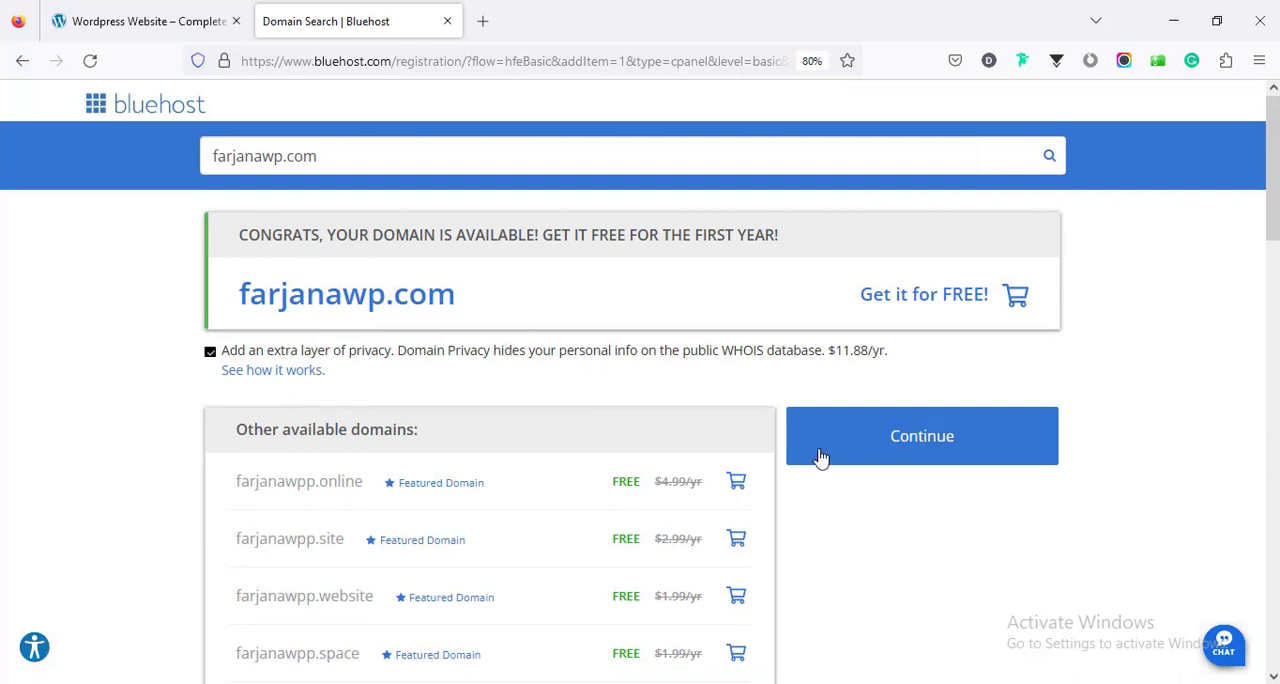
pyautogui.click(888, 452)
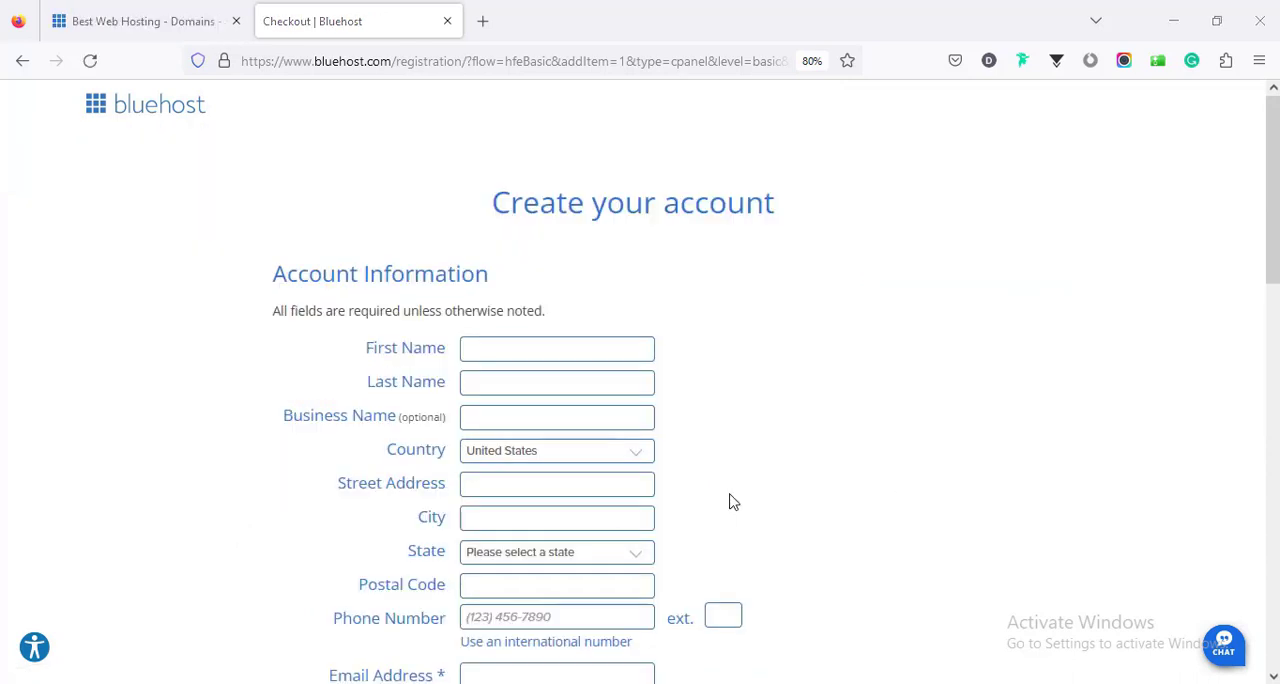
# - Look over the account information form and set the service term to 12 Month - $2.95/mo
pyautogui.scroll(-2, 791, 472)
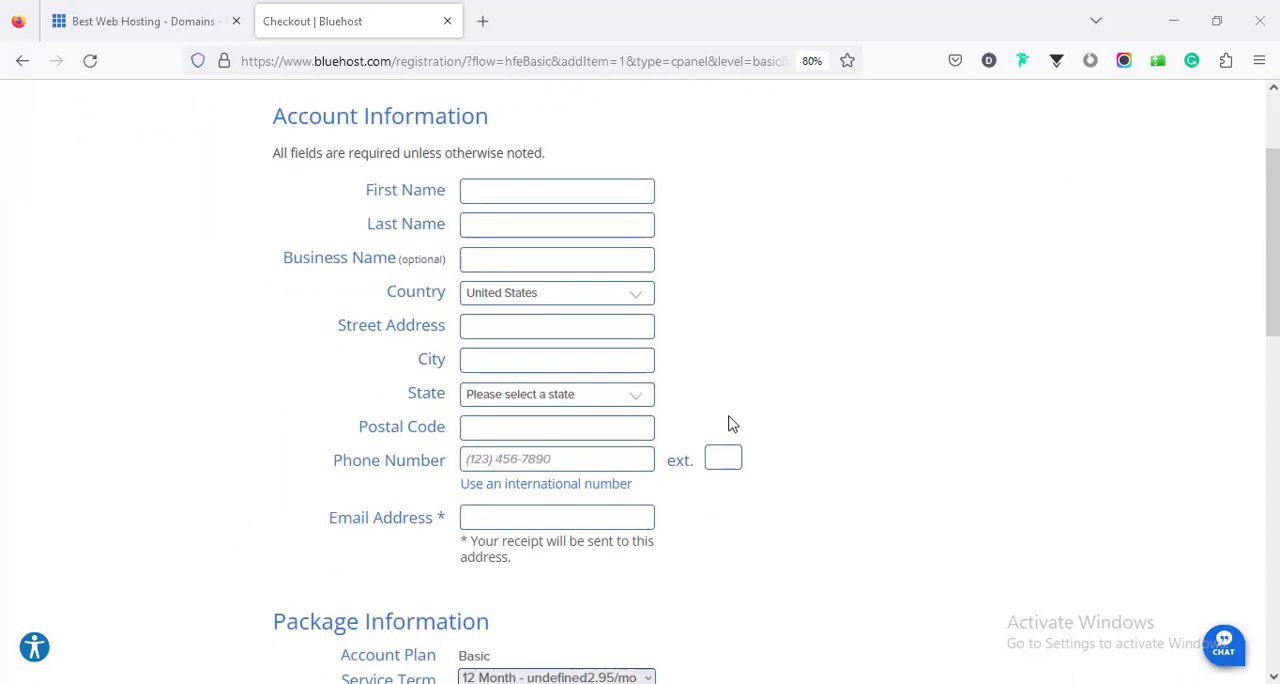
pyautogui.scroll(-3, 684, 473)
pyautogui.scroll(5, 549, 408)
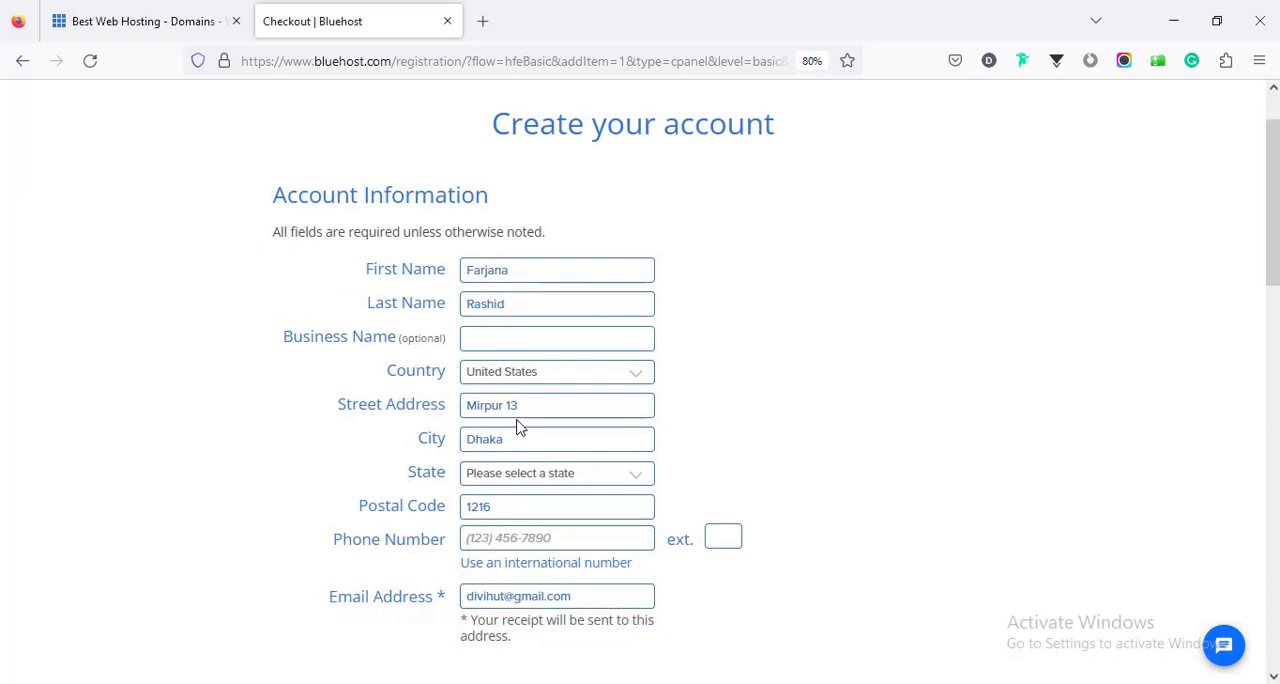
pyautogui.scroll(-4, 519, 427)
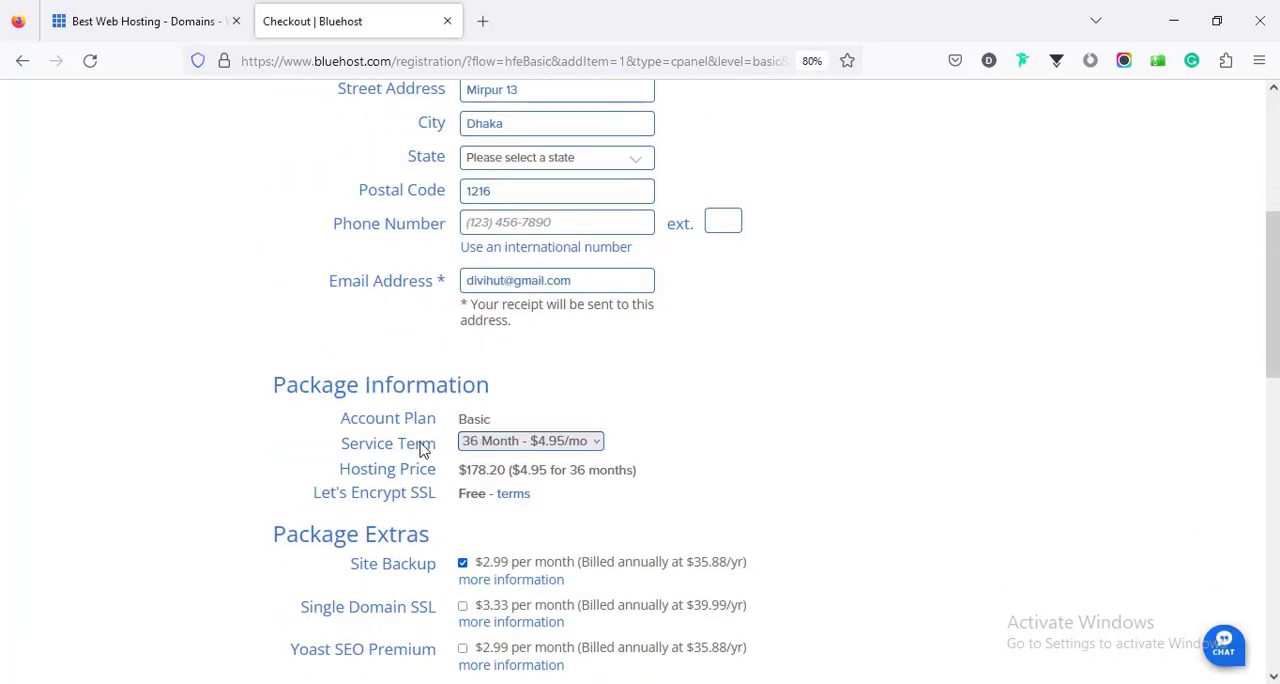
pyautogui.click(479, 443)
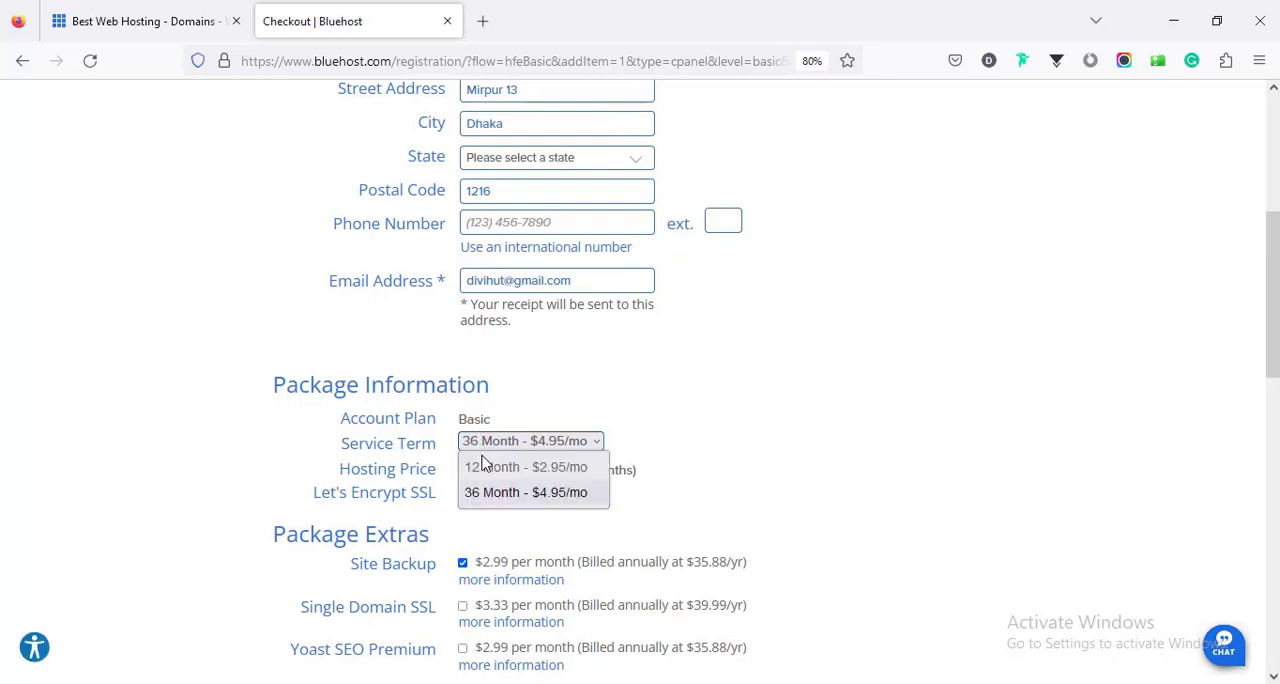
pyautogui.click(486, 470)
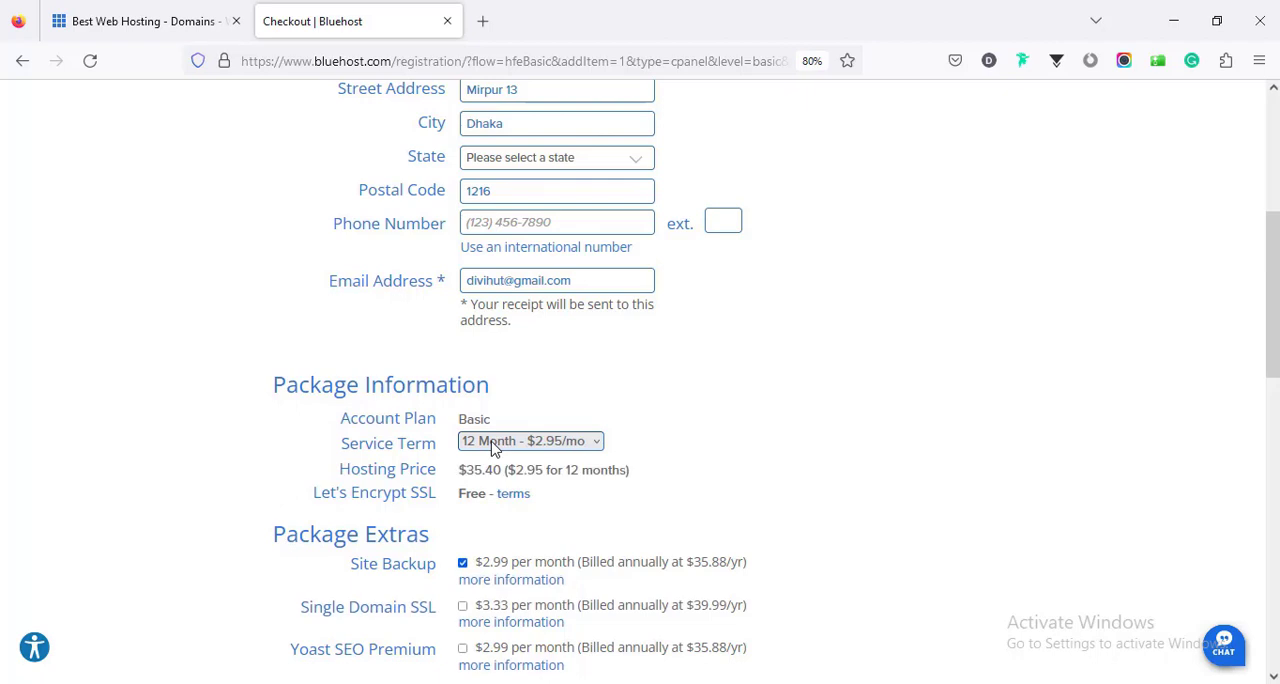
# - Compare the package price at checkout with the Basic plan's advertised price on the Bluehost WordPress plans page
pyautogui.scroll(-1, 492, 485)
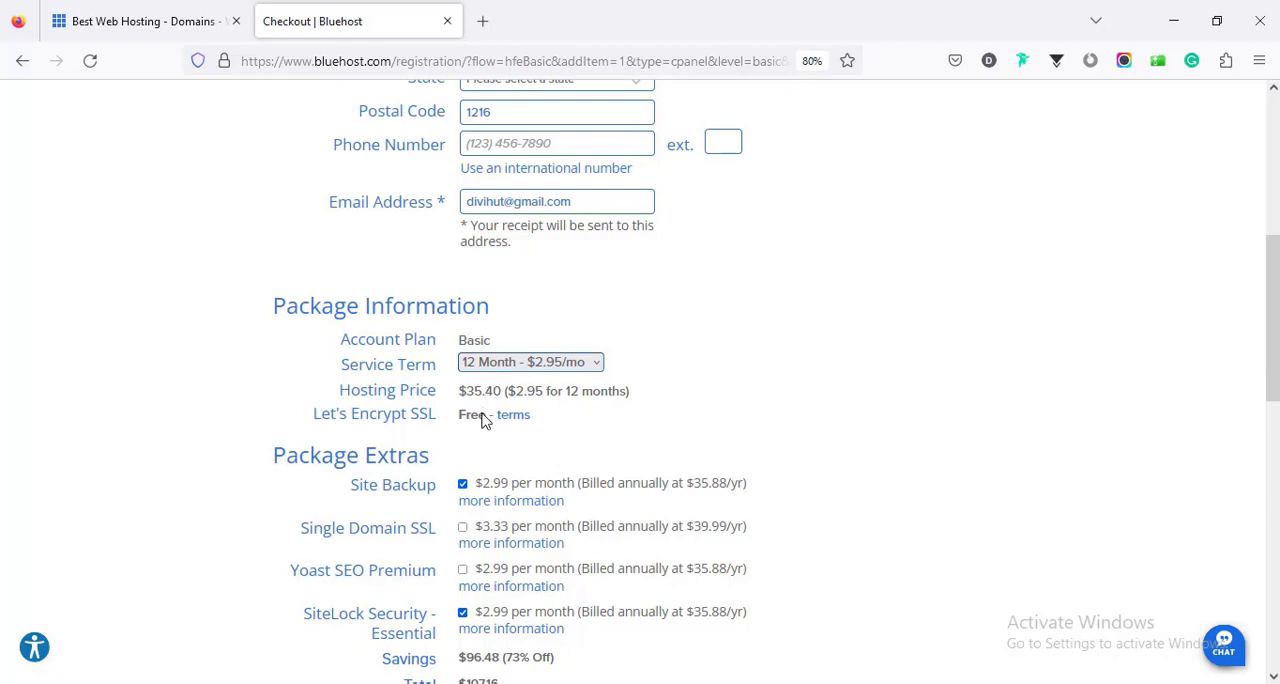
pyautogui.click(178, 29)
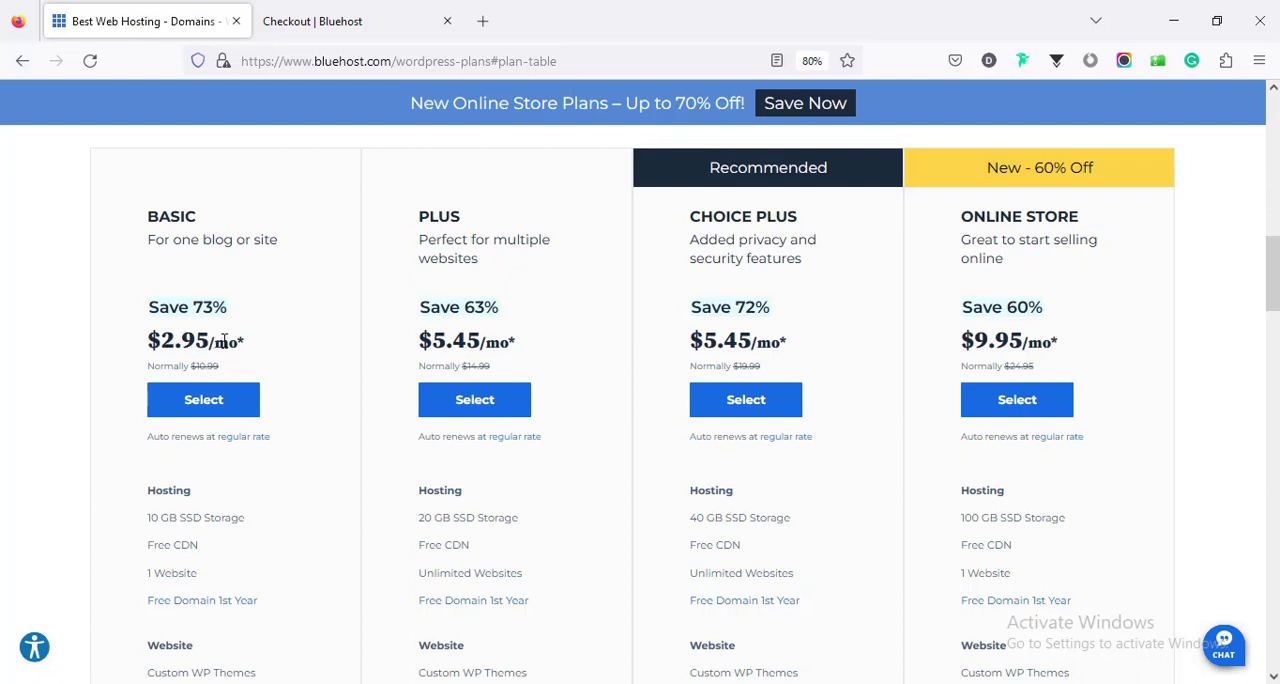
pyautogui.click(345, 25)
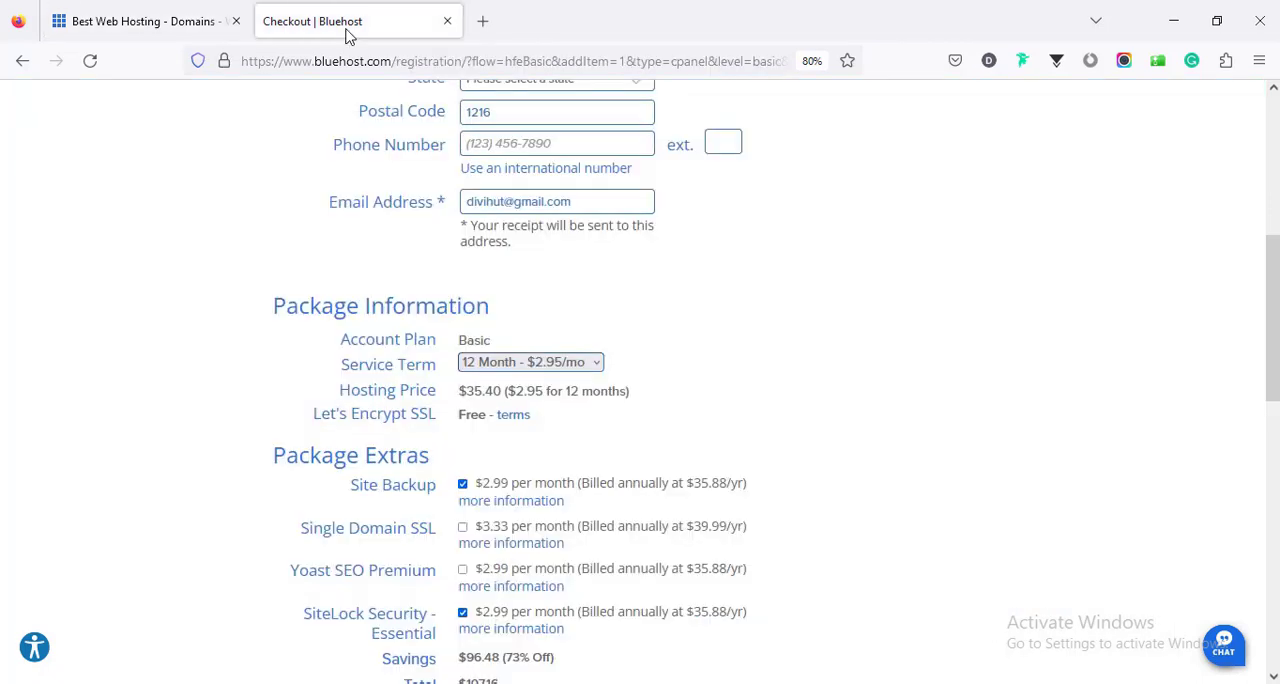
# - Remove the Site Backup and SiteLock Security - Essential extras from the package
pyautogui.scroll(-1, 487, 402)
pyautogui.scroll(-2, 482, 402)
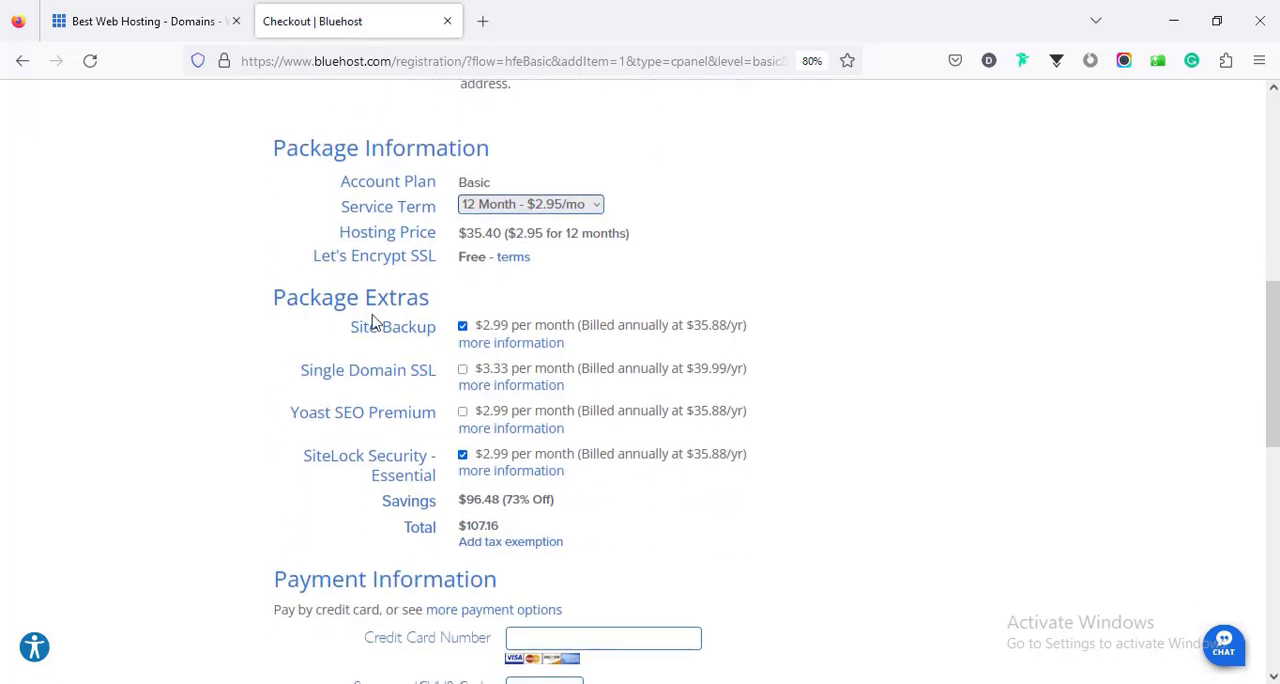
pyautogui.click(463, 328)
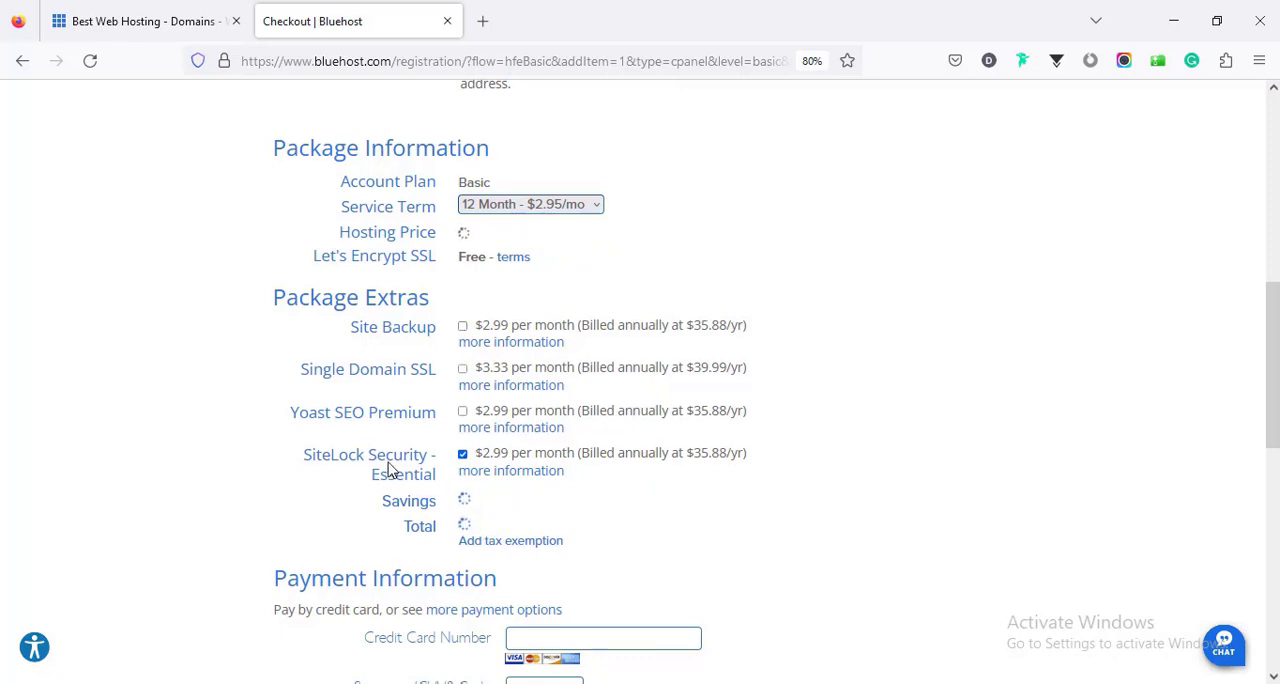
pyautogui.click(464, 456)
pyautogui.scroll(-3, 465, 458)
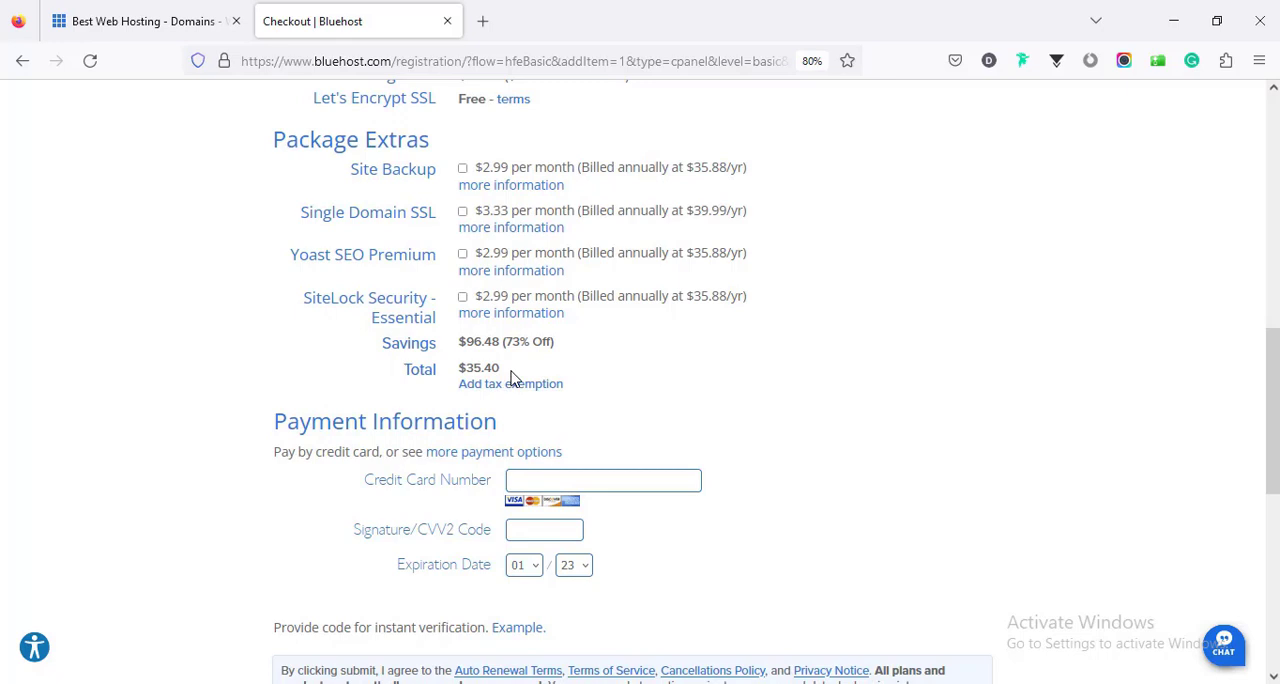
# - Enter the credit card number, CVV2 code and expiration date in the payment information, then submit the hosting order
pyautogui.scroll(-2, 515, 365)
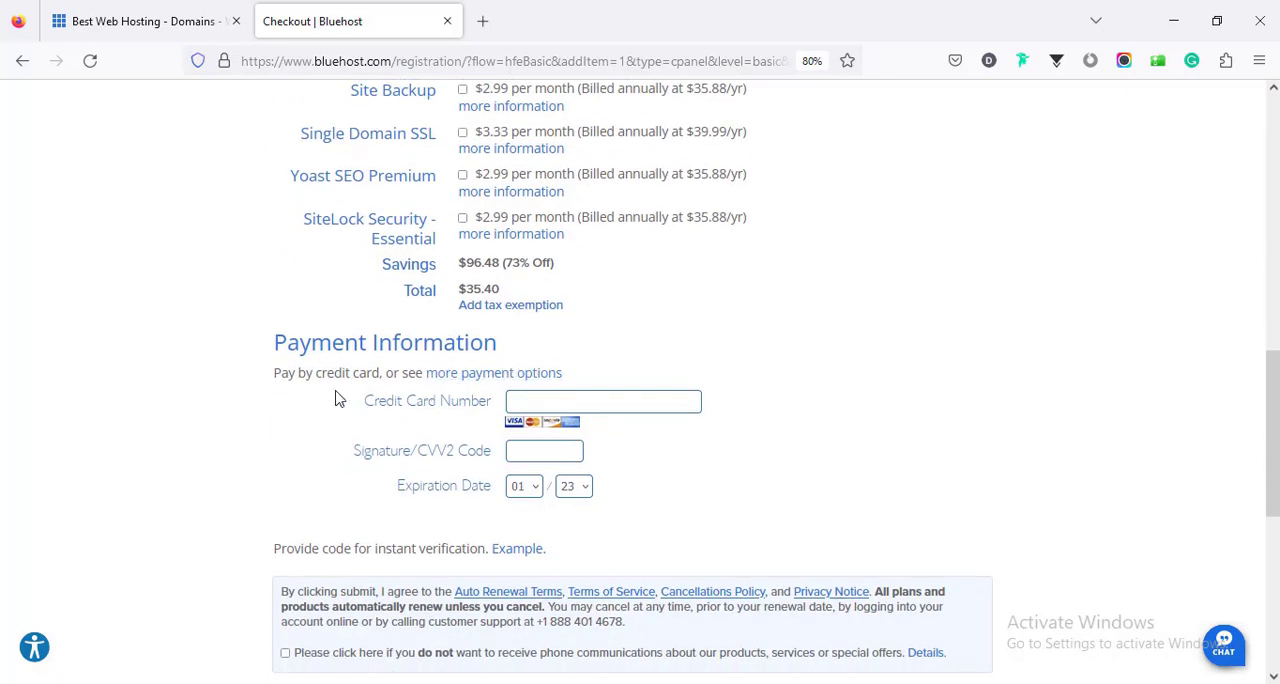
pyautogui.scroll(-2, 530, 380)
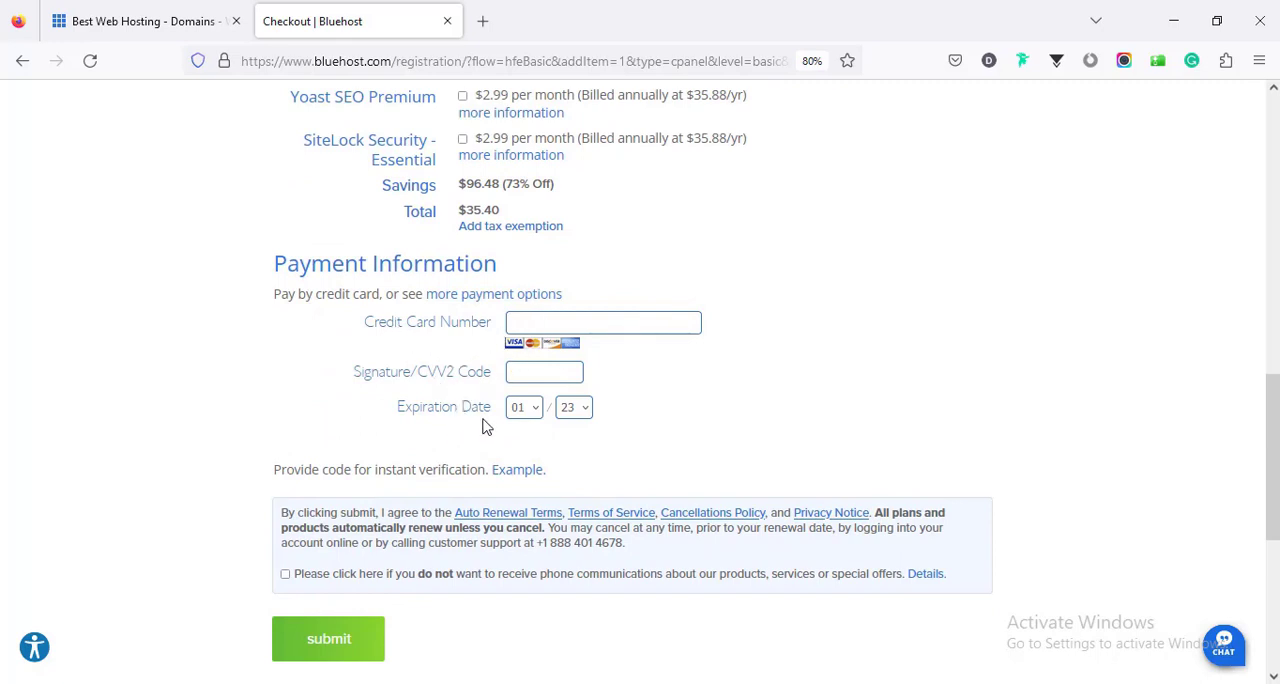
pyautogui.click(539, 323)
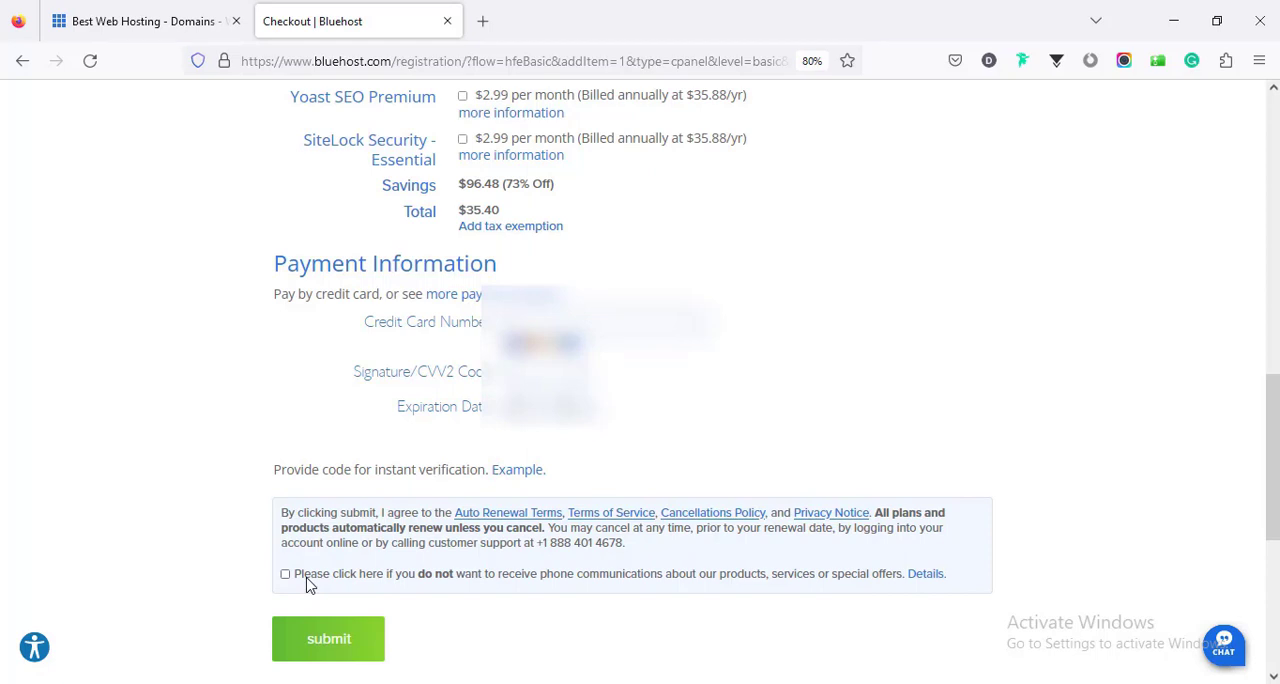
pyautogui.click(345, 650)
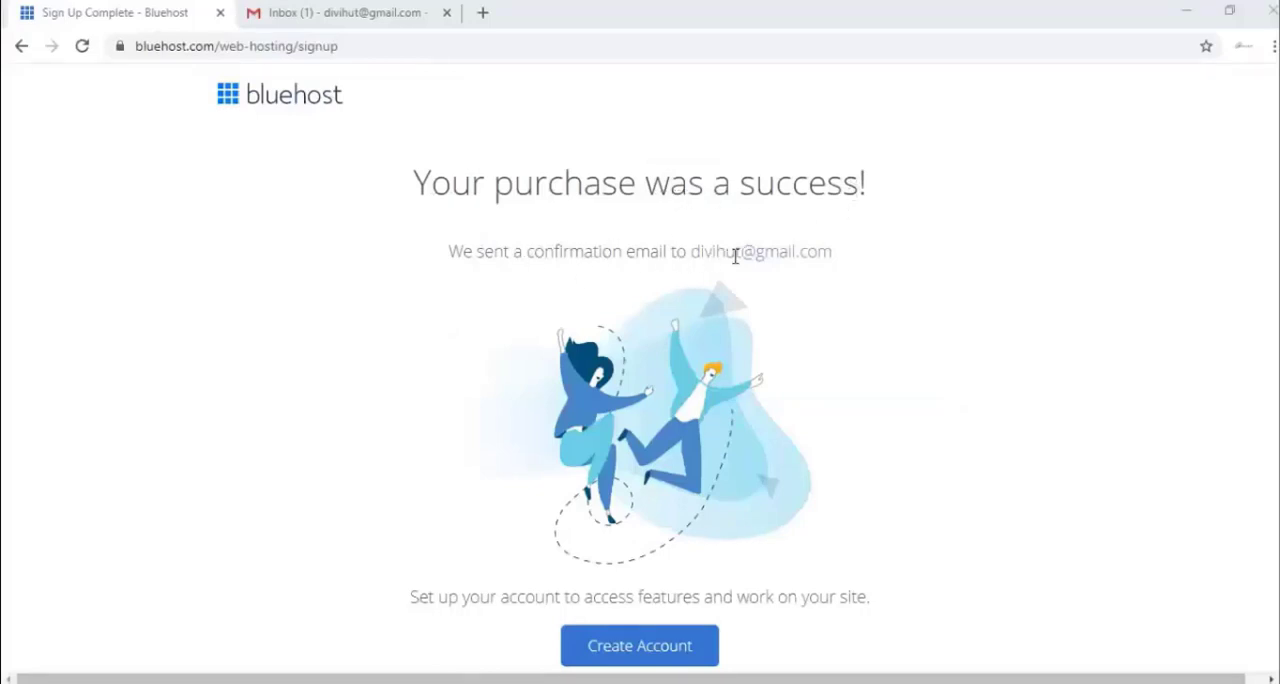
# - Switch to Gmail, open Bluehost's WHOIS verification message and verify the e-mail address for the new domain
pyautogui.click(334, 12)
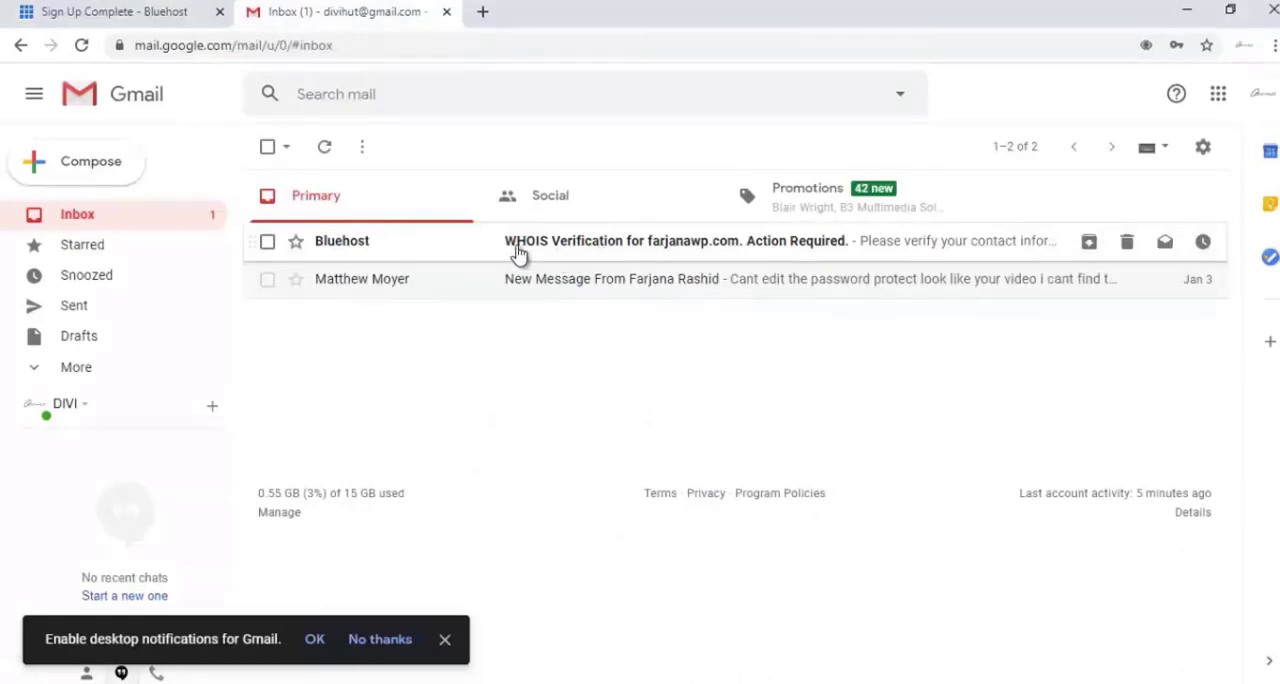
pyautogui.click(600, 250)
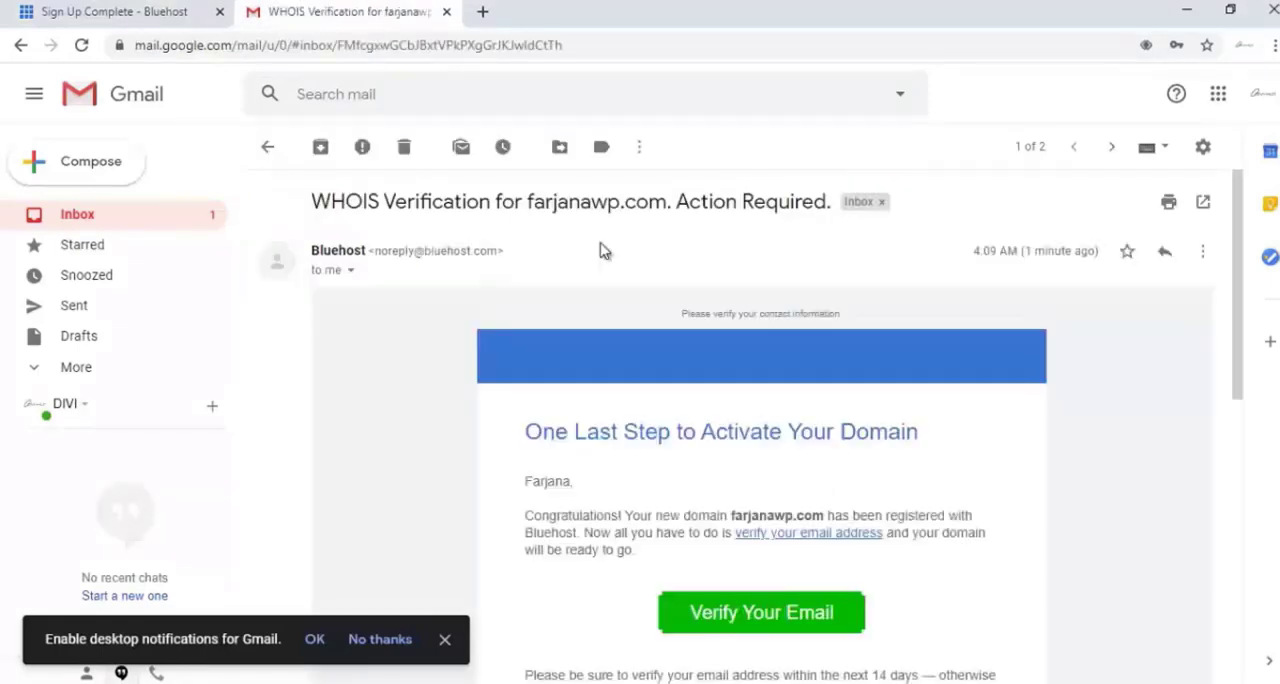
pyautogui.scroll(-2, 710, 410)
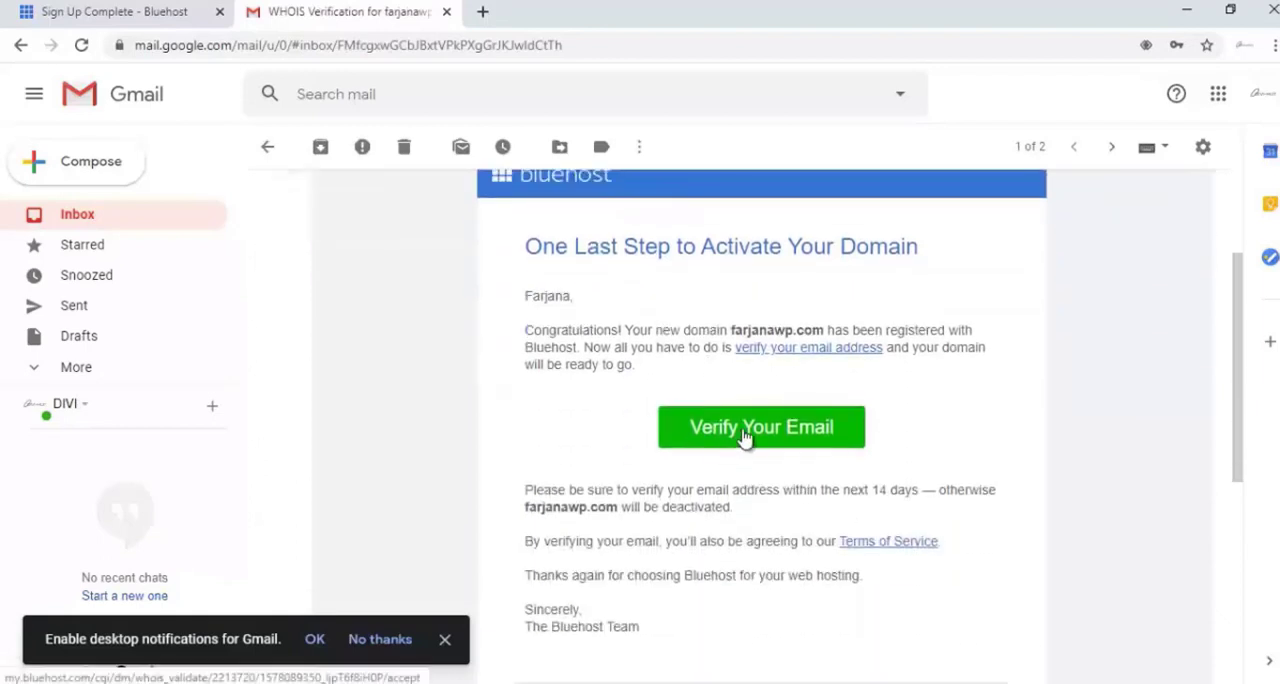
pyautogui.click(736, 434)
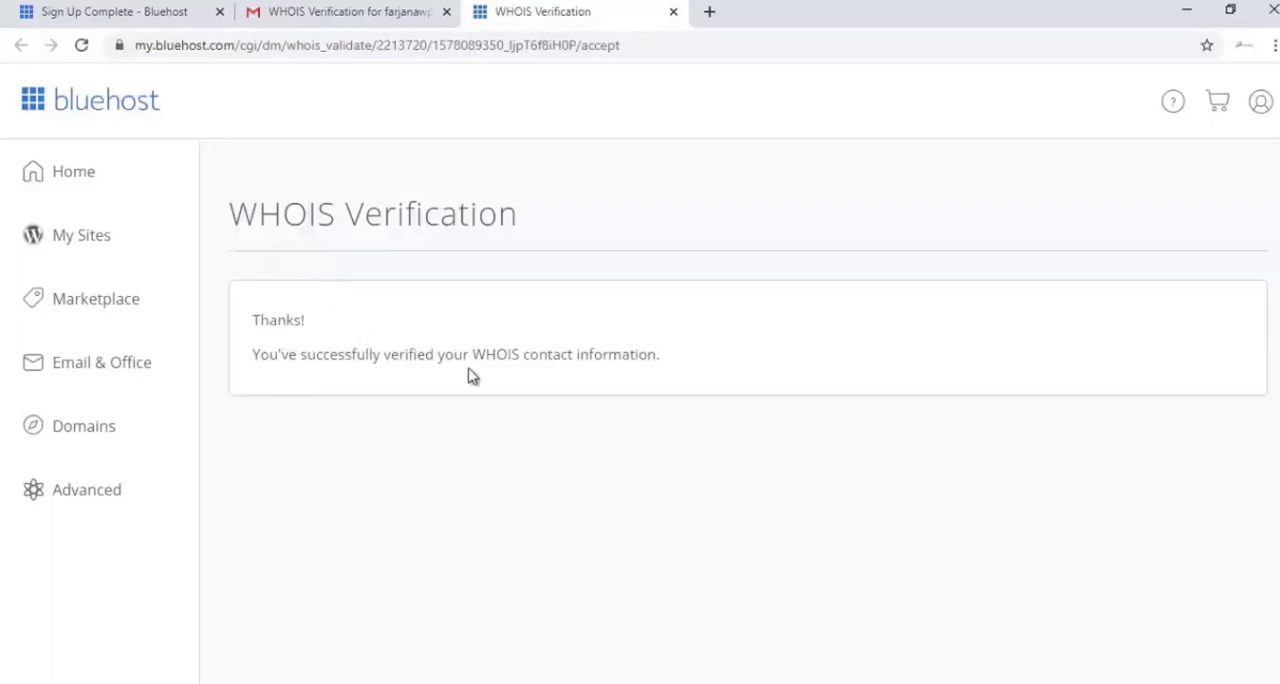
# - Open the "Welcome to Bluehost!" message in the inbox and look over its payment confirmation and order details
pyautogui.click(282, 11)
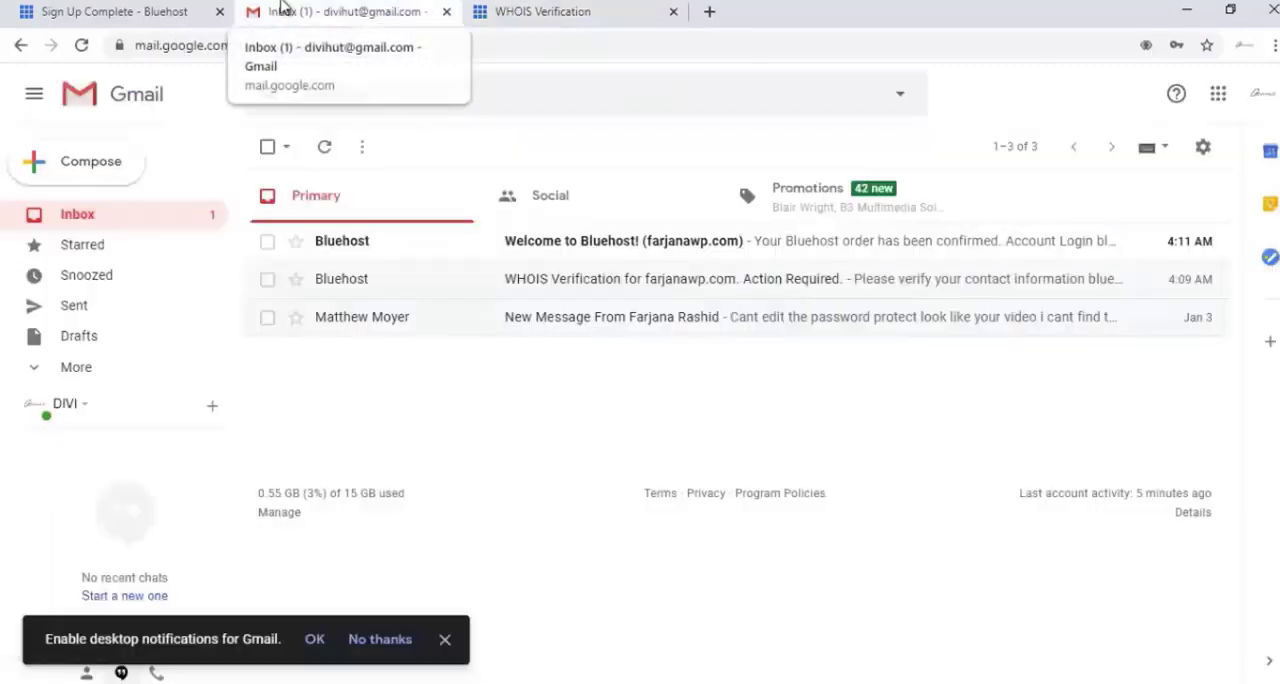
pyautogui.click(562, 247)
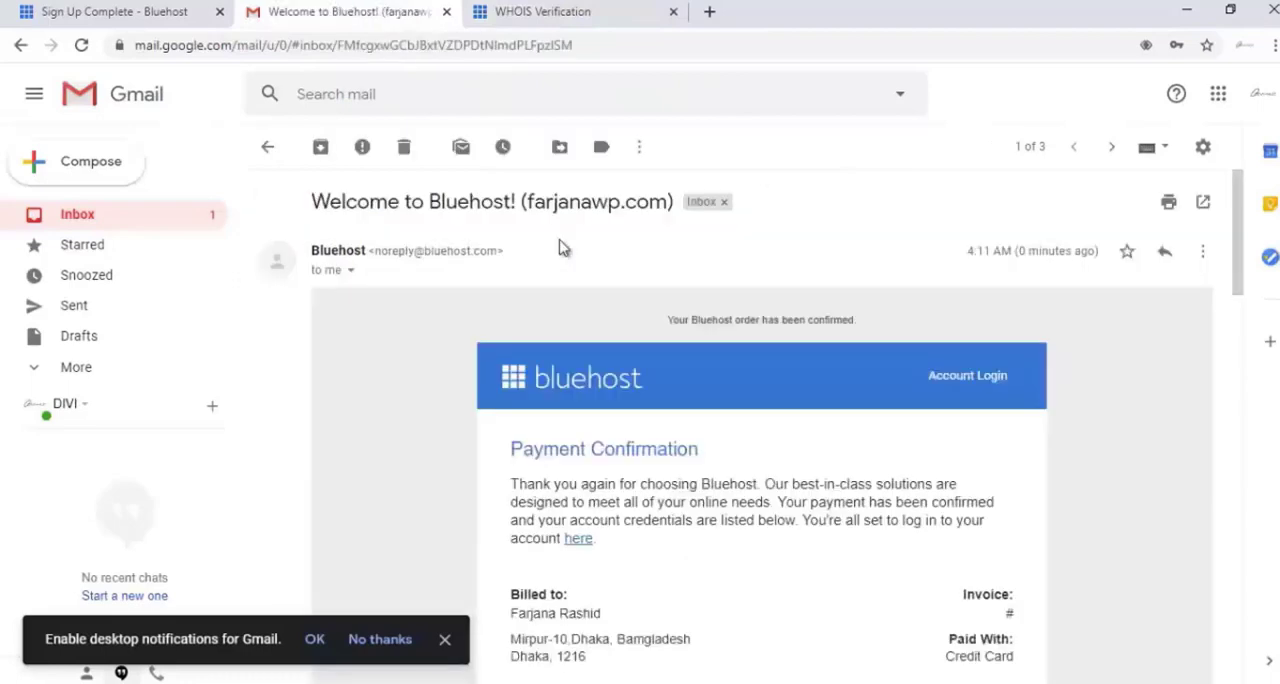
pyautogui.scroll(-2, 545, 290)
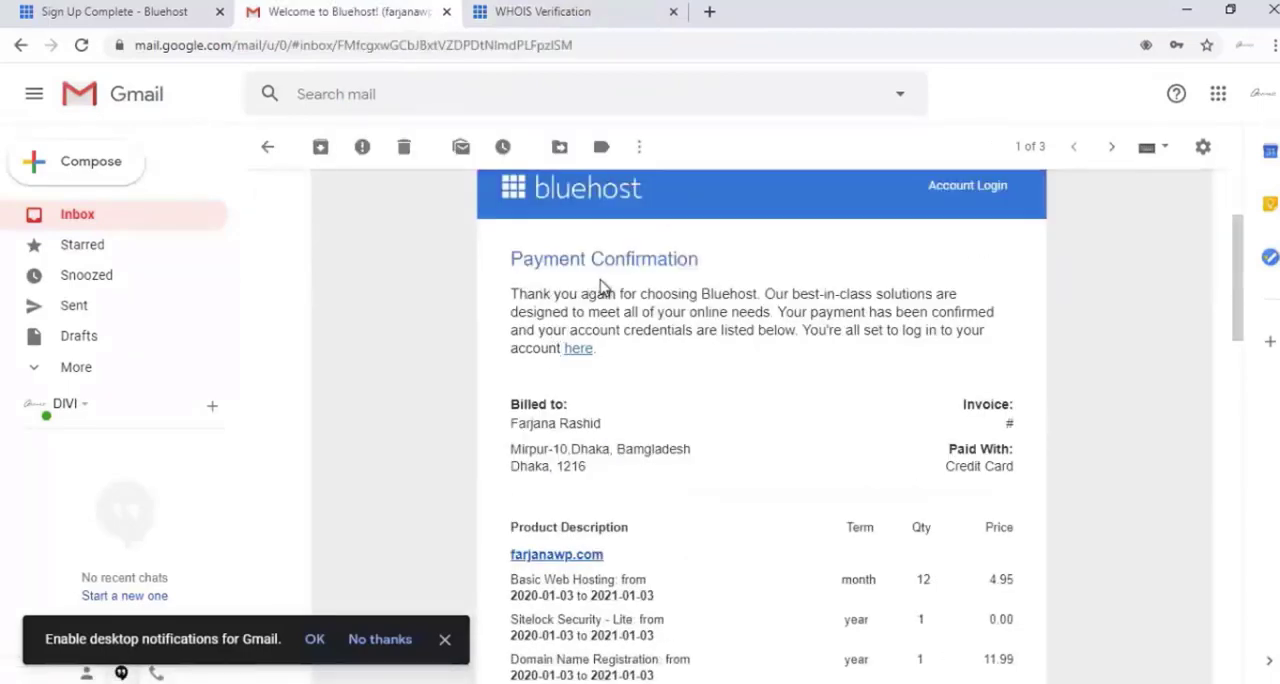
pyautogui.scroll(-2, 725, 368)
pyautogui.scroll(2, 726, 368)
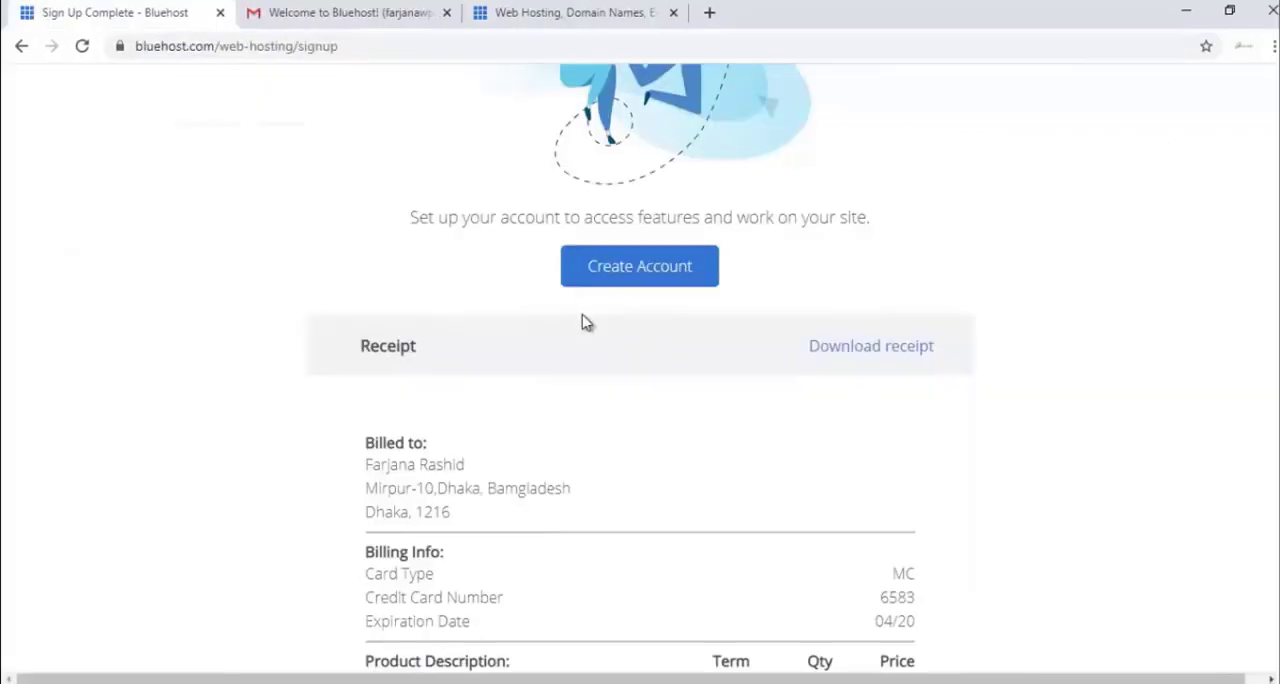
# - Create the Bluehost account from the purchase page with a new password entered twice, and save that password in the browser
pyautogui.click(603, 279)
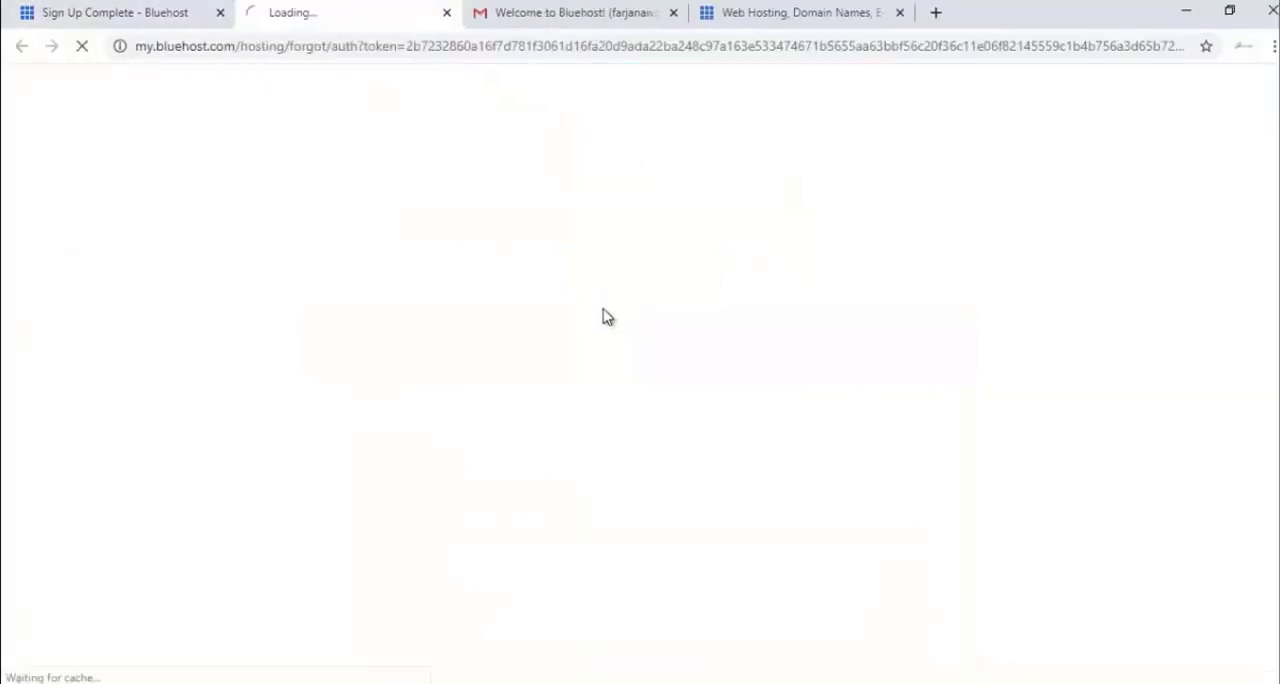
pyautogui.scroll(-1, 563, 409)
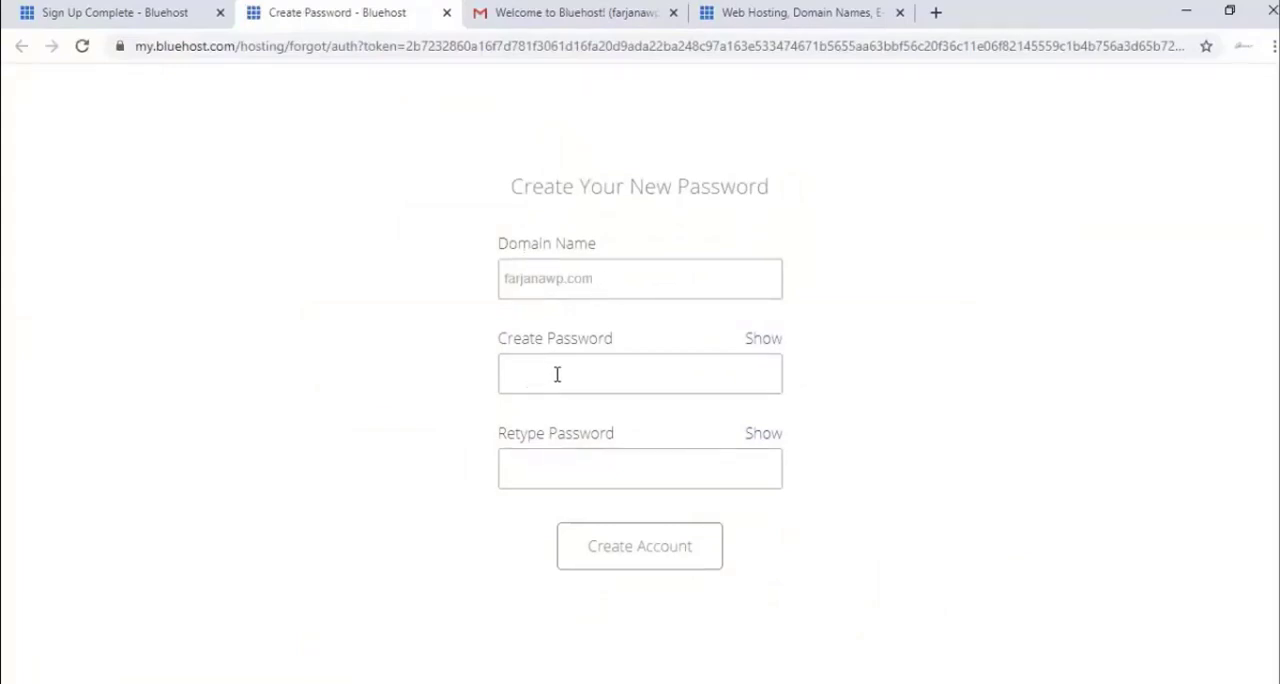
pyautogui.click(557, 374)
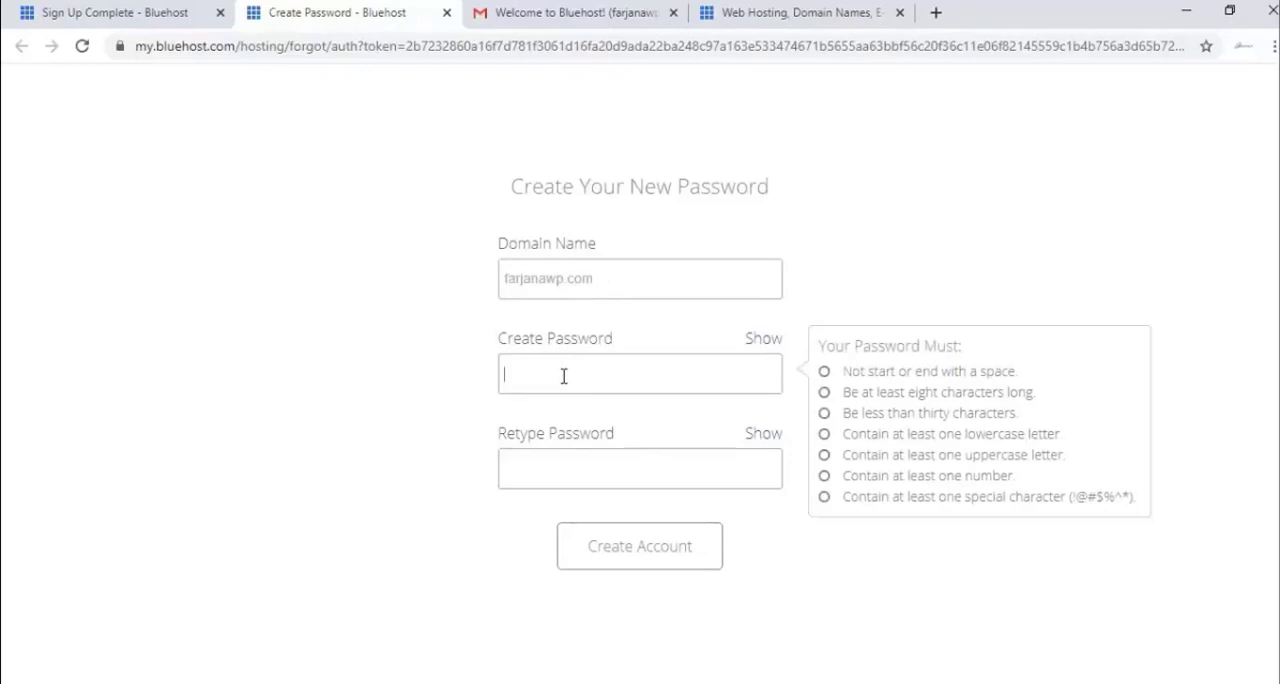
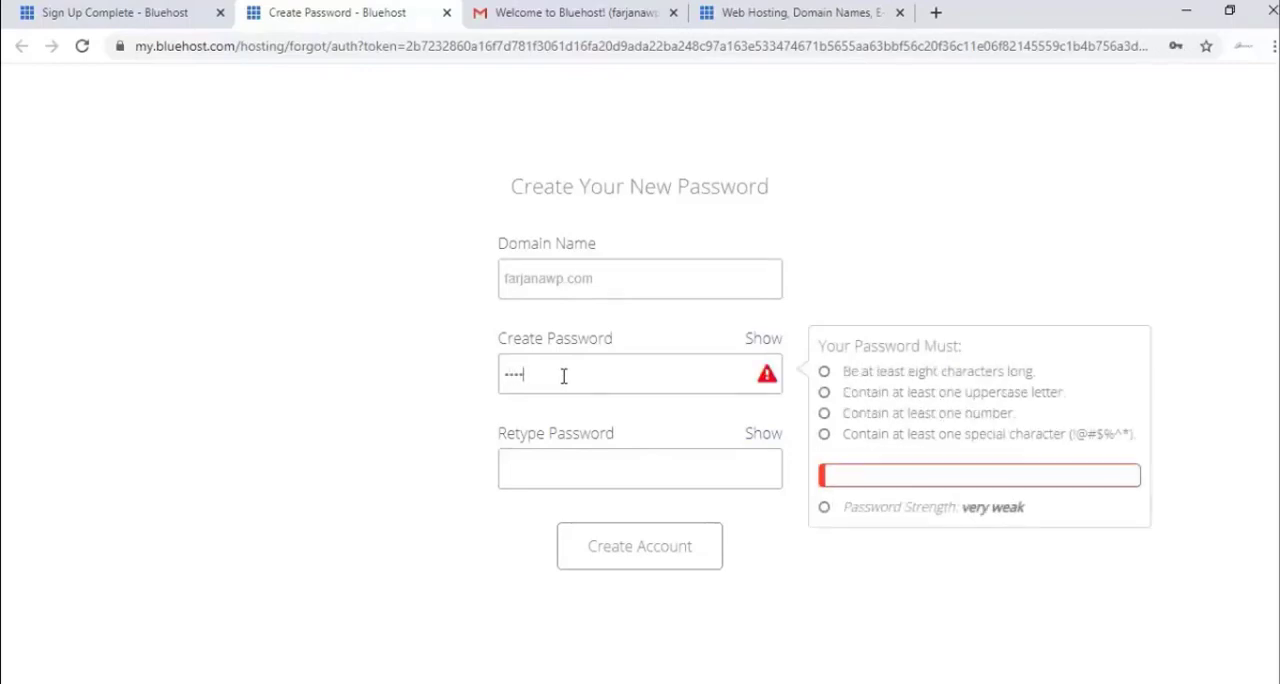
pyautogui.click(570, 475)
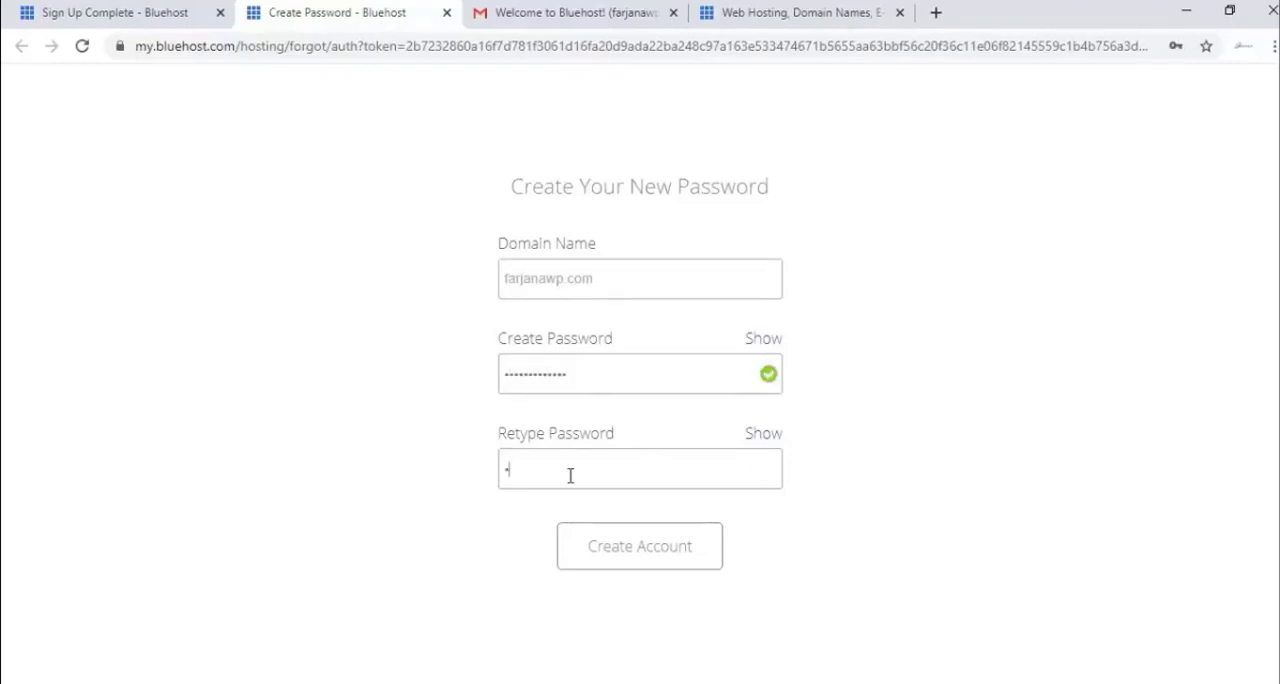
pyautogui.write('f')
pyautogui.click(420, 529)
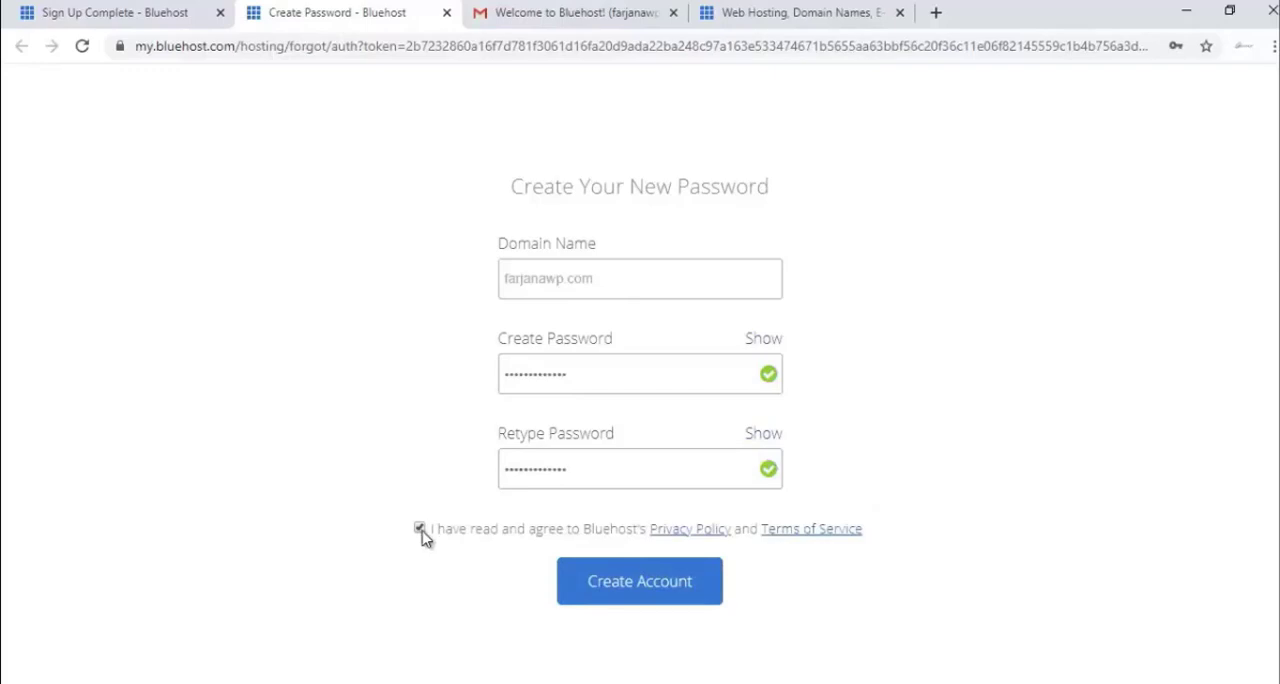
pyautogui.click(650, 592)
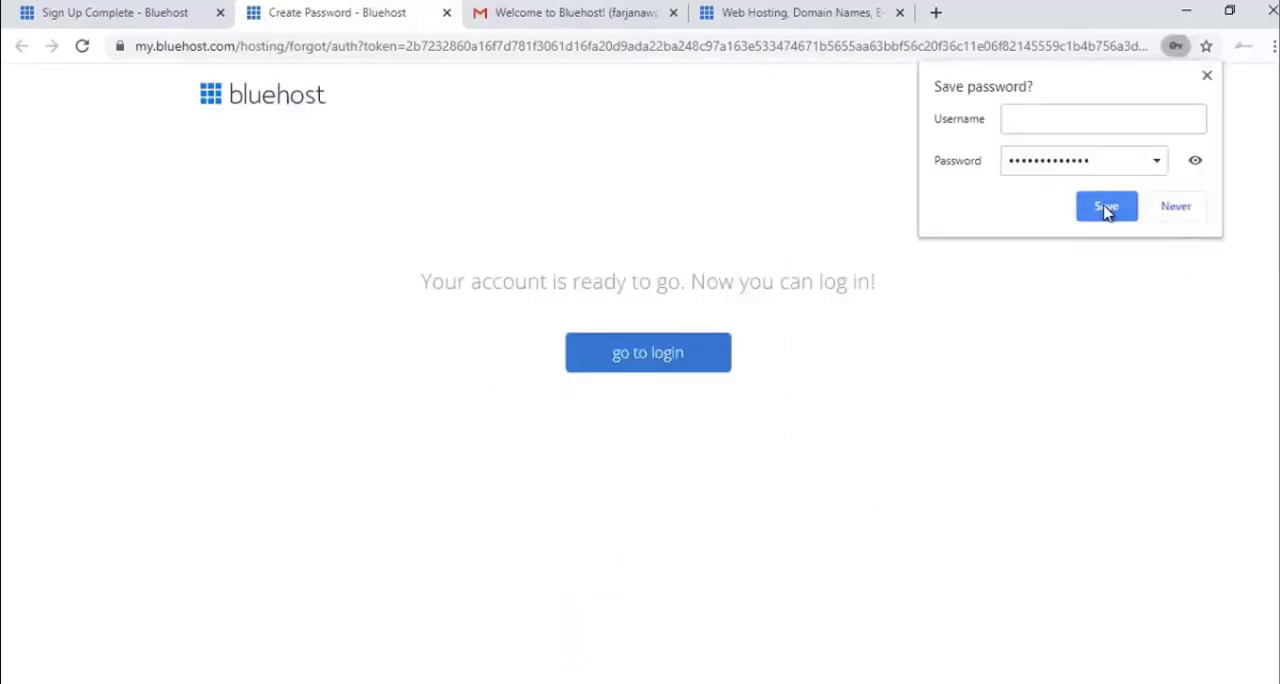
pyautogui.click(1106, 207)
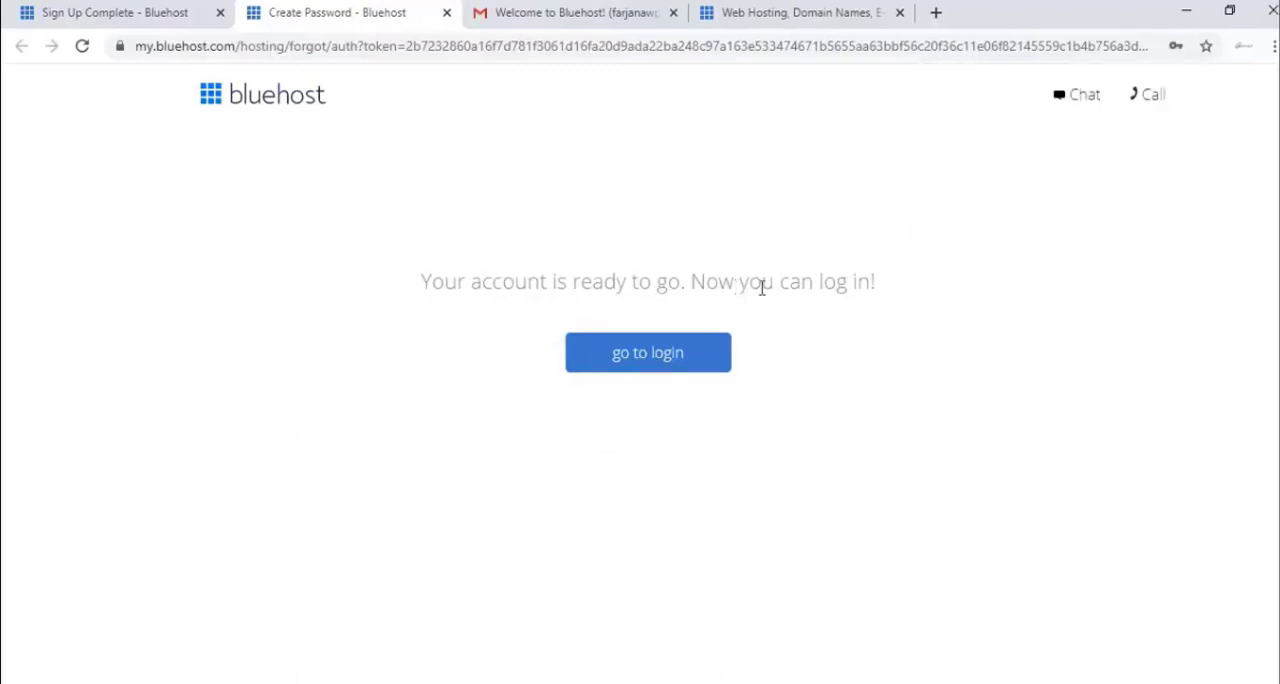
# - Go to the hosting login and log in to the new domain's account with the account password
pyautogui.click(614, 366)
pyautogui.click(513, 592)
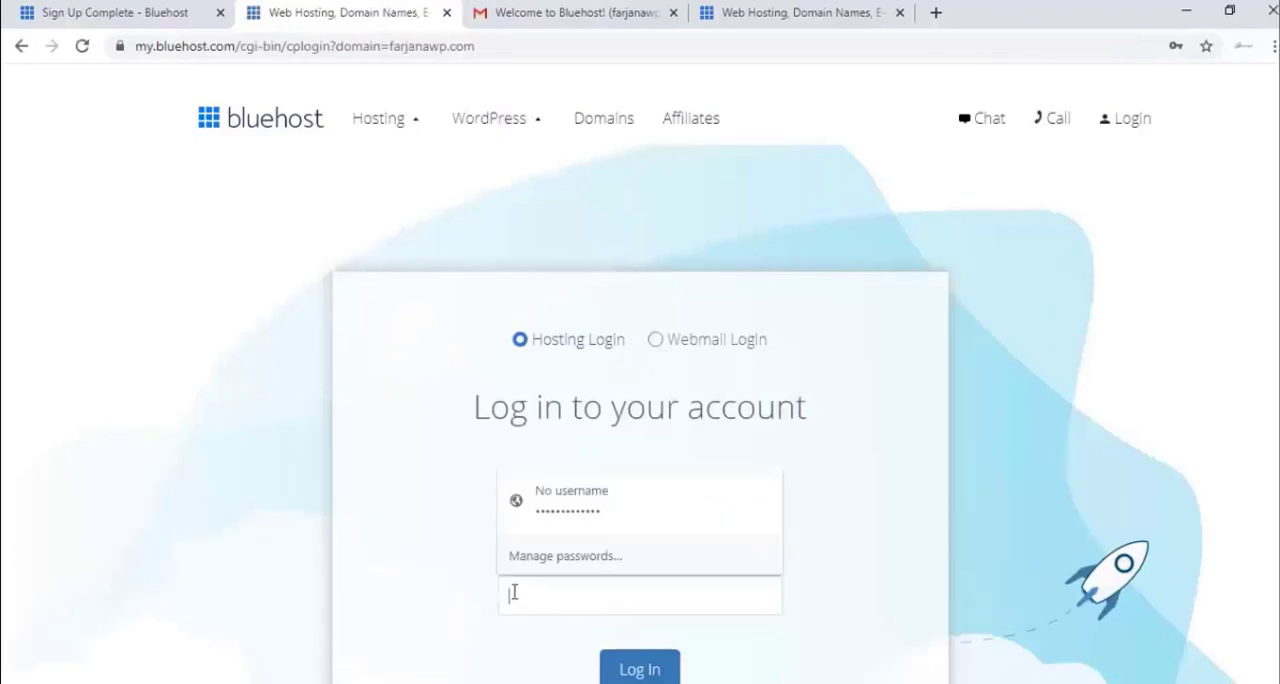
pyautogui.scroll(-2, 414, 569)
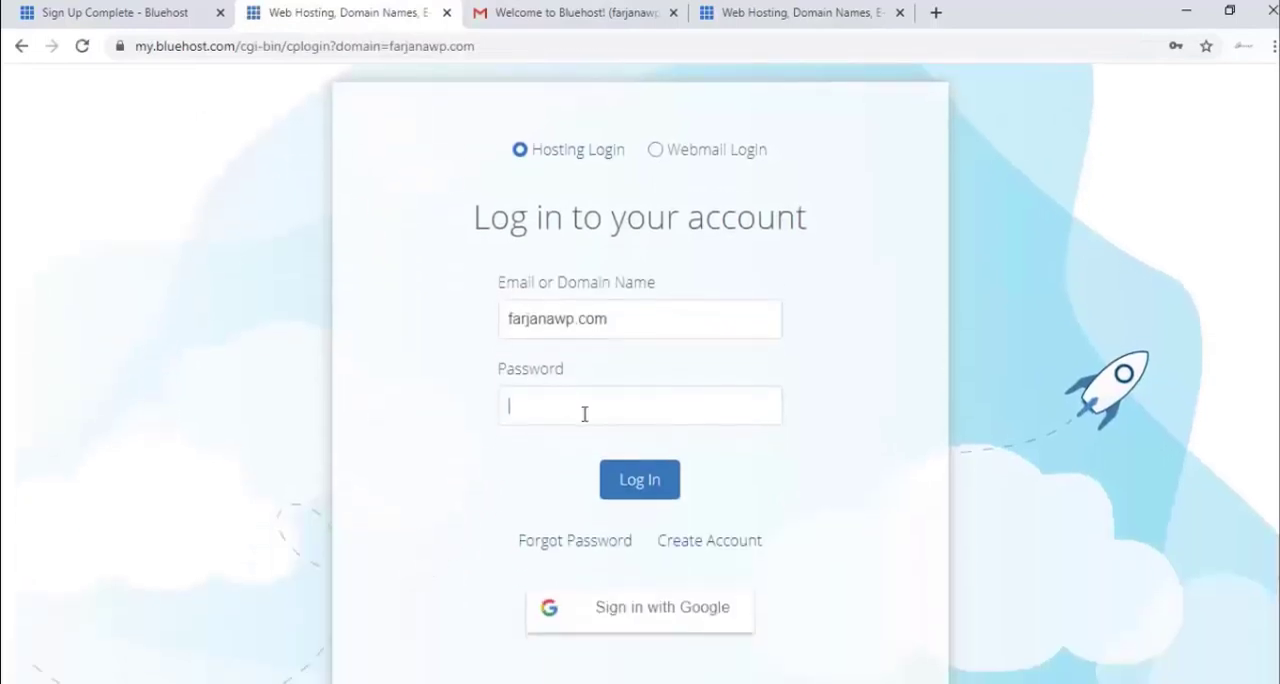
pyautogui.click(585, 414)
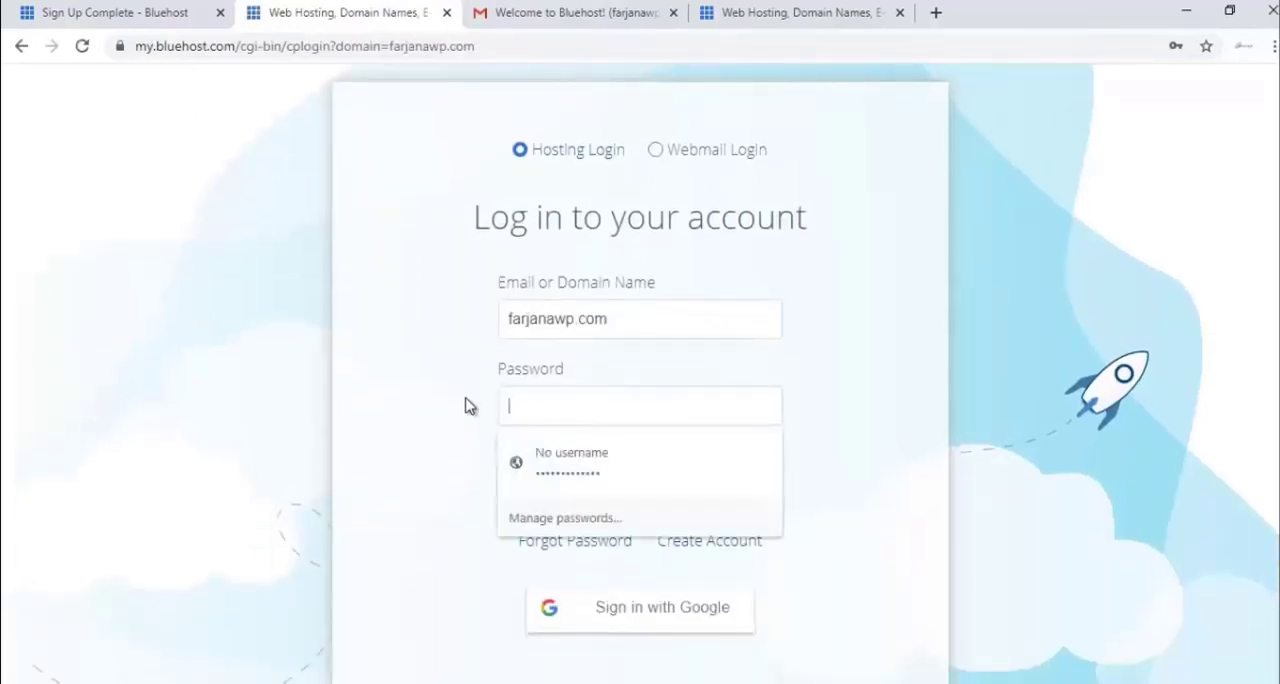
pyautogui.click(466, 400)
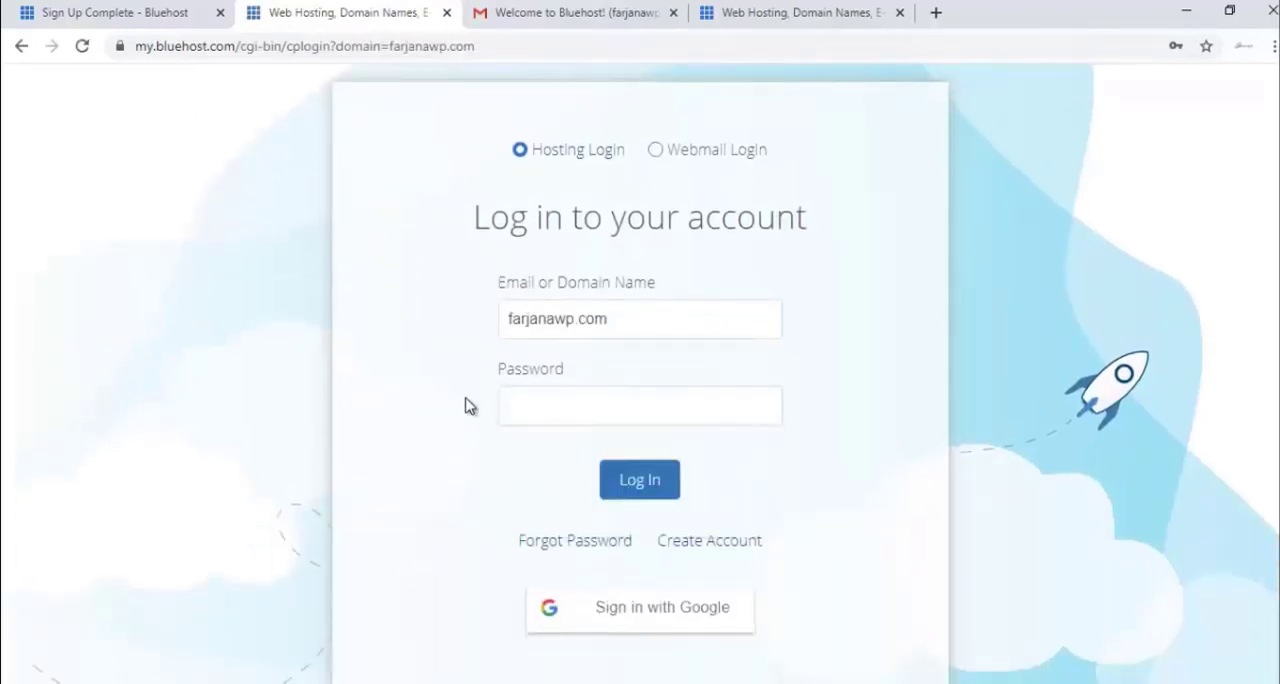
pyautogui.click(616, 470)
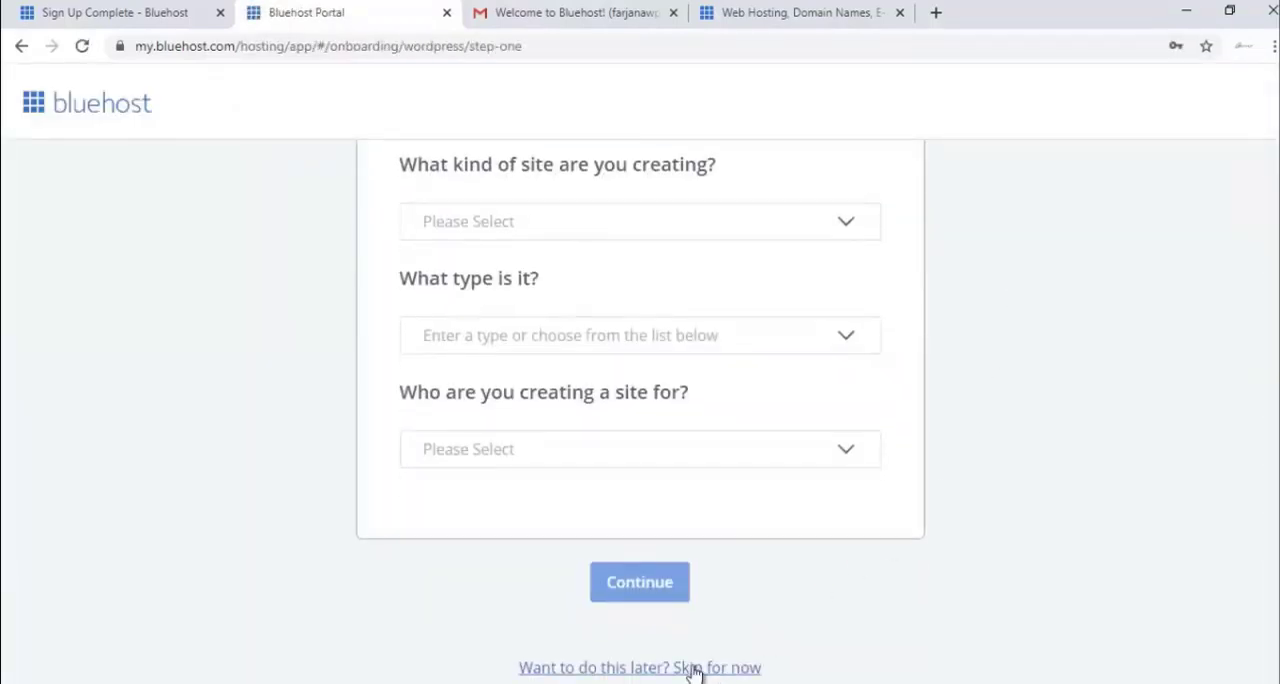
# - Skip the site setup questions and turn off Domain Privacy + Protection, declining its free trial as well
pyautogui.click(695, 668)
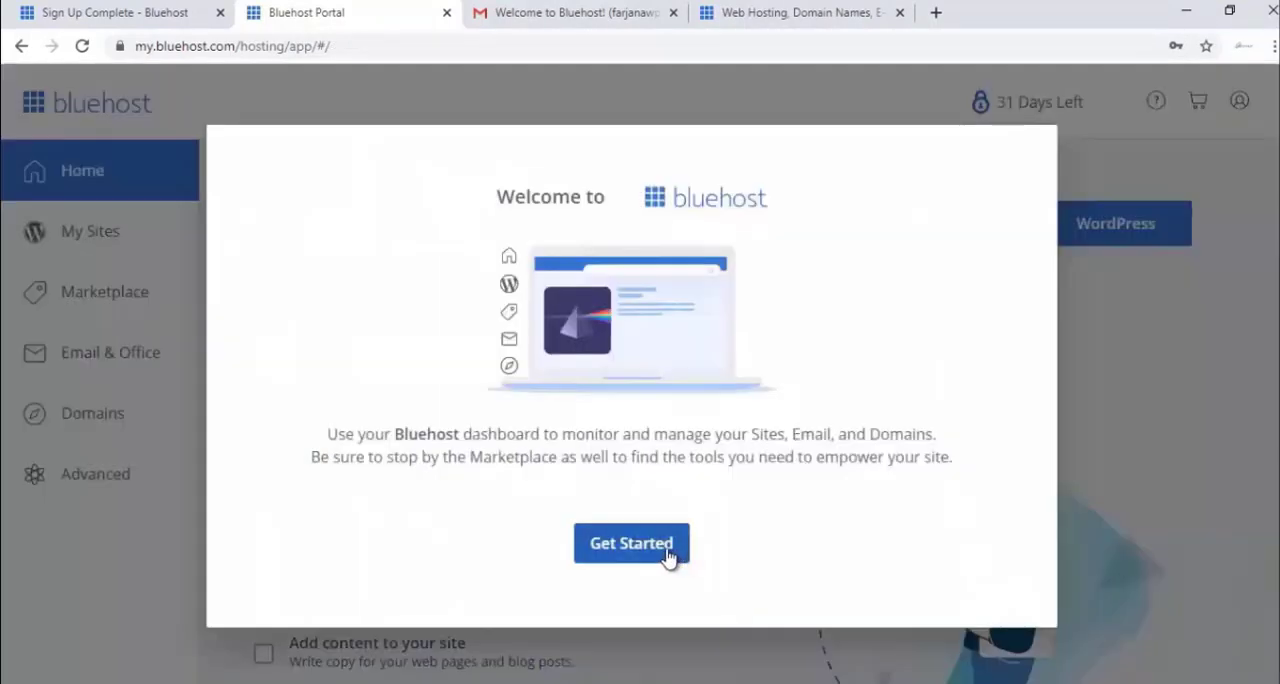
pyautogui.click(668, 556)
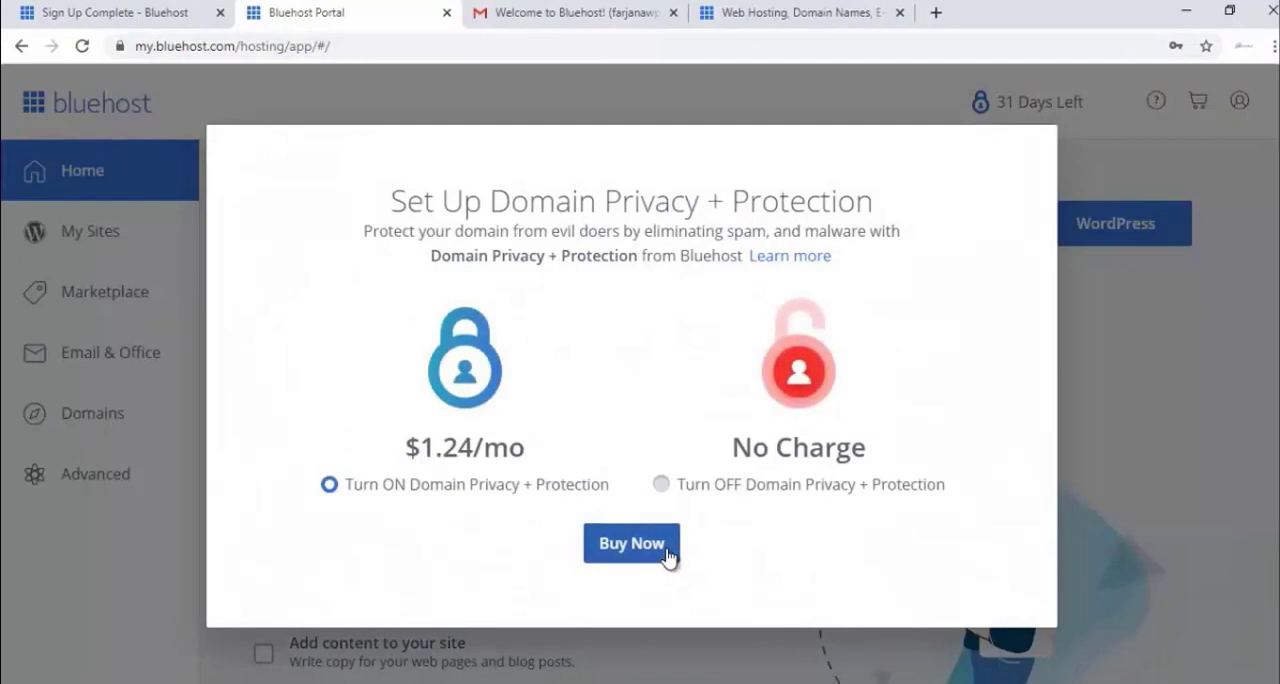
pyautogui.click(737, 494)
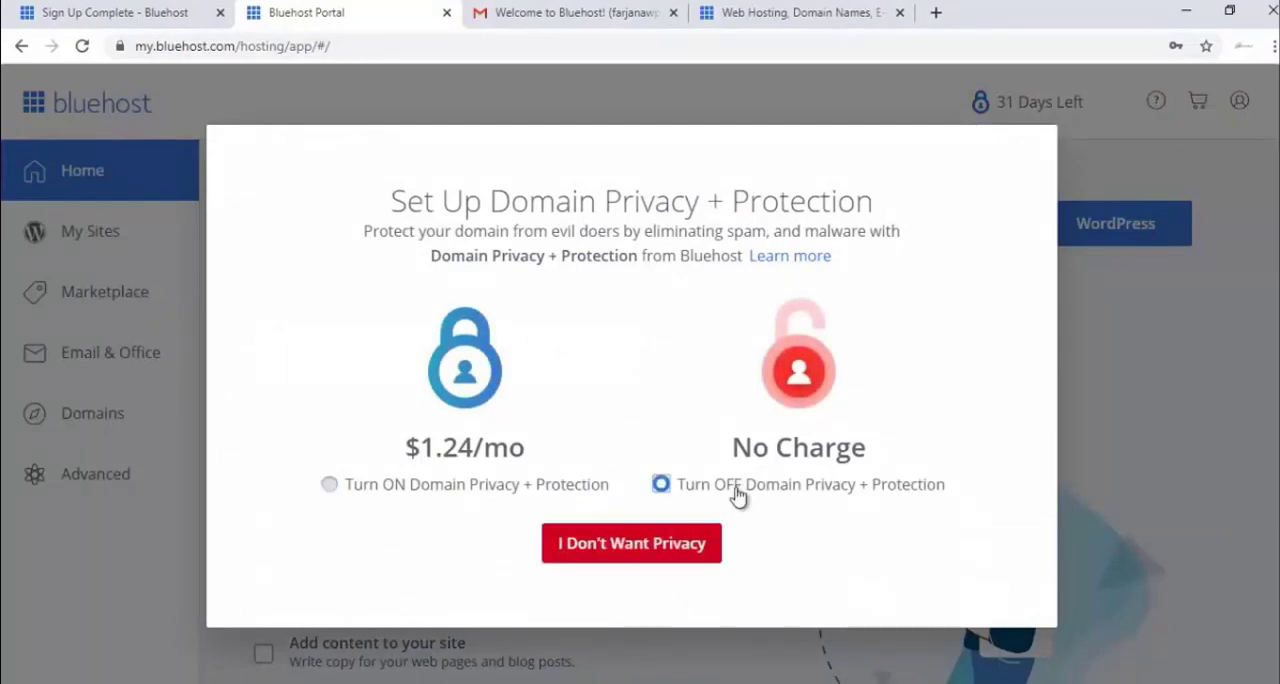
pyautogui.click(686, 542)
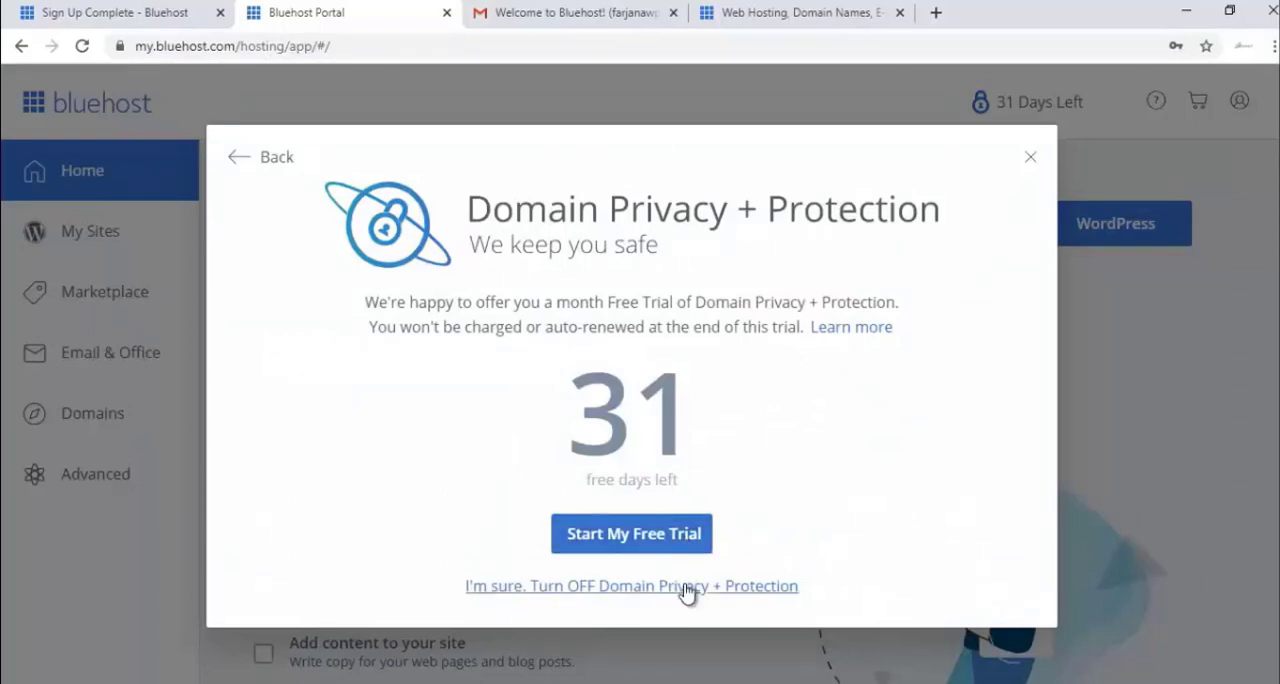
pyautogui.click(688, 587)
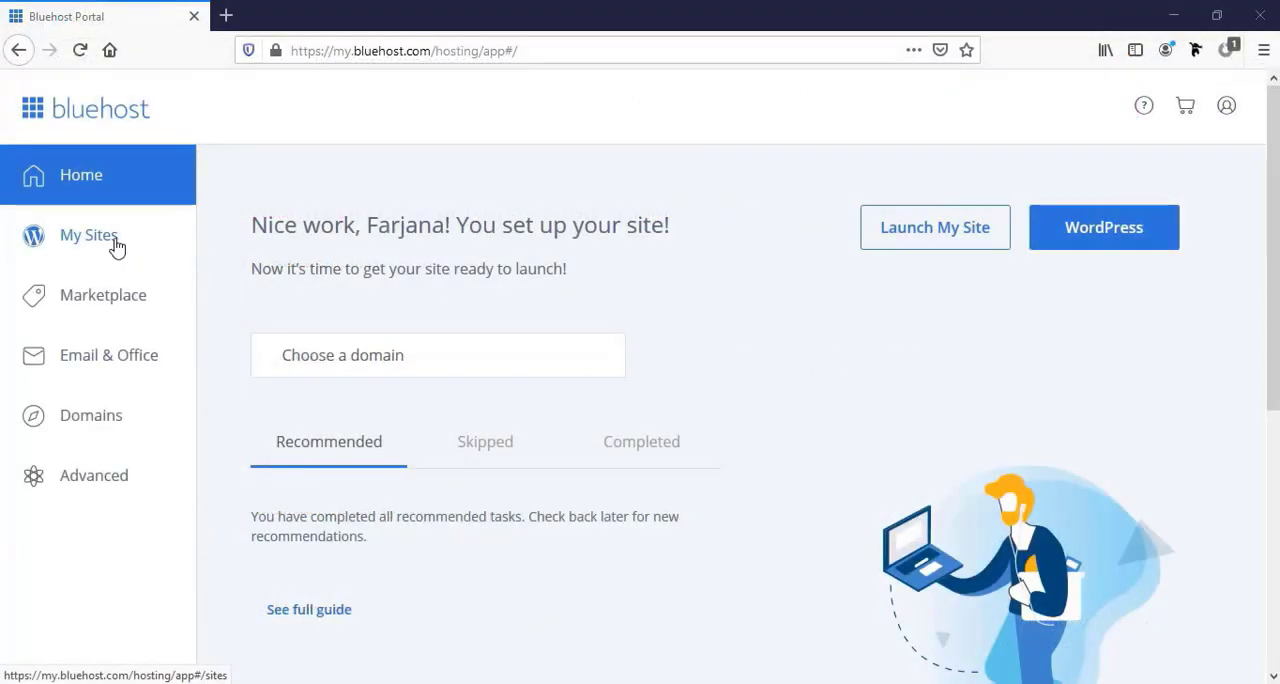
# - Start a new WordPress site in My Sites with the name "Wordpress Website" and the tagline "Complete Website by" plus the owner's first name
pyautogui.click(96, 247)
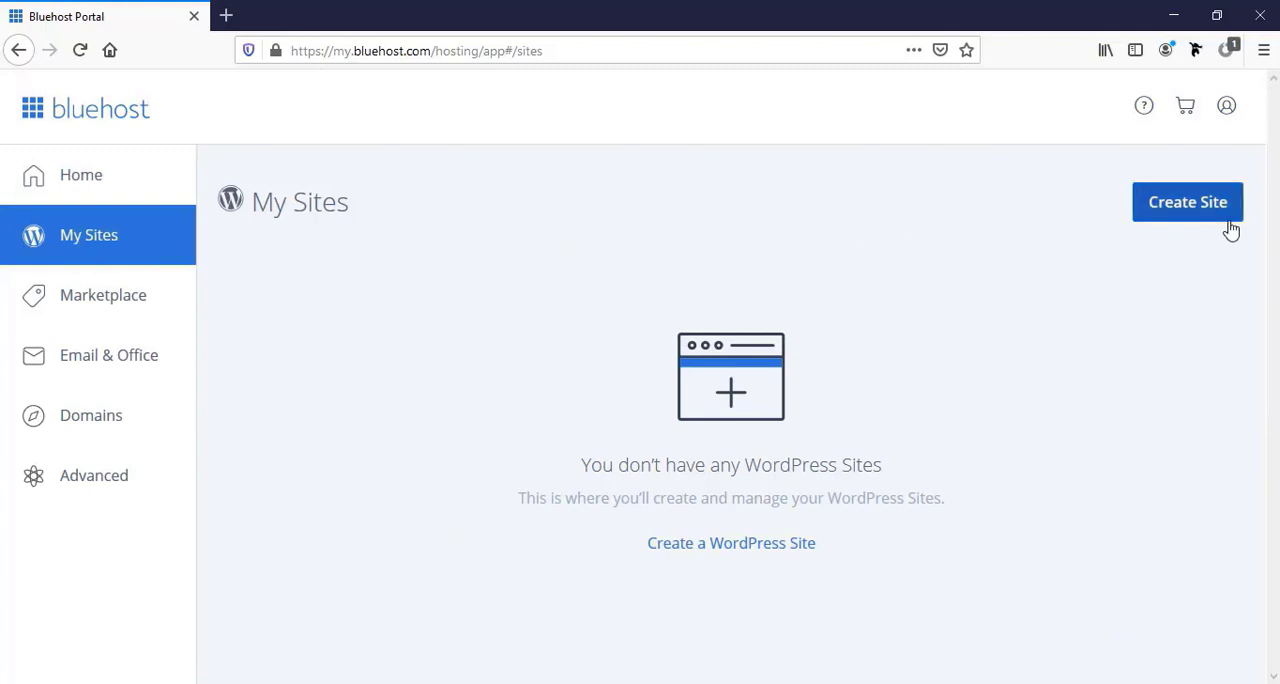
pyautogui.click(1172, 212)
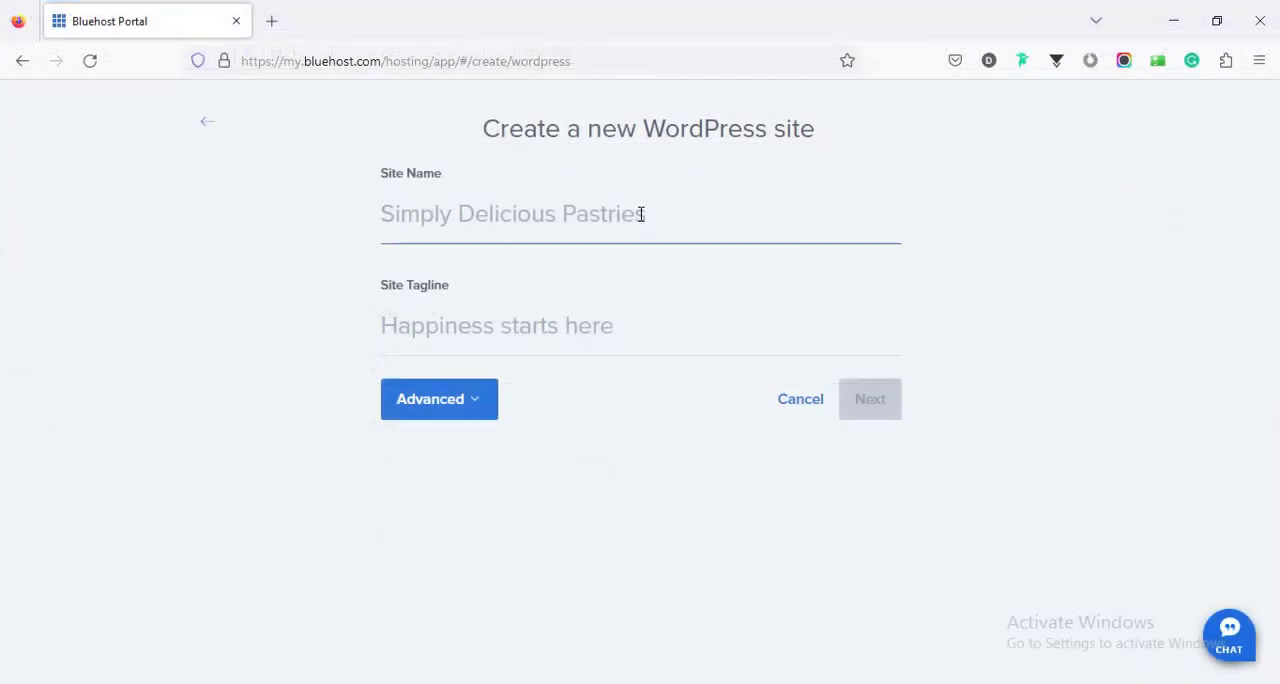
pyautogui.click(641, 214)
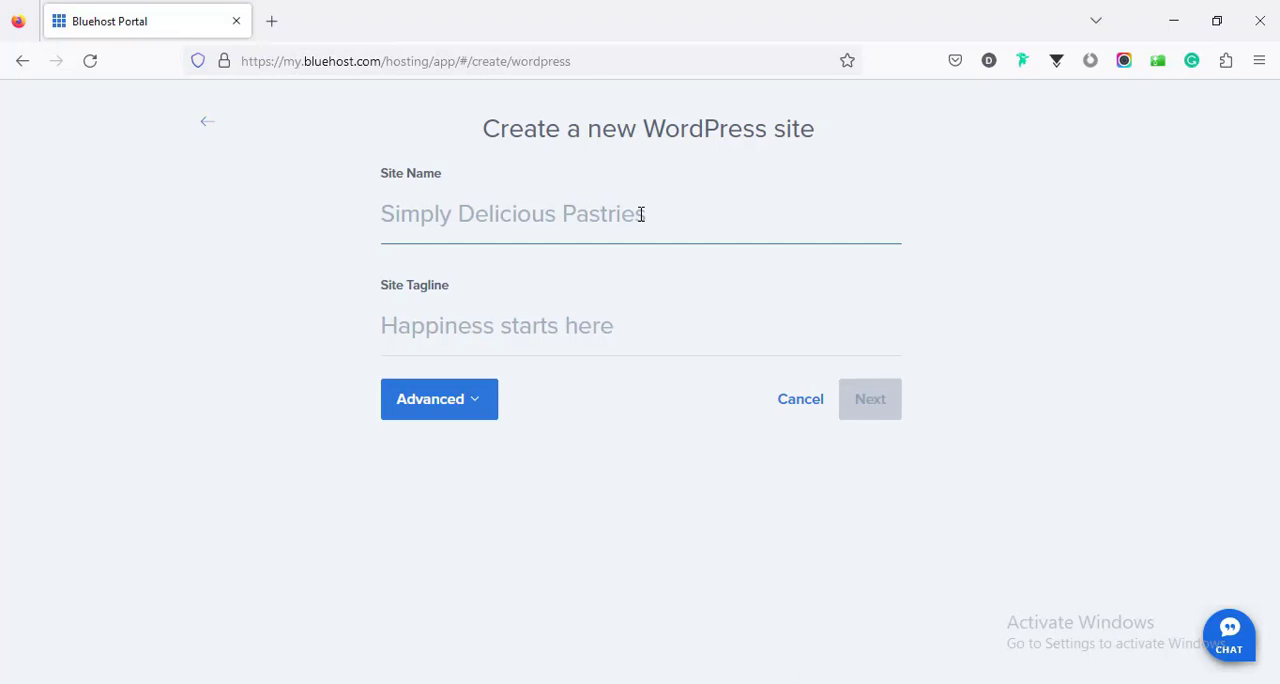
pyautogui.write('Word')
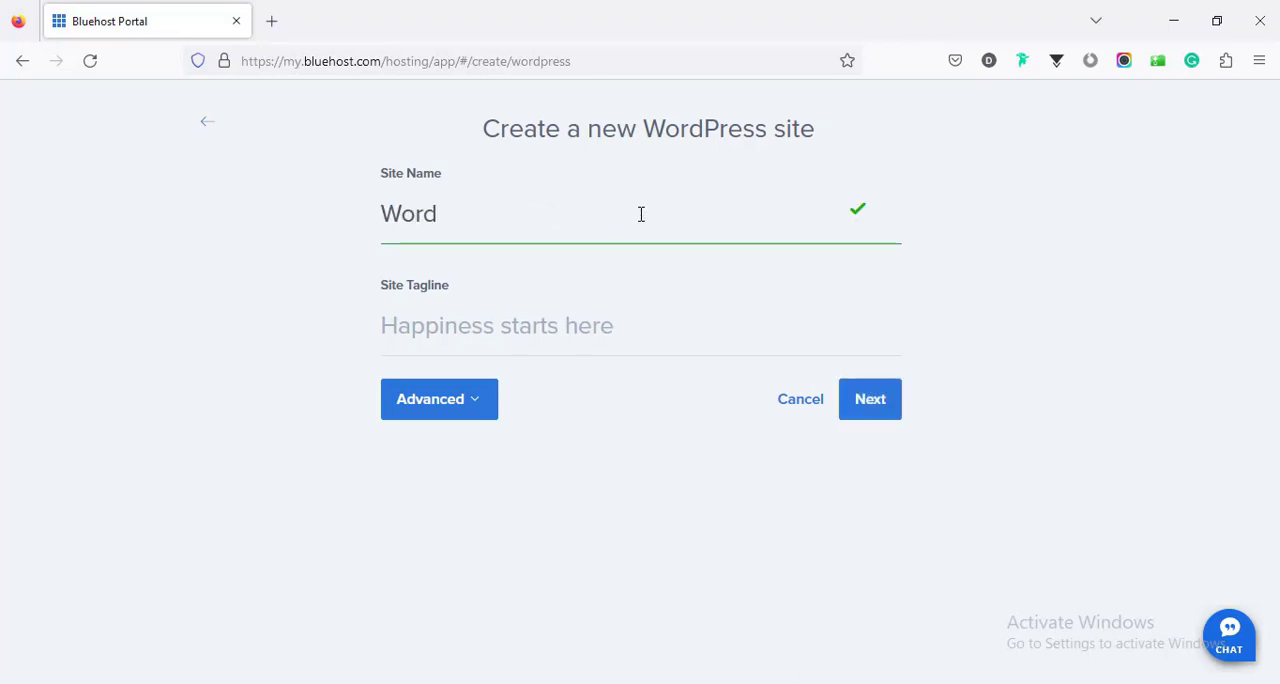
pyautogui.write('press Website')
pyautogui.click(495, 320)
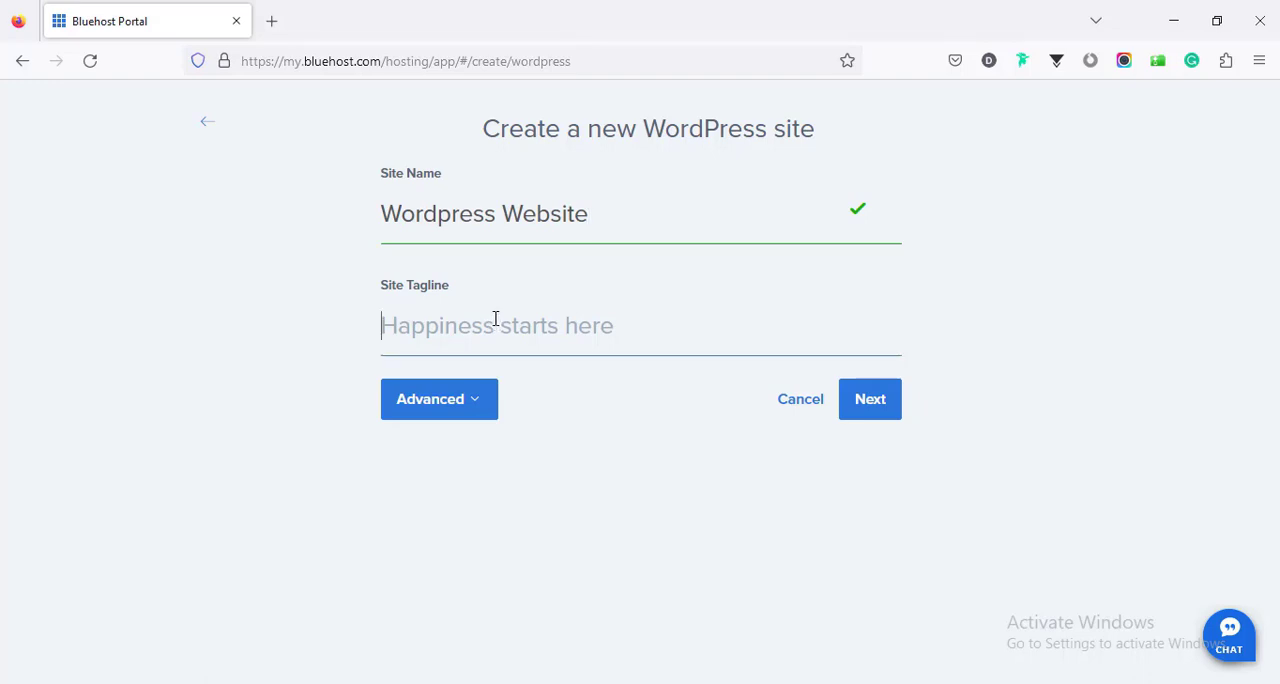
pyautogui.write('Complete Website by Farjana')
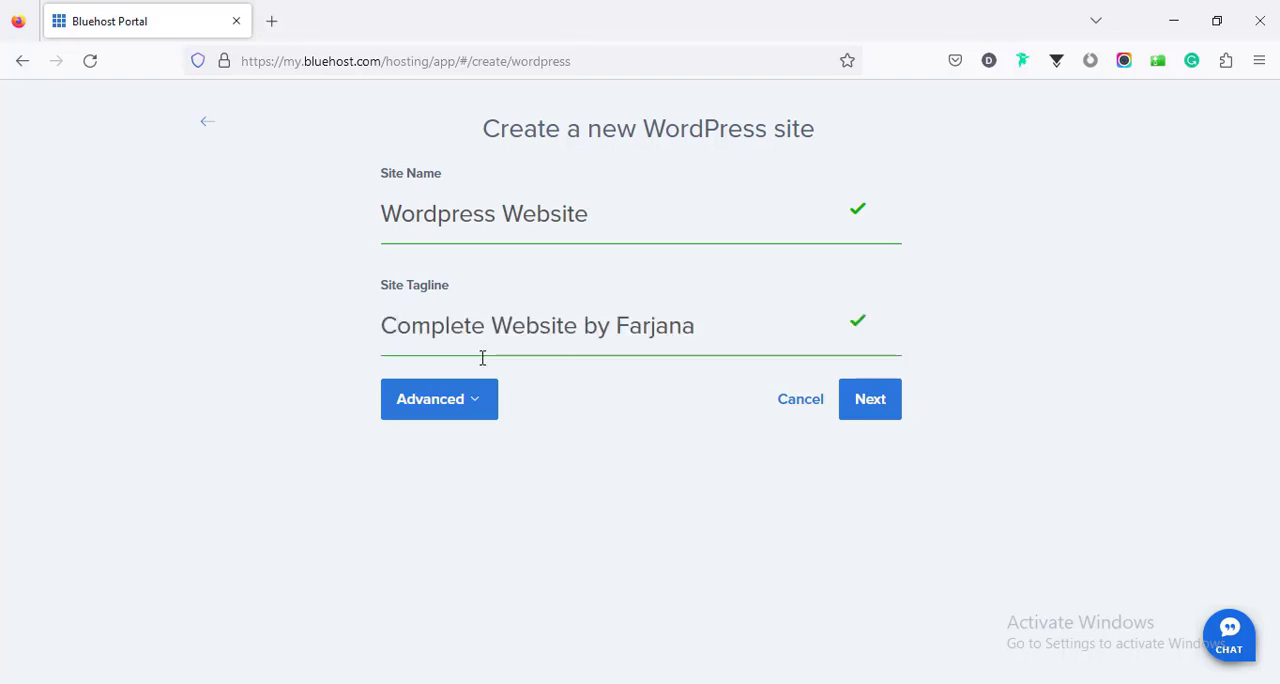
# - Fill in the site's advanced settings with the e-mail address, WordPress admin username and admin password, and continue to the domain choice
pyautogui.click(466, 416)
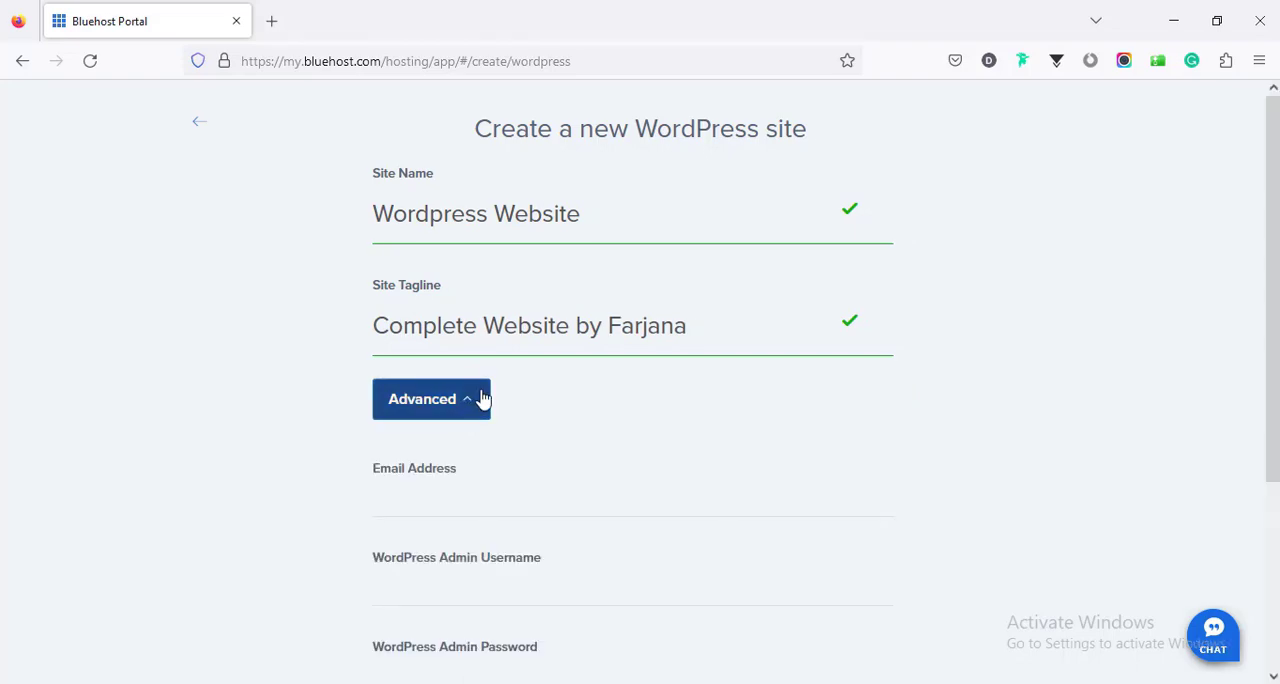
pyautogui.scroll(-2, 482, 398)
pyautogui.click(436, 305)
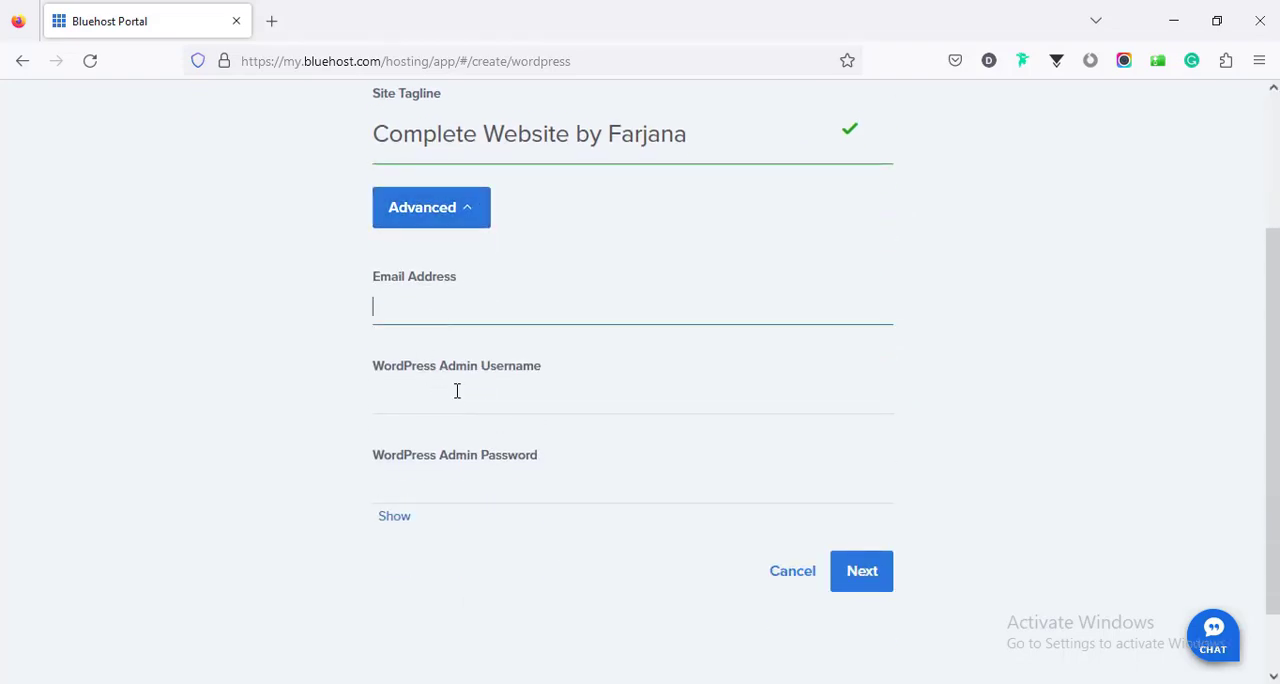
pyautogui.click(458, 392)
pyautogui.click(286, 418)
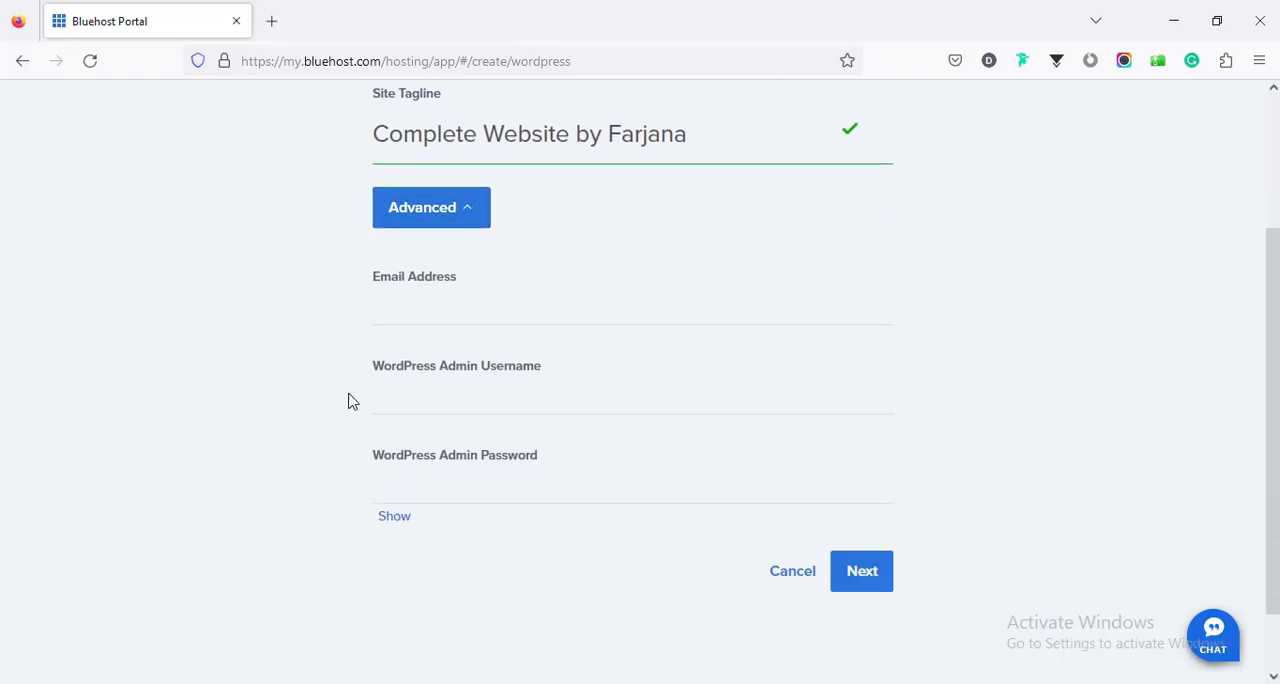
pyautogui.scroll(2, 424, 355)
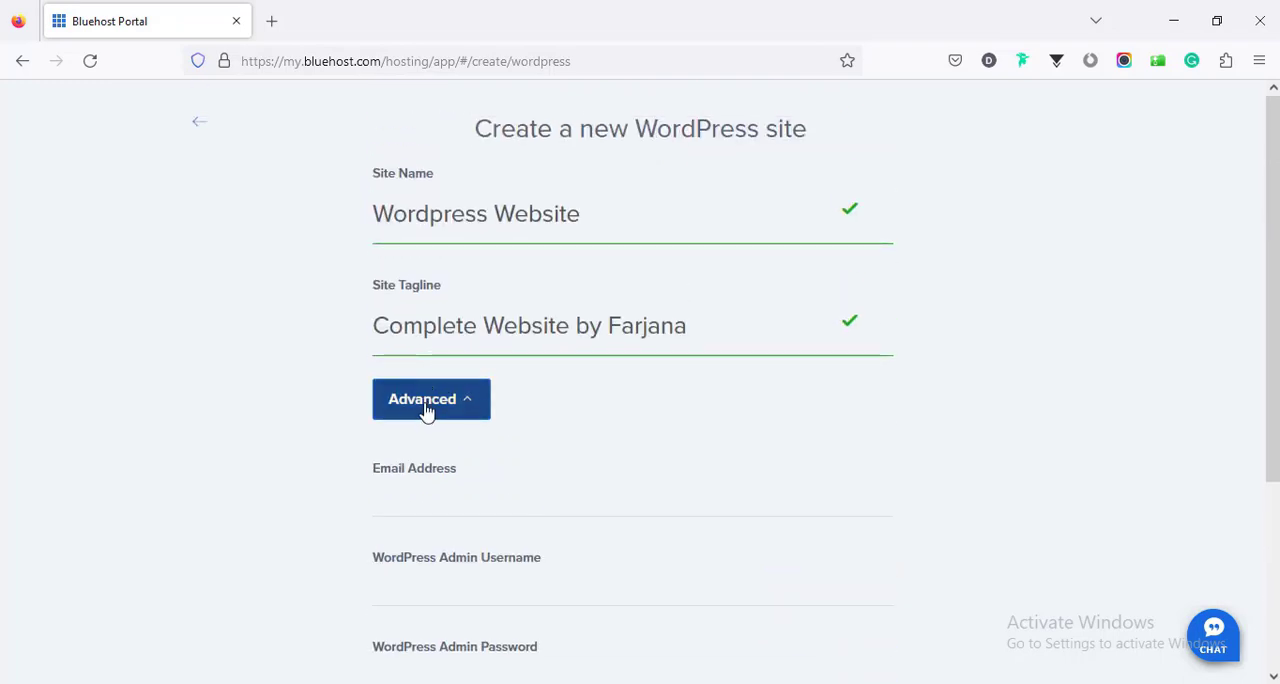
pyautogui.click(429, 484)
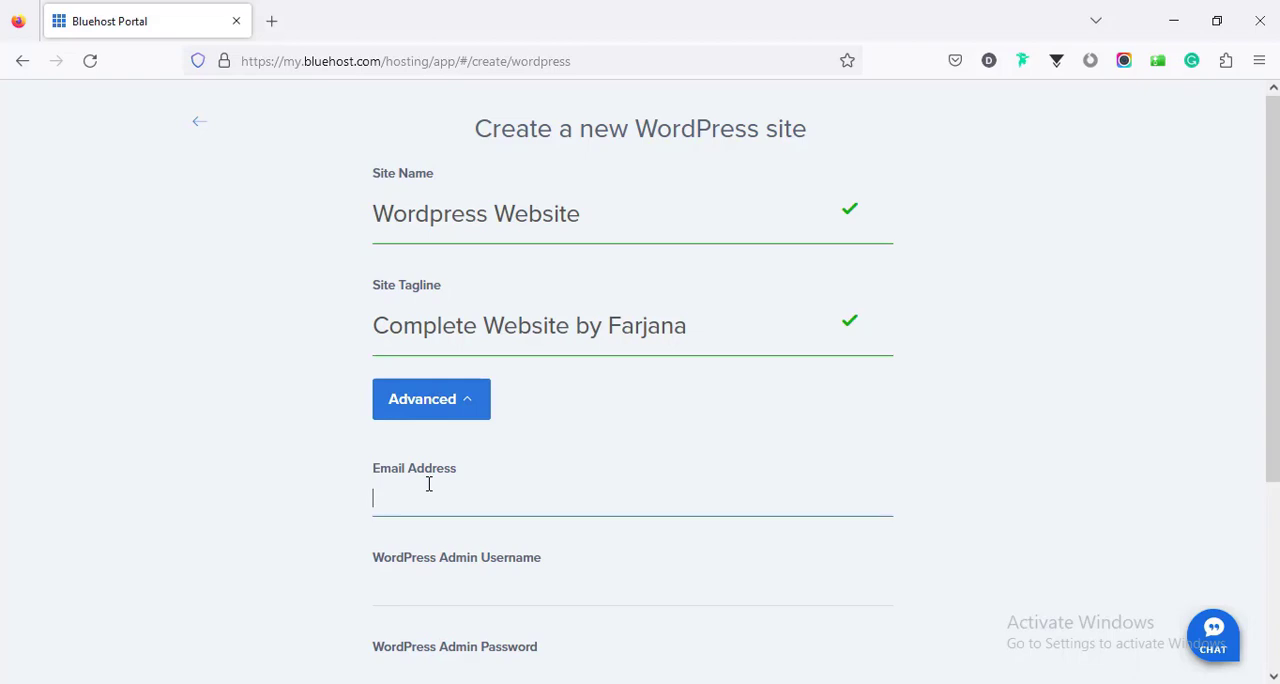
pyautogui.scroll(-3, 429, 483)
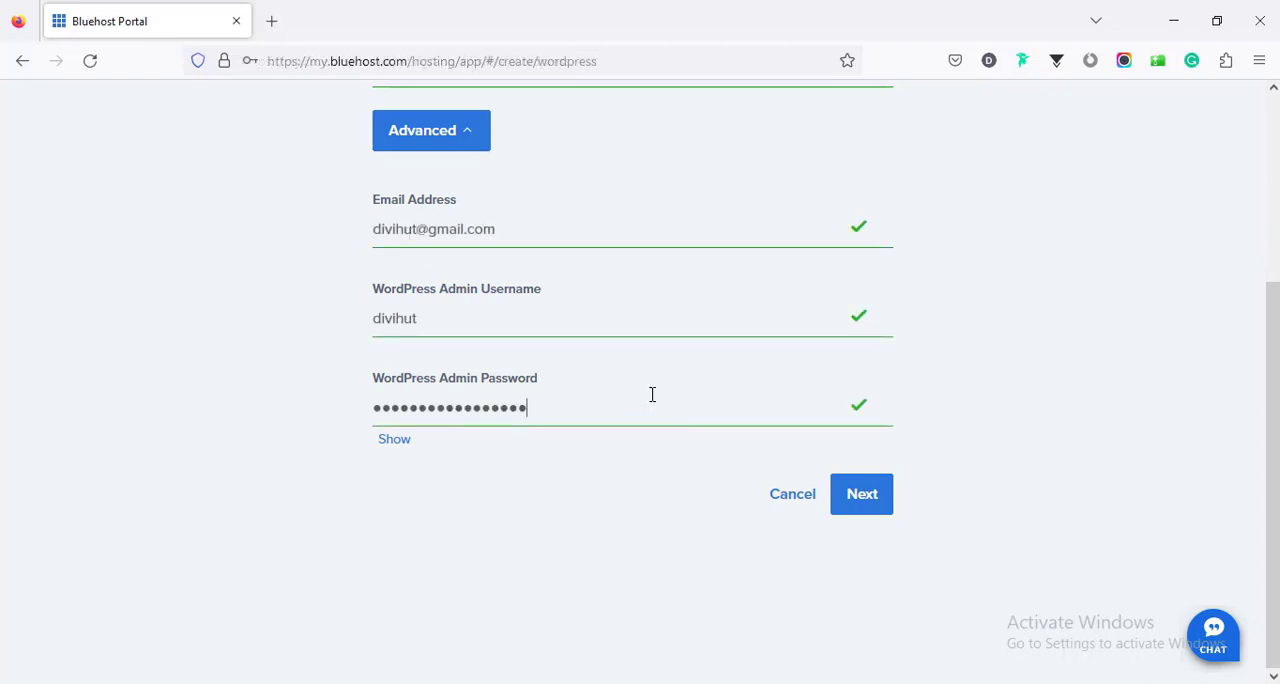
pyautogui.click(872, 498)
pyautogui.click(862, 495)
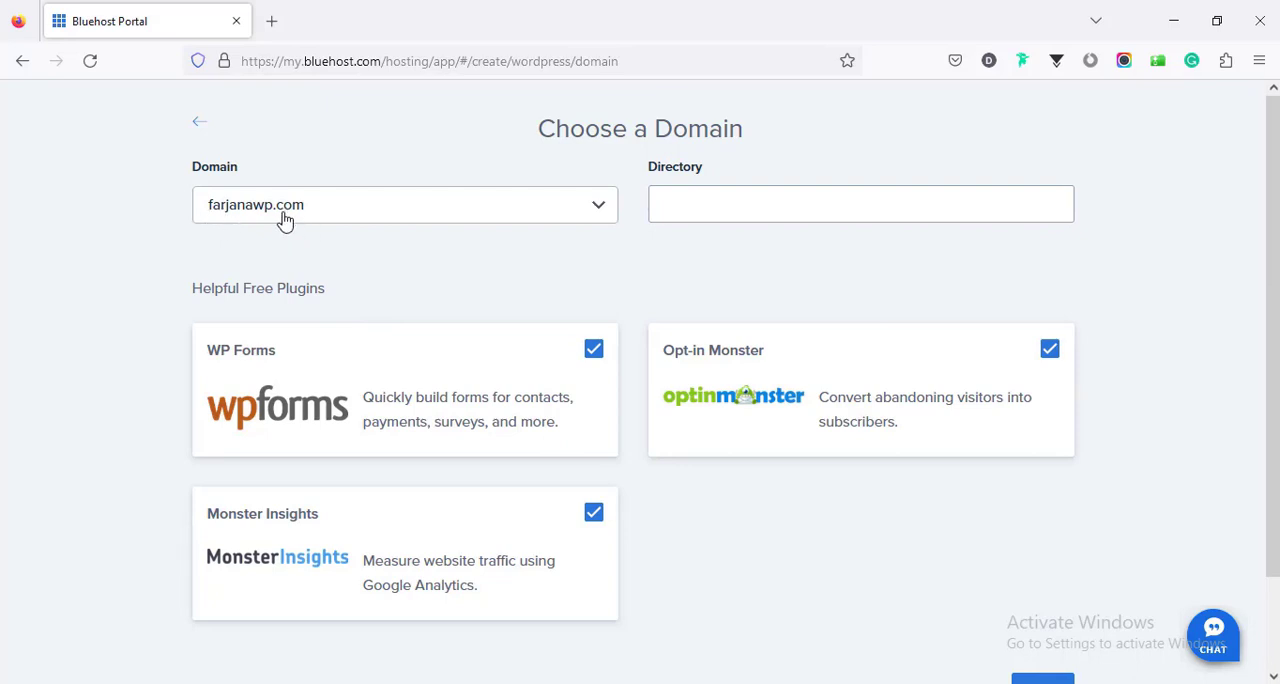
# - Keep the new domain with an empty directory, deselect the WP Forms, Monster Insights and Opt-in Monster plugins, and continue
pyautogui.click(686, 216)
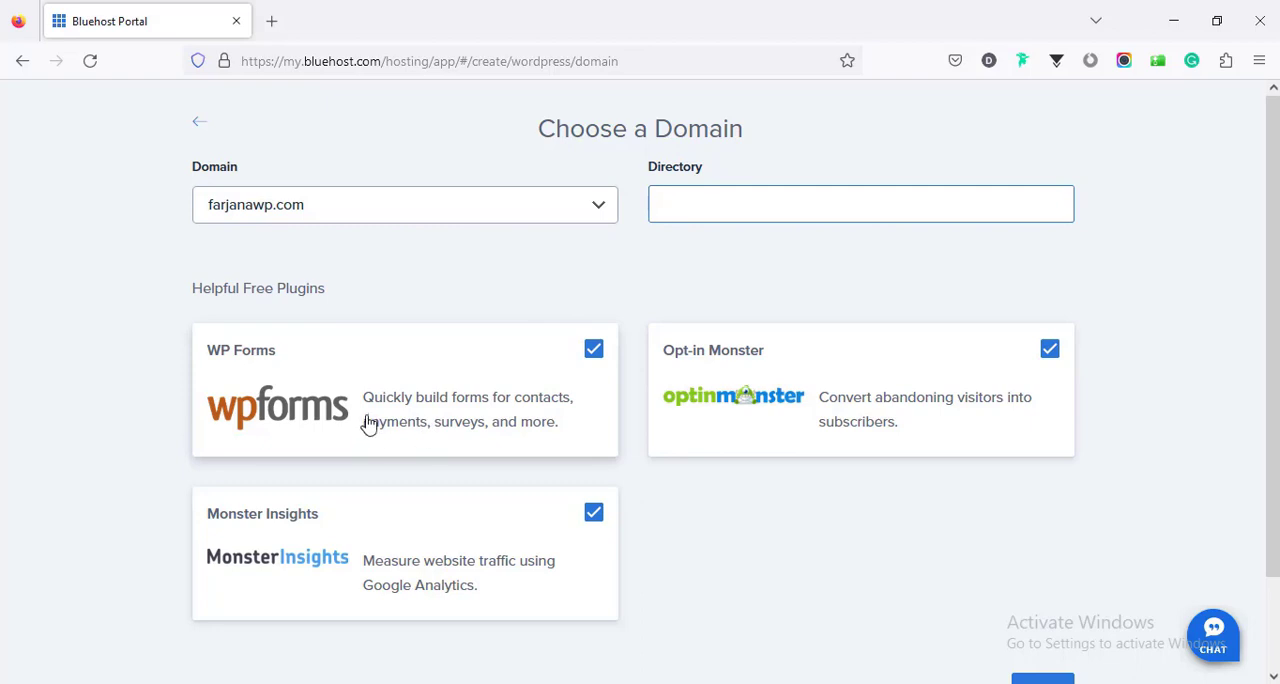
pyautogui.scroll(-2, 366, 424)
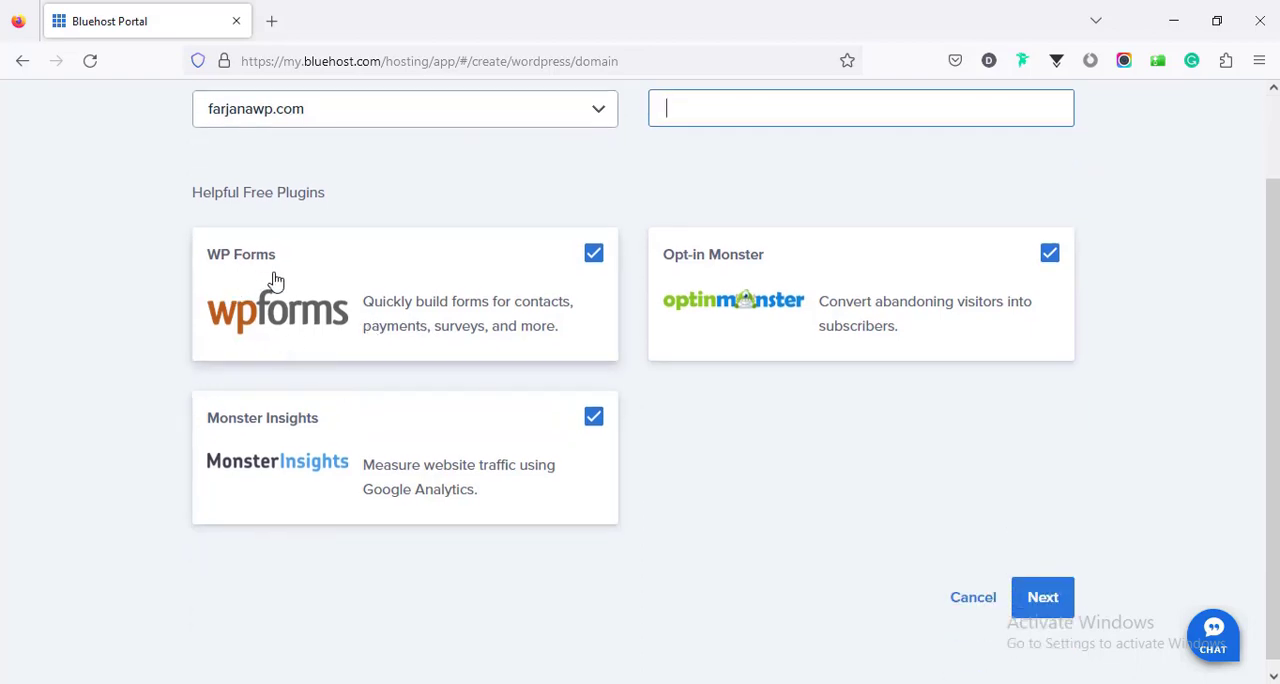
pyautogui.click(594, 255)
pyautogui.click(594, 418)
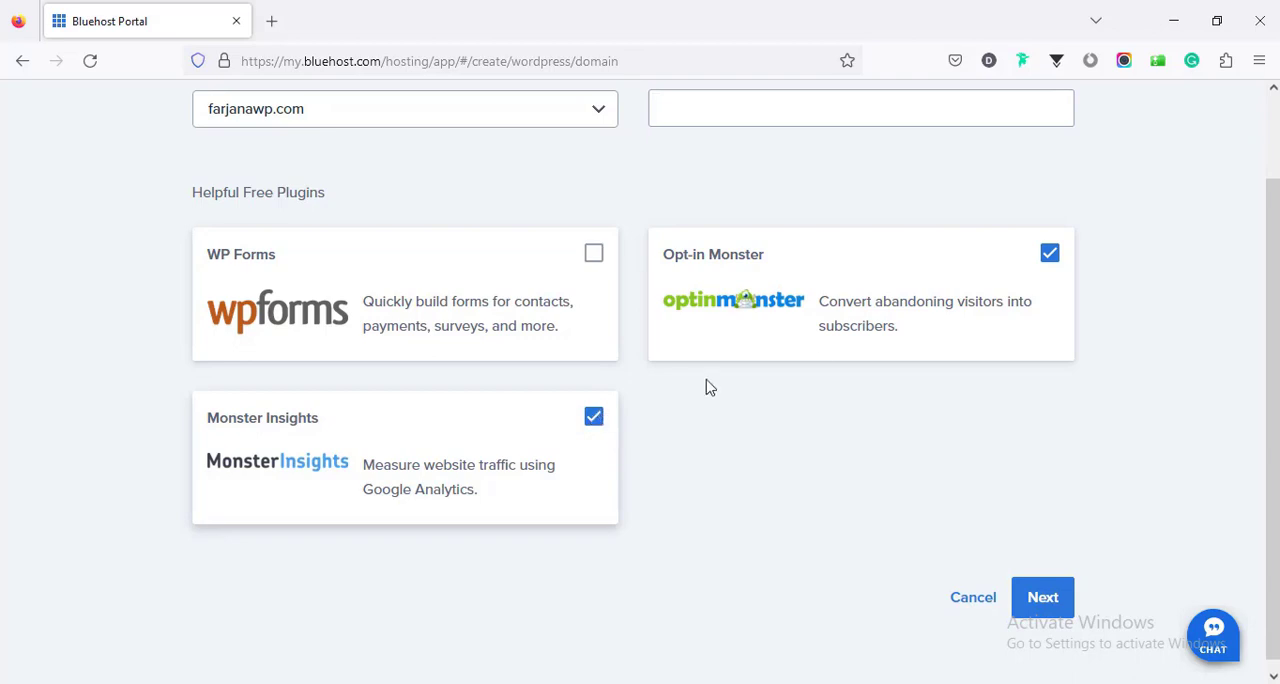
pyautogui.click(1049, 255)
pyautogui.scroll(-1, 790, 485)
pyautogui.click(1040, 590)
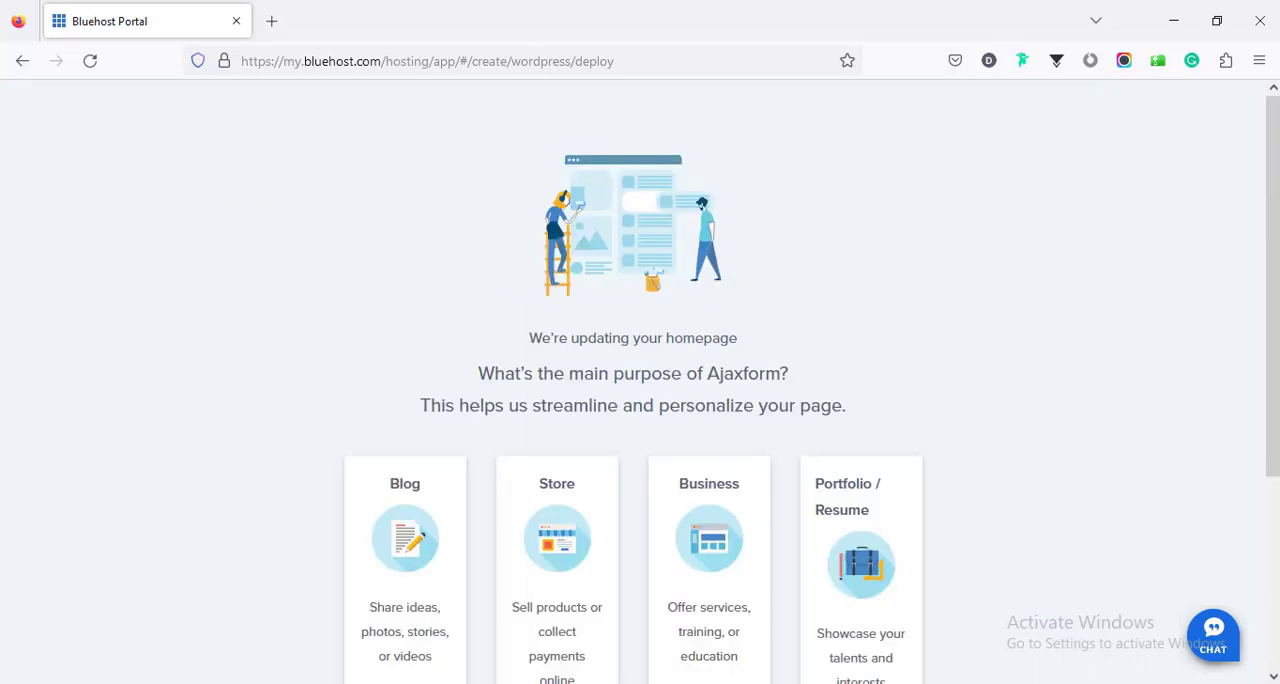
# - Skip the question about the site's main purpose and log into the newly installed WordPress site
pyautogui.scroll(-5, 1240, 560)
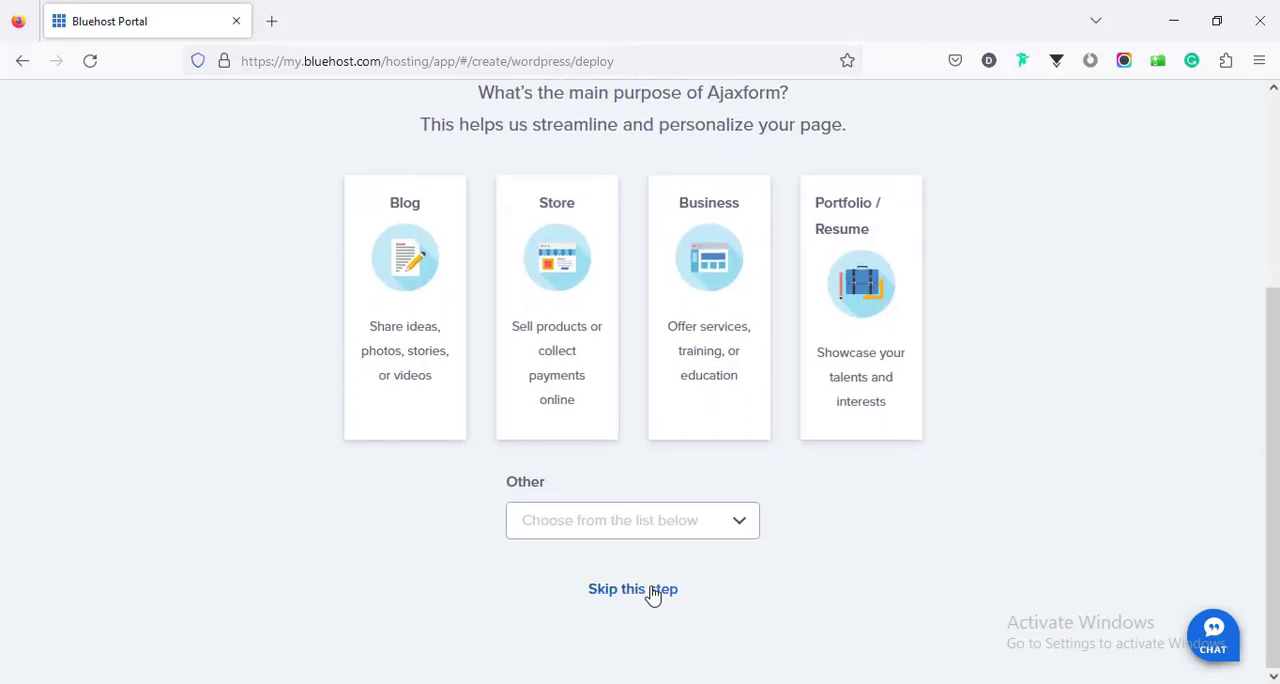
pyautogui.click(658, 589)
pyautogui.scroll(5, 683, 457)
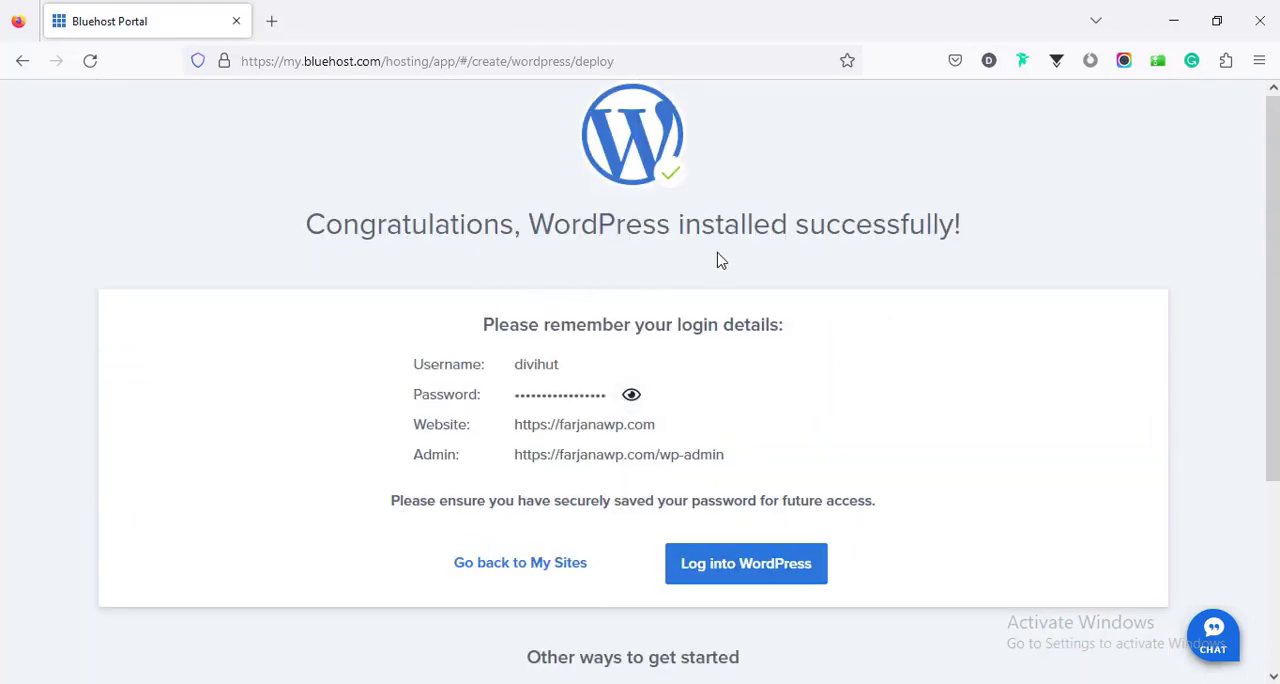
pyautogui.click(719, 568)
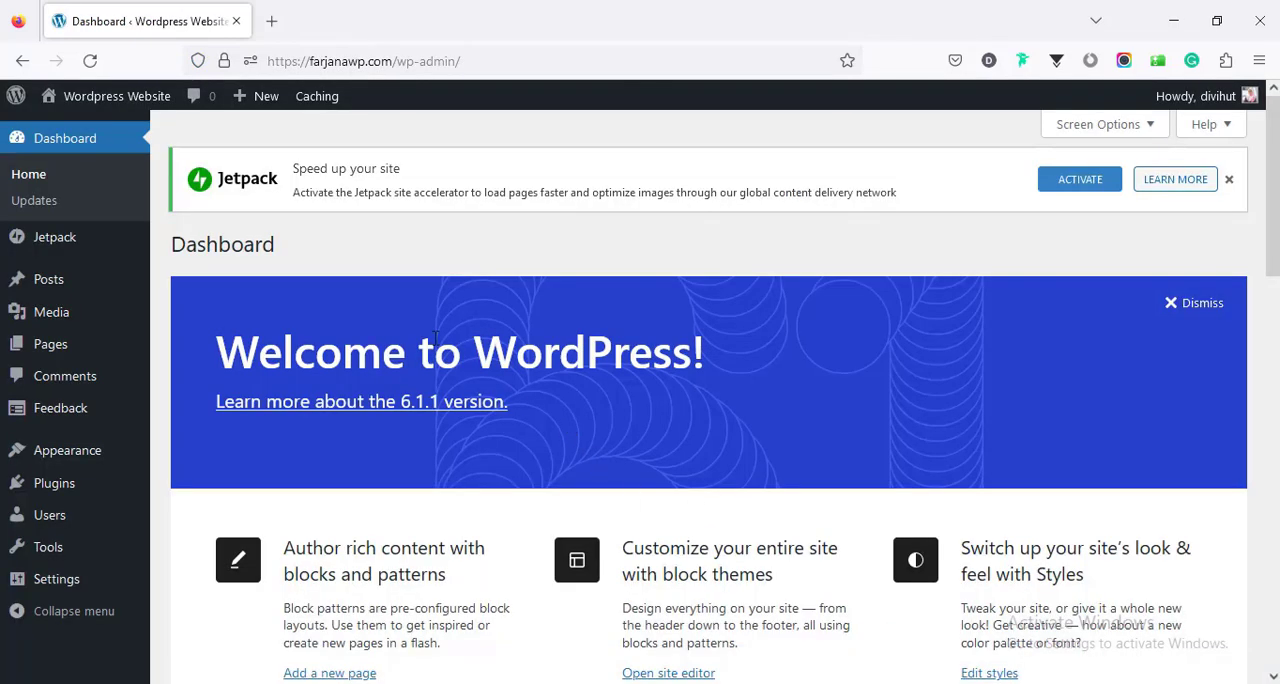
# - Open the live site in a separate tab to view its default homepage, and return to the dashboard
pyautogui.moveTo(126, 104)
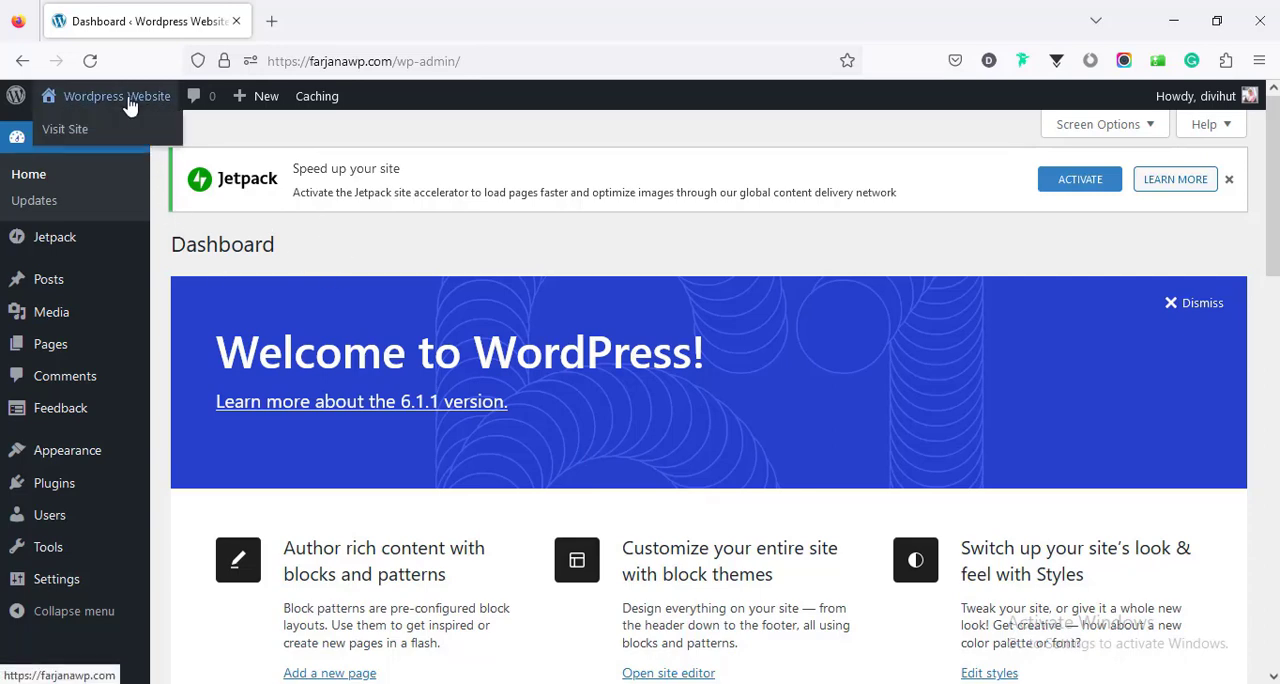
pyautogui.middleClick(119, 136)
pyautogui.click(329, 12)
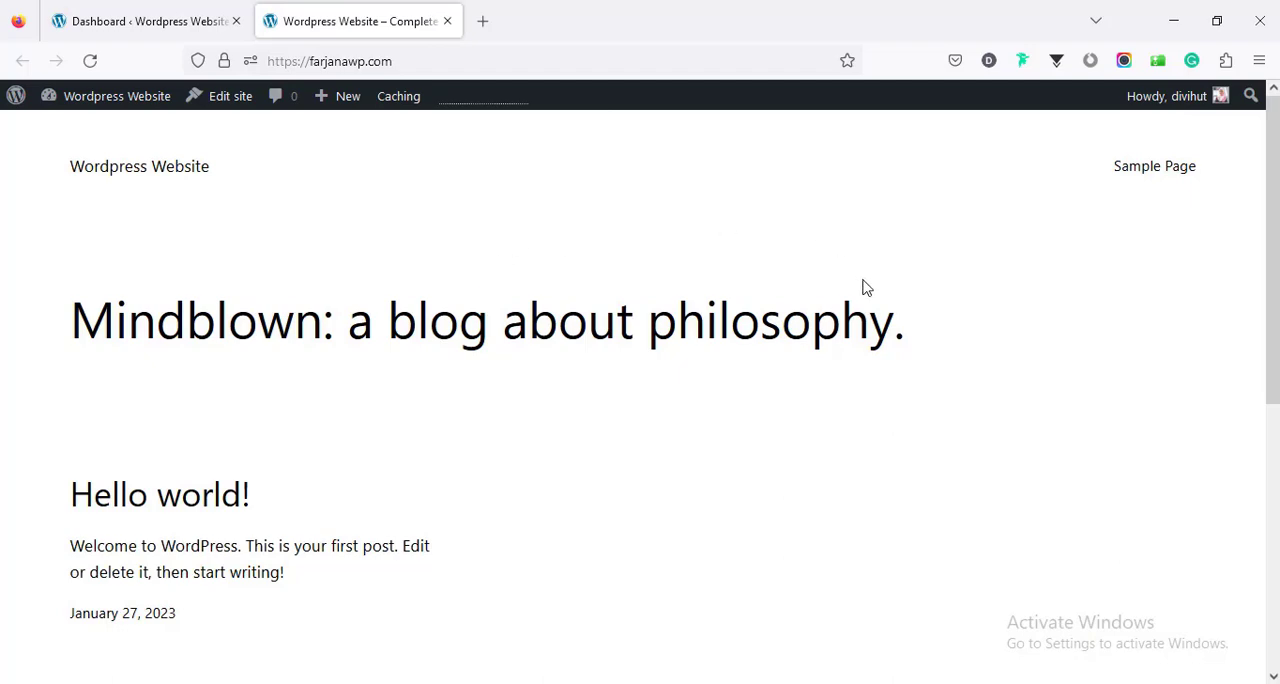
pyautogui.scroll(-5, 1254, 268)
pyautogui.click(140, 21)
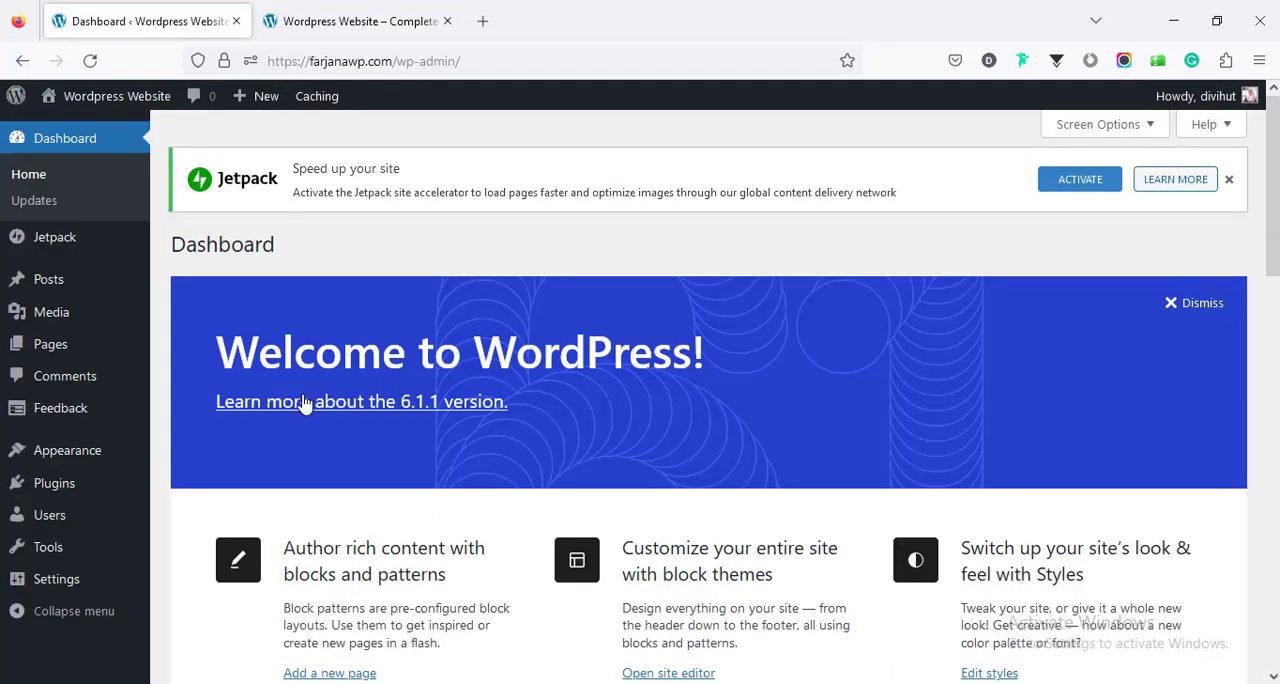
# - Open the installed themes, compare the active one with the live site, and activate the Sinatra theme
pyautogui.moveTo(86, 457)
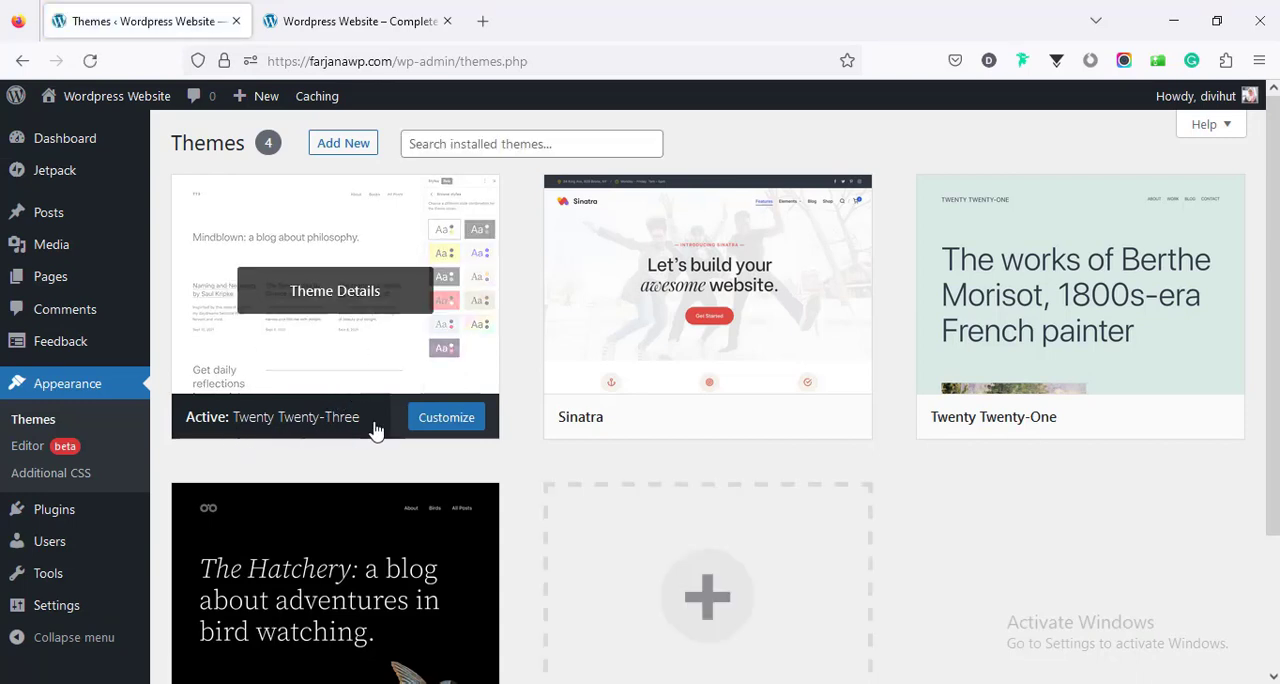
pyautogui.hotkey('ctrl', 'Tab')
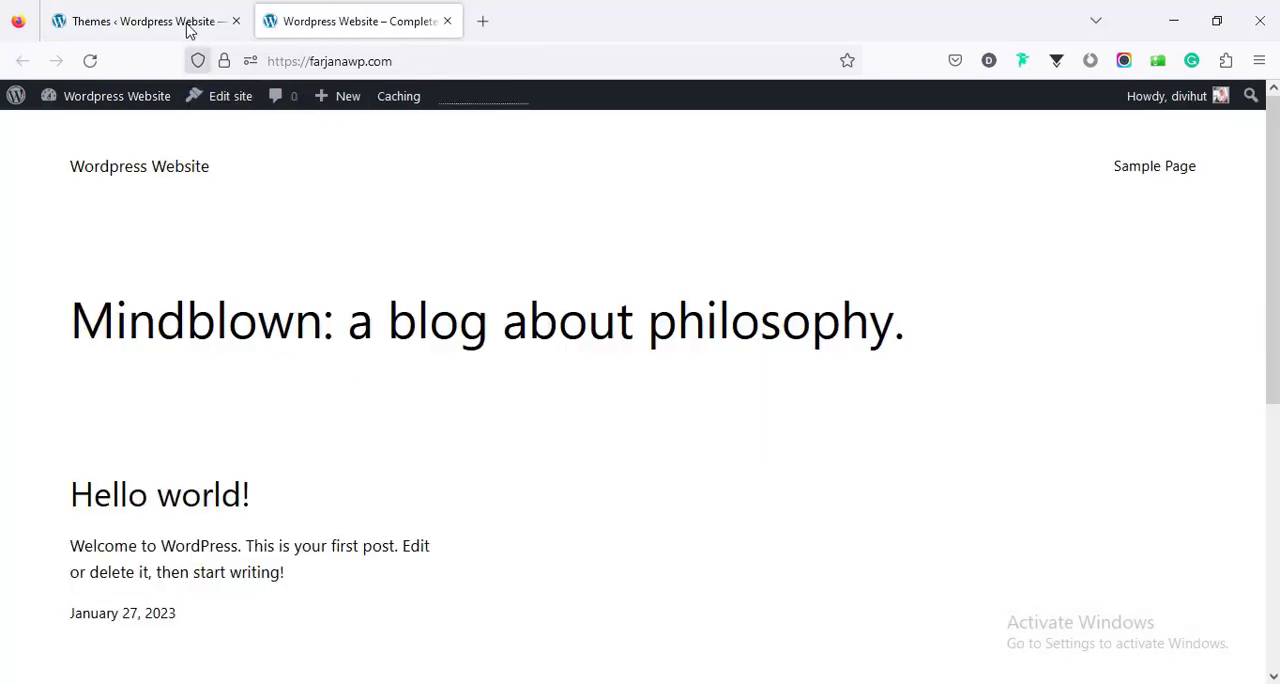
pyautogui.click(178, 18)
pyautogui.moveTo(586, 456)
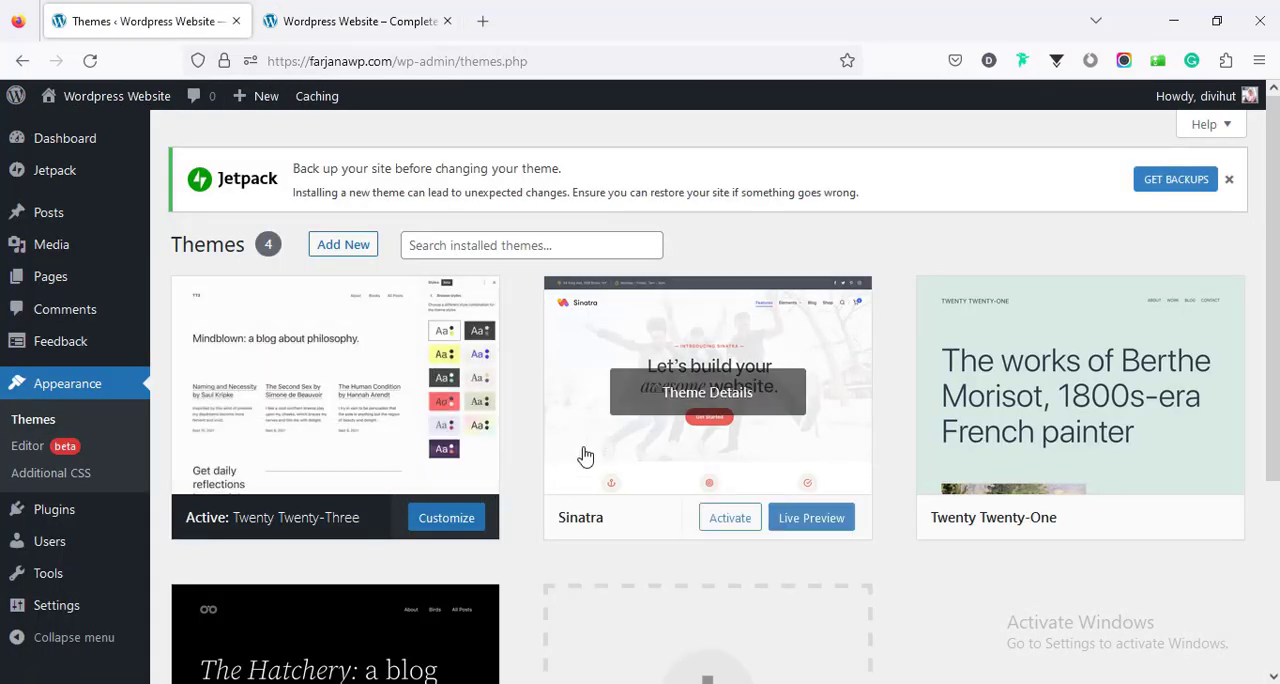
pyautogui.click(730, 519)
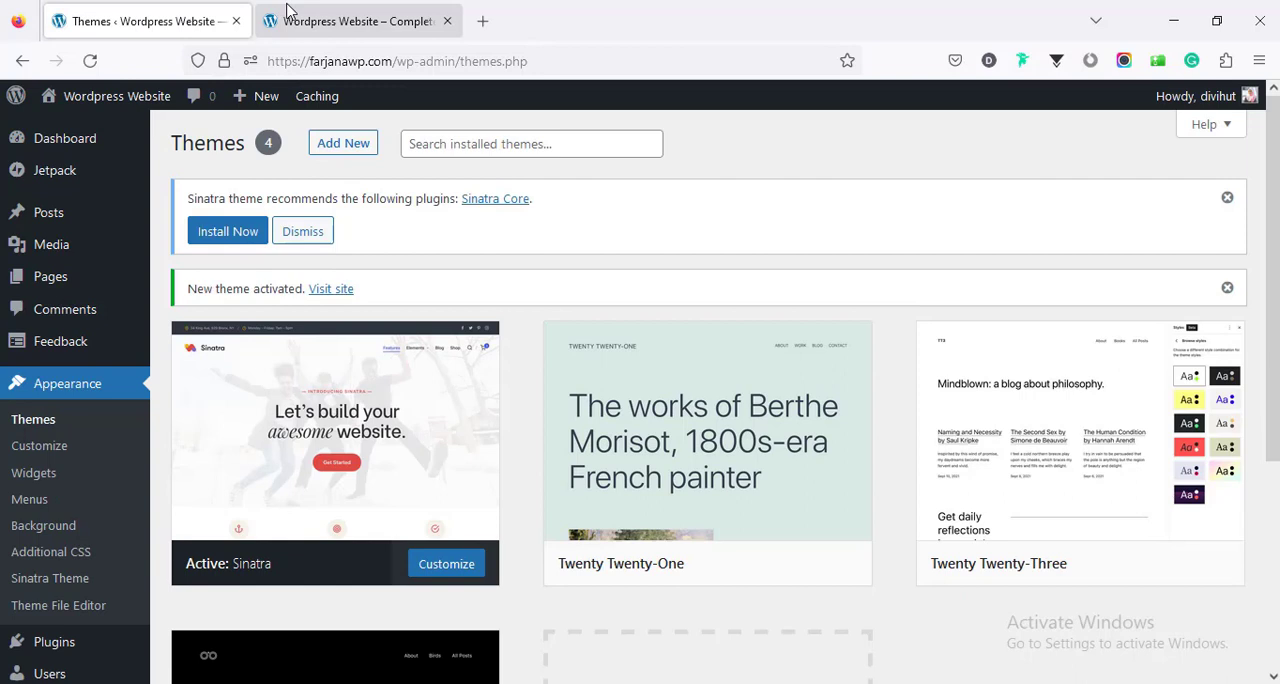
# - Reload the live site to view it with the Sinatra theme, and look through the widgets on the WordPress dashboard
pyautogui.click(281, 21)
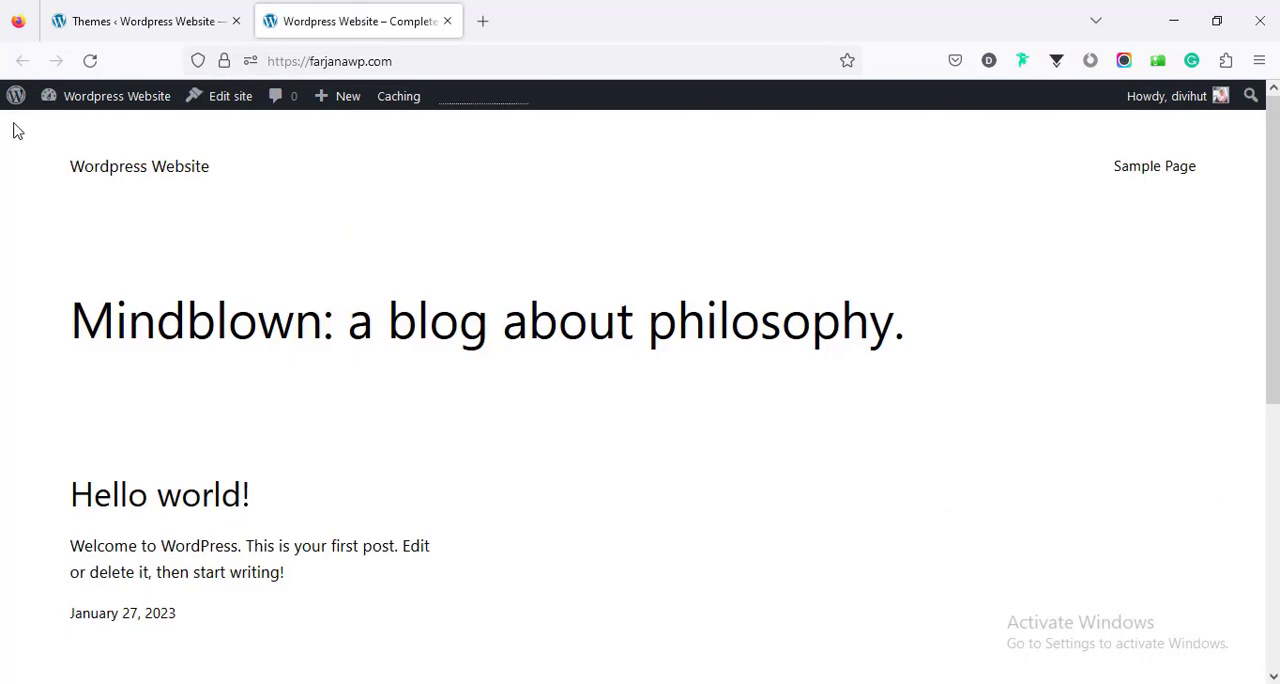
pyautogui.click(86, 61)
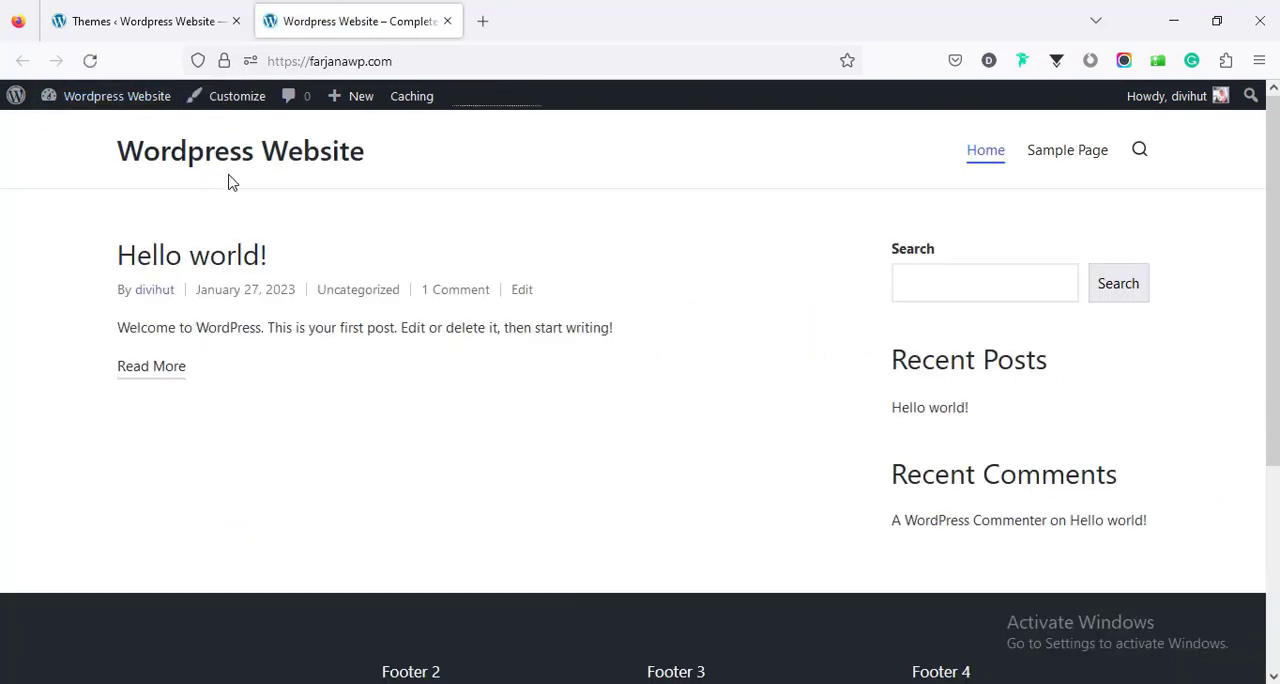
pyautogui.click(121, 14)
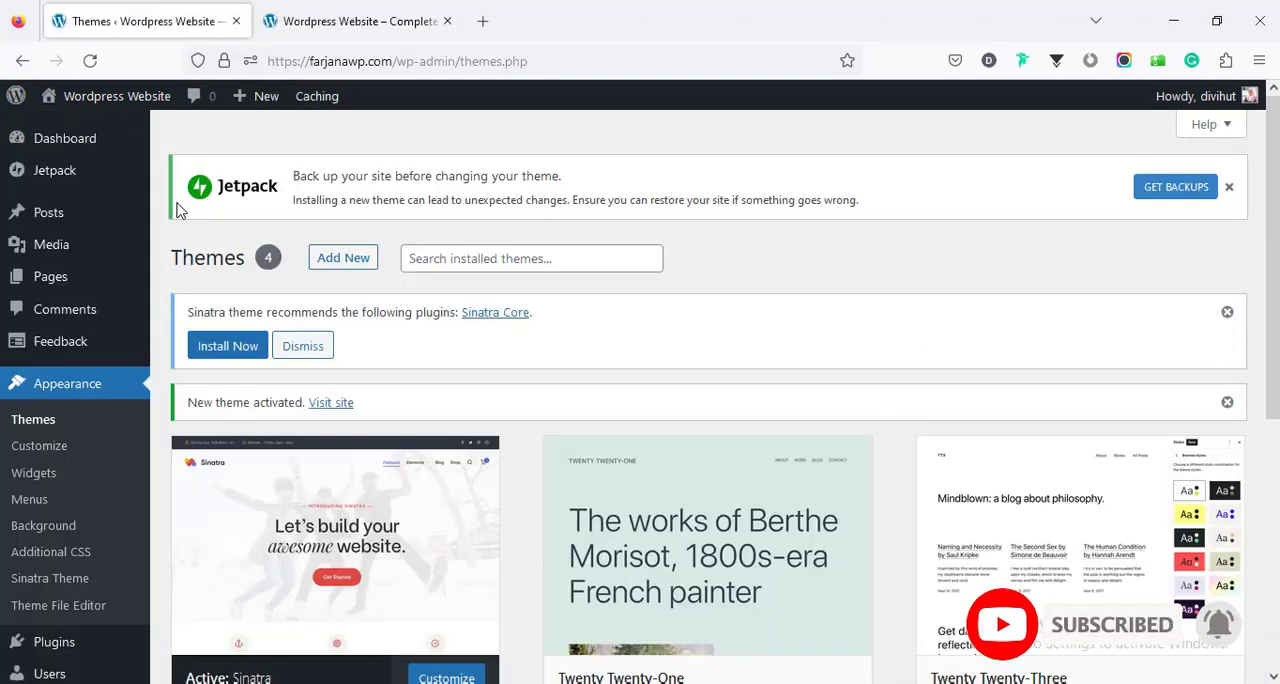
pyautogui.click(72, 148)
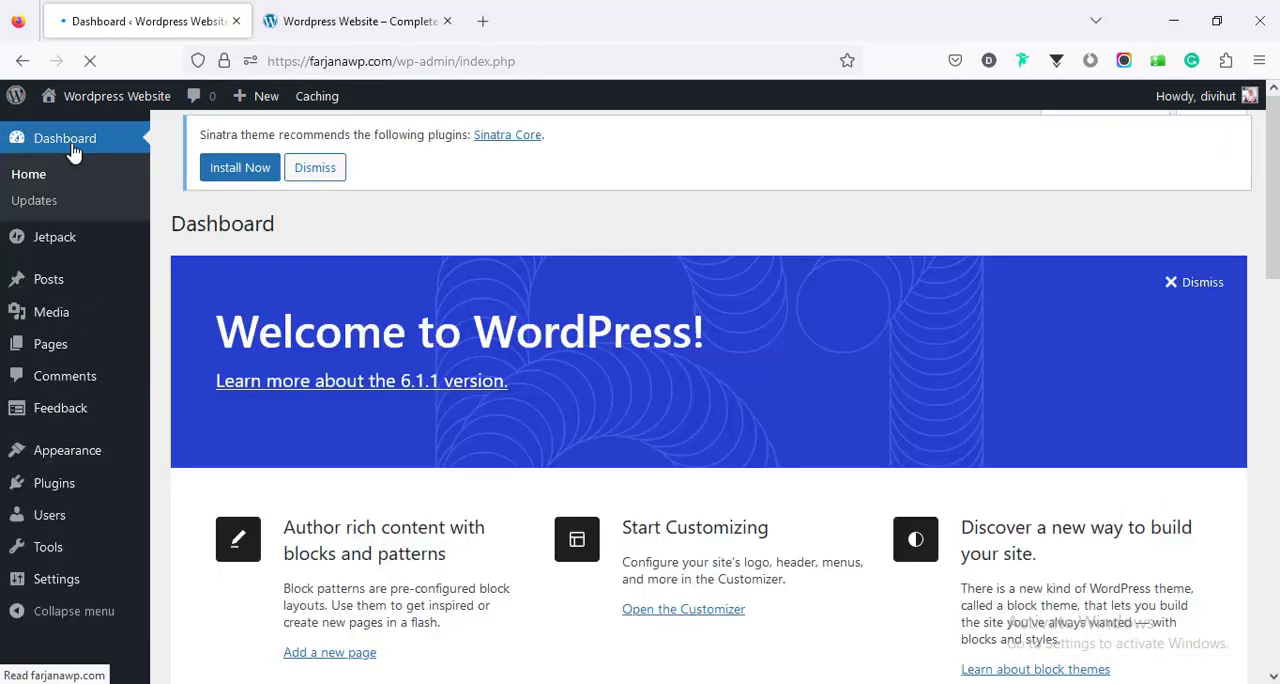
pyautogui.scroll(-10, 470, 382)
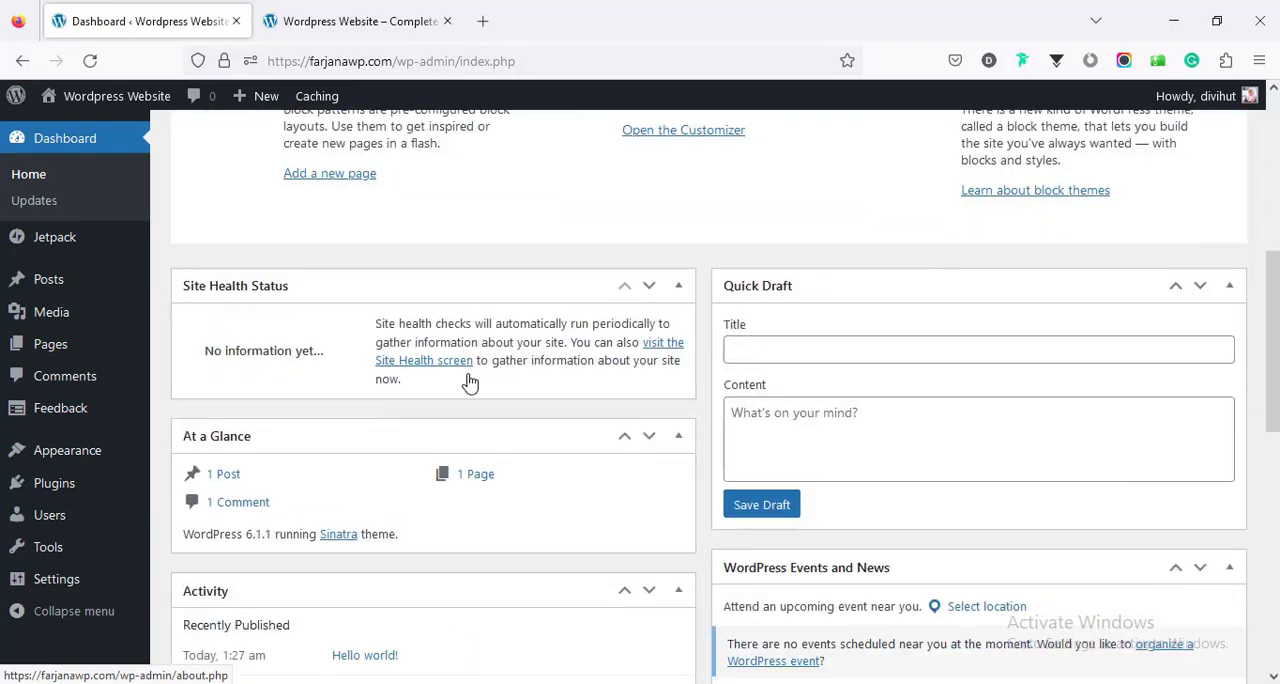
pyautogui.scroll(-3, 470, 382)
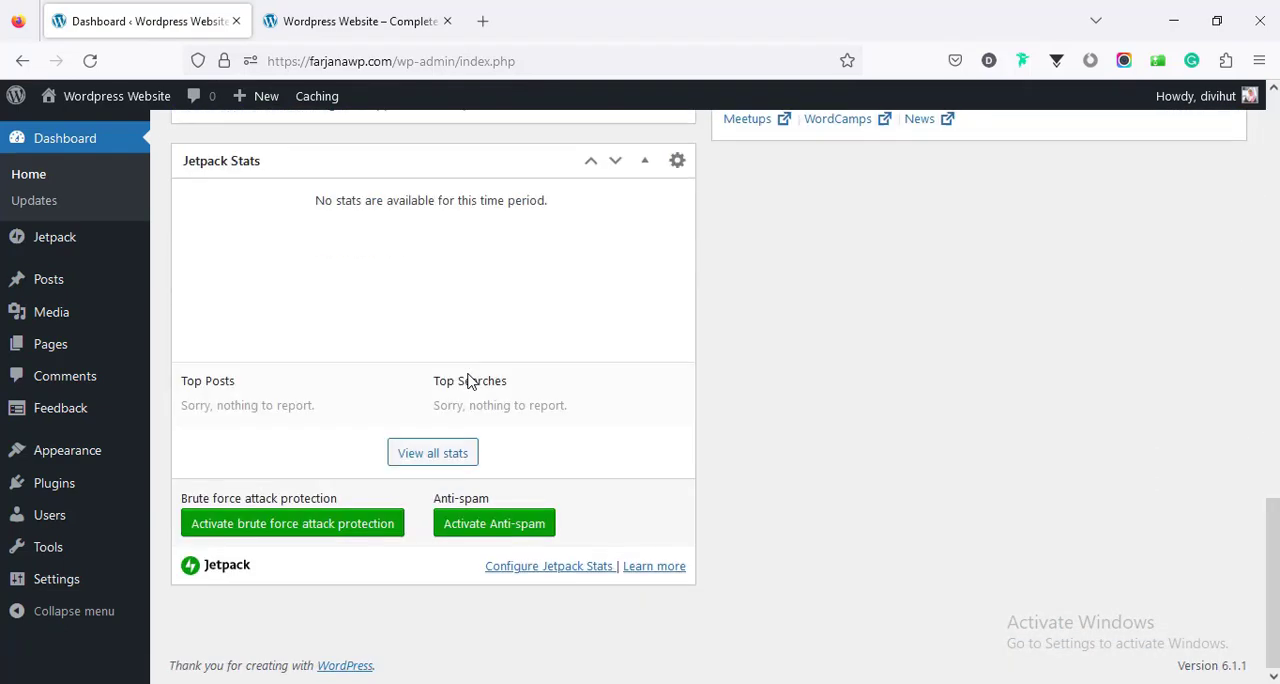
pyautogui.scroll(10, 470, 382)
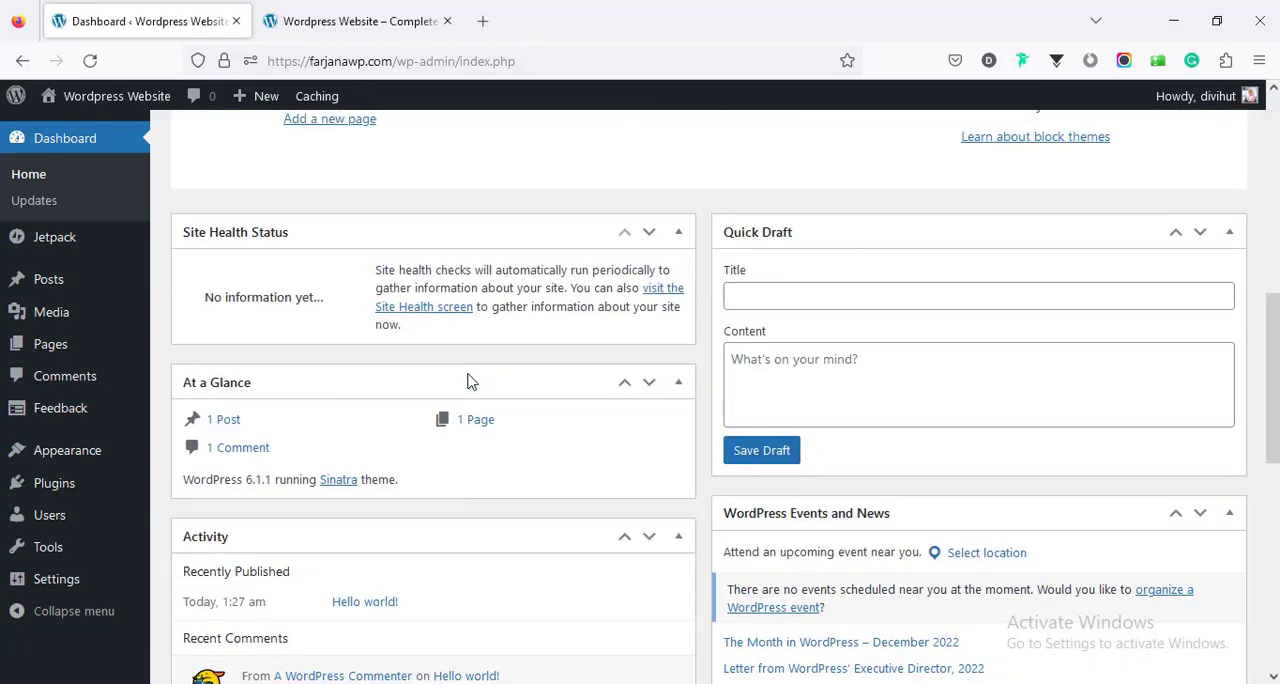
pyautogui.scroll(3, 467, 373)
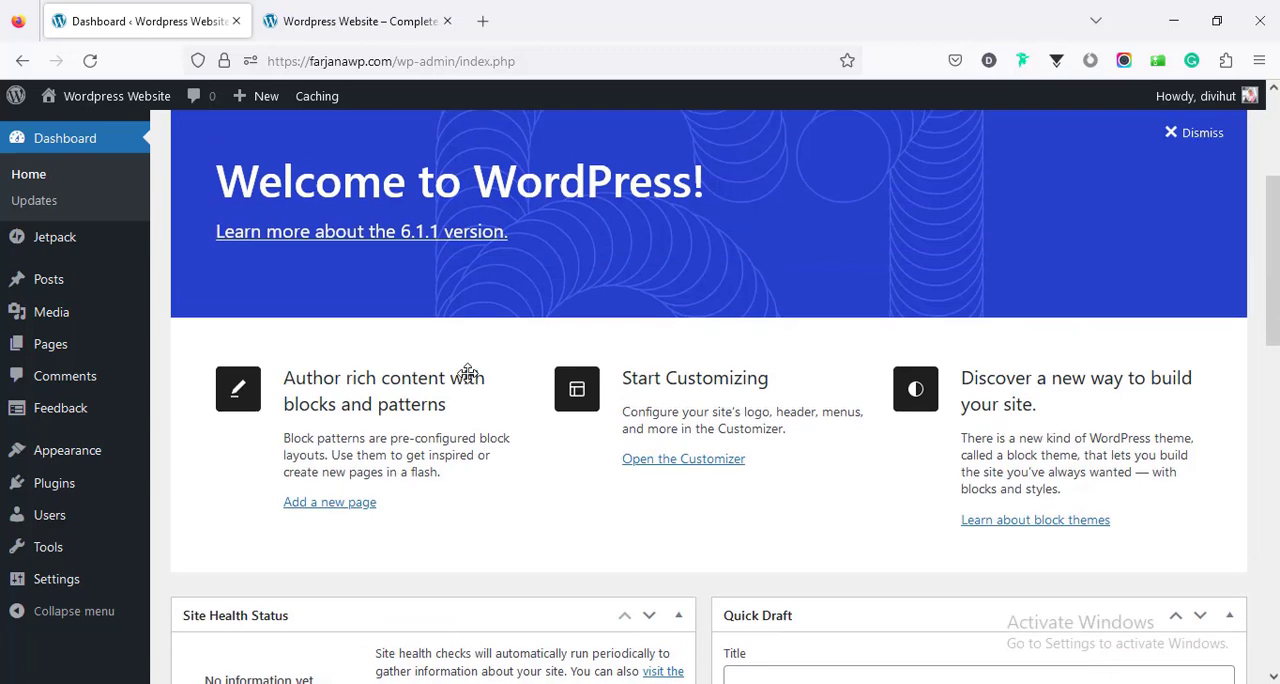
# - Select all installed plugins and deactivate them with a bulk action
pyautogui.moveTo(75, 490)
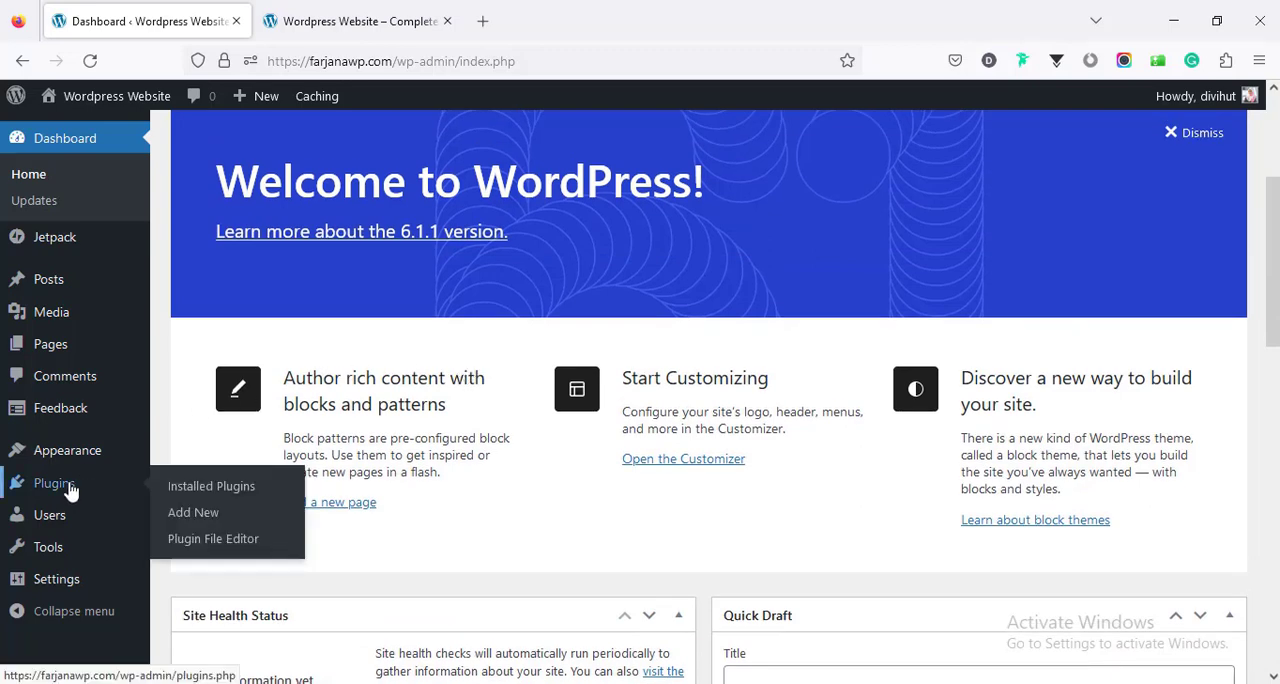
pyautogui.click(70, 490)
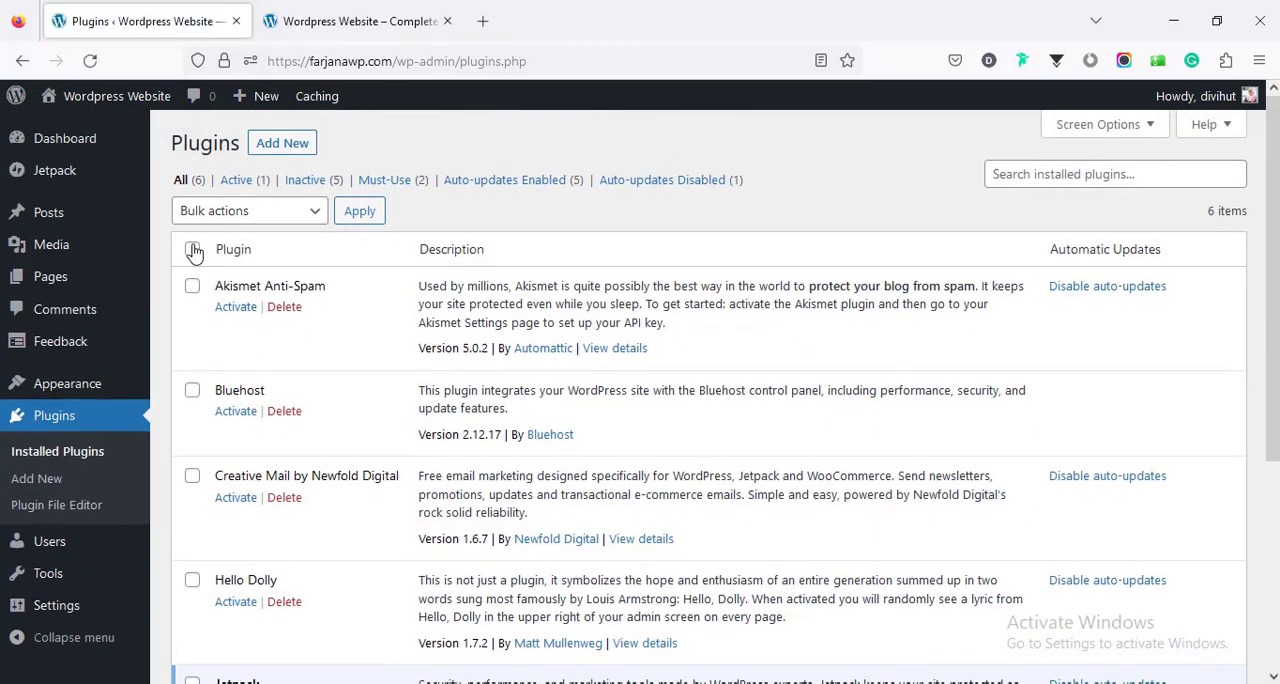
pyautogui.click(192, 248)
pyautogui.click(249, 312)
pyautogui.click(245, 392)
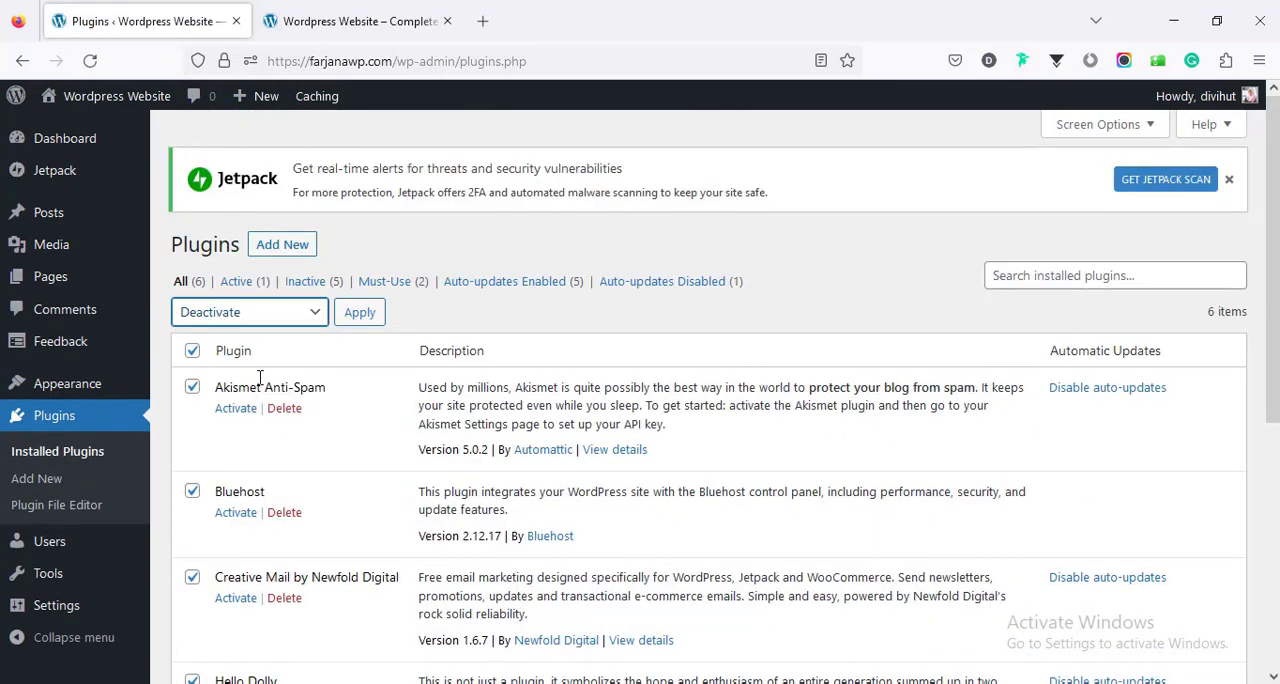
pyautogui.click(362, 315)
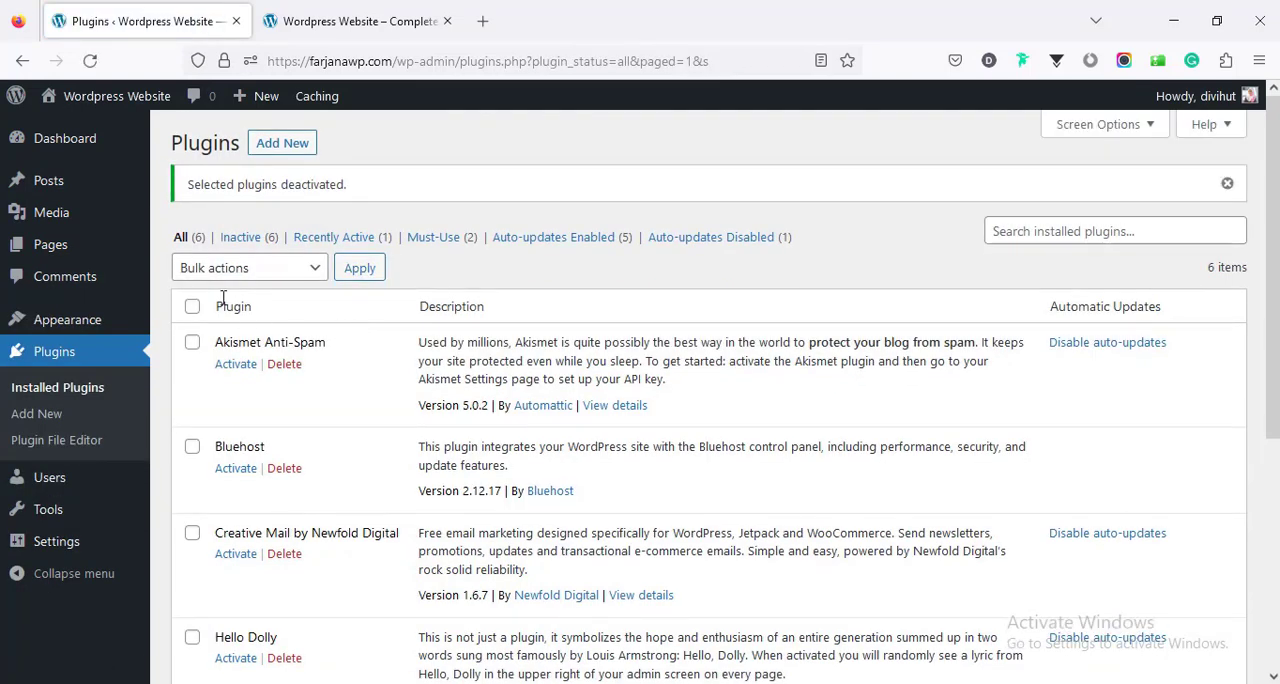
# - Select all installed plugins and delete them together with their data through a bulk action
pyautogui.click(192, 308)
pyautogui.click(208, 275)
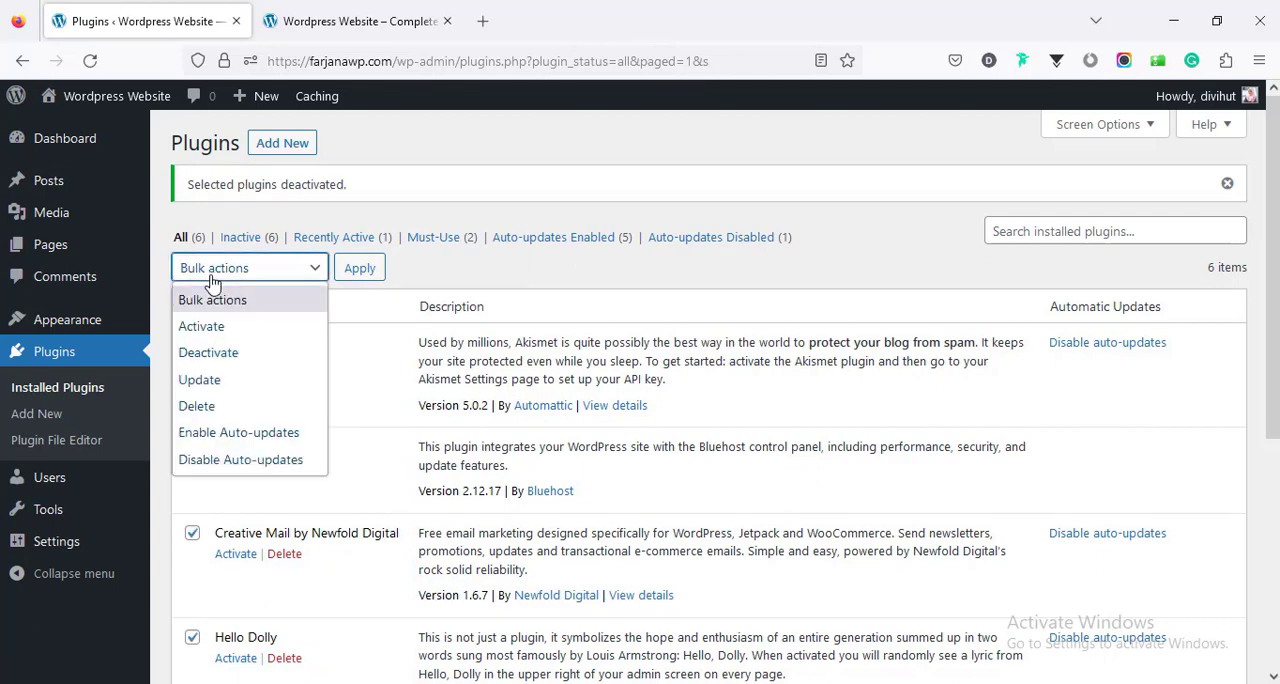
pyautogui.click(245, 412)
pyautogui.click(362, 272)
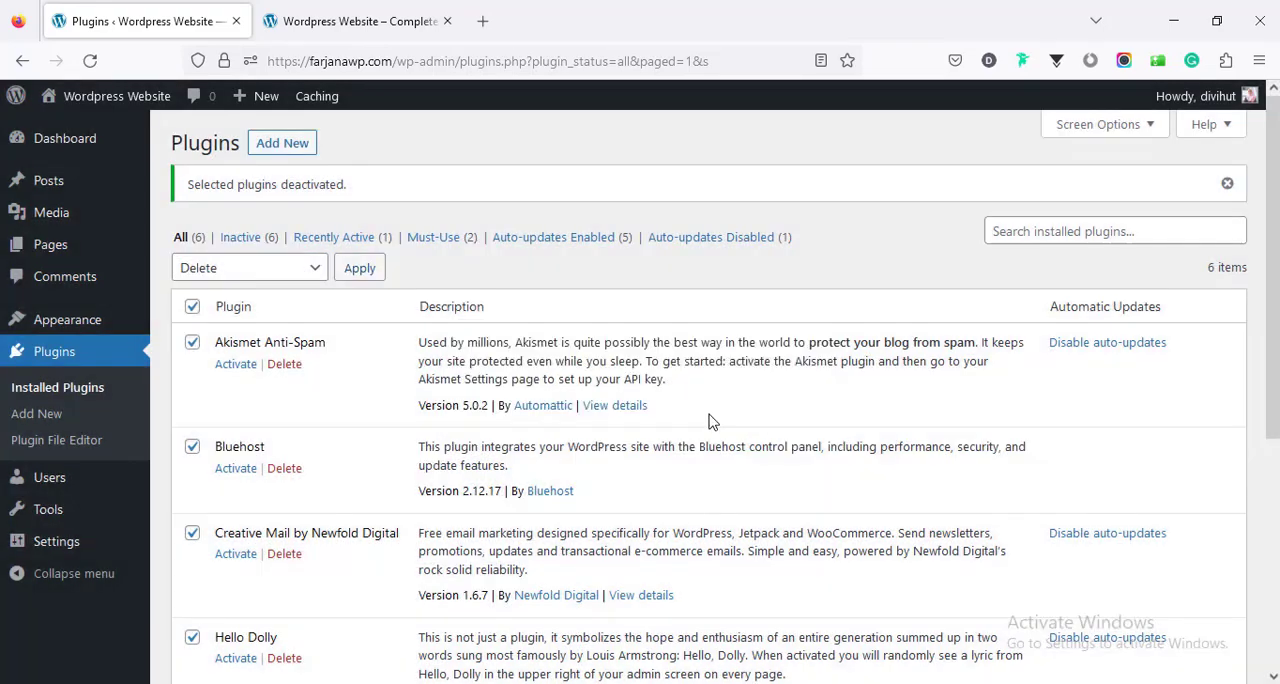
pyautogui.click(710, 415)
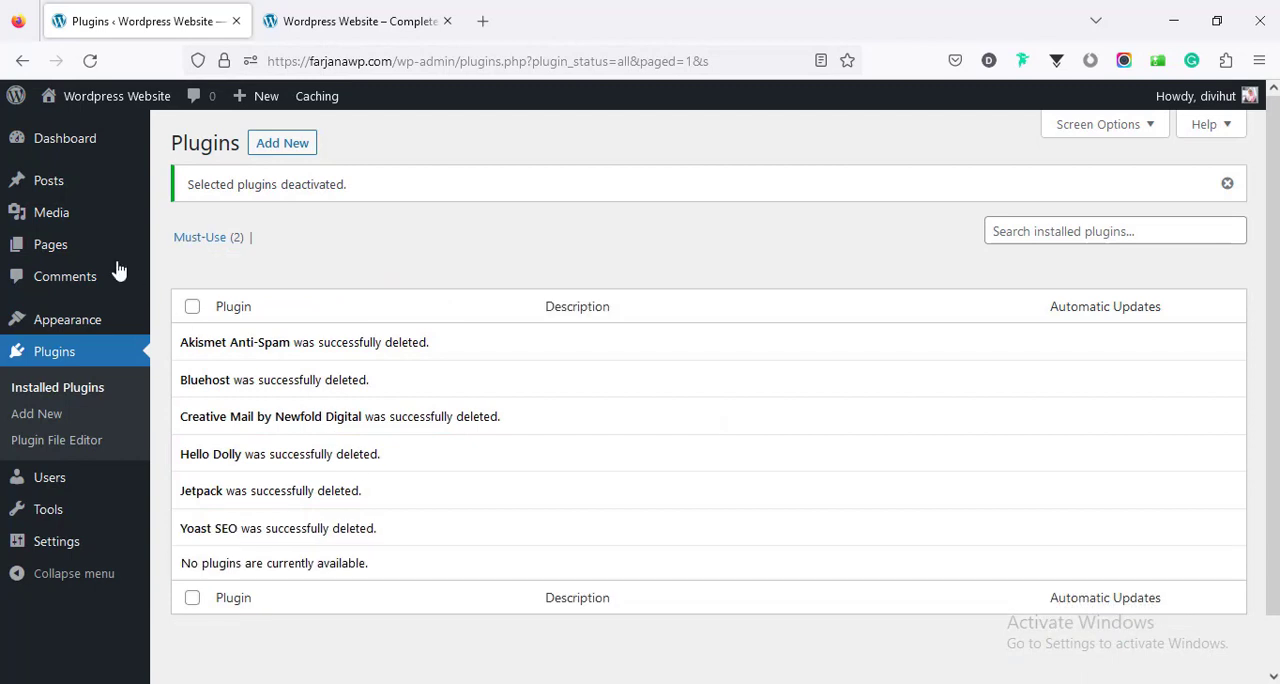
# - Dismiss the welcome panel and the Sinatra recommendation on the dashboard, and collapse all five dashboard widgets
pyautogui.click(88, 148)
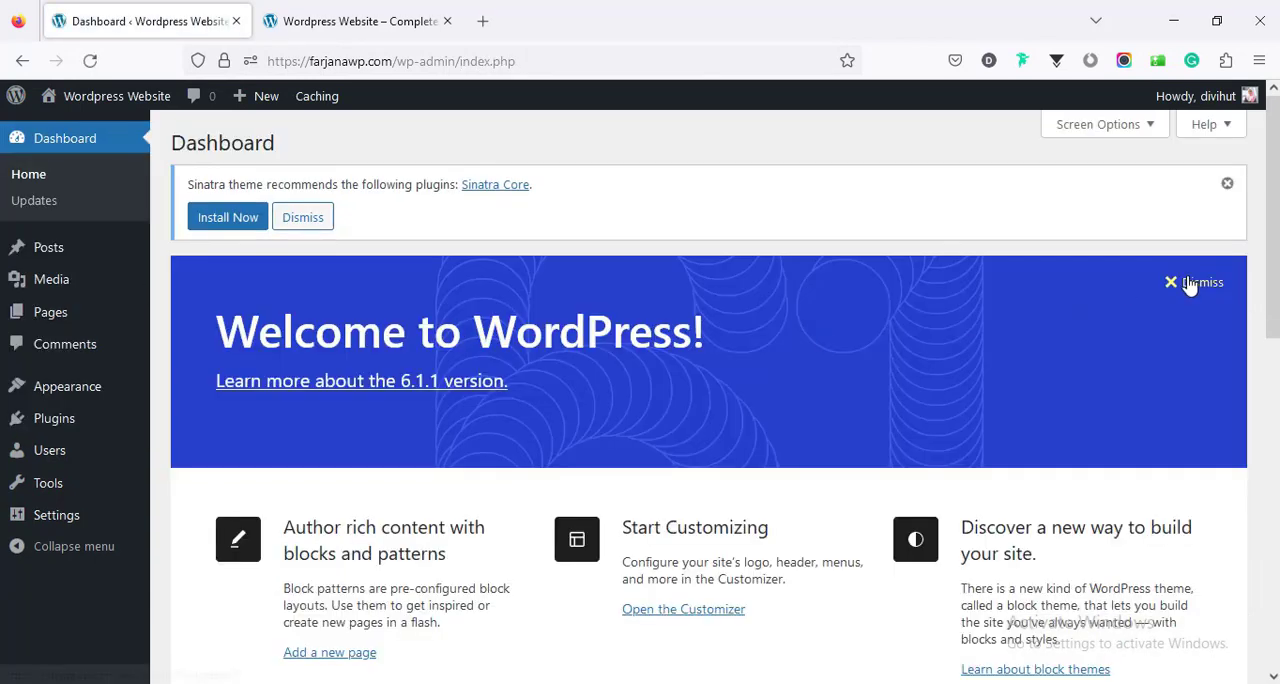
pyautogui.click(1188, 283)
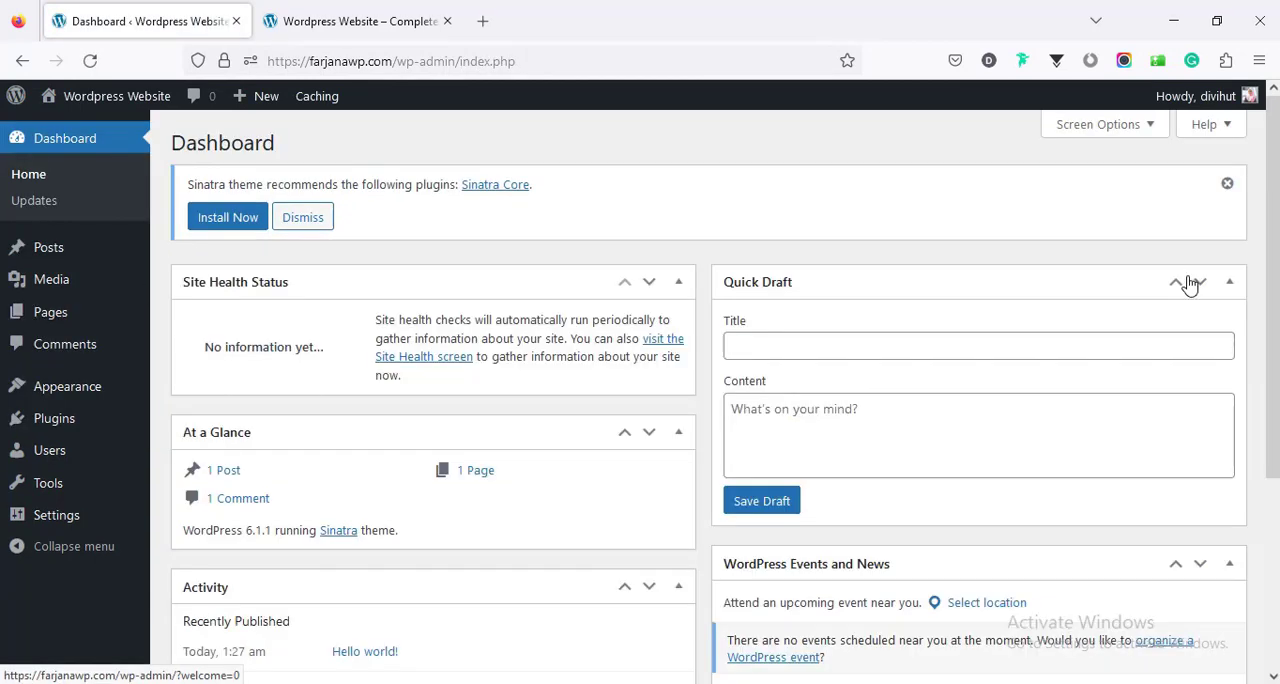
pyautogui.click(1228, 185)
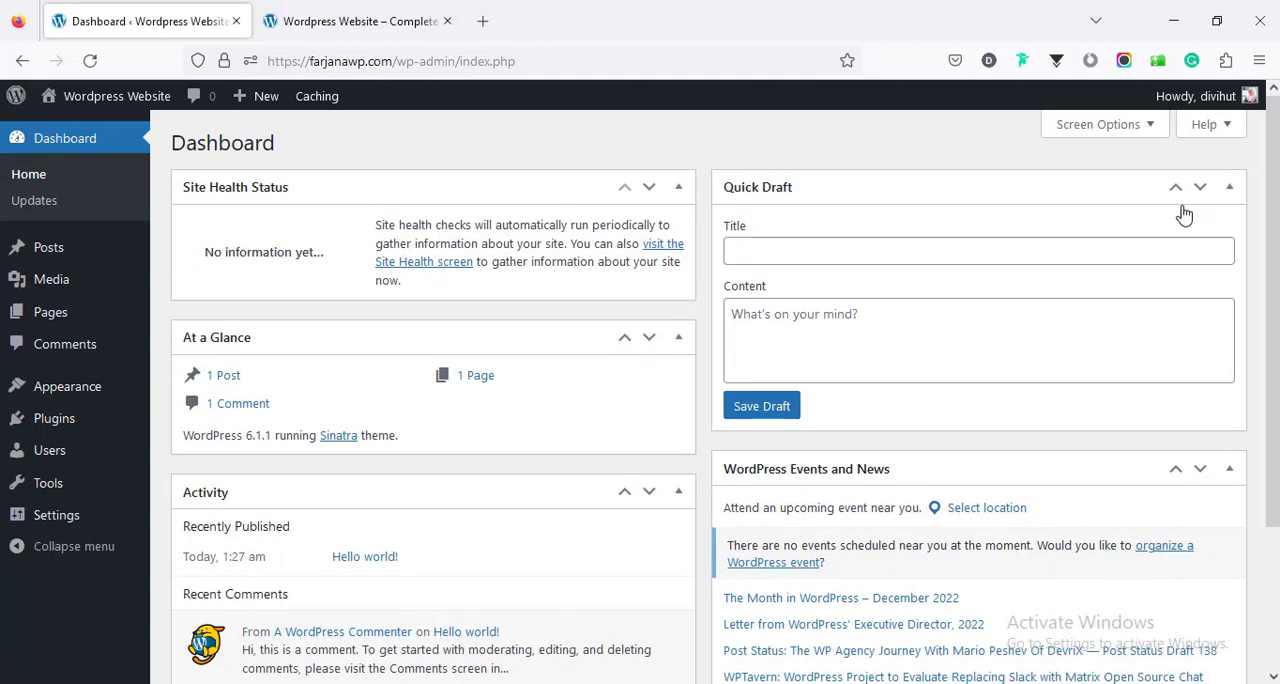
pyautogui.click(680, 339)
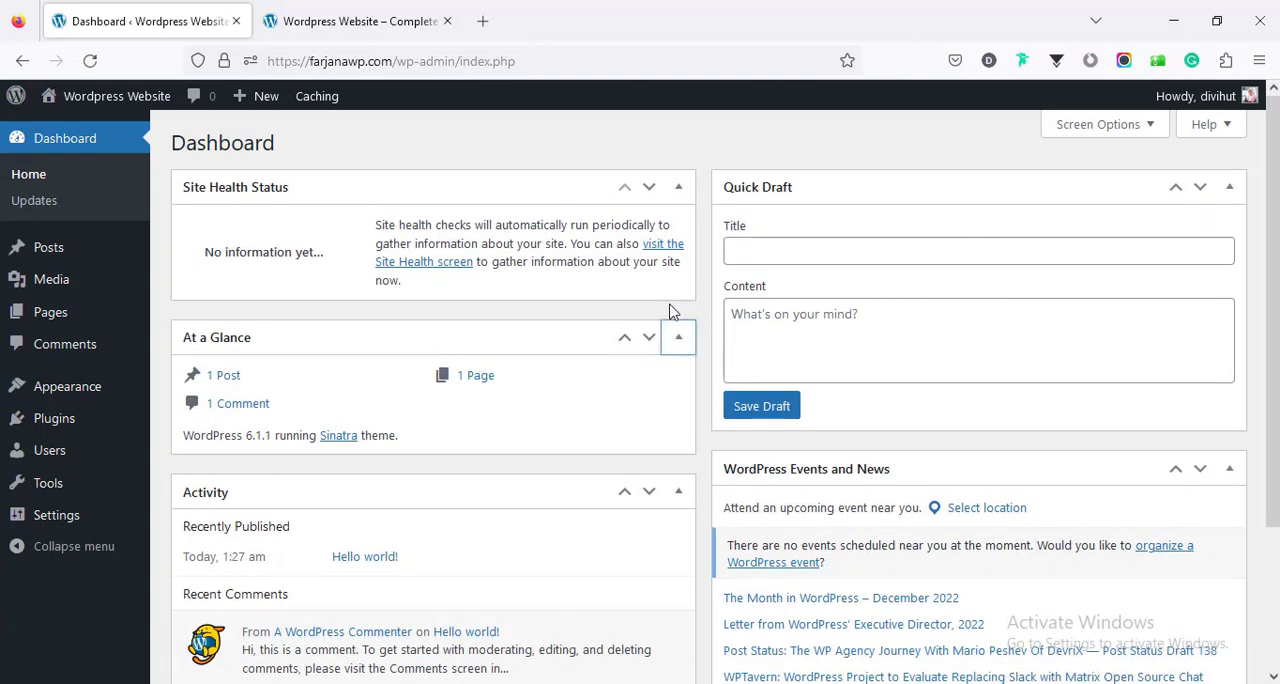
pyautogui.click(686, 194)
pyautogui.click(1228, 188)
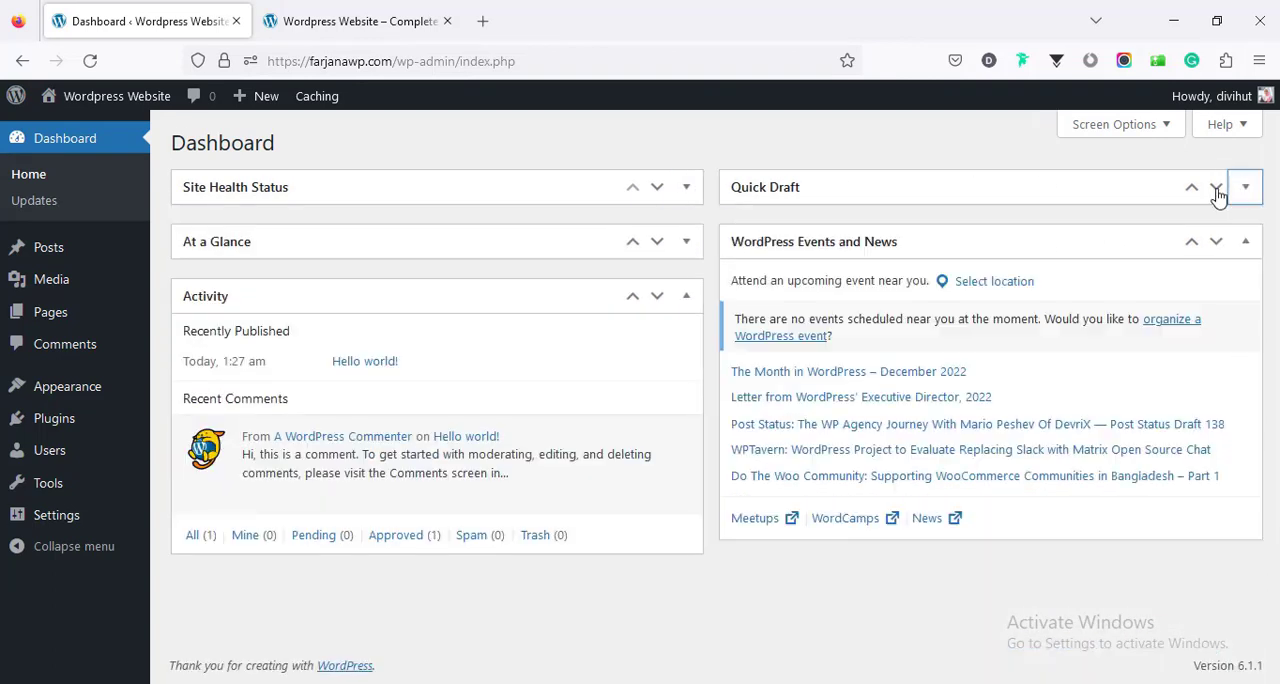
pyautogui.click(686, 297)
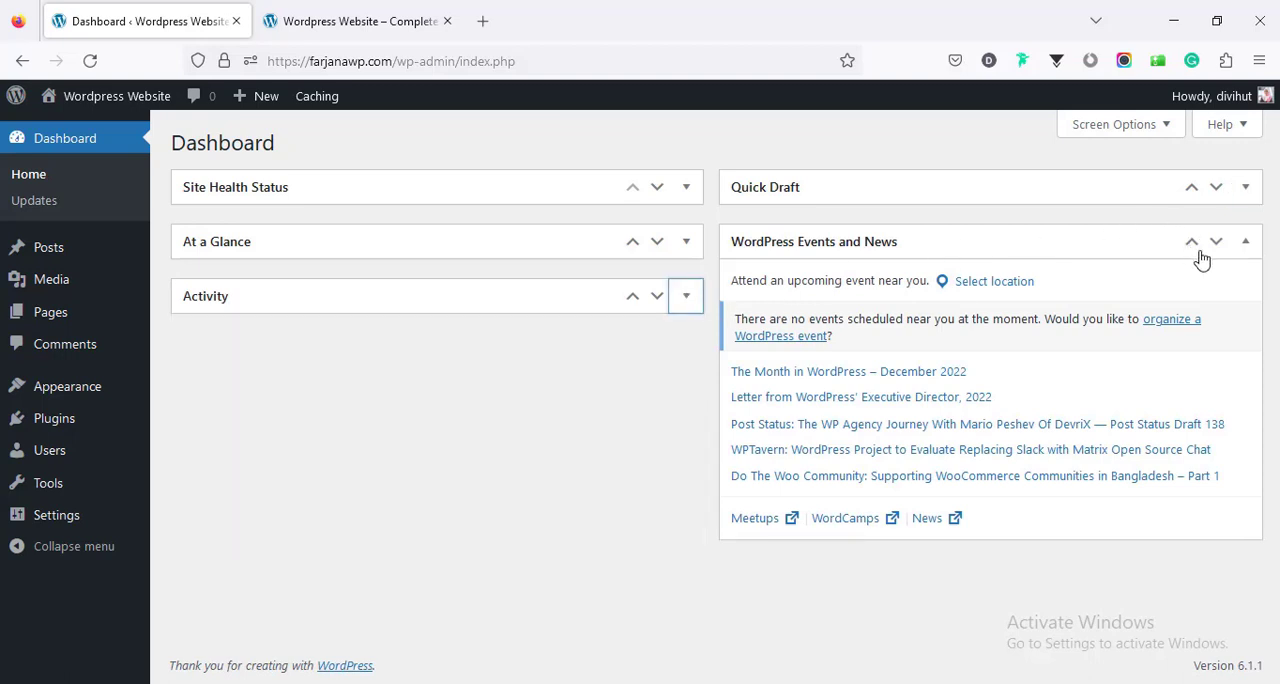
pyautogui.click(1248, 243)
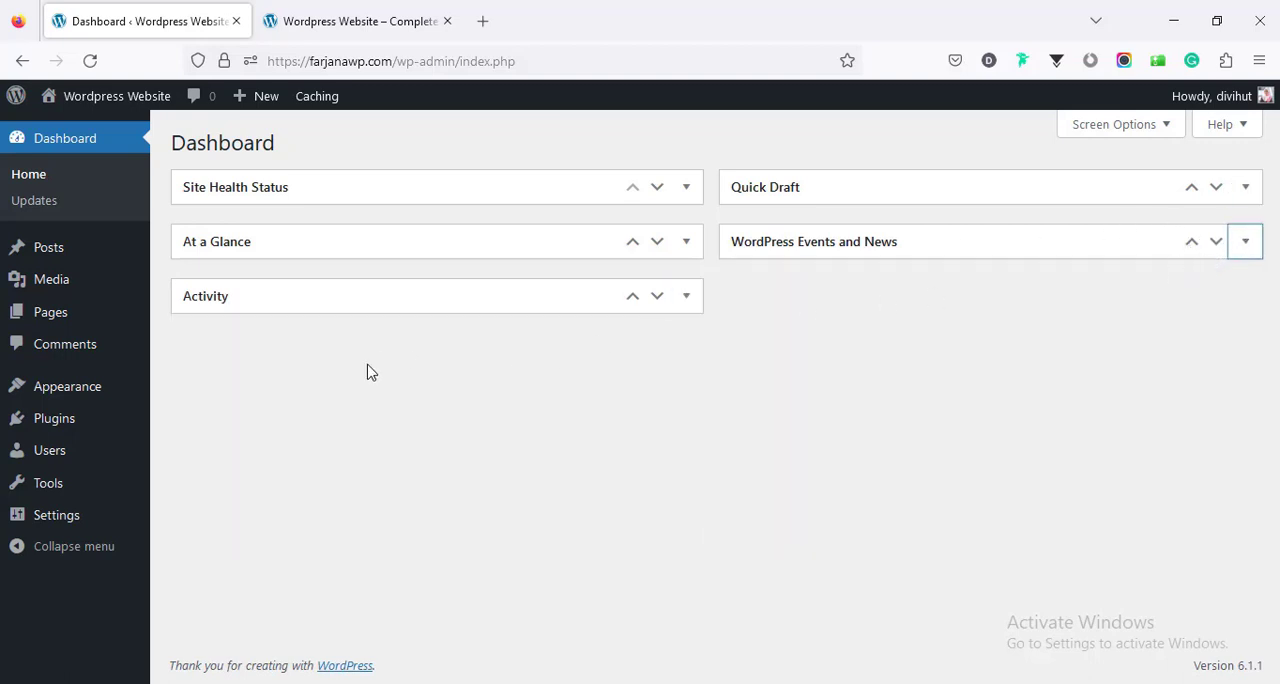
# - Move the "Hello world!" post to the trash and empty the posts trash
pyautogui.click(116, 258)
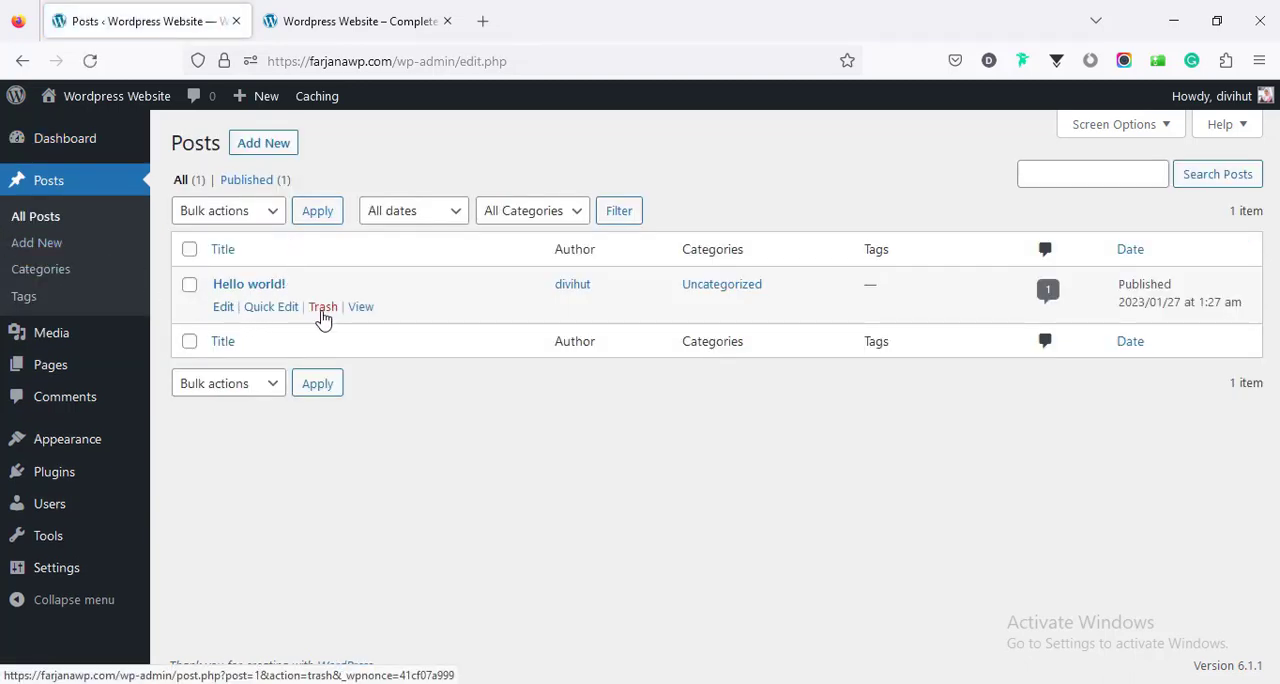
pyautogui.click(323, 308)
pyautogui.click(250, 240)
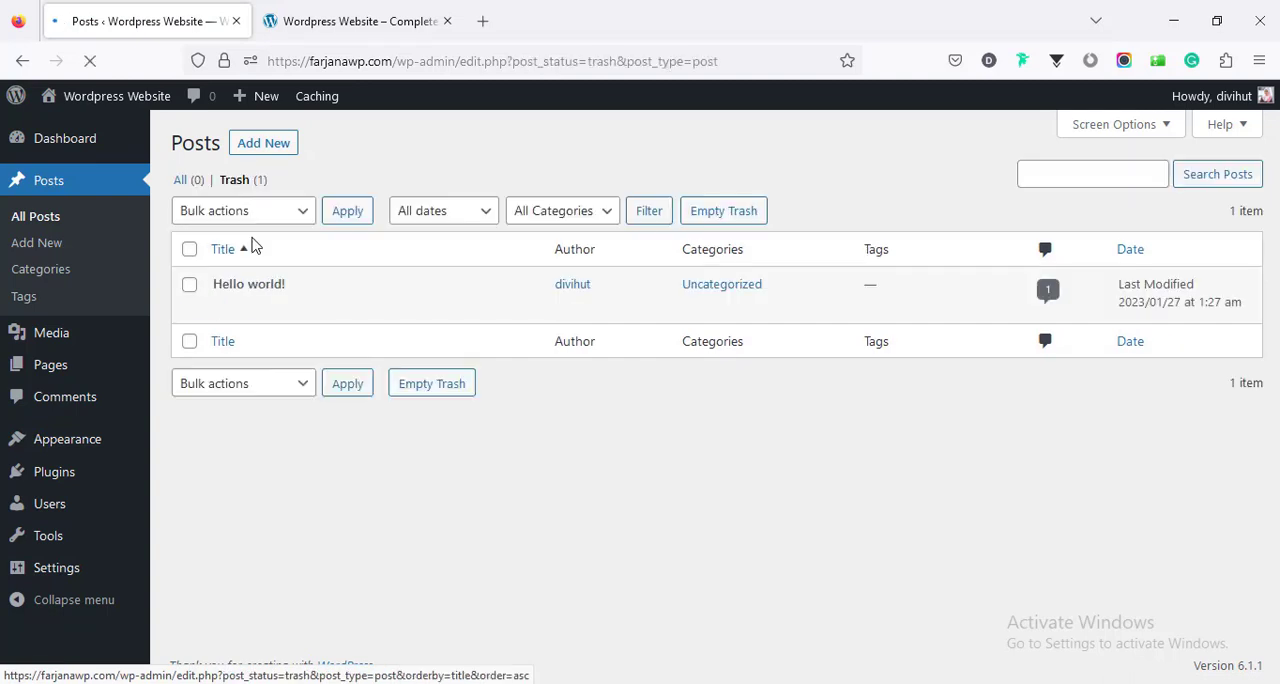
pyautogui.click(713, 212)
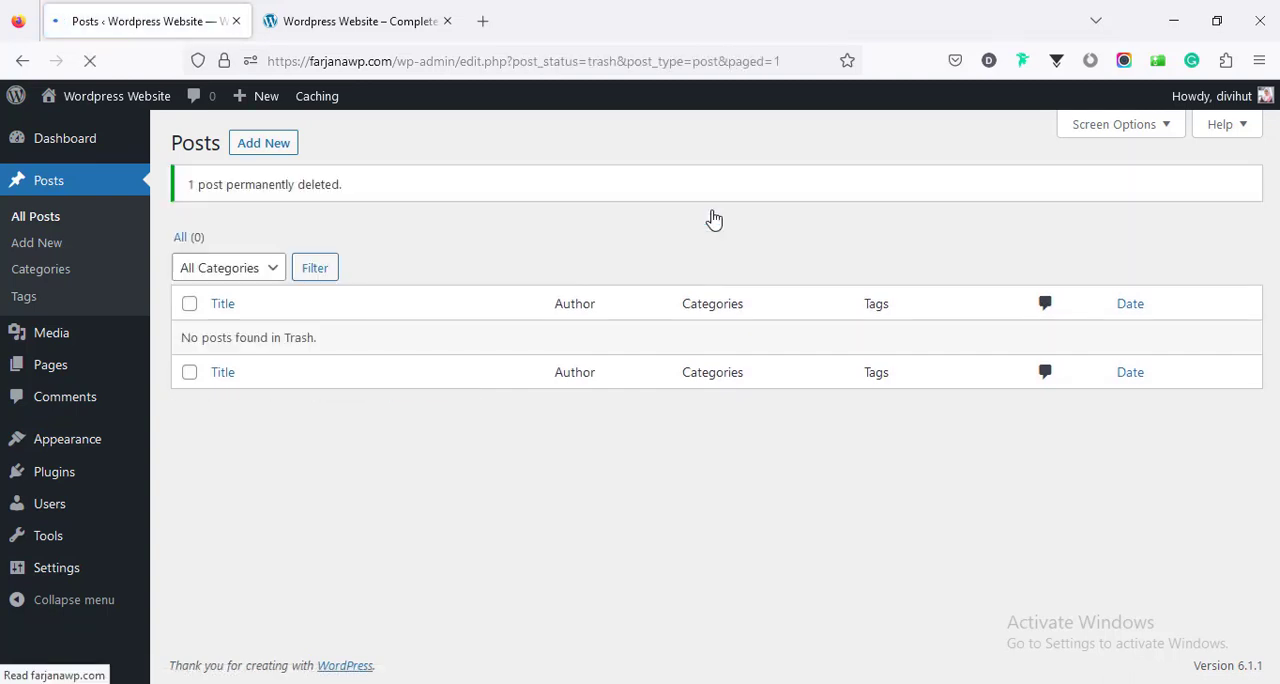
# - Move the Privacy Policy and Sample Page pages to the trash in bulk and empty the pages trash
pyautogui.click(105, 372)
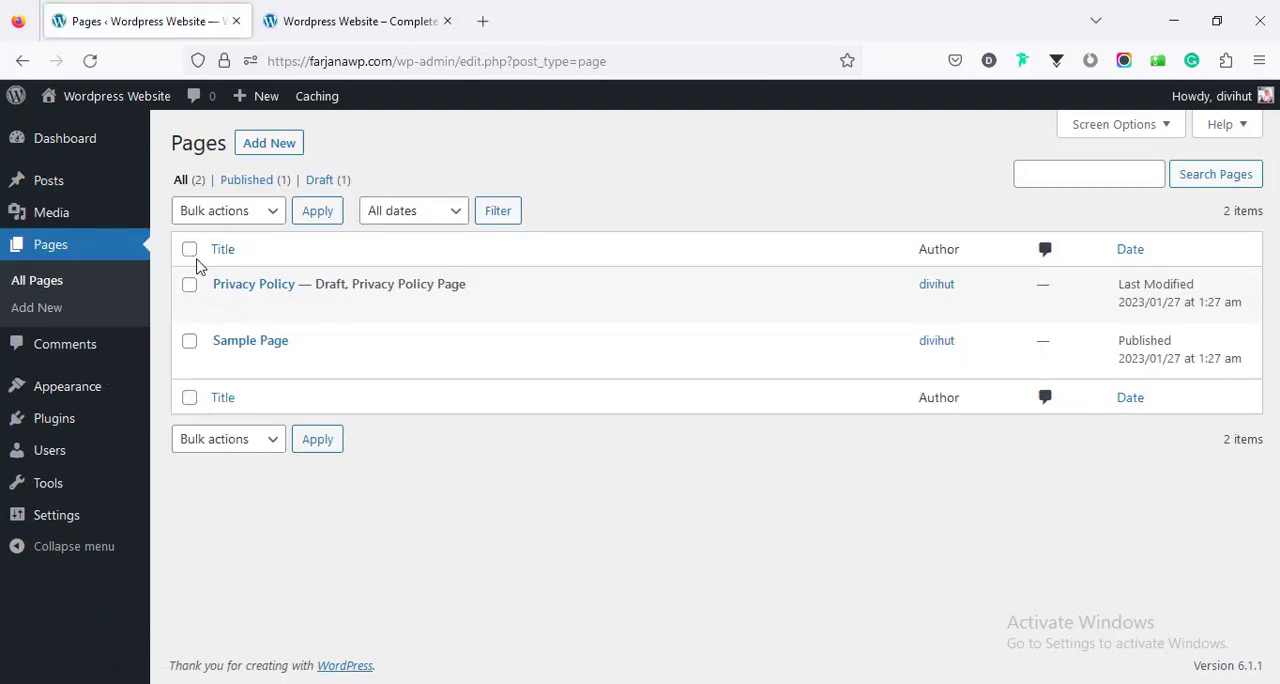
pyautogui.click(190, 250)
pyautogui.click(190, 212)
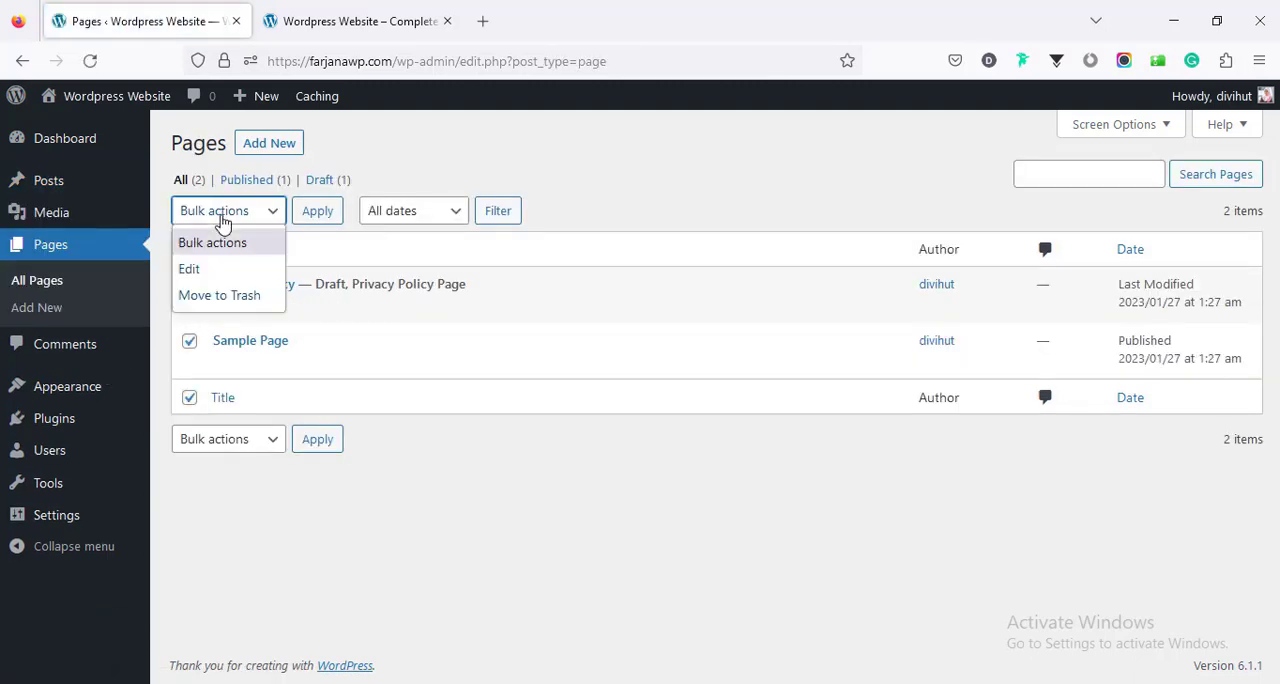
pyautogui.click(234, 300)
pyautogui.click(312, 218)
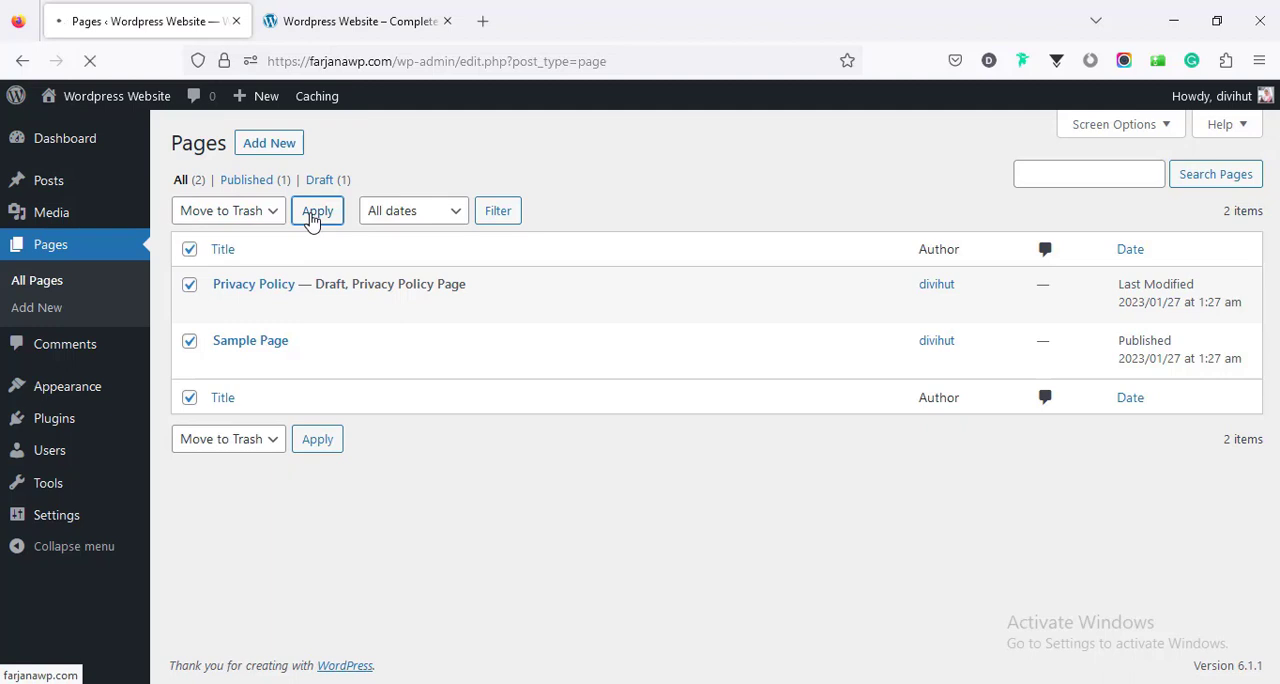
pyautogui.click(256, 249)
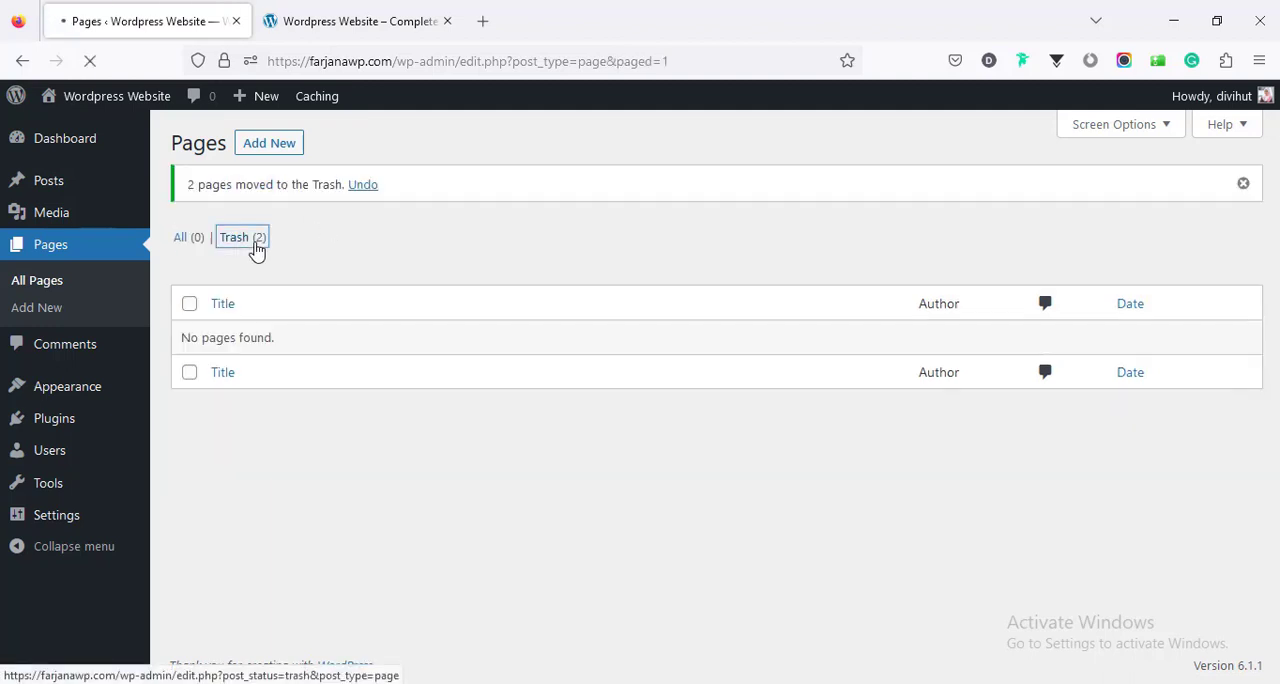
pyautogui.click(587, 215)
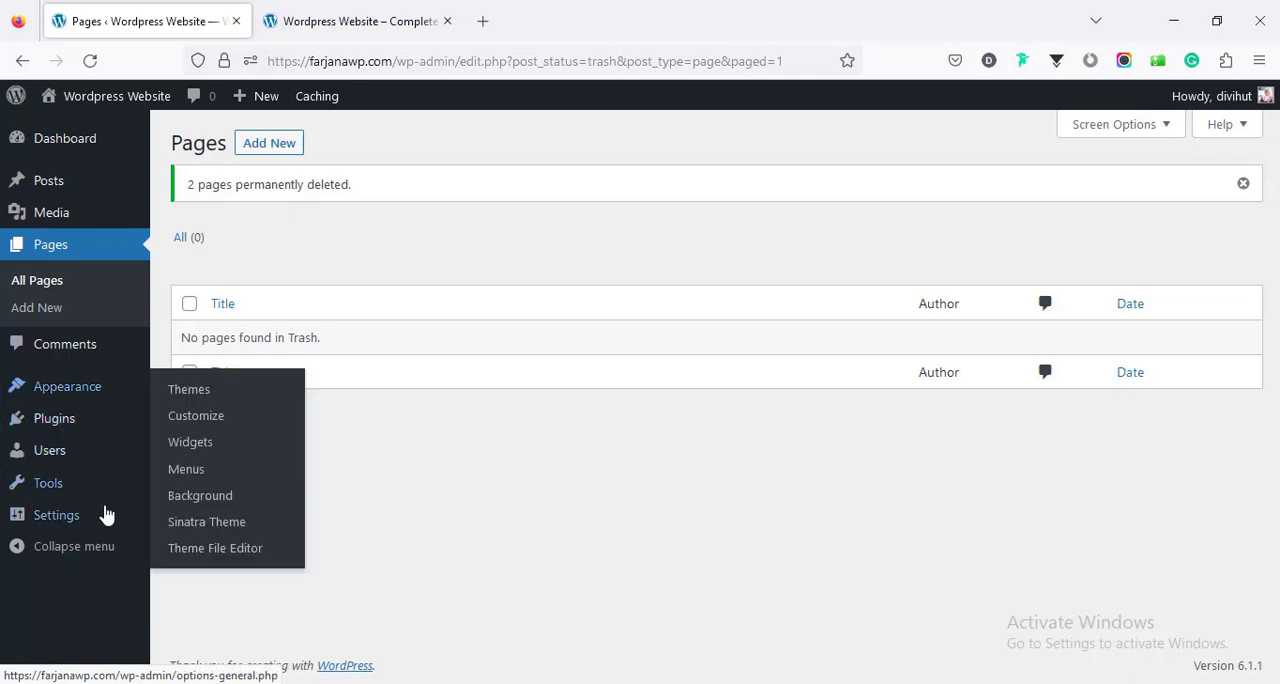
# - Look through the general settings, discourage search engines from indexing the site in the reading settings, and save
pyautogui.moveTo(100, 516)
pyautogui.scroll(-9, 257, 522)
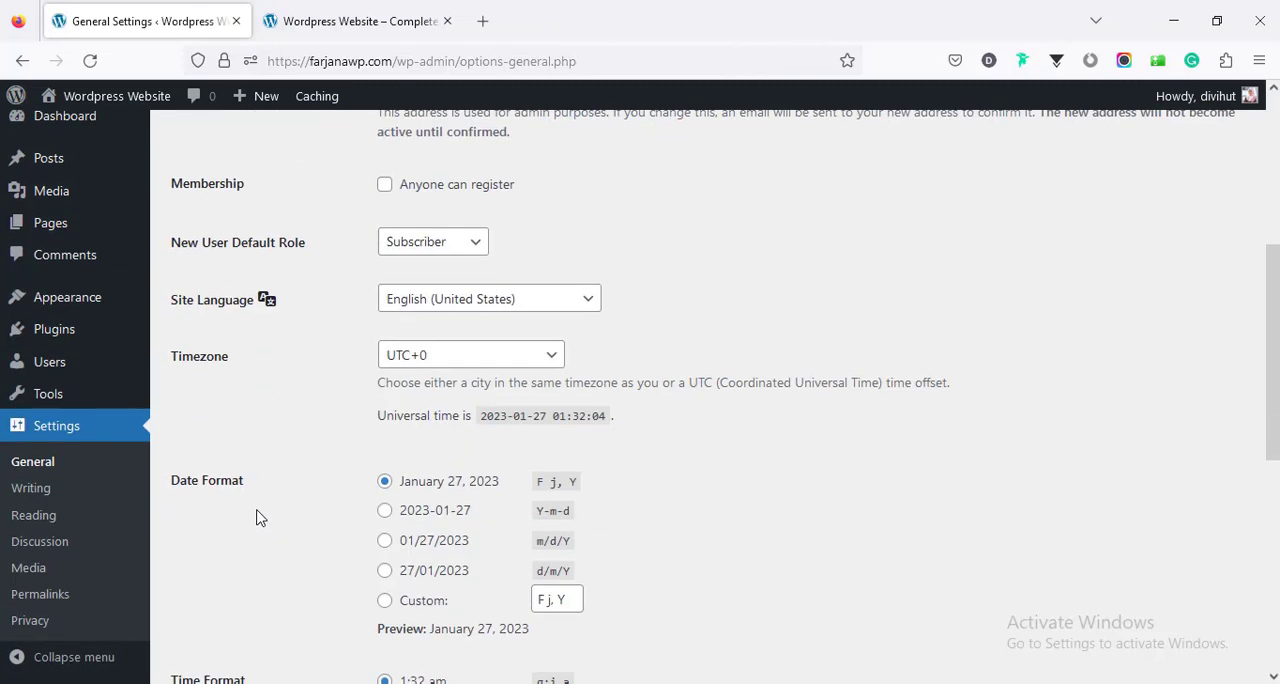
pyautogui.scroll(-1, 253, 515)
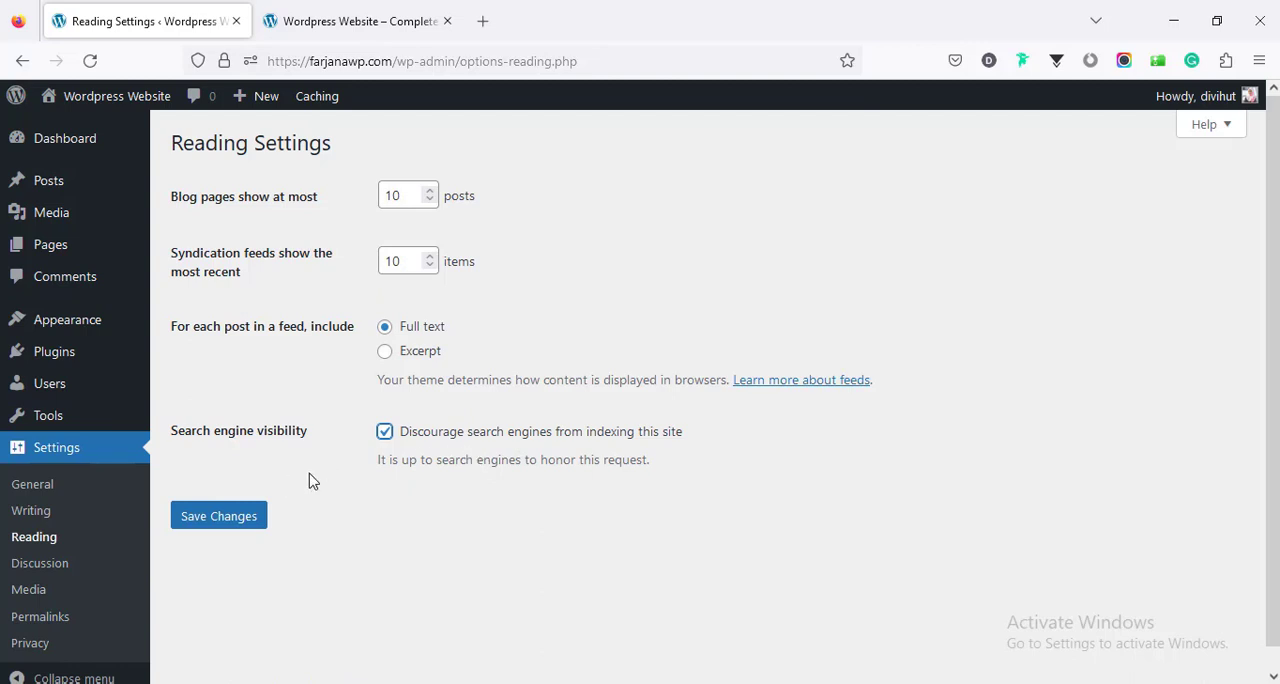
pyautogui.click(243, 529)
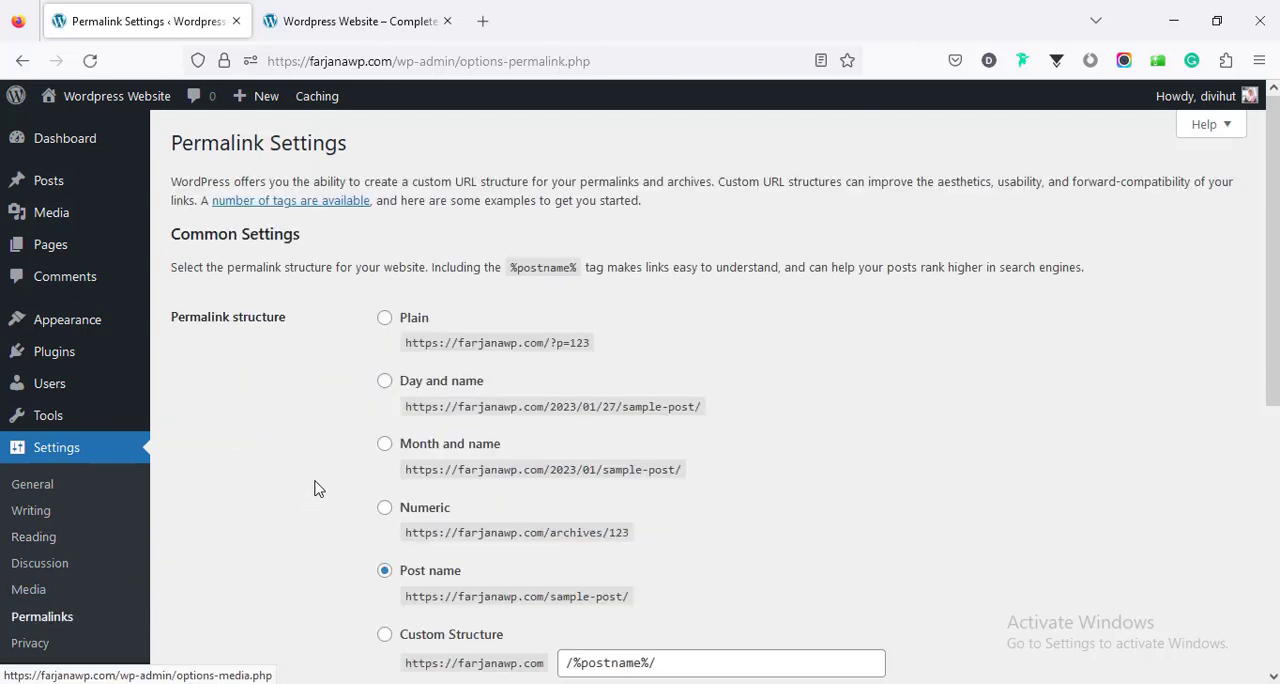
# - Review the permalink structure options, keep the Post name structure, and save the permalink settings
pyautogui.scroll(-2, 334, 443)
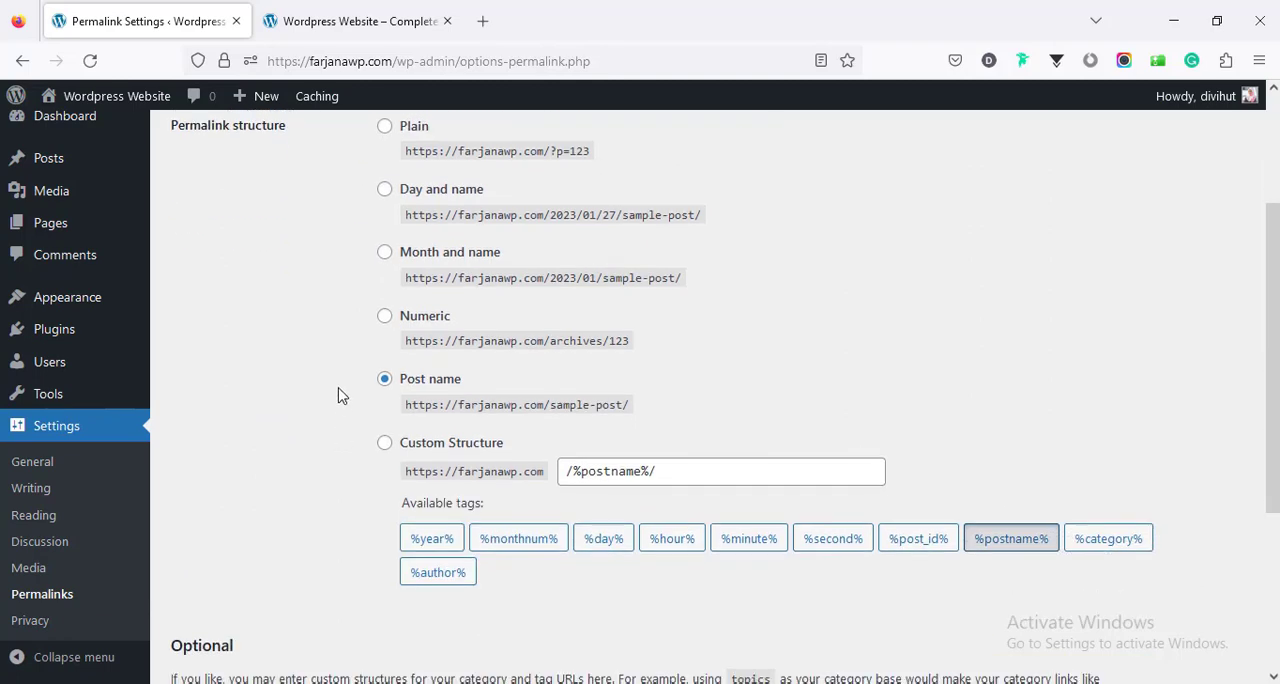
pyautogui.scroll(2, 338, 398)
pyautogui.scroll(-2, 338, 398)
pyautogui.scroll(2, 1203, 625)
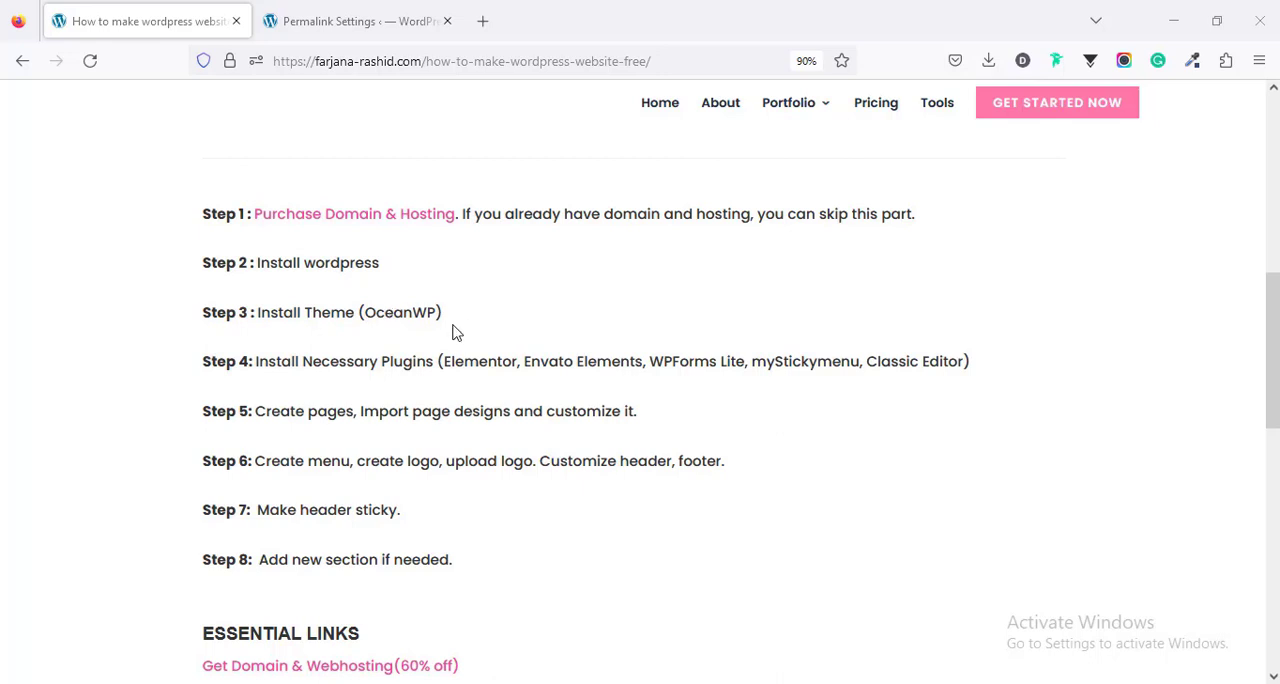
# - Return to the WordPress admin and search the theme directory for "oceanwp"
pyautogui.click(358, 18)
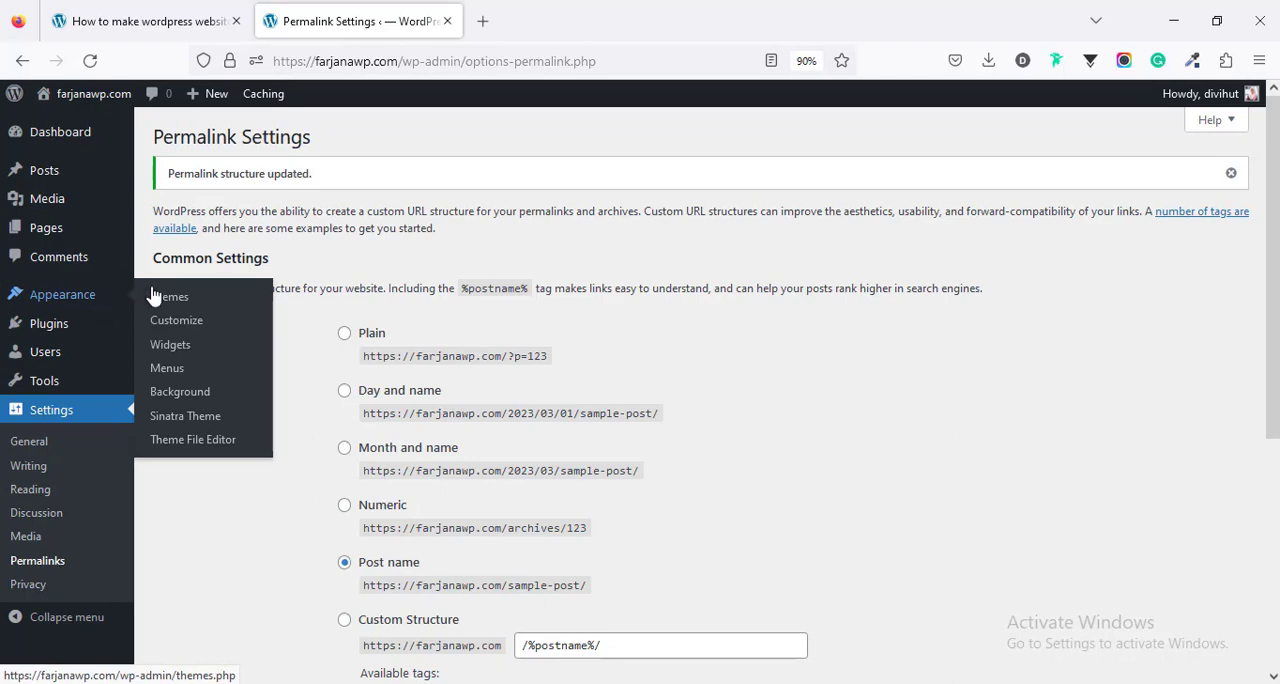
pyautogui.click(168, 297)
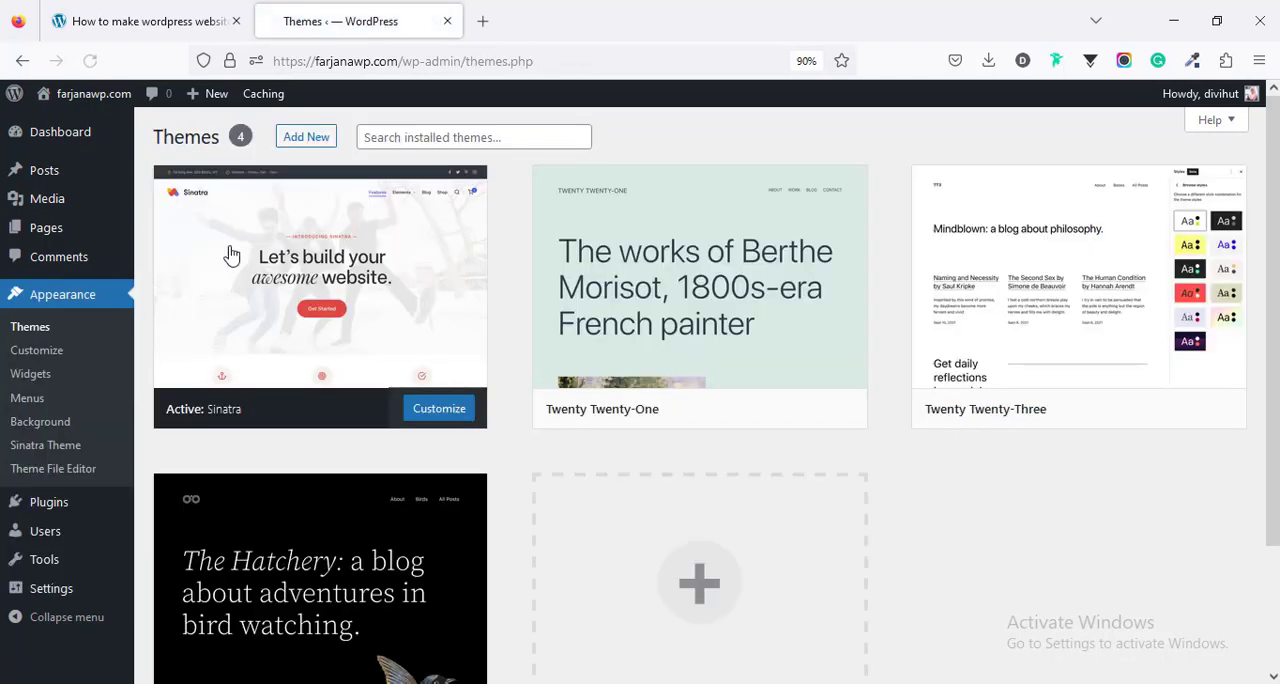
pyautogui.click(318, 139)
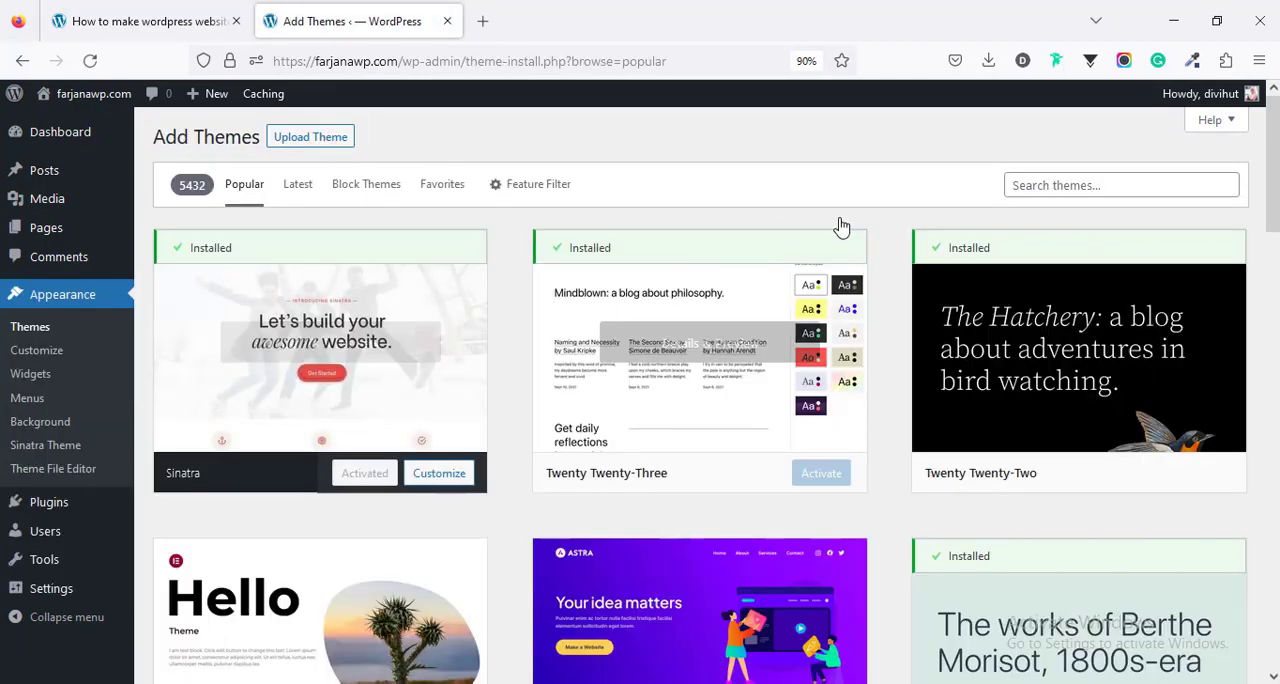
pyautogui.click(1054, 186)
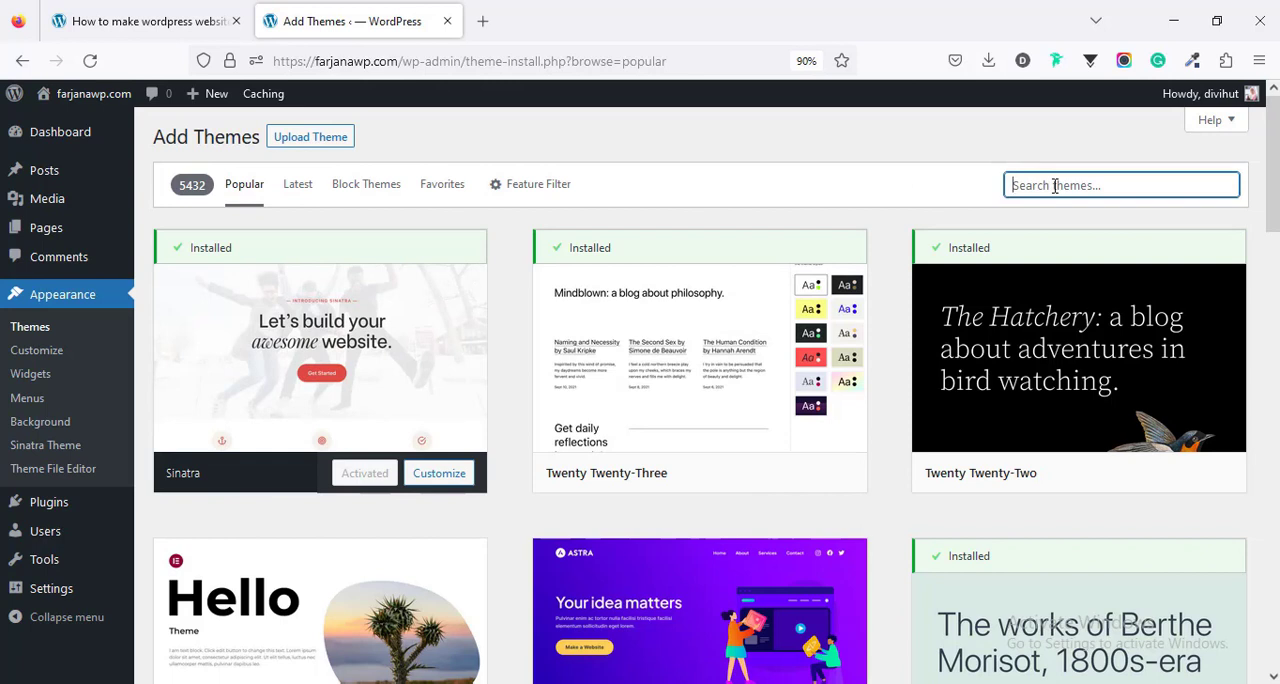
pyautogui.write('ocen')
pyautogui.press('BackSpace')
pyautogui.write('anwp')
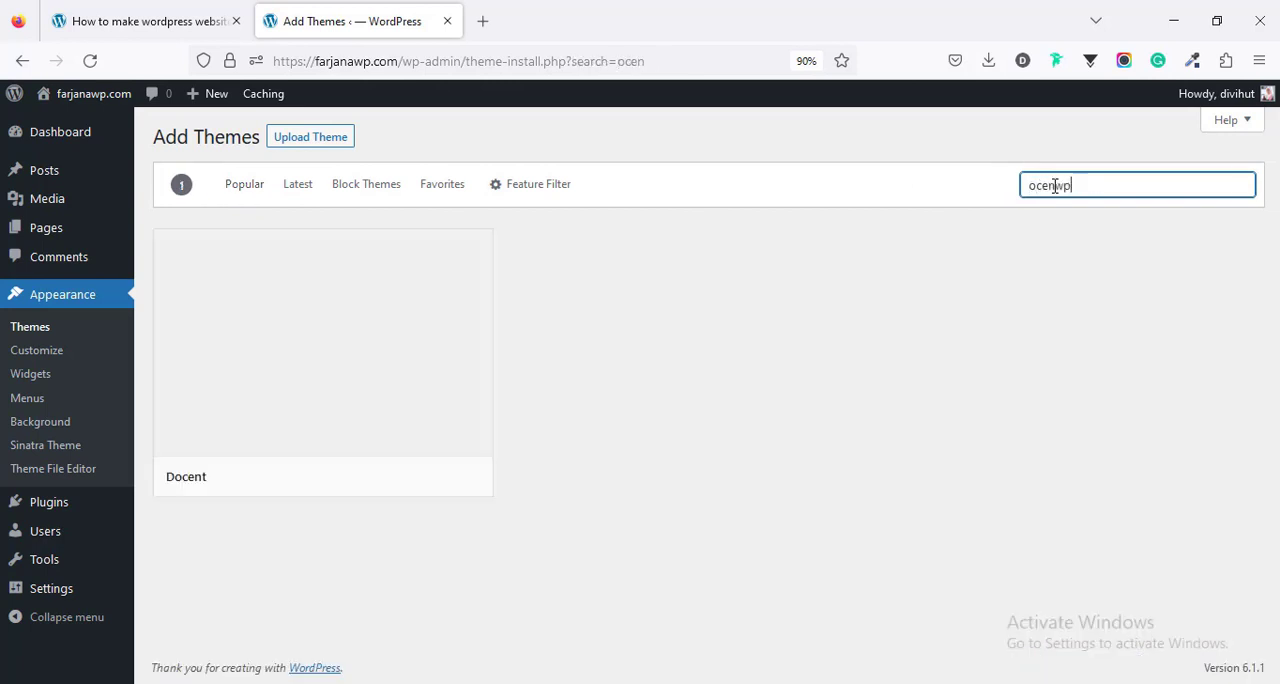
# - Install and activate the OceanWP theme, and dismiss the notices on the themes page
pyautogui.moveTo(371, 449)
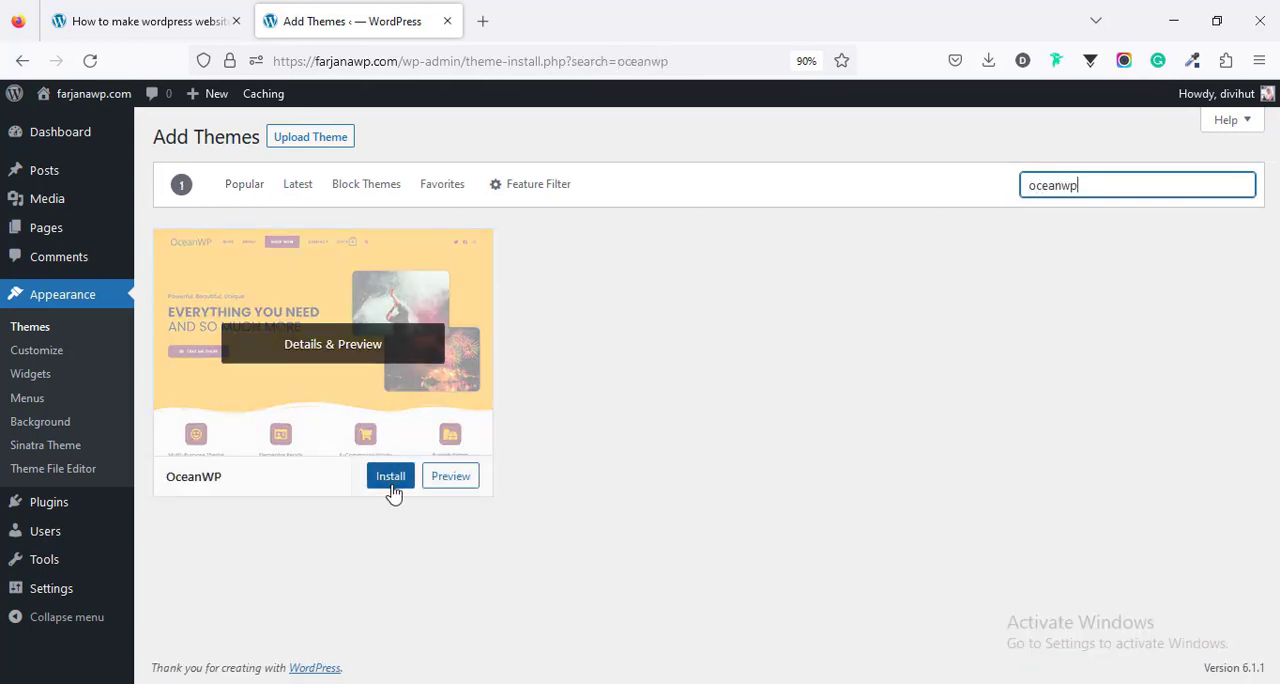
pyautogui.click(388, 478)
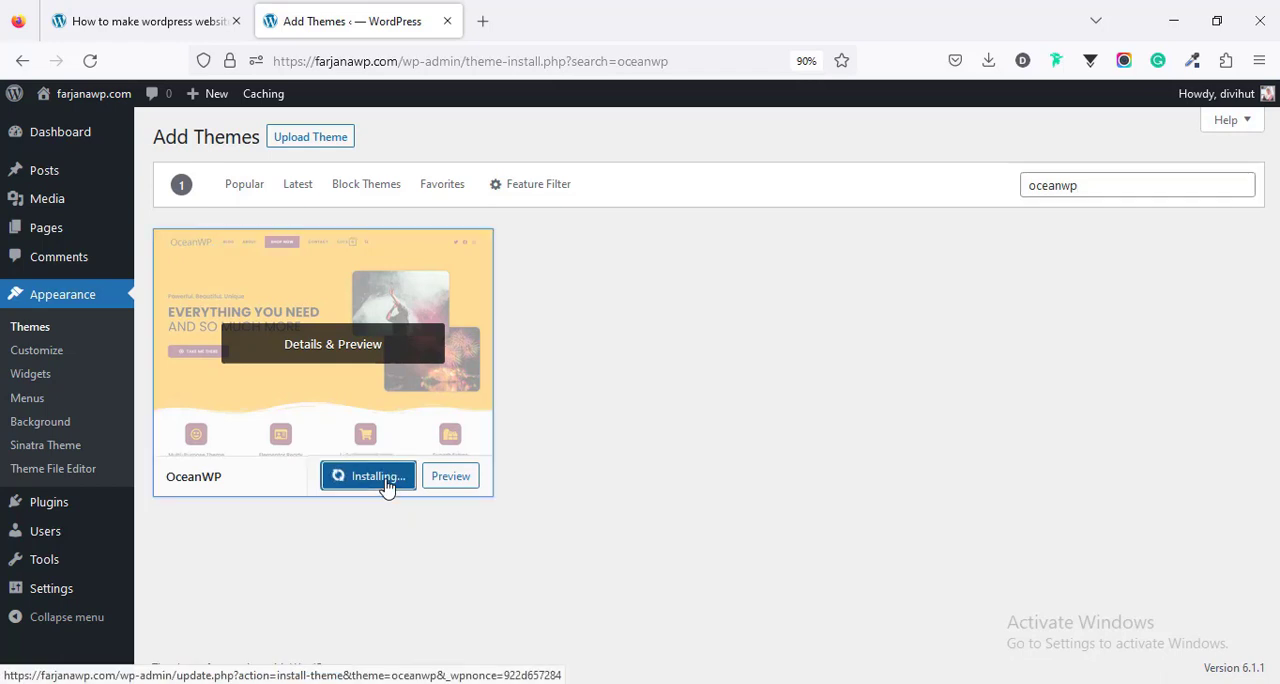
pyautogui.click(365, 479)
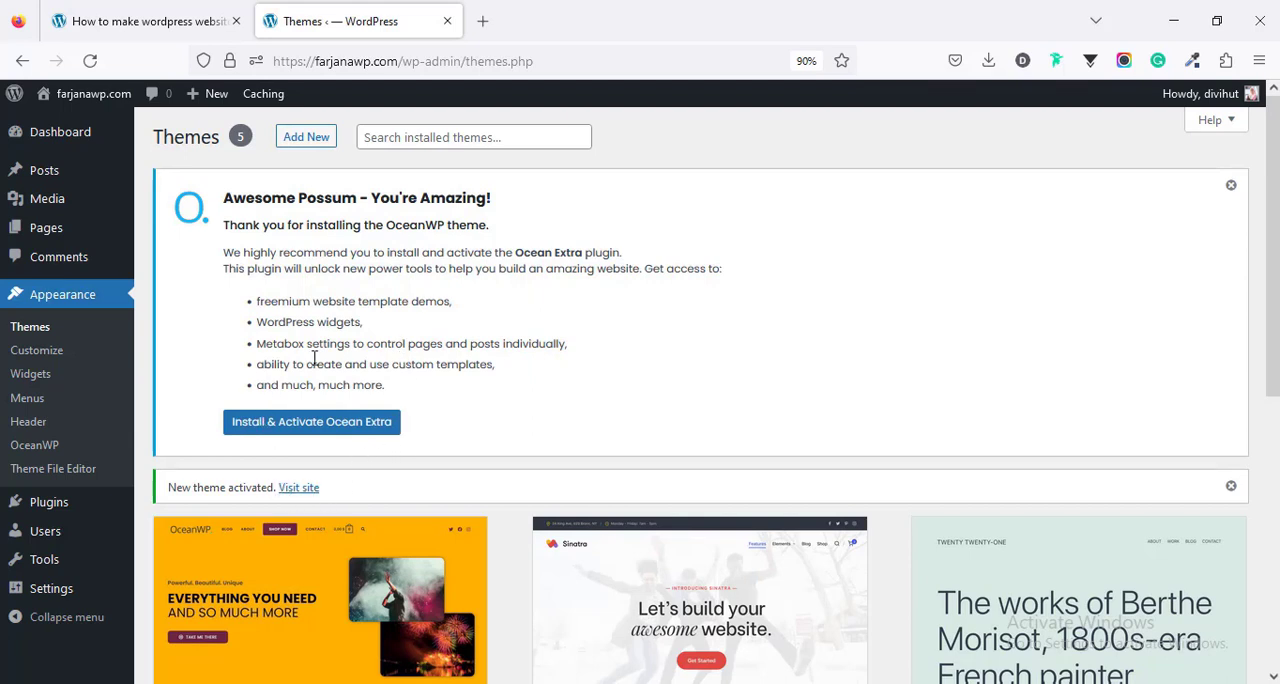
pyautogui.click(1230, 187)
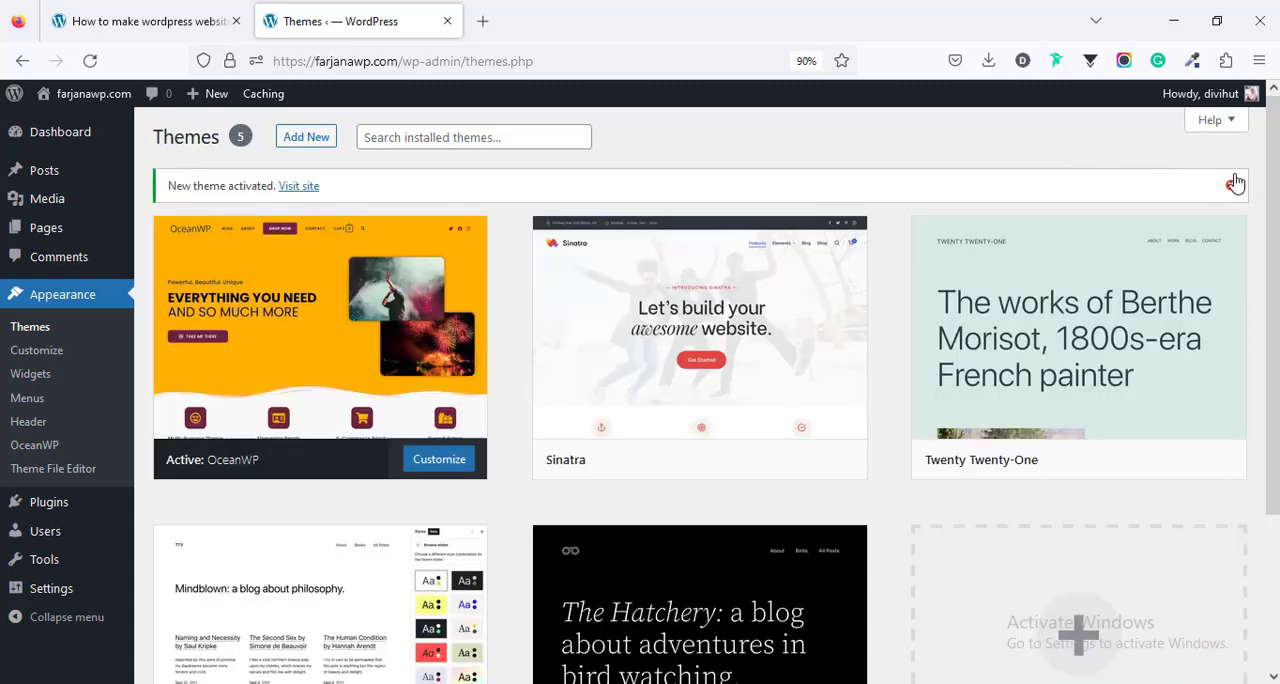
pyautogui.click(1231, 187)
# - Check the necessary plugins listed in Step 4 of the tutorial page, and open the WordPress page for adding new plugins
pyautogui.click(166, 24)
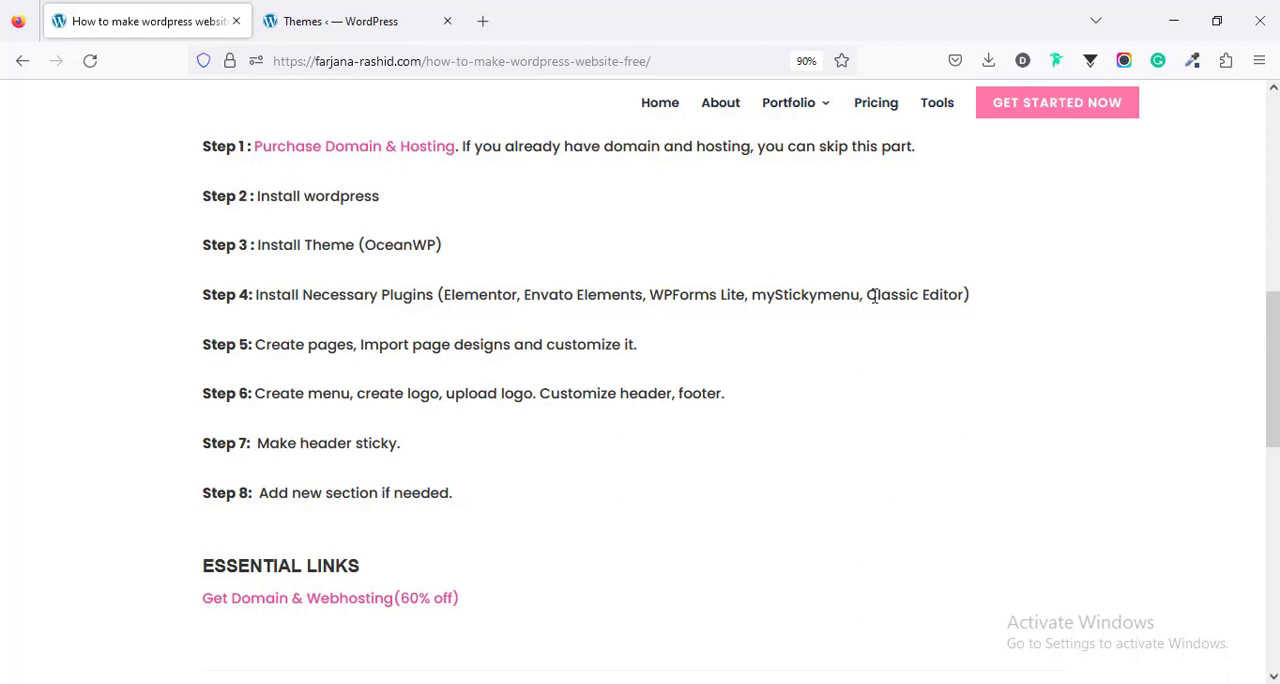
pyautogui.click(288, 22)
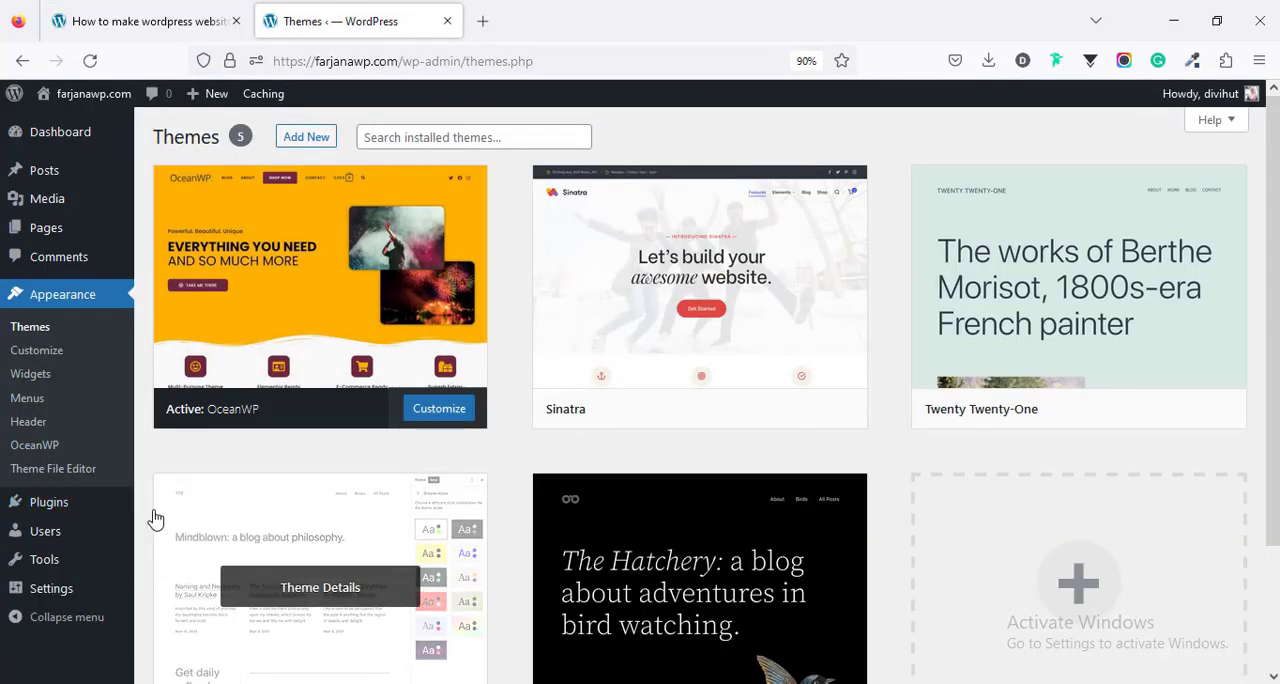
pyautogui.moveTo(130, 512)
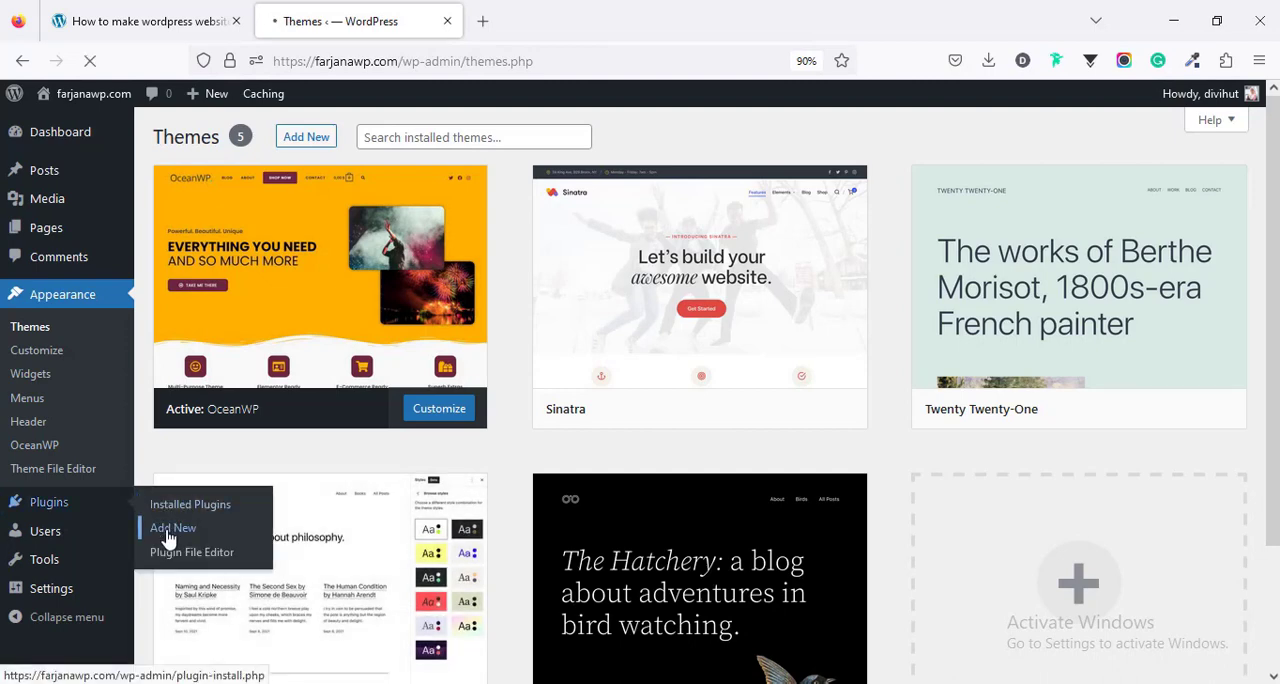
# - Copy the plugin name "Elementor" from Step 4 of the tutorial page, search the plugin directory for it, and install Elementor Website Builder
pyautogui.click(128, 8)
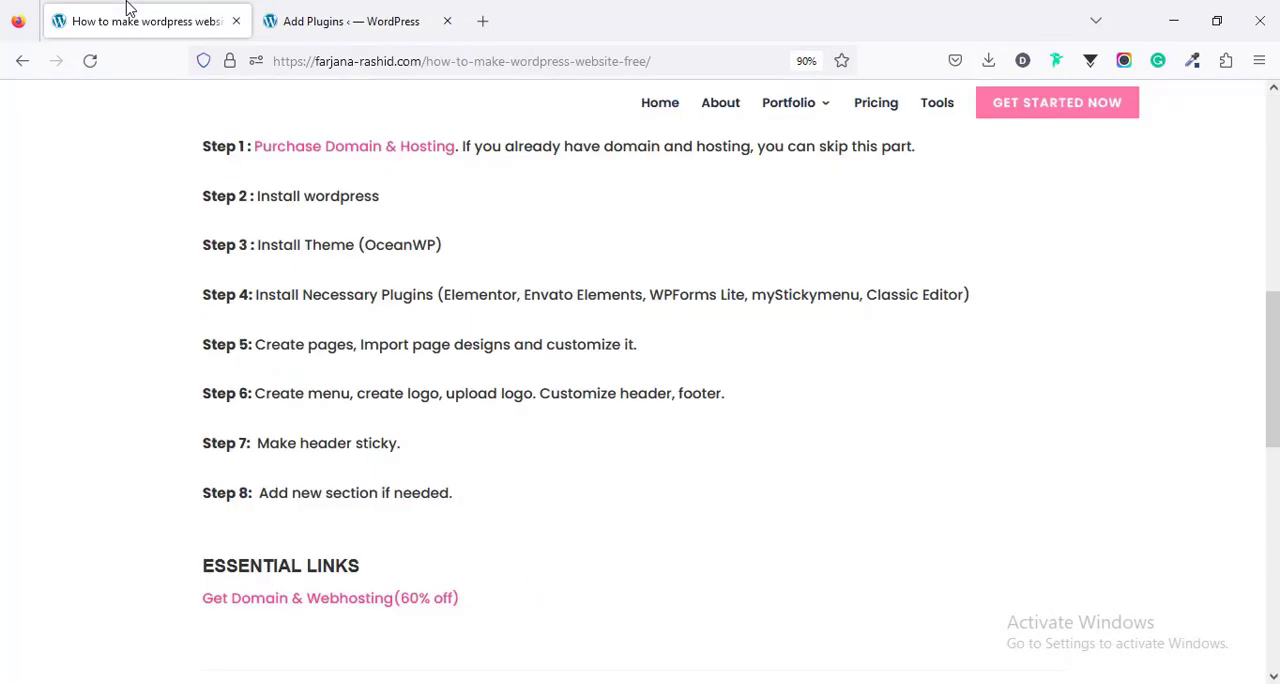
pyautogui.doubleClick(467, 294)
pyautogui.rightClick(467, 294)
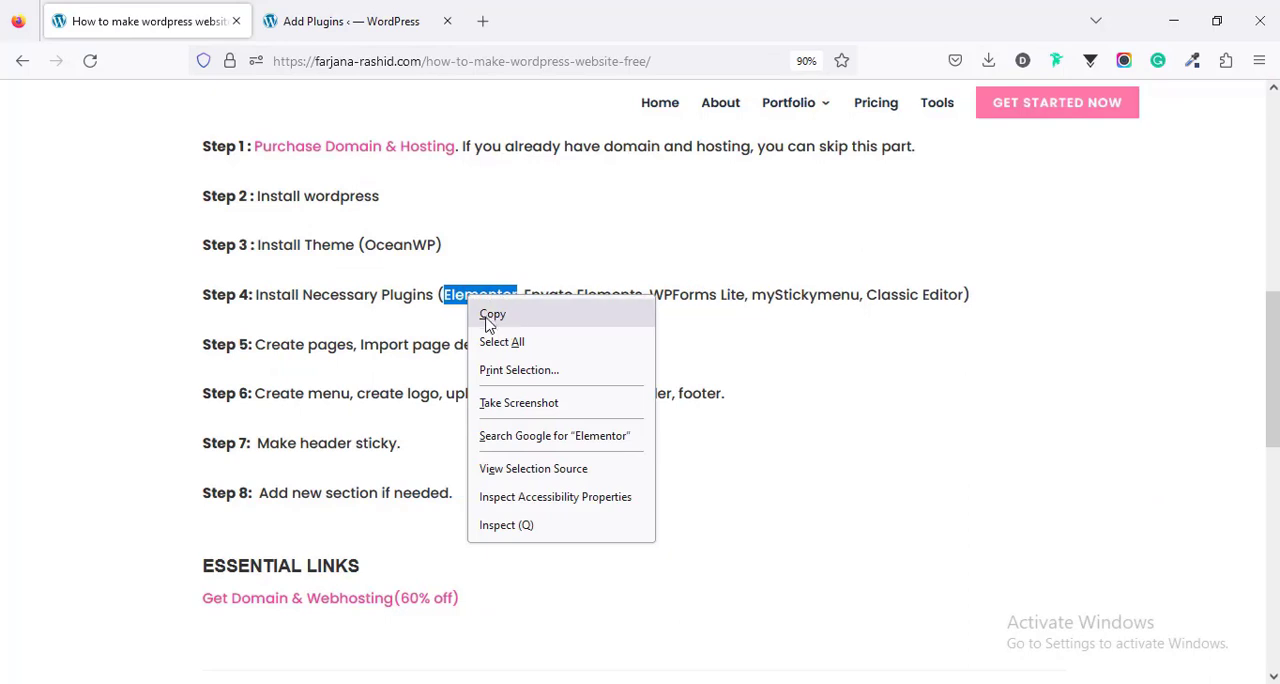
pyautogui.click(490, 318)
pyautogui.click(318, 8)
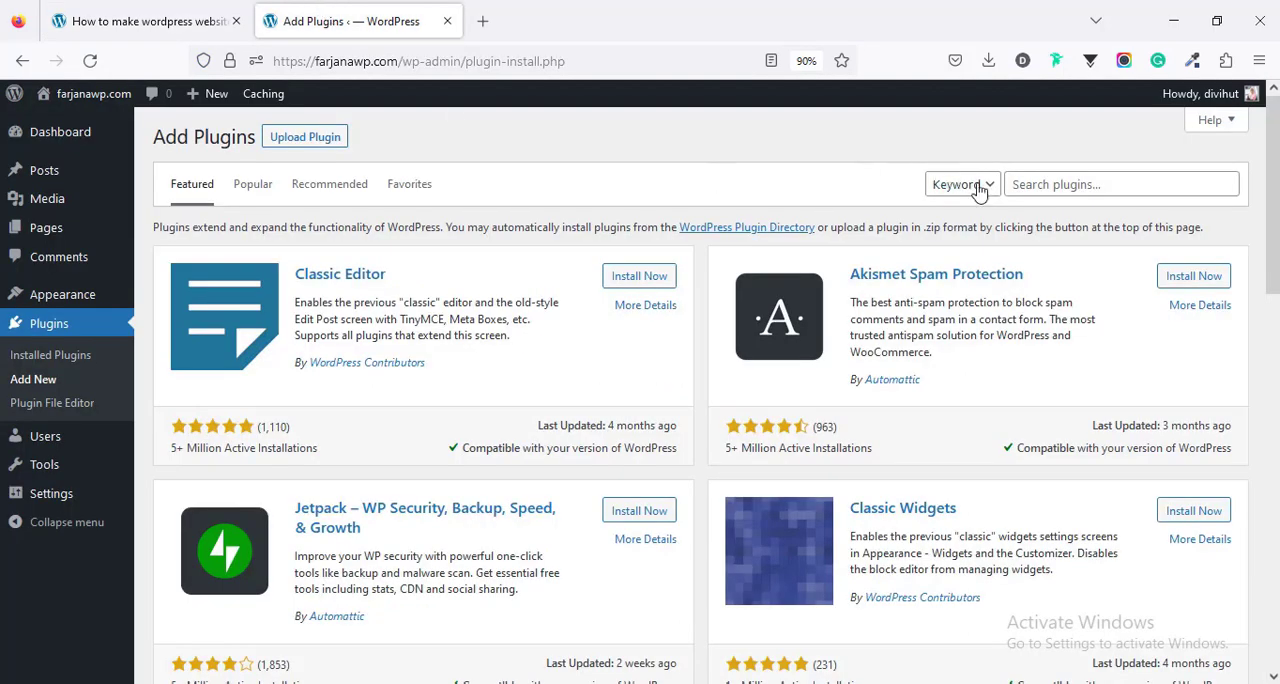
pyautogui.click(1030, 184)
pyautogui.rightClick(1030, 184)
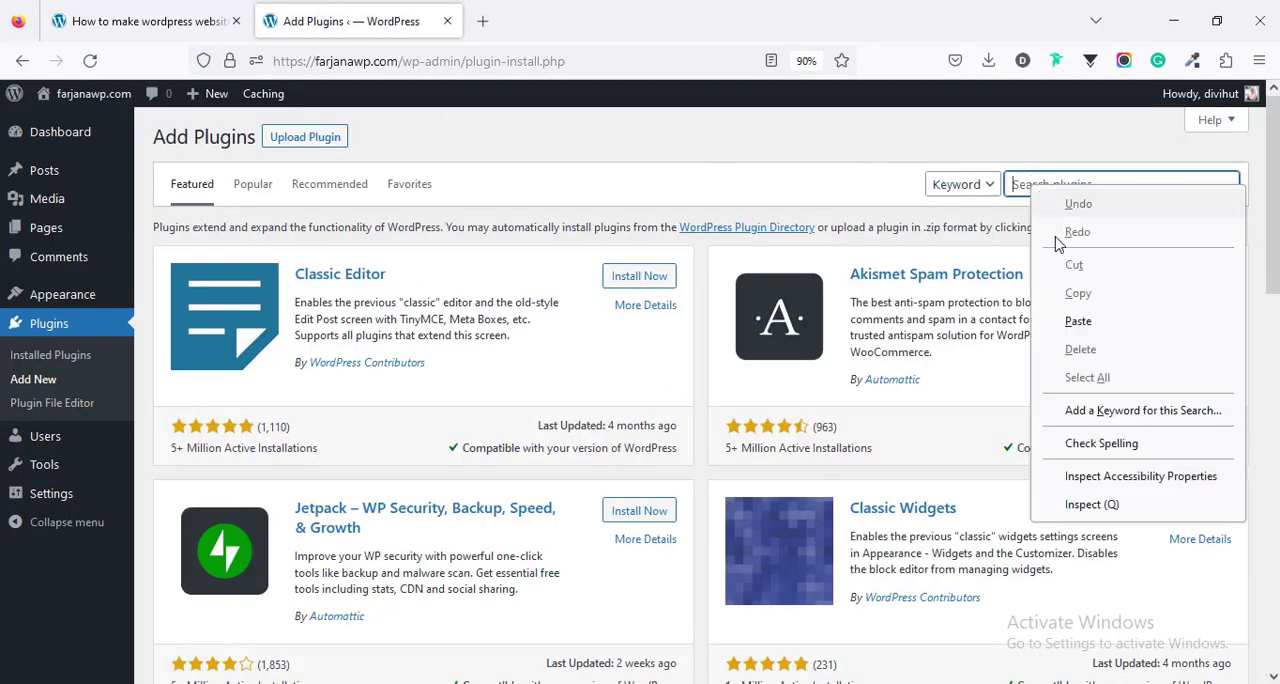
pyautogui.click(1080, 318)
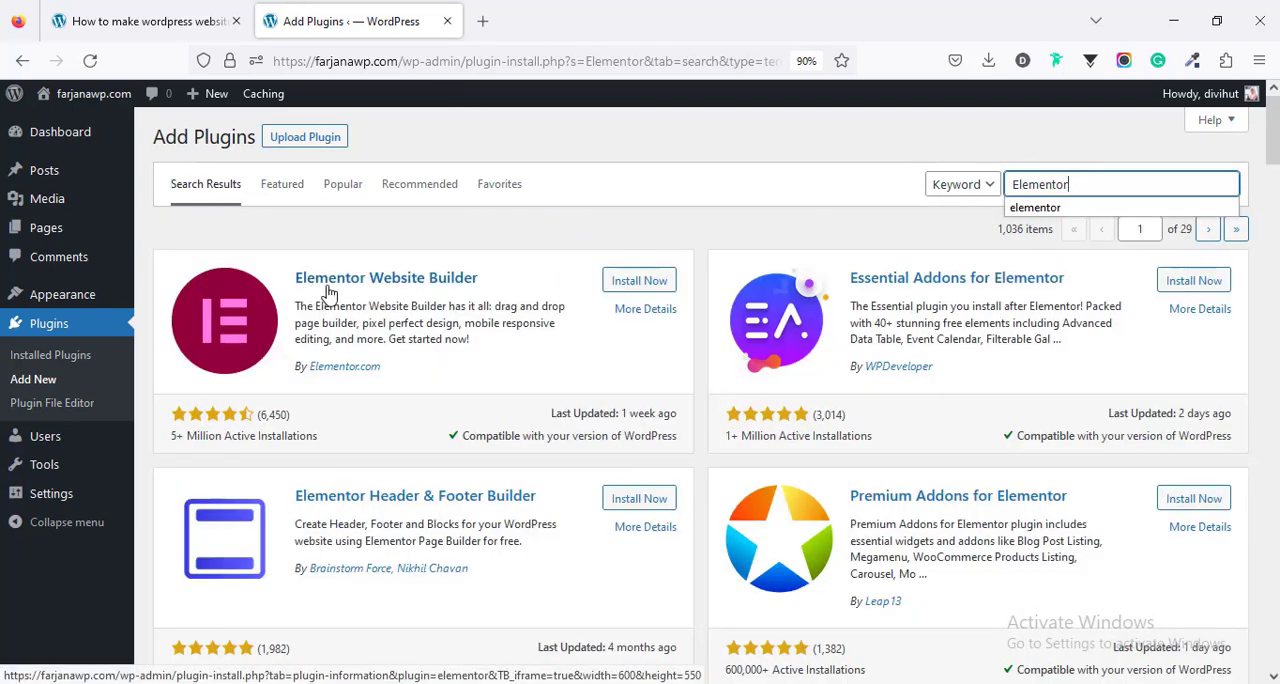
pyautogui.click(640, 281)
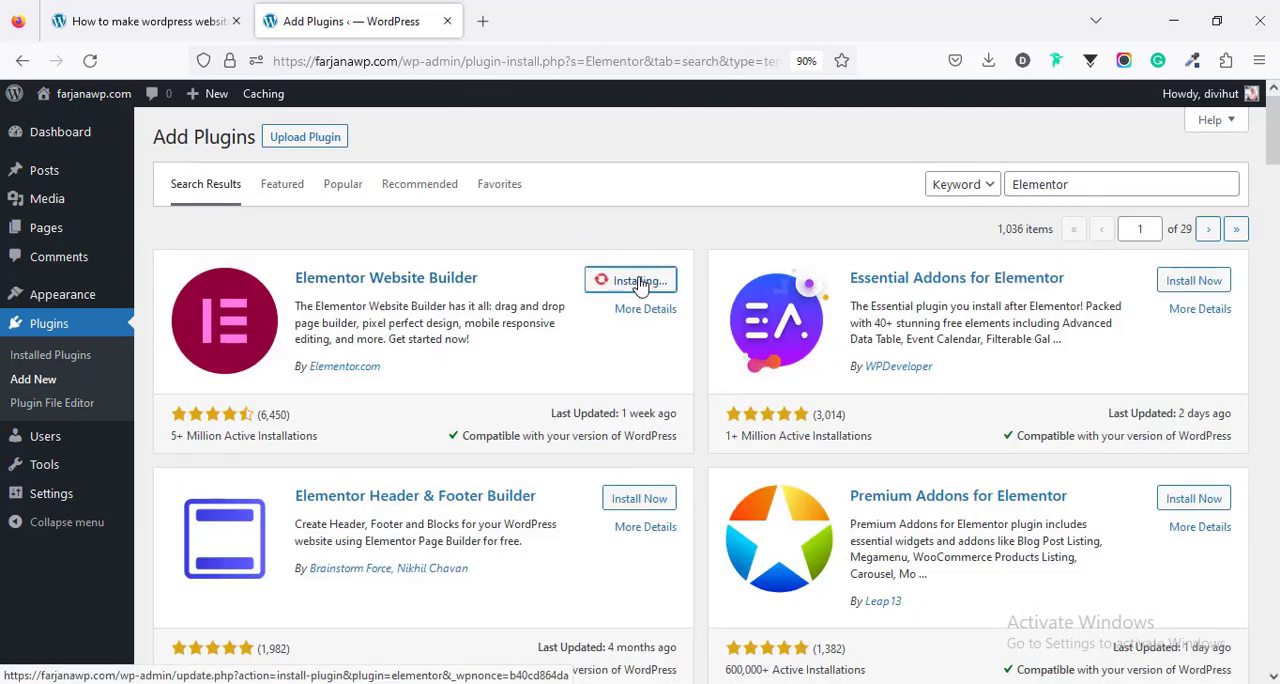
# - Copy "Envato Elements" from the tutorial's plugin list, search for it in WordPress, and install Envato Elements – Photos & Elementor Templates
pyautogui.click(145, 21)
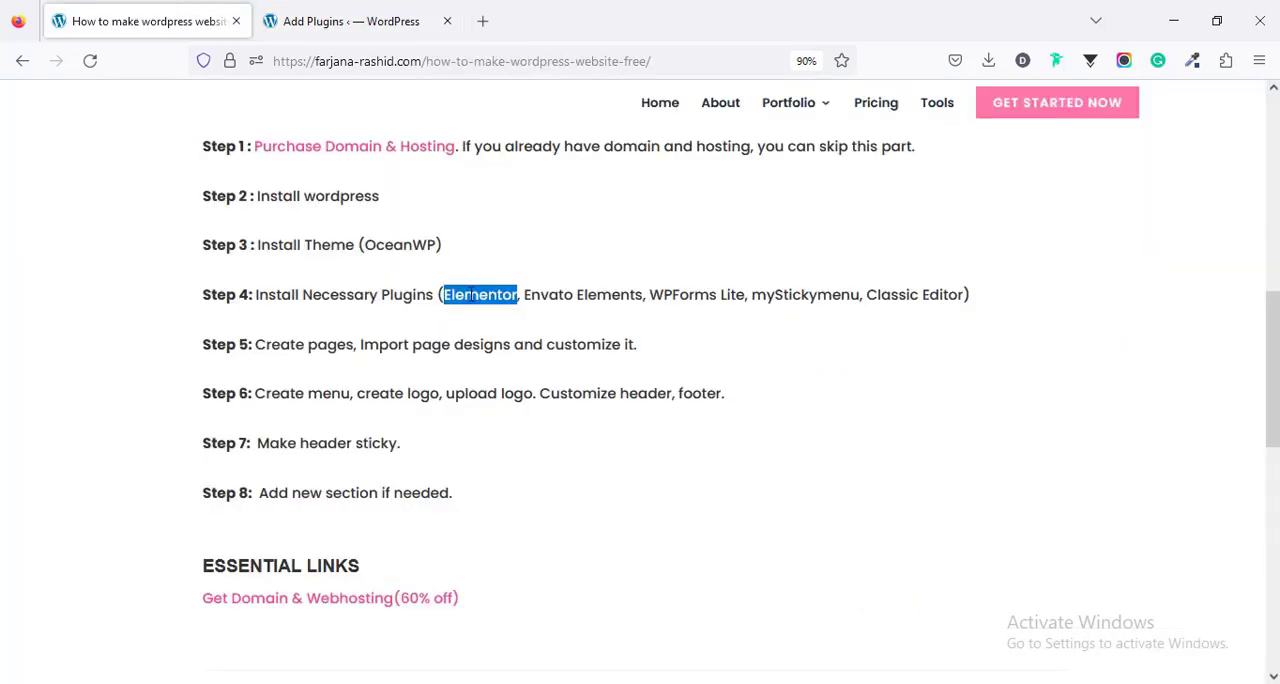
pyautogui.moveTo(525, 295); pyautogui.dragTo(643, 296)
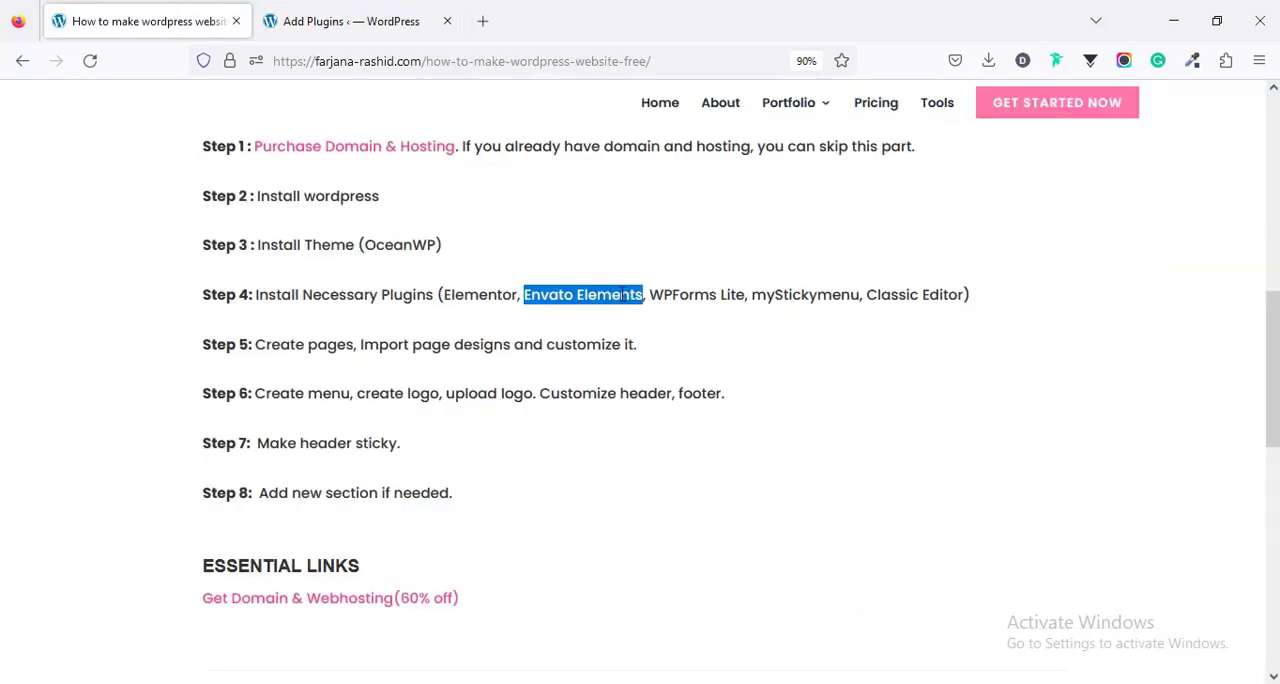
pyautogui.rightClick(619, 293)
pyautogui.click(645, 319)
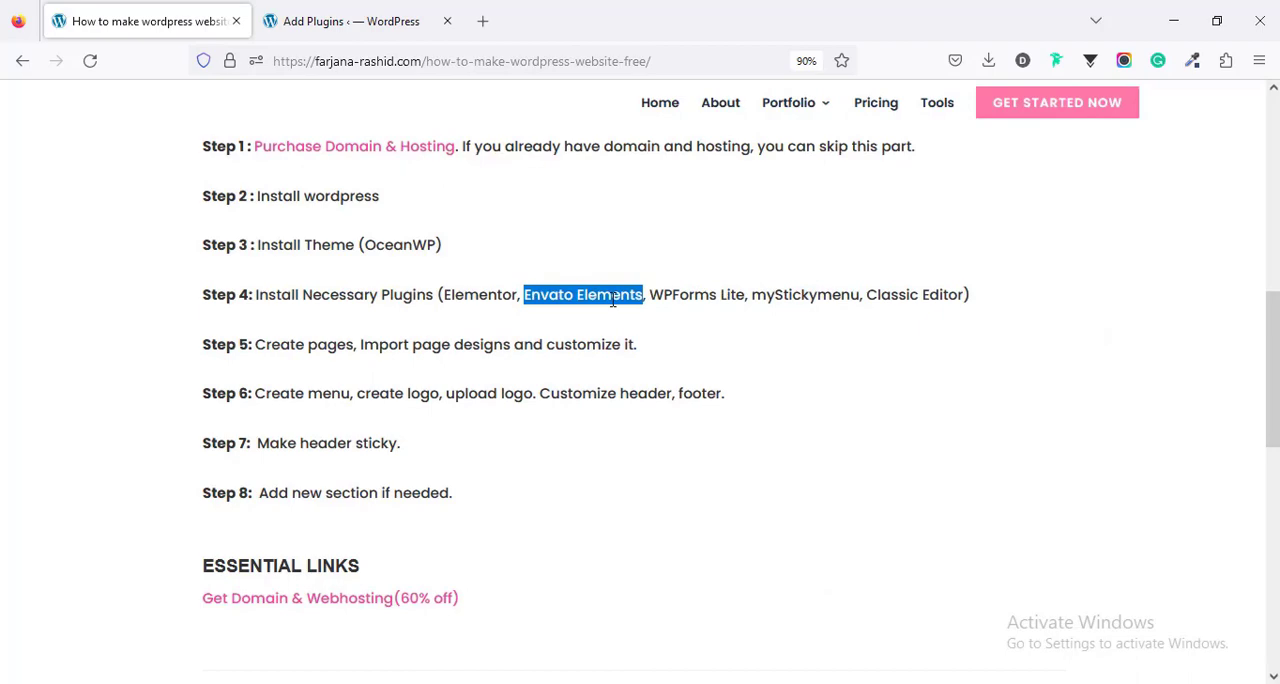
pyautogui.click(358, 22)
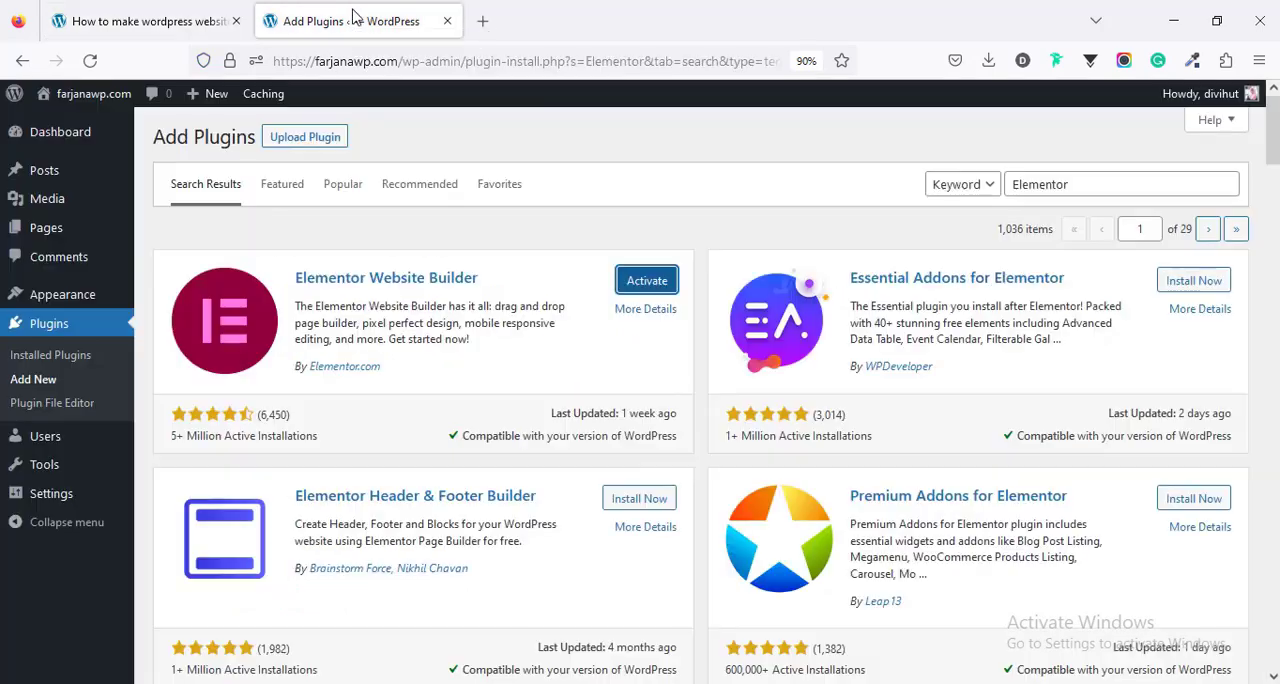
pyautogui.doubleClick(1052, 180)
pyautogui.hotkey('ctrl', 'v')
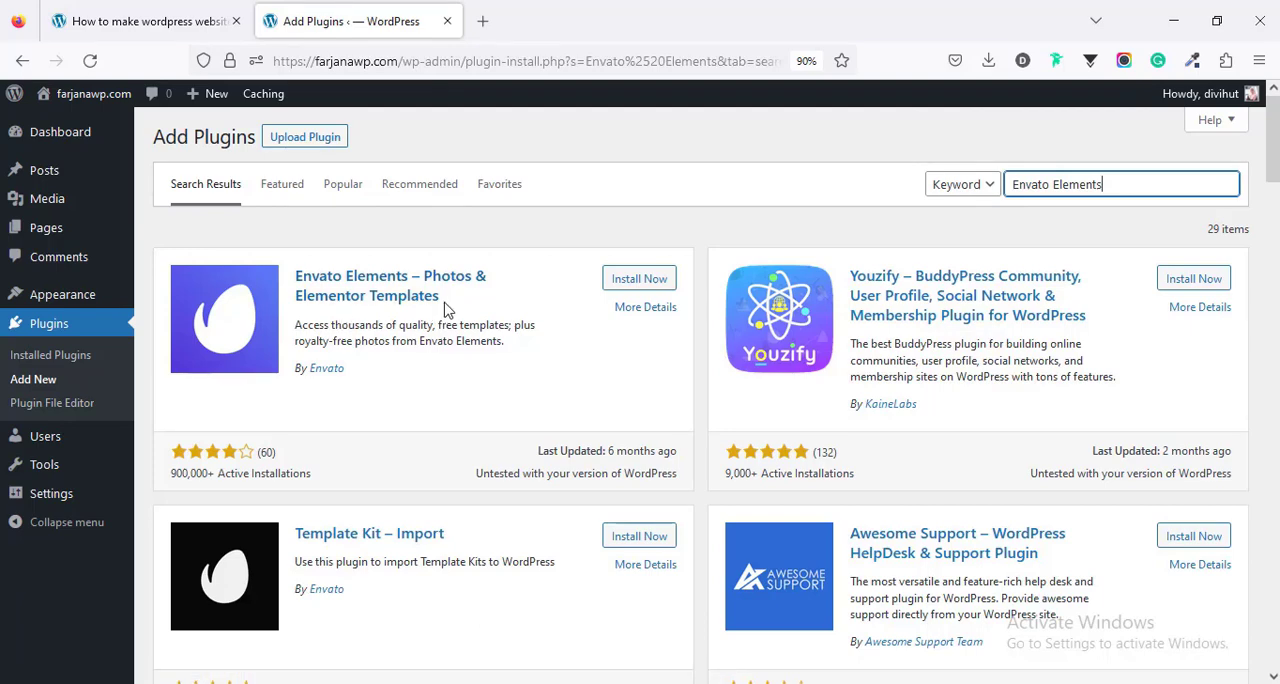
pyautogui.click(630, 279)
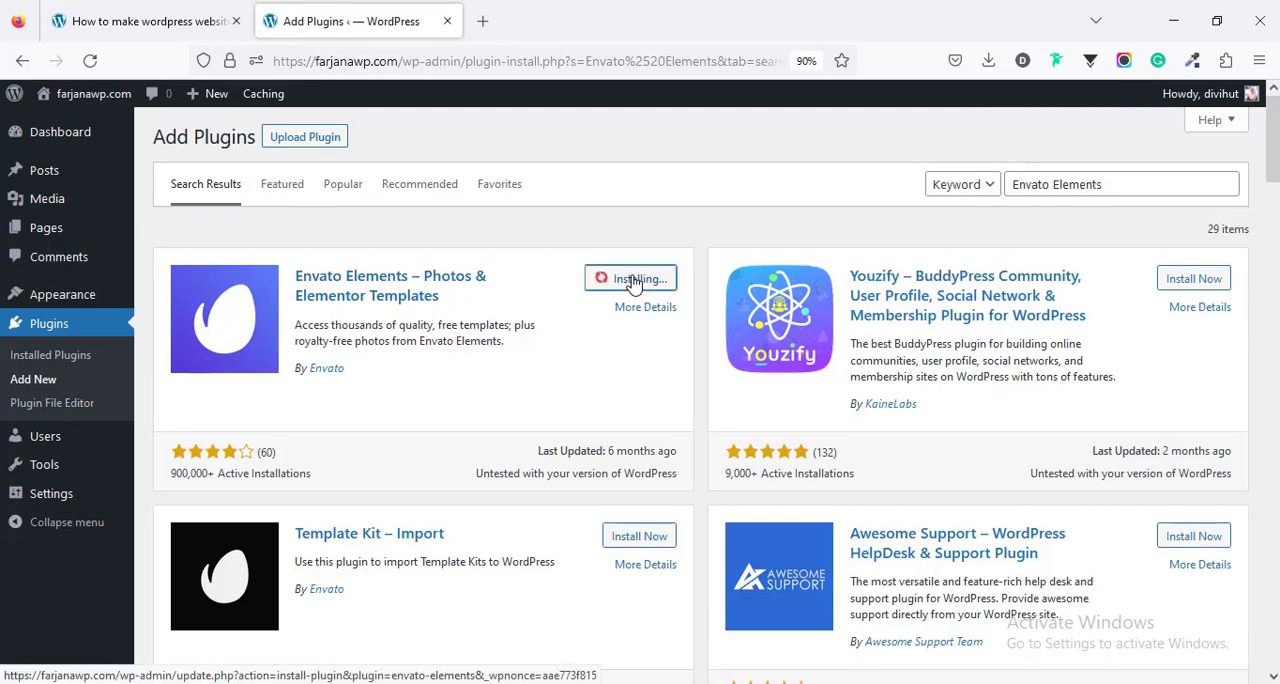
# - Copy "WPForms Lite" from the tutorial's plugin list, search for it in WordPress, and install Contact Form by WPForms
pyautogui.click(175, 17)
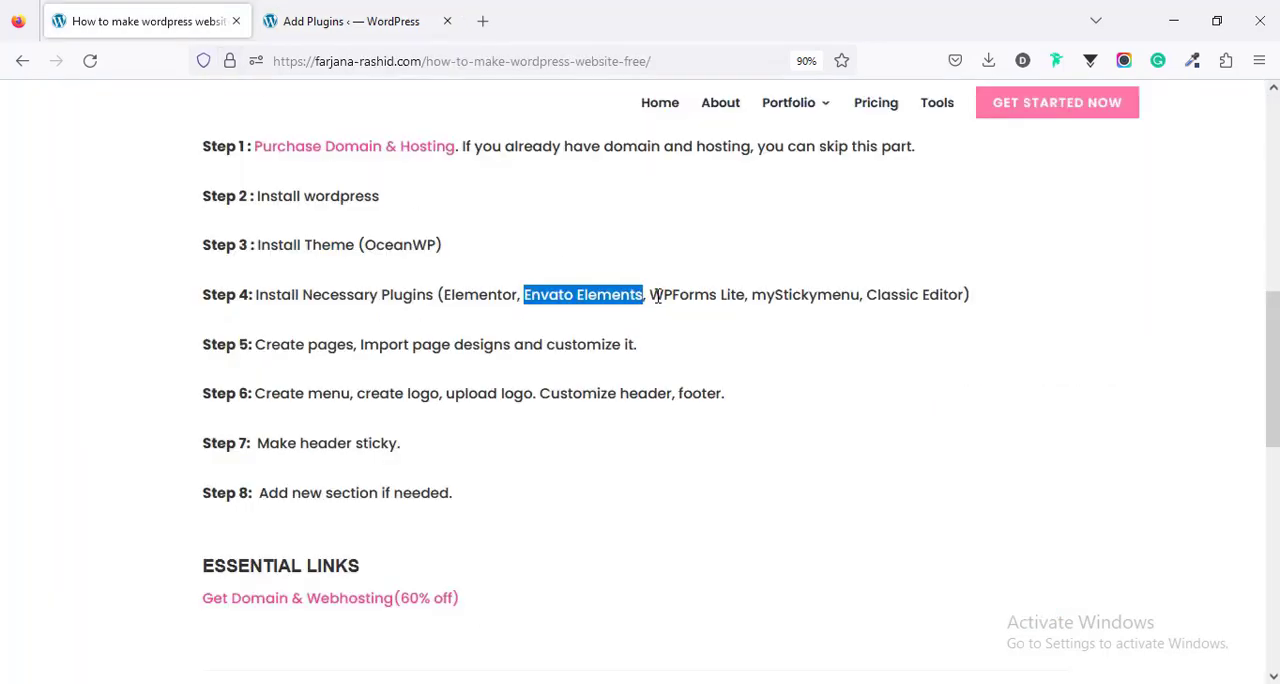
pyautogui.moveTo(651, 294); pyautogui.dragTo(748, 296)
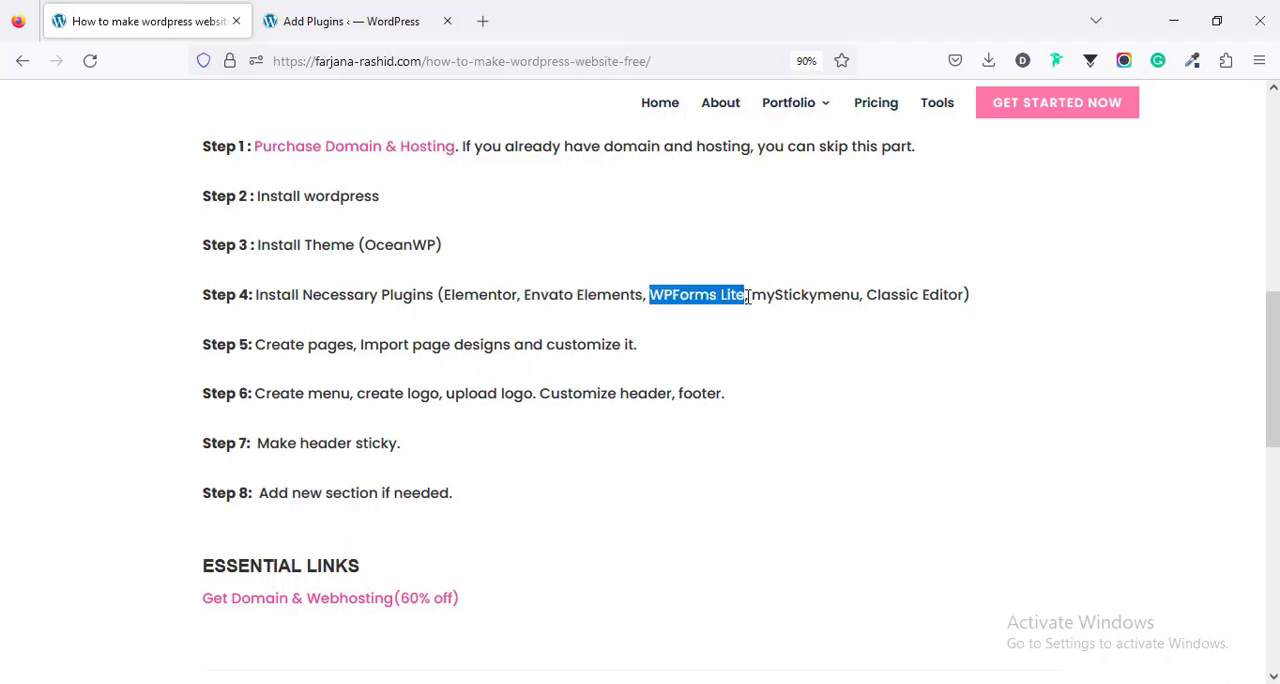
pyautogui.rightClick(694, 293)
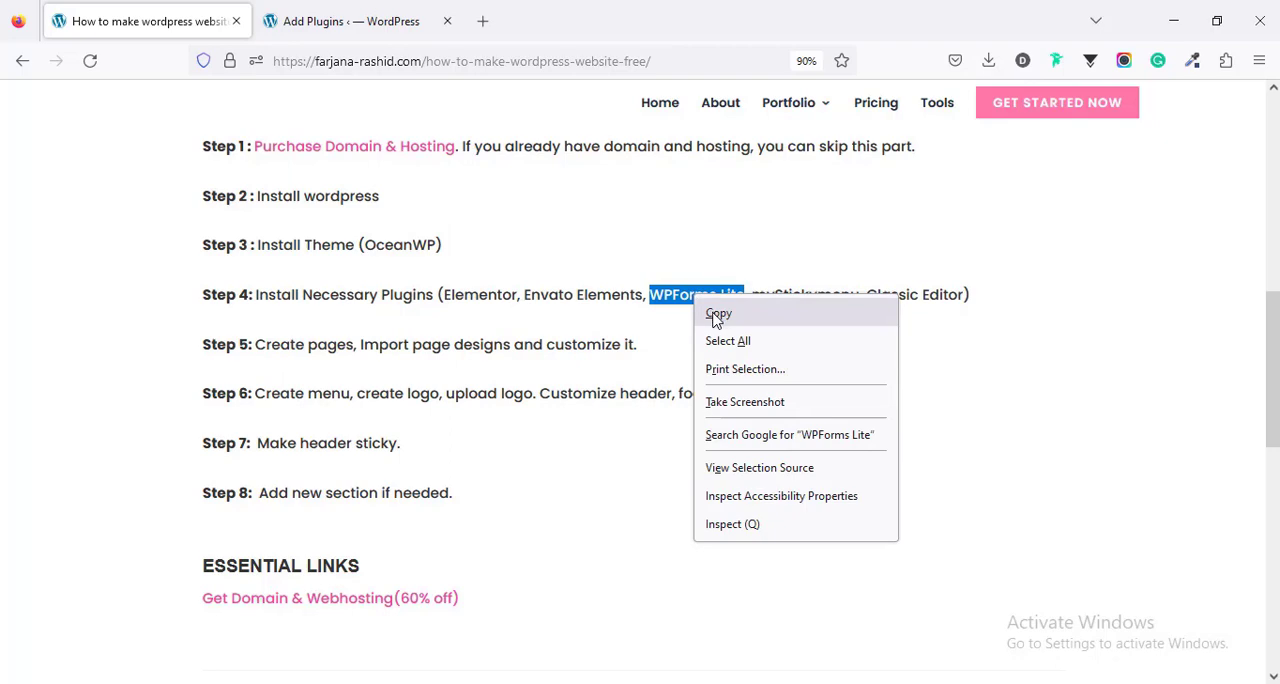
pyautogui.click(716, 314)
pyautogui.click(322, 10)
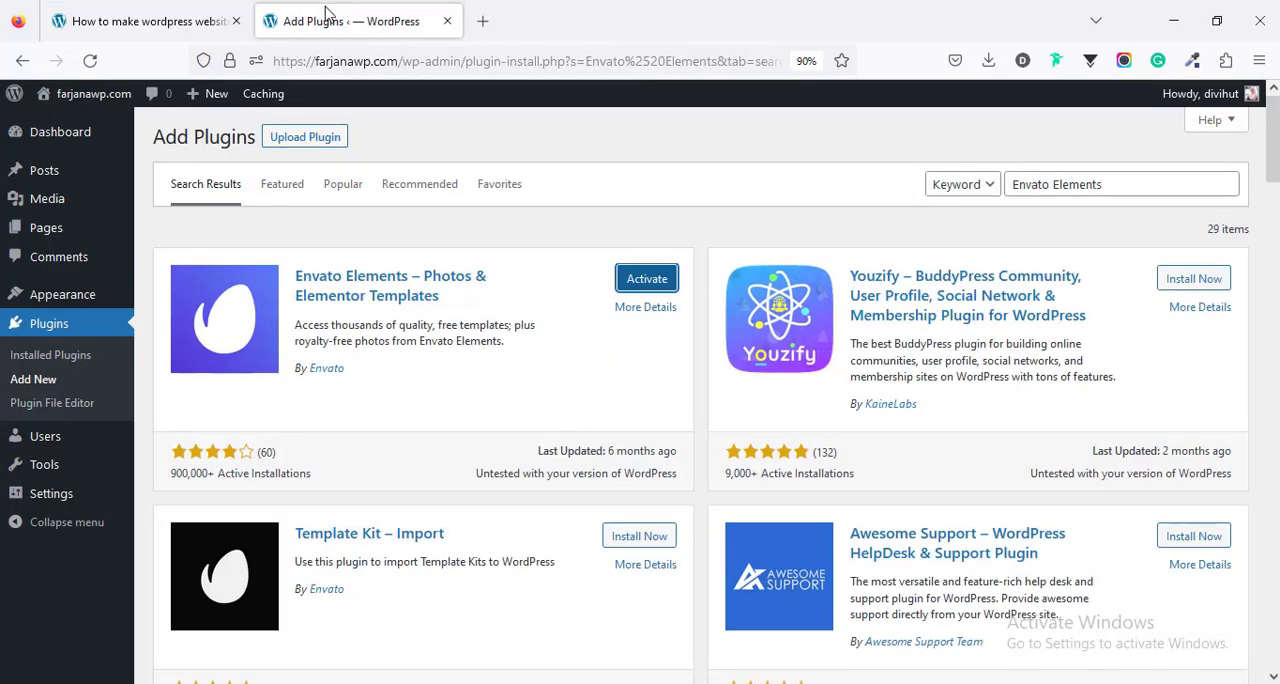
pyautogui.click(1071, 189)
pyautogui.hotkey('ctrl', 'a')
pyautogui.hotkey('ctrl', 'v')
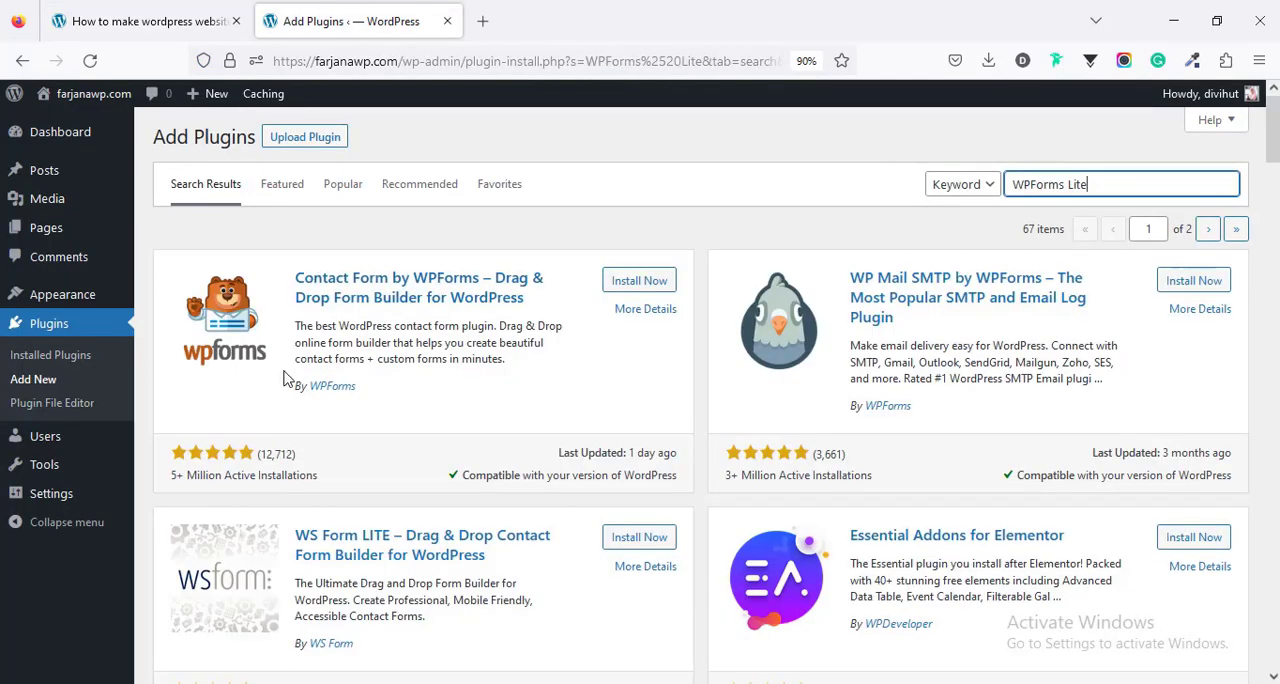
pyautogui.click(637, 288)
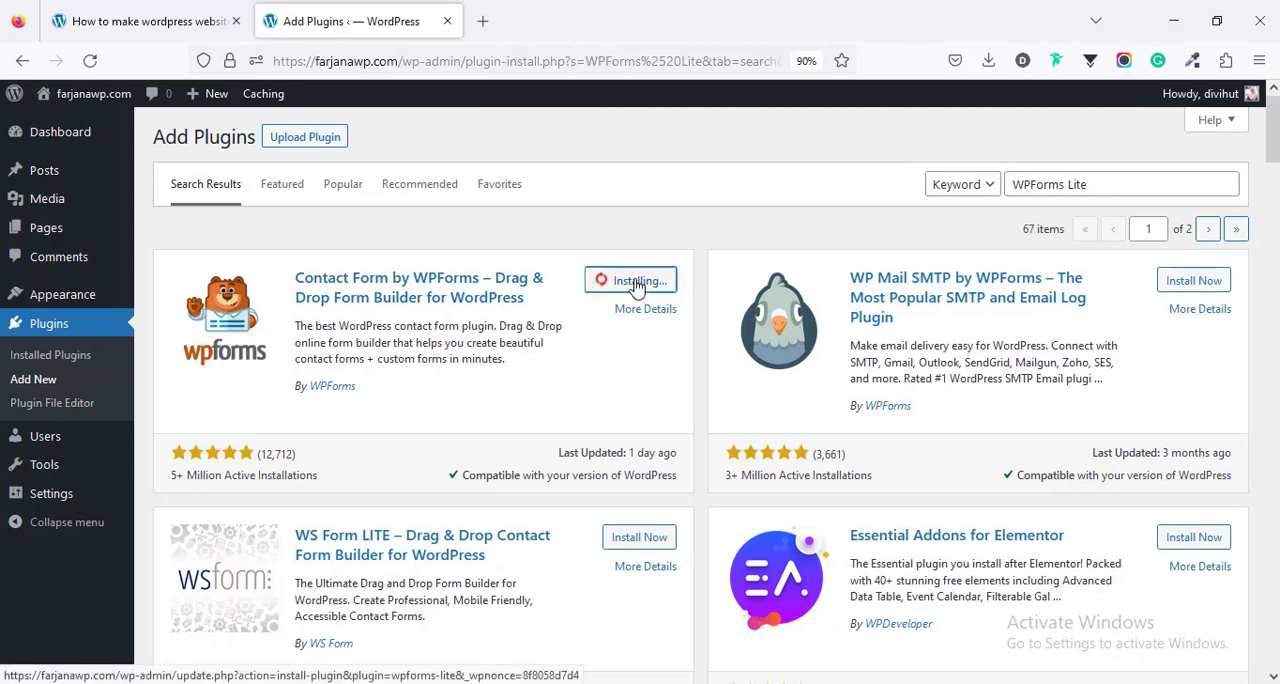
# - Copy "myStickymenu" from the tutorial's plugin list, search for it in WordPress, and install the myStickymenu plugin by Premio
pyautogui.hotkey('ctrl', 'Tab')
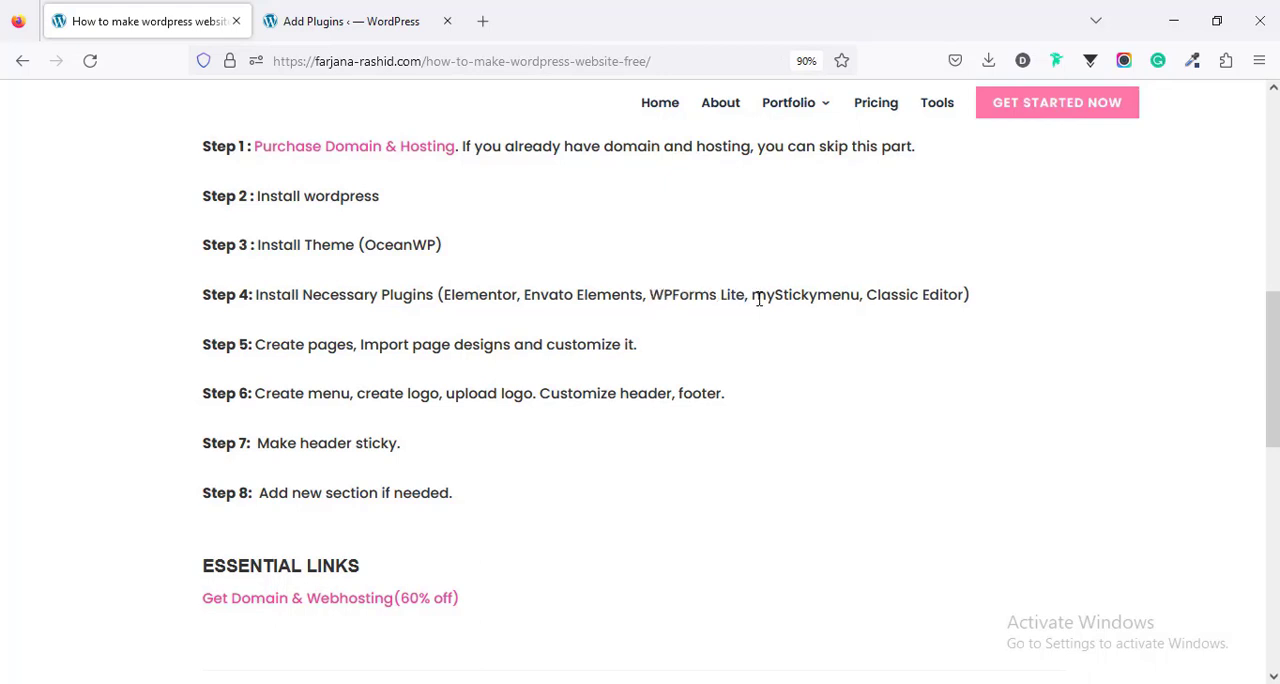
pyautogui.doubleClick(759, 297)
pyautogui.rightClick(762, 300)
pyautogui.click(789, 320)
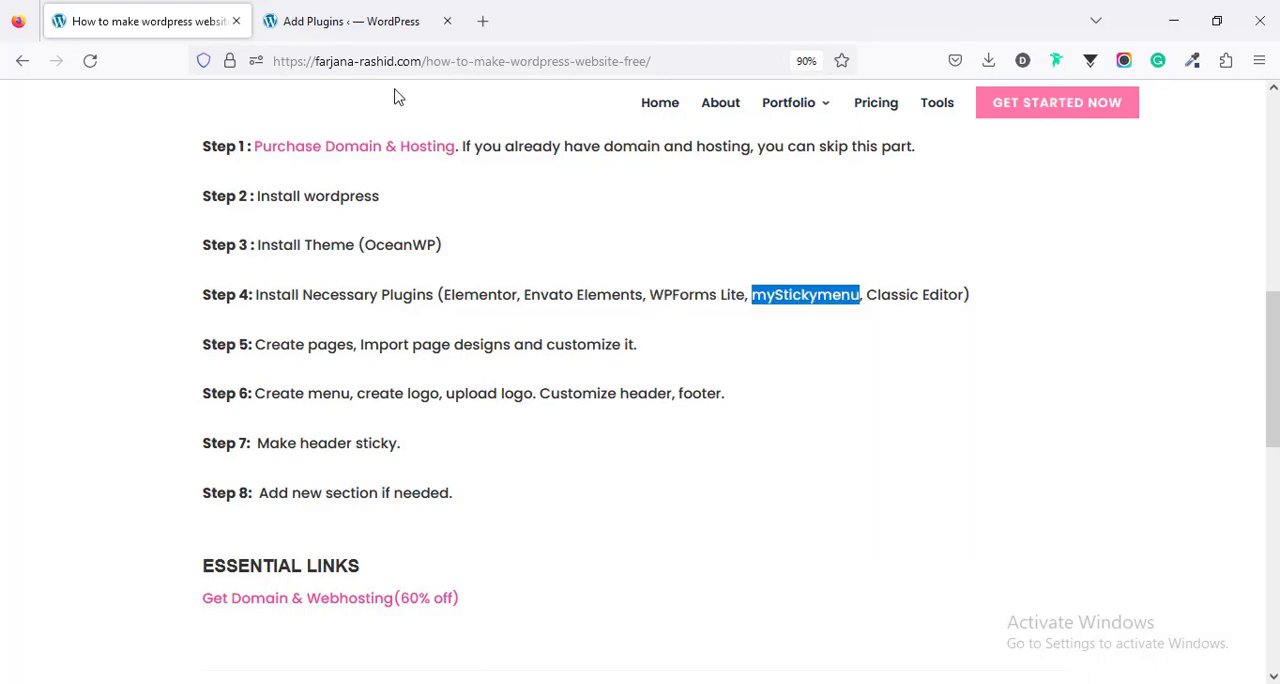
pyautogui.click(350, 21)
pyautogui.tripleClick(1018, 190)
pyautogui.hotkey('ctrl', 'v')
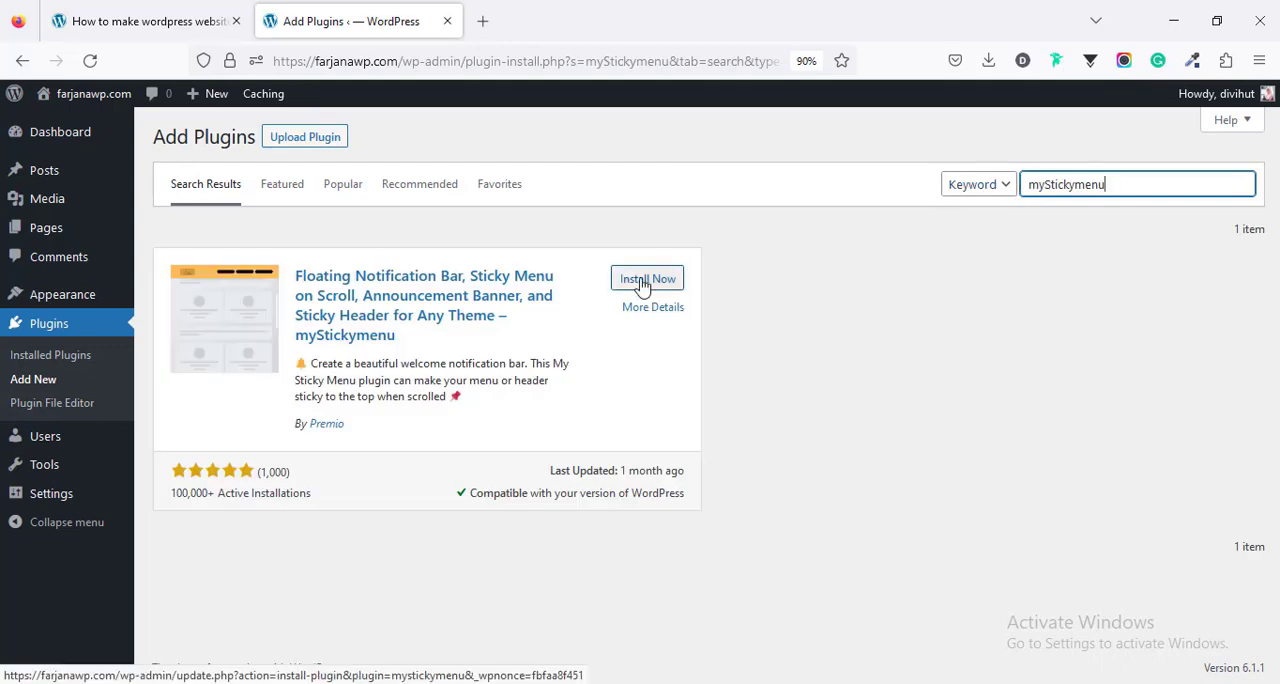
pyautogui.click(638, 280)
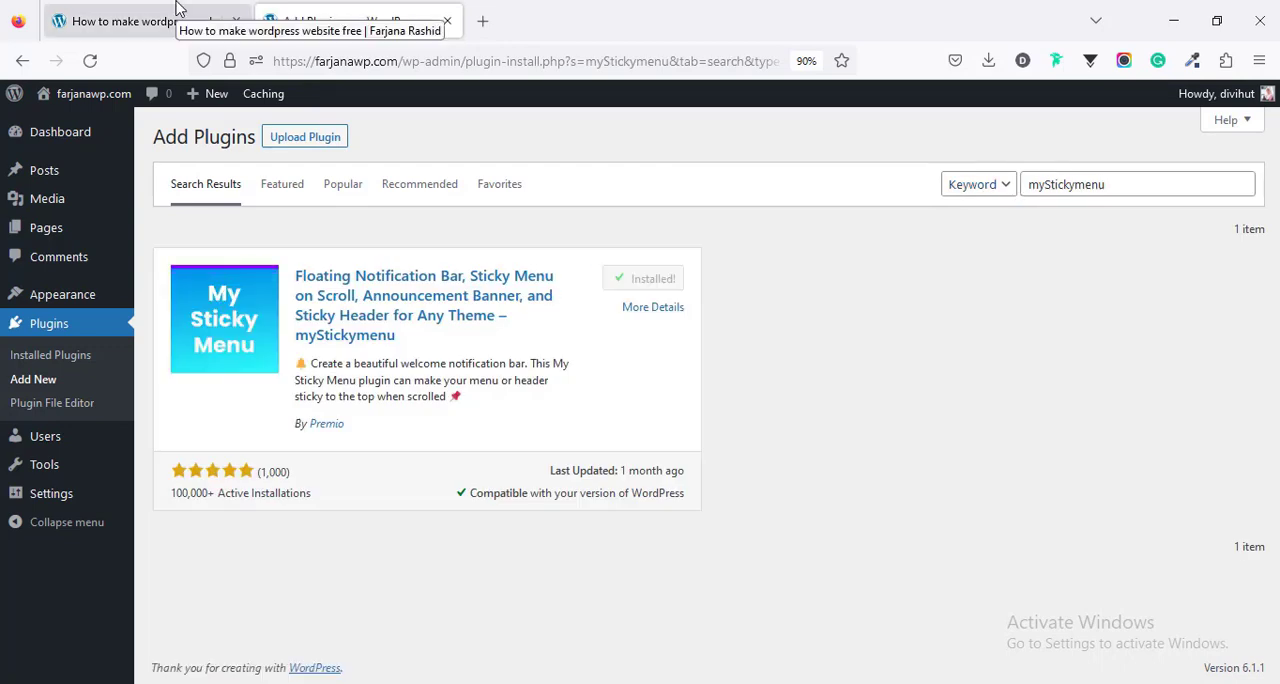
# - Copy "Classic Editor" from the tutorial's plugin list, search for it in WordPress, and install the Classic Editor plugin by WordPress Contributors
pyautogui.click(177, 10)
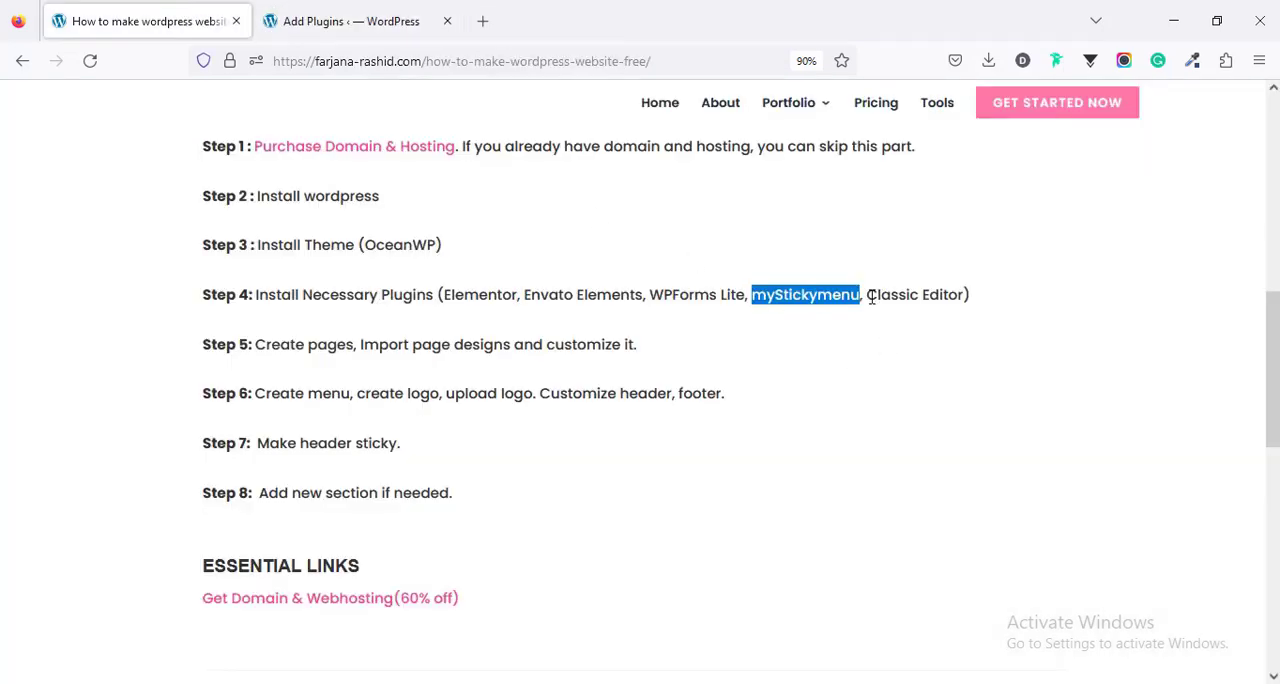
pyautogui.moveTo(866, 294); pyautogui.dragTo(962, 298)
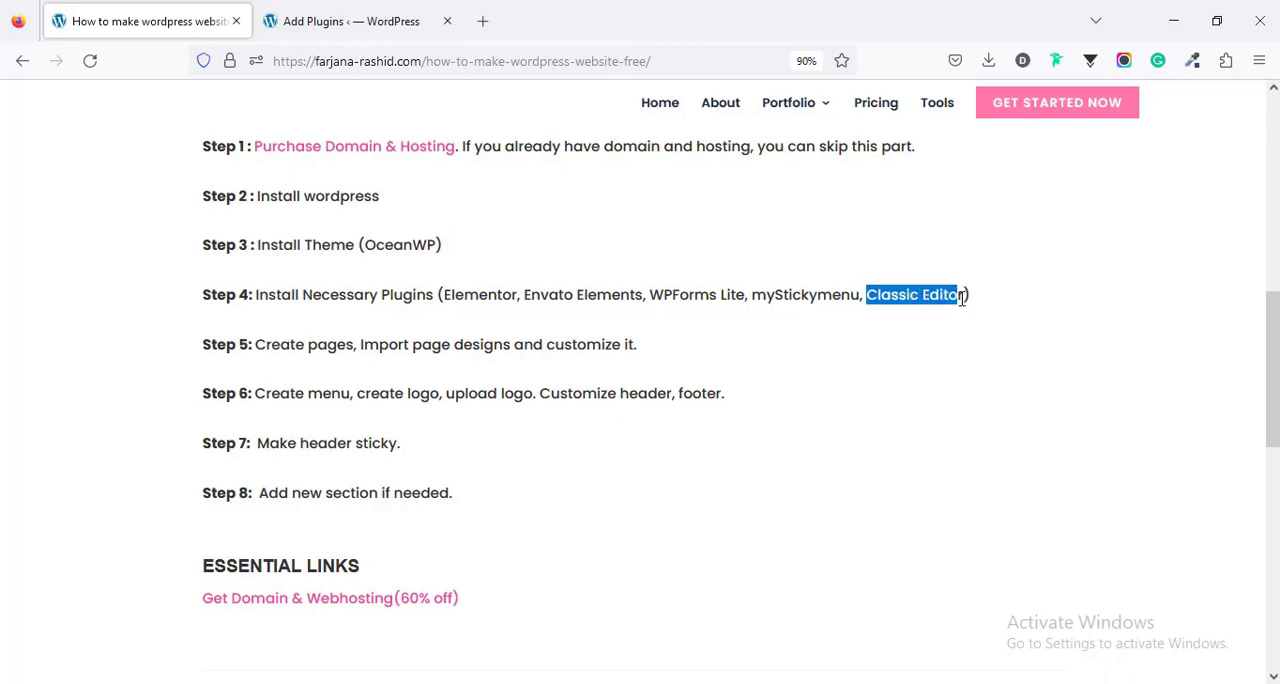
pyautogui.rightClick(936, 295)
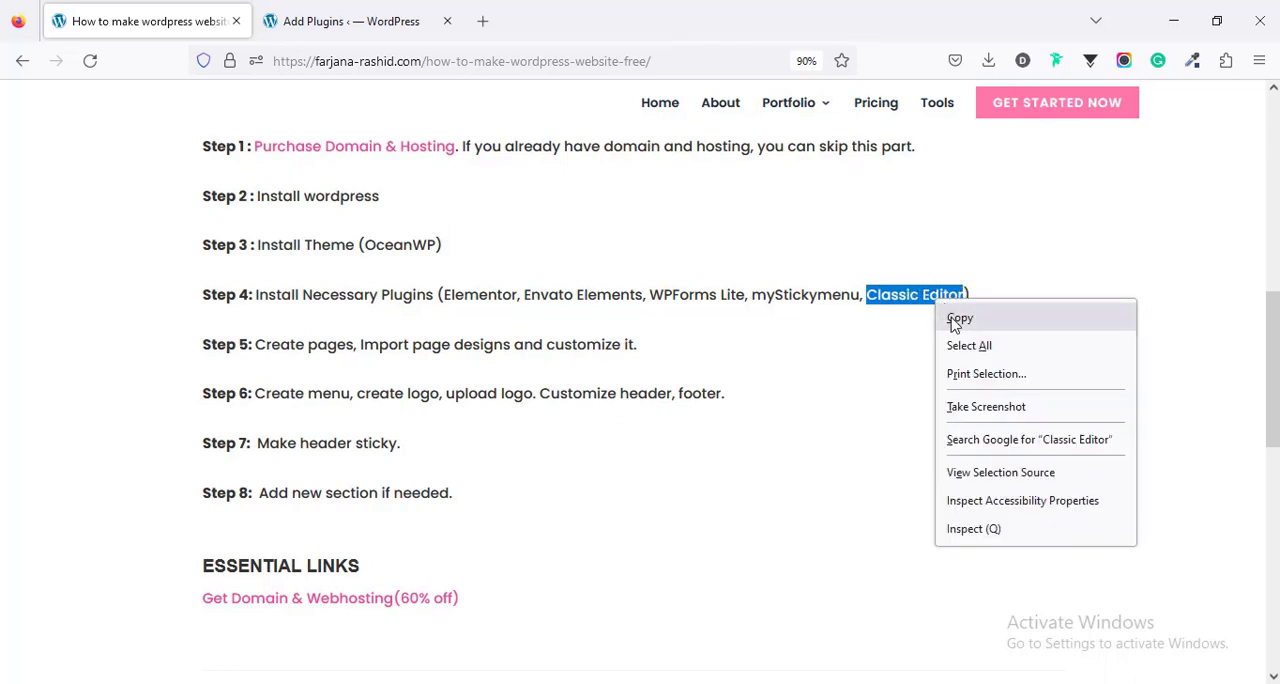
pyautogui.click(959, 318)
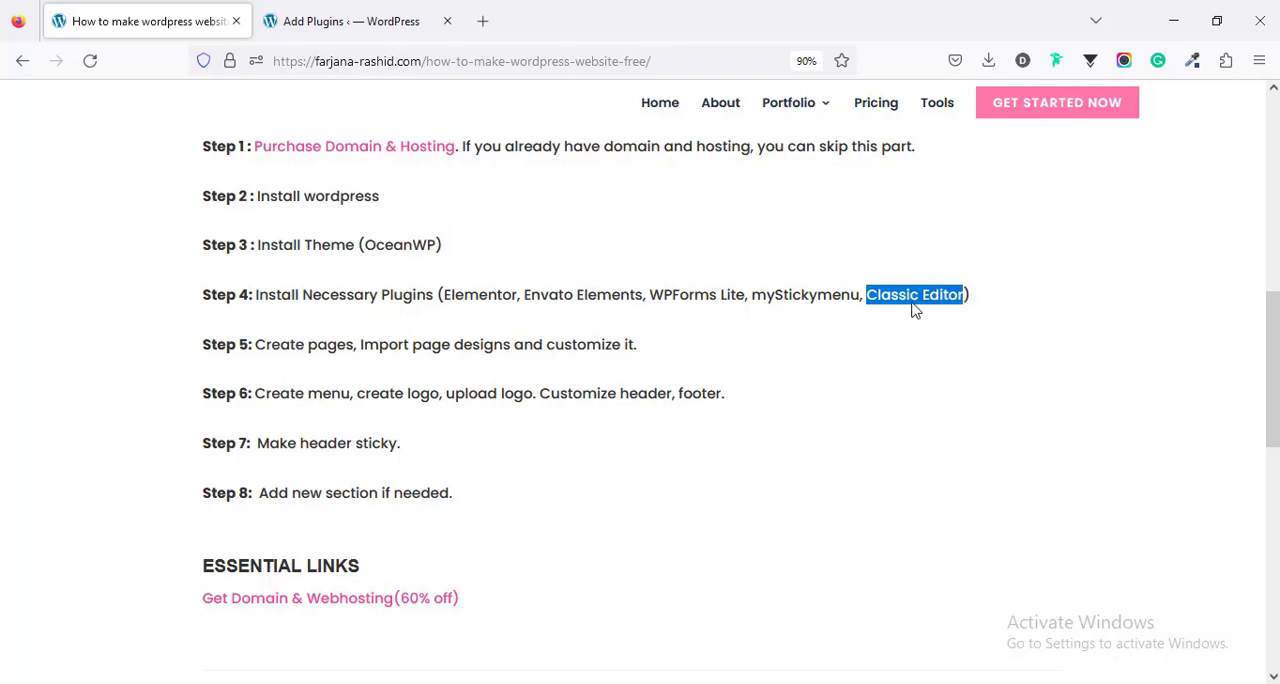
pyautogui.click(349, 14)
pyautogui.doubleClick(1057, 194)
pyautogui.hotkey('ctrl', 'v')
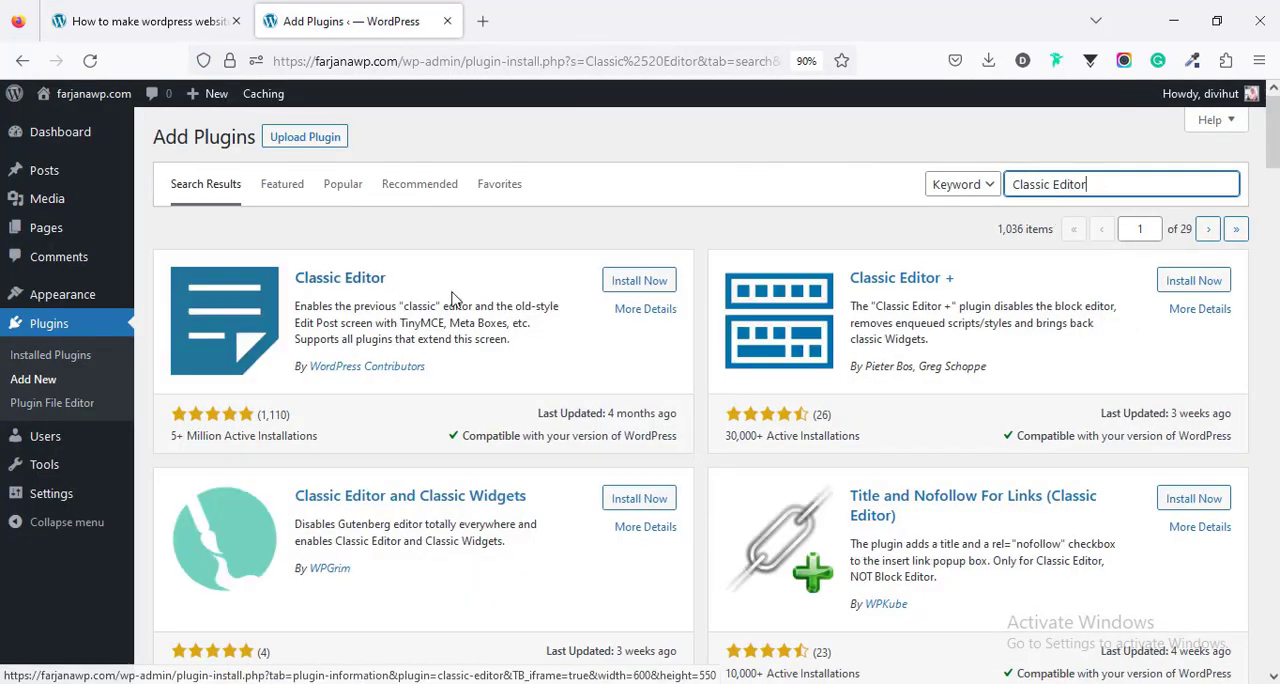
pyautogui.click(635, 281)
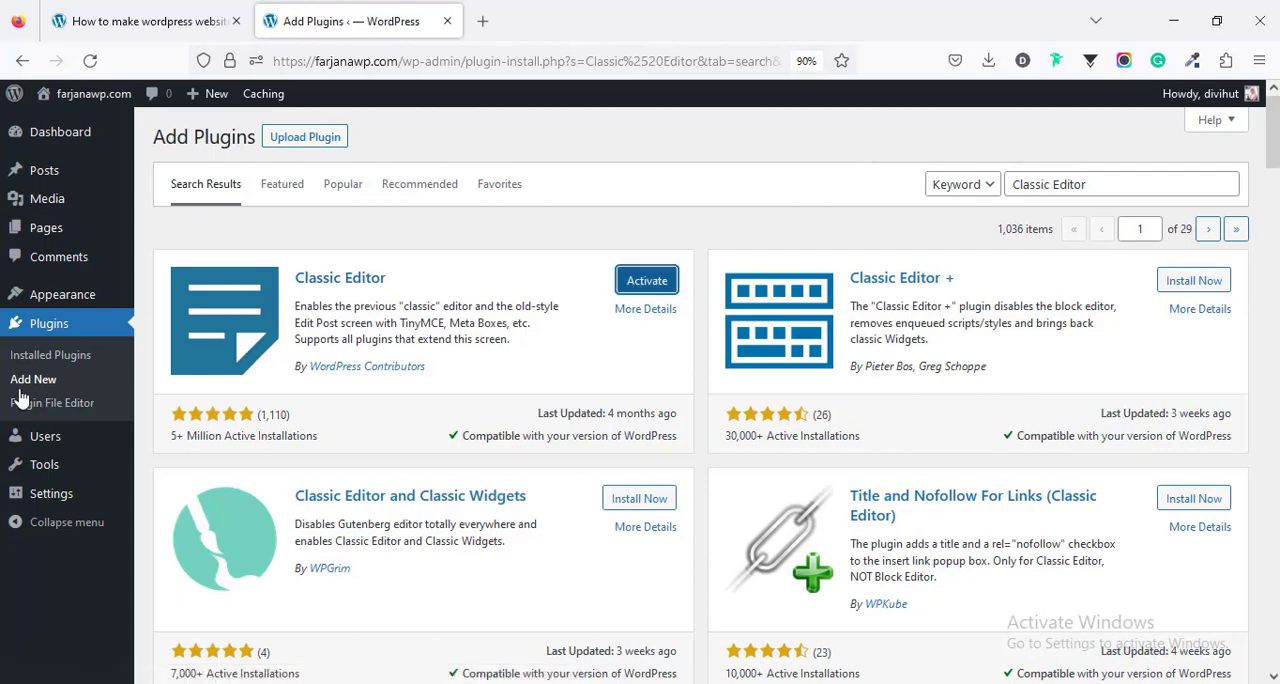
# - Bulk-activate all the installed plugins, and close the Elementor onboarding wizard
pyautogui.click(55, 358)
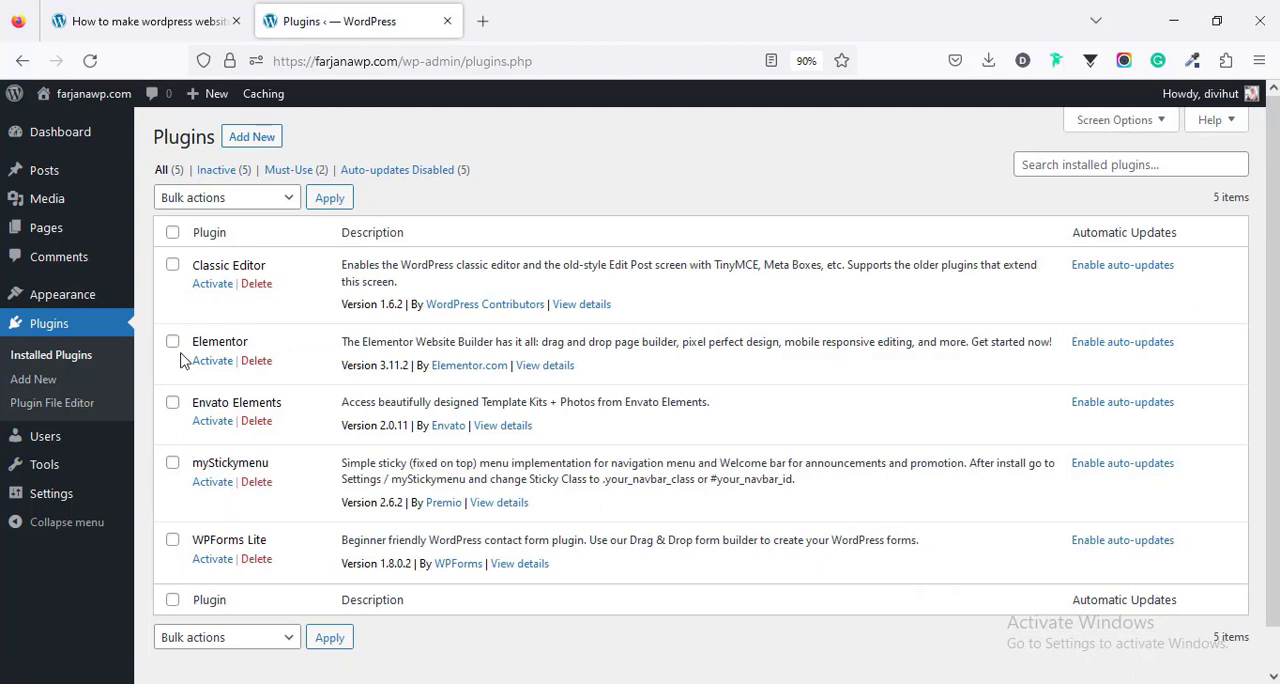
pyautogui.click(173, 234)
pyautogui.click(208, 200)
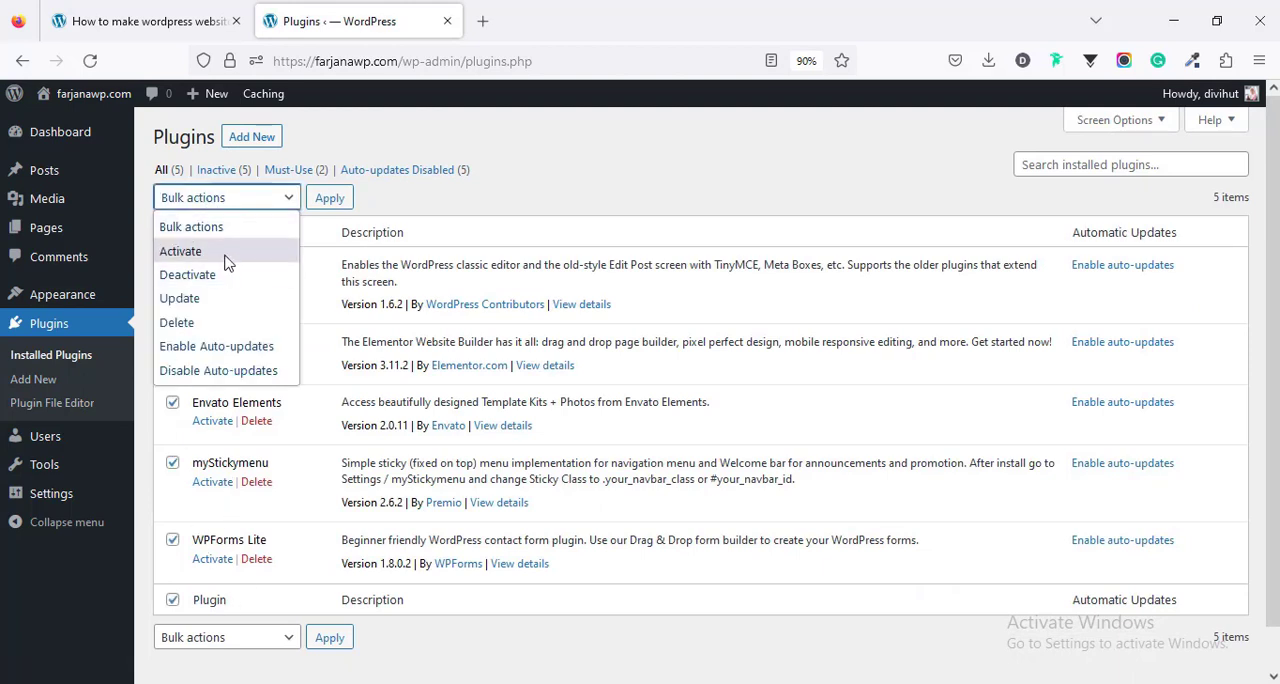
pyautogui.click(226, 257)
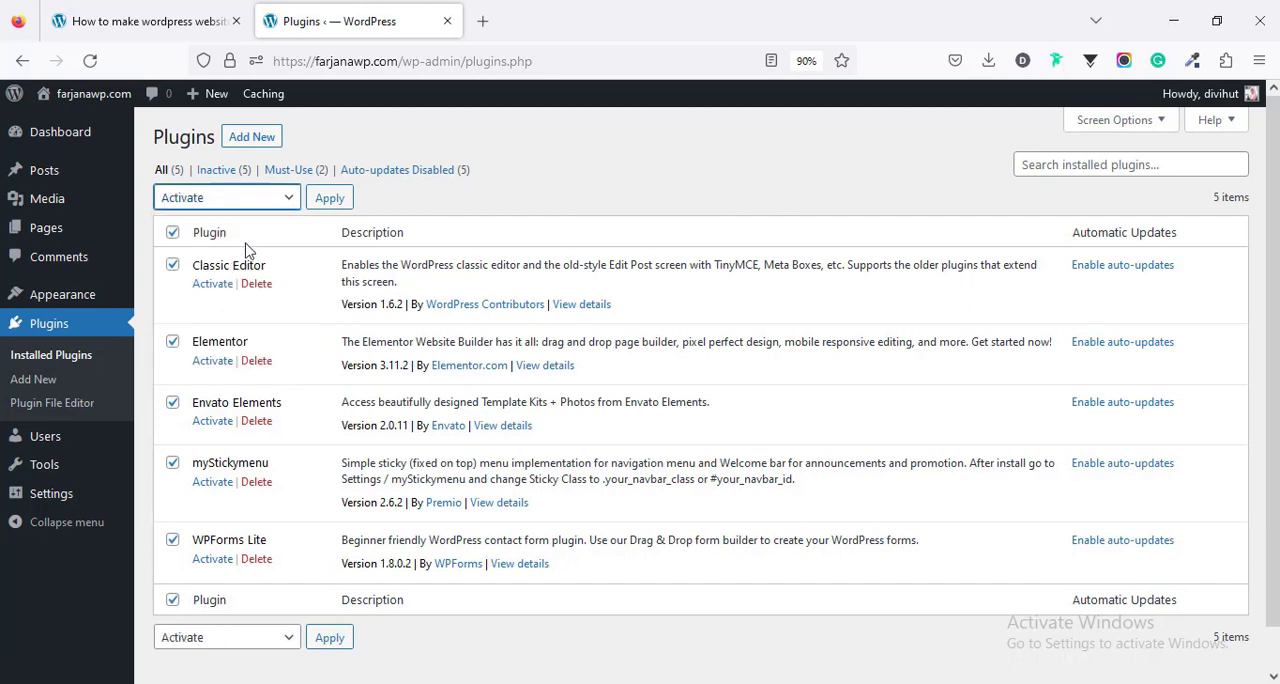
pyautogui.click(331, 198)
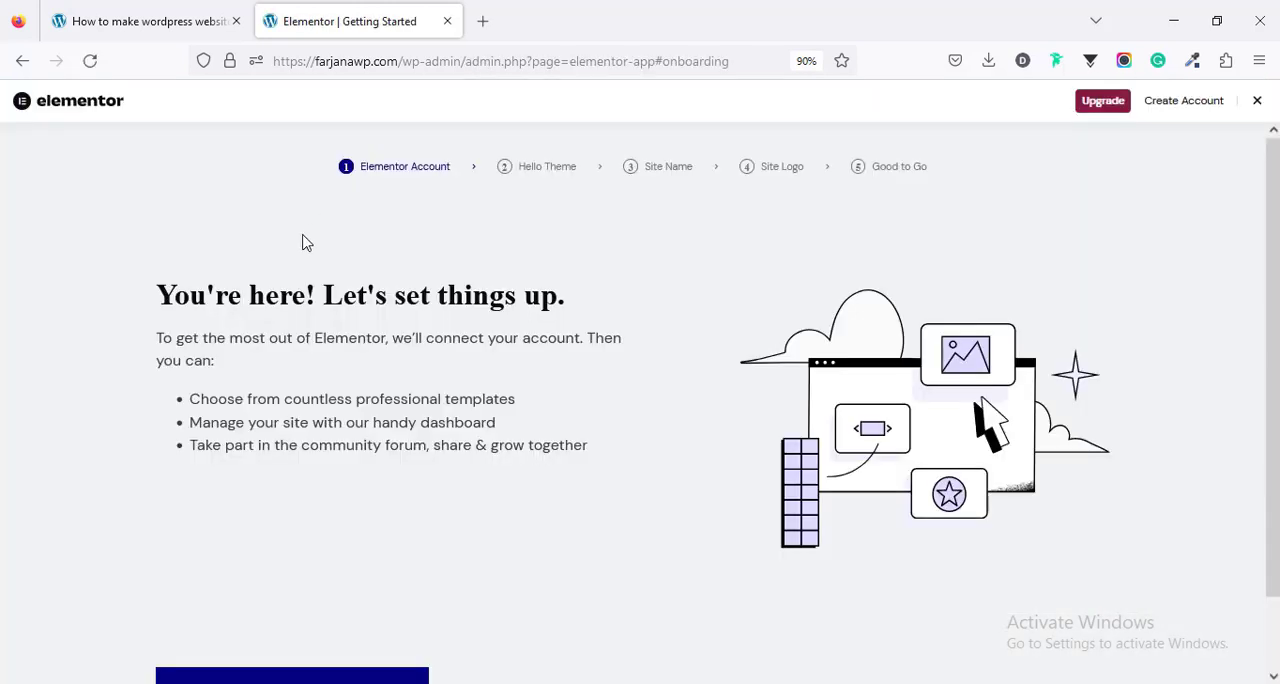
pyautogui.click(1259, 103)
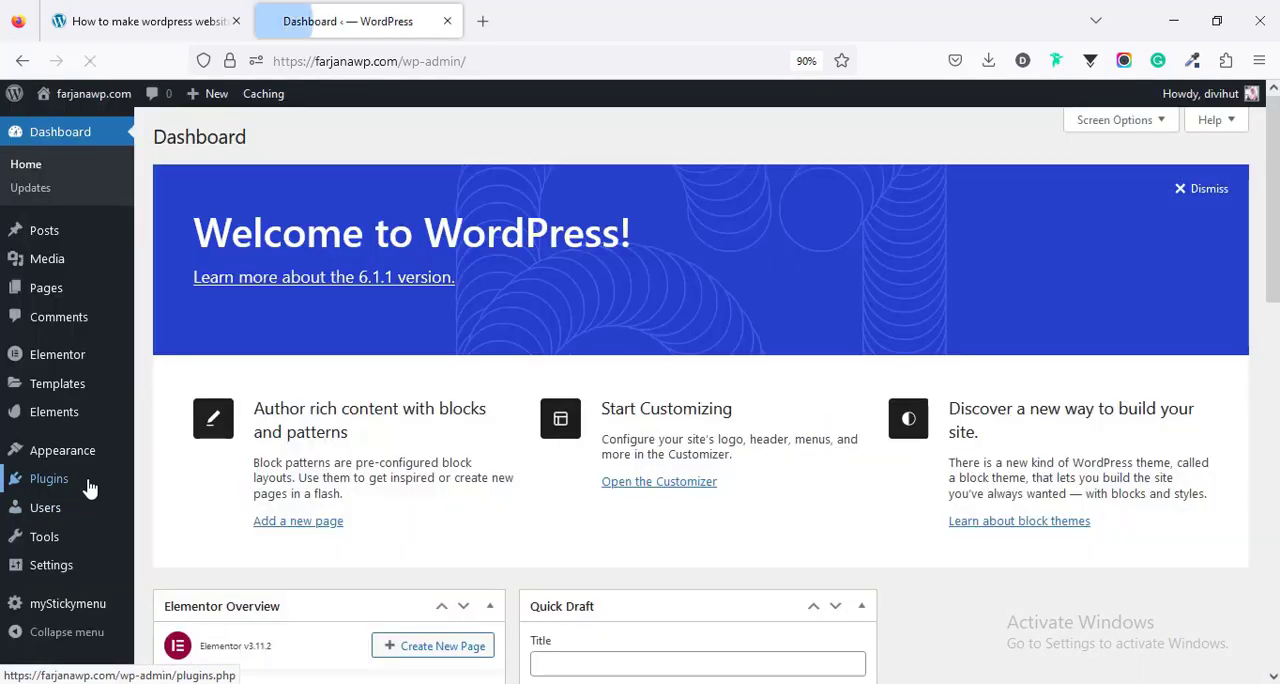
# - Activate the WPForms Lite plugin from the installed plugins list, and return to that list
pyautogui.click(88, 487)
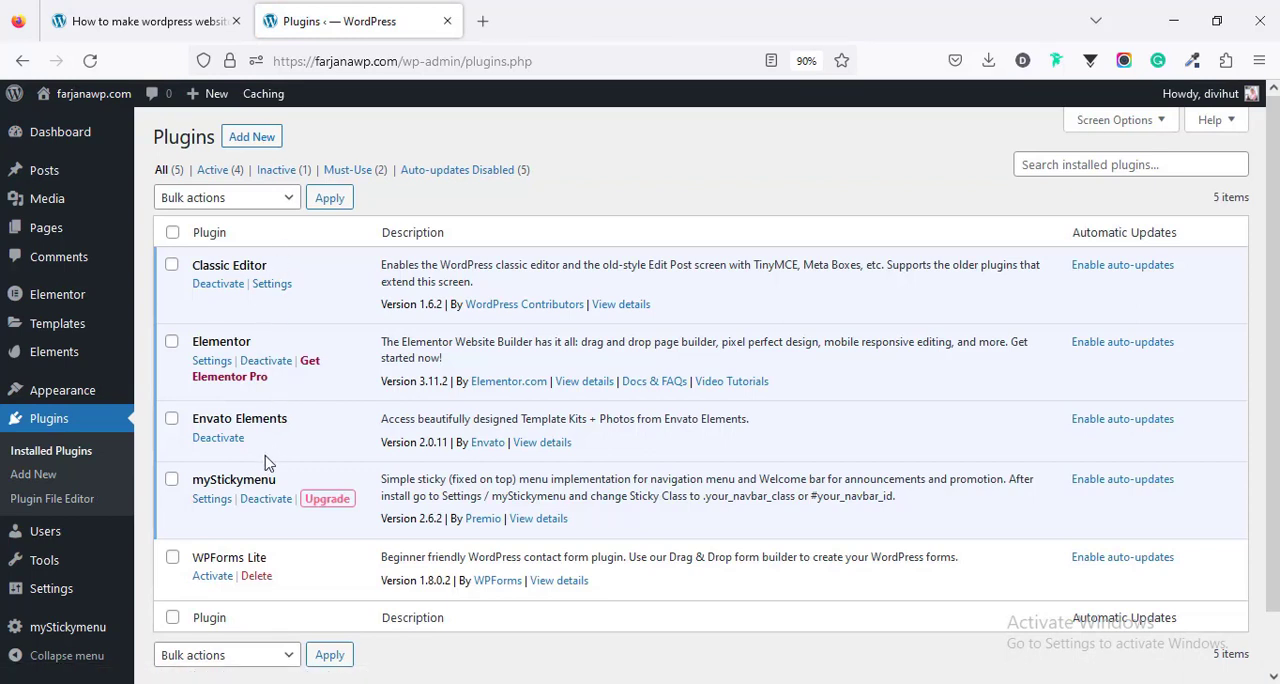
pyautogui.click(209, 580)
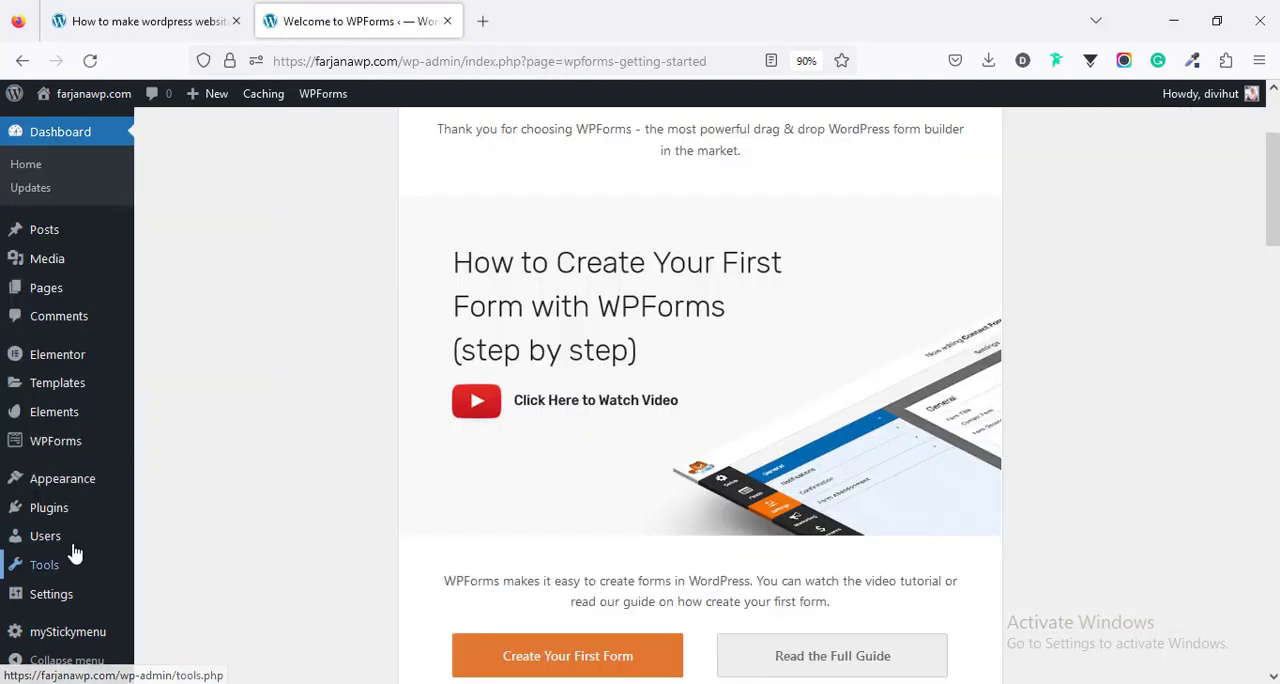
pyautogui.moveTo(72, 513)
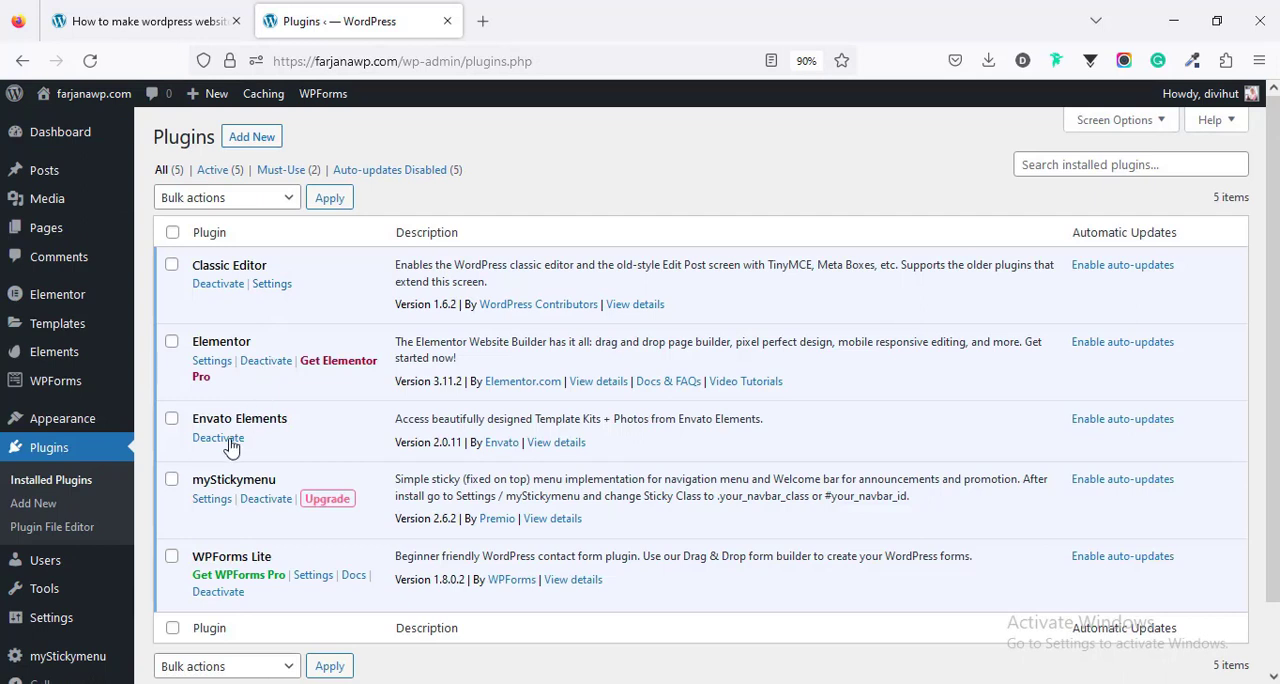
# - Check the tutorial's next step, then add a new WordPress page titled "Home" and publish it
pyautogui.click(88, 16)
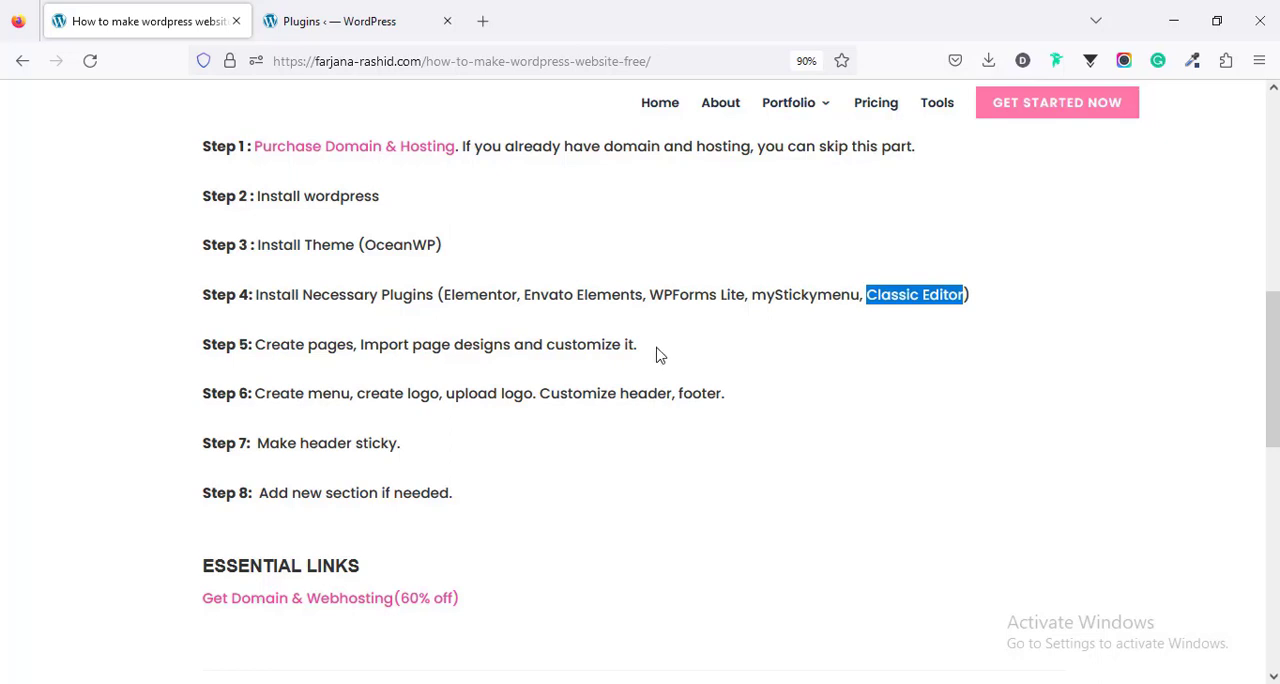
pyautogui.click(308, 14)
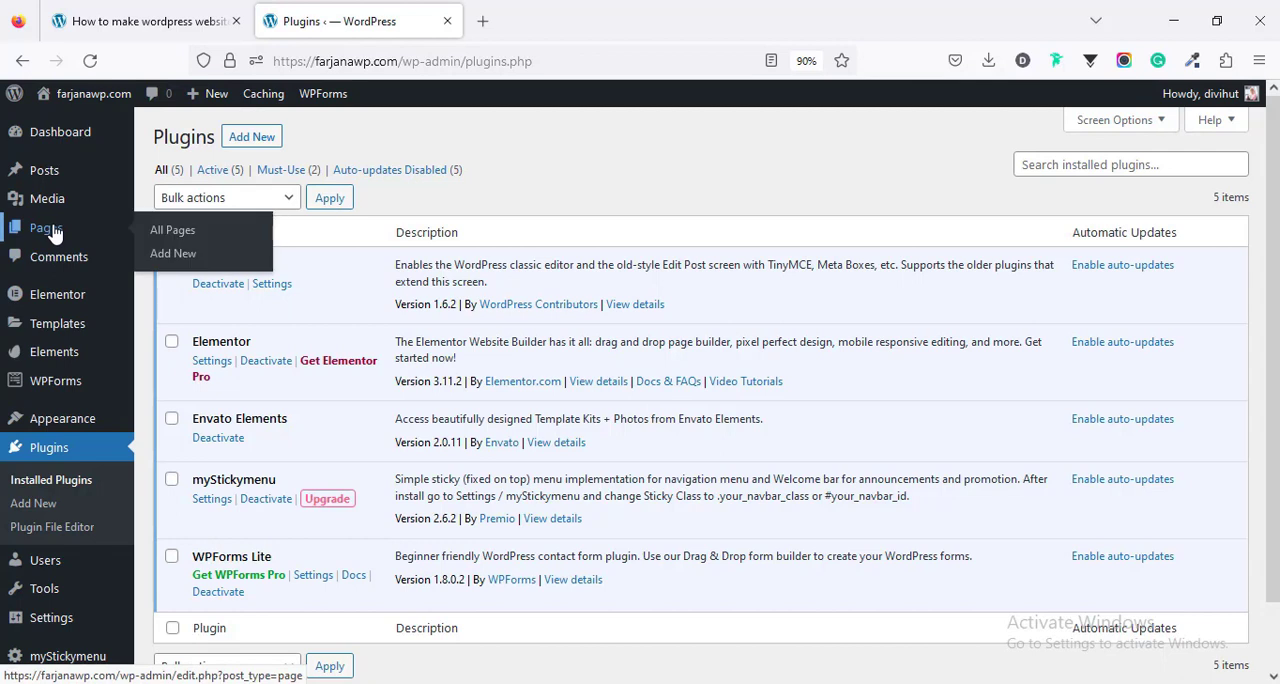
pyautogui.click(54, 230)
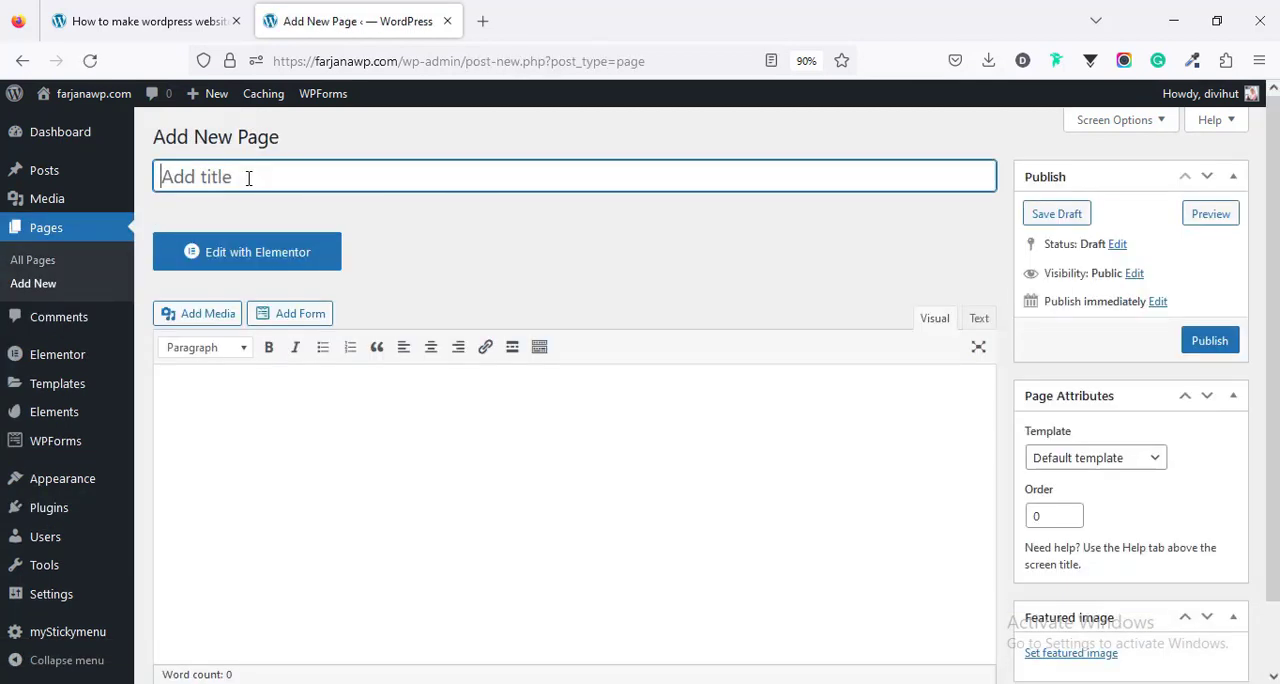
pyautogui.write('Ho')
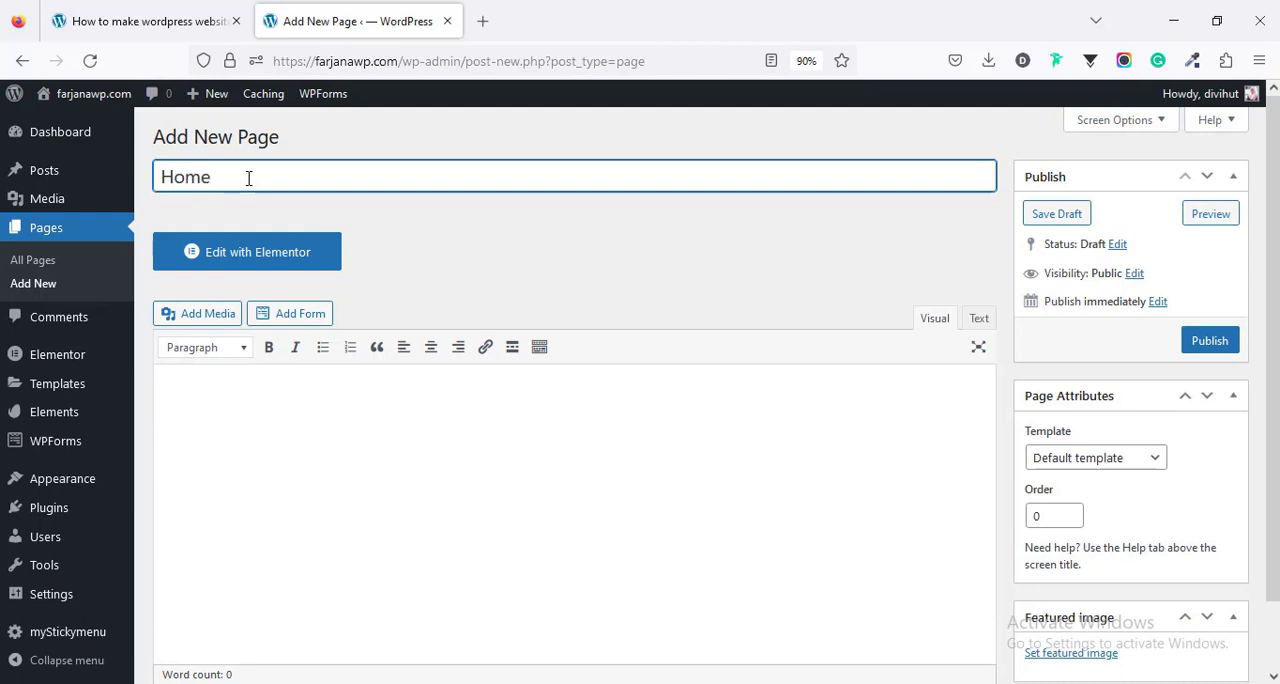
pyautogui.write('me')
pyautogui.click(1230, 341)
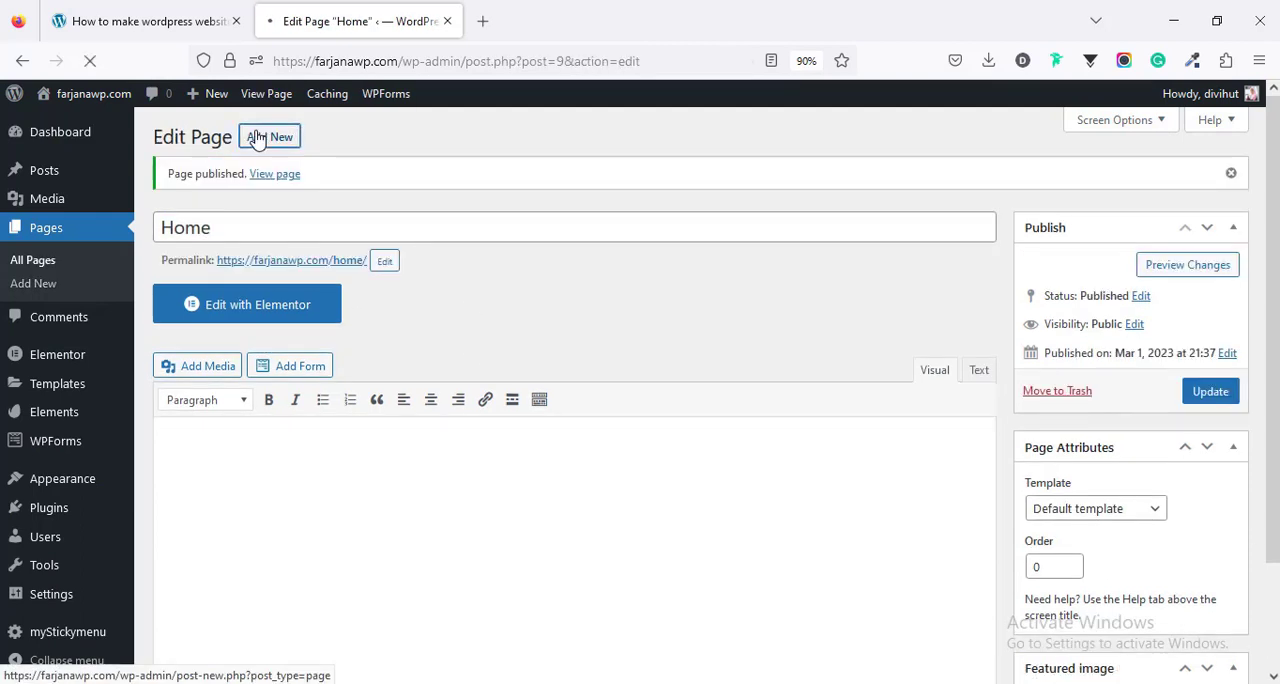
# - Add and publish two more pages, titled "About Us" and "Services"
pyautogui.write('About Us')
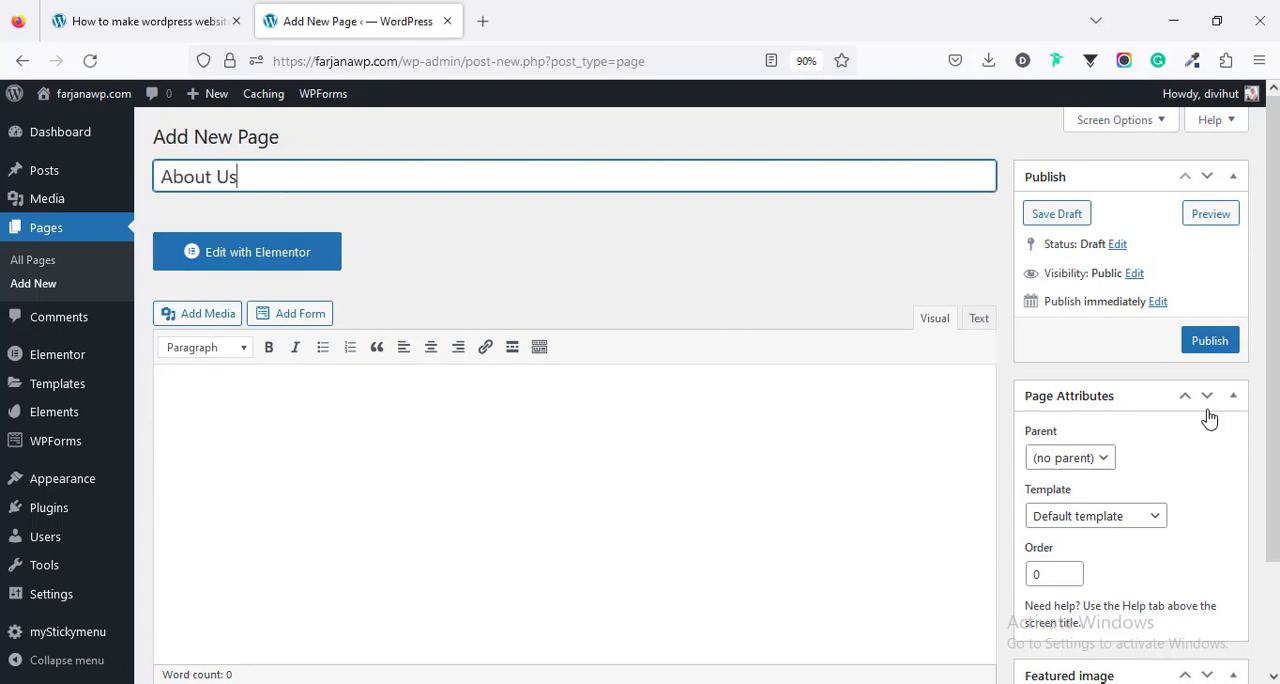
pyautogui.click(1210, 341)
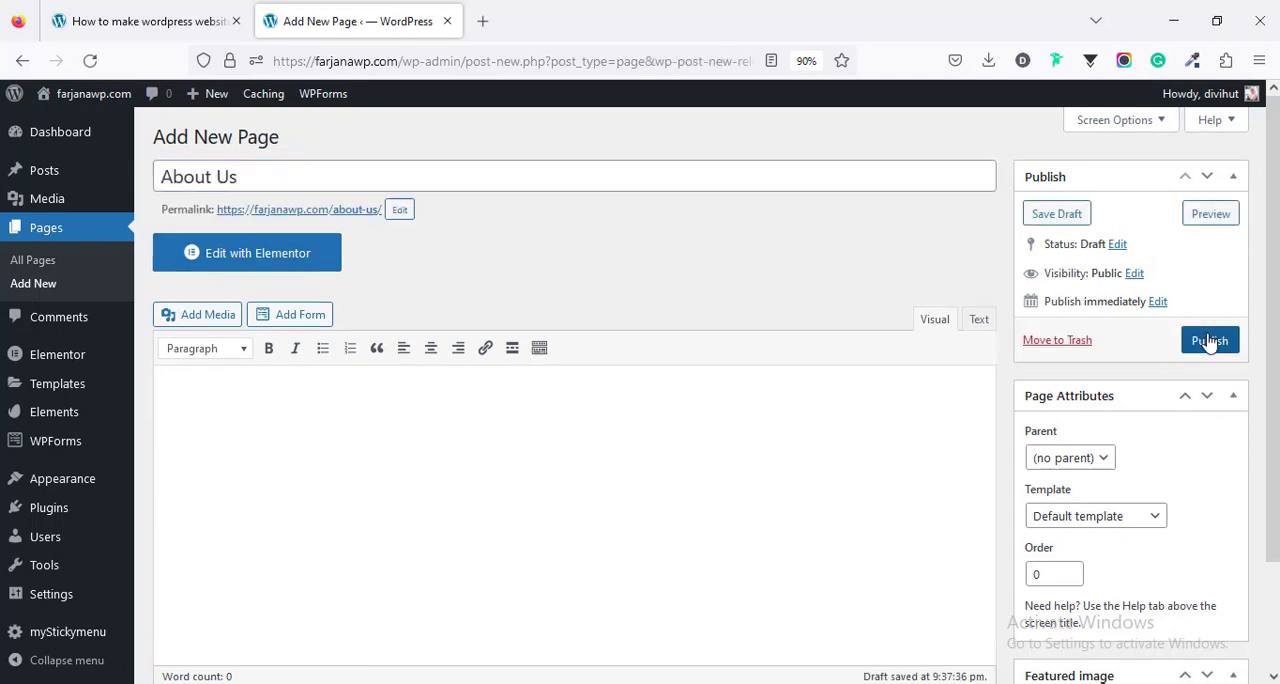
pyautogui.click(287, 141)
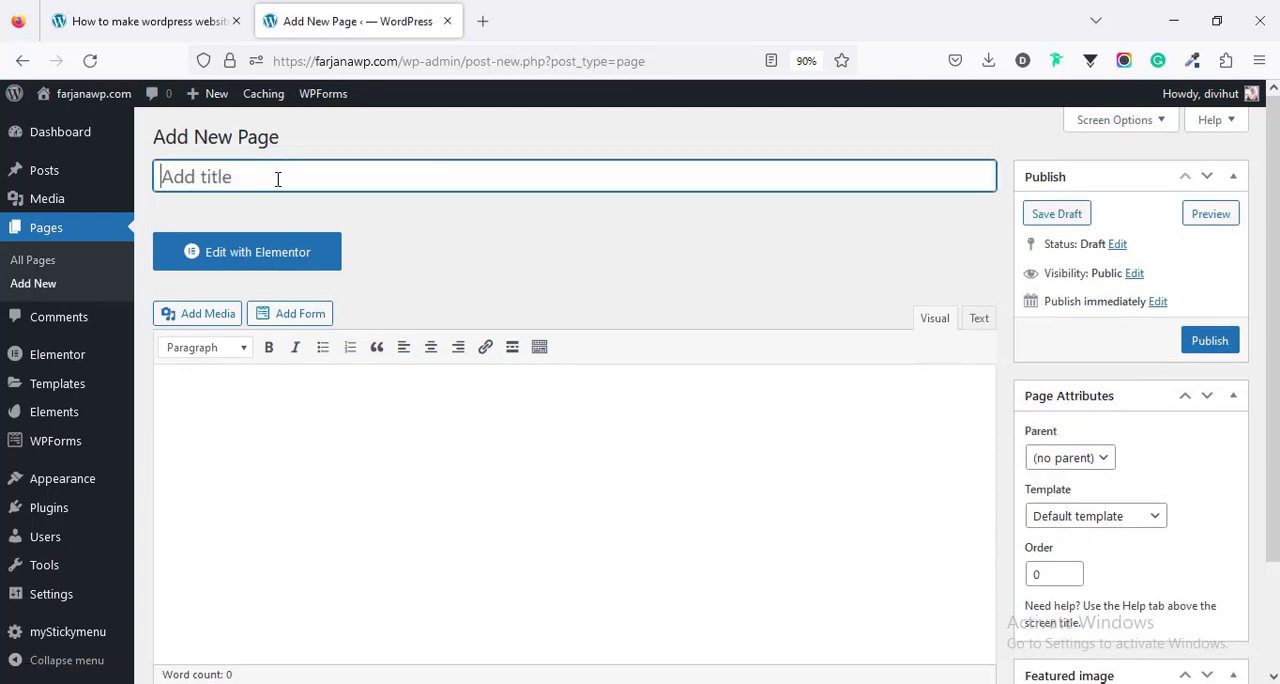
pyautogui.write('Services')
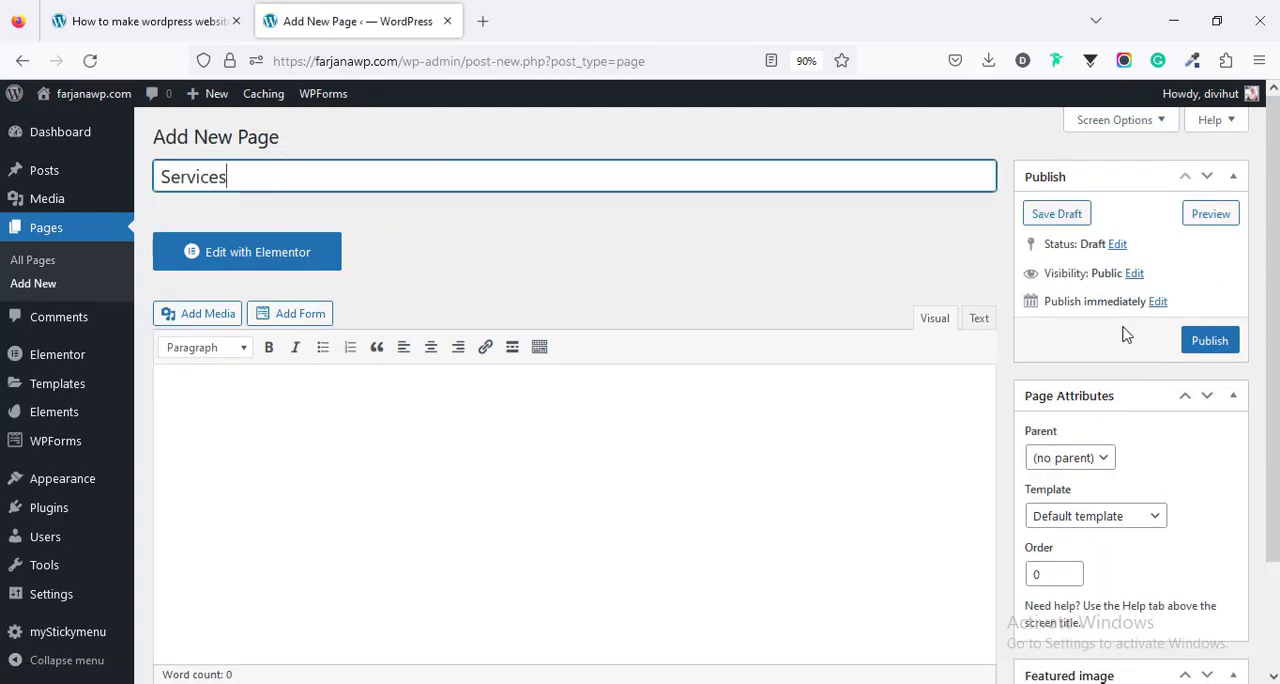
pyautogui.click(1218, 341)
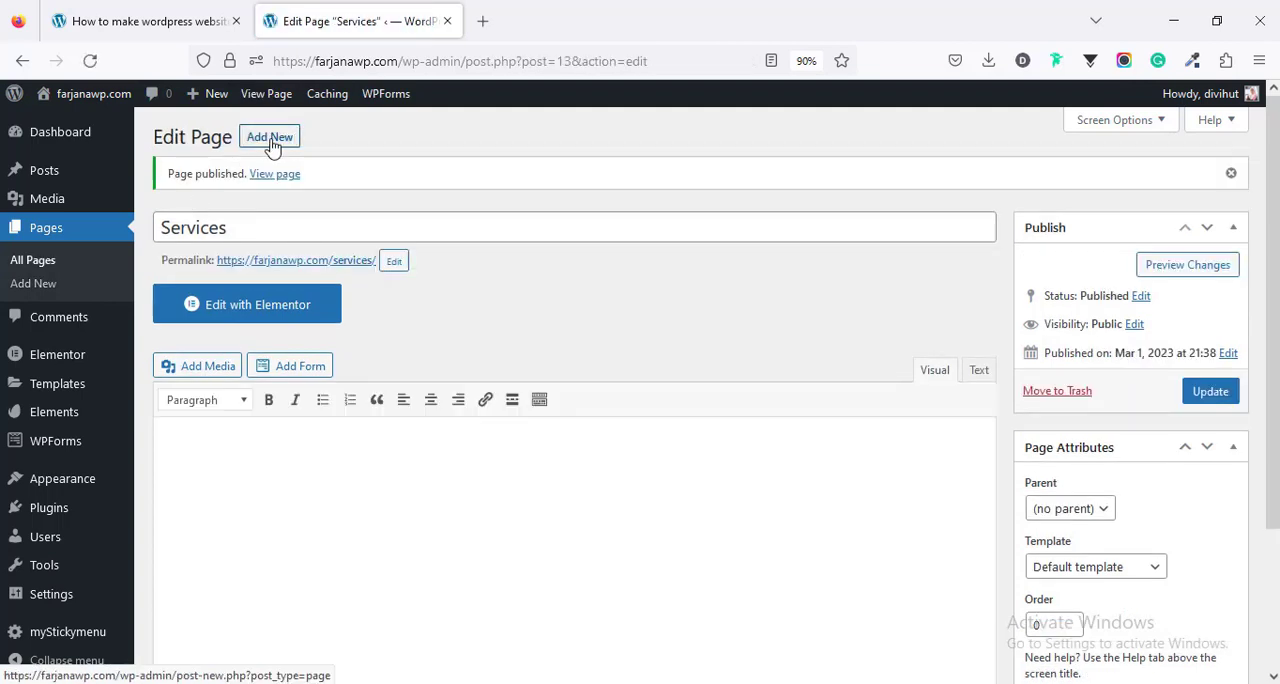
# - Add a new page titled "Contact" and publish it
pyautogui.click(272, 146)
pyautogui.write('Contact')
pyautogui.click(1201, 352)
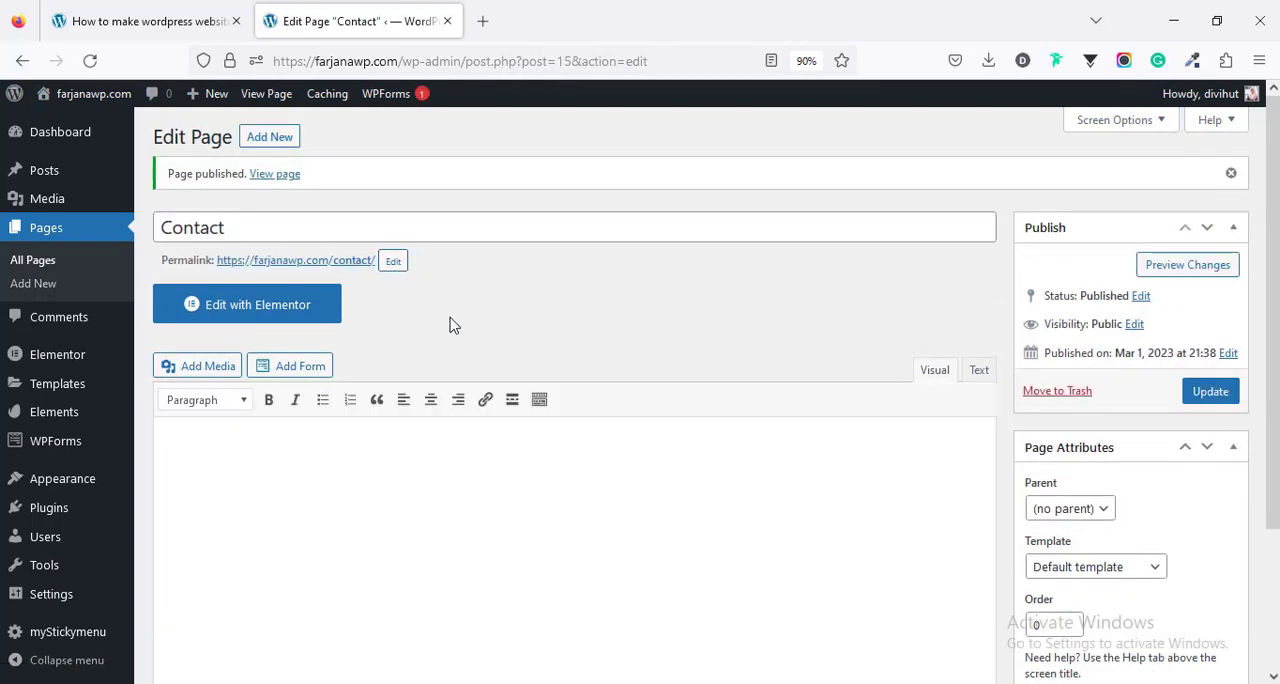
# - From the list of all pages, open the Home page for editing in a new tab and launch it in Elementor
pyautogui.click(55, 262)
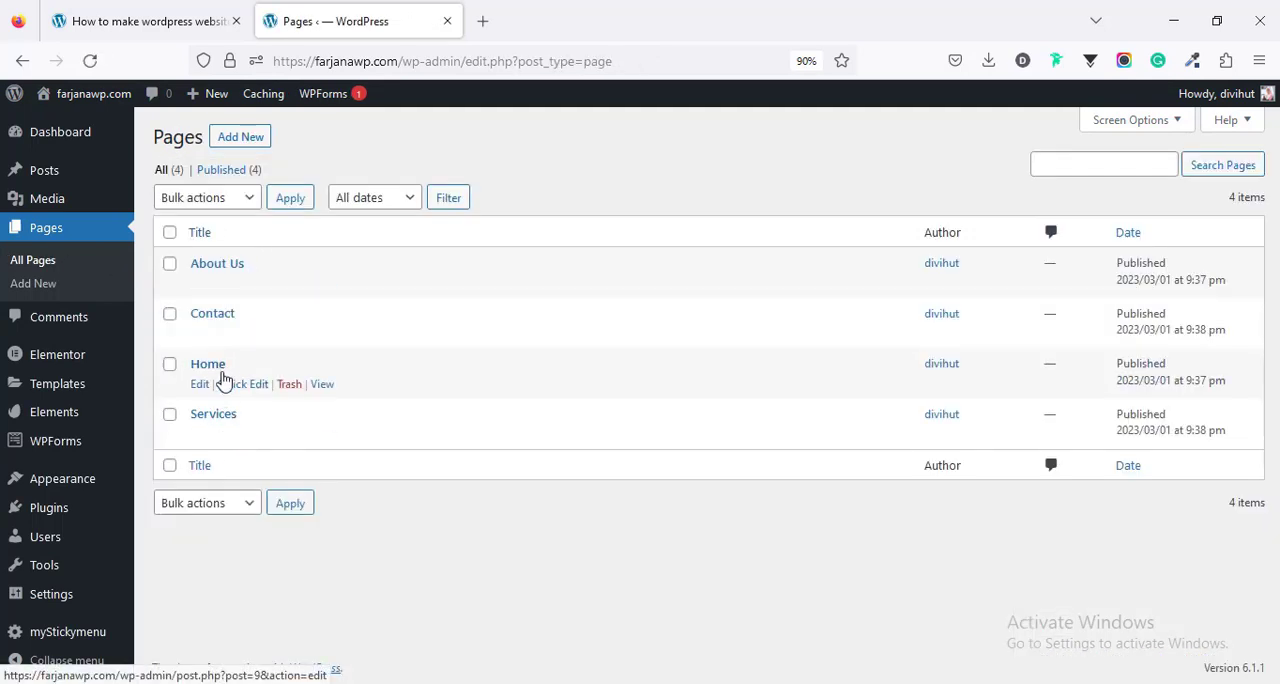
pyautogui.keyDown('ctrl'); pyautogui.click(200, 384); pyautogui.keyUp('ctrl')
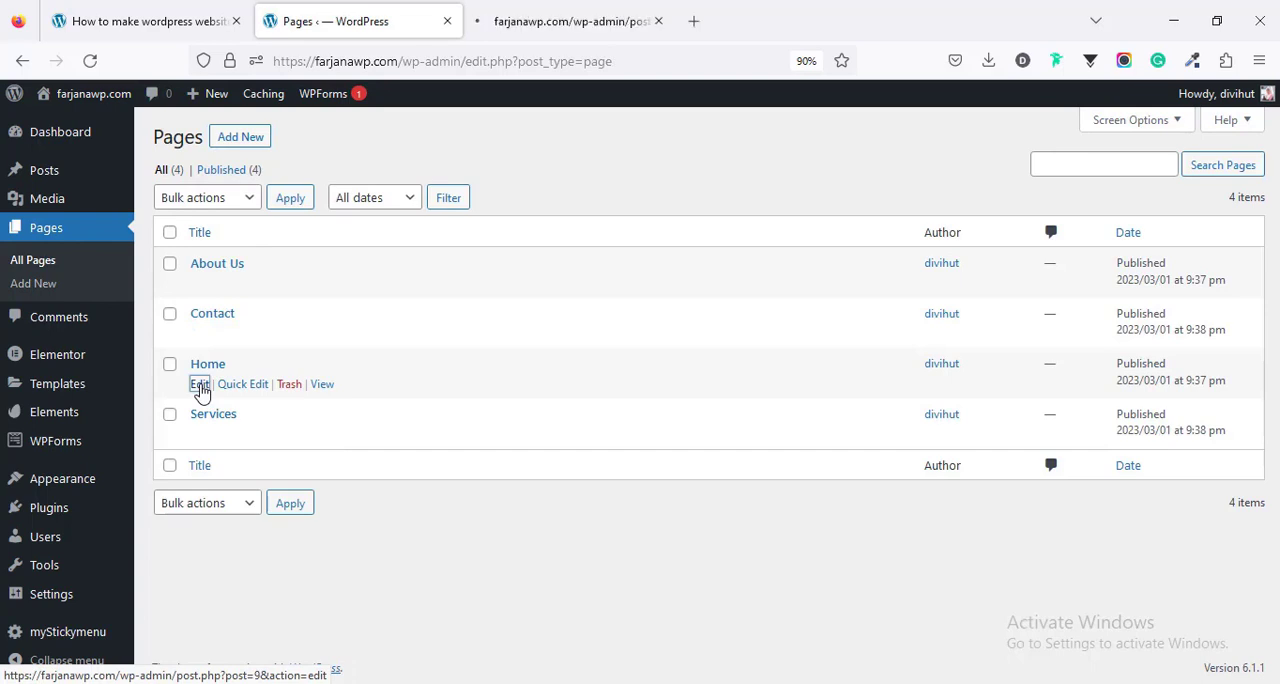
pyautogui.click(570, 12)
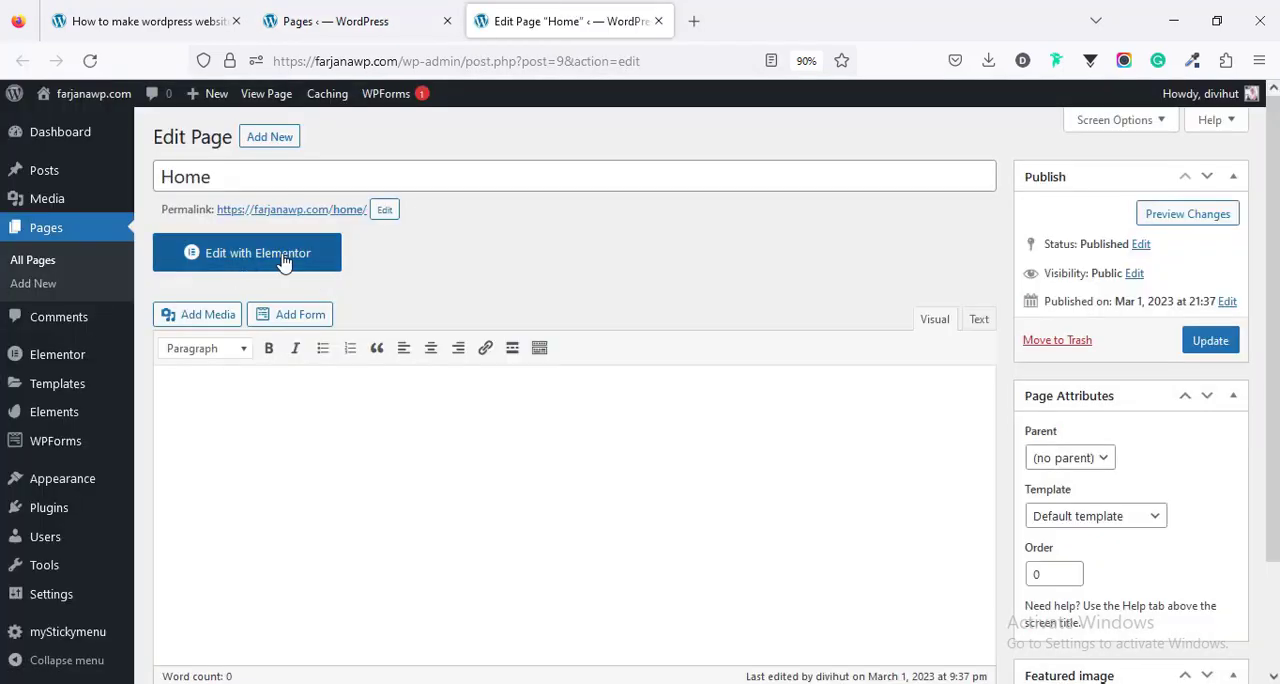
pyautogui.click(284, 258)
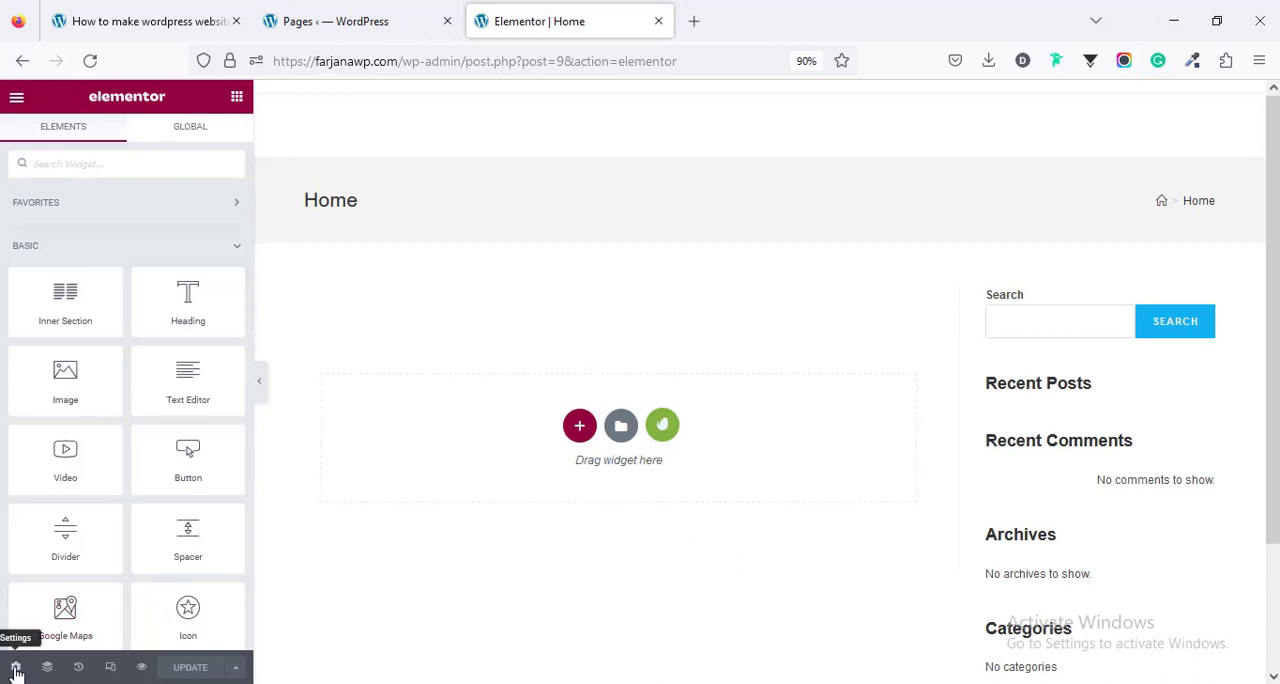
# - Set the Home page's layout to Elementor Full Width in the page settings
pyautogui.click(16, 668)
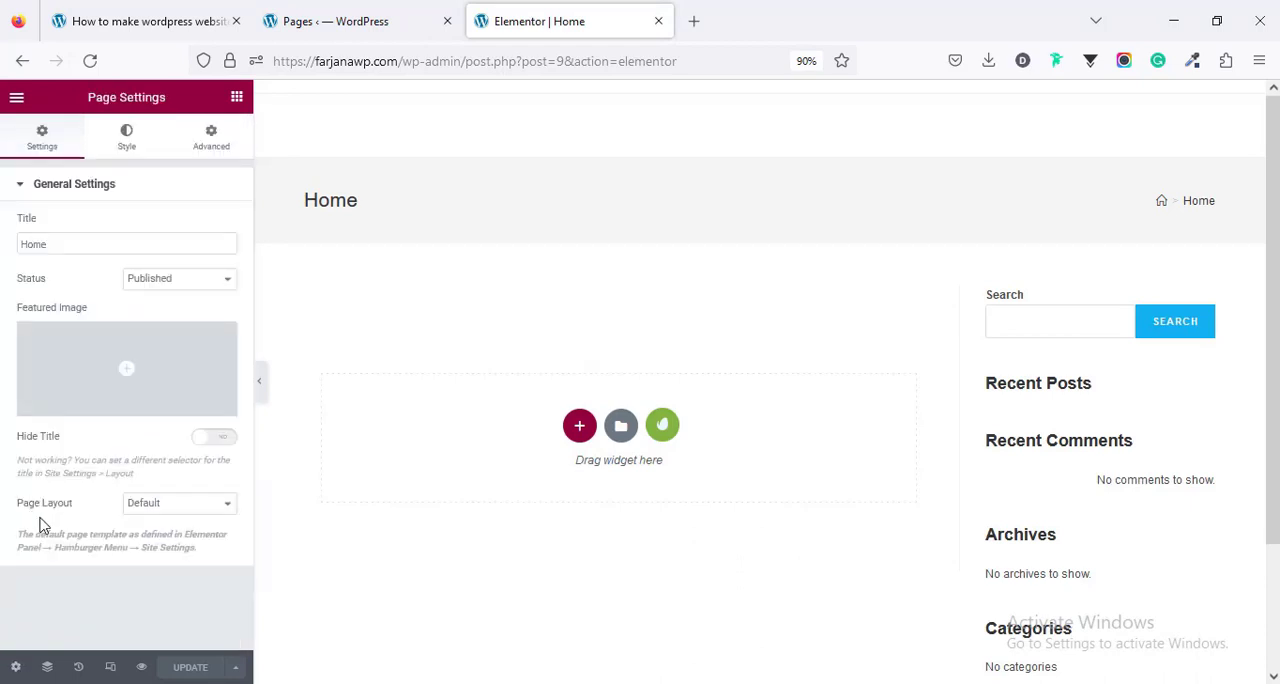
pyautogui.click(156, 508)
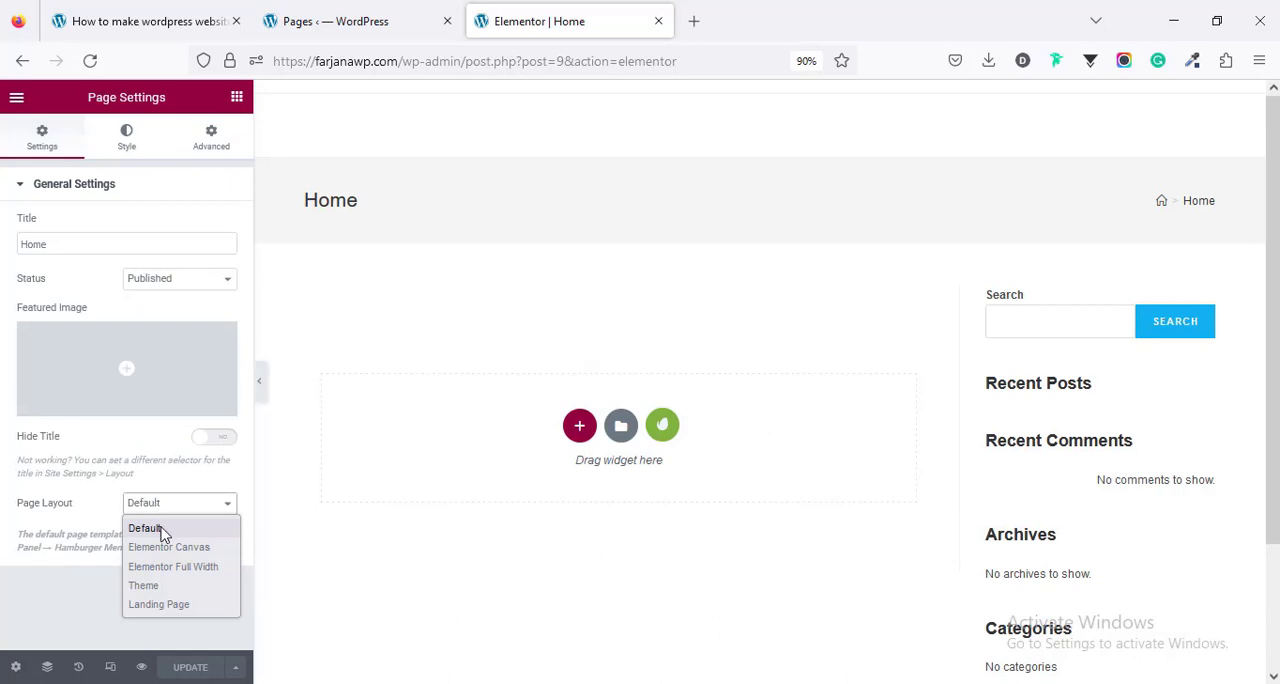
pyautogui.click(165, 566)
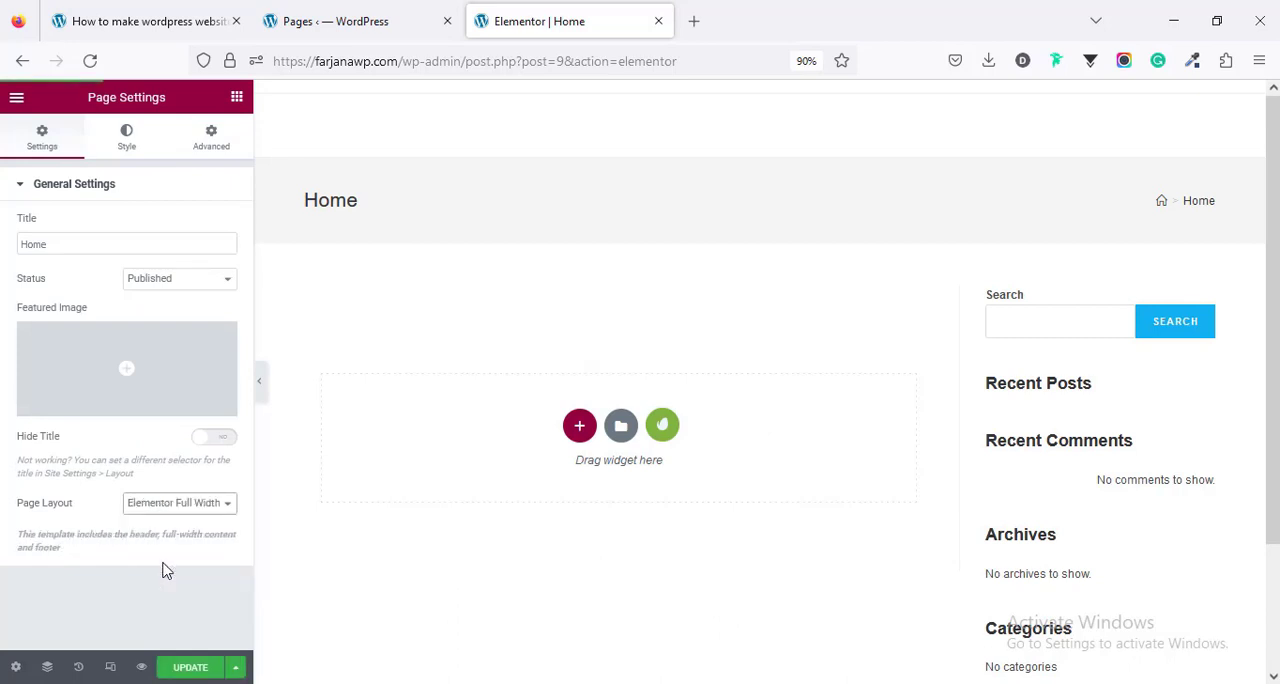
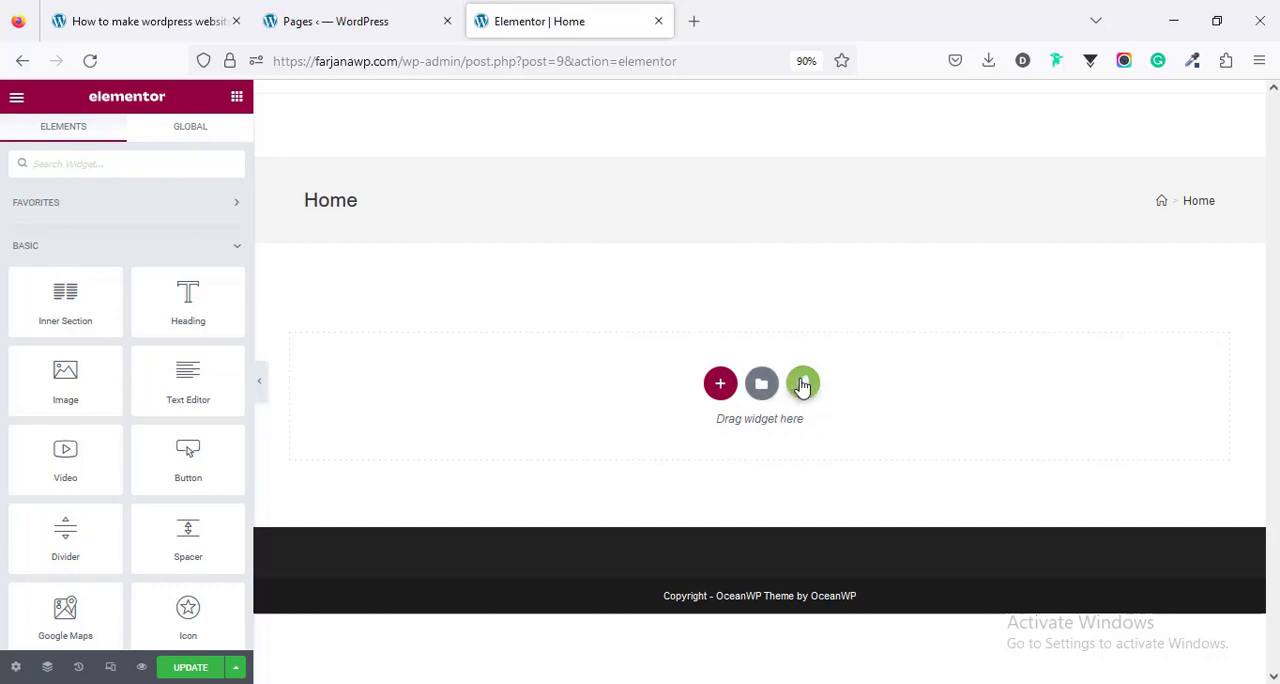
# - Open the Envato free template kits for the Home page, browse them and search for "restaurant"
pyautogui.click(803, 385)
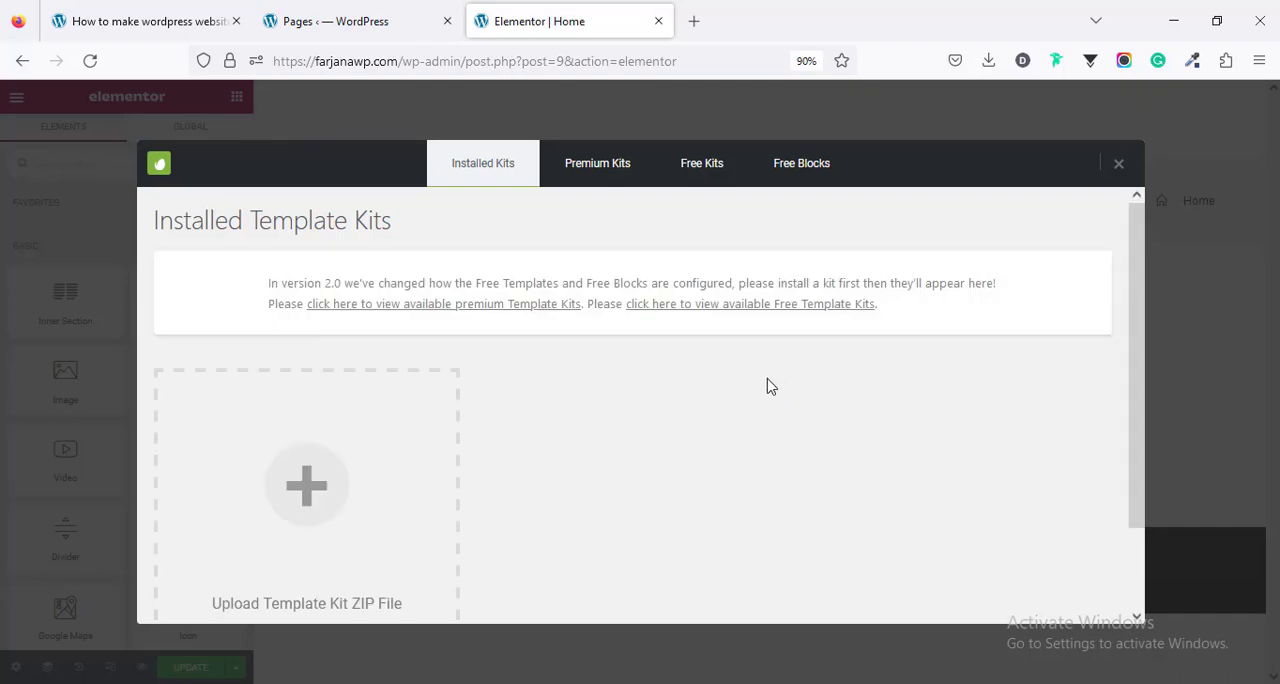
pyautogui.click(706, 172)
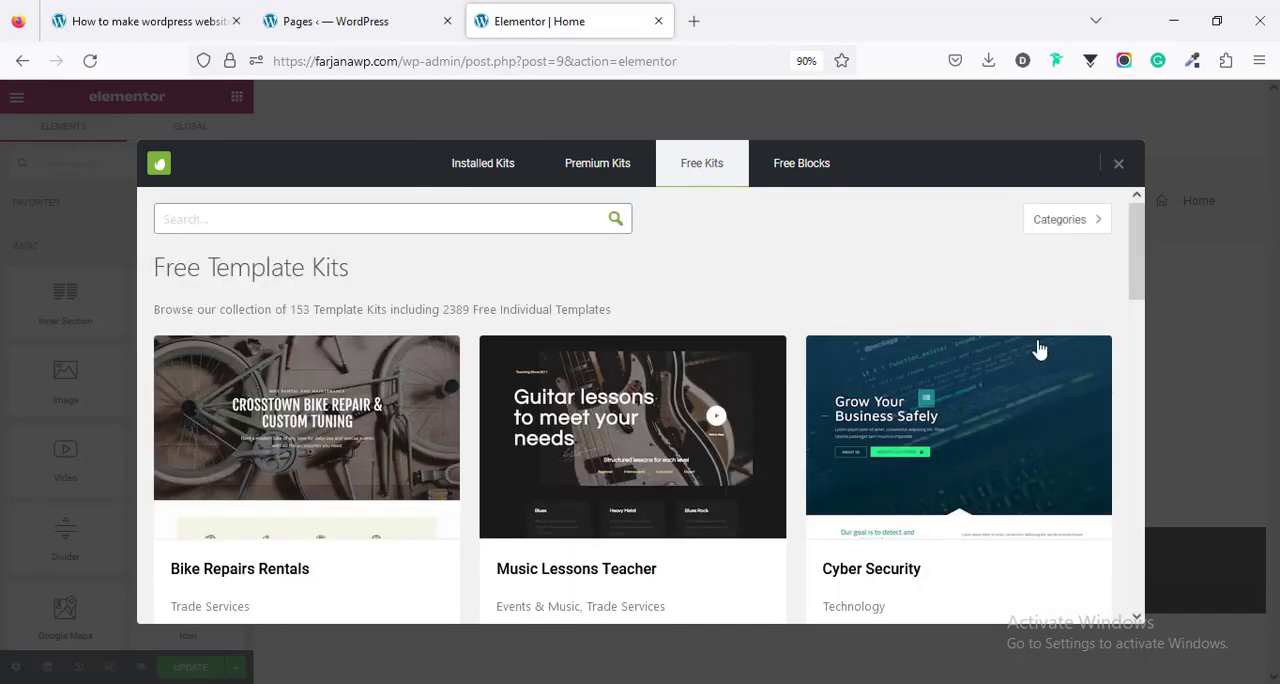
pyautogui.moveTo(1136, 278); pyautogui.dragTo(1084, 232)
pyautogui.scroll(-5, 651, 308)
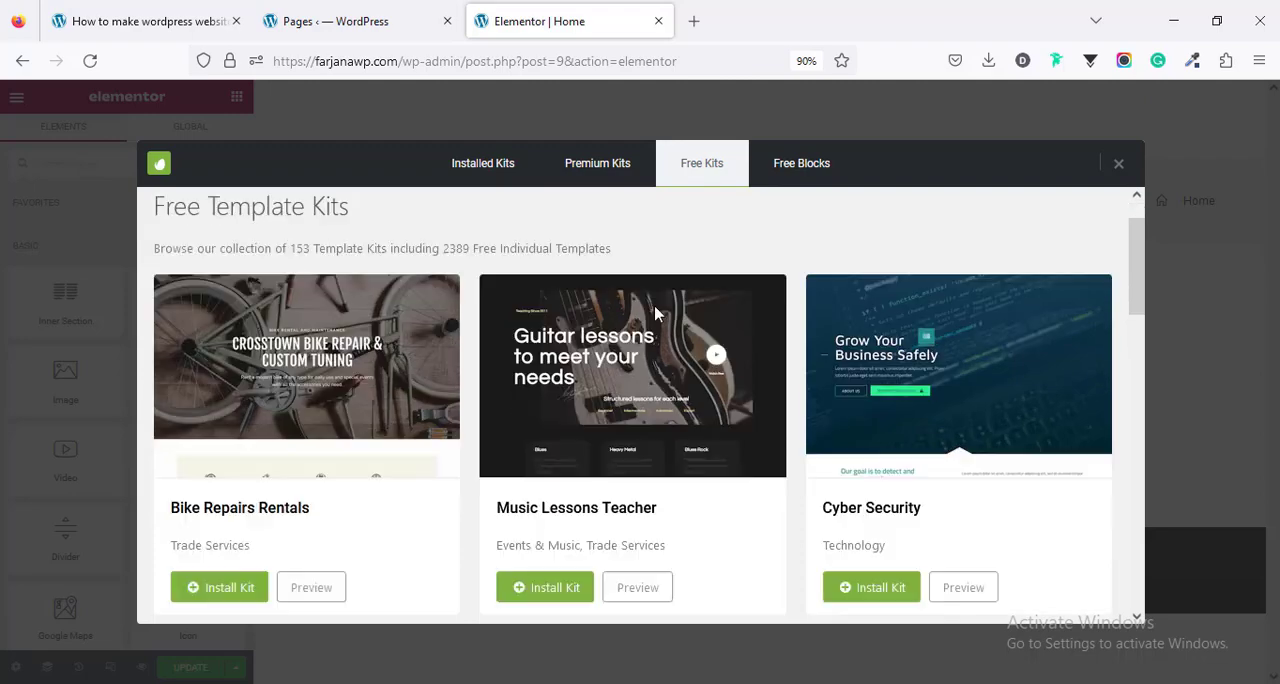
pyautogui.scroll(-1, 663, 340)
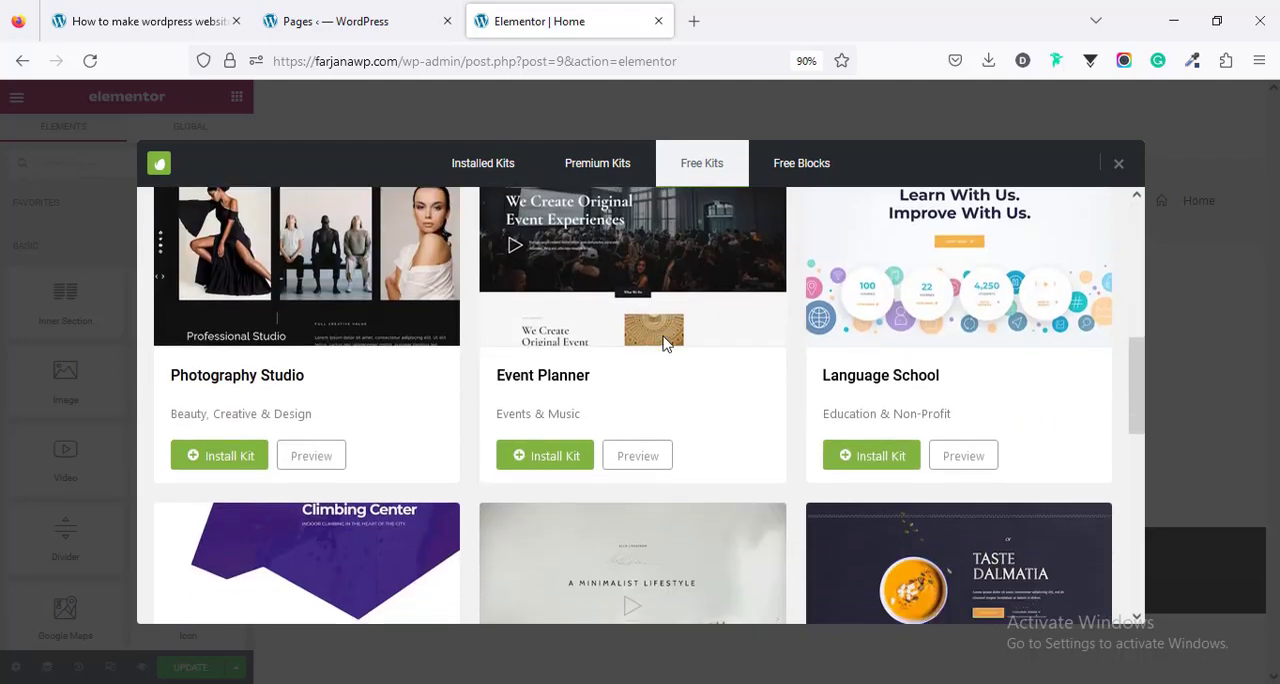
pyautogui.scroll(6, 663, 338)
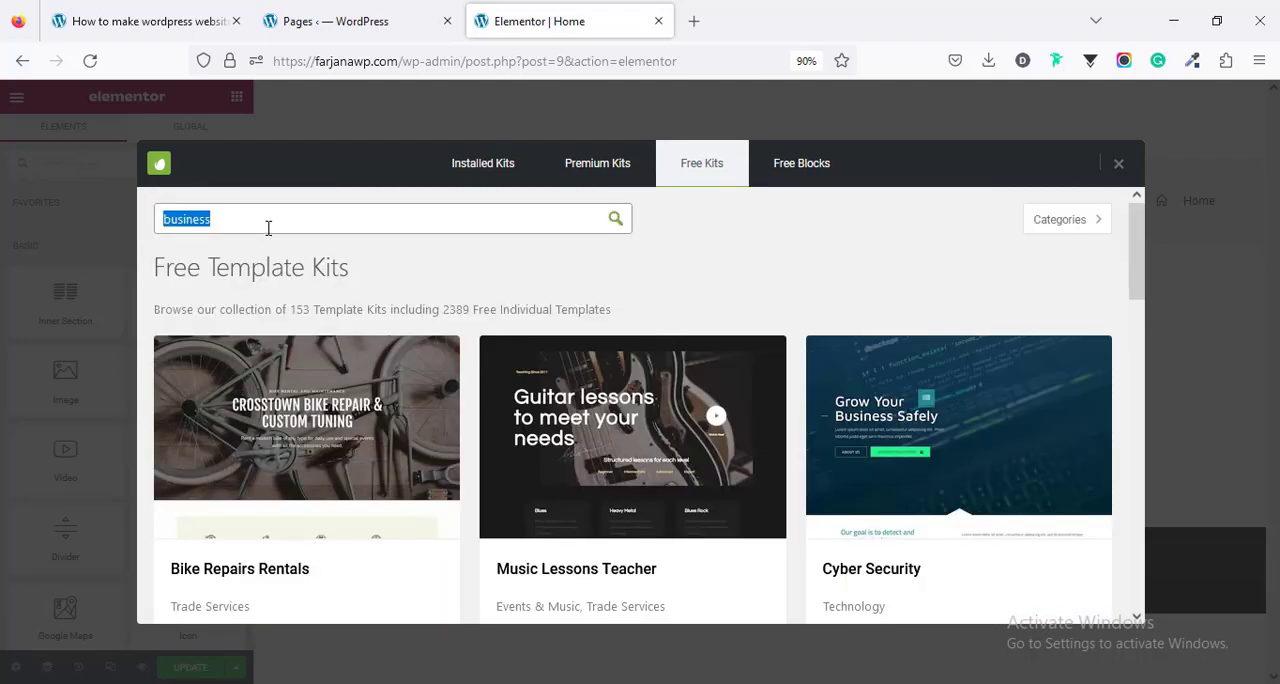
pyautogui.write('estaurant')
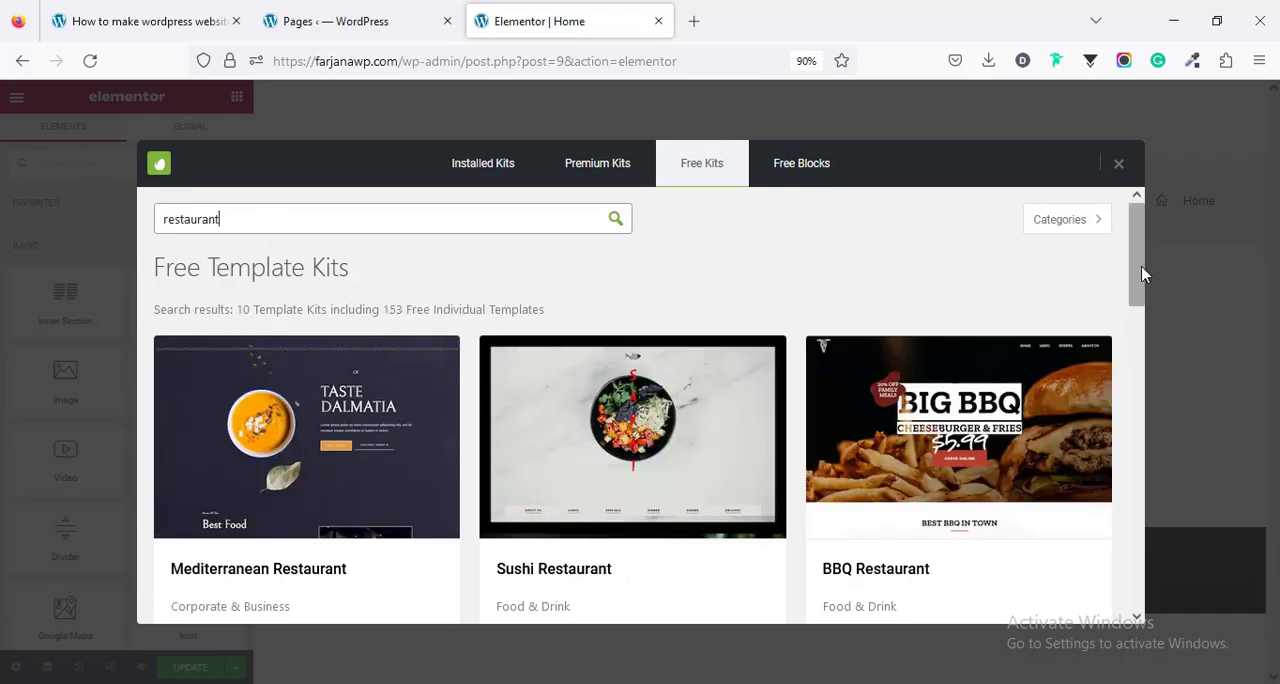
pyautogui.moveTo(1143, 272); pyautogui.dragTo(1086, 176)
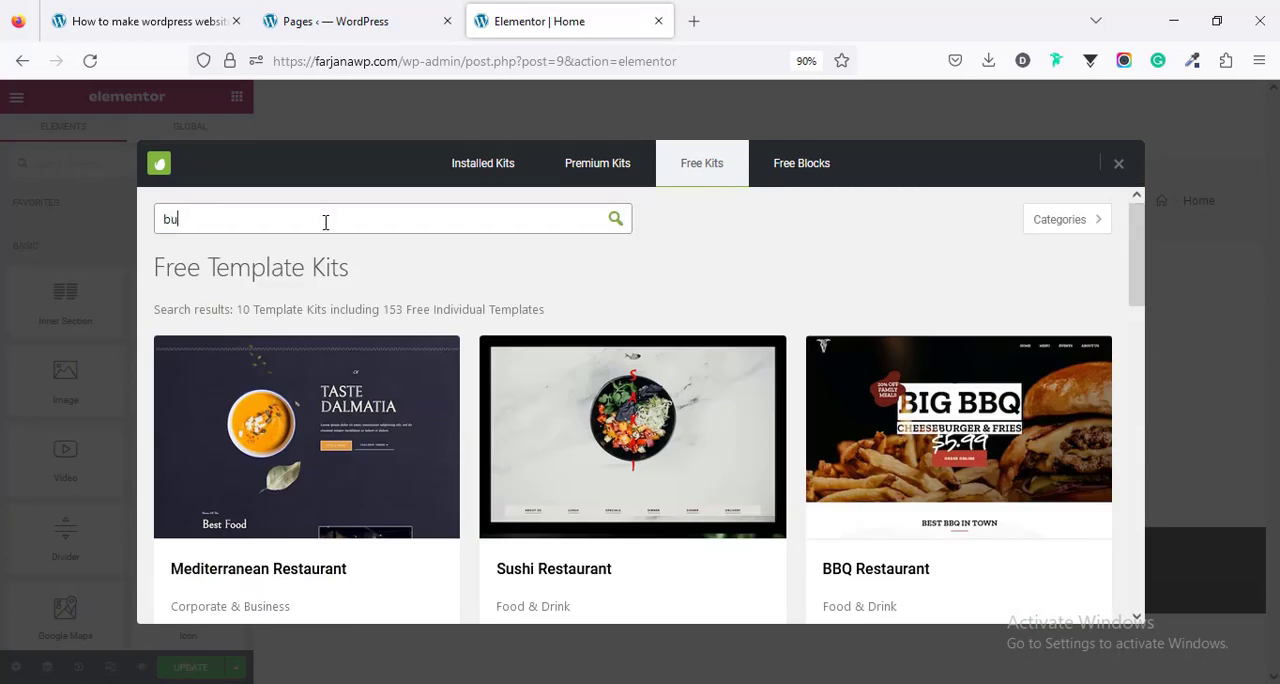
# - Search the free template kits for "business" and install the Accounting Business kit
pyautogui.press('Return')
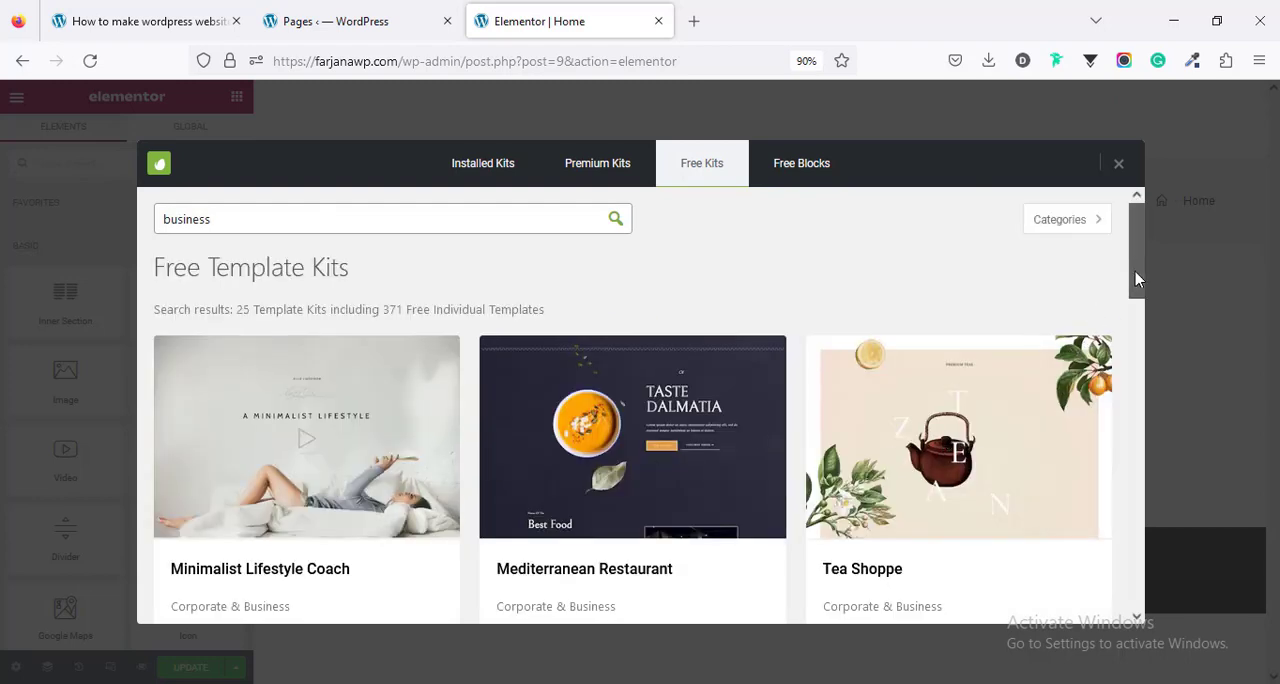
pyautogui.moveTo(1136, 278); pyautogui.dragTo(1196, 600)
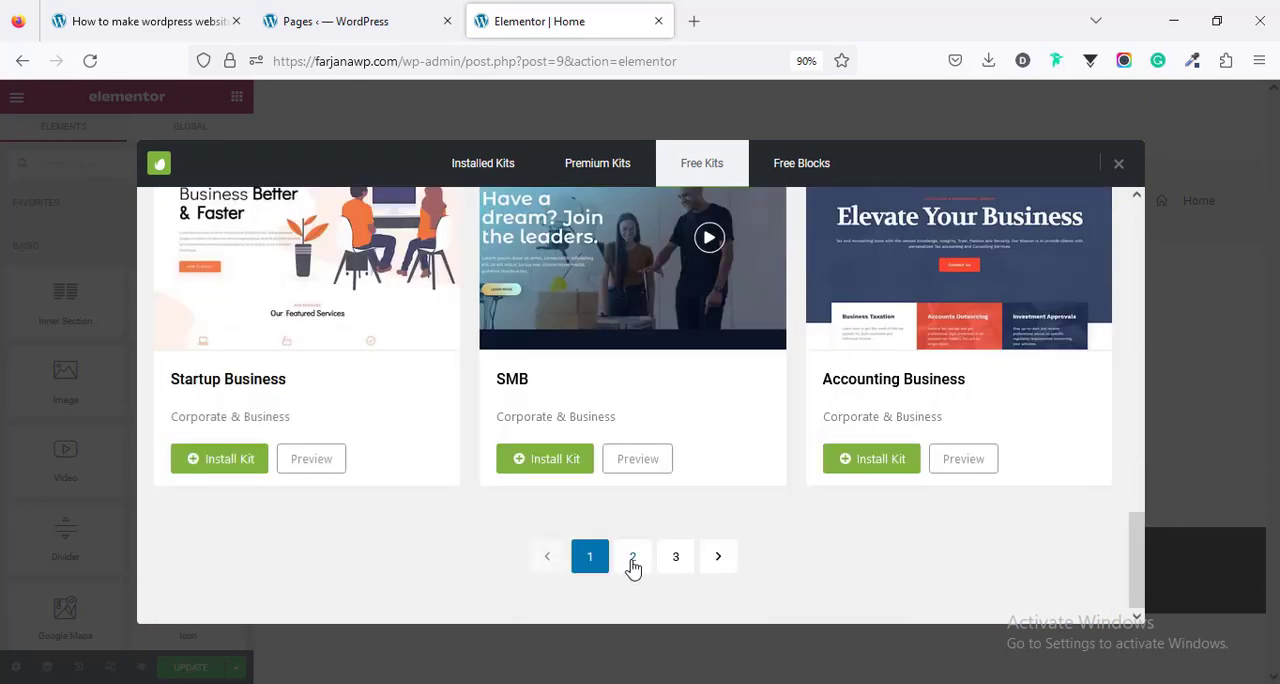
pyautogui.click(633, 560)
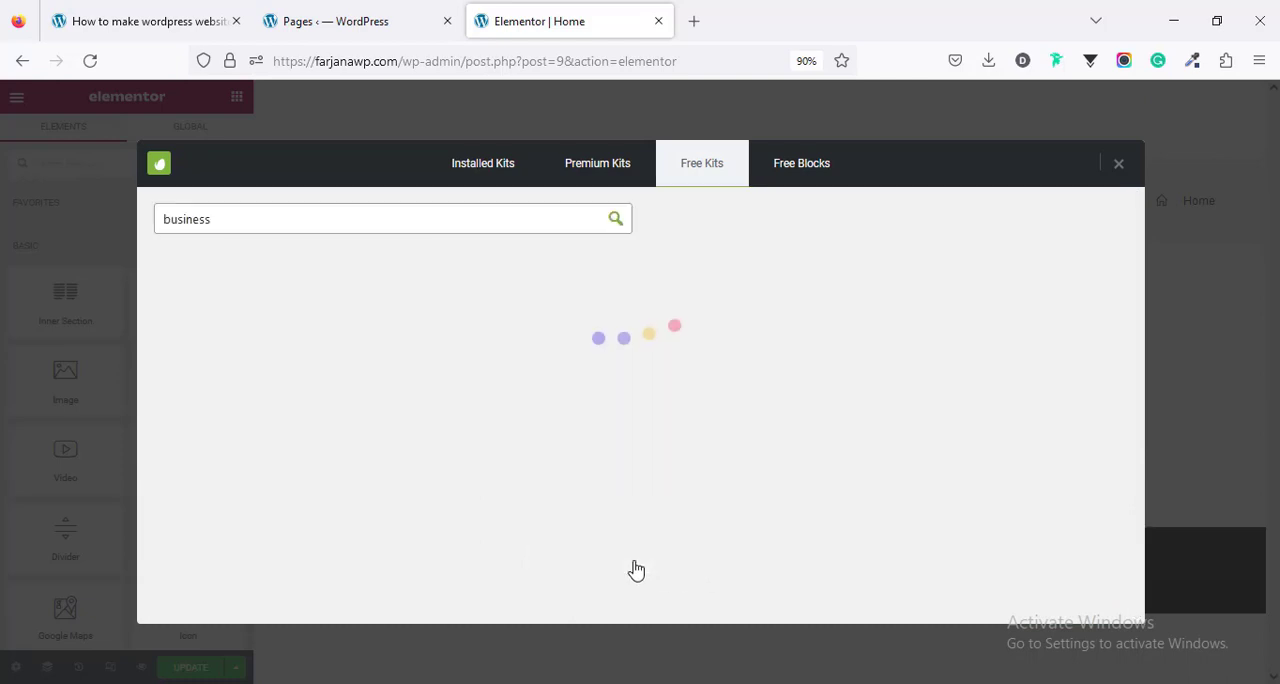
pyautogui.scroll(-10, 629, 560)
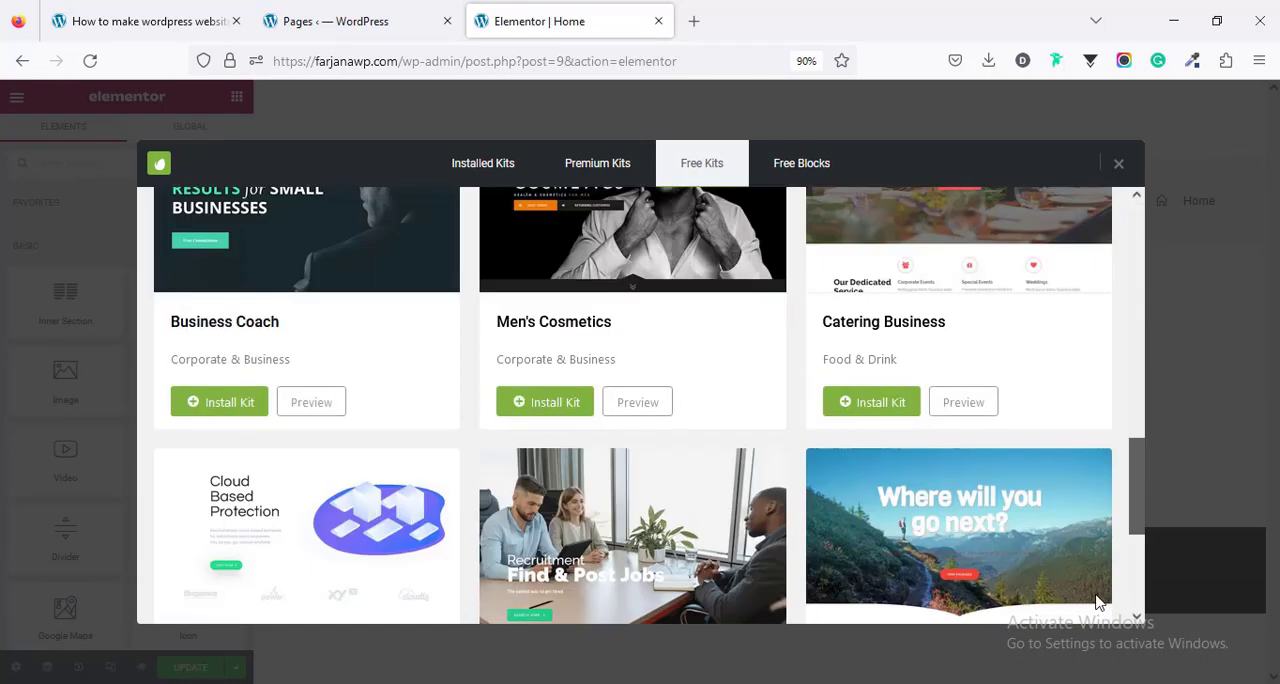
pyautogui.click(593, 560)
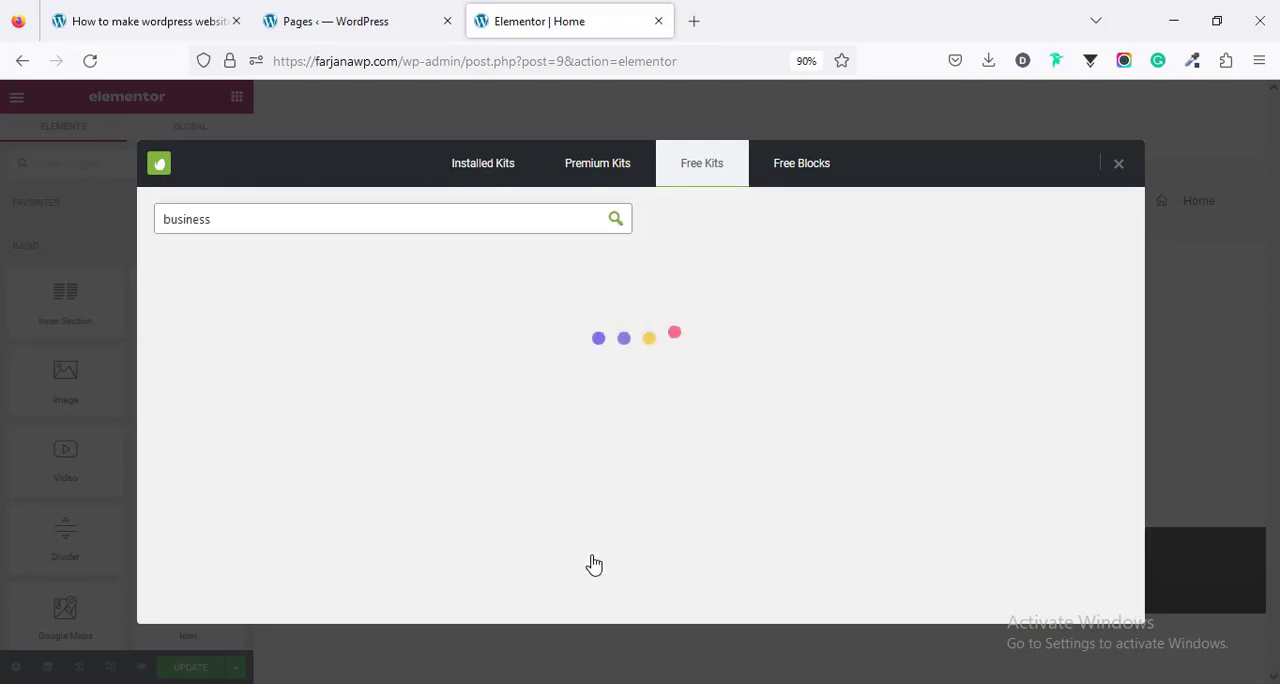
pyautogui.moveTo(1136, 250); pyautogui.dragTo(1134, 541)
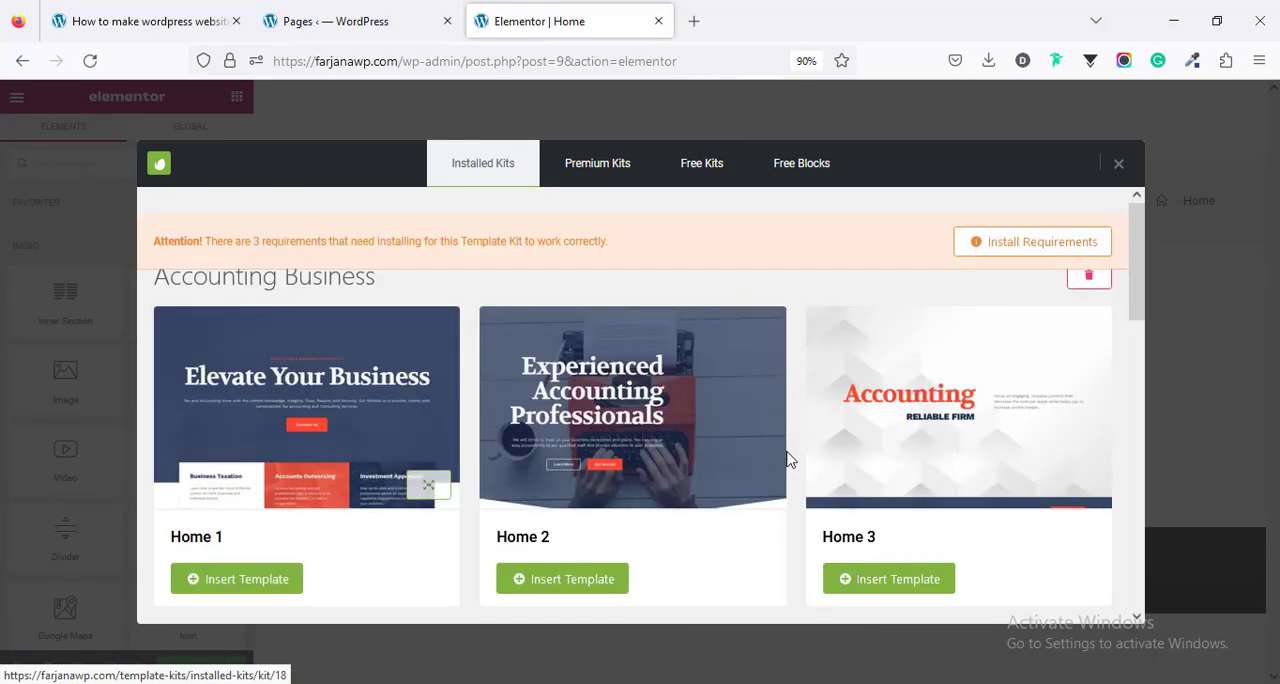
# - Look through the Accounting Business kit's templates and insert the Home 1 template into the Home page
pyautogui.moveTo(1138, 316)
pyautogui.mouseDown()
pyautogui.moveTo(1135, 368)
pyautogui.moveTo(1134, 318)
pyautogui.mouseUp()
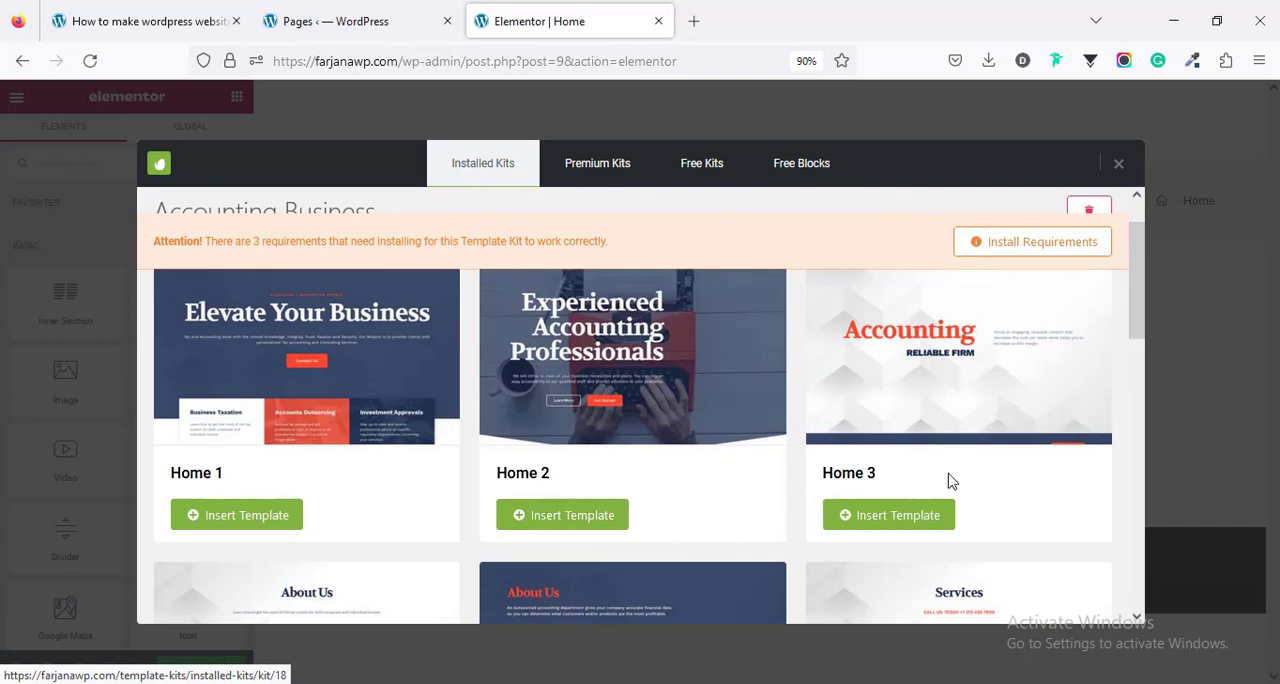
pyautogui.moveTo(1140, 323); pyautogui.dragTo(1166, 509)
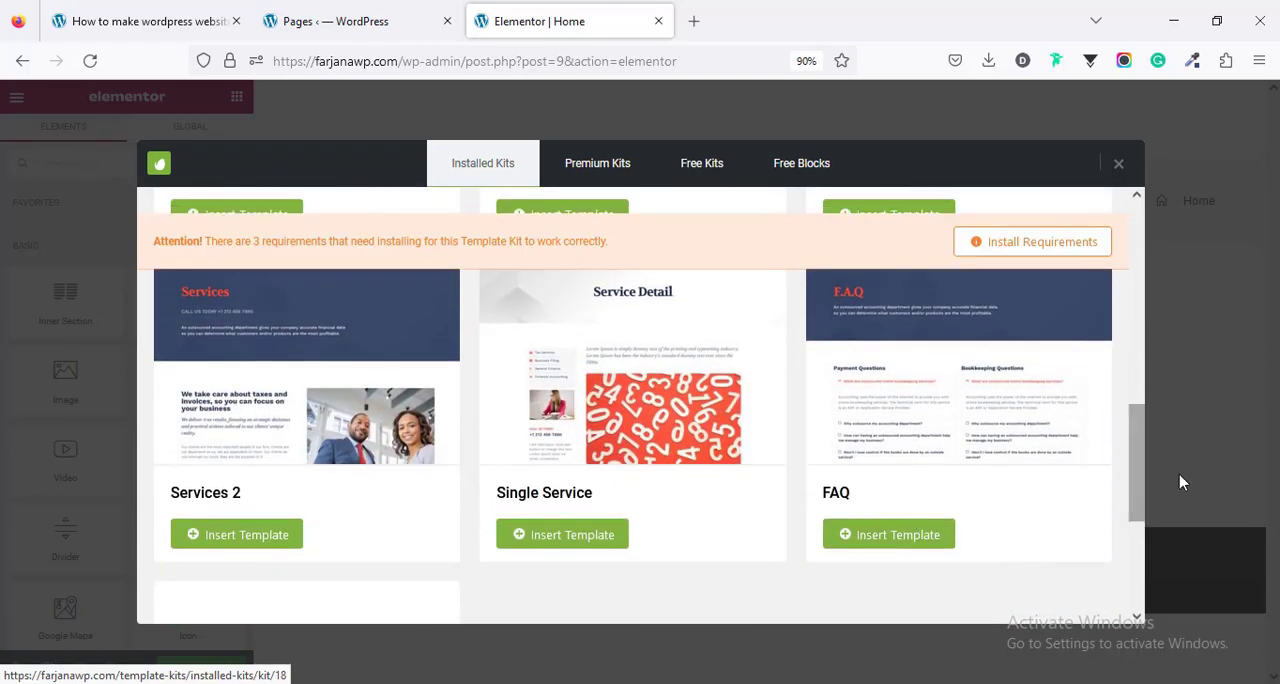
pyautogui.moveTo(1135, 449); pyautogui.dragTo(1137, 549)
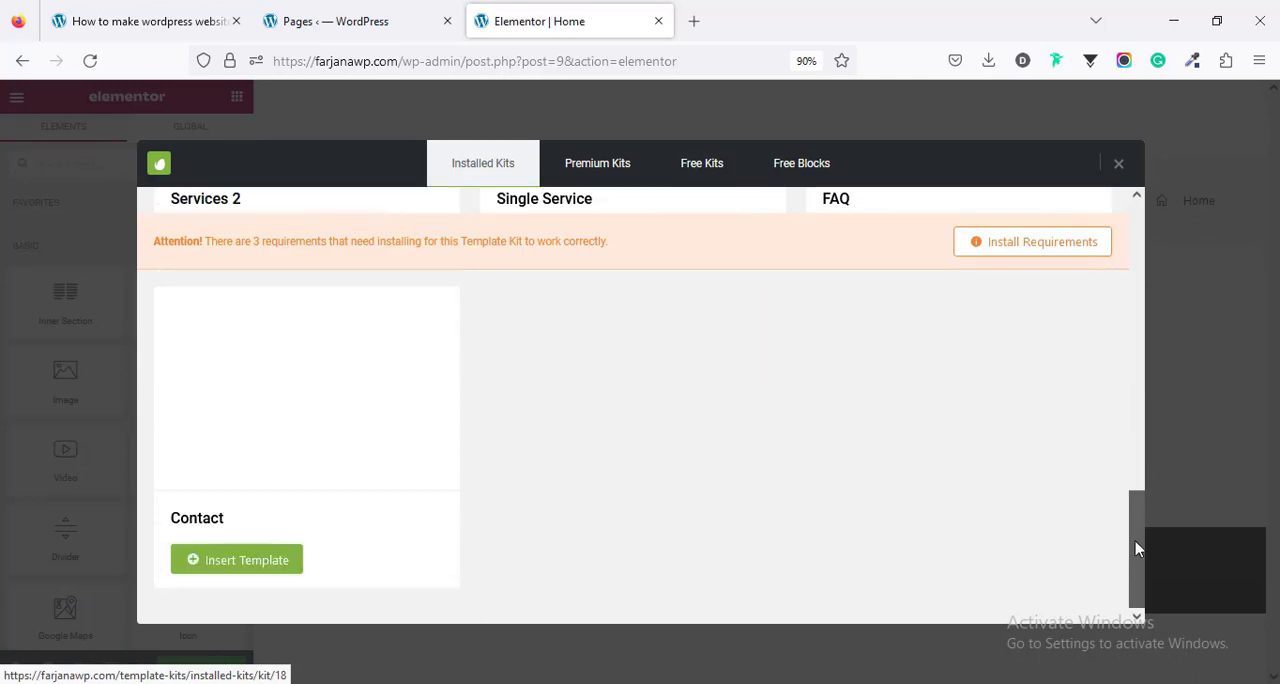
pyautogui.scroll(5, 1109, 438)
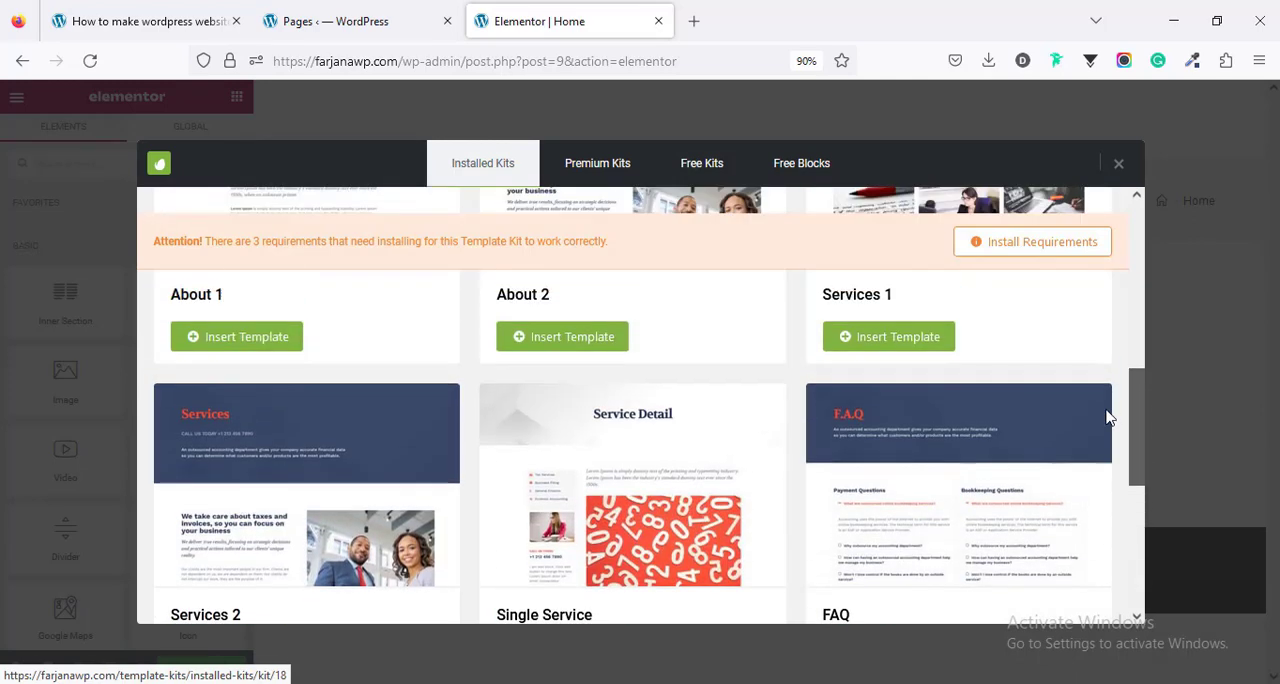
pyautogui.scroll(5, 1106, 363)
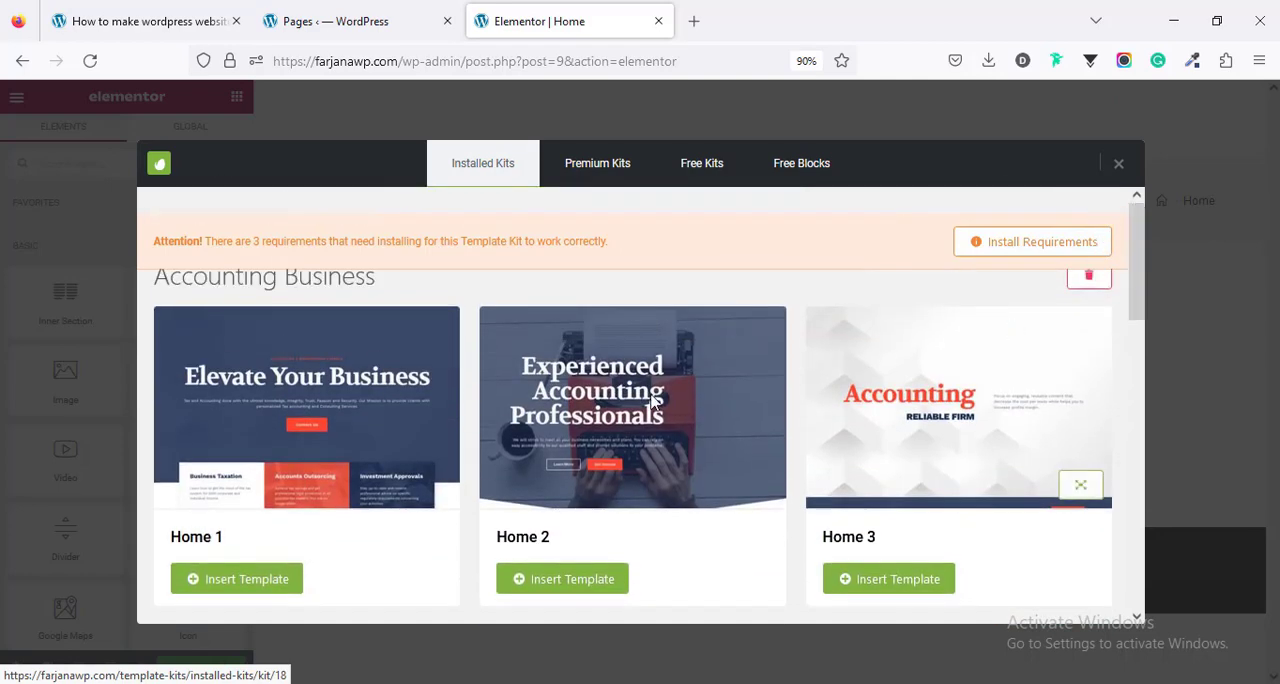
pyautogui.scroll(-1, 336, 478)
pyautogui.scroll(-2, 336, 478)
pyautogui.scroll(3, 337, 477)
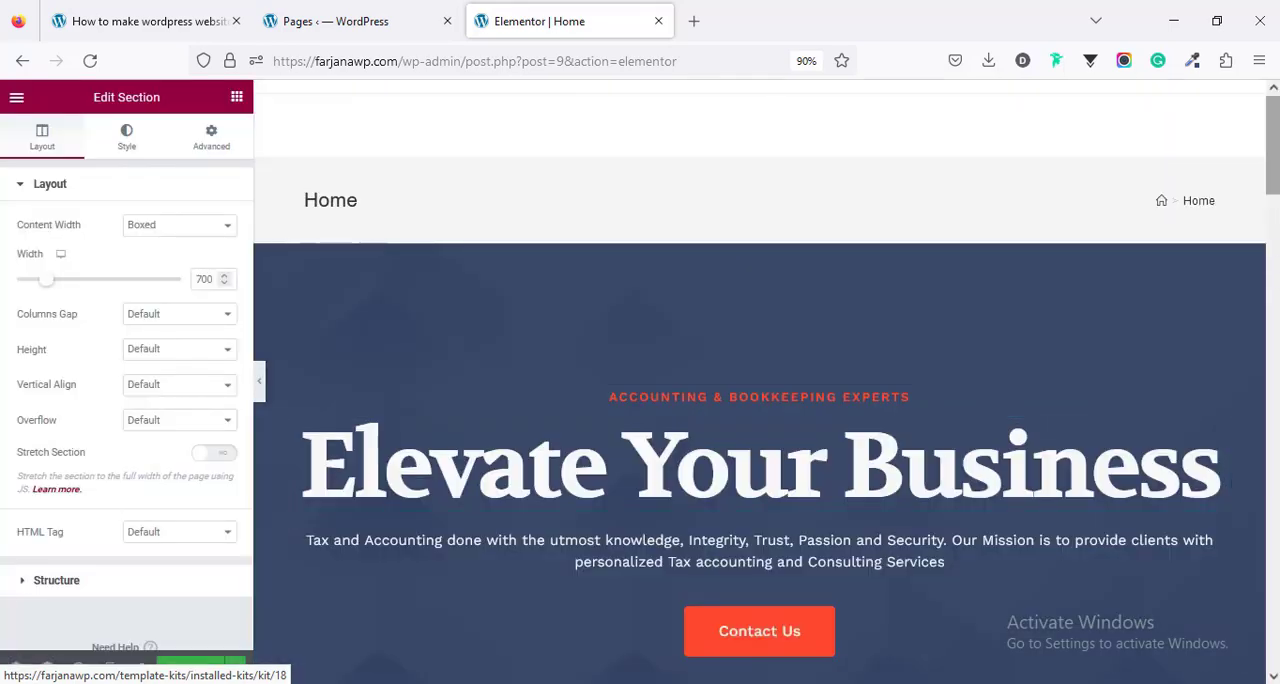
# - Check how the imported Home page design looks in tablet and mobile responsive views, and return to the normal editor view
pyautogui.moveTo(1273, 145)
pyautogui.mouseDown()
pyautogui.moveTo(1273, 591)
pyautogui.moveTo(1273, 147)
pyautogui.mouseUp()
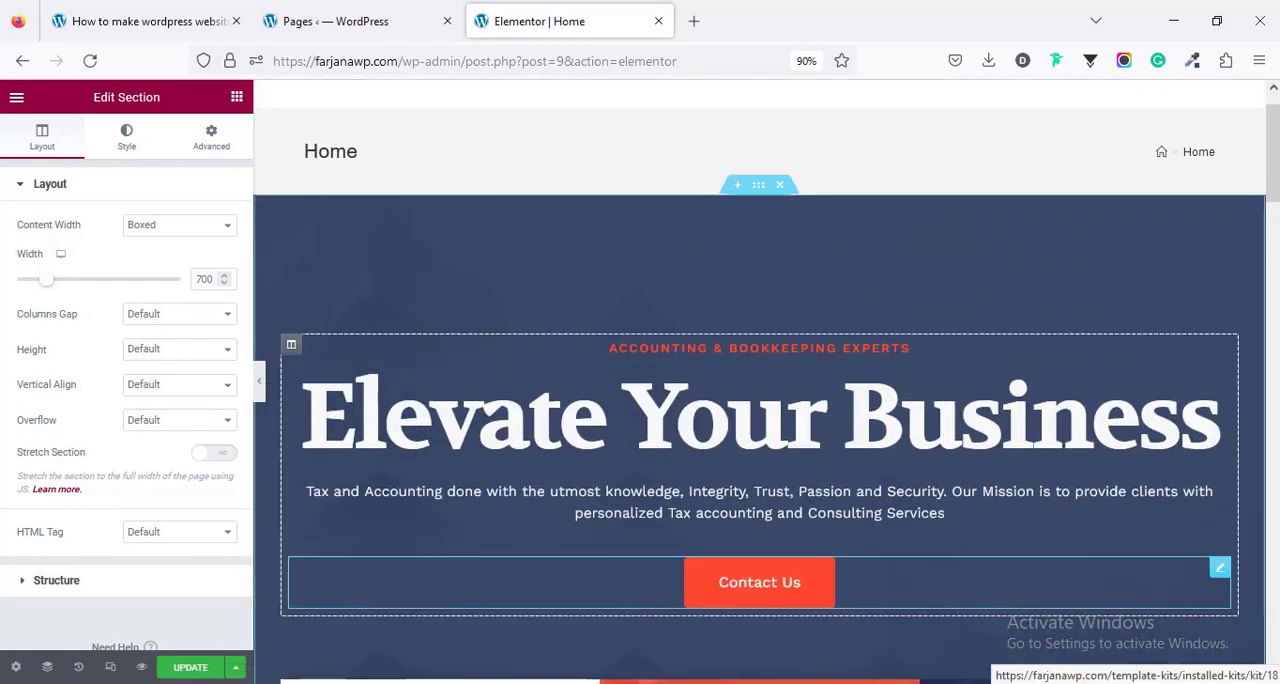
pyautogui.click(110, 667)
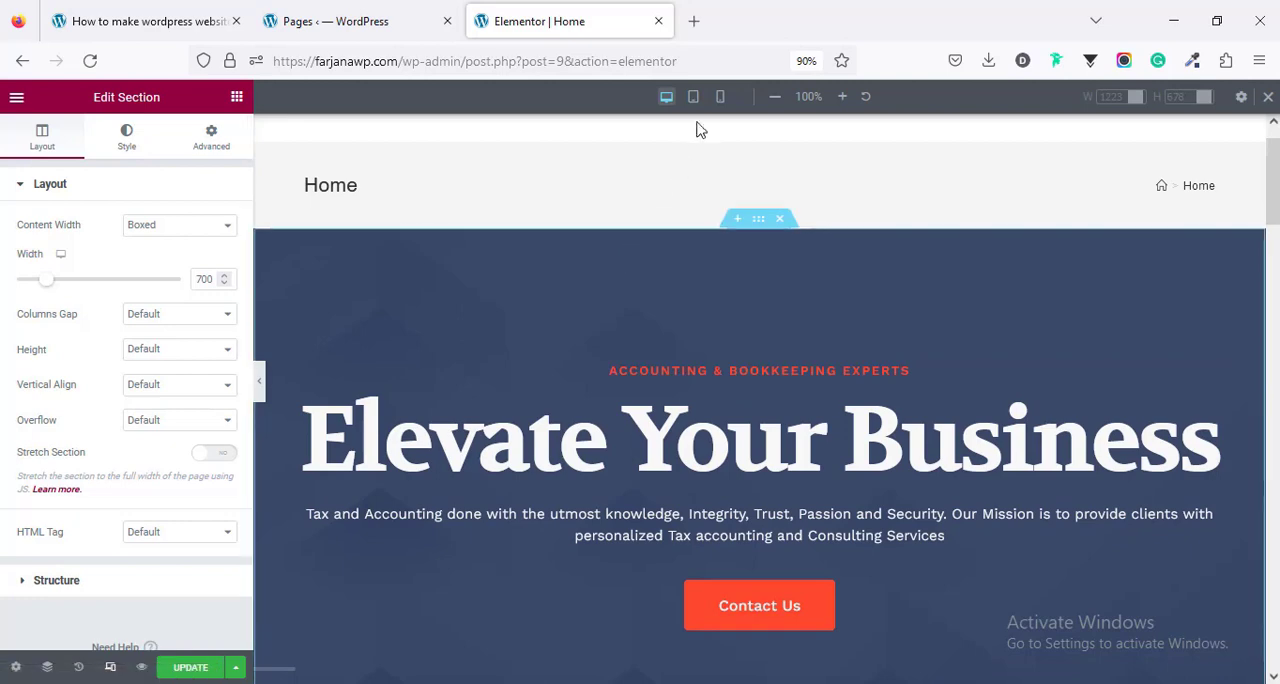
pyautogui.click(693, 96)
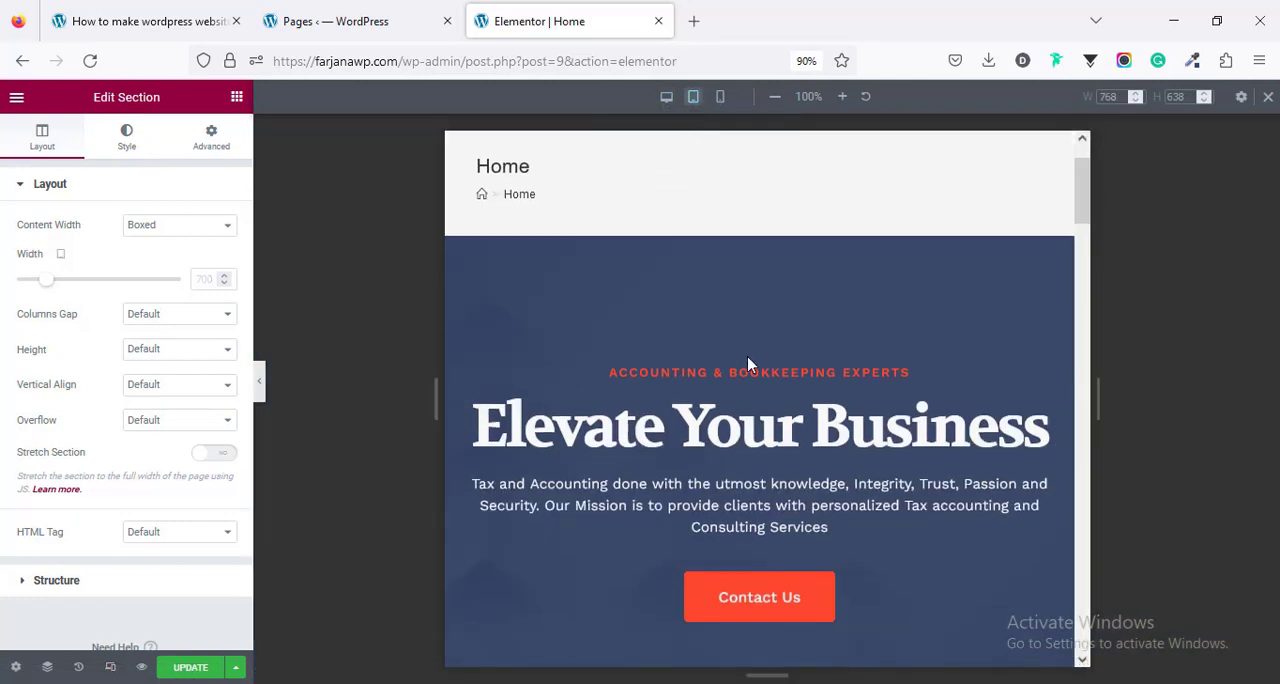
pyautogui.scroll(-10, 790, 360)
pyautogui.moveTo(1082, 540); pyautogui.dragTo(1157, 625)
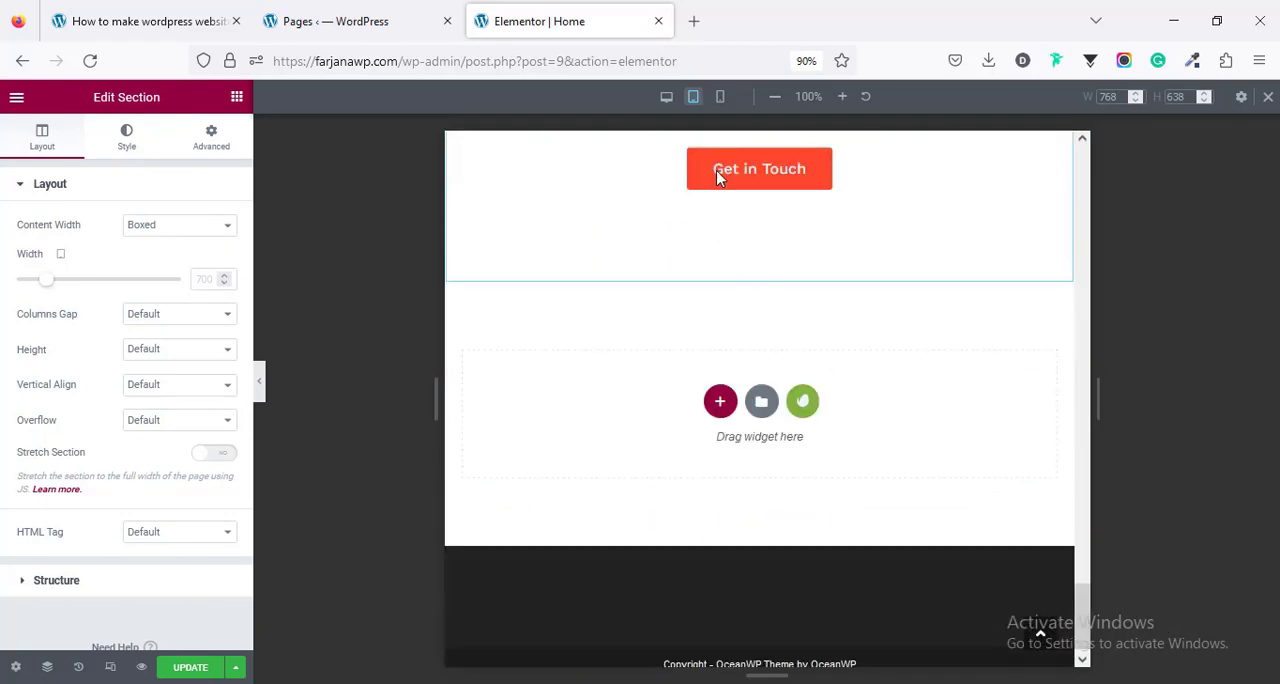
pyautogui.click(720, 97)
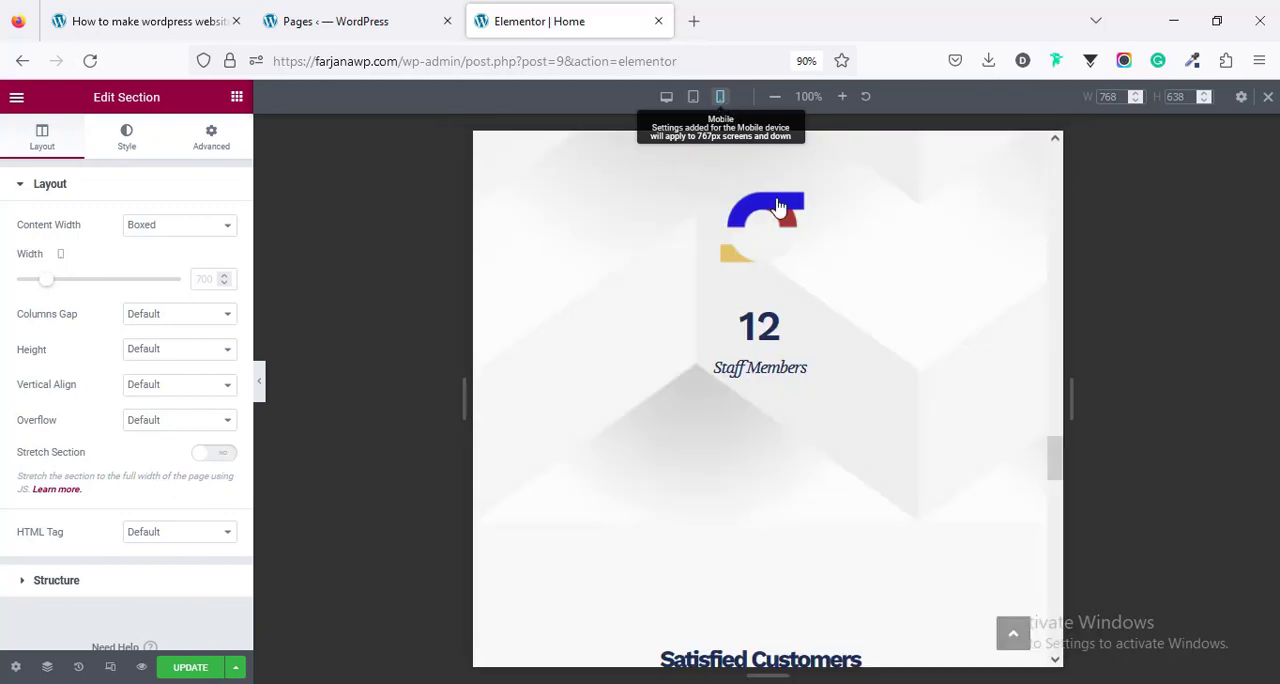
pyautogui.moveTo(923, 495); pyautogui.dragTo(926, 651)
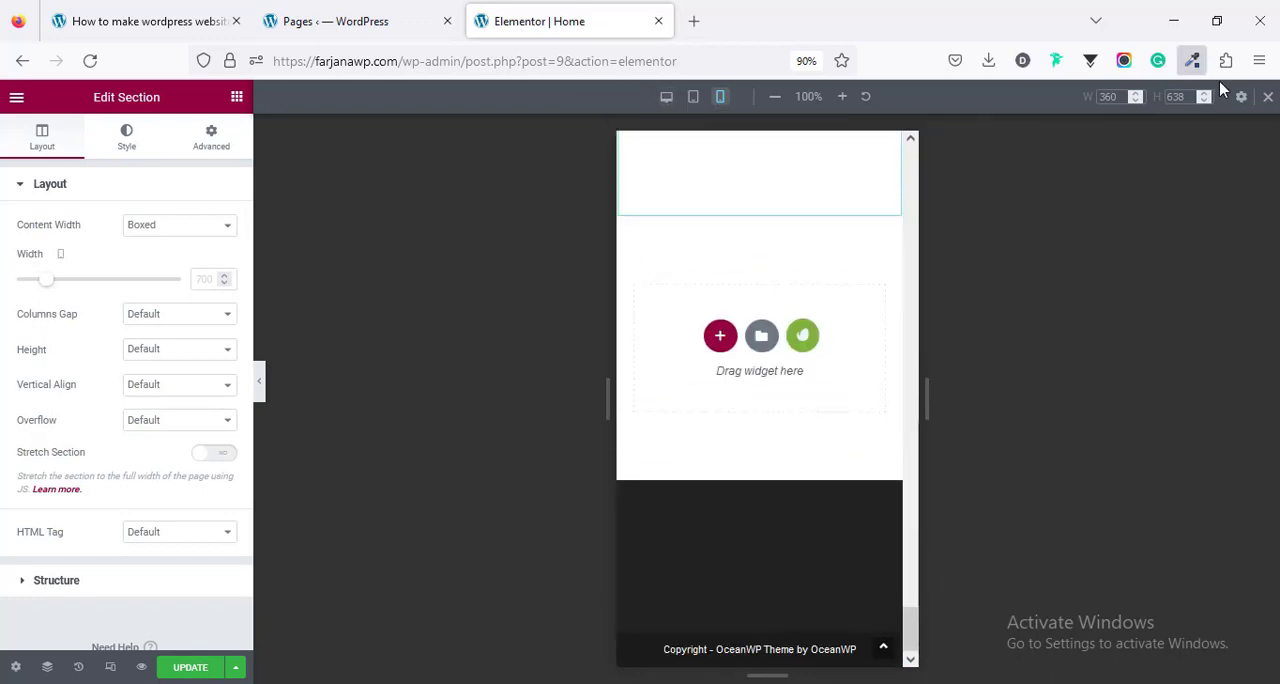
pyautogui.click(1268, 103)
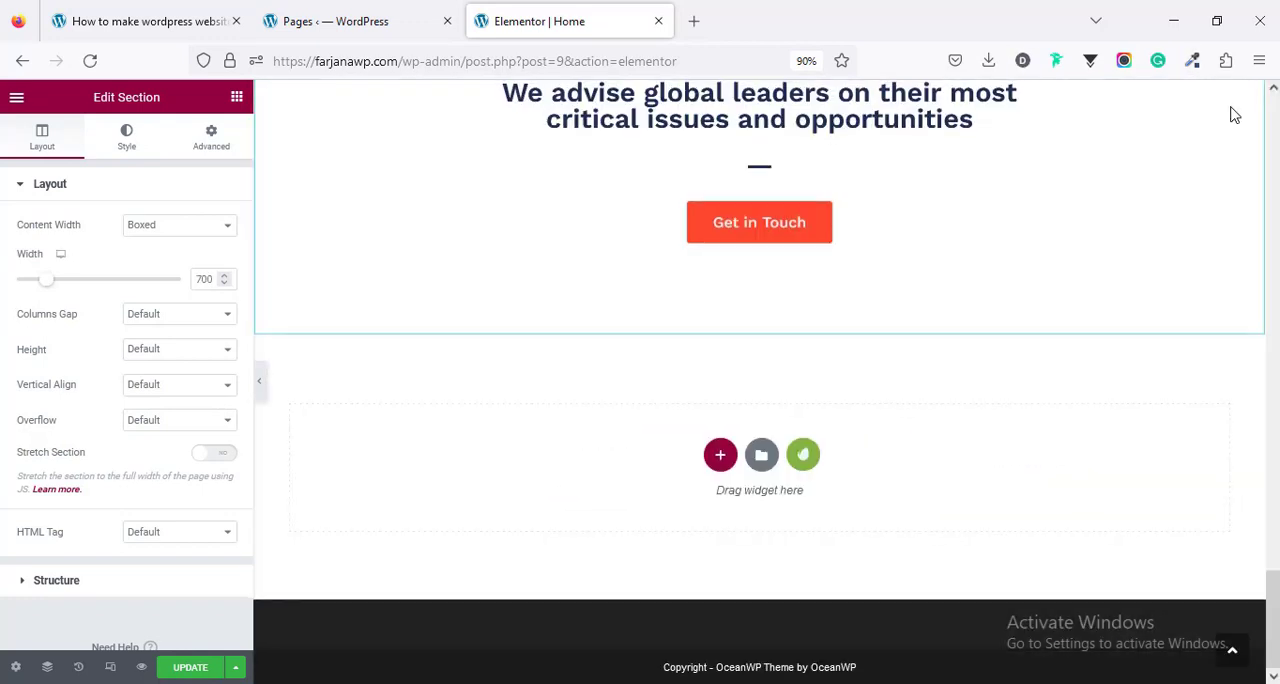
# - Update the Home page and open the About Us page from the pages list for editing in a new tab
pyautogui.moveTo(1277, 532); pyautogui.dragTo(1275, 157)
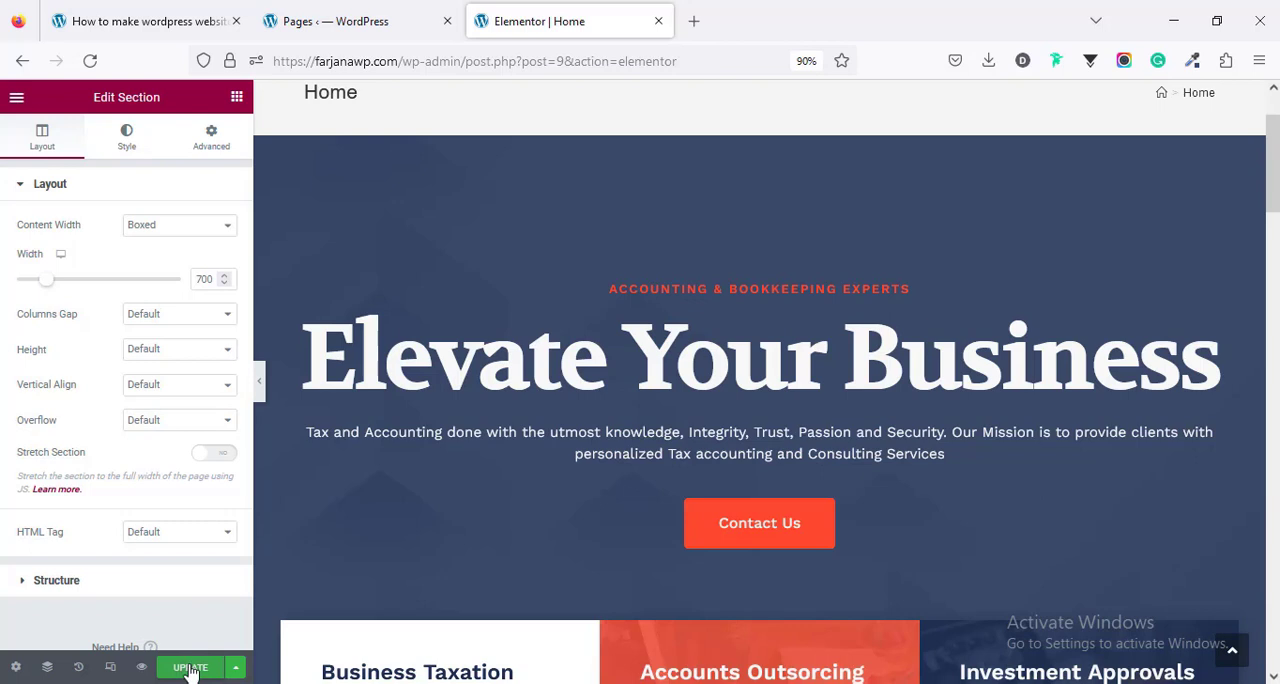
pyautogui.click(325, 10)
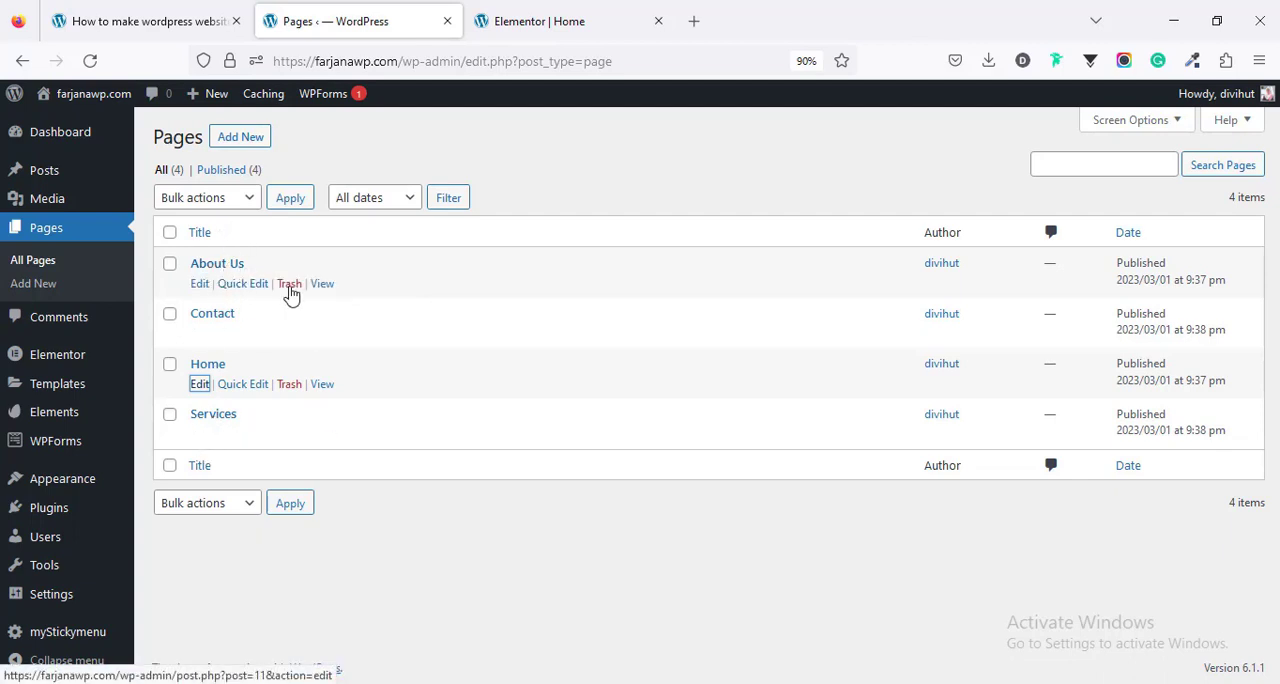
pyautogui.middleClick(201, 284)
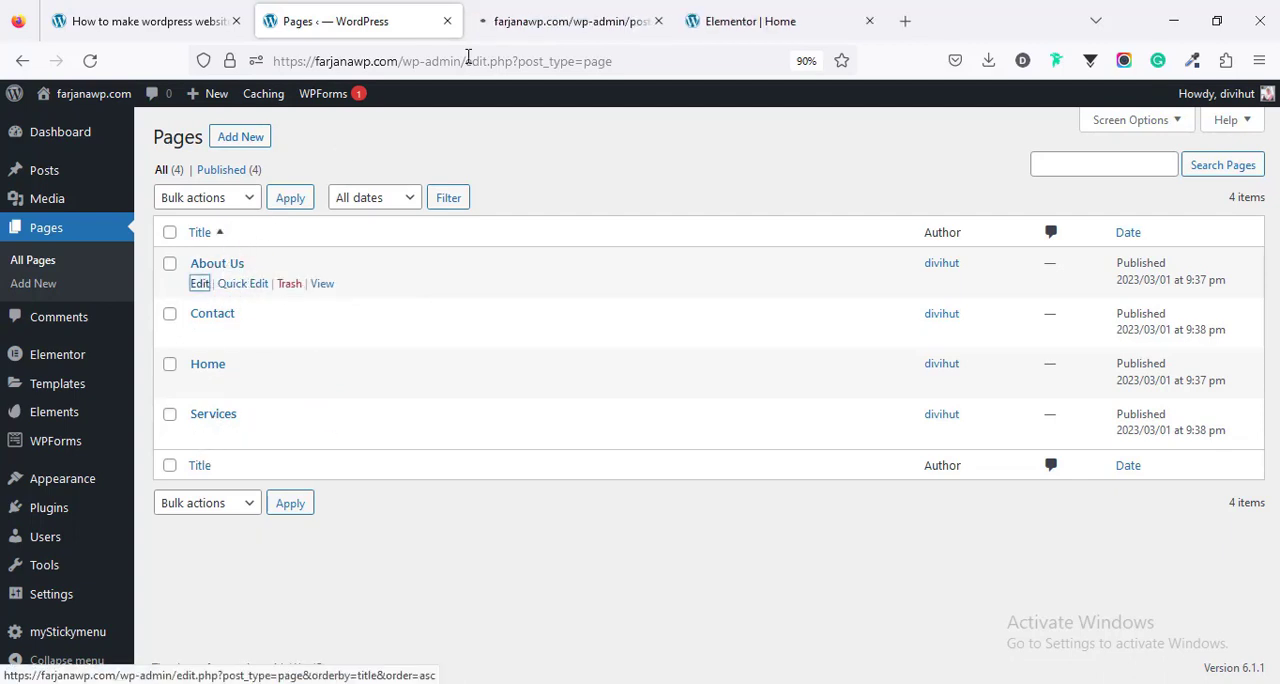
pyautogui.click(530, 21)
# - Launch the About Us page in Elementor and set its page layout to Elementor Full Width
pyautogui.click(312, 266)
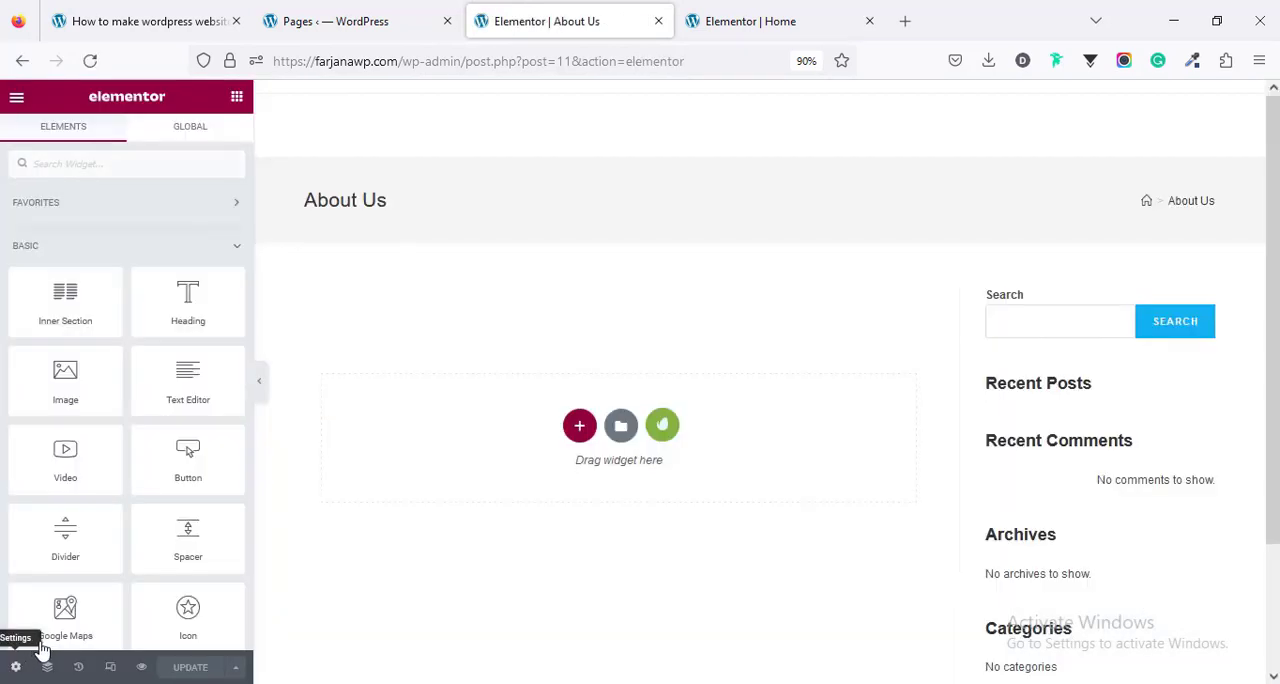
pyautogui.click(190, 510)
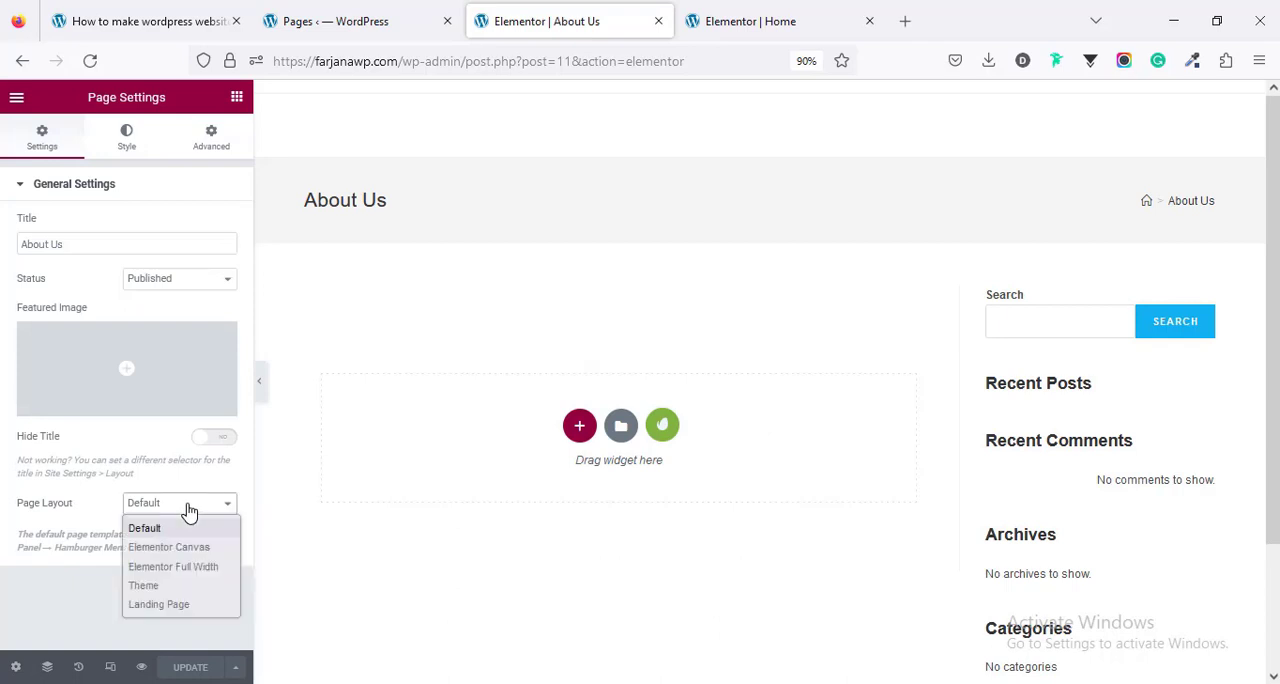
pyautogui.click(207, 567)
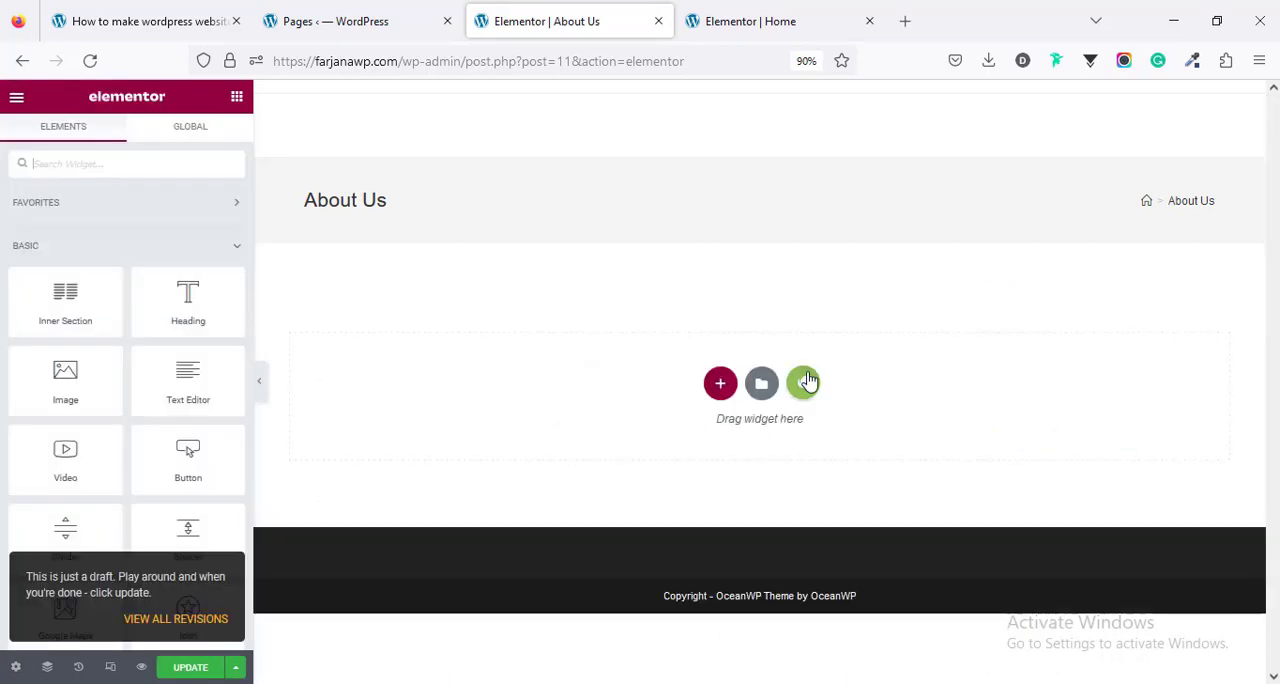
# - Insert the About 2 template from the installed Accounting Business kit into the About Us page and update the page
pyautogui.click(808, 381)
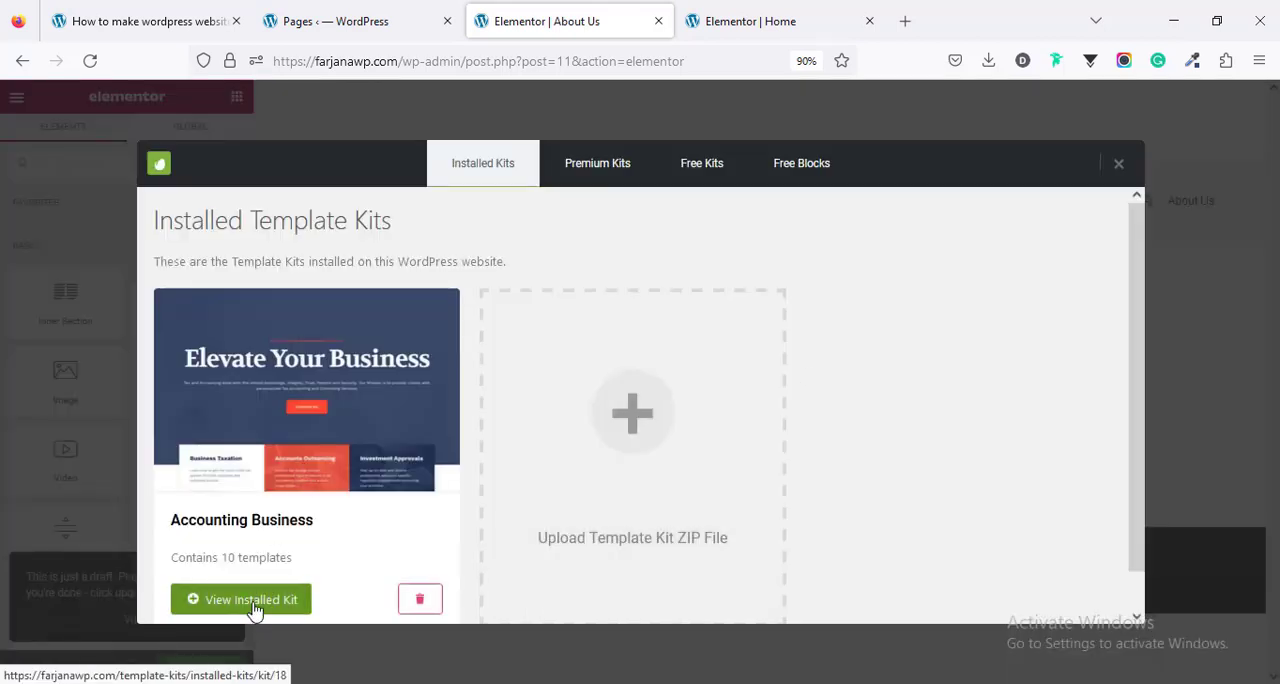
pyautogui.click(255, 611)
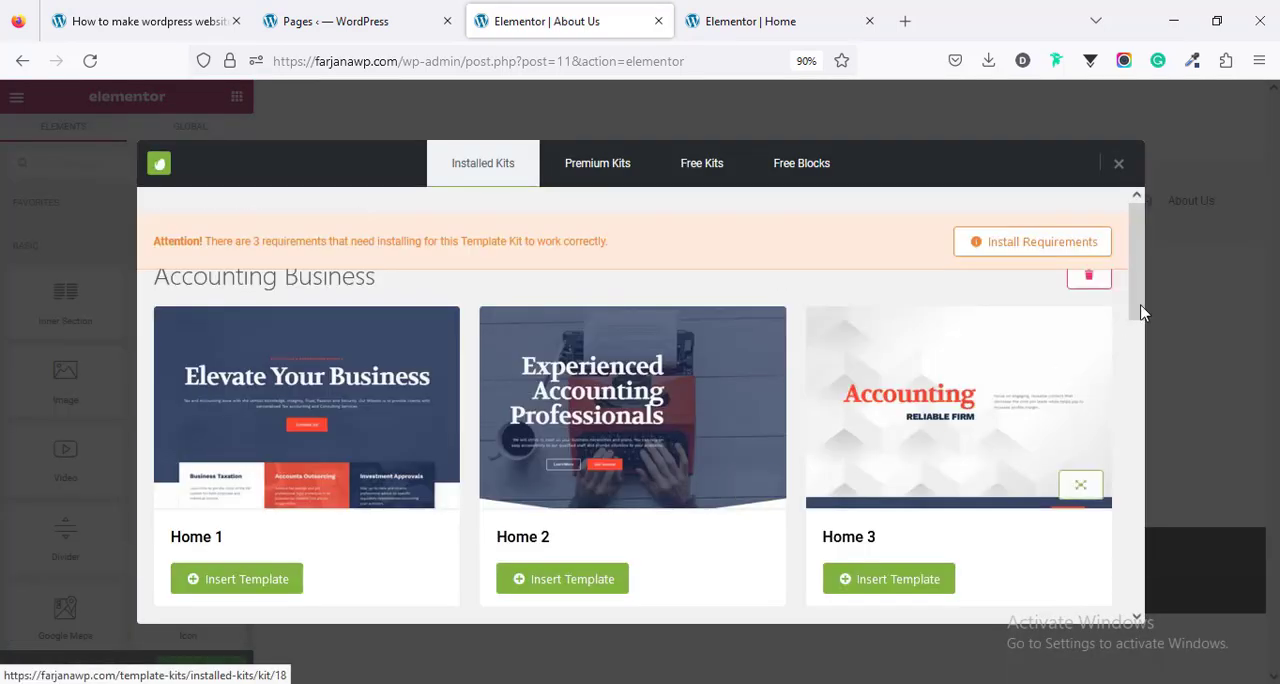
pyautogui.moveTo(1145, 291); pyautogui.dragTo(1145, 370)
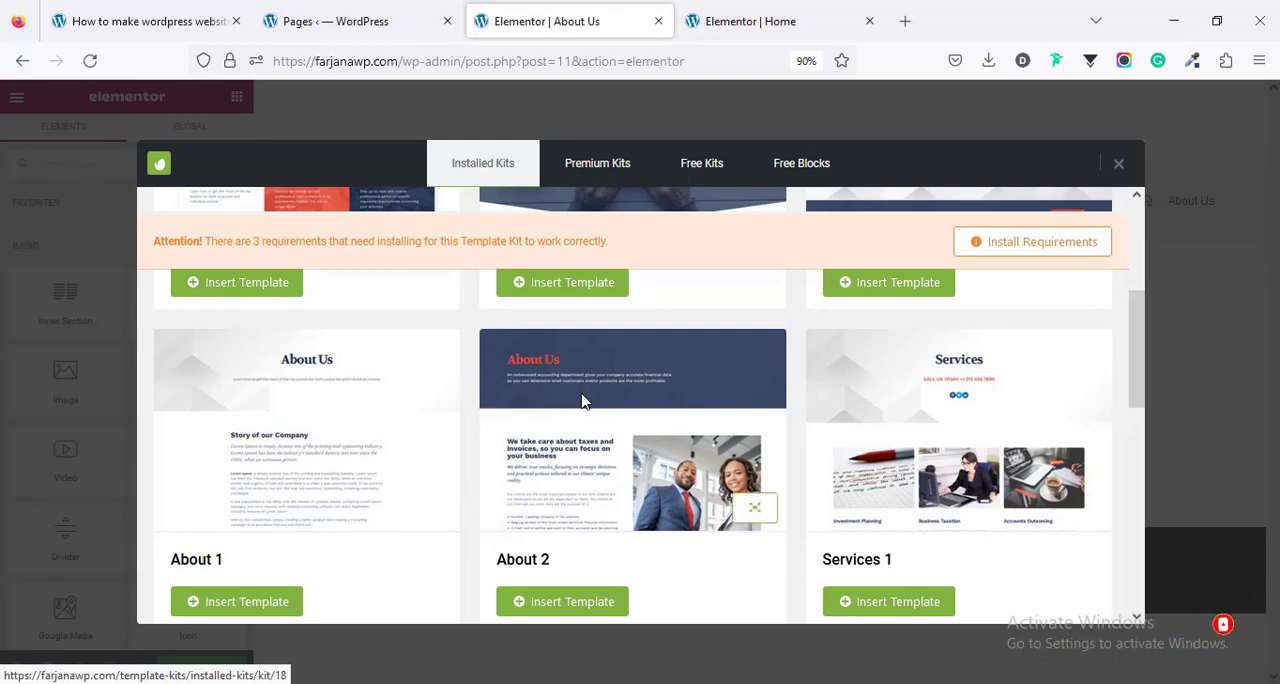
pyautogui.scroll(-2, 584, 400)
pyautogui.scroll(2, 584, 400)
pyautogui.click(538, 605)
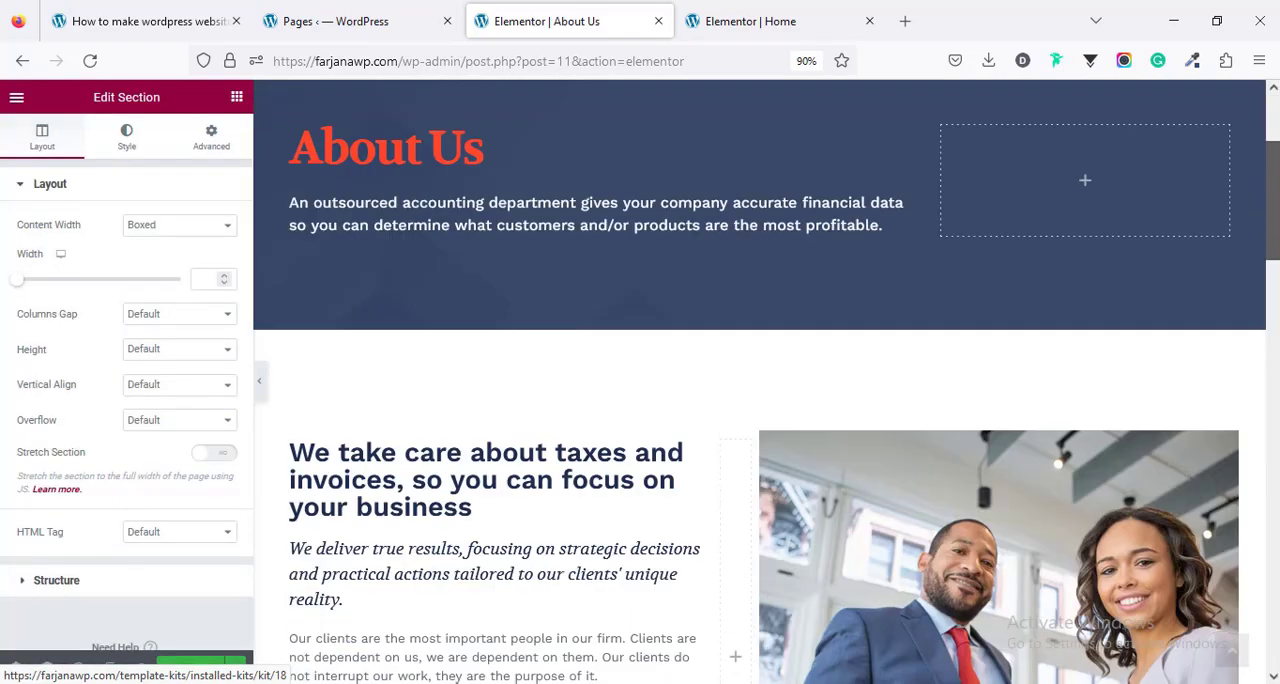
pyautogui.moveTo(1273, 200)
pyautogui.mouseDown()
pyautogui.moveTo(1273, 607)
pyautogui.moveTo(1273, 200)
pyautogui.mouseUp()
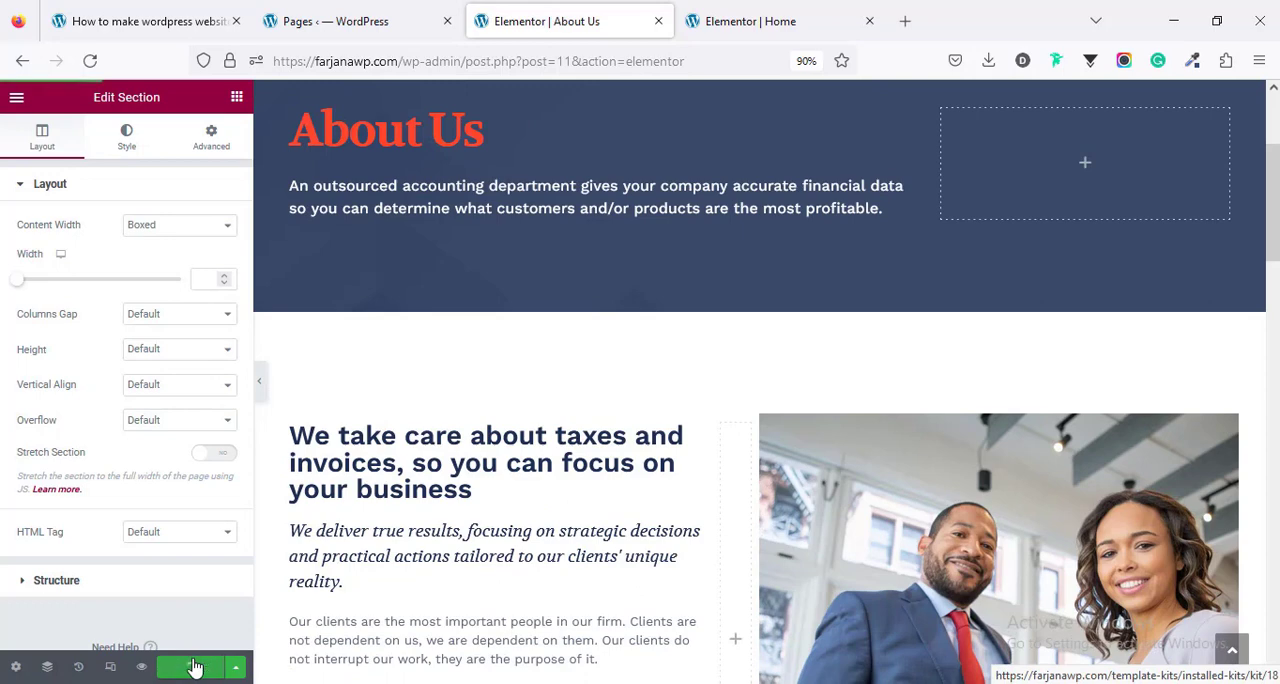
# - Open the Services page from the pages list for editing in a new tab
pyautogui.click(331, 28)
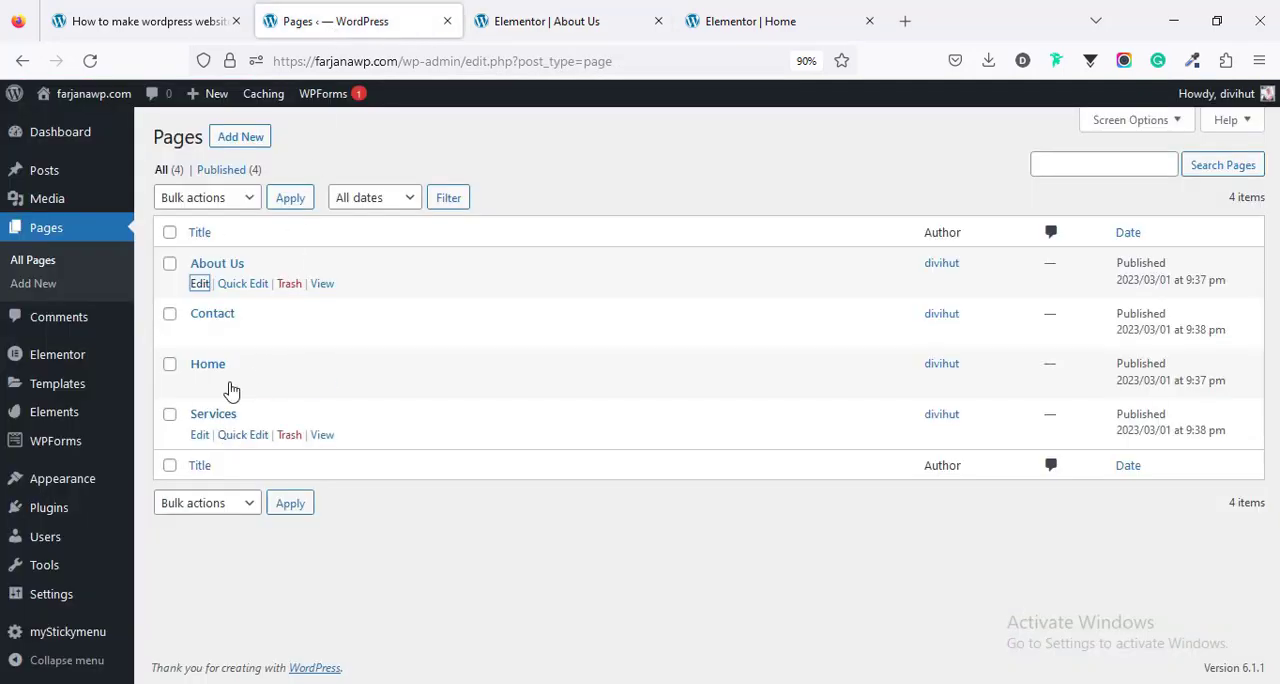
pyautogui.middleClick(200, 440)
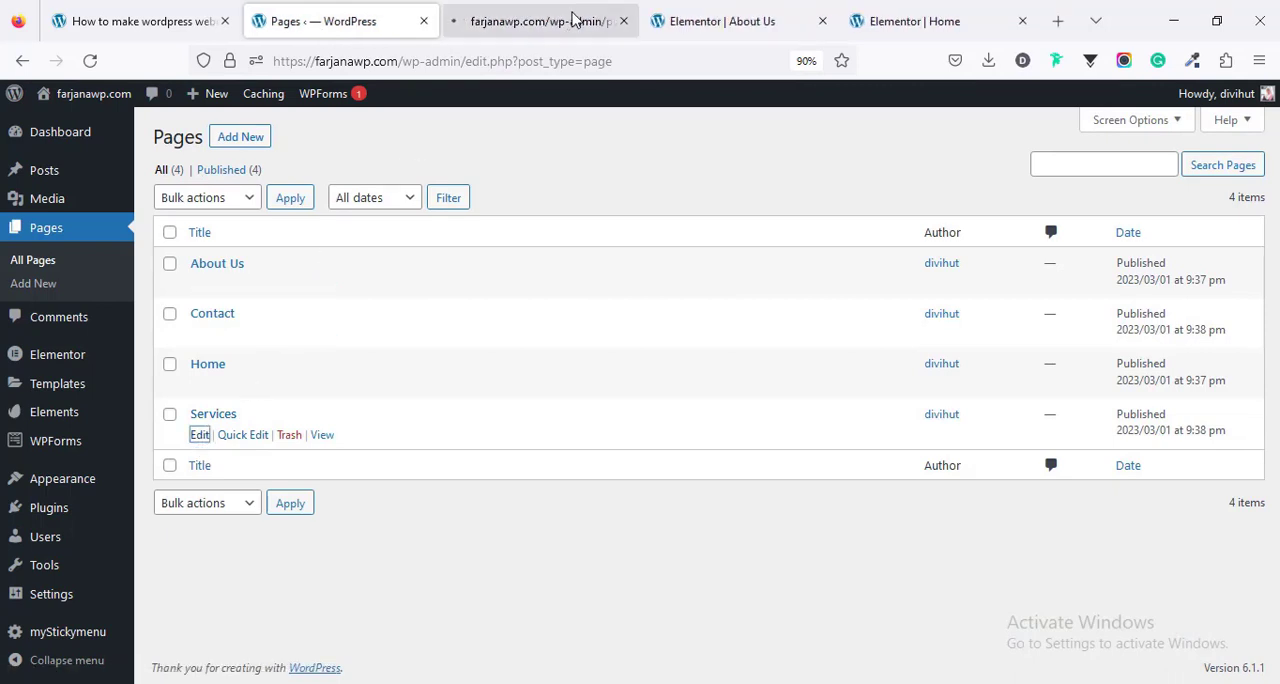
pyautogui.click(572, 20)
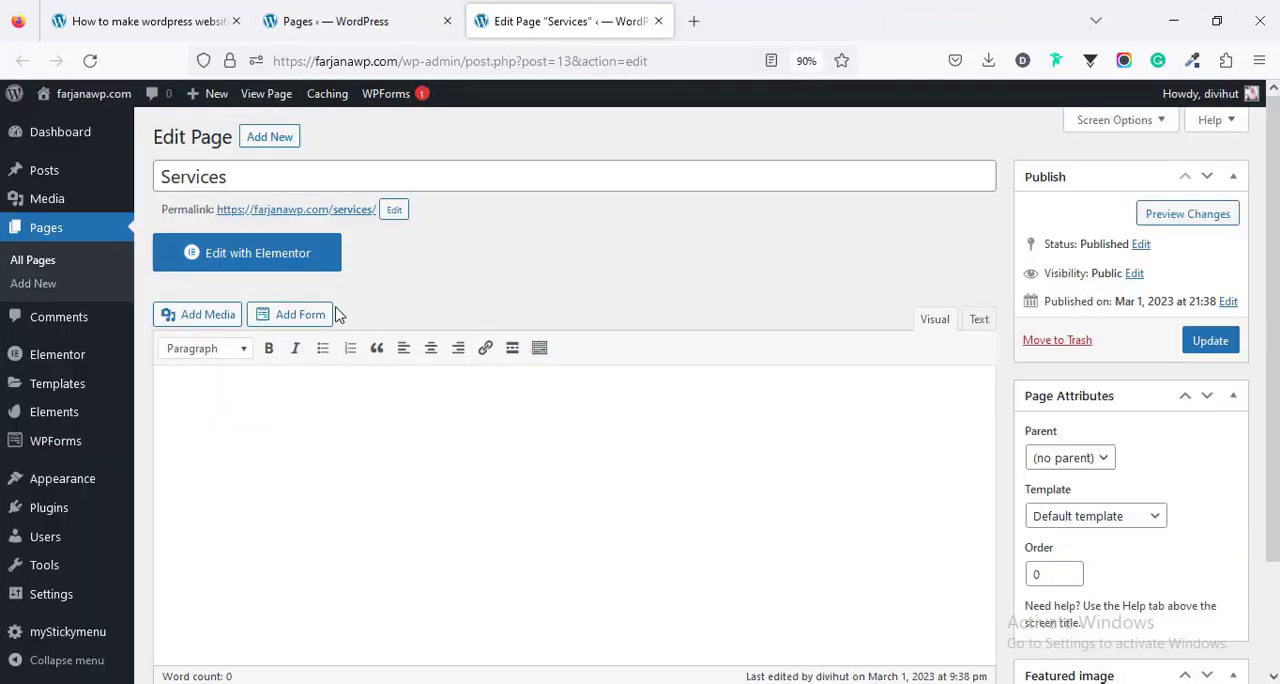
# - Launch the Services page in Elementor and set its page layout to Elementor Full Width
pyautogui.click(266, 258)
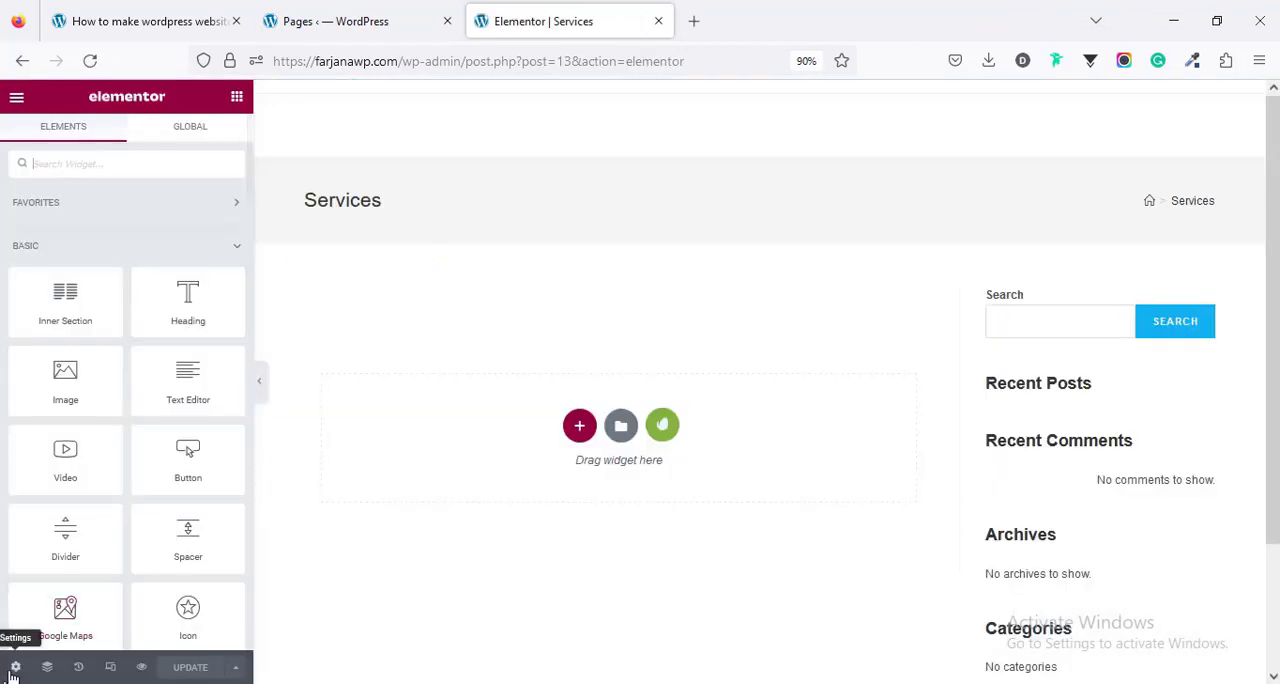
pyautogui.click(15, 667)
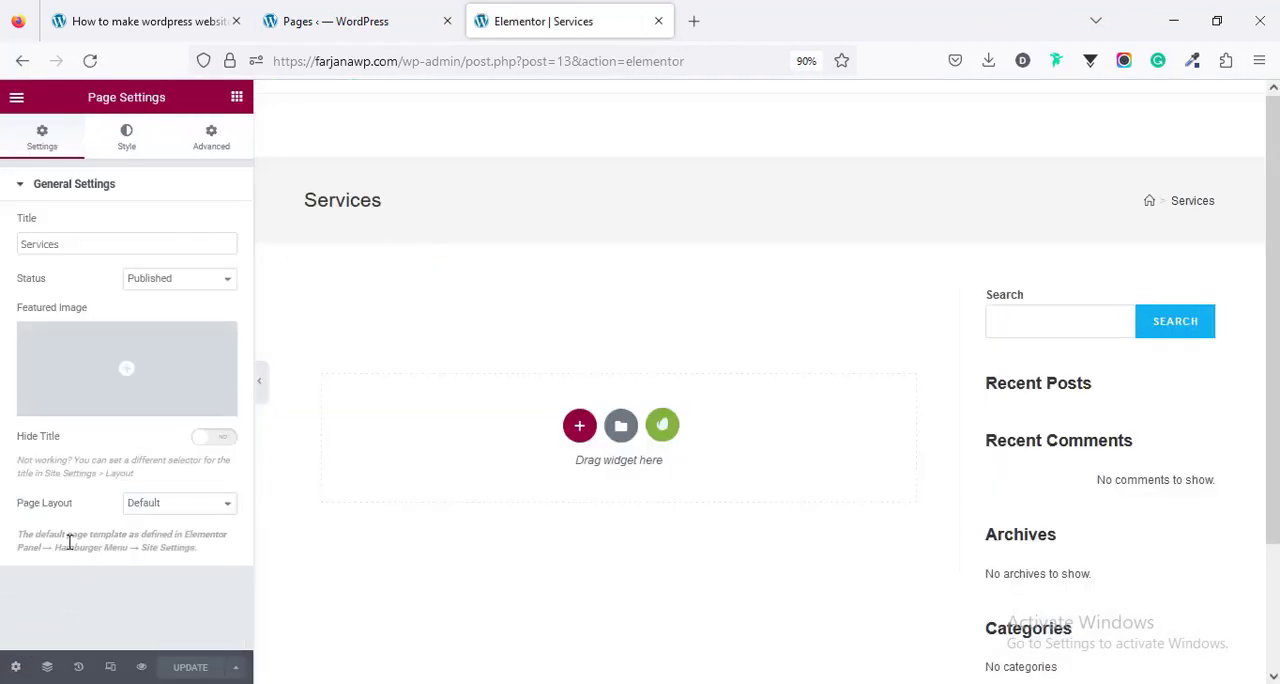
pyautogui.click(172, 502)
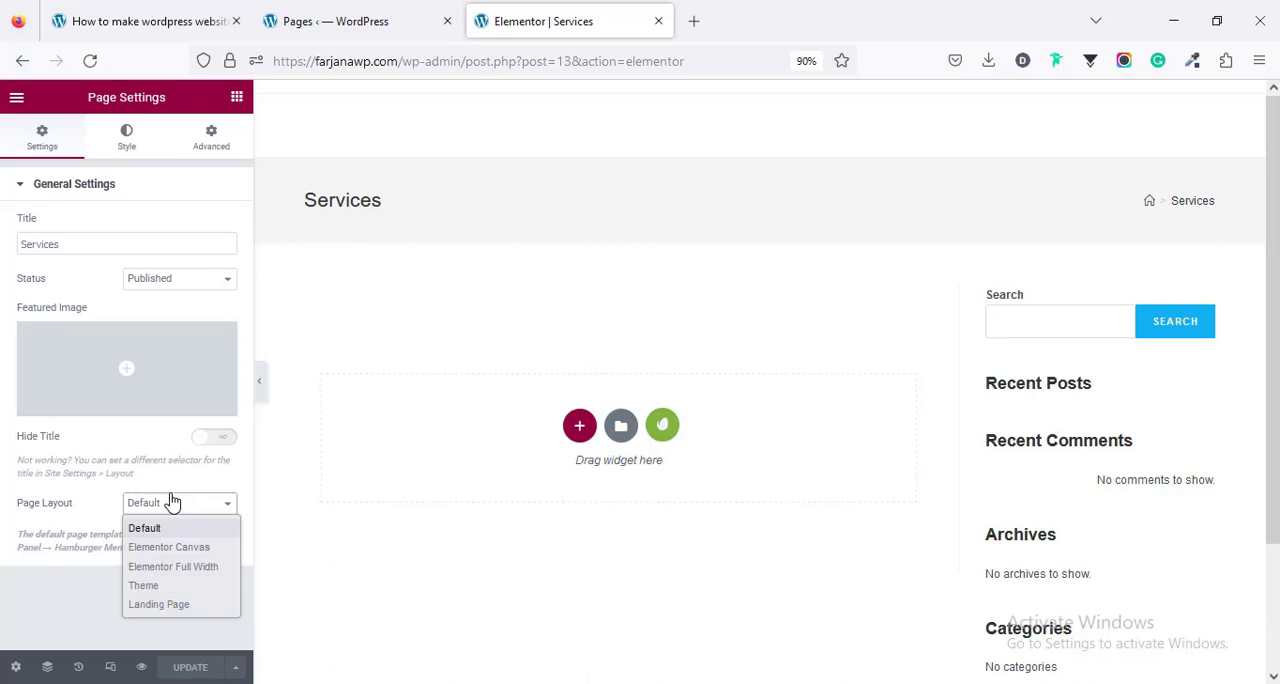
pyautogui.click(176, 567)
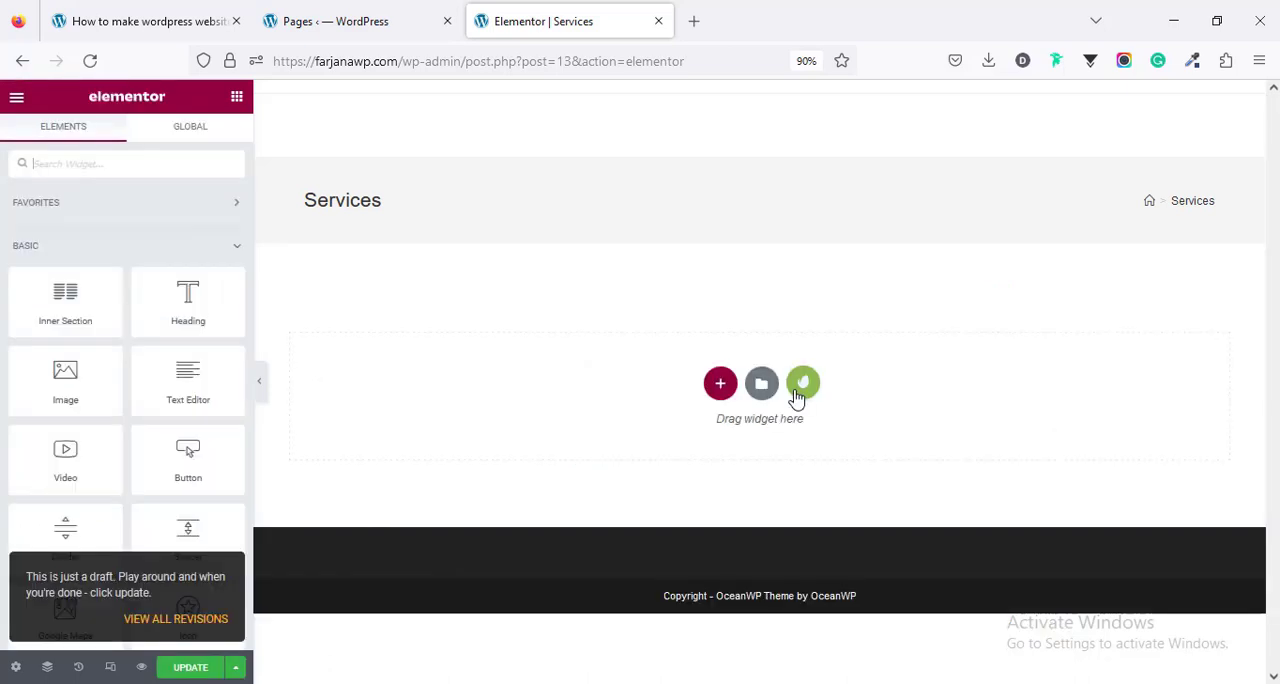
# - Insert the Services 2 template from the installed Accounting Business kit into the Services page, review the design and update the page
pyautogui.click(797, 395)
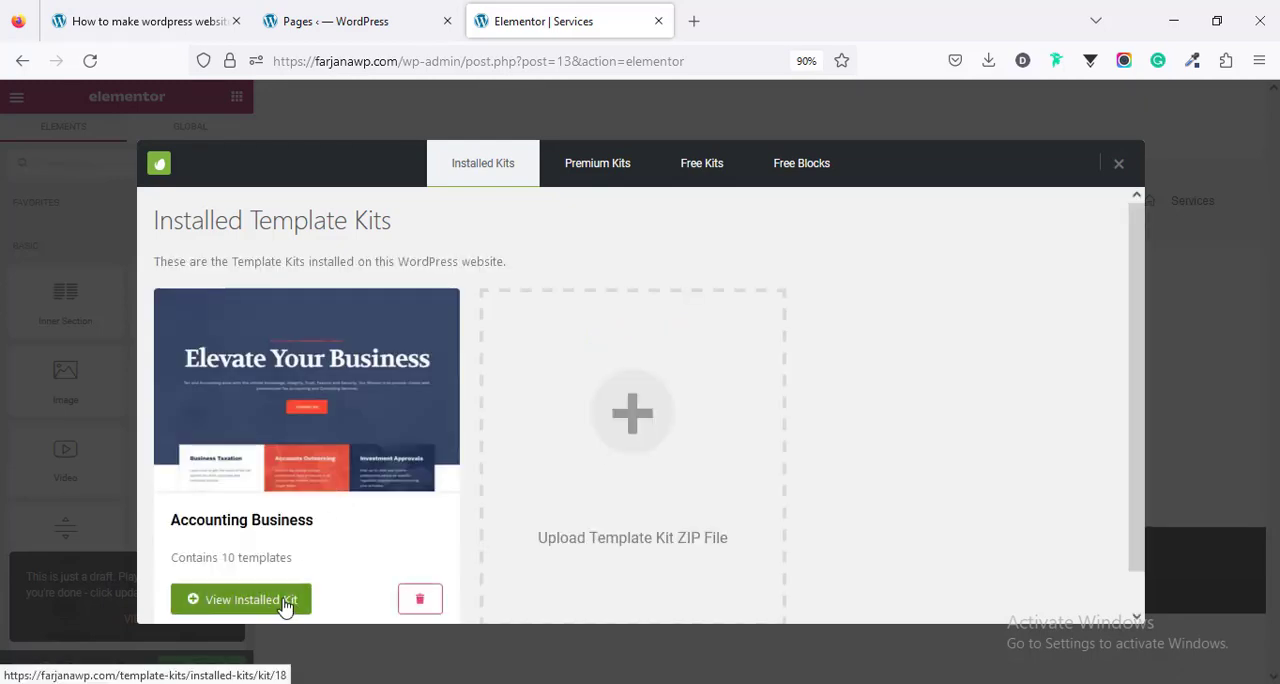
pyautogui.click(285, 600)
pyautogui.scroll(-2, 567, 510)
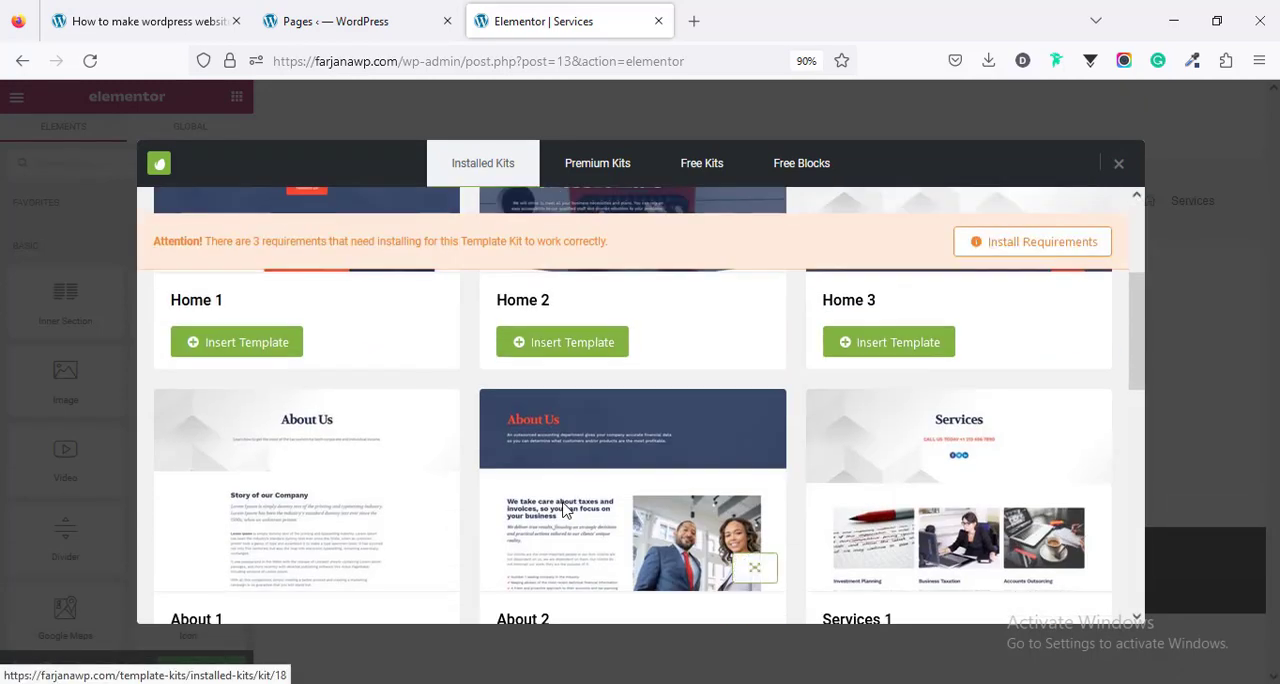
pyautogui.scroll(-2, 567, 510)
pyautogui.scroll(1, 1113, 449)
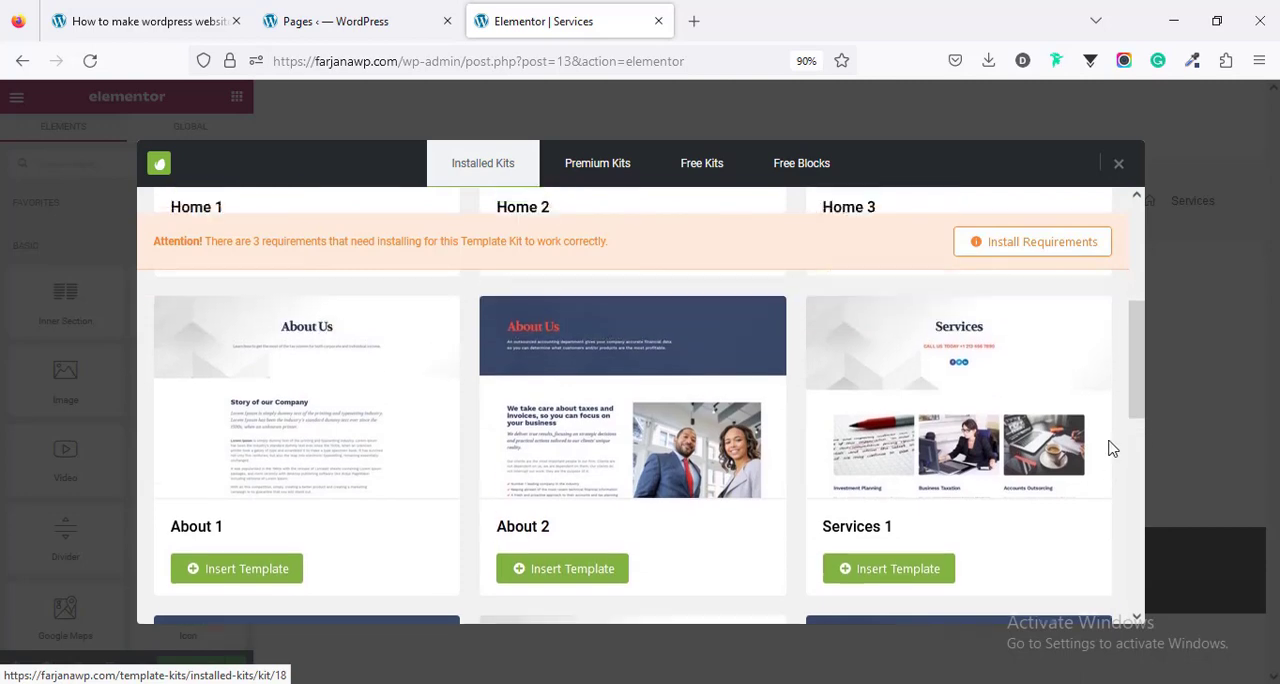
pyautogui.scroll(-3, 534, 500)
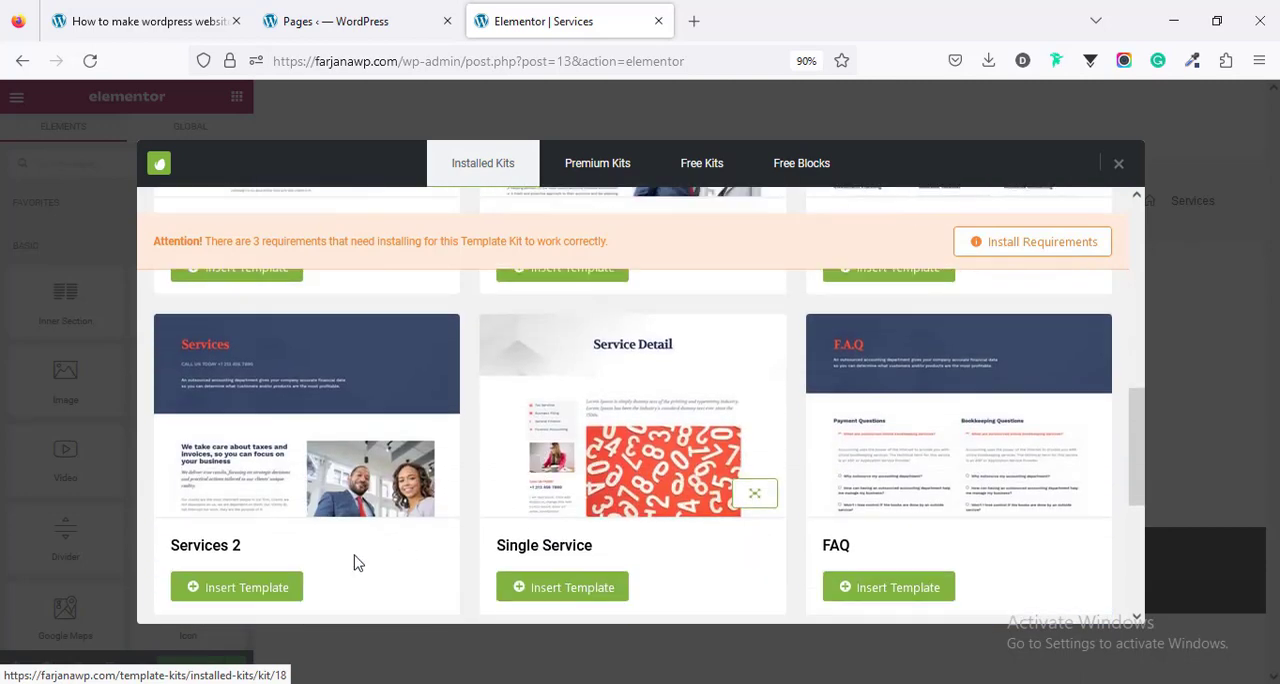
pyautogui.scroll(-1, 292, 570)
pyautogui.scroll(1, 295, 564)
pyautogui.click(266, 598)
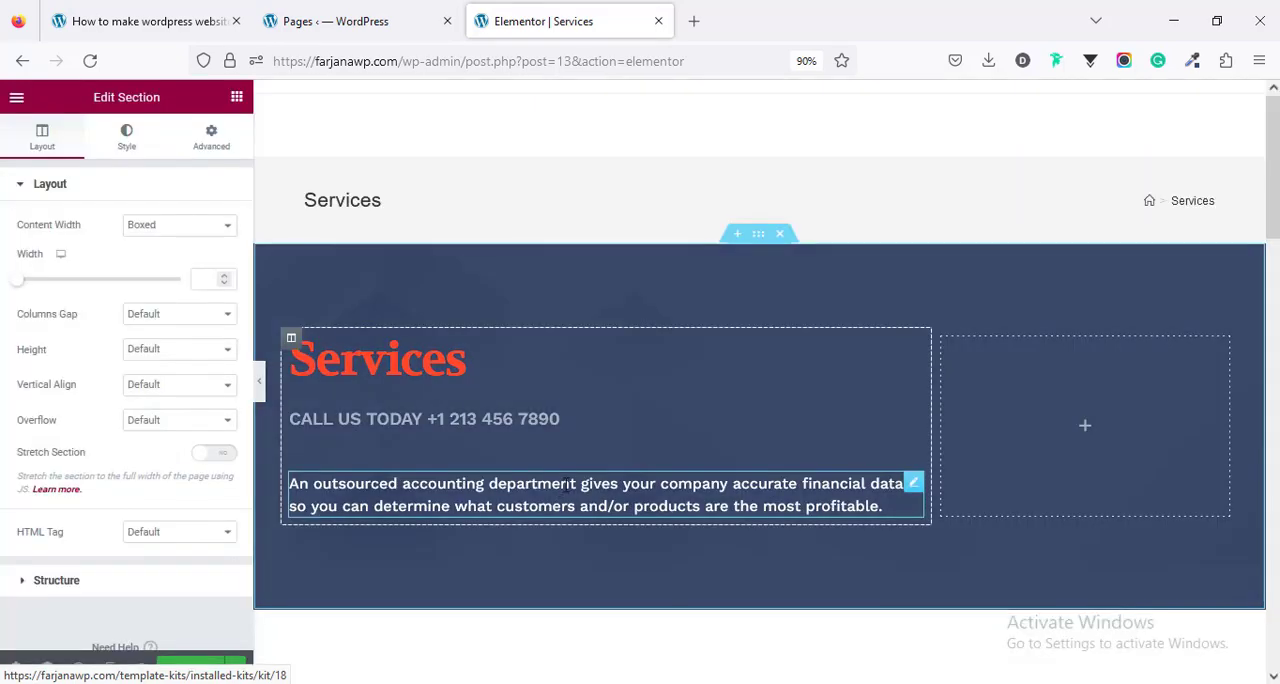
pyautogui.moveTo(1278, 200); pyautogui.dragTo(1278, 513)
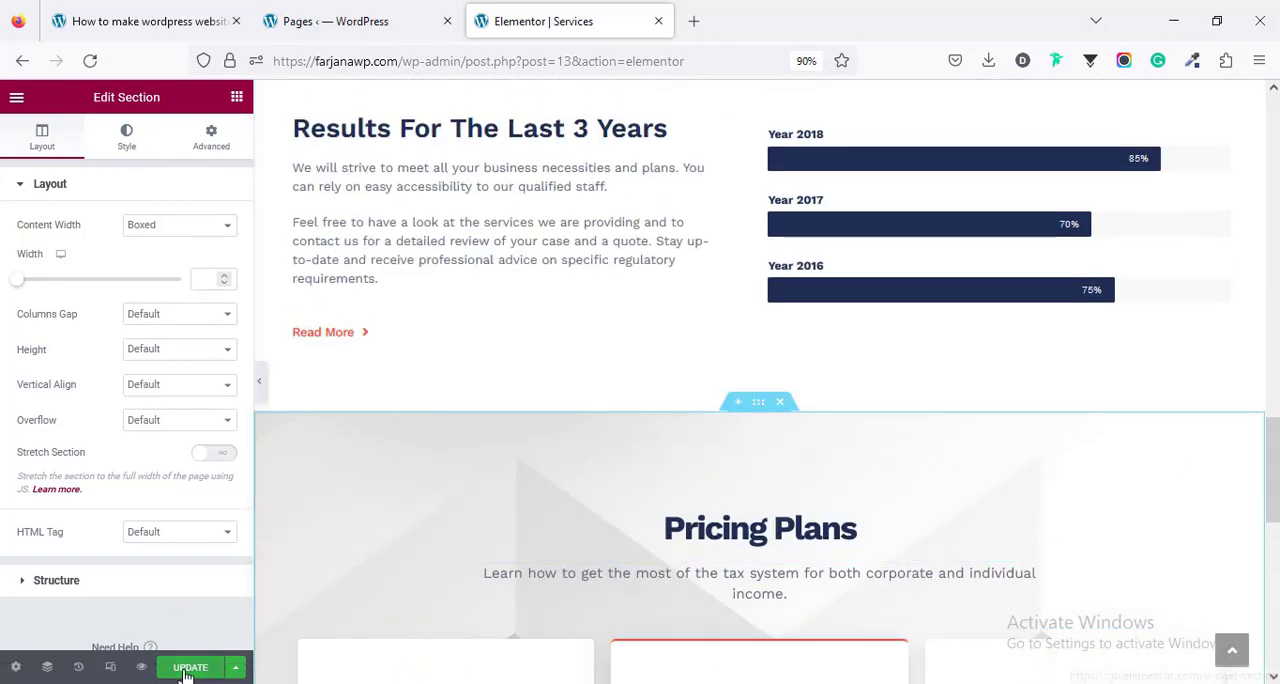
# - Open the Contact page from the pages list for editing in a new tab
pyautogui.click(335, 21)
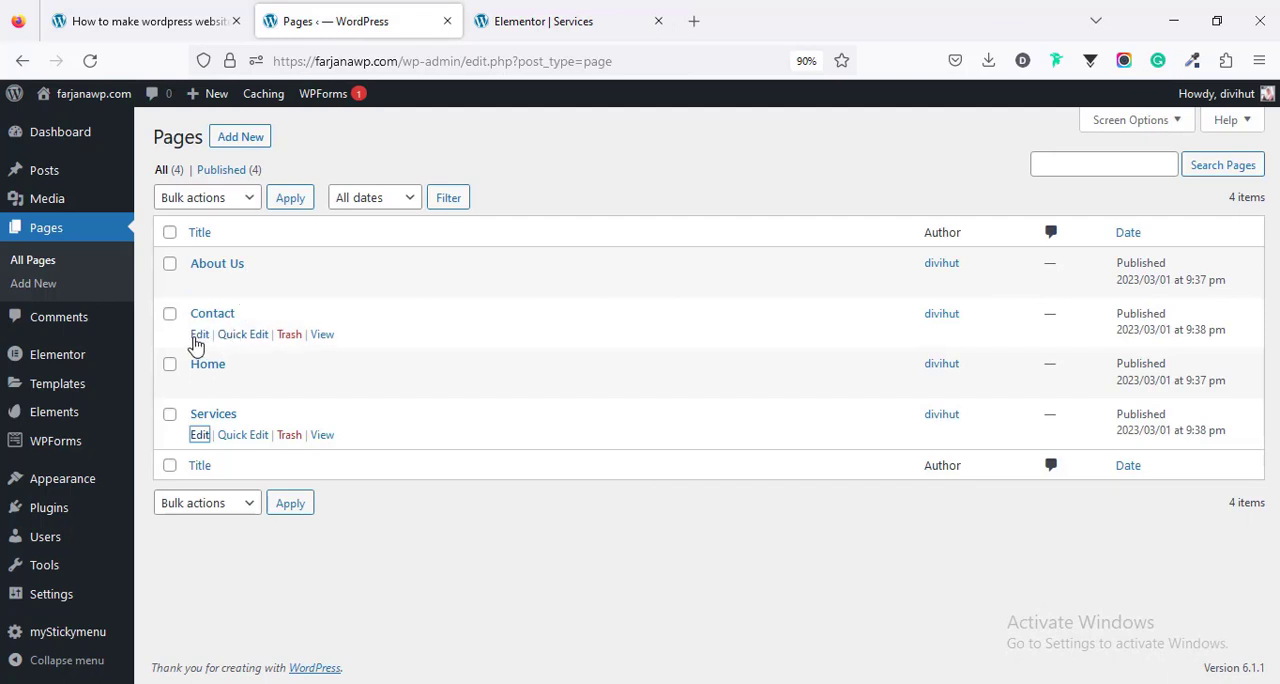
pyautogui.middleClick(198, 336)
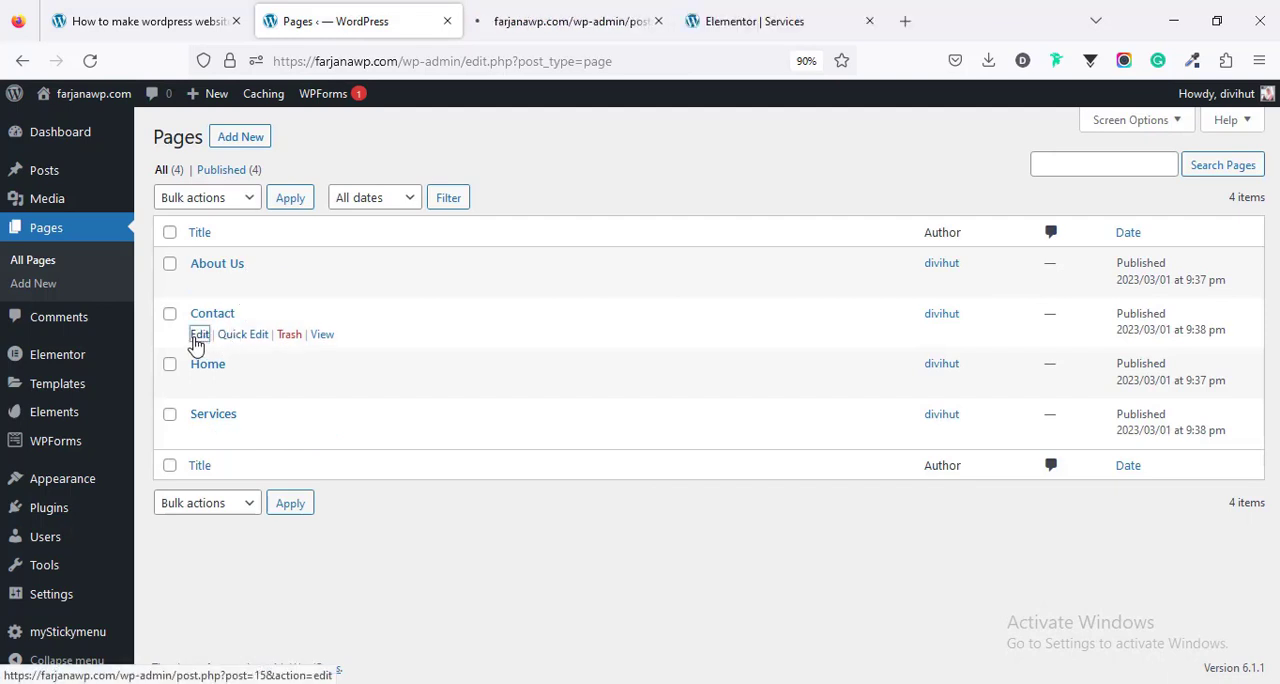
pyautogui.click(600, 8)
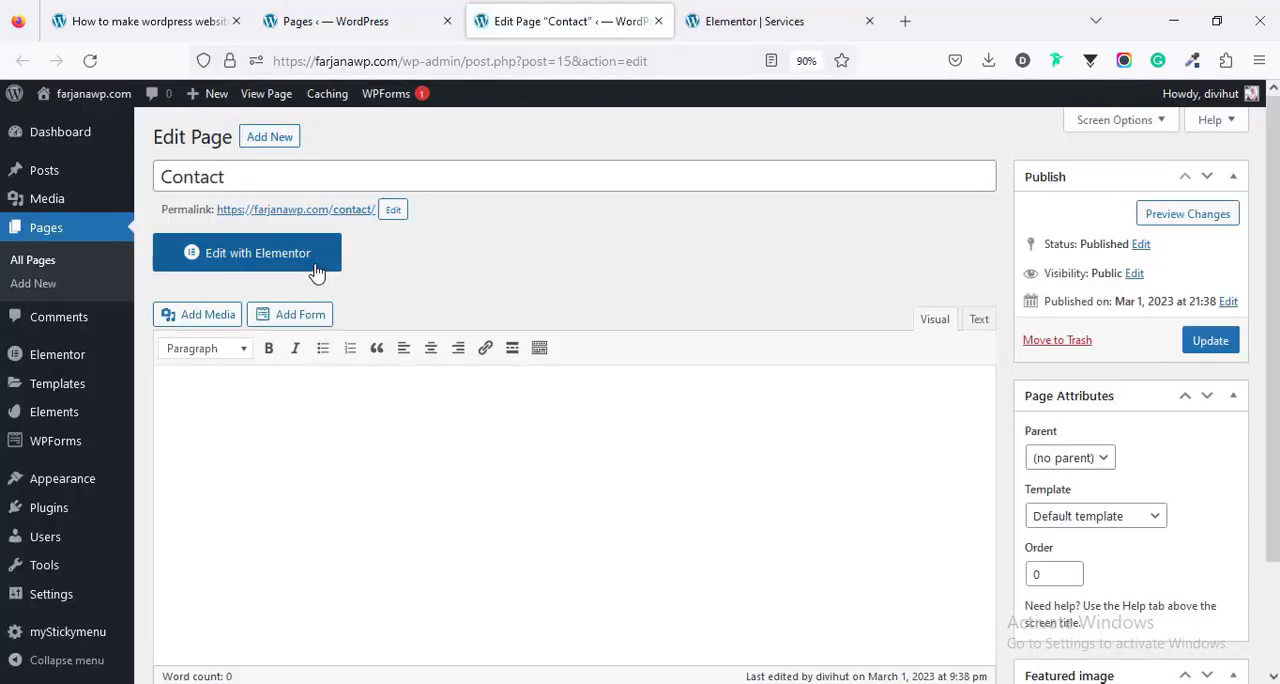
# - Launch the Contact page in Elementor and set its page layout to Elementor Full Width
pyautogui.click(258, 253)
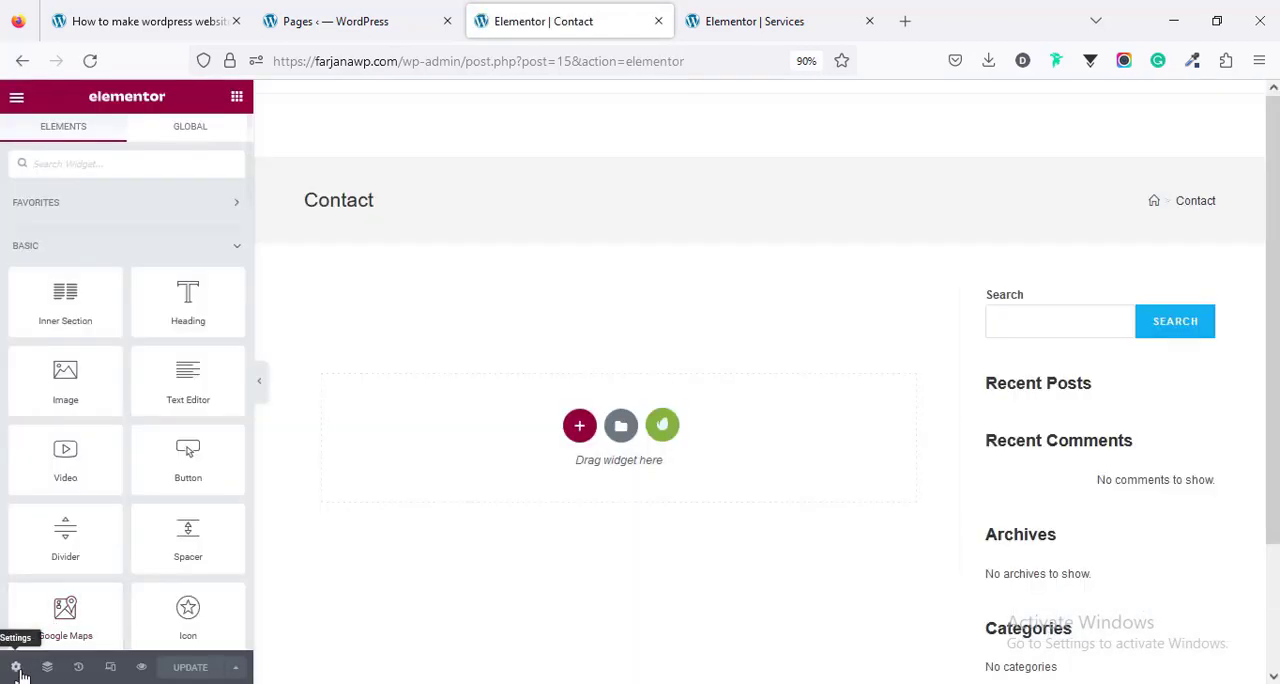
pyautogui.click(15, 667)
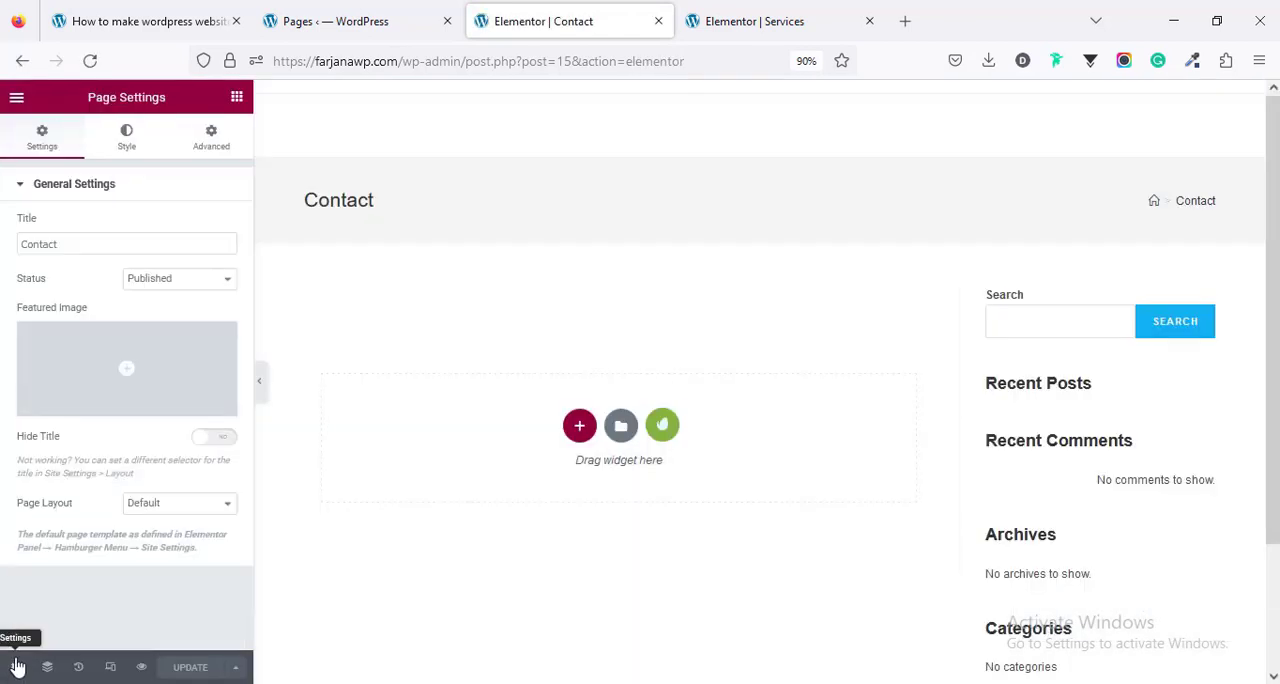
pyautogui.click(170, 508)
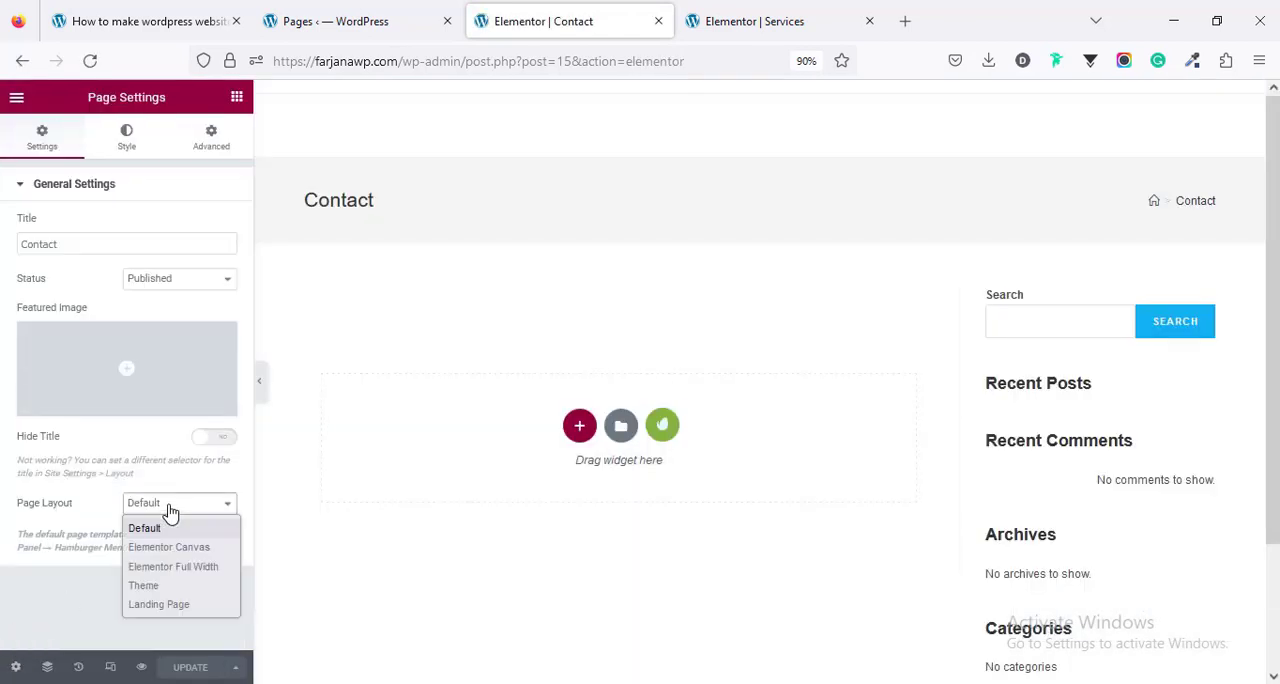
pyautogui.click(193, 567)
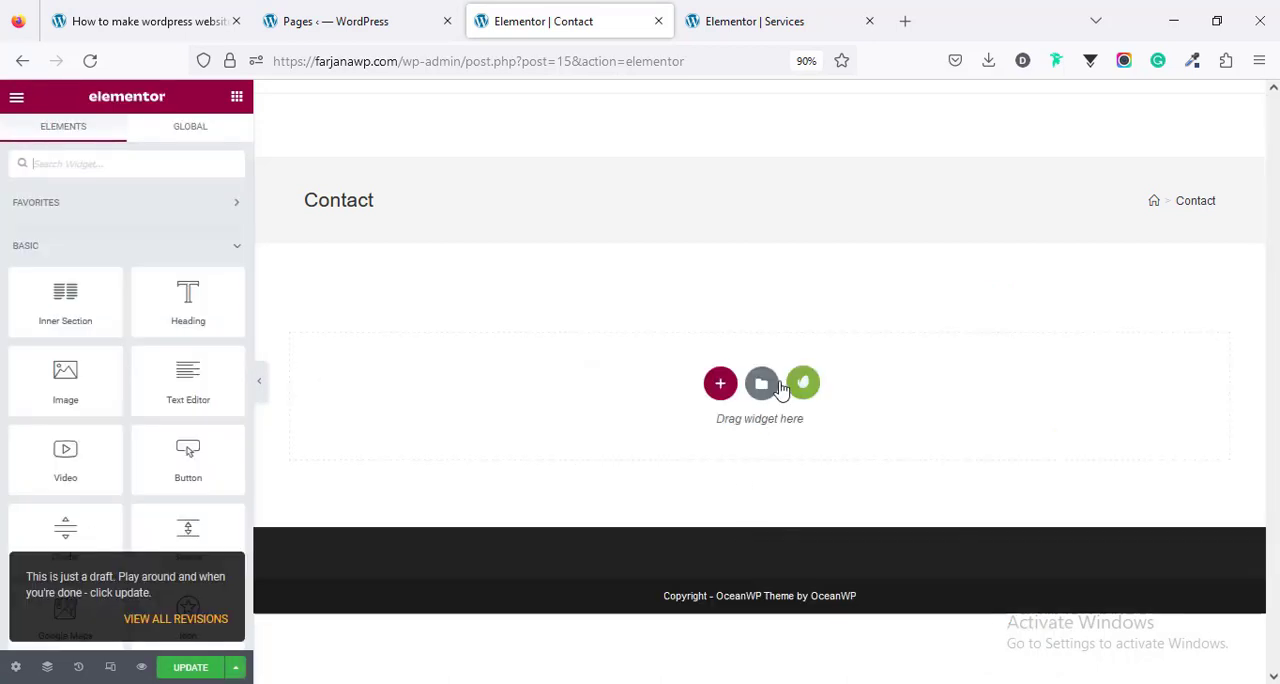
# - Insert the Contact template from the installed Accounting Business kit into the Contact page and update the page
pyautogui.click(803, 384)
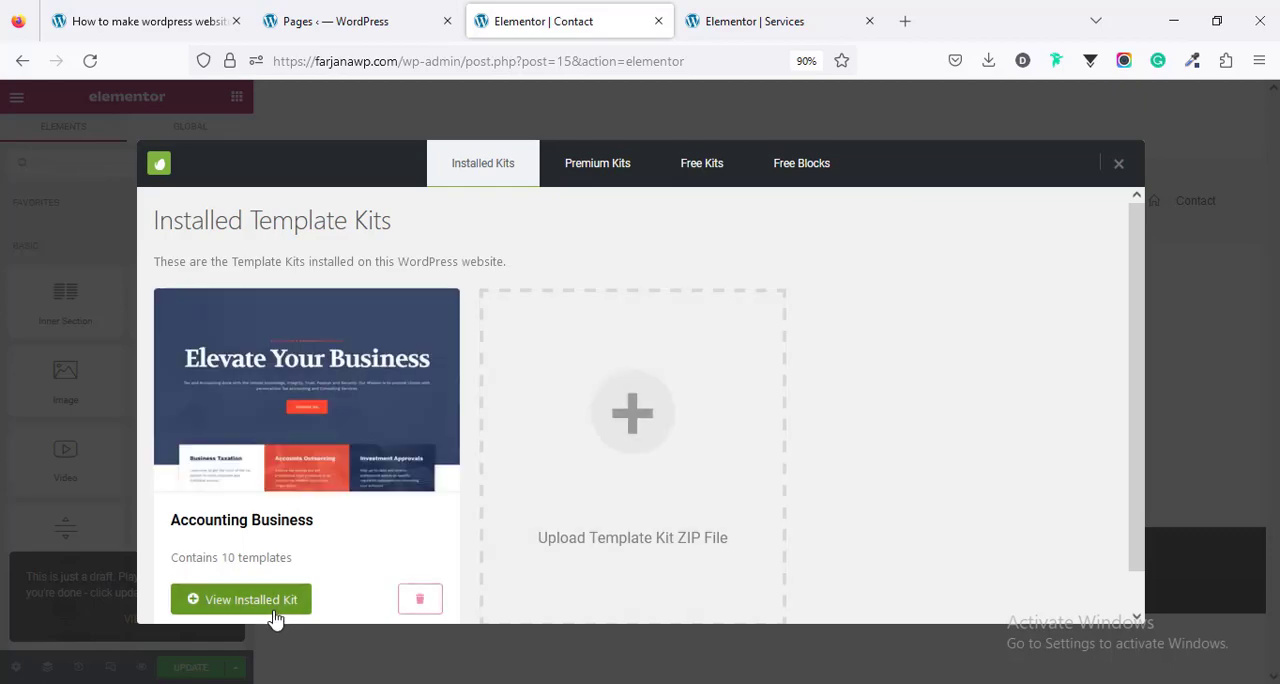
pyautogui.click(275, 603)
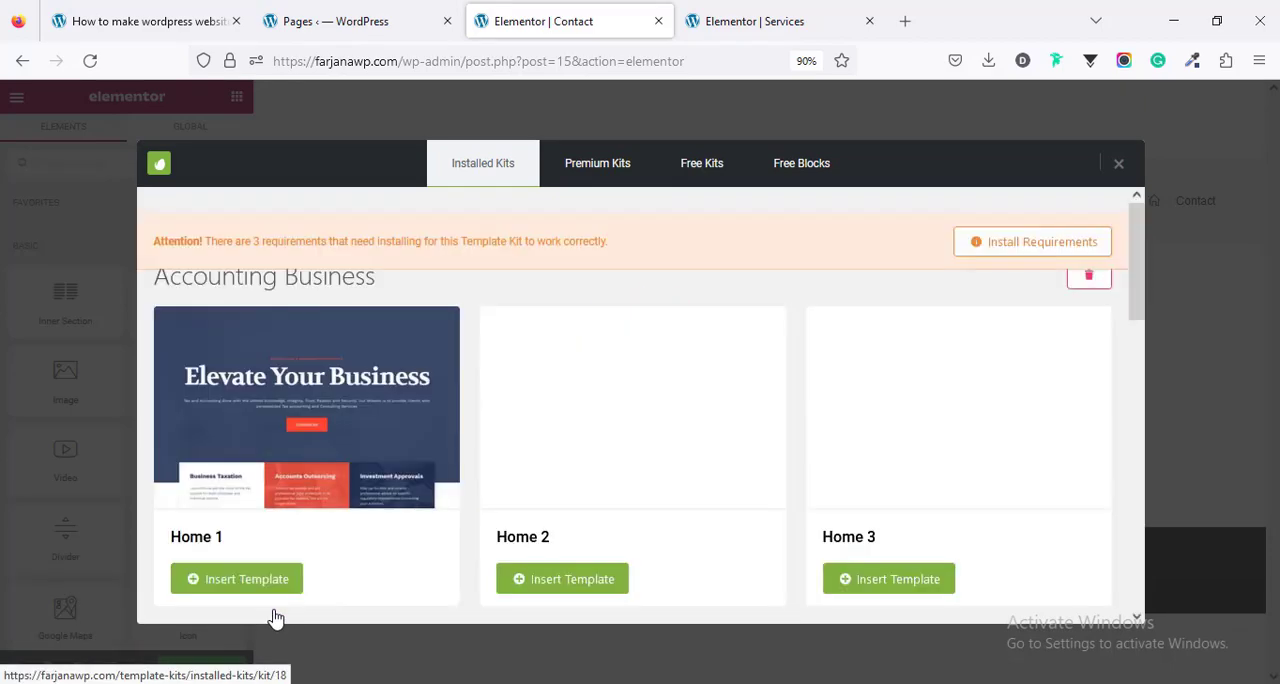
pyautogui.scroll(-3, 669, 514)
pyautogui.scroll(-4, 669, 514)
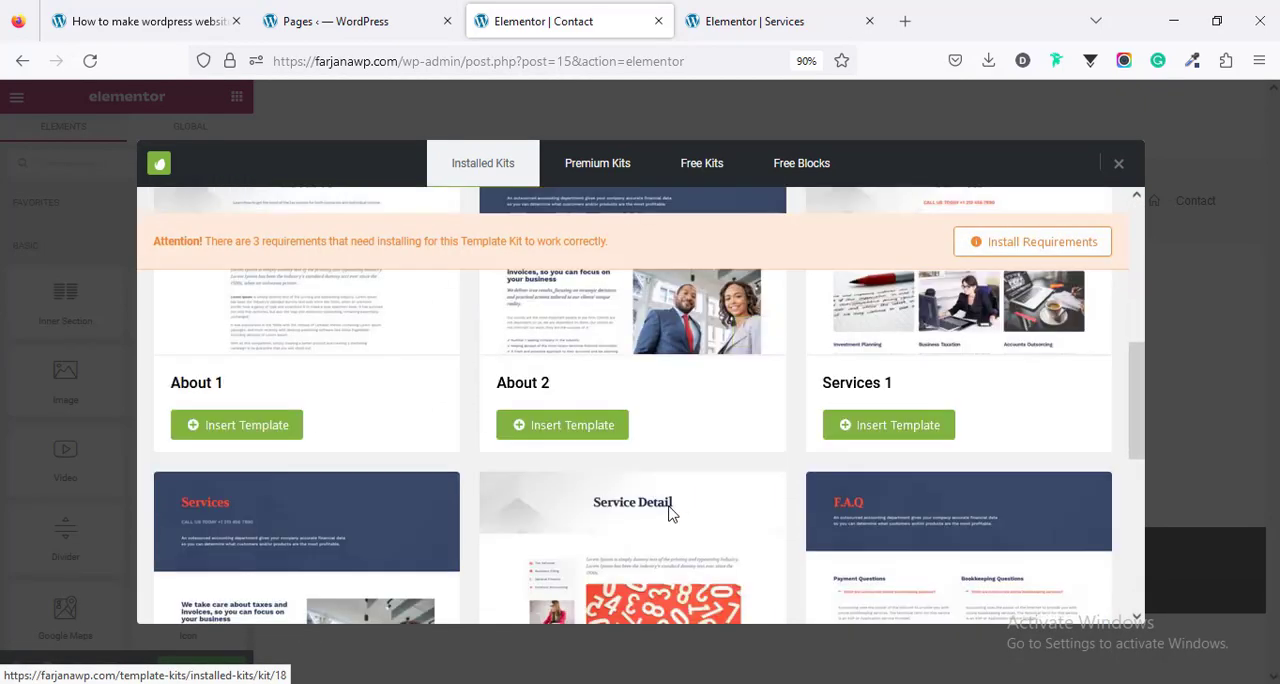
pyautogui.scroll(-4, 669, 514)
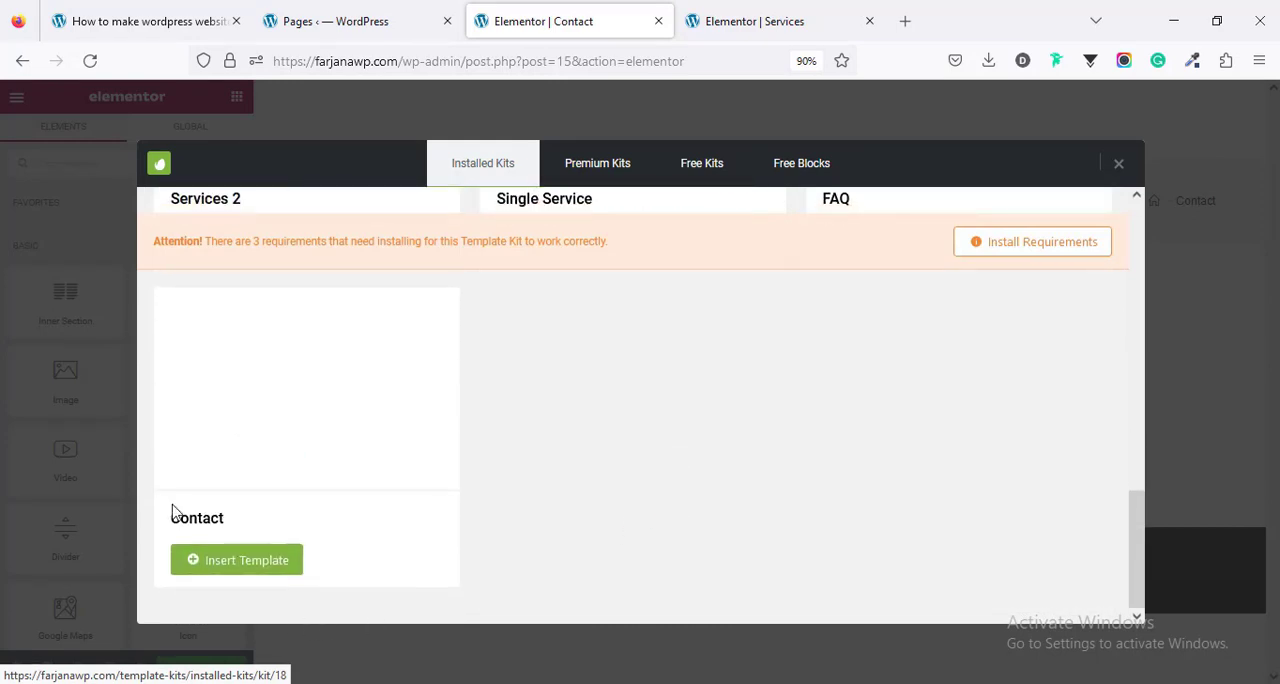
pyautogui.click(244, 563)
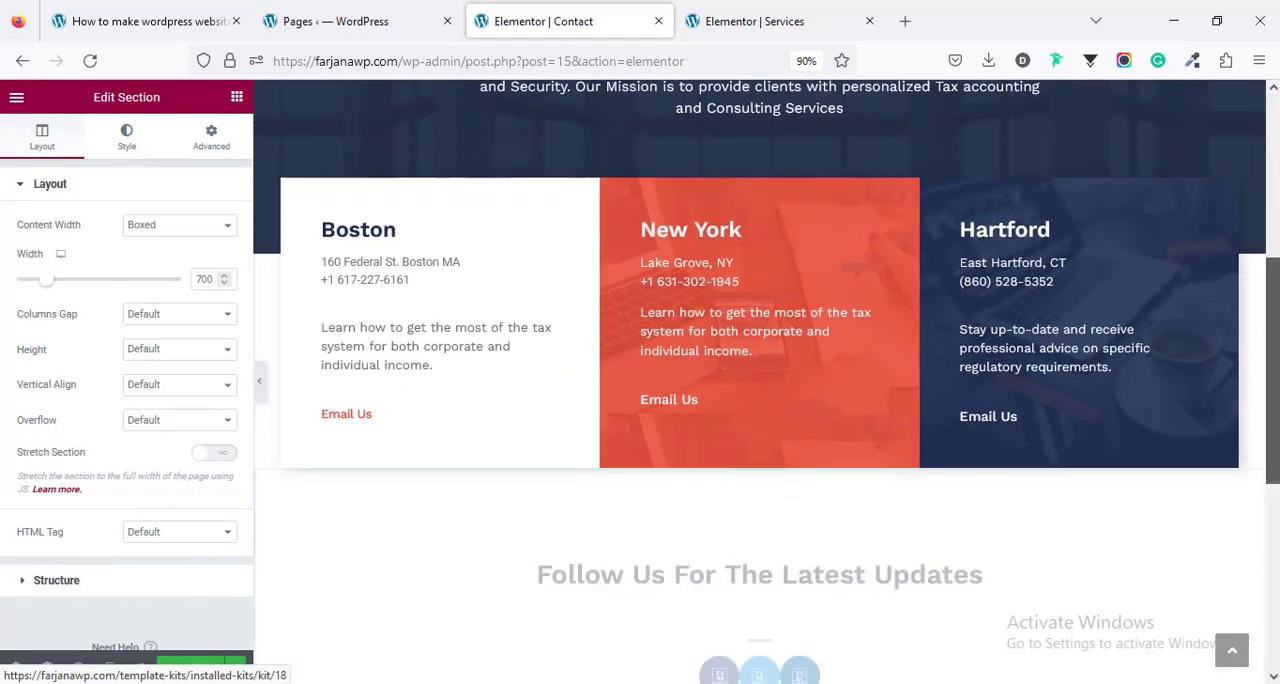
pyautogui.moveTo(1272, 569); pyautogui.dragTo(1268, 274)
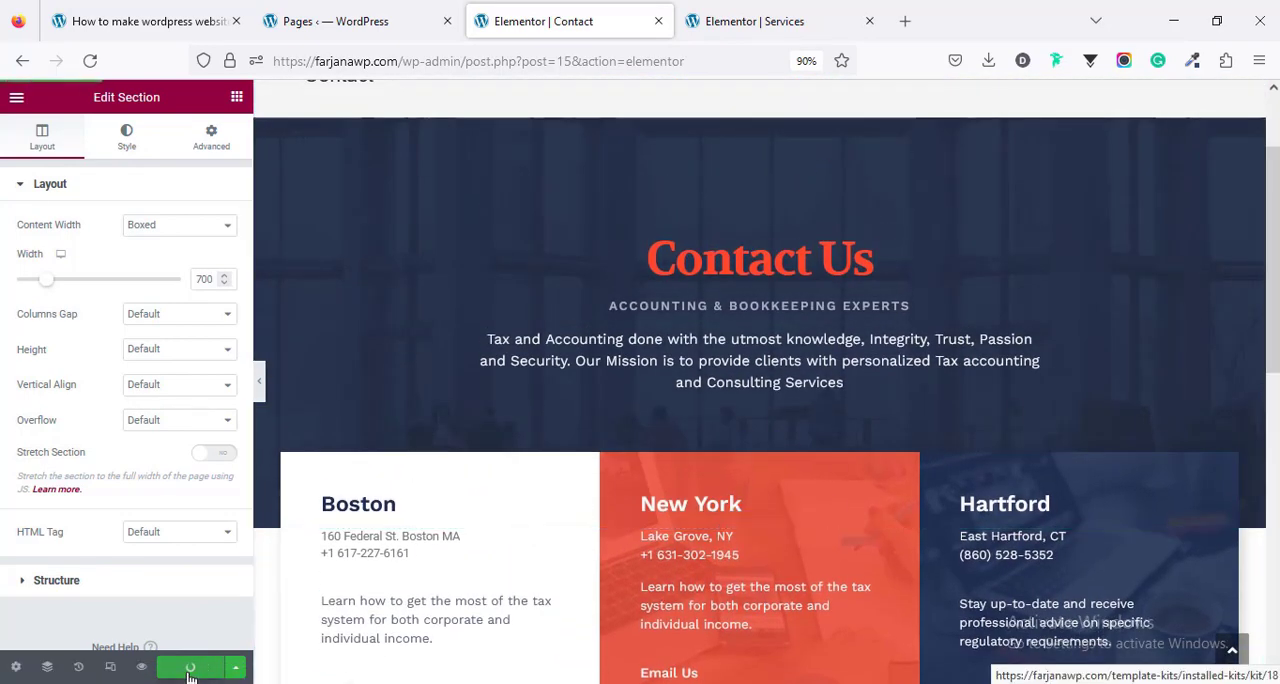
# - View the live Home page in a new tab from the pages list and look through its design
pyautogui.click(368, 17)
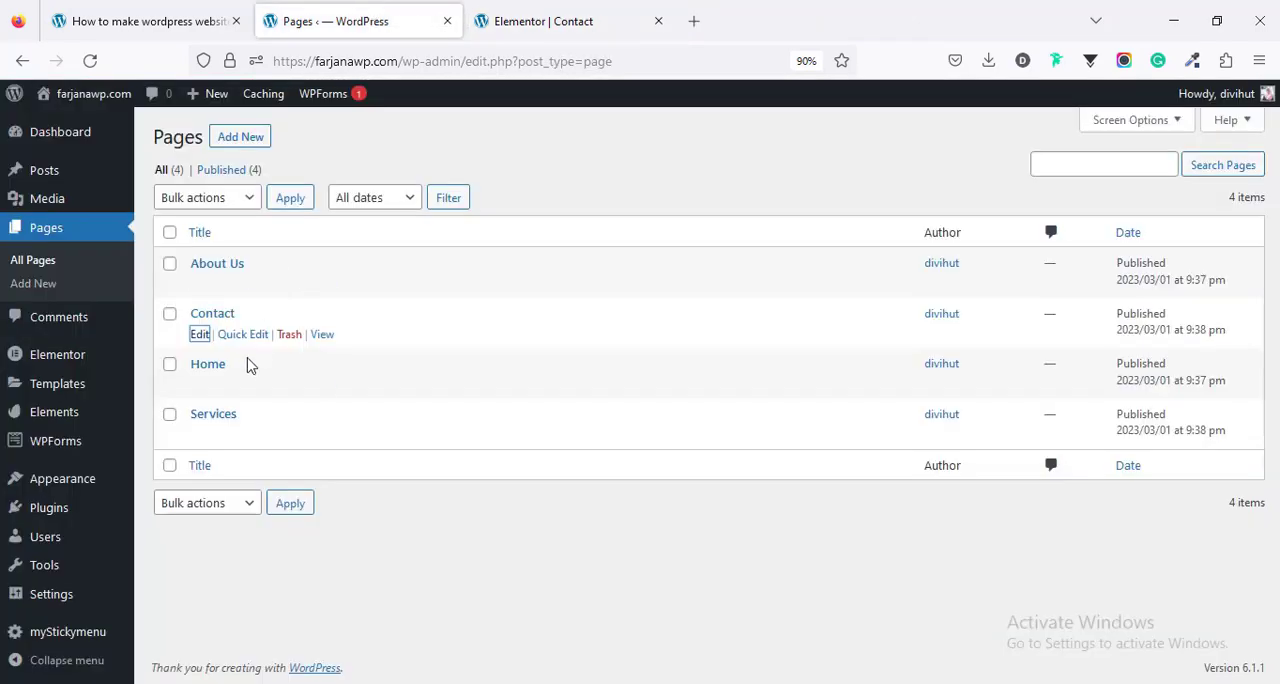
pyautogui.middleClick(324, 386)
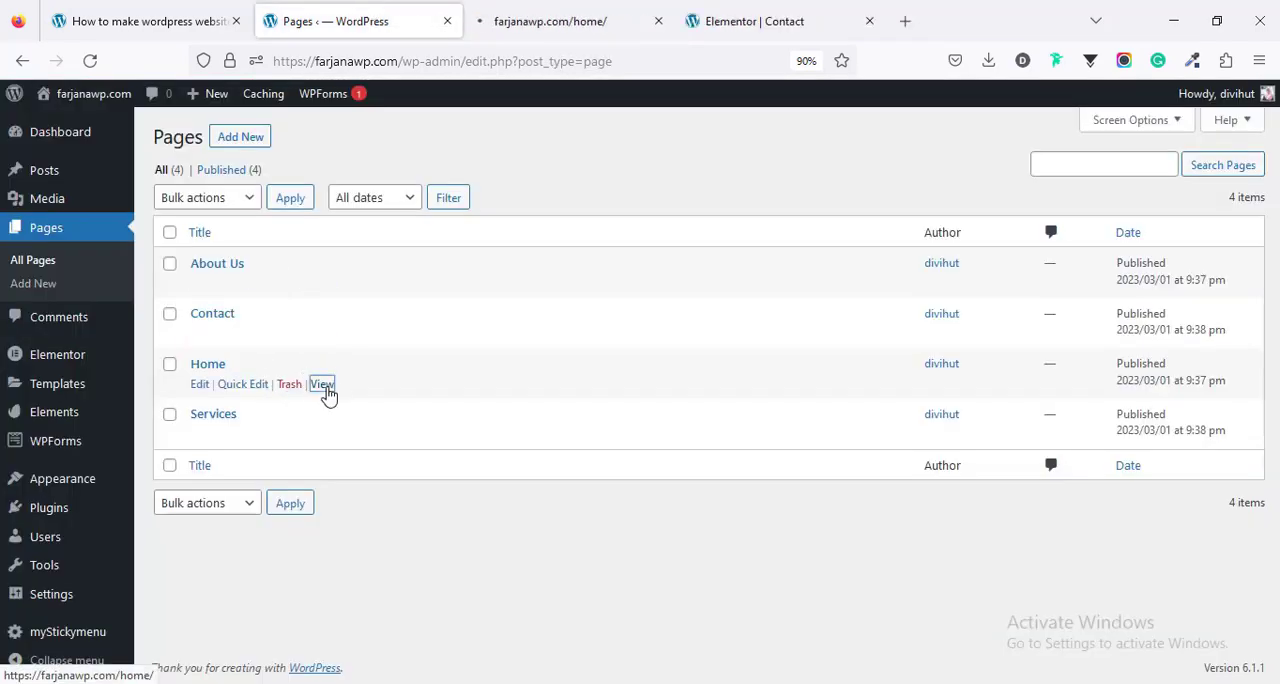
pyautogui.click(511, 9)
pyautogui.scroll(-5, 640, 400)
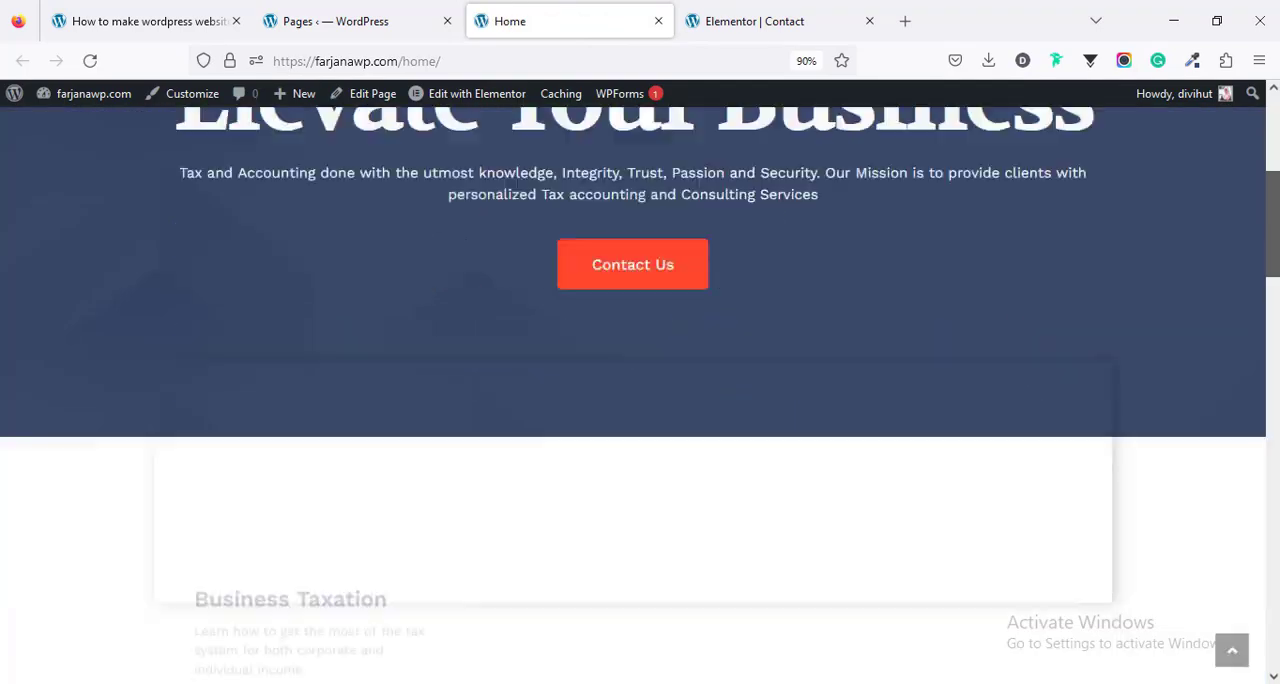
pyautogui.scroll(-7, 640, 400)
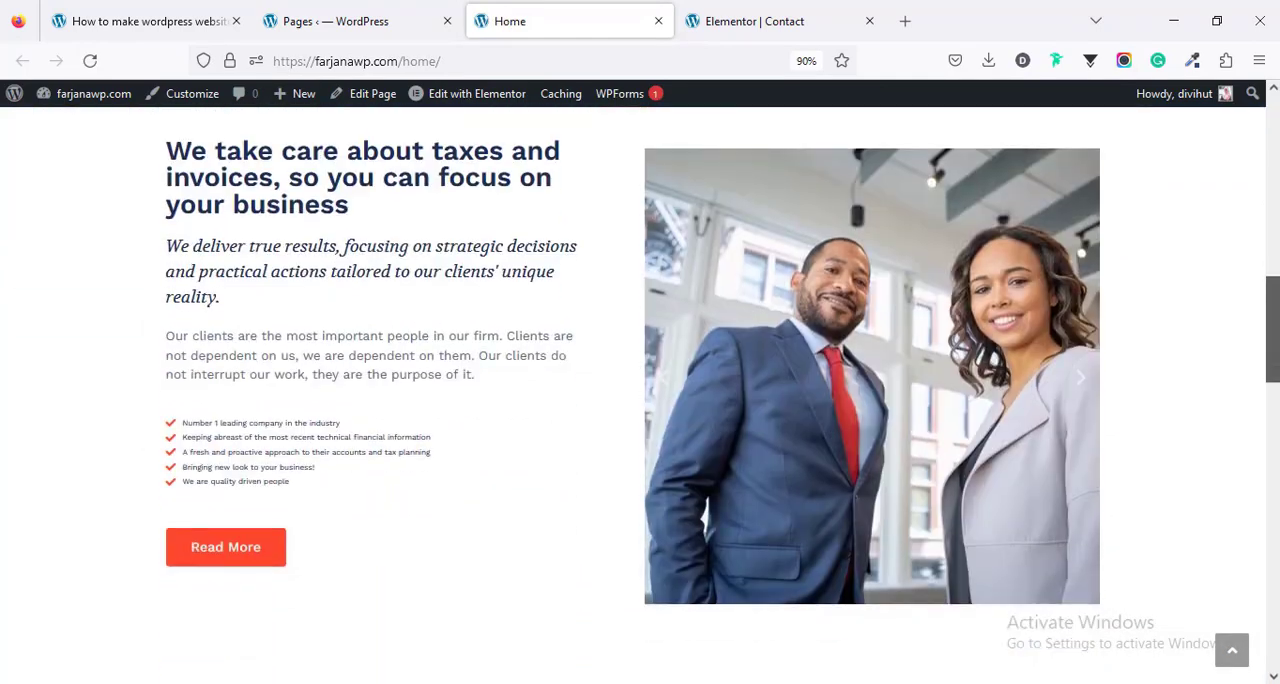
# - Look through the rest of the live Home page and check the remaining steps in the website tutorial outline
pyautogui.scroll(-10, 1277, 213)
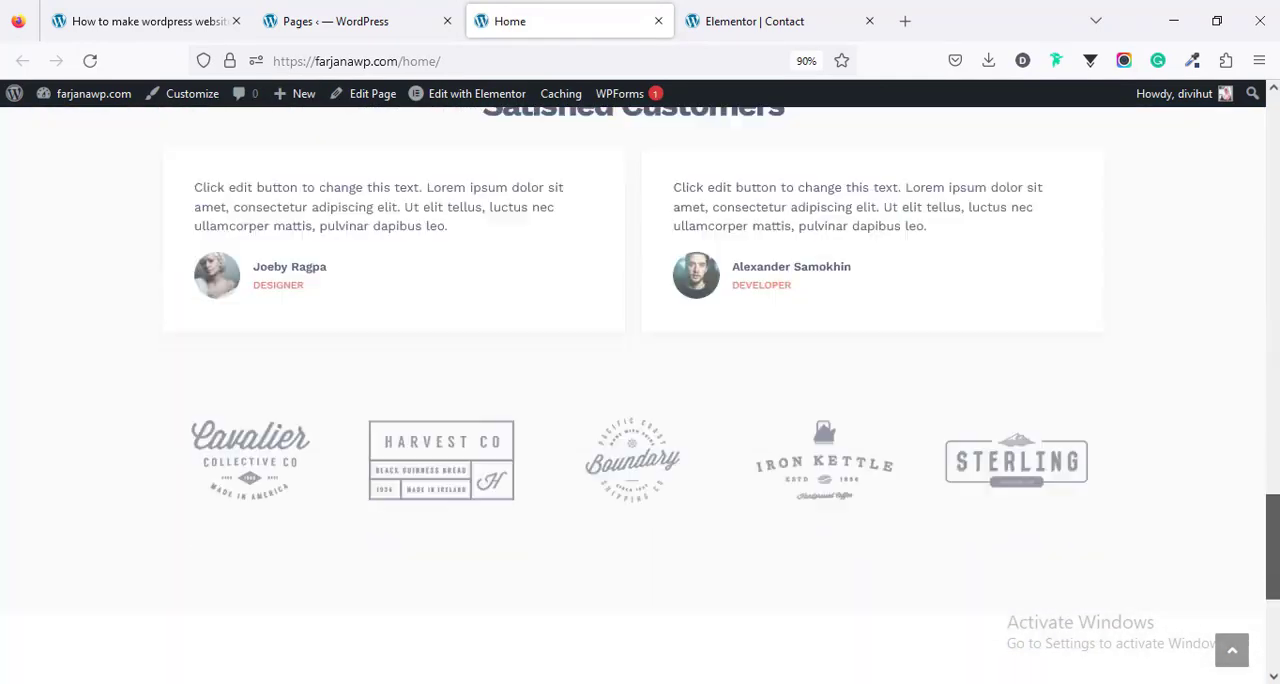
pyautogui.scroll(10, 1277, 213)
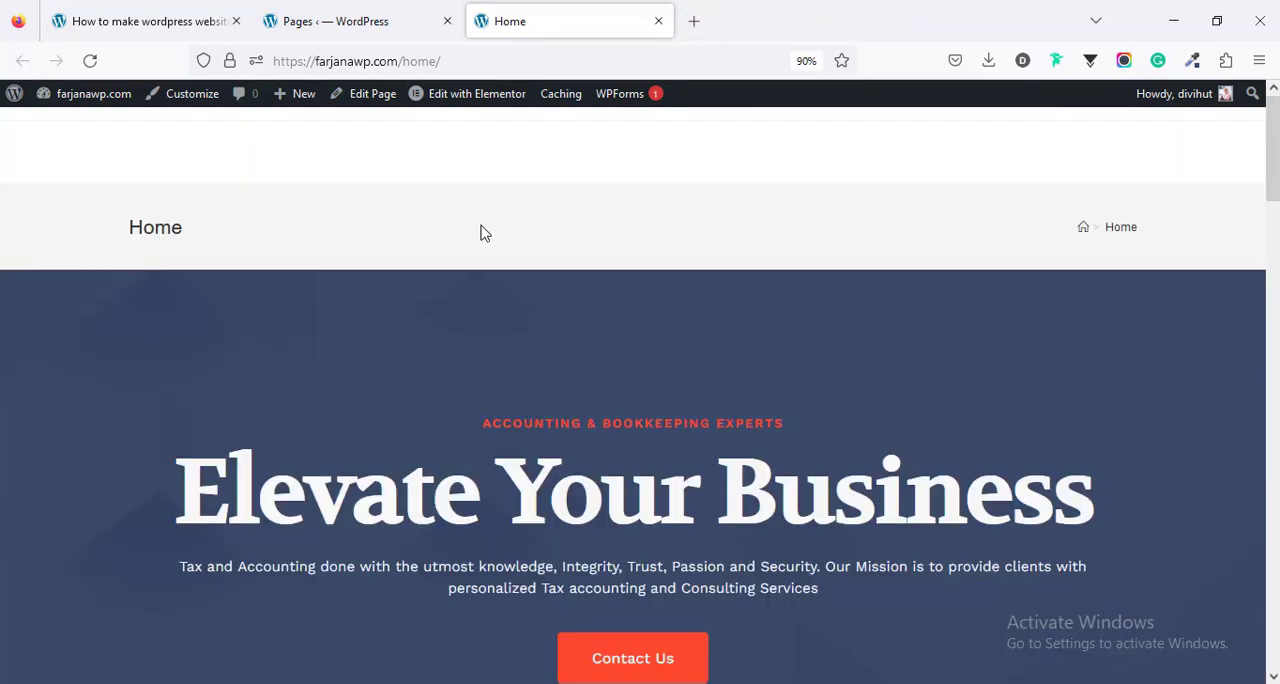
pyautogui.click(141, 26)
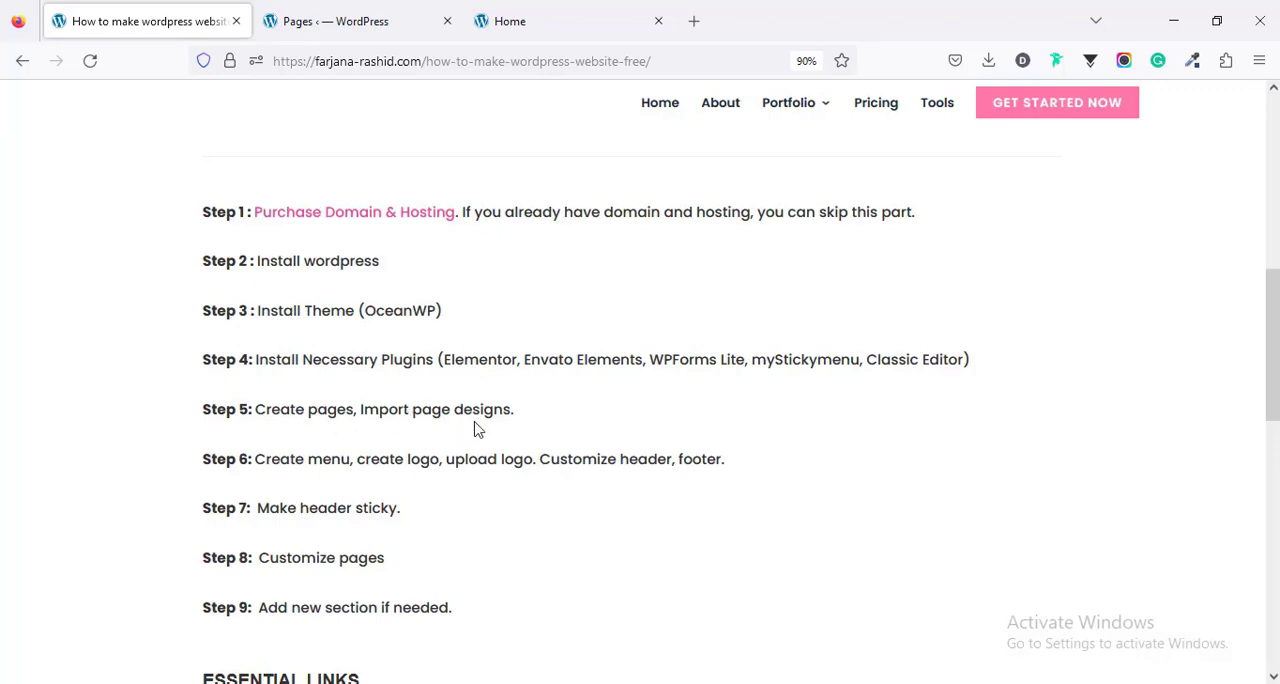
pyautogui.scroll(-1, 476, 428)
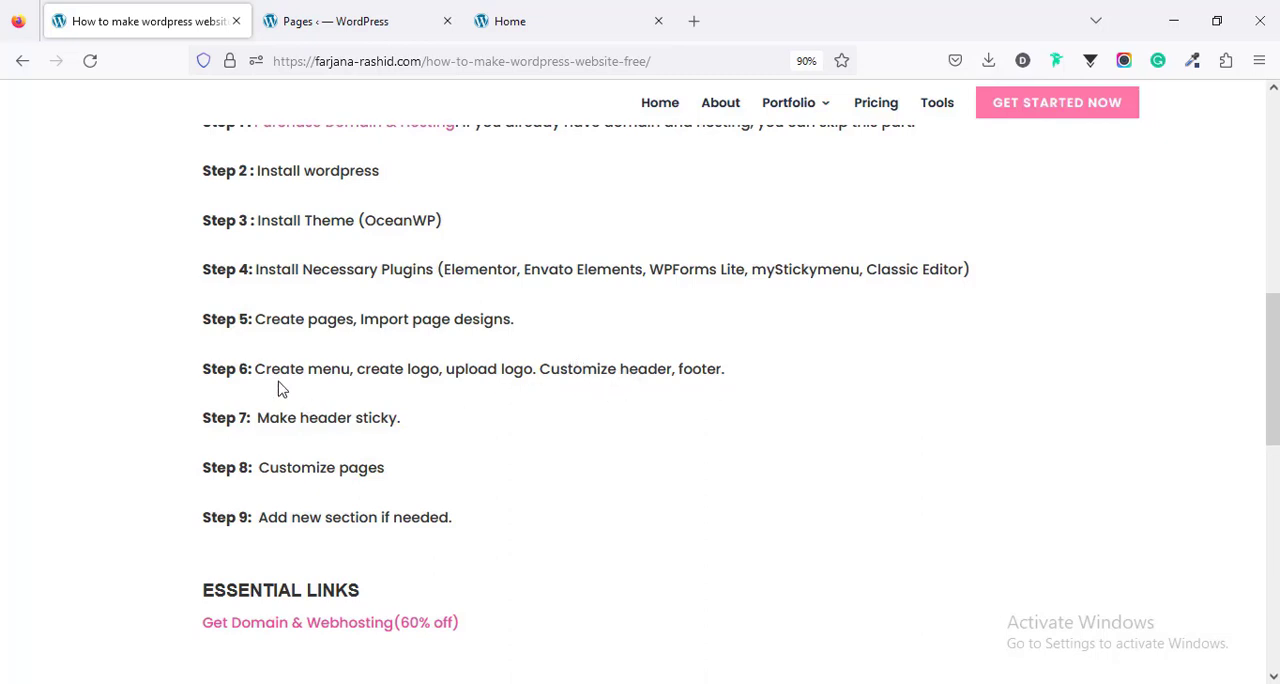
# - Open the site's menu management in a new tab and create a menu named Main Menu
pyautogui.click(520, 20)
pyautogui.moveTo(73, 103)
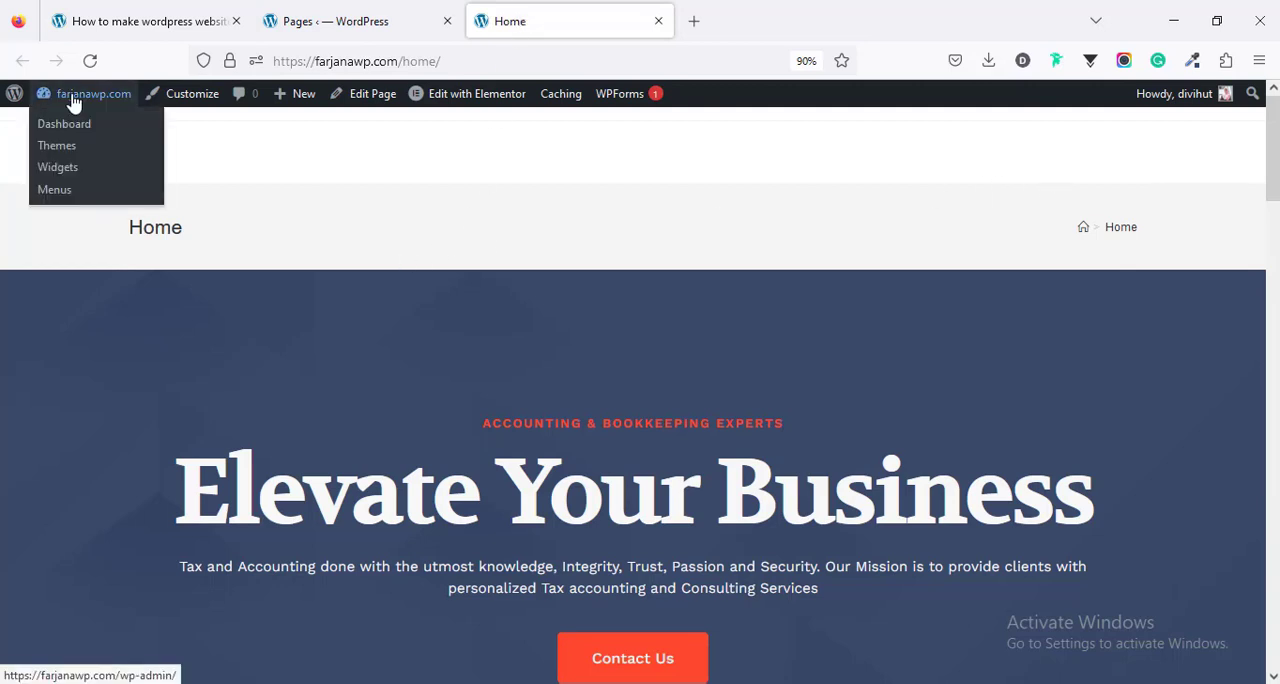
pyautogui.middleClick(60, 190)
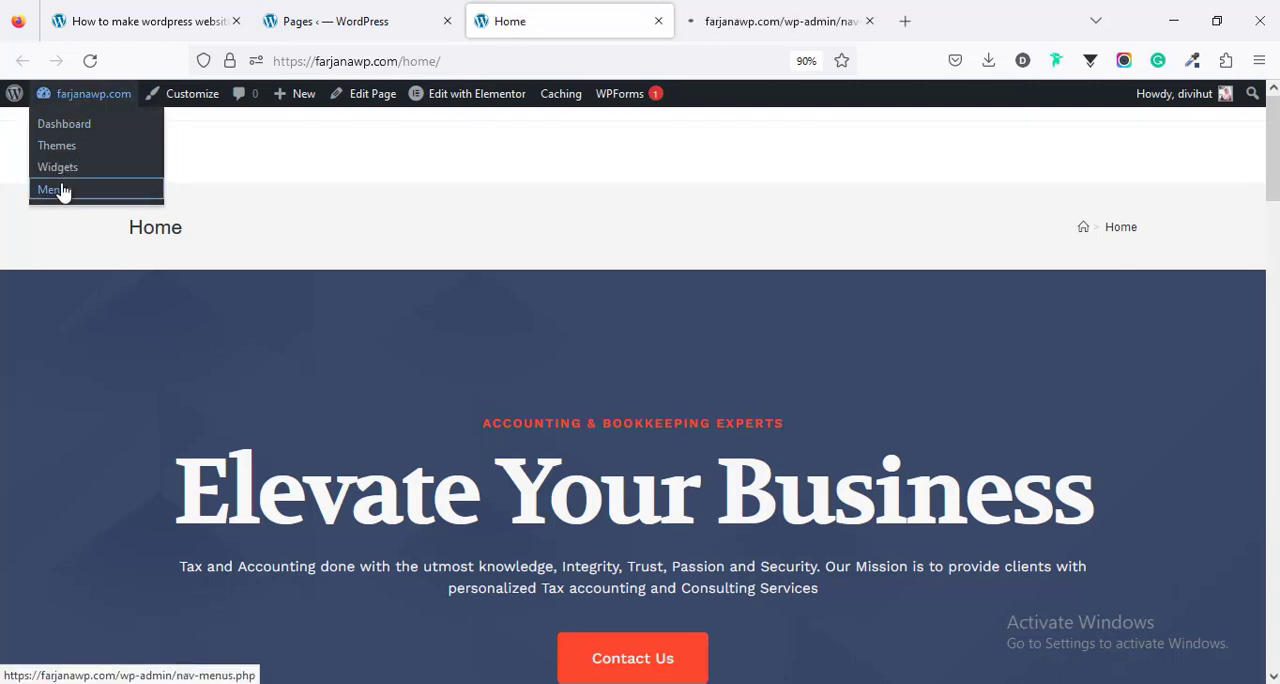
pyautogui.click(690, 21)
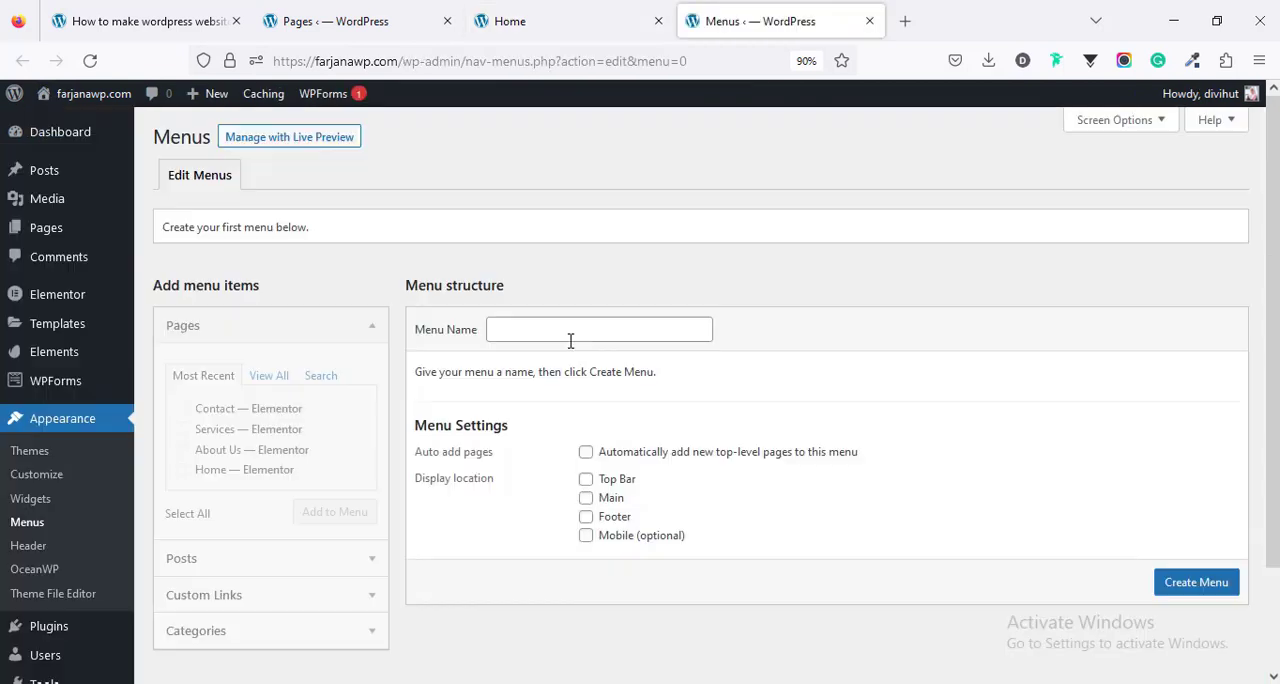
pyautogui.click(567, 339)
pyautogui.write('m')
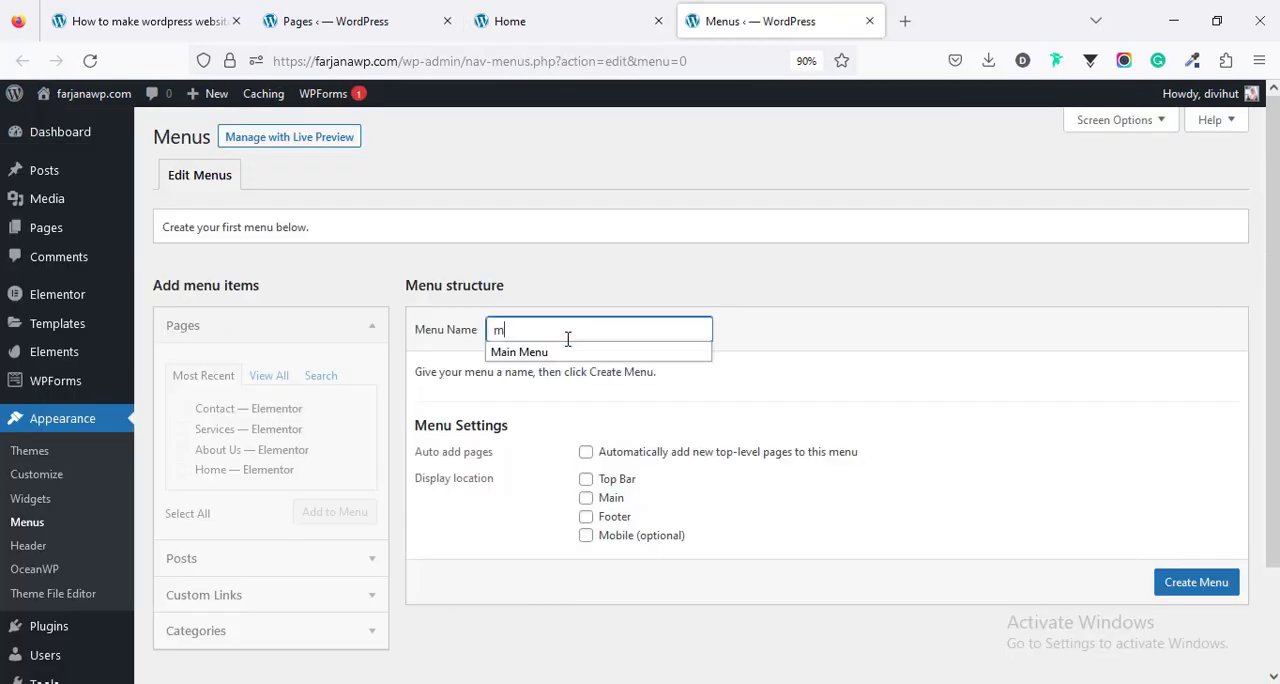
pyautogui.click(560, 352)
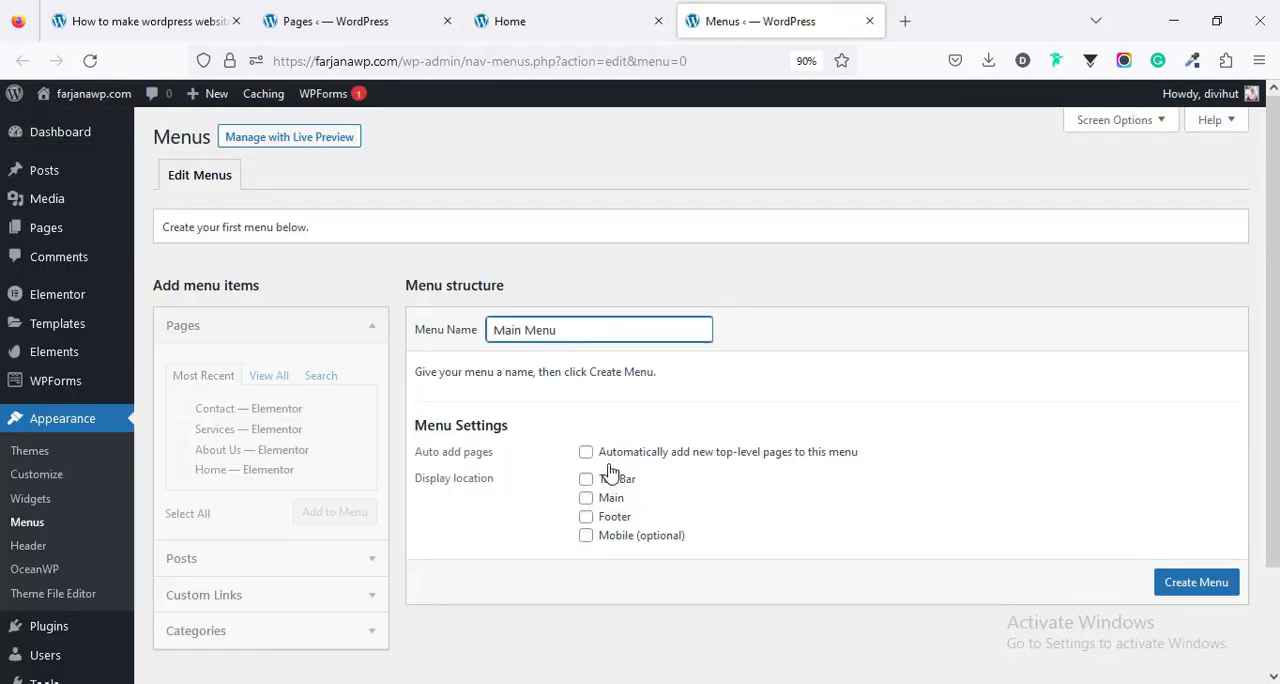
pyautogui.click(1162, 586)
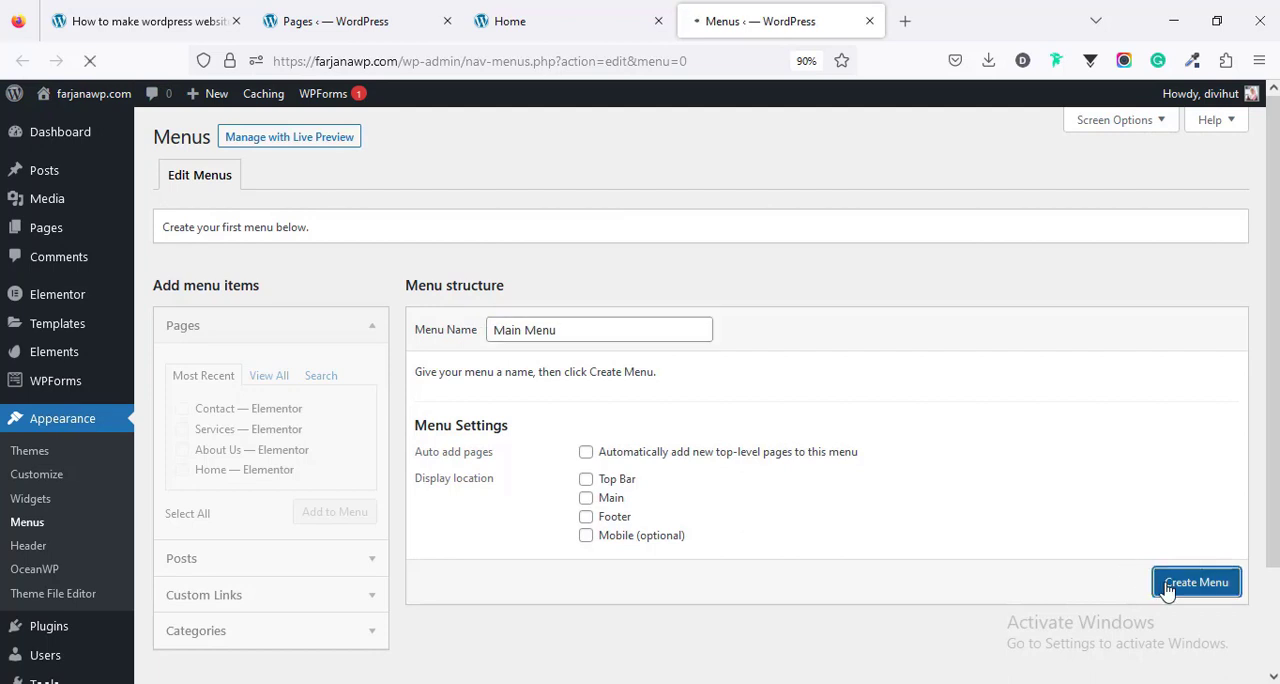
# - Add every available page, including the Home custom link, to Main Menu
pyautogui.click(267, 376)
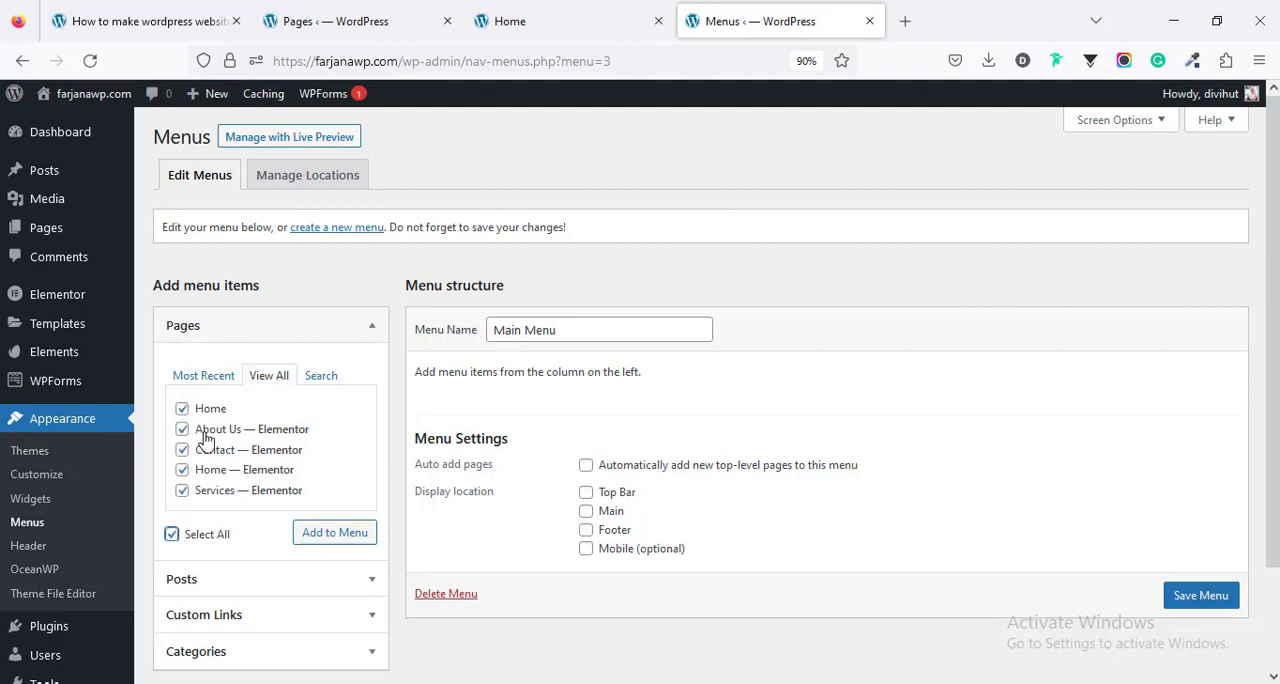
pyautogui.click(335, 533)
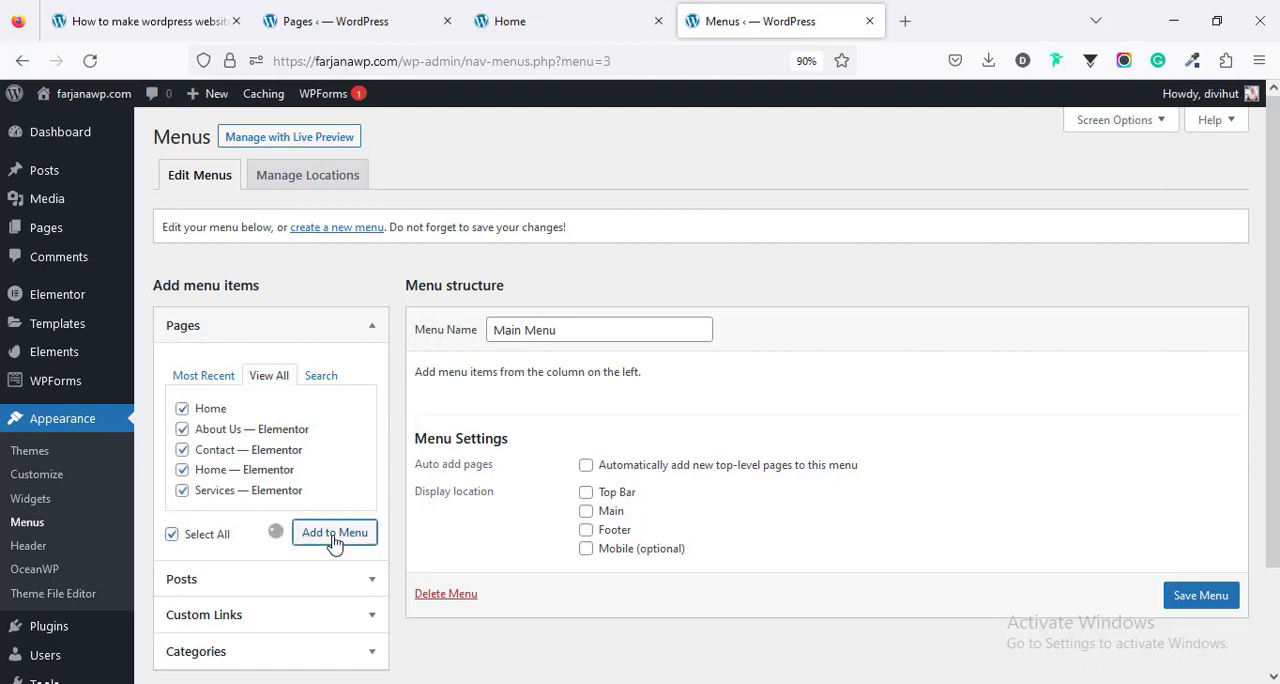
pyautogui.scroll(-3, 743, 291)
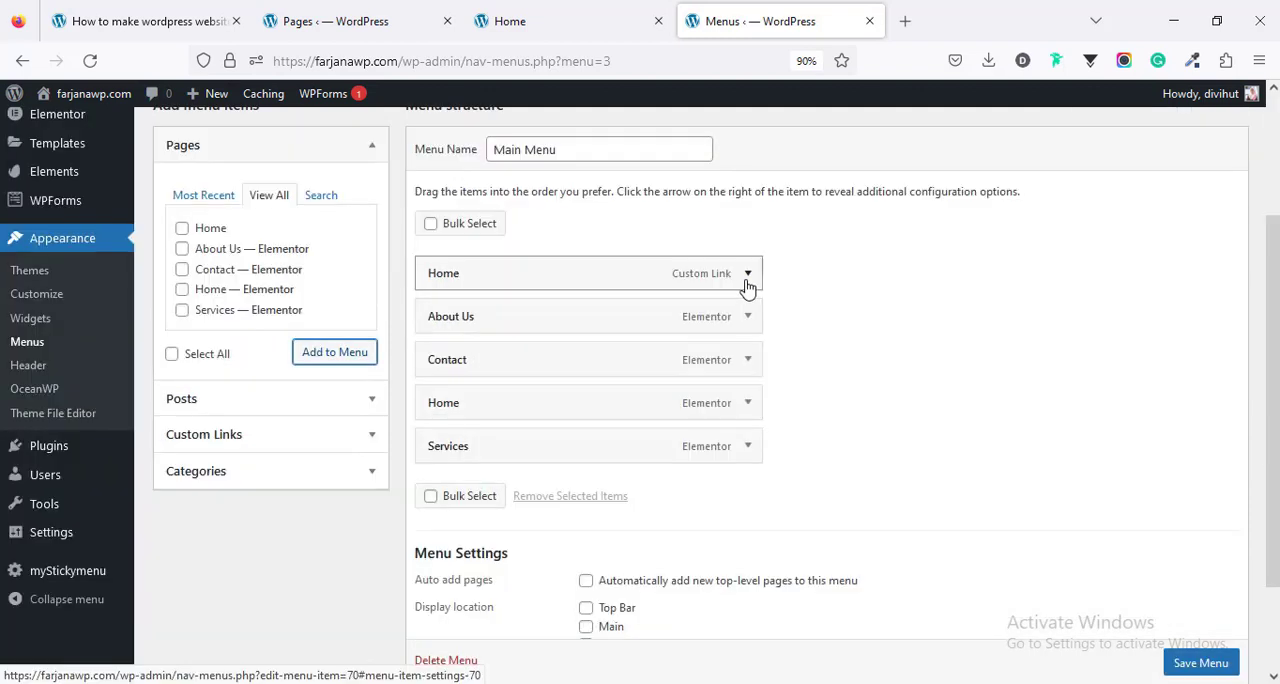
# - Remove the custom-link Home item and order the remaining menu items as Home, About Us, Services, Contact
pyautogui.click(747, 275)
pyautogui.click(443, 590)
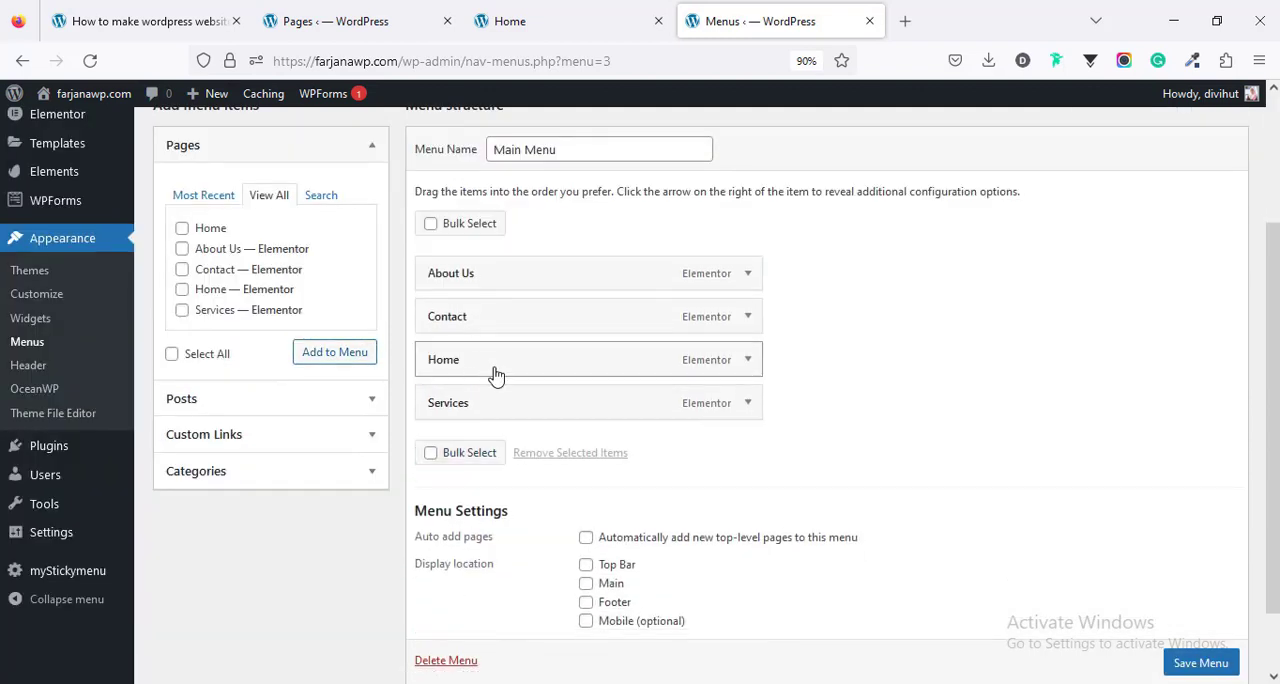
pyautogui.moveTo(494, 374); pyautogui.dragTo(496, 285)
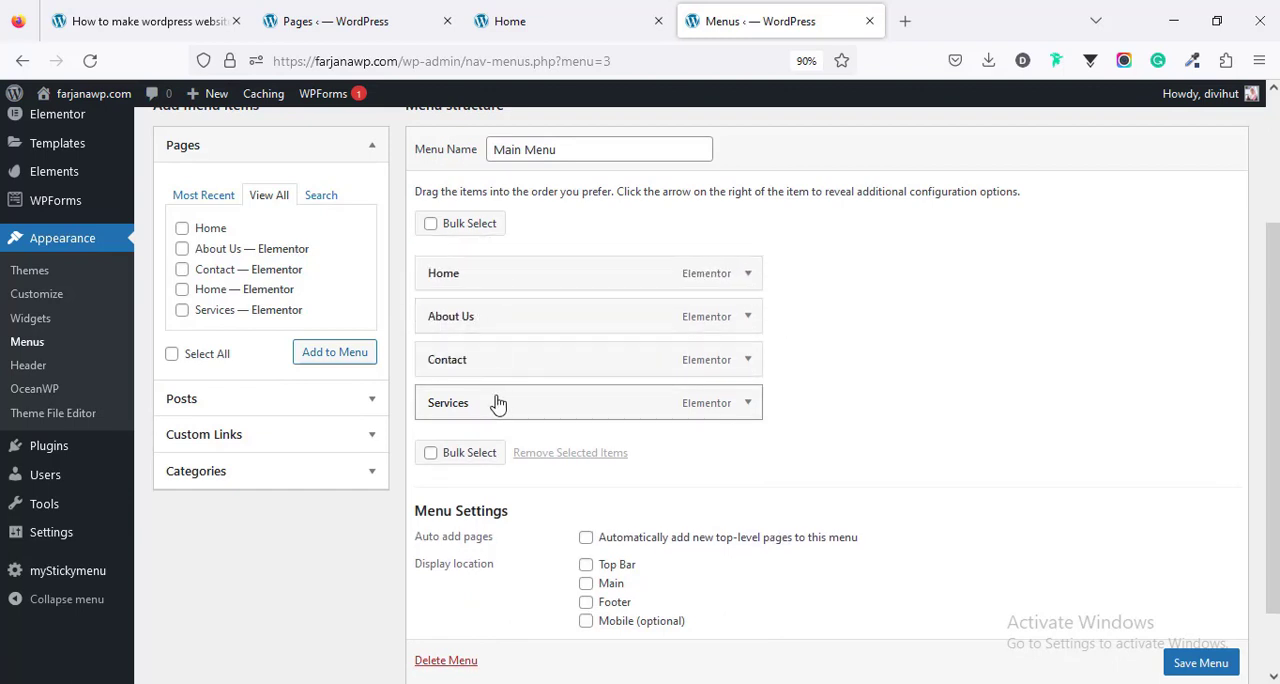
pyautogui.moveTo(497, 404); pyautogui.dragTo(497, 374)
# - Assign Main Menu to the Top Bar, Main and Footer display locations and save the menu
pyautogui.scroll(-2, 609, 487)
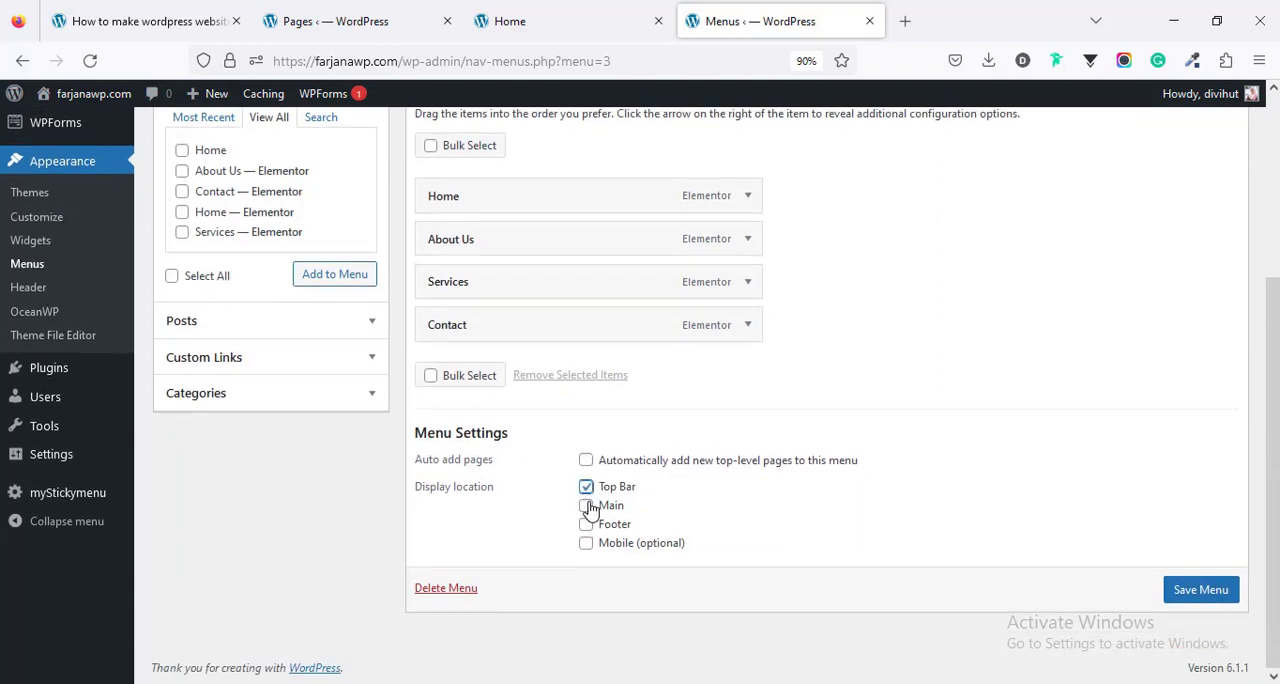
pyautogui.click(586, 527)
pyautogui.click(1205, 598)
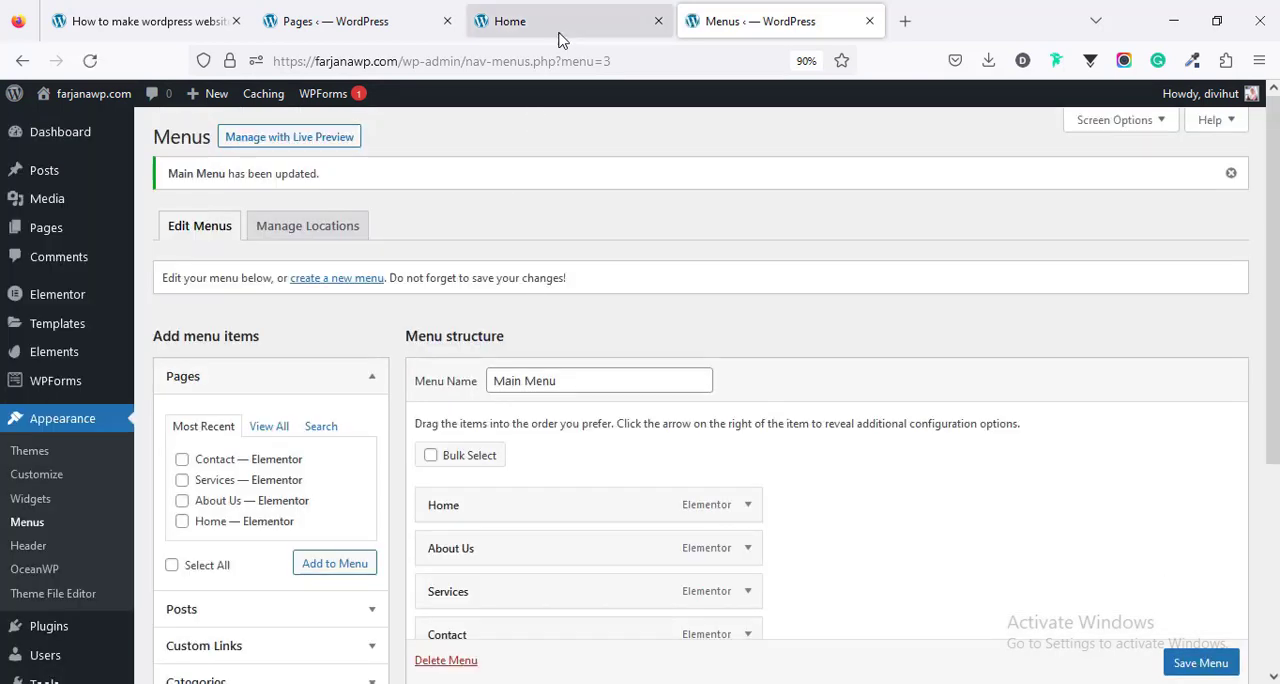
# - Reload the live Home page to check its menus and review the logo step in the tutorial outline
pyautogui.click(560, 37)
pyautogui.click(90, 61)
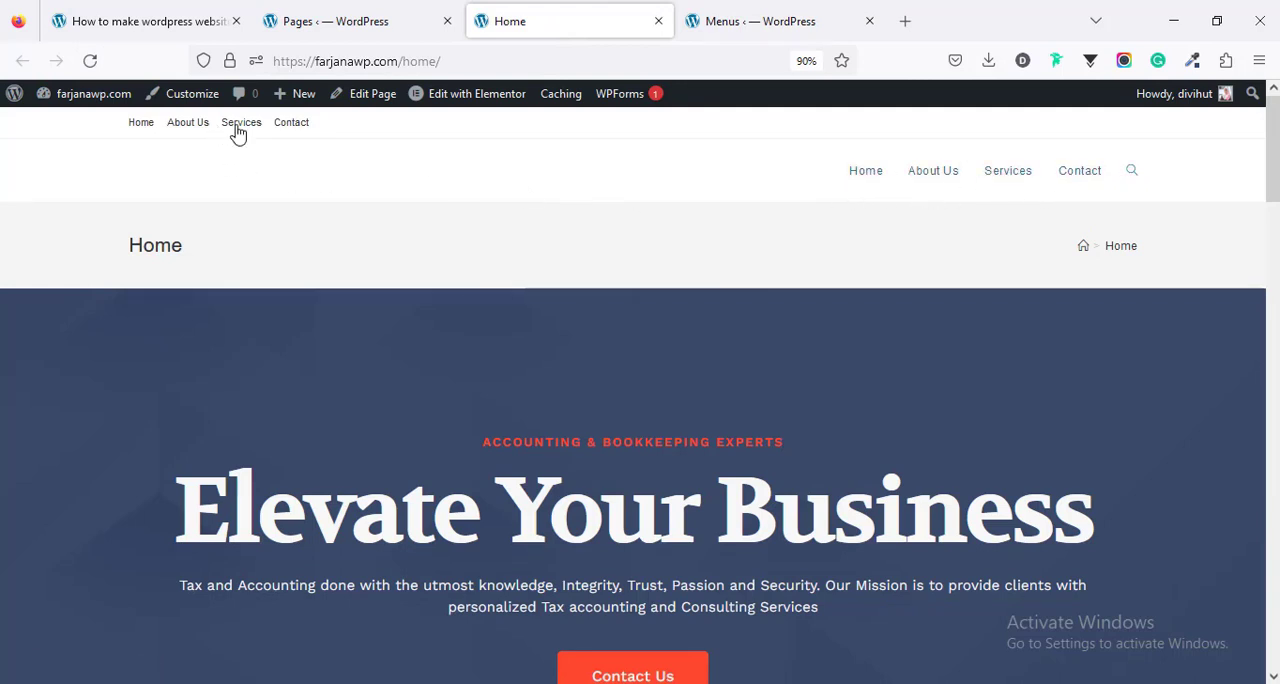
pyautogui.click(143, 18)
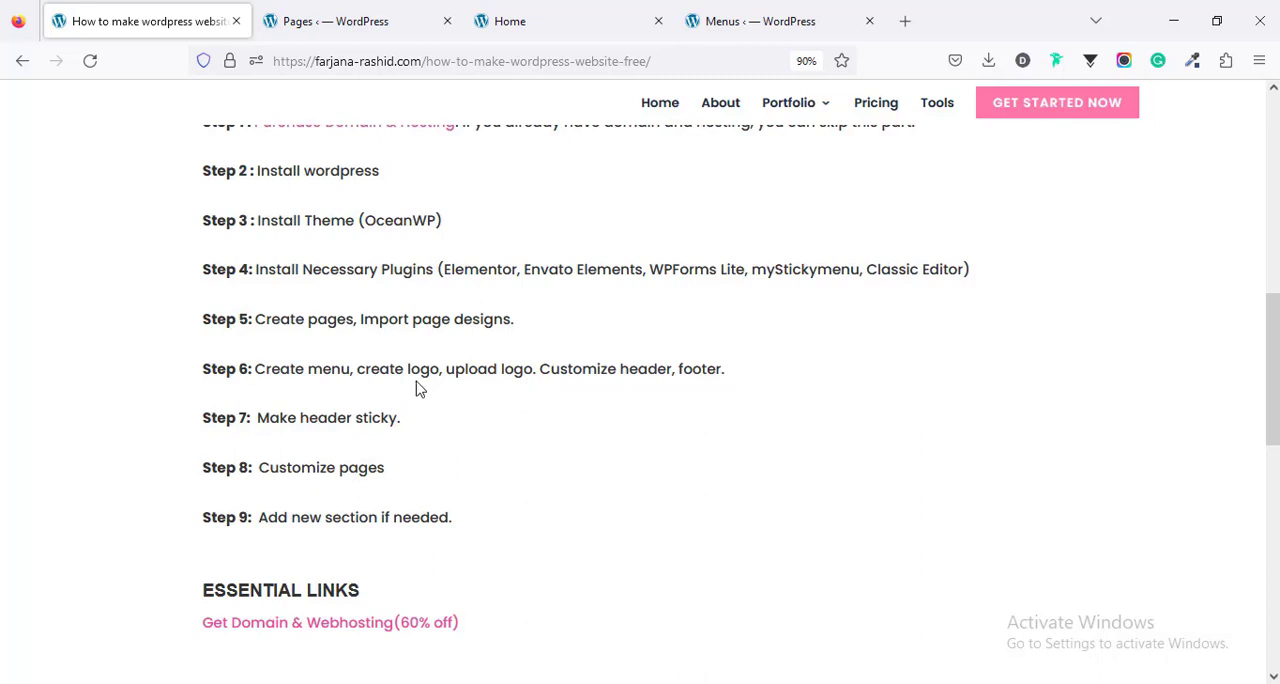
pyautogui.click(829, 27)
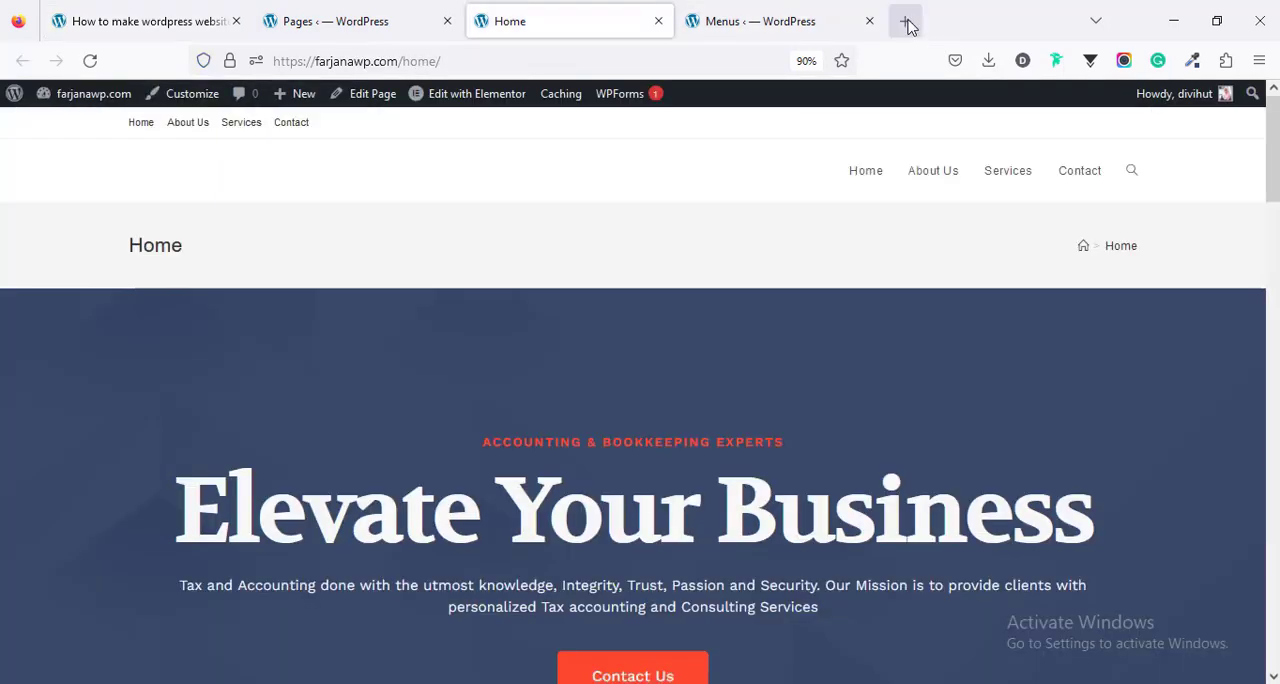
# - Open logomakr.com in a new browser tab
pyautogui.click(904, 24)
pyautogui.write('logo')
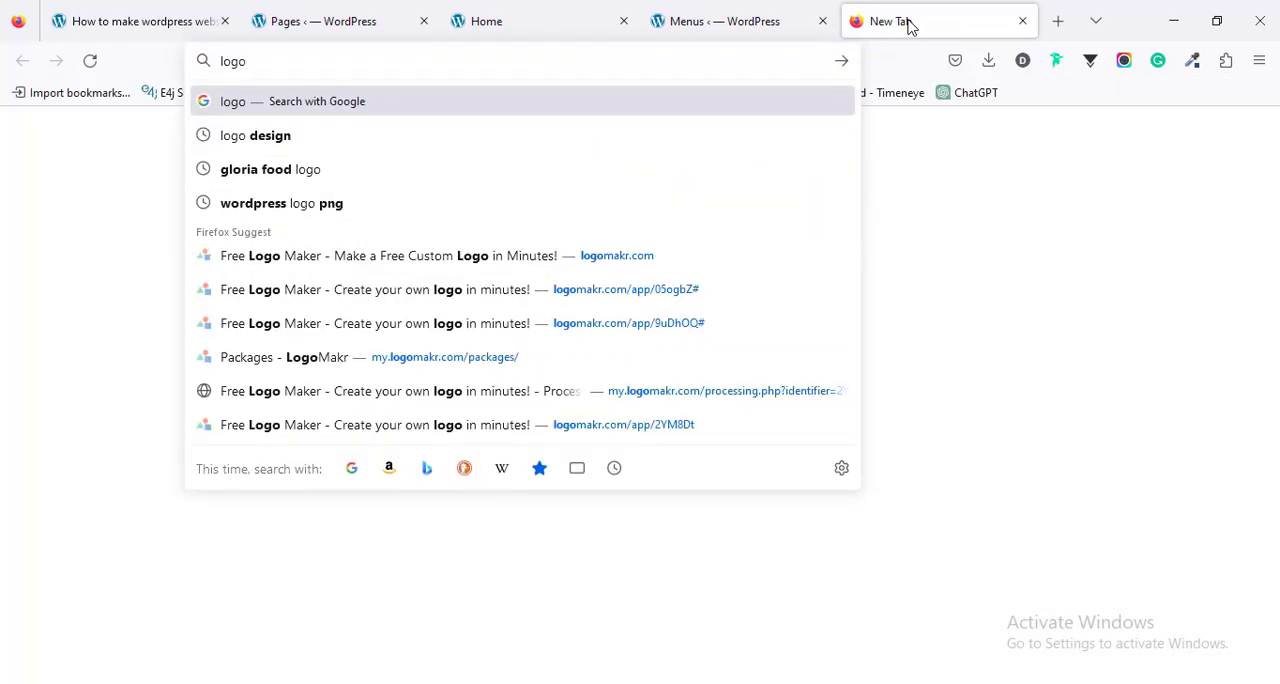
pyautogui.write('makr')
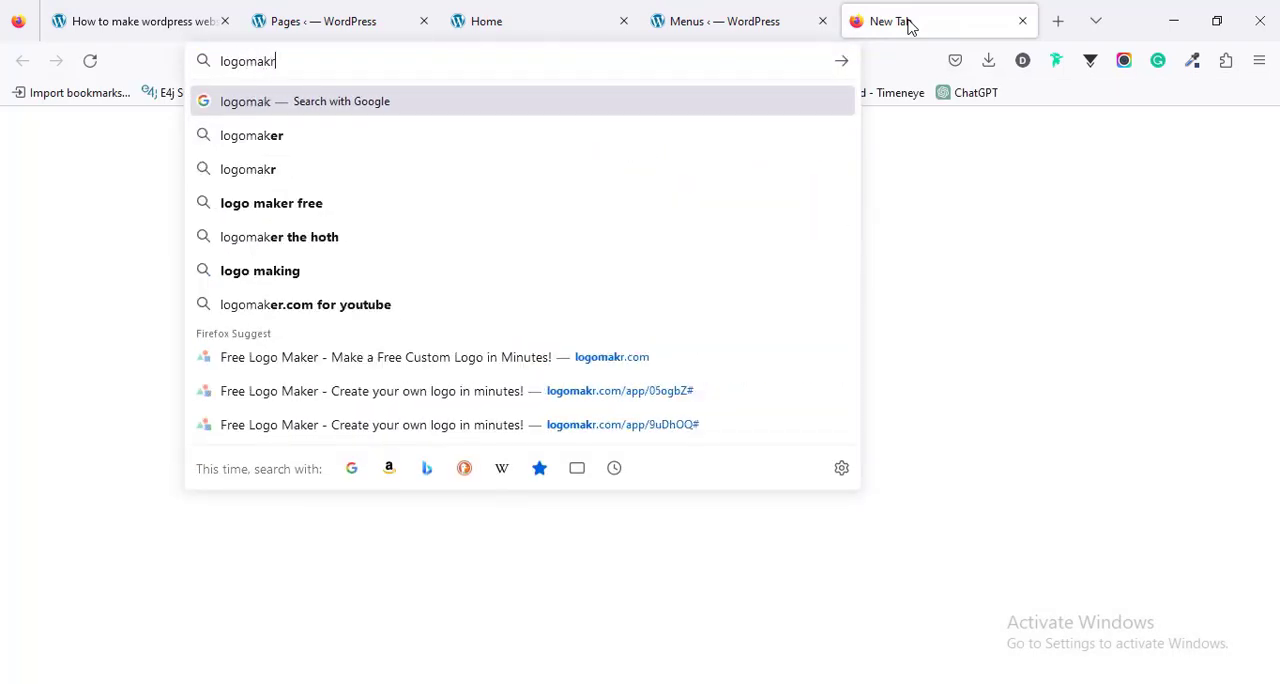
pyautogui.write('.com')
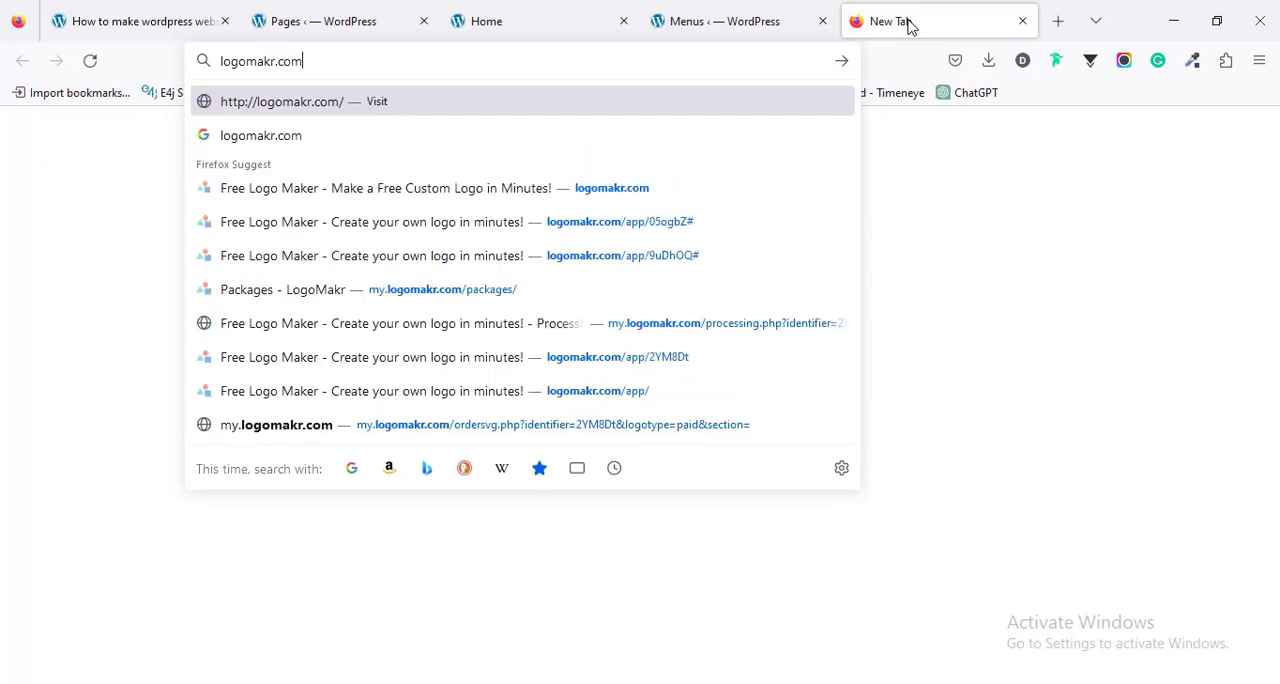
pyautogui.press('Return')
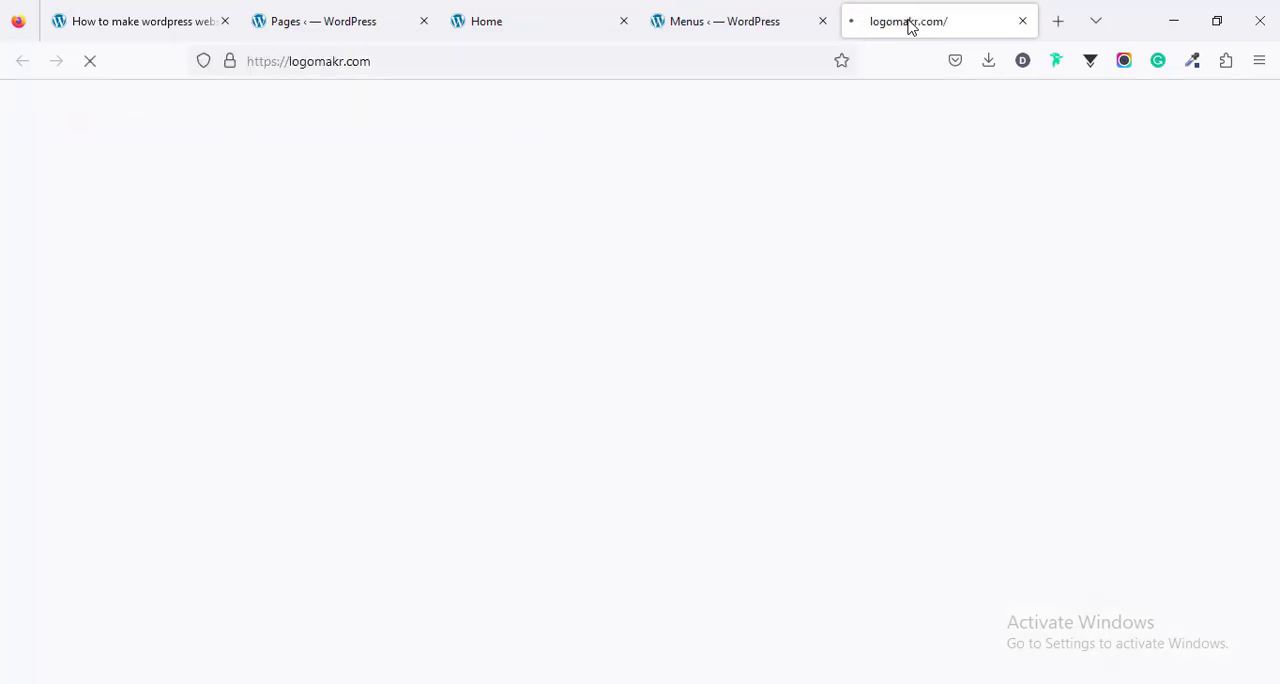
# - Start a new blank design in the LogoMakr editor and go through the introductory tips to close them
pyautogui.scroll(-2, 810, 358)
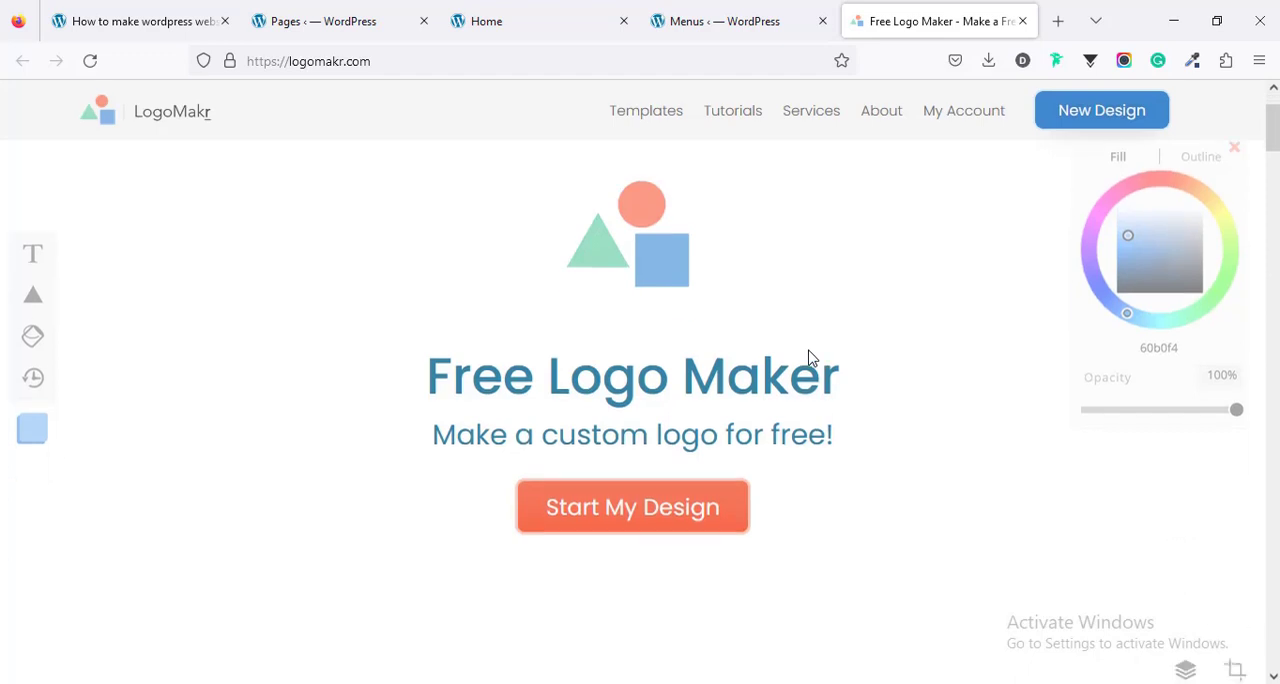
pyautogui.click(644, 523)
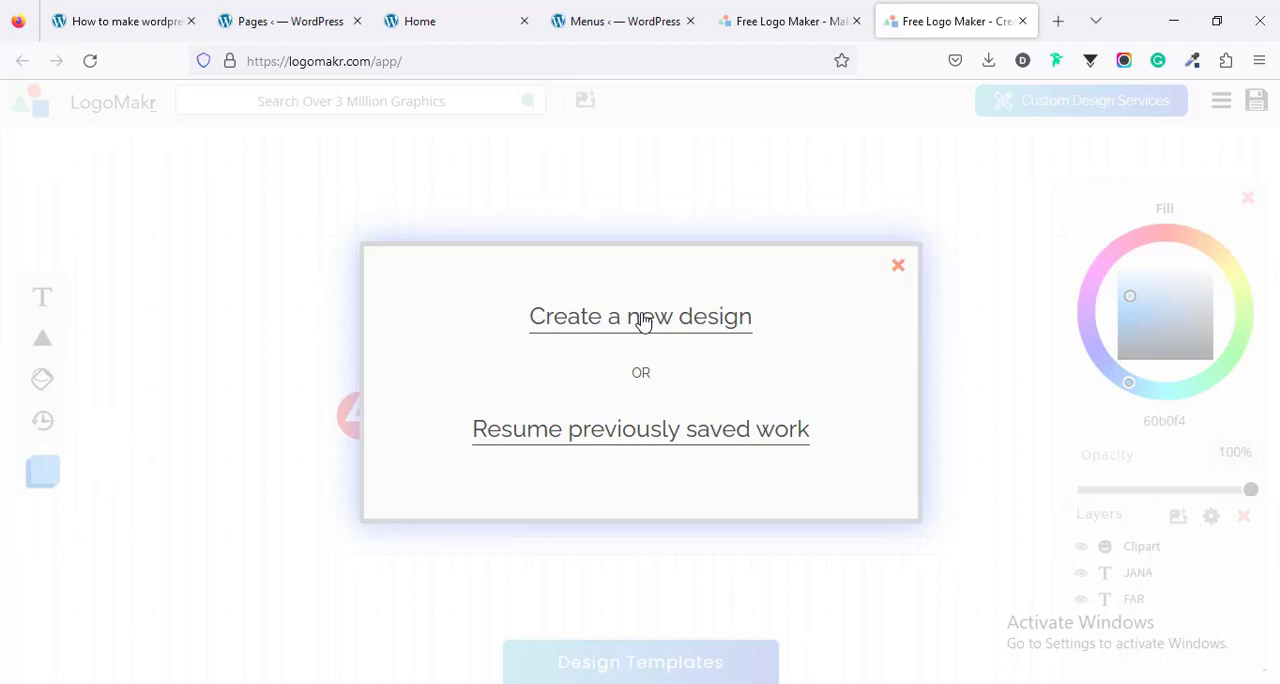
pyautogui.click(641, 320)
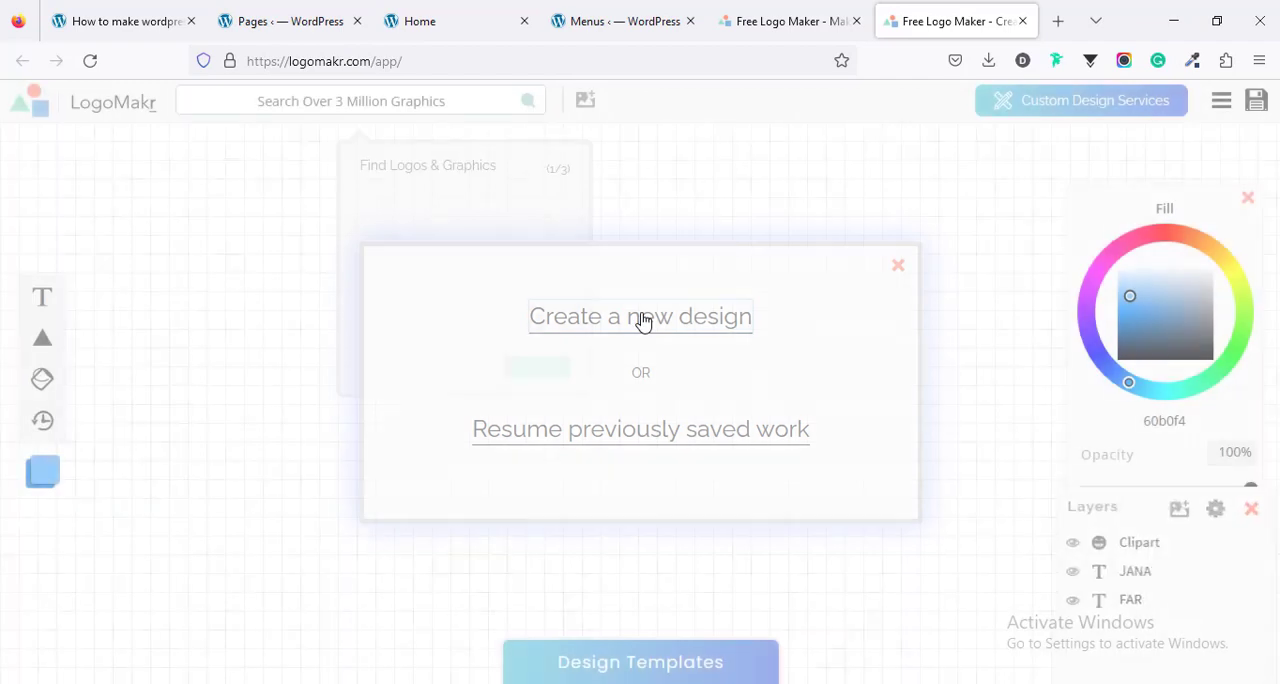
pyautogui.click(562, 370)
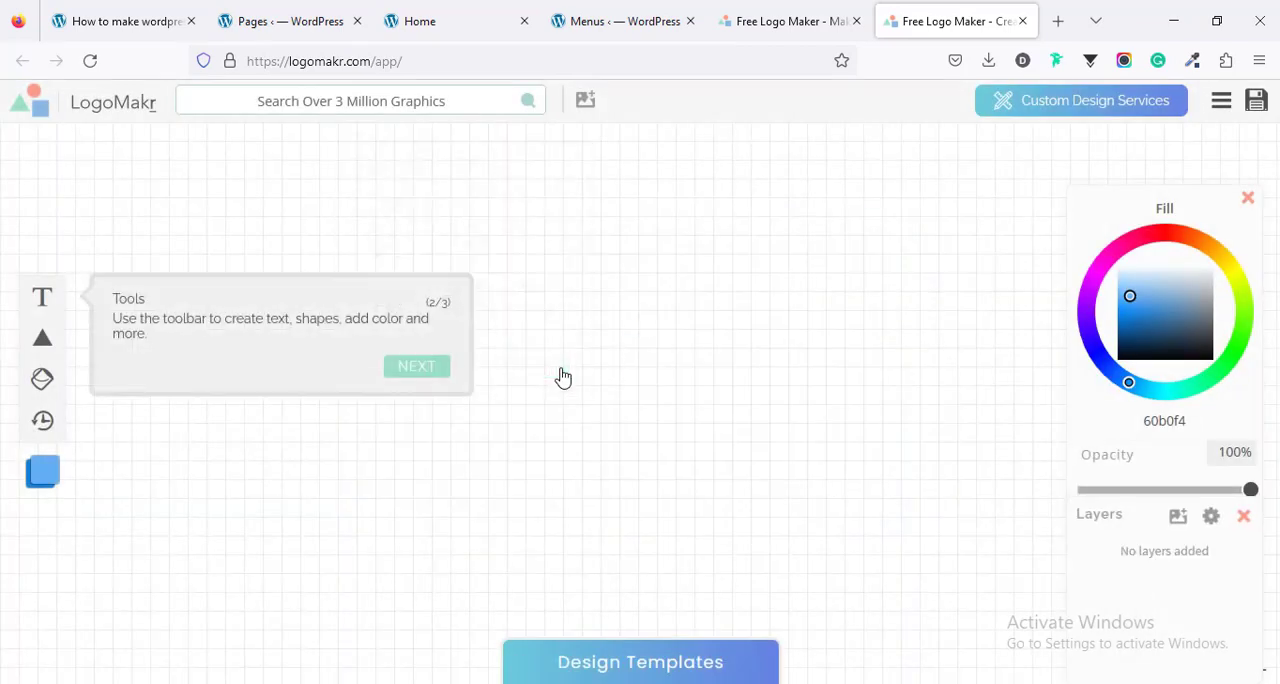
pyautogui.click(428, 369)
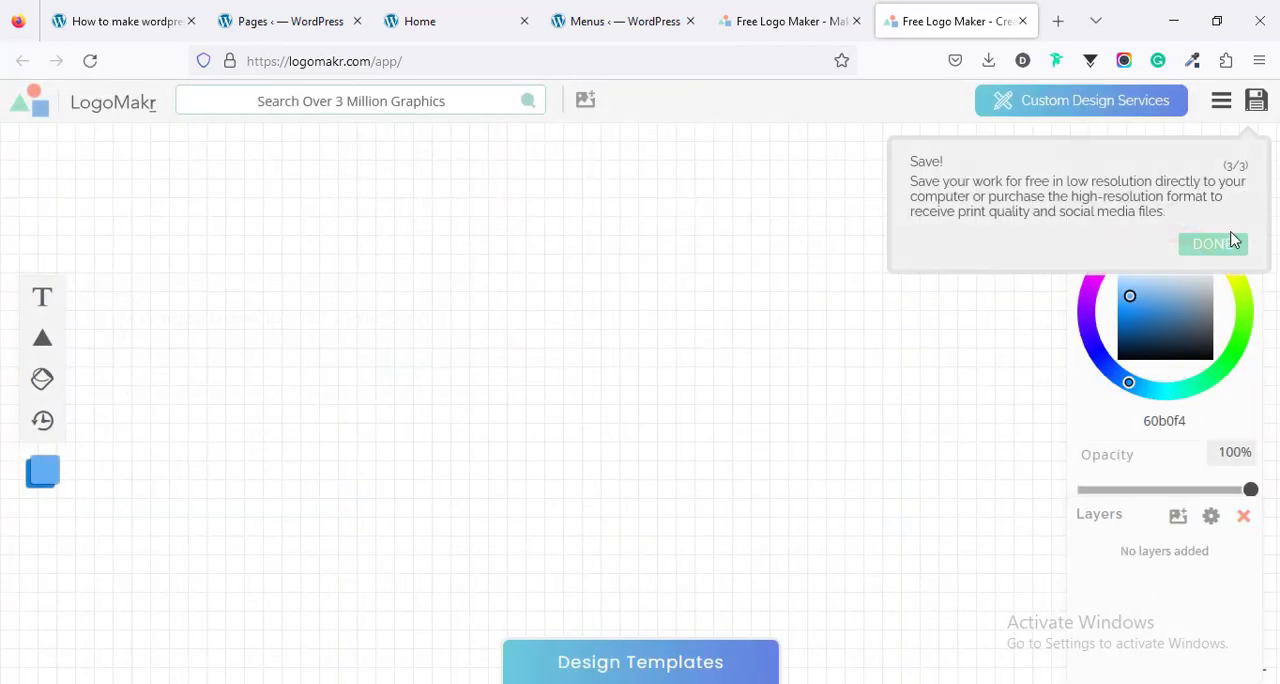
pyautogui.click(1212, 243)
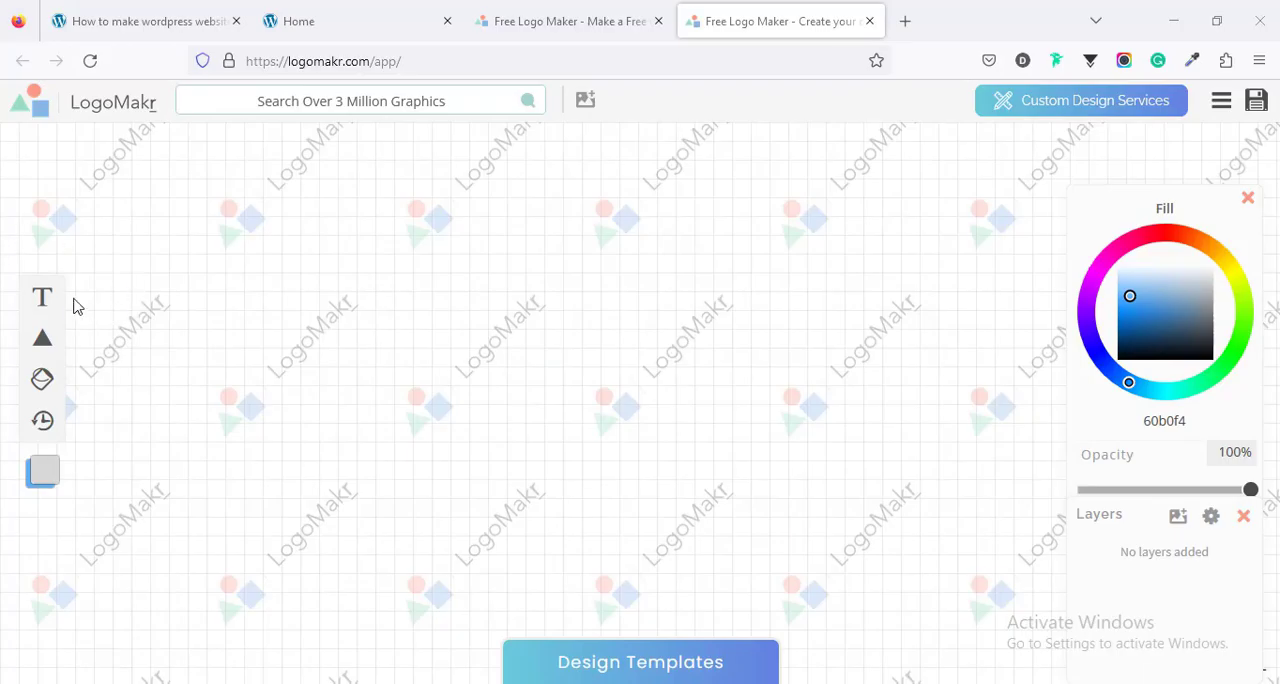
# - Look over the text and shape tools and browse the LogoMakr graphics library for a logo symbol
pyautogui.moveTo(46, 304)
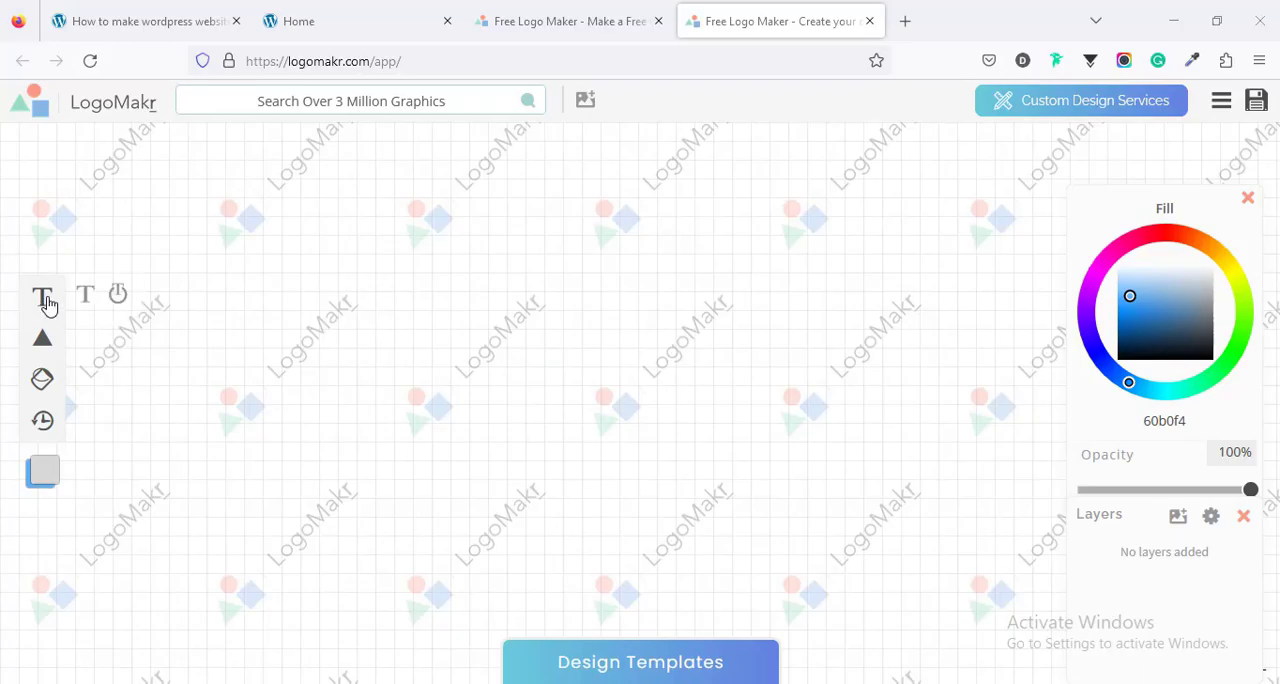
pyautogui.moveTo(57, 345)
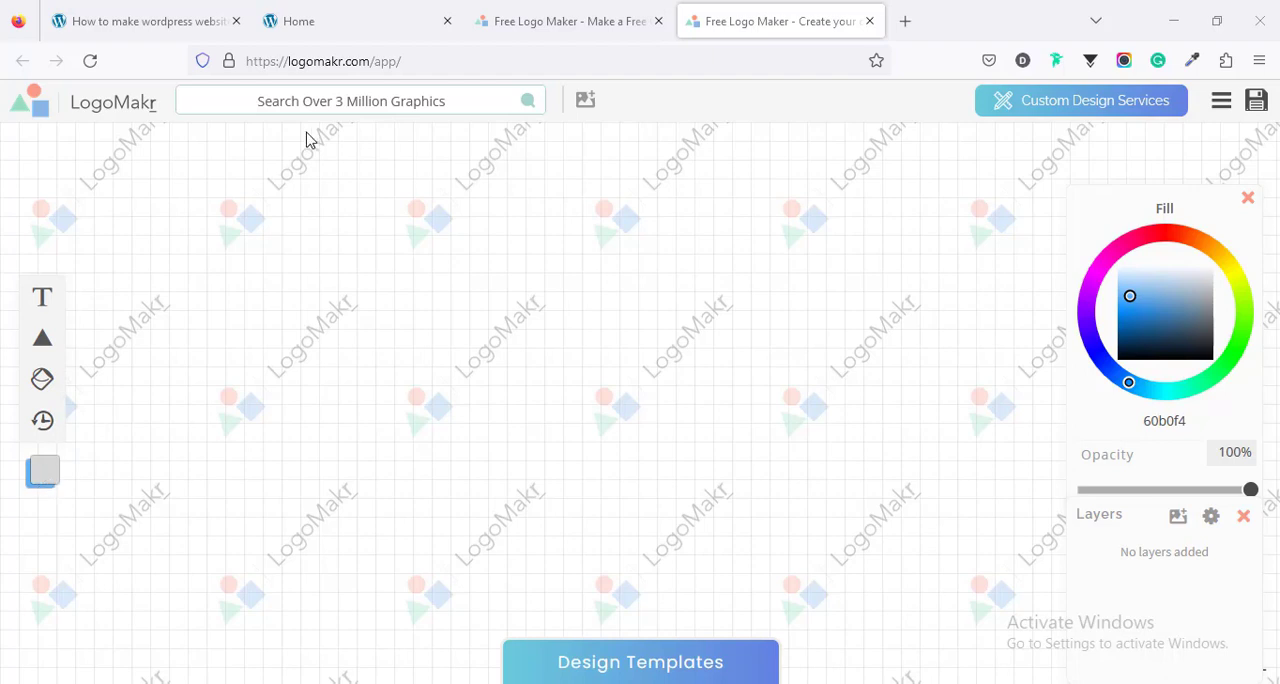
pyautogui.click(528, 103)
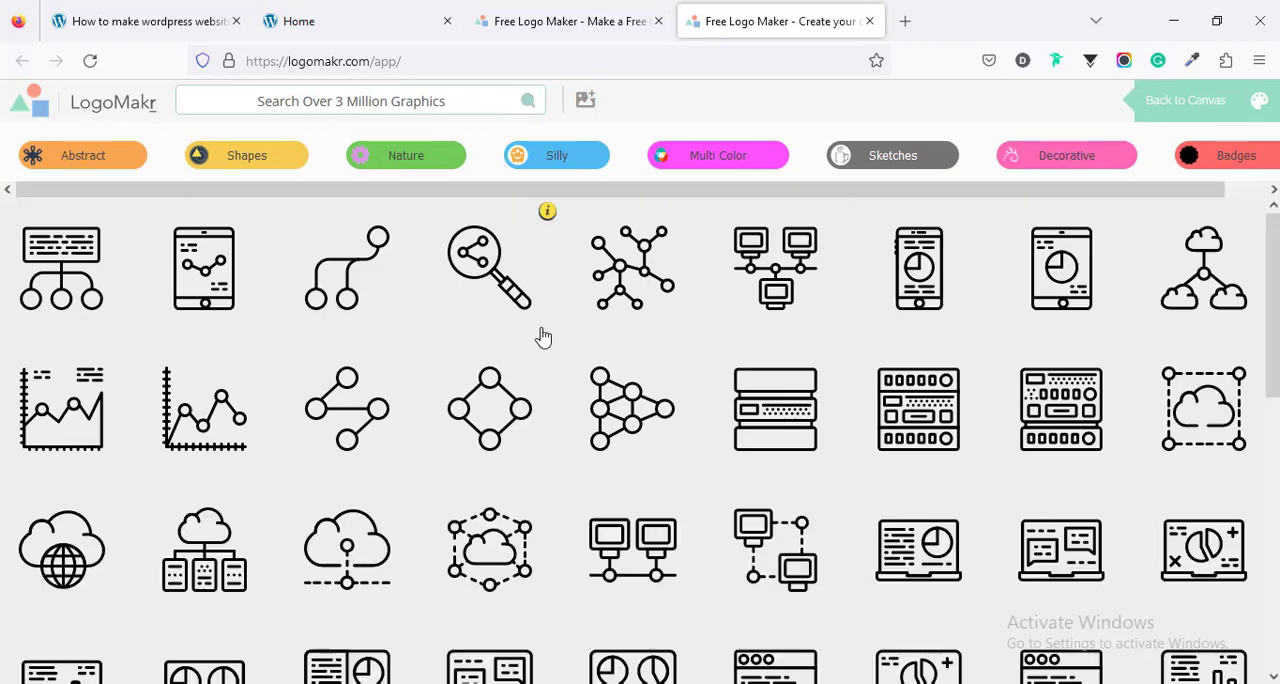
pyautogui.scroll(-4, 543, 339)
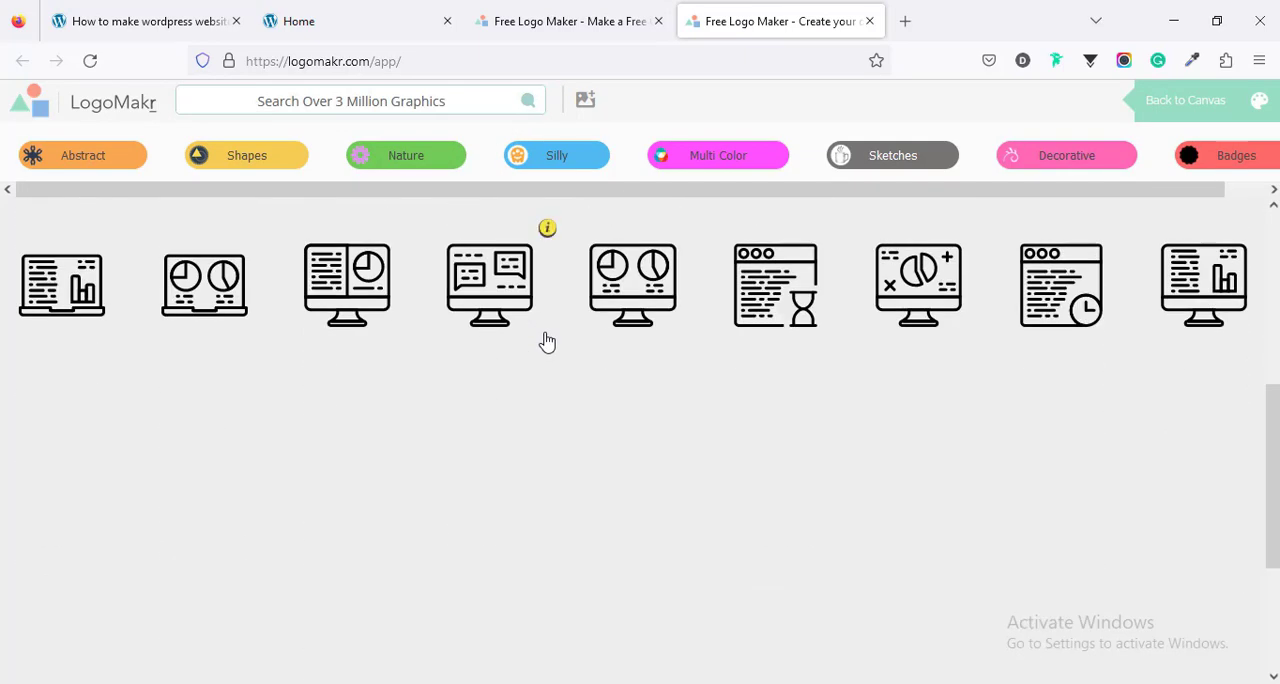
pyautogui.scroll(-1, 545, 340)
pyautogui.scroll(-1, 547, 342)
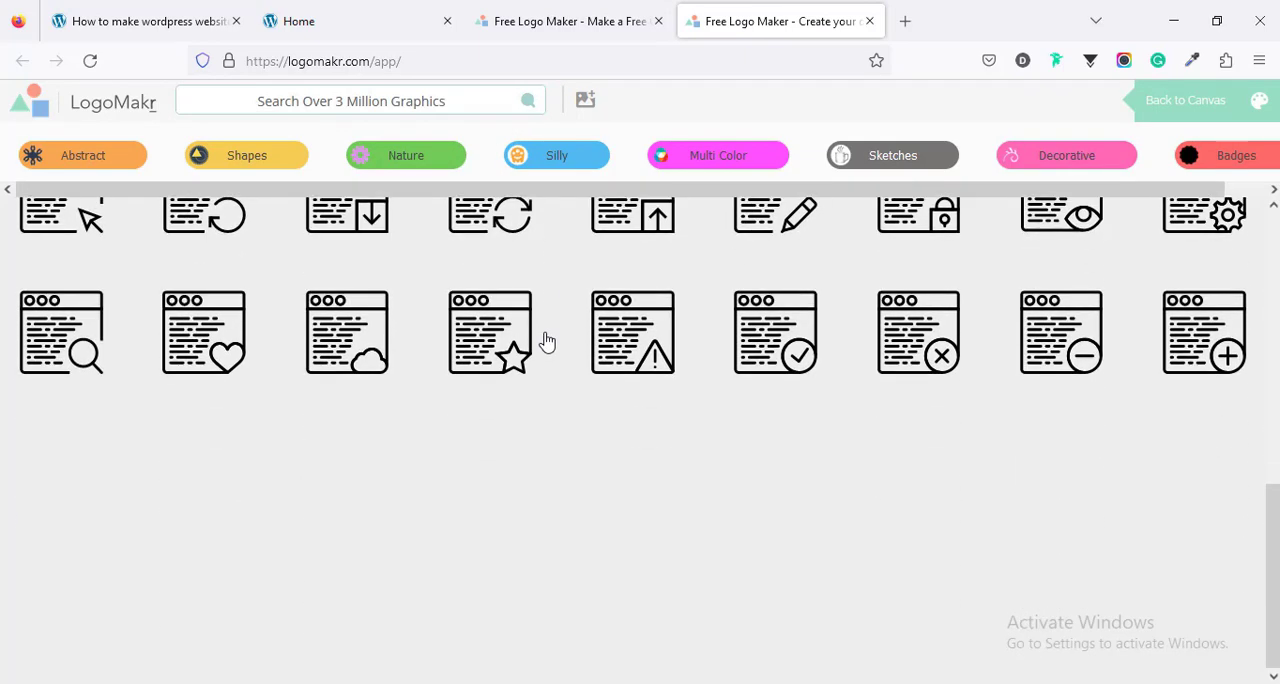
pyautogui.scroll(-1, 547, 342)
pyautogui.scroll(2, 547, 342)
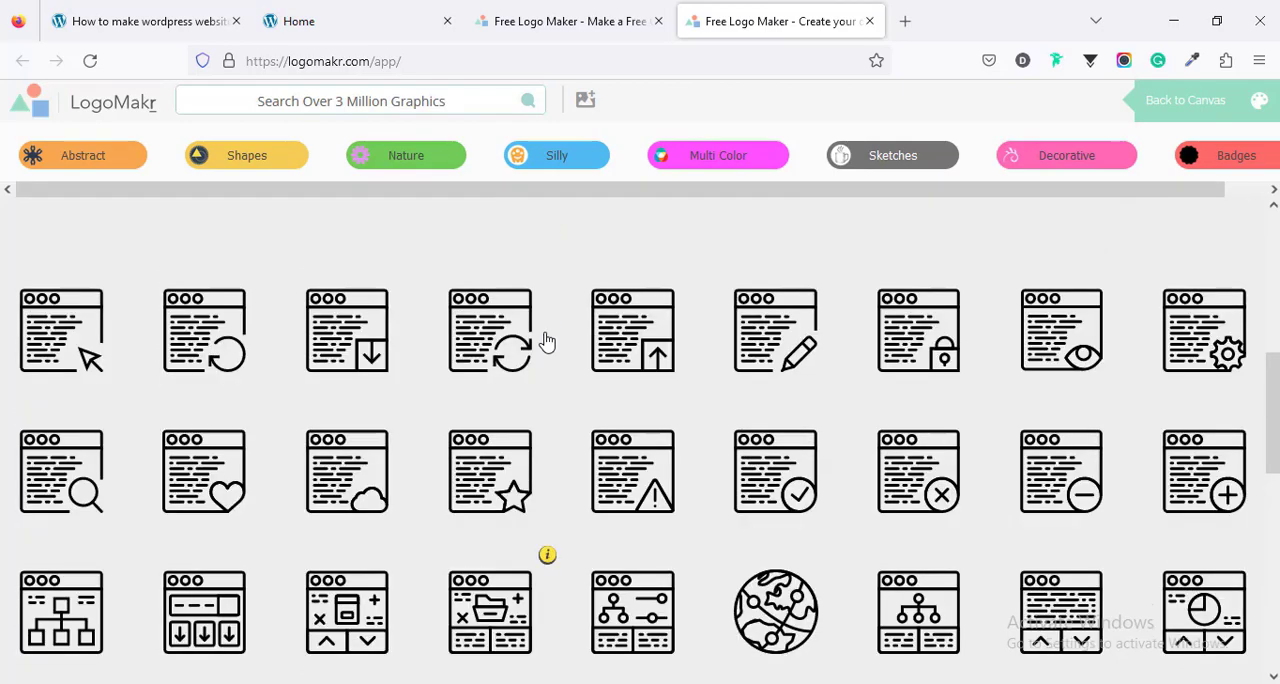
# - Add the circle-and-triangle symbol from the Shapes graphics category to the canvas, move it left of centre and shrink it
pyautogui.click(258, 162)
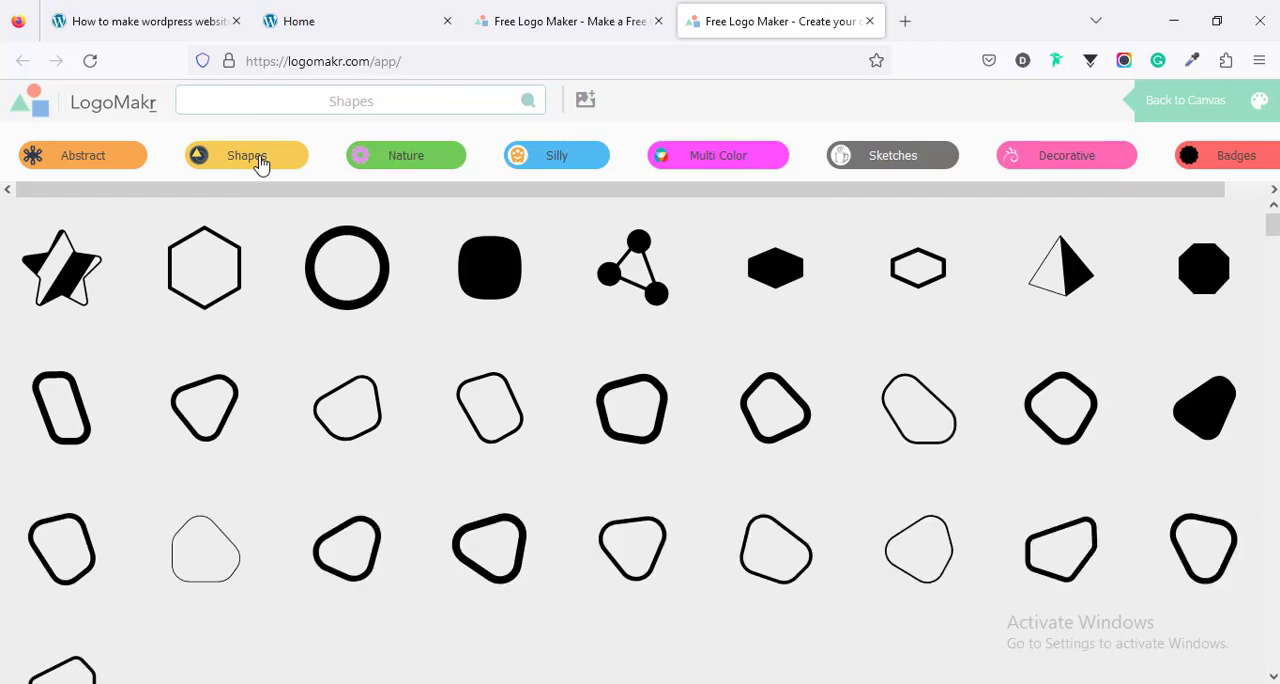
pyautogui.scroll(-3, 657, 423)
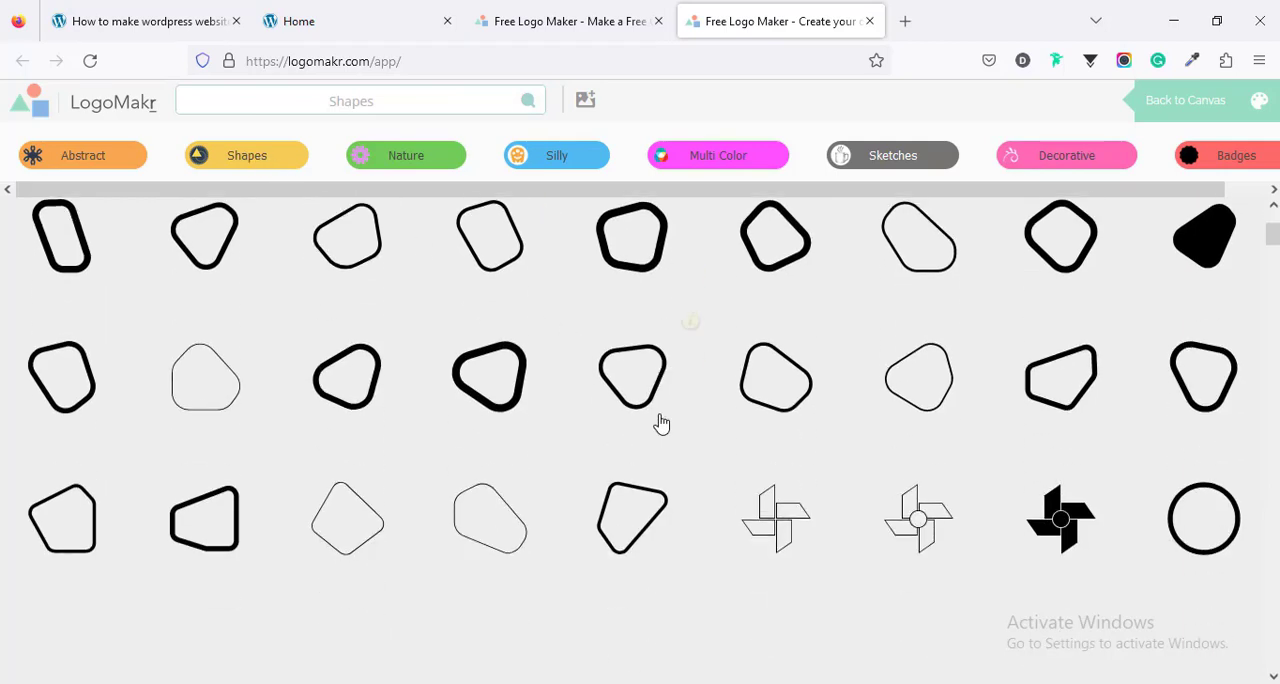
pyautogui.scroll(-10, 657, 423)
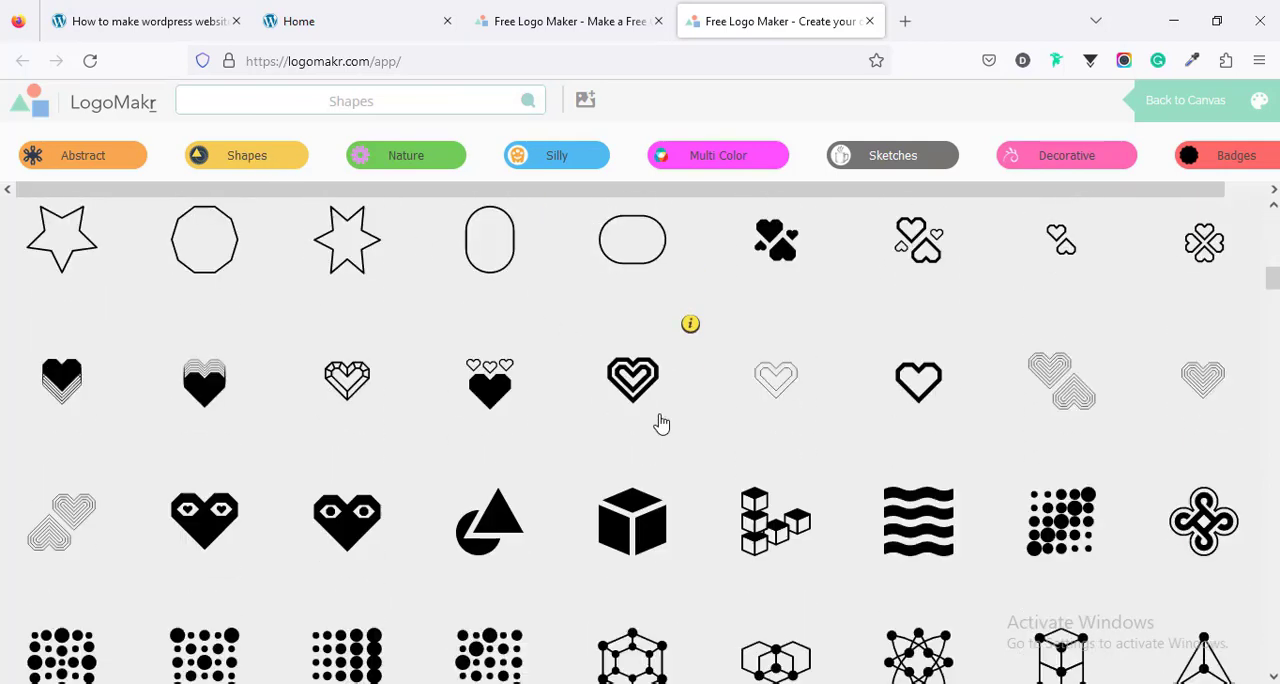
pyautogui.scroll(-3, 658, 430)
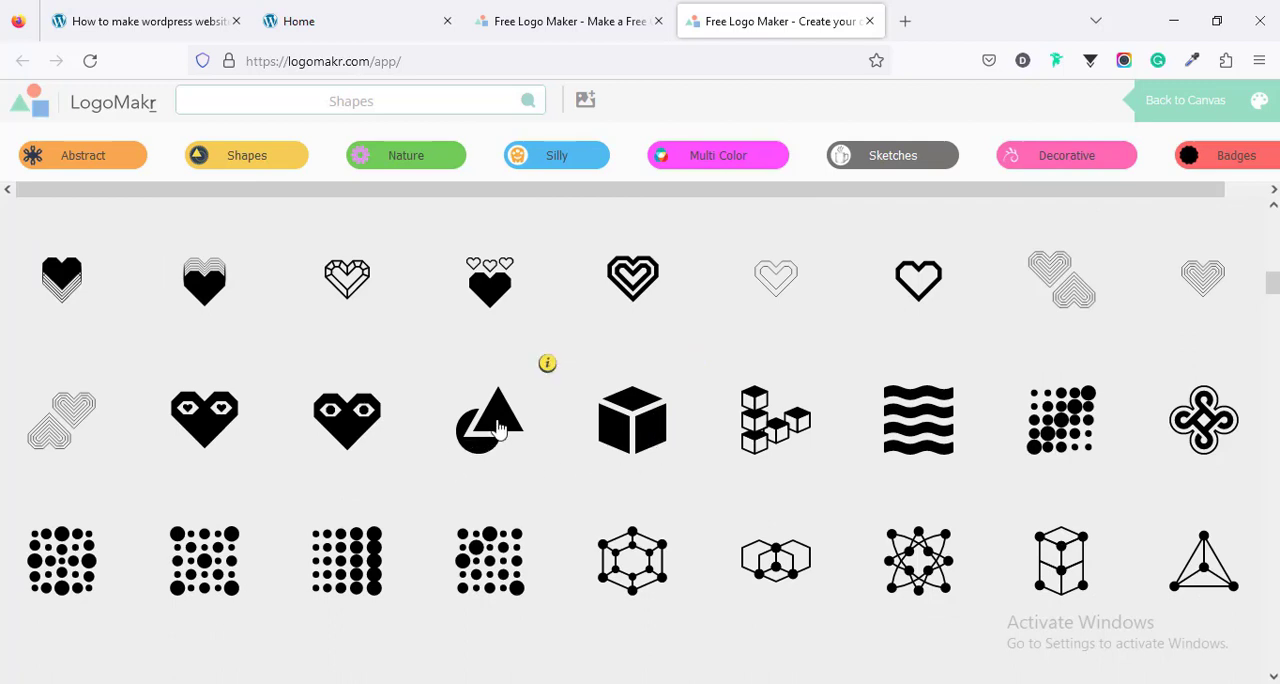
pyautogui.click(490, 420)
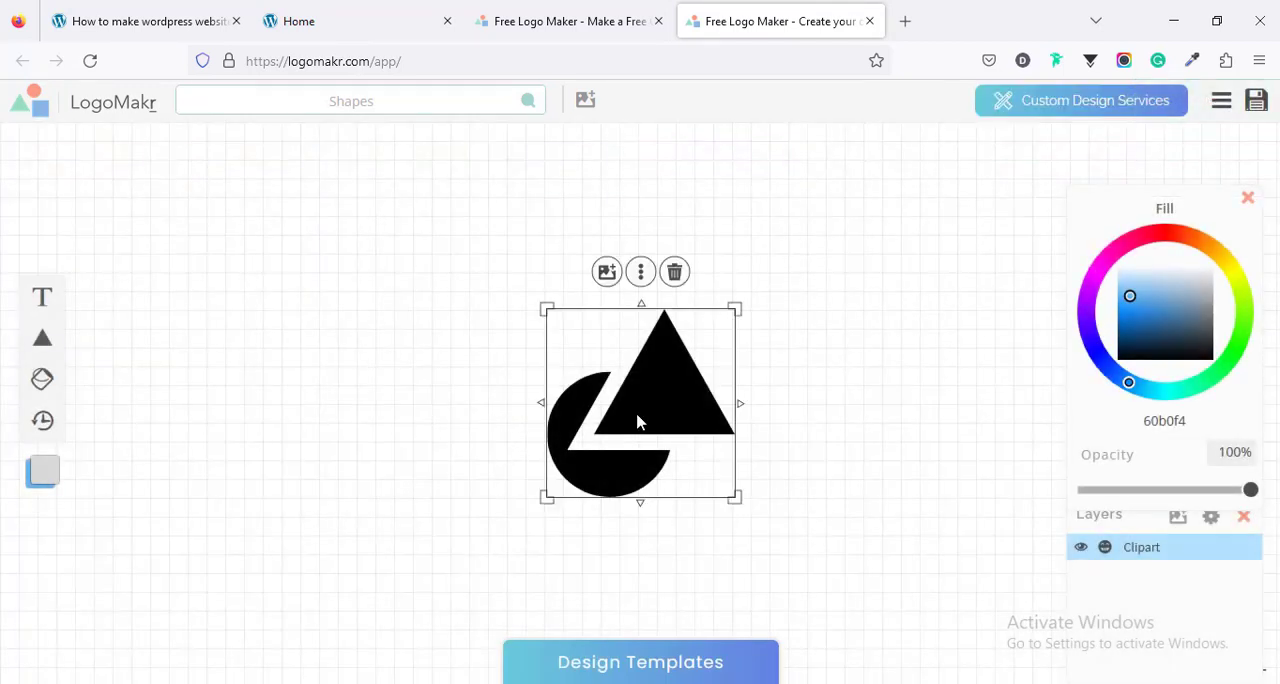
pyautogui.moveTo(638, 422); pyautogui.dragTo(388, 431)
pyautogui.moveTo(490, 520); pyautogui.dragTo(407, 434)
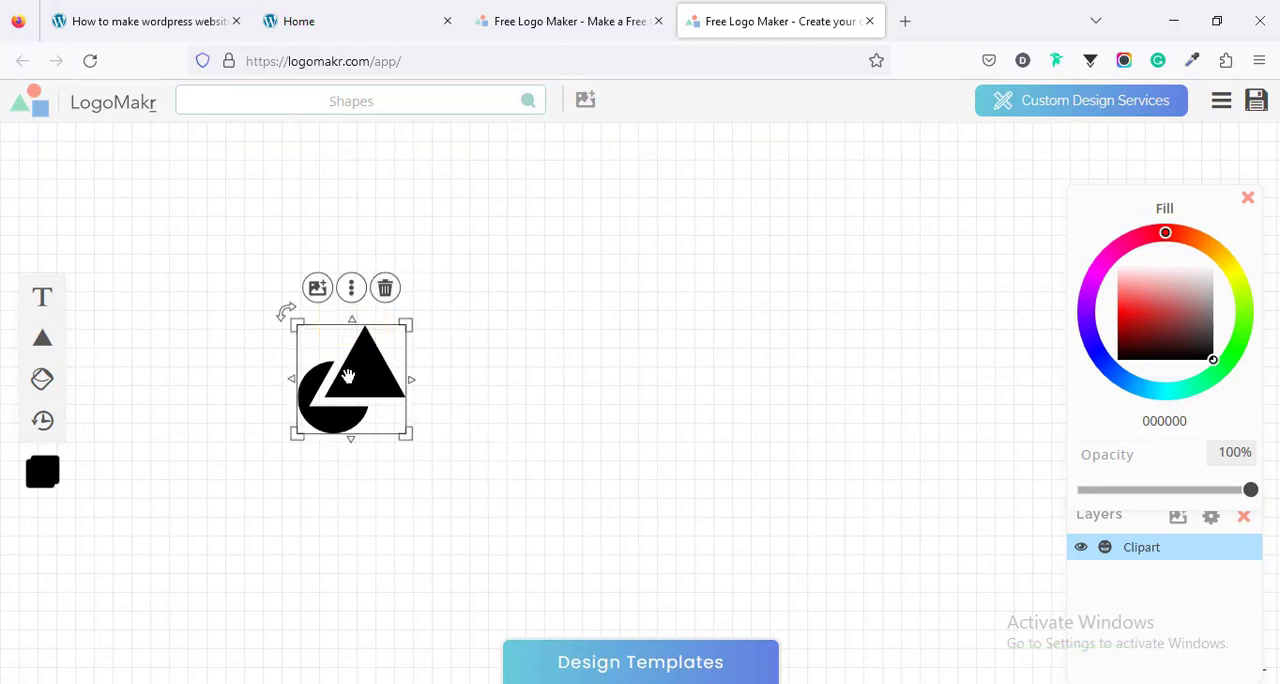
# - On the live Home page, sample the Contact Us button's orange-red colour #FF482F with ColorZilla
pyautogui.click(405, 27)
pyautogui.scroll(-3, 484, 500)
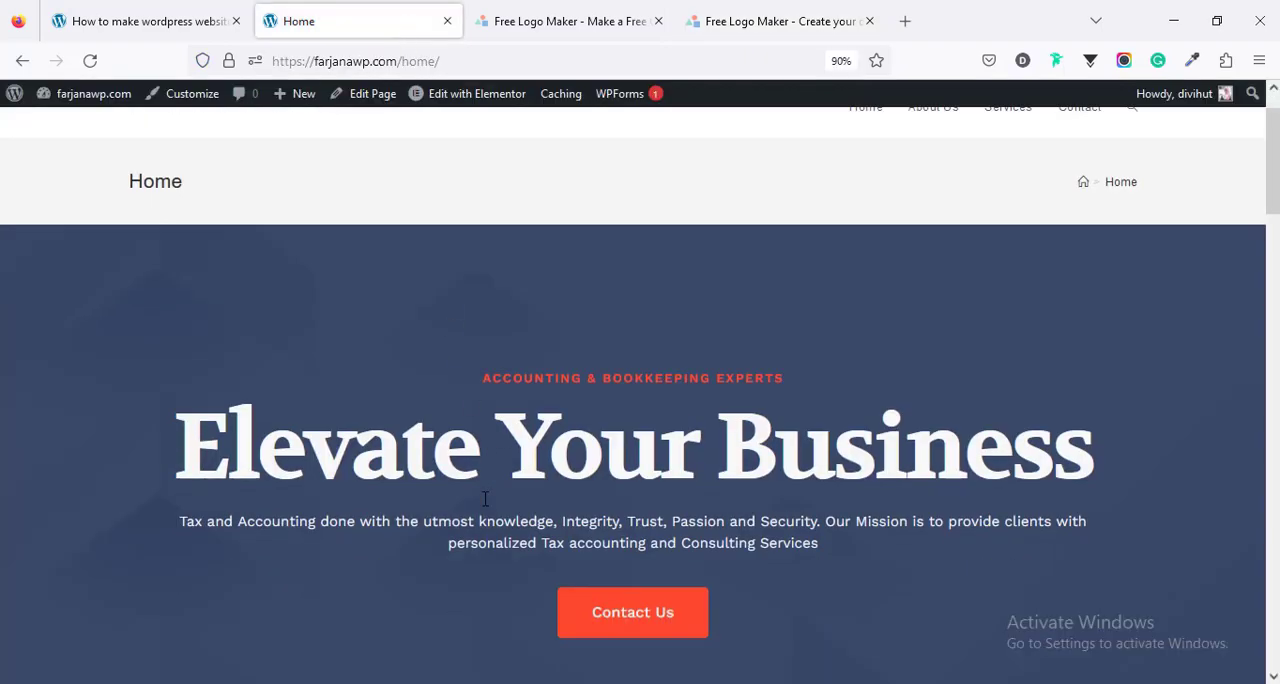
pyautogui.scroll(3, 484, 503)
pyautogui.scroll(-1, 484, 507)
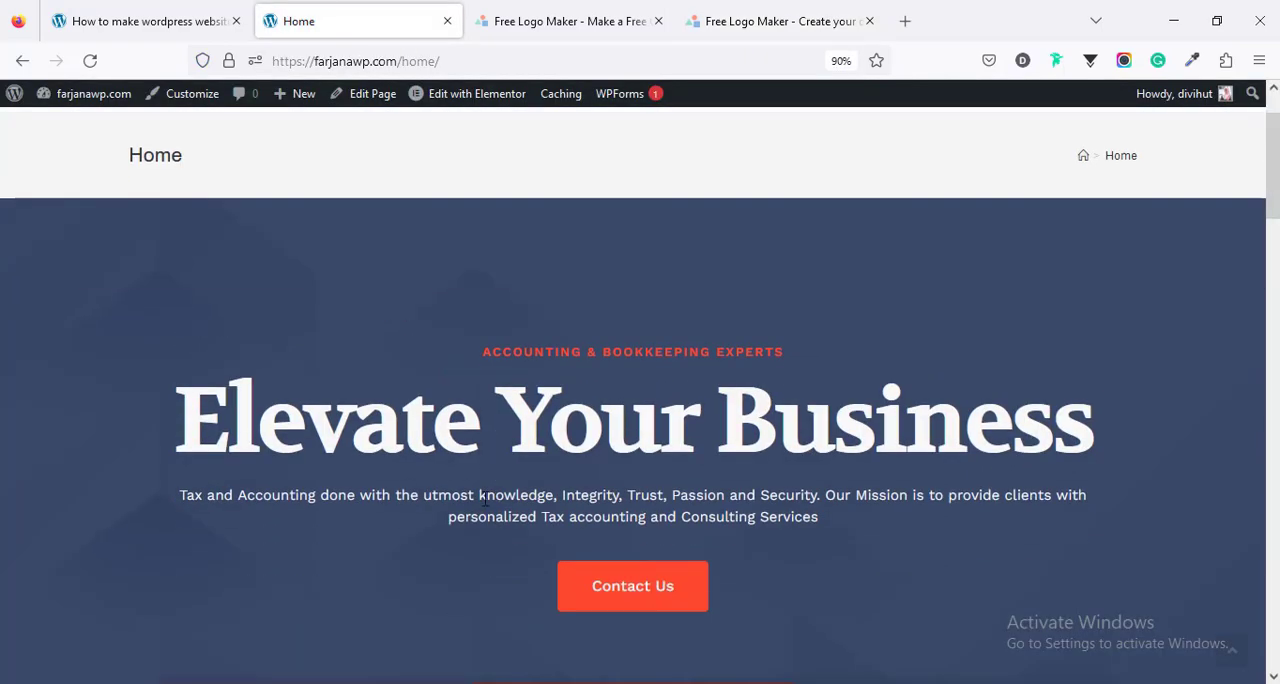
pyautogui.scroll(-2, 640, 282)
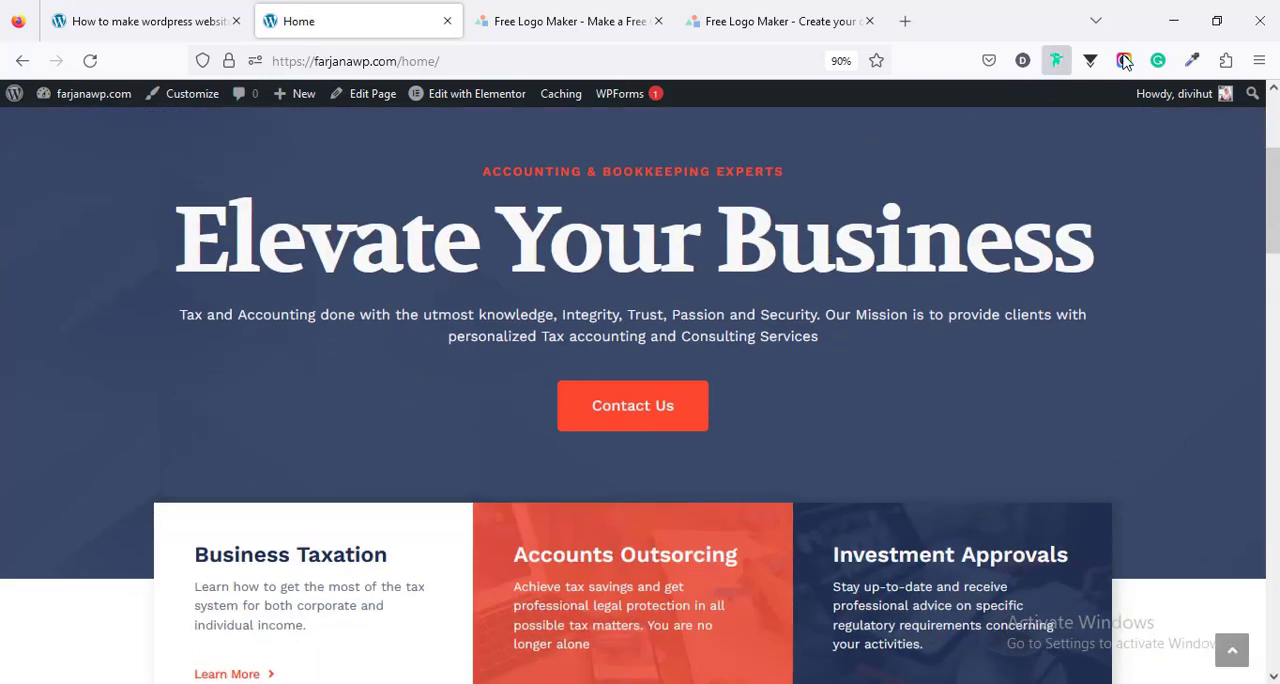
pyautogui.click(1190, 62)
pyautogui.click(1068, 90)
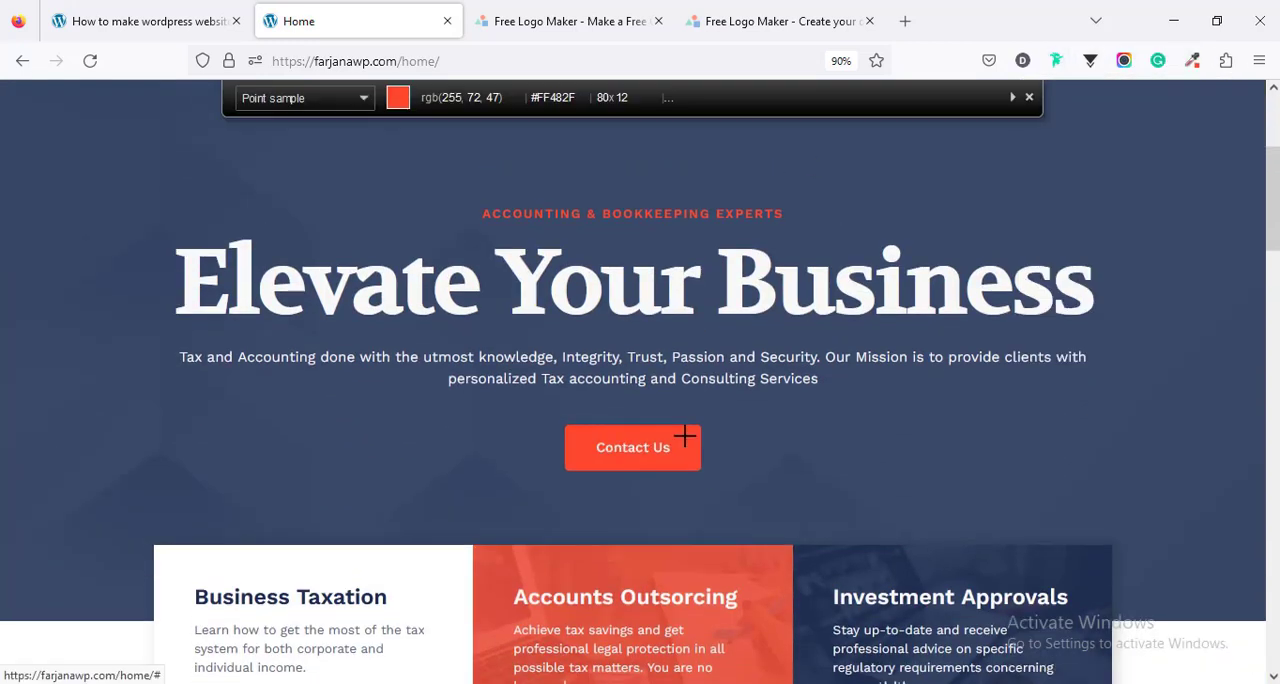
pyautogui.click(685, 436)
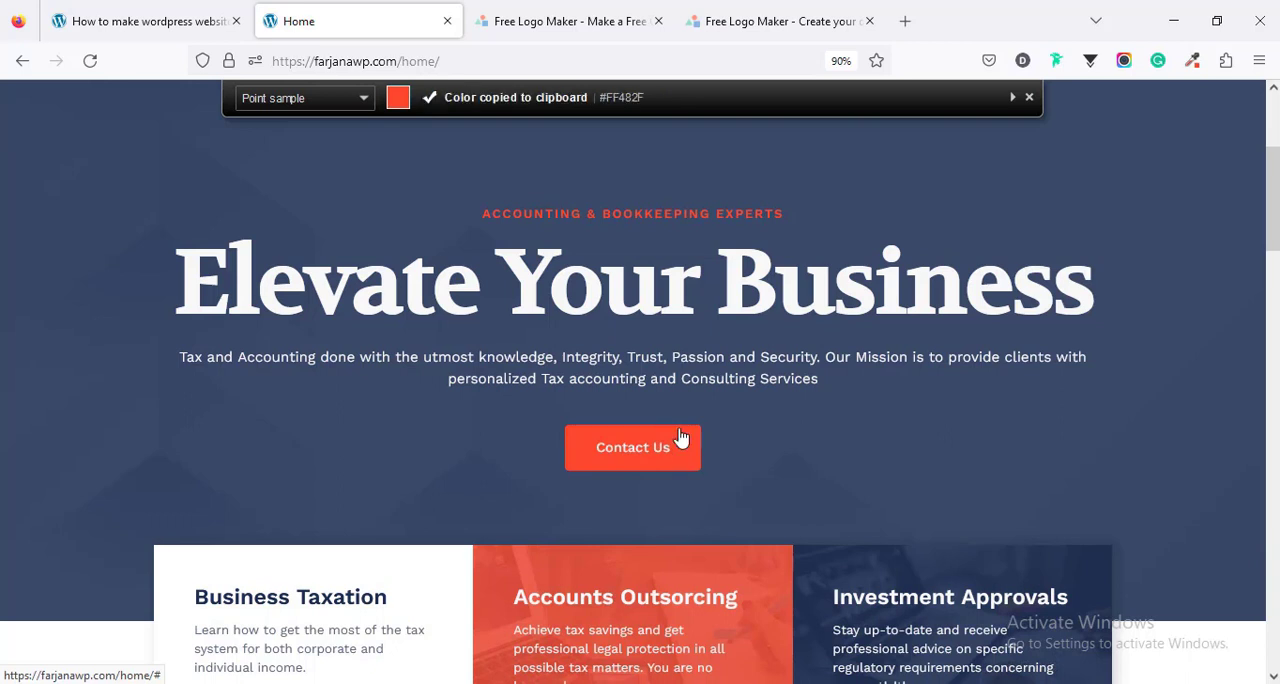
# - Back in the LogoMakr design, set the symbol's fill colour to FF482F and make the symbol slightly smaller
pyautogui.click(792, 20)
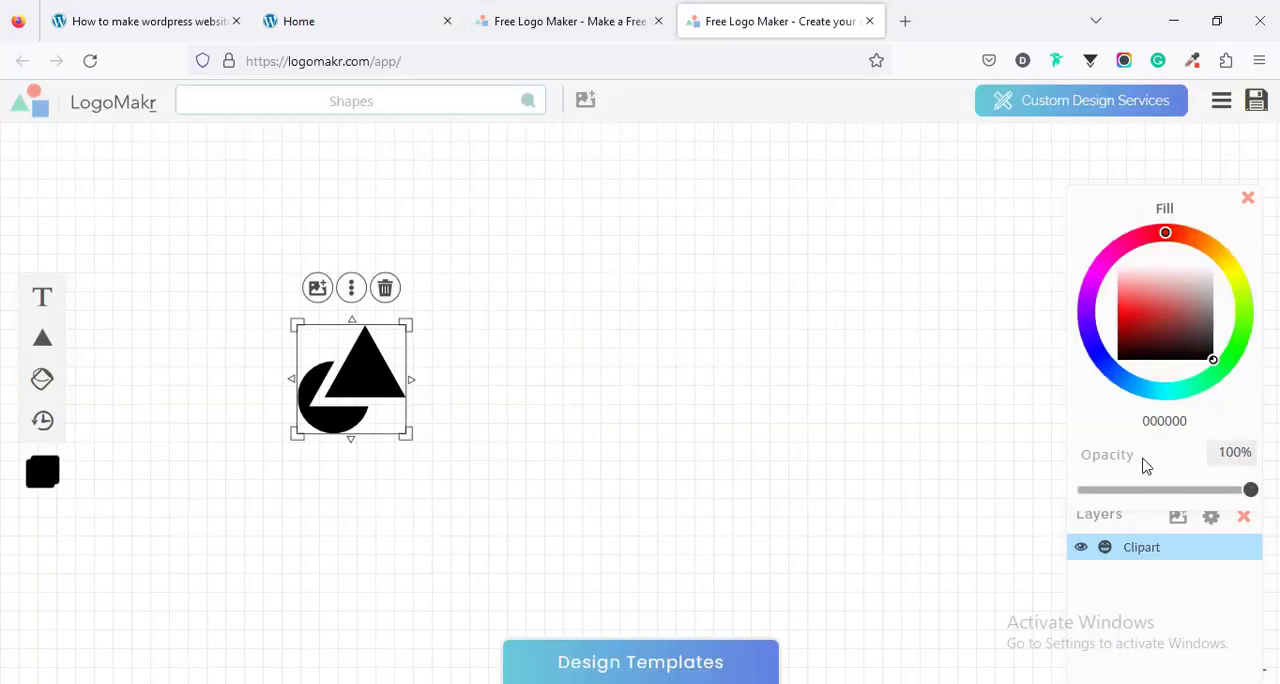
pyautogui.click(1157, 420)
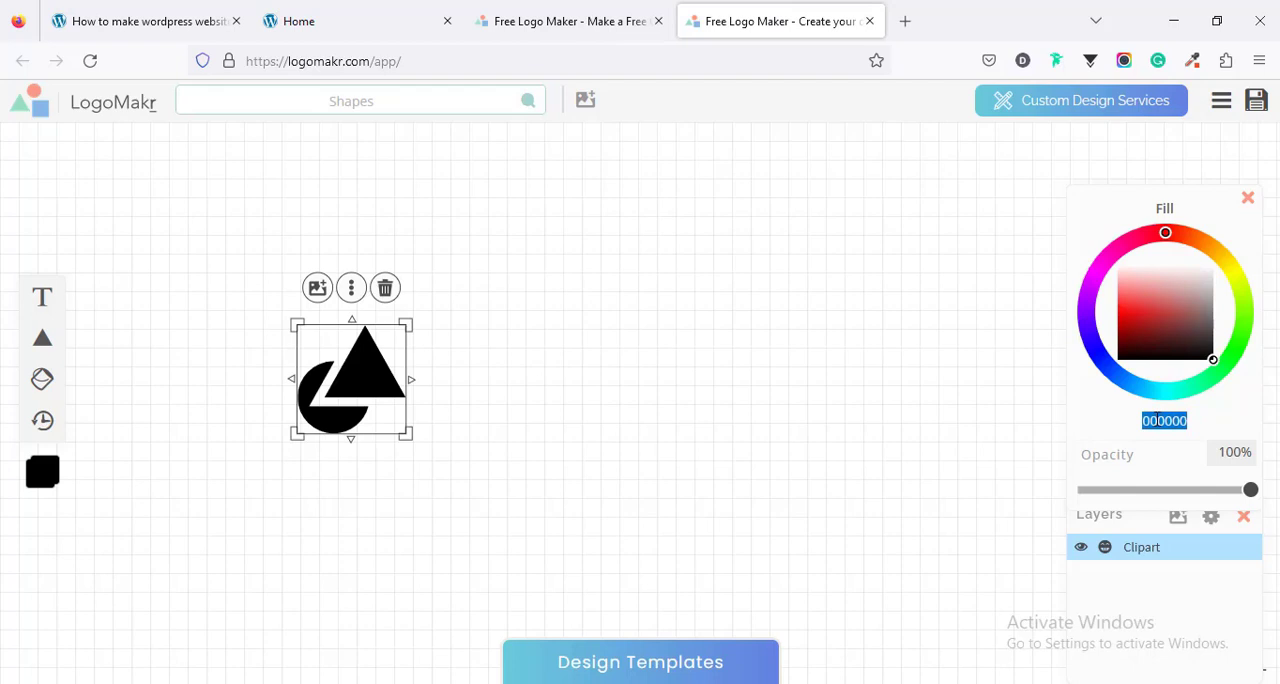
pyautogui.hotkey('ctrl', 'v')
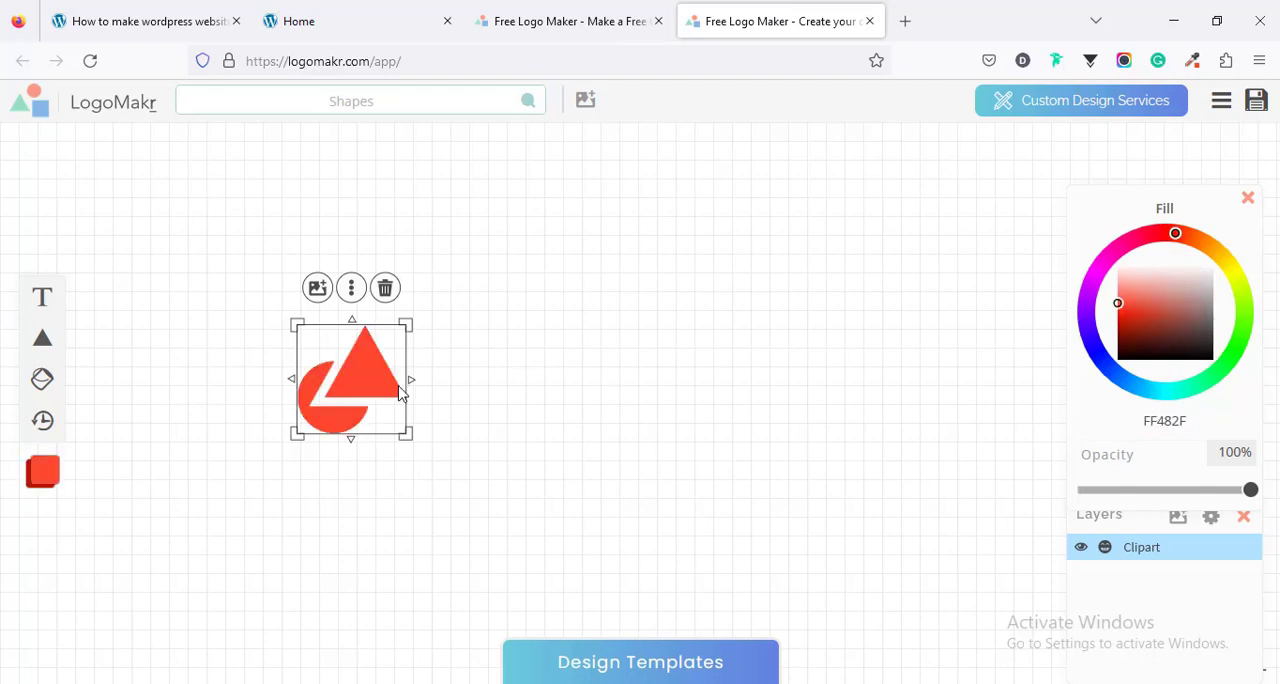
pyautogui.moveTo(408, 429); pyautogui.dragTo(381, 415)
# - Add a text element to the logo with the brand name in capital letters
pyautogui.click(536, 372)
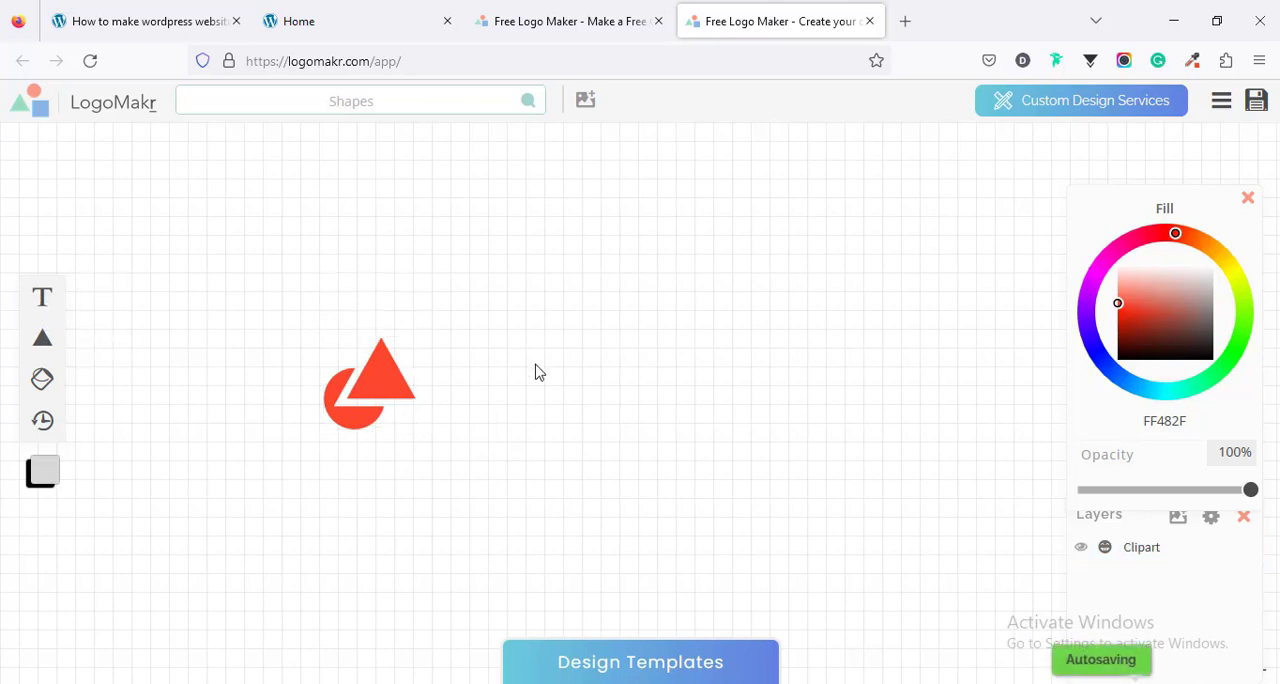
pyautogui.press('t')
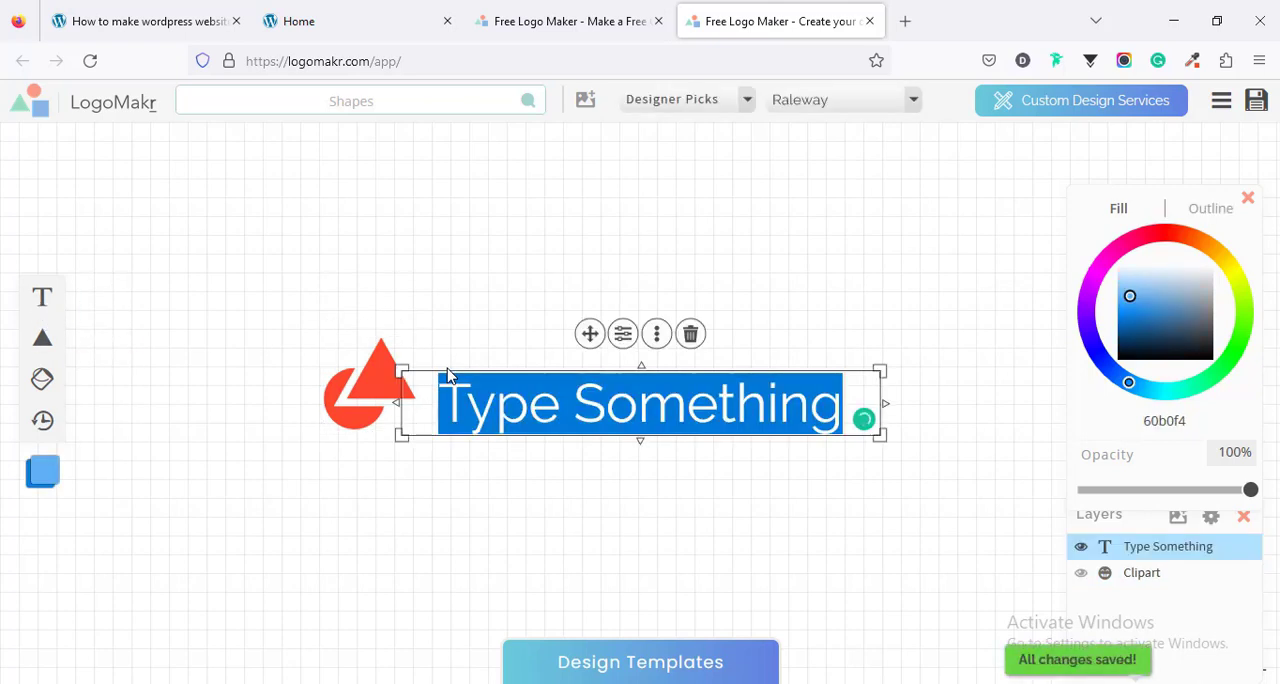
pyautogui.write('FARJANA')
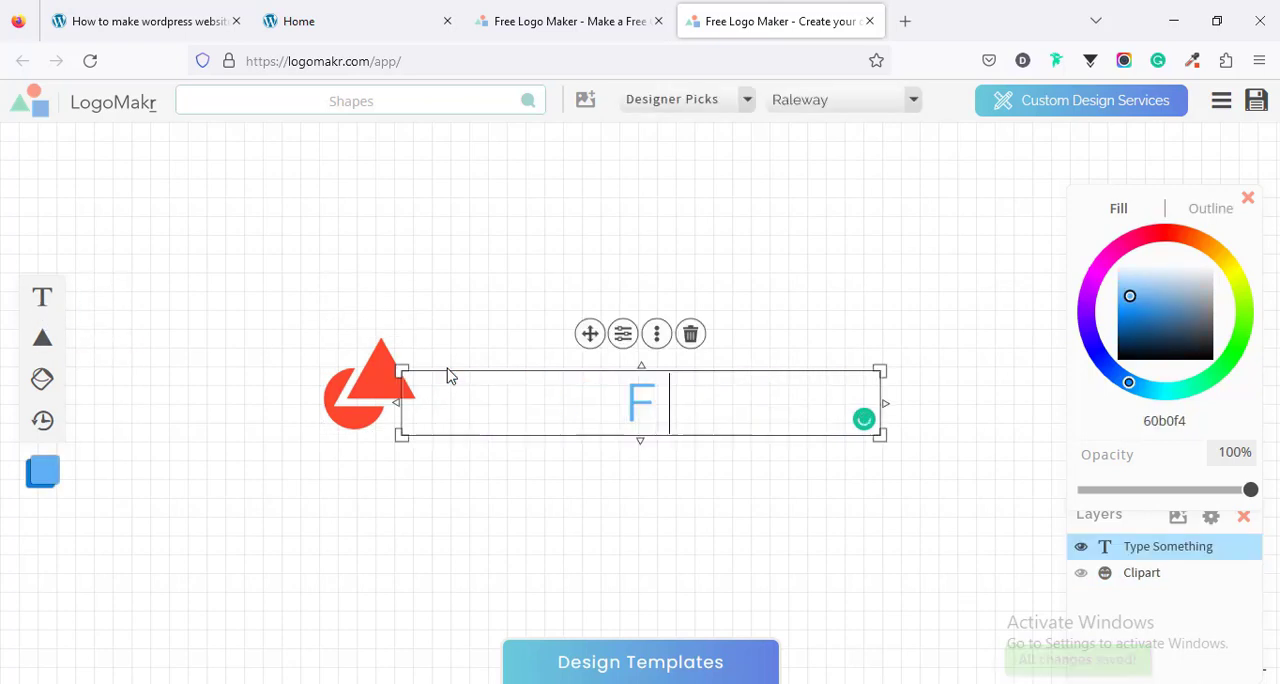
# - Set the brand text's font to Archivo Black from the Simple & Modern font category
pyautogui.doubleClick(561, 425)
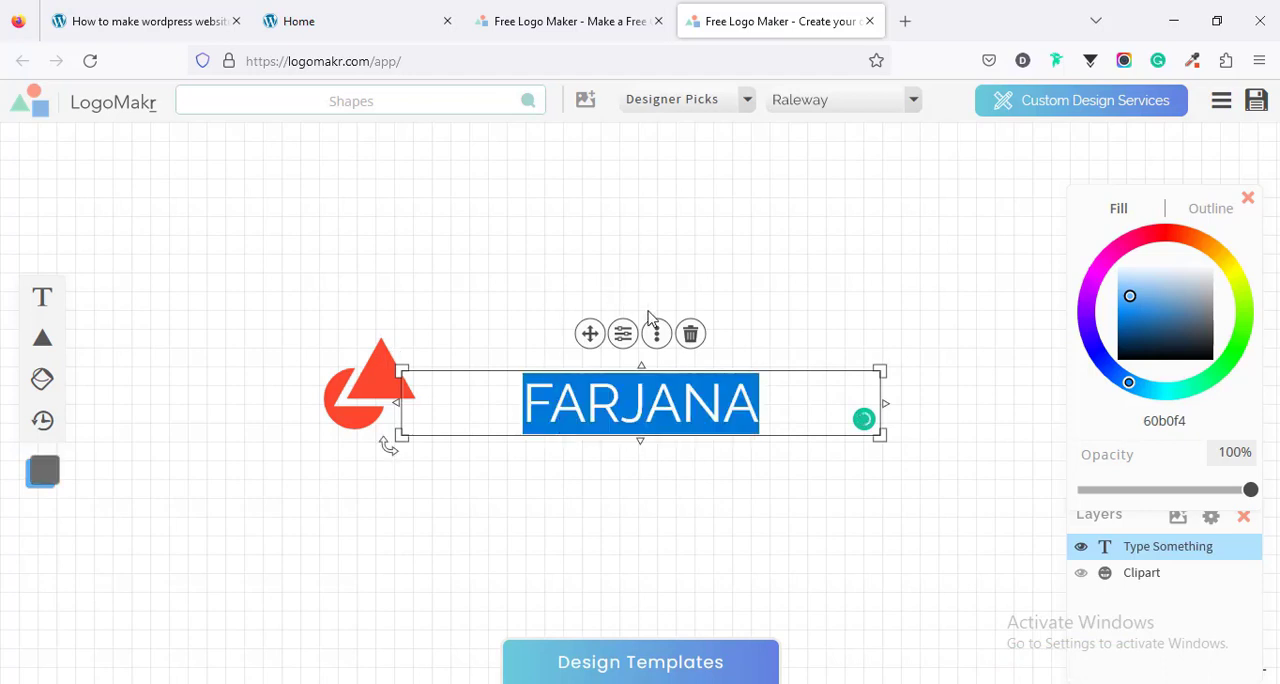
pyautogui.click(746, 104)
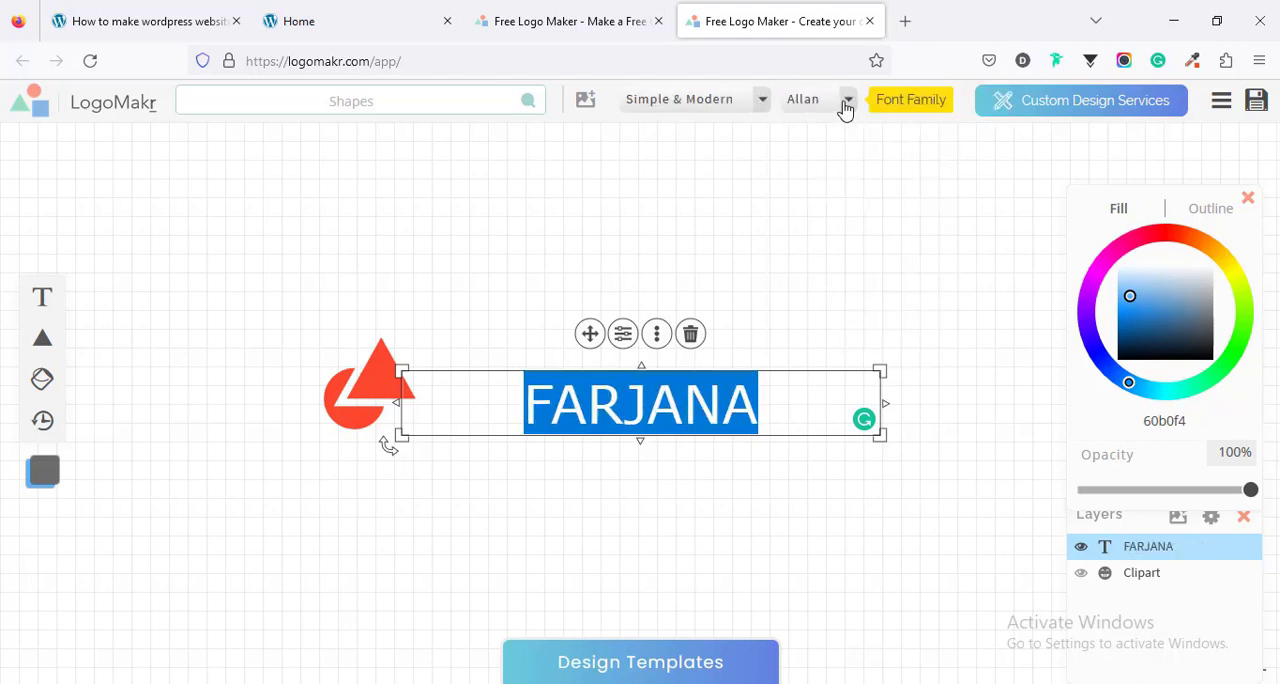
pyautogui.click(845, 101)
pyautogui.scroll(-5, 928, 276)
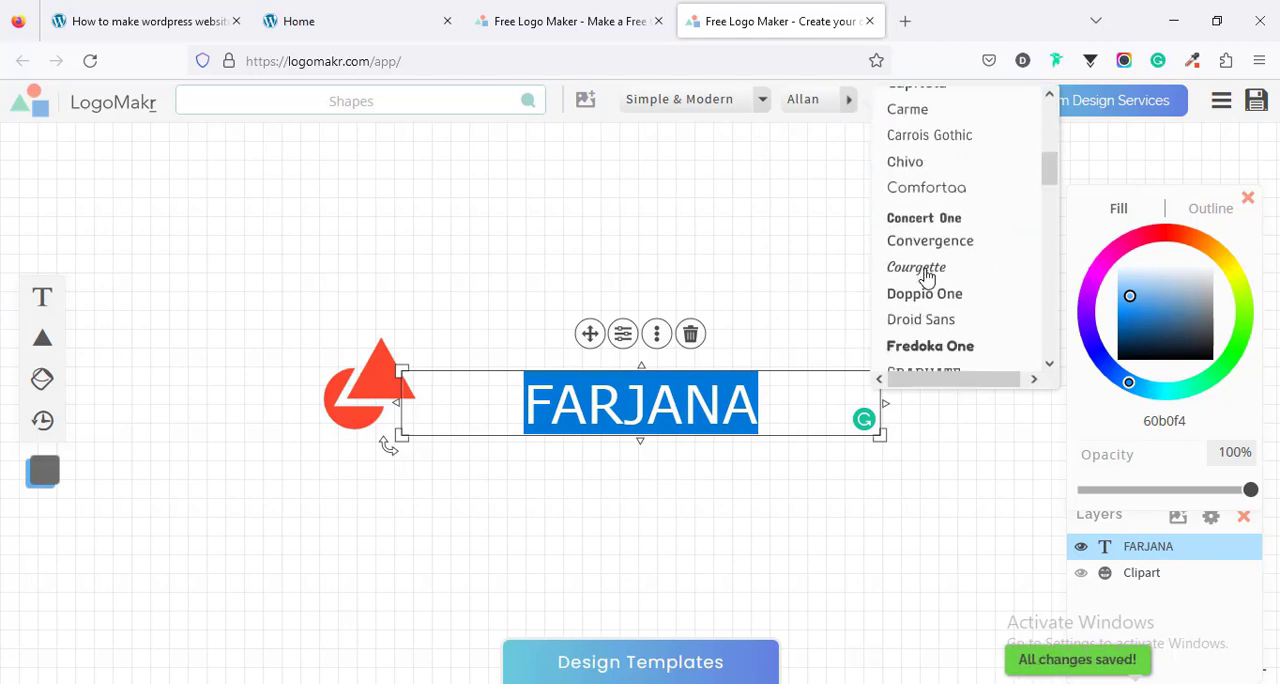
pyautogui.scroll(-6, 928, 276)
pyautogui.scroll(10, 928, 276)
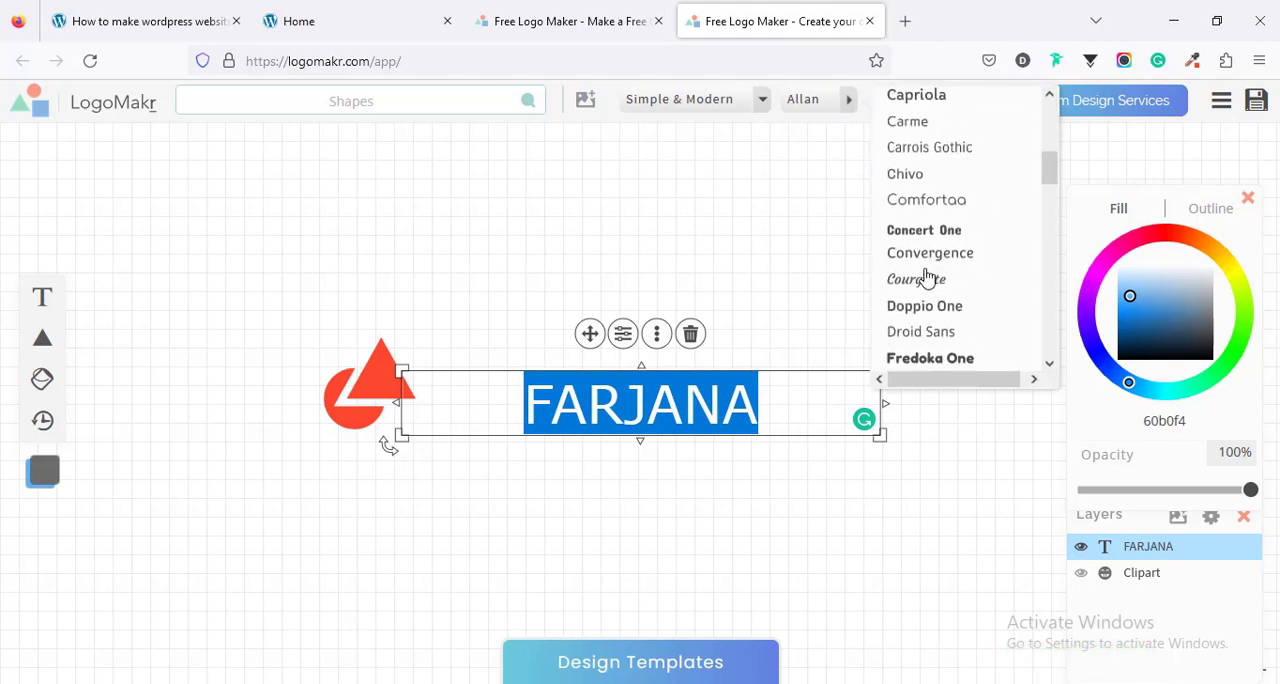
pyautogui.scroll(3, 928, 276)
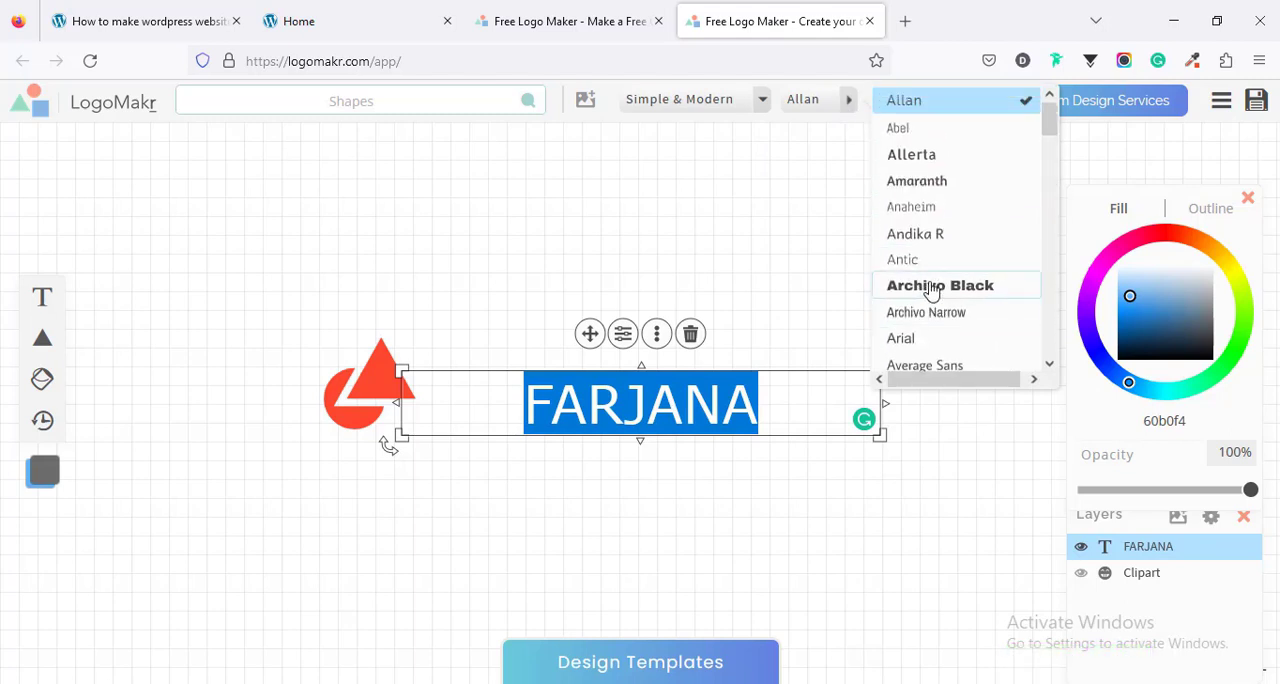
pyautogui.click(930, 287)
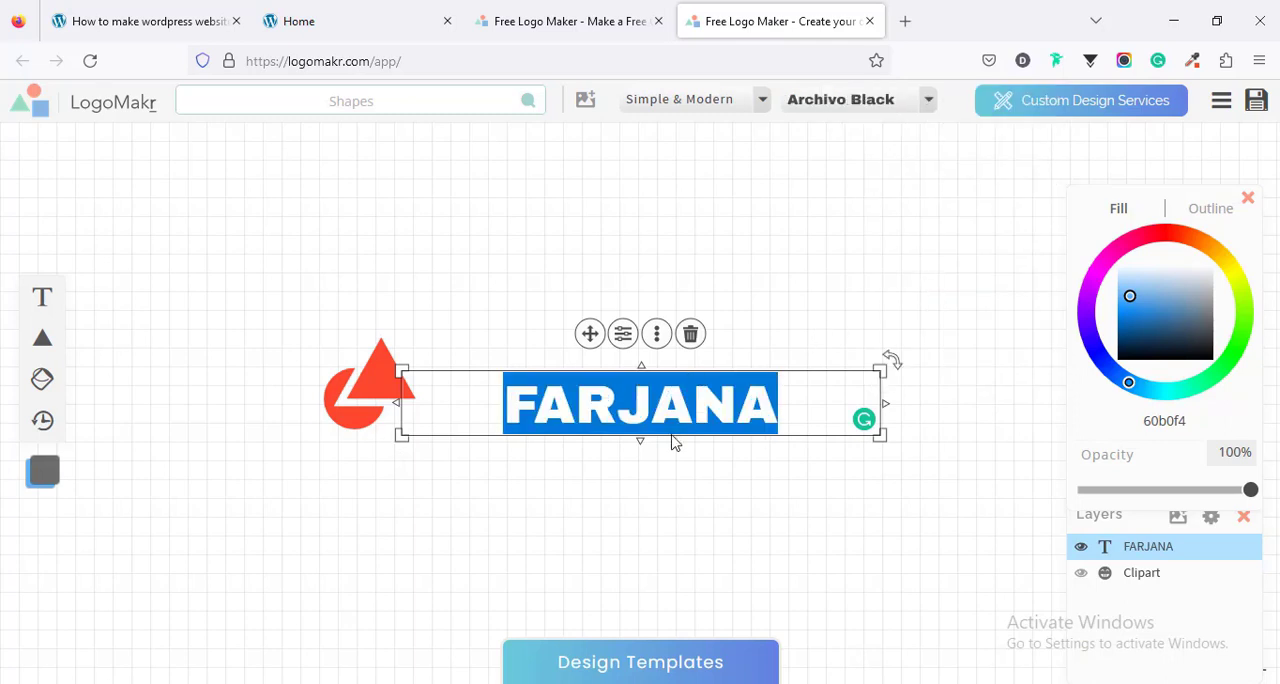
# - Left-align the brand text, move it clear of the symbol, and shrink the symbol to sit directly beside it
pyautogui.click(623, 333)
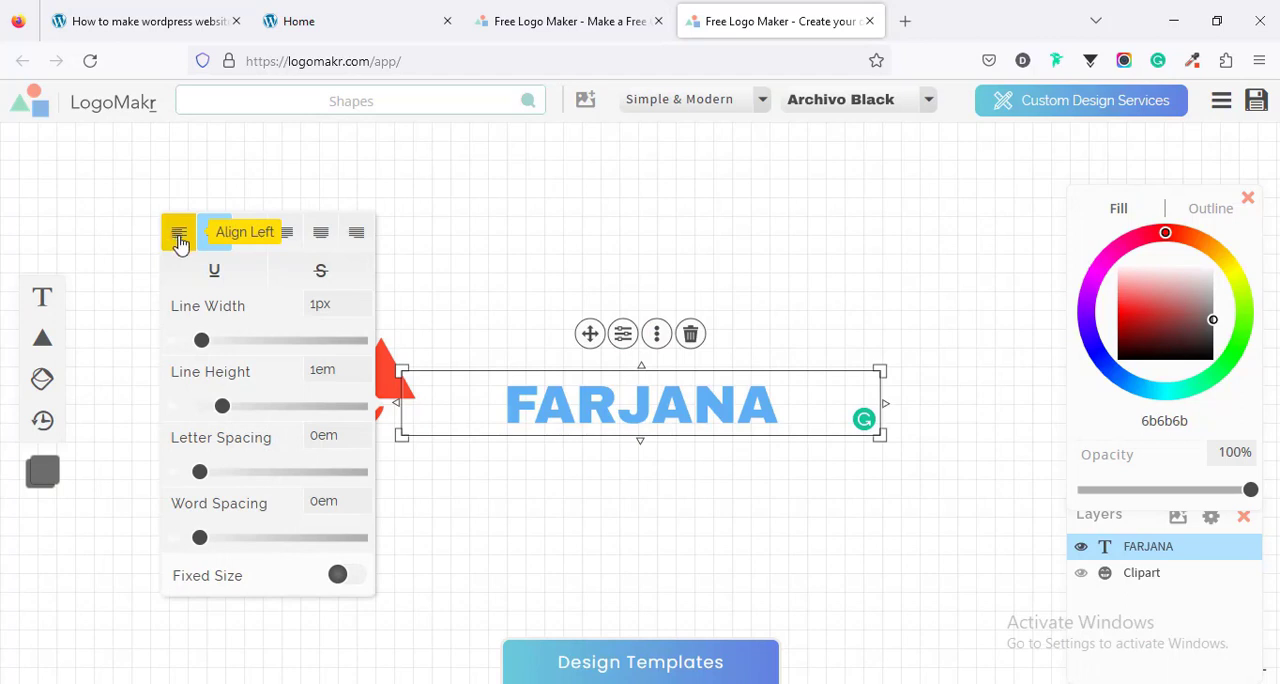
pyautogui.click(179, 240)
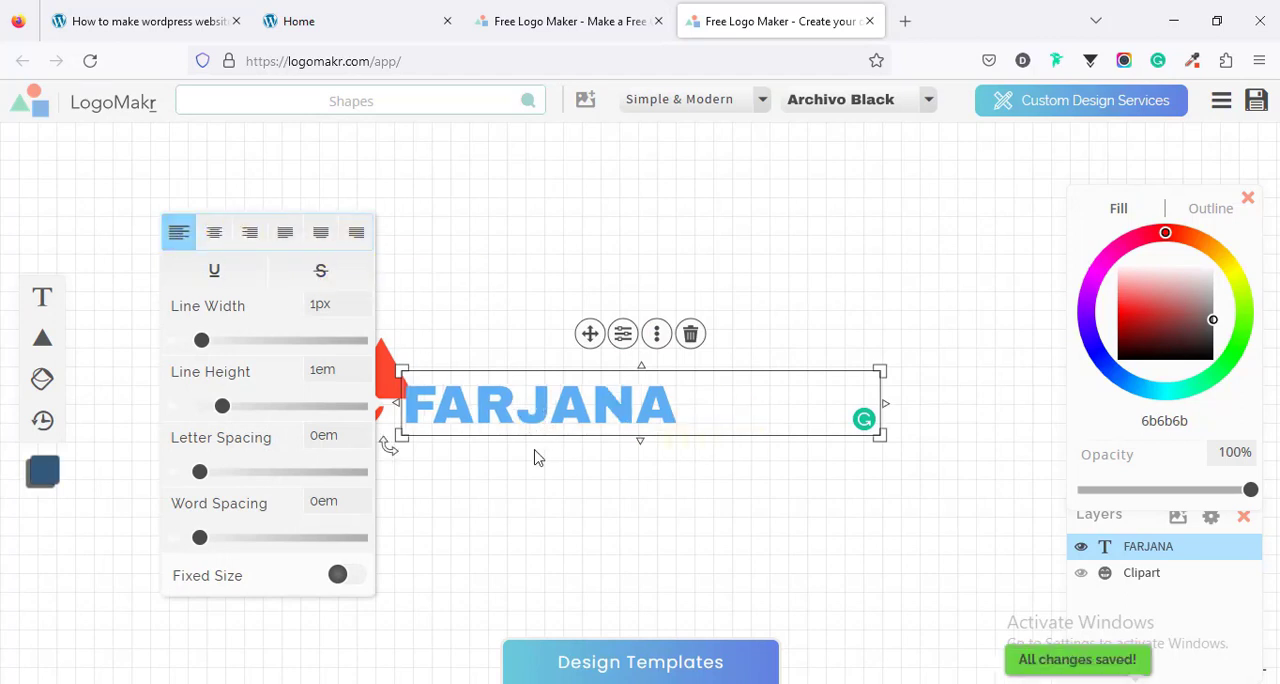
pyautogui.click(658, 456)
pyautogui.moveTo(622, 396); pyautogui.dragTo(653, 389)
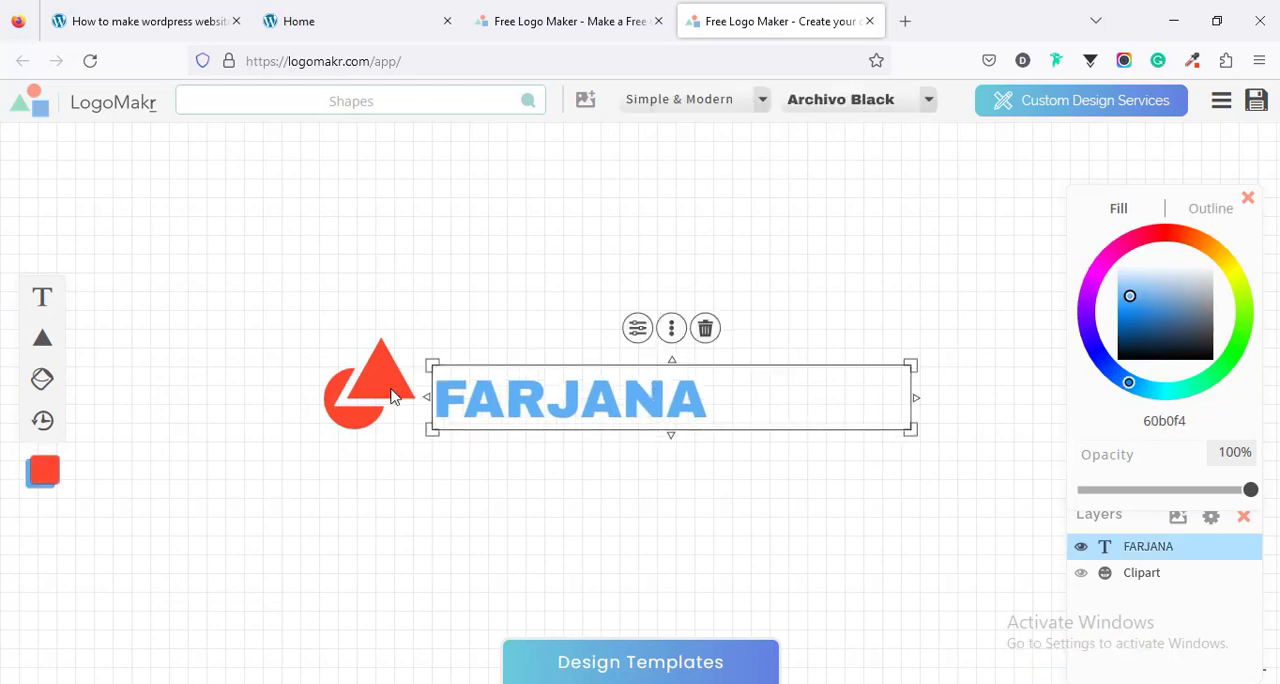
pyautogui.moveTo(325, 339); pyautogui.dragTo(350, 364)
# - Set the brand text's fill colour to FF482F and nudge the text slightly away from the symbol
pyautogui.click(571, 391)
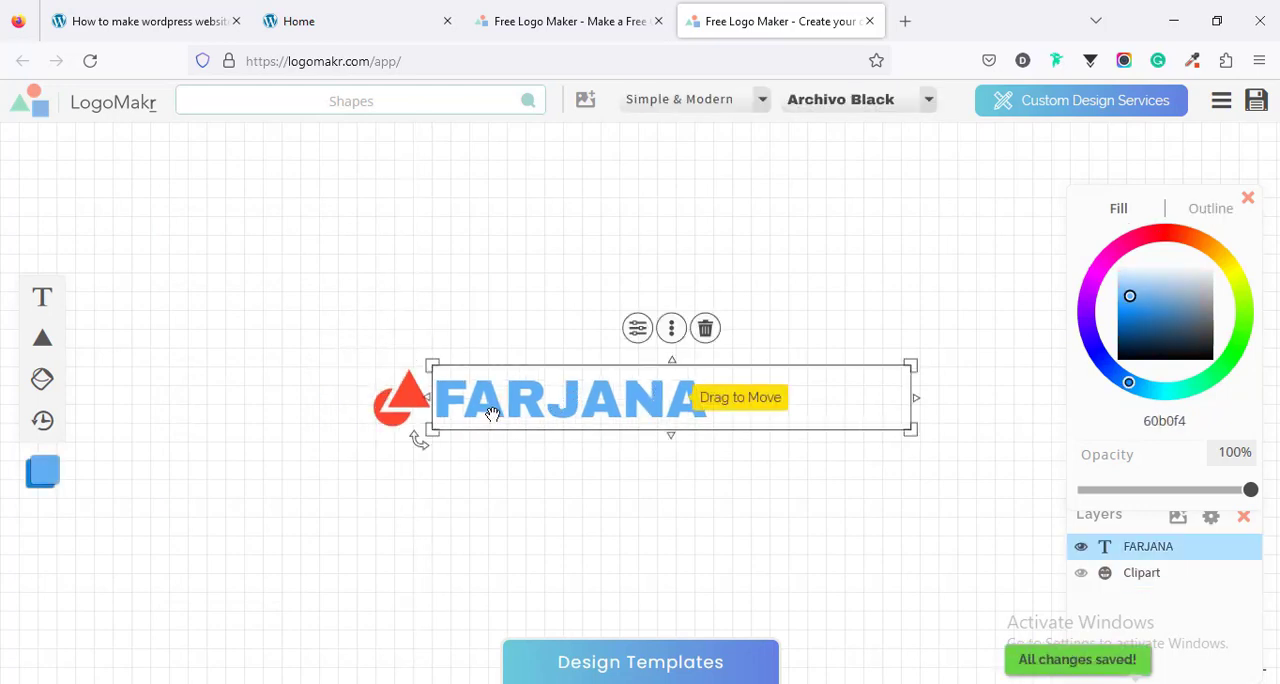
pyautogui.doubleClick(1176, 422)
pyautogui.write('ff482f')
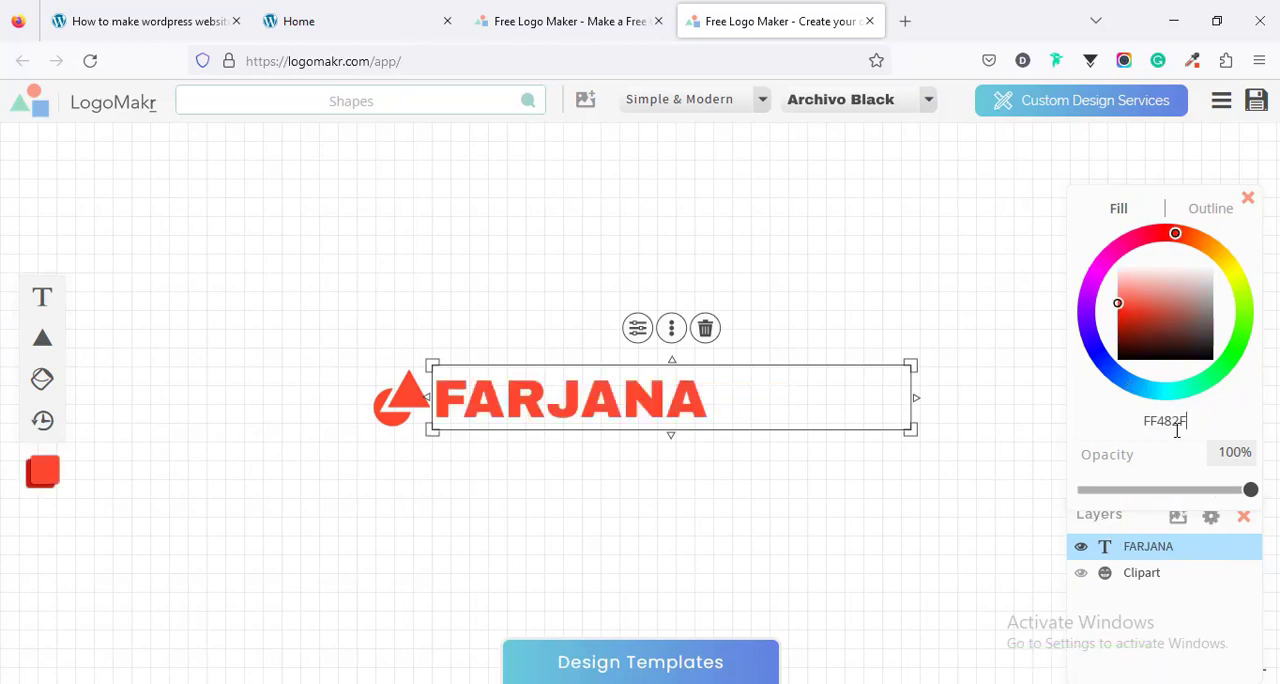
pyautogui.moveTo(611, 405); pyautogui.dragTo(615, 405)
# - Duplicate the brand text, place the copy below the original, and delete the copy's last four letters
pyautogui.hotkey('ctrl', 'd')
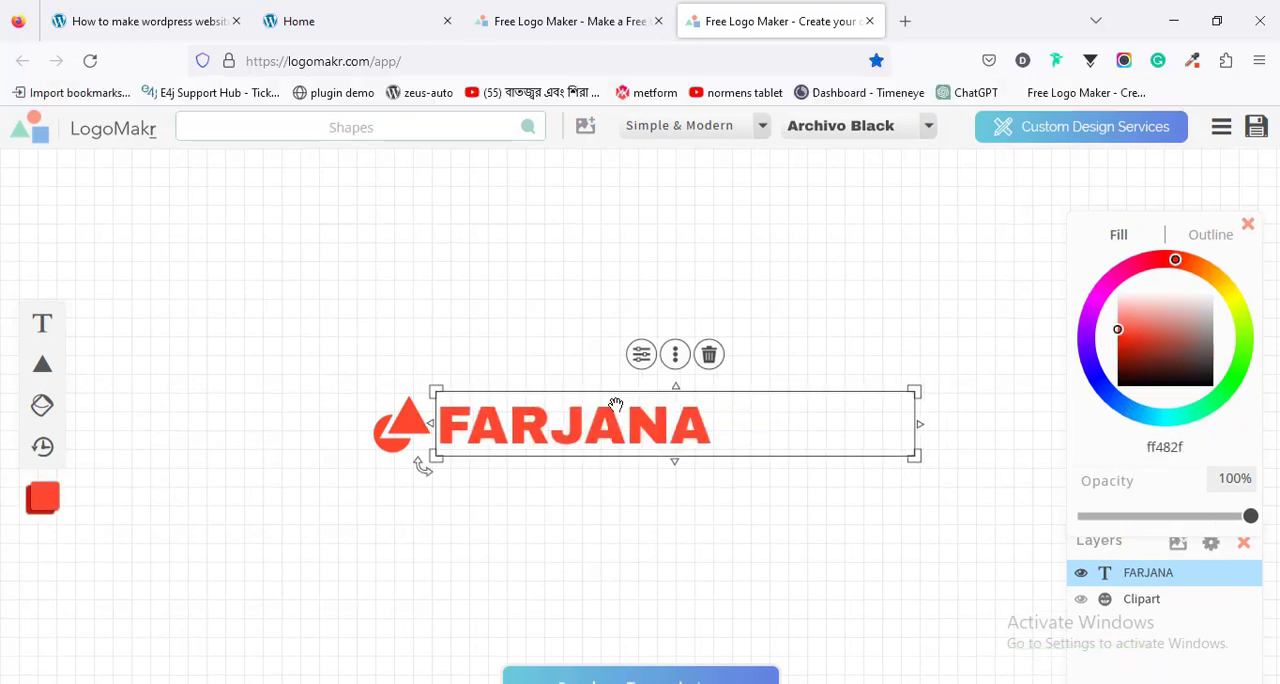
pyautogui.press('Escape')
pyautogui.hotkey('ctrl', 'c')
pyautogui.hotkey('ctrl', 'v')
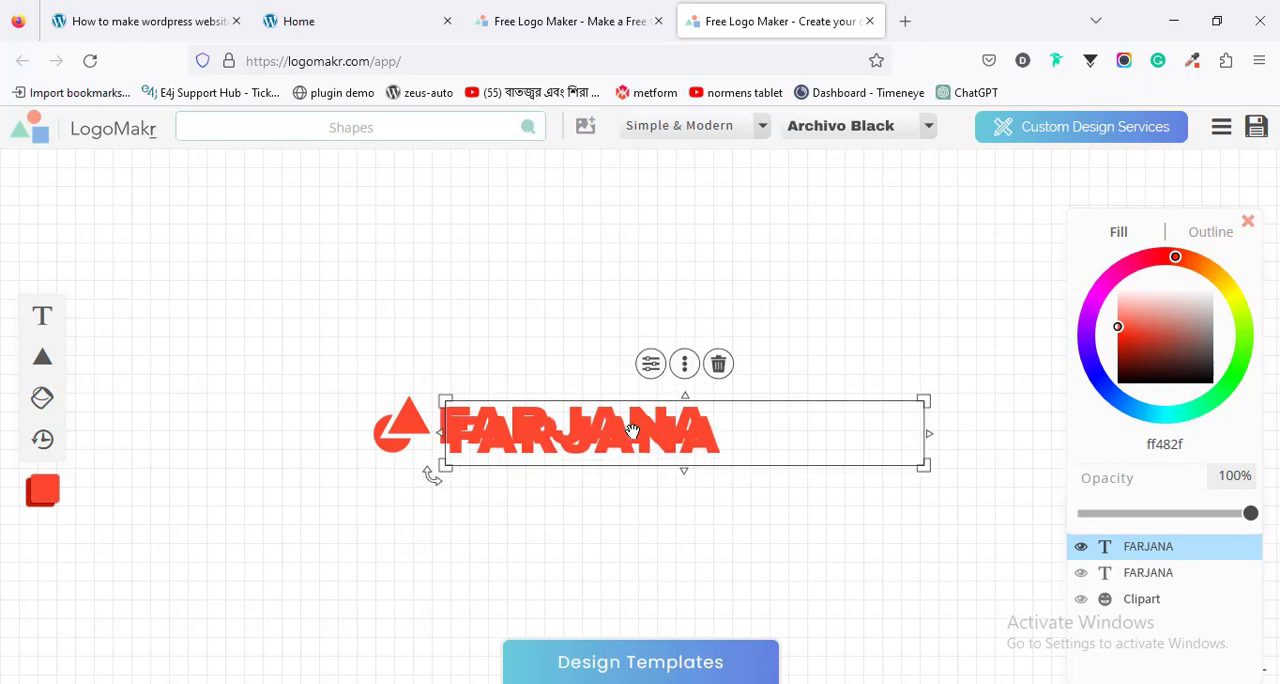
pyautogui.moveTo(631, 437); pyautogui.dragTo(729, 510)
pyautogui.doubleClick(592, 513)
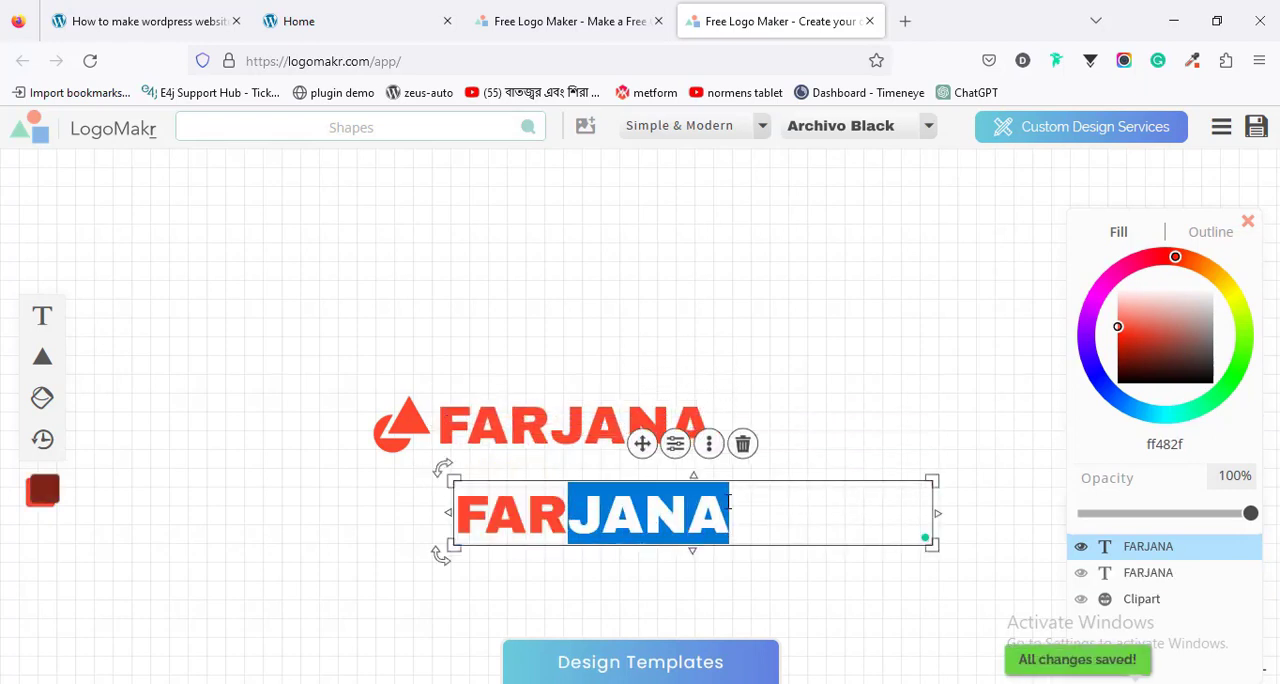
pyautogui.press('BackSpace')
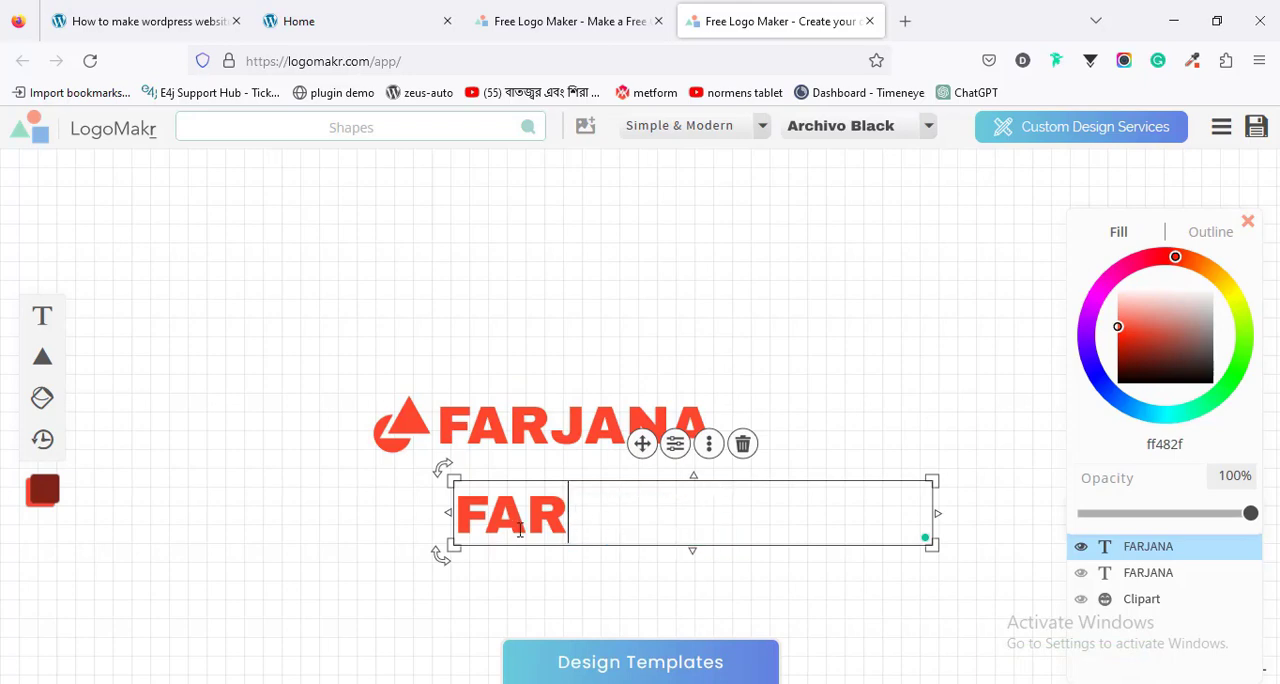
# - Sample the dark navy of the home page's Investment Approvals card and apply 1F2F4F as the fill of the shortened text copy
pyautogui.doubleClick(520, 530)
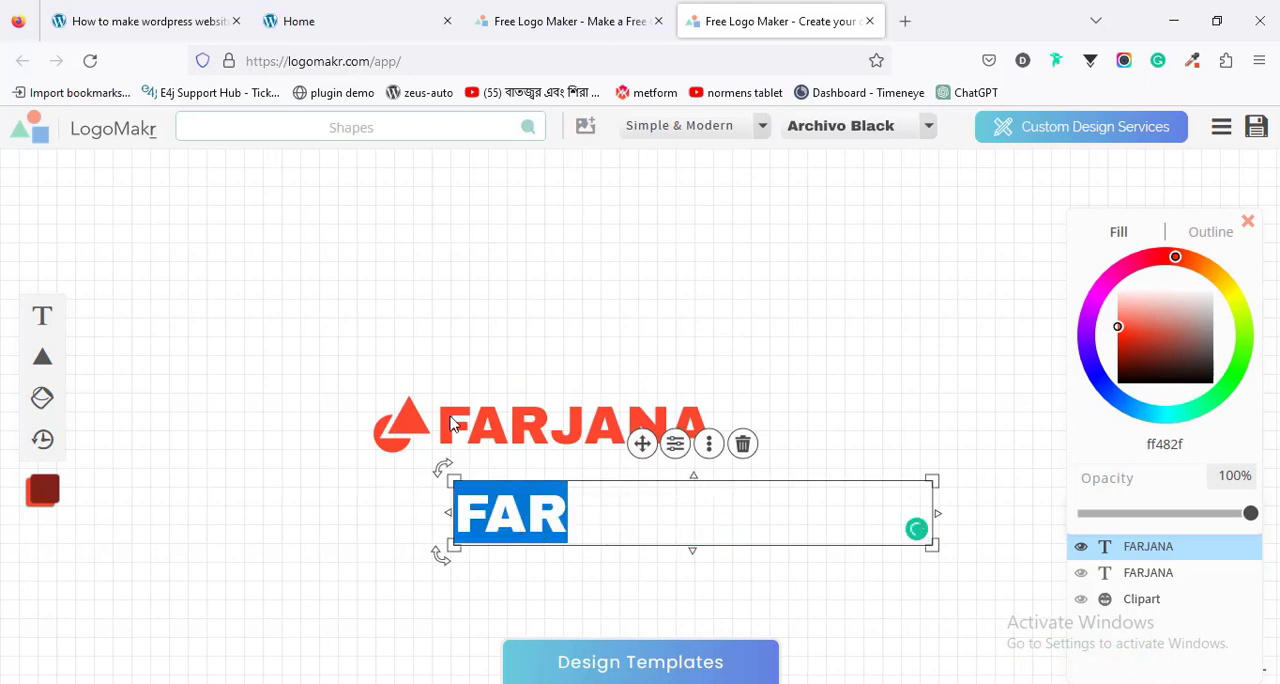
pyautogui.click(298, 21)
pyautogui.scroll(3, 346, 430)
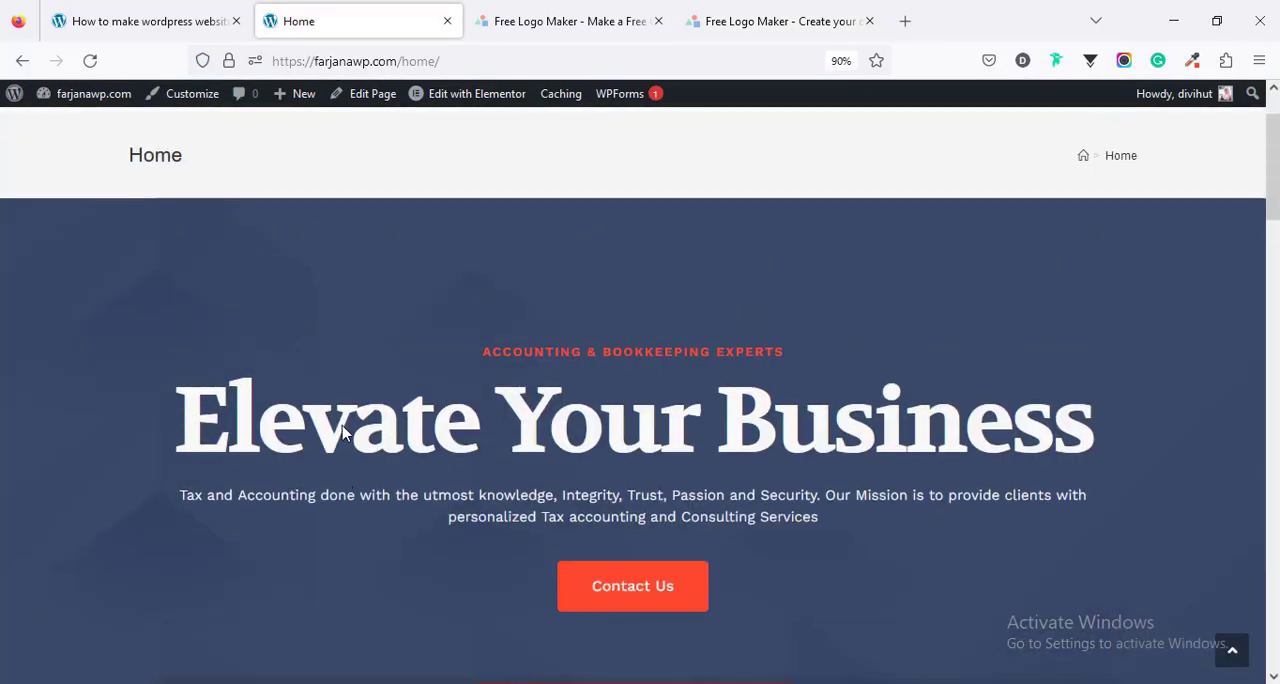
pyautogui.click(1192, 61)
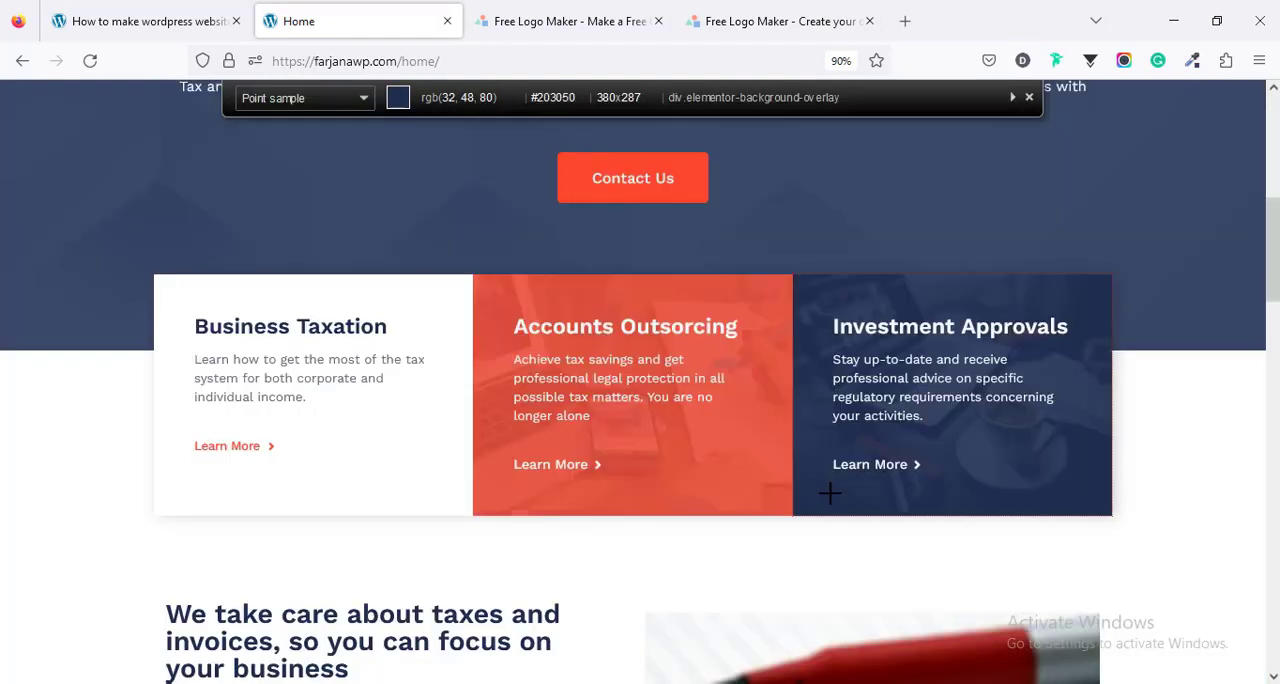
pyautogui.click(1073, 294)
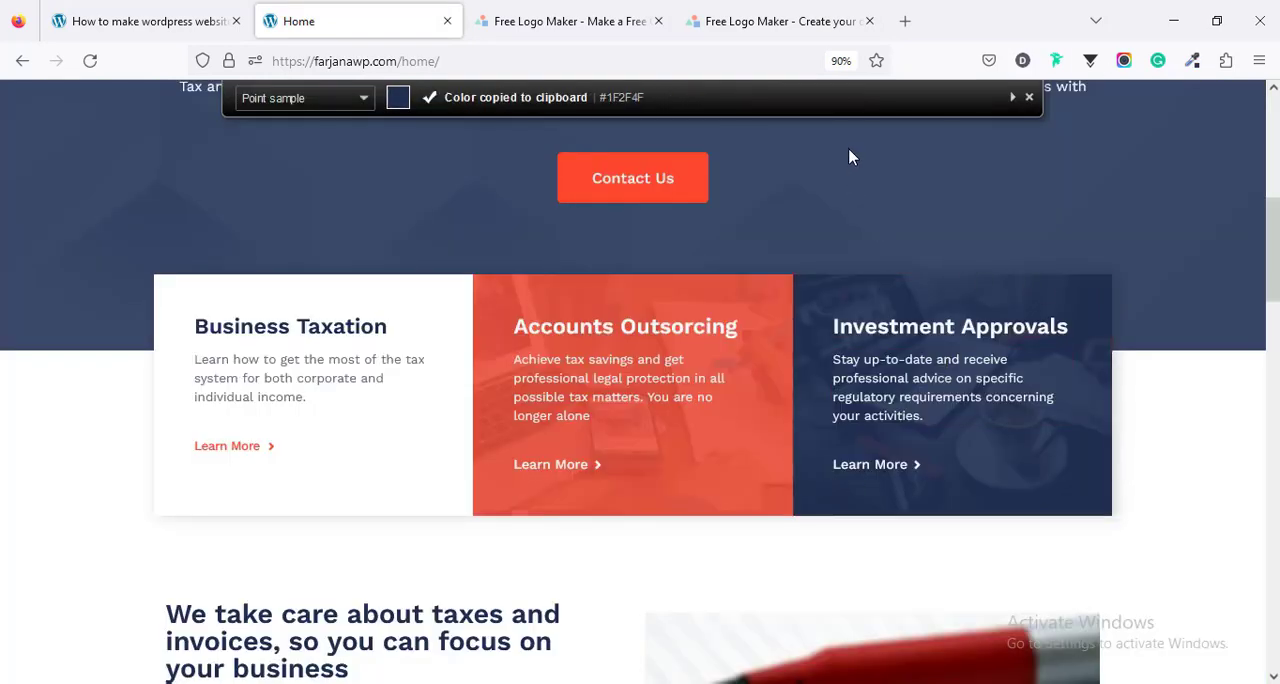
pyautogui.click(776, 18)
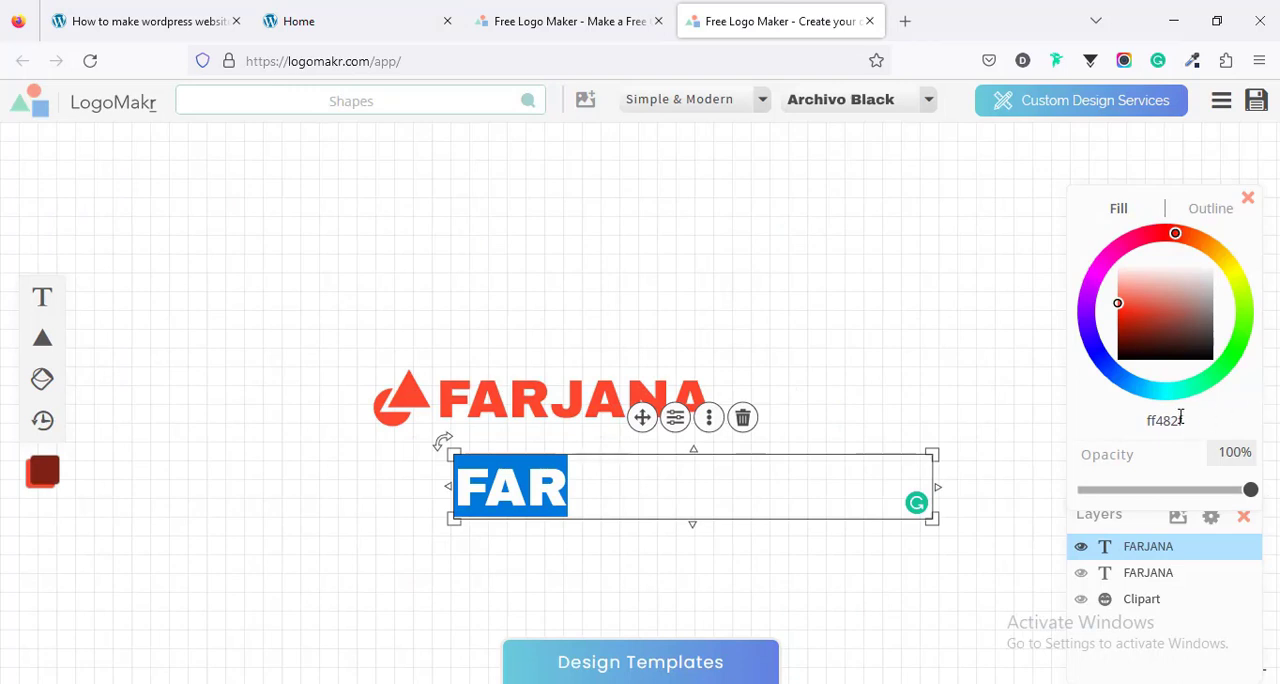
pyautogui.click(1180, 418)
pyautogui.hotkey('ctrl', 'v')
# - Delete the first three letters from the original brand text, leaving its last four letters
pyautogui.click(557, 402)
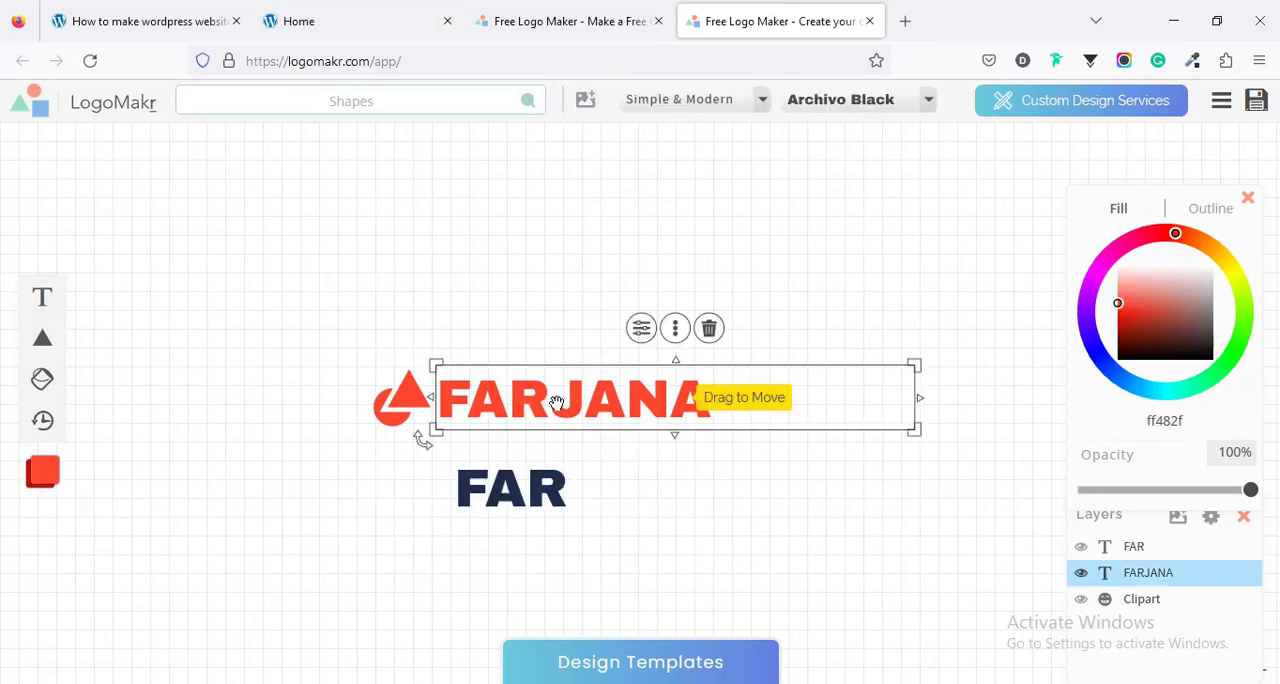
pyautogui.doubleClick(557, 402)
pyautogui.click(552, 401)
pyautogui.keyDown('shift'); pyautogui.click(436, 398); pyautogui.keyUp('shift')
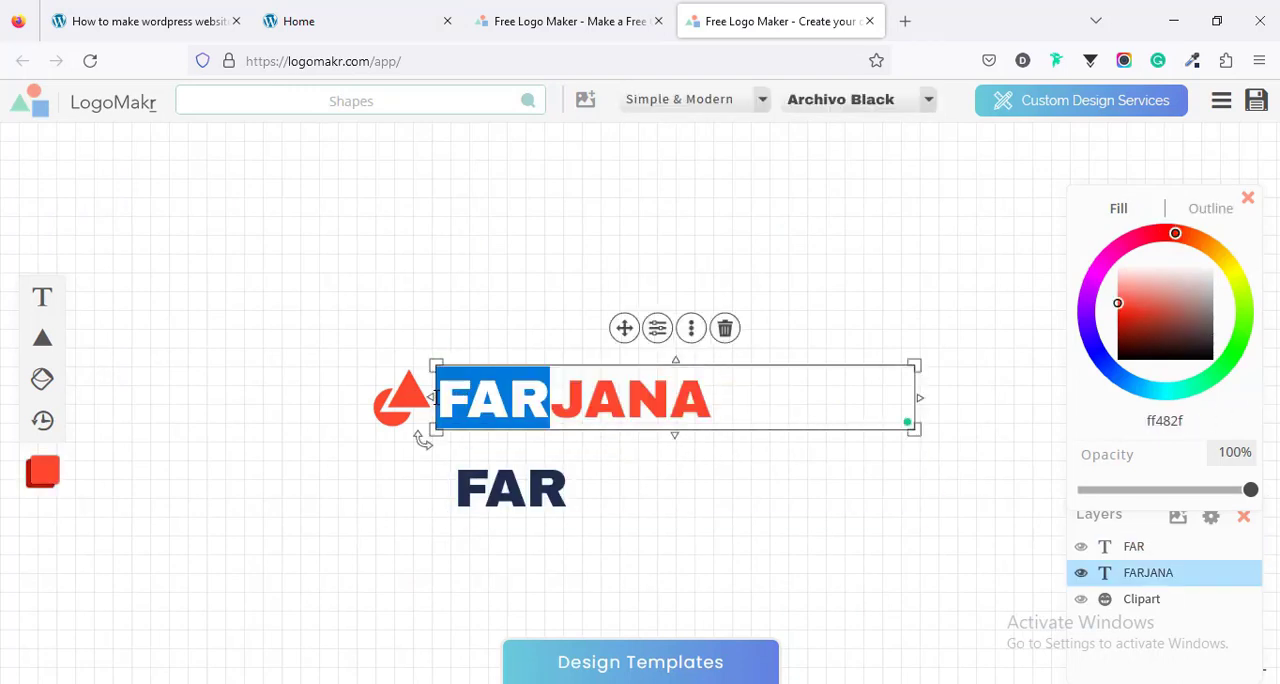
pyautogui.press('BackSpace')
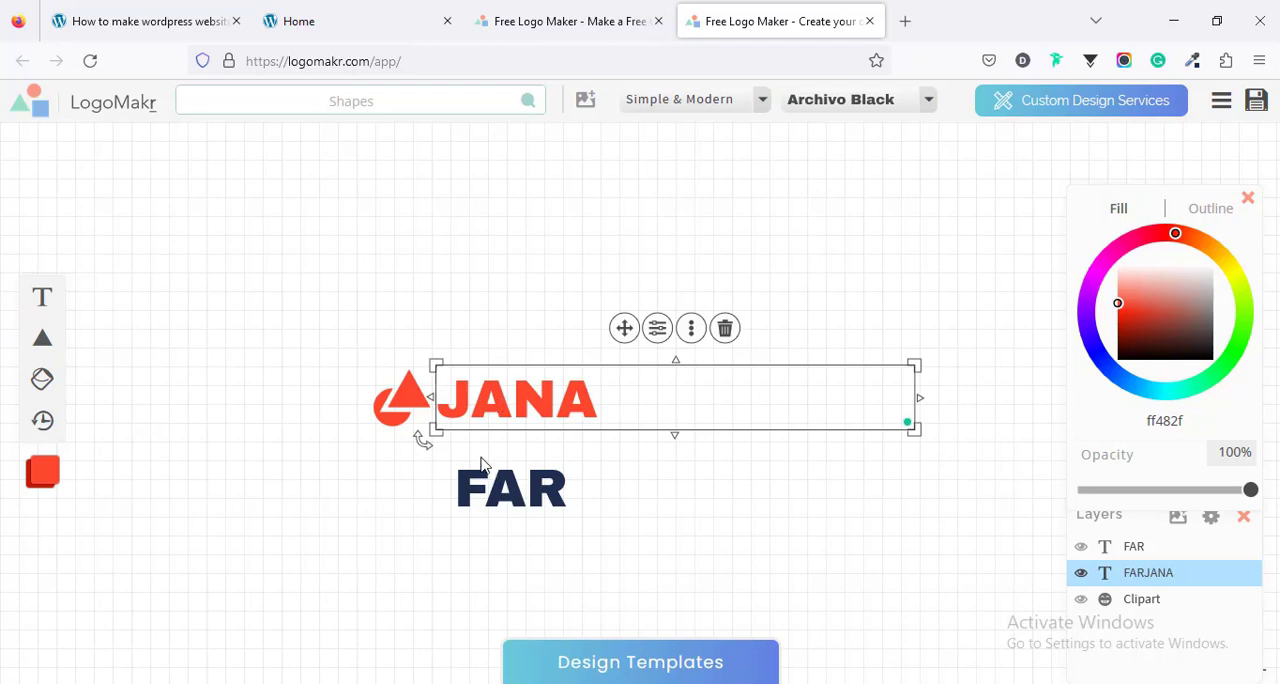
# - Arrange the two text parts in one line beside the symbol and narrow the four-letter part's box to about 184 px
pyautogui.click(477, 454)
pyautogui.moveTo(455, 404); pyautogui.dragTo(550, 410)
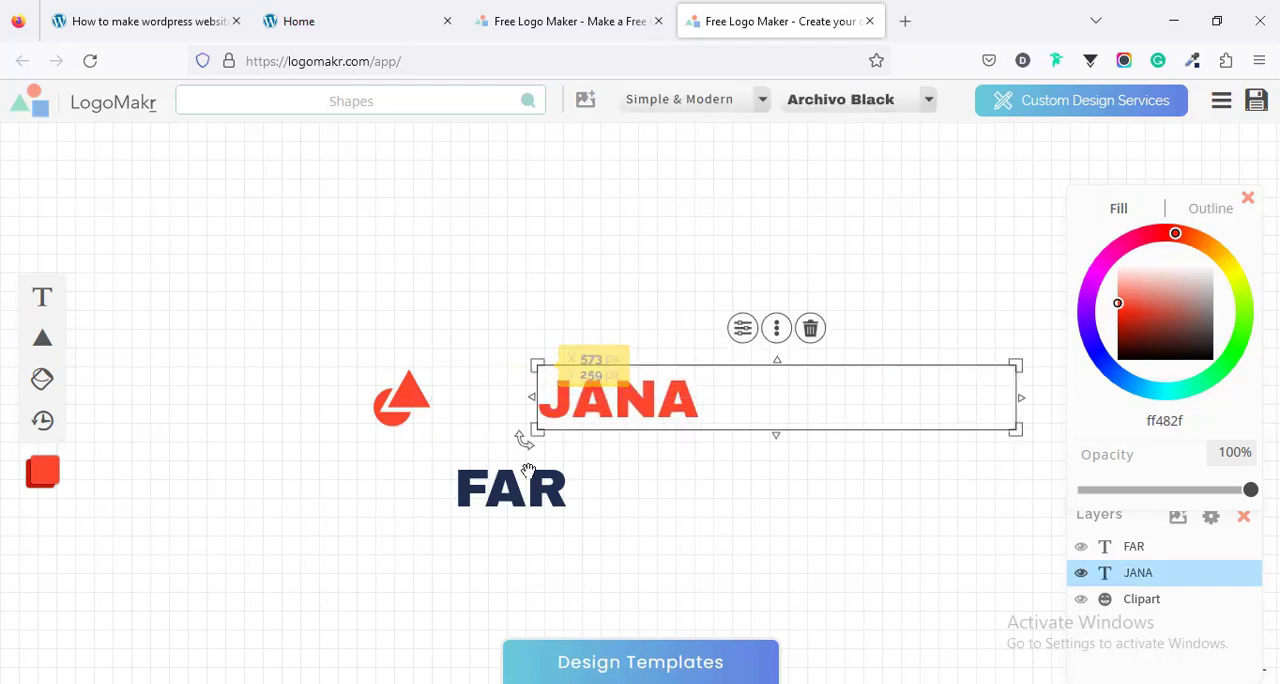
pyautogui.moveTo(522, 488); pyautogui.dragTo(503, 402)
pyautogui.click(620, 402)
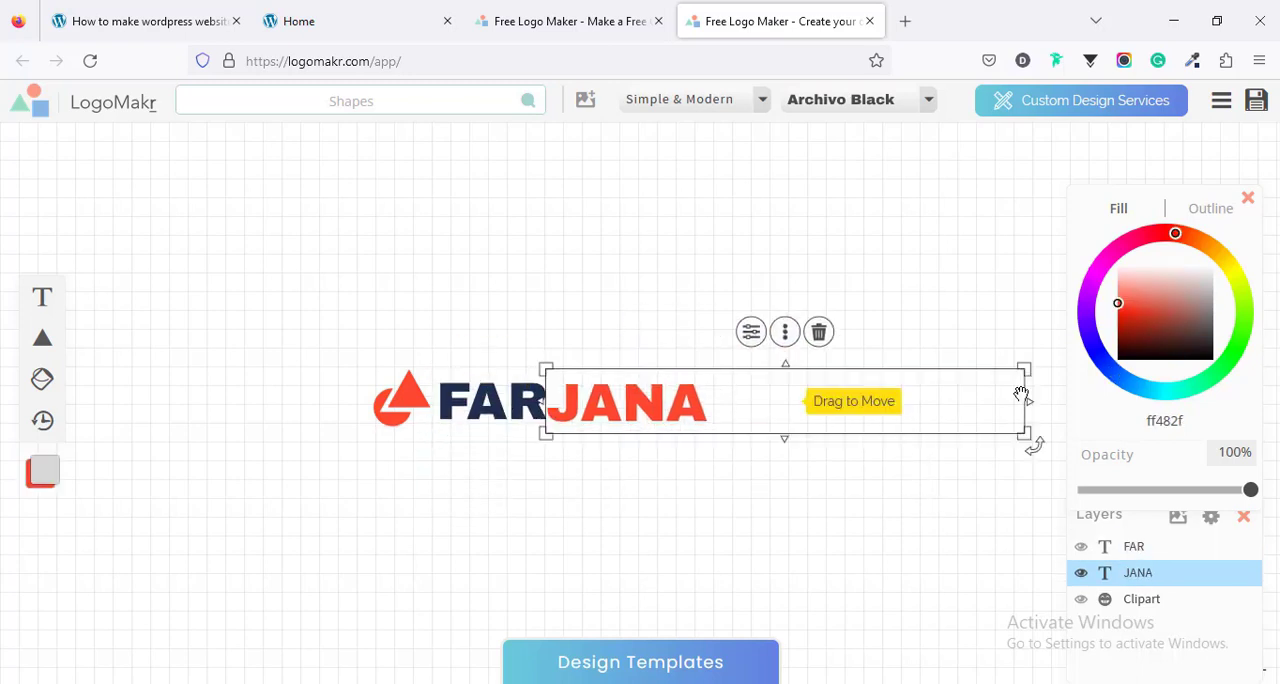
pyautogui.moveTo(1029, 400); pyautogui.dragTo(716, 428)
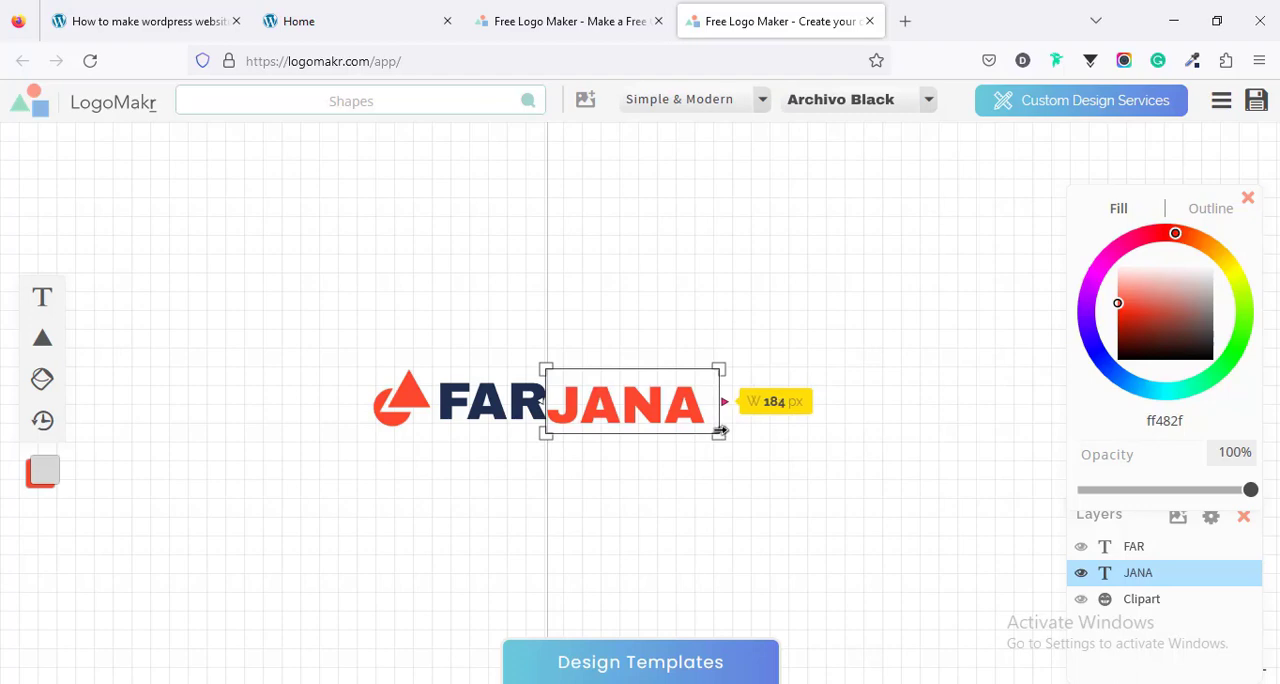
pyautogui.click(527, 449)
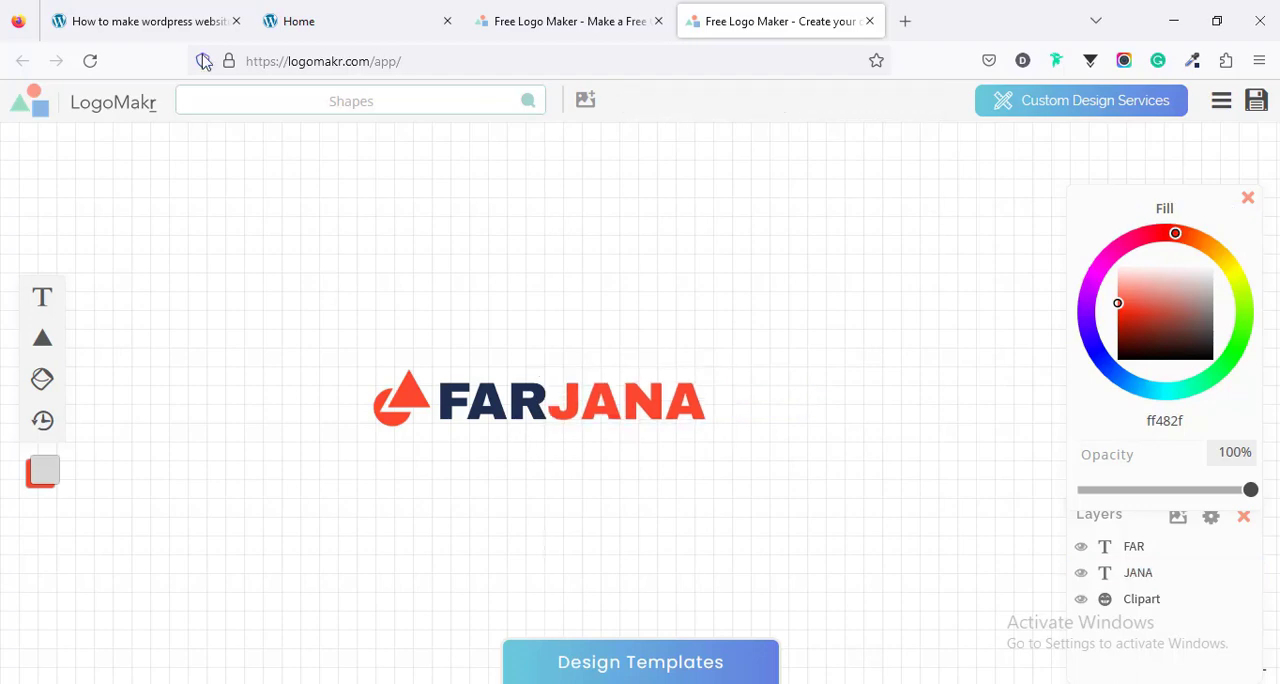
# - Review the website's home page, return to the logo editor, and set the first three letters' fill colour to fff
pyautogui.click(360, 12)
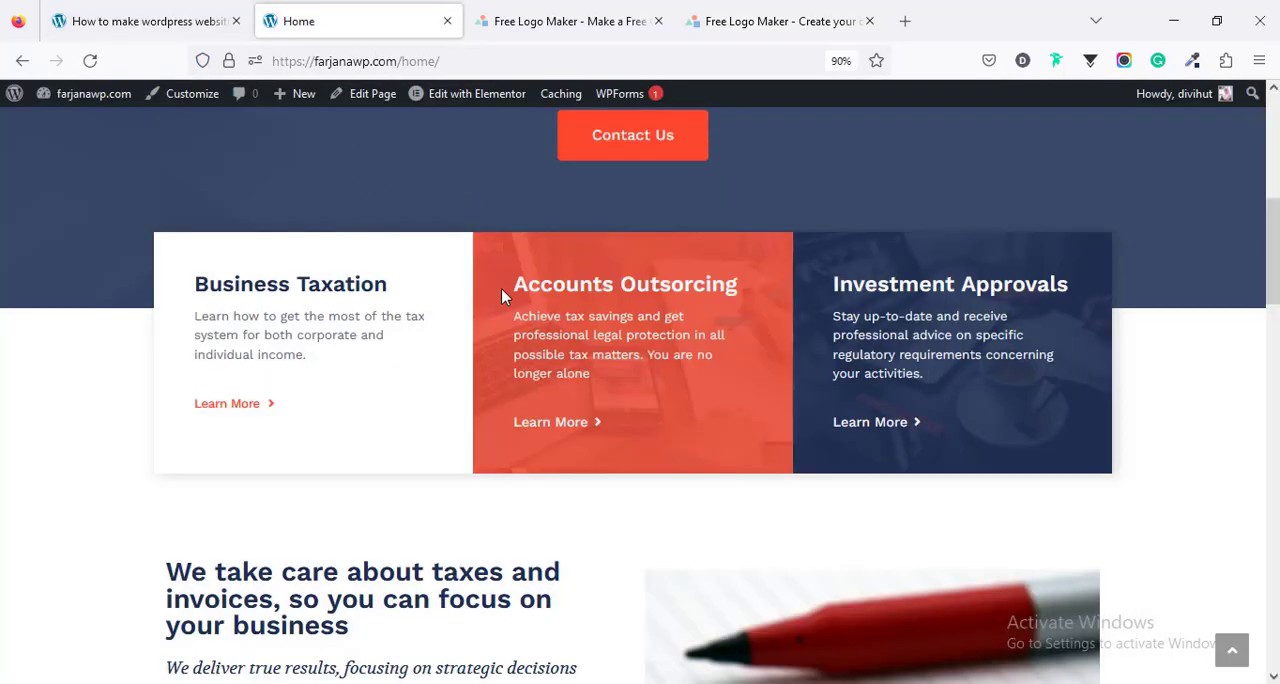
pyautogui.scroll(10, 501, 288)
pyautogui.click(709, 16)
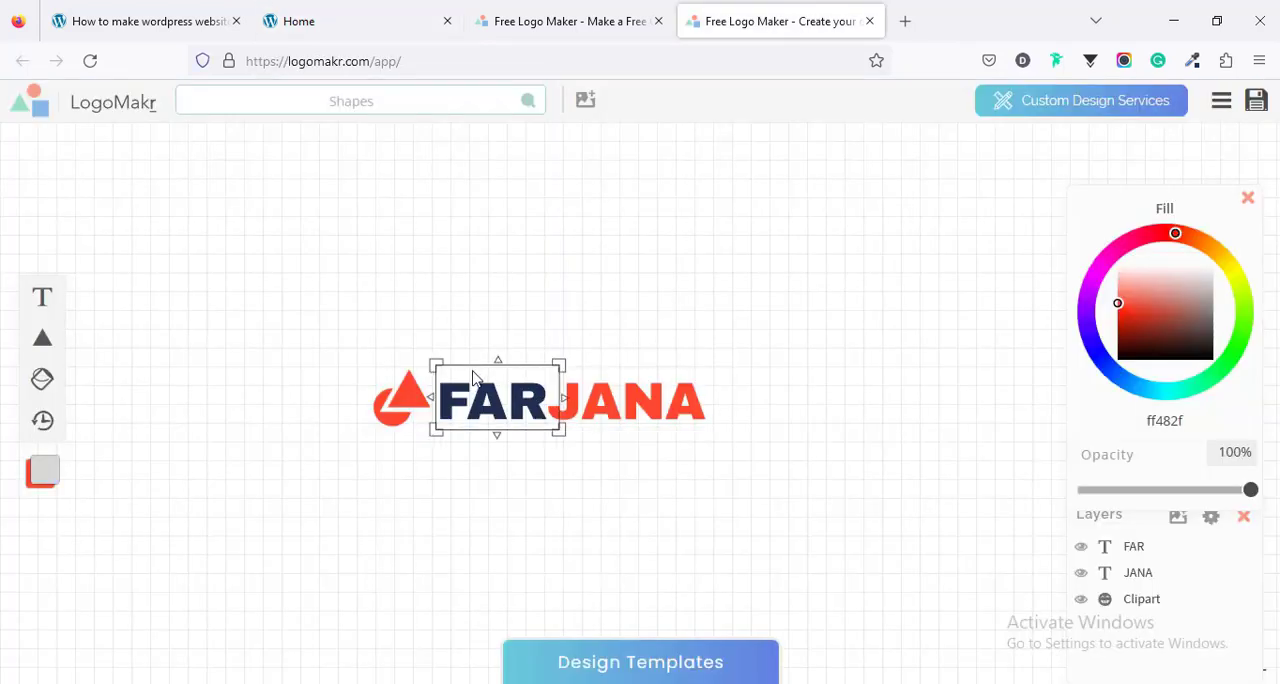
pyautogui.click(478, 392)
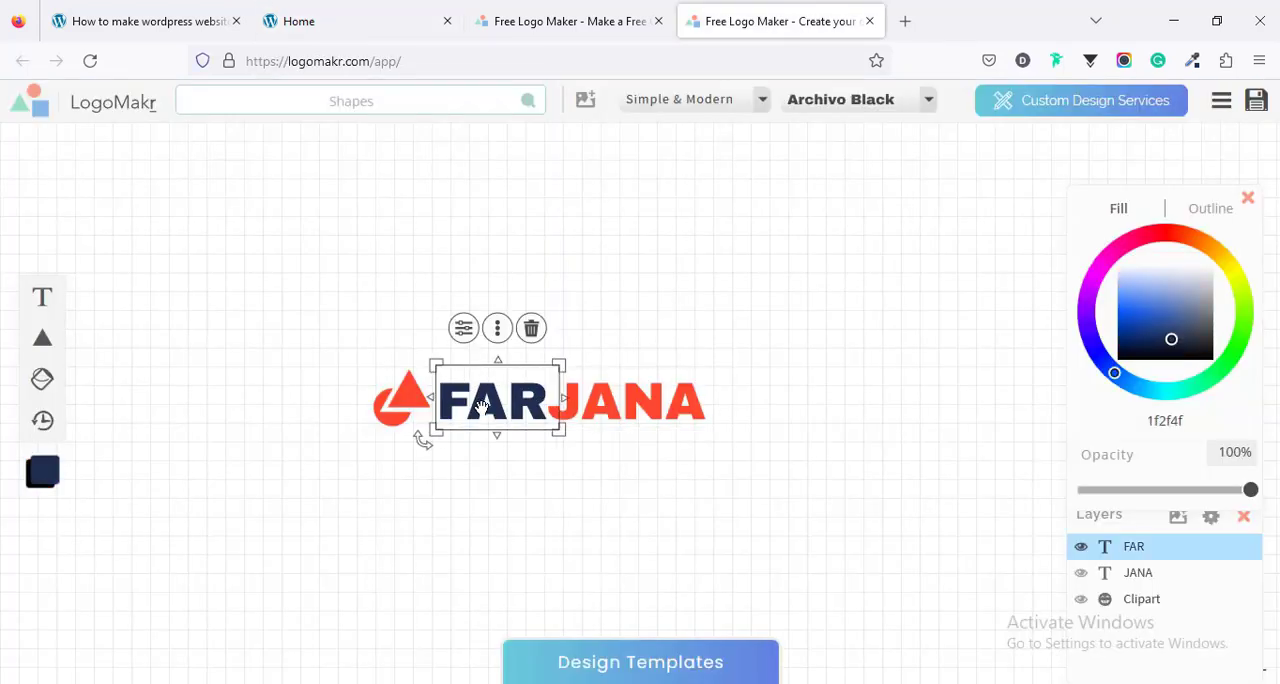
pyautogui.click(1157, 421)
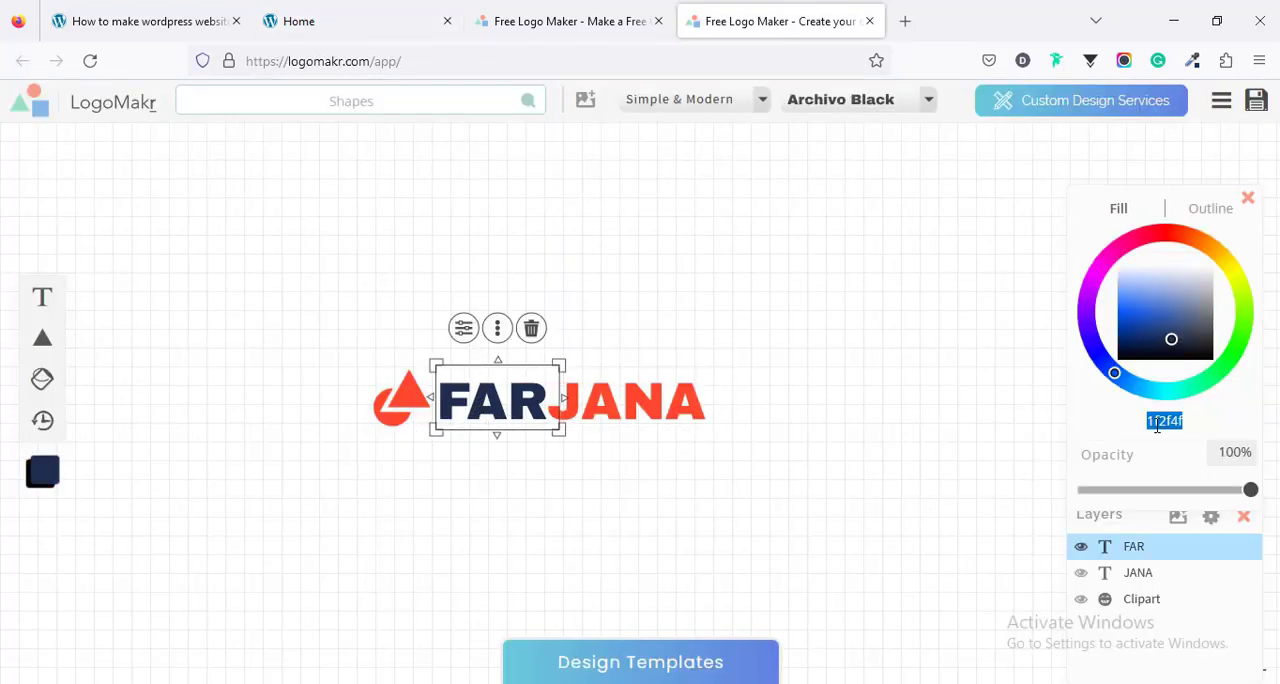
pyautogui.write('fff')
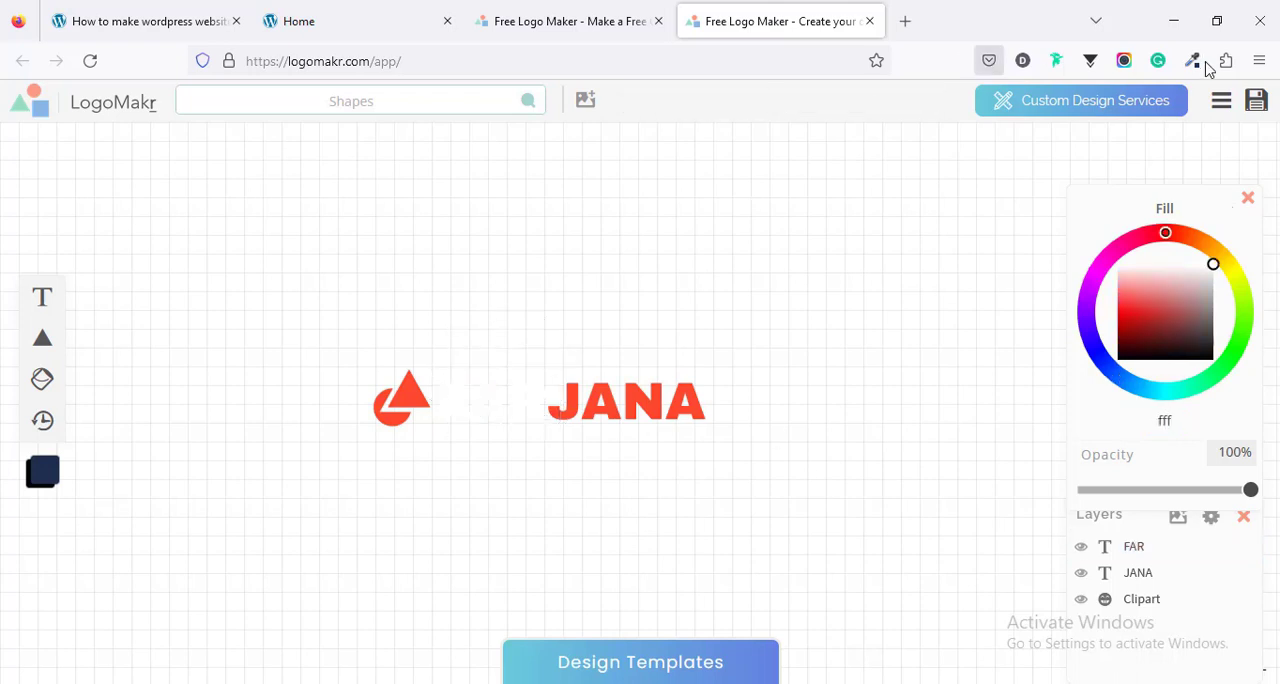
# - Accept the legal terms, download the logo as a free low-resolution PNG file, and close the download window
pyautogui.click(1256, 106)
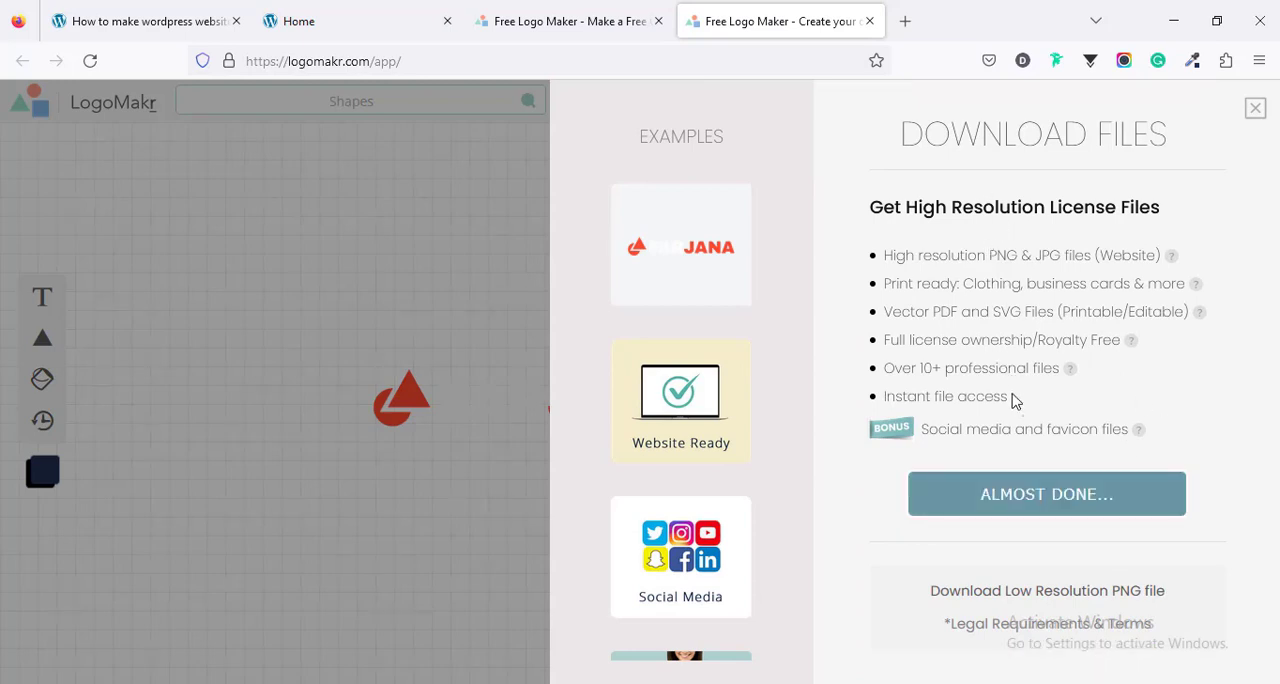
pyautogui.scroll(-2, 1013, 400)
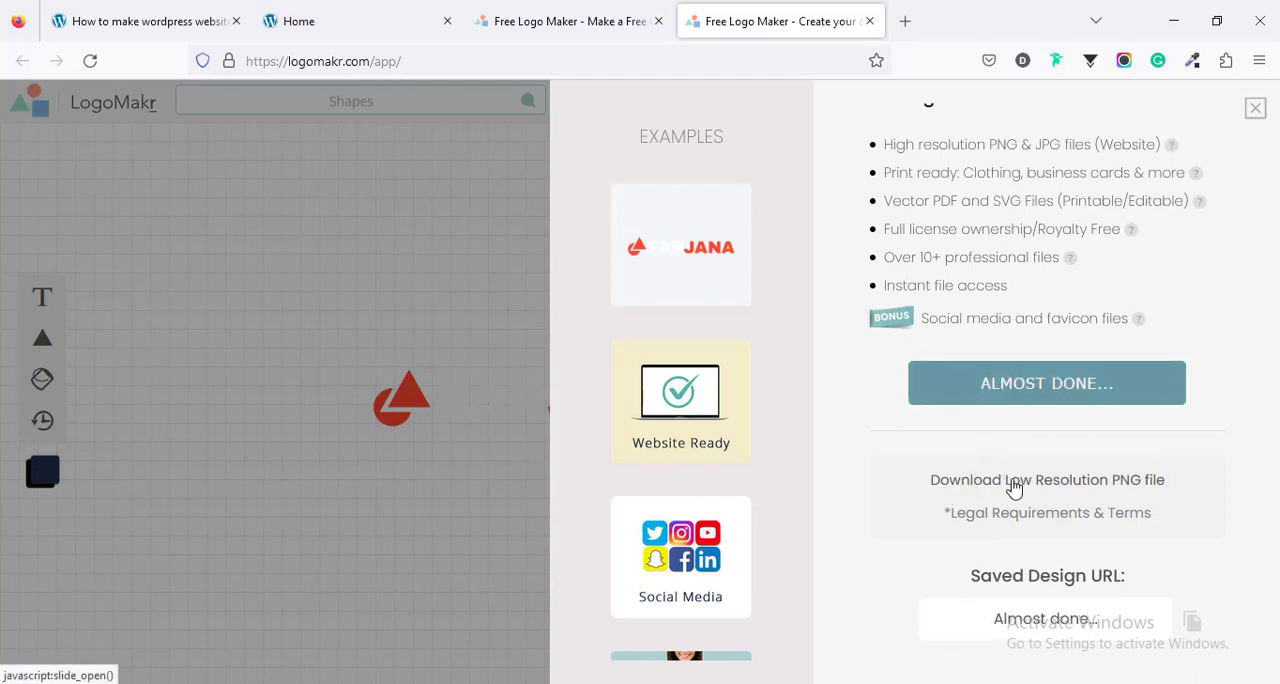
pyautogui.click(1088, 489)
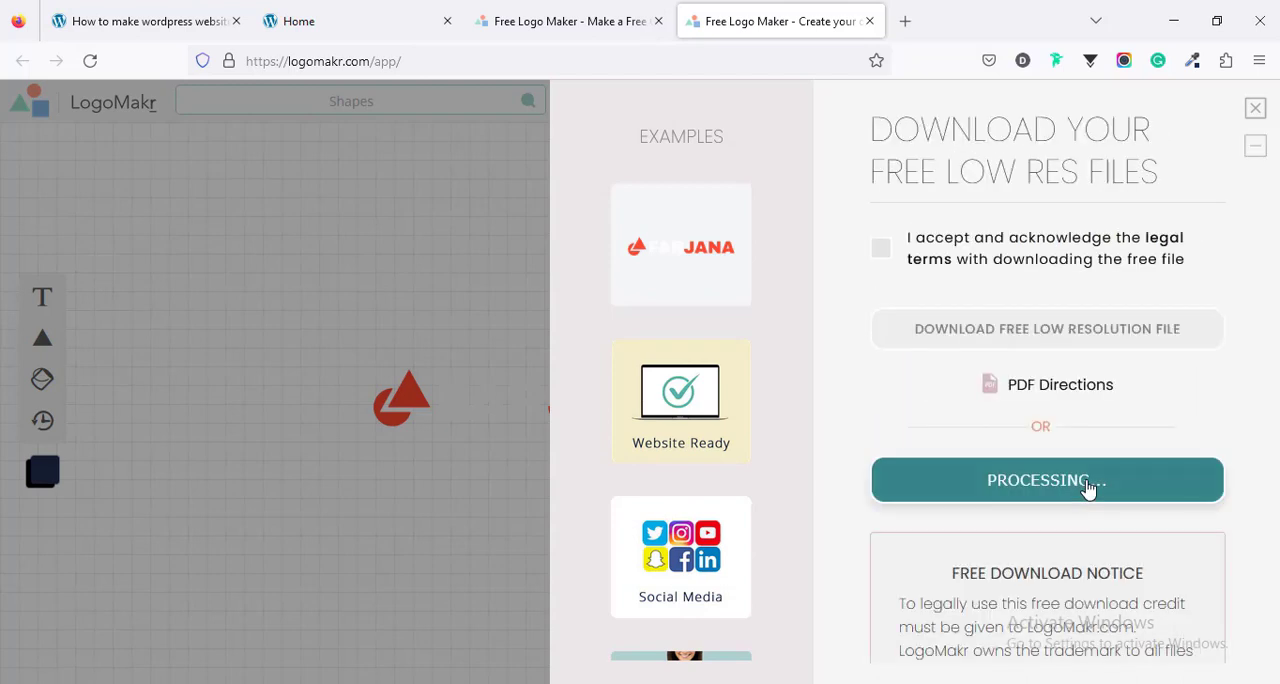
pyautogui.click(880, 248)
pyautogui.click(929, 342)
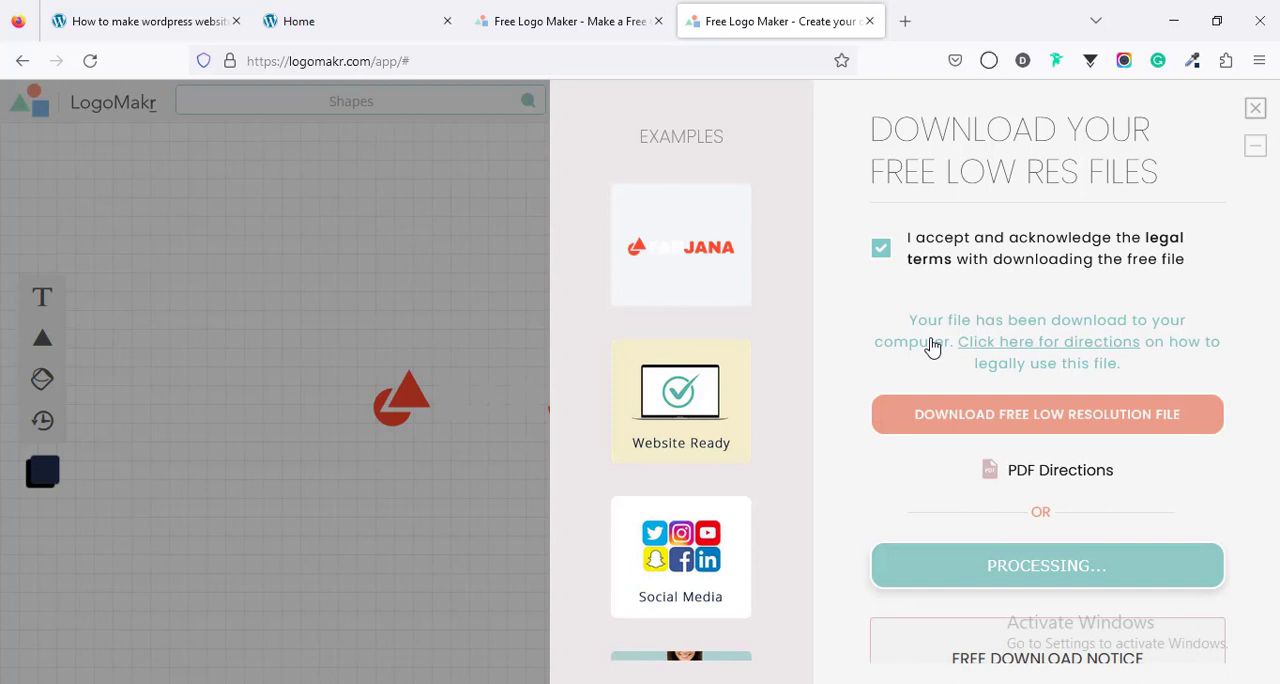
pyautogui.click(1249, 114)
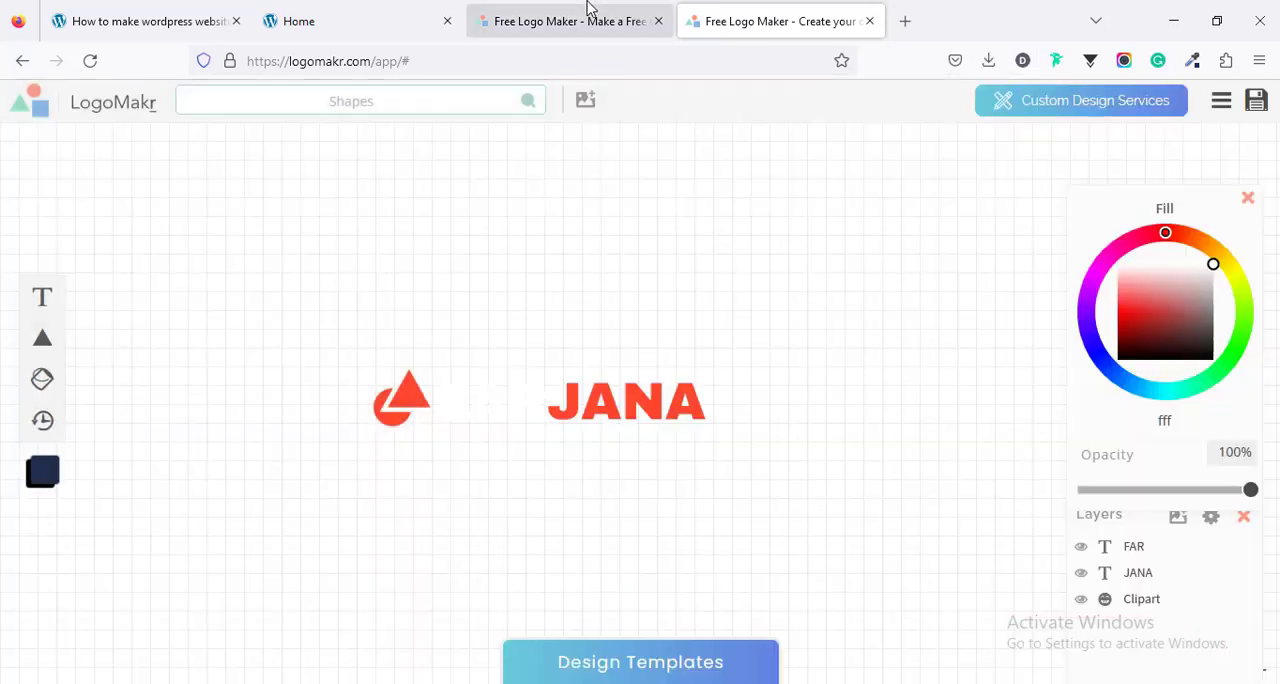
# - Switch to the website's home page, start customizing it, and open the header's logo settings
pyautogui.click(578, 24)
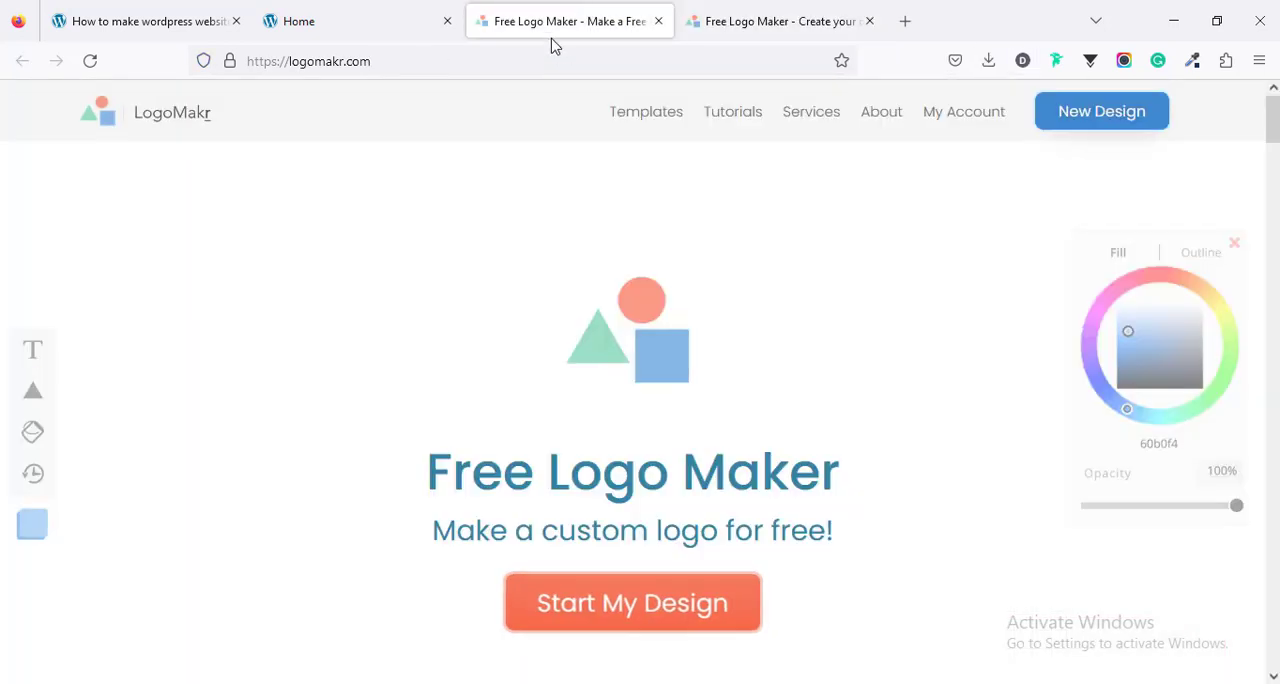
pyautogui.click(299, 21)
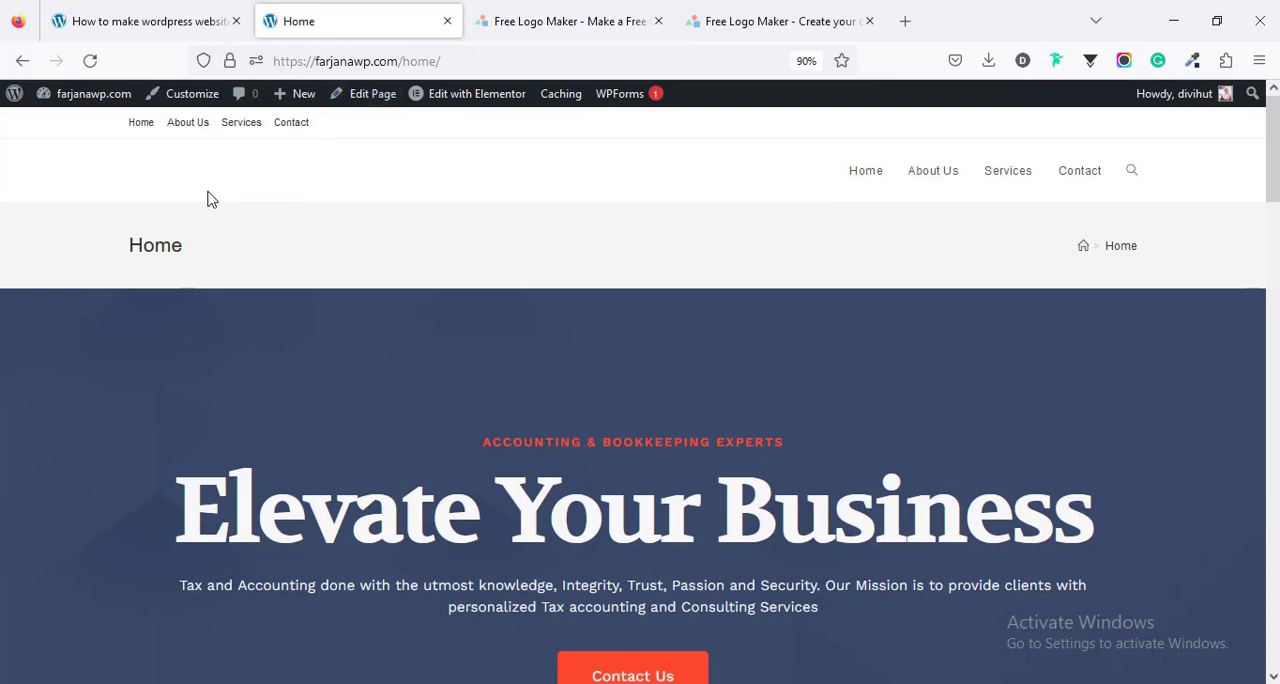
pyautogui.click(184, 98)
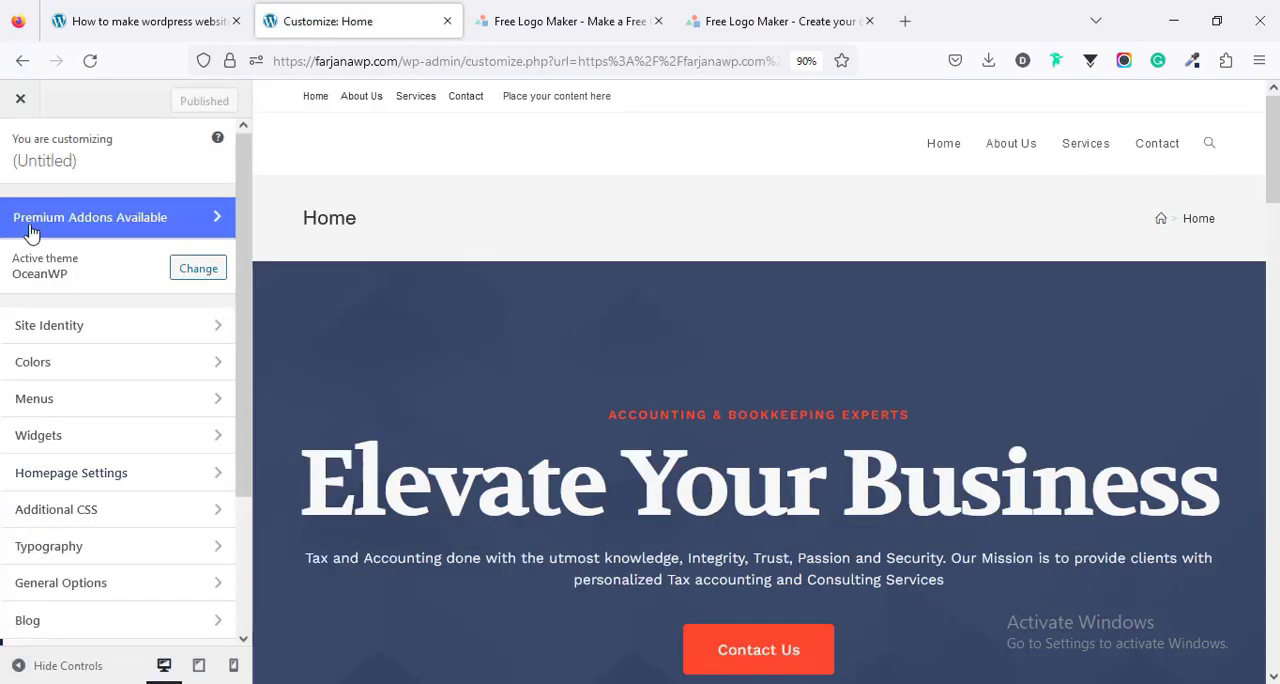
pyautogui.scroll(-3, 110, 450)
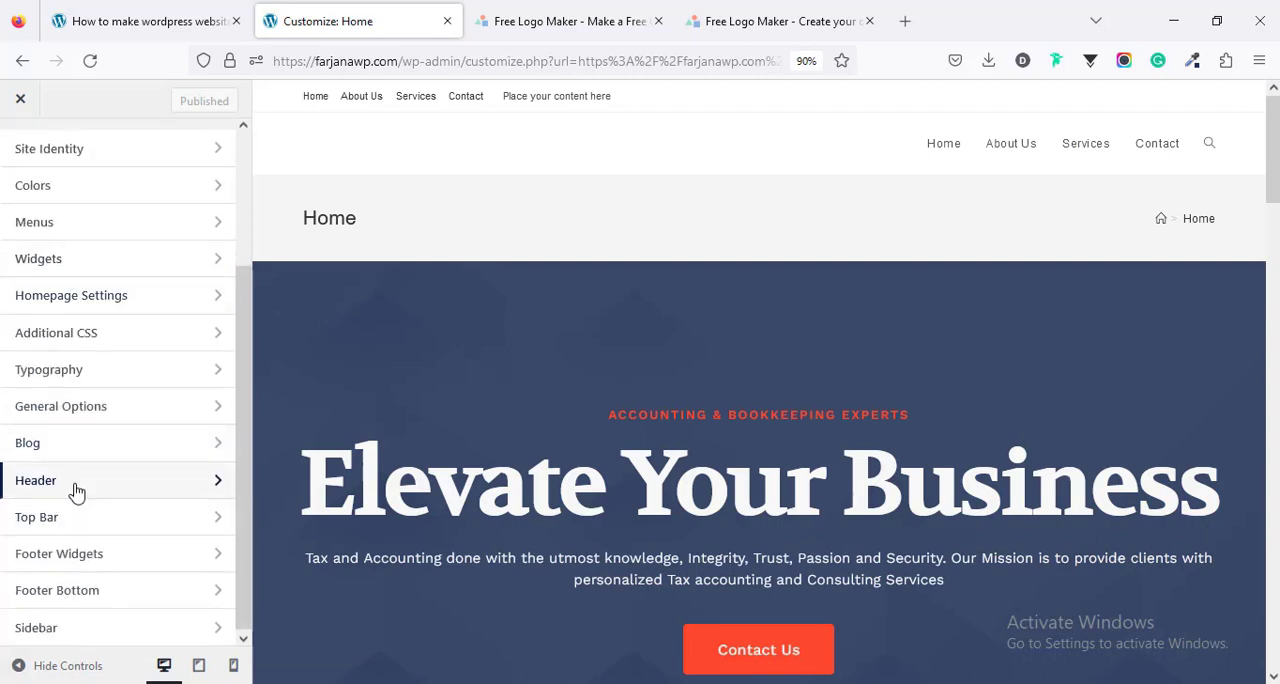
pyautogui.click(77, 491)
pyautogui.click(31, 252)
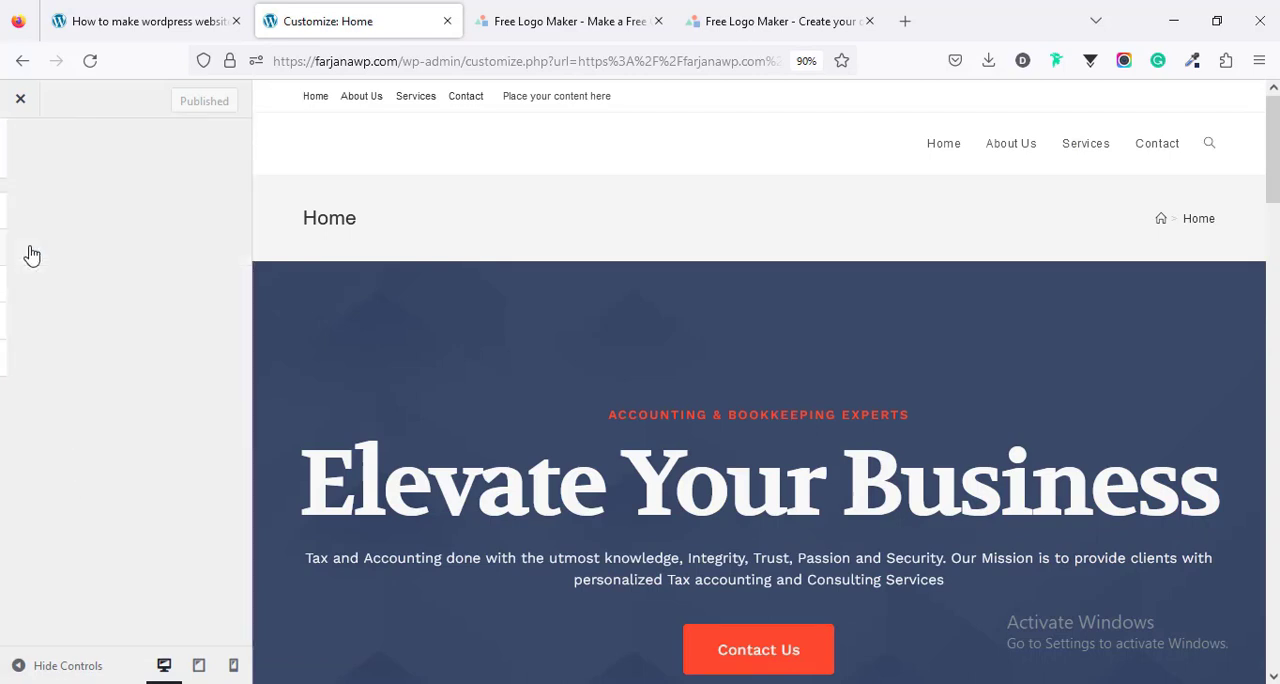
# - Upload LogoMakr.png from Downloads and set it as the header logo without cropping
pyautogui.click(61, 258)
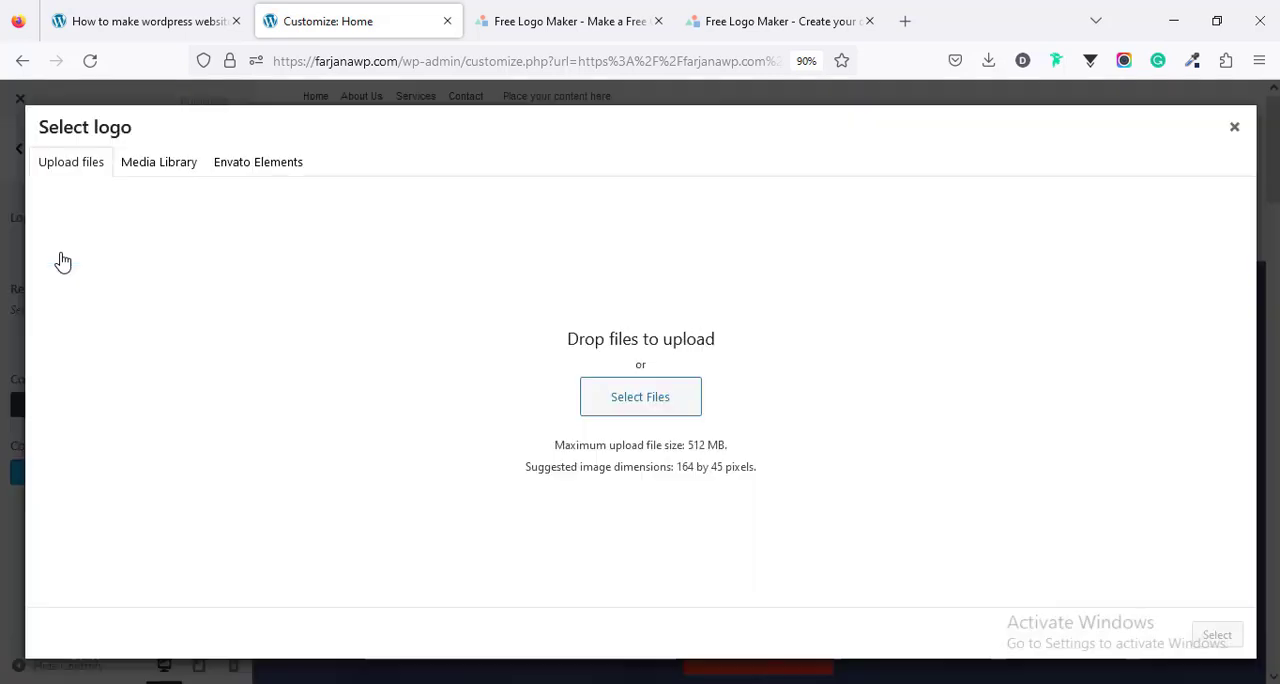
pyautogui.click(586, 386)
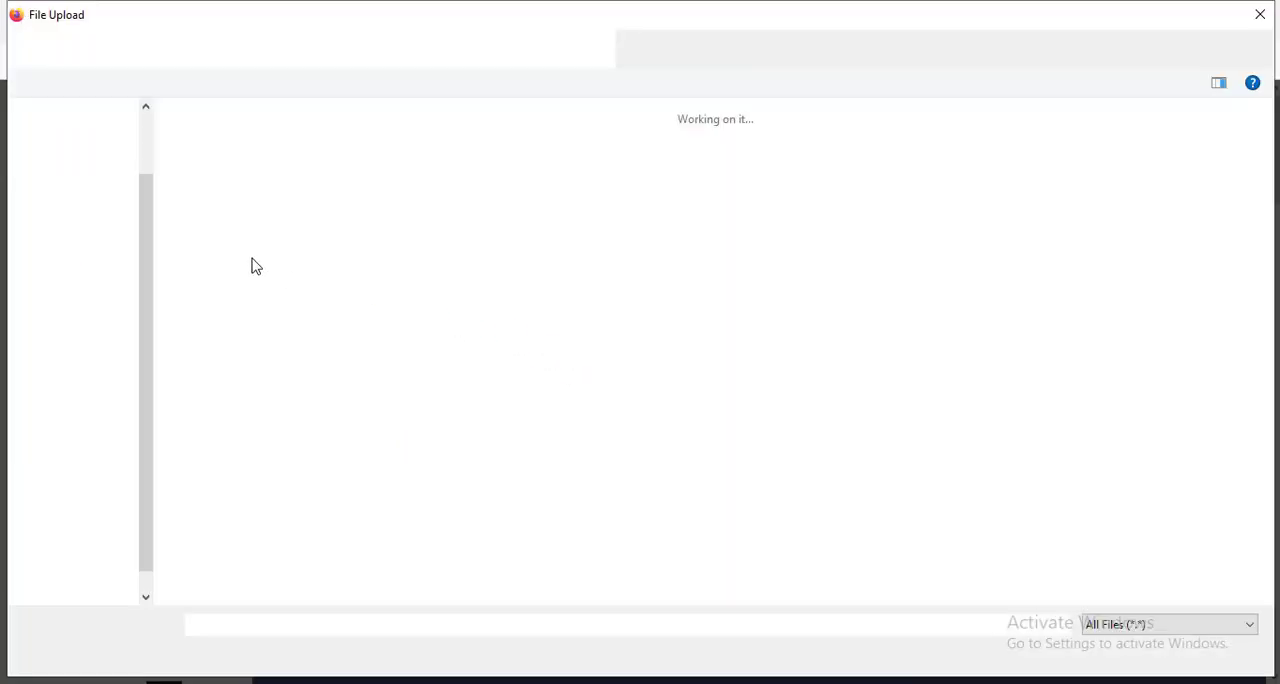
pyautogui.click(206, 203)
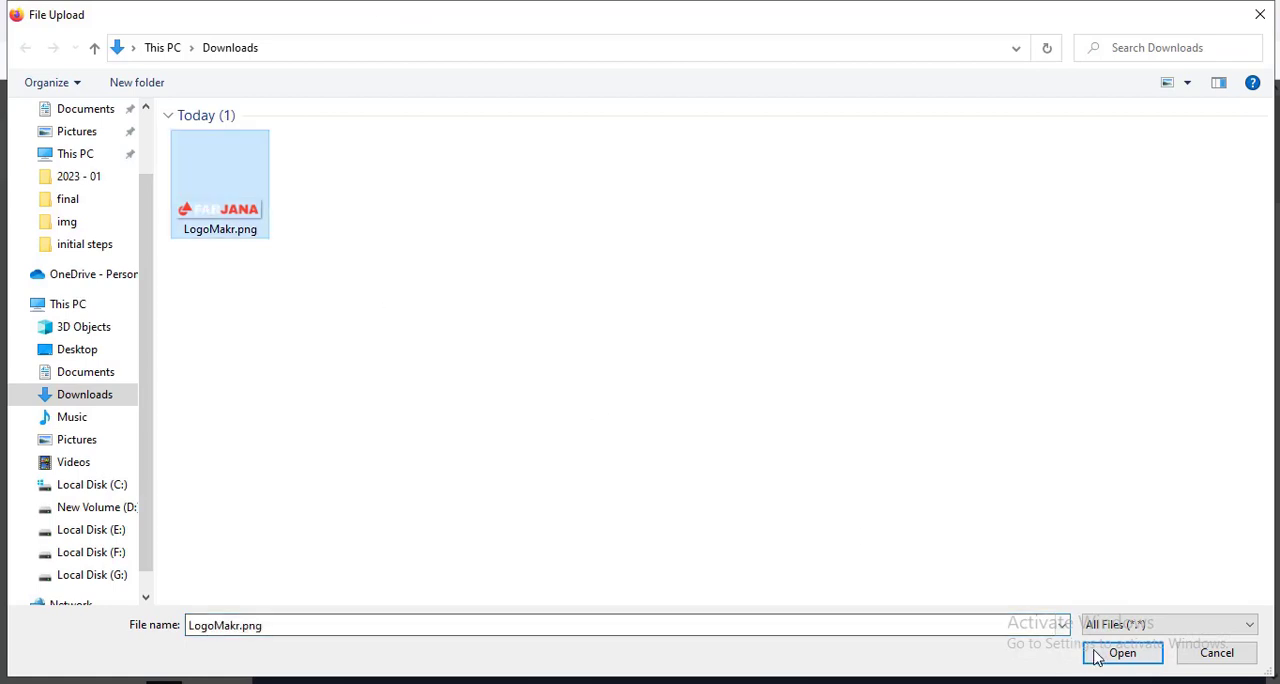
pyautogui.click(1090, 652)
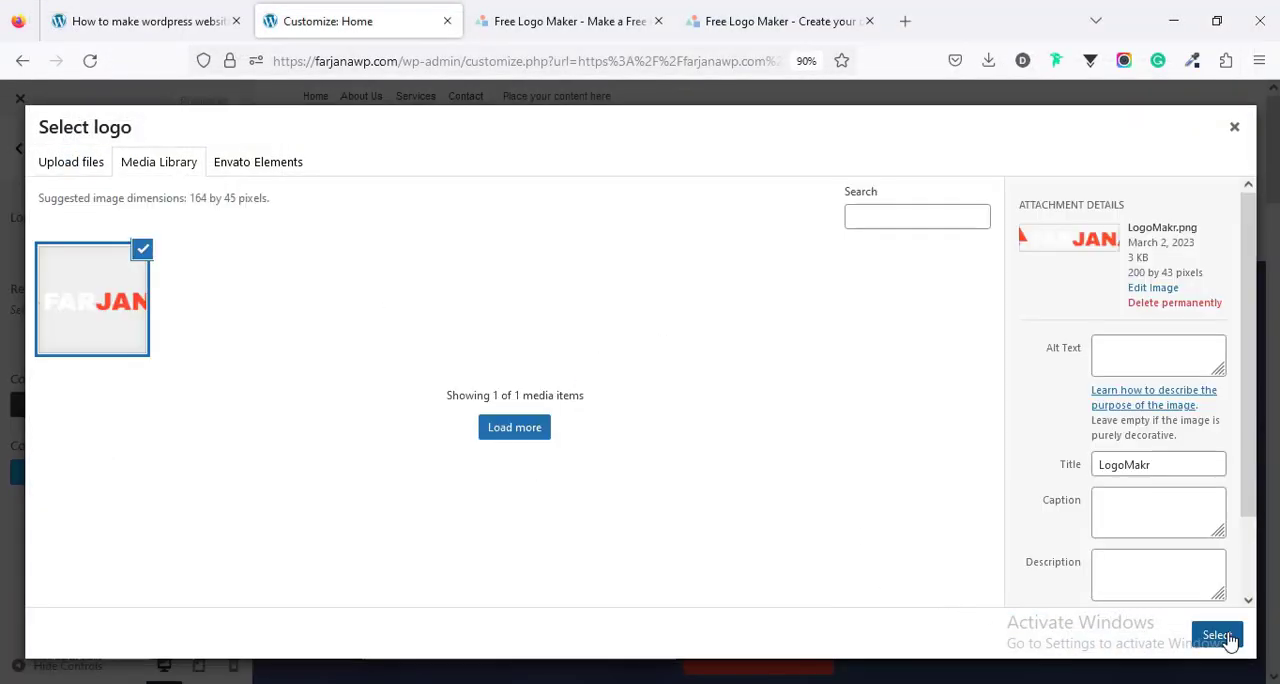
pyautogui.click(1226, 638)
pyautogui.click(1088, 638)
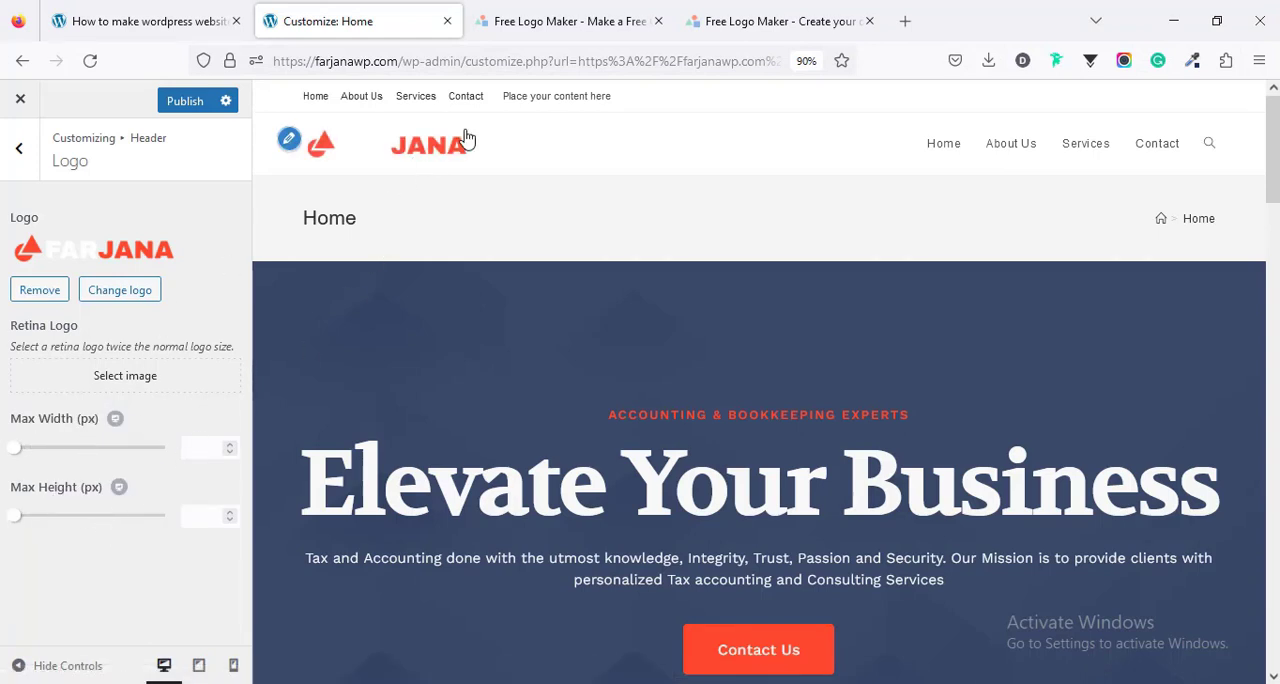
# - Set the header style to Transparent in the header's general settings
pyautogui.click(21, 160)
pyautogui.click(77, 217)
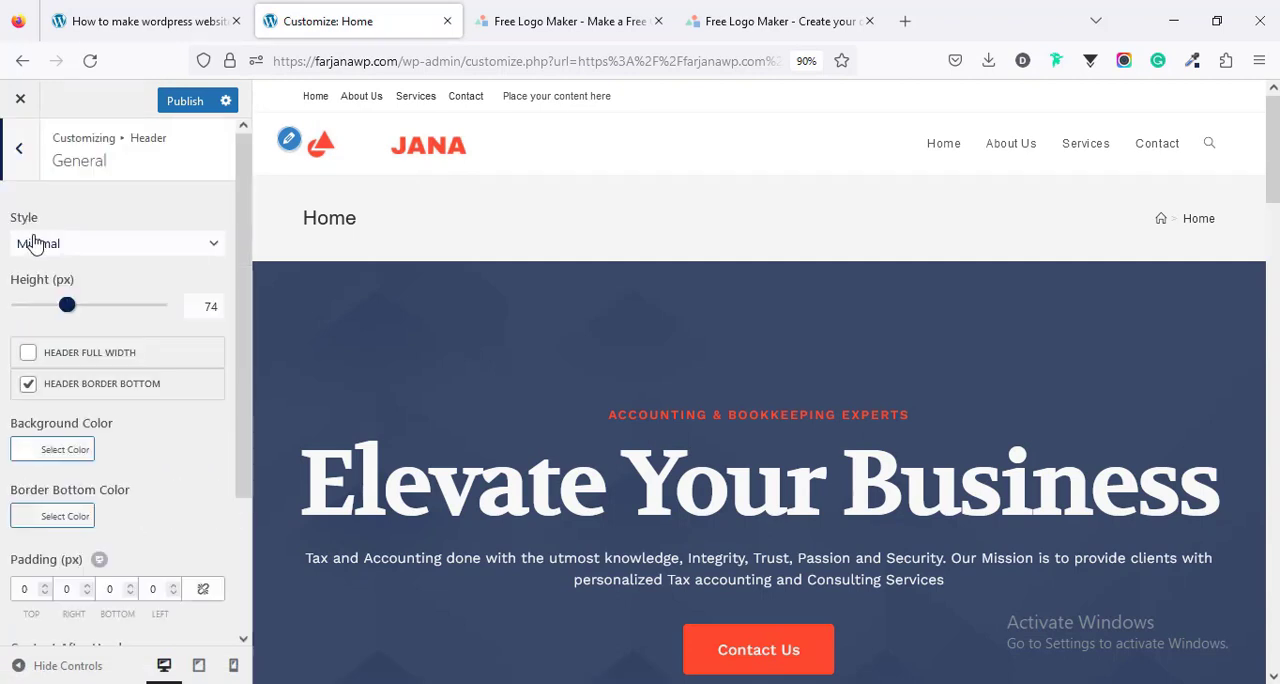
pyautogui.click(84, 250)
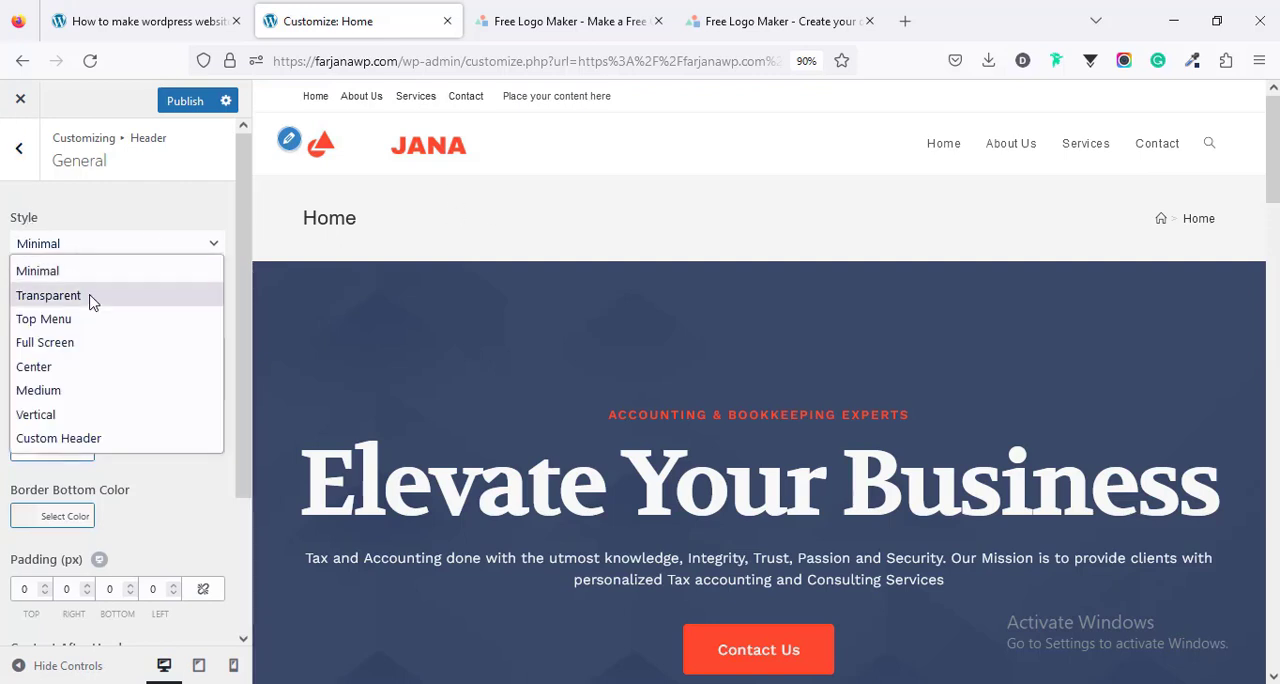
pyautogui.click(91, 297)
pyautogui.scroll(-1, 134, 462)
pyautogui.scroll(-4, 134, 462)
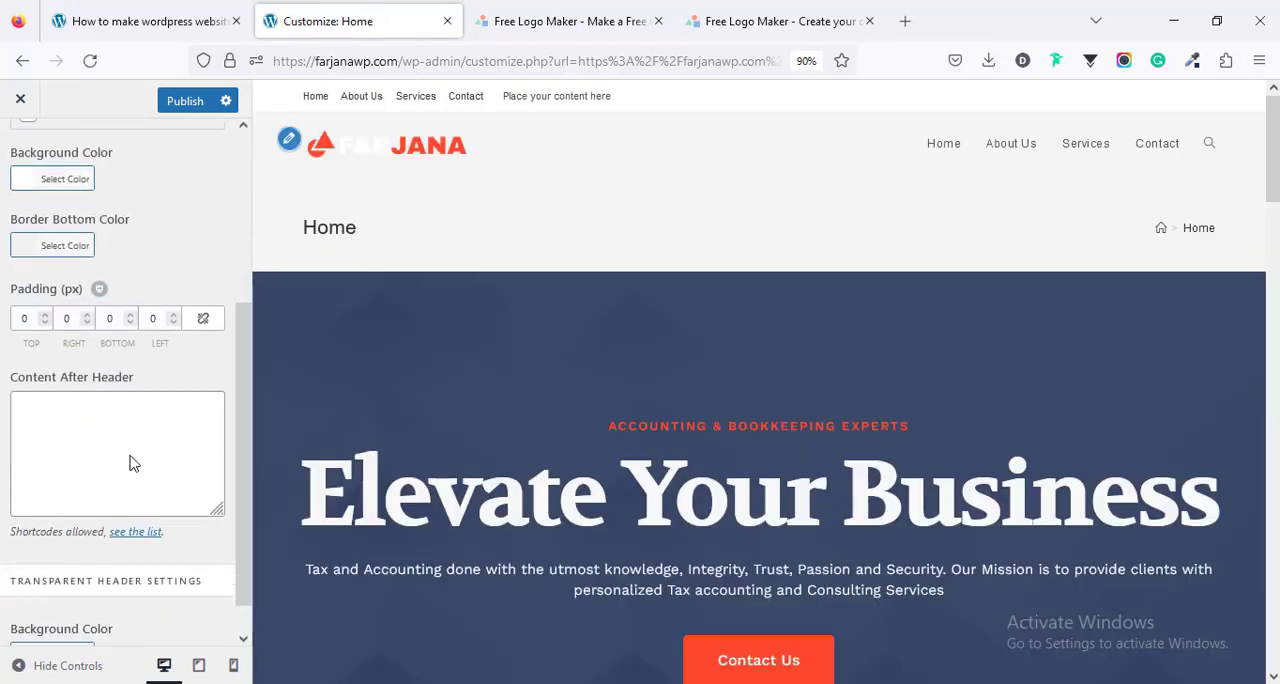
# - Set the page title's visibility to Hide On All Devices in the general options
pyautogui.scroll(5, 128, 451)
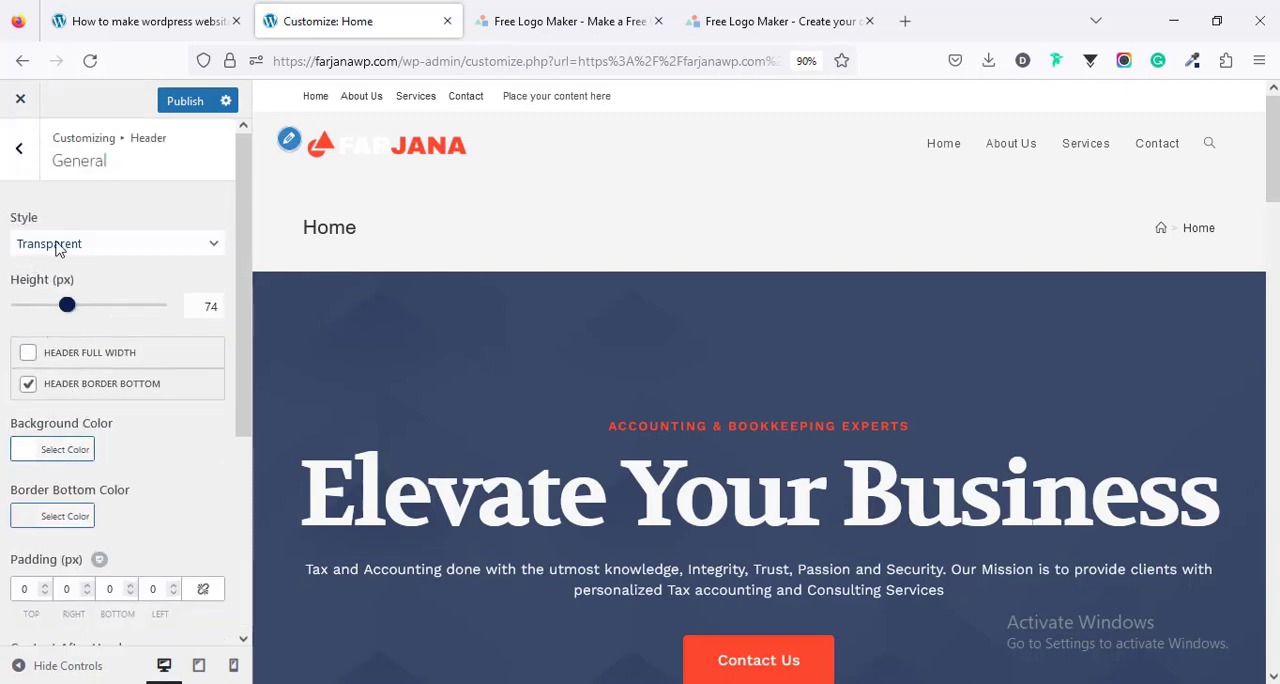
pyautogui.click(19, 150)
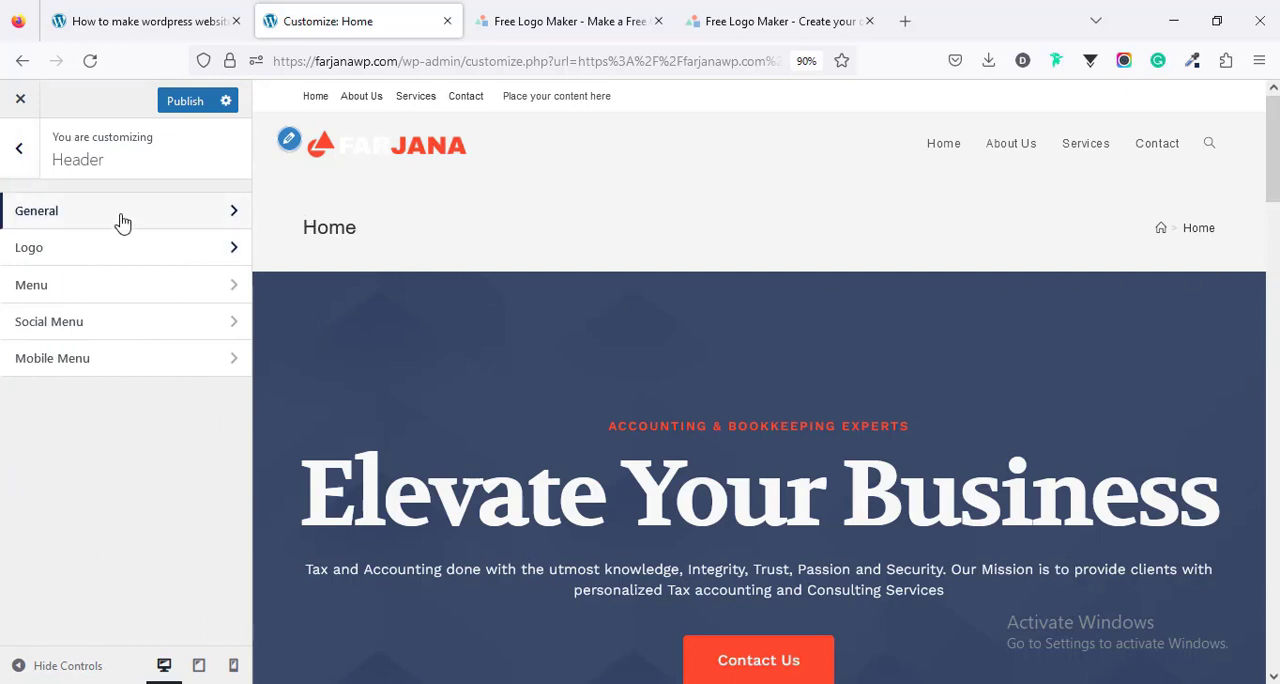
pyautogui.click(19, 150)
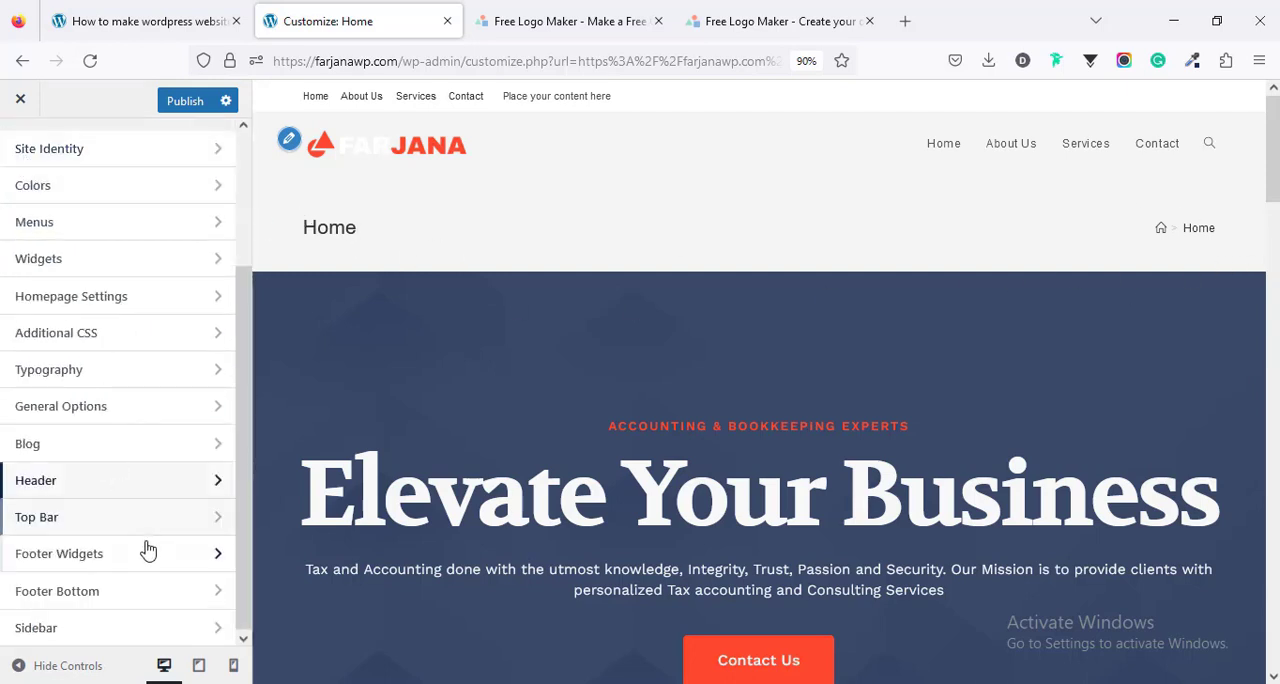
pyautogui.scroll(2, 148, 549)
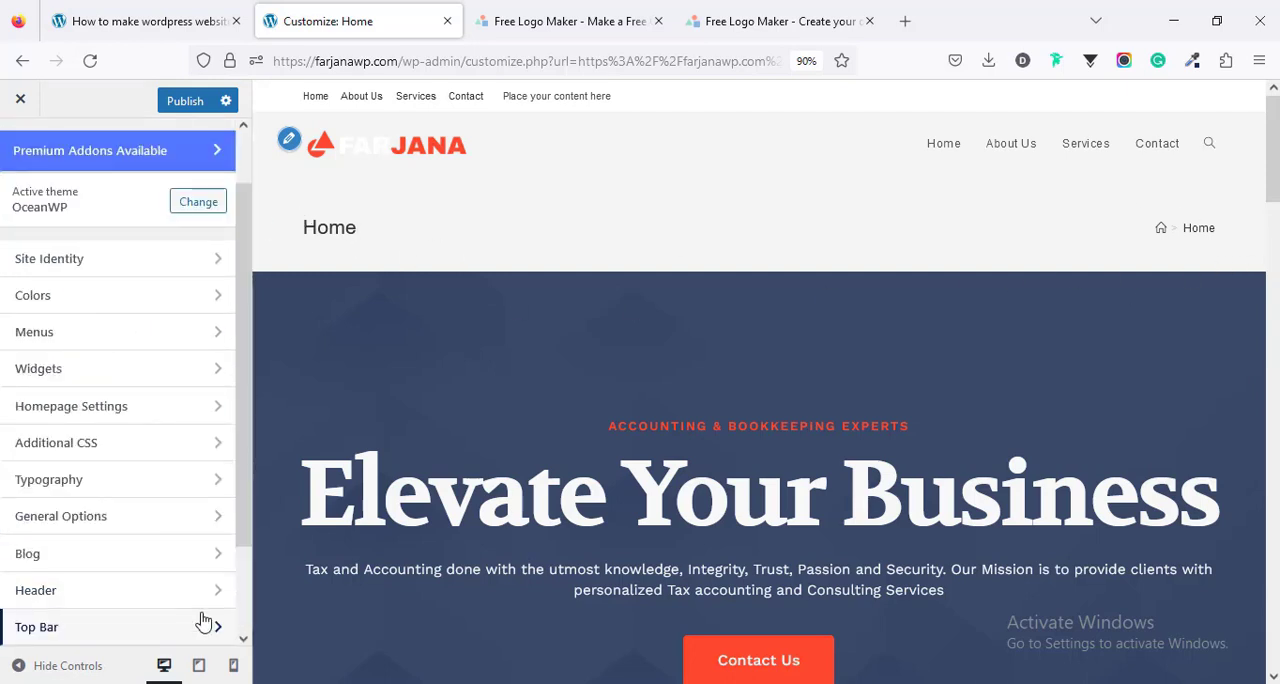
pyautogui.click(72, 526)
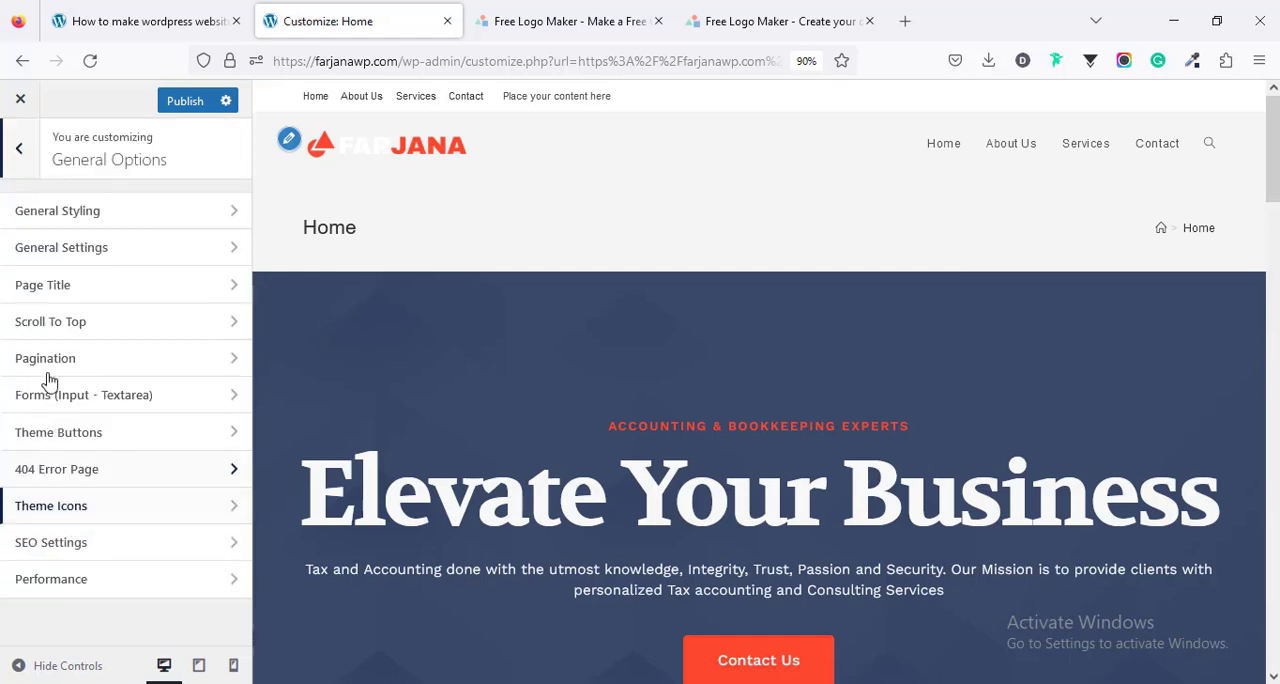
pyautogui.click(33, 298)
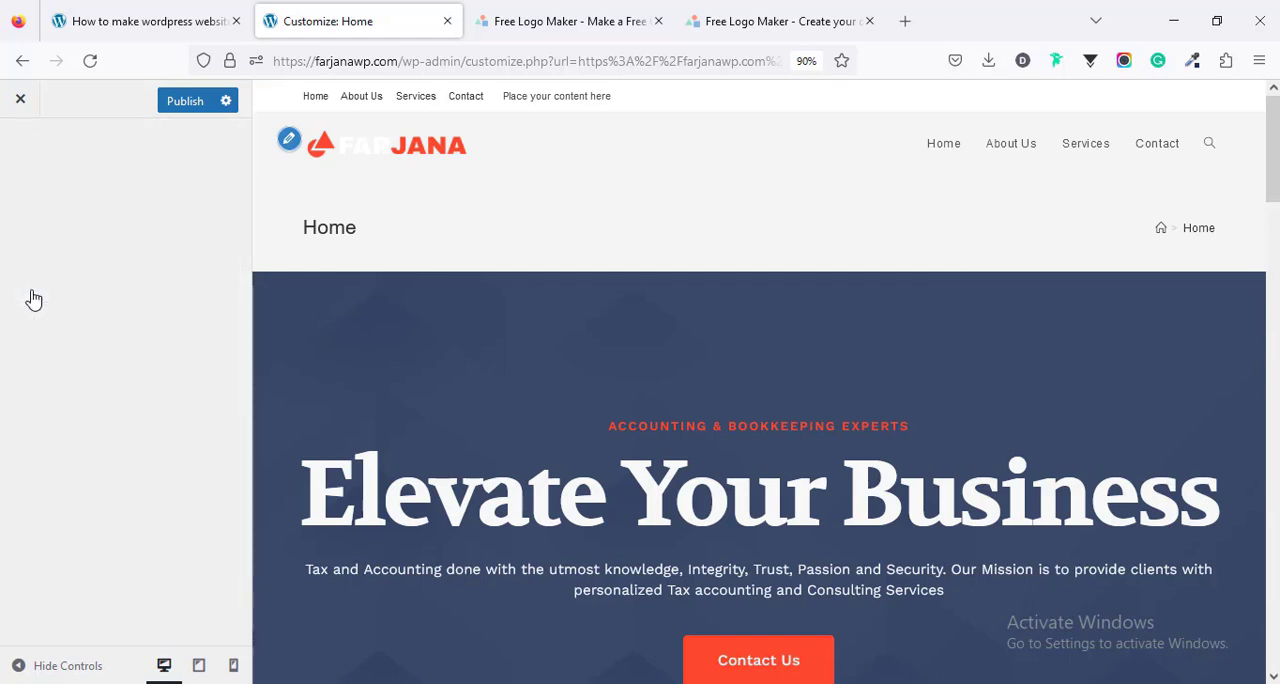
pyautogui.click(42, 246)
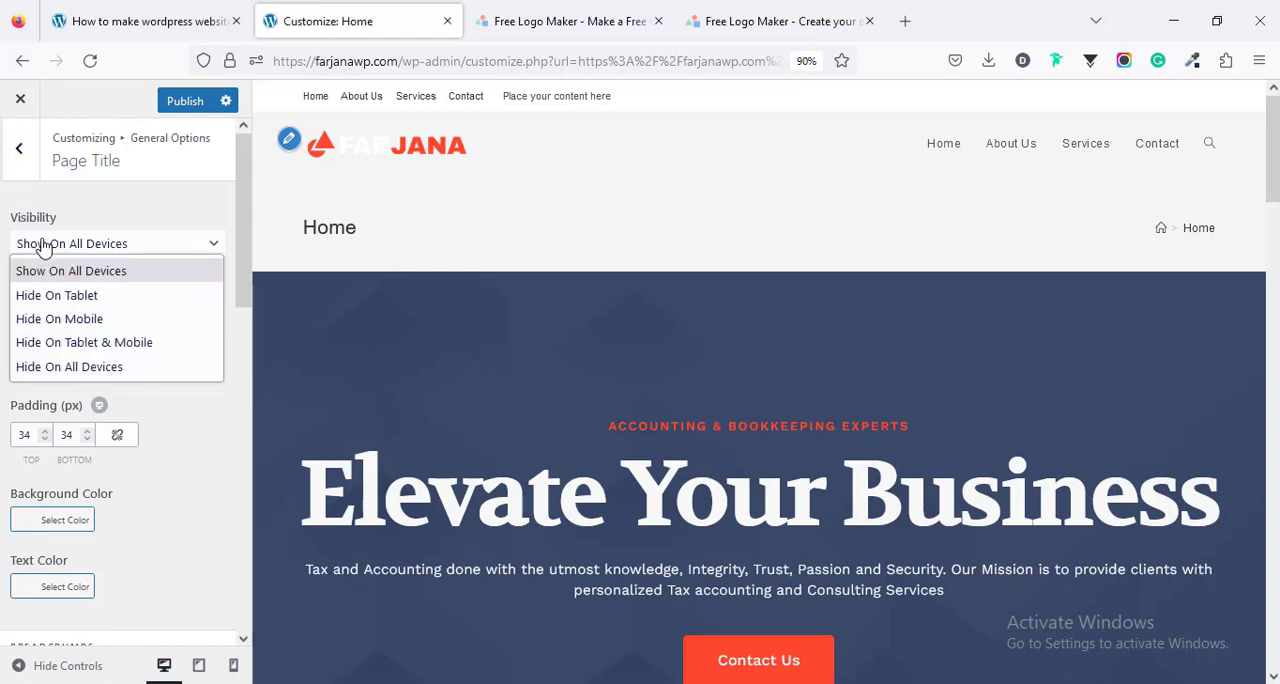
pyautogui.click(106, 376)
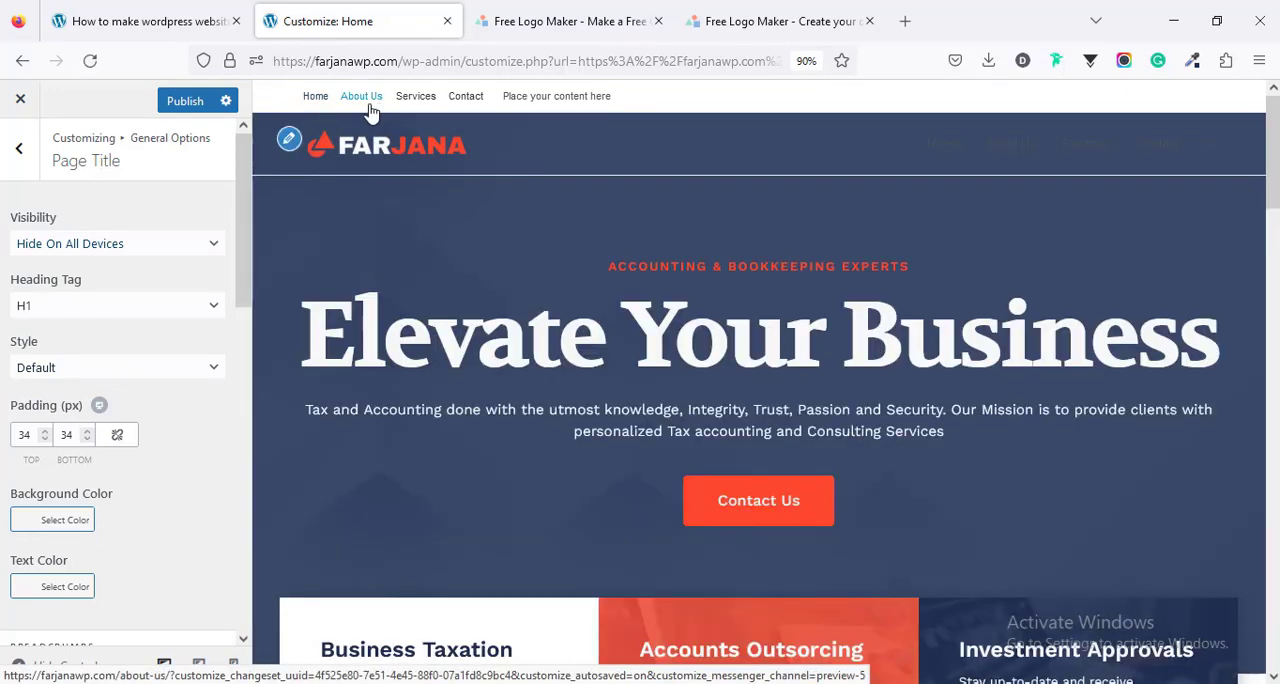
# - Enter # as the Twitter, Facebook and Pinterest links in the top bar's social settings
pyautogui.click(24, 156)
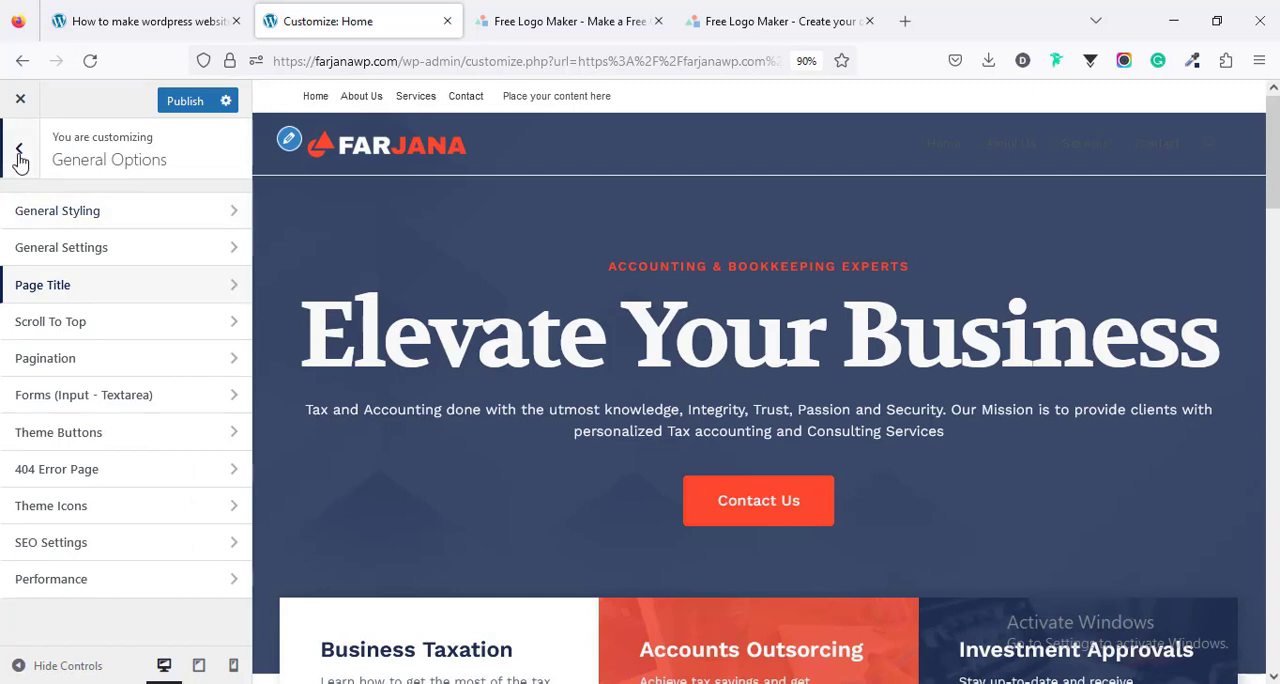
pyautogui.click(20, 158)
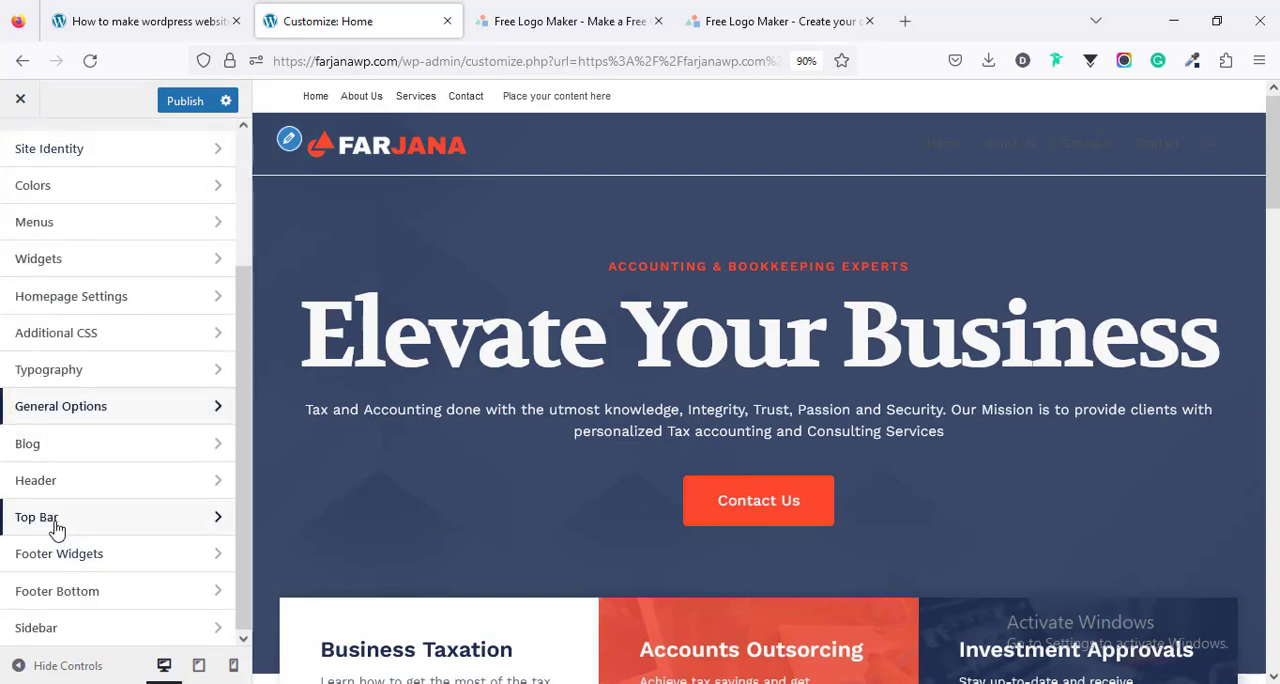
pyautogui.click(37, 517)
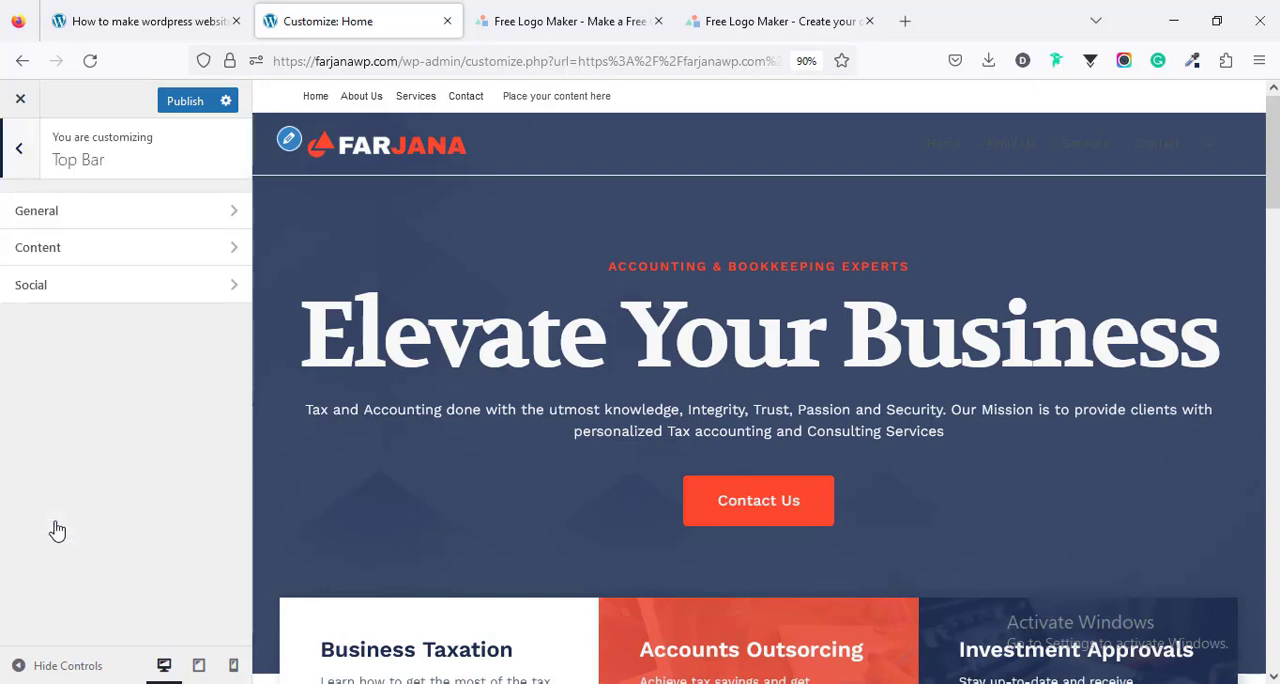
pyautogui.click(73, 289)
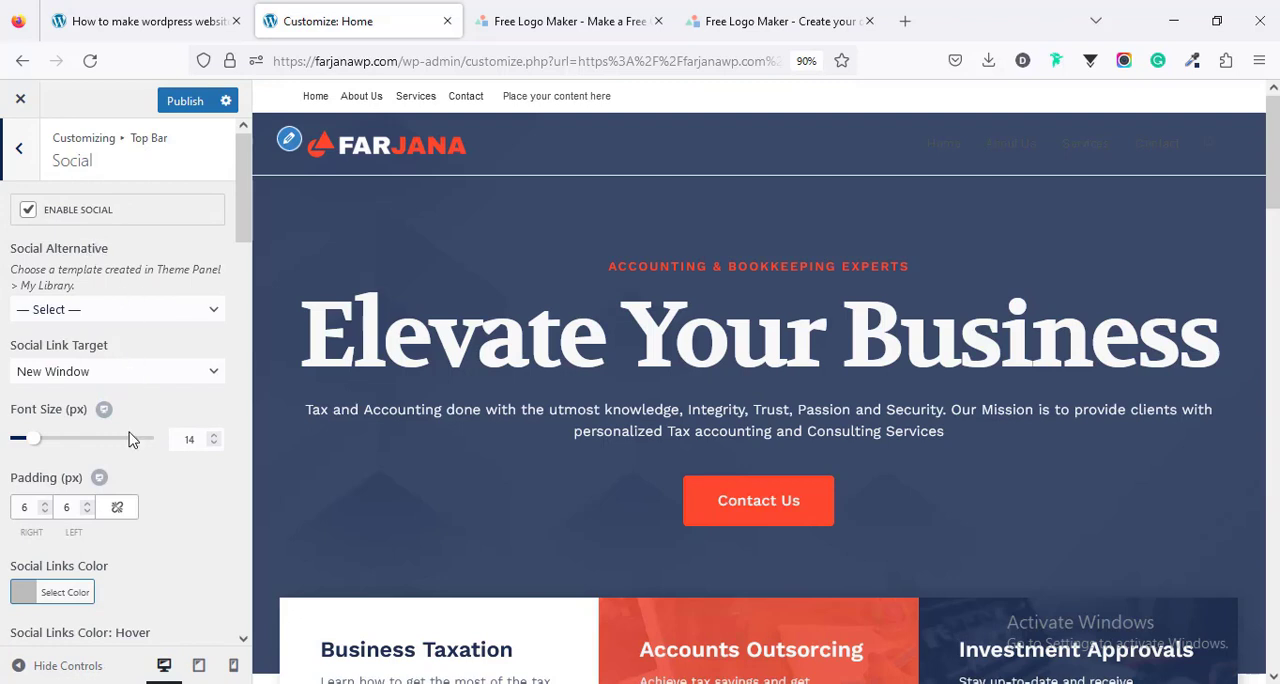
pyautogui.scroll(-8, 129, 434)
pyautogui.scroll(3, 84, 371)
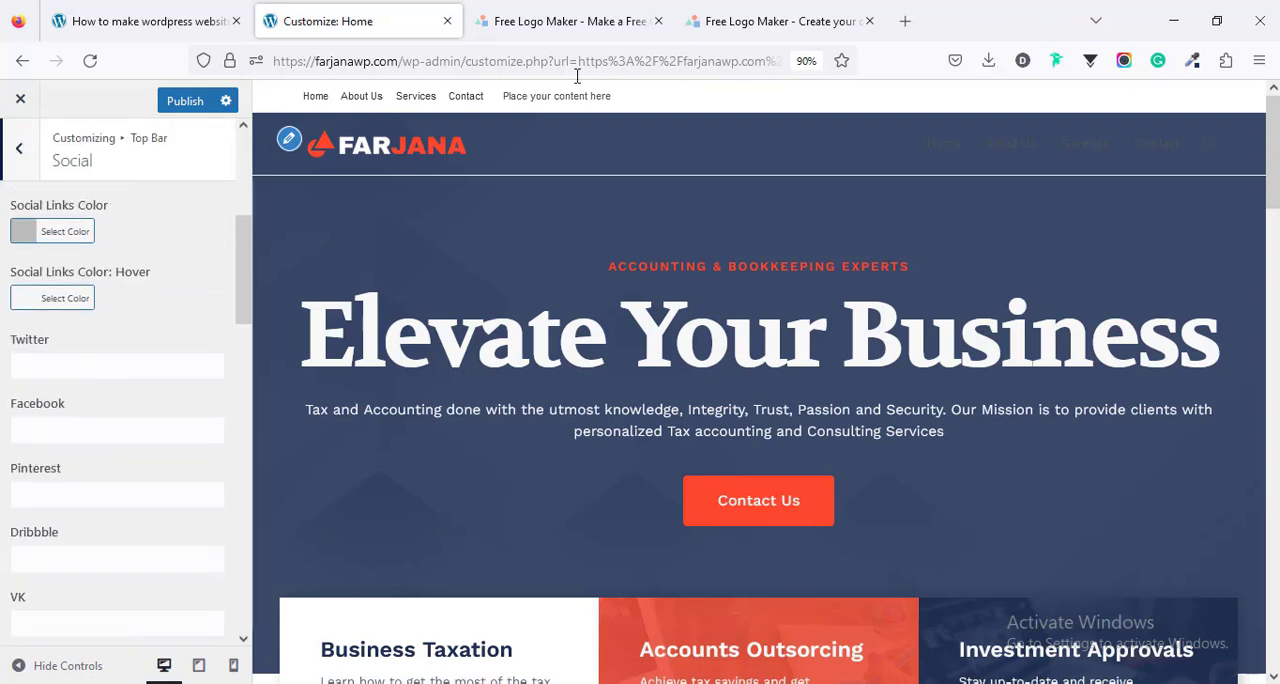
pyautogui.click(93, 367)
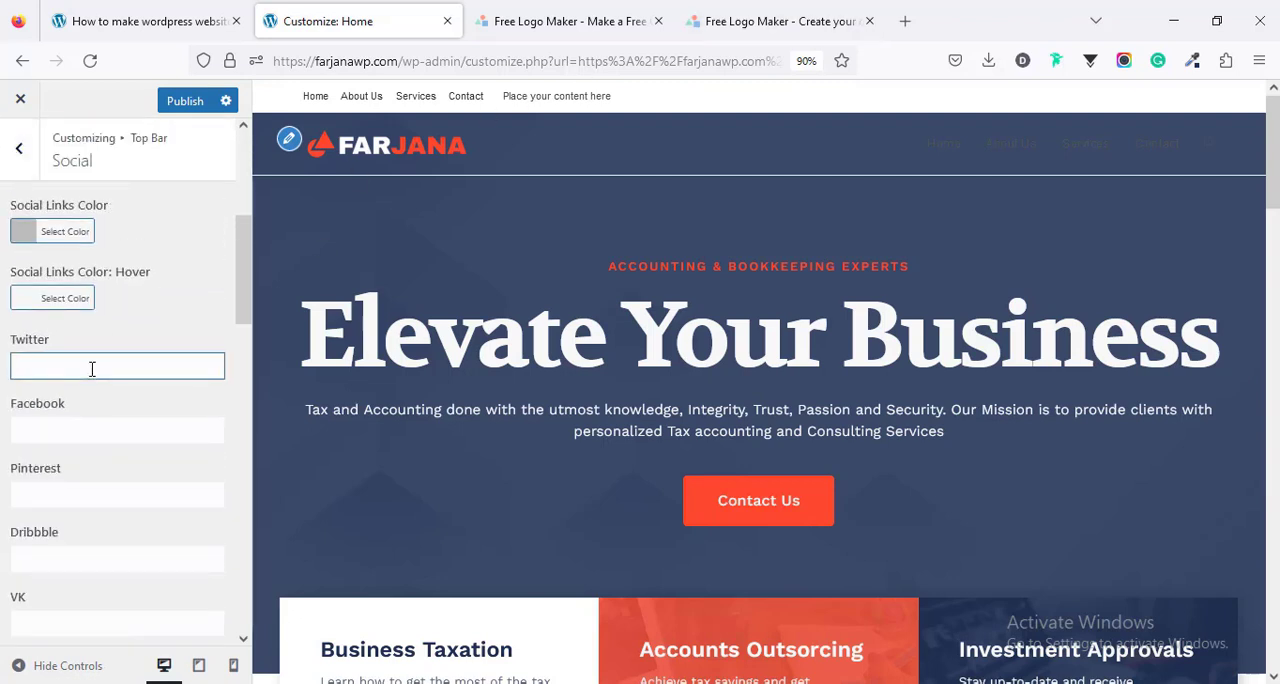
pyautogui.write('#')
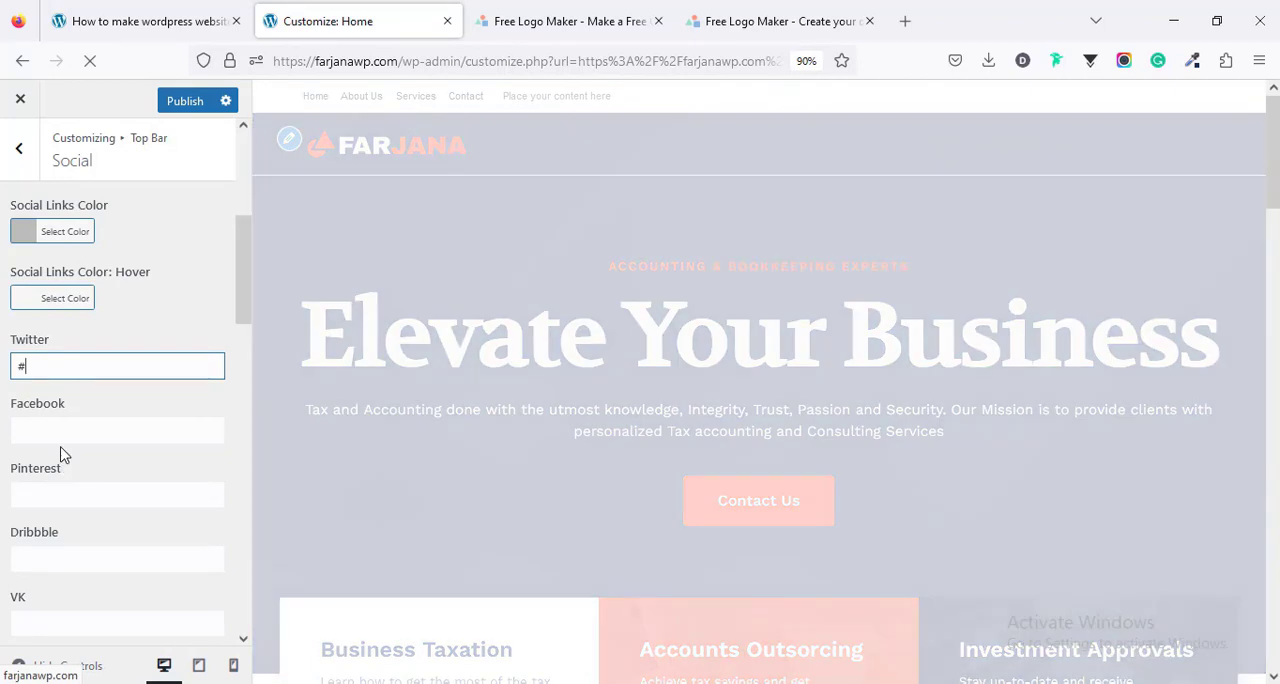
pyautogui.click(53, 432)
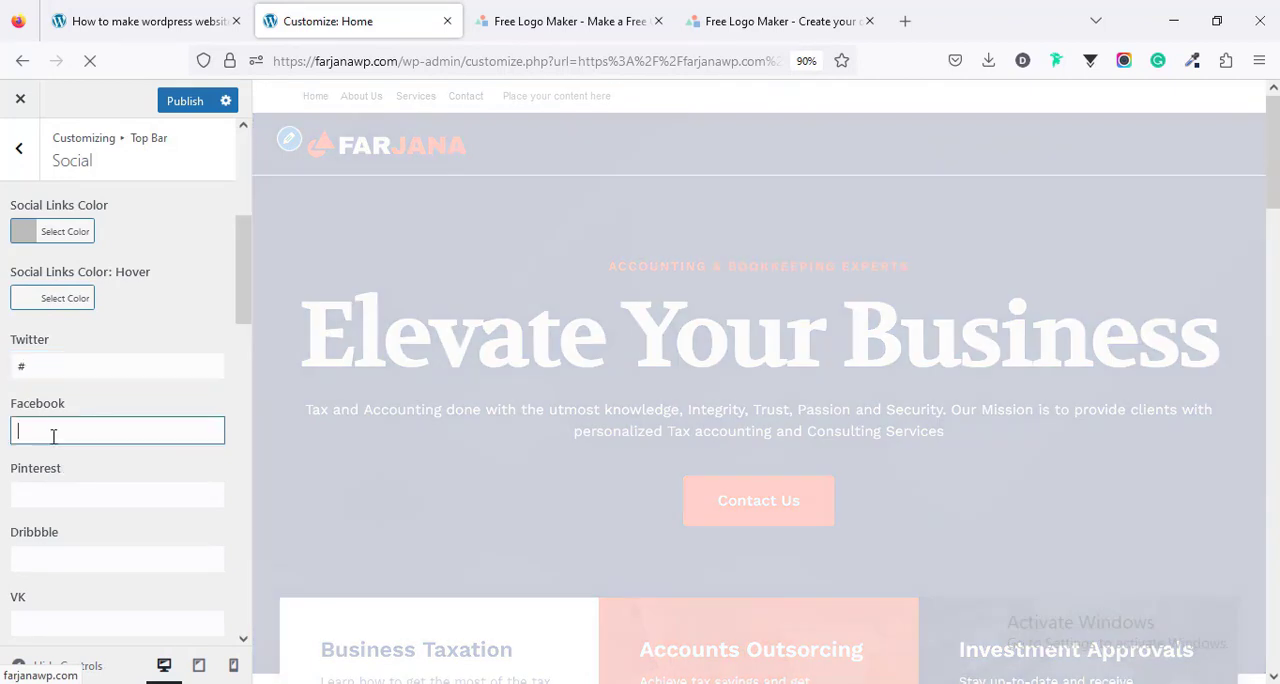
pyautogui.click(22, 490)
pyautogui.write('#')
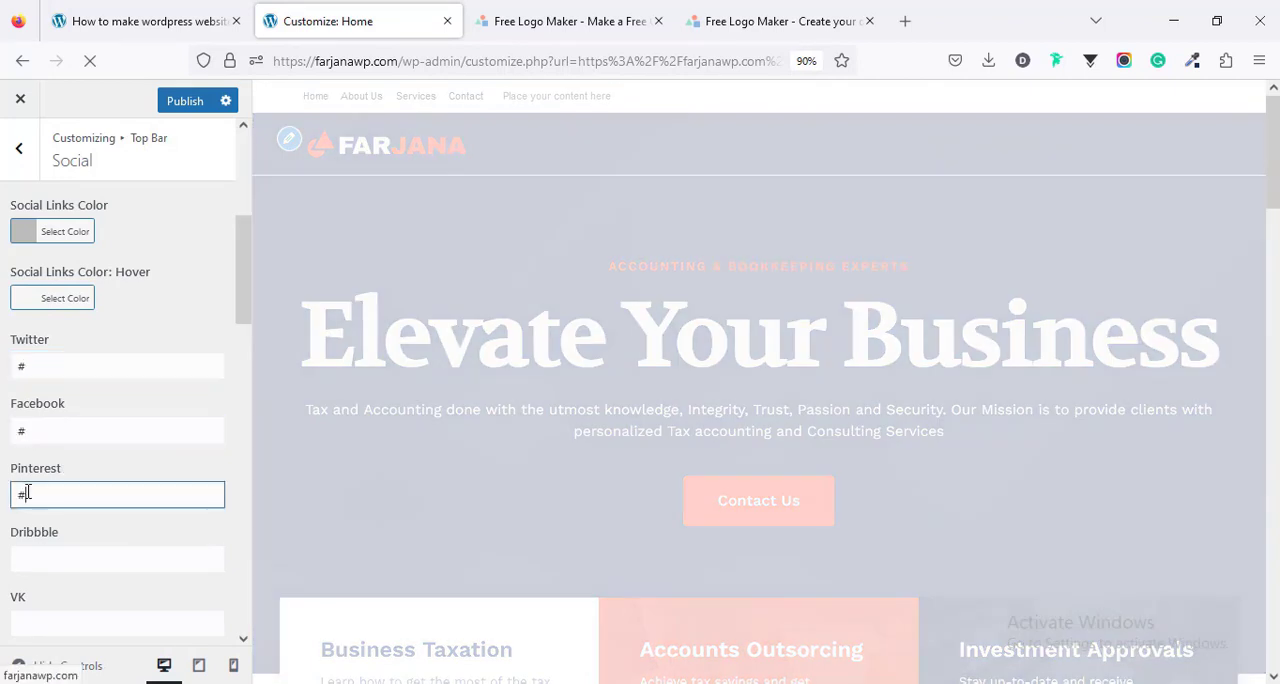
pyautogui.scroll(-8, 73, 545)
pyautogui.scroll(8, 73, 537)
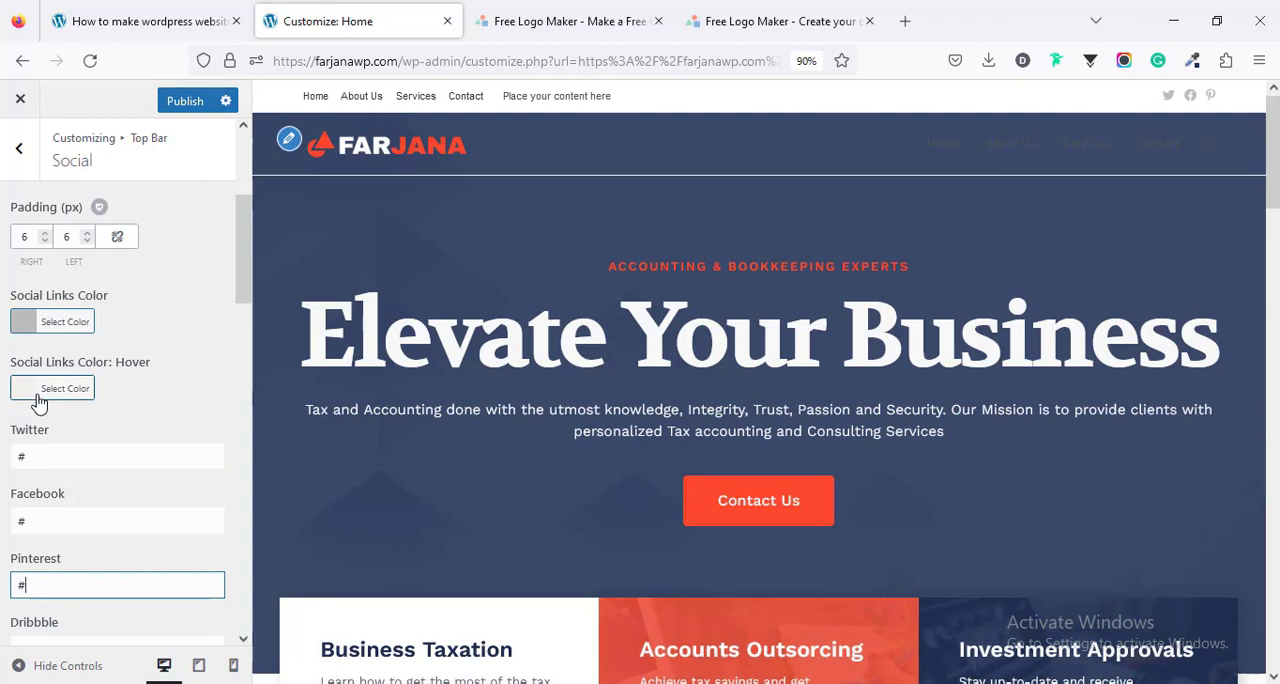
pyautogui.scroll(3, 38, 402)
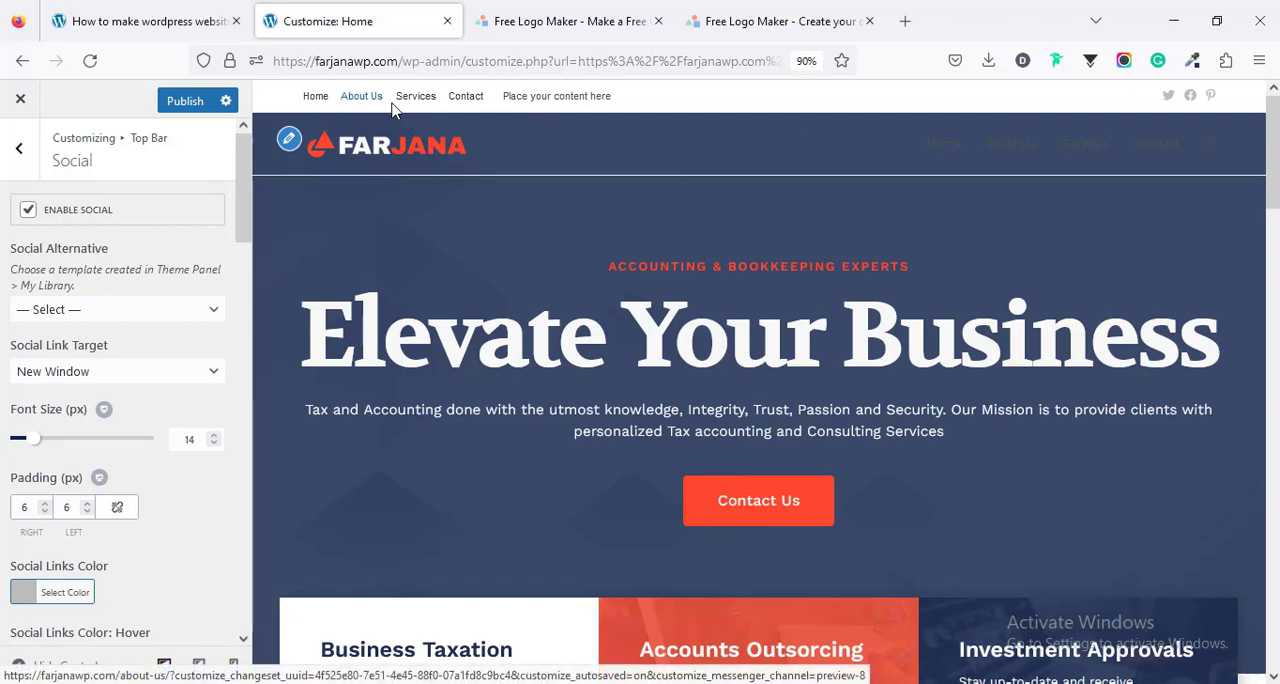
# - Replace the top bar's placeholder content with "Call now" followed by the phone number
pyautogui.click(18, 152)
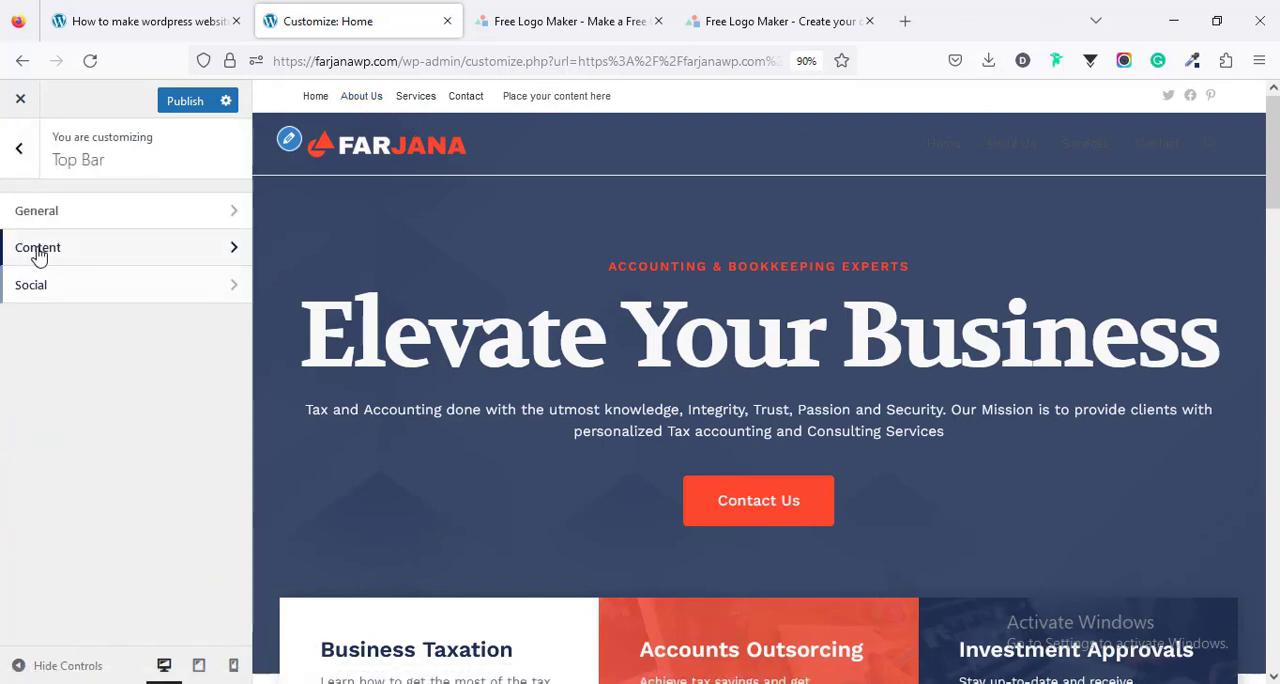
pyautogui.click(35, 251)
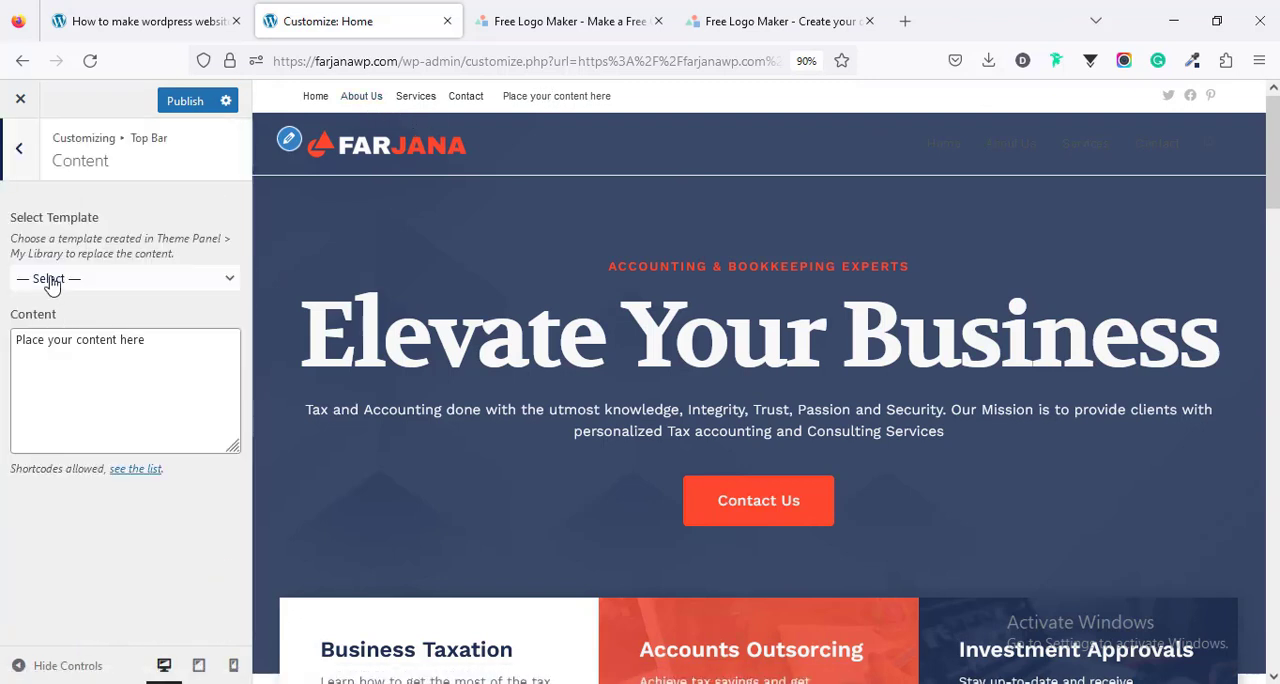
pyautogui.click(51, 281)
pyautogui.click(51, 281)
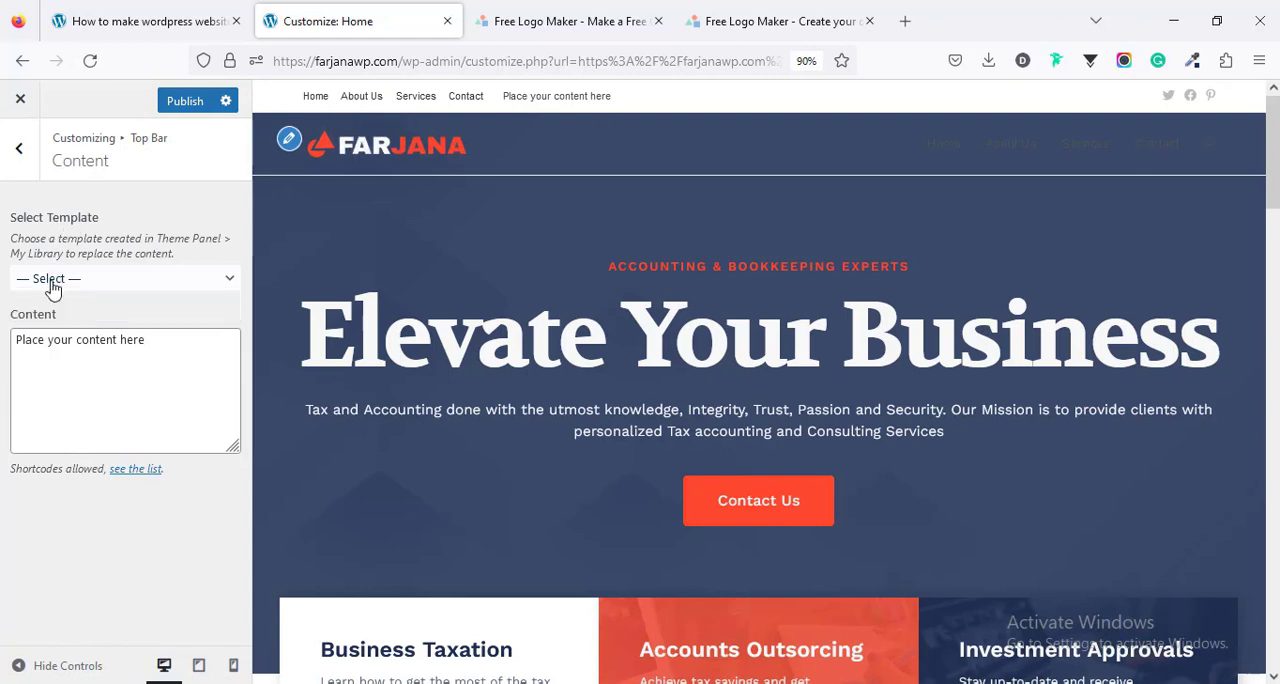
pyautogui.click(53, 285)
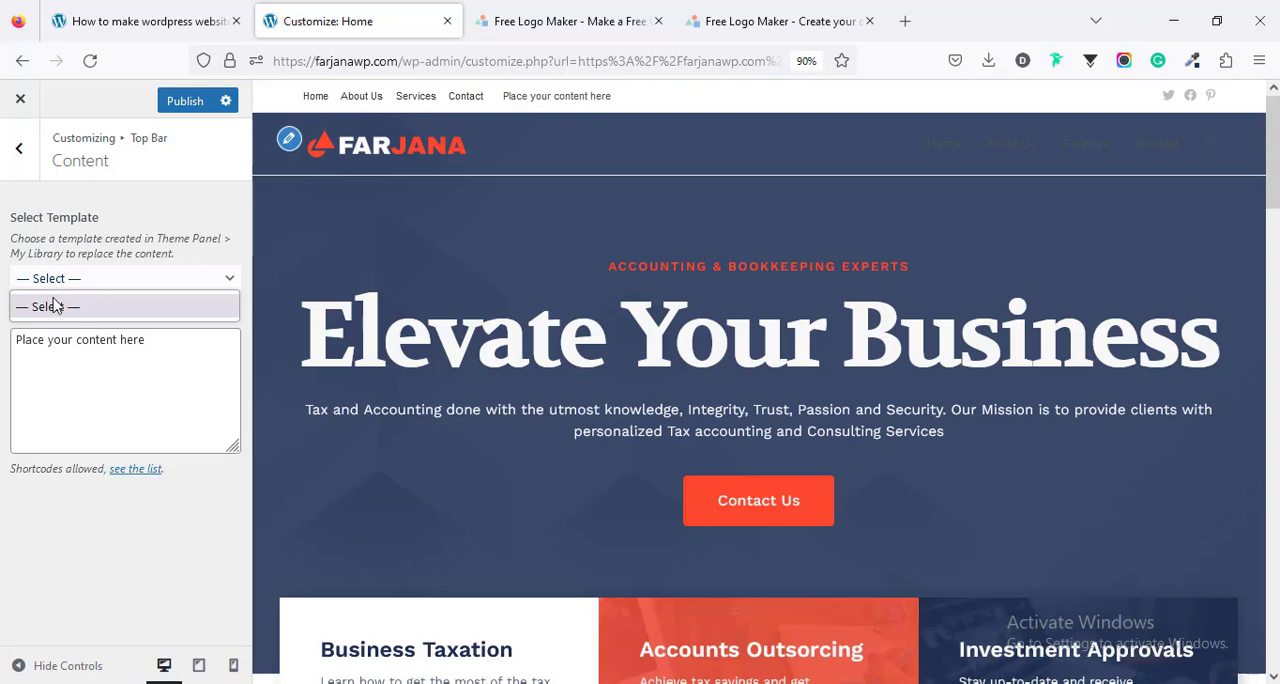
pyautogui.click(48, 369)
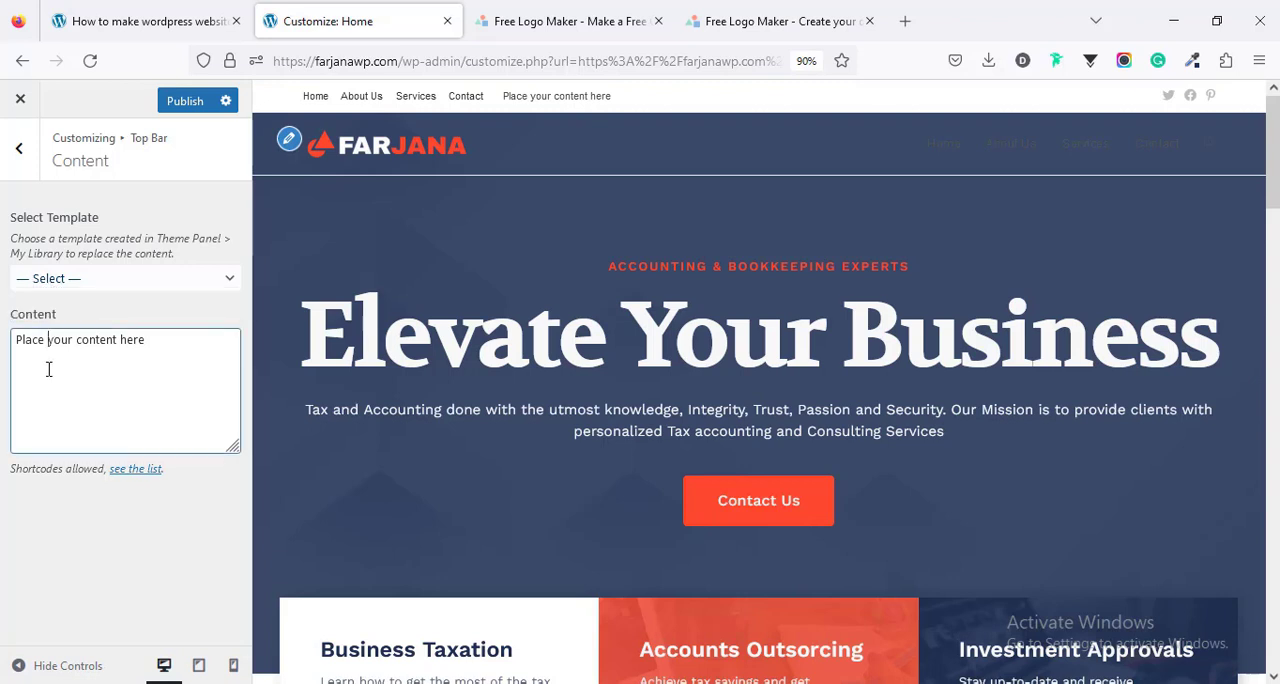
pyautogui.tripleClick(44, 346)
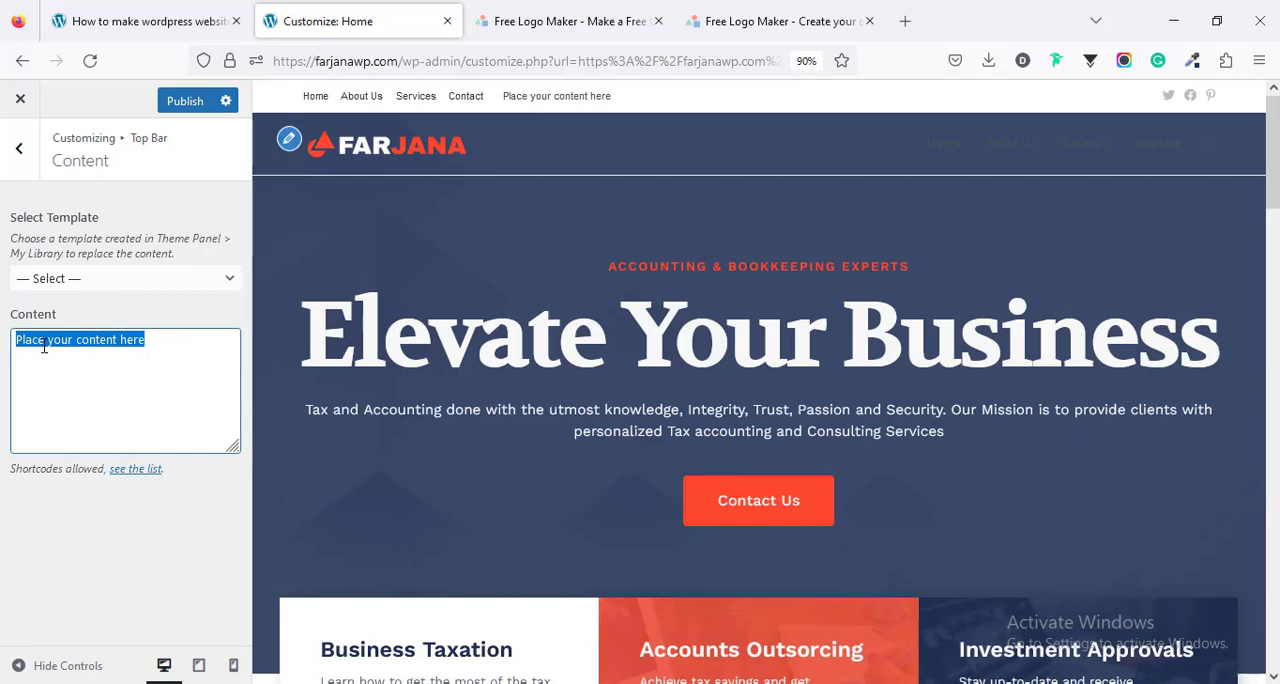
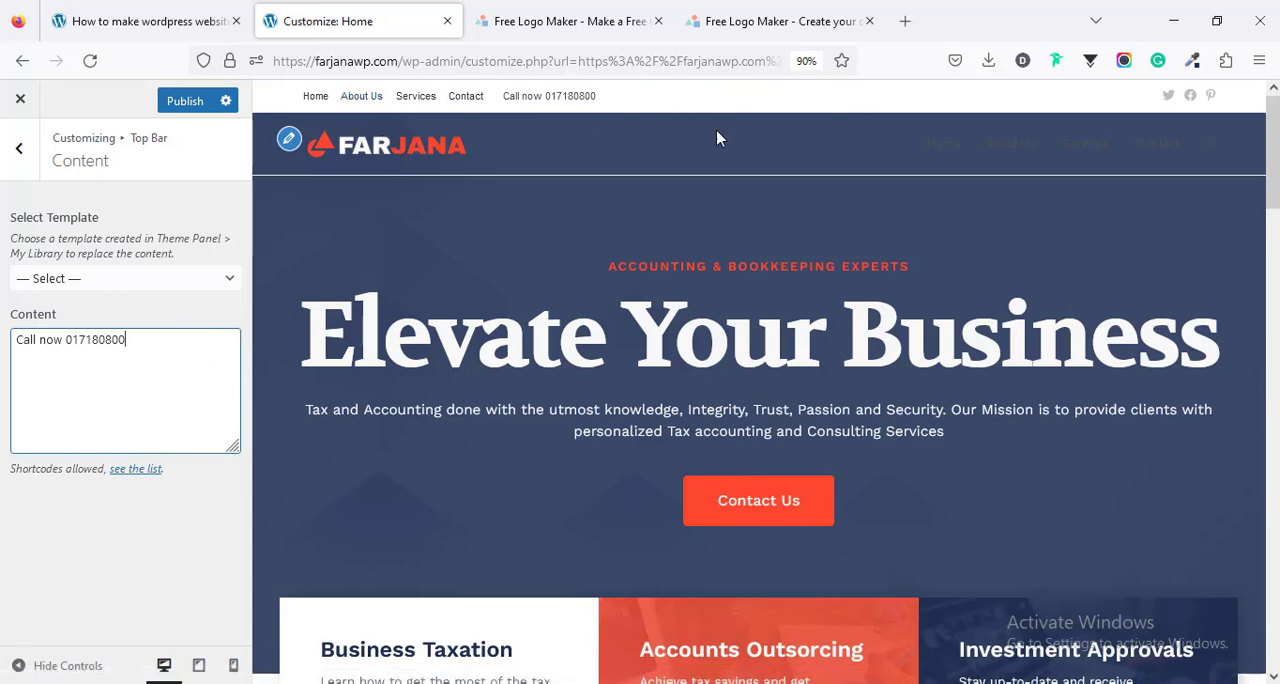
# - Disable the top bar in its general settings
pyautogui.click(30, 172)
pyautogui.click(28, 168)
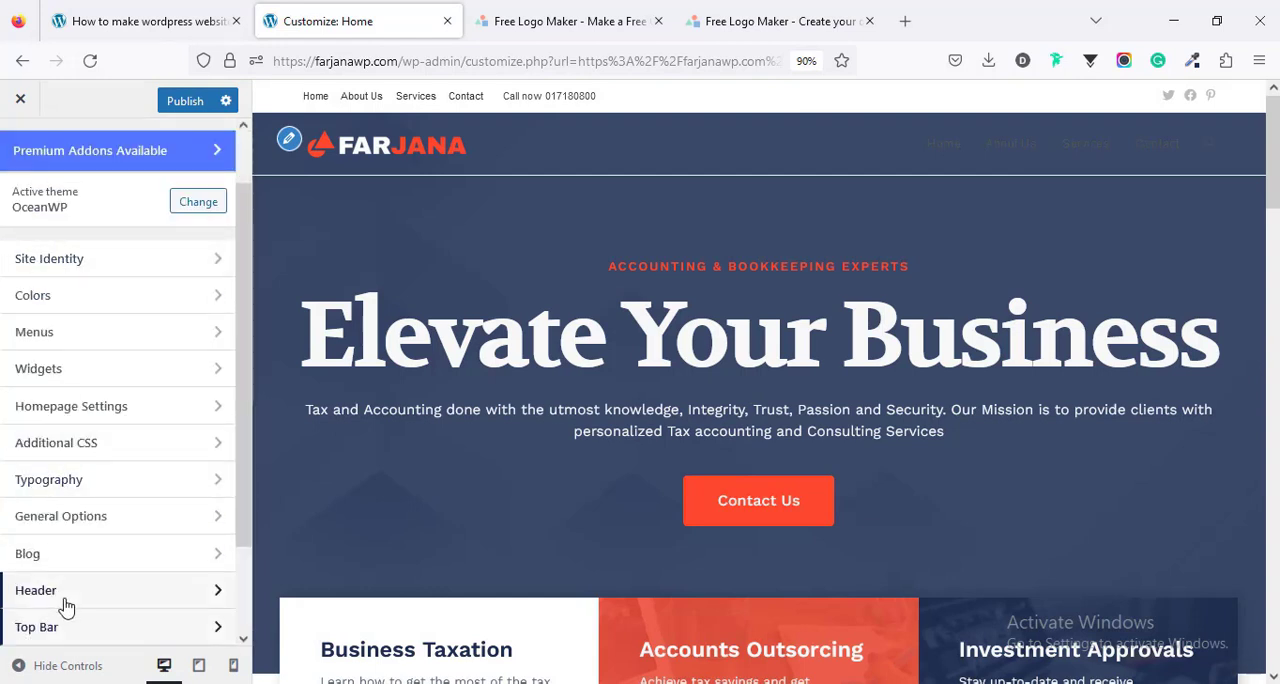
pyautogui.click(45, 627)
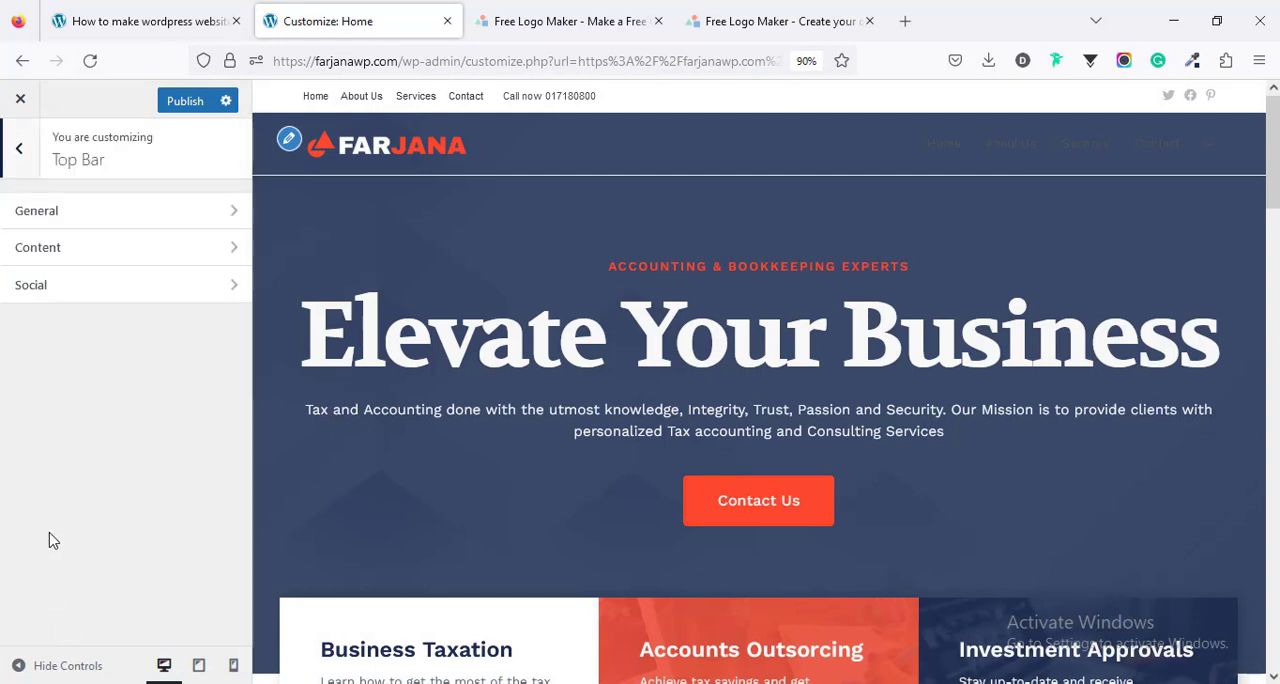
pyautogui.click(71, 227)
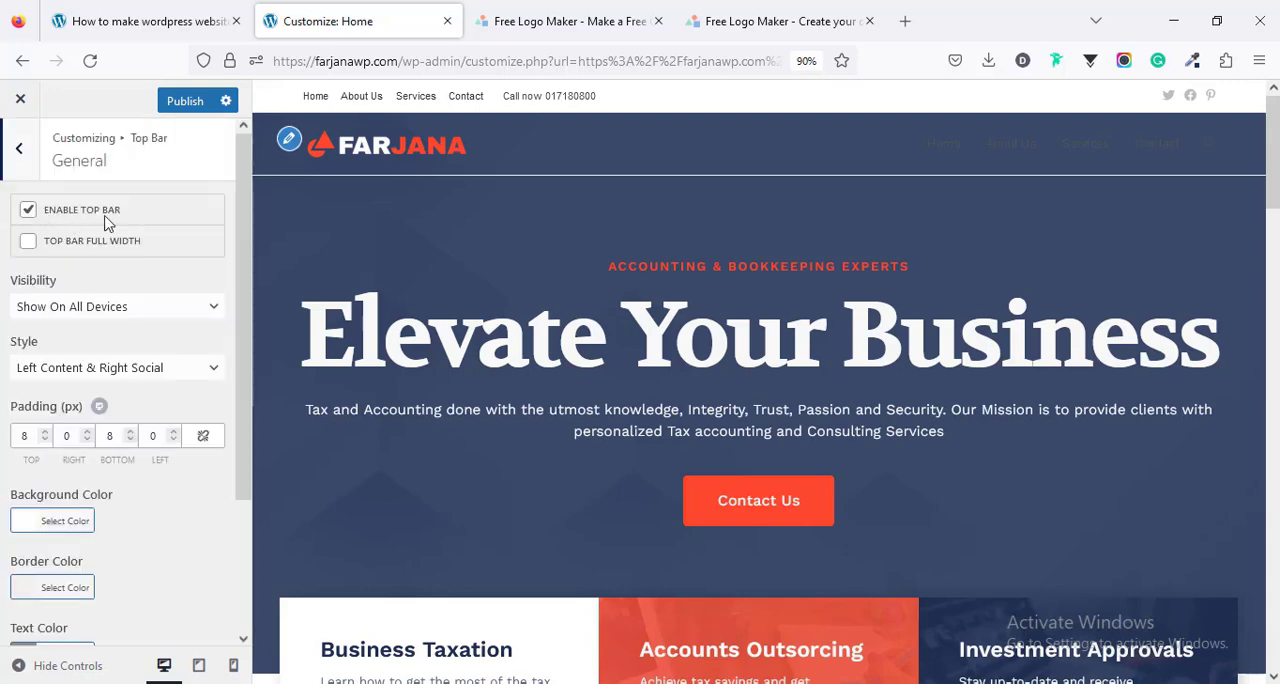
pyautogui.click(27, 212)
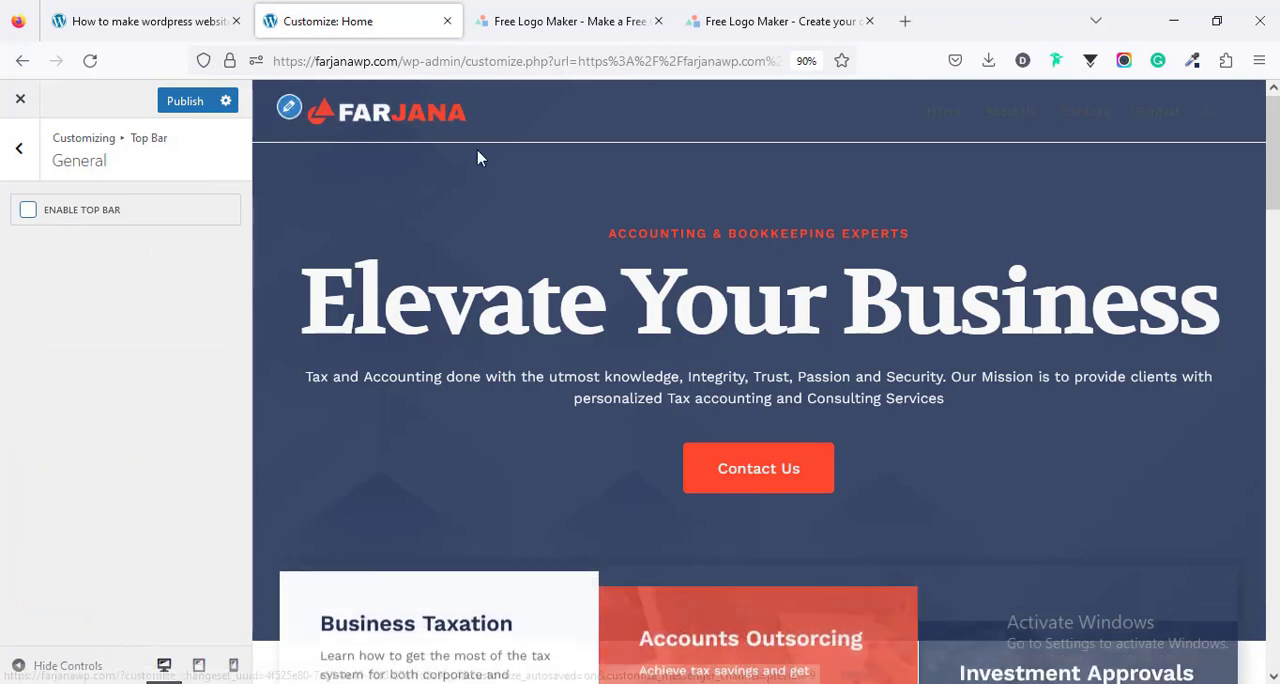
# - Turn off the header's bottom border in the header's general settings
pyautogui.click(18, 150)
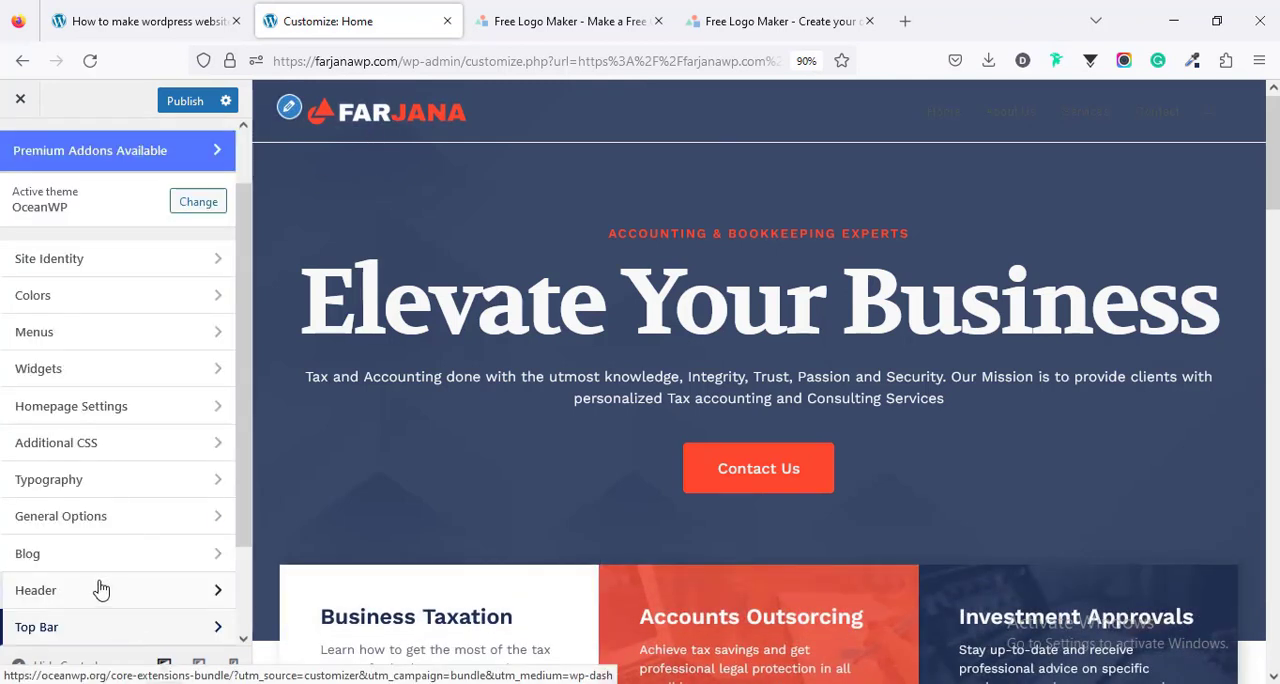
pyautogui.scroll(-2, 100, 560)
pyautogui.click(68, 500)
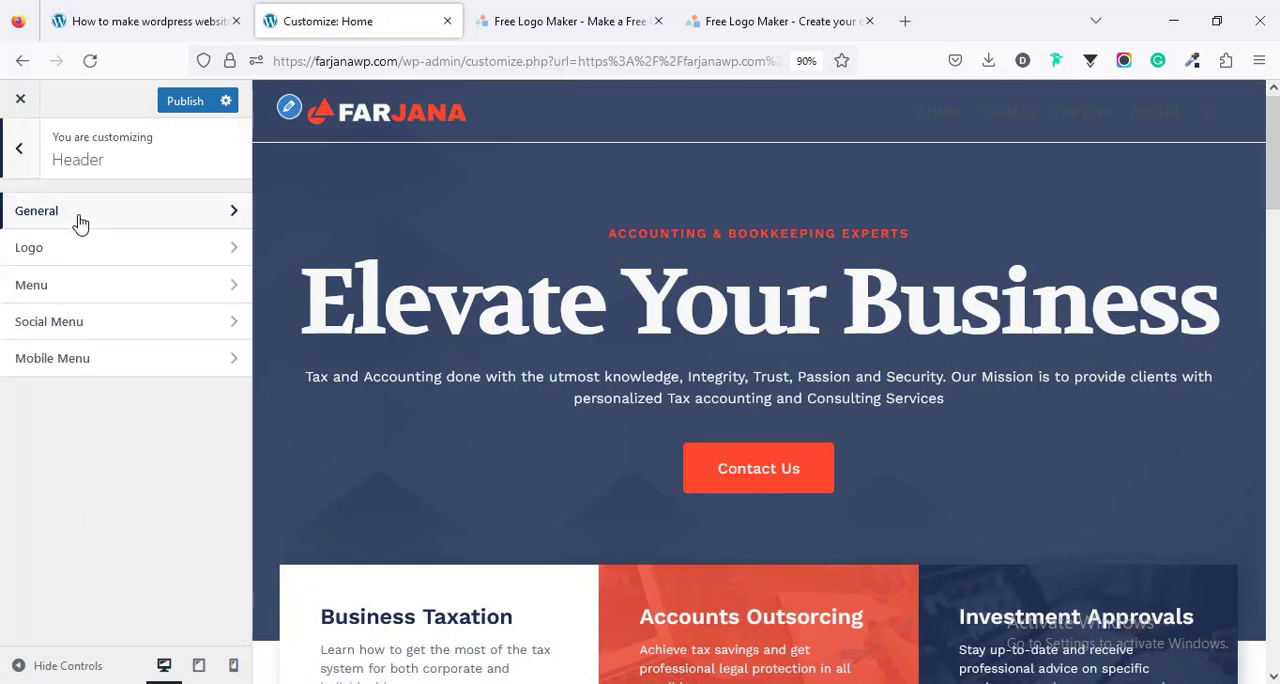
pyautogui.click(80, 222)
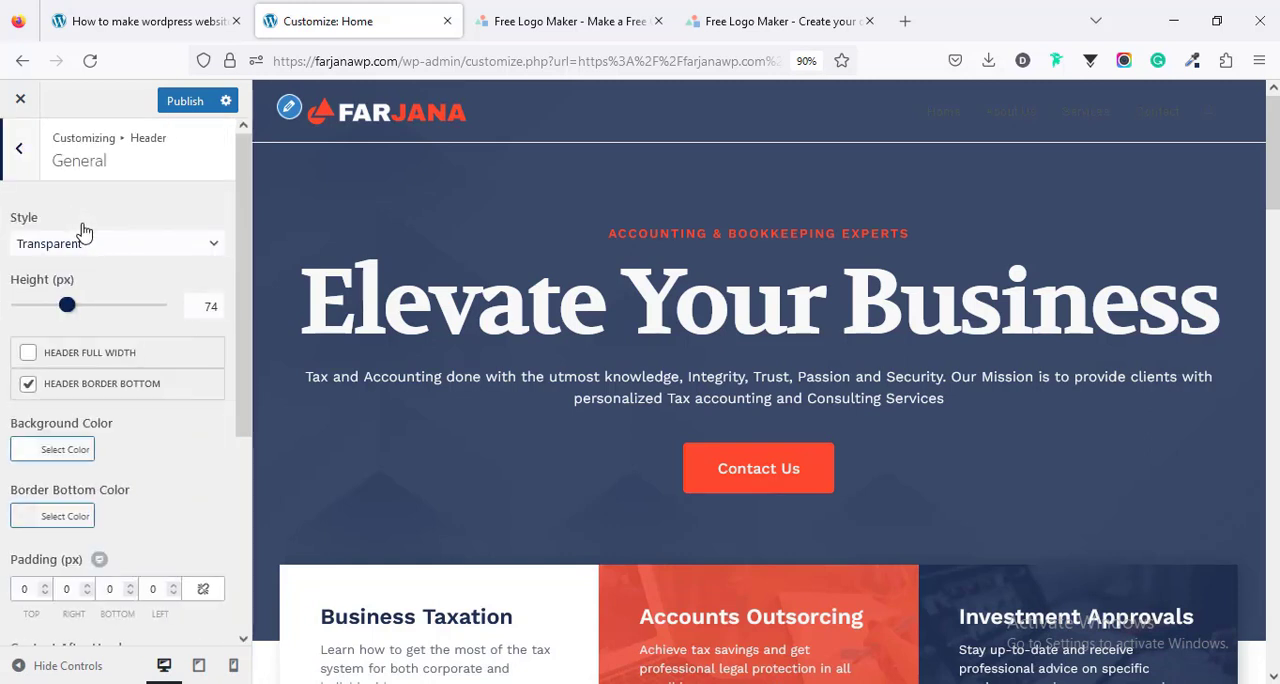
pyautogui.click(28, 384)
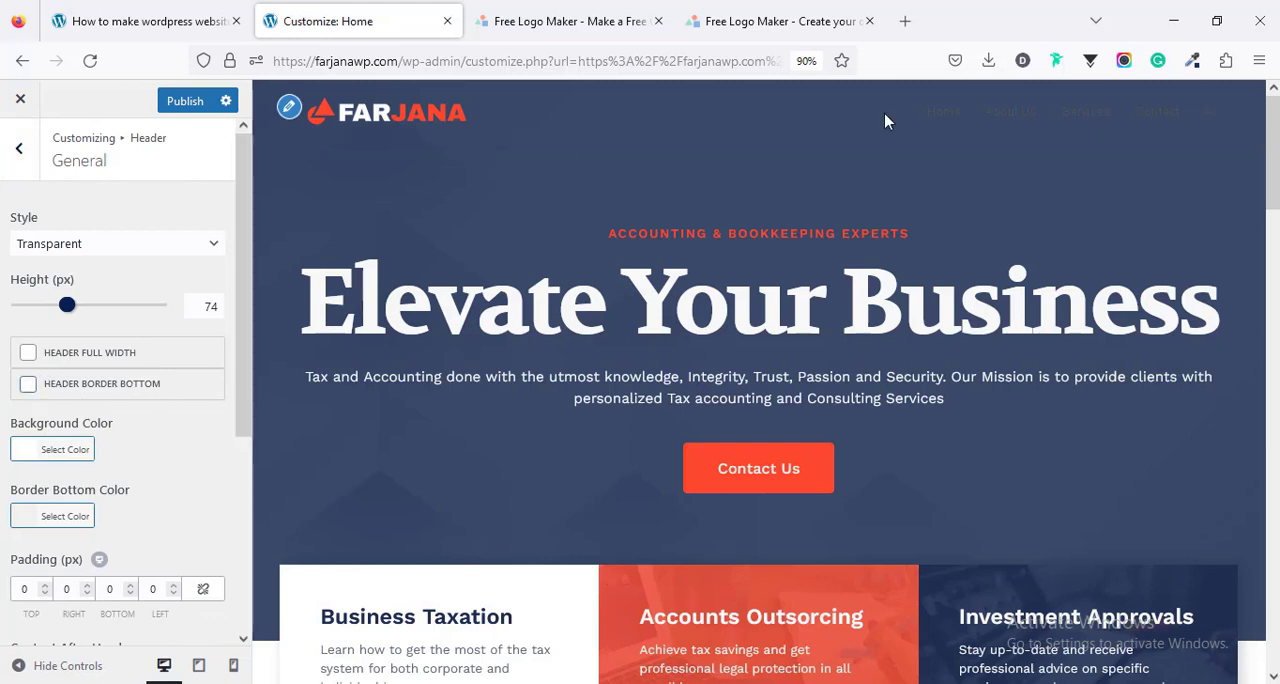
# - Set the main styling link color of the header menu to white (#ffffff)
pyautogui.click(24, 162)
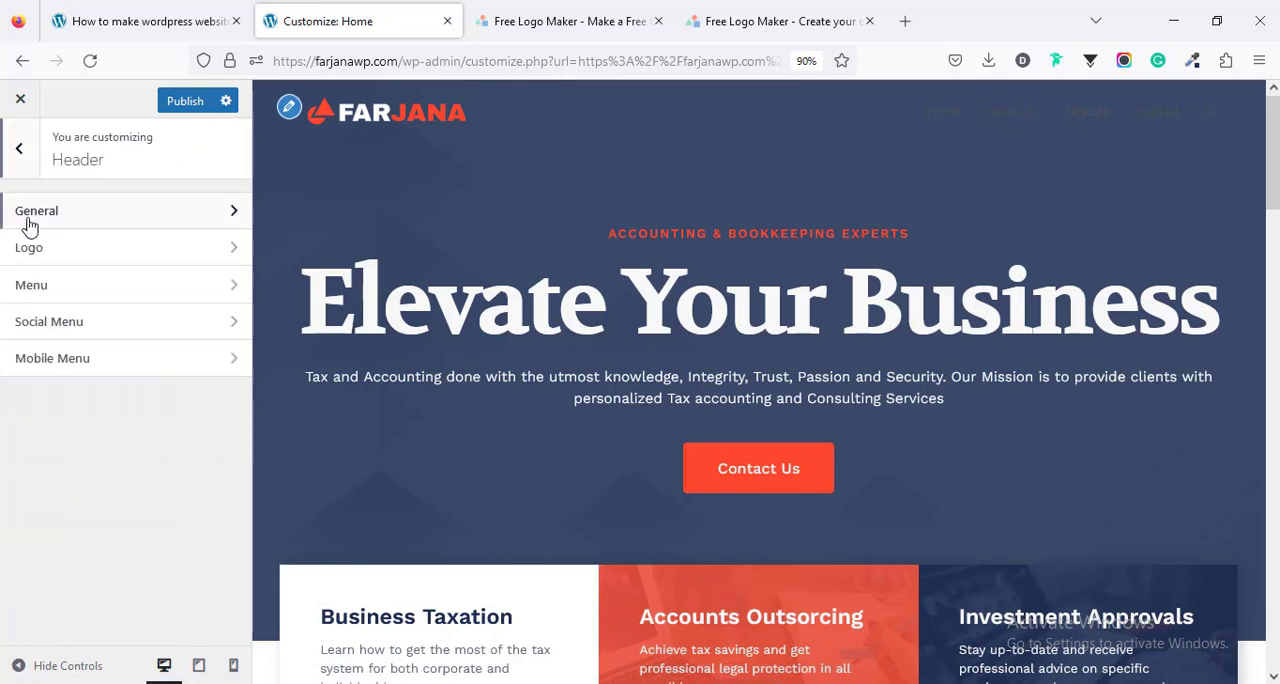
pyautogui.click(27, 290)
pyautogui.scroll(-5, 80, 325)
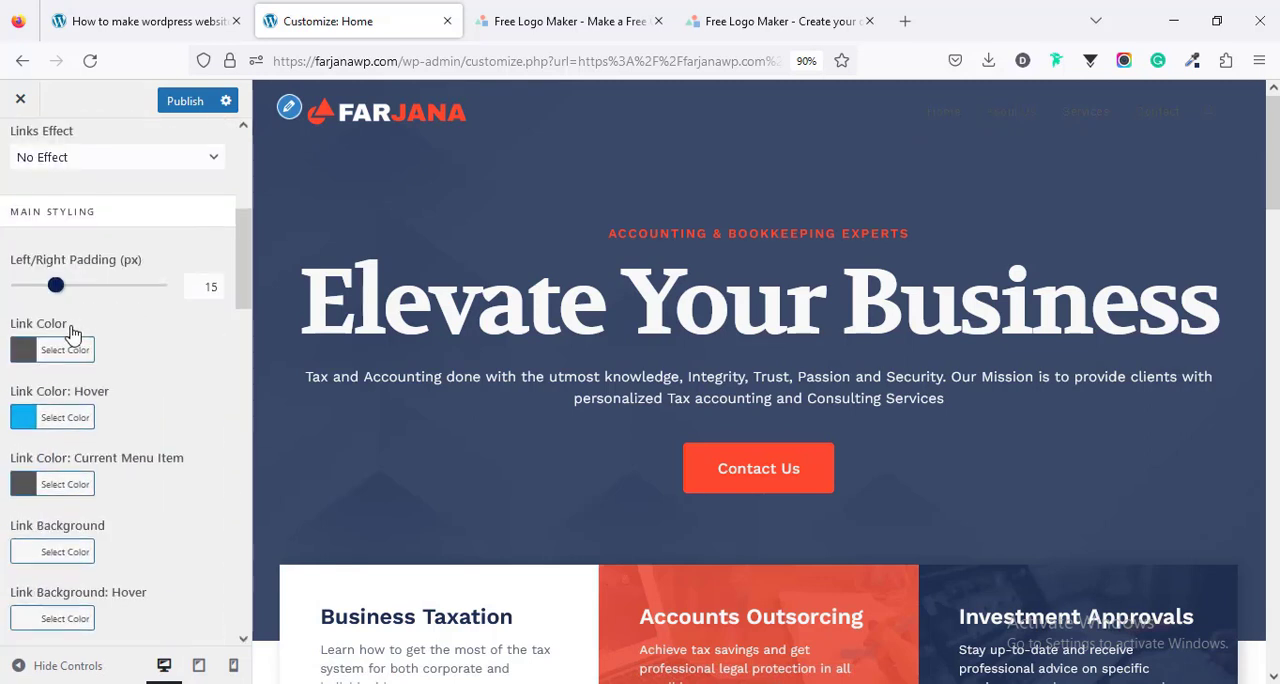
pyautogui.click(26, 350)
pyautogui.click(19, 413)
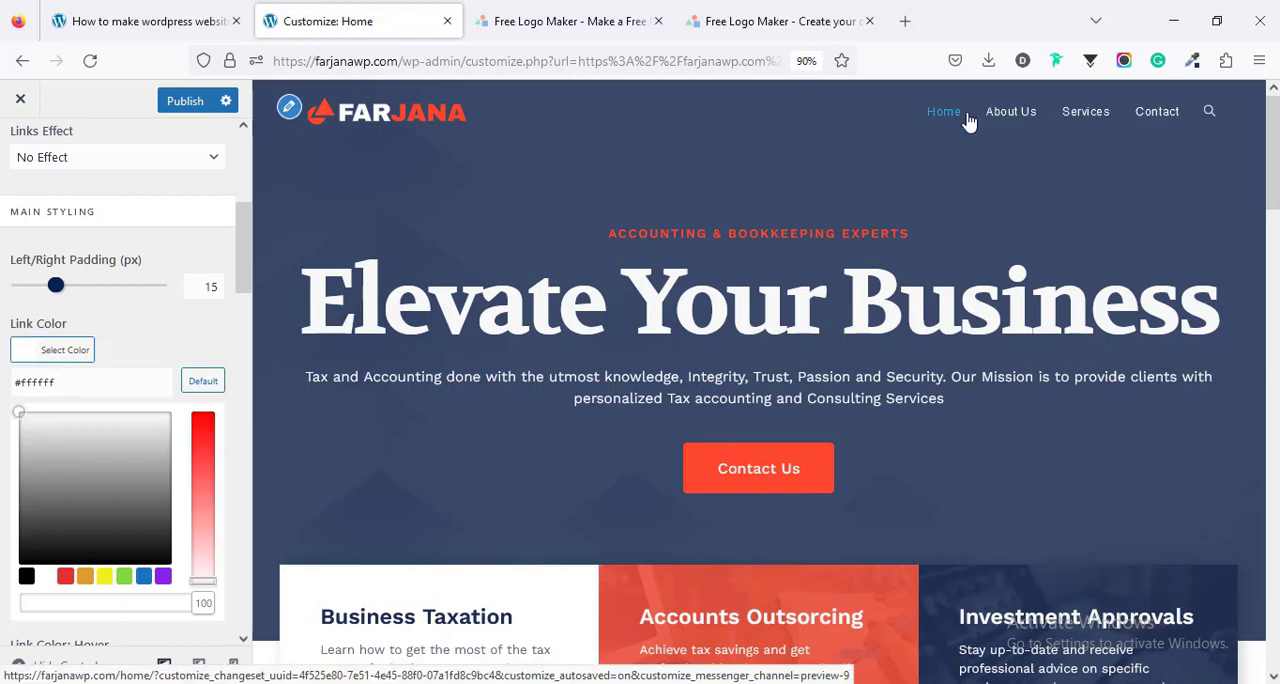
pyautogui.click(202, 335)
# - Set the header menu's link hover color to white (#ffffff) and open the current menu item's link color for editing
pyautogui.scroll(-3, 198, 335)
pyautogui.click(29, 236)
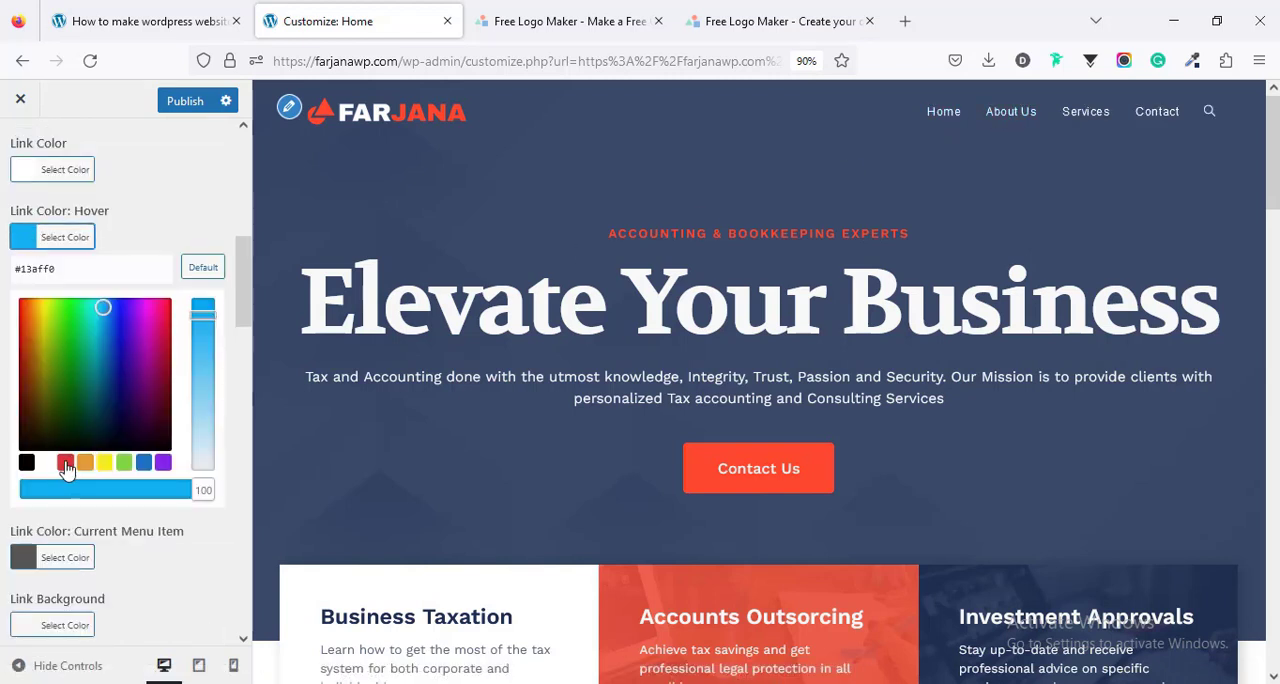
pyautogui.click(19, 299)
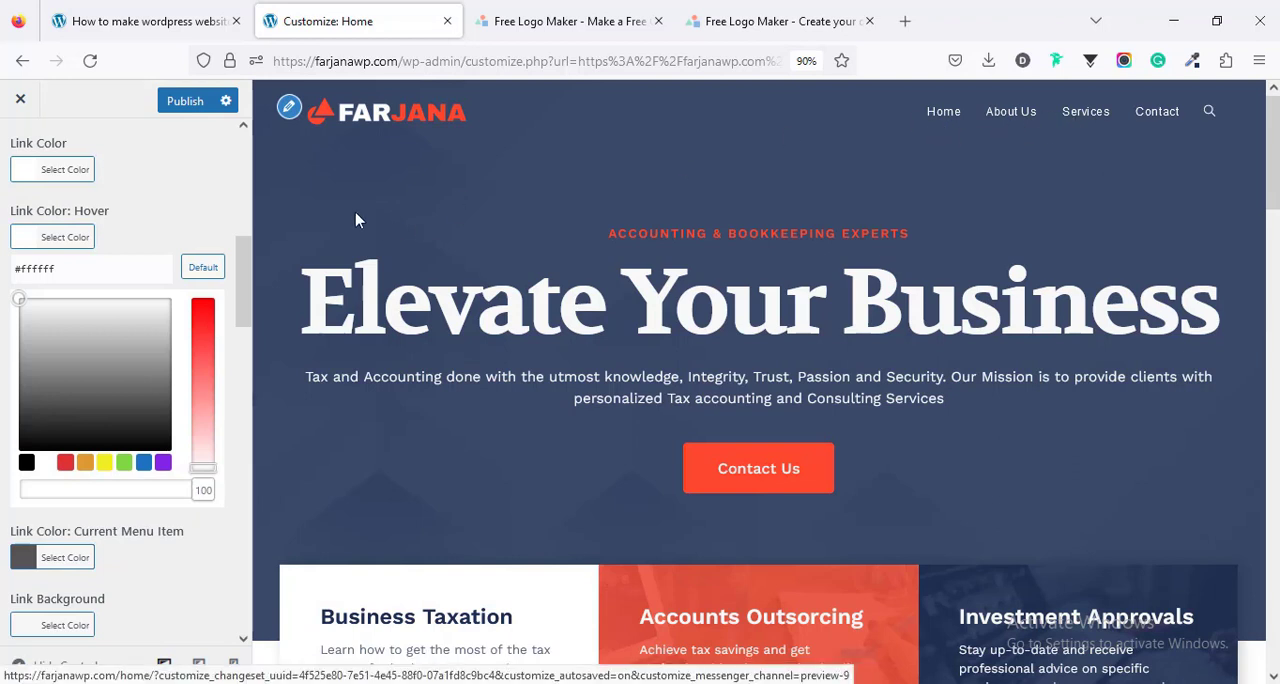
pyautogui.click(165, 230)
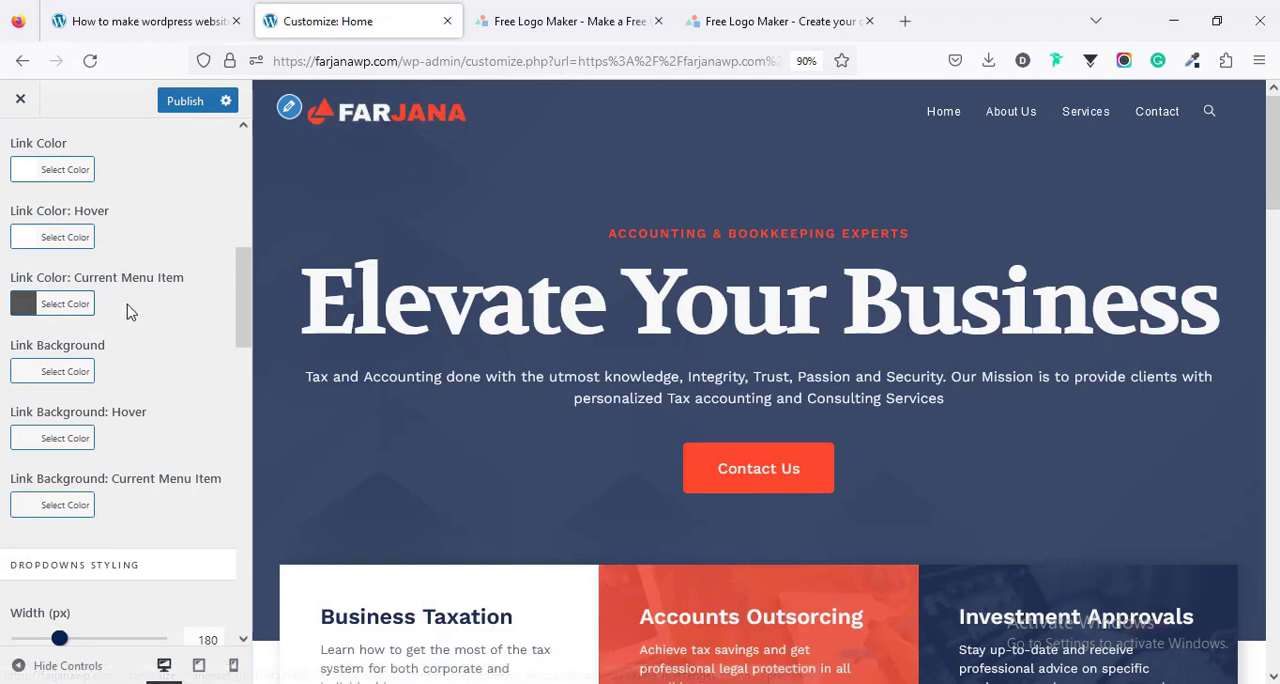
pyautogui.click(23, 309)
# - Apply the Underline From Left links effect to the header menu
pyautogui.scroll(-10, 165, 445)
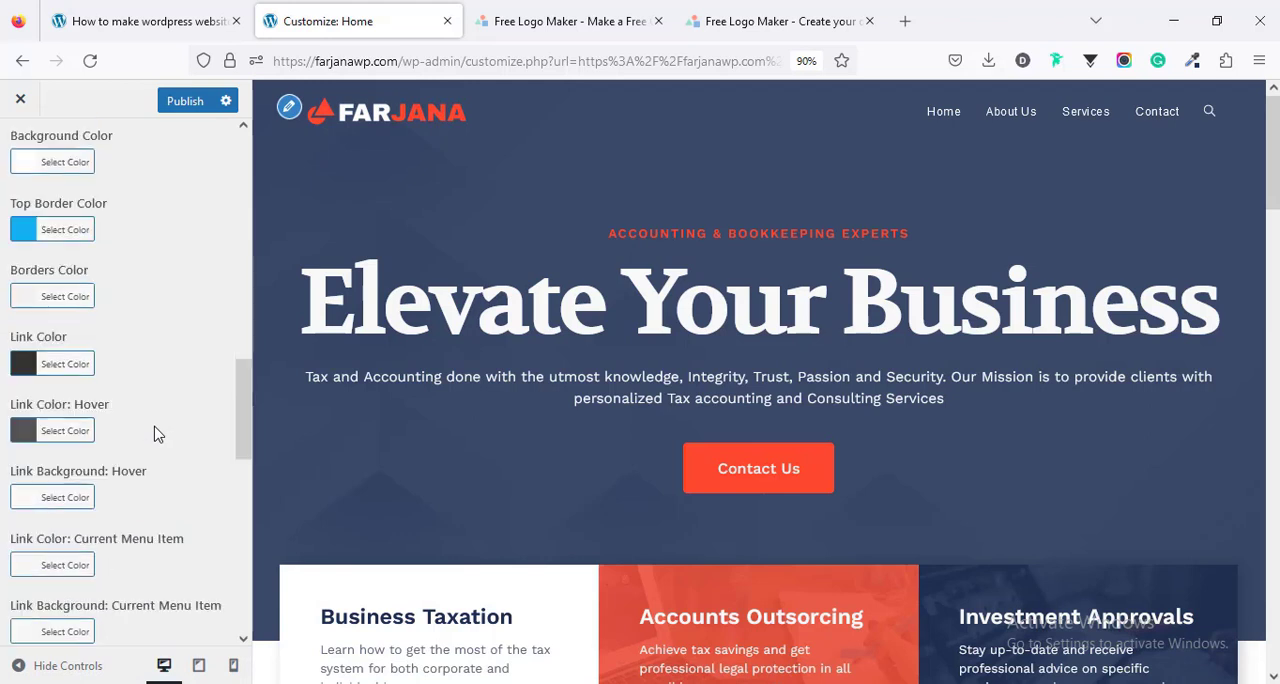
pyautogui.scroll(10, 155, 432)
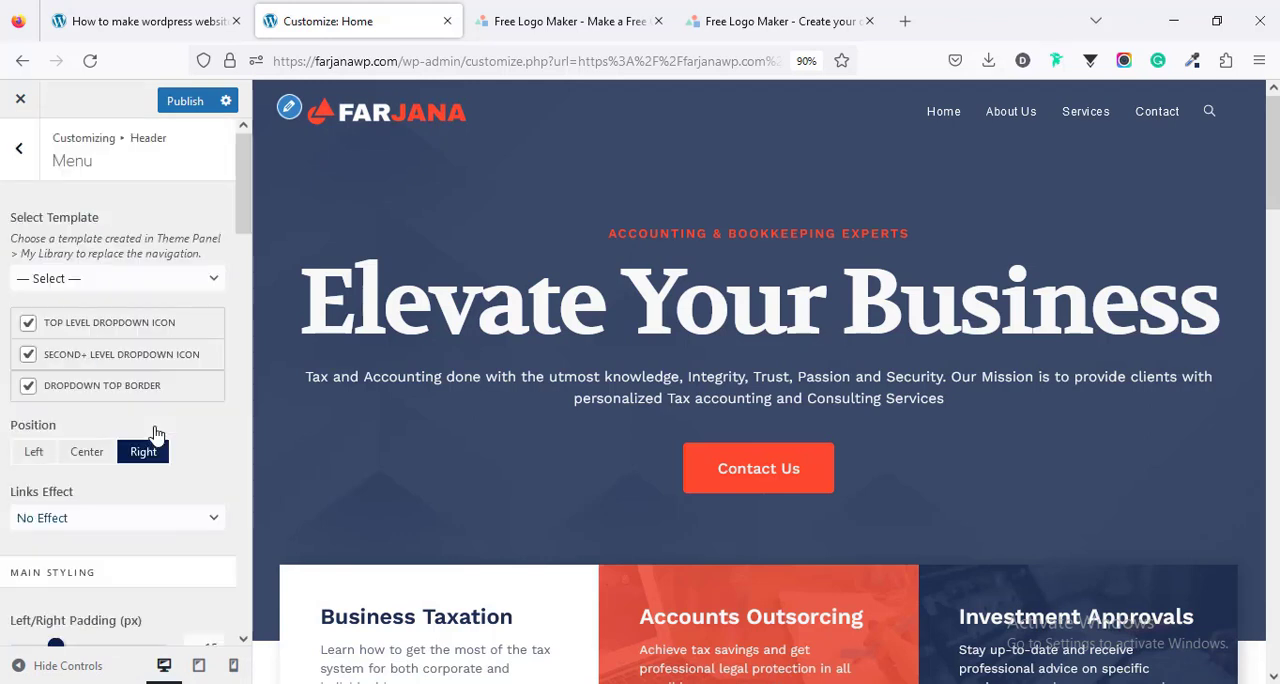
pyautogui.scroll(-4, 86, 529)
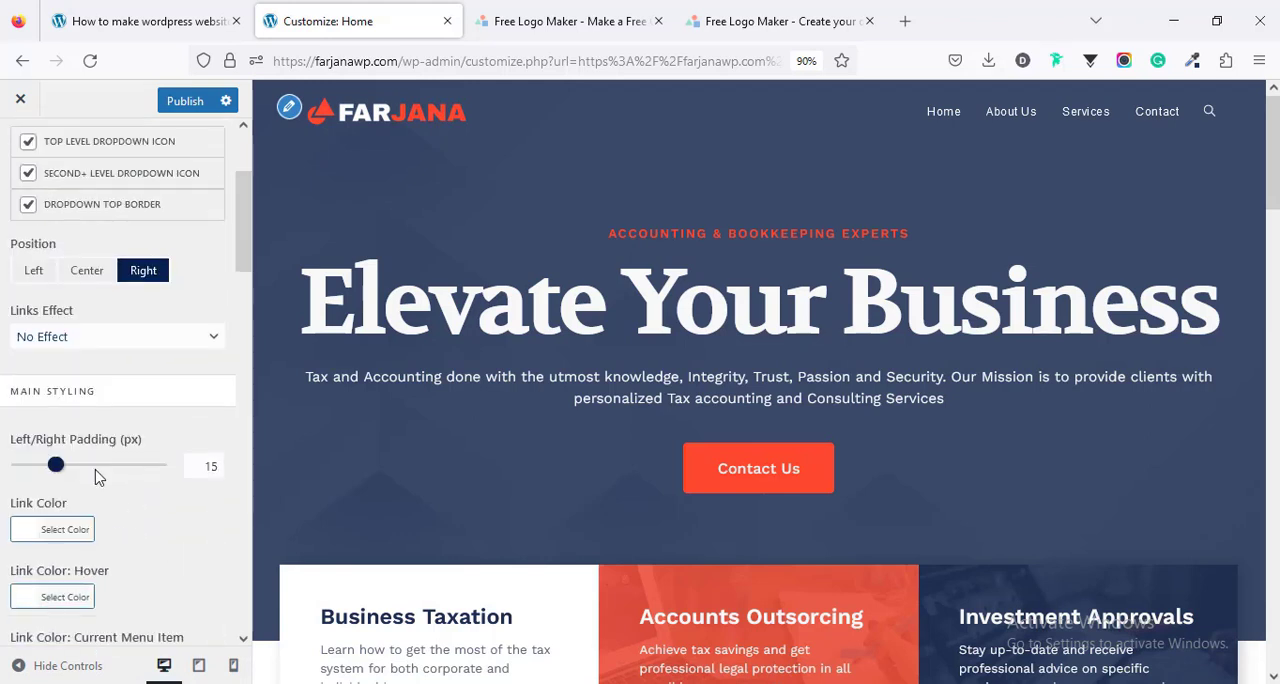
pyautogui.scroll(2, 66, 428)
pyautogui.click(73, 429)
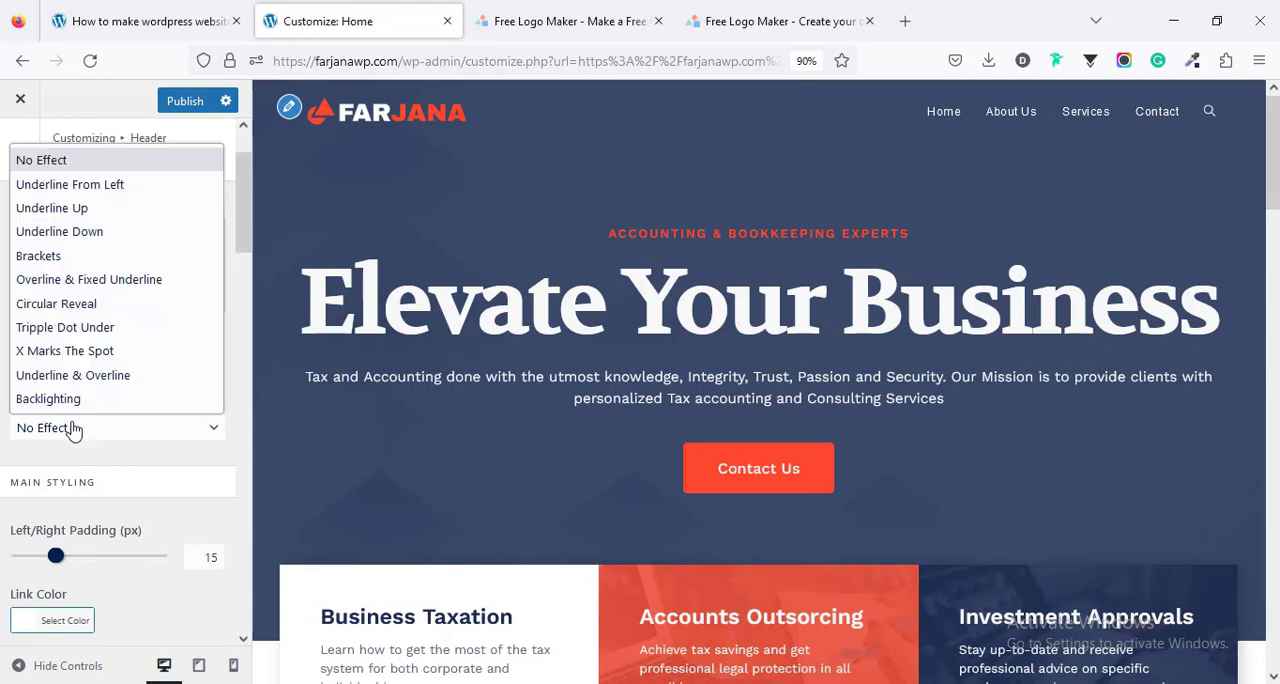
pyautogui.click(101, 191)
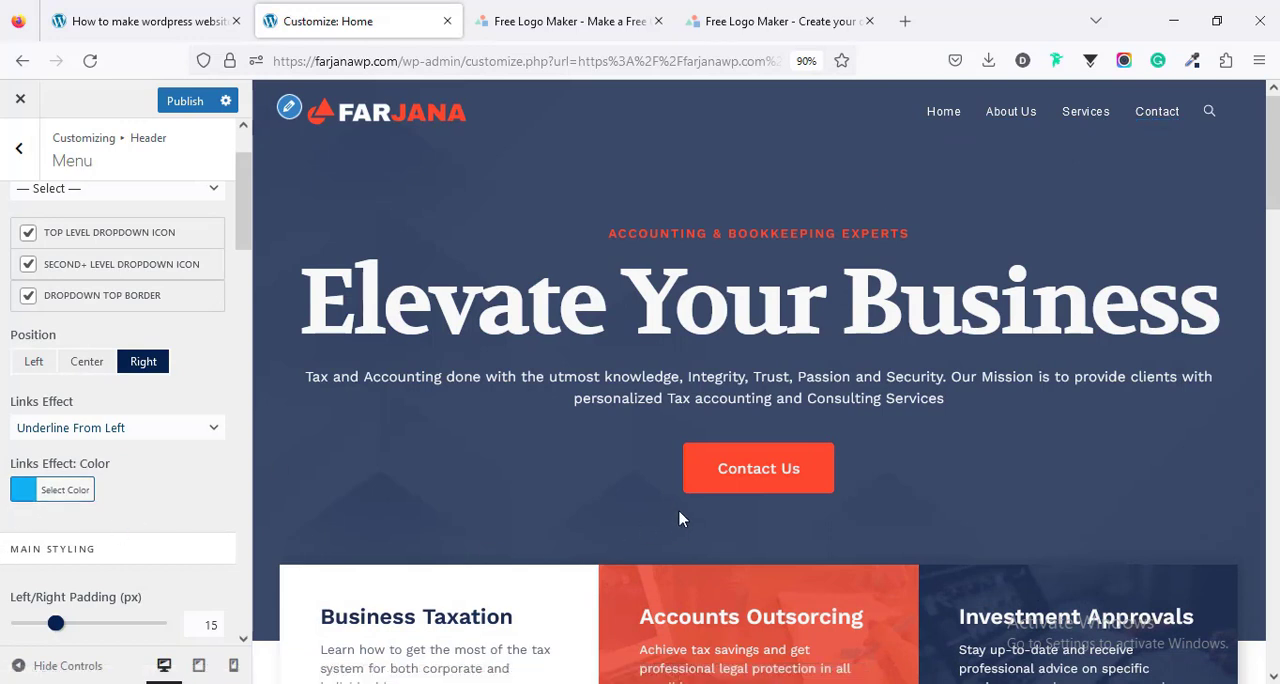
# - Set the menu's links effect color to #ff482f using a color sampled from the page, and publish the changes
pyautogui.click(1188, 68)
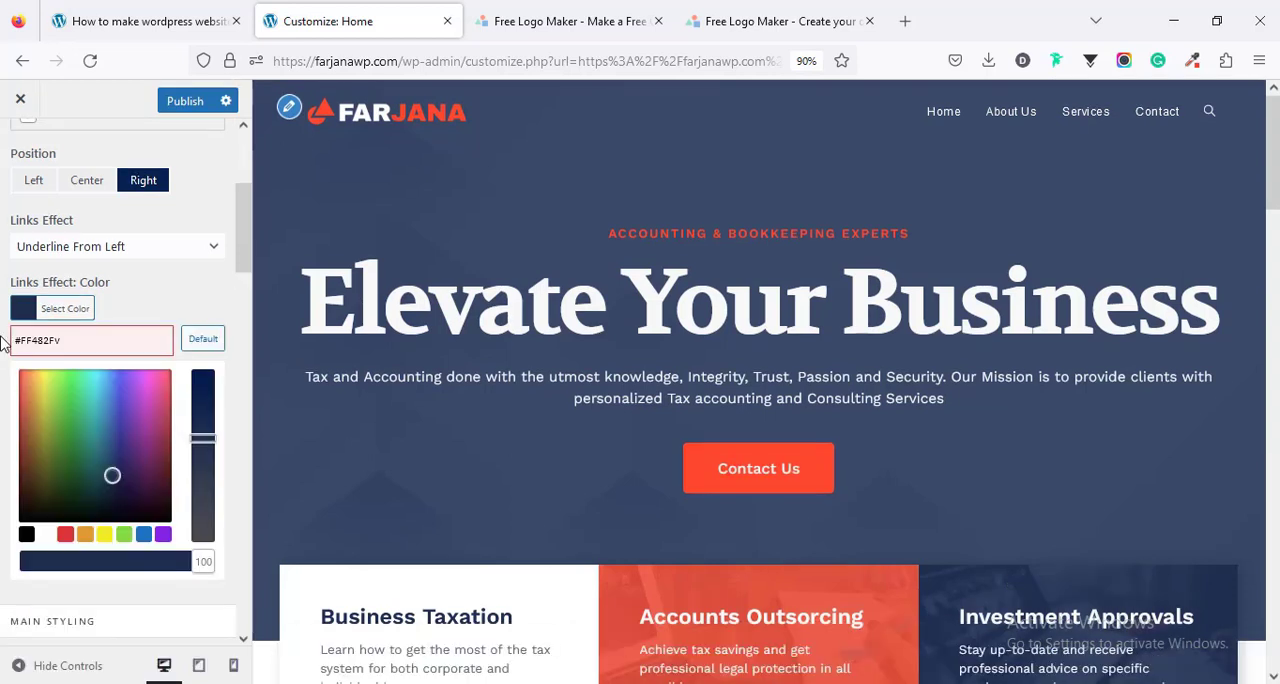
pyautogui.press('BackSpace')
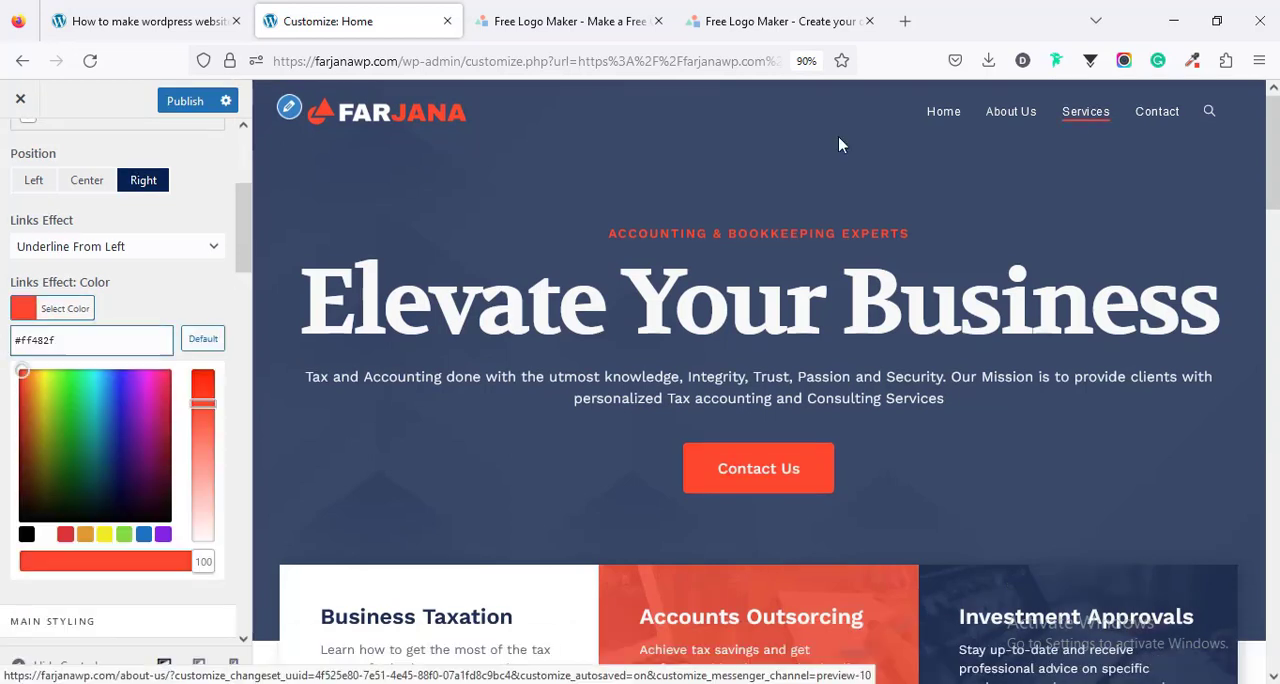
pyautogui.click(30, 313)
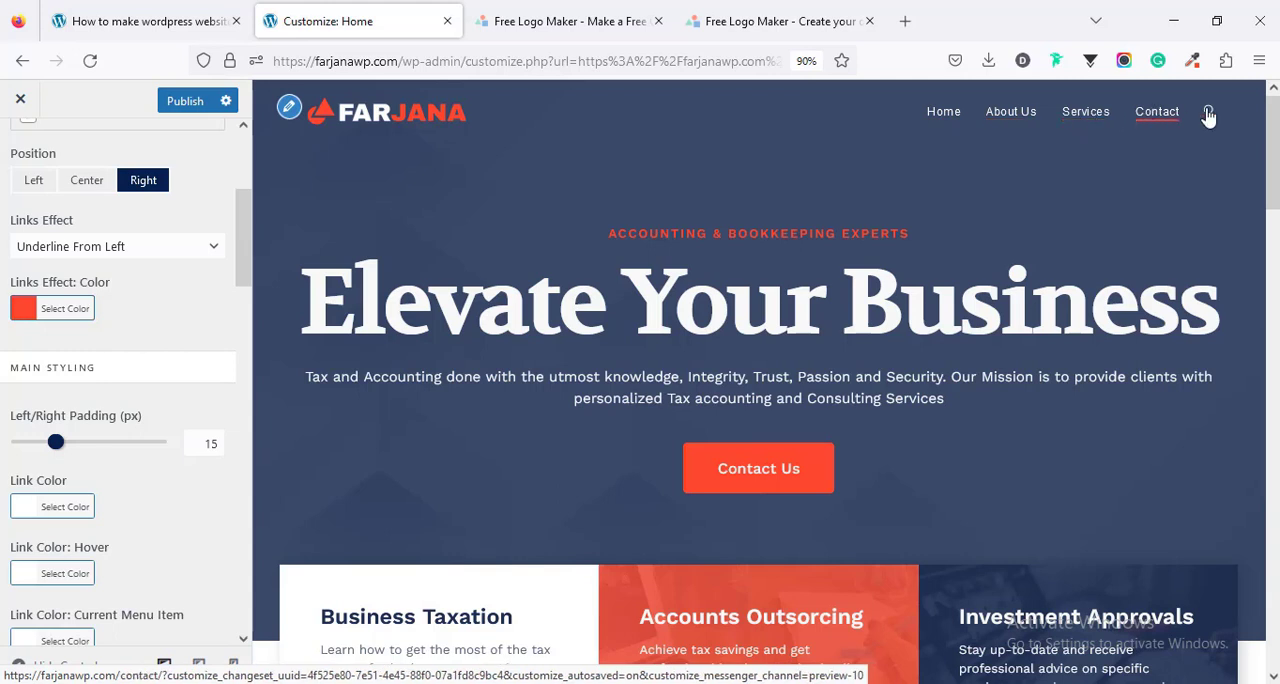
pyautogui.click(186, 113)
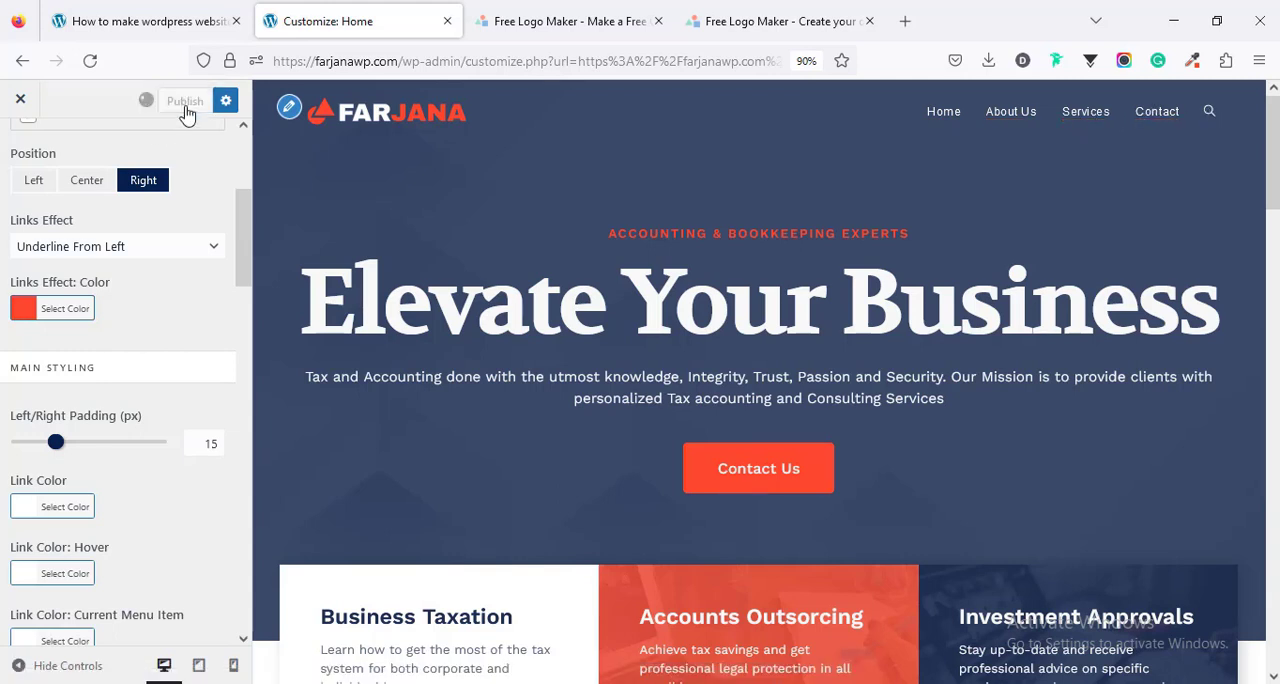
# - Open the header's search dropdown in the preview and set the dropdowns' top border color to #ff482f
pyautogui.click(1210, 113)
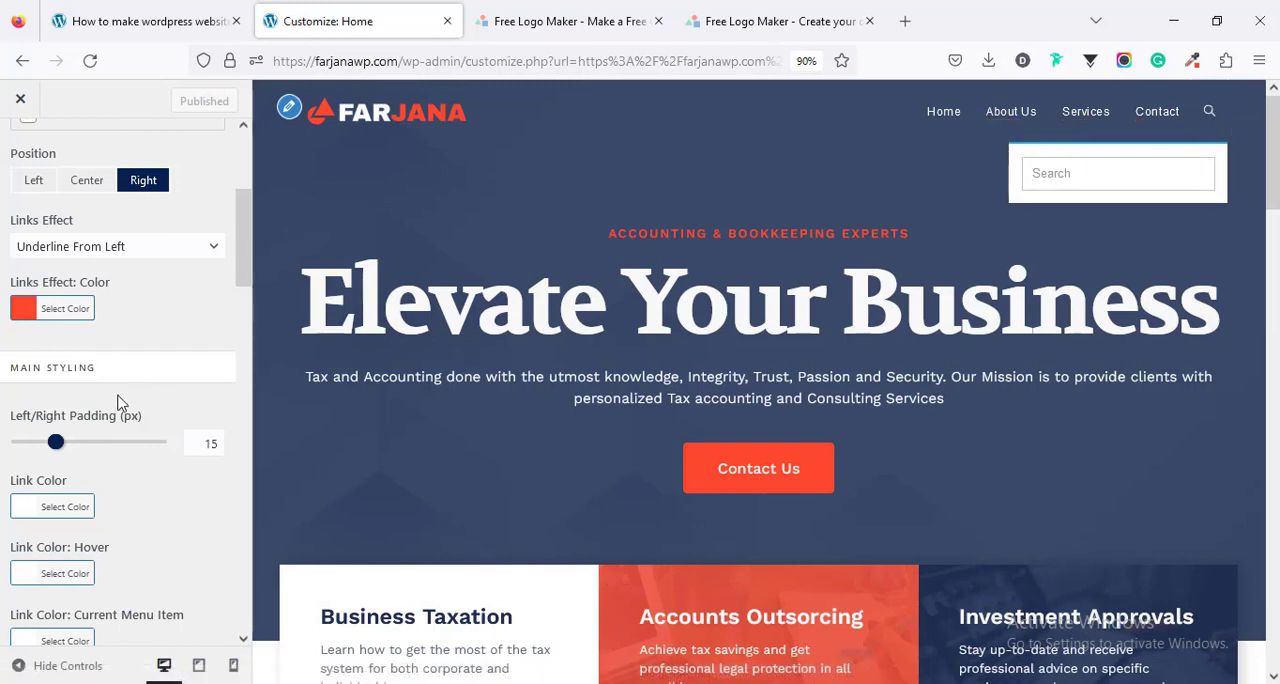
pyautogui.scroll(-6, 135, 475)
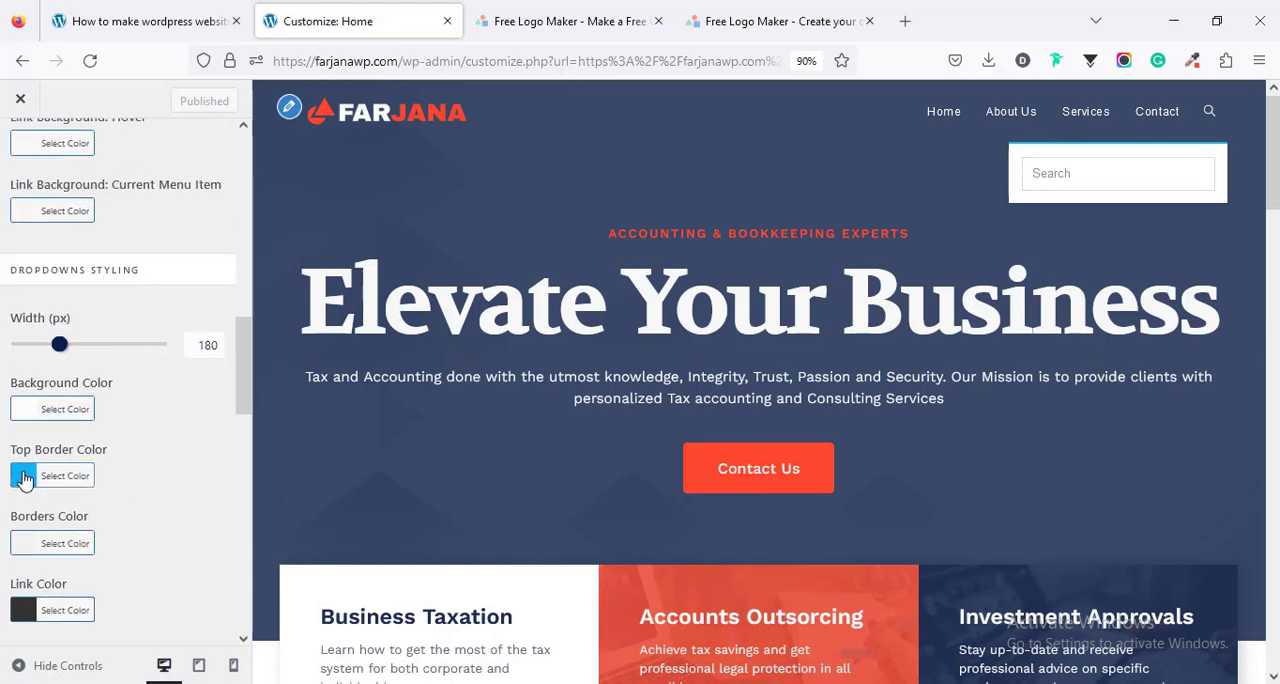
pyautogui.click(25, 478)
pyautogui.doubleClick(61, 503)
pyautogui.hotkey('ctrl', 'v')
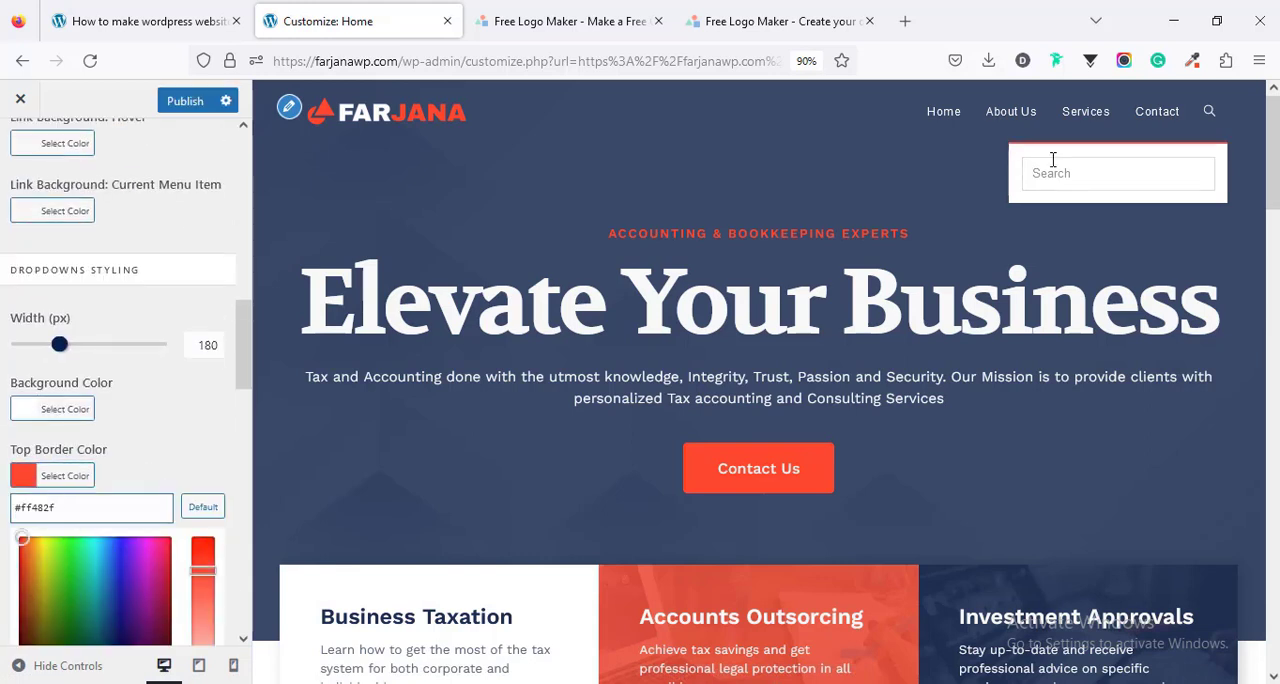
pyautogui.click(1051, 178)
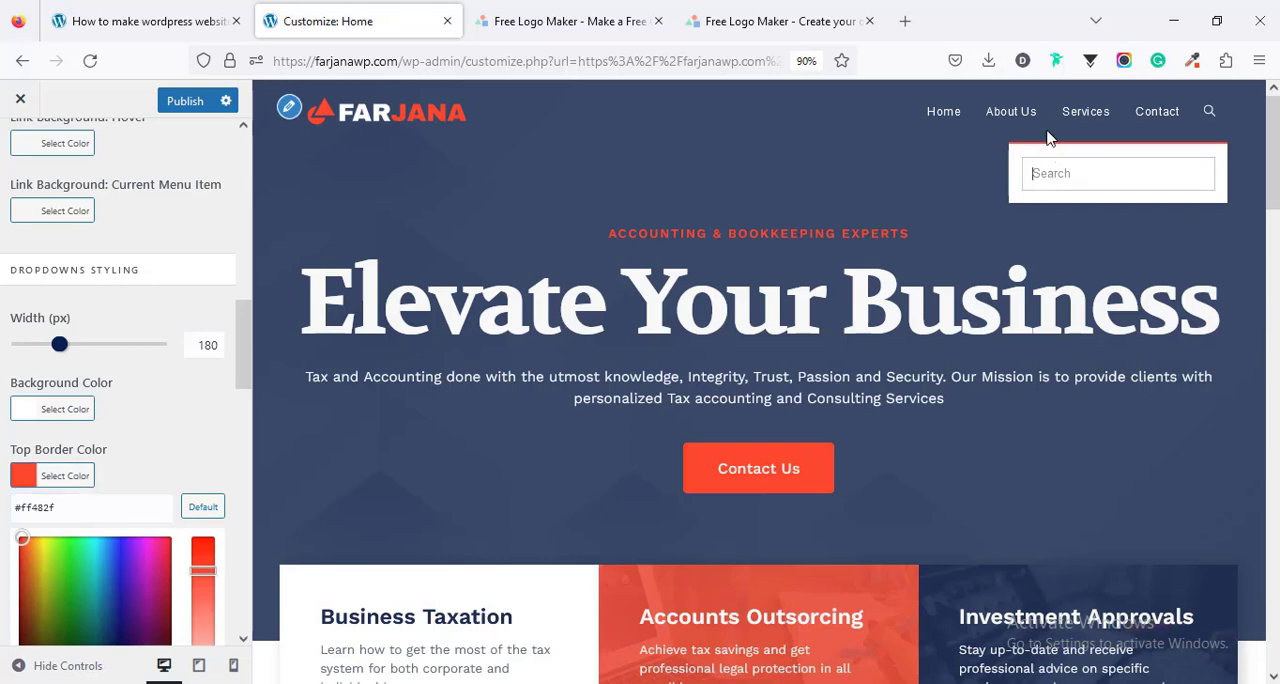
pyautogui.click(170, 433)
# - Preview the site at tablet size and expand its mobile menu
pyautogui.scroll(-6, 163, 529)
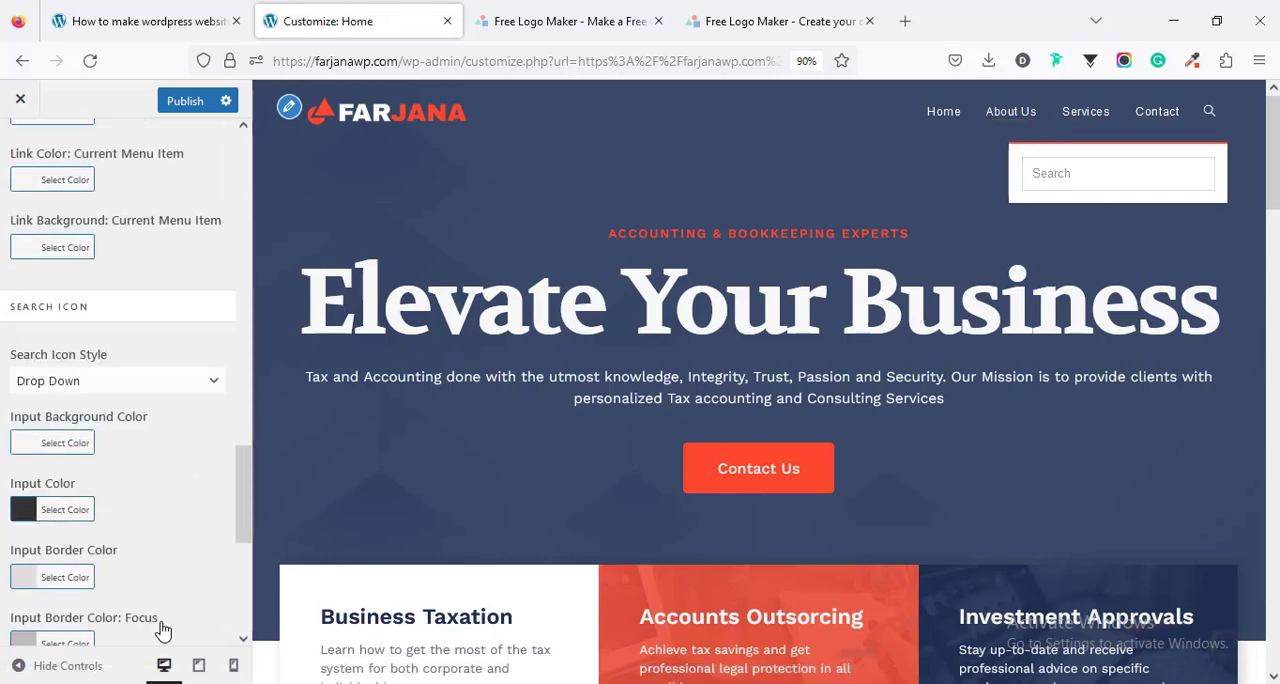
pyautogui.click(200, 668)
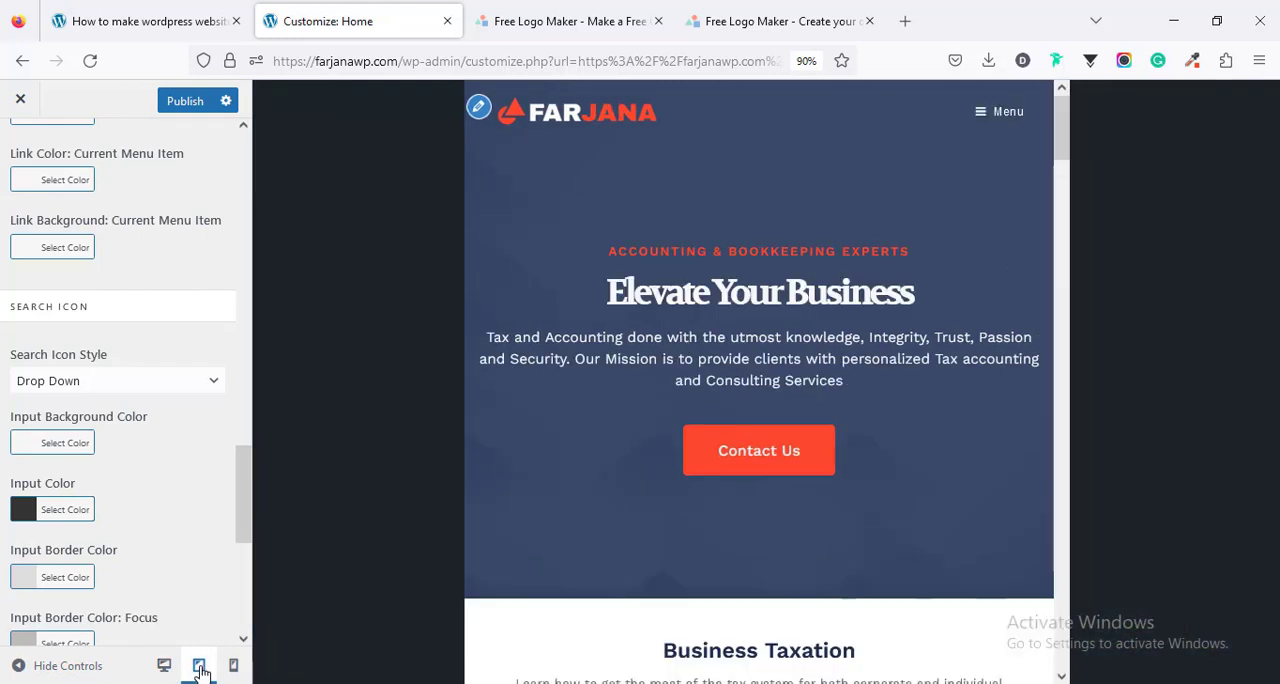
pyautogui.click(986, 114)
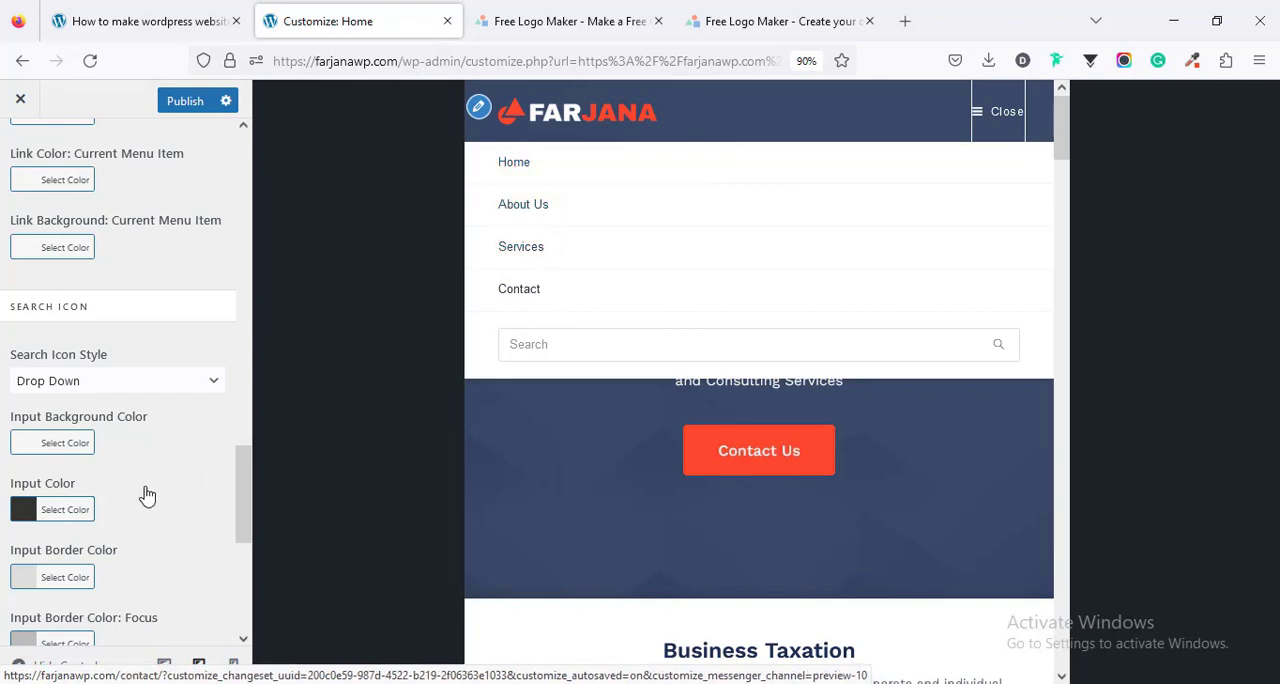
# - Set the mobile menu's link hover color to #ff482f and check the links in the tablet preview
pyautogui.scroll(10, 214, 235)
pyautogui.click(18, 150)
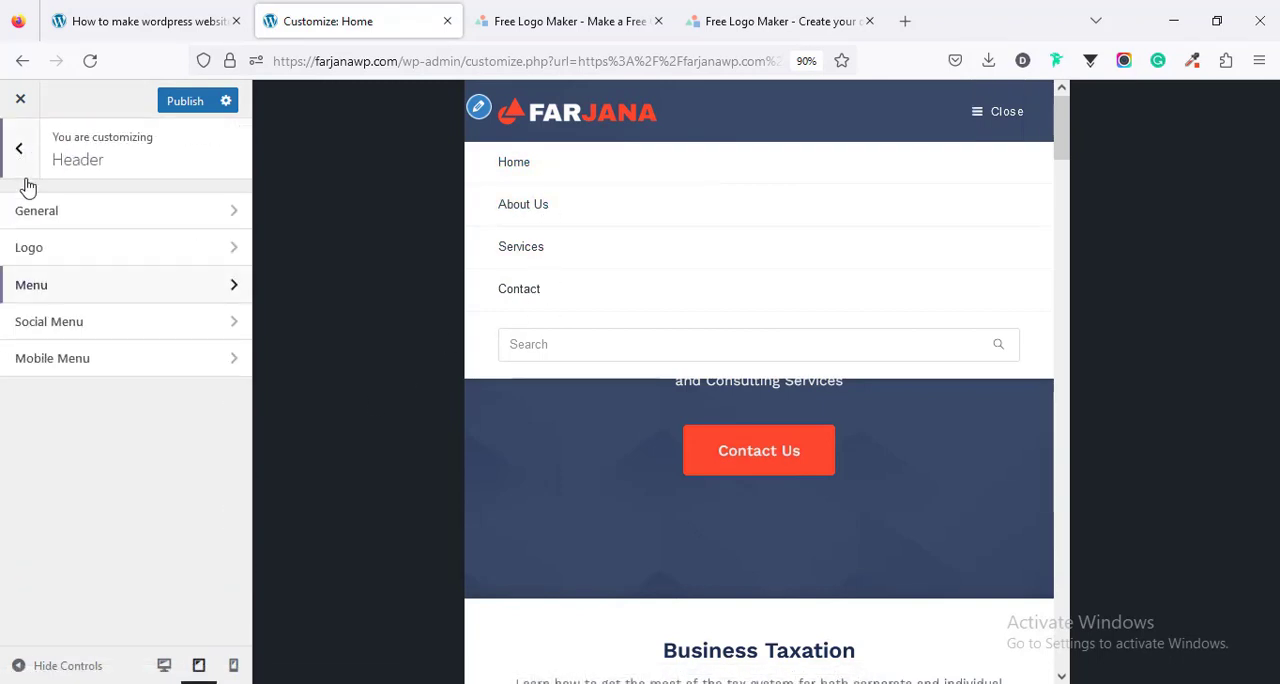
pyautogui.click(83, 372)
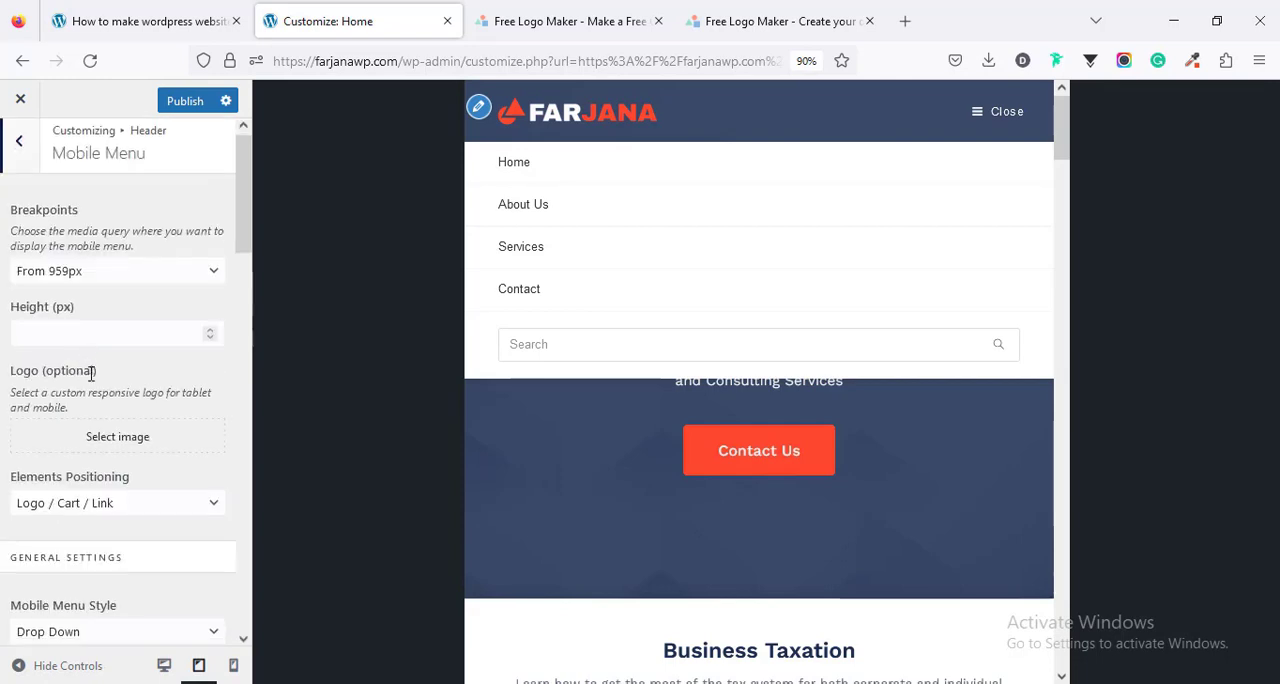
pyautogui.scroll(-10, 88, 372)
pyautogui.scroll(-5, 90, 375)
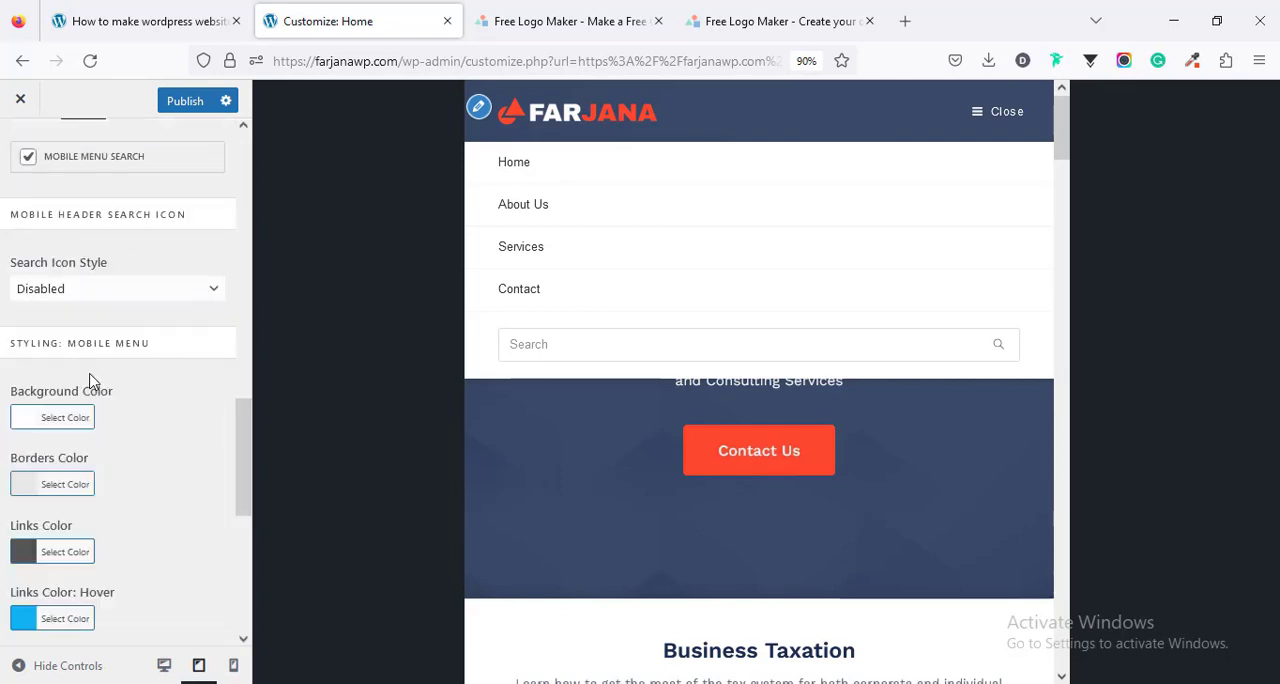
pyautogui.scroll(-3, 90, 380)
pyautogui.click(25, 438)
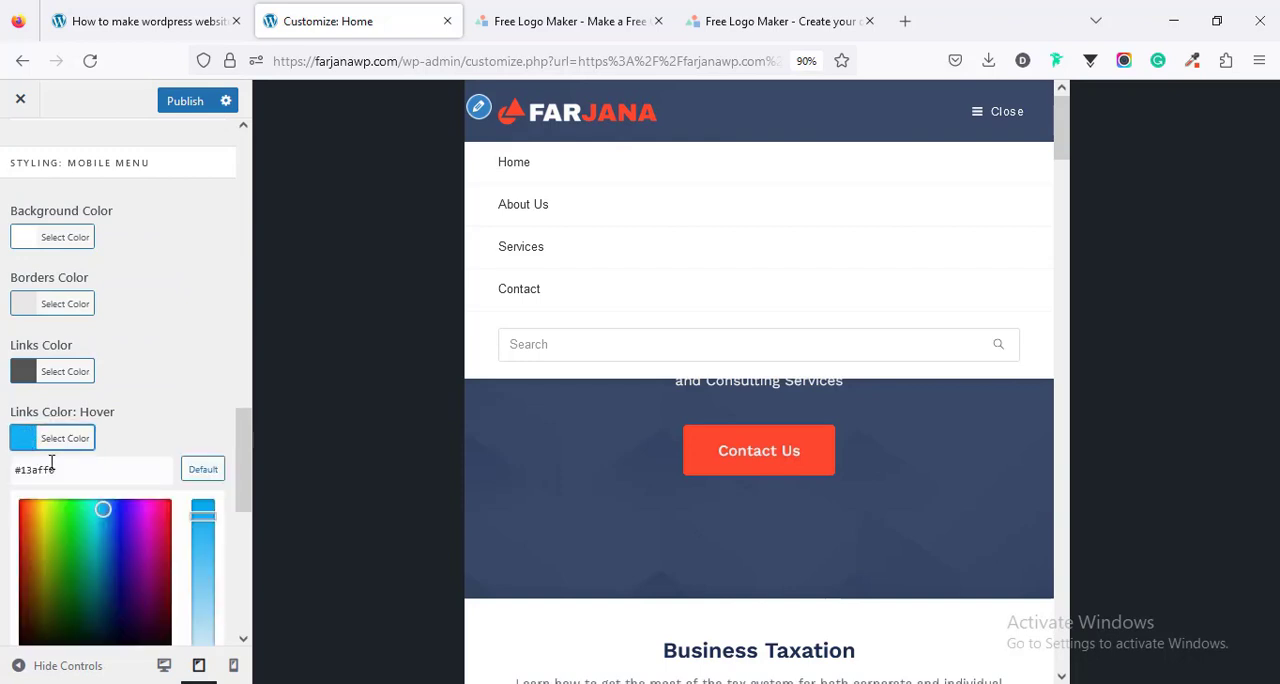
pyautogui.doubleClick(51, 461)
pyautogui.hotkey('ctrl', 'v')
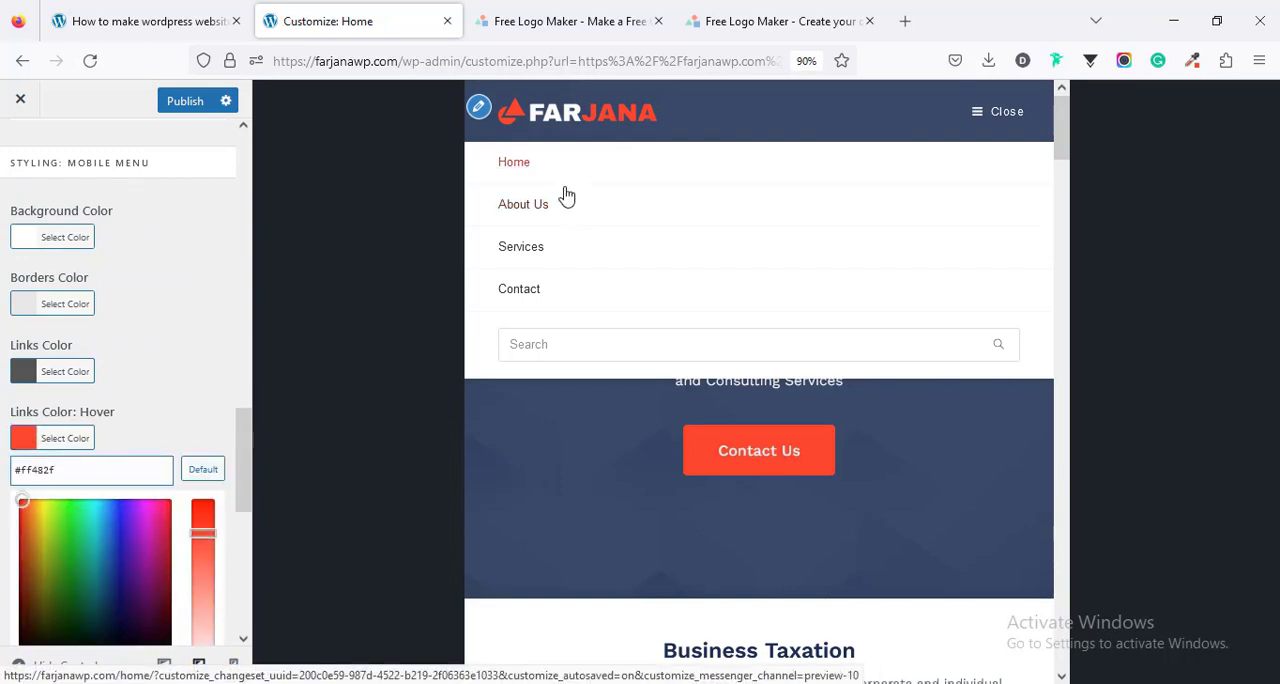
pyautogui.click(549, 343)
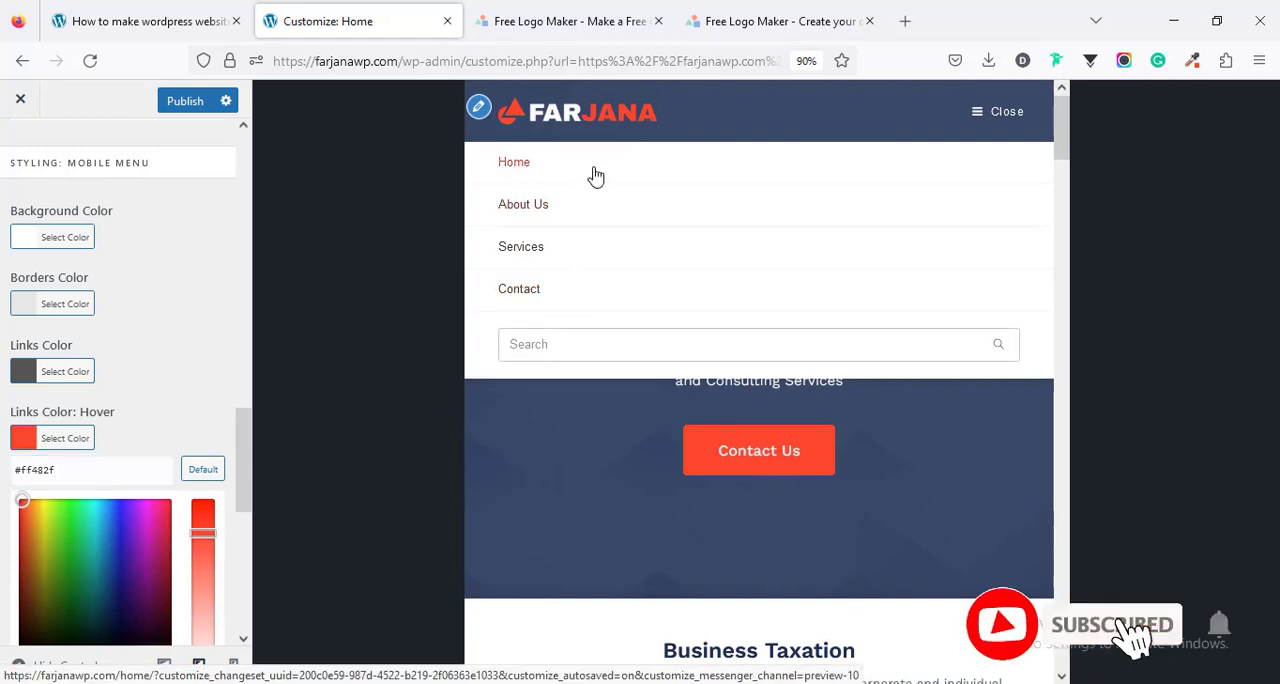
pyautogui.click(997, 116)
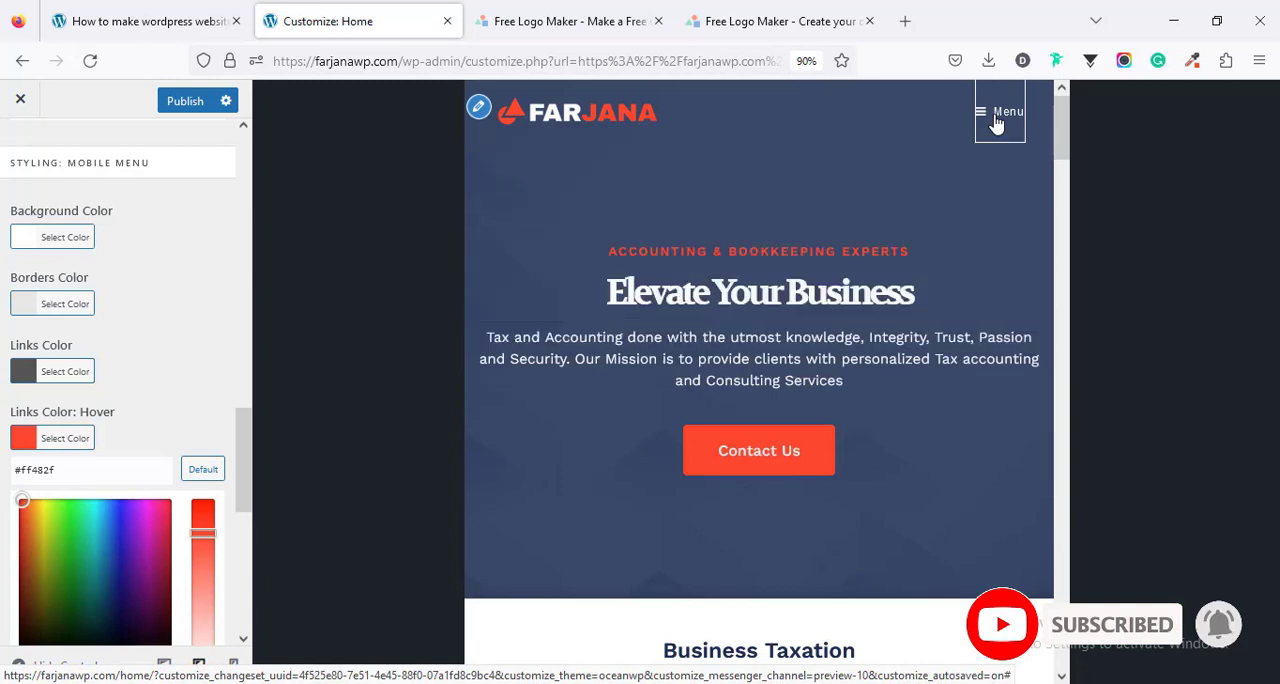
# - Set the header logo's maximum width for mobile to 150 px, return to the desktop preview and publish the changes
pyautogui.click(234, 668)
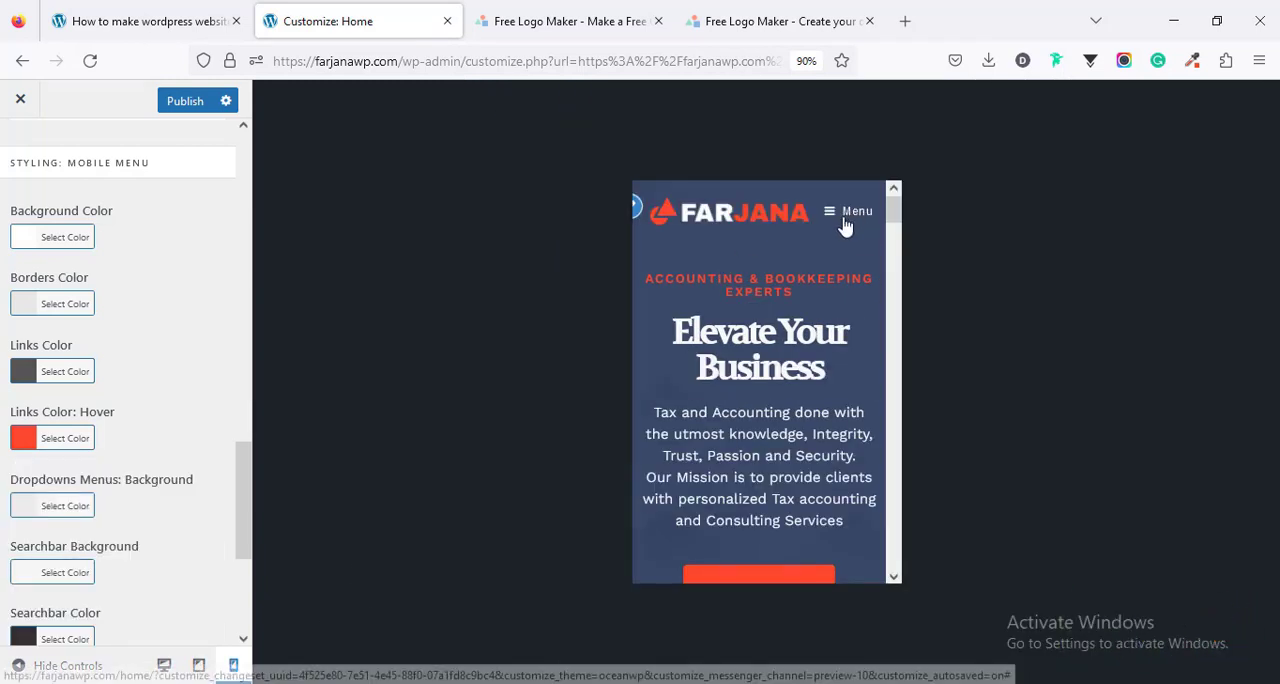
pyautogui.click(637, 208)
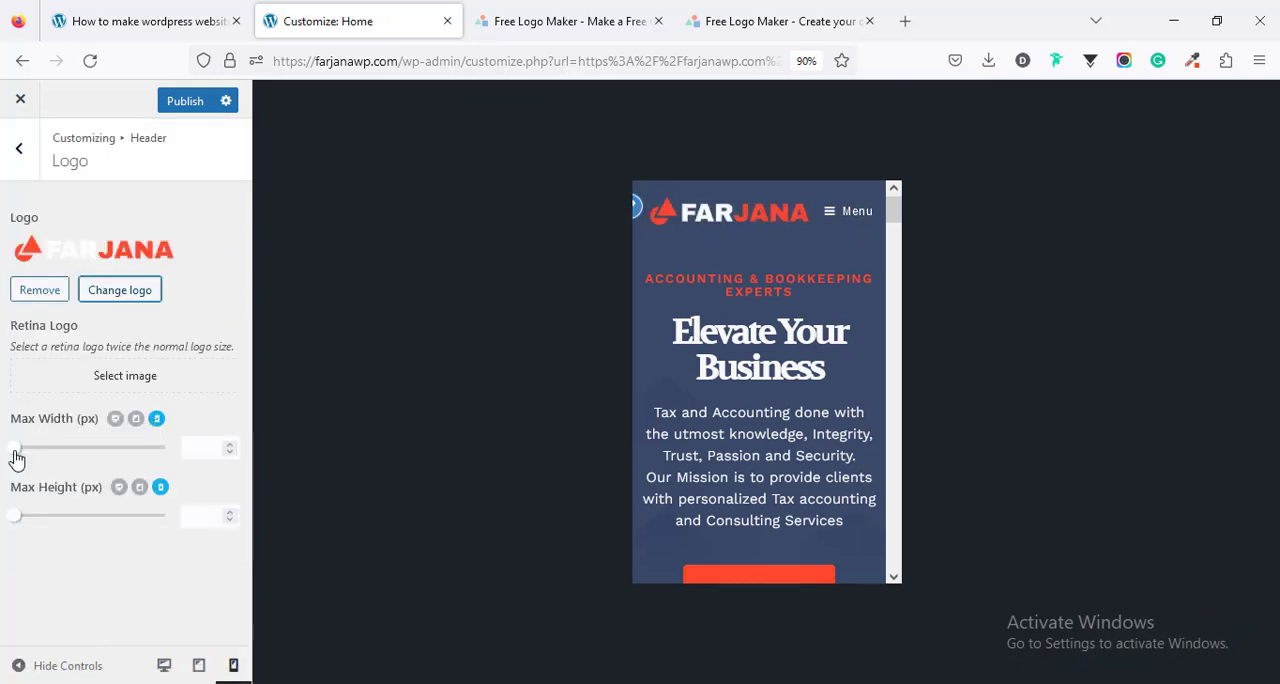
pyautogui.moveTo(16, 458); pyautogui.dragTo(60, 459)
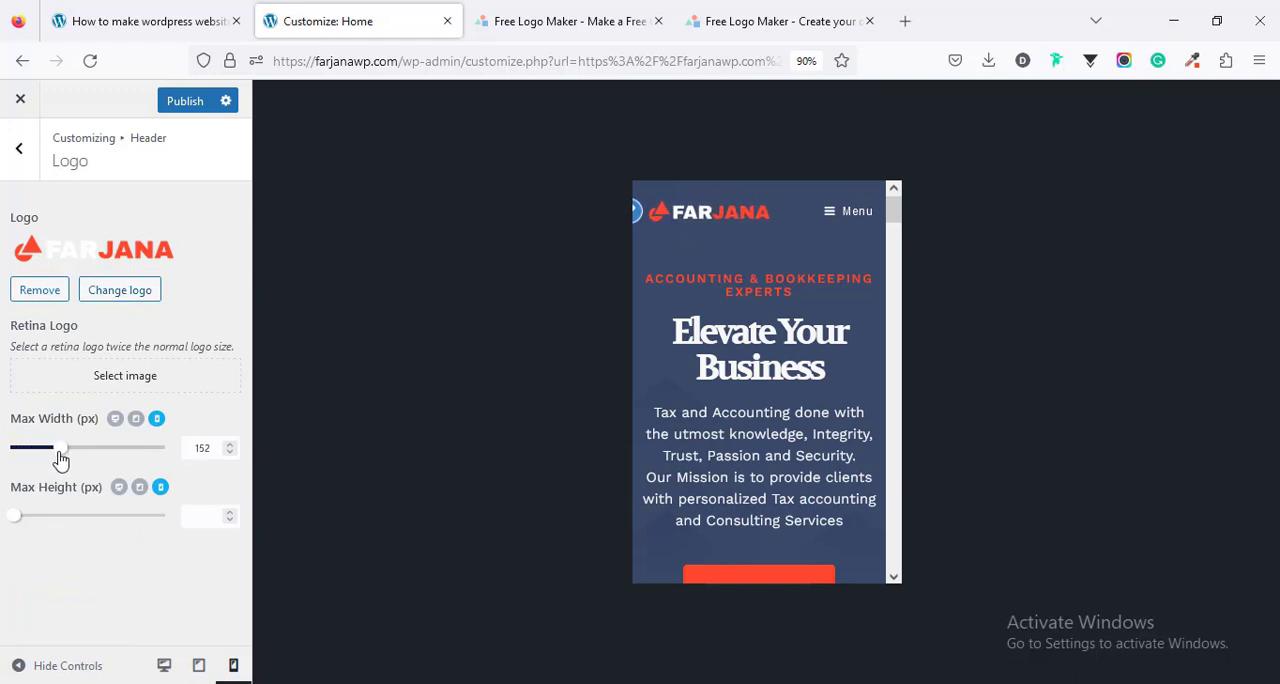
pyautogui.click(204, 447)
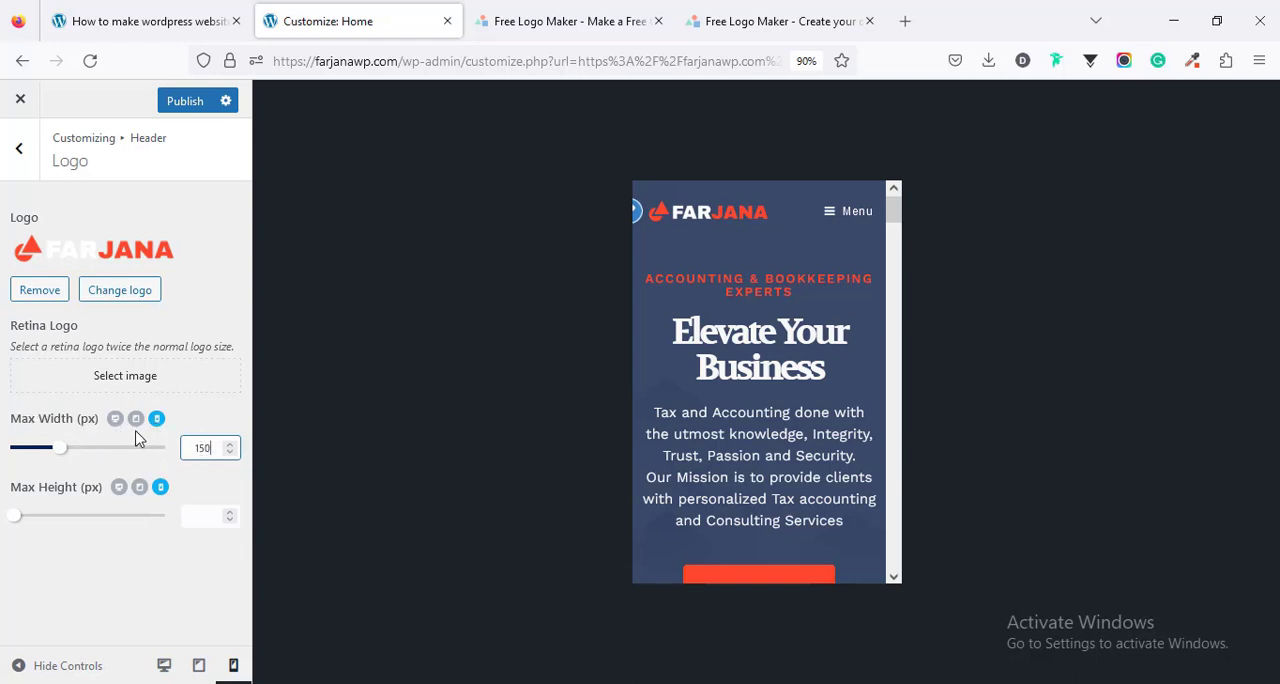
pyautogui.click(164, 665)
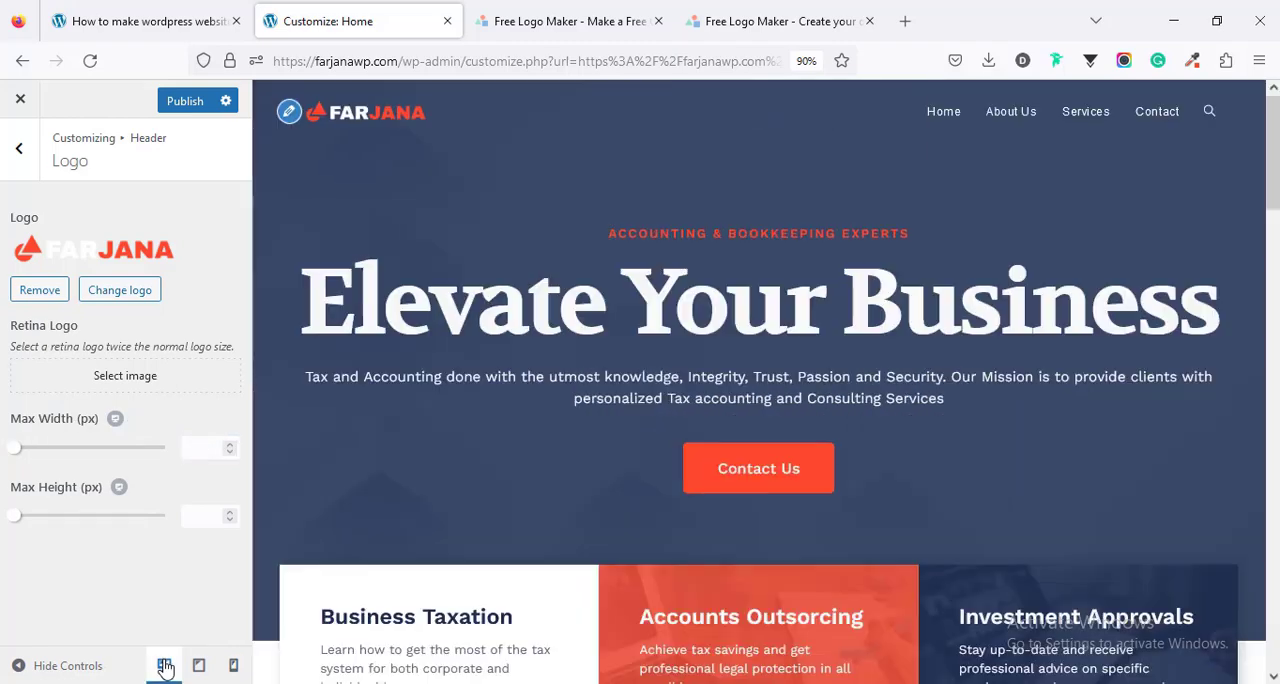
pyautogui.click(180, 102)
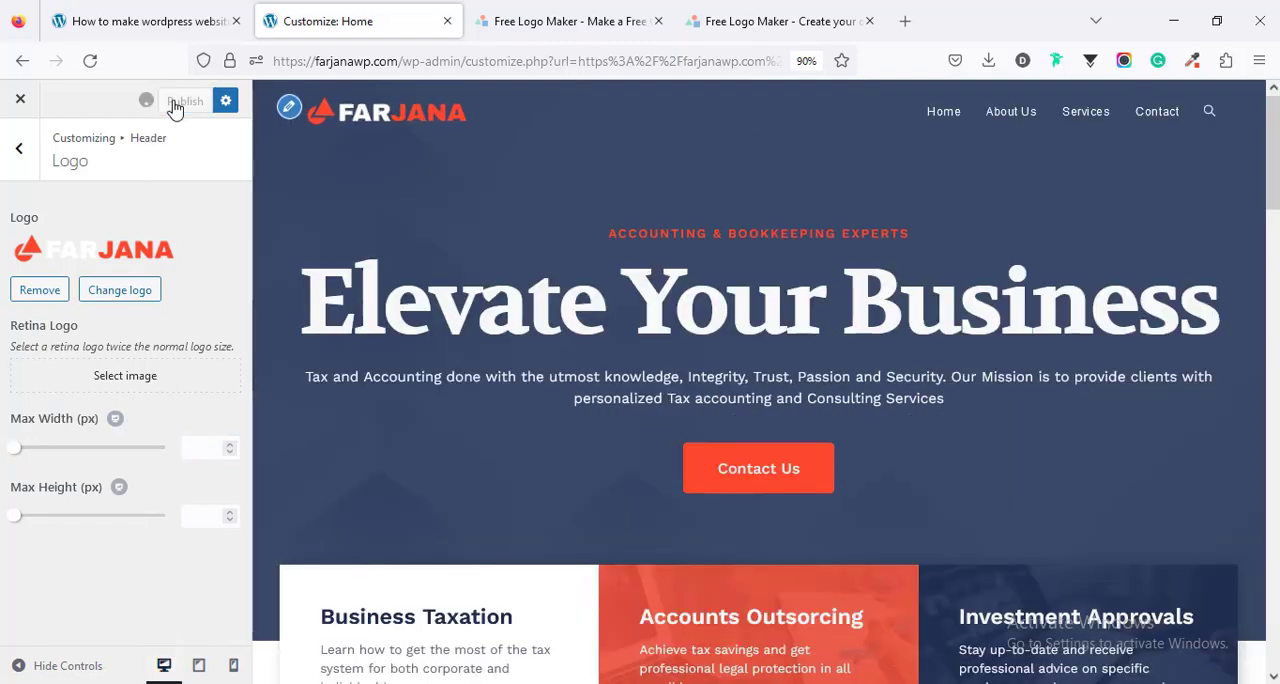
# - Set the footer bottom's copyright text to "Copyright @ 2023 - Business website by" followed by the site's brand name
pyautogui.scroll(-15, 758, 380)
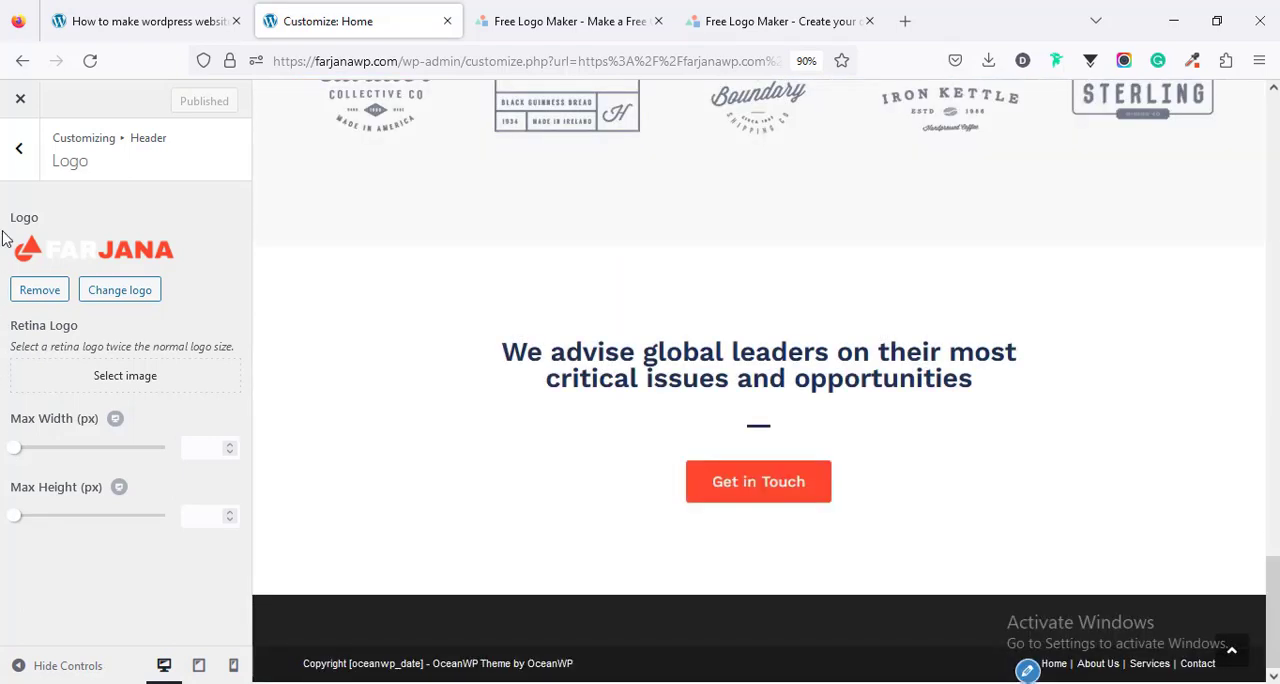
pyautogui.click(17, 150)
pyautogui.click(17, 152)
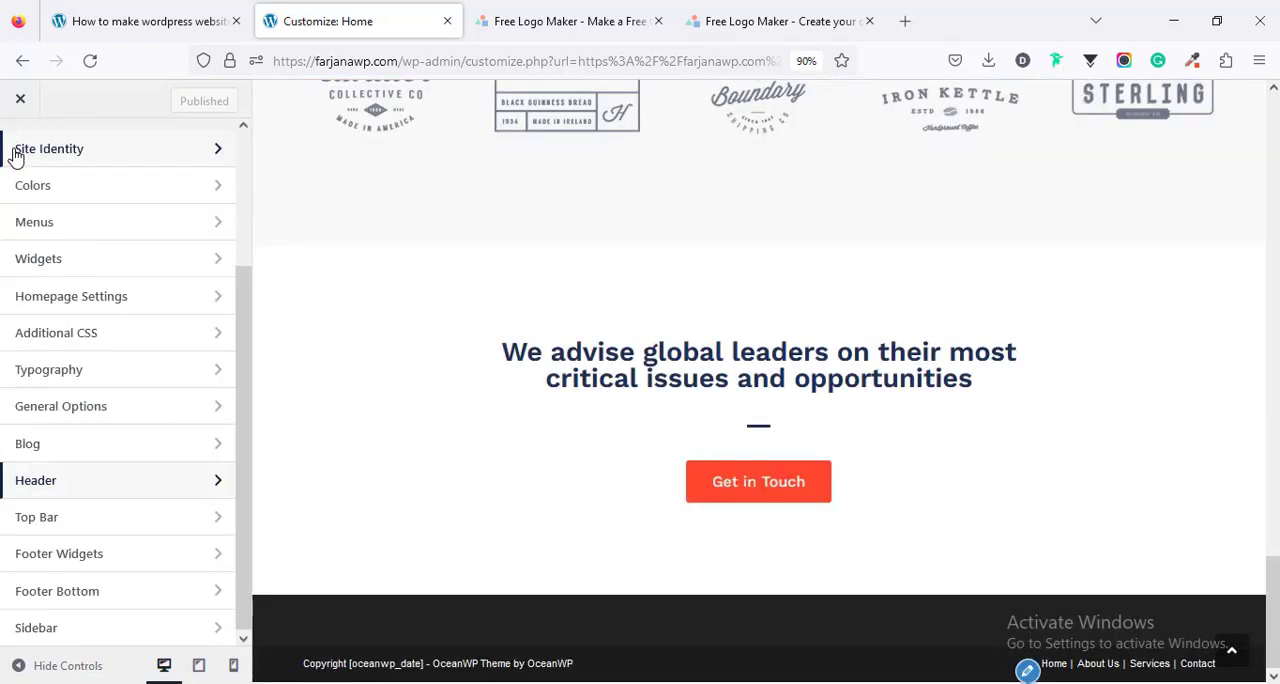
pyautogui.click(76, 597)
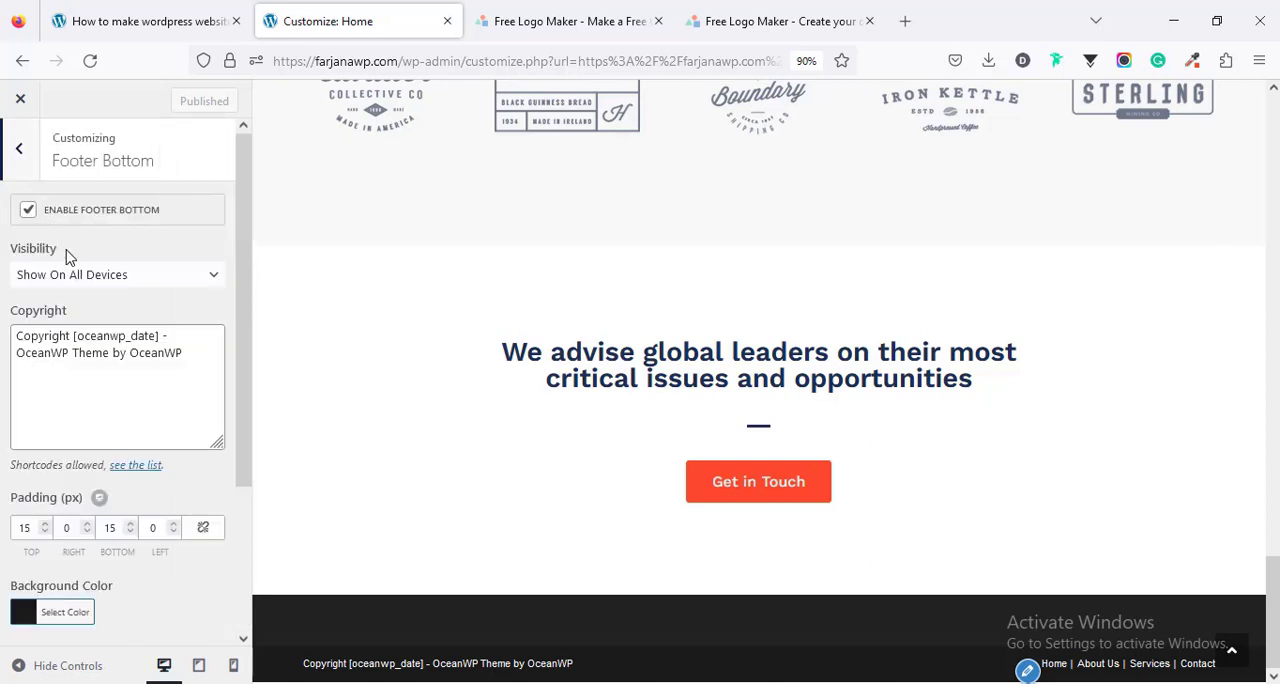
pyautogui.click(64, 345)
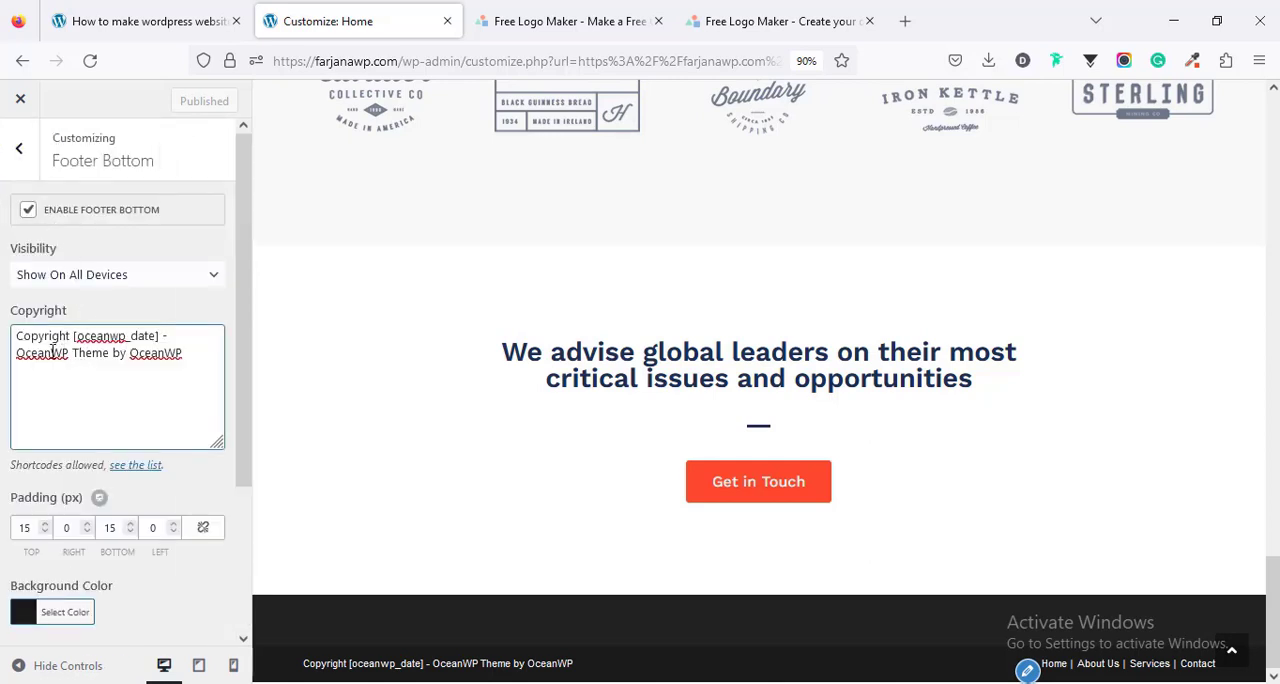
pyautogui.moveTo(70, 337); pyautogui.dragTo(161, 341)
pyautogui.write('@ 2023')
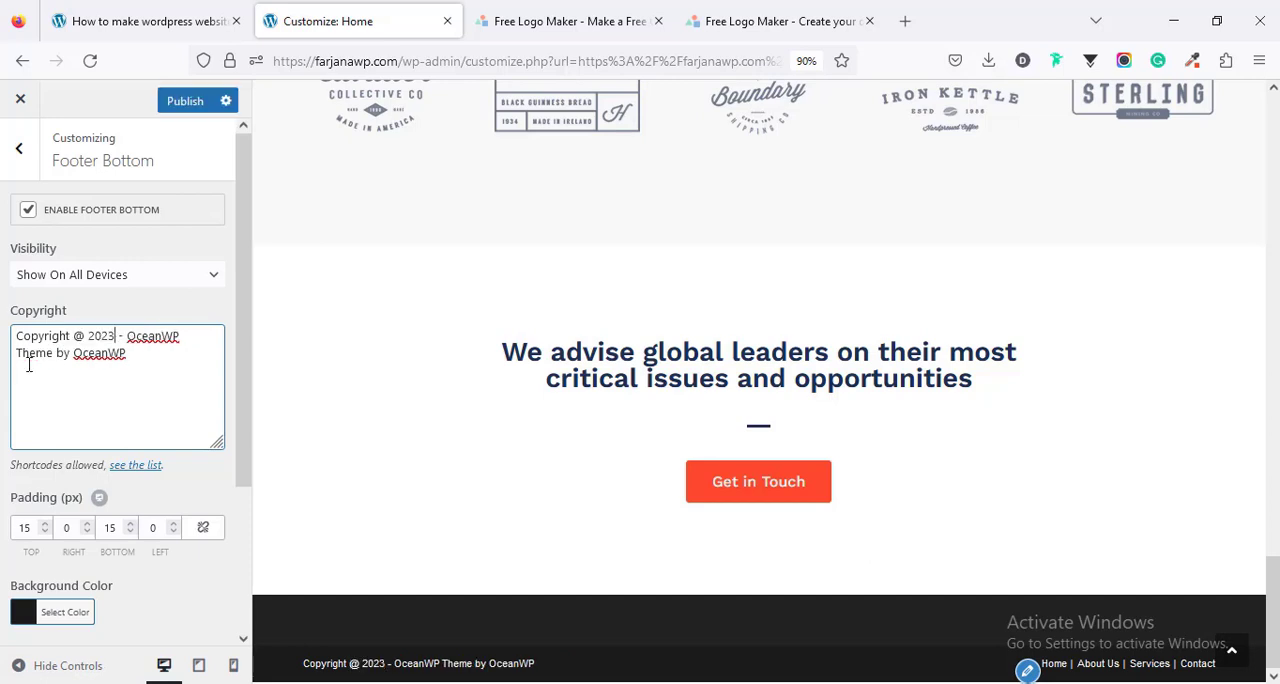
pyautogui.doubleClick(83, 352)
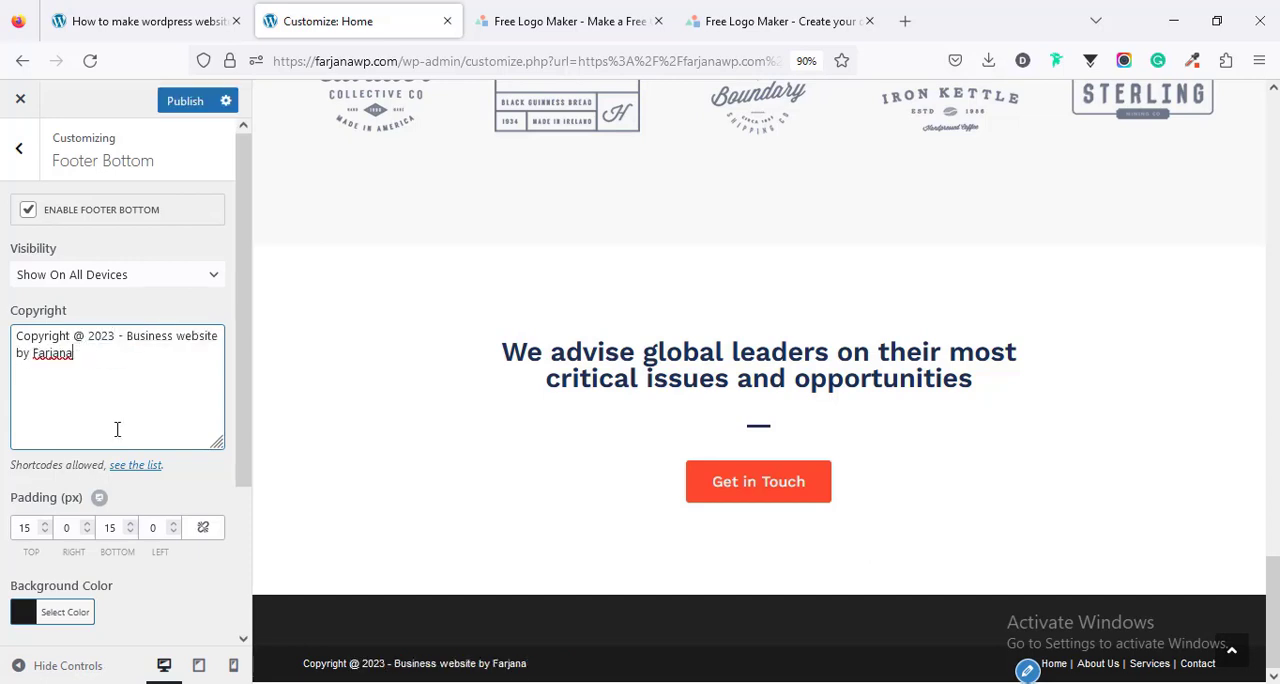
# - Sample the dark navy of the Investment Approvals card and open the footer bottom's background color value for editing
pyautogui.scroll(-3, 94, 511)
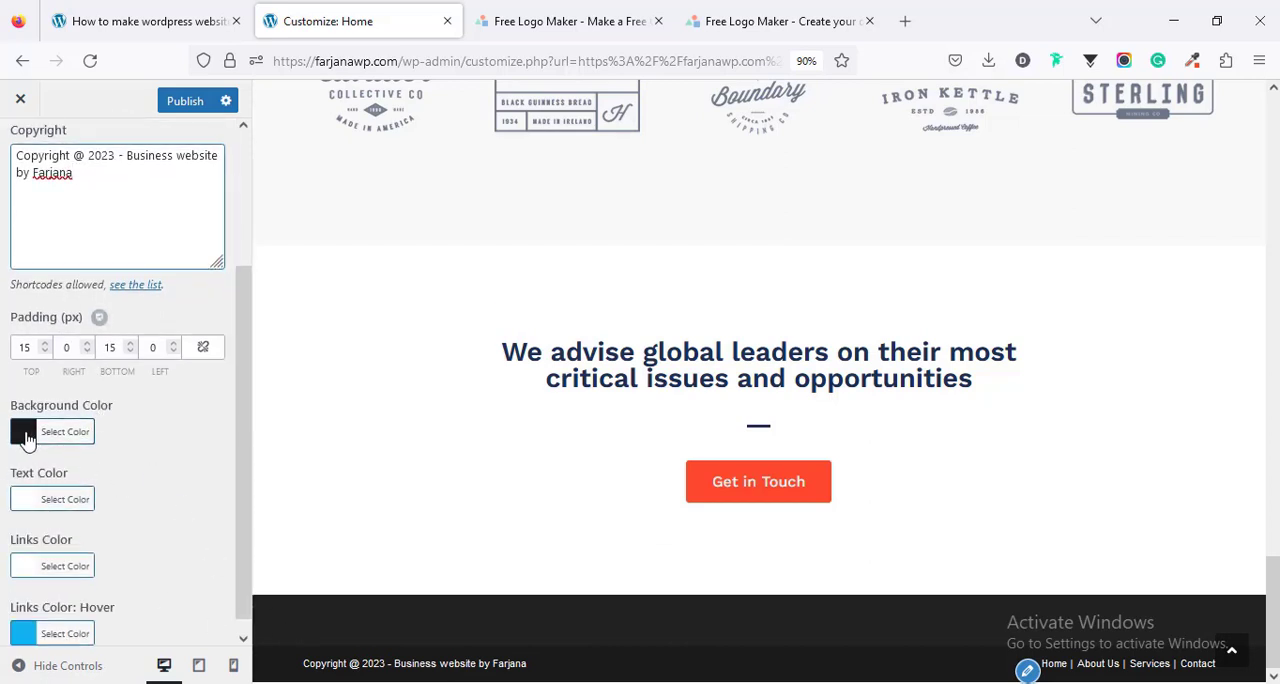
pyautogui.scroll(15, 530, 305)
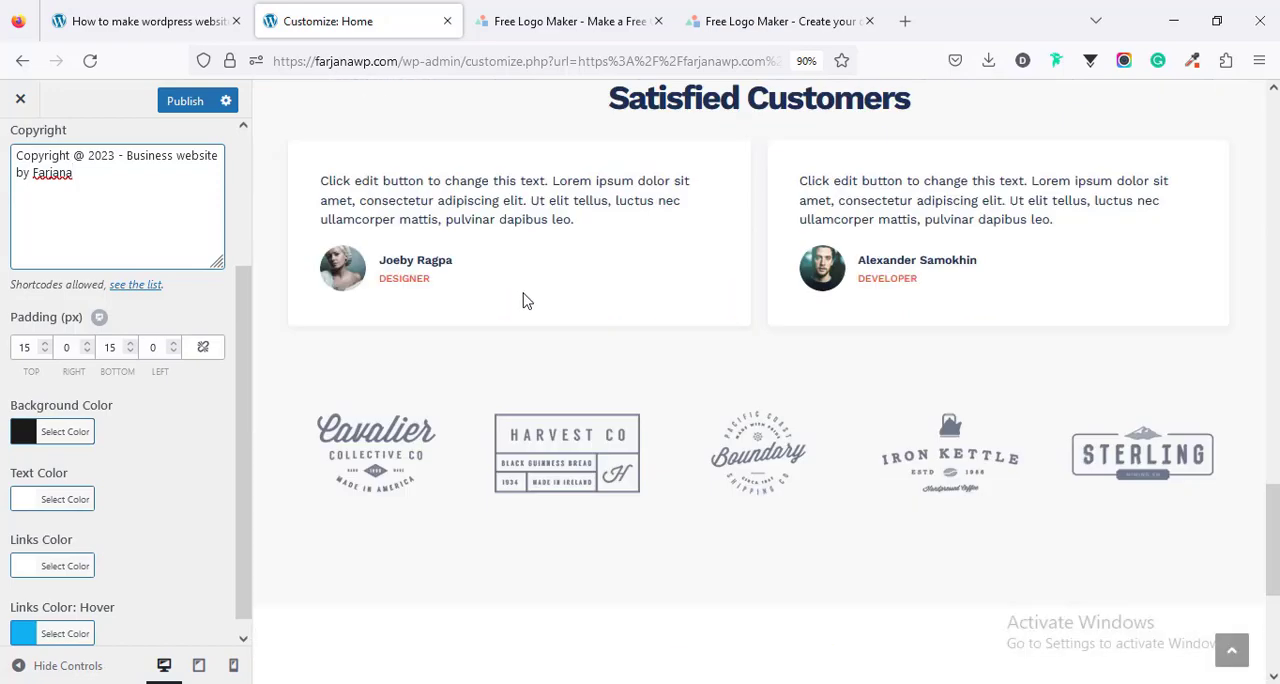
pyautogui.scroll(8, 535, 308)
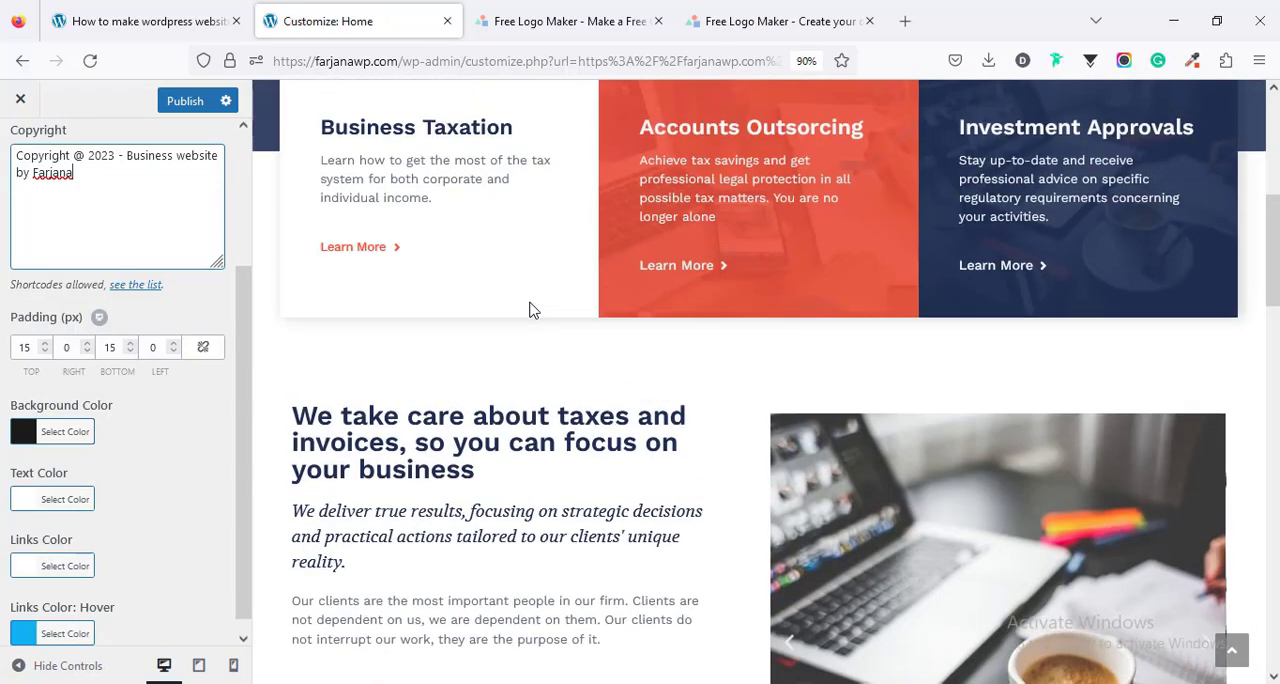
pyautogui.scroll(-3, 770, 235)
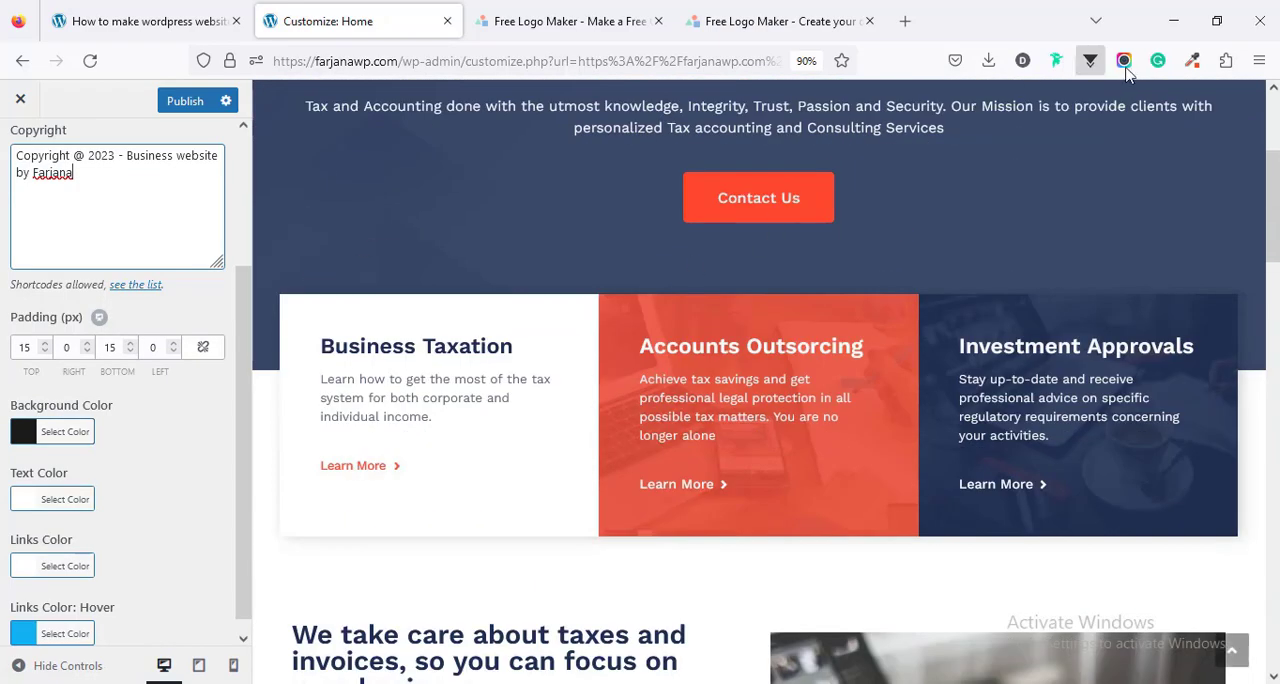
pyautogui.click(1192, 60)
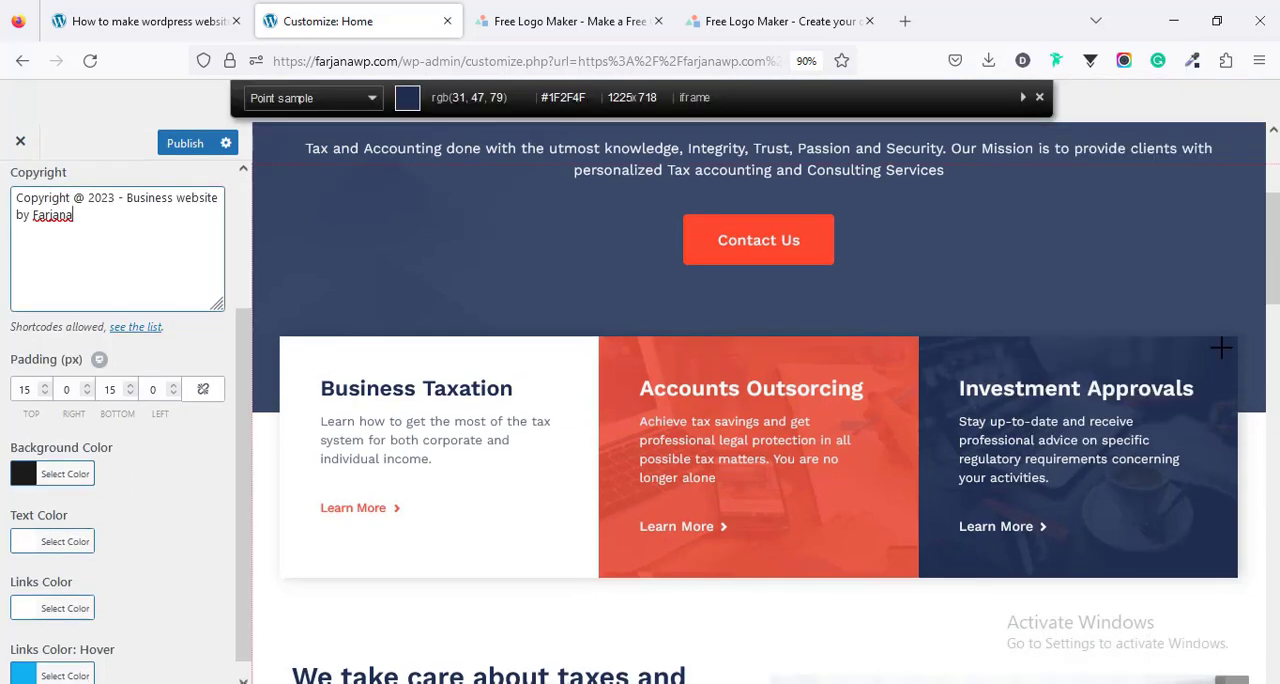
pyautogui.click(1221, 347)
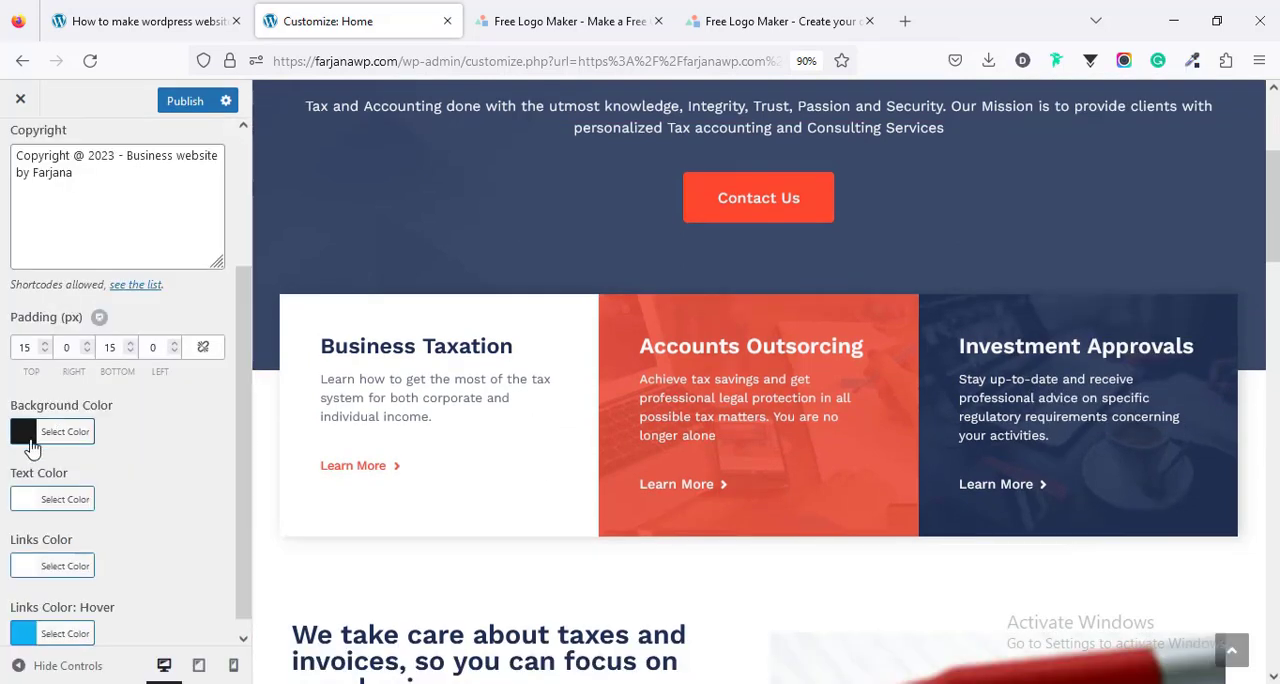
pyautogui.click(40, 432)
pyautogui.tripleClick(62, 464)
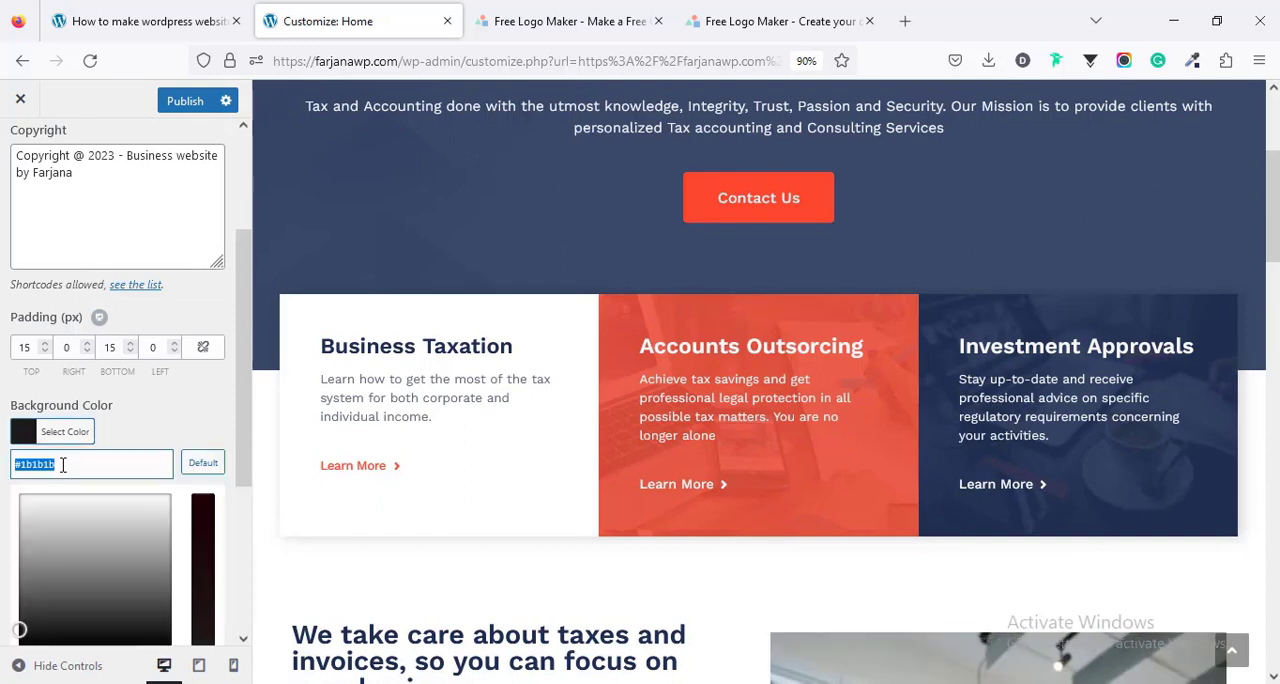
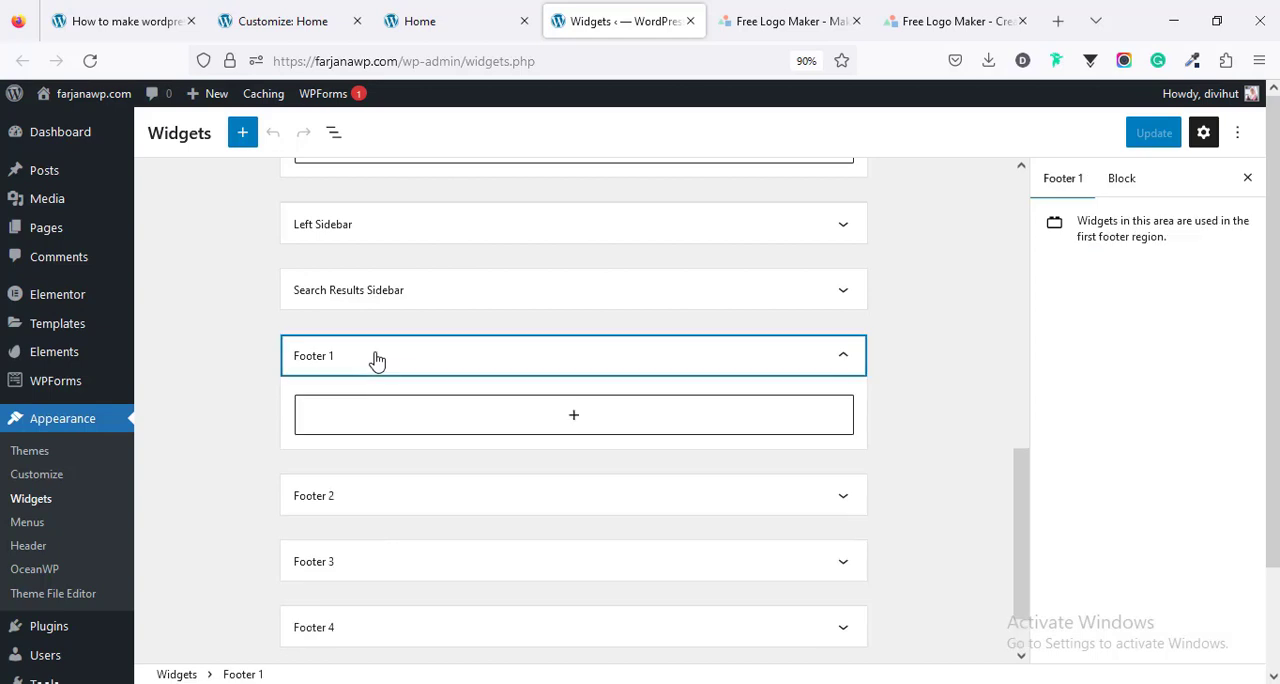
# - Add a paragraph block with the Lorem Ipsum dummy text to the Footer 1 widget area
pyautogui.click(580, 426)
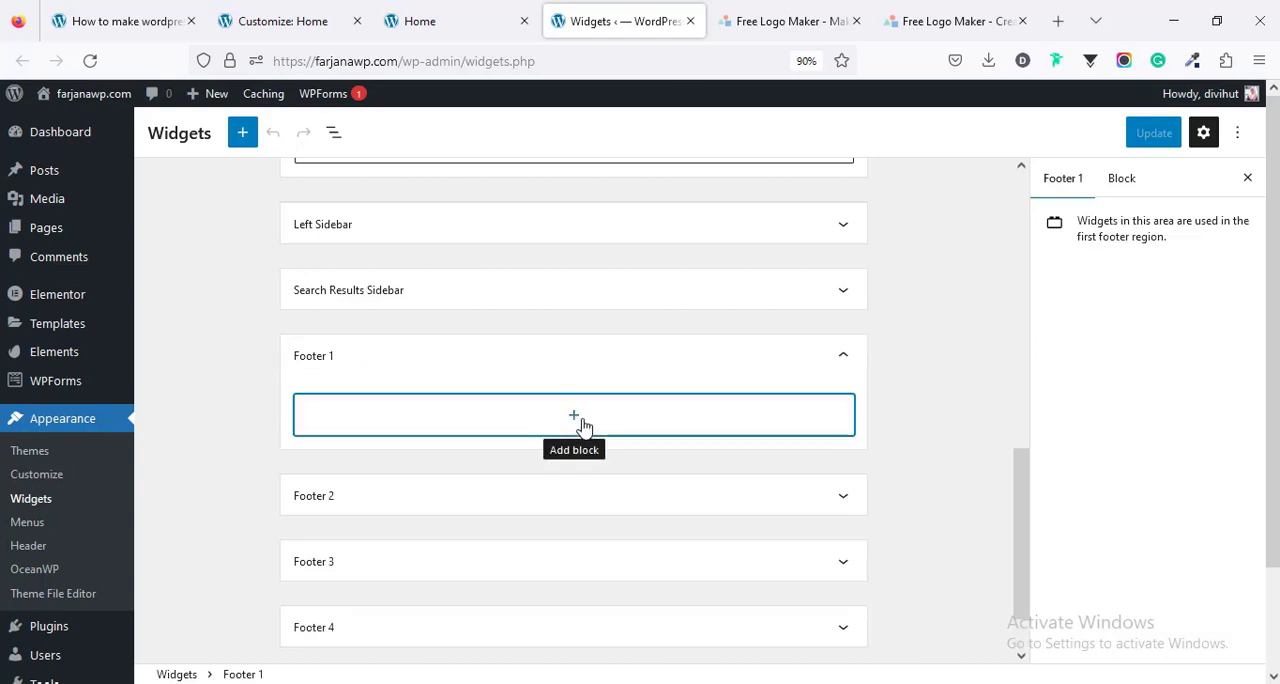
pyautogui.click(583, 425)
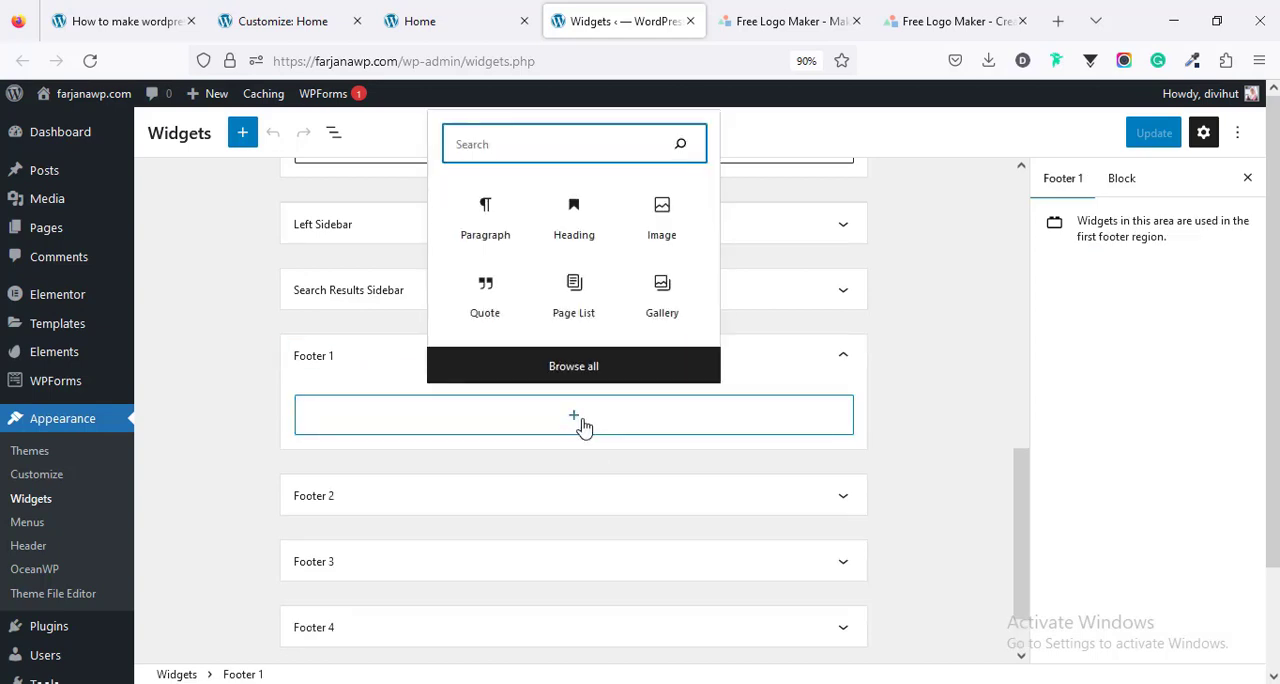
pyautogui.click(481, 227)
pyautogui.click(481, 227)
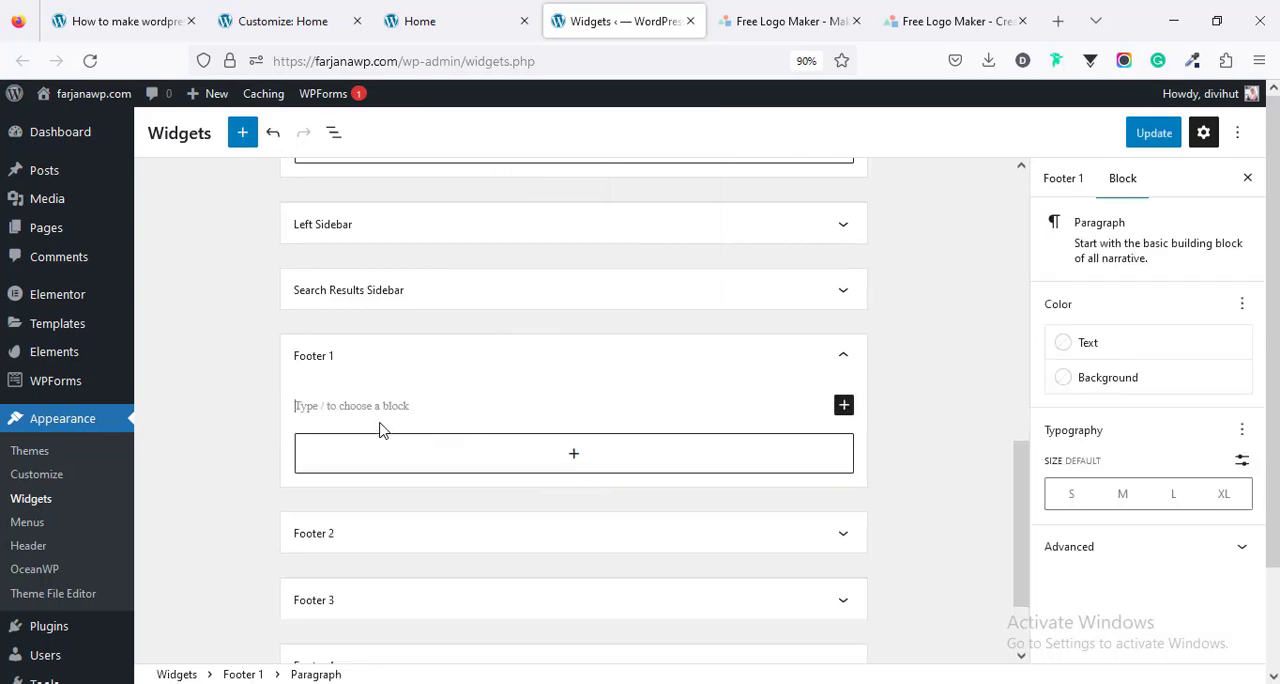
pyautogui.write("Lorem Ipsum is simply dummy text of the printing and typesetting industry. Lorem Ipsum has been the industry's standard dummy text ever since the 1500s, when an unknown printer took a galley of type and scrambled it to make a type specimen book. It has survived not only five centuries, but also the leap into electronic typesetting, remaining ess")
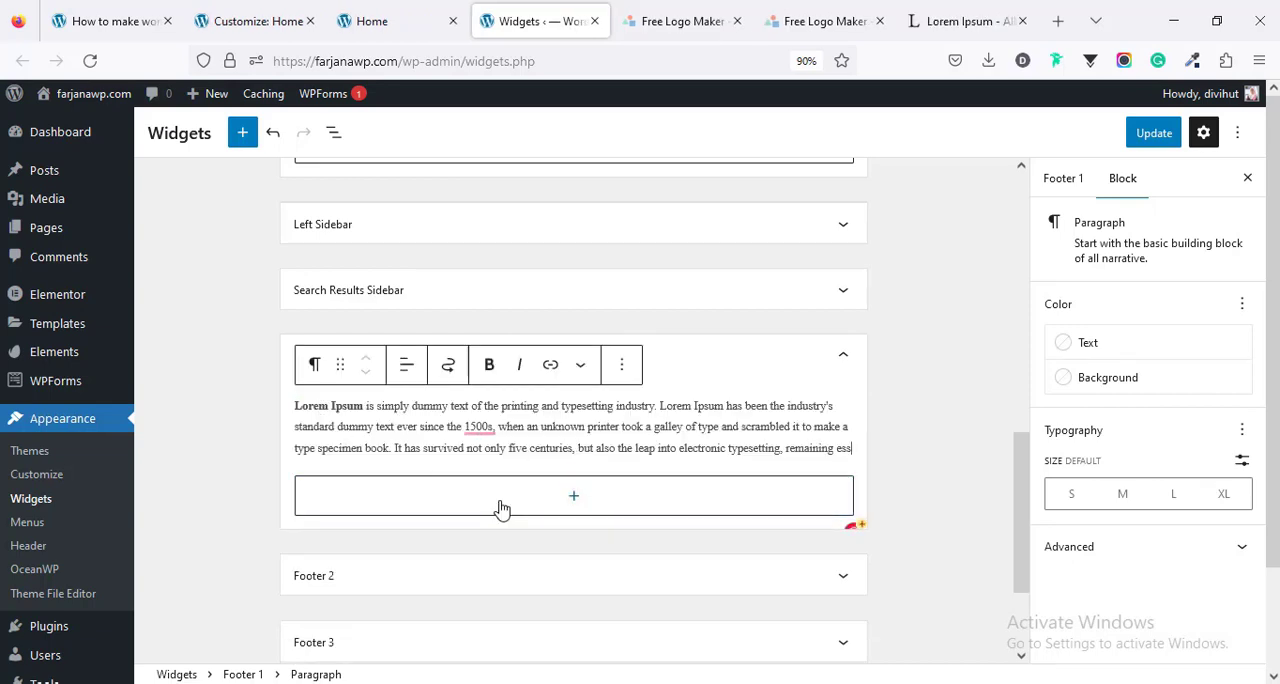
# - Add a Page List block to the Footer 2 widget area and save the widgets
pyautogui.scroll(-3, 497, 500)
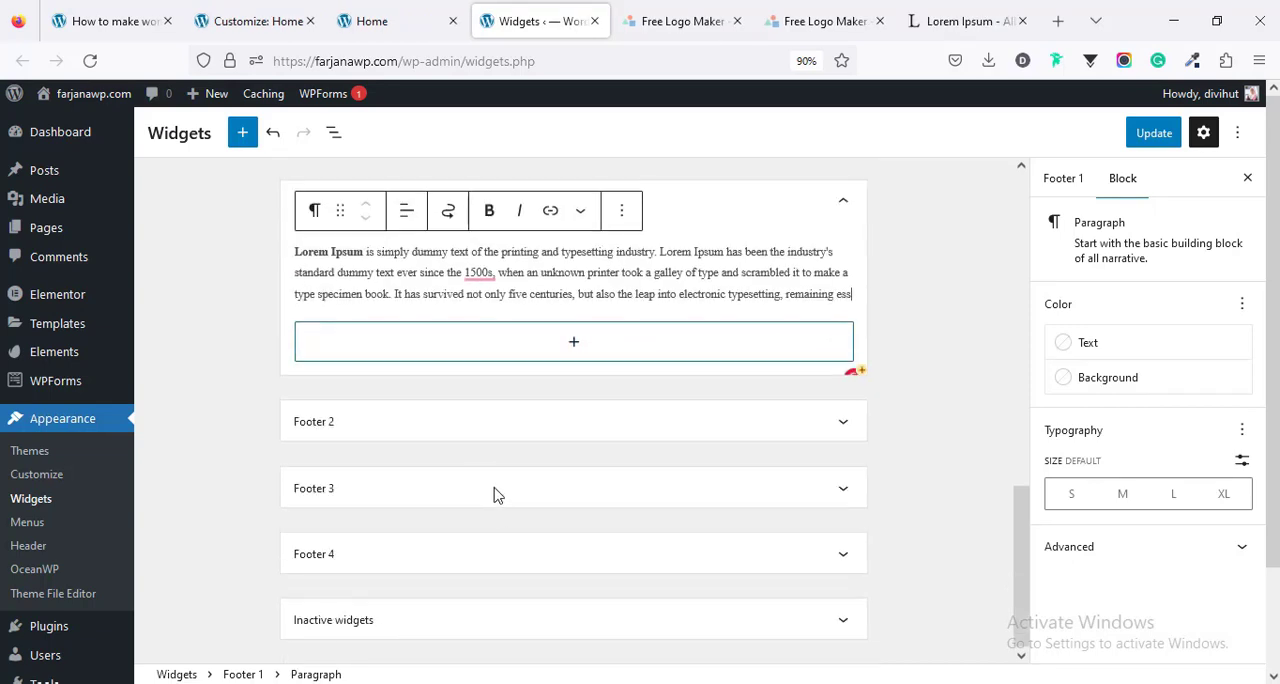
pyautogui.click(485, 420)
pyautogui.click(571, 487)
pyautogui.scroll(-1, 574, 382)
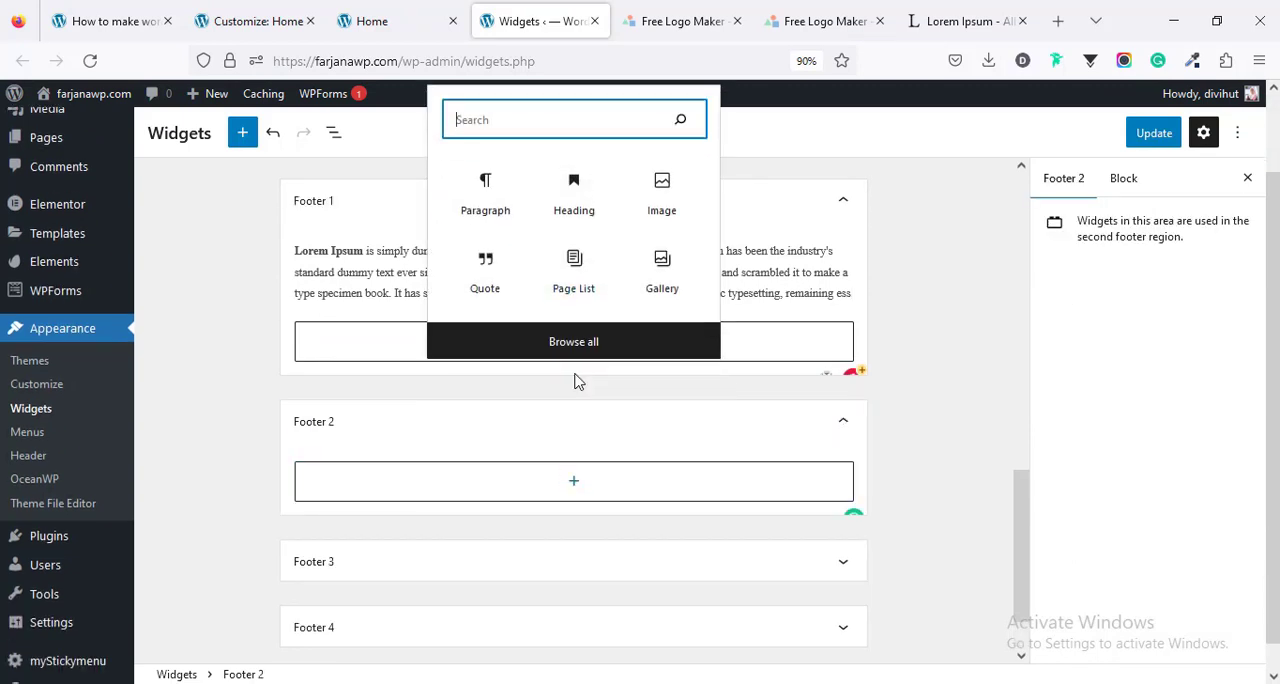
pyautogui.click(594, 283)
pyautogui.click(1154, 134)
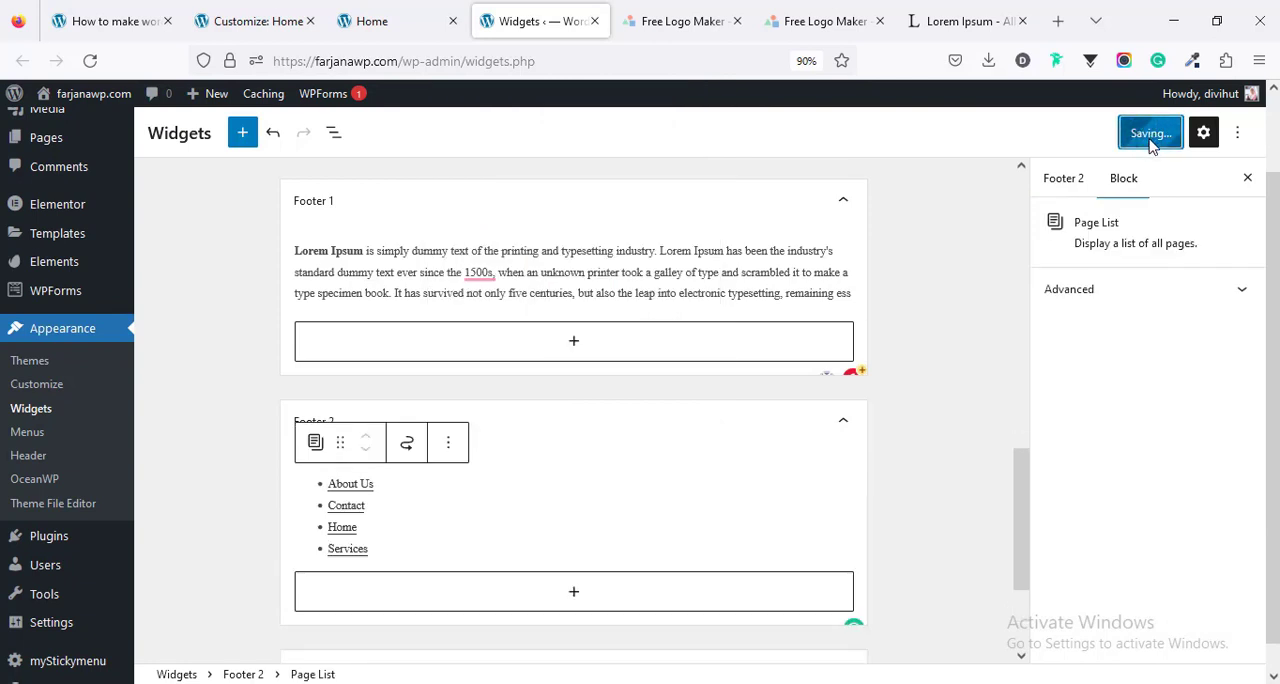
# - Reload the live home page and check the widget columns in its footer
pyautogui.click(372, 21)
pyautogui.rightClick(128, 304)
pyautogui.click(249, 314)
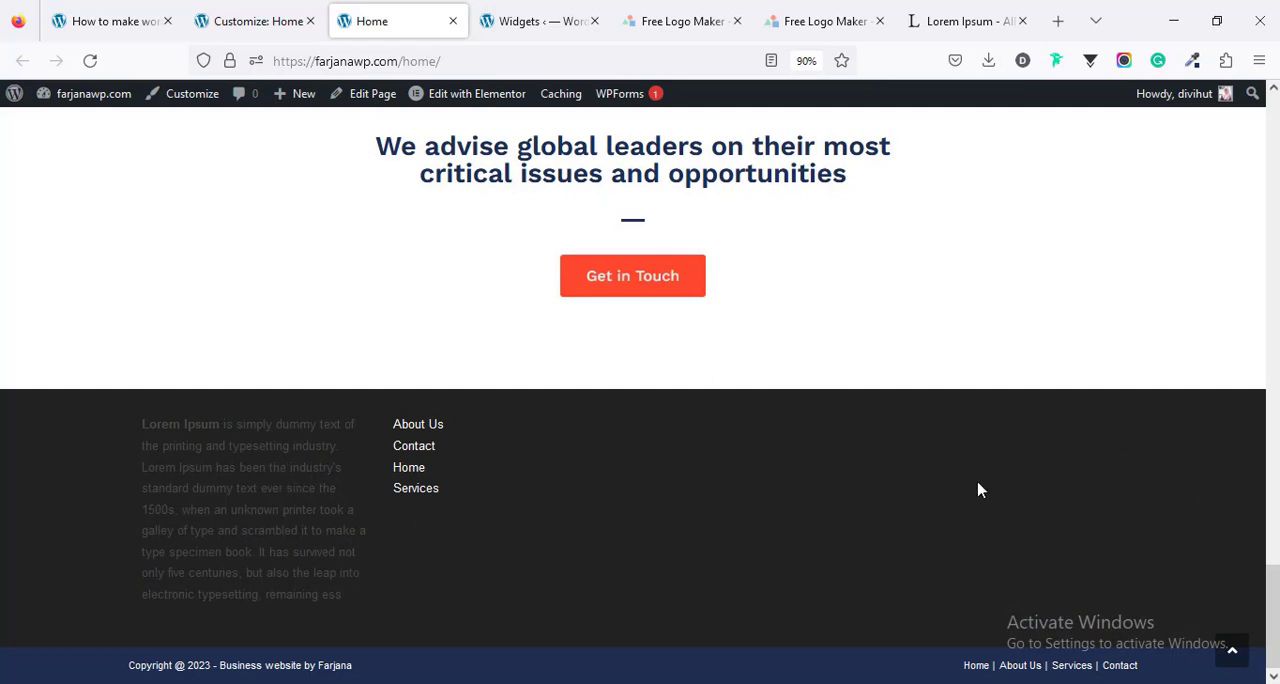
# - Disable the footer widgets in the theme customizer, publish the change and check the live home page
pyautogui.click(265, 8)
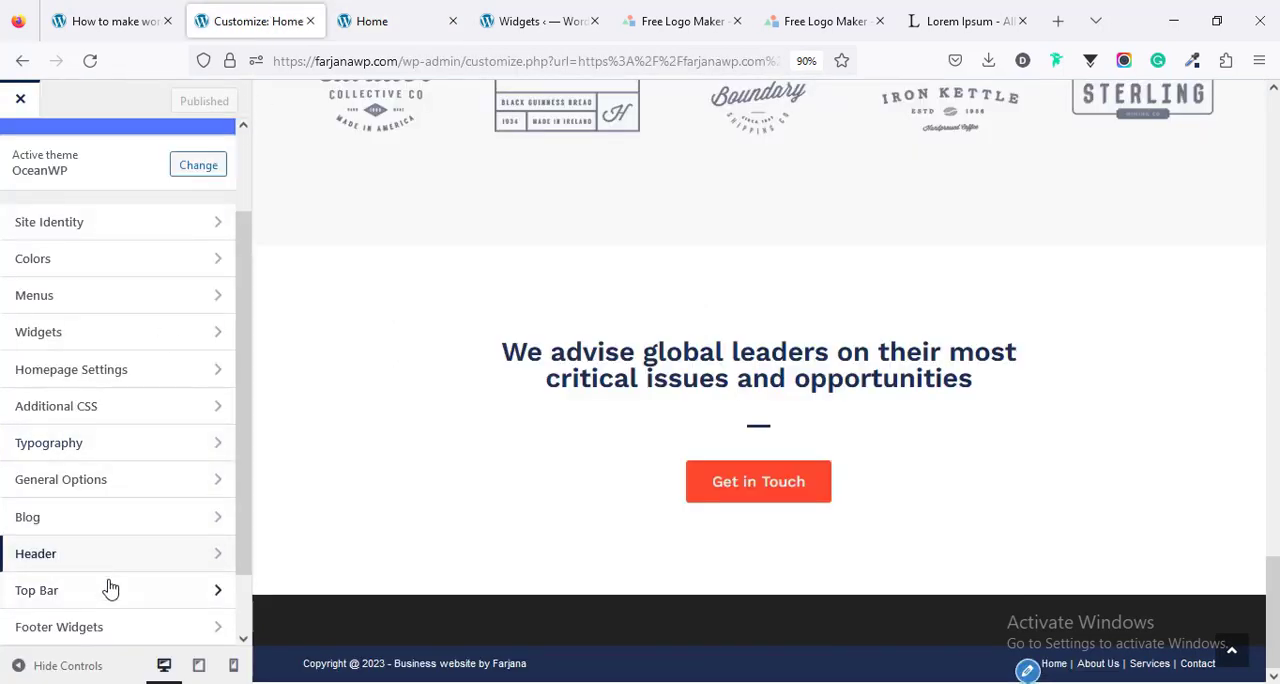
pyautogui.scroll(-1, 103, 580)
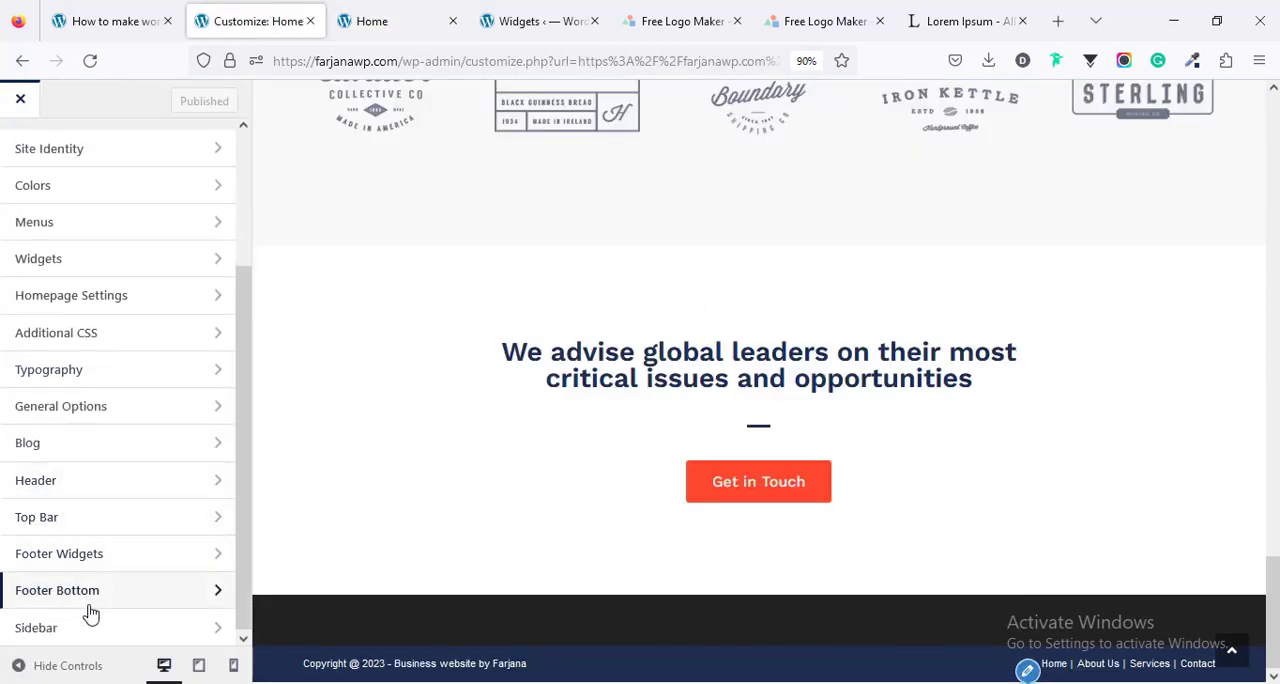
pyautogui.click(93, 567)
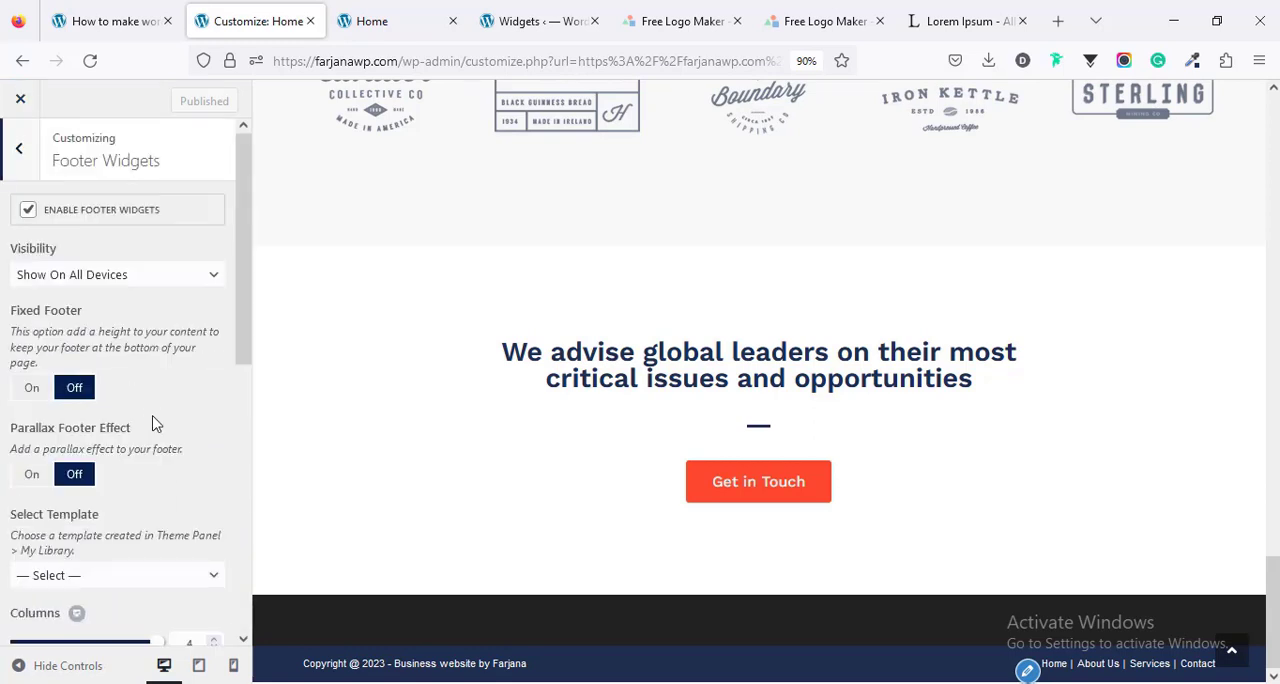
pyautogui.click(28, 214)
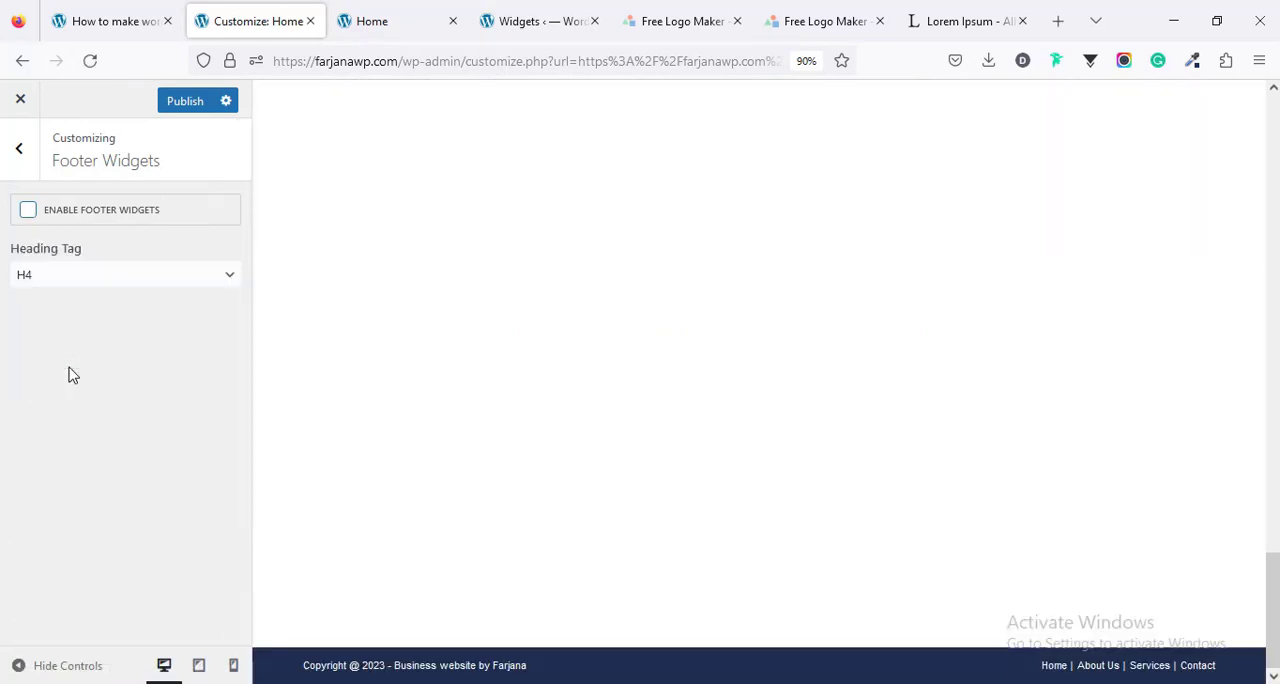
pyautogui.click(182, 108)
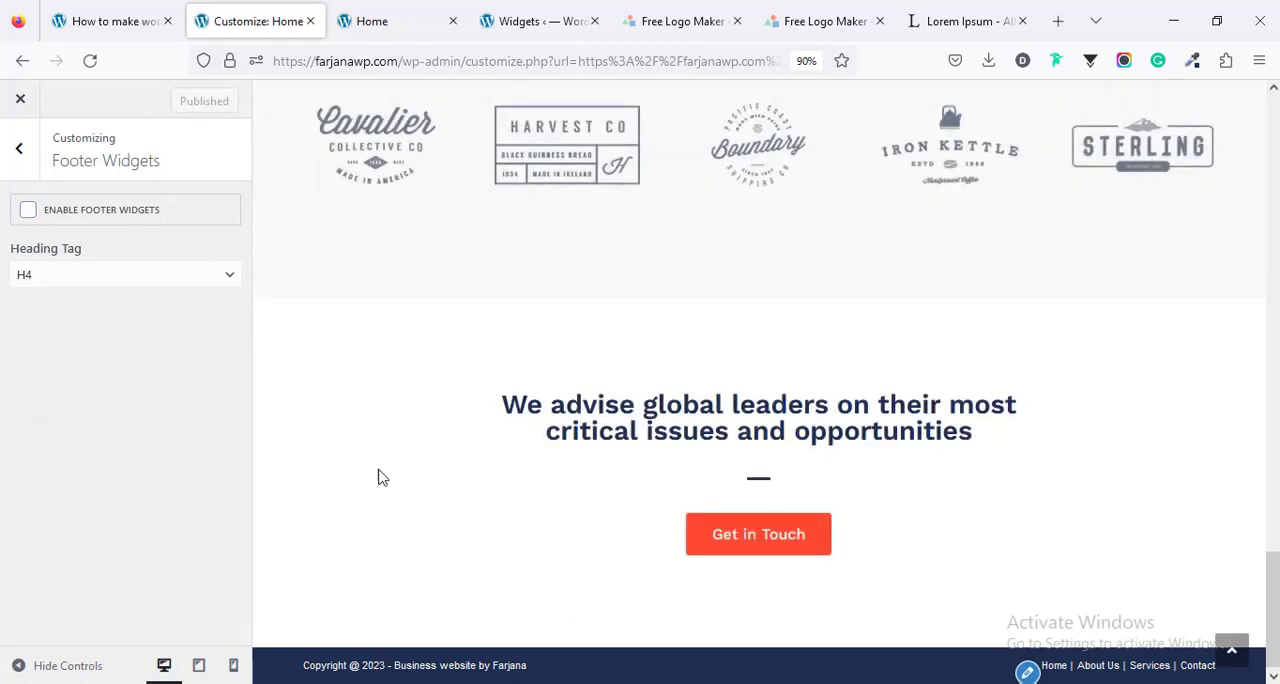
pyautogui.click(360, 16)
pyautogui.scroll(20, 510, 420)
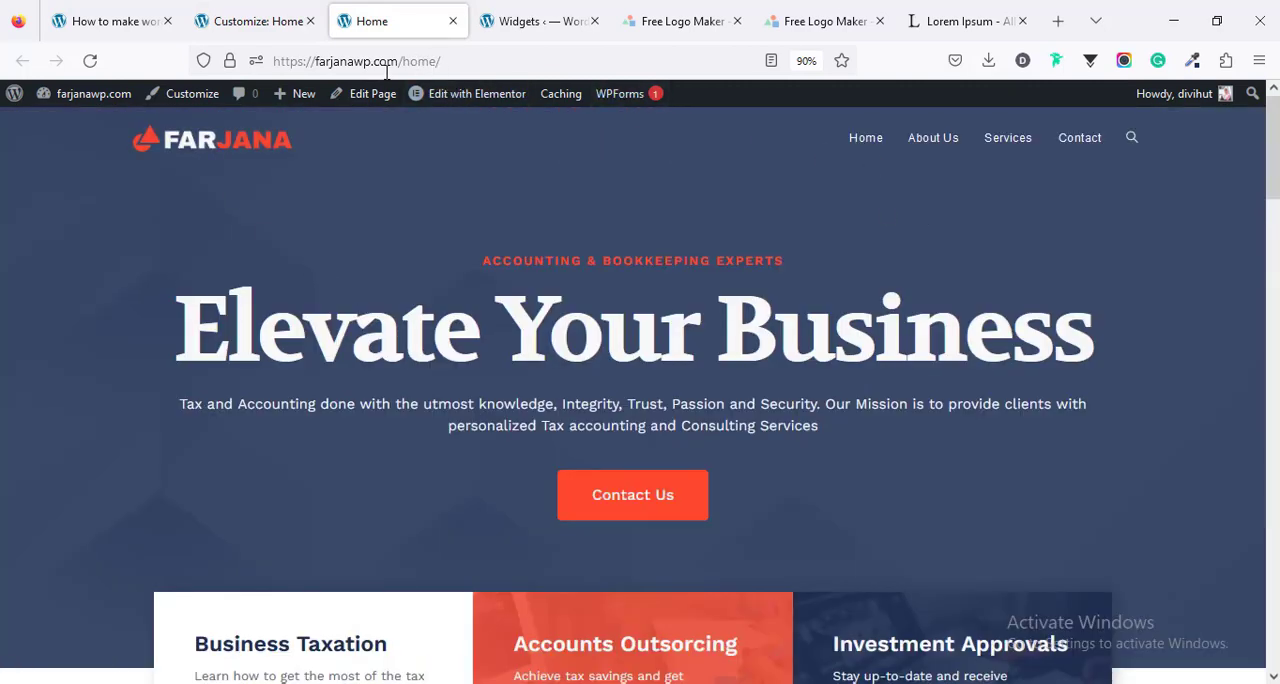
# - Set the homepage to display the static page Home, publish, and open the site's root address through the header logo
pyautogui.click(257, 10)
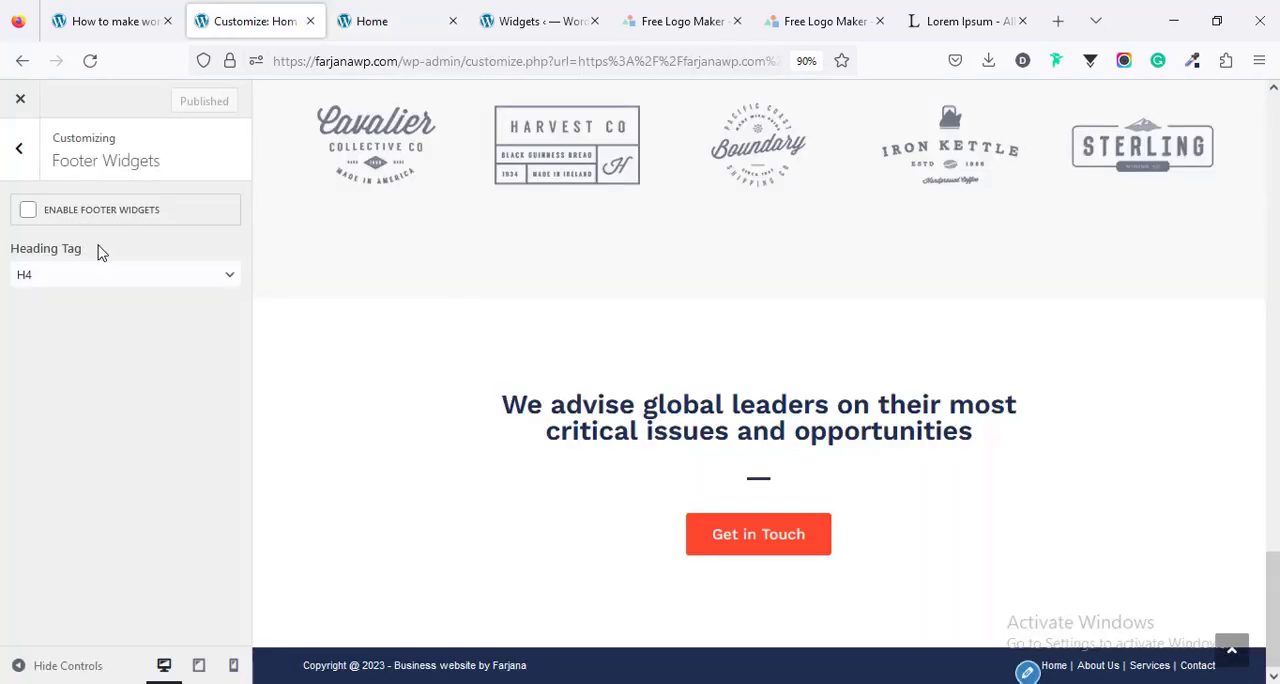
pyautogui.click(18, 148)
pyautogui.scroll(-2, 14, 163)
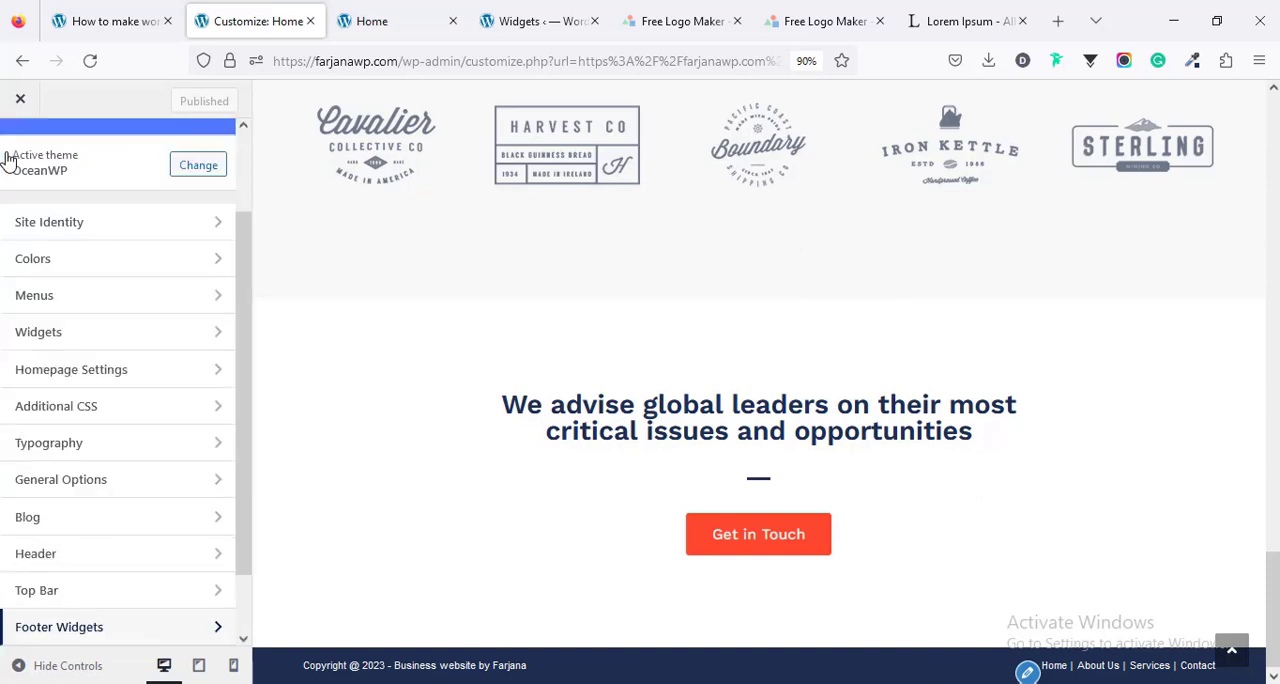
pyautogui.click(88, 377)
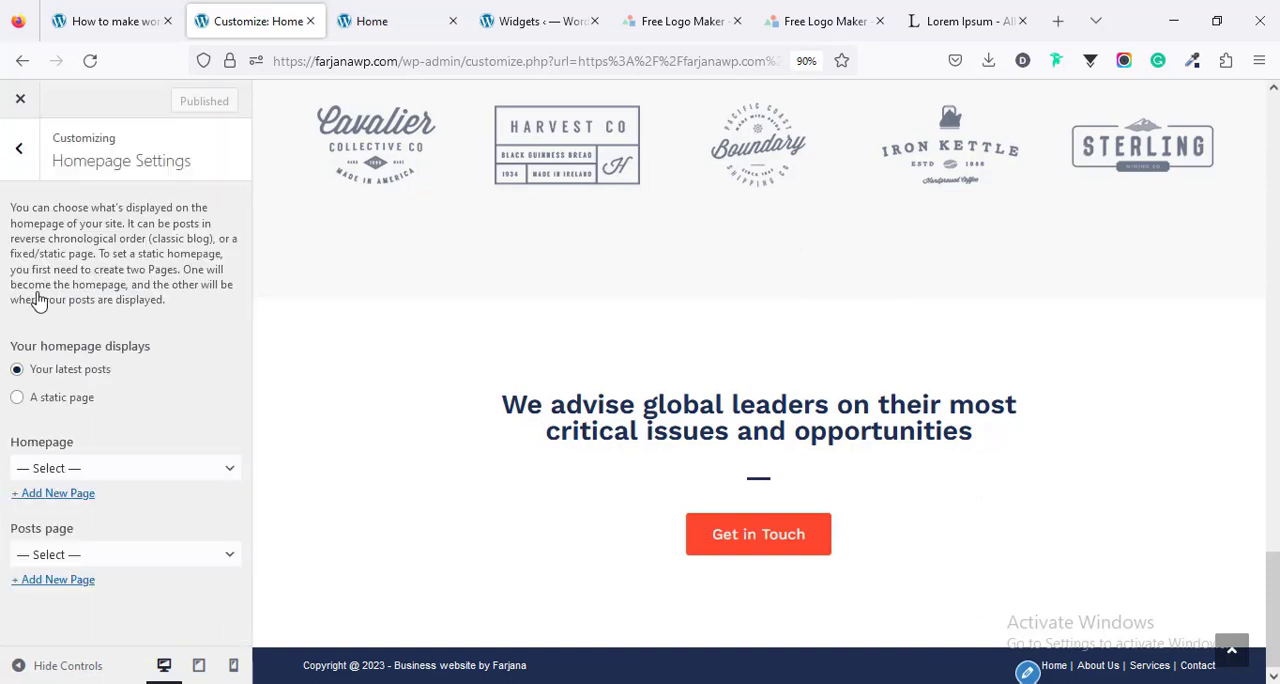
pyautogui.click(17, 398)
pyautogui.click(80, 470)
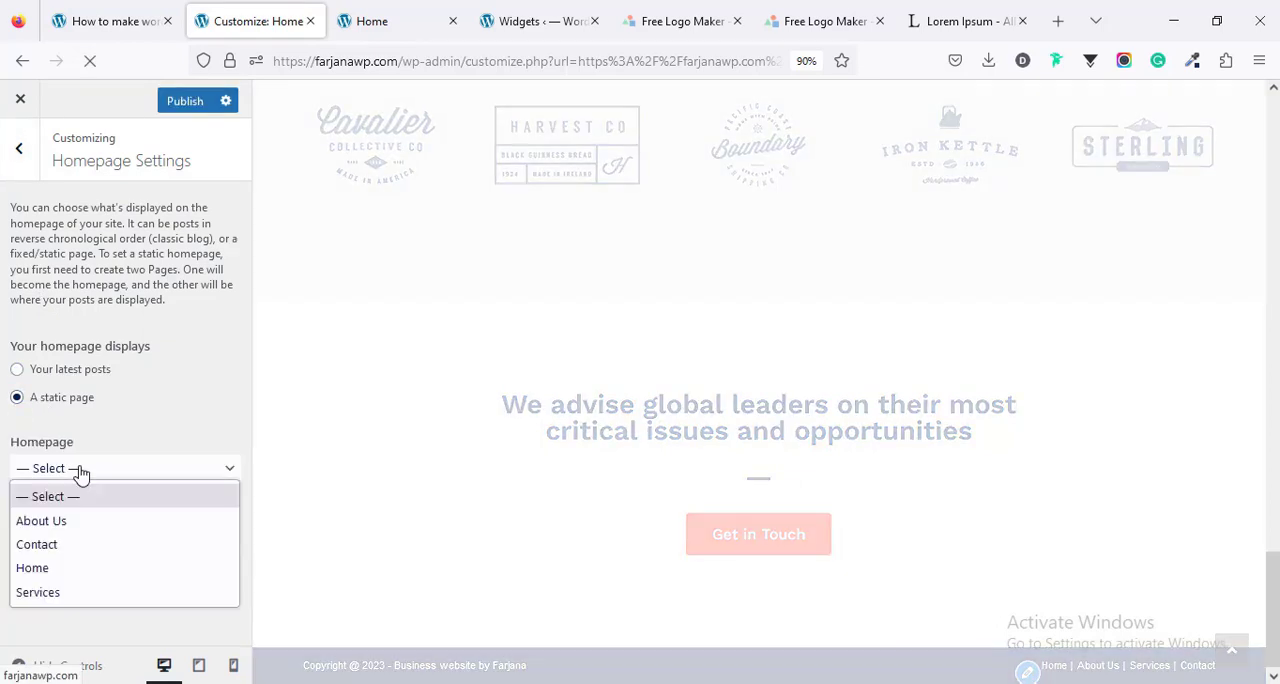
pyautogui.click(90, 568)
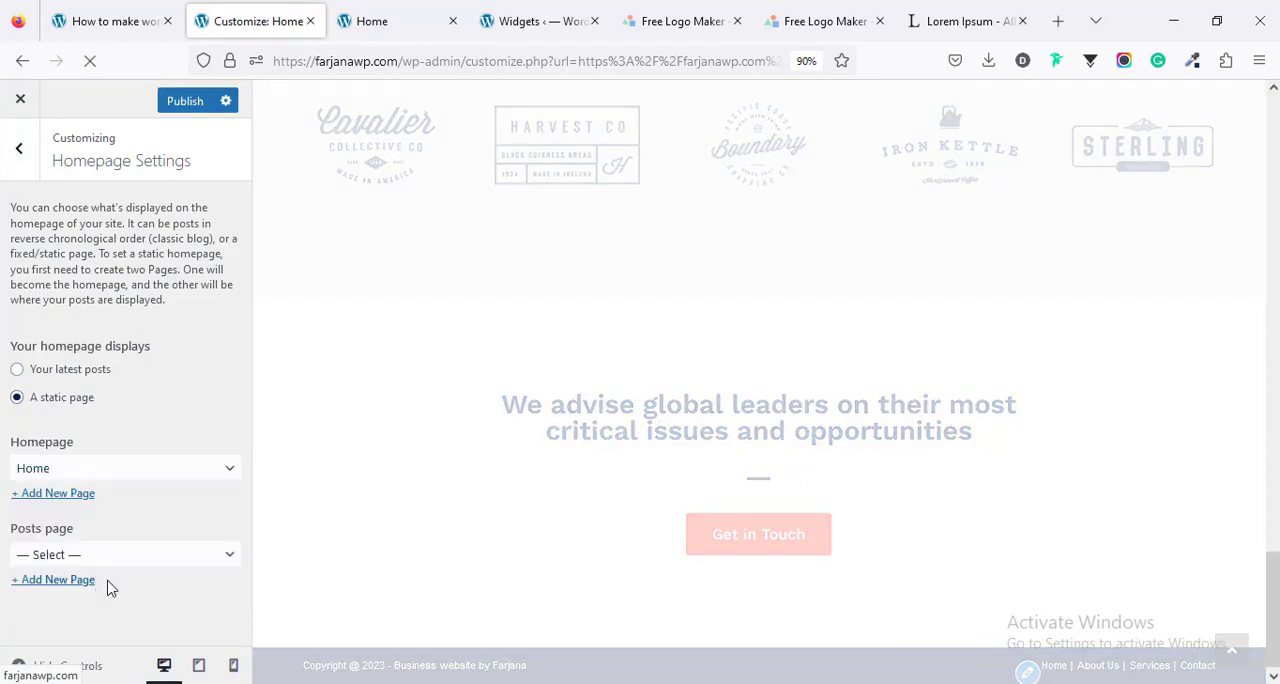
pyautogui.click(190, 101)
pyautogui.hotkey('ctrl', 'Tab')
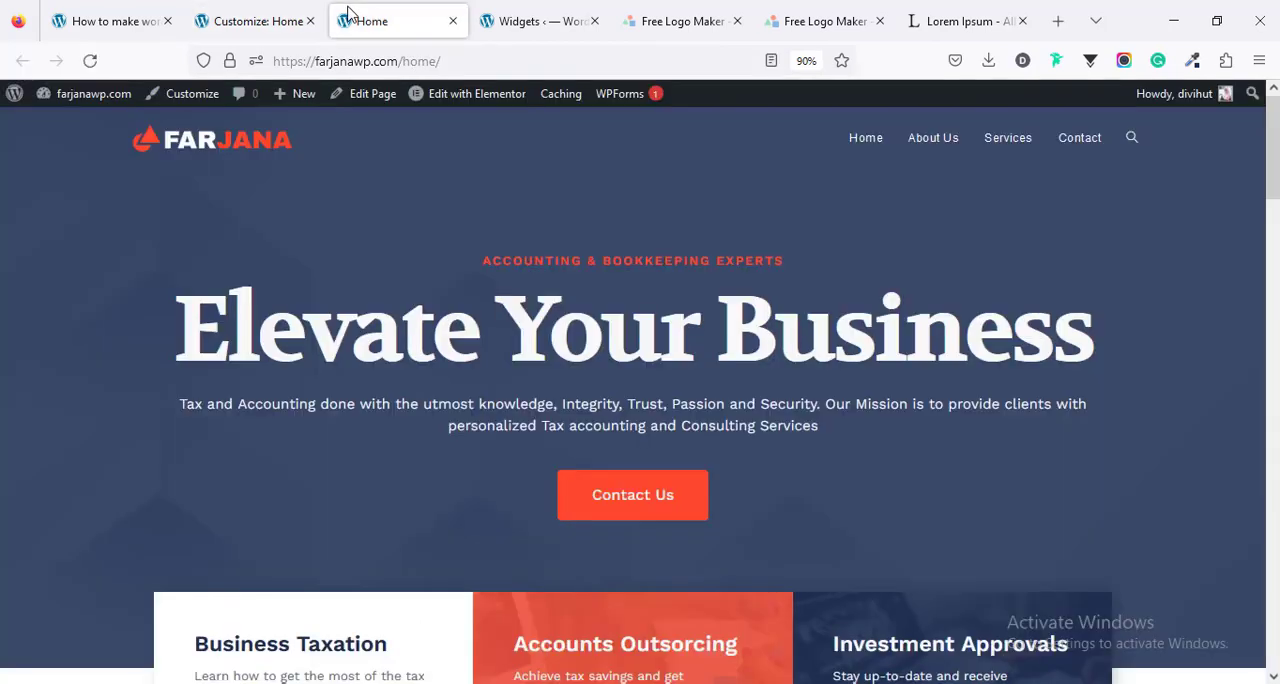
pyautogui.click(203, 155)
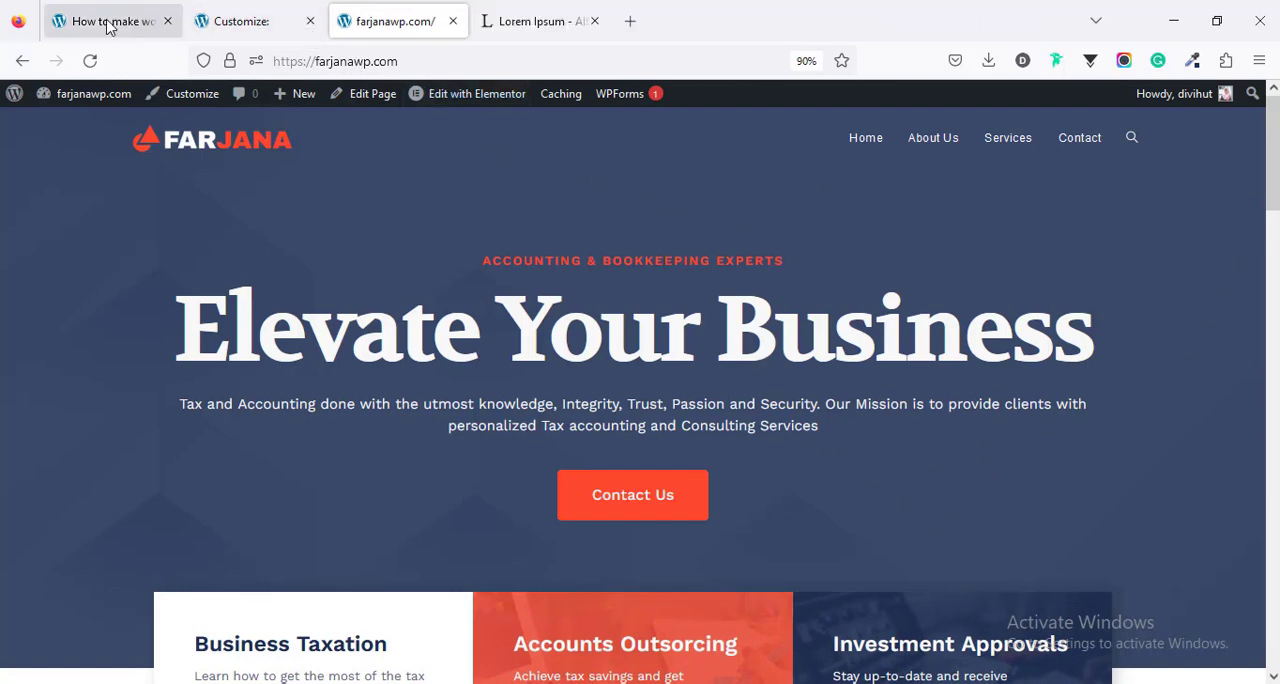
# - Look through the step list in the WordPress tutorial article and return to the live site
pyautogui.click(112, 26)
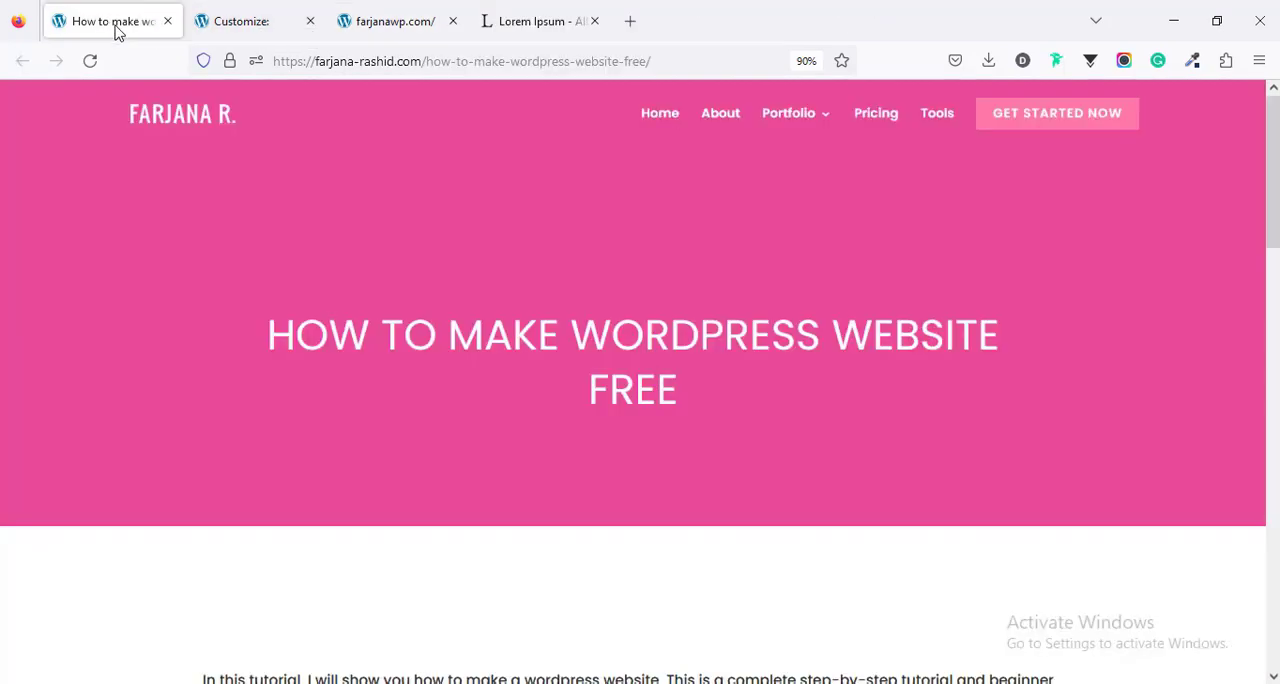
pyautogui.scroll(-6, 428, 446)
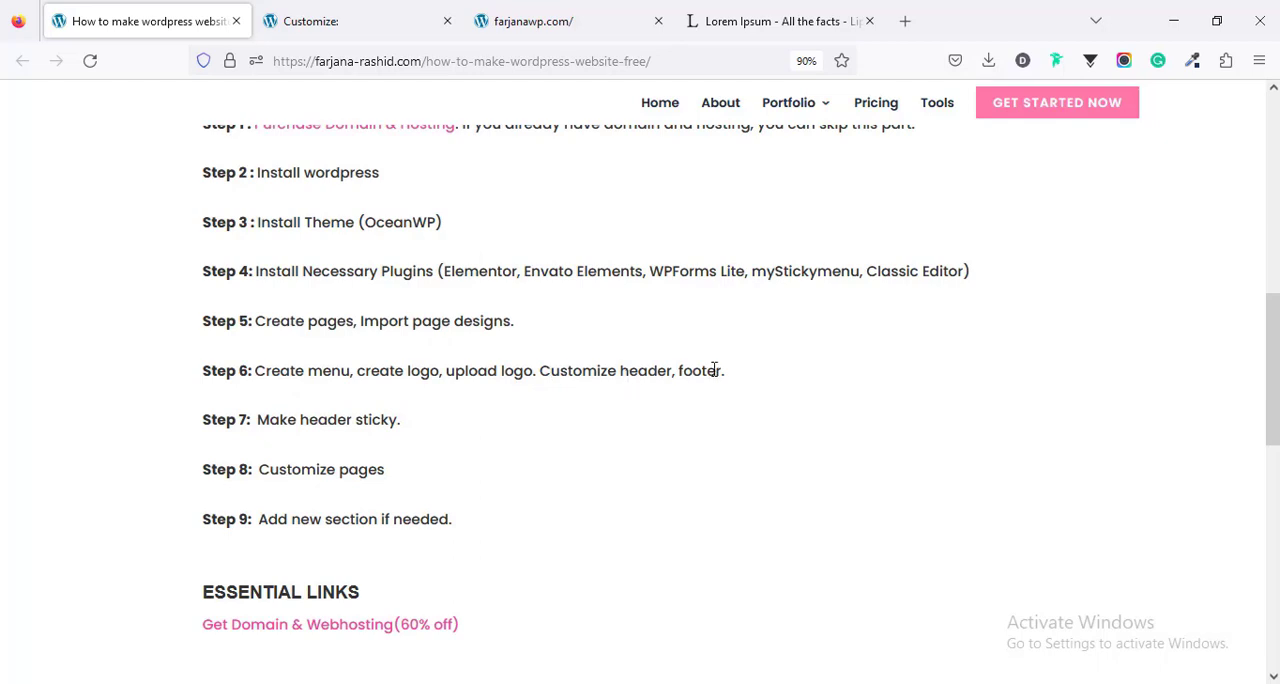
pyautogui.click(565, 16)
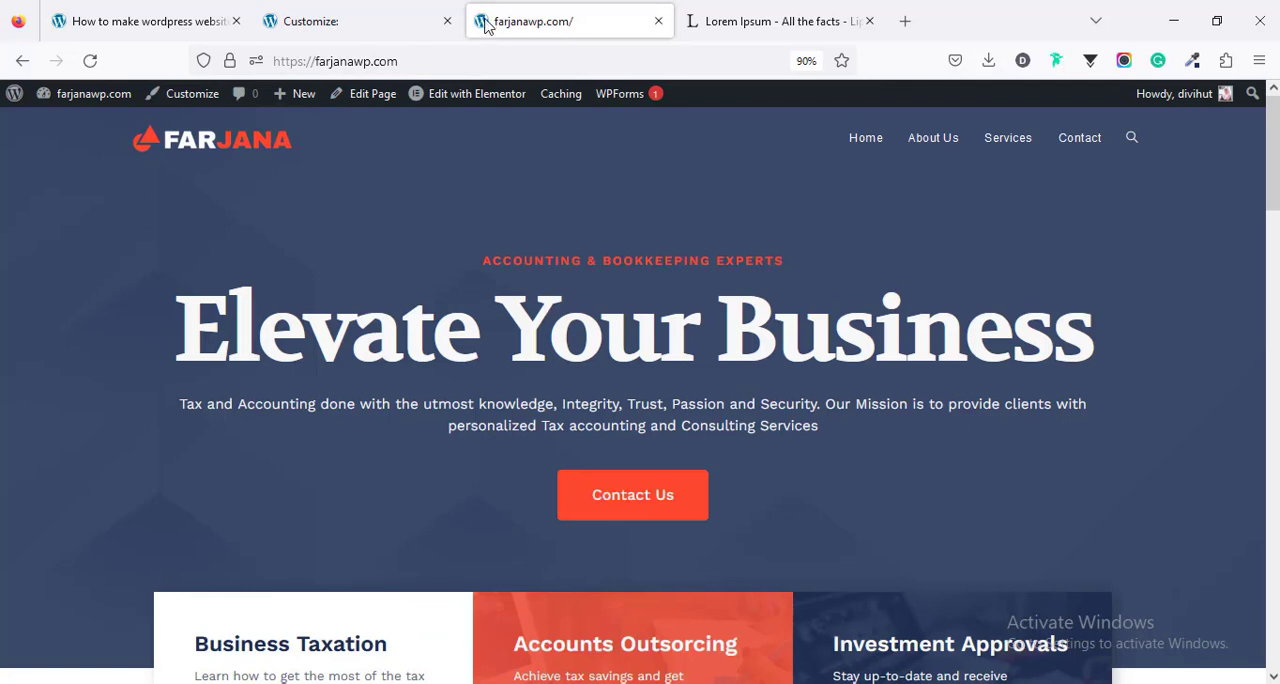
# - Set the site icon from the logo image, cropped to its red emblem, and publish the change
pyautogui.click(354, 20)
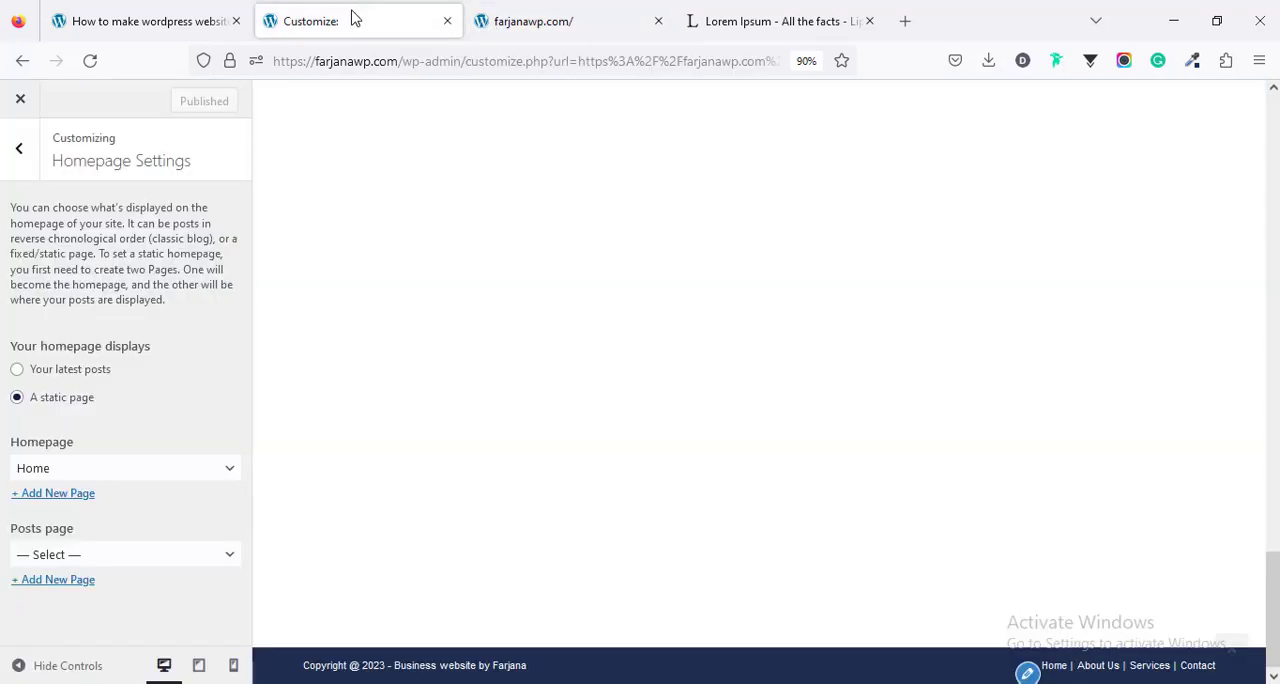
pyautogui.click(18, 150)
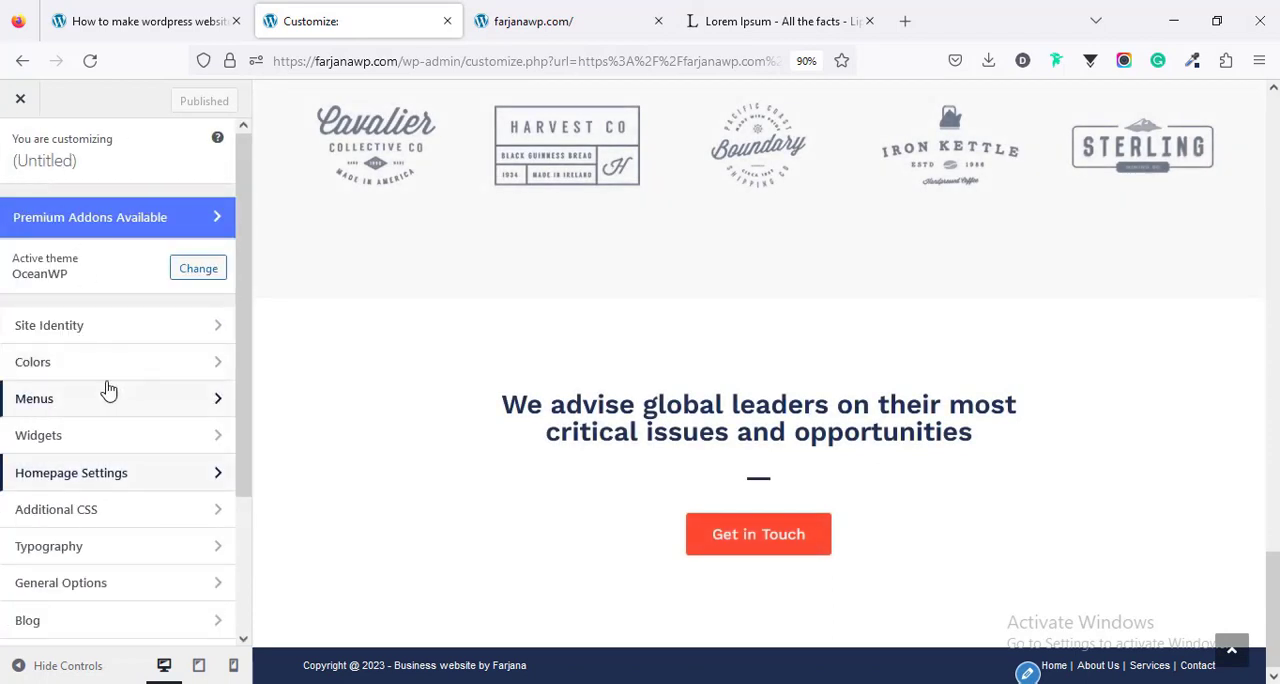
pyautogui.click(83, 336)
pyautogui.click(130, 537)
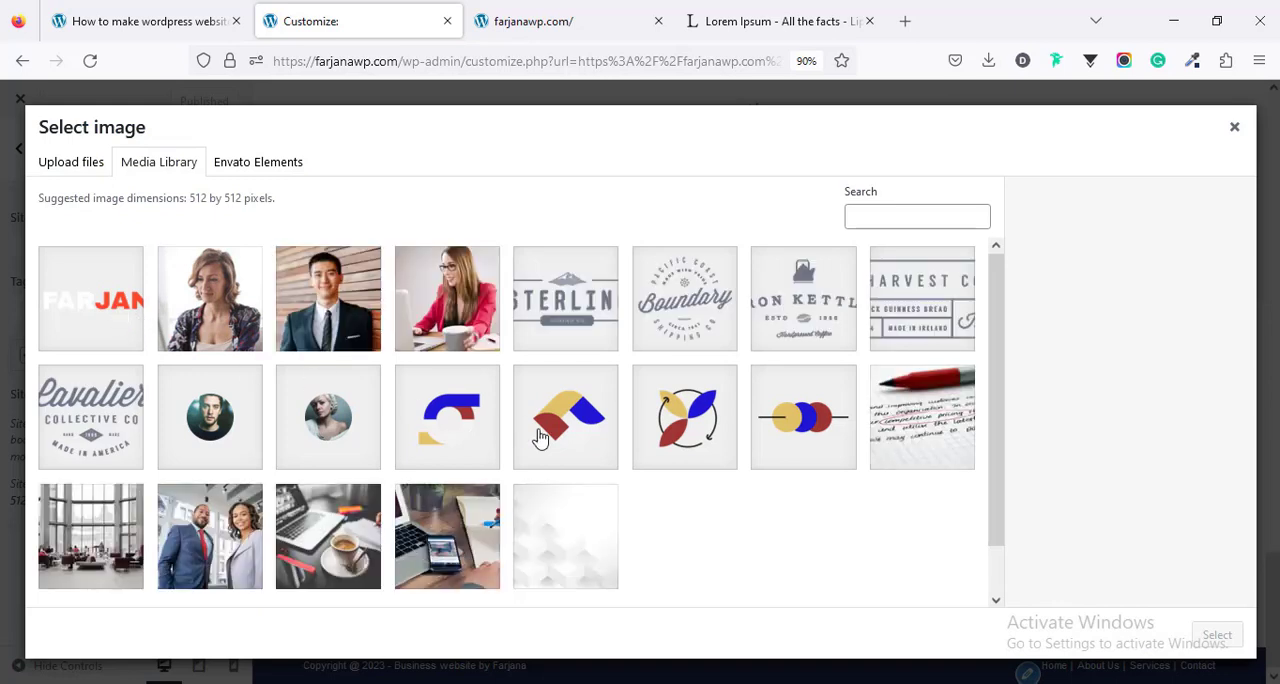
pyautogui.click(115, 313)
pyautogui.click(1215, 636)
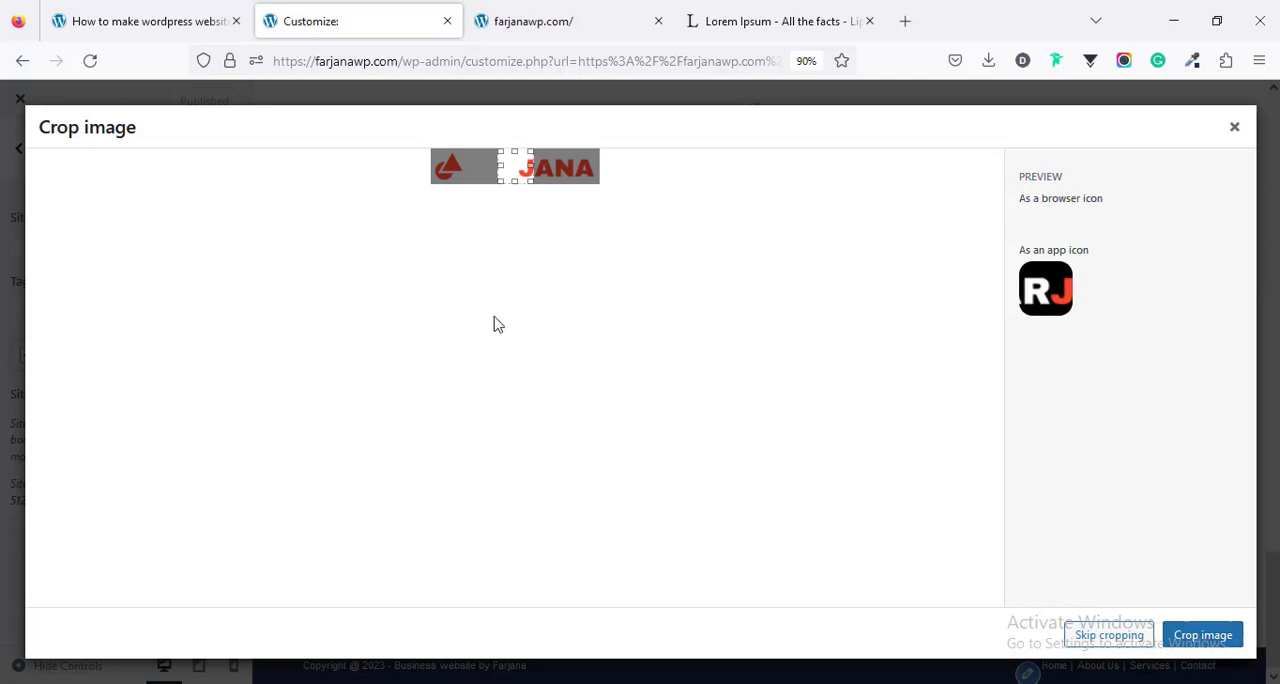
pyautogui.moveTo(500, 180); pyautogui.dragTo(429, 180)
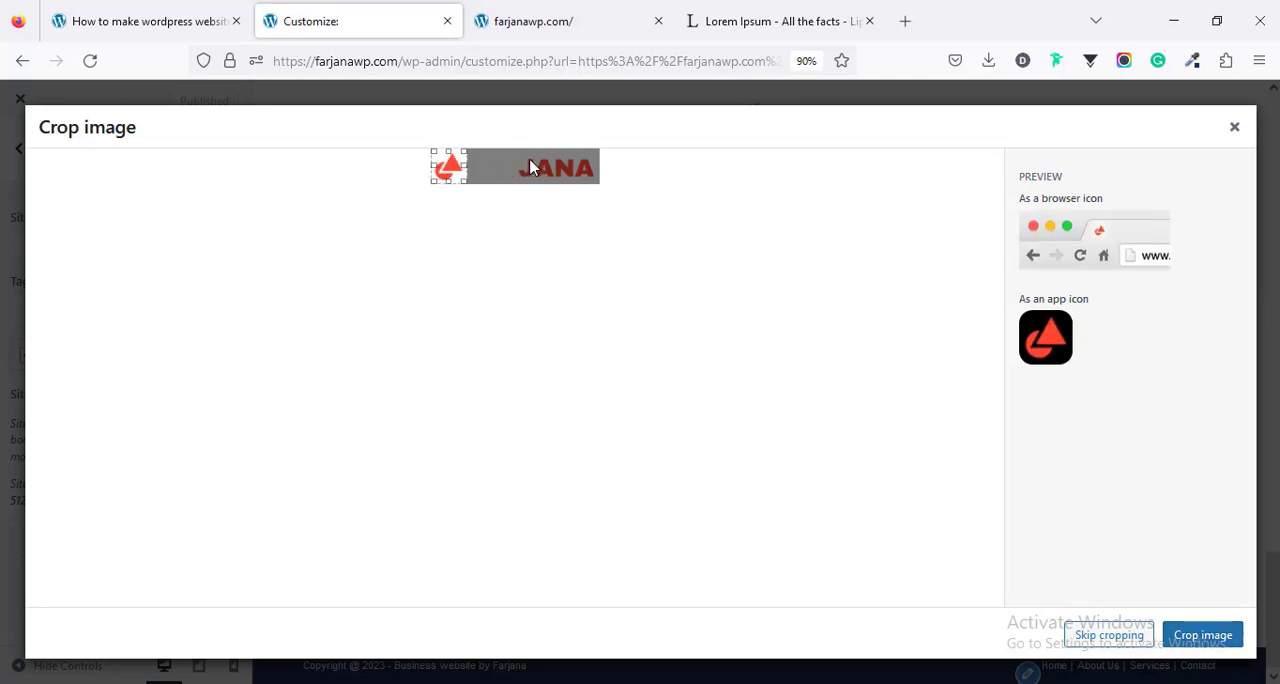
pyautogui.click(1177, 637)
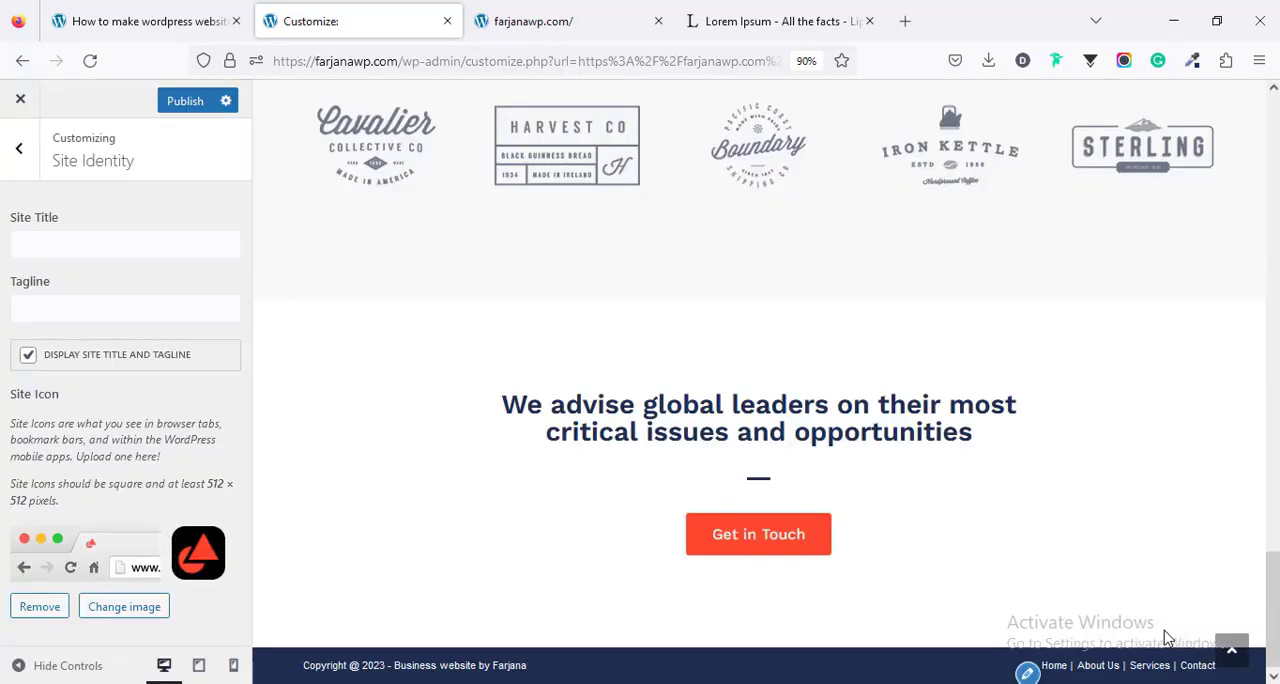
pyautogui.click(170, 100)
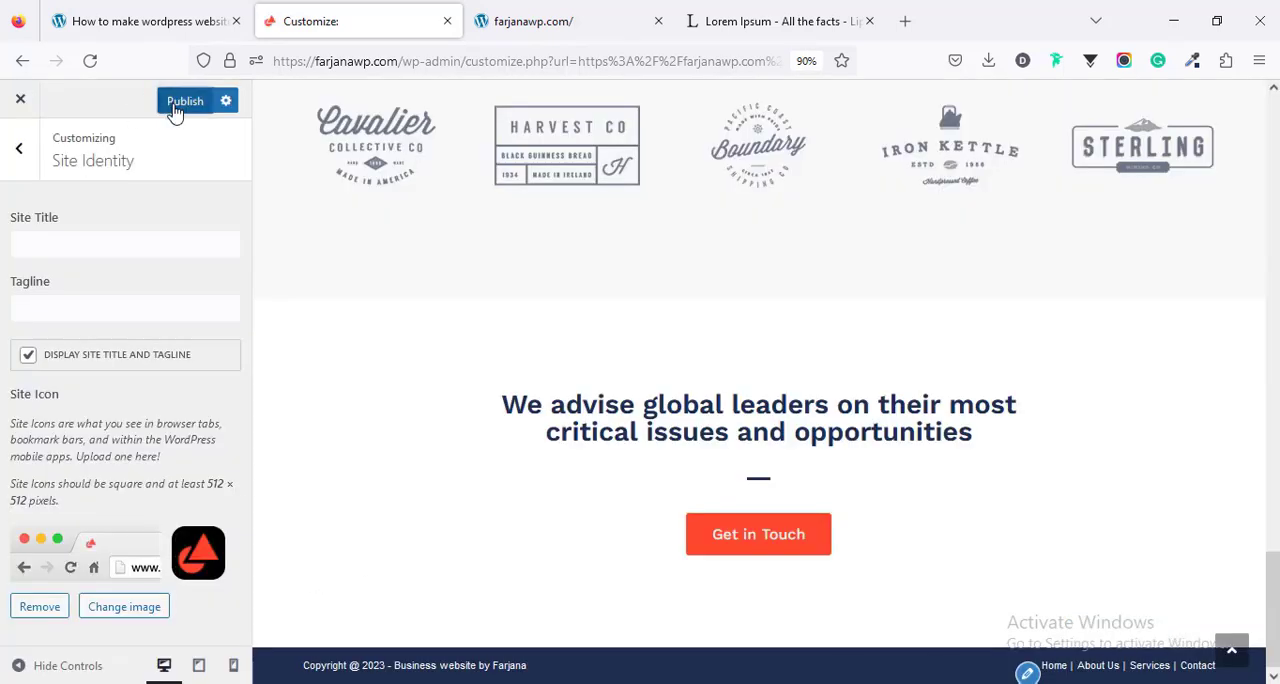
# - Reload the live site's home page to check the site icon in the browser
pyautogui.click(503, 12)
pyautogui.rightClick(176, 190)
pyautogui.click(290, 210)
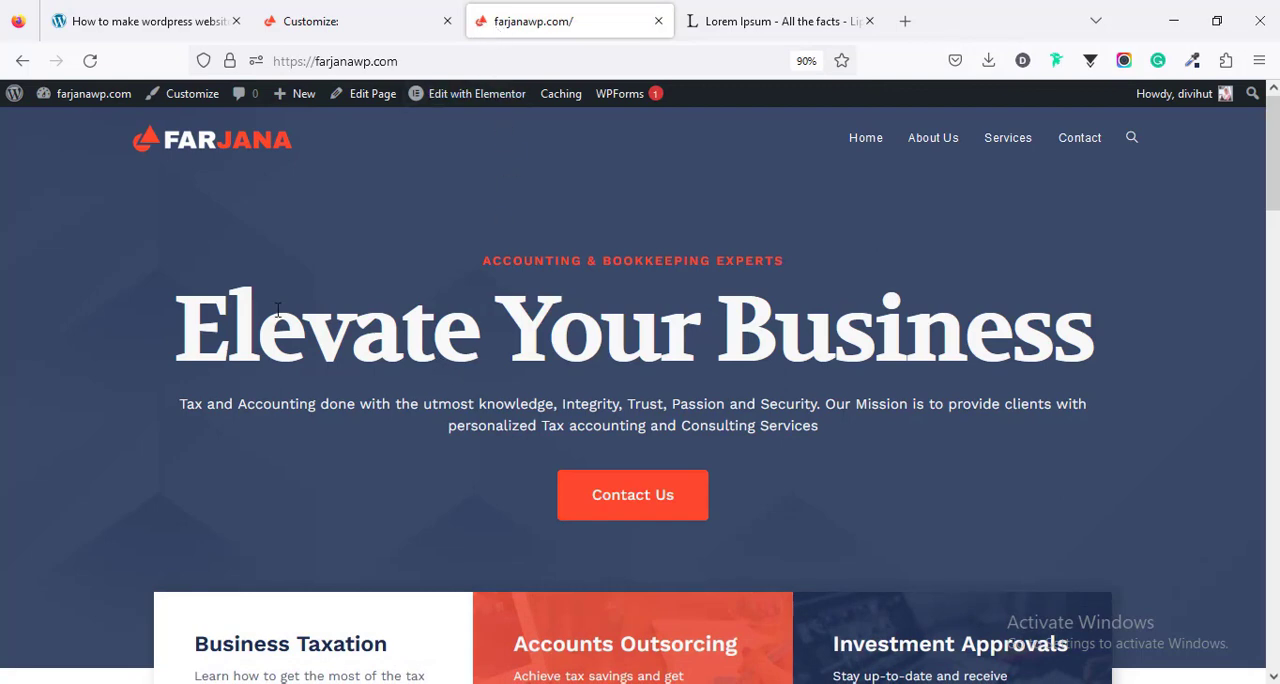
# - Check the next step in the WordPress tutorial article and return to the live site
pyautogui.click(172, 25)
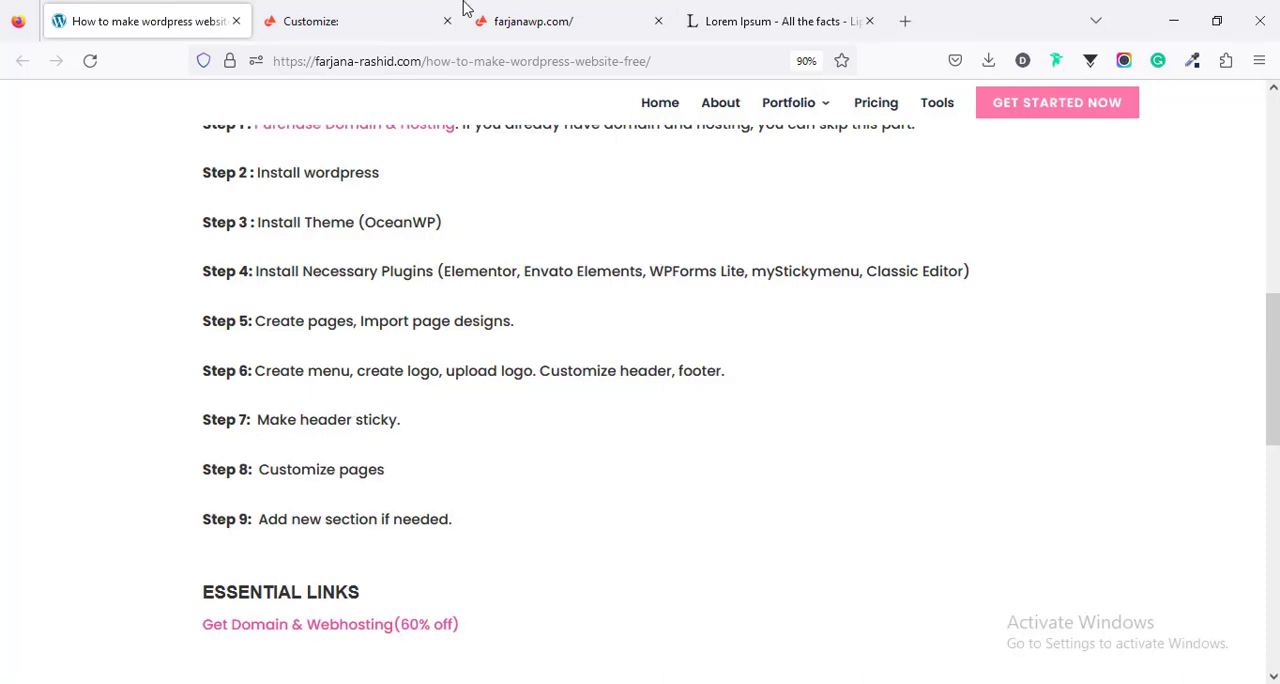
pyautogui.click(530, 17)
pyautogui.click(337, 19)
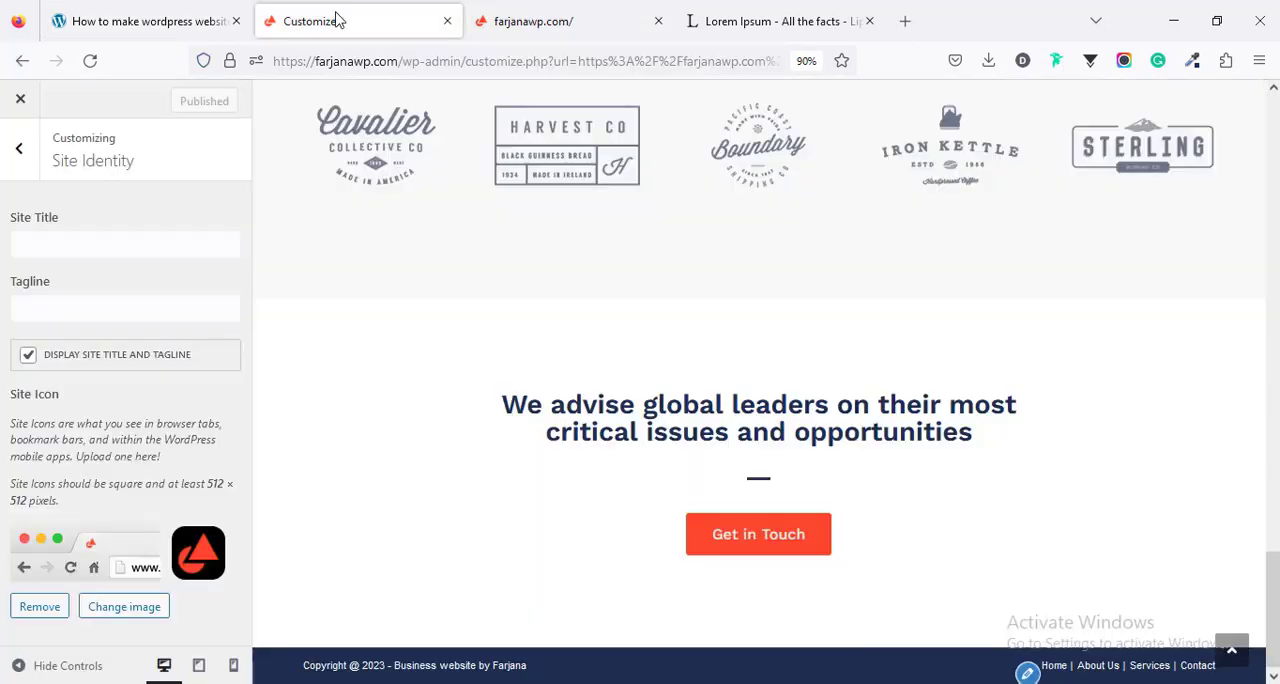
pyautogui.click(563, 17)
# - Open the site's WordPress dashboard in a new tab and close the Customizer tab
pyautogui.moveTo(100, 95)
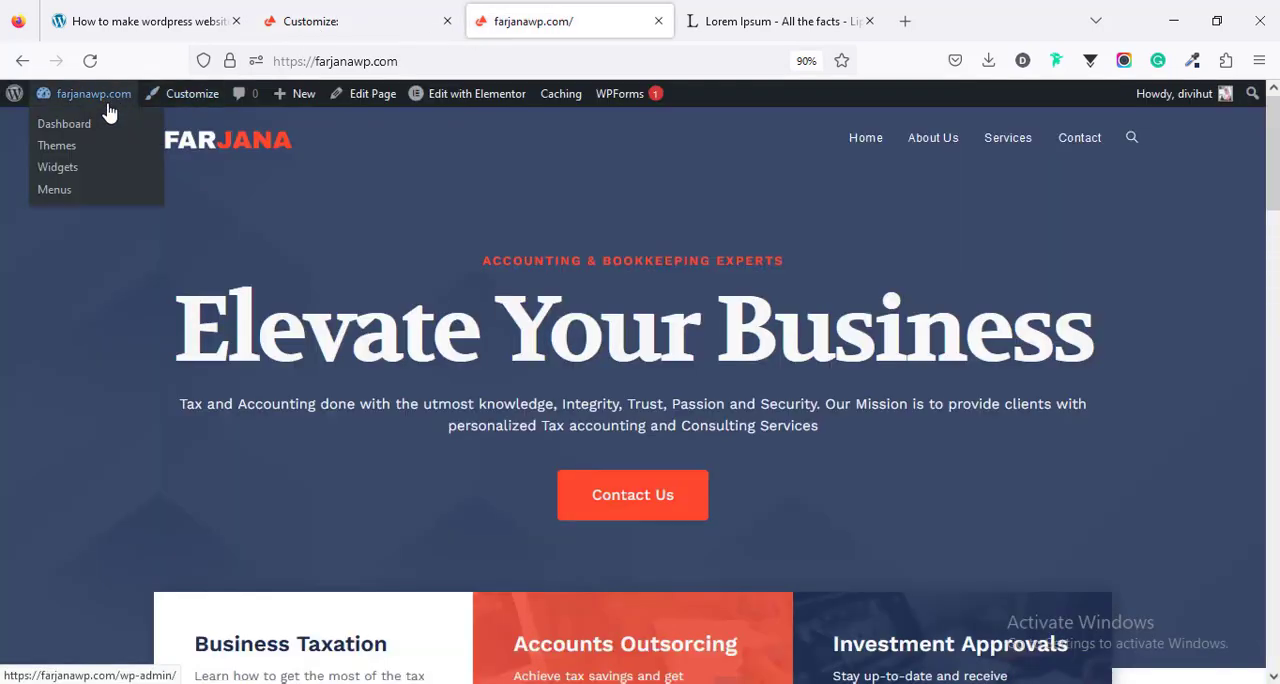
pyautogui.middleClick(103, 126)
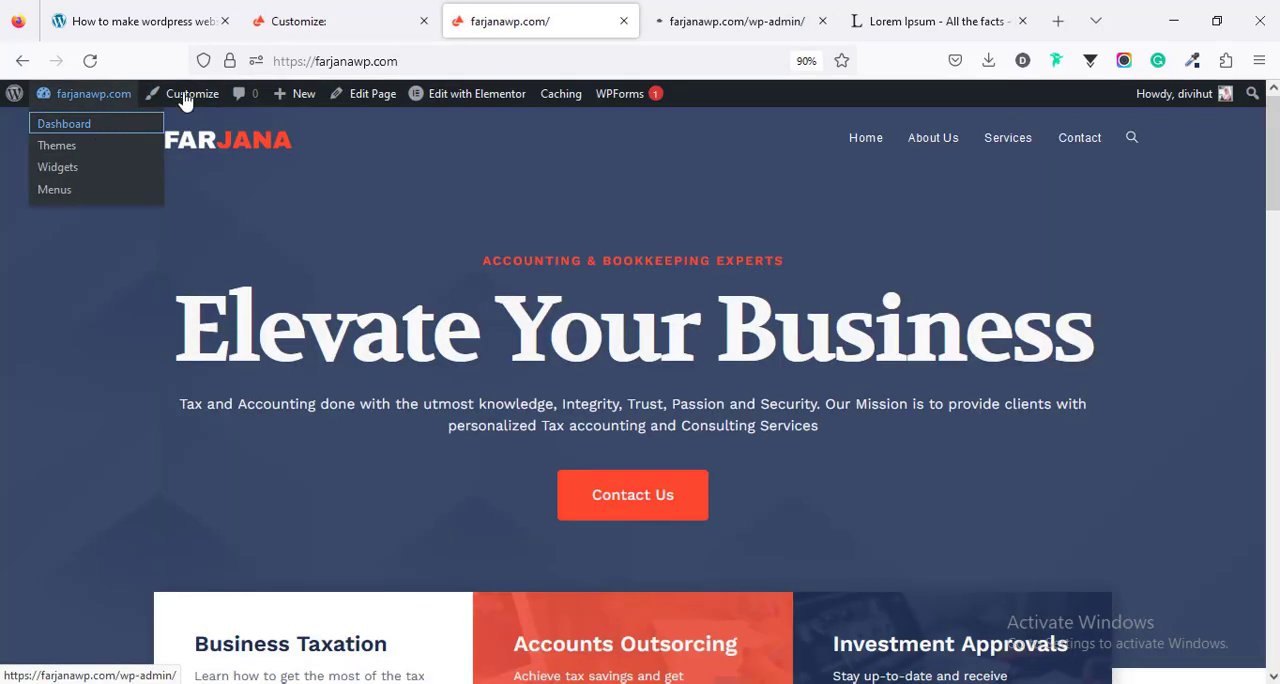
pyautogui.click(423, 22)
pyautogui.click(567, 18)
pyautogui.moveTo(60, 508)
pyautogui.scroll(-3, 158, 537)
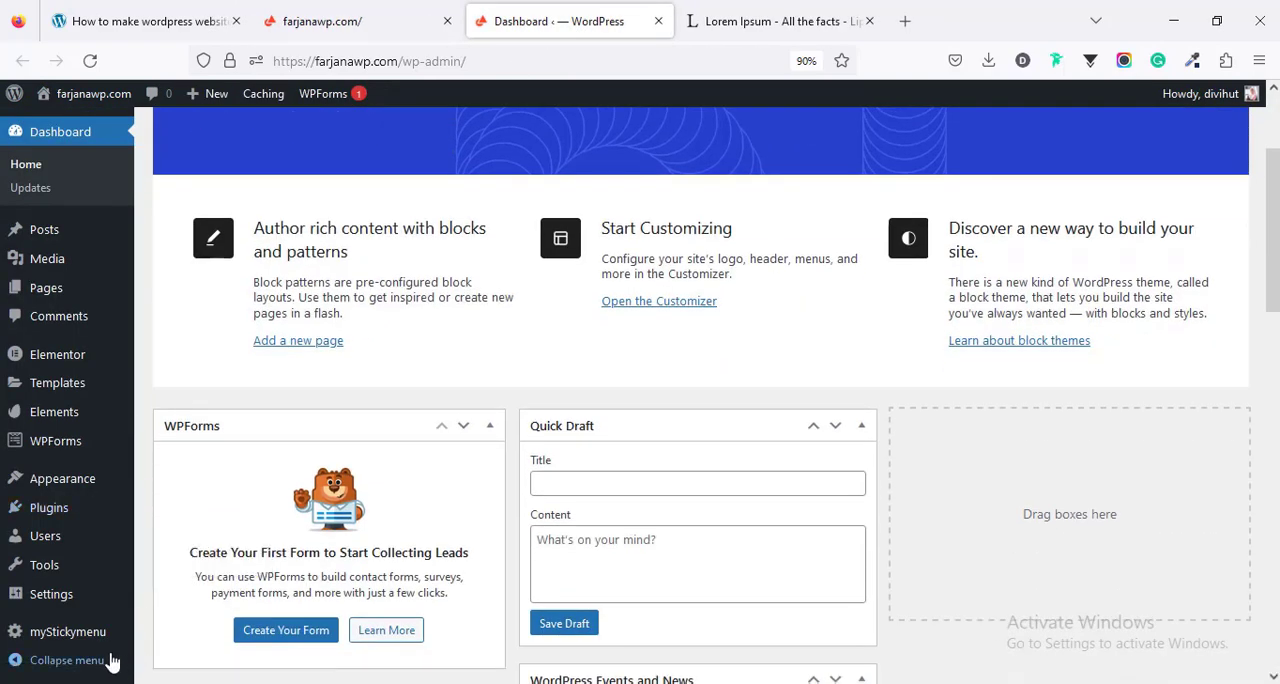
# - Open the myStickymenu sticky menu settings, declining the newsletter sign-up and leaving the welcome message
pyautogui.moveTo(92, 640)
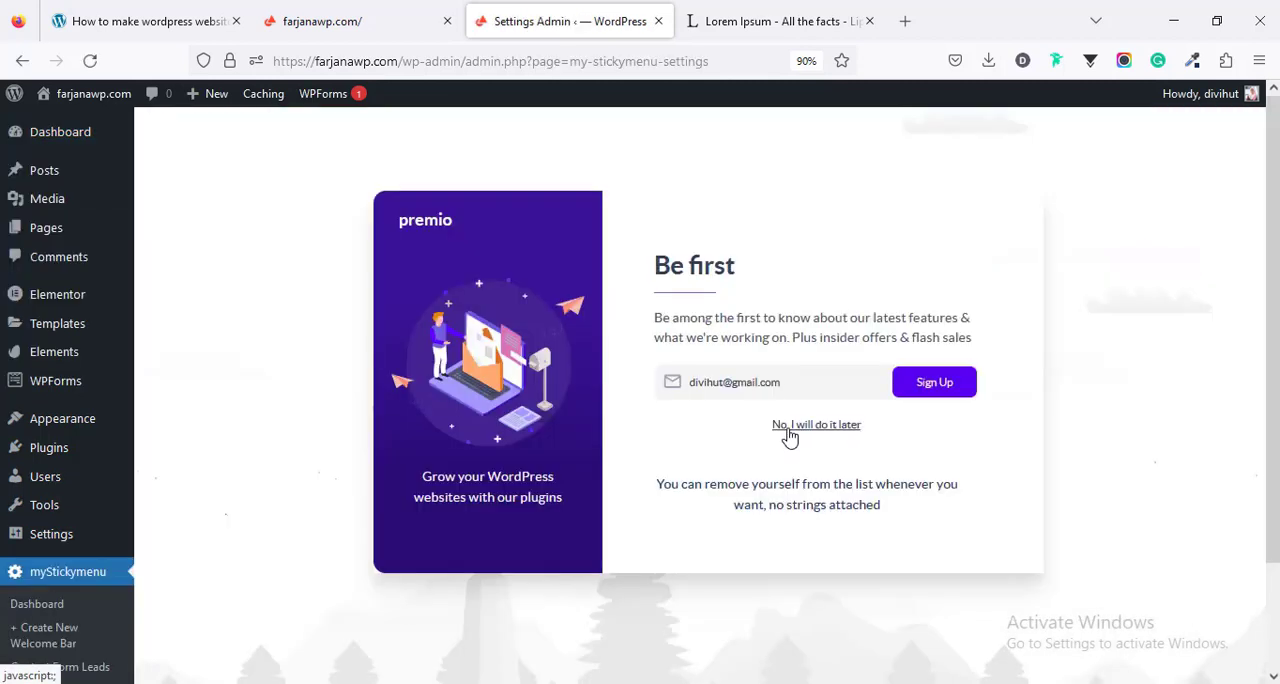
pyautogui.click(788, 428)
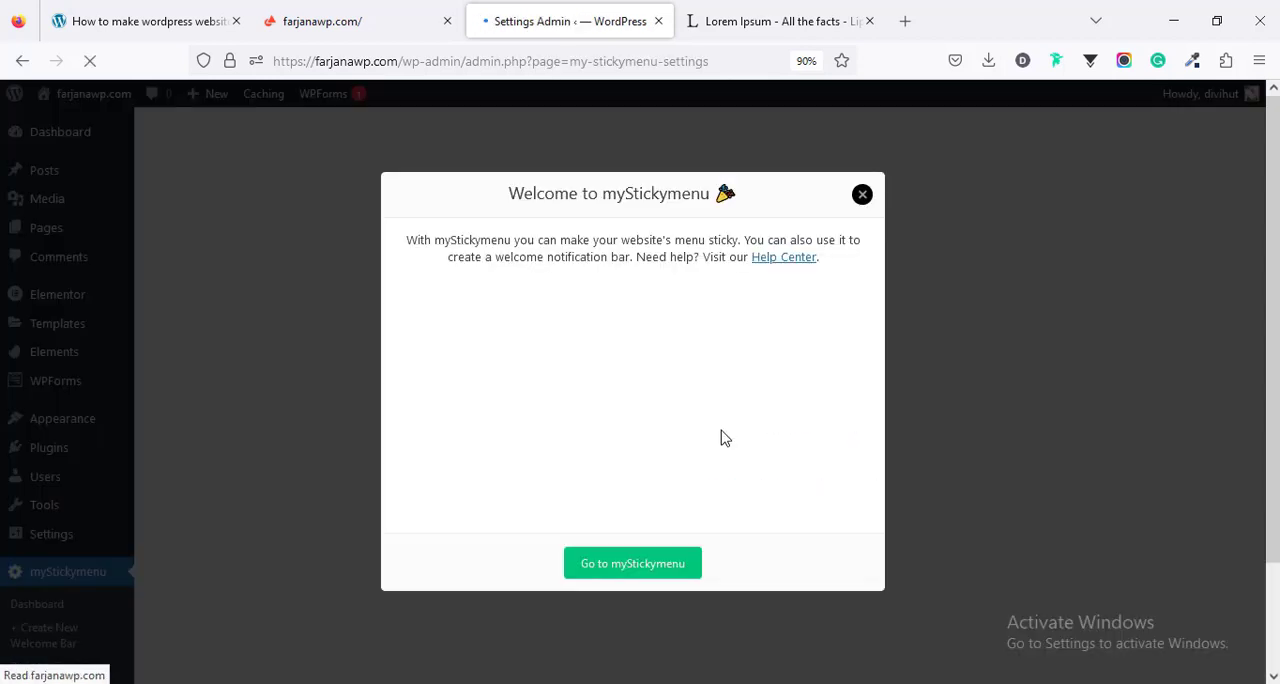
pyautogui.click(656, 572)
pyautogui.scroll(-3, 631, 505)
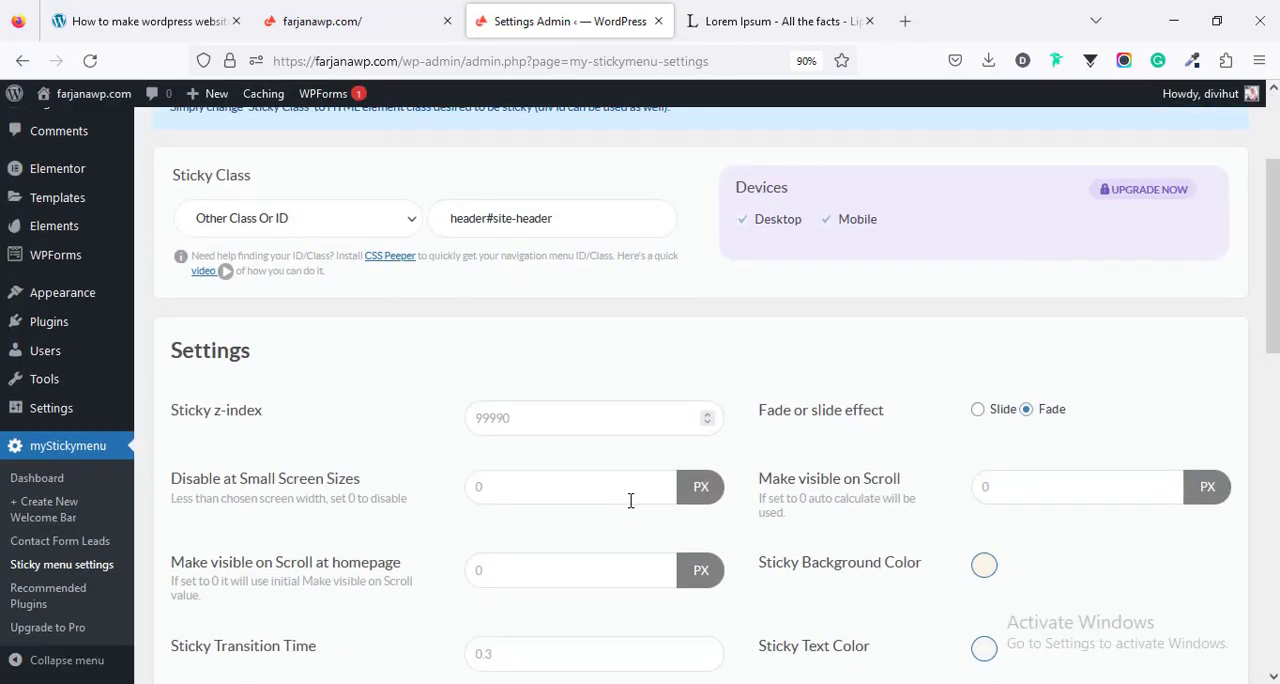
pyautogui.scroll(2, 631, 500)
# - Inspect the live site's header in the HTML inspector and select the header element's id value, site-header
pyautogui.doubleClick(531, 308)
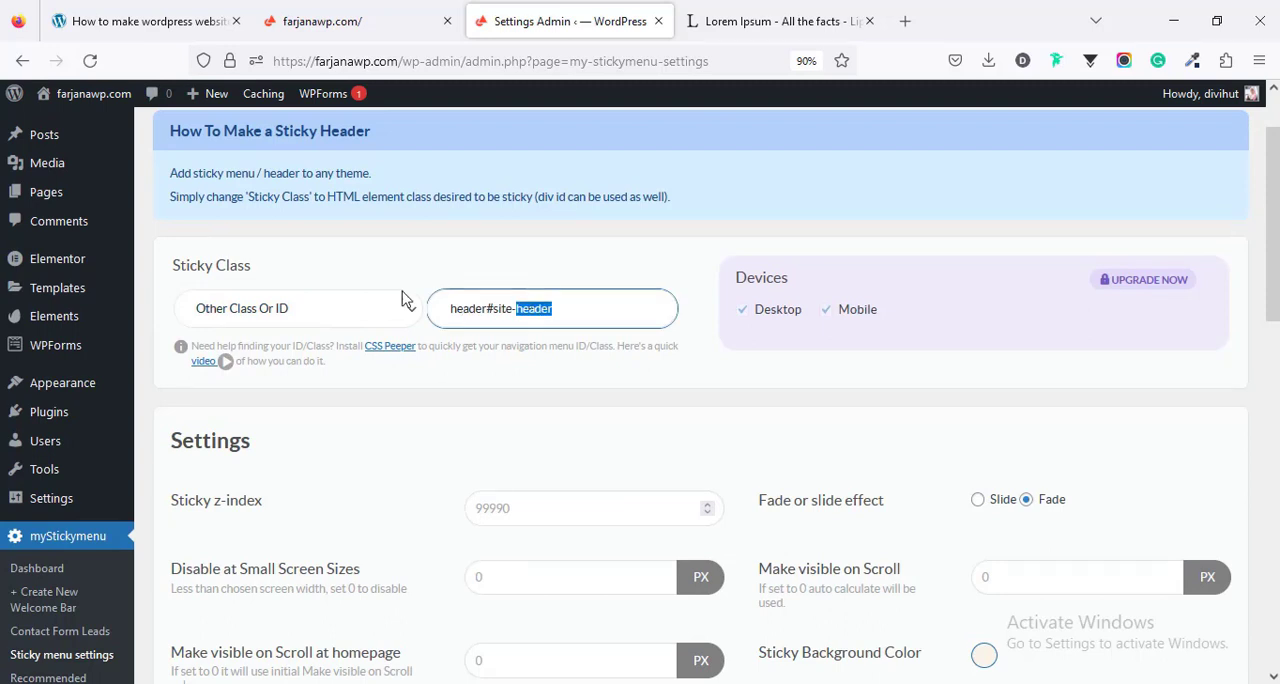
pyautogui.click(357, 14)
pyautogui.rightClick(245, 149)
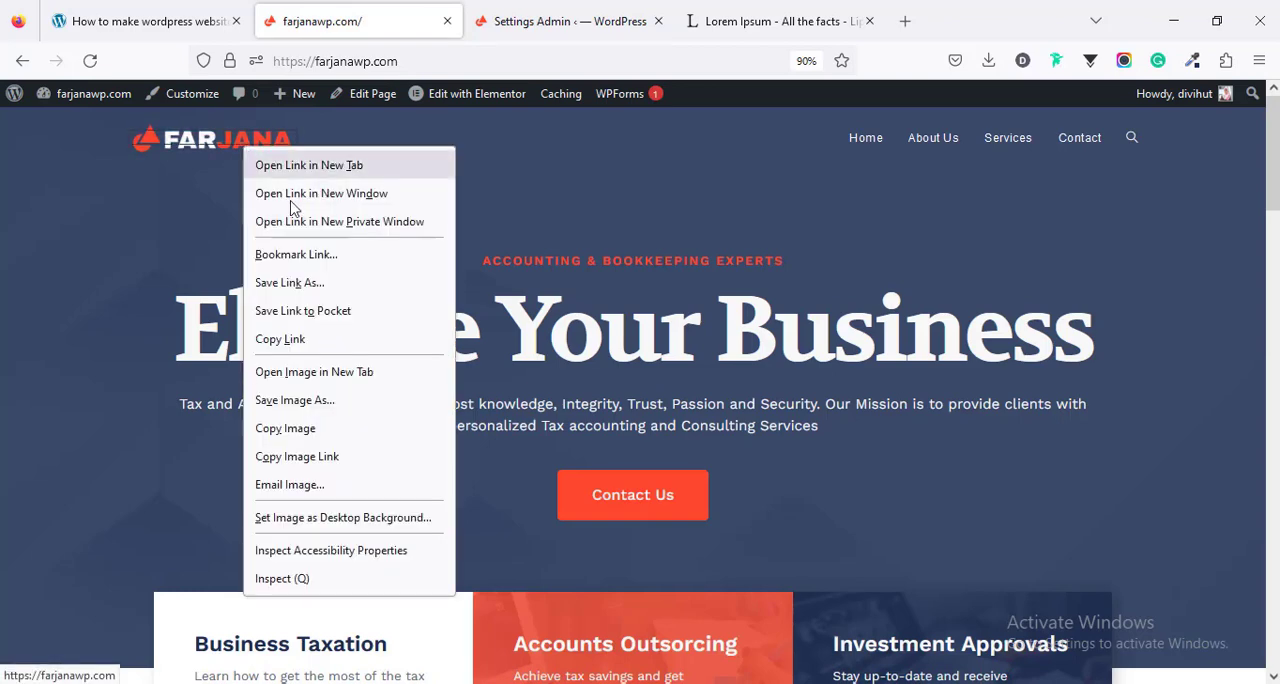
pyautogui.click(282, 578)
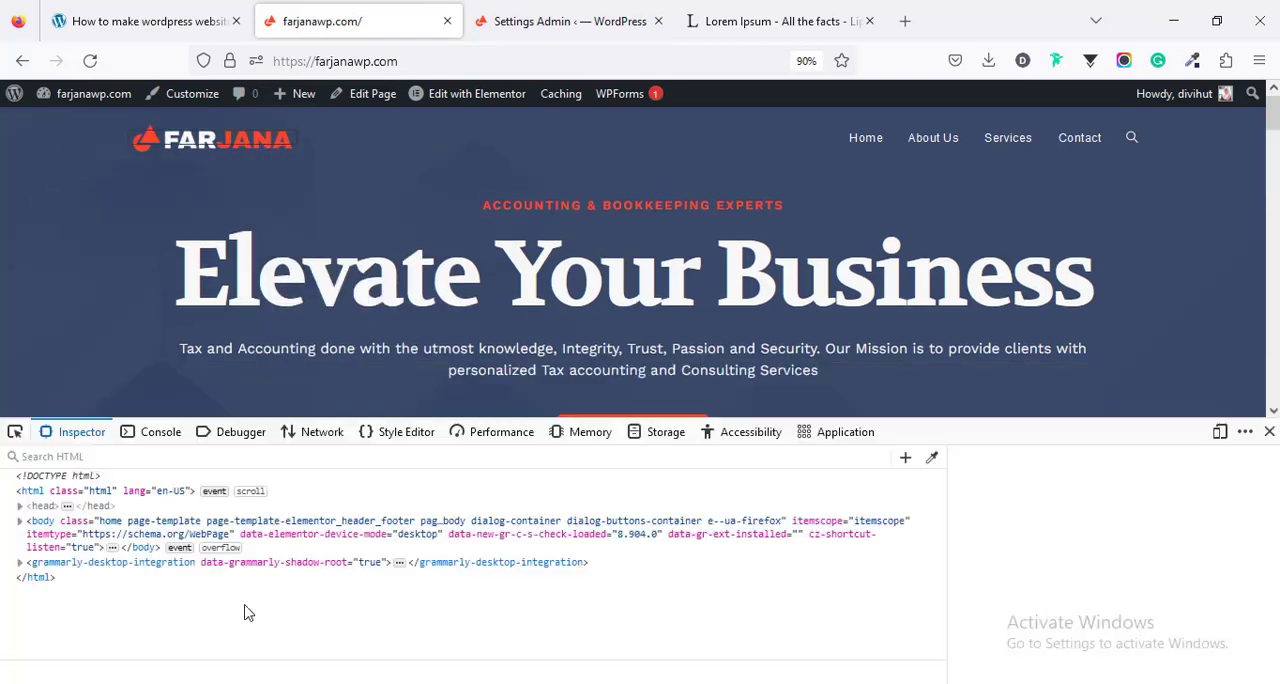
pyautogui.scroll(2, 110, 585)
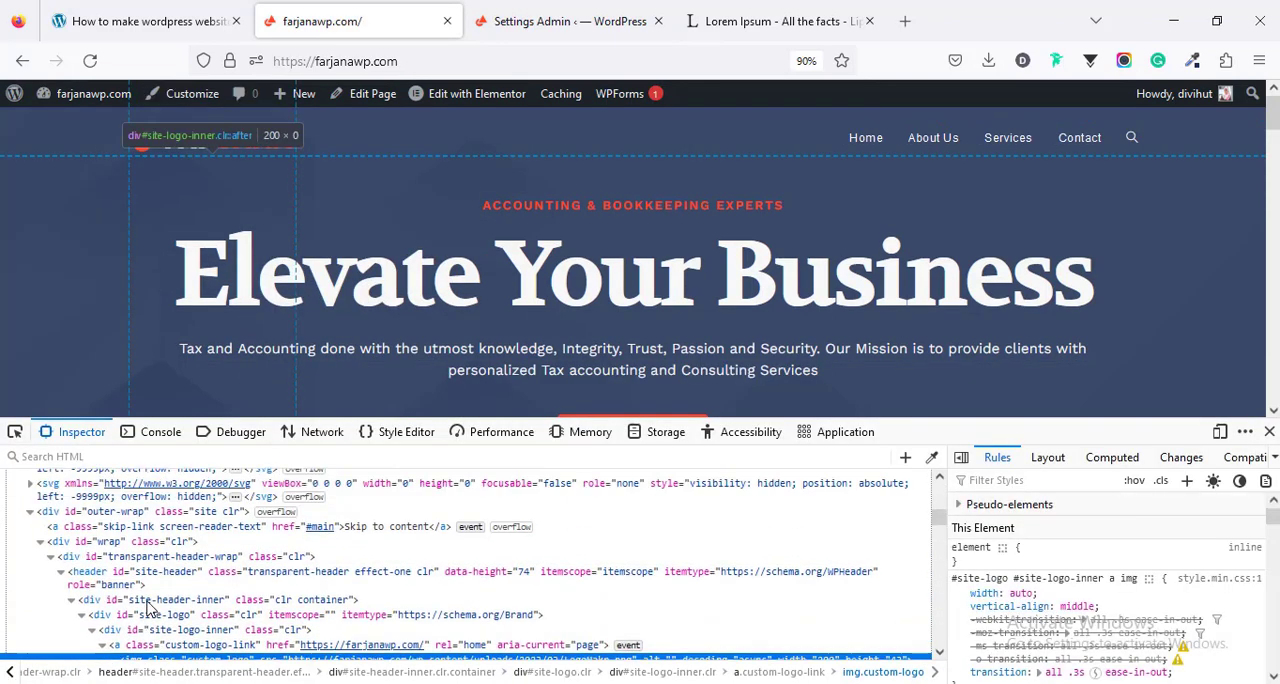
pyautogui.click(86, 580)
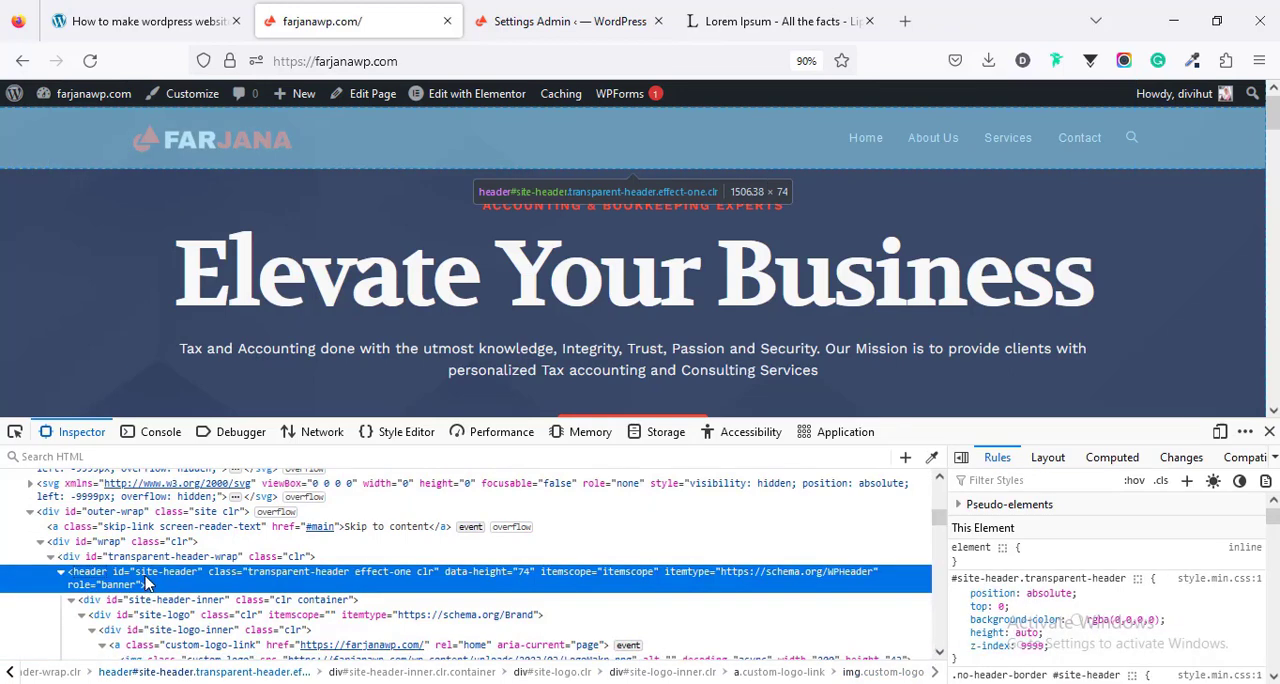
pyautogui.doubleClick(150, 576)
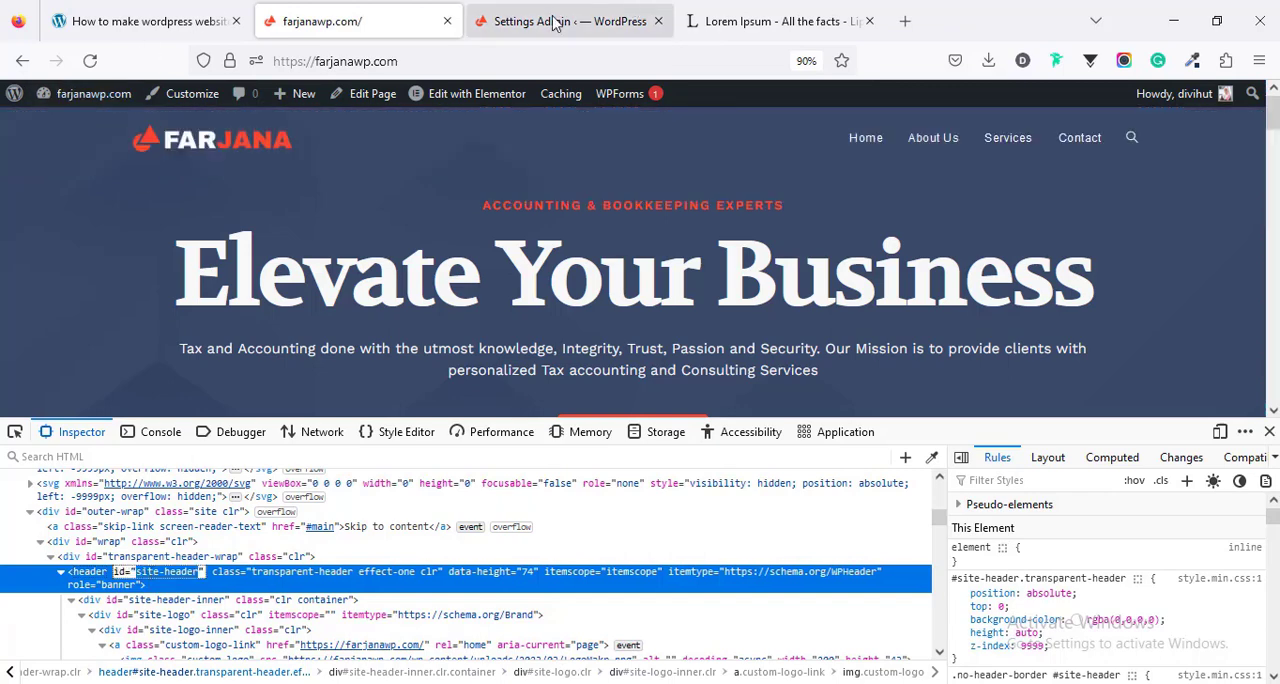
# - Set the myStickymenu sticky class to #site-header, then save and turn on the sticky menu
pyautogui.click(545, 20)
pyautogui.tripleClick(472, 309)
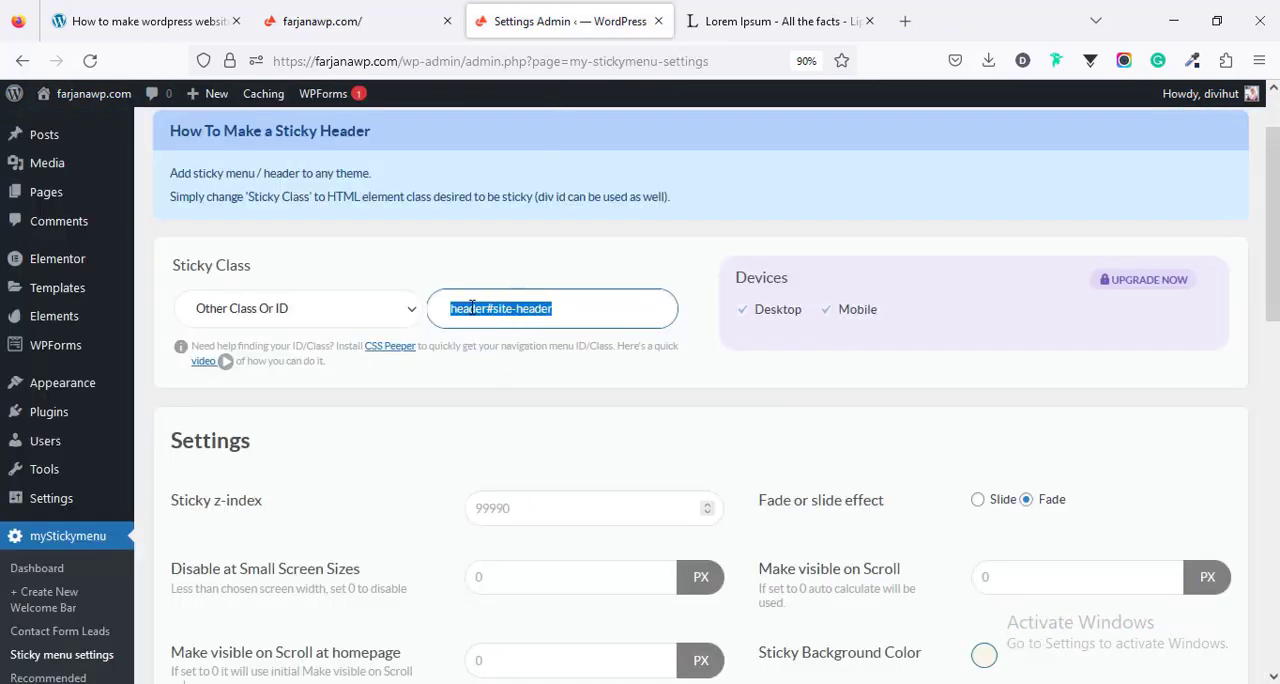
pyautogui.write('#site-header')
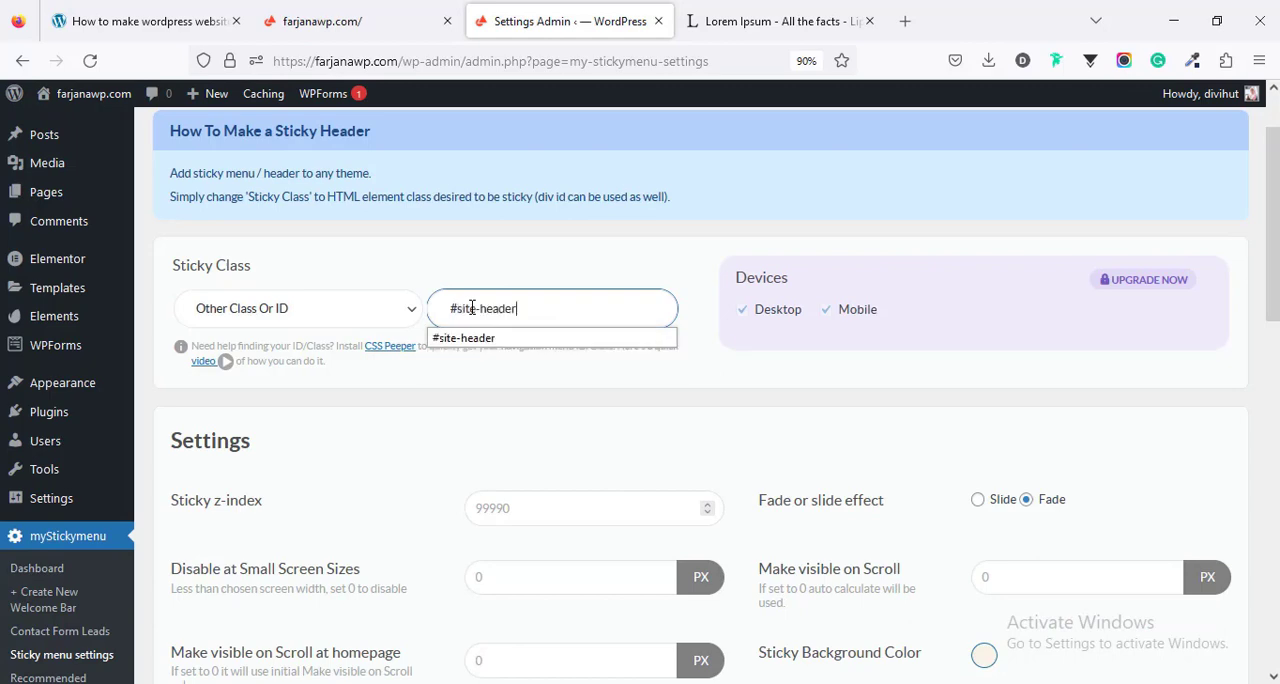
pyautogui.scroll(-7, 854, 446)
pyautogui.scroll(-3, 854, 482)
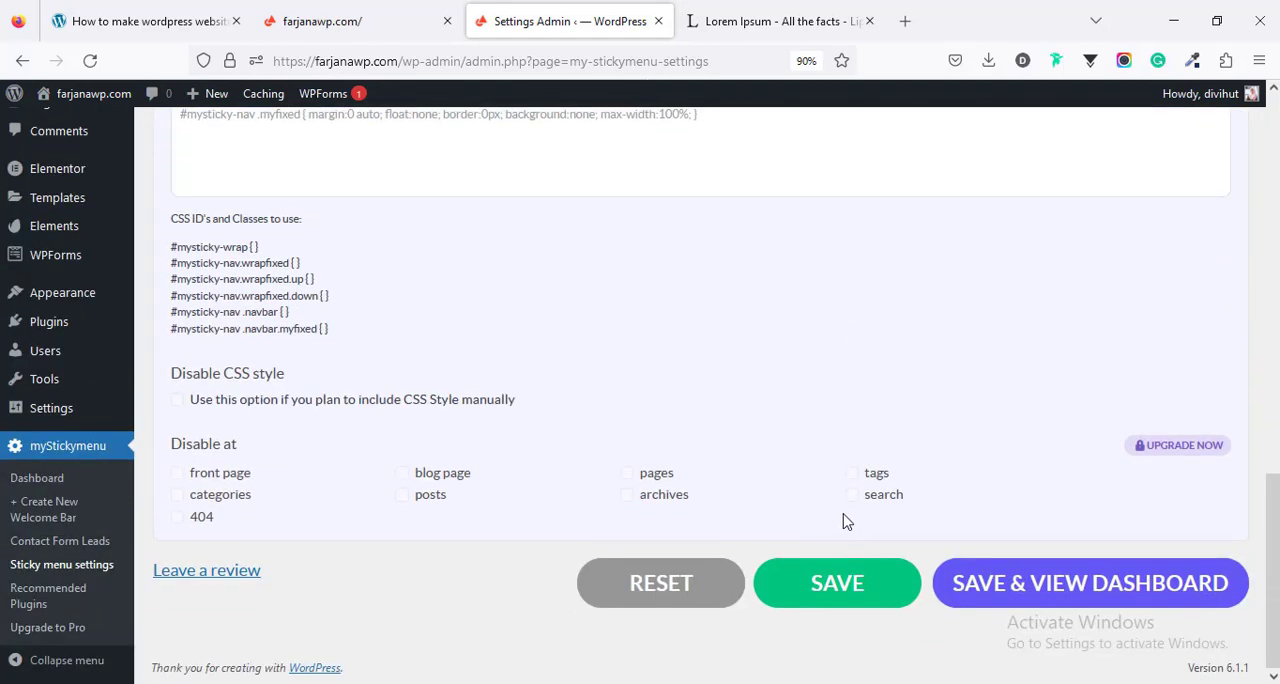
pyautogui.click(836, 584)
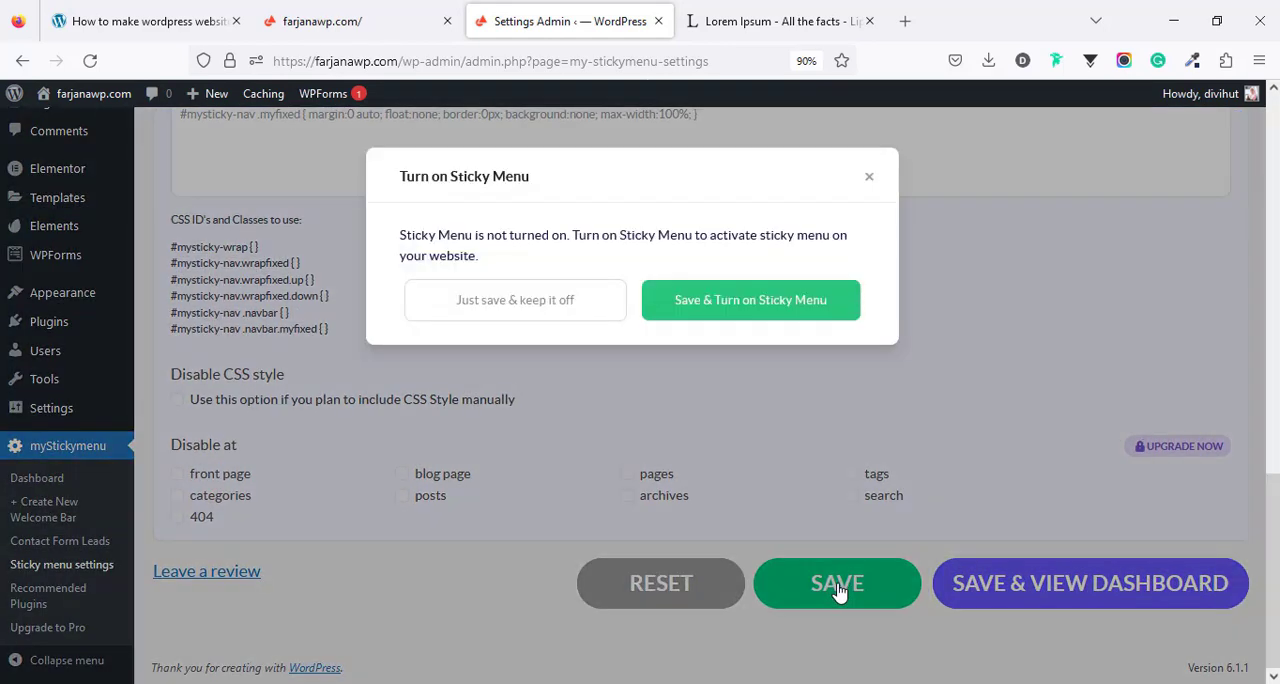
pyautogui.click(722, 300)
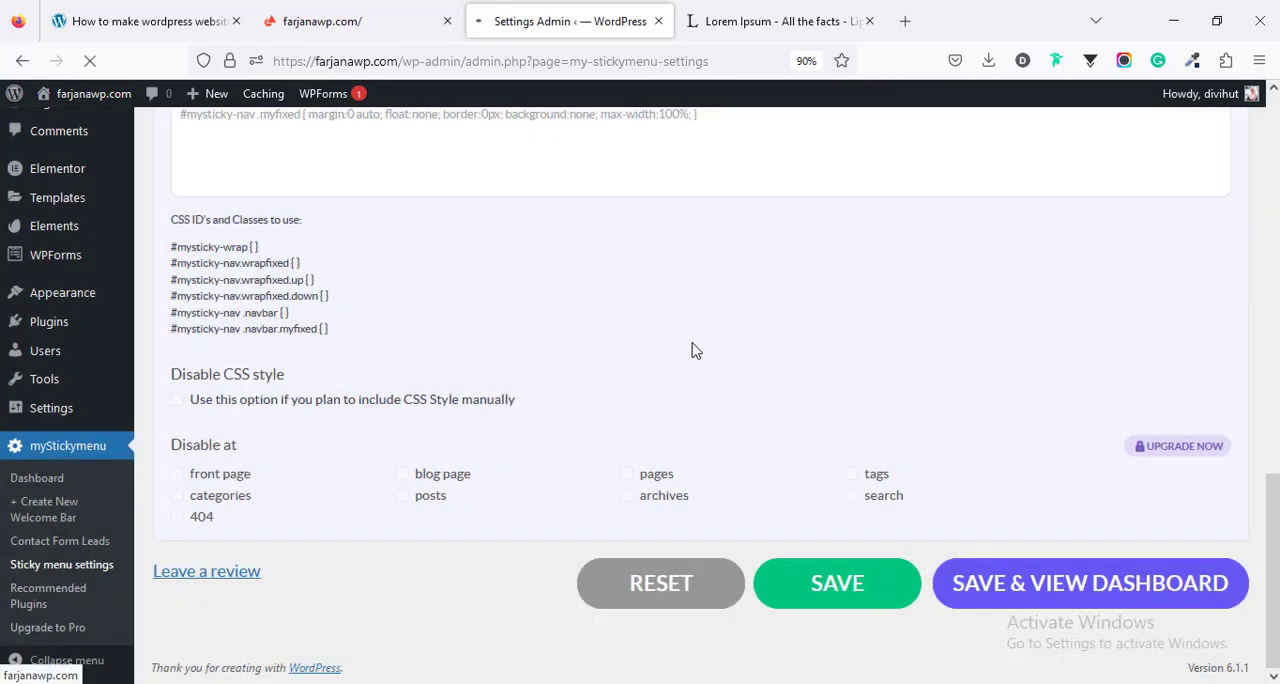
# - Reload the live home page, close the inspector, and check how the header behaves while scrolling
pyautogui.click(357, 25)
pyautogui.click(89, 61)
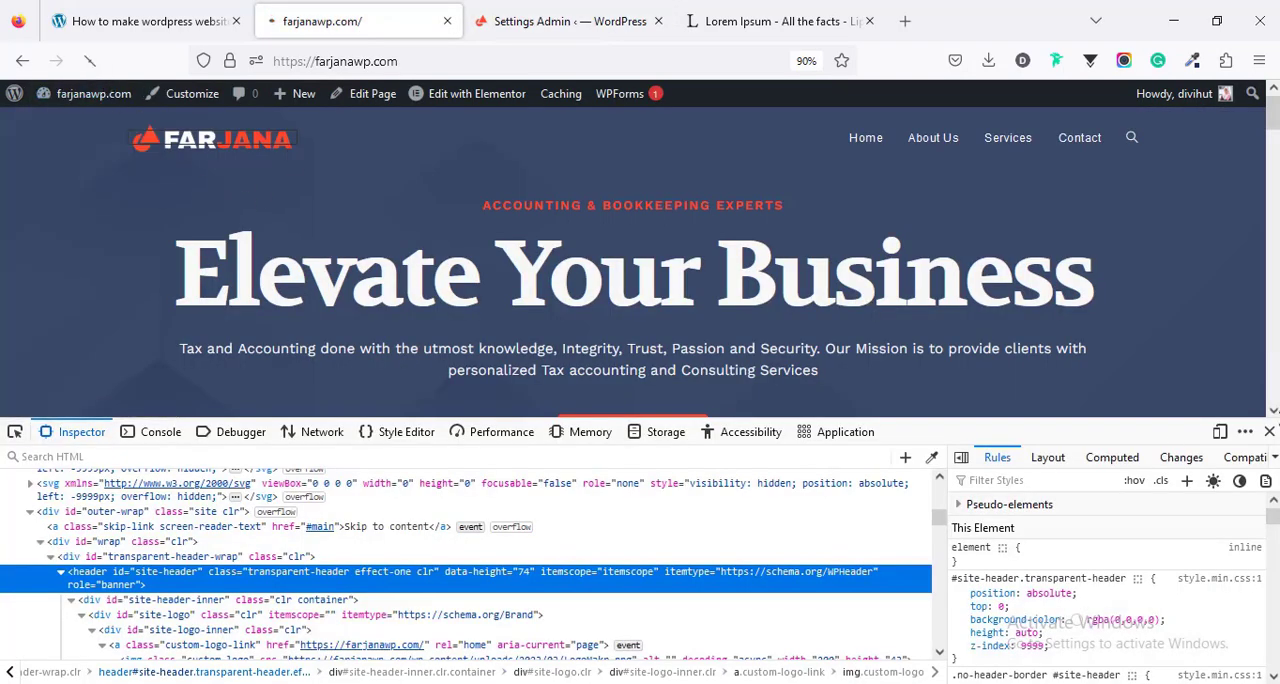
pyautogui.press('F12')
pyautogui.scroll(-2, 640, 400)
pyautogui.scroll(-10, 640, 400)
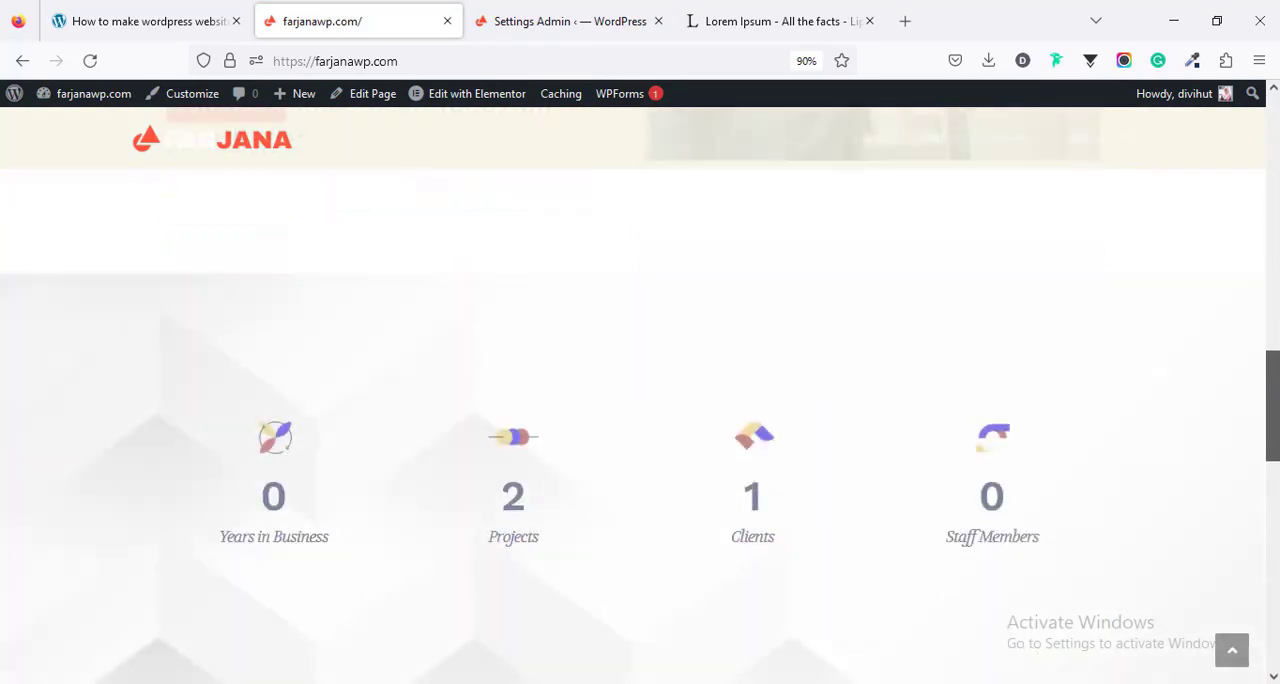
pyautogui.moveTo(1273, 400); pyautogui.dragTo(1275, 143)
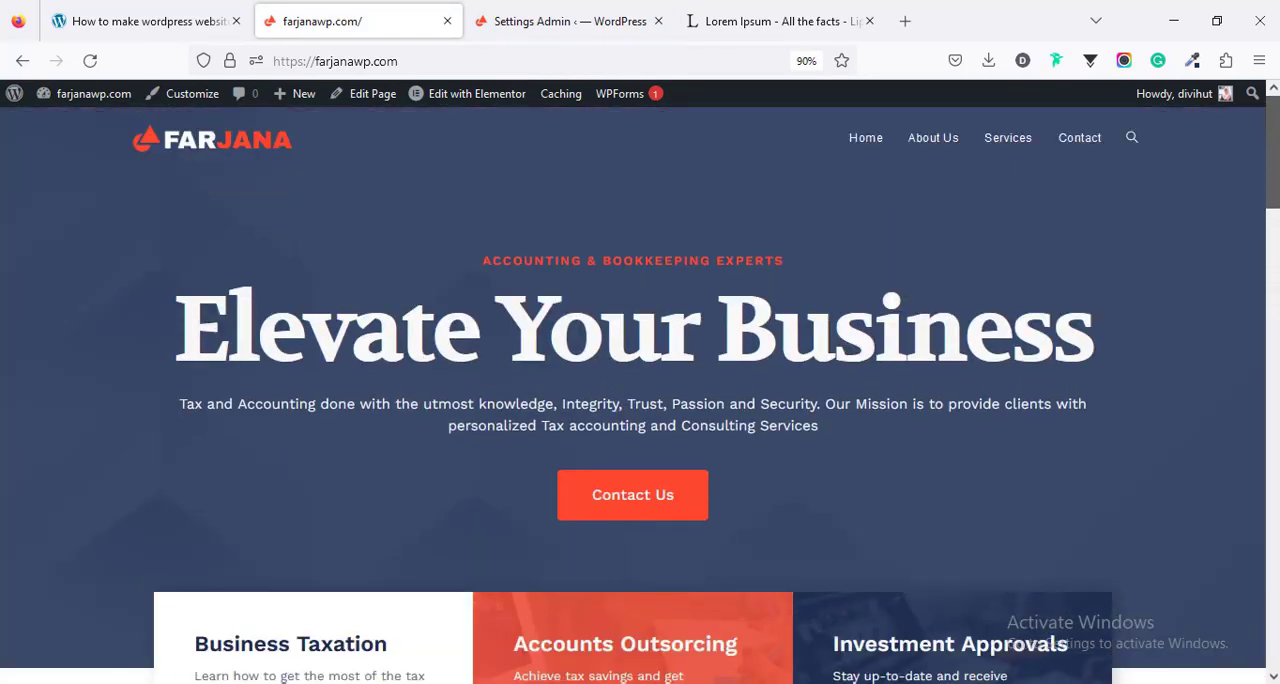
pyautogui.scroll(-8, 911, 296)
pyautogui.moveTo(1277, 332); pyautogui.dragTo(1279, 160)
pyautogui.scroll(3, 1245, 148)
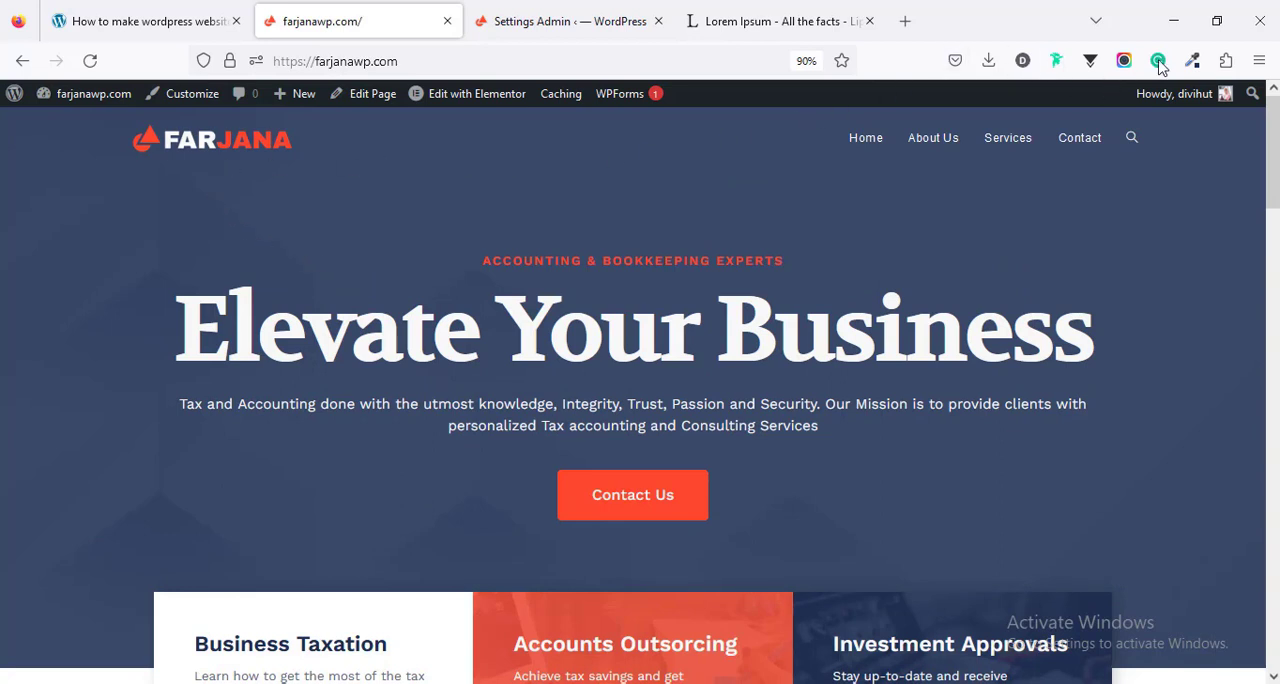
# - Sample the hero section's dark blue (#283958) on the live site and apply it as the sticky background color
pyautogui.click(1192, 60)
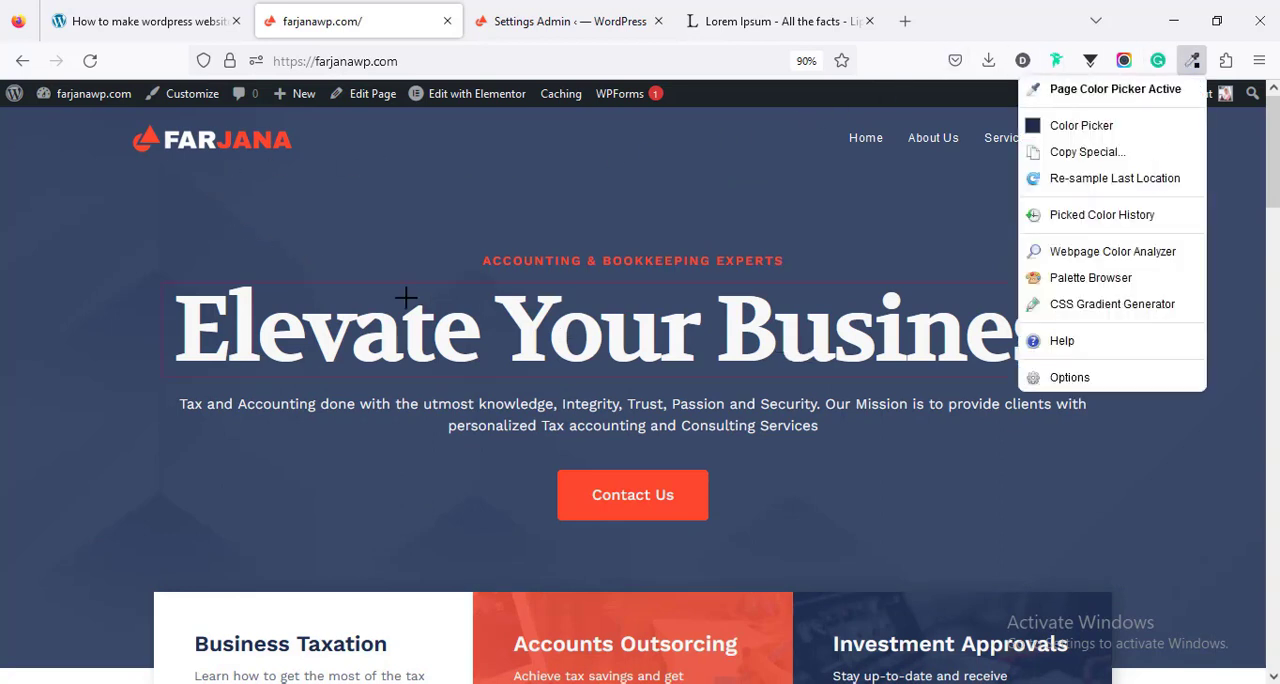
pyautogui.click(80, 192)
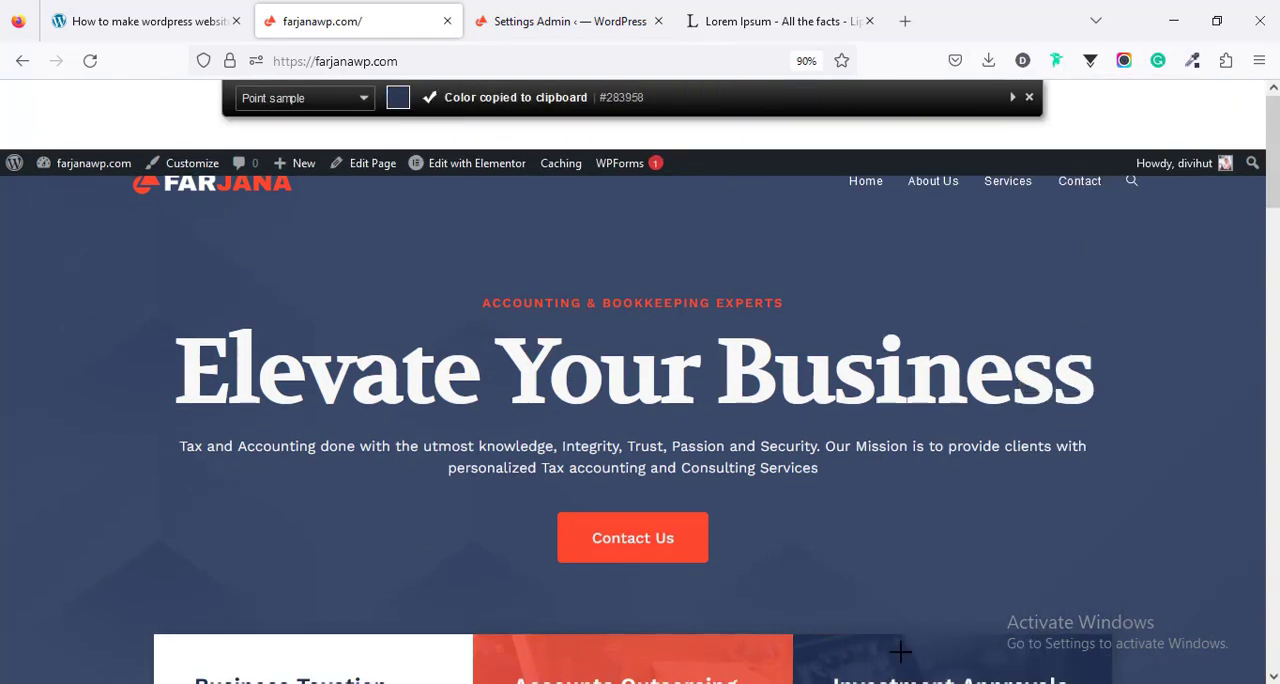
pyautogui.click(524, 22)
pyautogui.scroll(-4, 725, 462)
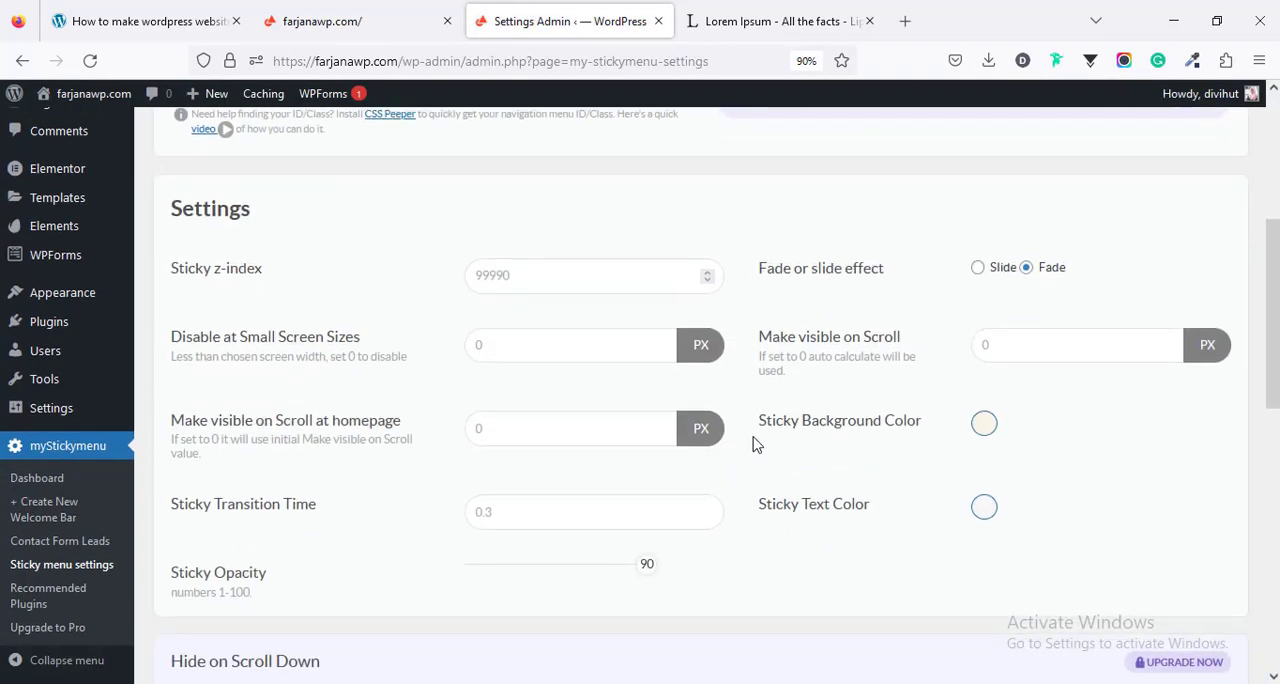
pyautogui.click(984, 422)
pyautogui.click(1020, 424)
pyautogui.hotkey('ctrl', 'v')
pyautogui.click(806, 570)
# - Set the sticky text color to white (#ffffff) and the sticky opacity to 75, and save the settings
pyautogui.click(984, 507)
pyautogui.scroll(-3, 1013, 572)
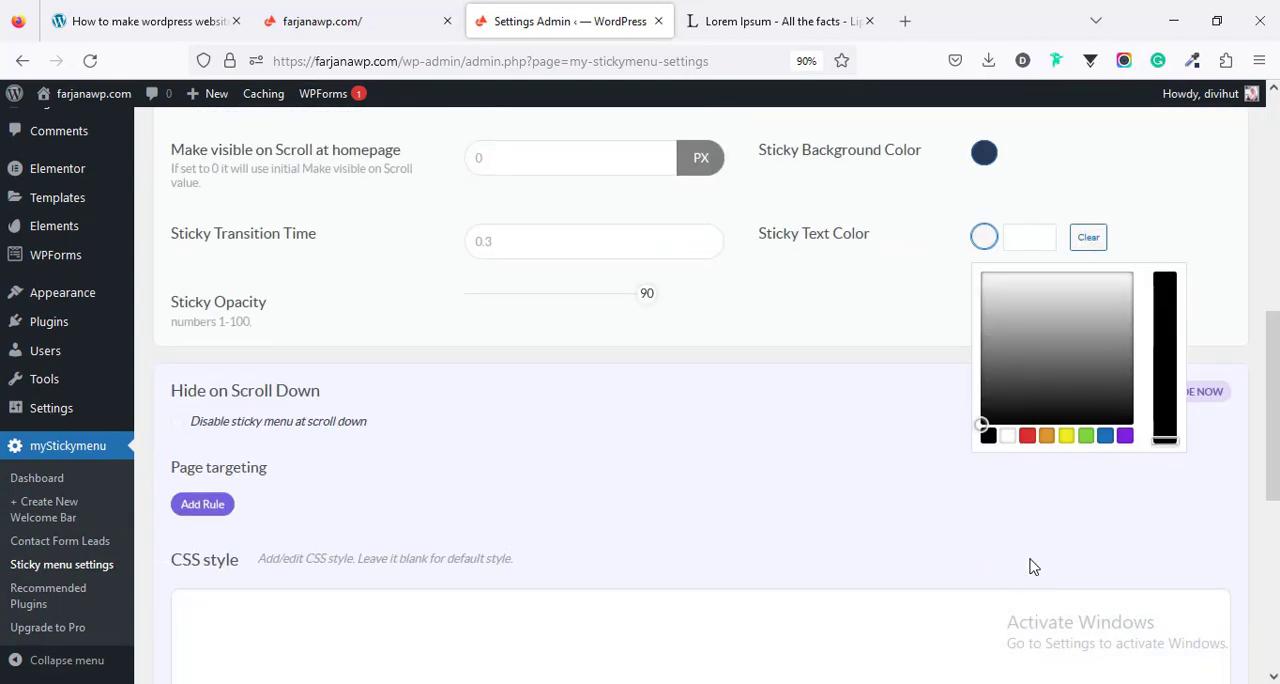
pyautogui.click(1007, 437)
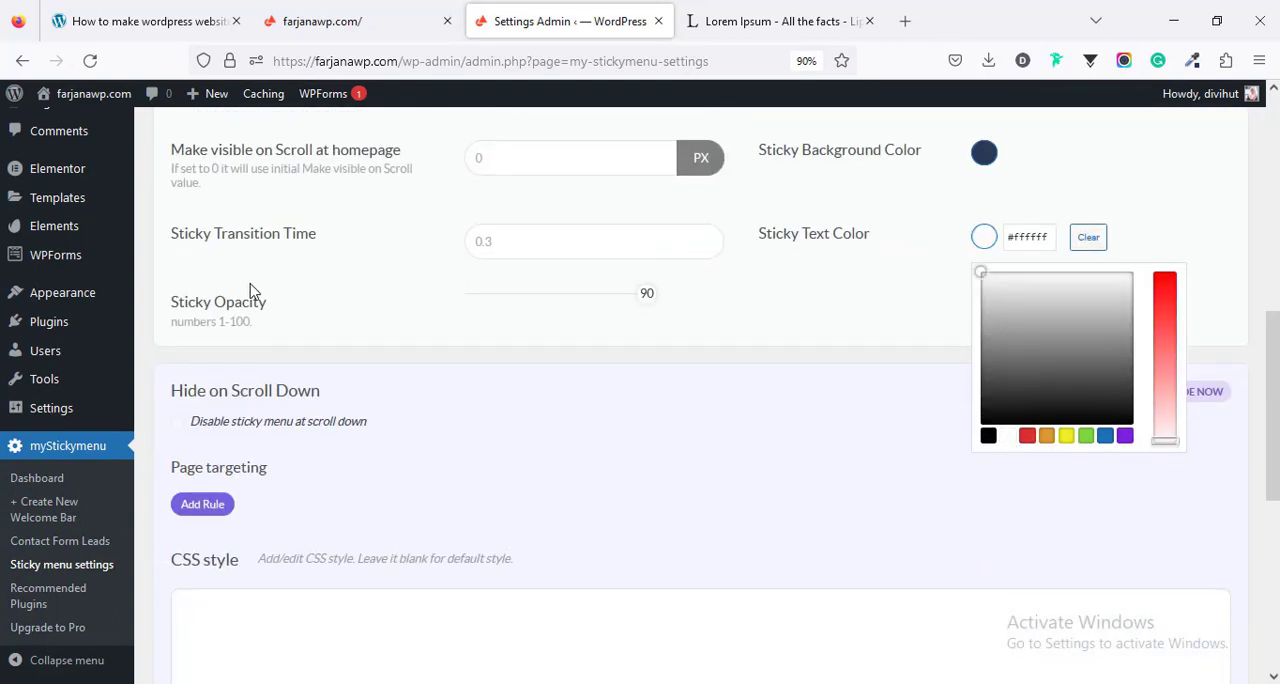
pyautogui.moveTo(643, 305); pyautogui.dragTo(624, 304)
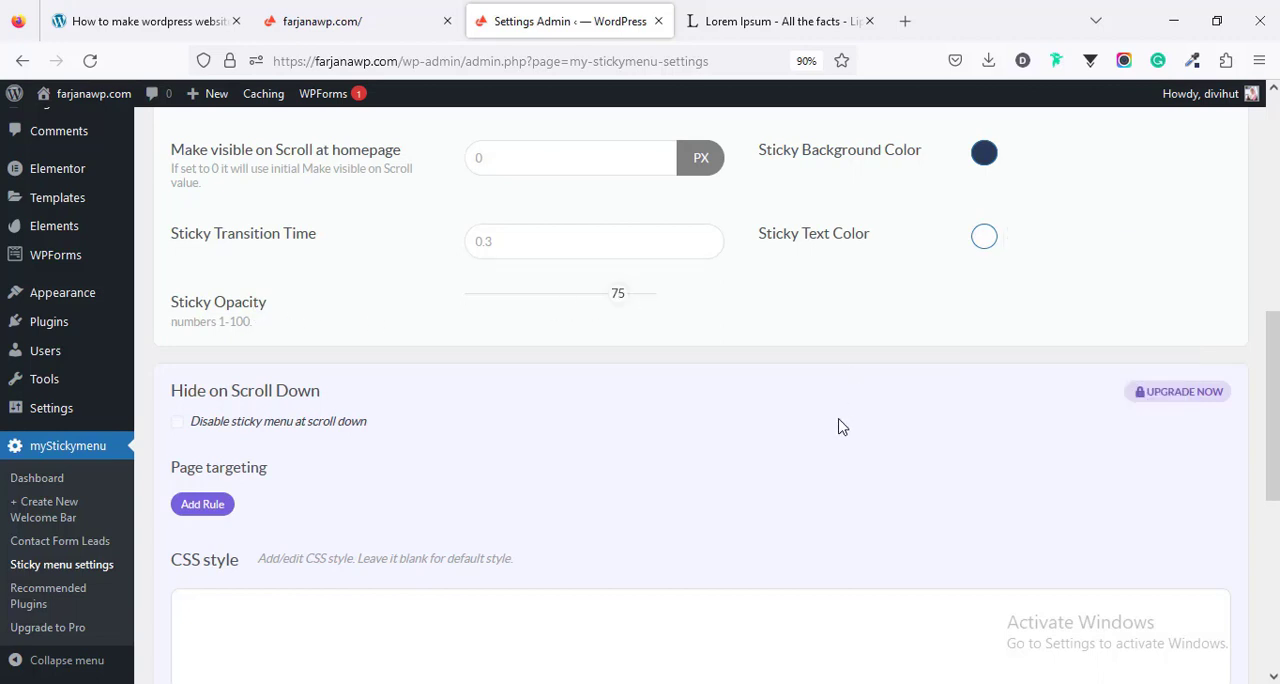
pyautogui.scroll(-4, 850, 450)
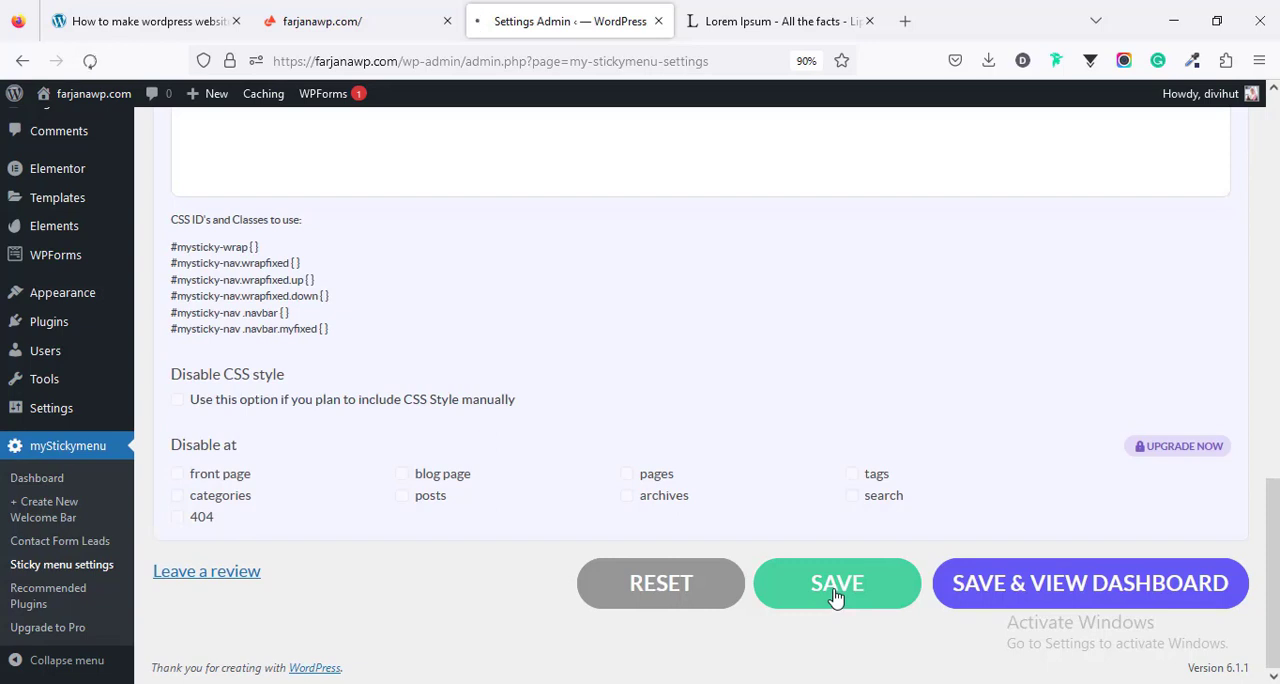
pyautogui.click(823, 577)
# - Reload the live home page and check the recolored sticky header along the length of the page
pyautogui.click(306, 12)
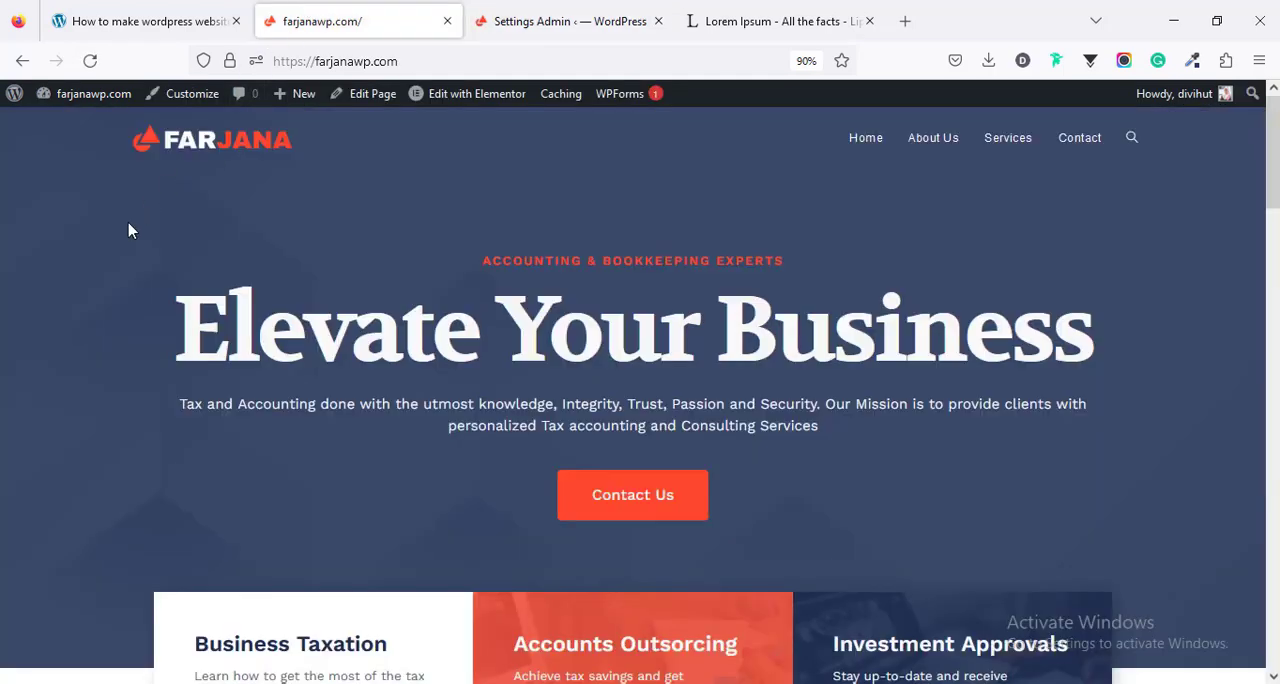
pyautogui.rightClick(116, 238)
pyautogui.click(237, 251)
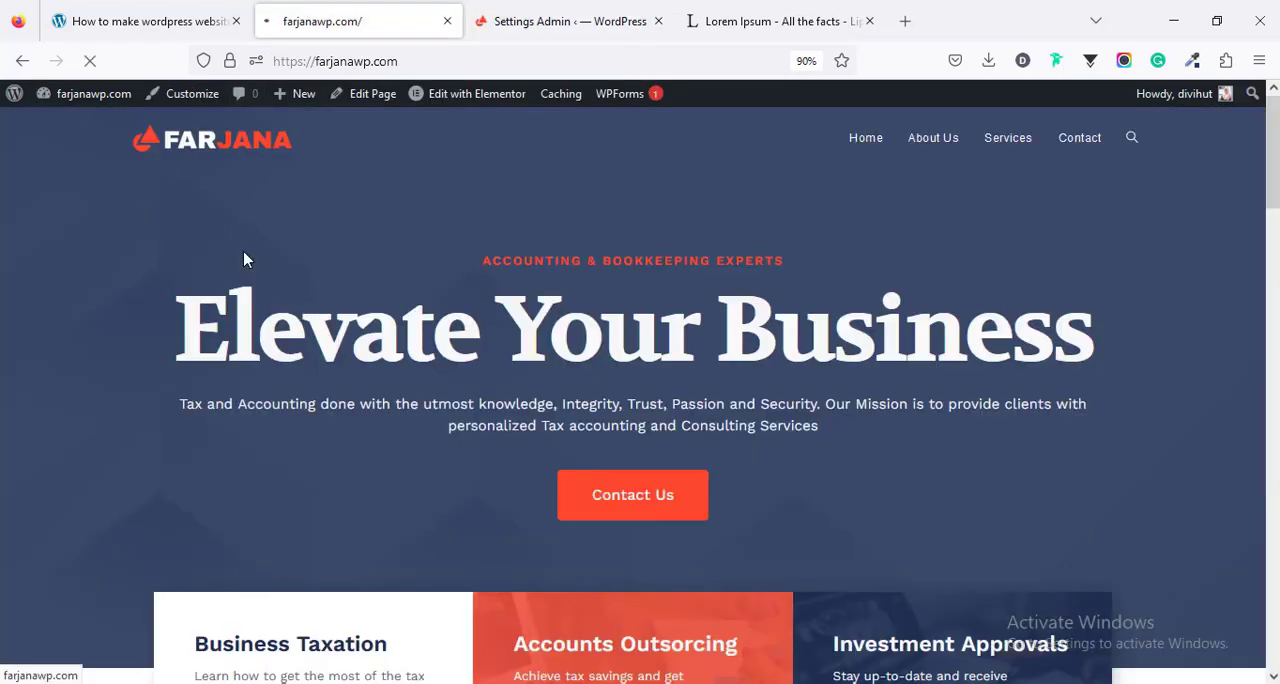
pyautogui.scroll(-5, 263, 298)
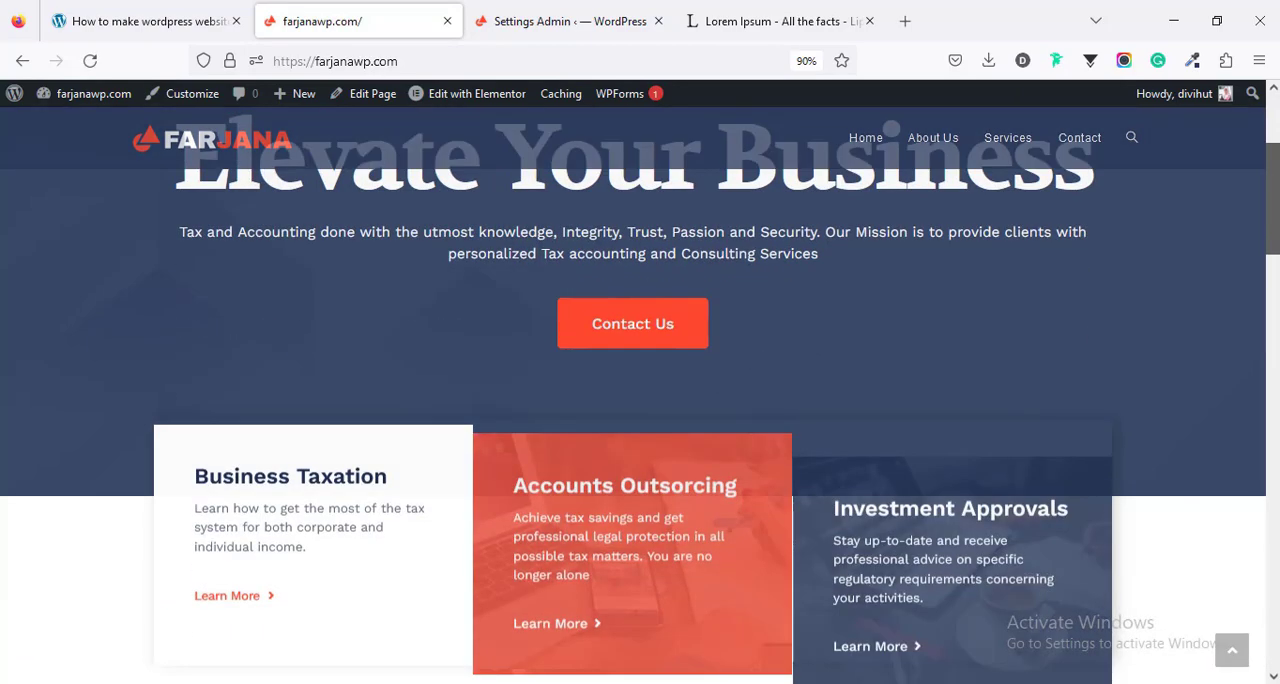
pyautogui.scroll(-8, 640, 396)
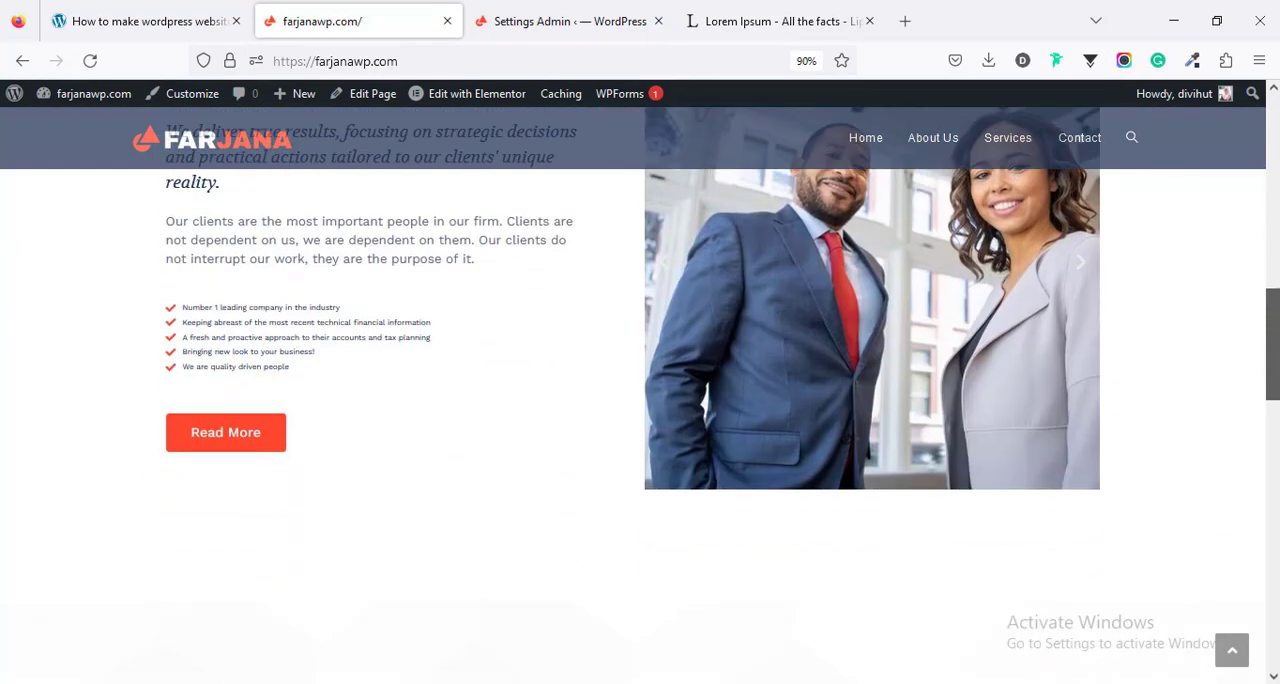
pyautogui.scroll(-5, 640, 396)
pyautogui.scroll(6, 640, 396)
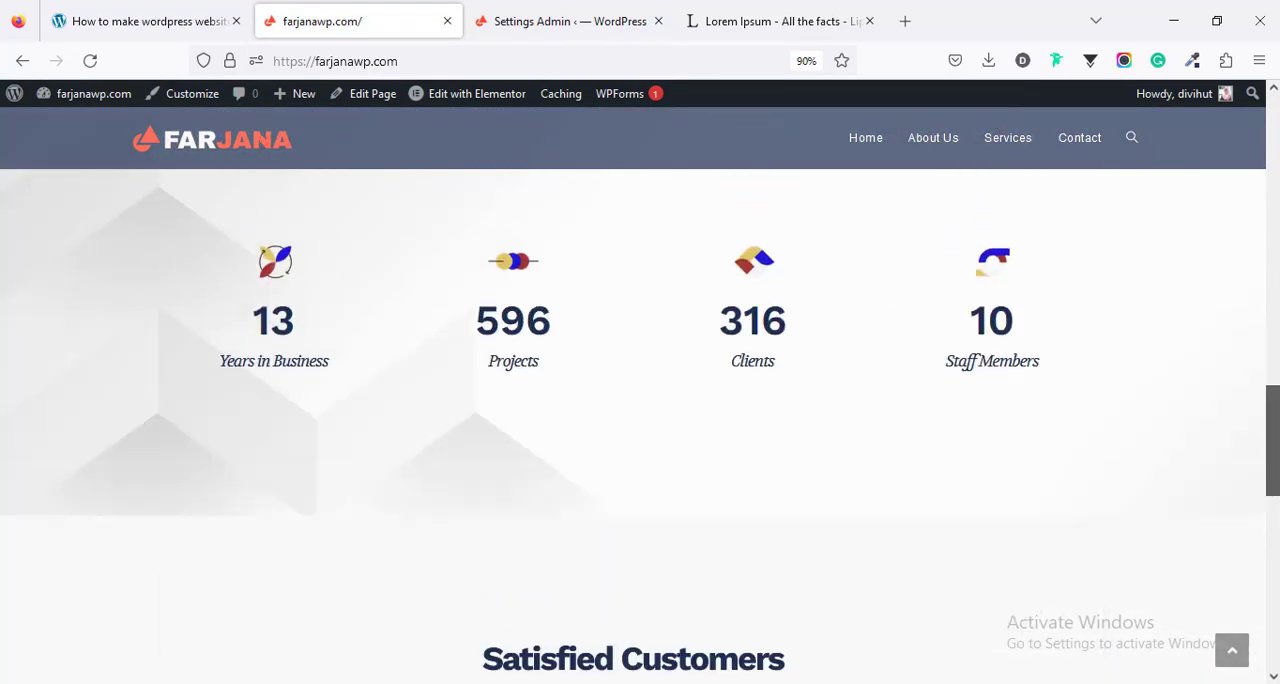
pyautogui.scroll(8, 224, 141)
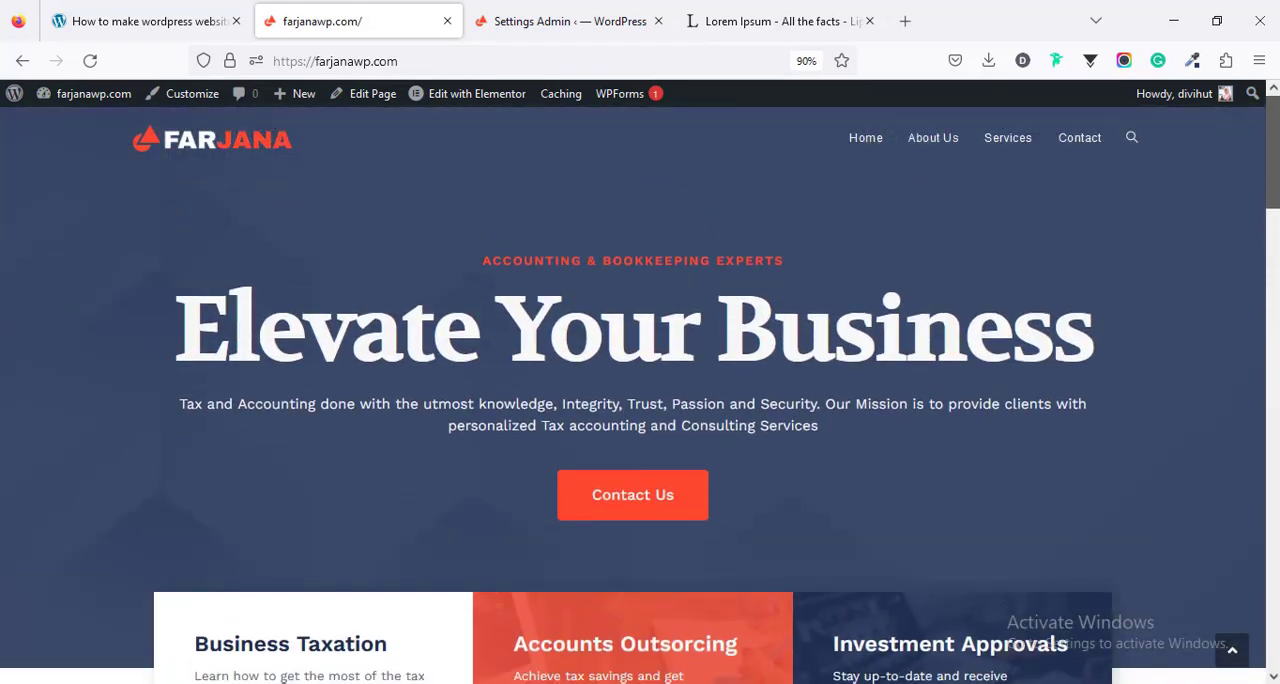
# - Review the remaining steps in the tutorial's outline, and return to the live home page
pyautogui.click(147, 8)
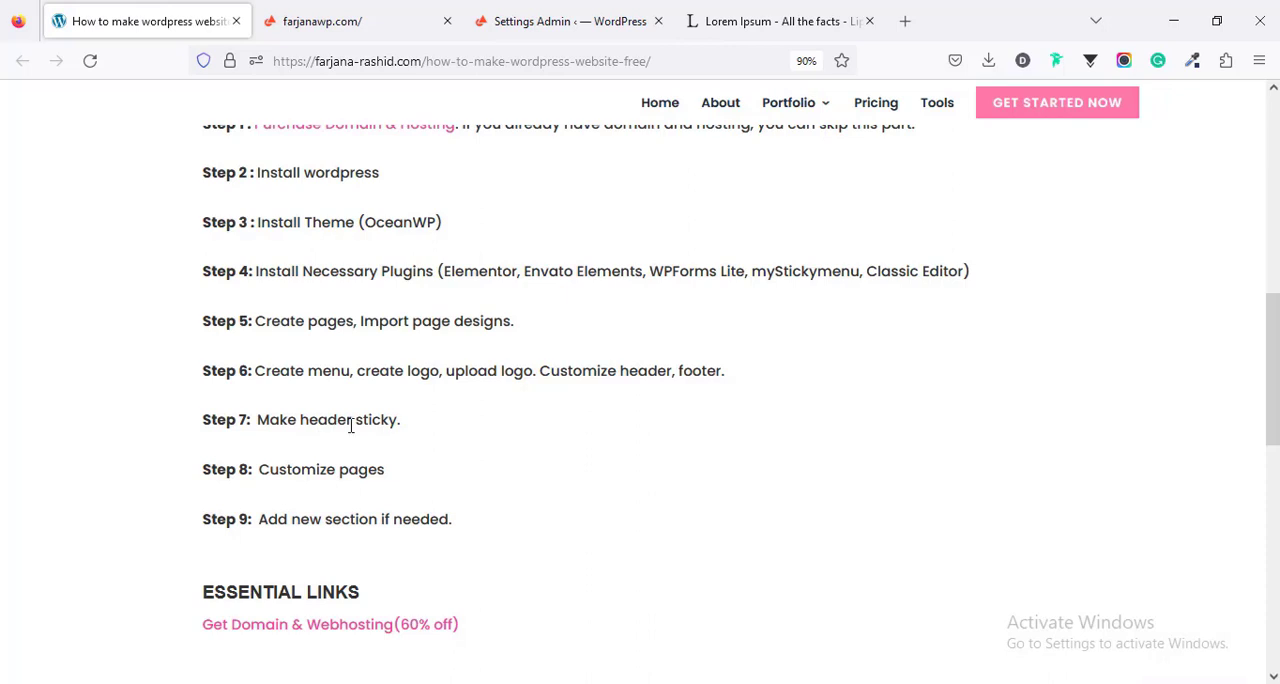
pyautogui.scroll(-2, 214, 446)
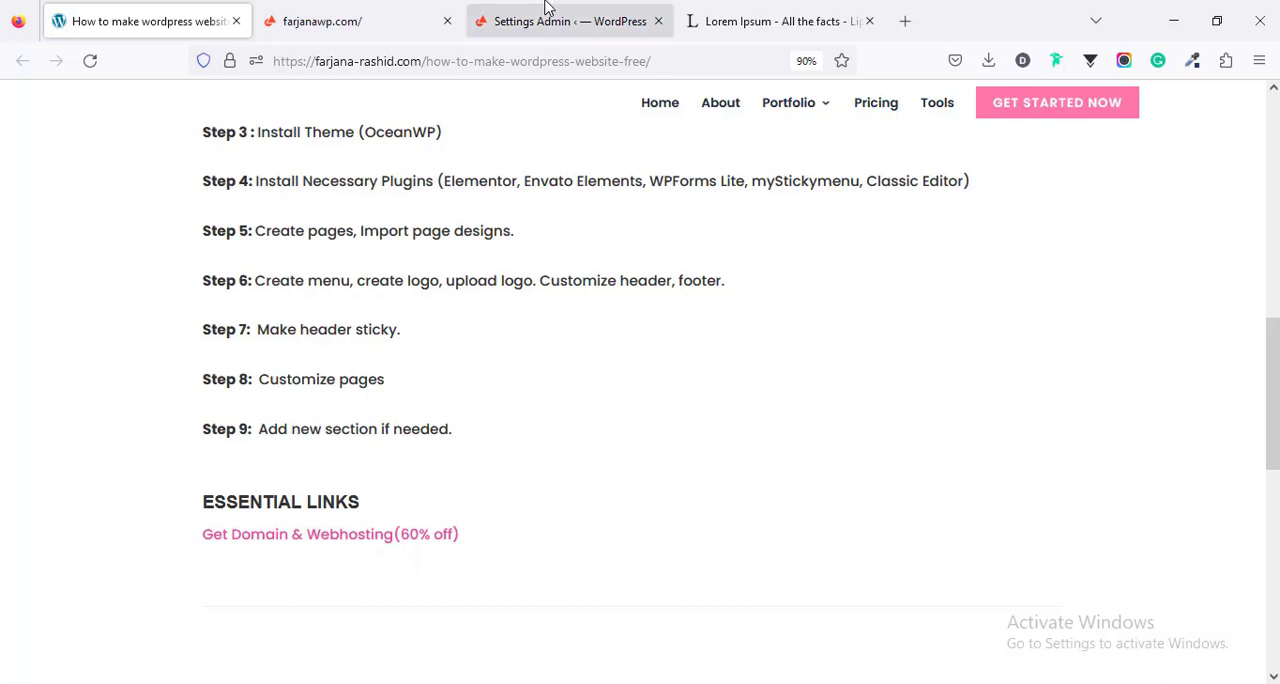
pyautogui.click(360, 20)
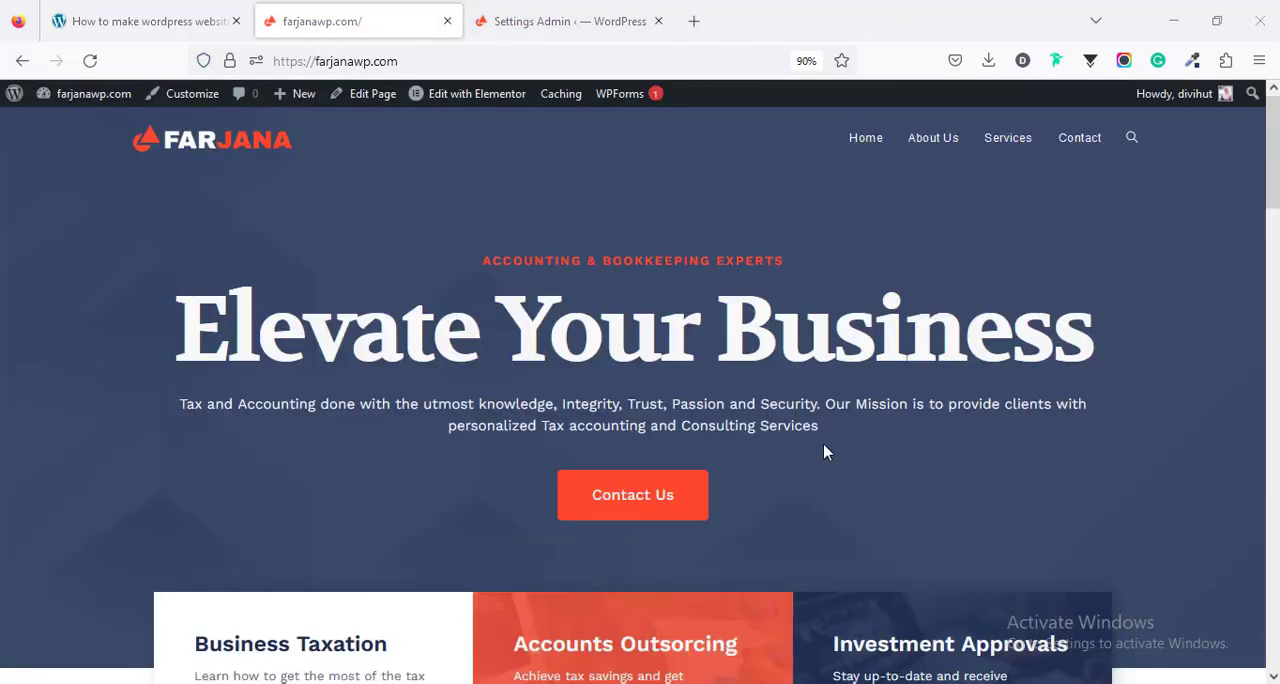
# - Open the home page in Elementor and change the small heading above the hero title to "We develop and design website"
pyautogui.click(470, 102)
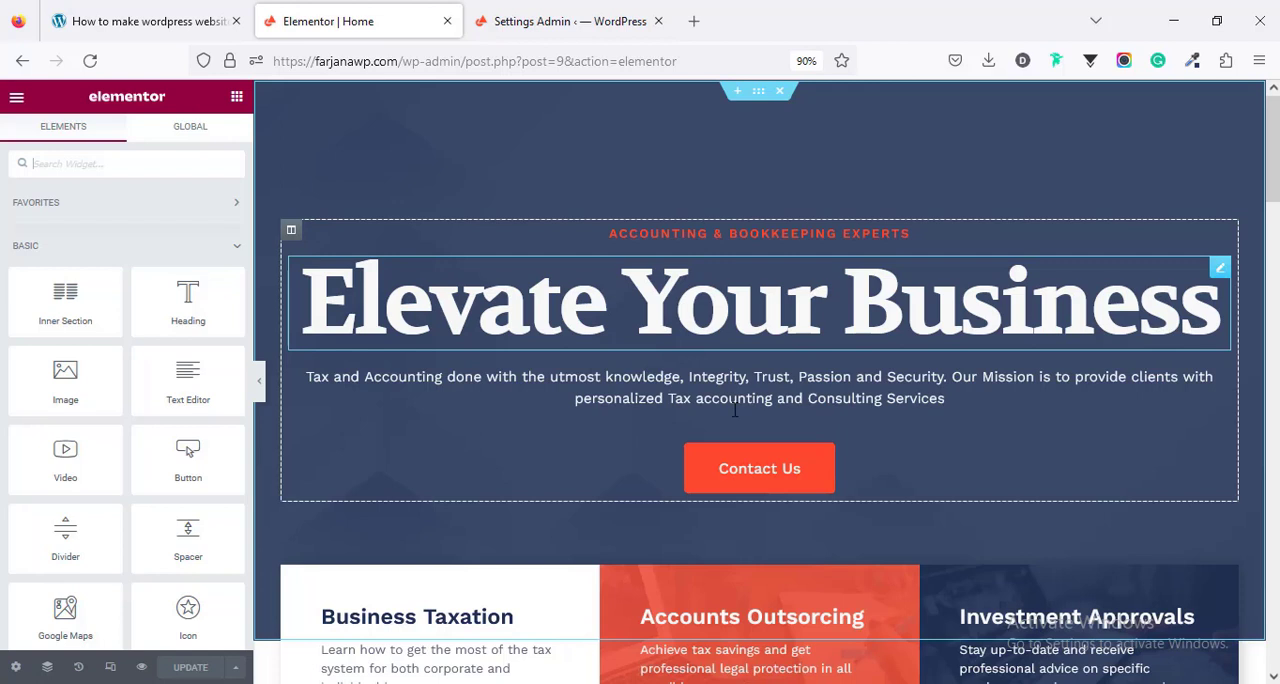
pyautogui.click(697, 233)
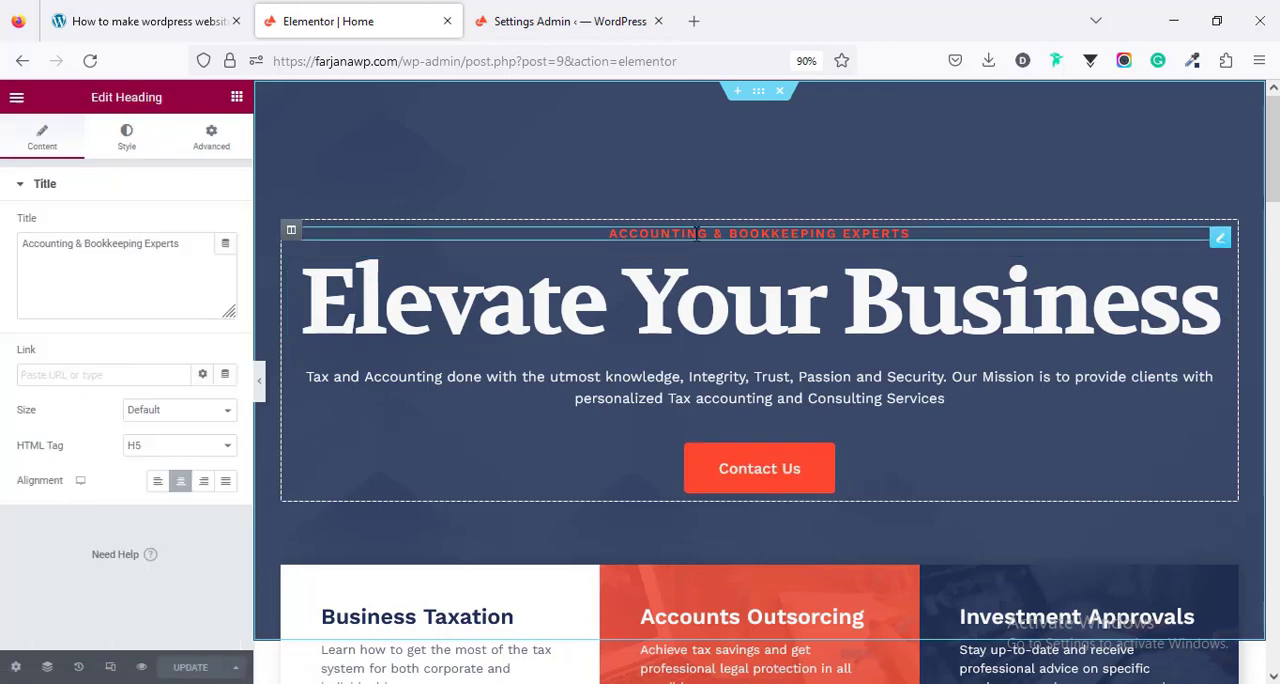
pyautogui.click(122, 288)
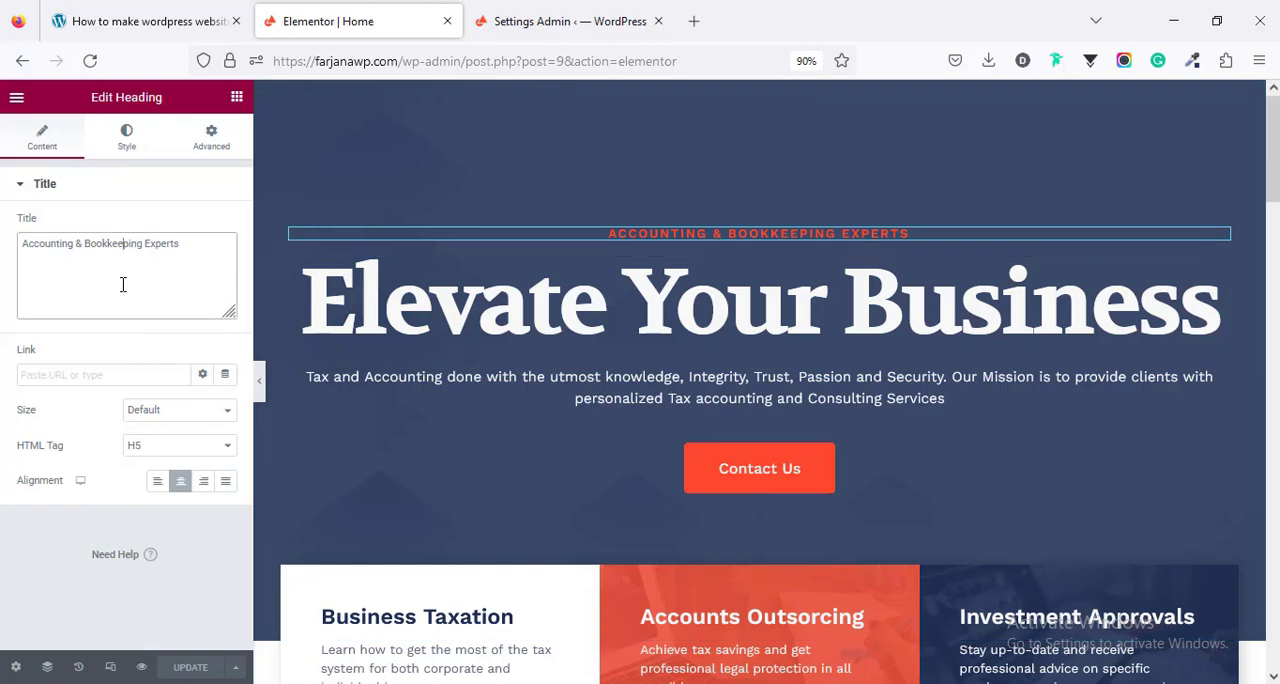
pyautogui.tripleClick(180, 249)
pyautogui.write('We develop and design website')
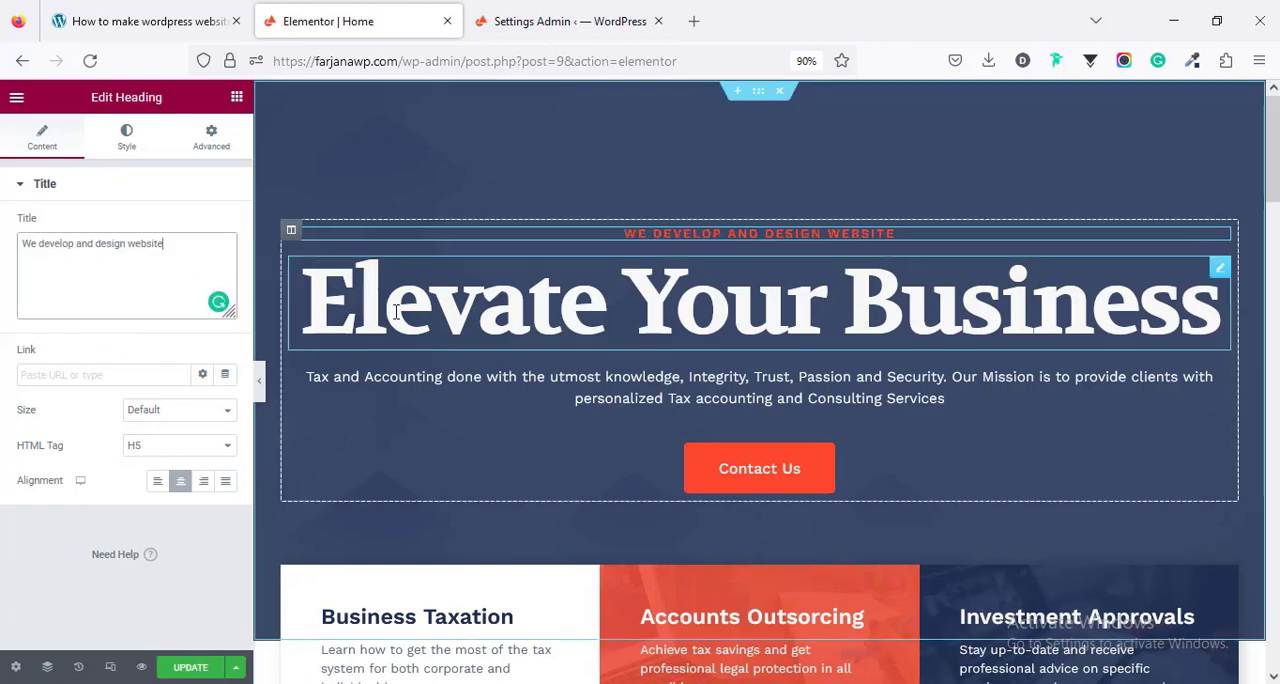
# - Open the settings of the hero title and of the paragraph below it to inspect their editable text
pyautogui.click(401, 325)
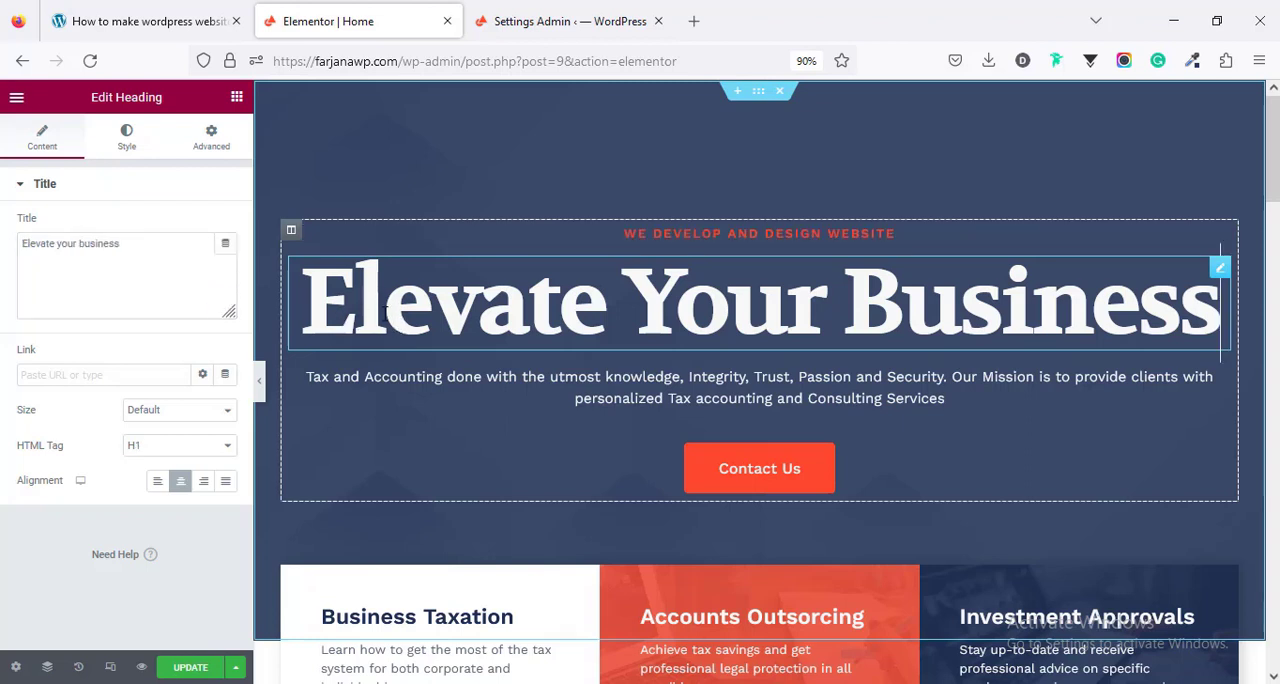
pyautogui.click(125, 252)
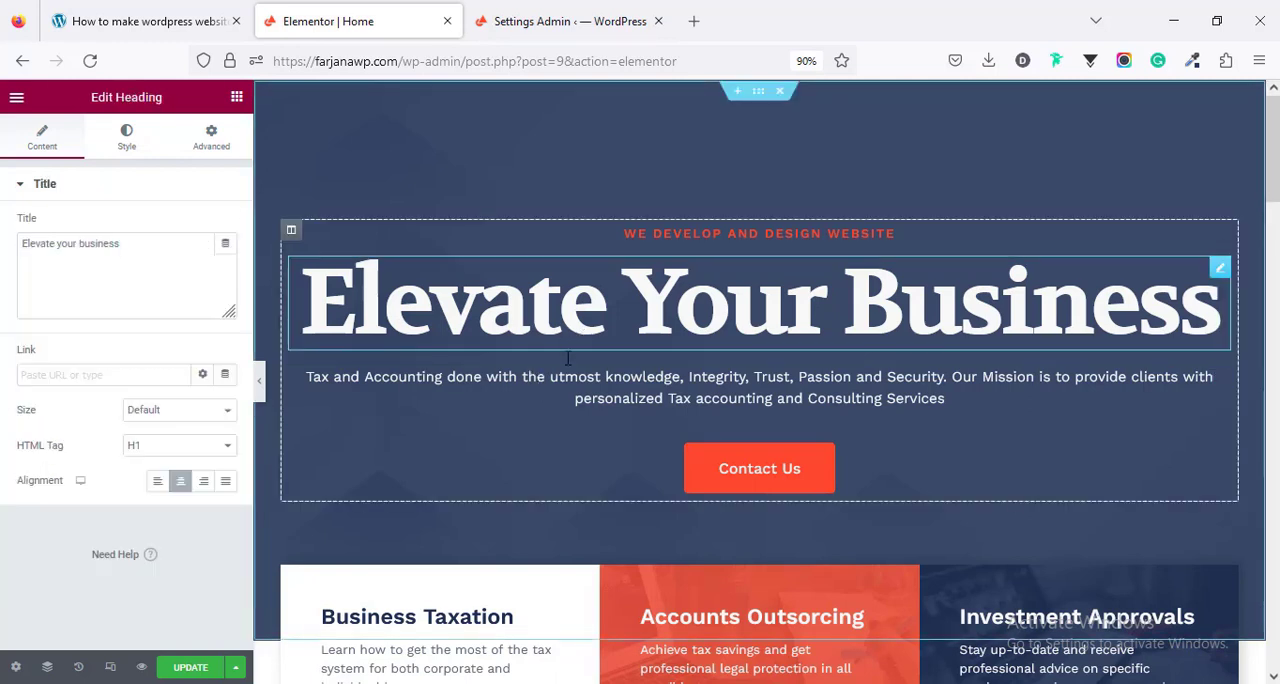
pyautogui.click(570, 398)
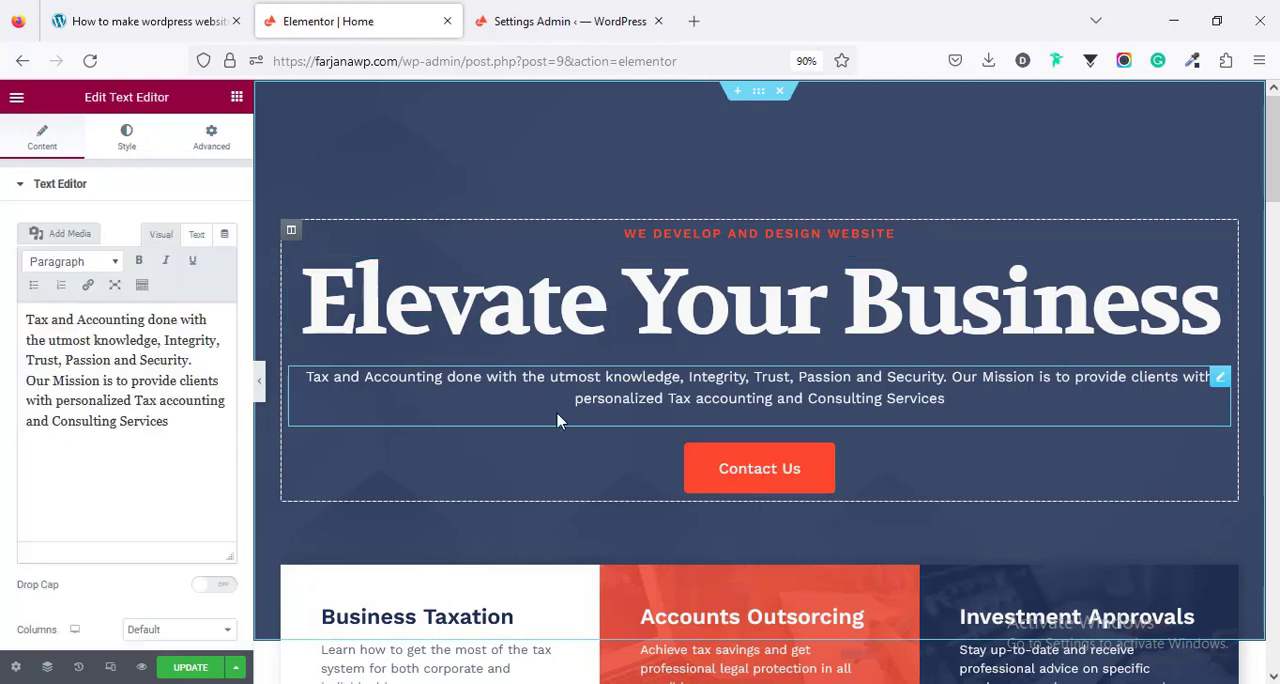
pyautogui.scroll(-2, 557, 421)
pyautogui.scroll(2, 557, 423)
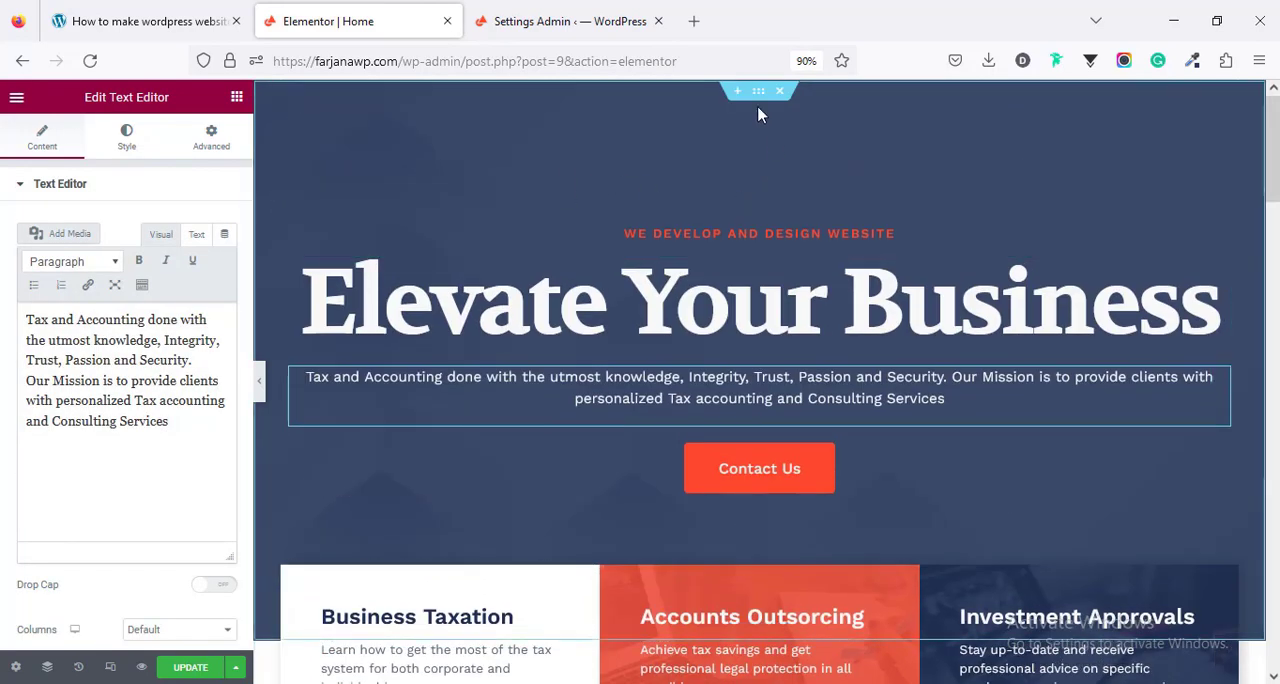
# - Try a lighter grey-blue background color (#7F8A9E) on the hero section, and undo the color change
pyautogui.click(758, 96)
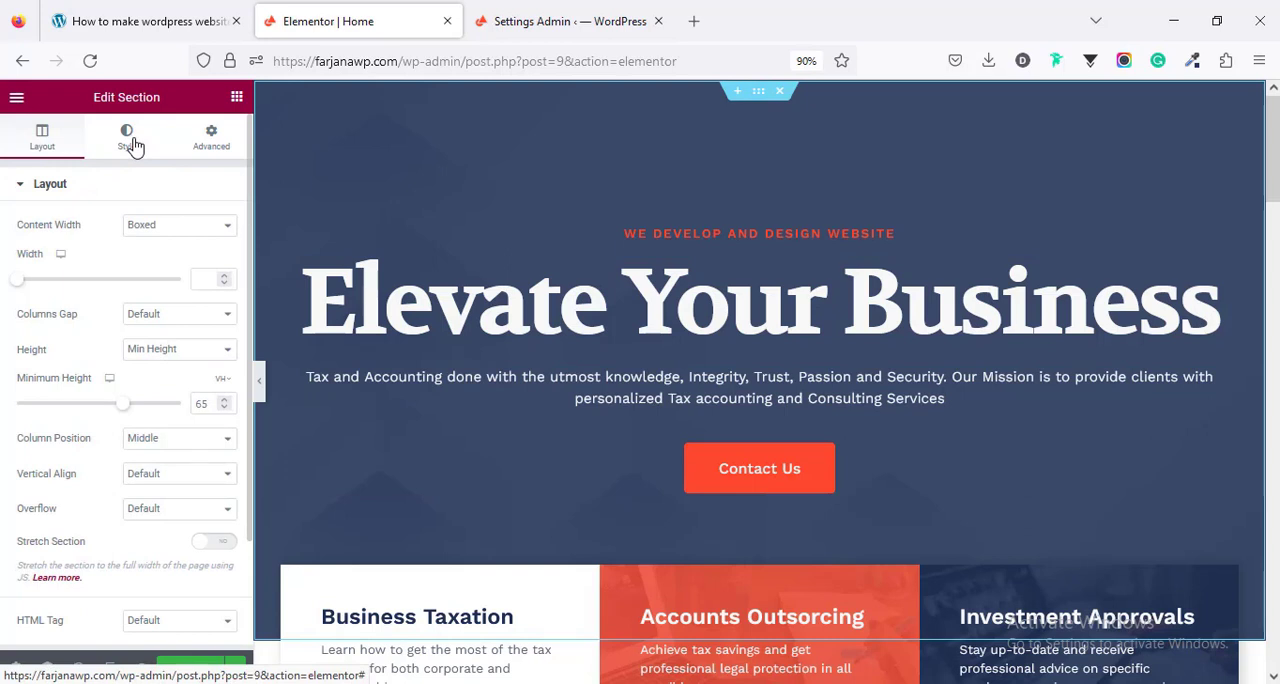
pyautogui.click(130, 143)
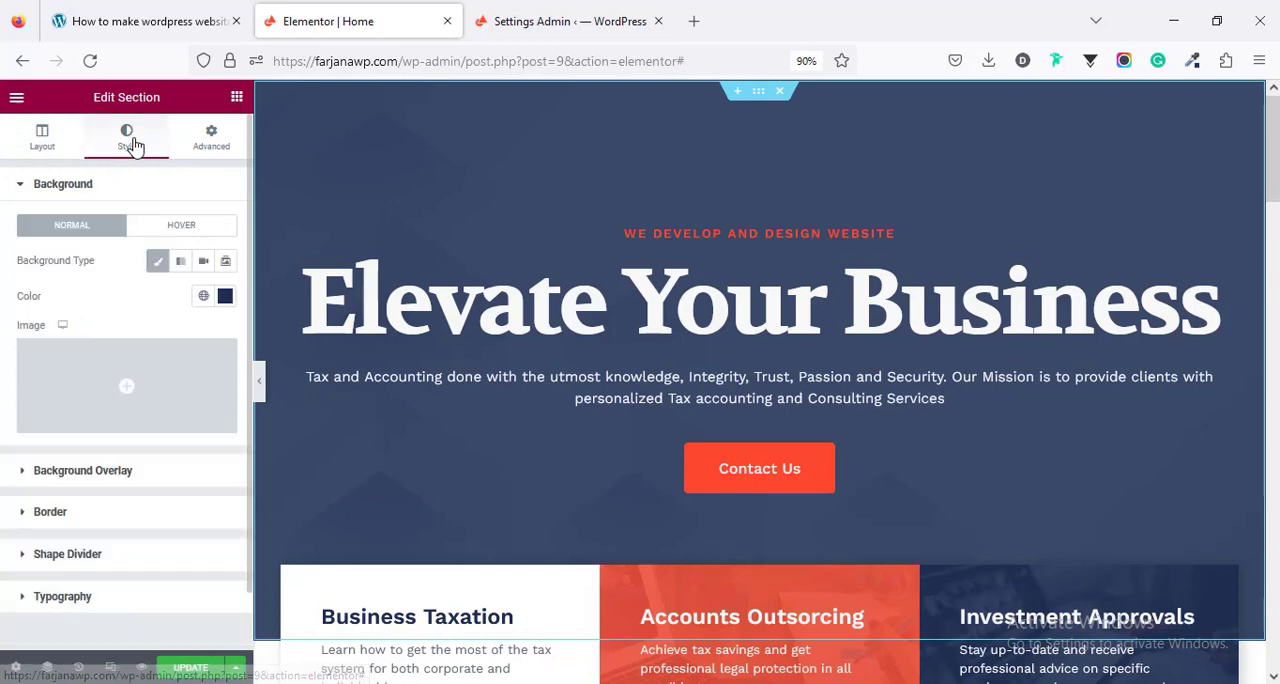
pyautogui.click(226, 298)
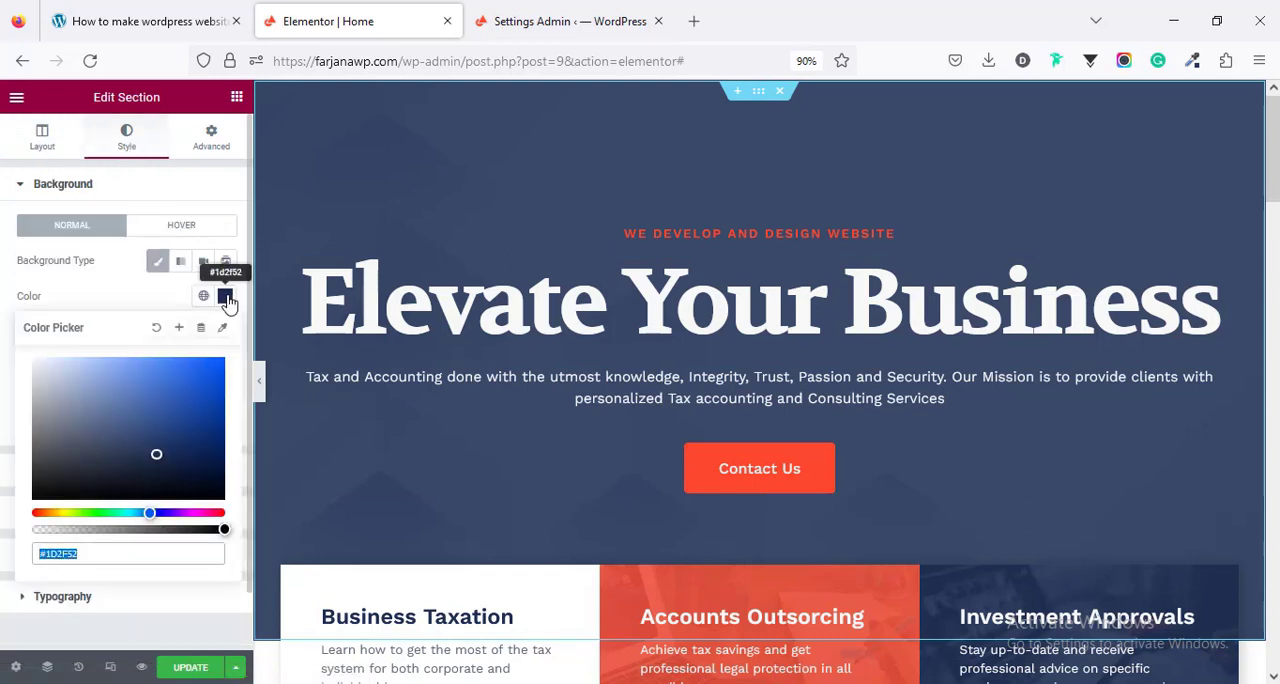
pyautogui.moveTo(196, 374)
pyautogui.mouseDown()
pyautogui.moveTo(177, 395)
pyautogui.moveTo(91, 426)
pyautogui.moveTo(52, 405)
pyautogui.moveTo(103, 391)
pyautogui.moveTo(69, 411)
pyautogui.mouseUp()
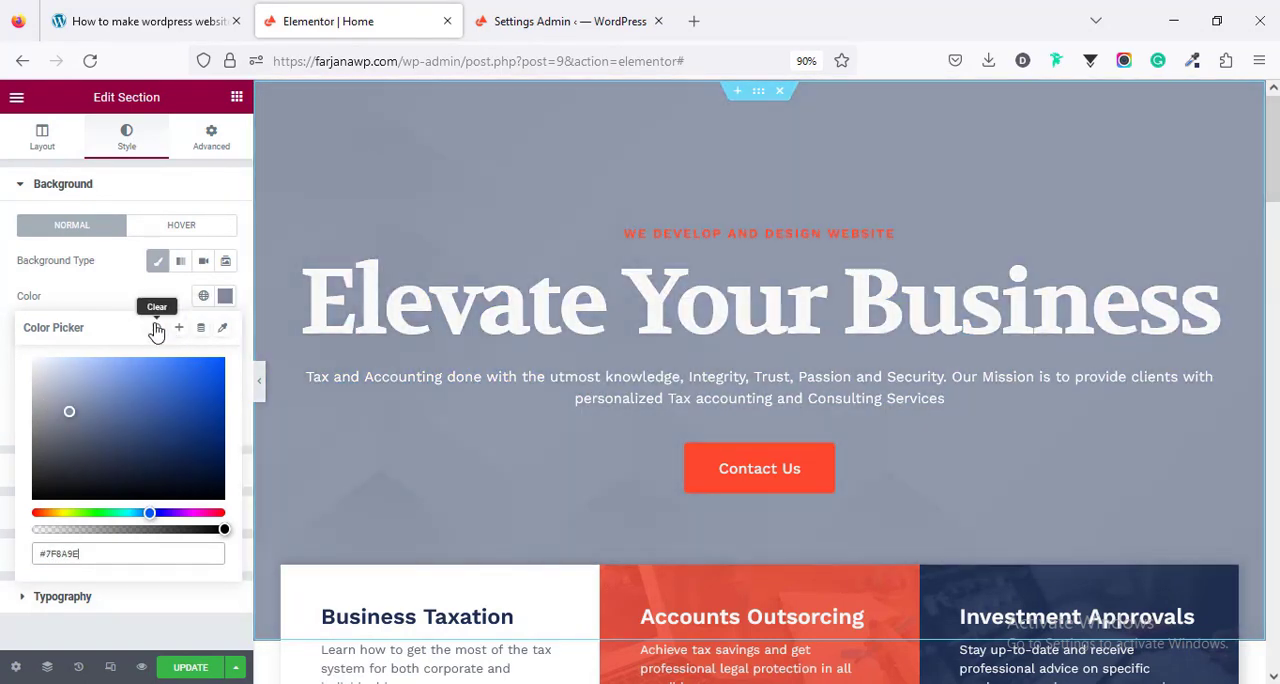
pyautogui.click(112, 292)
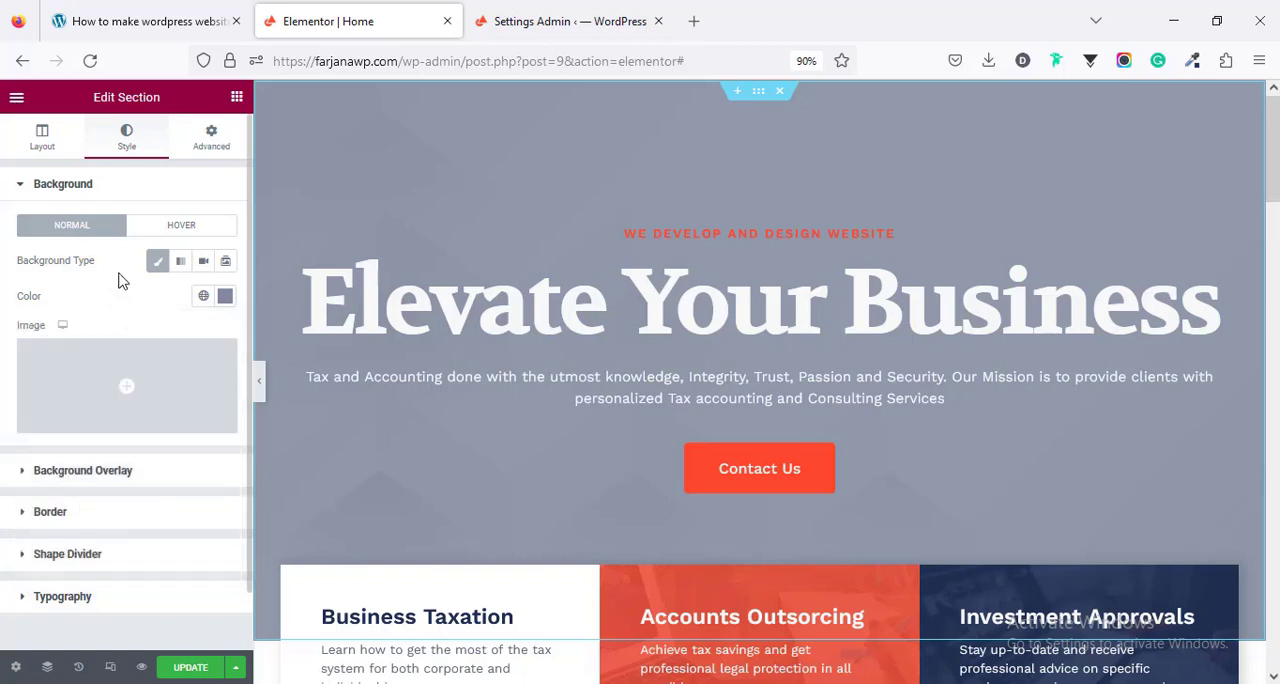
pyautogui.hotkey('ctrl', 'z')
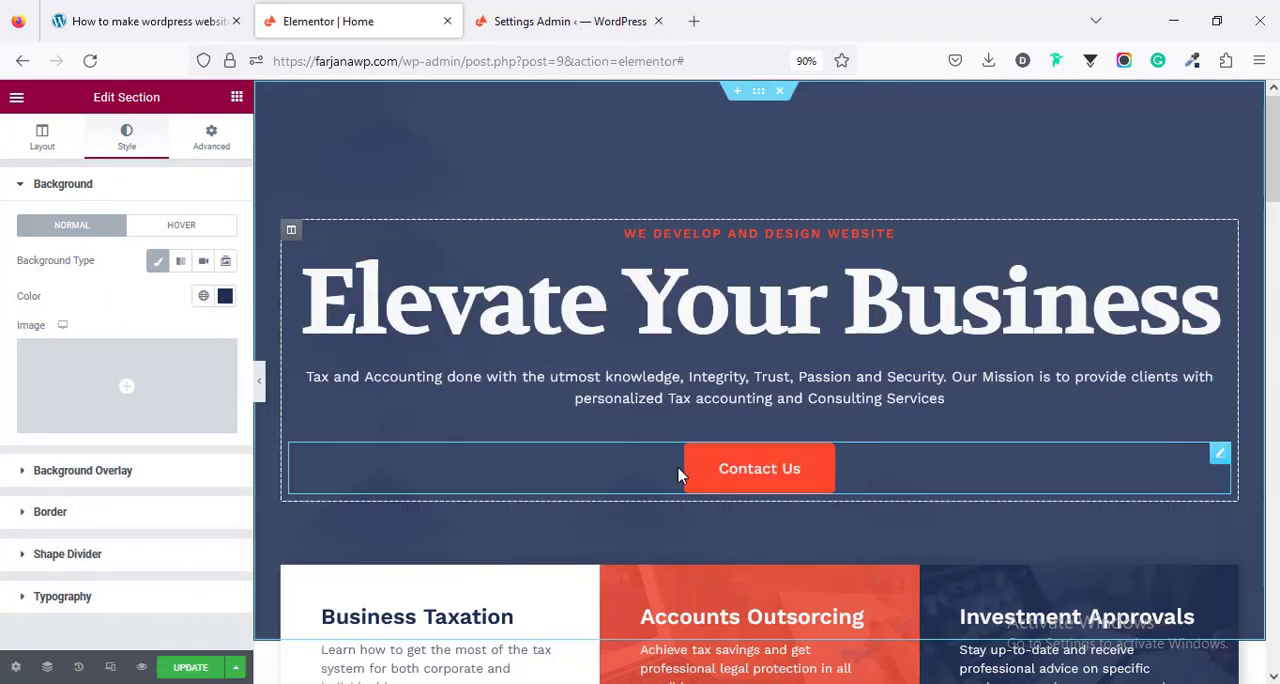
pyautogui.click(740, 468)
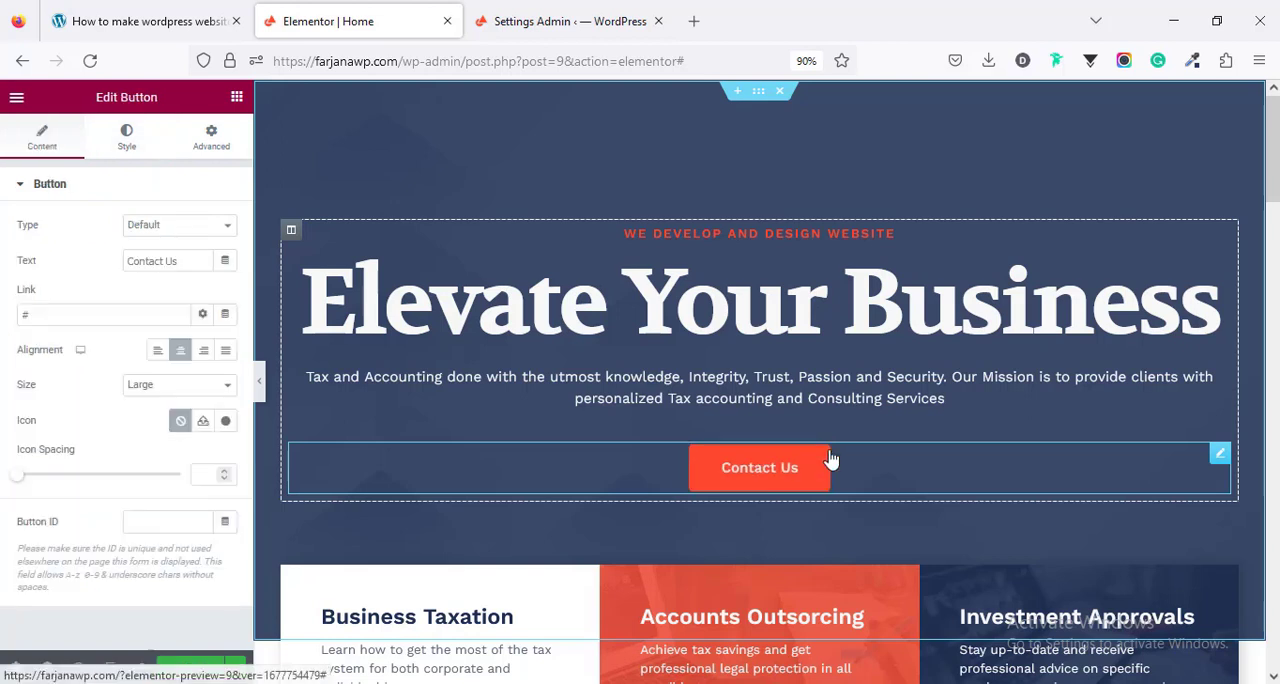
pyautogui.doubleClick(140, 263)
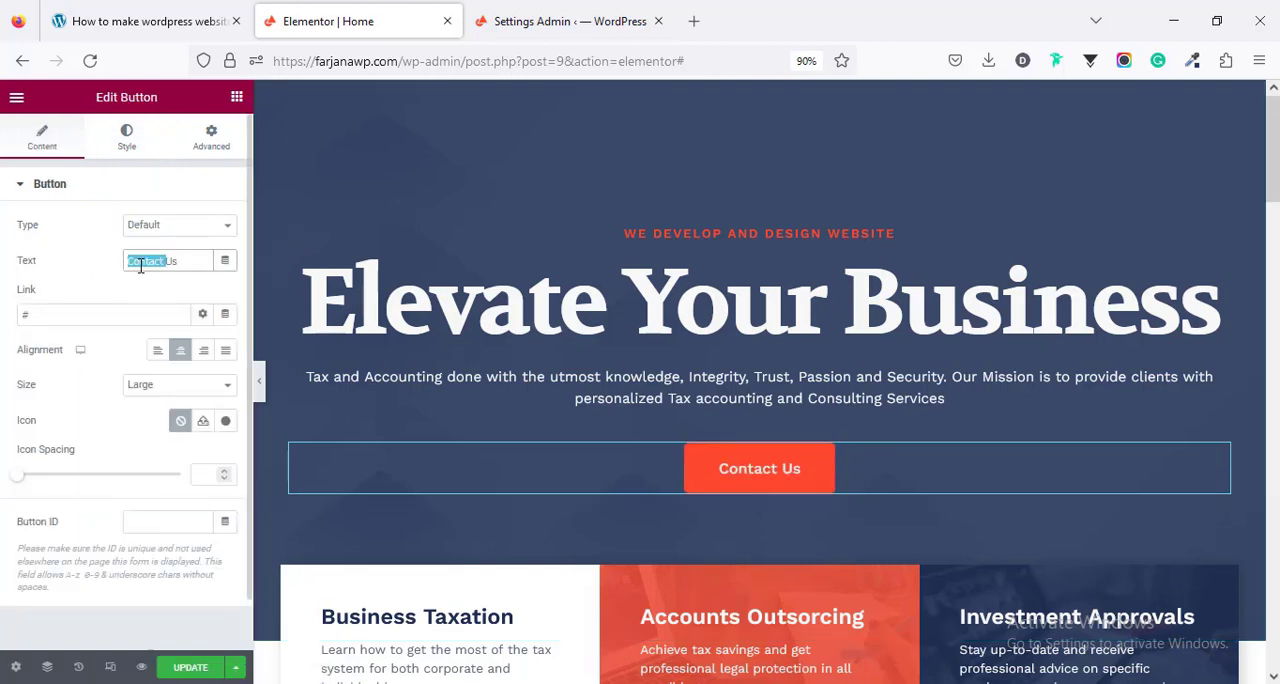
pyautogui.click(58, 318)
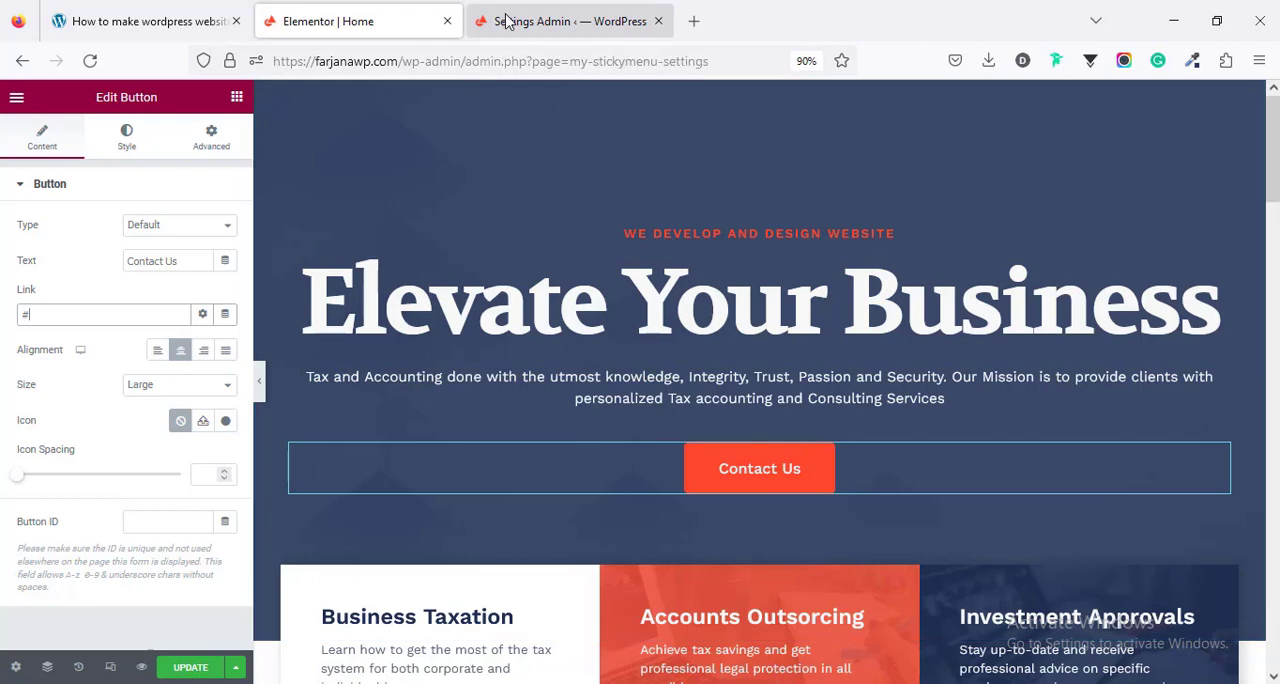
pyautogui.click(572, 12)
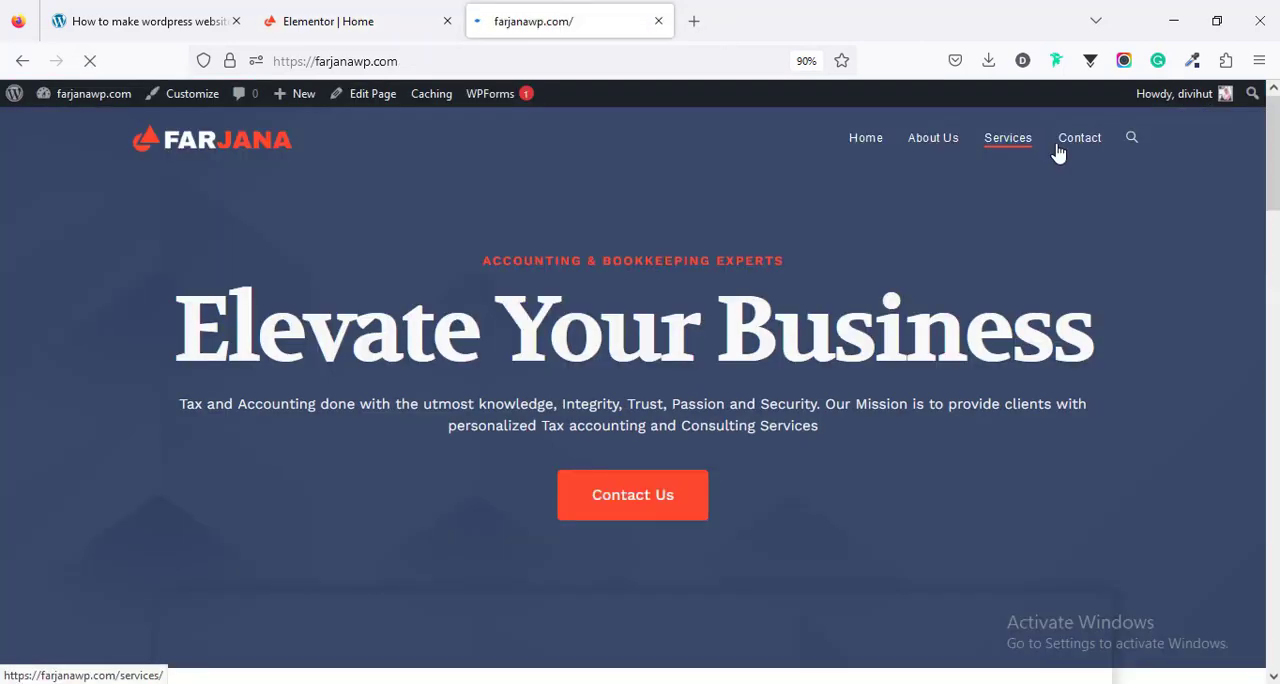
pyautogui.rightClick(1063, 146)
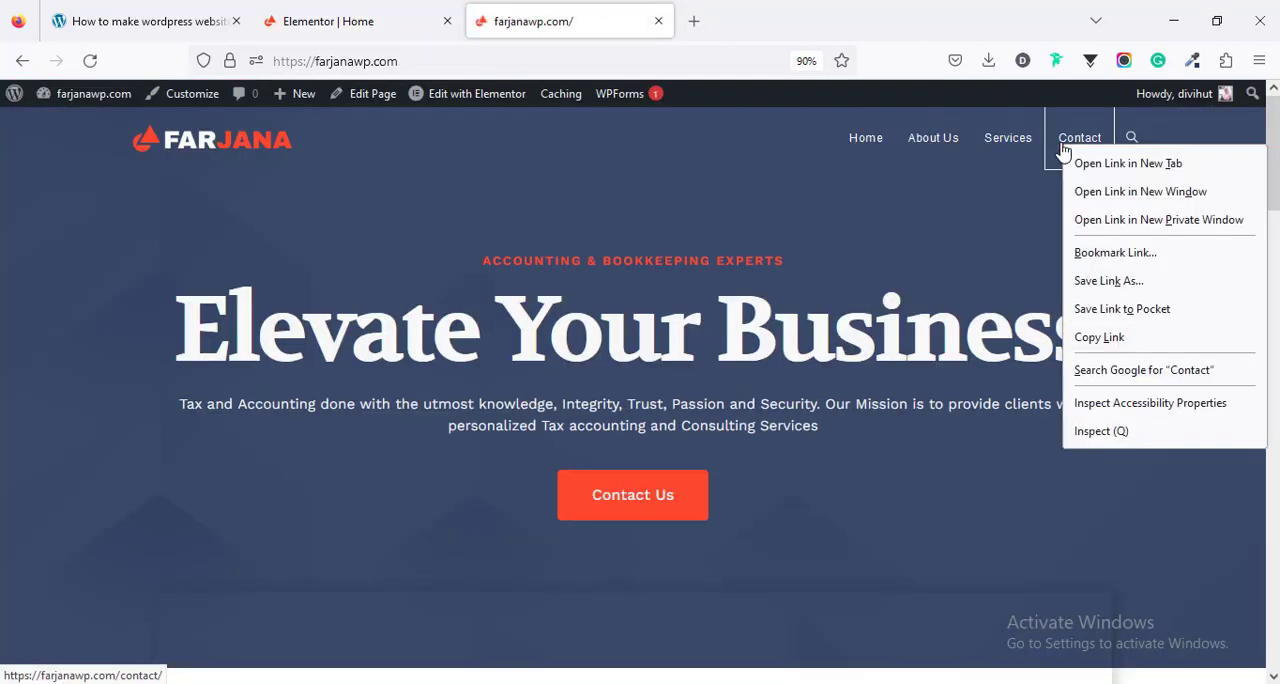
pyautogui.click(1125, 340)
pyautogui.click(323, 20)
pyautogui.tripleClick(62, 316)
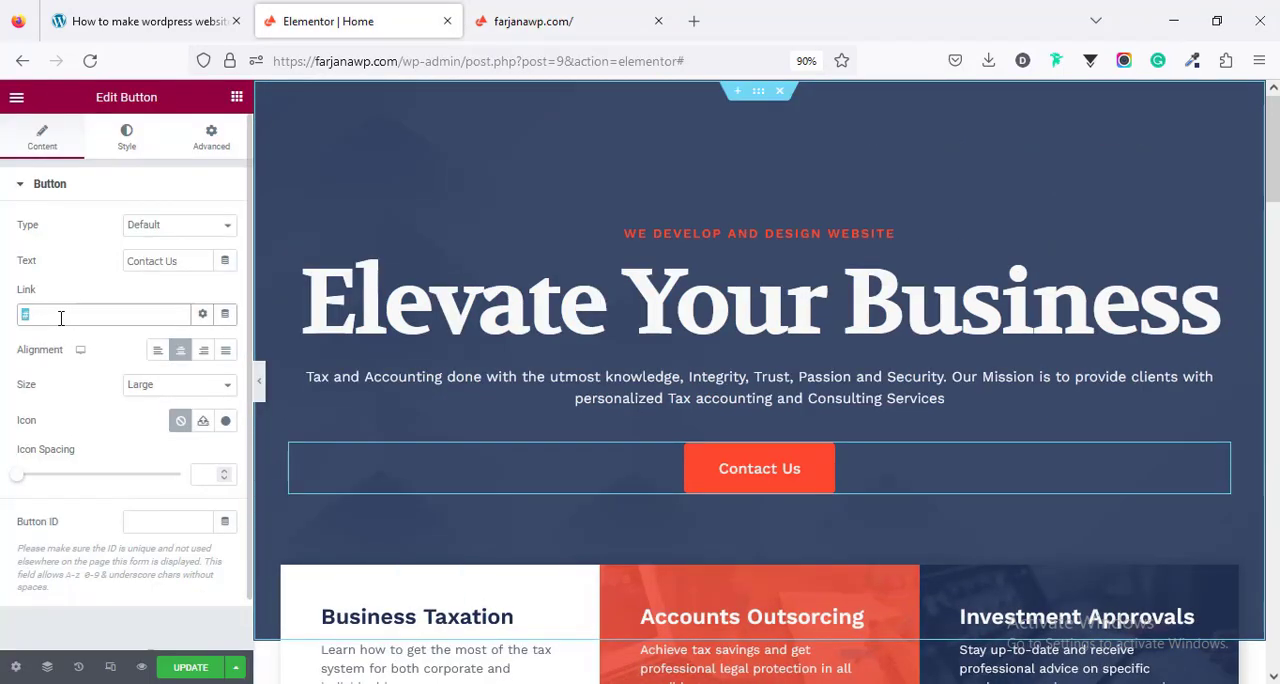
pyautogui.hotkey('ctrl', 'v')
# - Change the heading of the first service card below the hero to "Web design"
pyautogui.scroll(-3, 457, 440)
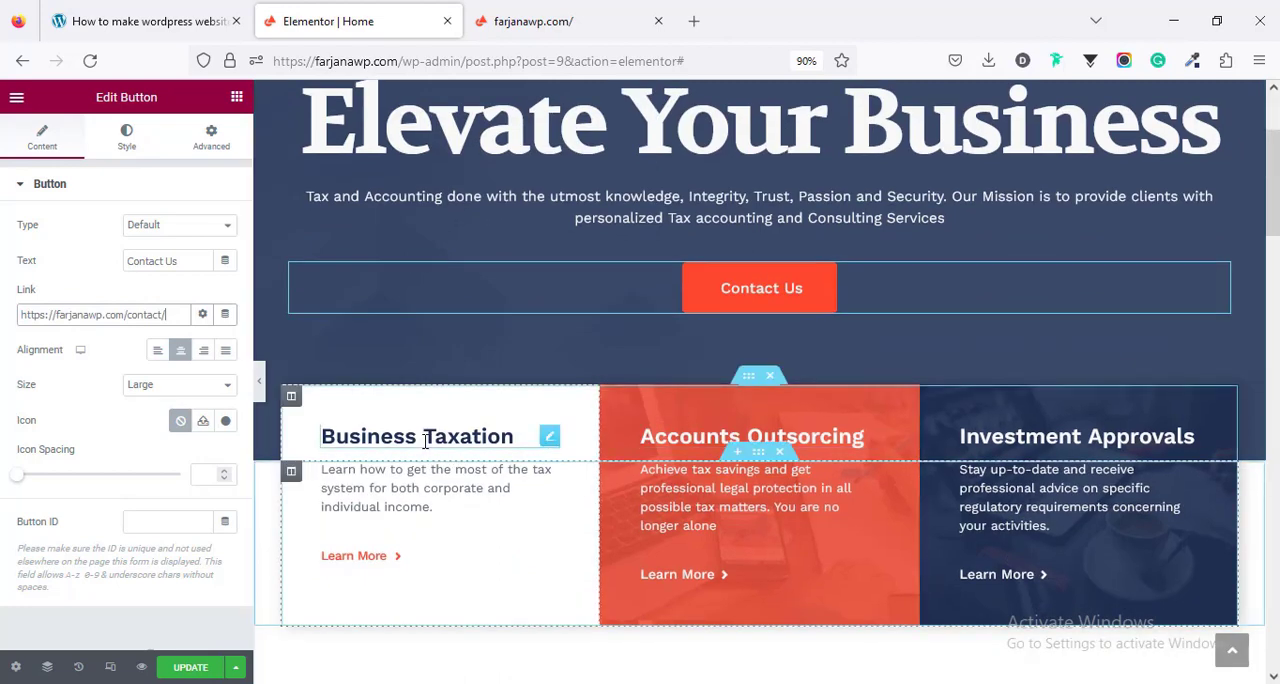
pyautogui.click(578, 440)
pyautogui.click(820, 437)
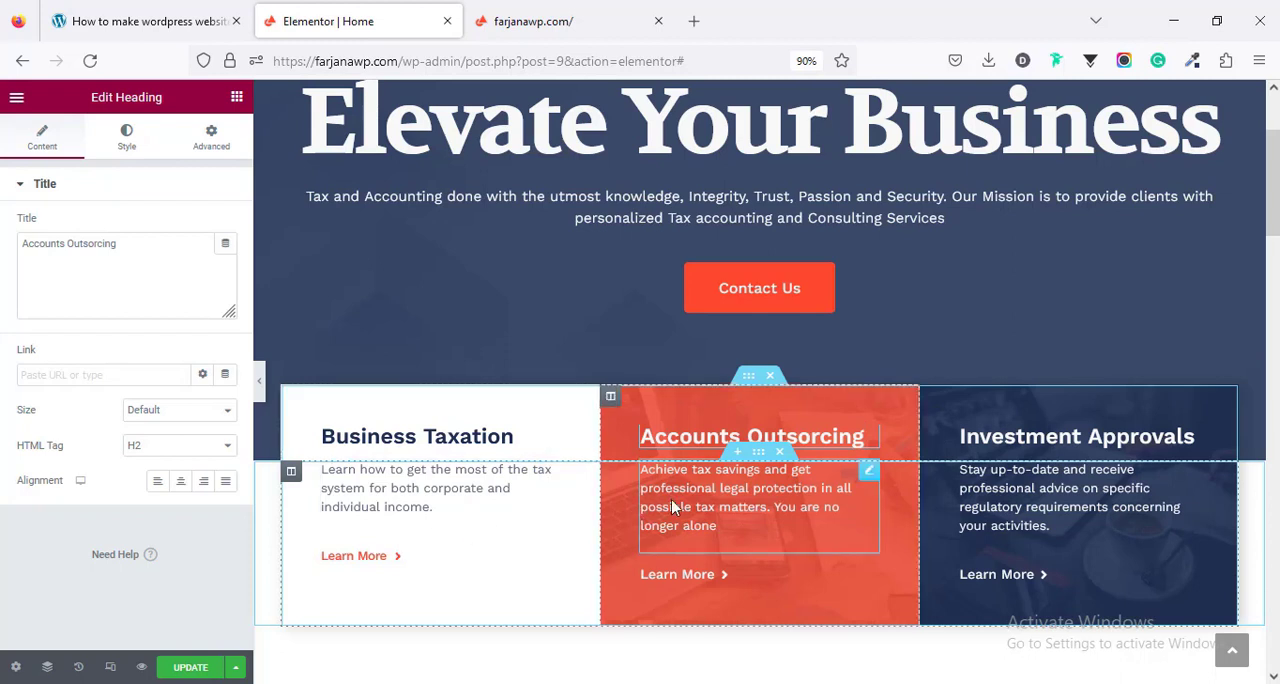
pyautogui.click(360, 450)
pyautogui.tripleClick(107, 270)
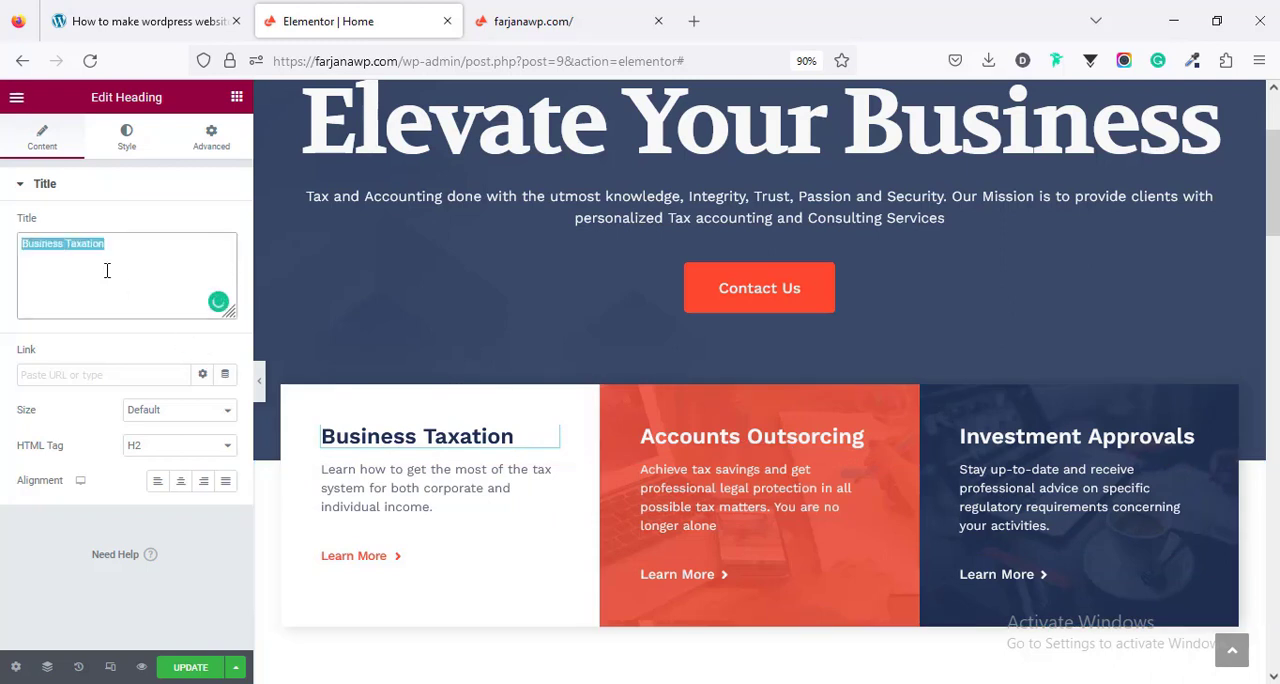
pyautogui.hotkey('ctrl', 'v')
# - Change the second service card's heading to "Graphics design" and the third card's heading to "Ecommerce website"
pyautogui.click(745, 440)
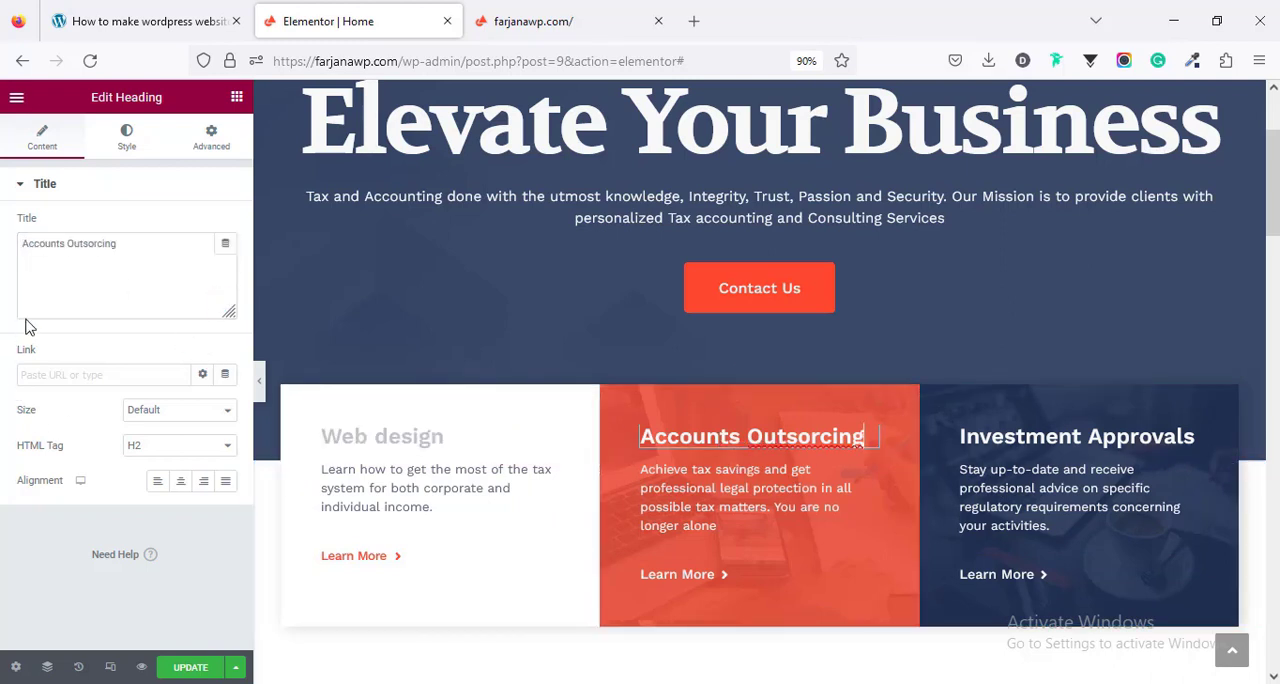
pyautogui.tripleClick(57, 281)
pyautogui.write('Graphics design')
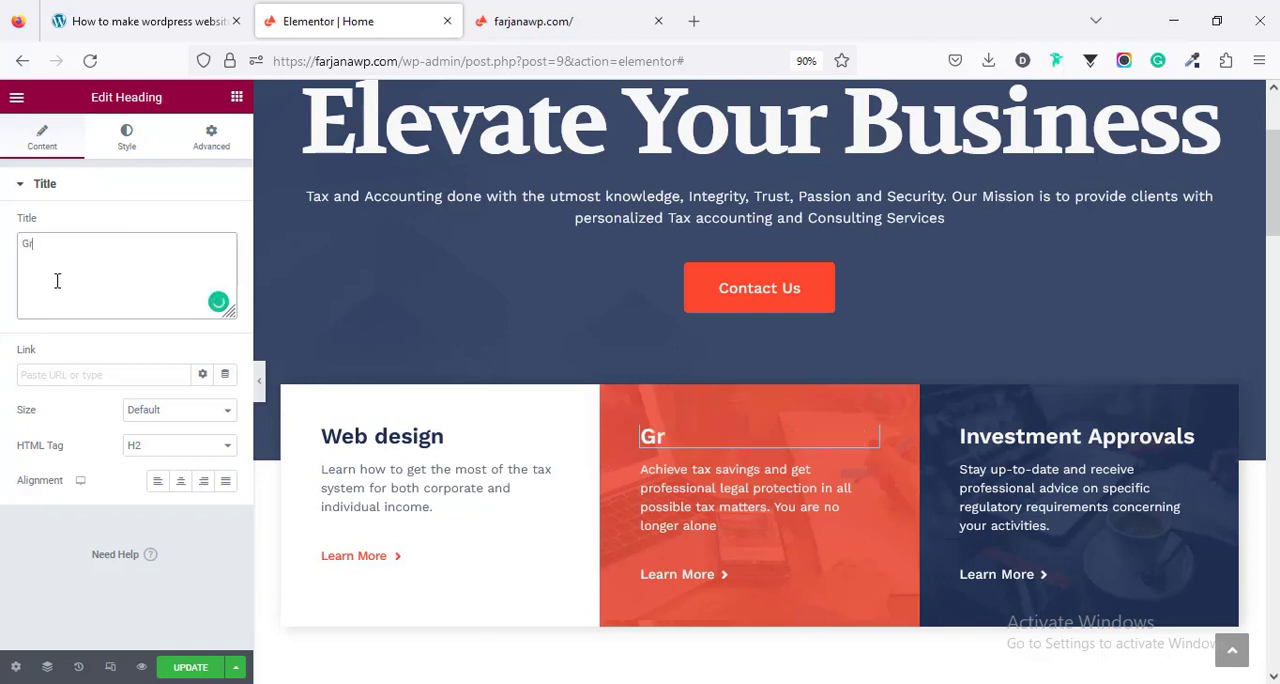
pyautogui.click(1070, 436)
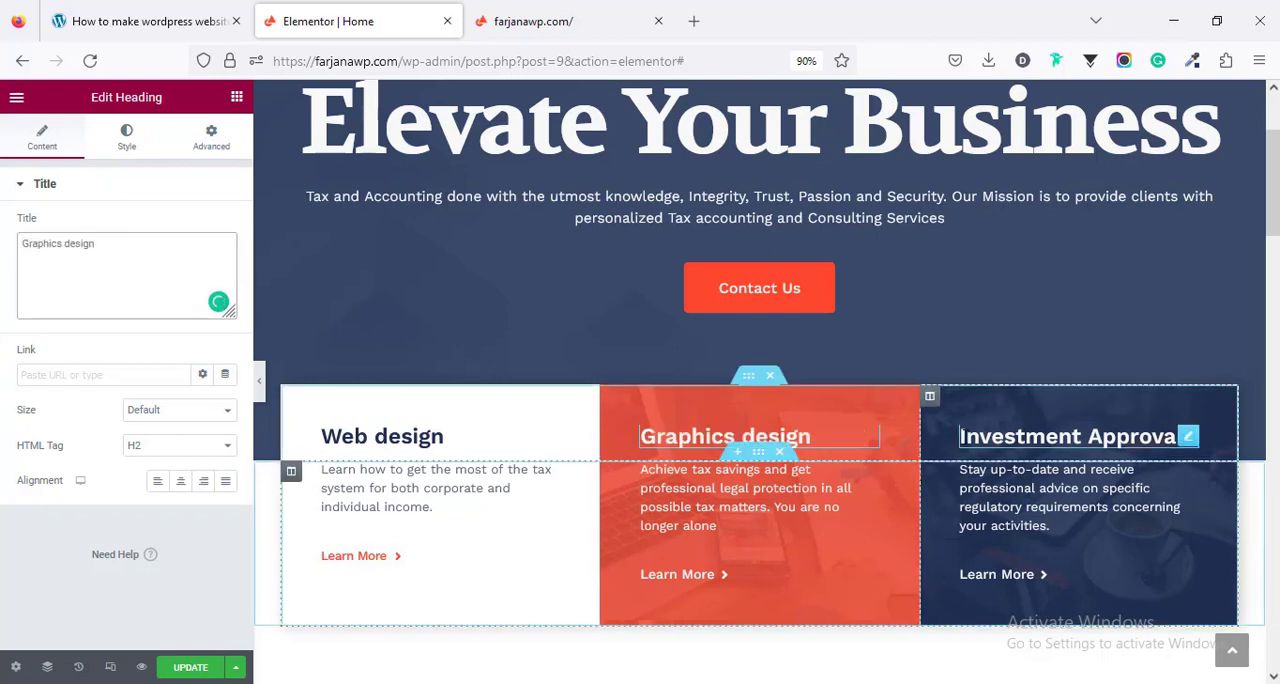
pyautogui.tripleClick(125, 243)
pyautogui.write('Ecommerce website')
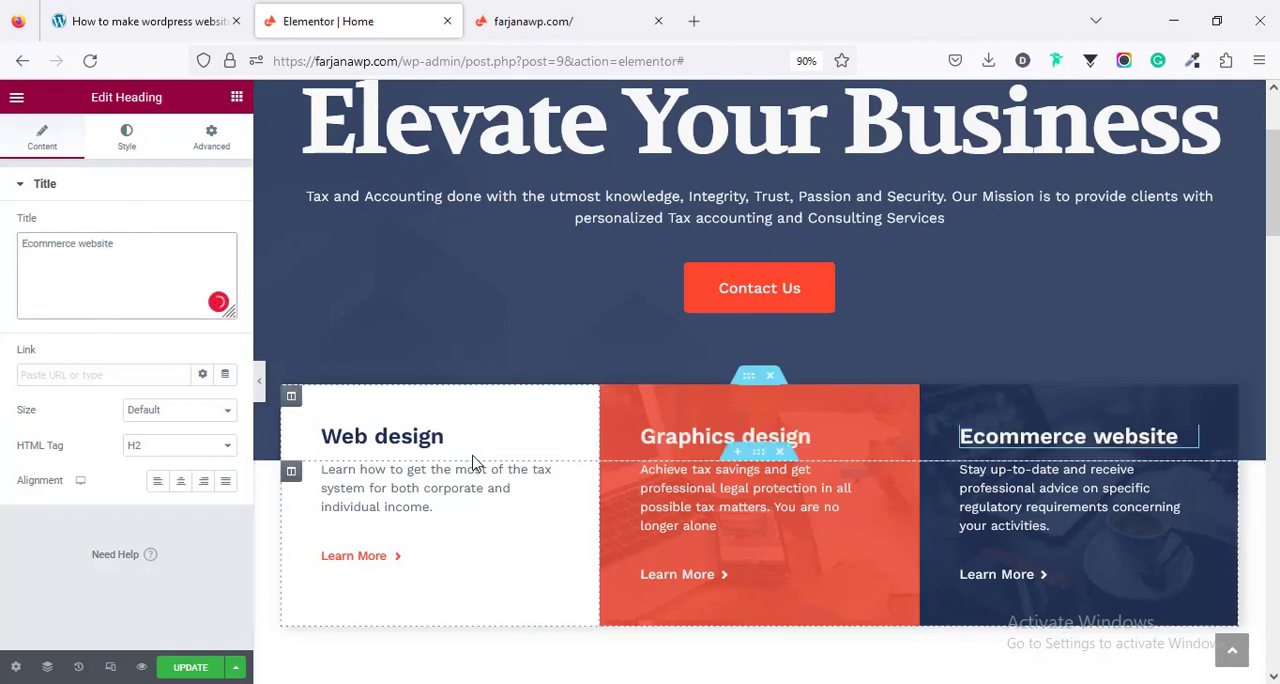
# - Inspect the service cards' description text and the text and link fields of the second card's Learn More button
pyautogui.scroll(-2, 471, 457)
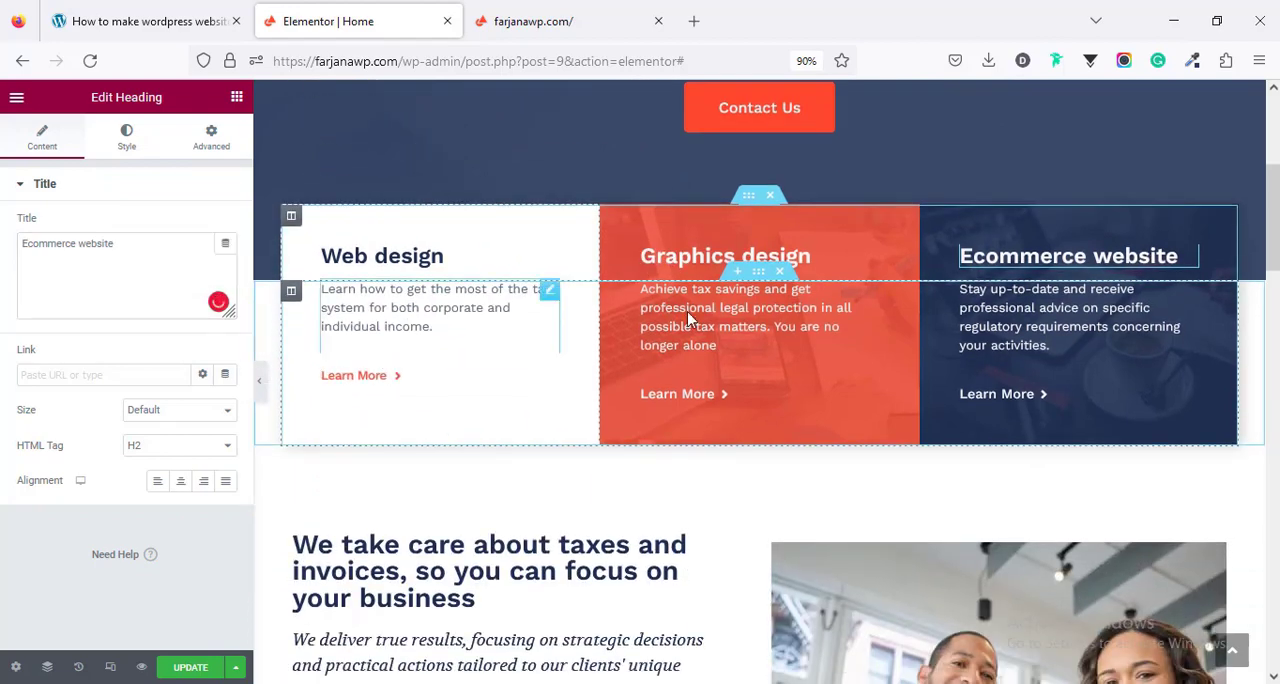
pyautogui.click(690, 318)
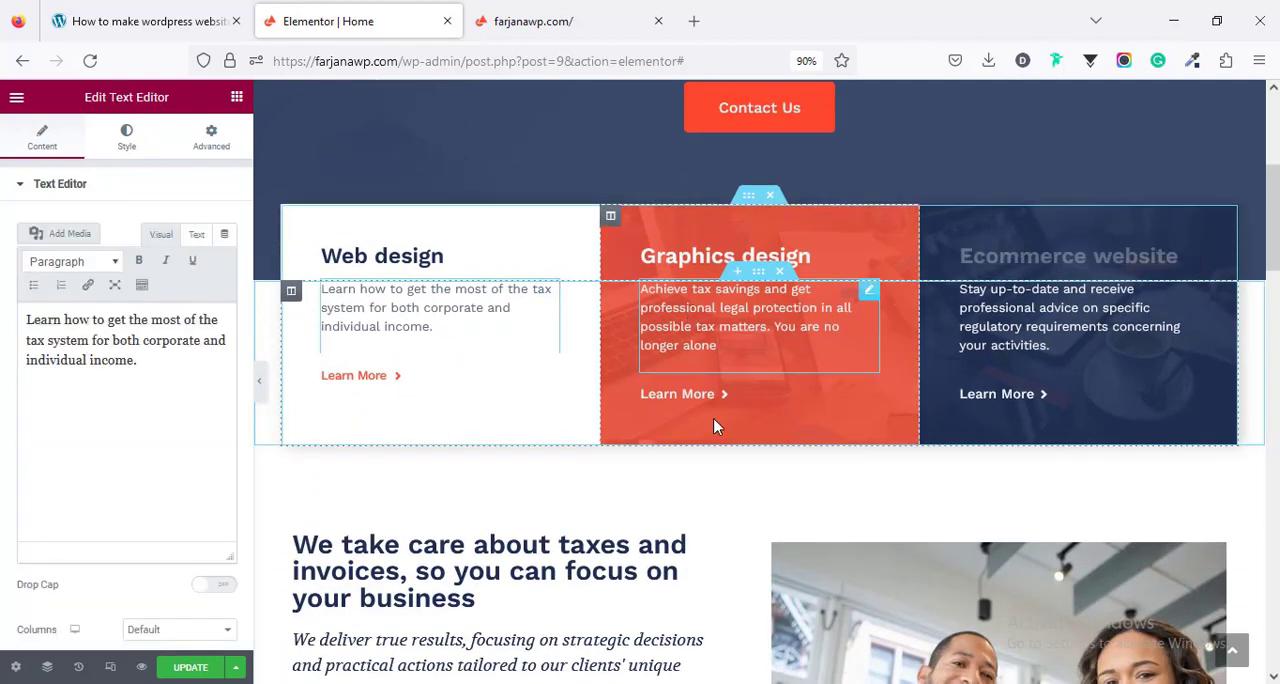
pyautogui.click(681, 400)
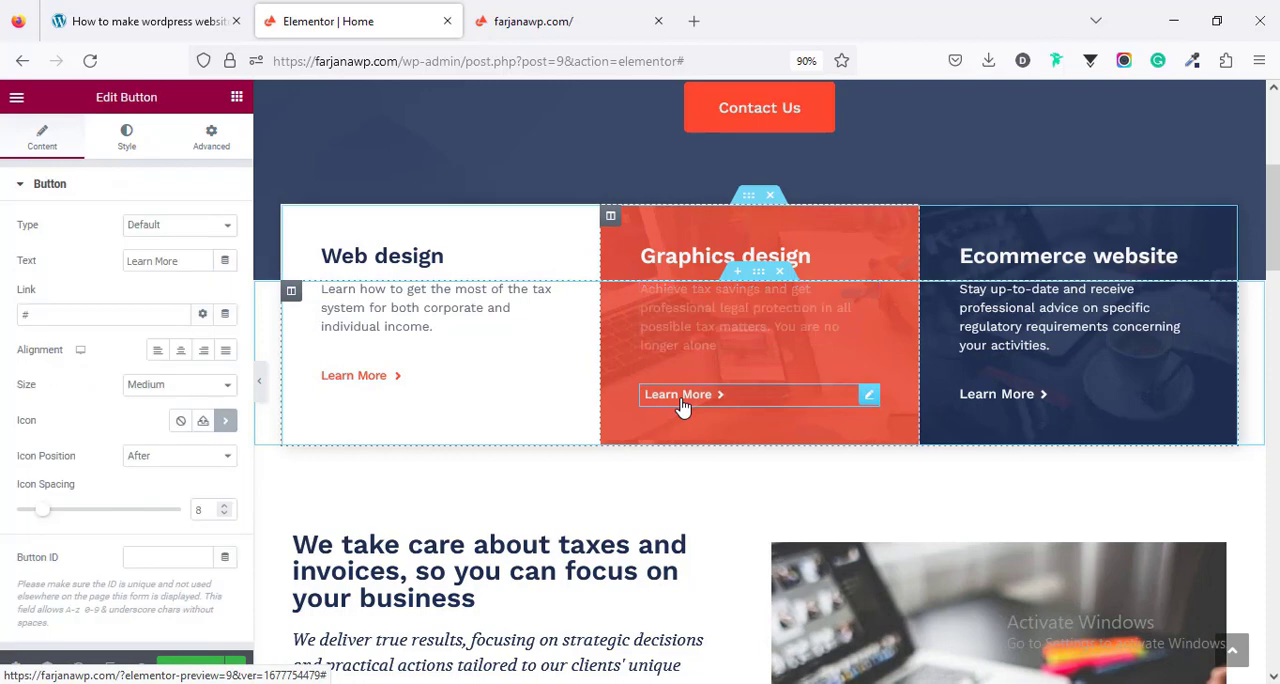
pyautogui.click(140, 310)
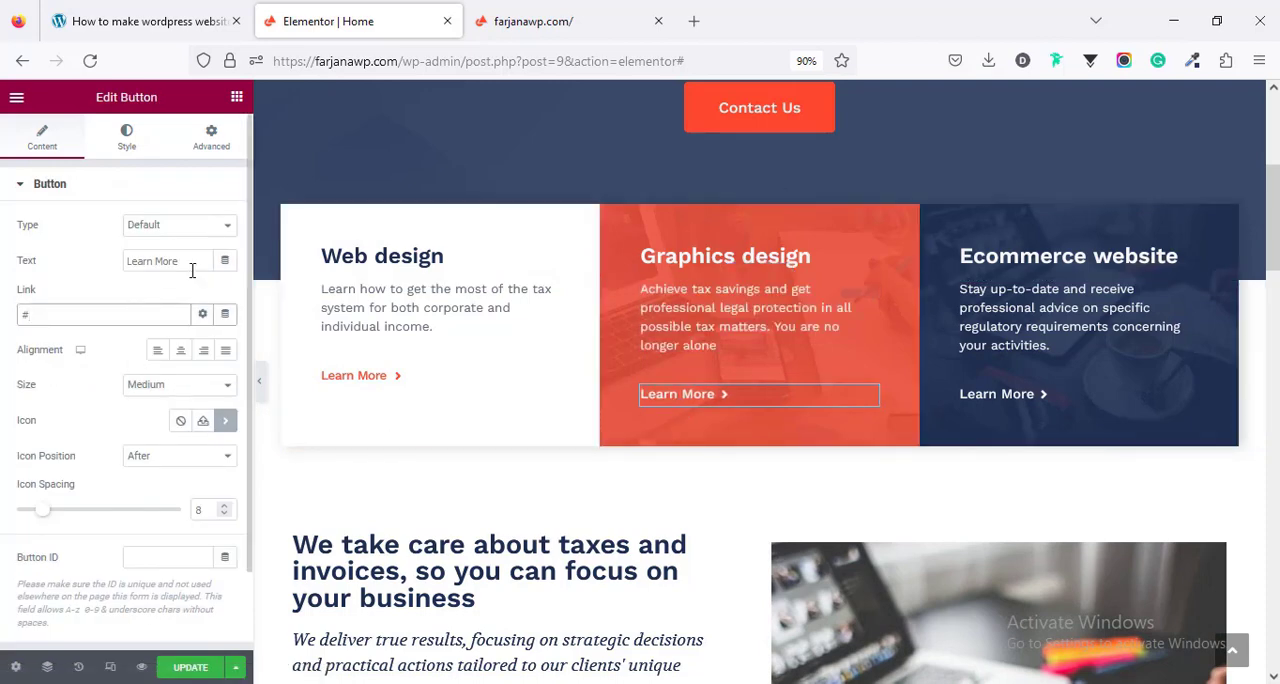
pyautogui.scroll(-5, 574, 495)
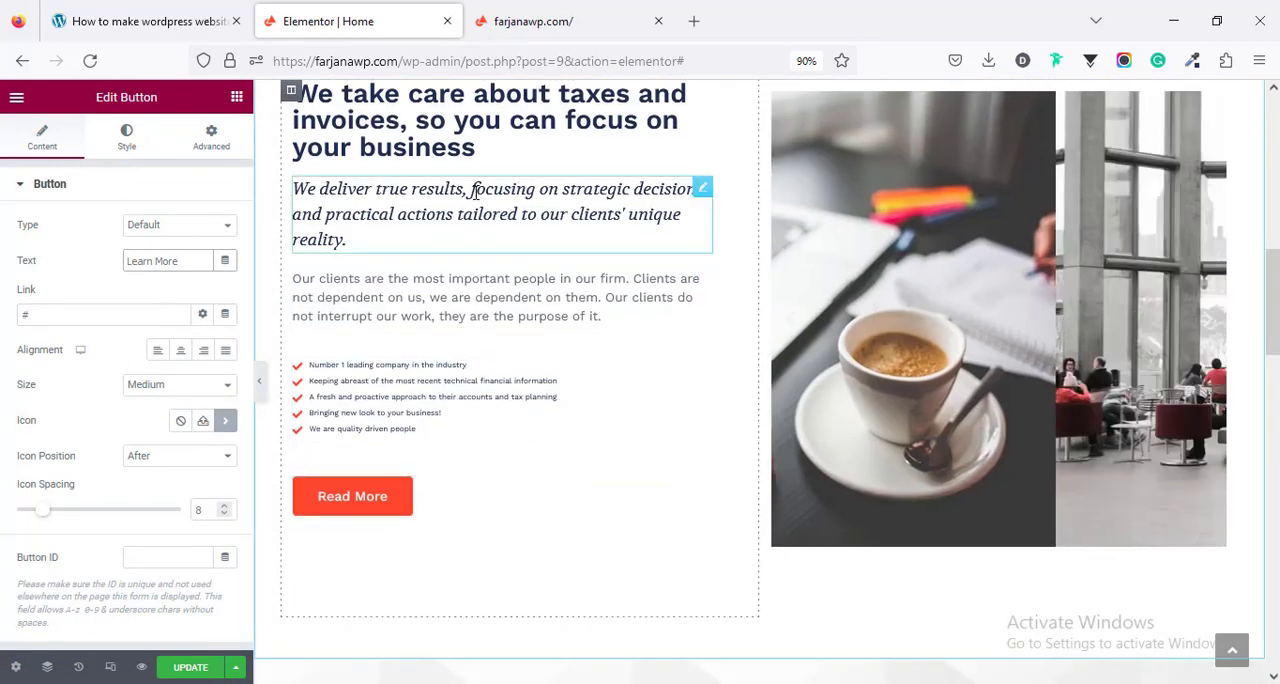
# - Inspect the title texts of the two headings in the taxes and invoices section and the main heading's typography settings
pyautogui.click(494, 147)
pyautogui.scroll(2, 557, 434)
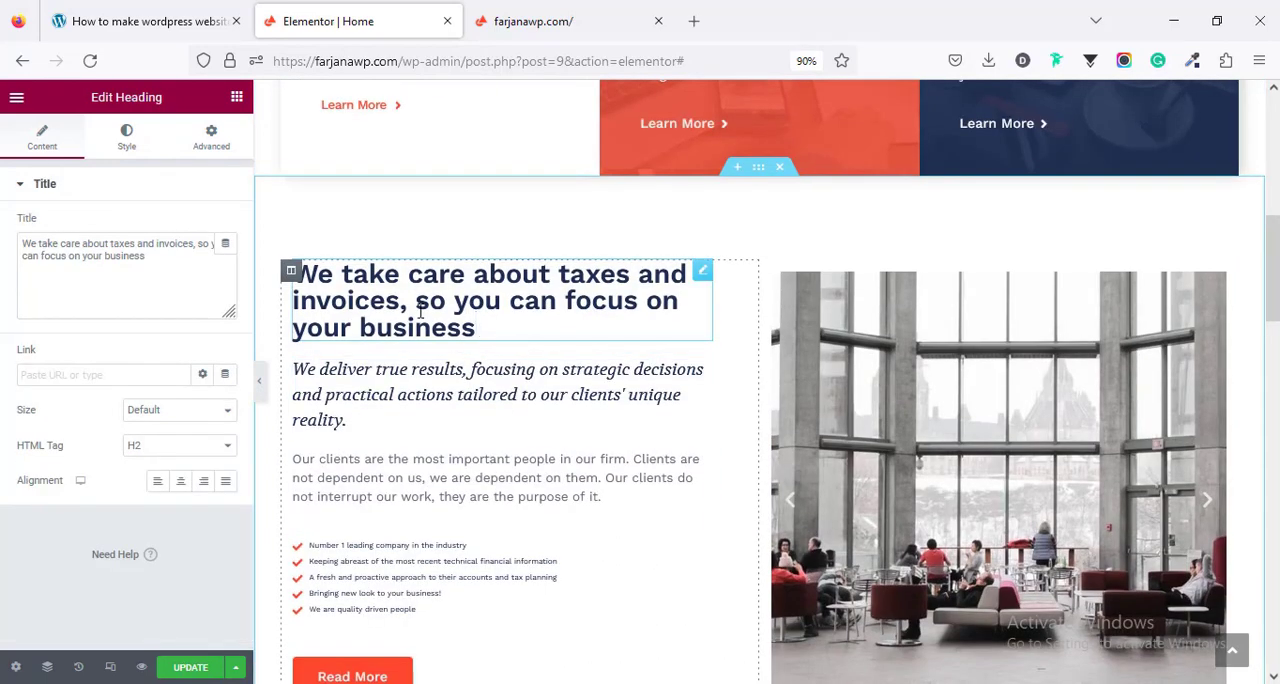
pyautogui.click(409, 400)
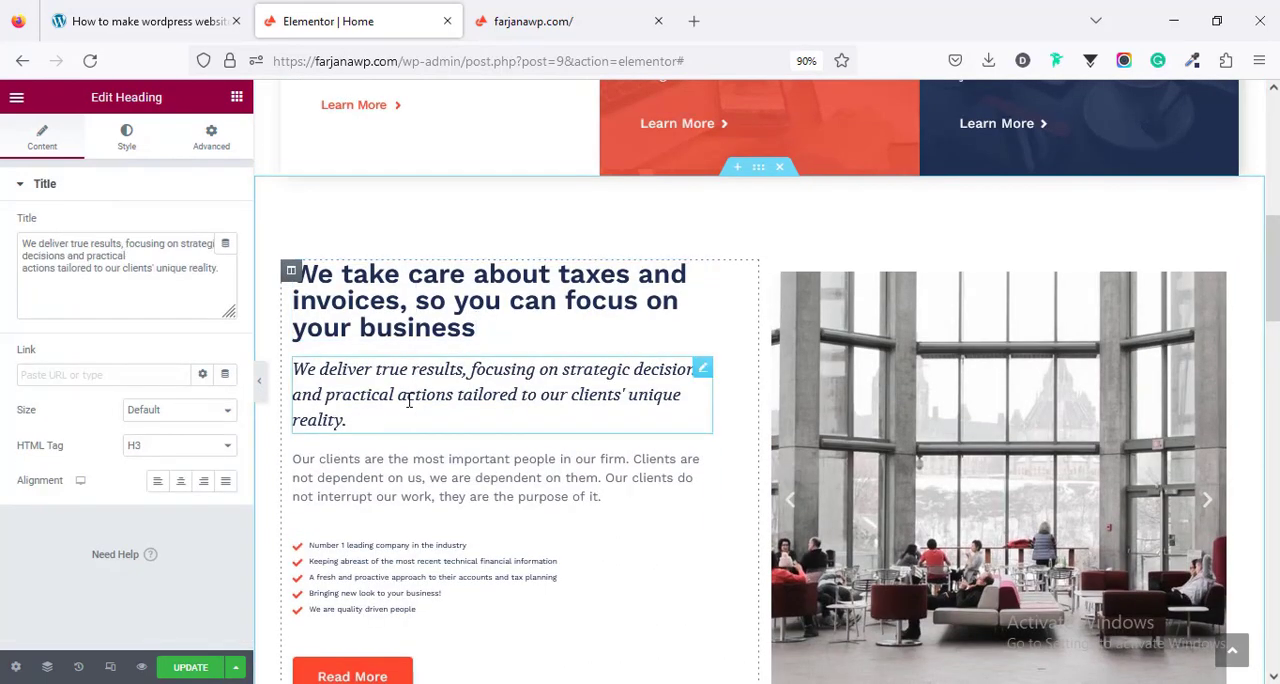
pyautogui.press('Return')
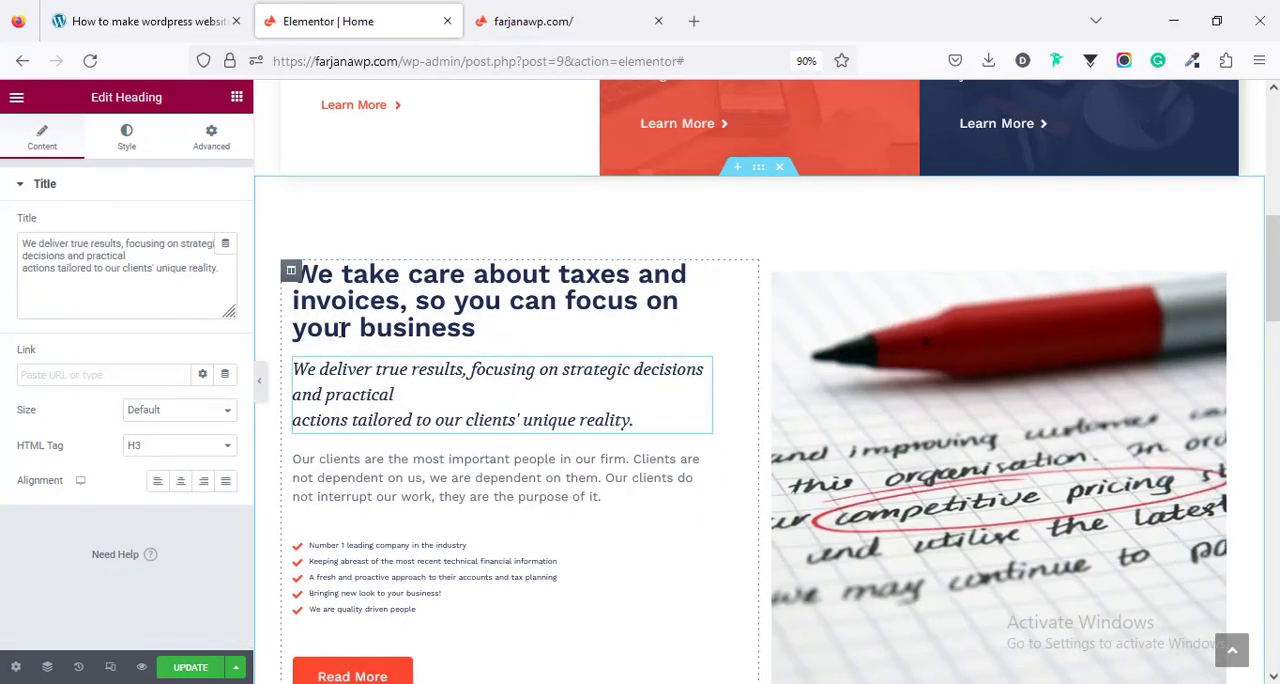
pyautogui.click(352, 320)
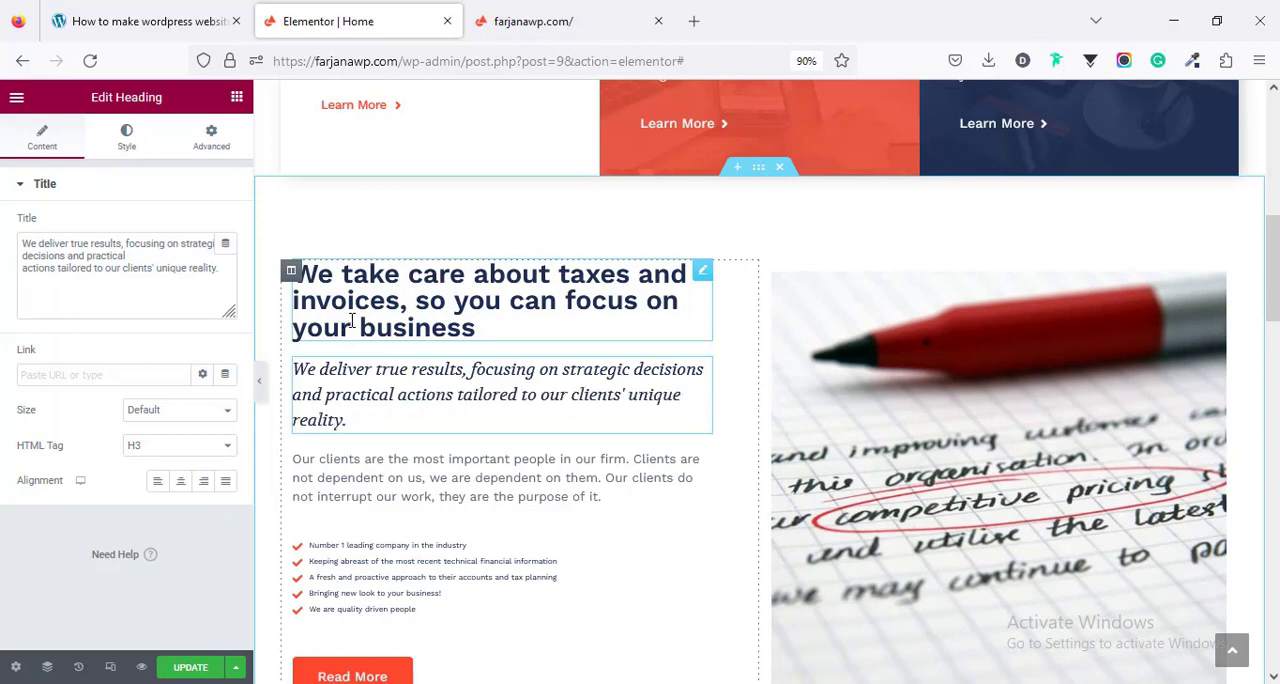
pyautogui.click(119, 266)
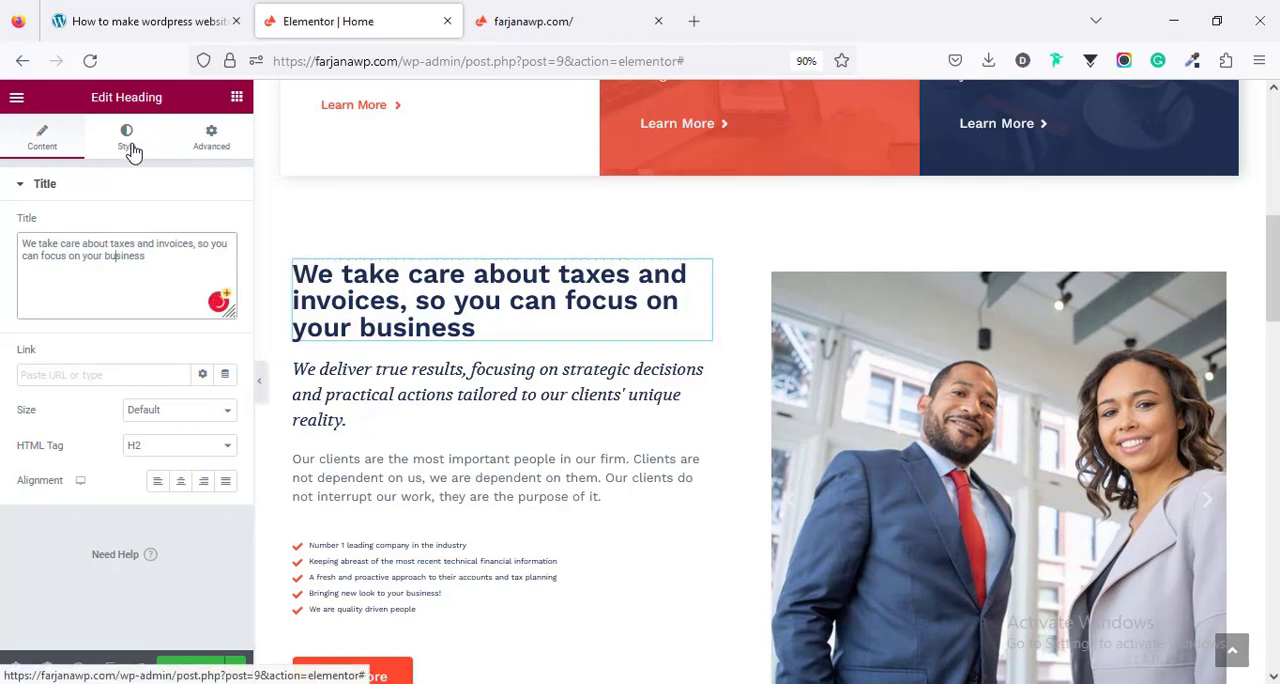
pyautogui.click(129, 148)
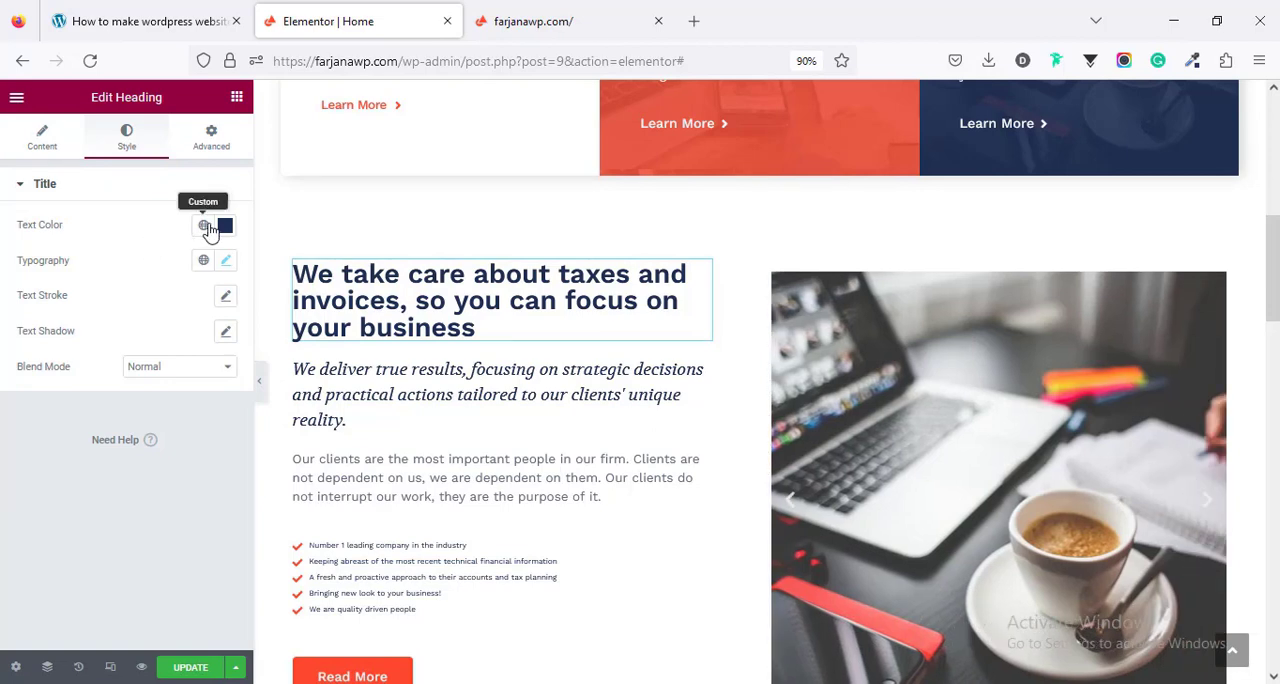
pyautogui.click(226, 262)
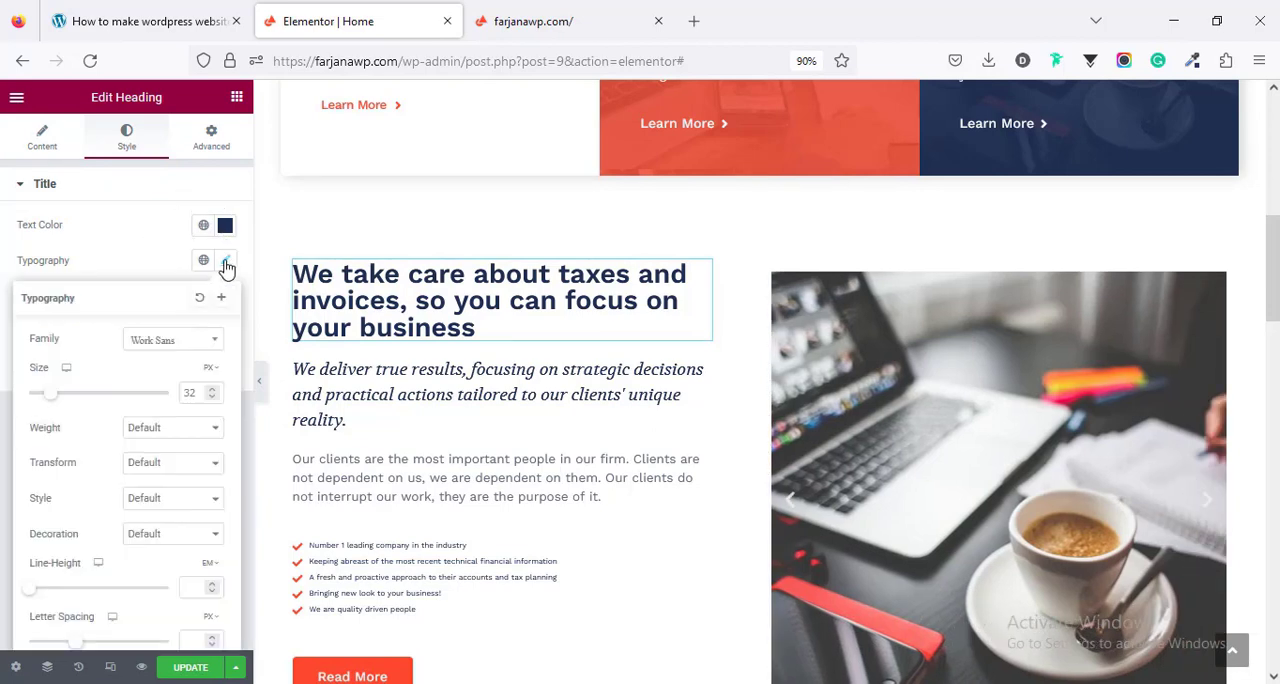
pyautogui.click(138, 266)
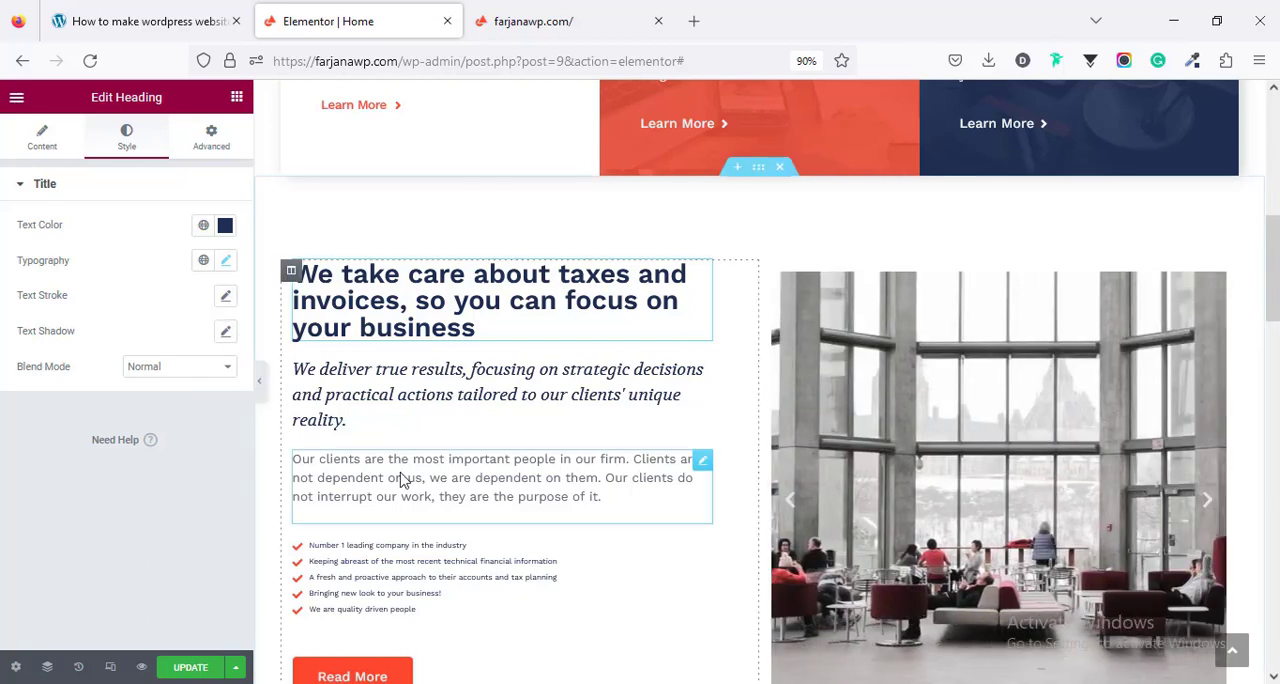
pyautogui.scroll(-2, 430, 520)
pyautogui.scroll(-2, 432, 517)
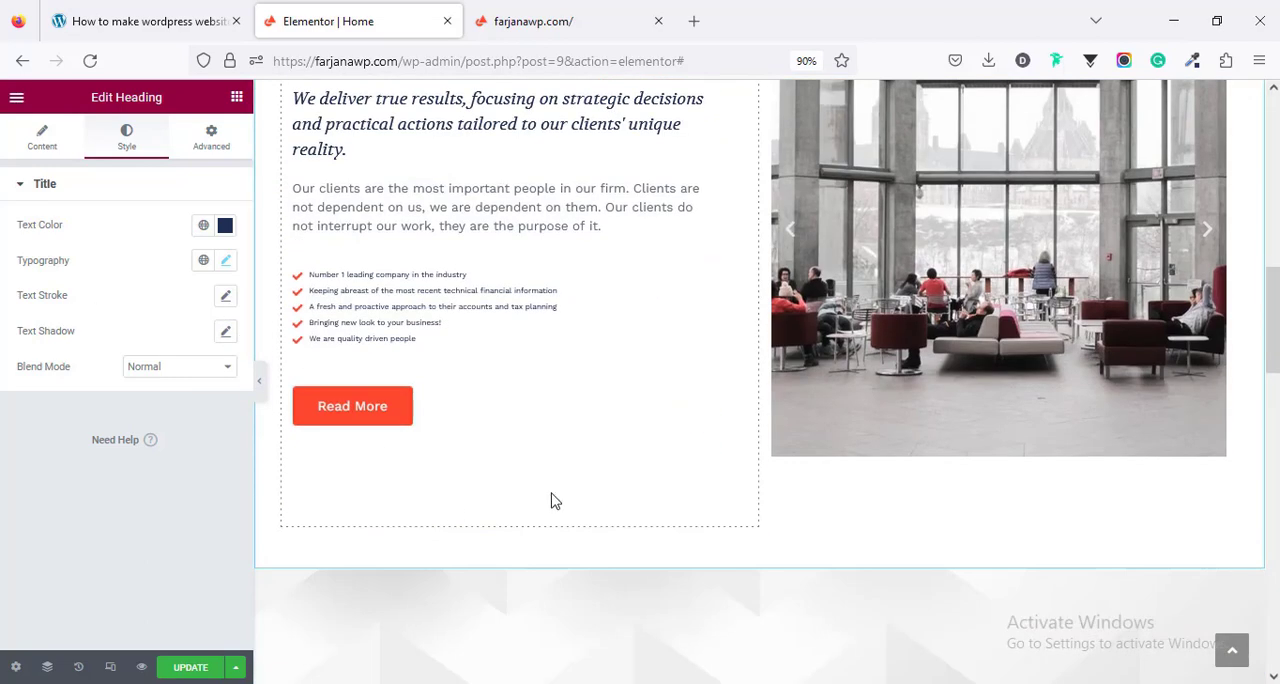
pyautogui.scroll(3, 600, 490)
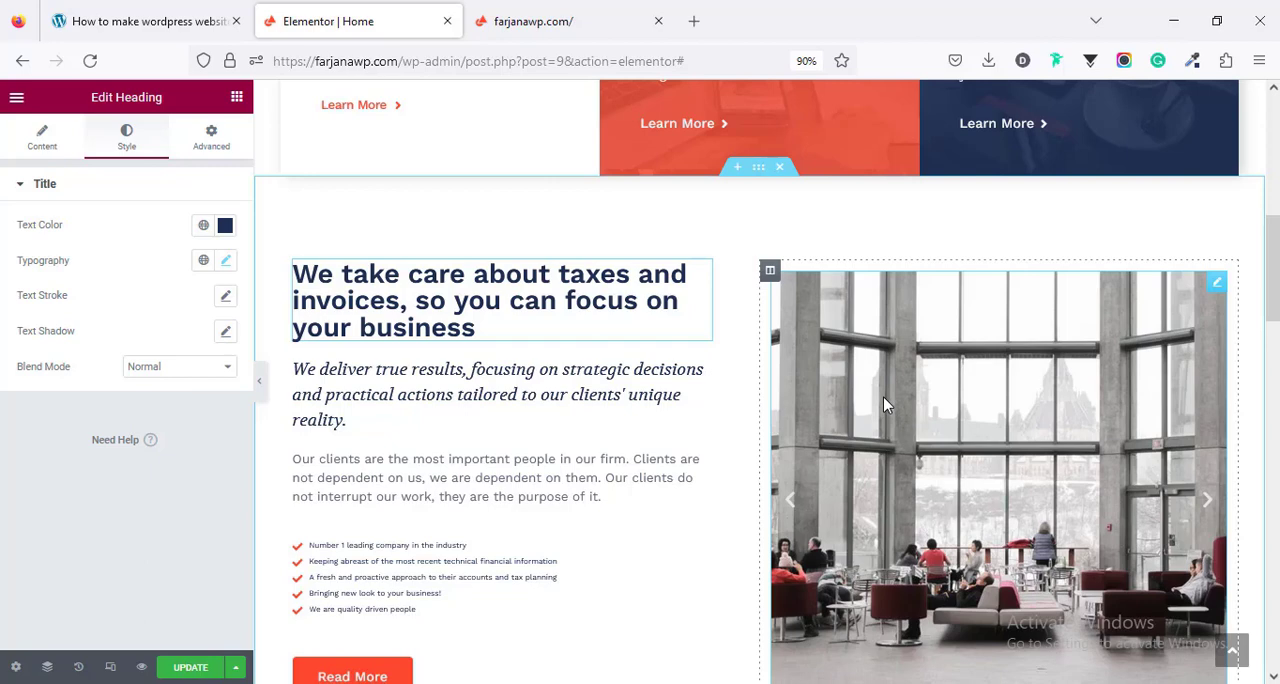
# - Open the gallery of the image carousel beside the taxes and invoices text and remove all four images from it
pyautogui.click(884, 398)
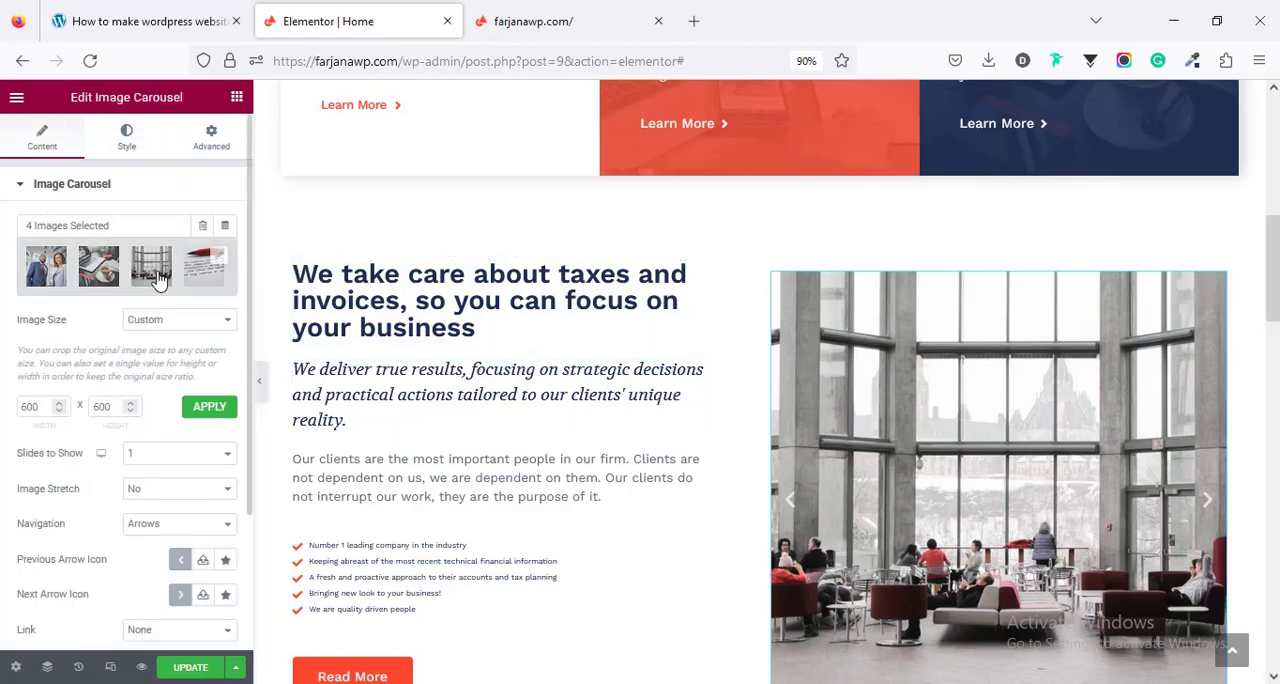
pyautogui.scroll(-4, 894, 423)
pyautogui.scroll(2, 363, 323)
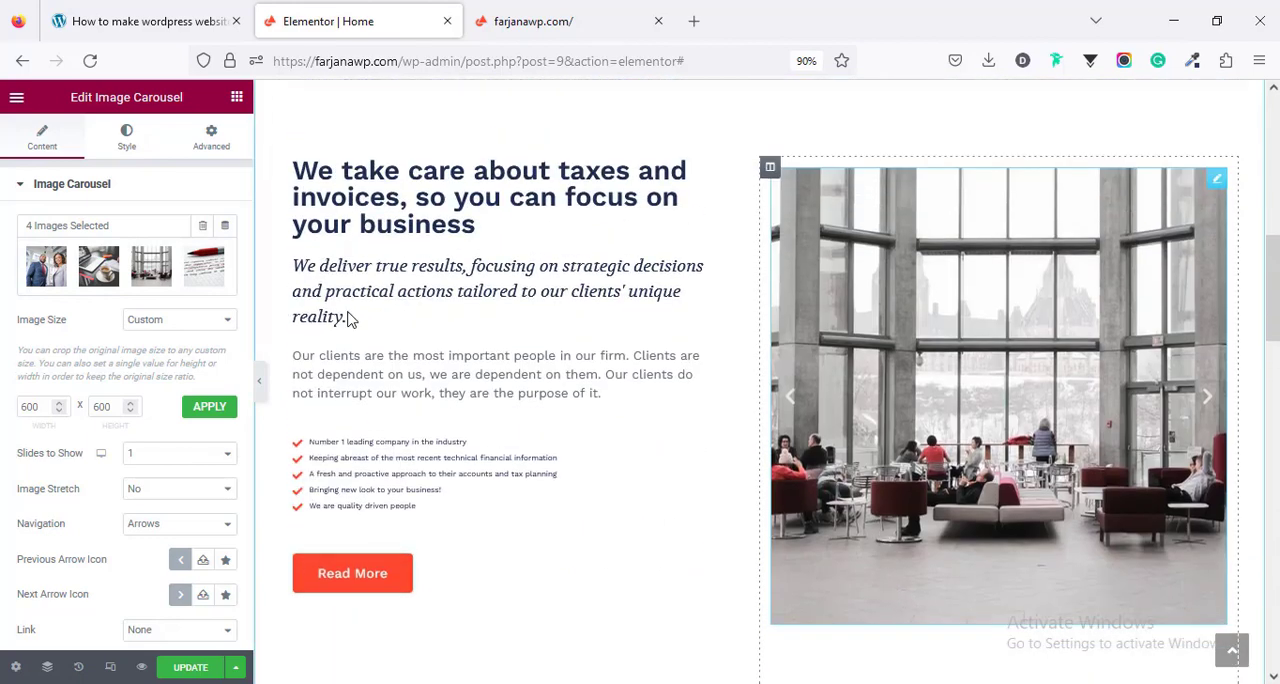
pyautogui.click(80, 285)
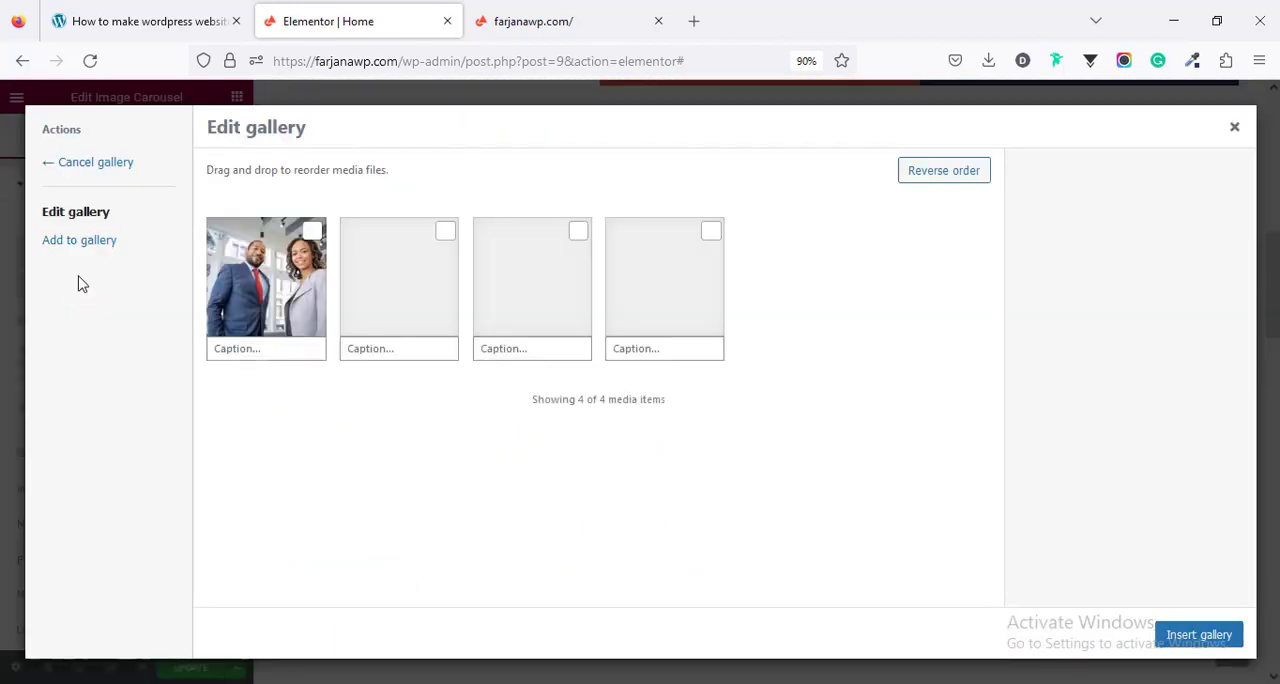
pyautogui.click(580, 232)
pyautogui.click(580, 232)
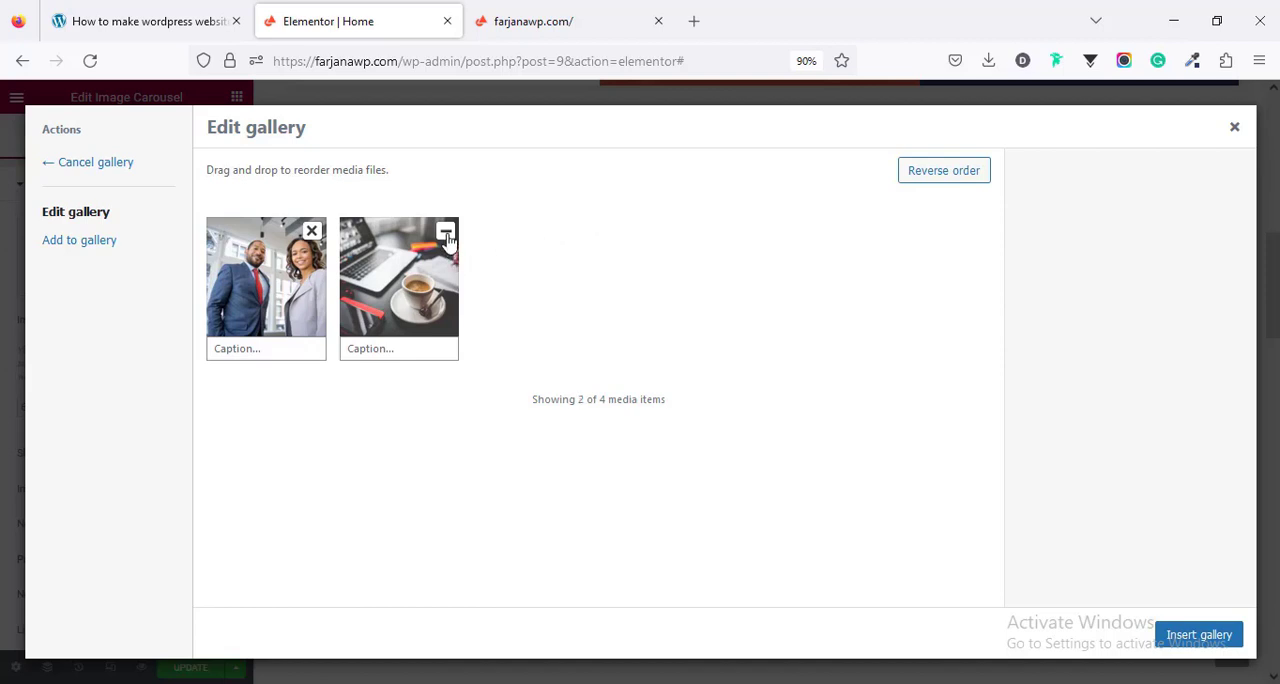
pyautogui.click(445, 231)
pyautogui.click(311, 231)
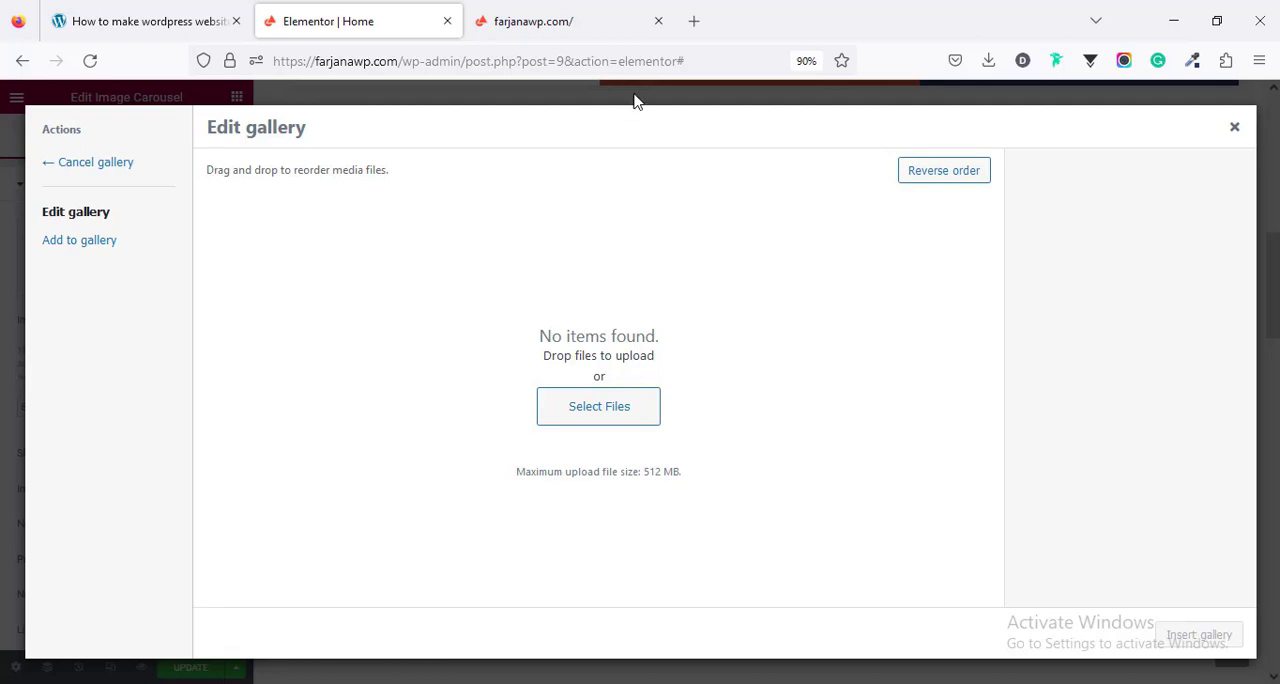
# - Open the Pexels website in a new browser tab and search it for "business" photos
pyautogui.click(686, 30)
pyautogui.write('pexels.c')
pyautogui.press('Return')
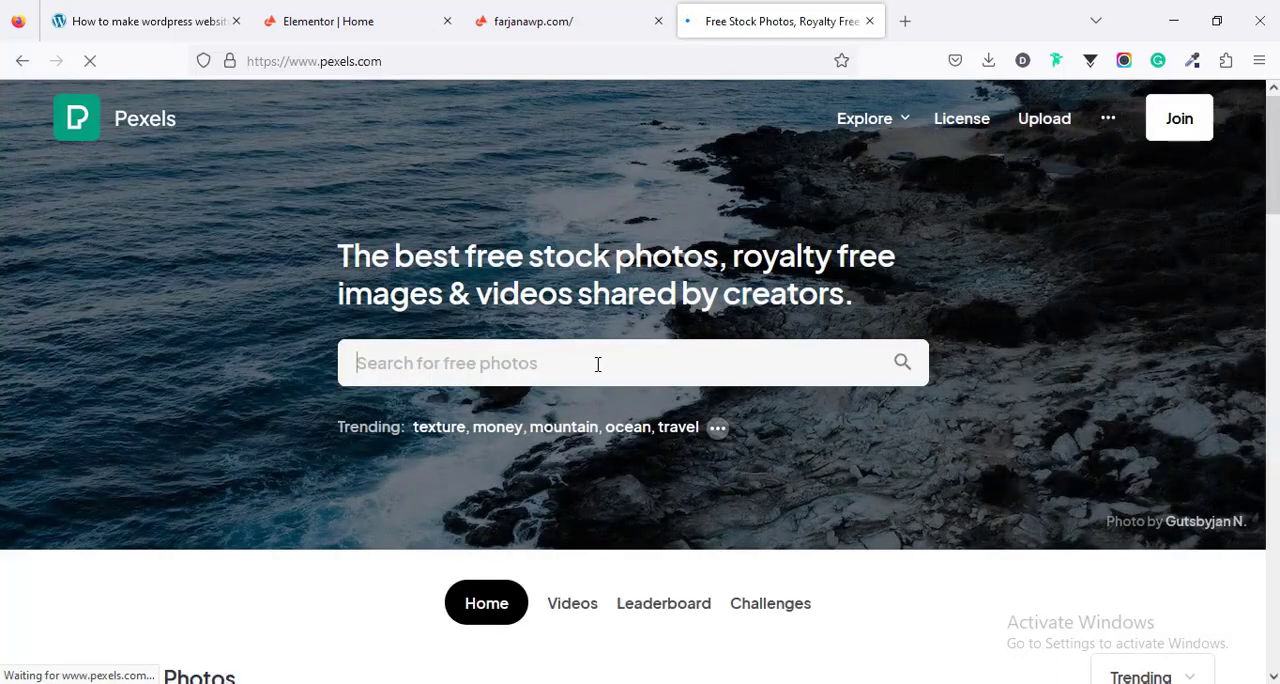
pyautogui.click(597, 364)
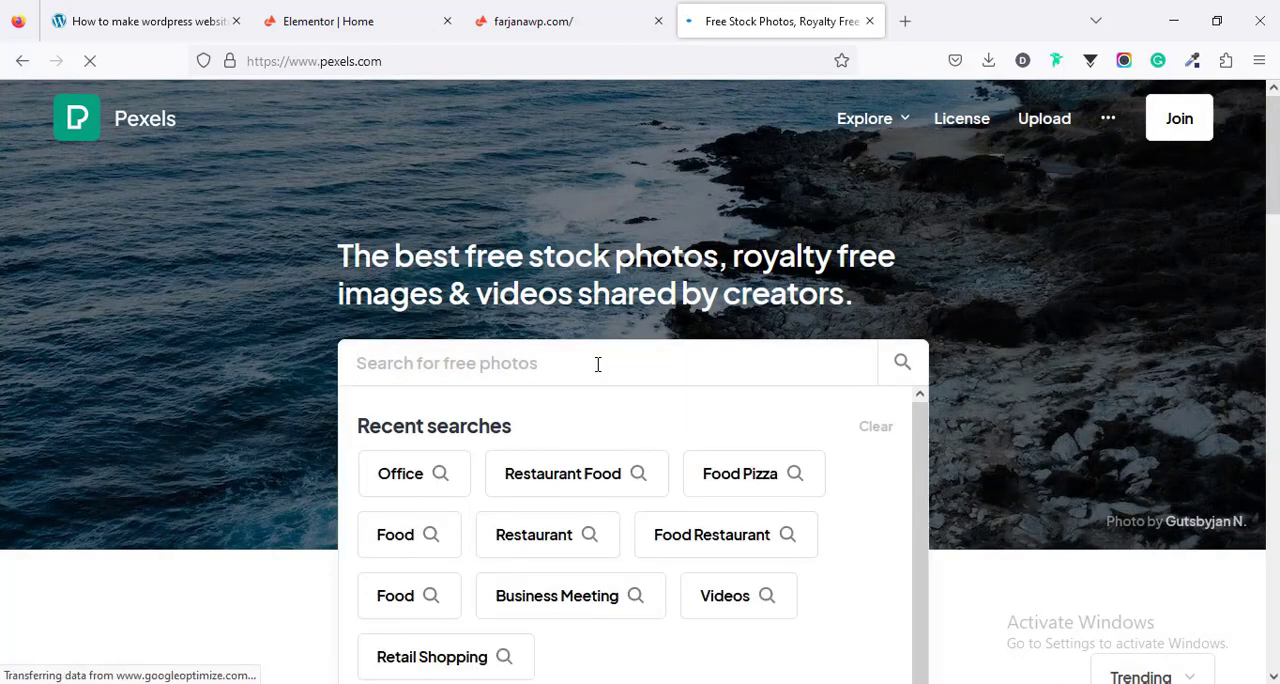
pyautogui.write('business')
pyautogui.press('Return')
# - Download the photo of the woman using a tablet in the Small 640×427 size and return to the search results
pyautogui.scroll(-3, 482, 481)
pyautogui.scroll(-8, 482, 481)
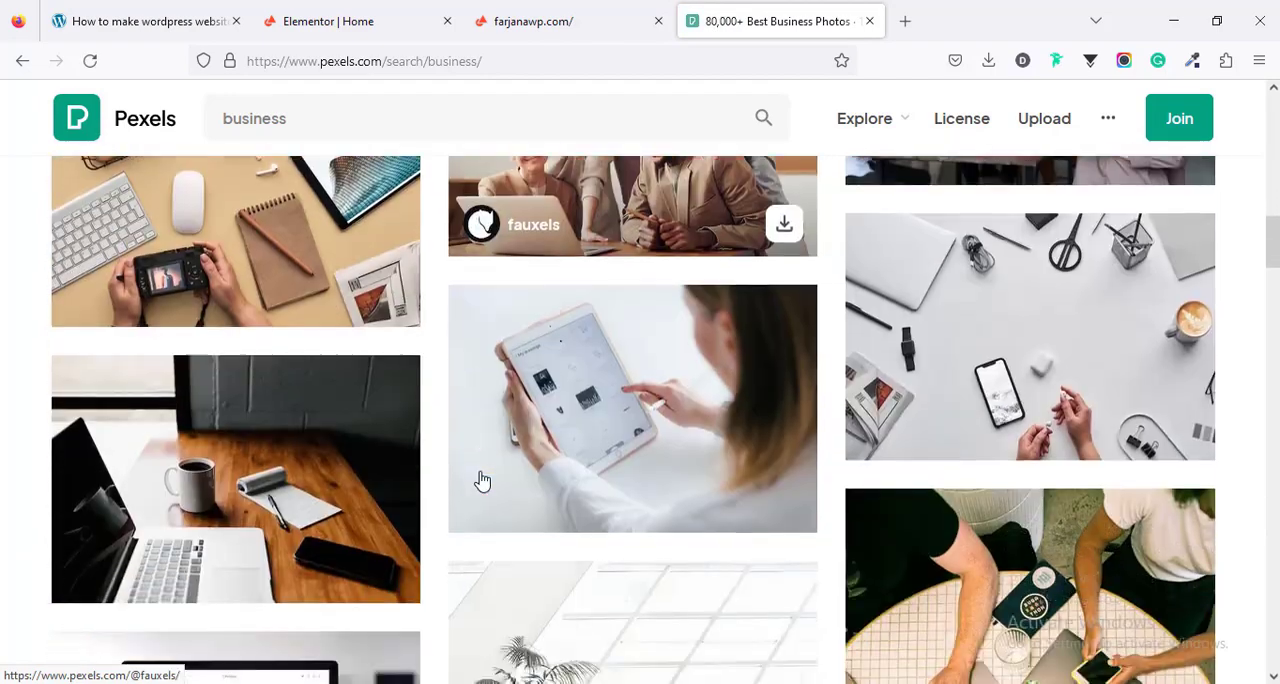
pyautogui.scroll(-1, 482, 481)
pyautogui.click(643, 371)
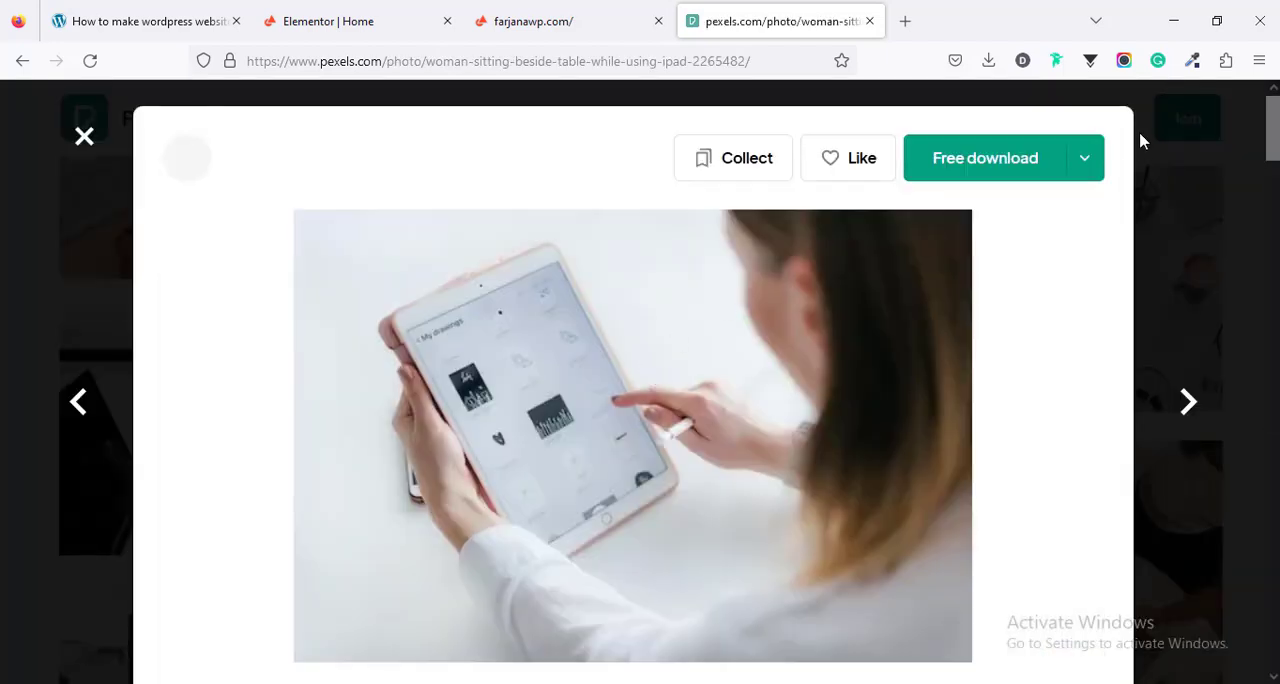
pyautogui.click(1086, 159)
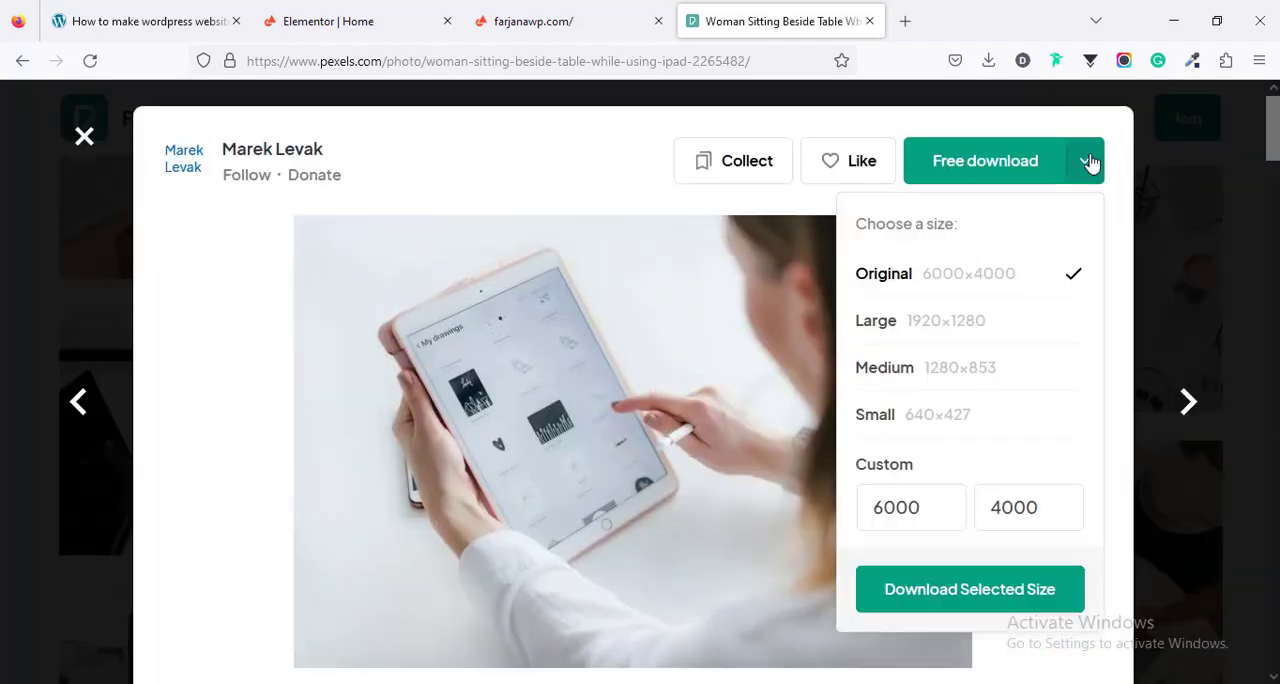
pyautogui.click(919, 420)
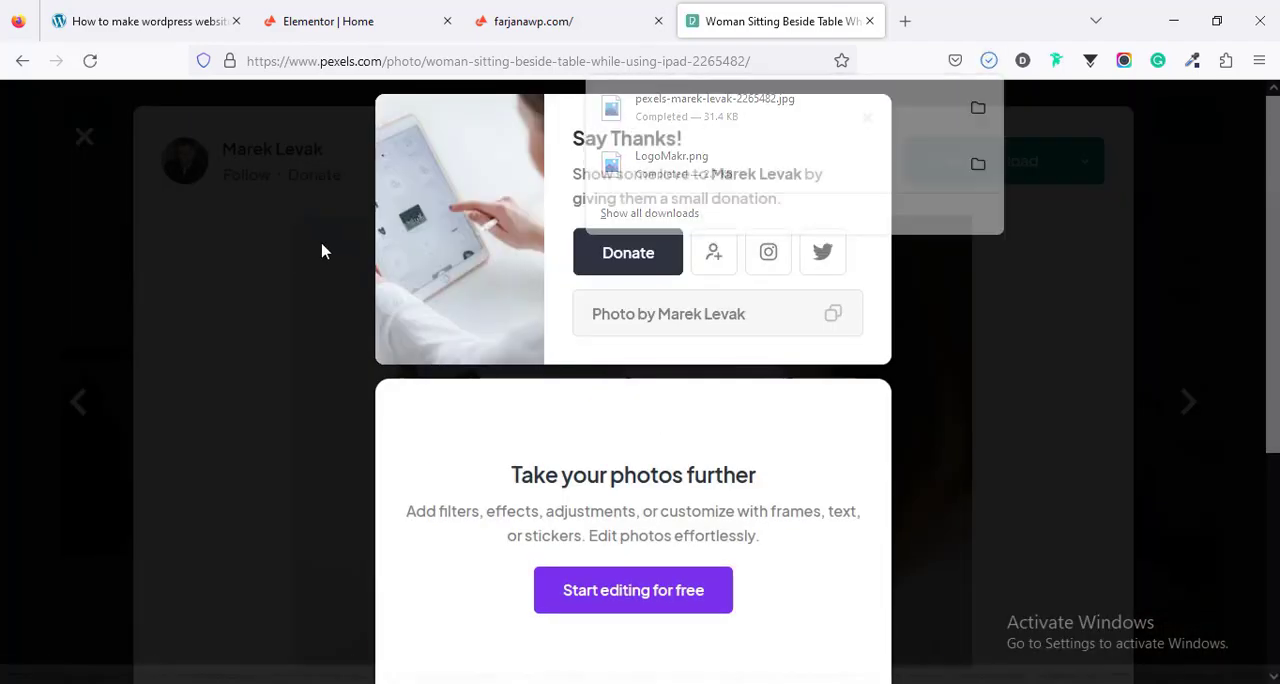
pyautogui.click(85, 143)
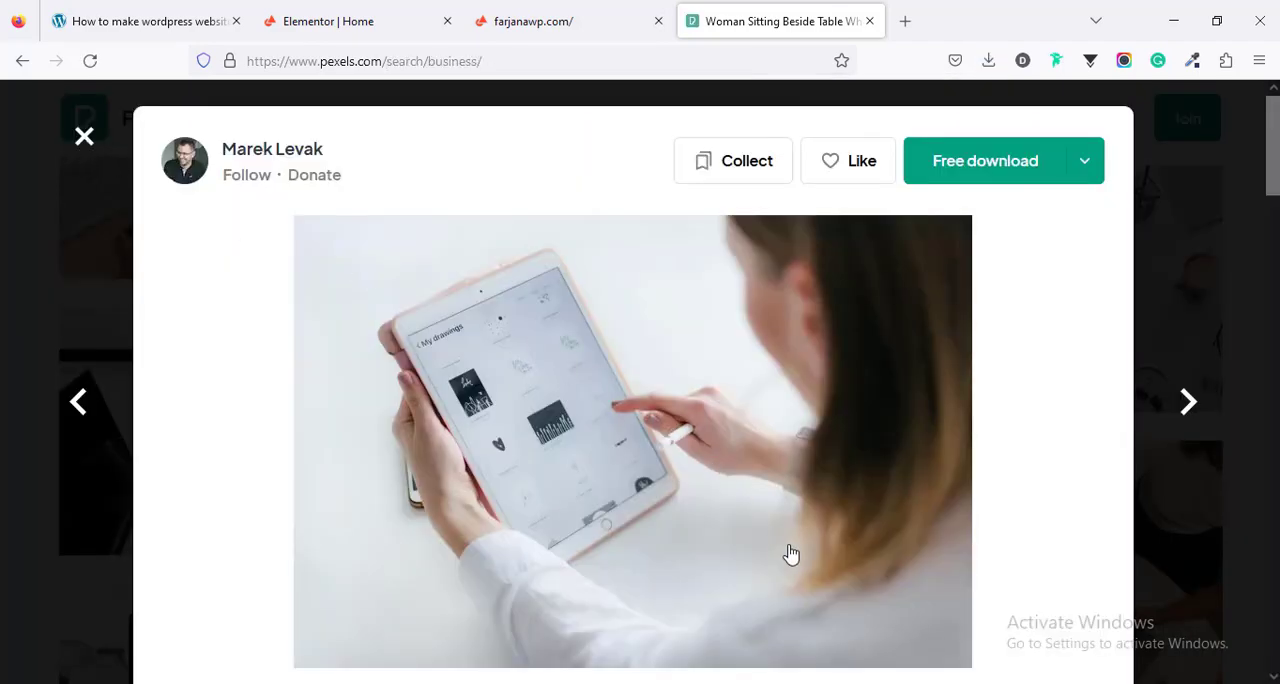
pyautogui.press('Escape')
# - Download the photo of two women sitting at a table by tall windows in the Small 640×427 size
pyautogui.scroll(-5, 790, 554)
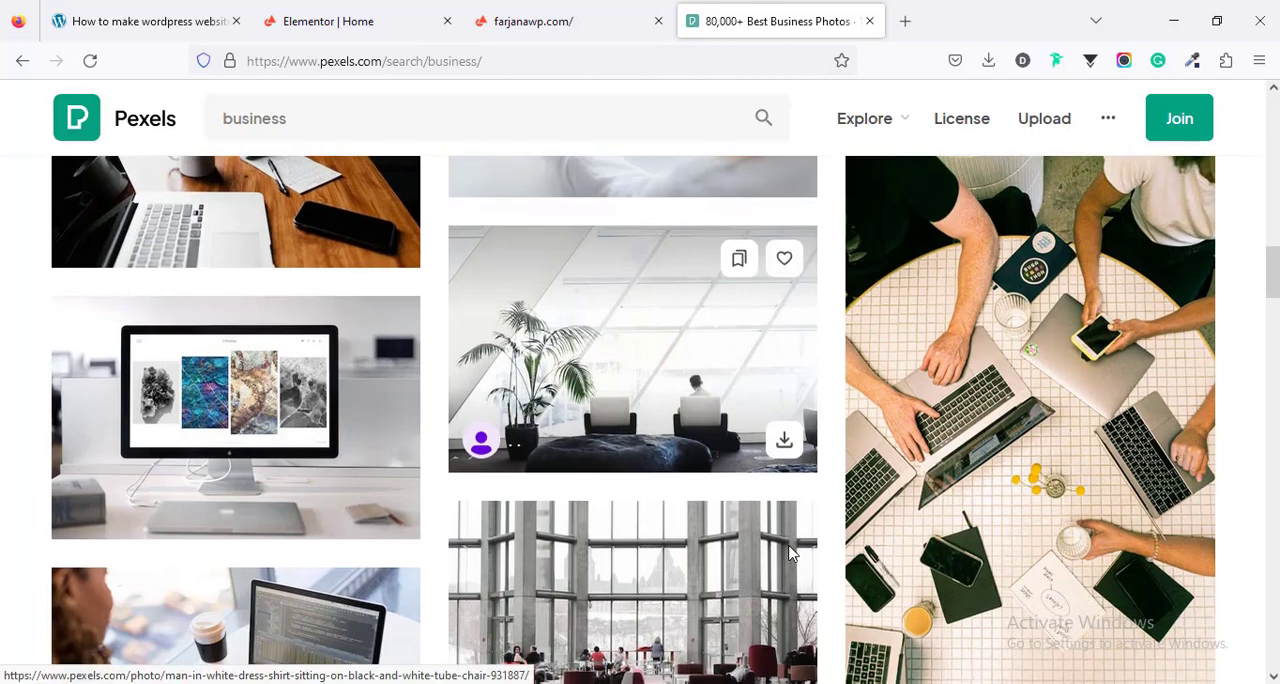
pyautogui.scroll(-2, 790, 554)
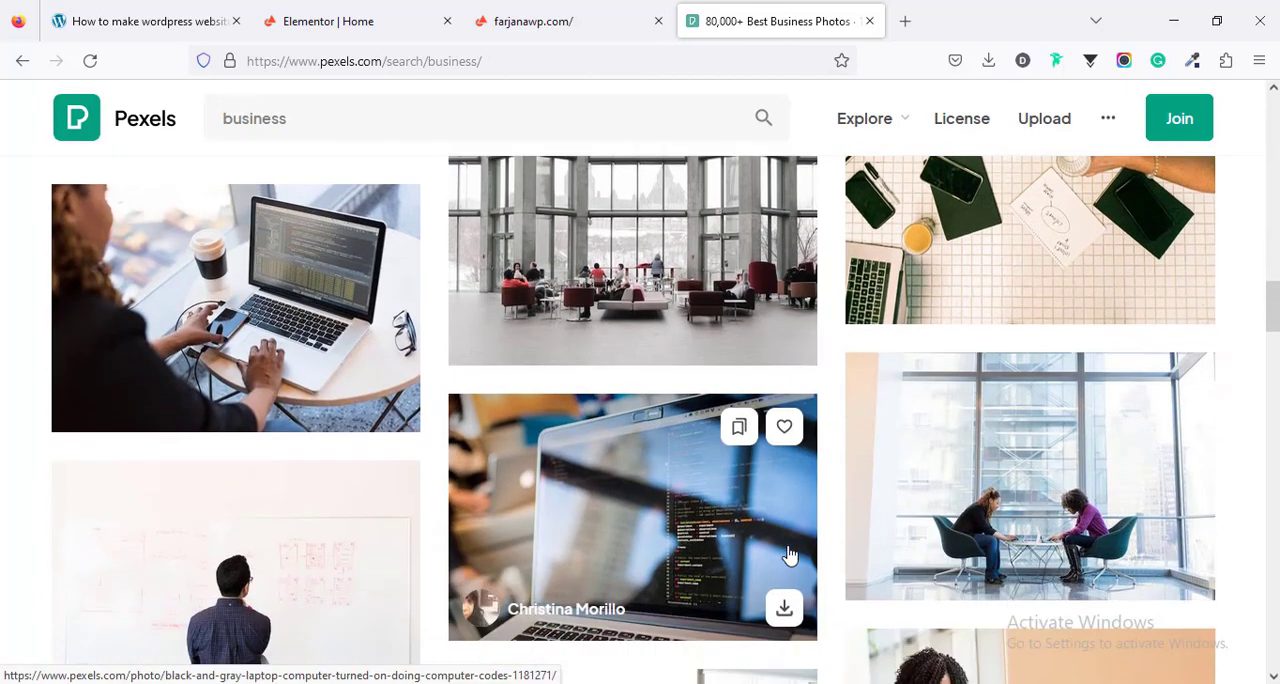
pyautogui.click(924, 488)
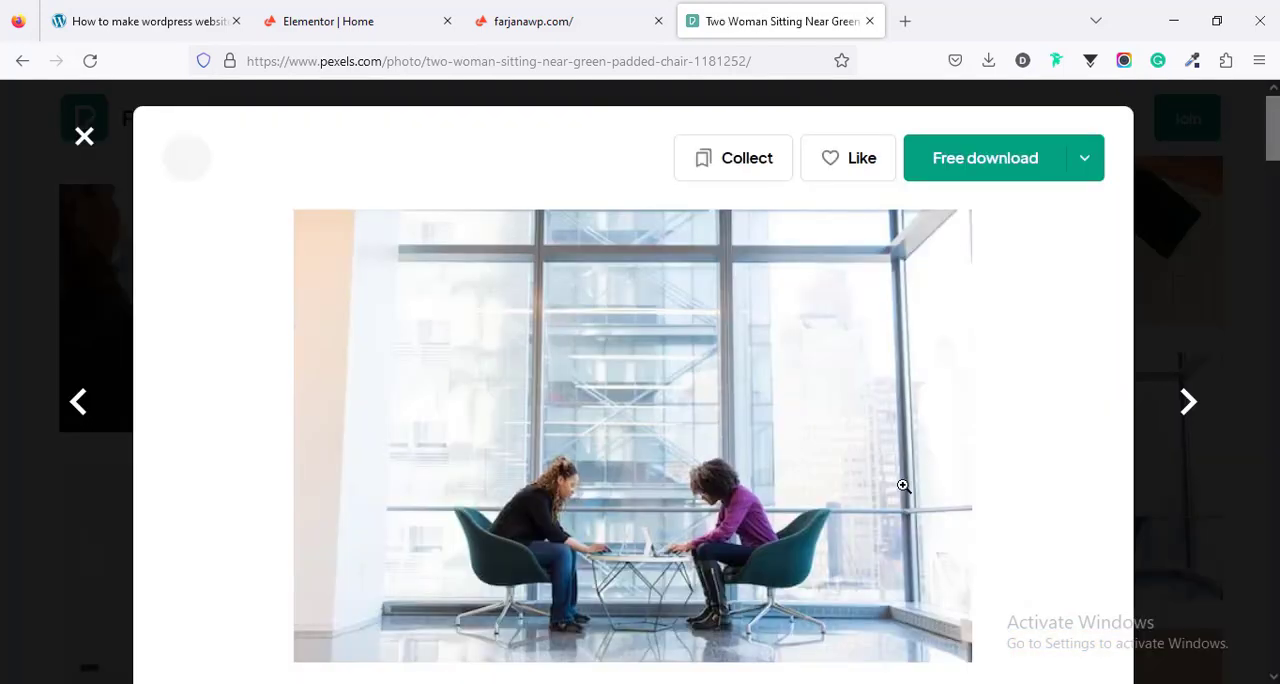
pyautogui.click(1086, 167)
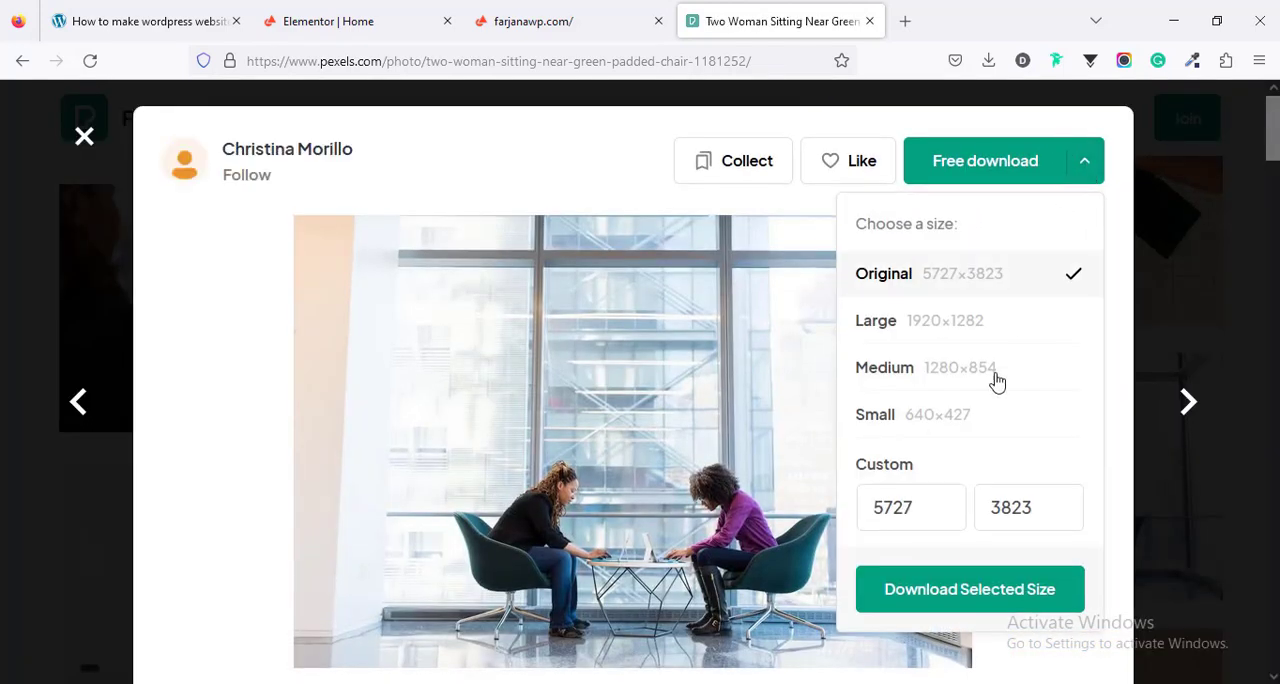
pyautogui.click(986, 417)
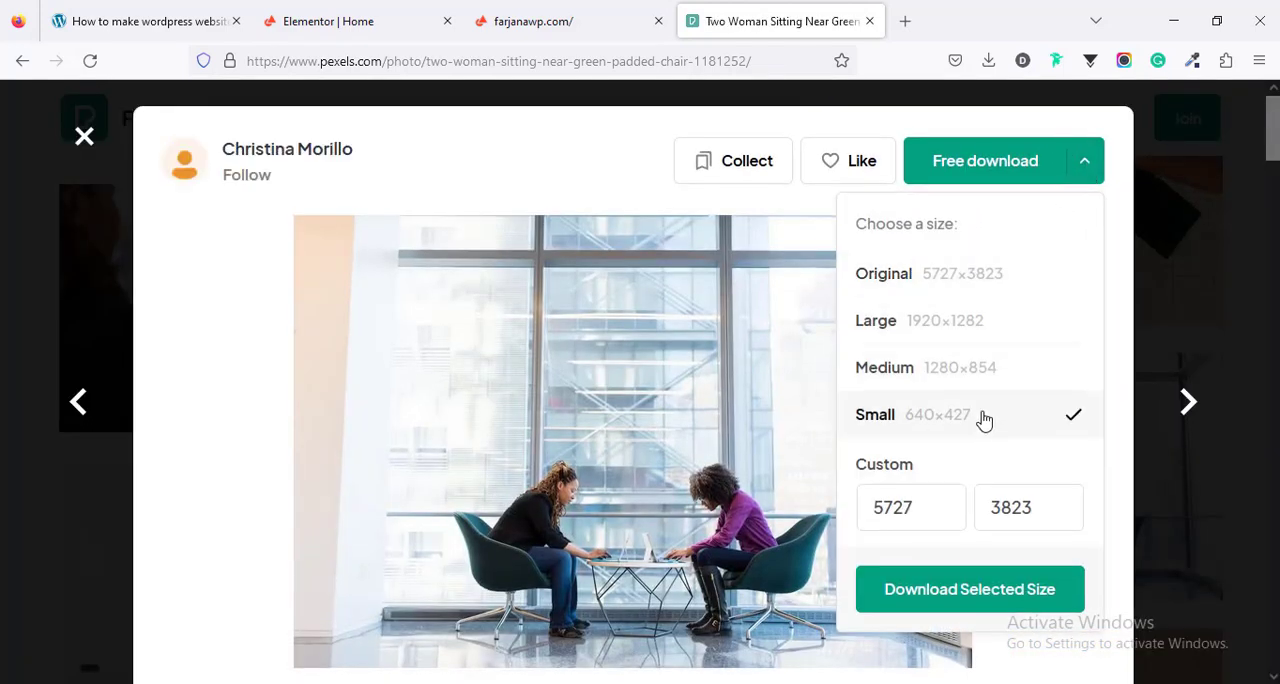
pyautogui.click(1010, 592)
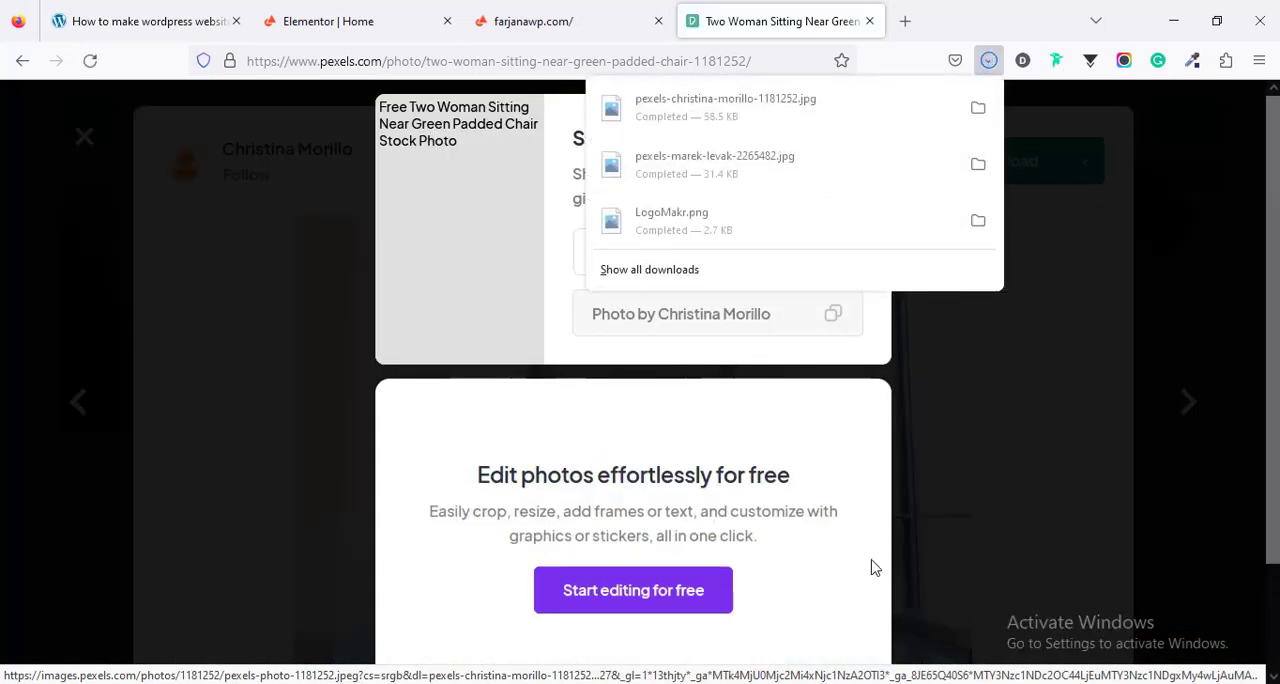
# - Switch back to Elementor, upload the two downloaded Pexels photos from Downloads and insert them as the carousel's gallery
pyautogui.click(368, 10)
pyautogui.click(568, 412)
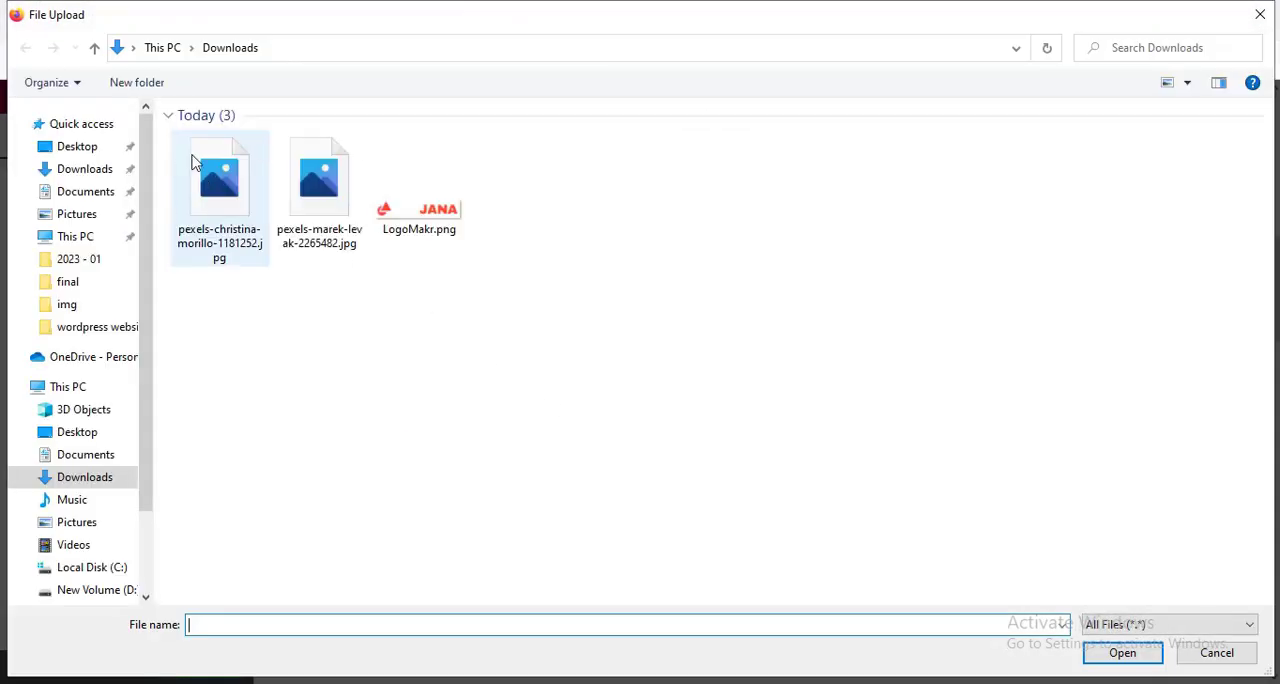
pyautogui.click(235, 205)
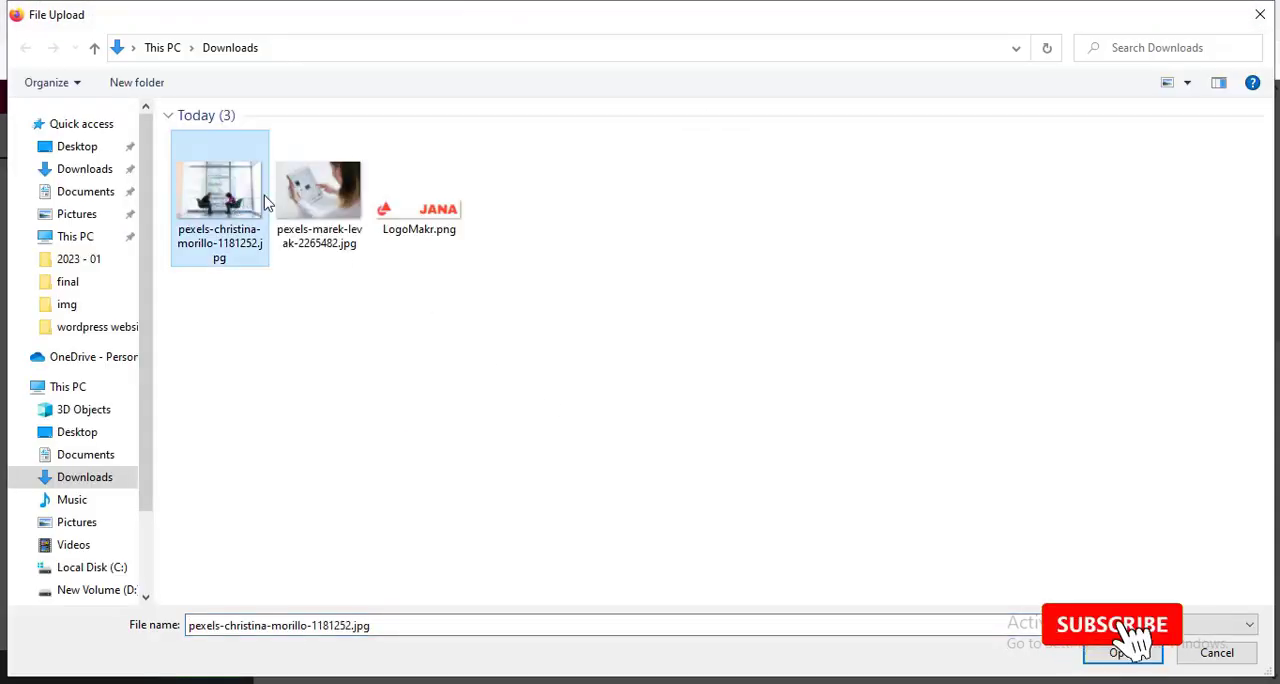
pyautogui.keyDown('ctrl'); pyautogui.click(318, 195); pyautogui.keyUp('ctrl')
pyautogui.click(1129, 655)
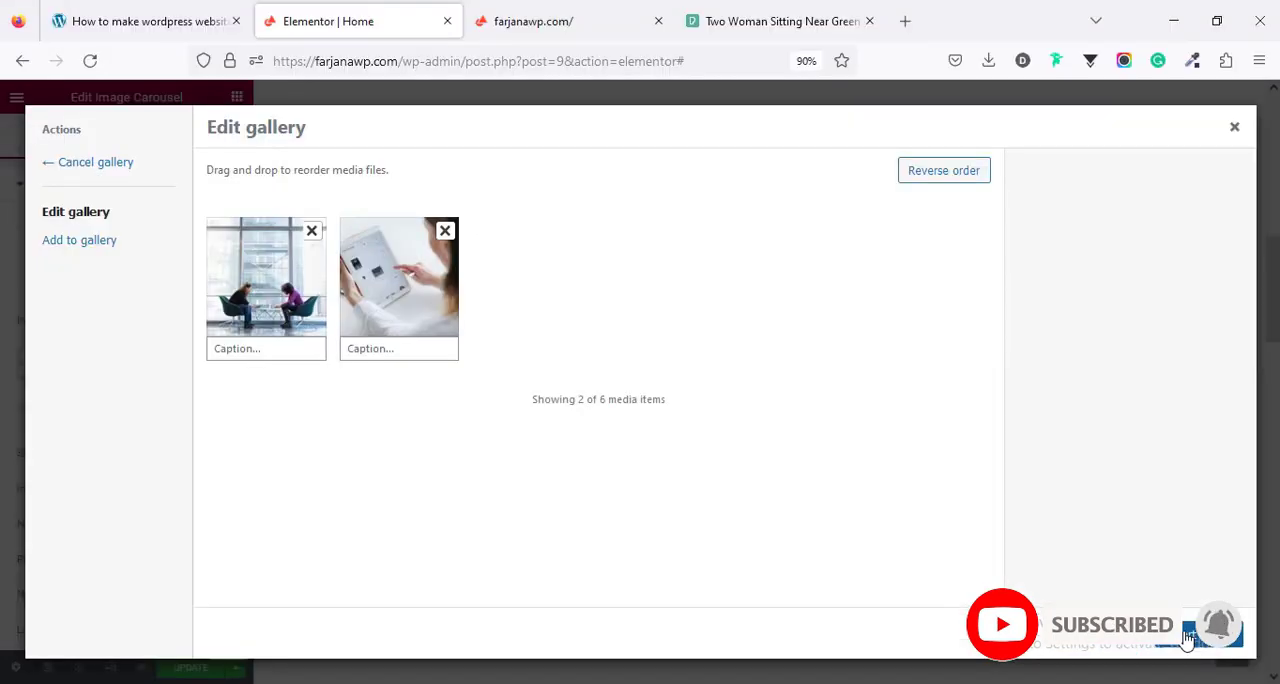
pyautogui.click(1184, 635)
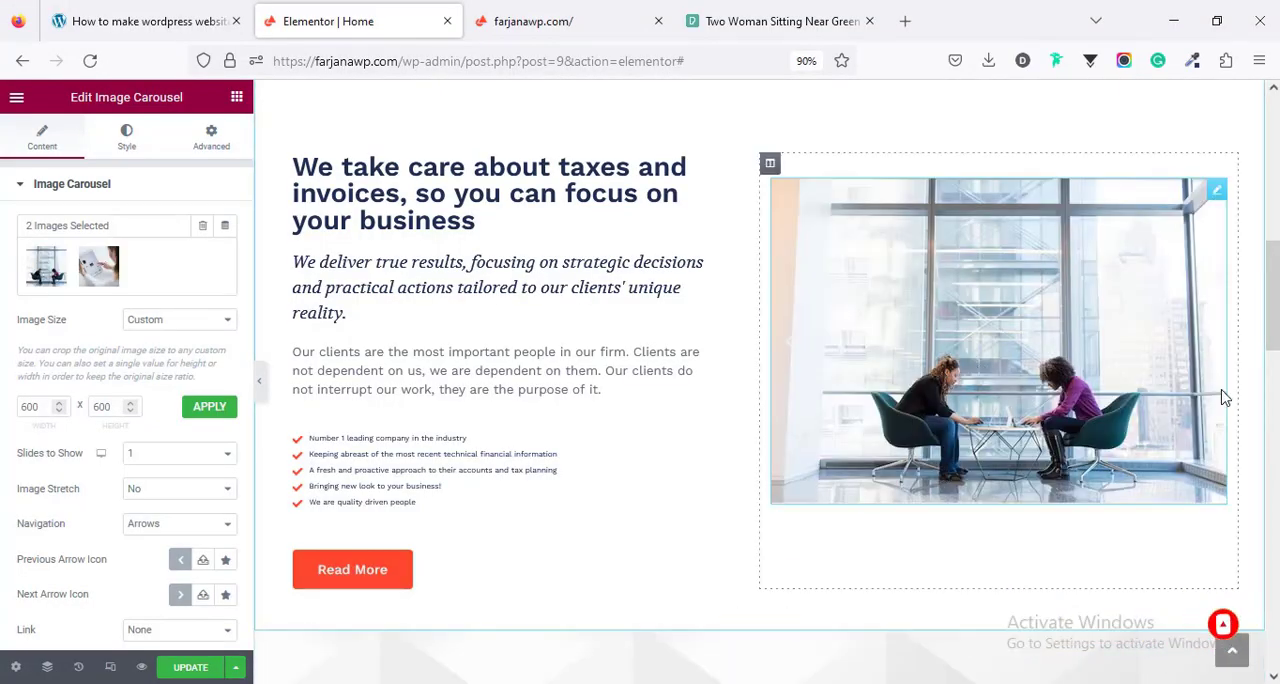
# - Preview the carousel's slides, trying the Full image size and returning the setting to Custom
pyautogui.click(1216, 354)
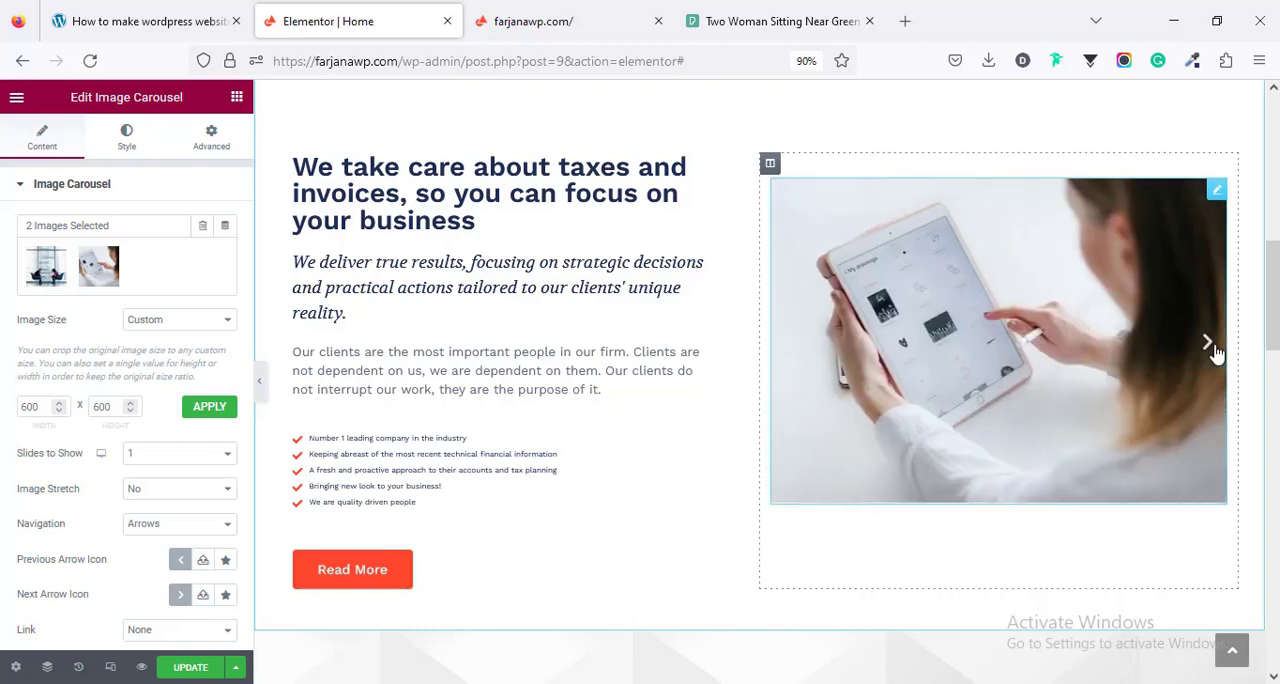
pyautogui.click(1216, 354)
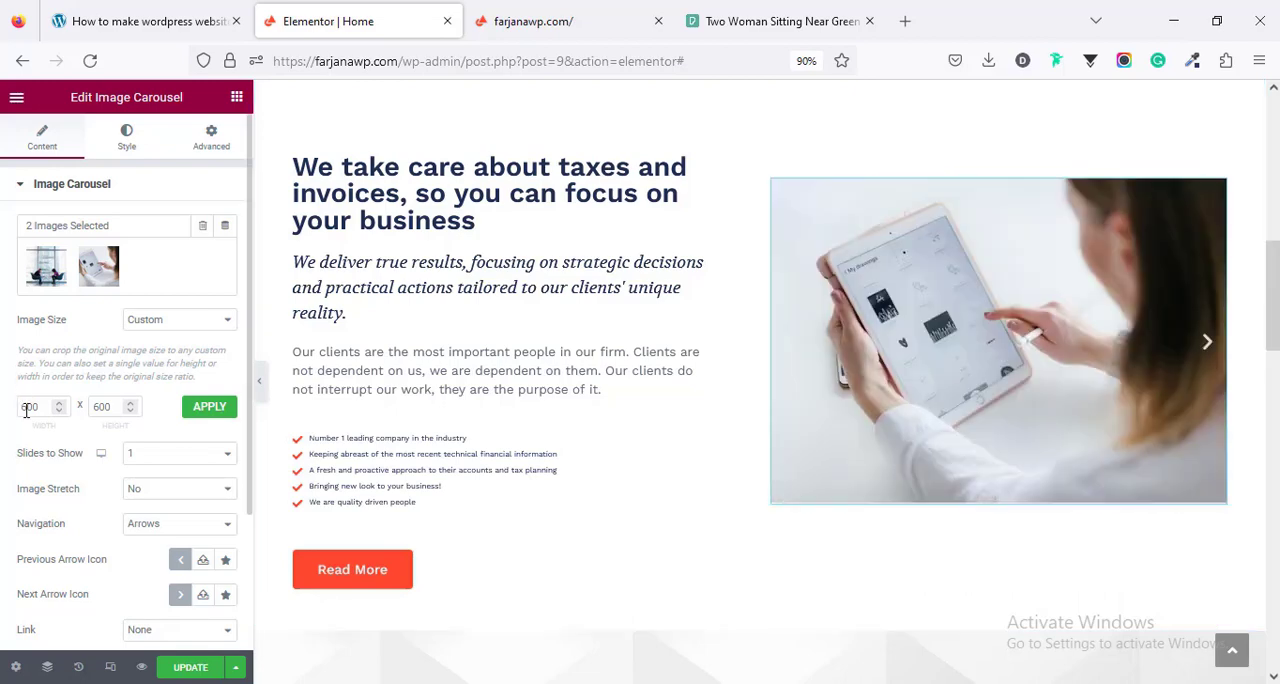
pyautogui.click(148, 328)
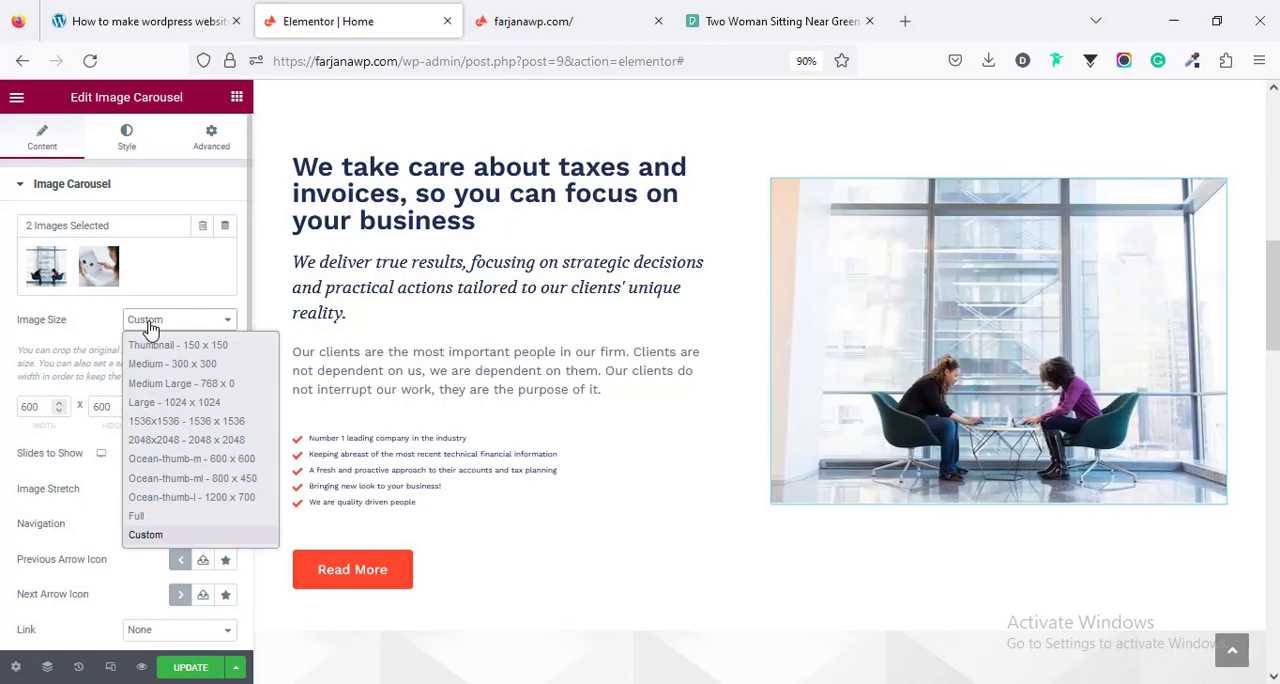
pyautogui.click(183, 516)
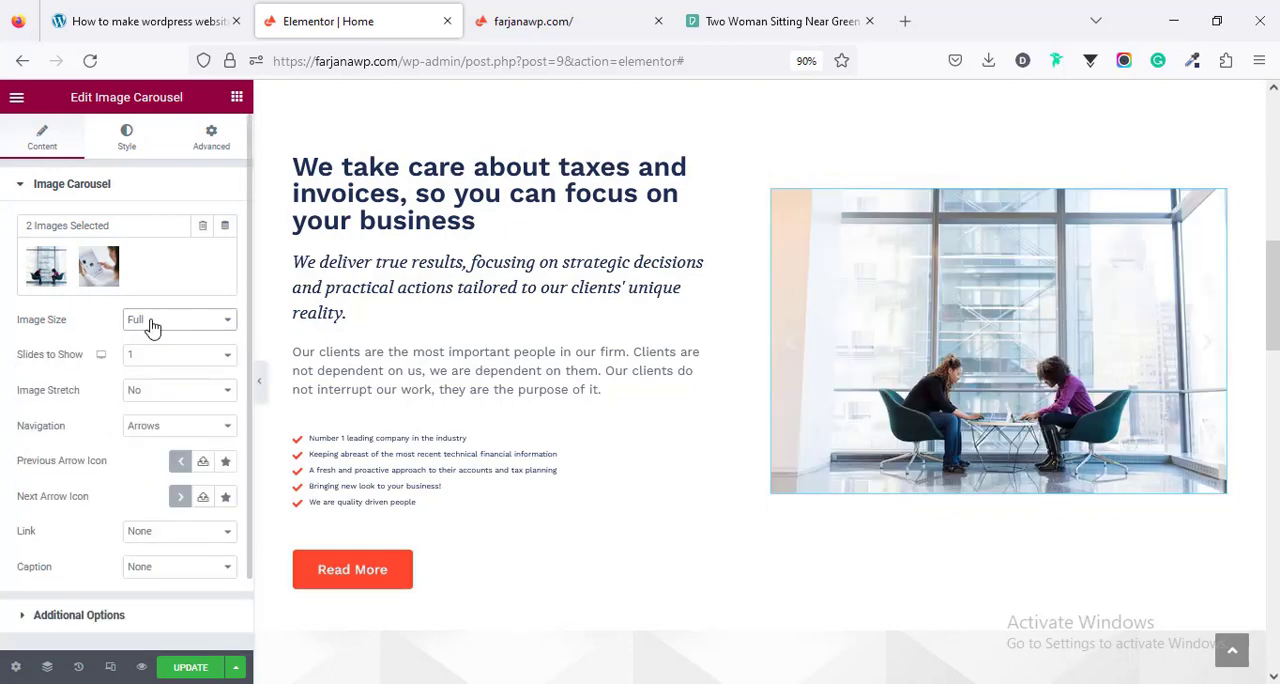
pyautogui.click(149, 320)
pyautogui.click(146, 535)
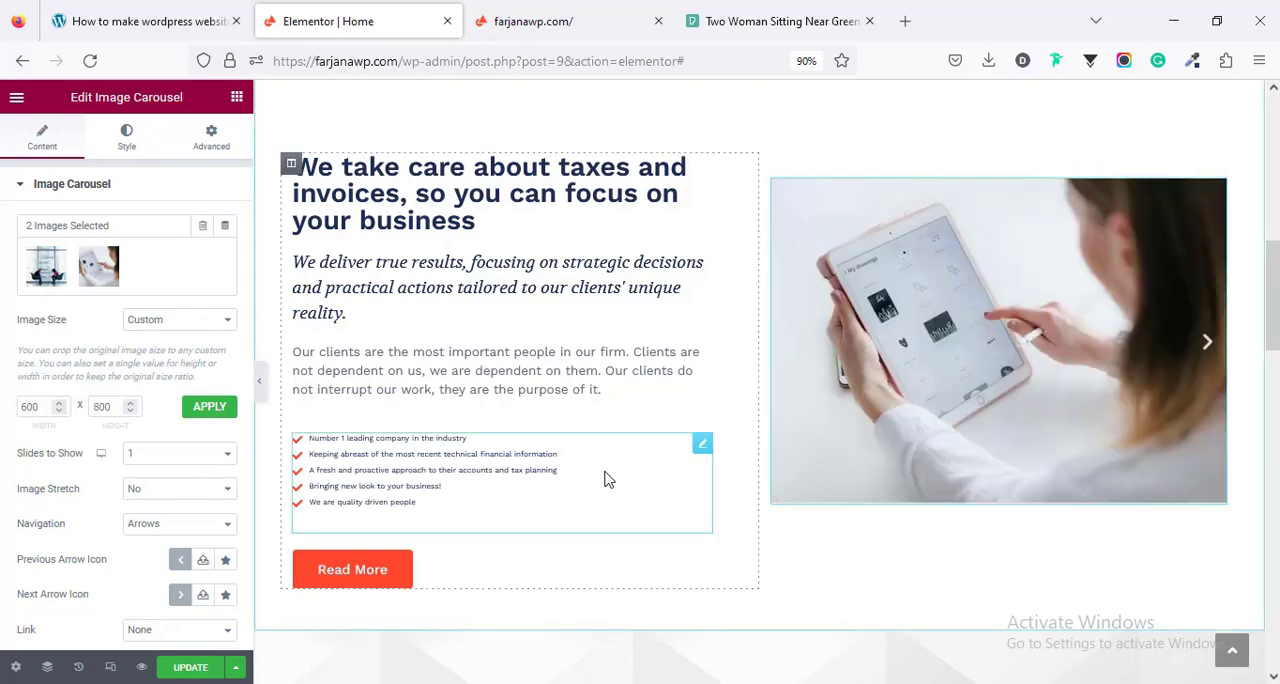
# - Examine the settings of the Years in Business counter and the media library options for the icon above it
pyautogui.scroll(-3, 608, 460)
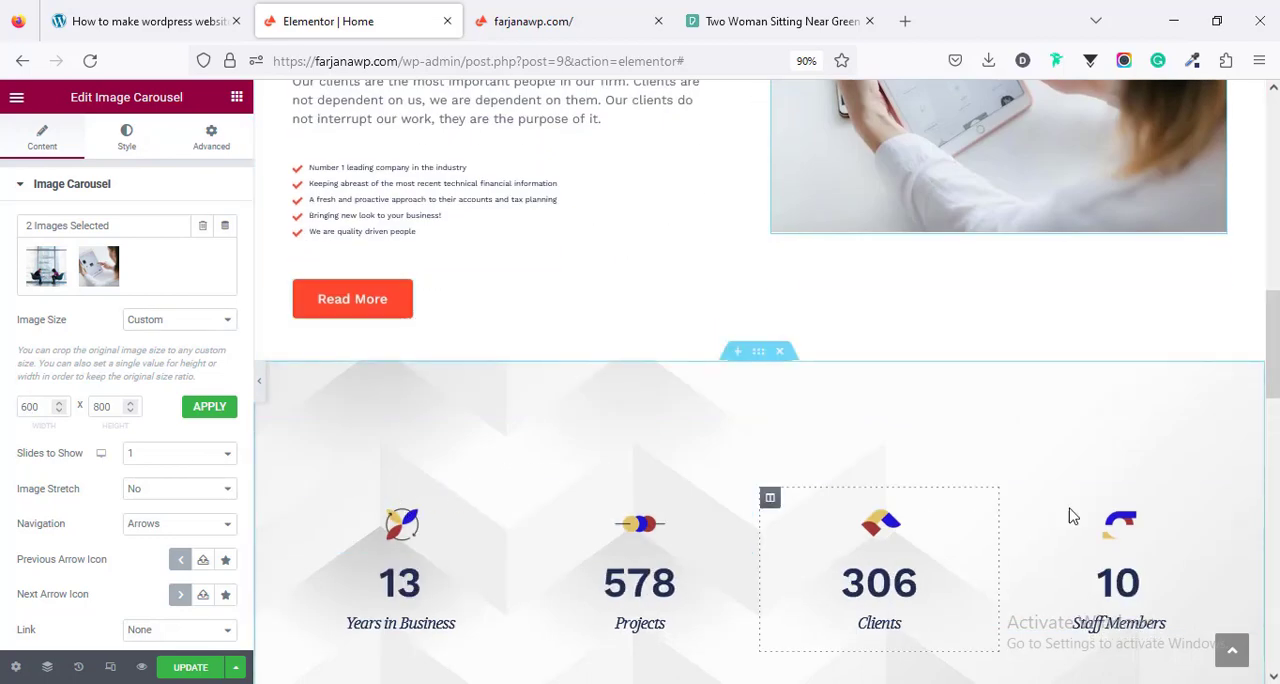
pyautogui.scroll(-3, 701, 511)
pyautogui.scroll(2, 701, 511)
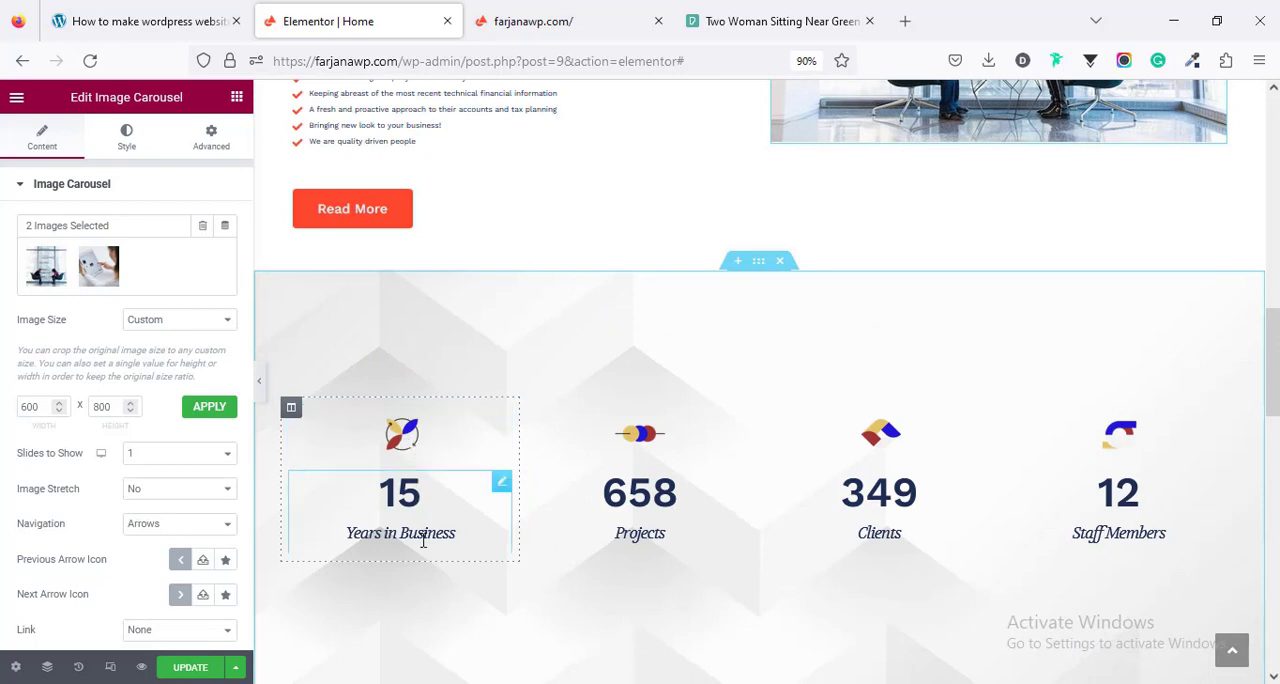
pyautogui.click(446, 503)
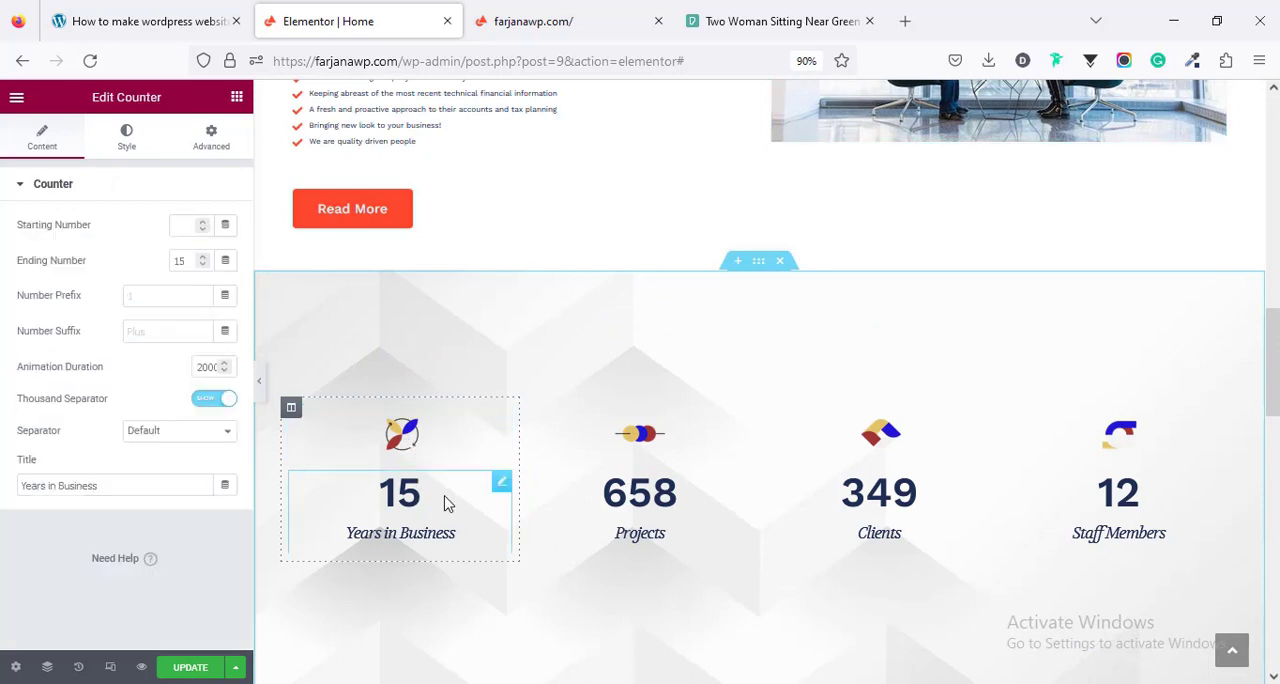
pyautogui.click(437, 443)
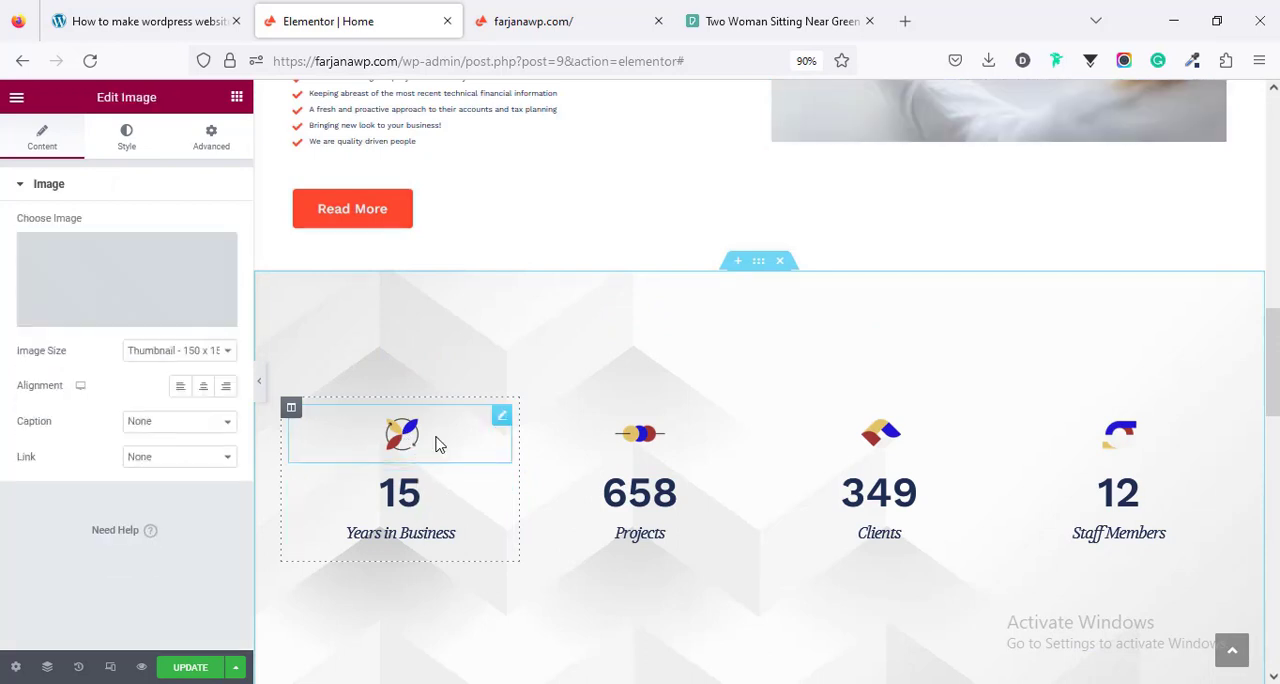
pyautogui.click(160, 285)
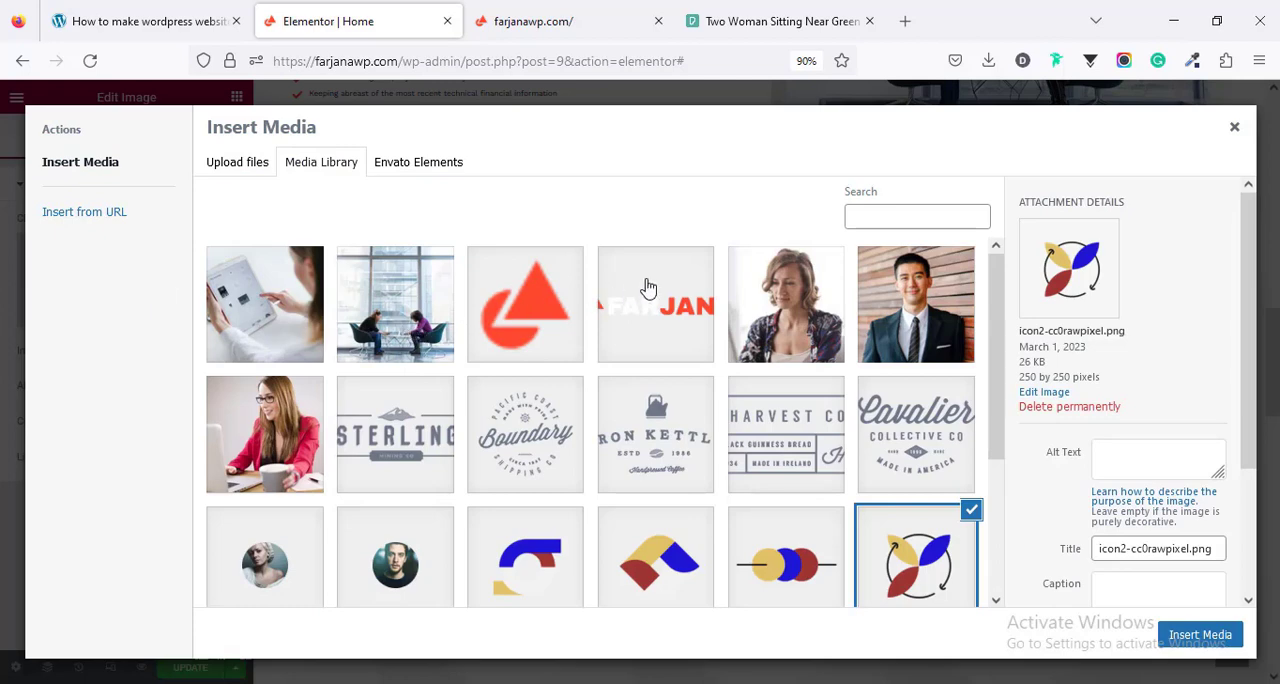
pyautogui.click(1234, 127)
# - Examine the Satisfied Customers heading and the first testimonial's content, image, name and title settings
pyautogui.scroll(-5, 447, 562)
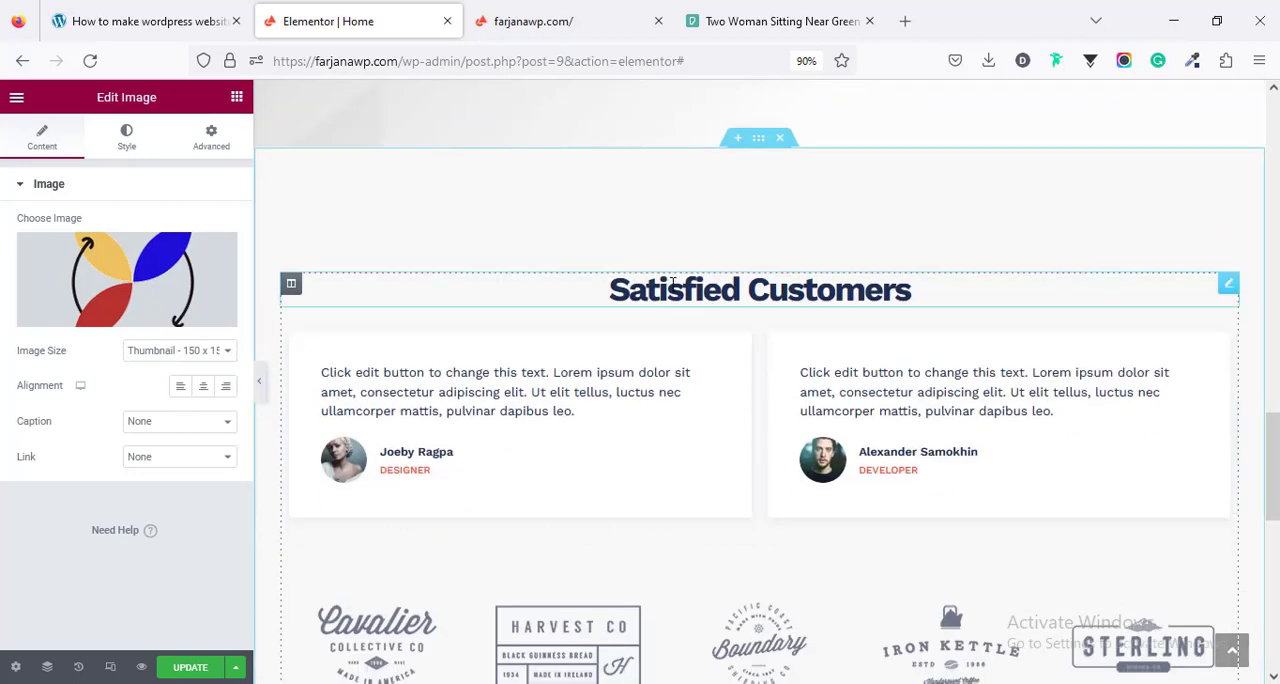
pyautogui.click(832, 297)
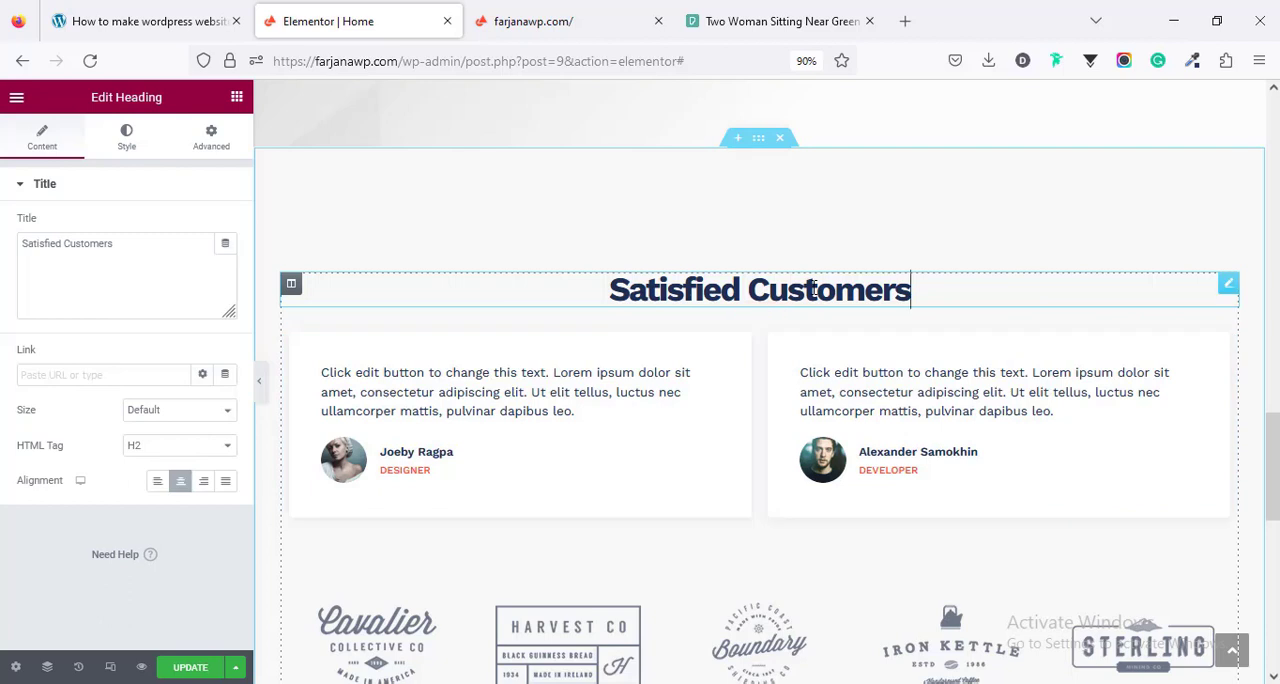
pyautogui.click(576, 417)
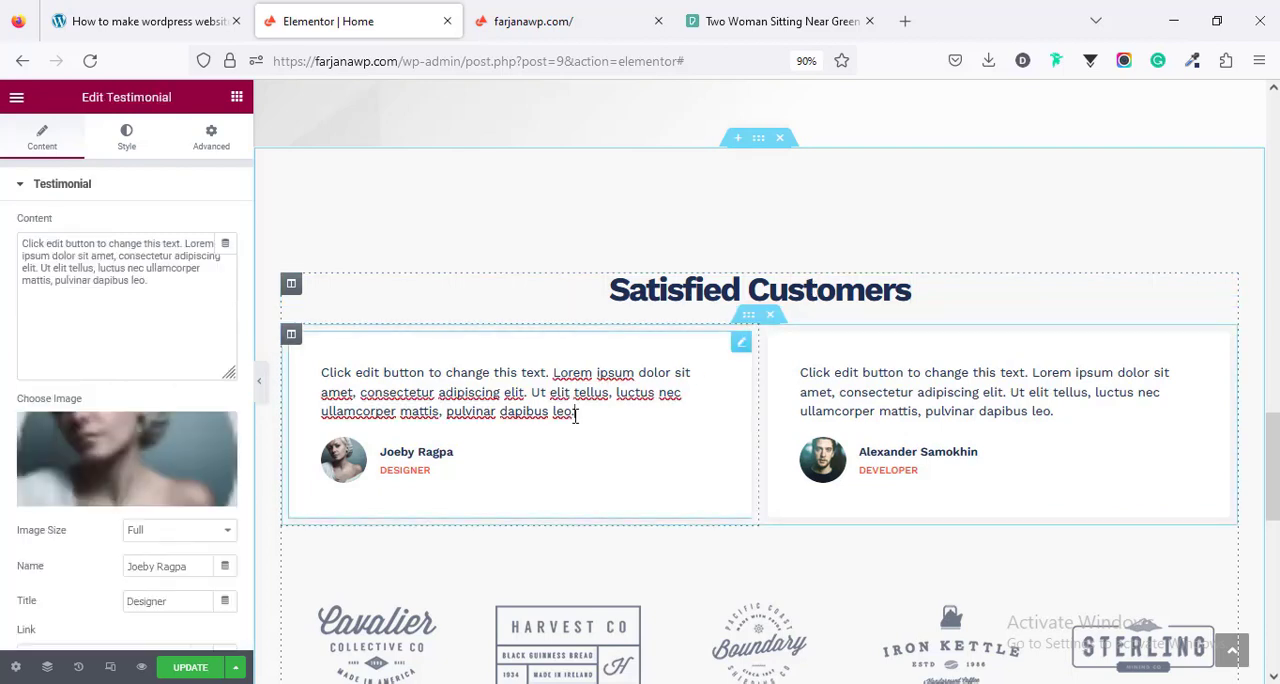
pyautogui.click(122, 279)
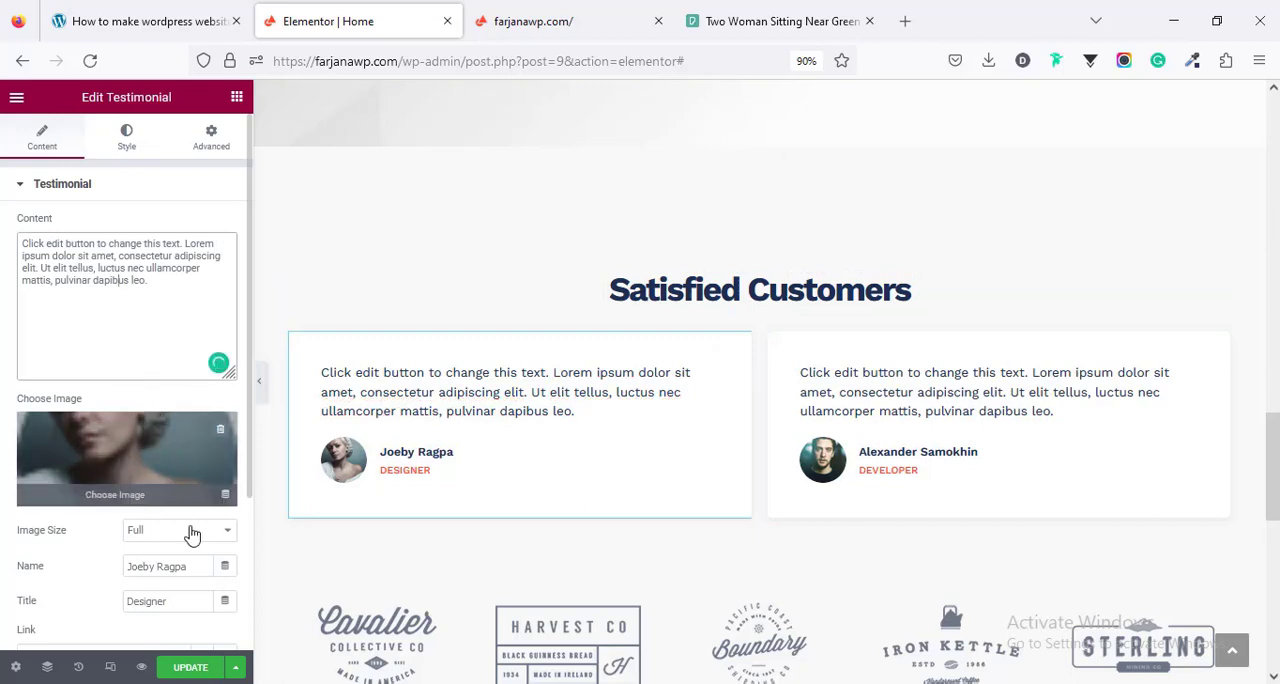
pyautogui.click(172, 564)
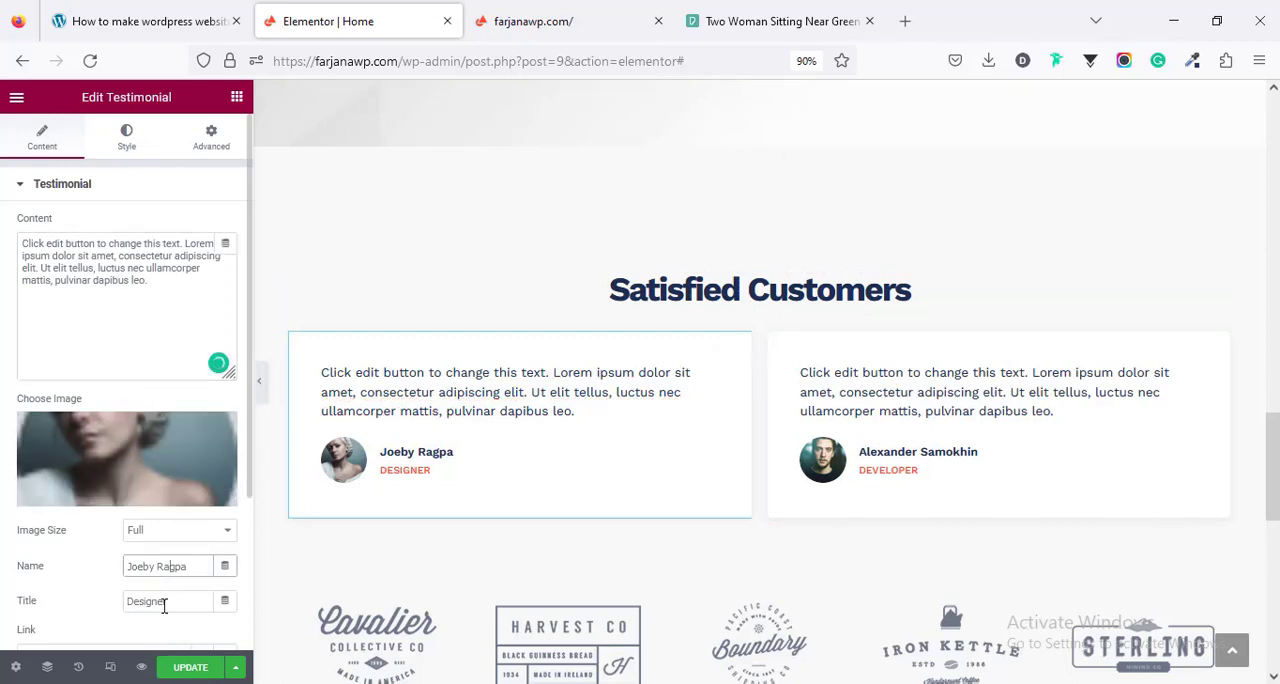
pyautogui.click(163, 603)
pyautogui.scroll(-3, 349, 608)
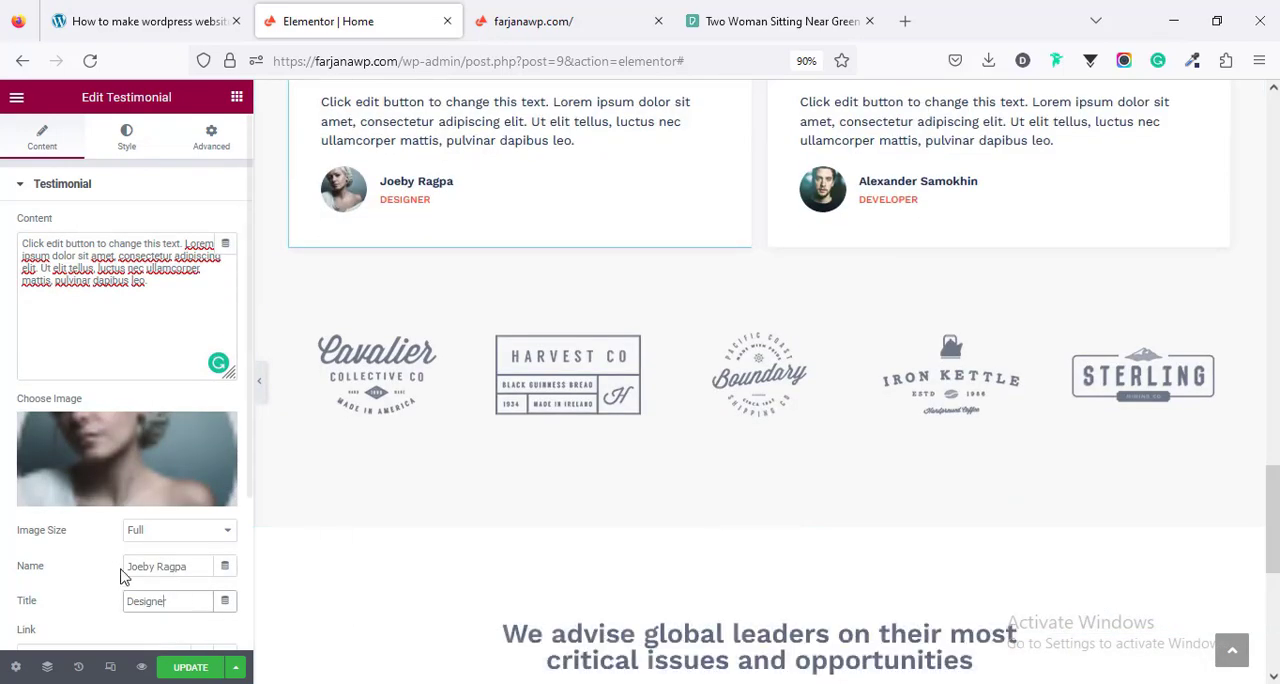
pyautogui.scroll(-2, 138, 553)
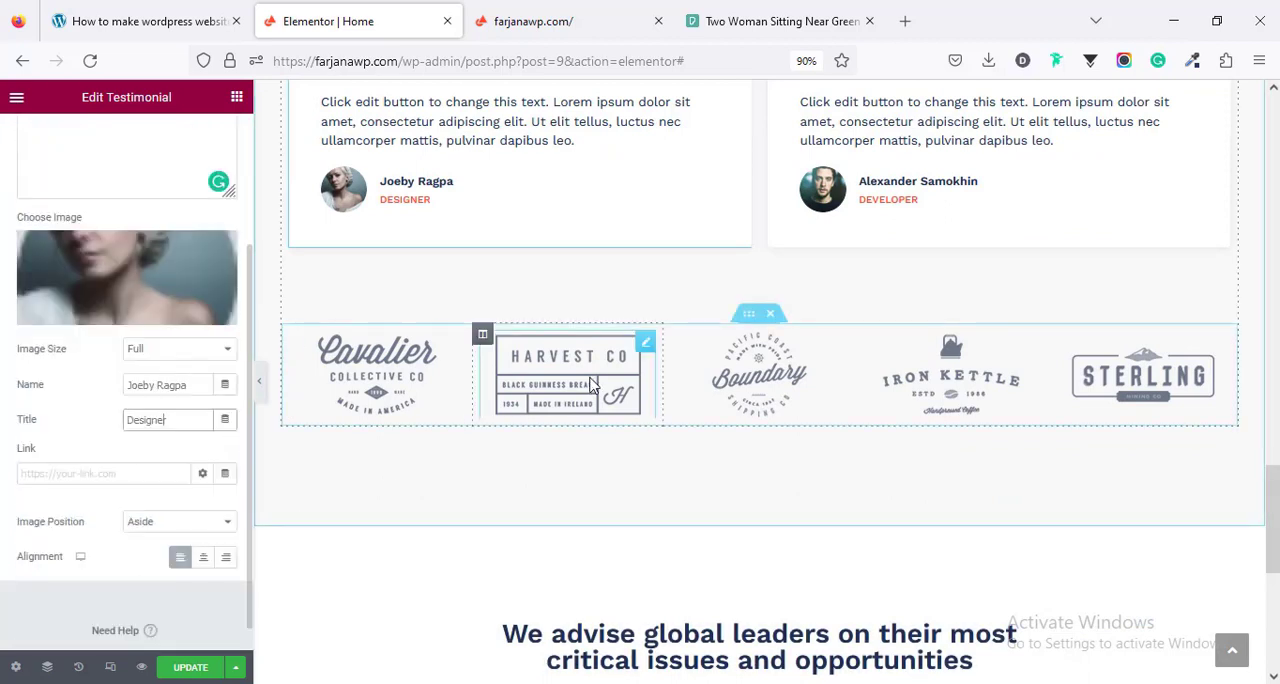
# - Examine the image settings of the client logos below the testimonials, from Cavalier to Boundary
pyautogui.click(740, 354)
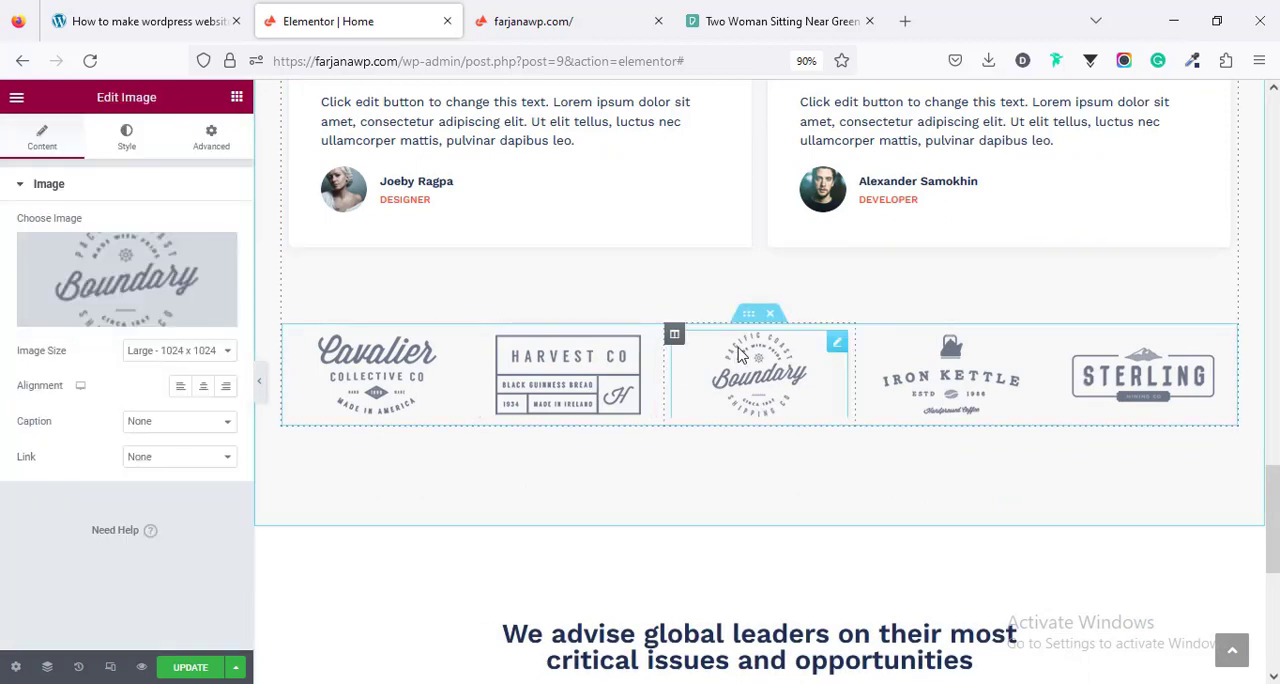
pyautogui.click(551, 391)
pyautogui.click(390, 412)
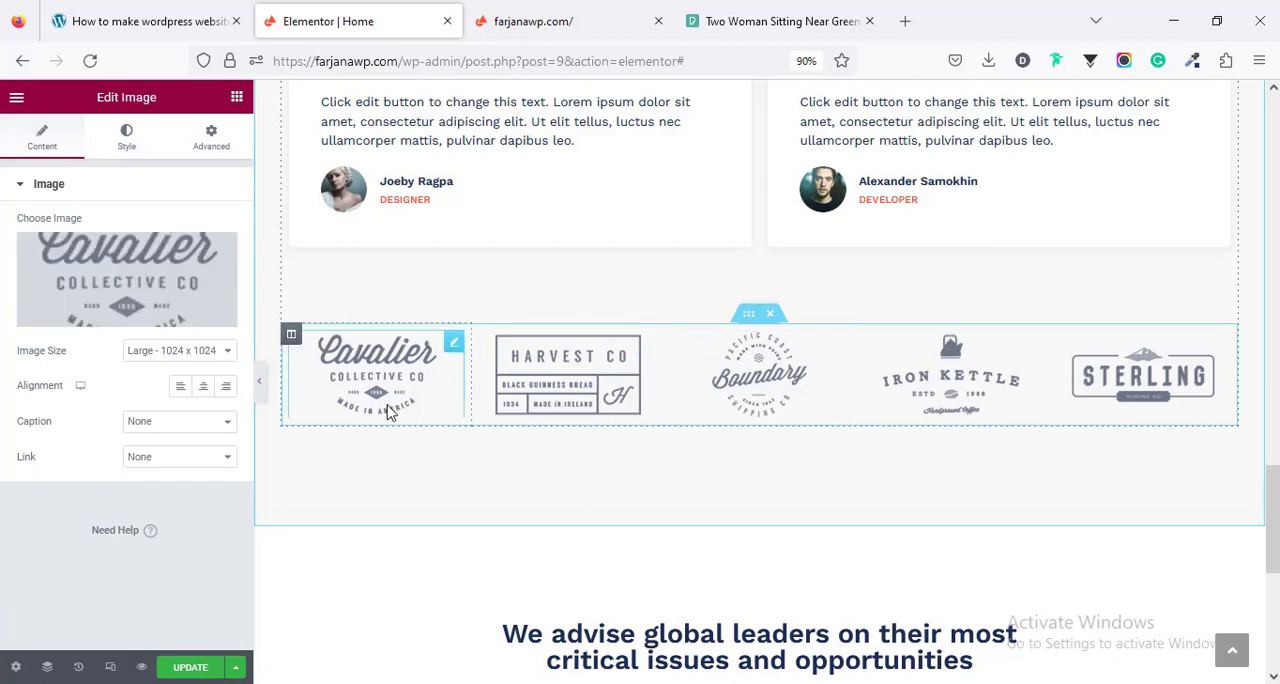
pyautogui.click(545, 389)
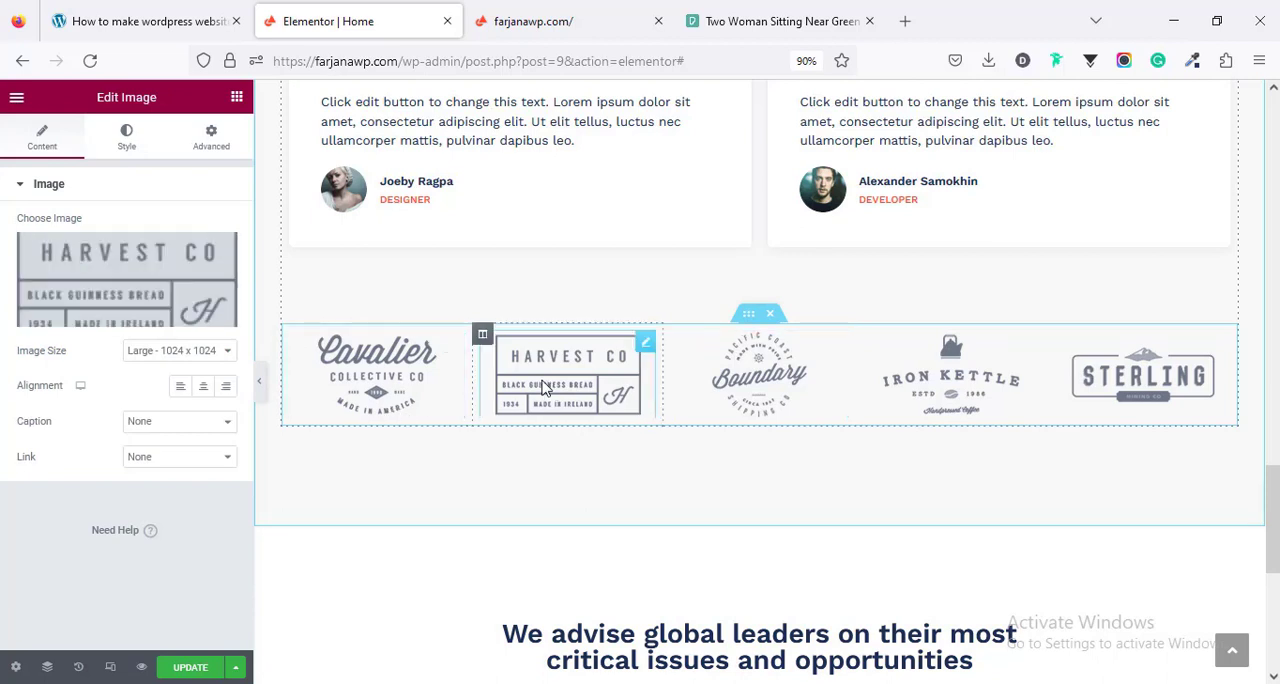
pyautogui.click(760, 369)
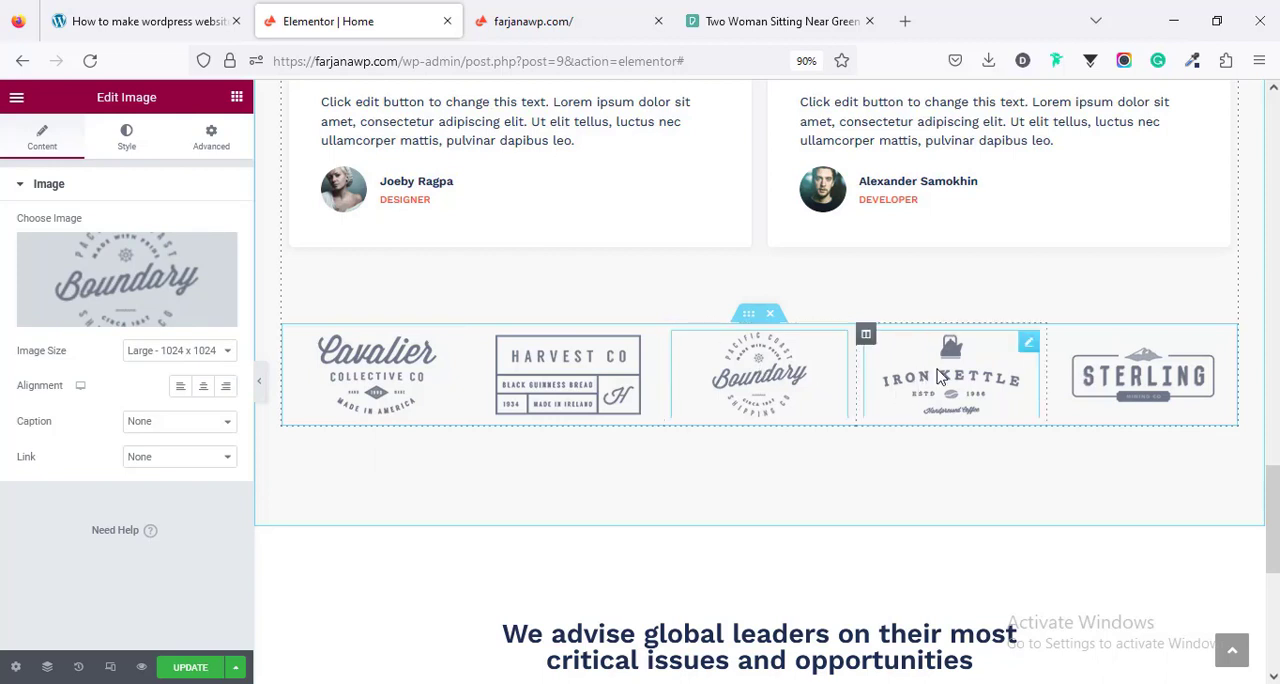
pyautogui.scroll(-4, 921, 543)
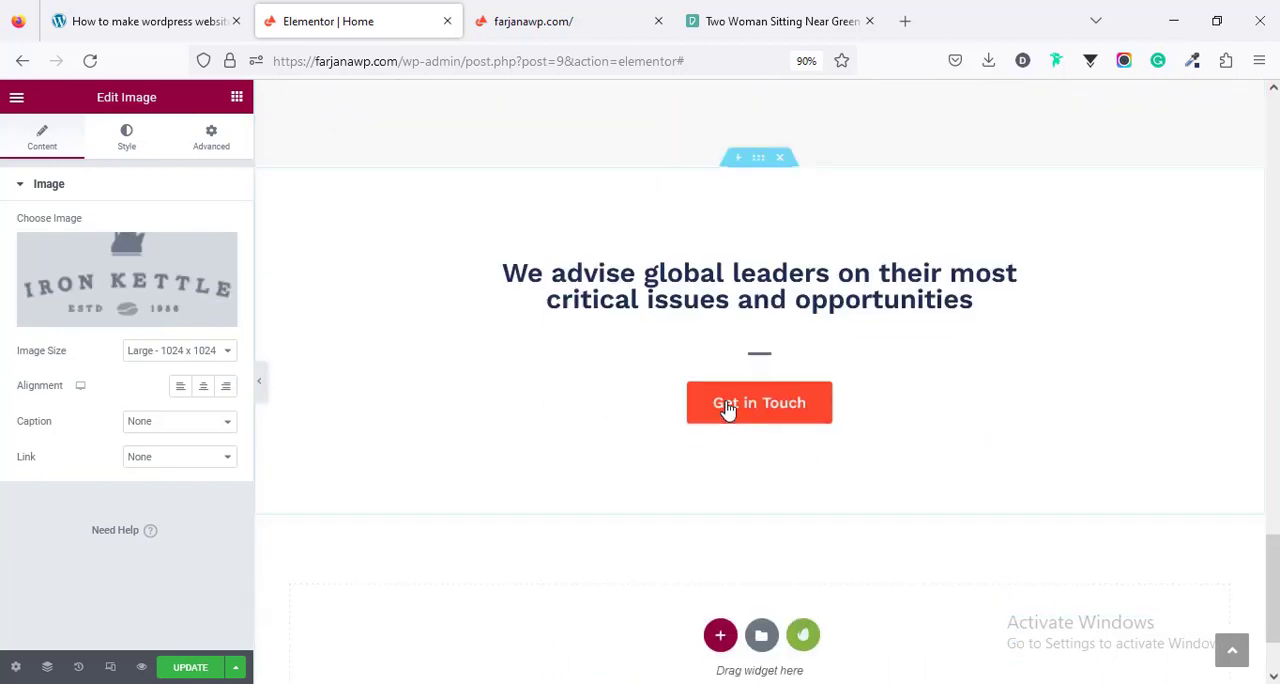
pyautogui.click(578, 290)
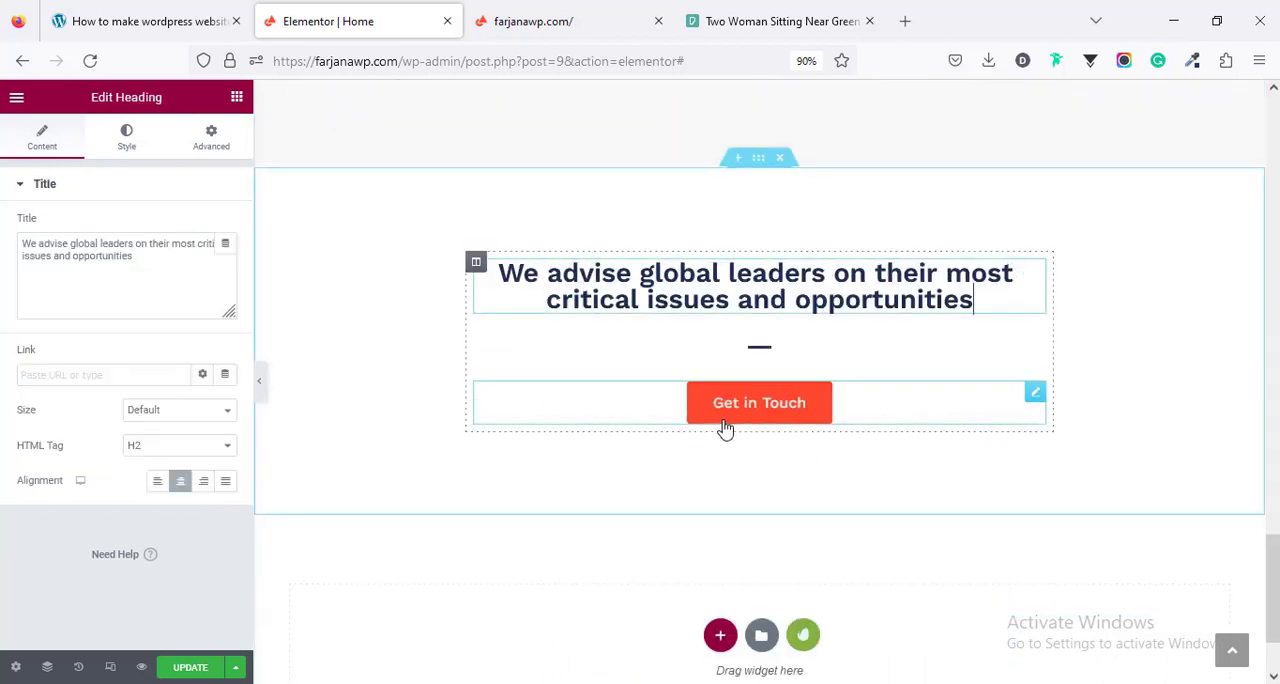
pyautogui.click(849, 410)
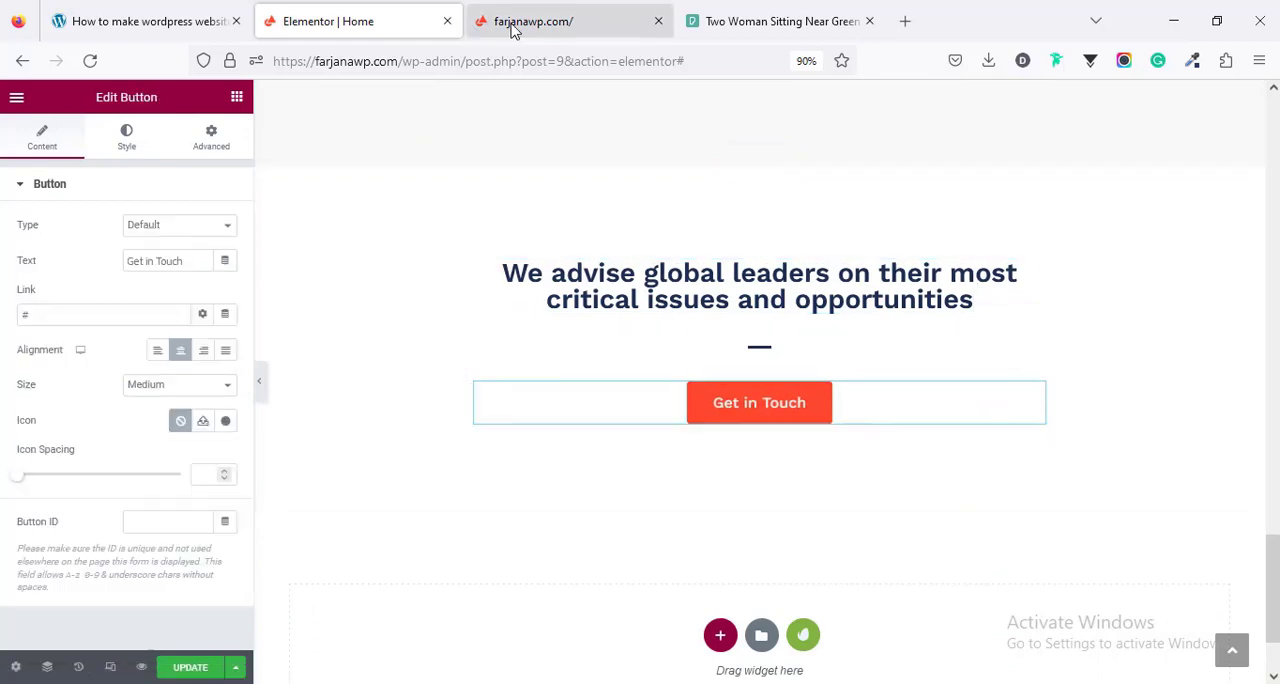
pyautogui.click(522, 22)
pyautogui.rightClick(1080, 150)
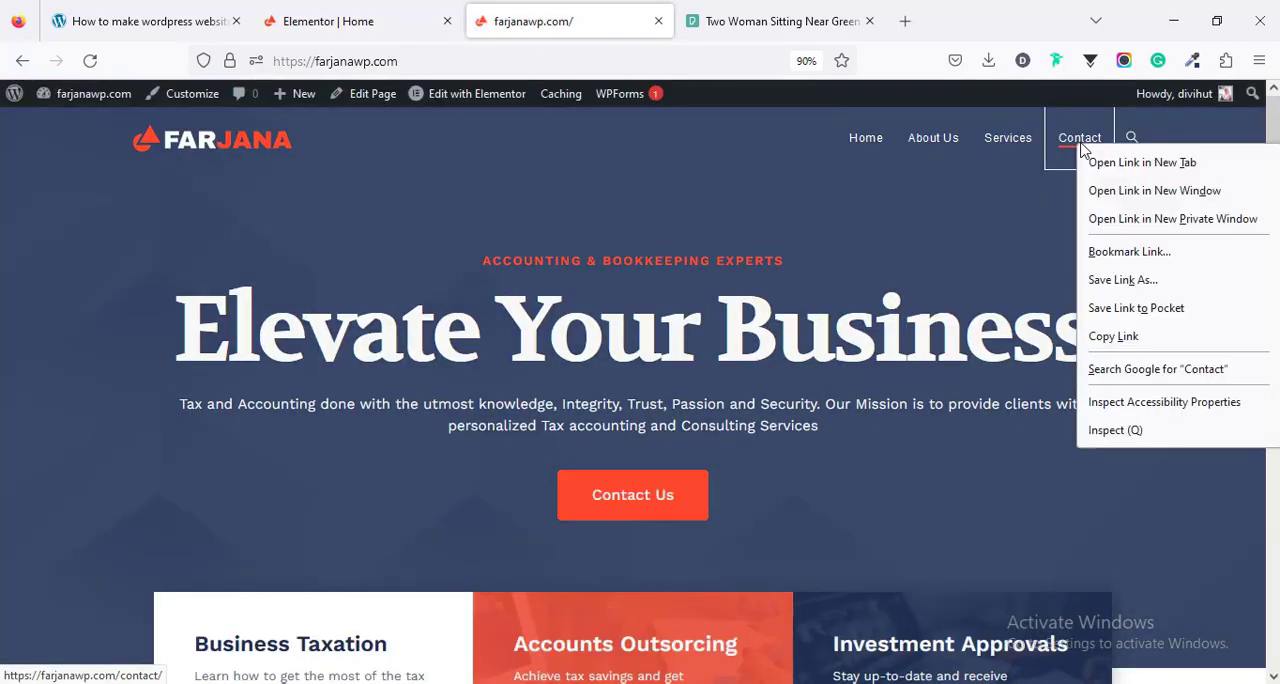
pyautogui.click(1129, 334)
pyautogui.click(395, 8)
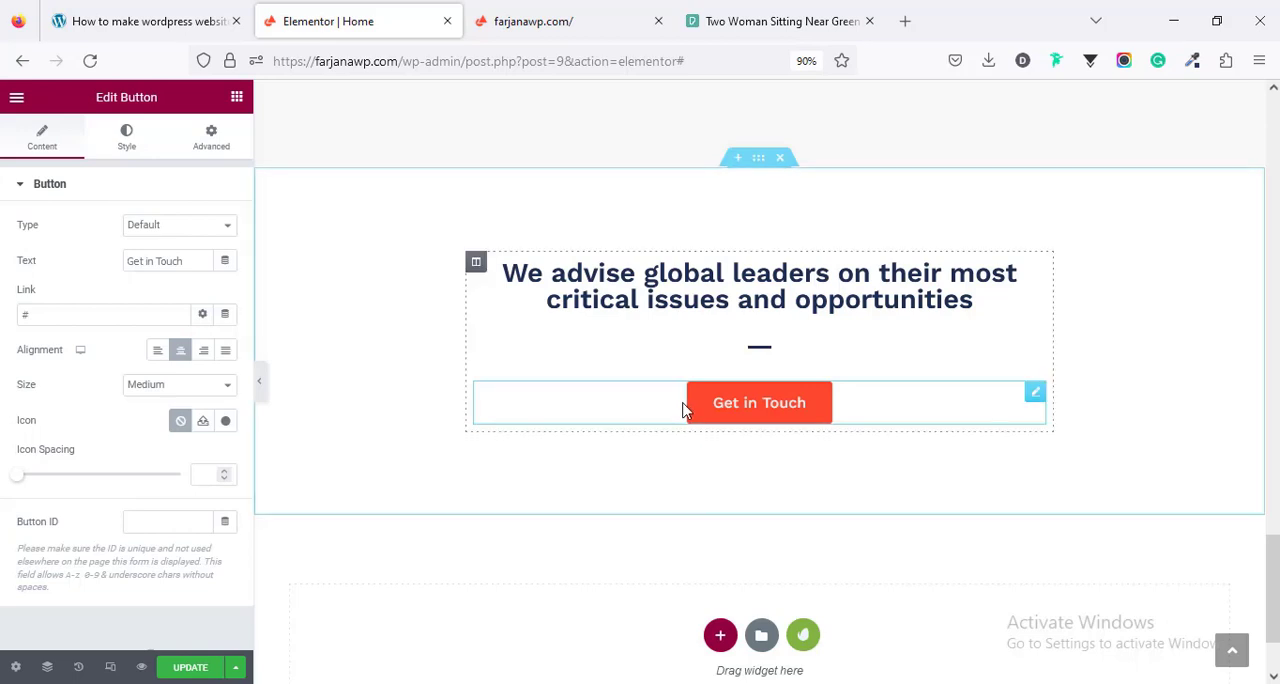
pyautogui.click(62, 312)
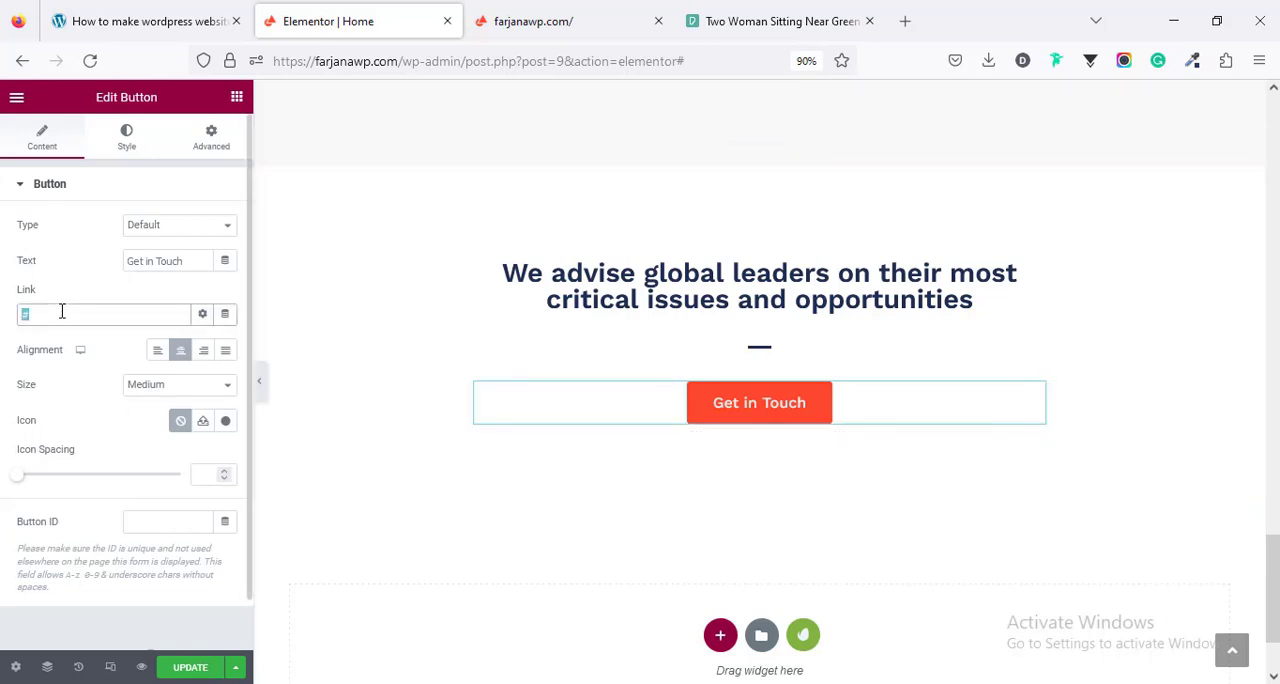
pyautogui.hotkey('ctrl', 'v')
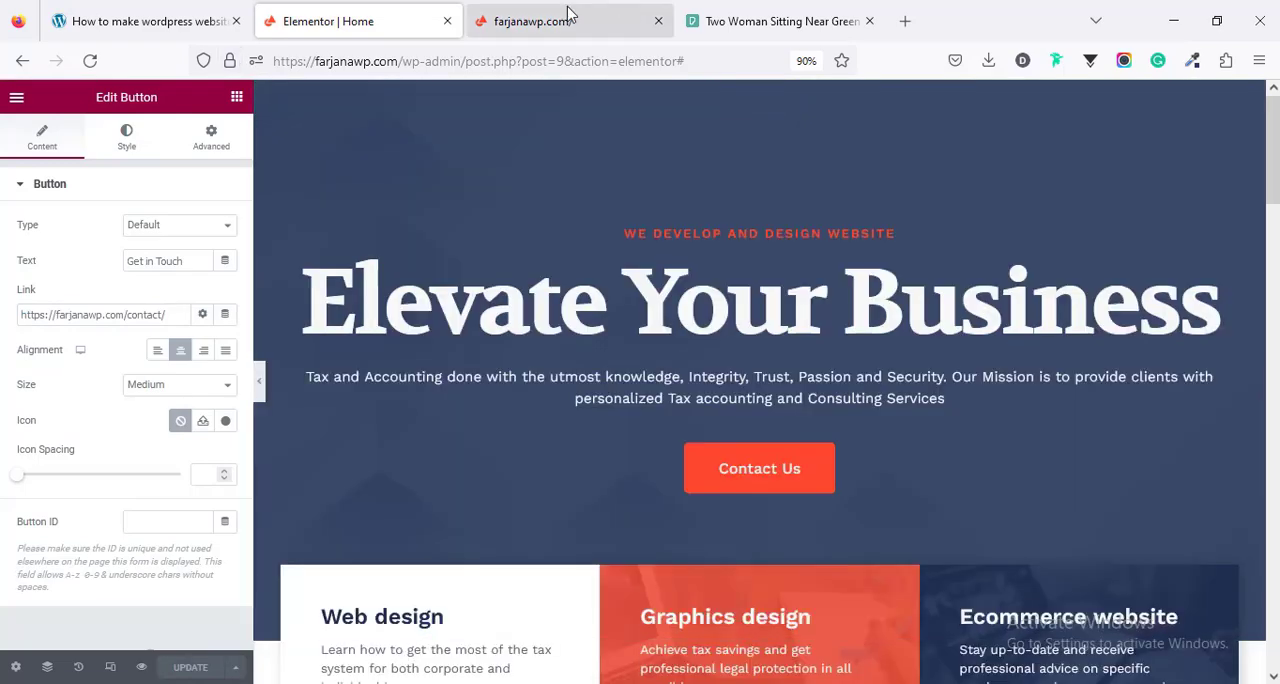
# - Switch to the live site's tab, go to the About Us page and open it for editing with Elementor
pyautogui.click(560, 21)
pyautogui.click(925, 150)
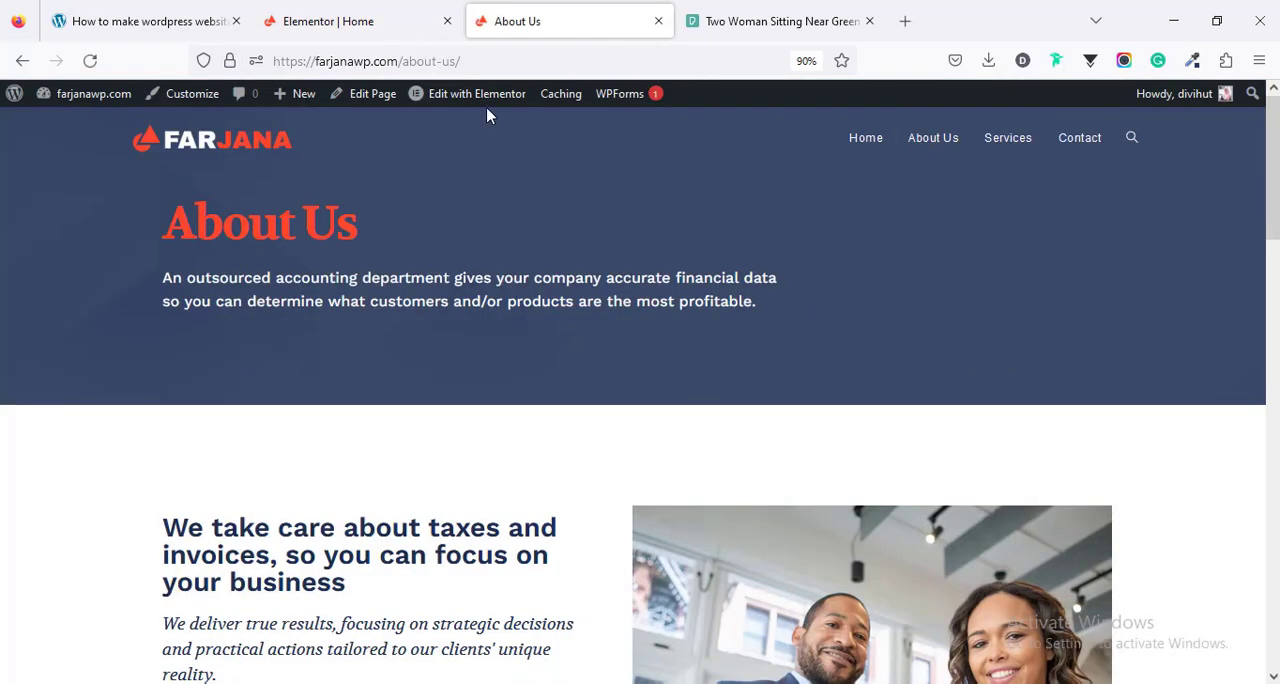
pyautogui.click(484, 106)
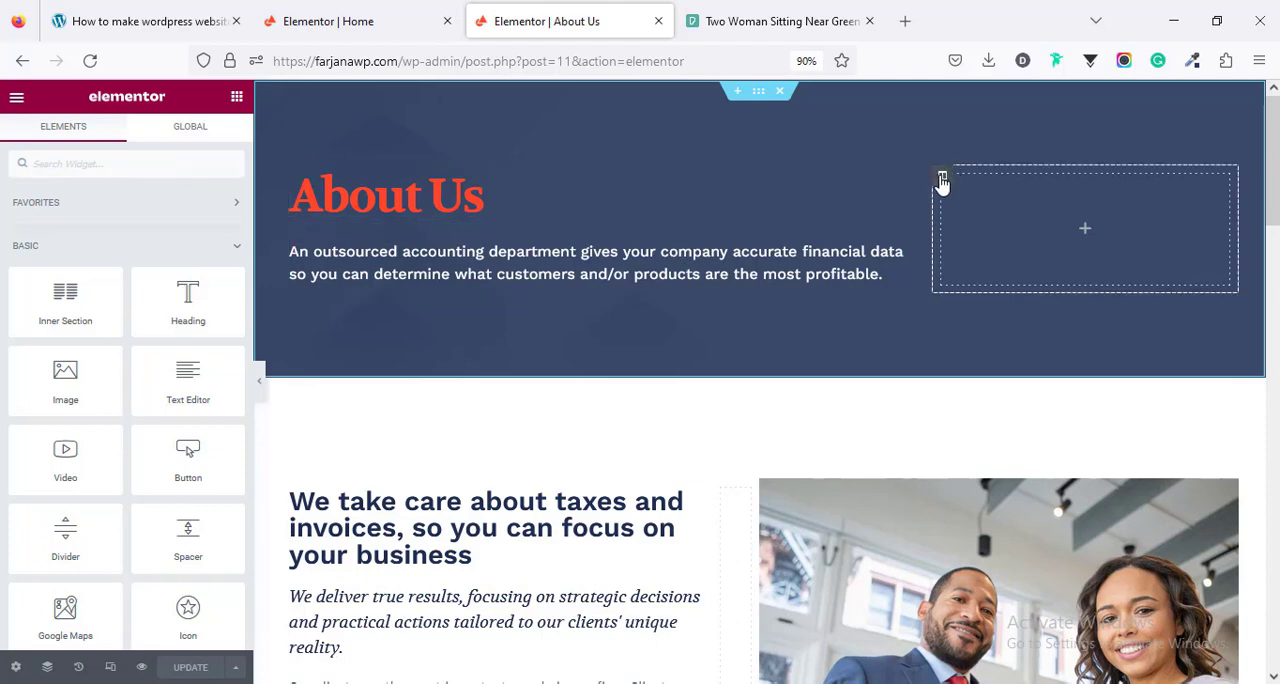
# - Delete the empty column beside the About Us heading and centre-align the heading and the description below it
pyautogui.rightClick(942, 181)
pyautogui.click(986, 474)
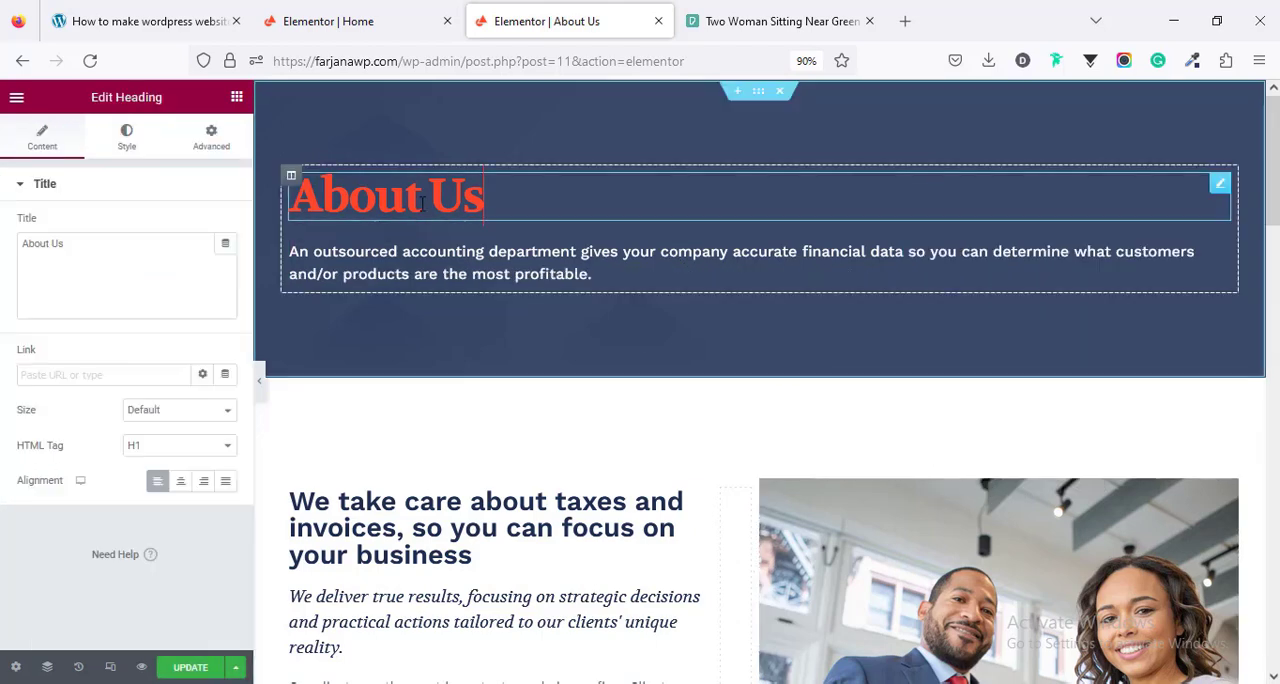
pyautogui.click(181, 482)
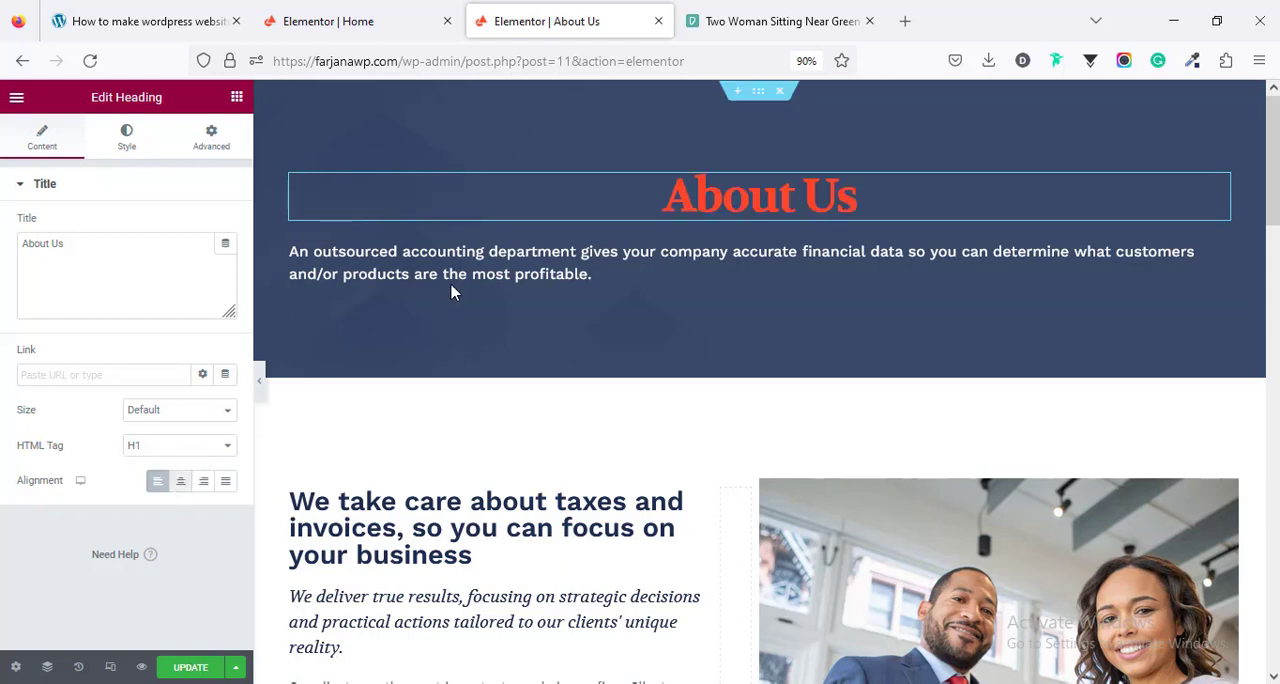
pyautogui.click(181, 484)
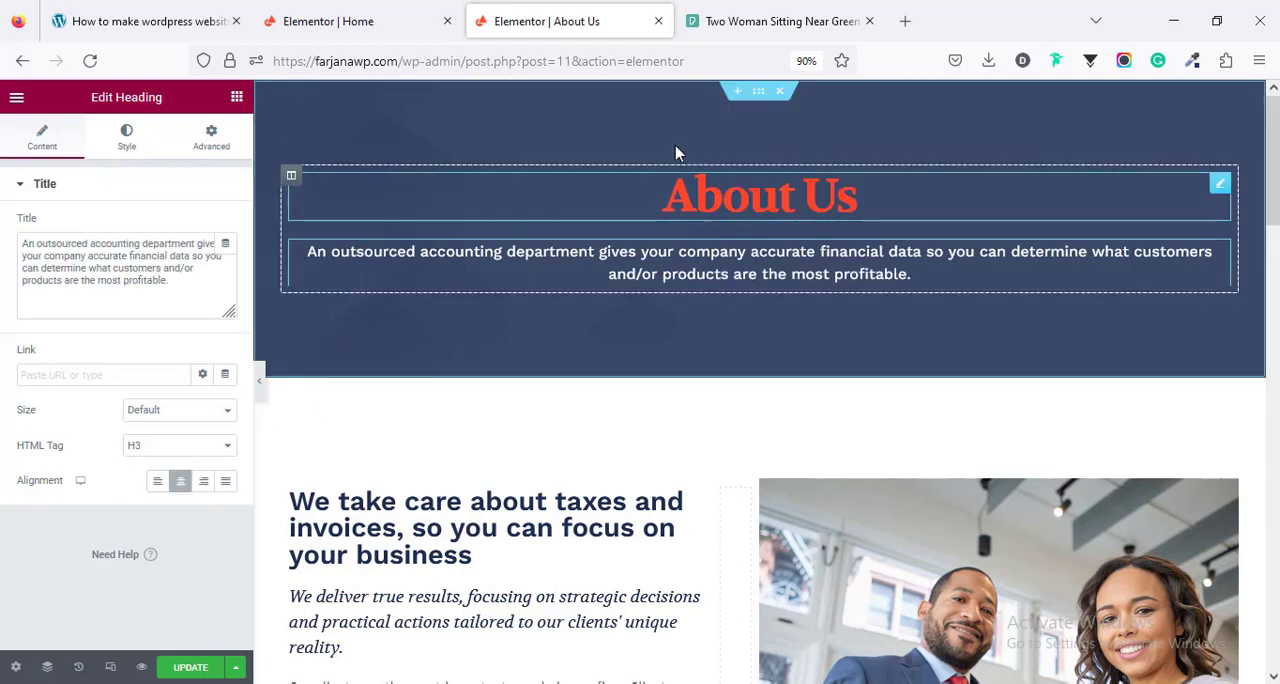
# - Examine the background image settings of the photo column beside the taxes and invoices text
pyautogui.scroll(-2, 634, 537)
pyautogui.scroll(-3, 629, 550)
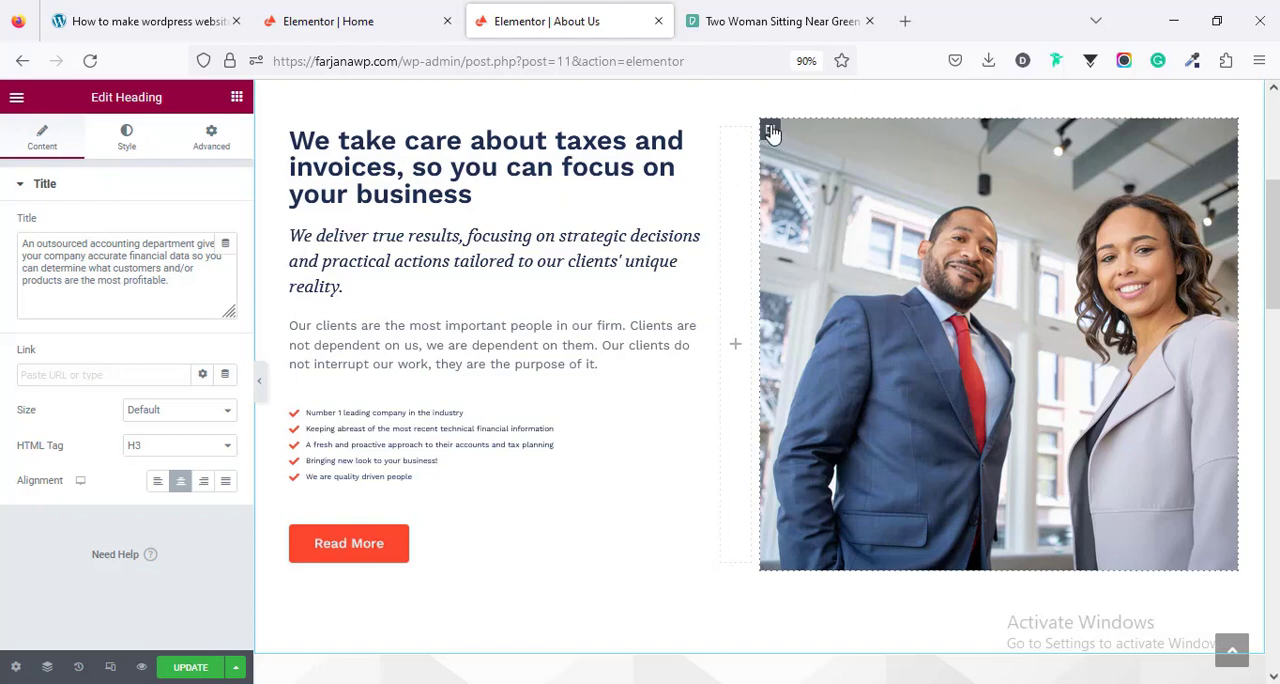
pyautogui.click(770, 130)
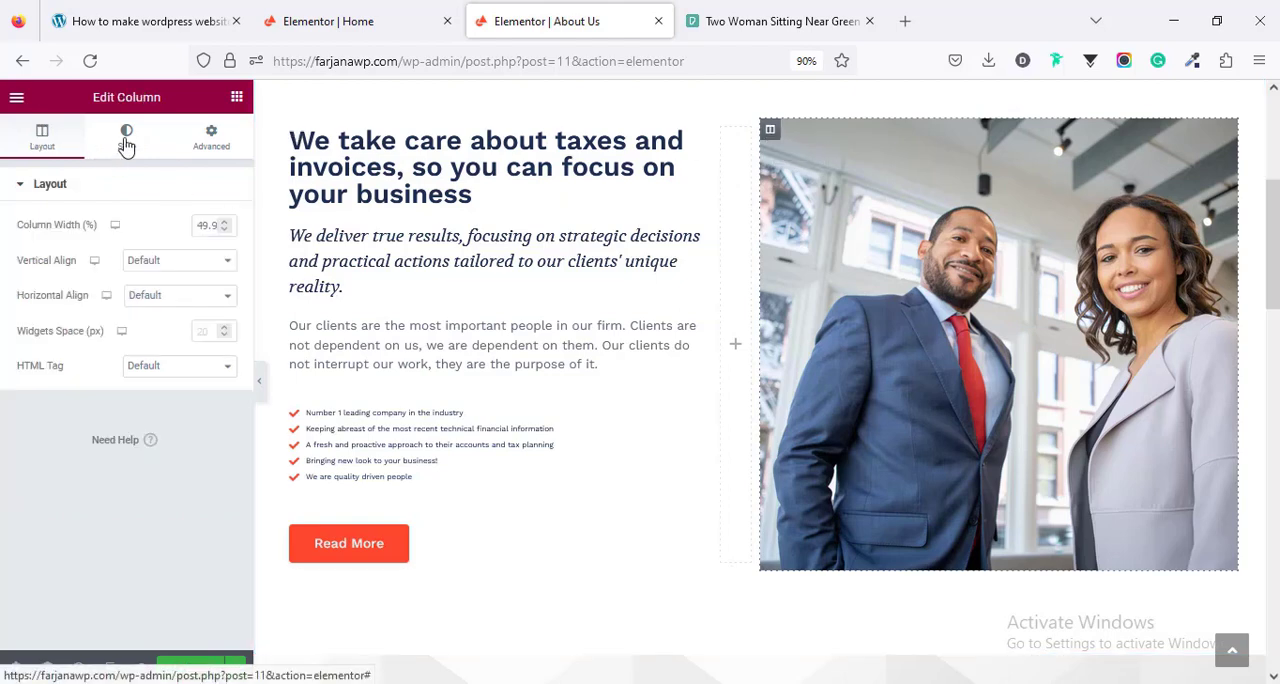
pyautogui.click(126, 140)
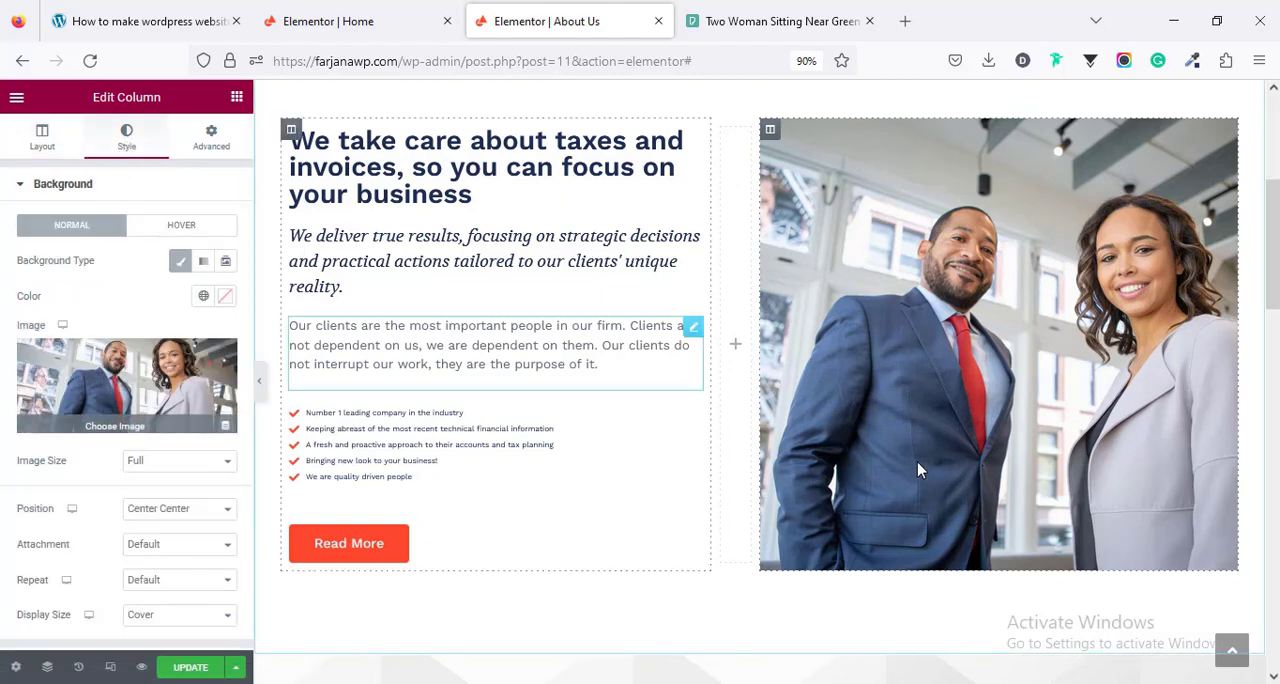
# - Examine the social icons settings of the Executive Team members and the Get in Touch section below them
pyautogui.scroll(-5, 917, 469)
pyautogui.scroll(-10, 917, 469)
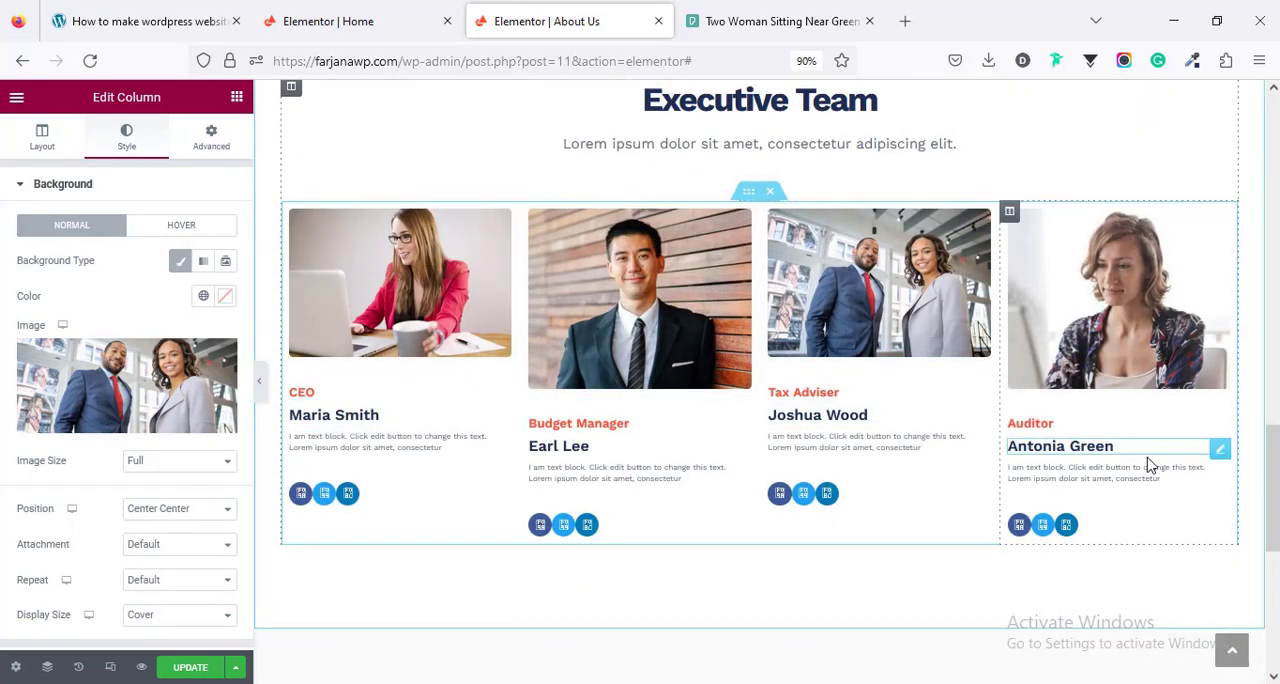
pyautogui.scroll(-3, 1145, 465)
pyautogui.scroll(2, 1141, 470)
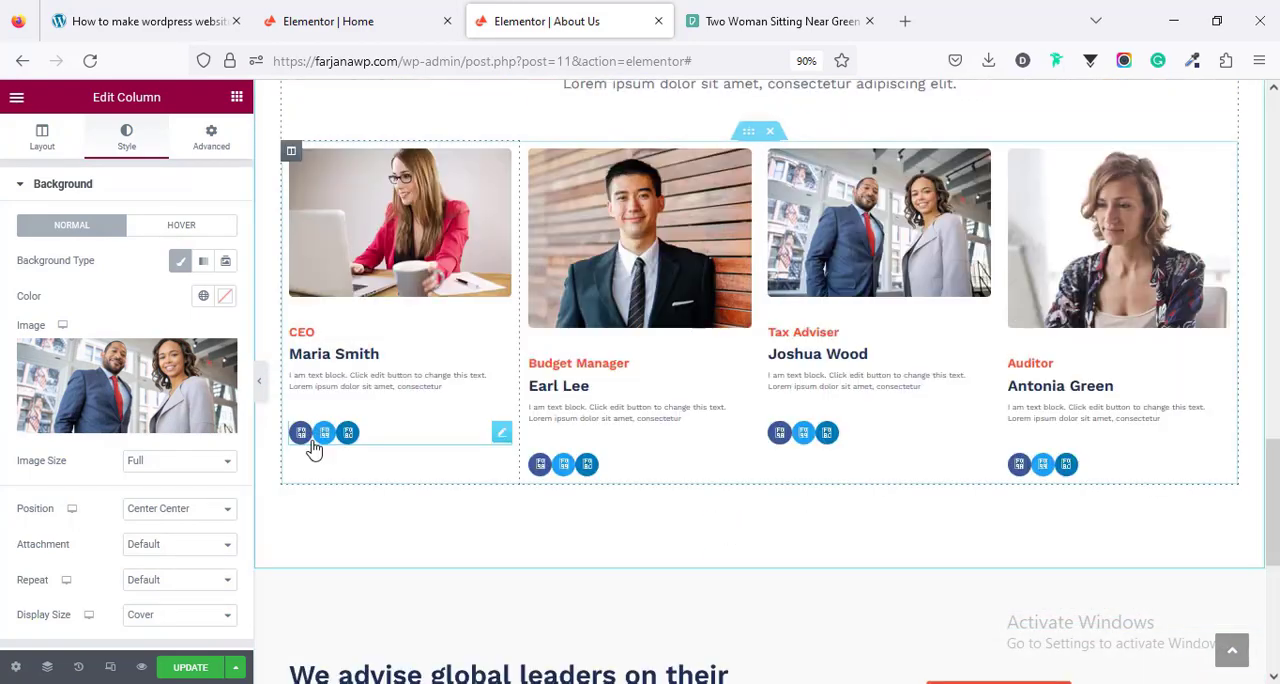
pyautogui.click(380, 442)
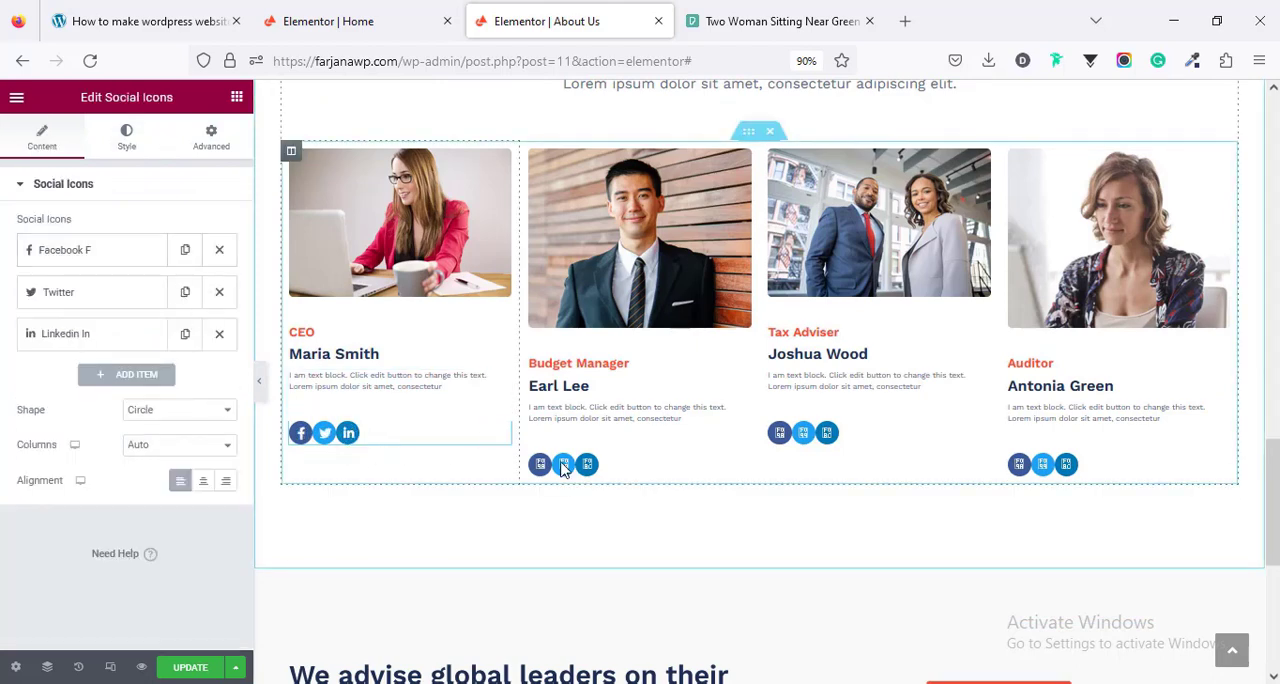
pyautogui.click(620, 478)
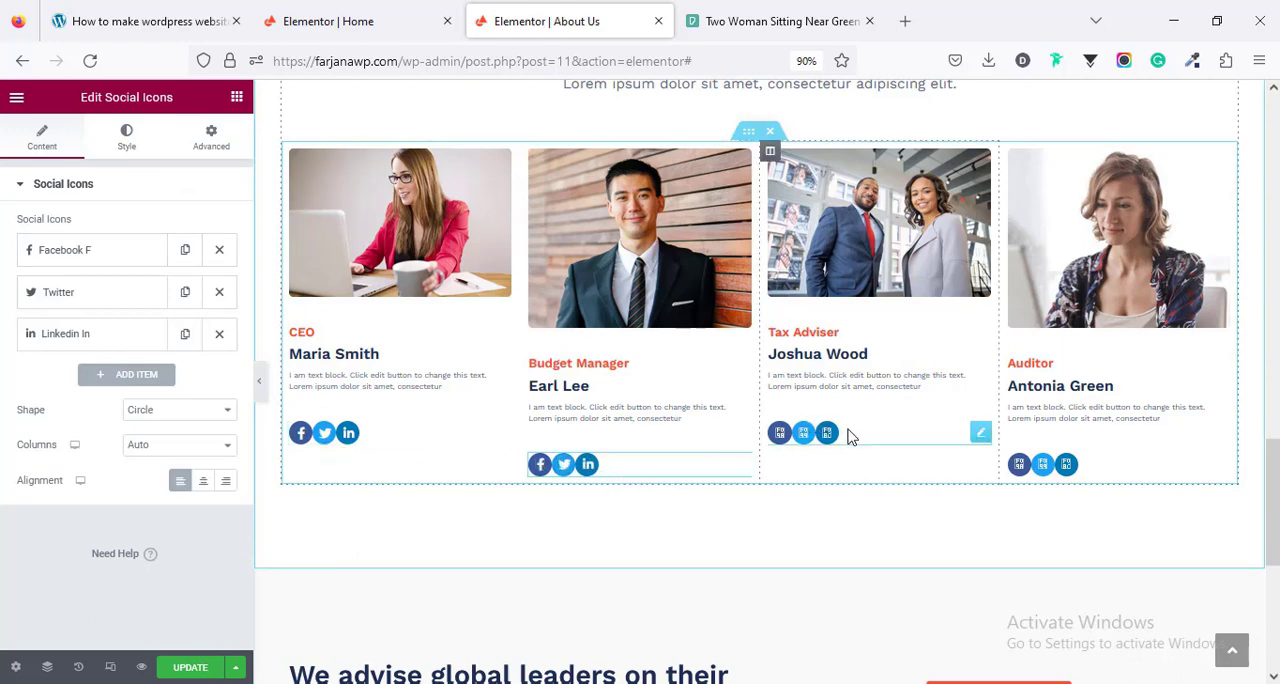
pyautogui.click(1096, 466)
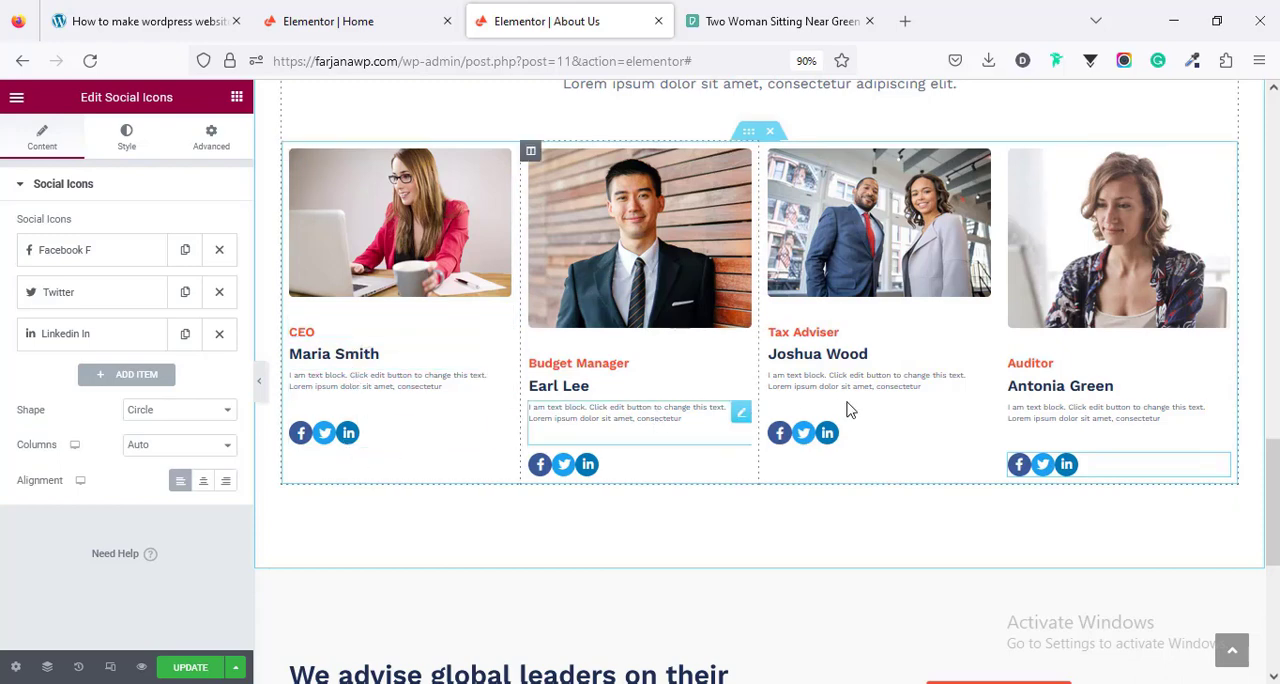
pyautogui.scroll(-5, 1011, 427)
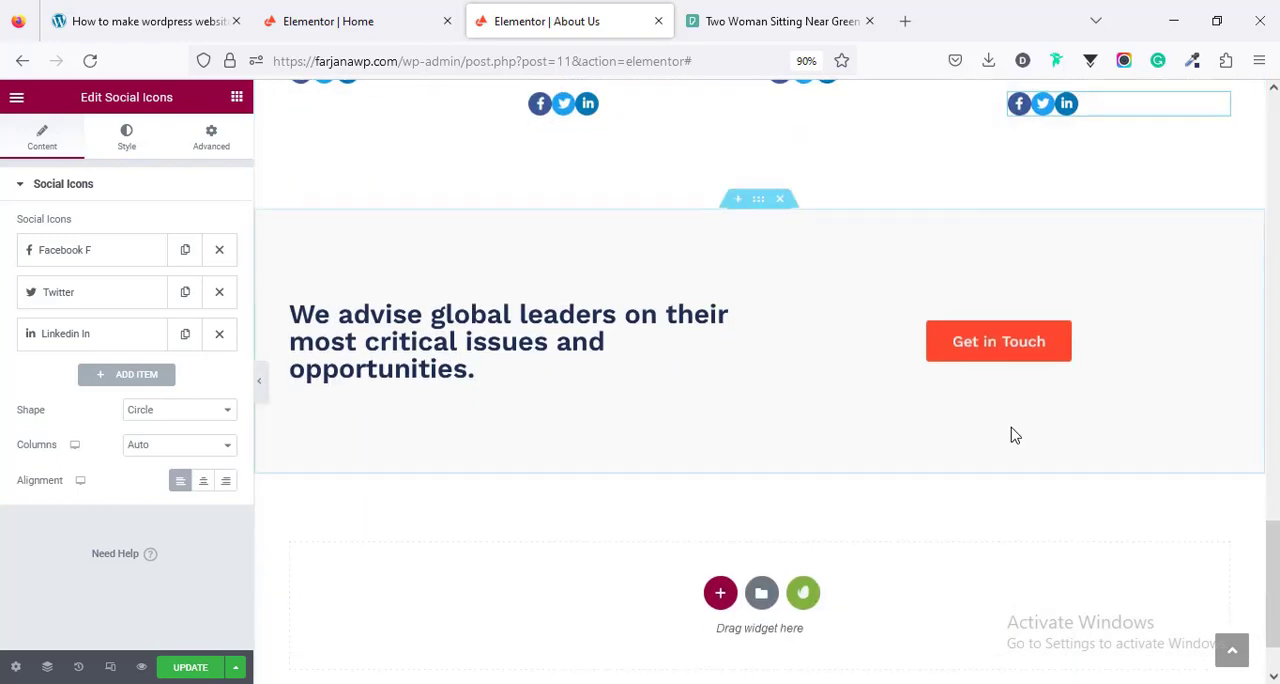
# - Save the About Us page, and open the live site's Services page for editing with Elementor
pyautogui.scroll(4, 1011, 427)
pyautogui.scroll(6, 1011, 435)
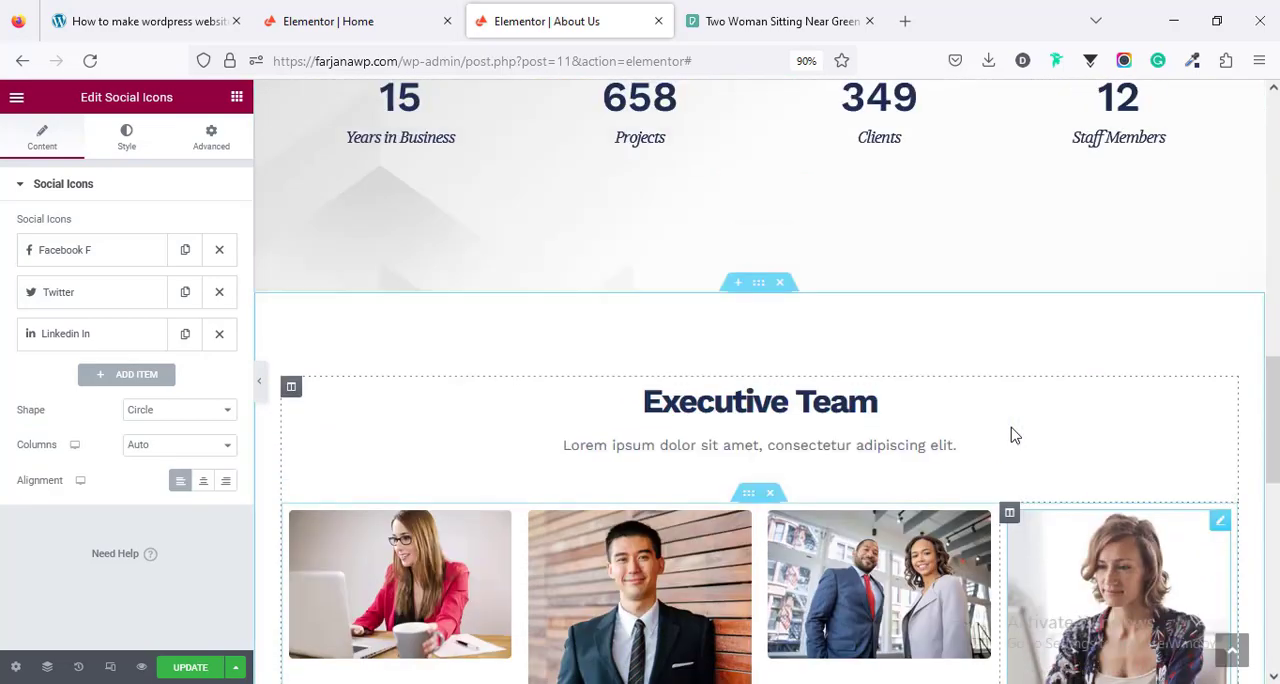
pyautogui.scroll(10, 1011, 435)
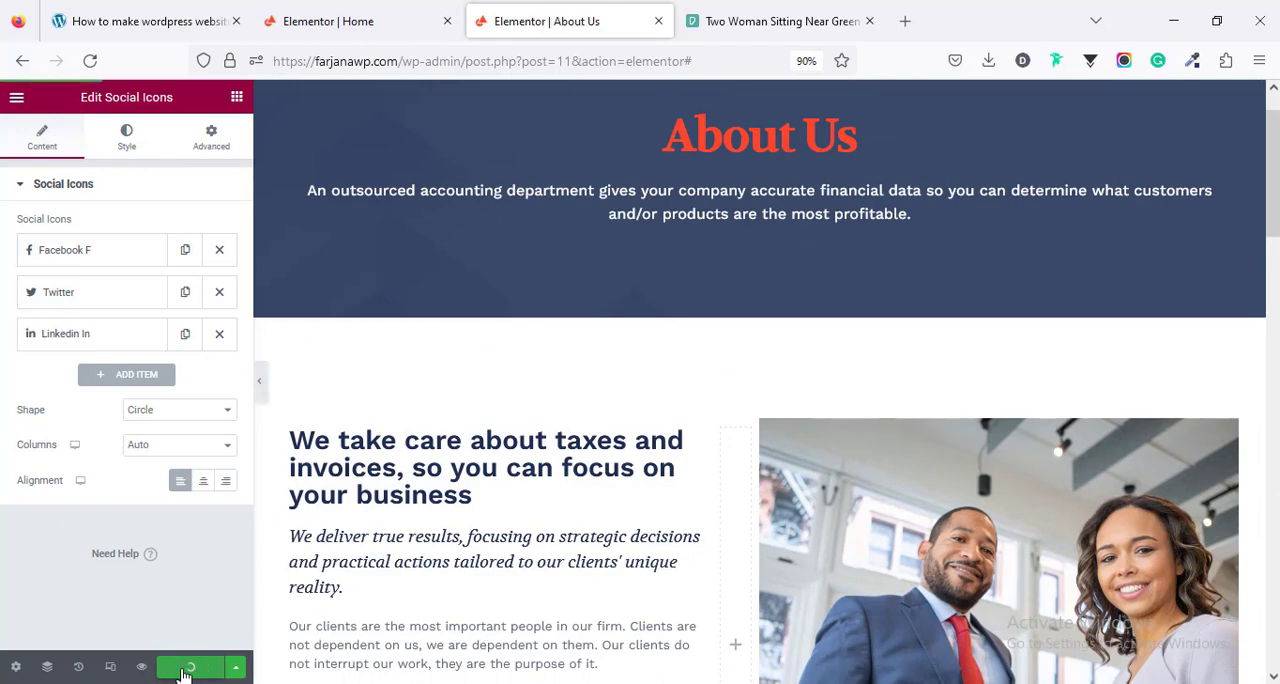
pyautogui.click(17, 98)
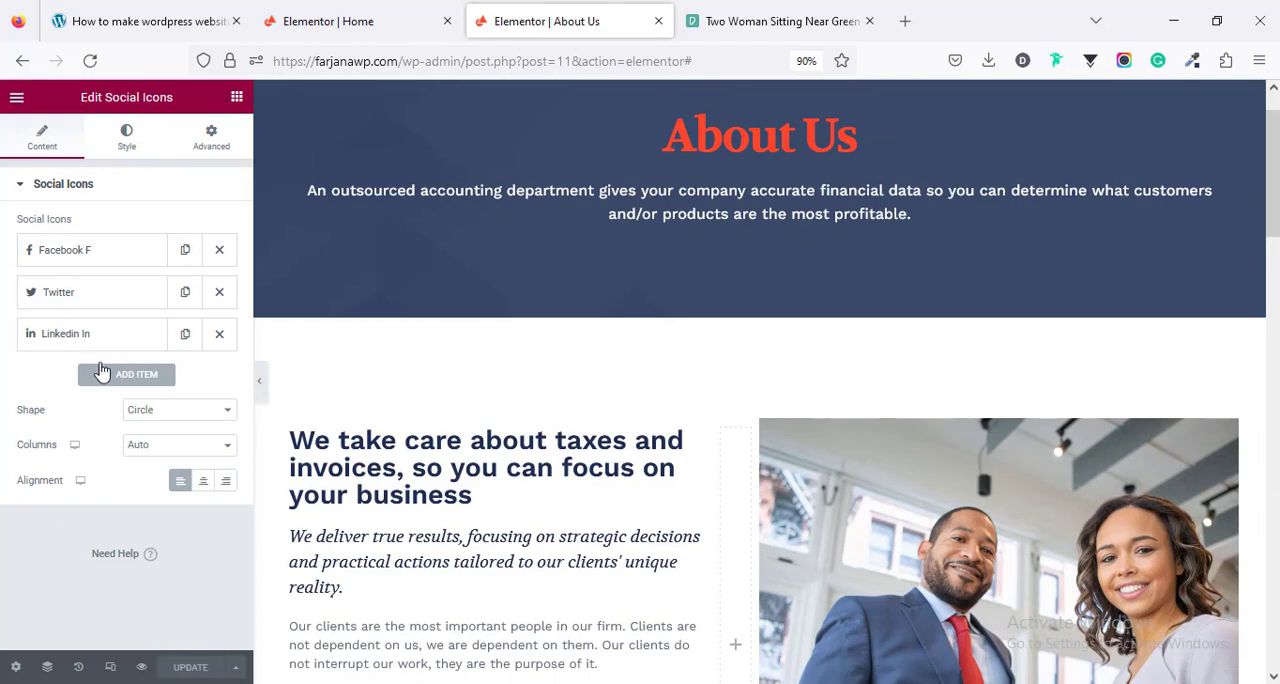
pyautogui.click(104, 397)
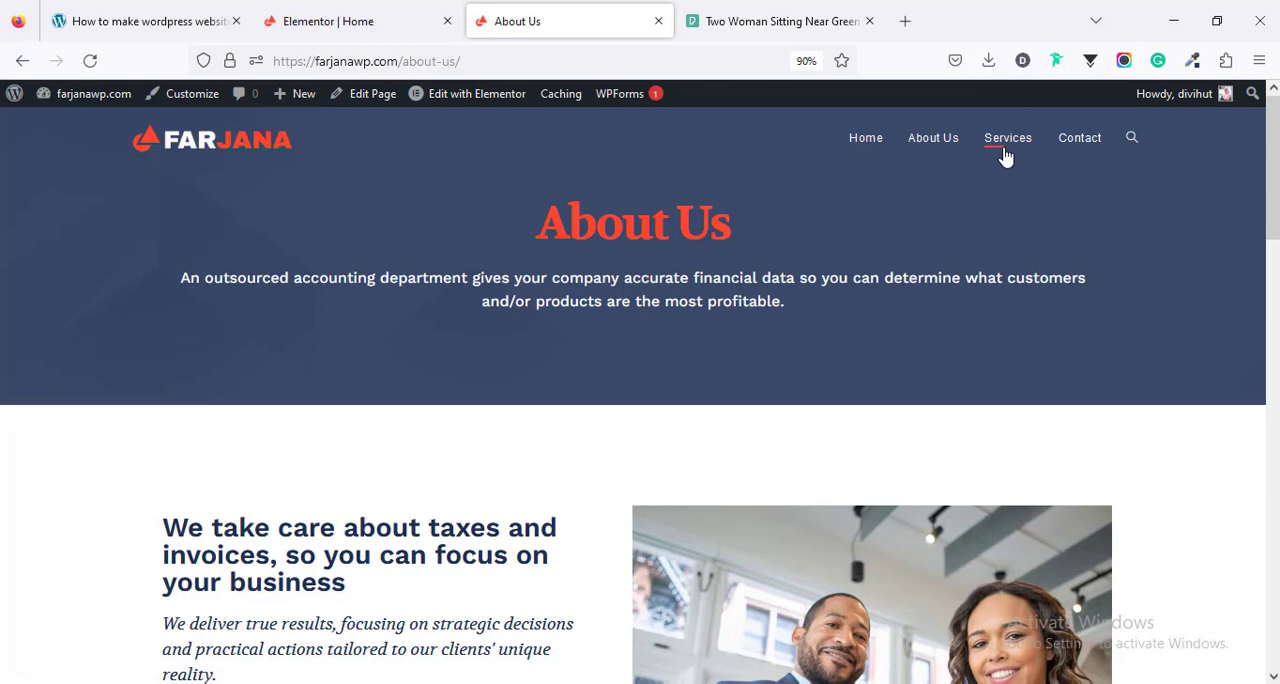
pyautogui.click(1006, 157)
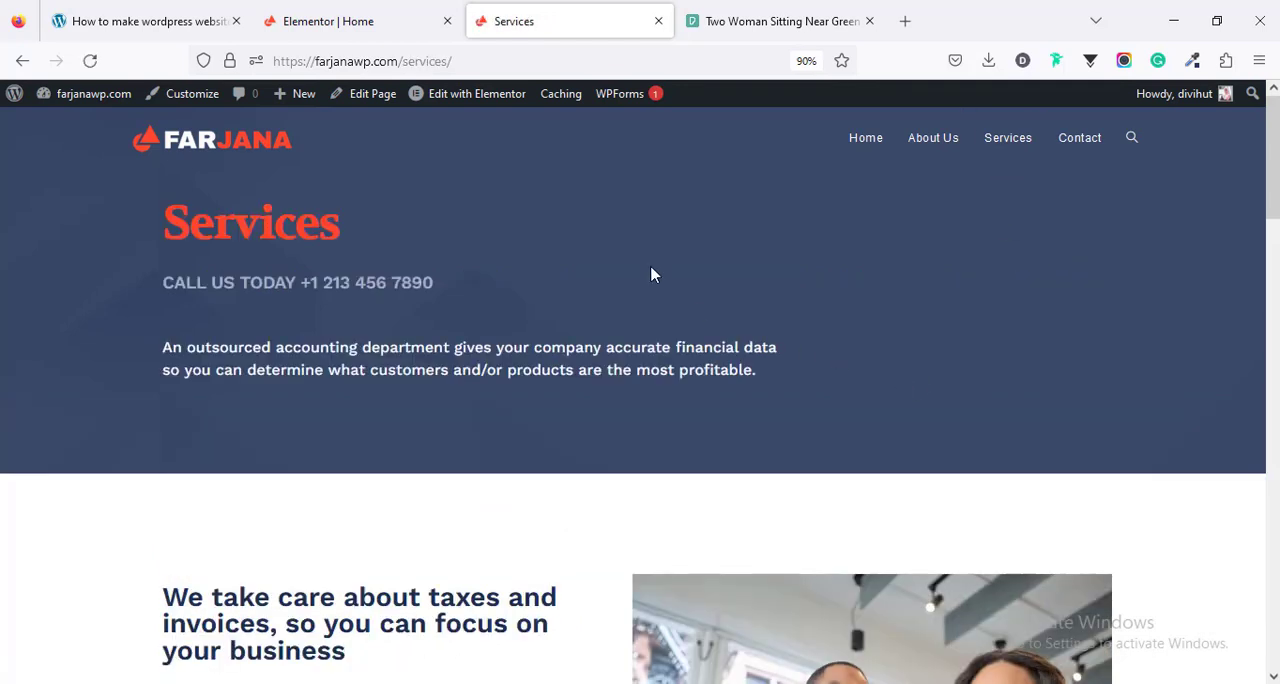
pyautogui.click(492, 104)
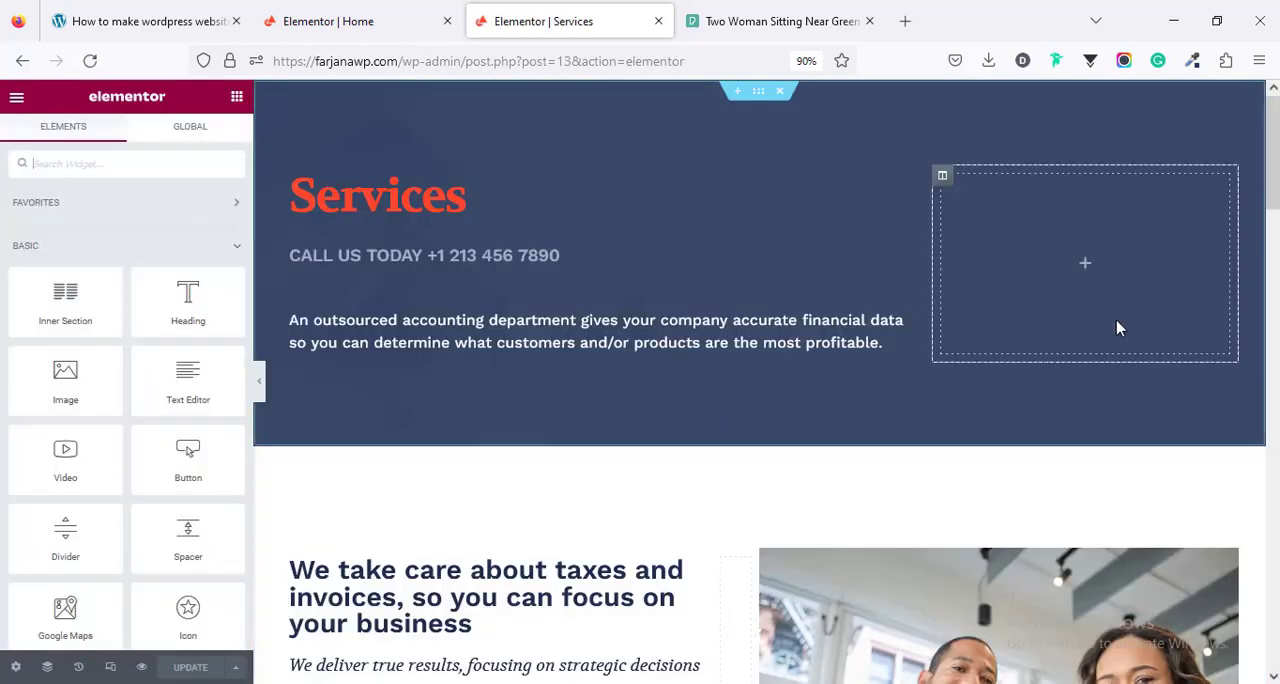
# - Delete the empty column beside the Services heading and centre-align the heading
pyautogui.rightClick(942, 176)
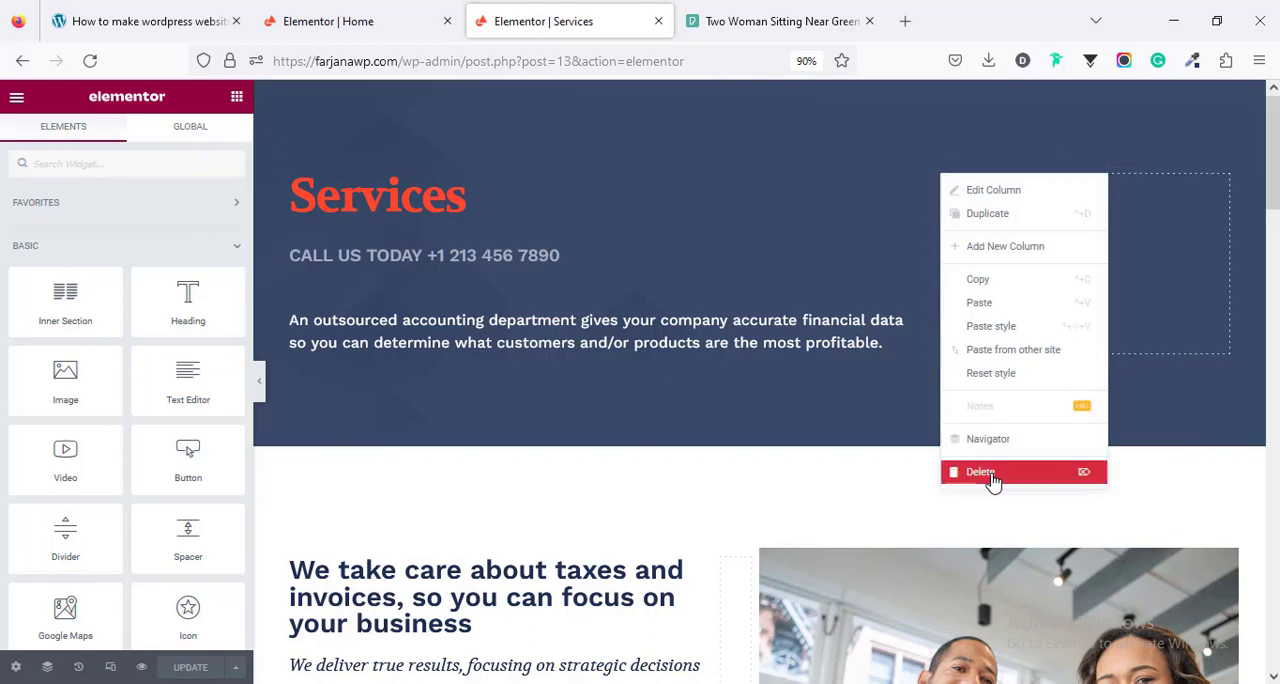
pyautogui.click(993, 481)
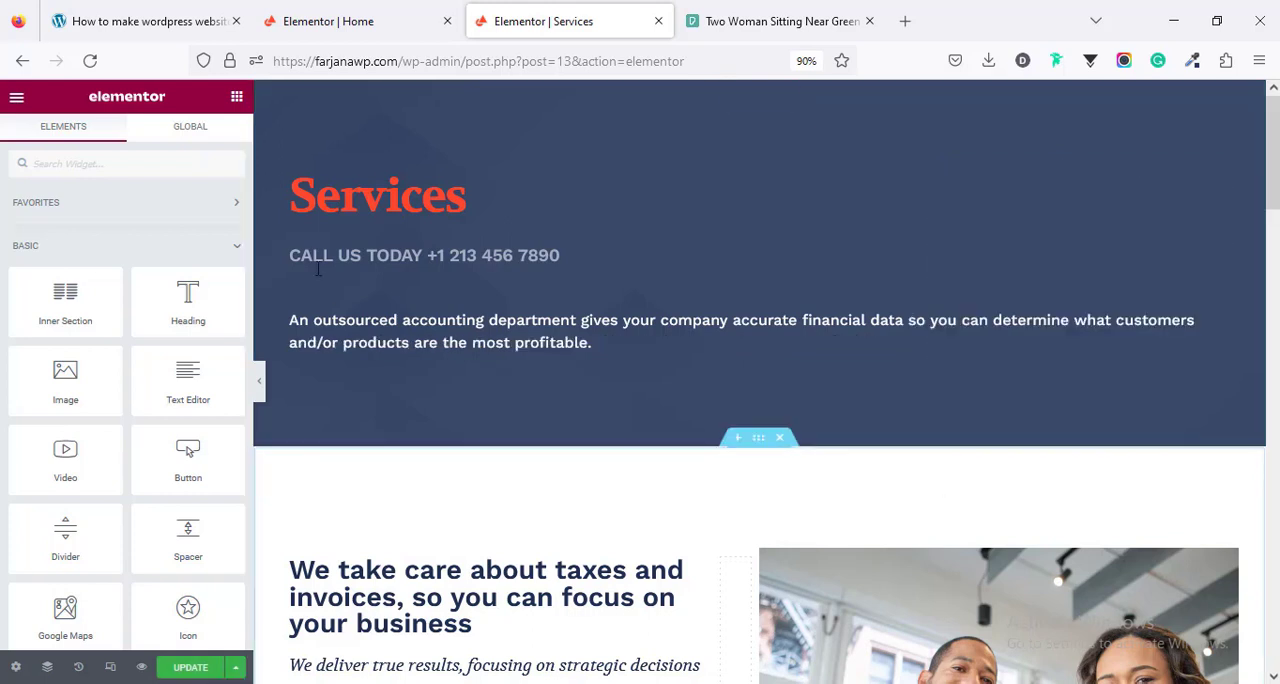
pyautogui.click(323, 206)
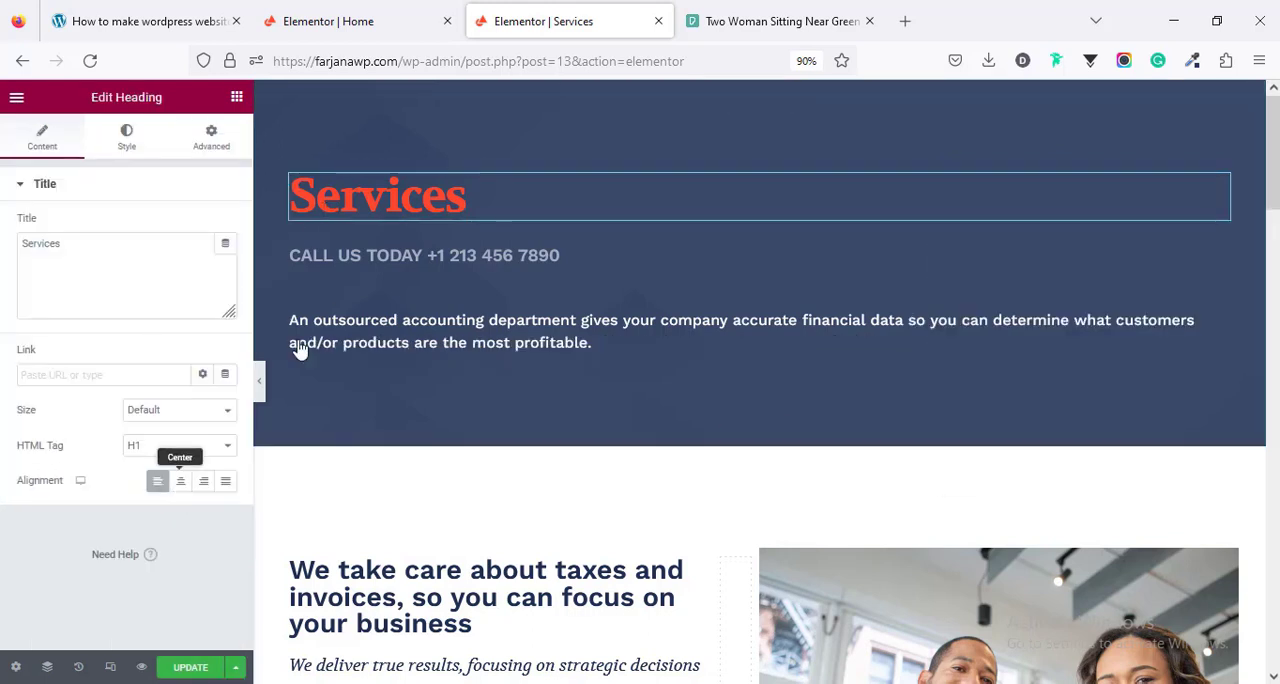
pyautogui.click(180, 481)
# - Centre-align the call-us line and the description below the Services heading
pyautogui.click(391, 261)
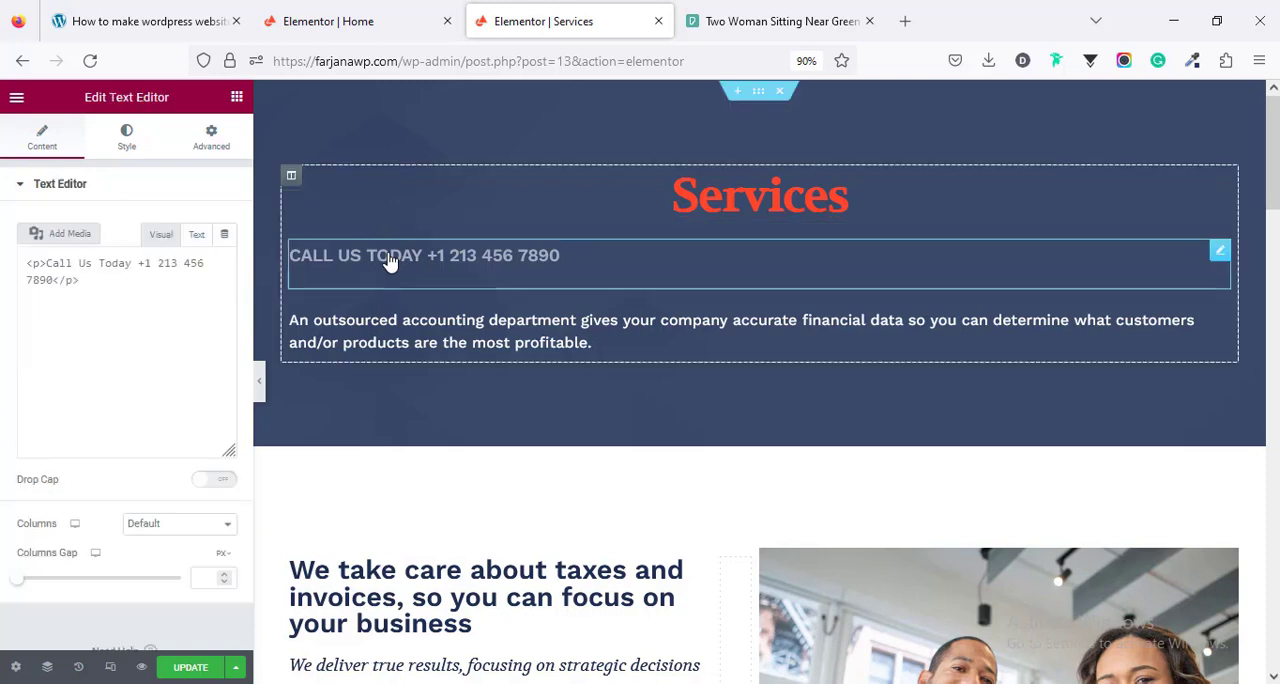
pyautogui.click(124, 140)
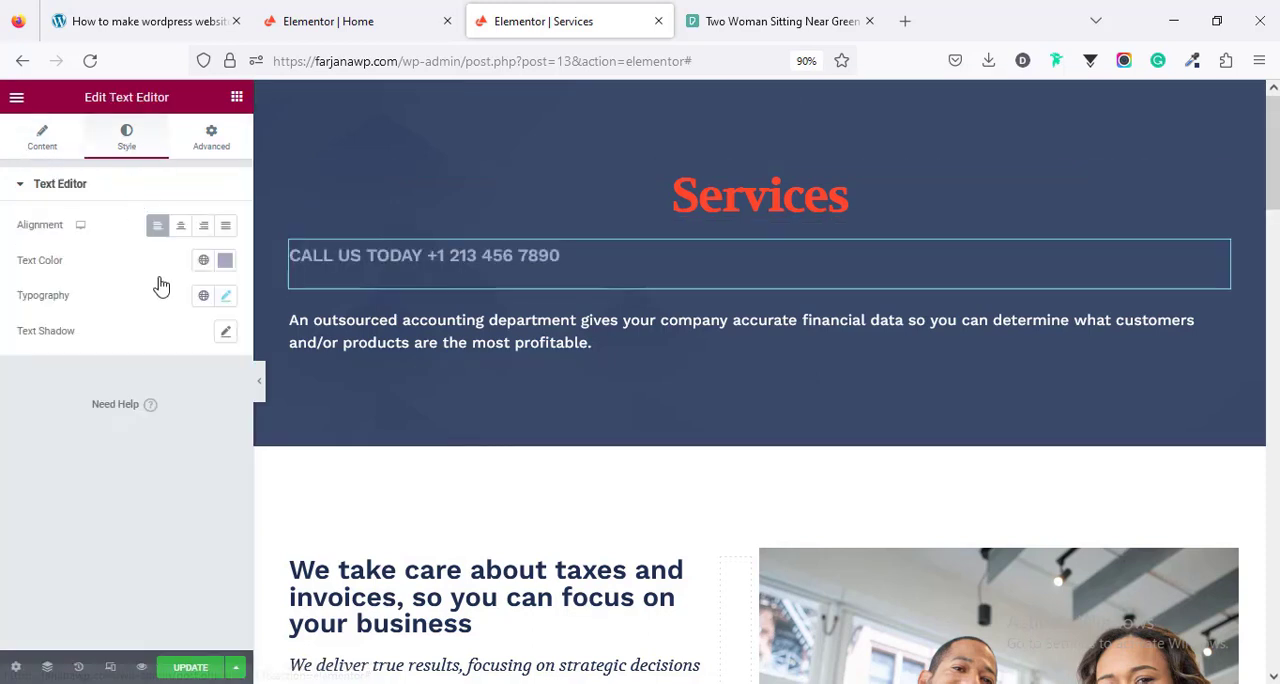
pyautogui.click(180, 226)
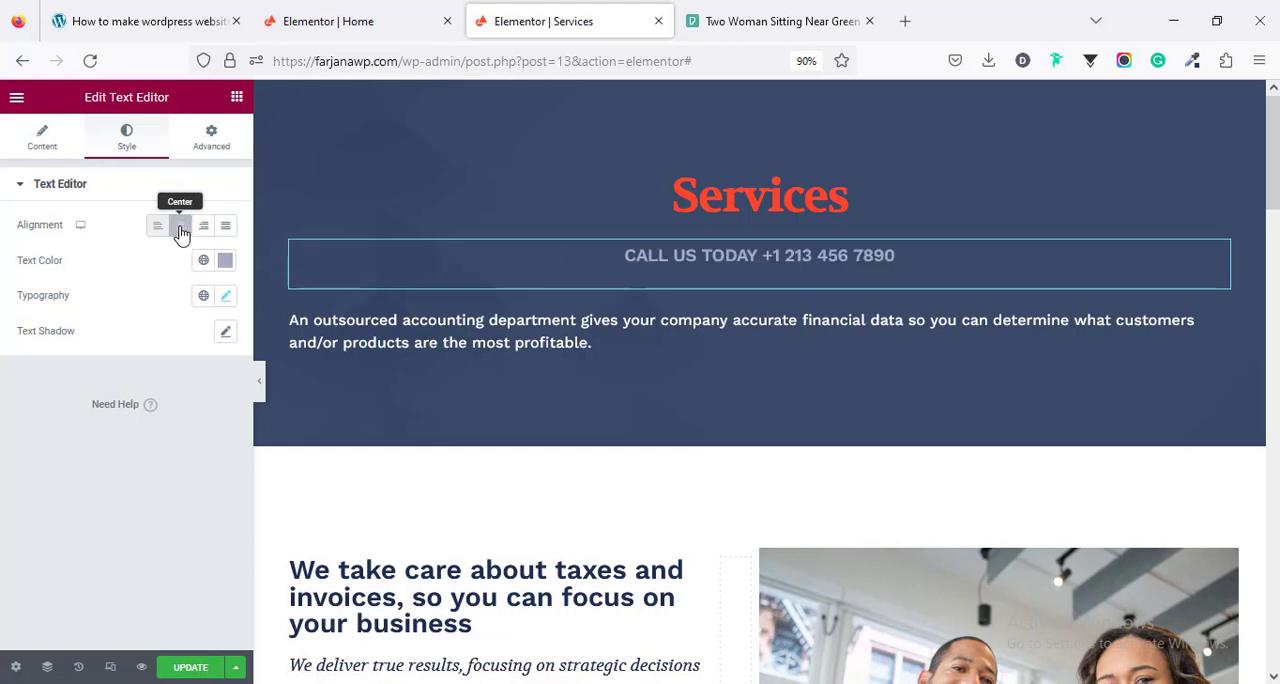
pyautogui.click(381, 332)
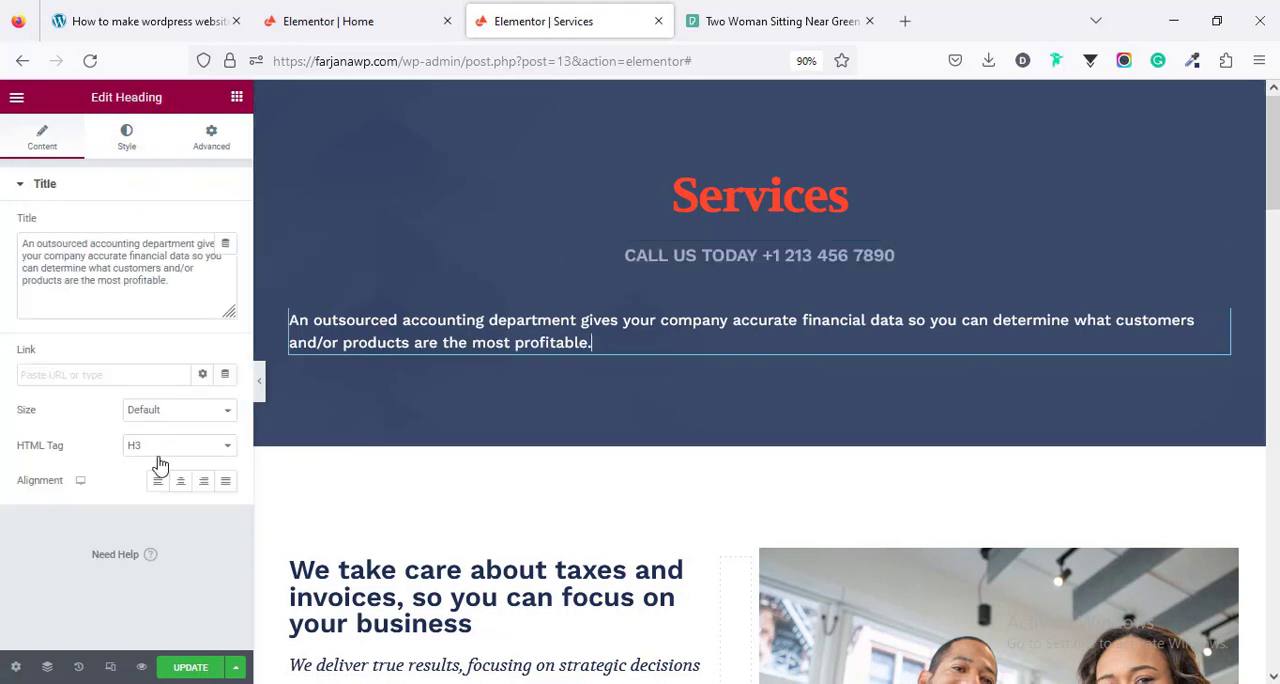
pyautogui.click(182, 482)
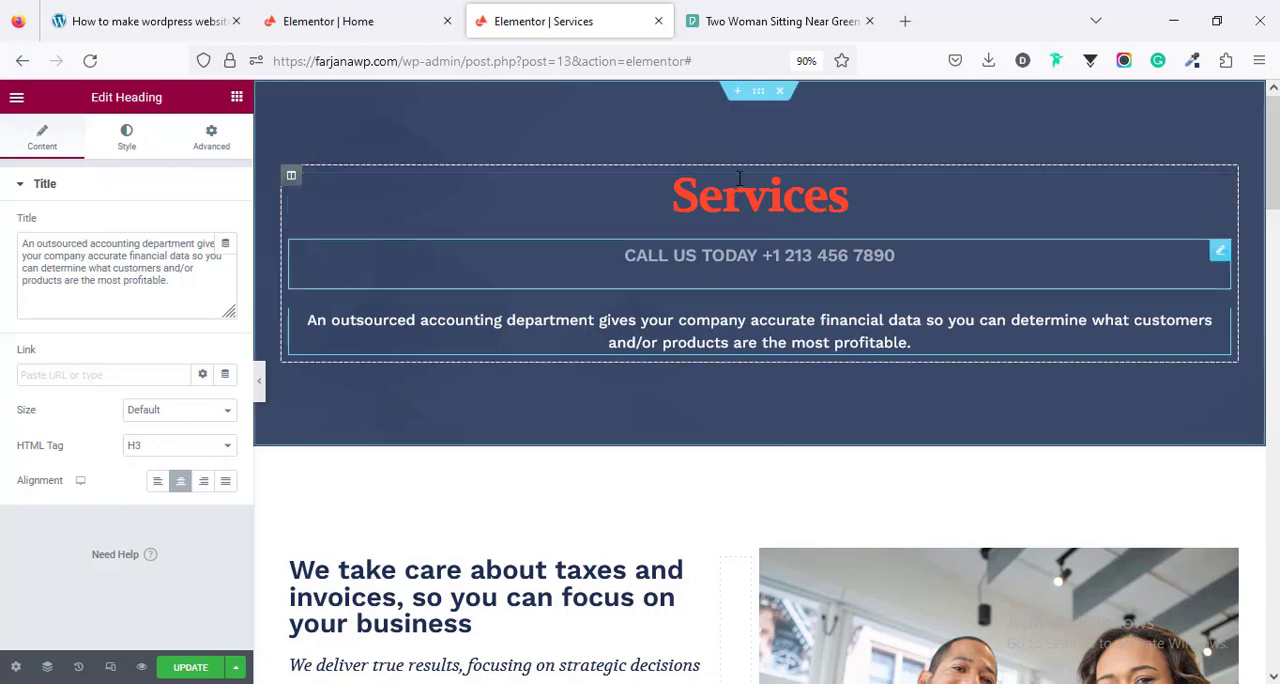
# - Examine the remaining Services sections, including the Year 2018 progress bar's title and percentage settings and the pricing plans
pyautogui.scroll(-10, 695, 415)
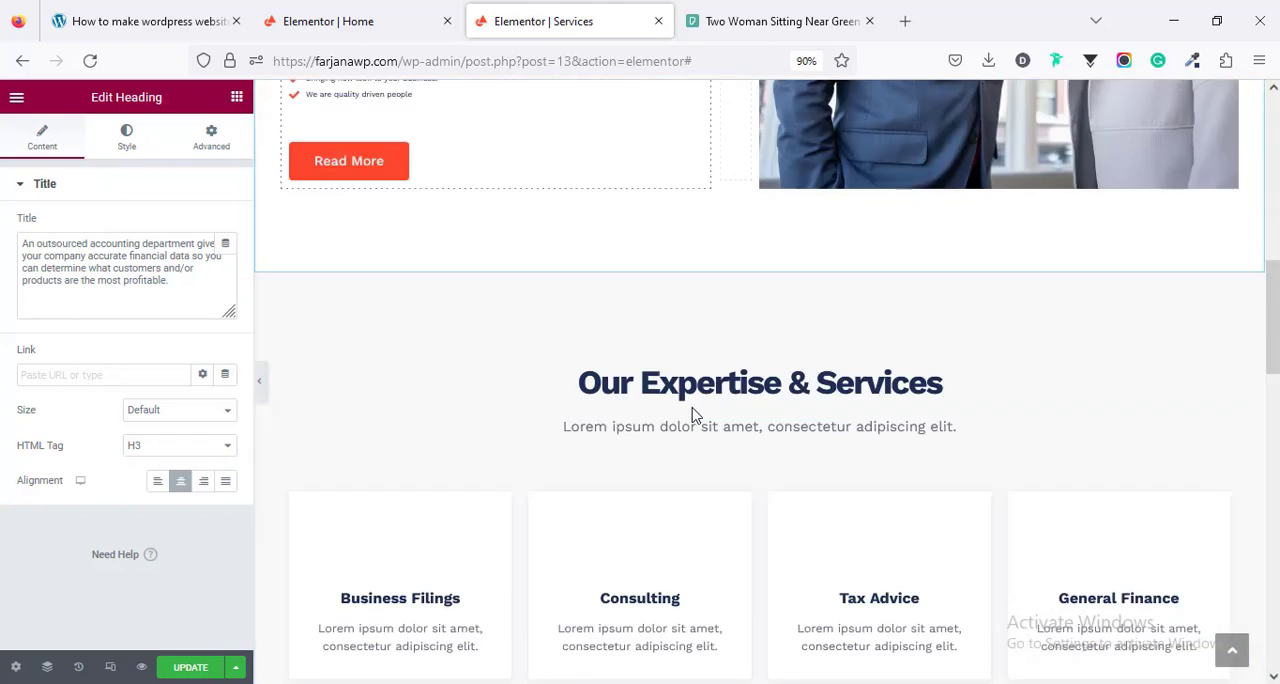
pyautogui.scroll(2, 680, 418)
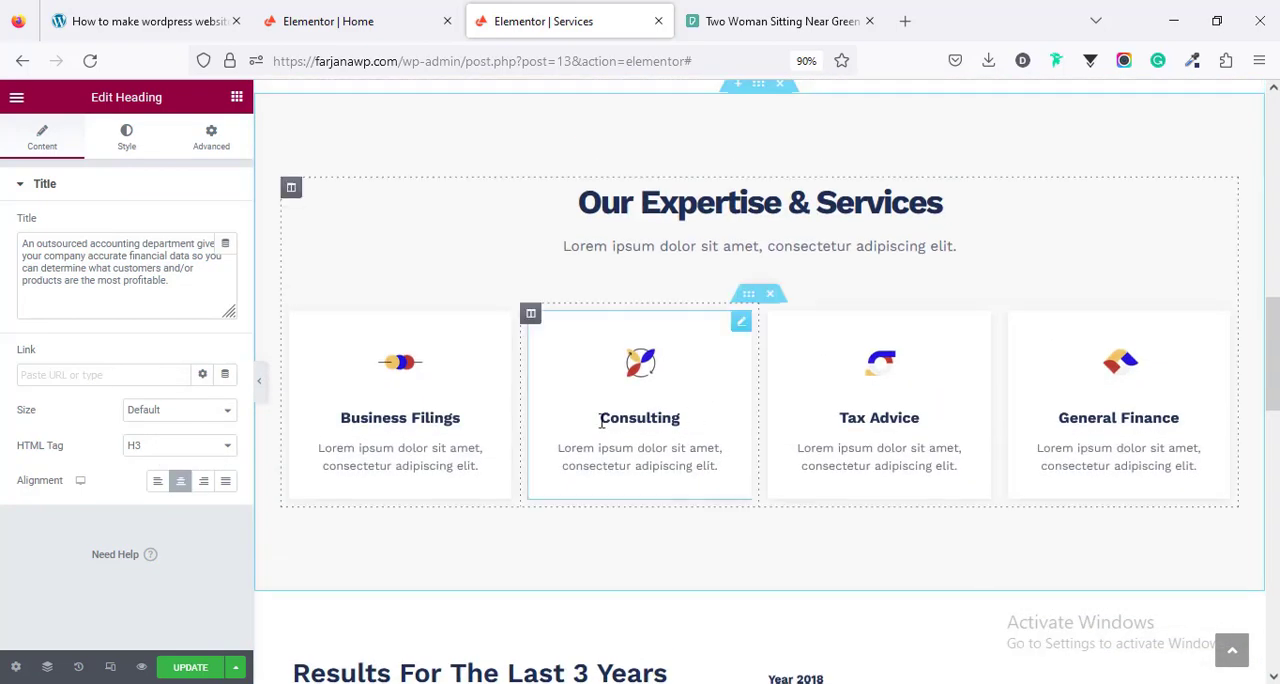
pyautogui.scroll(-5, 652, 414)
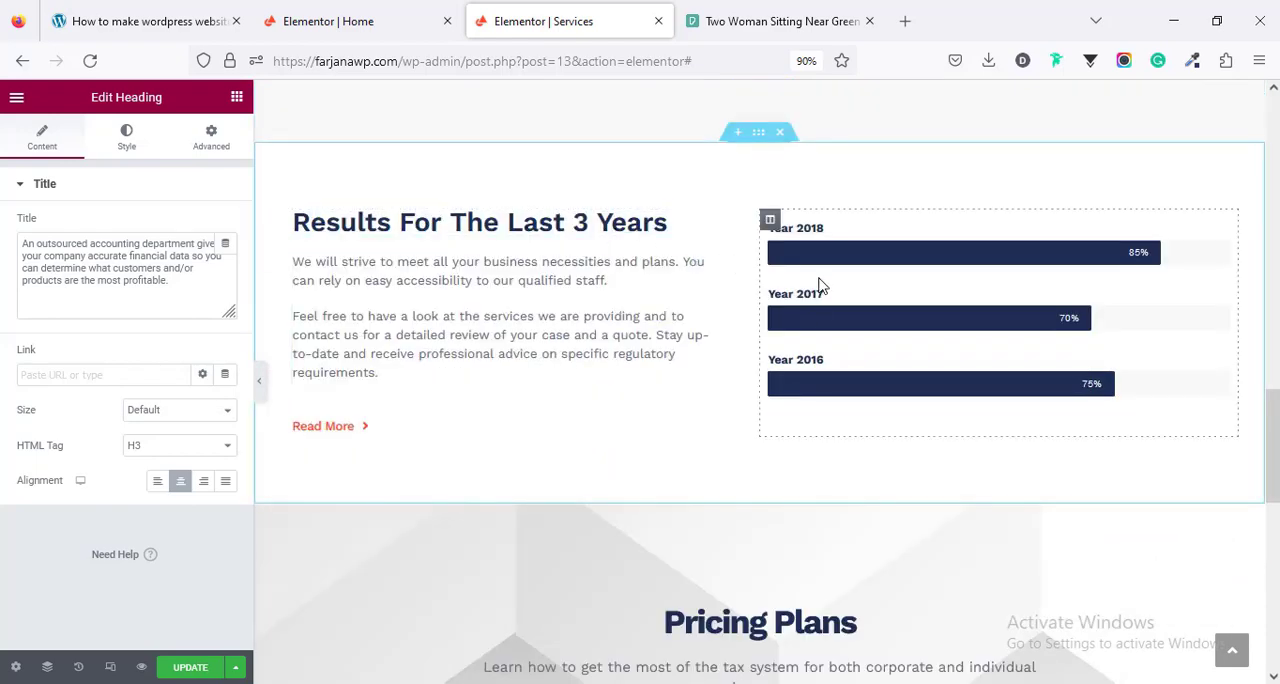
pyautogui.click(879, 257)
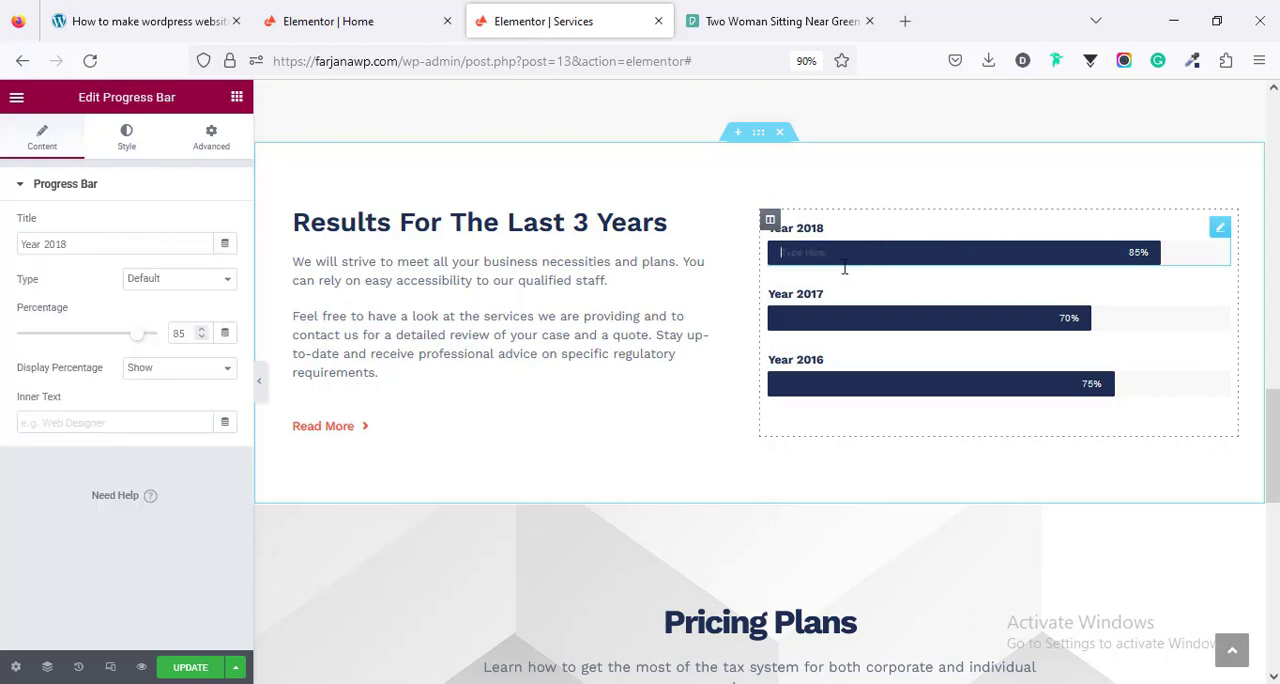
pyautogui.click(102, 244)
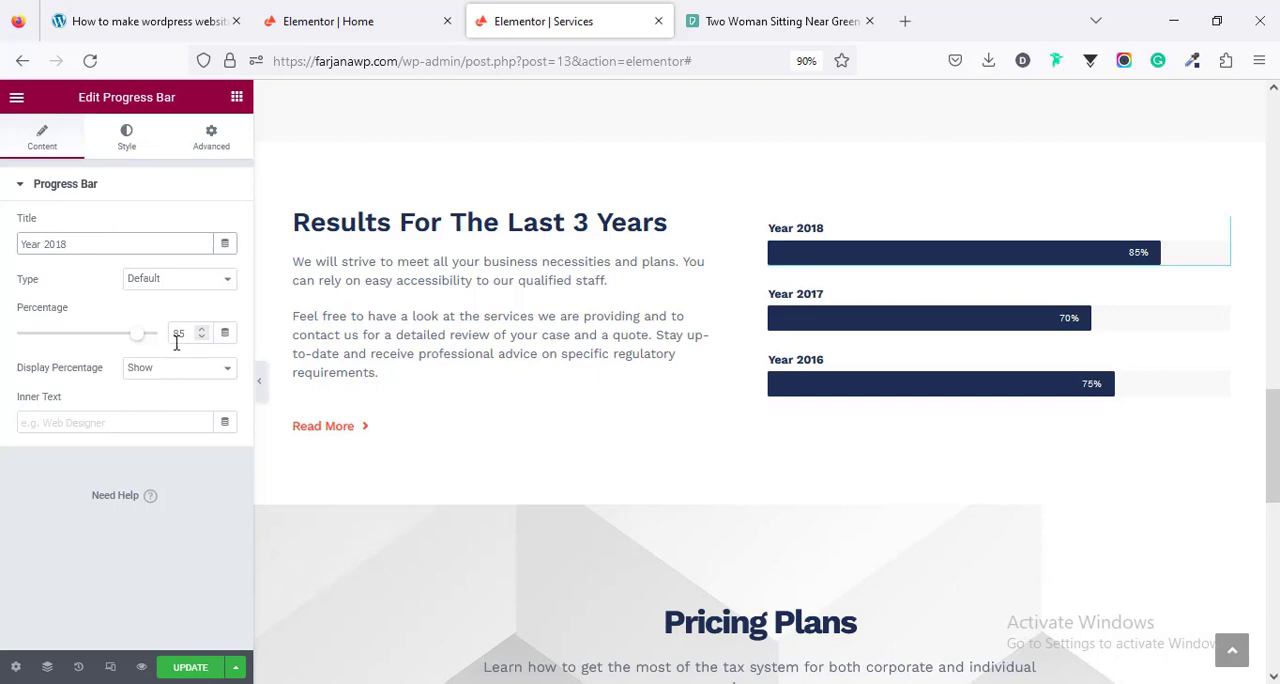
pyautogui.scroll(-5, 734, 457)
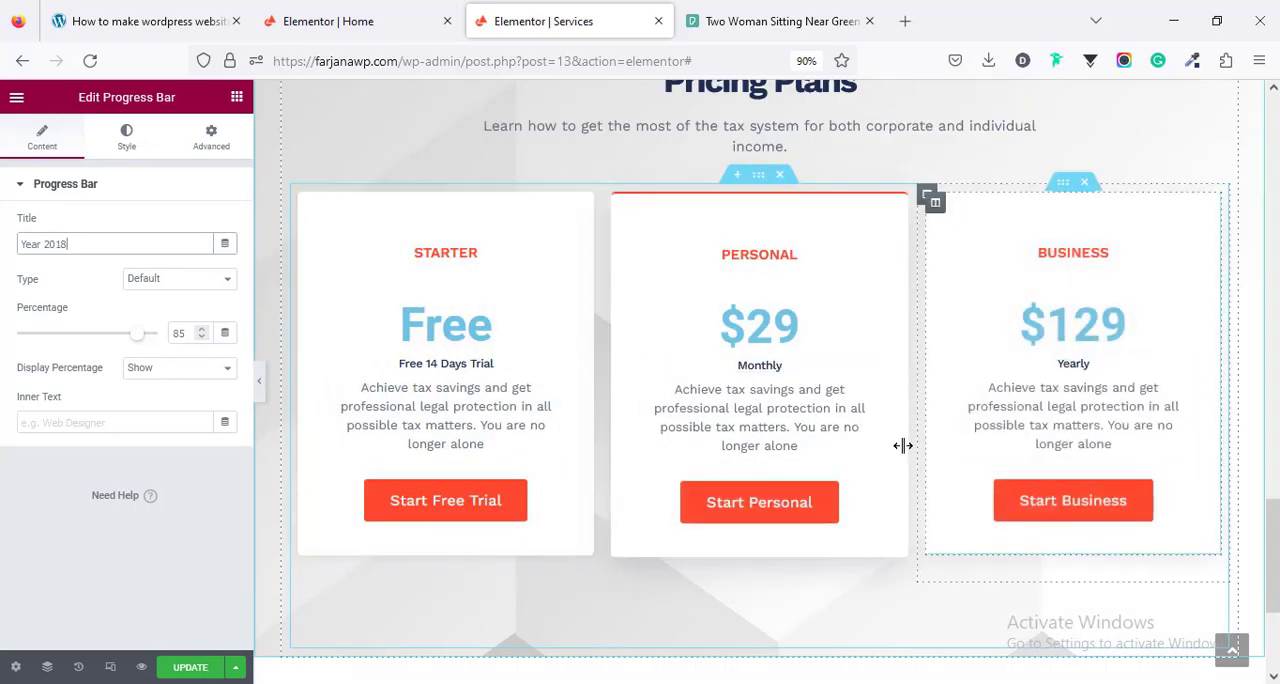
pyautogui.scroll(-3, 727, 441)
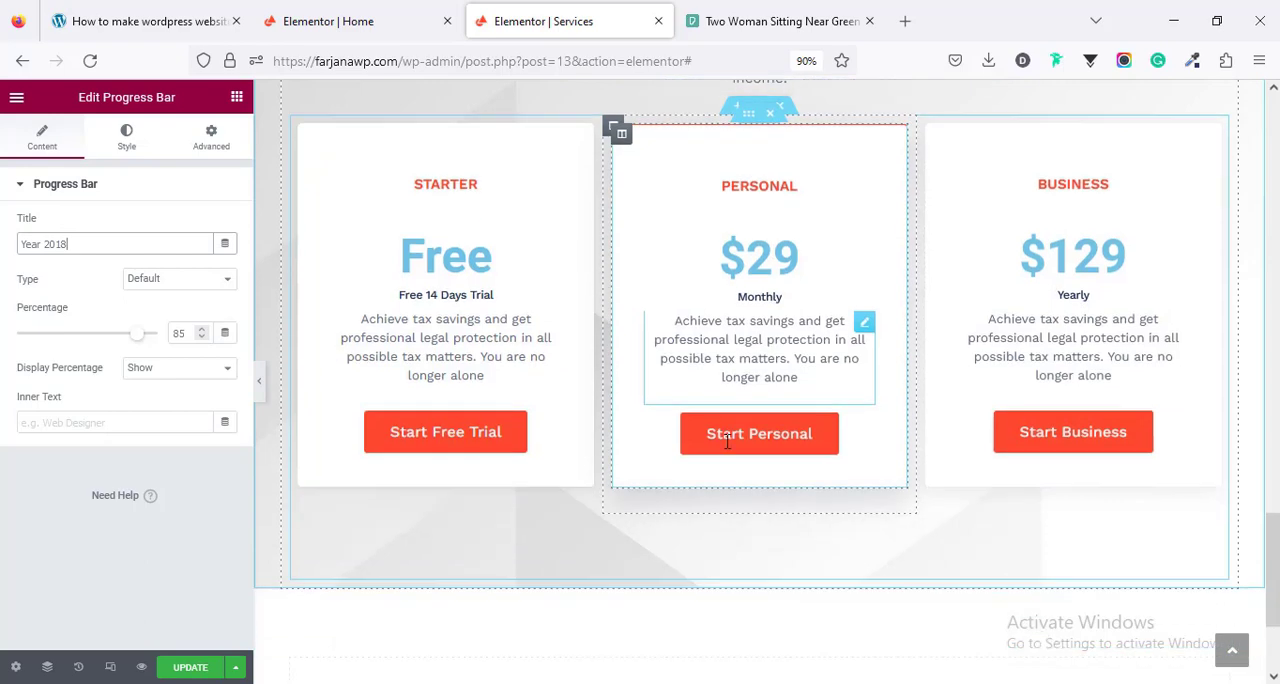
pyautogui.scroll(3, 727, 441)
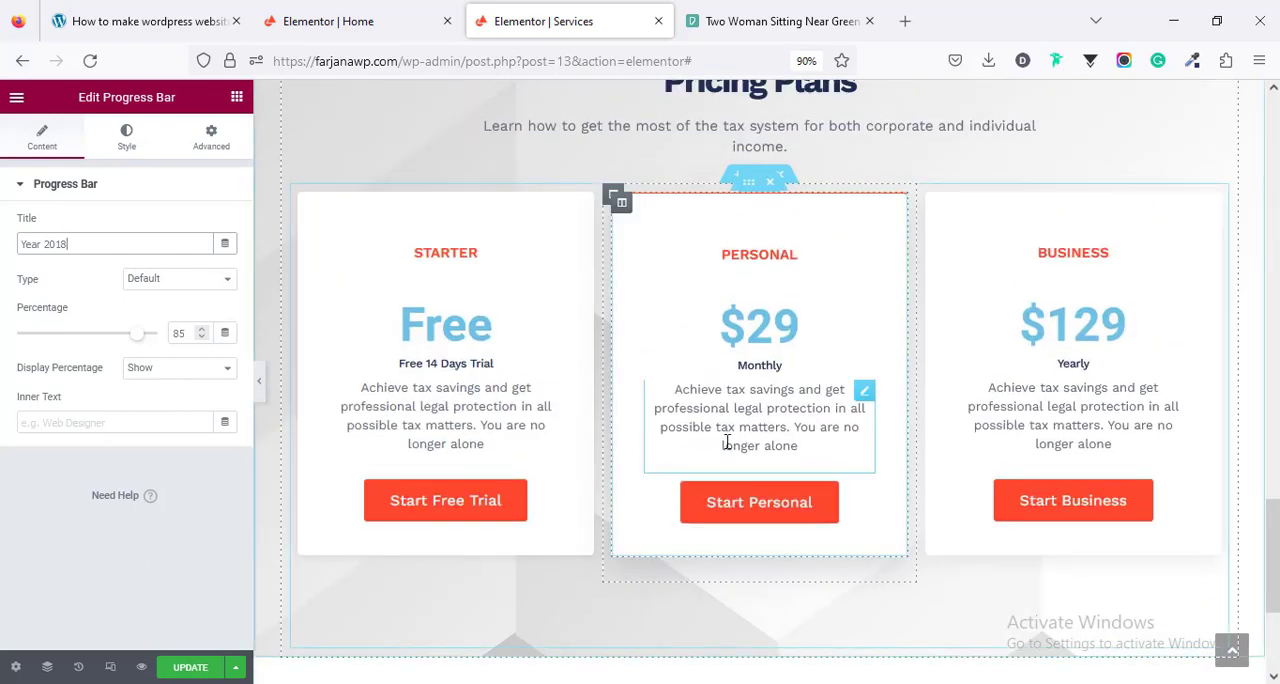
pyautogui.scroll(-3, 677, 517)
# - Save the Services page, and open the live site's Contact page for editing with Elementor
pyautogui.click(165, 672)
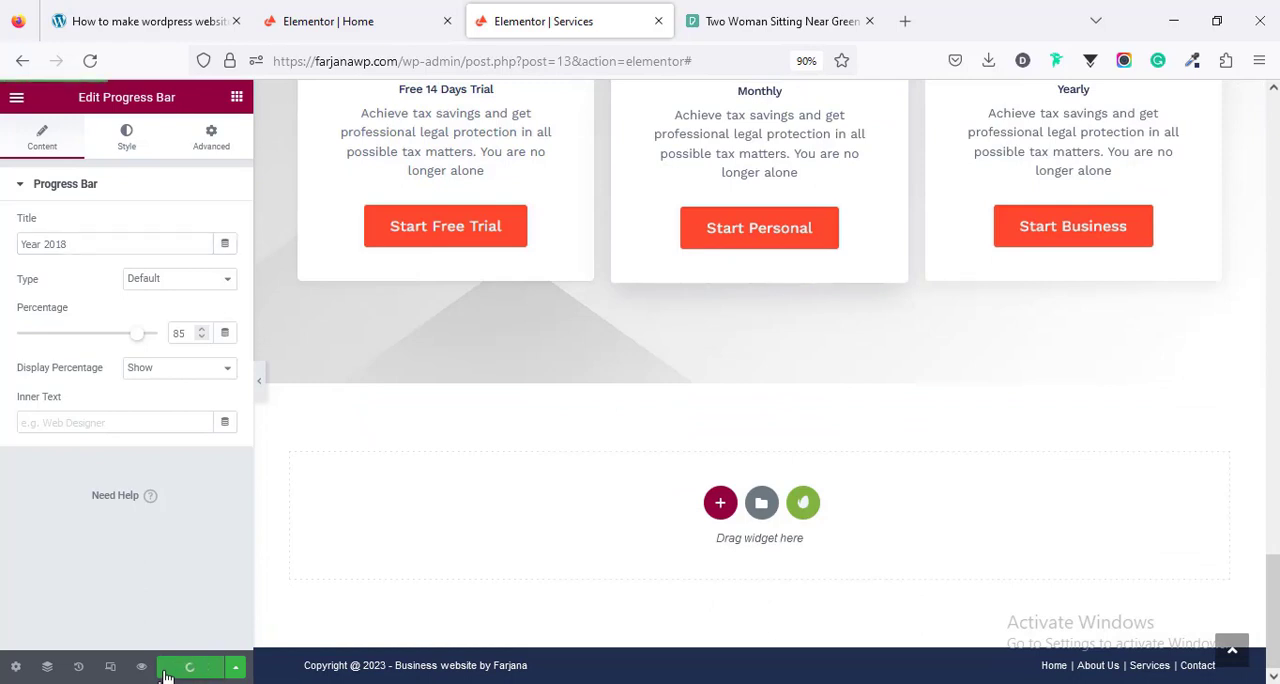
pyautogui.click(14, 96)
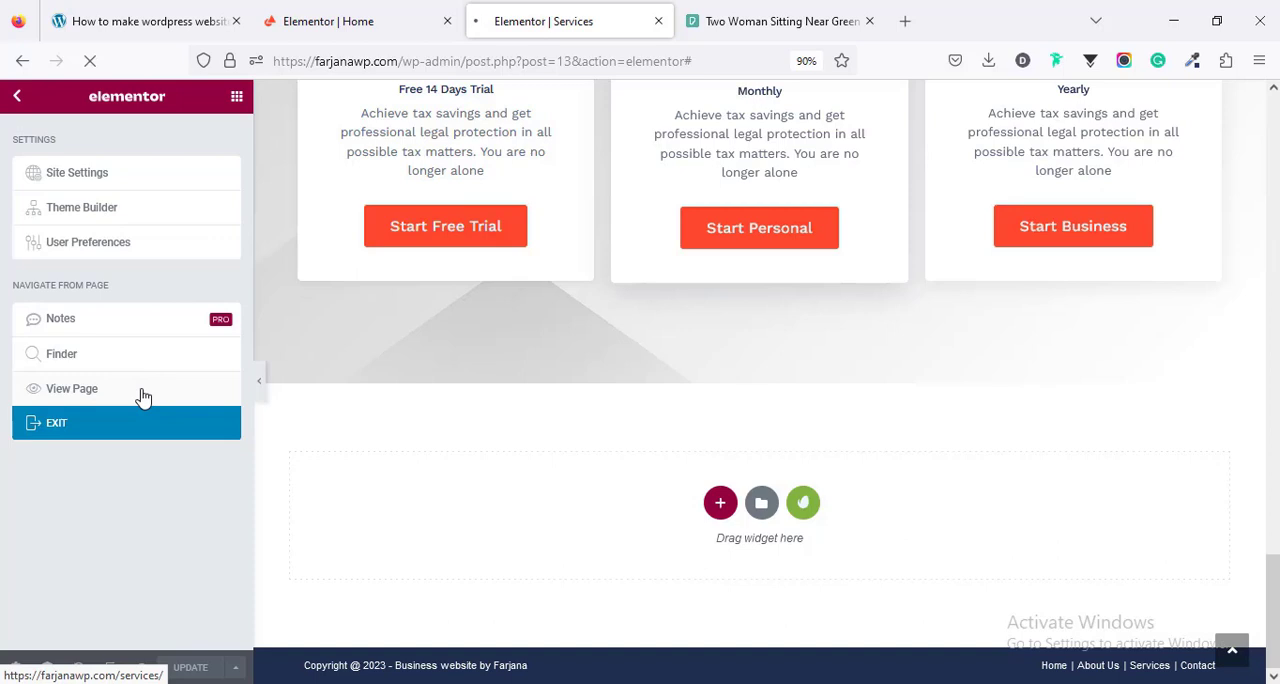
pyautogui.click(143, 397)
pyautogui.click(1072, 143)
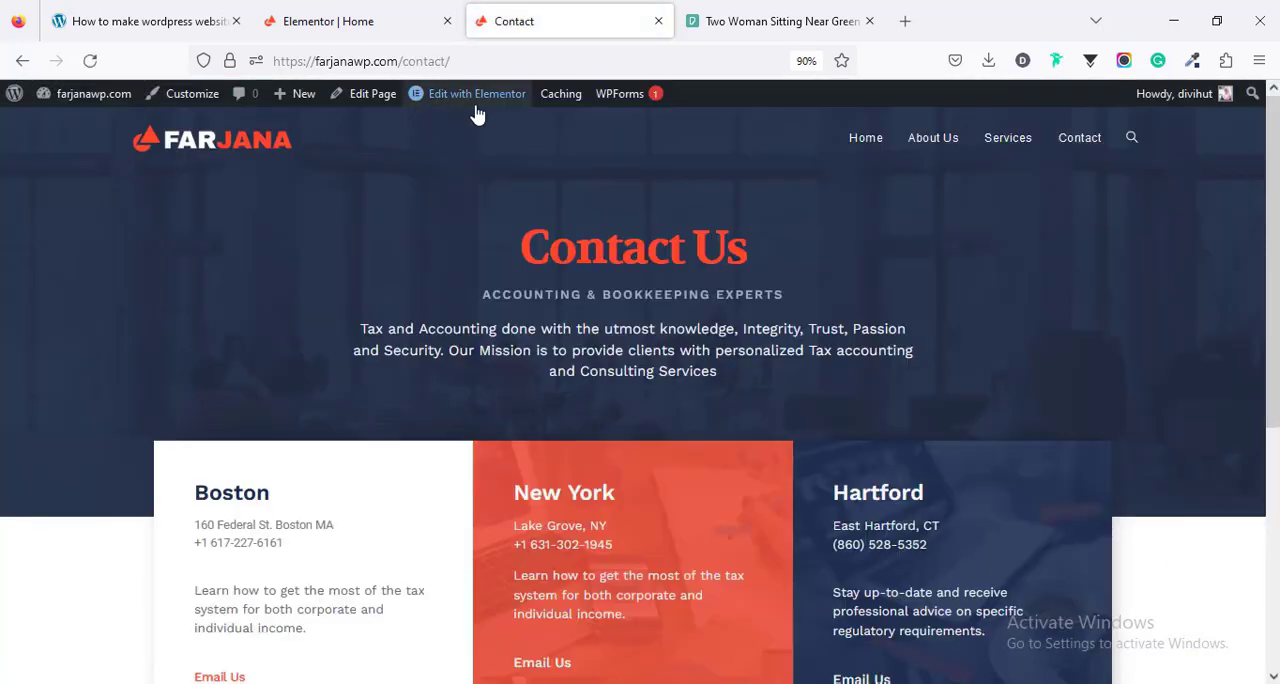
pyautogui.click(477, 96)
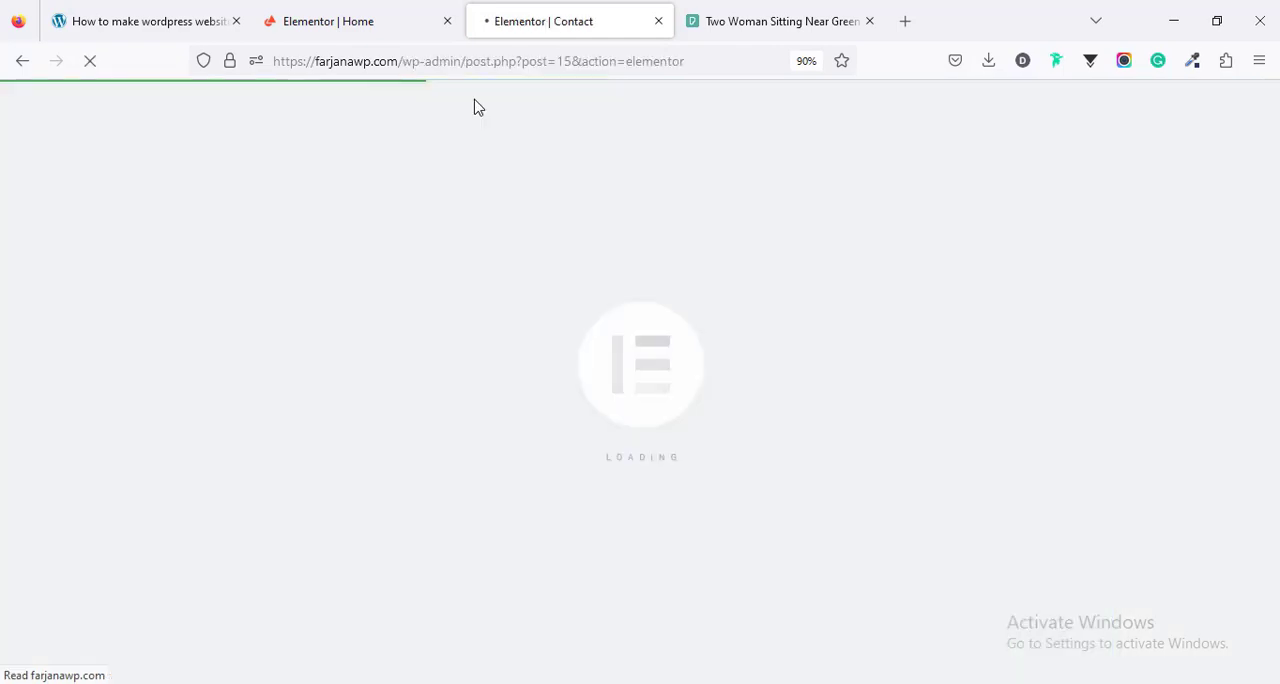
# - Change the Boston heading in the Contact page's first info column to Address
pyautogui.scroll(-3, 485, 290)
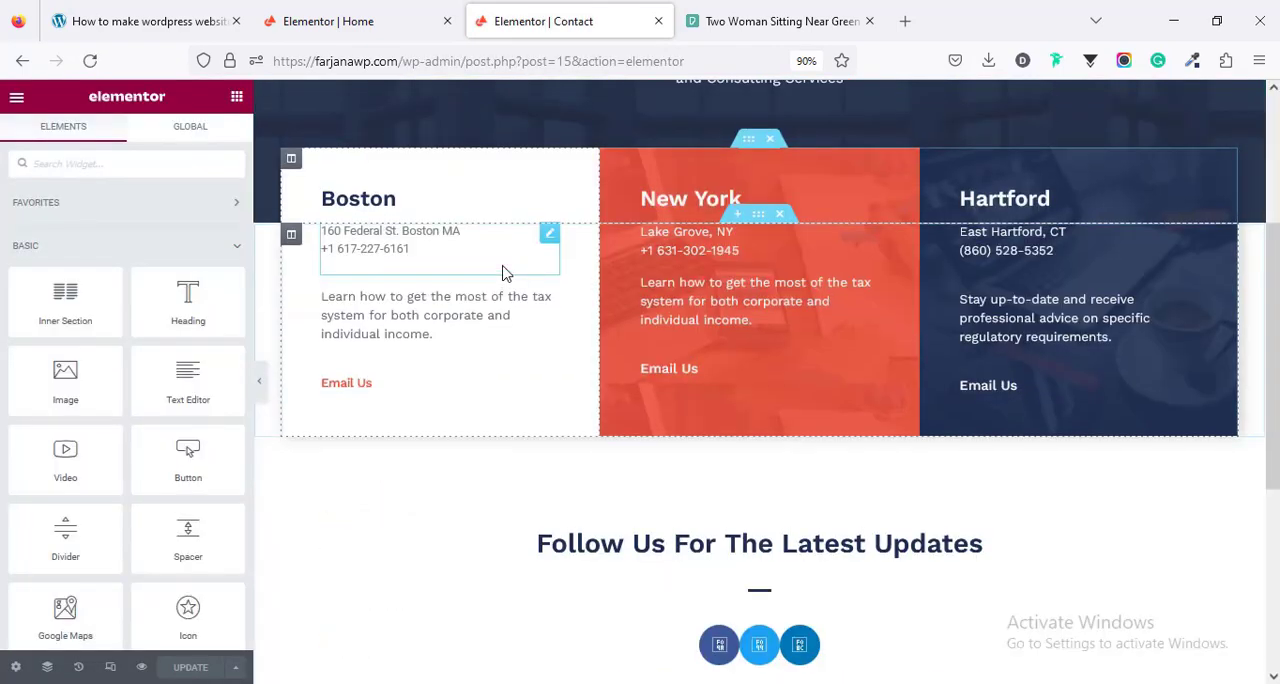
pyautogui.scroll(3, 505, 273)
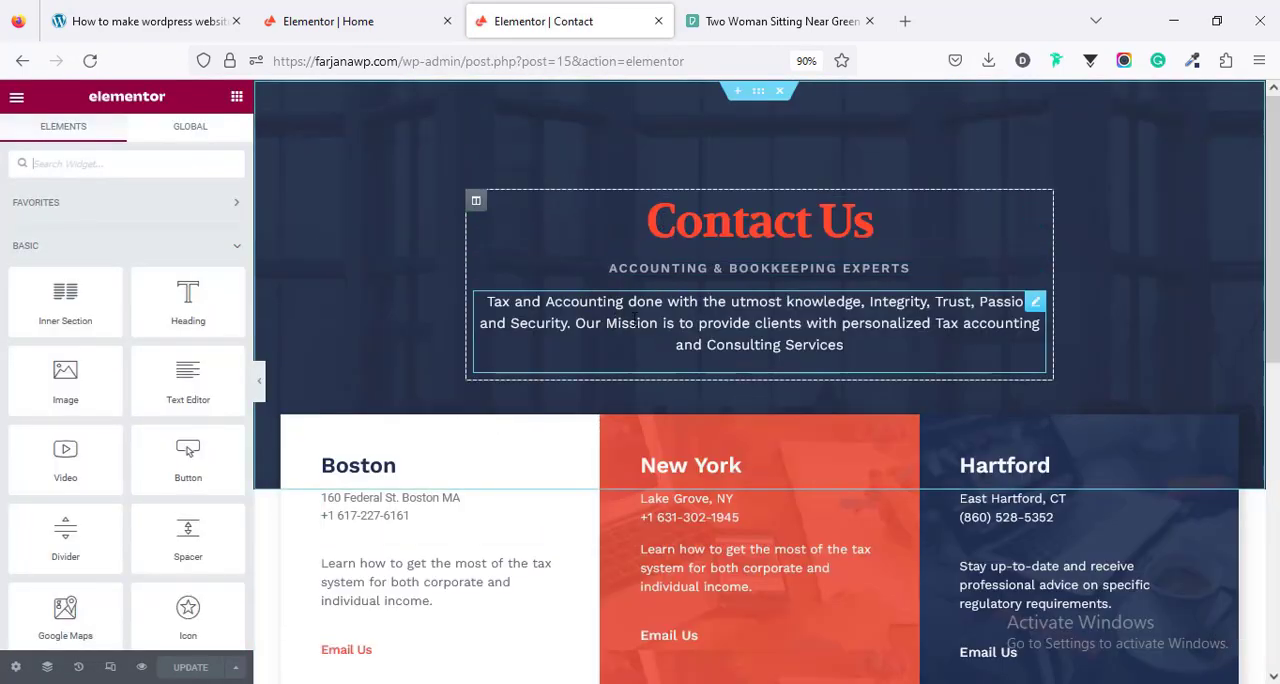
pyautogui.scroll(-1, 633, 318)
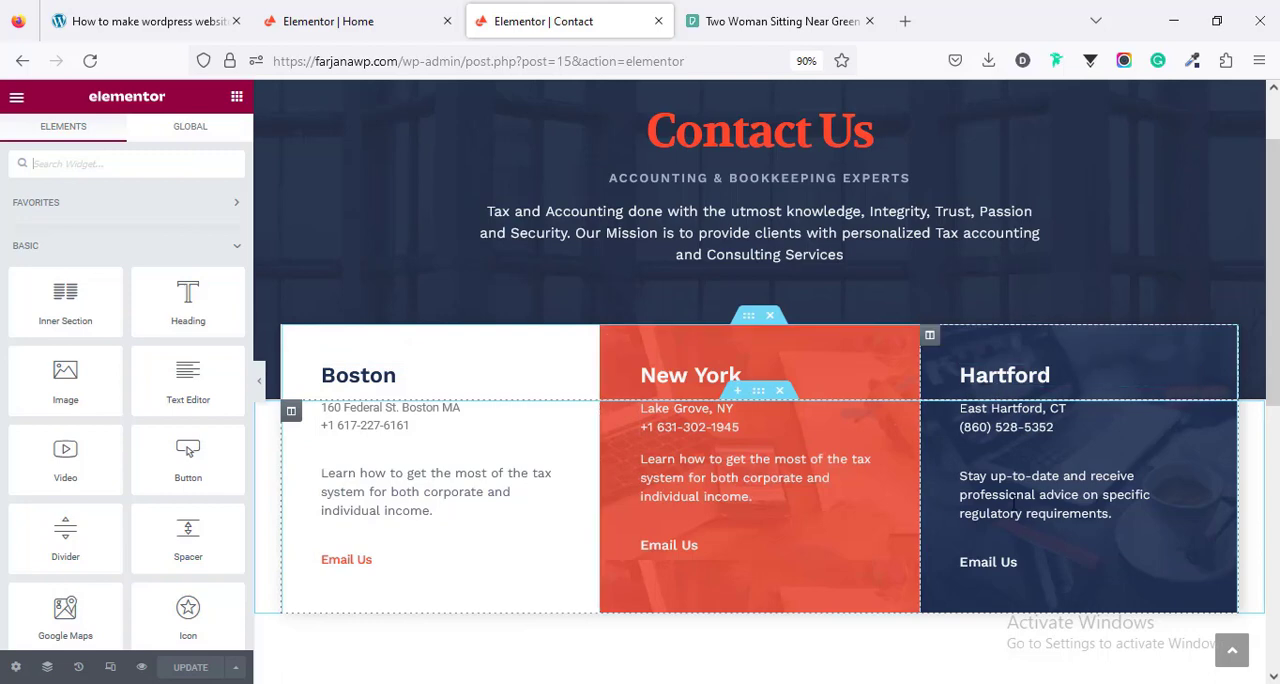
pyautogui.scroll(-4, 1000, 610)
pyautogui.scroll(4, 998, 608)
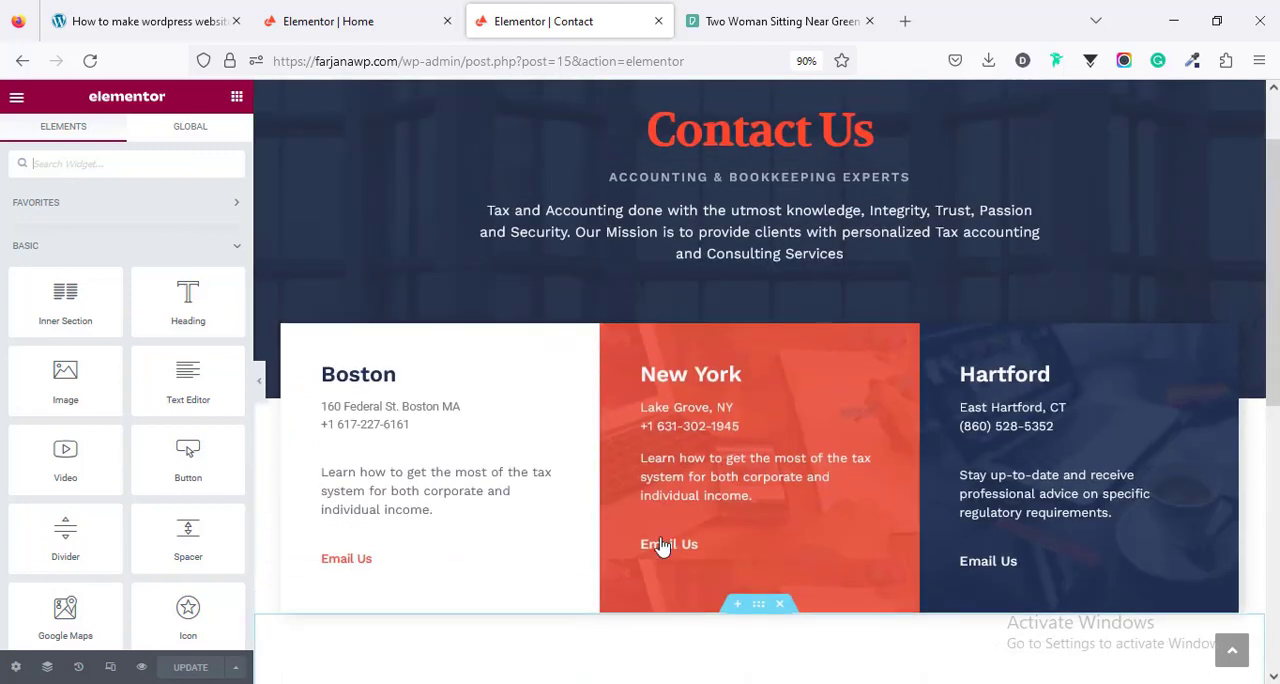
pyautogui.click(399, 374)
pyautogui.tripleClick(118, 259)
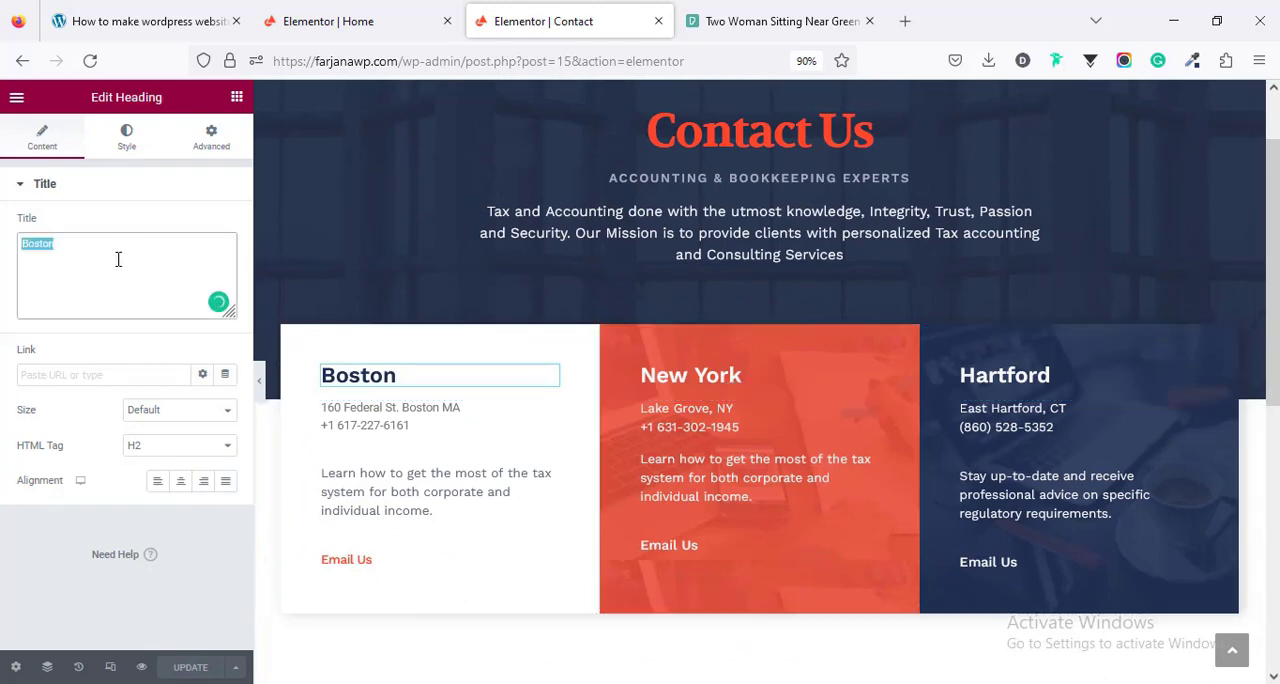
pyautogui.write('Ad')
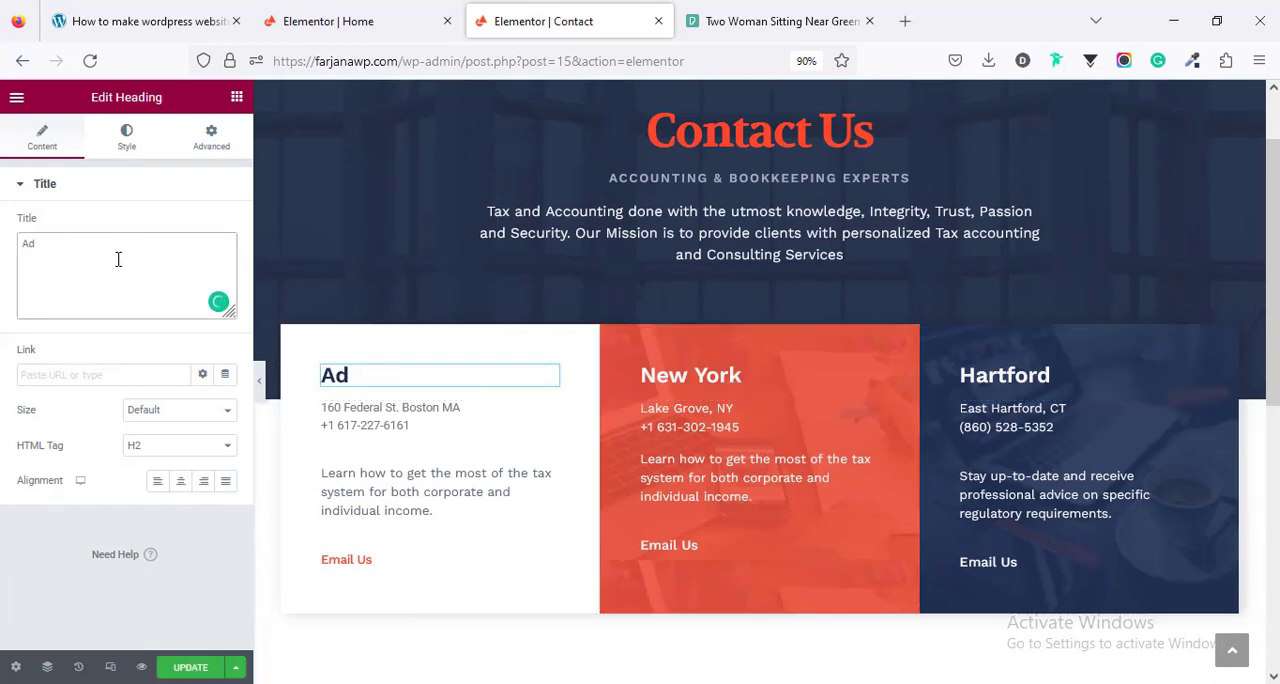
pyautogui.write('dress')
# - Replace the text below the Address heading with only the street address, dropping the phone number line
pyautogui.click(334, 423)
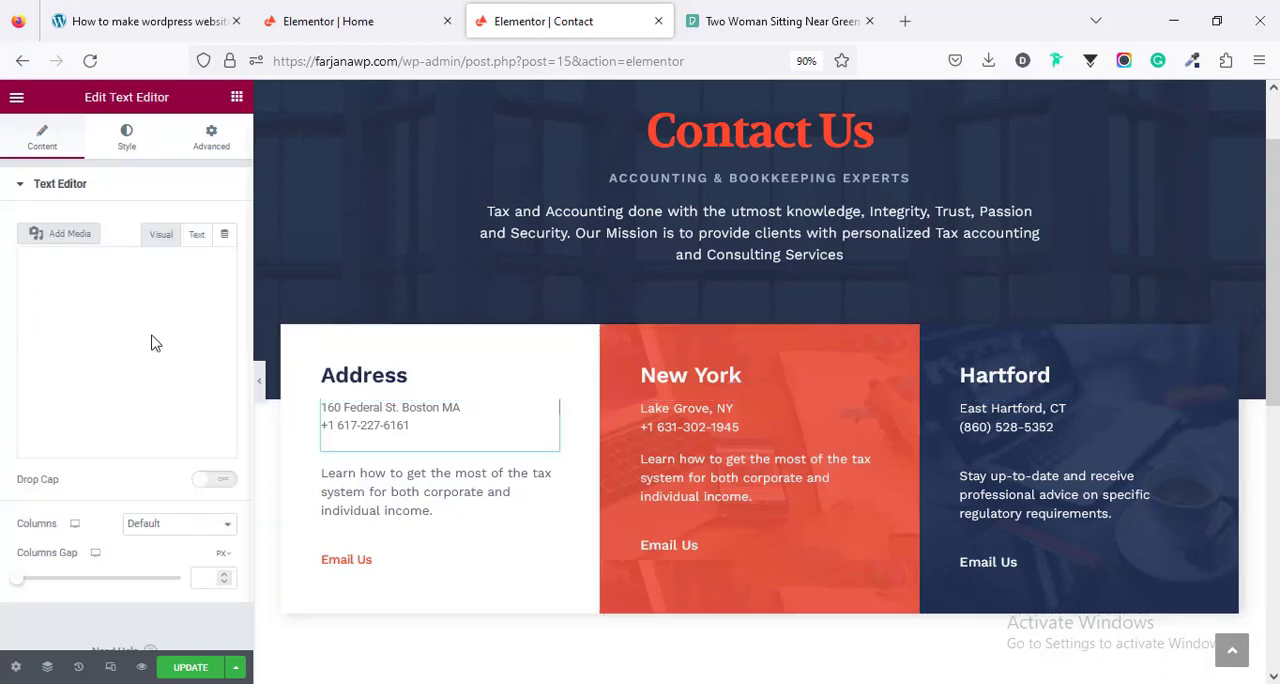
pyautogui.tripleClick(80, 342)
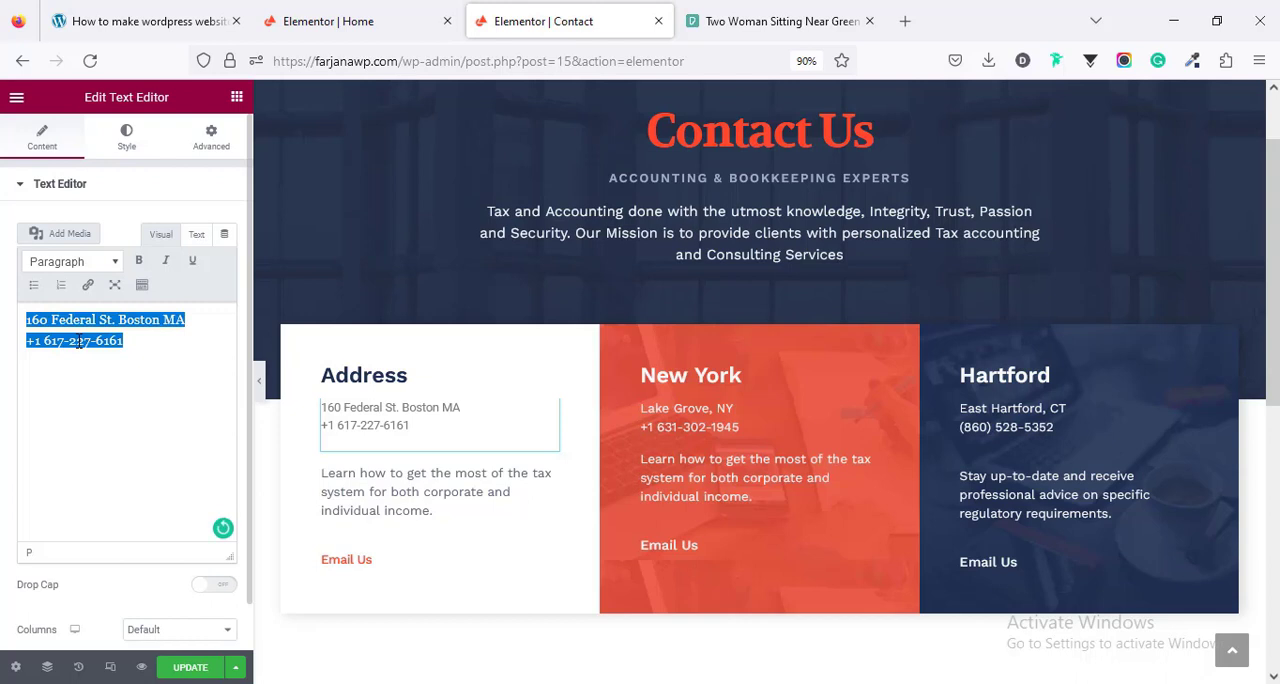
# - Delete the description text and the Email Us button from the Address, New York and Hartford columns
pyautogui.rightClick(371, 474)
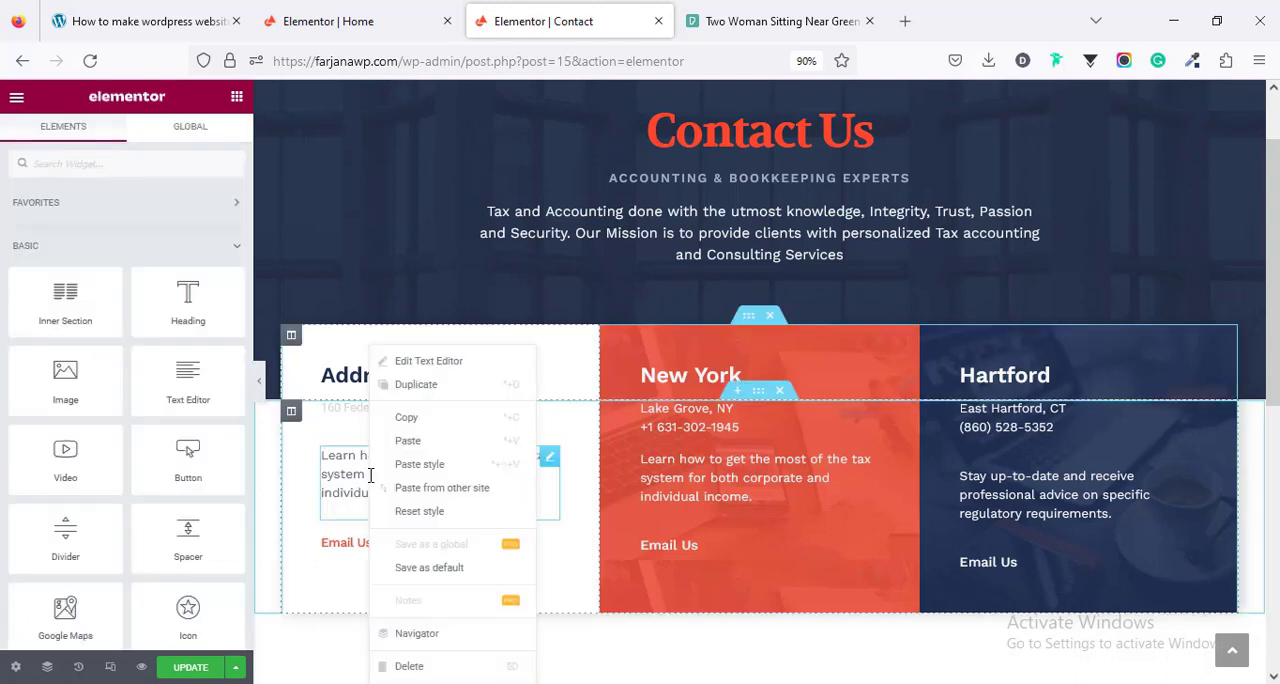
pyautogui.click(410, 666)
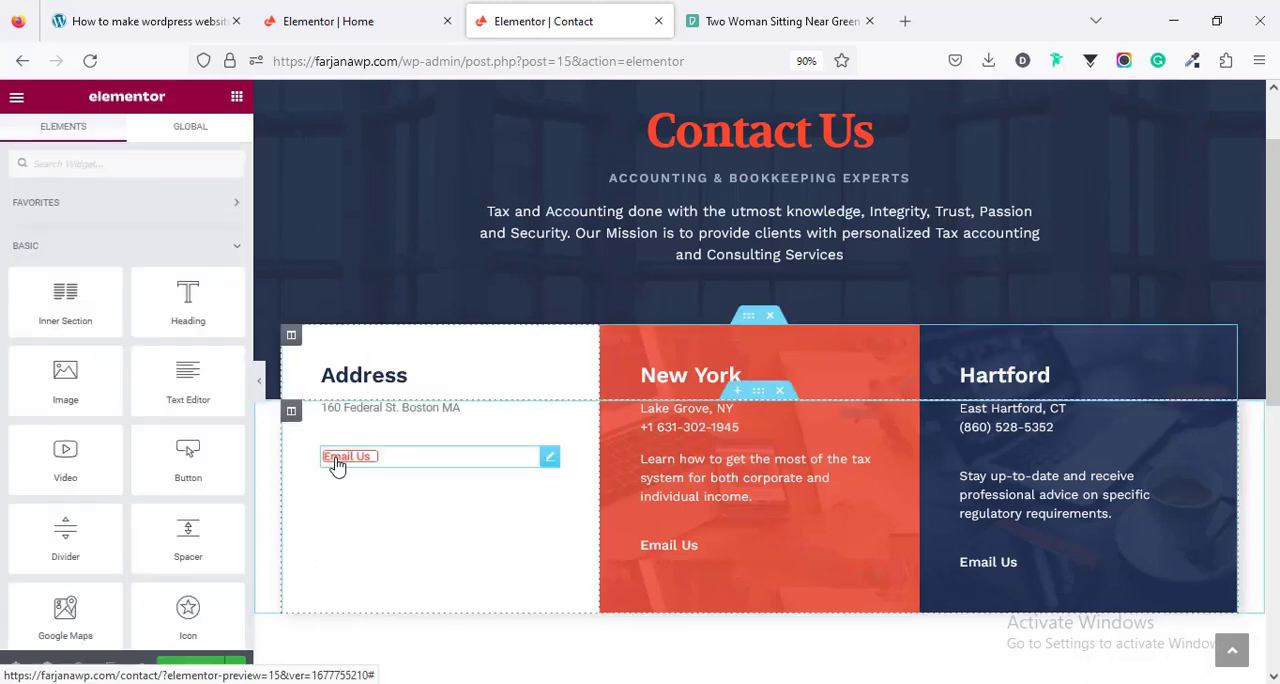
pyautogui.rightClick(335, 462)
pyautogui.click(385, 666)
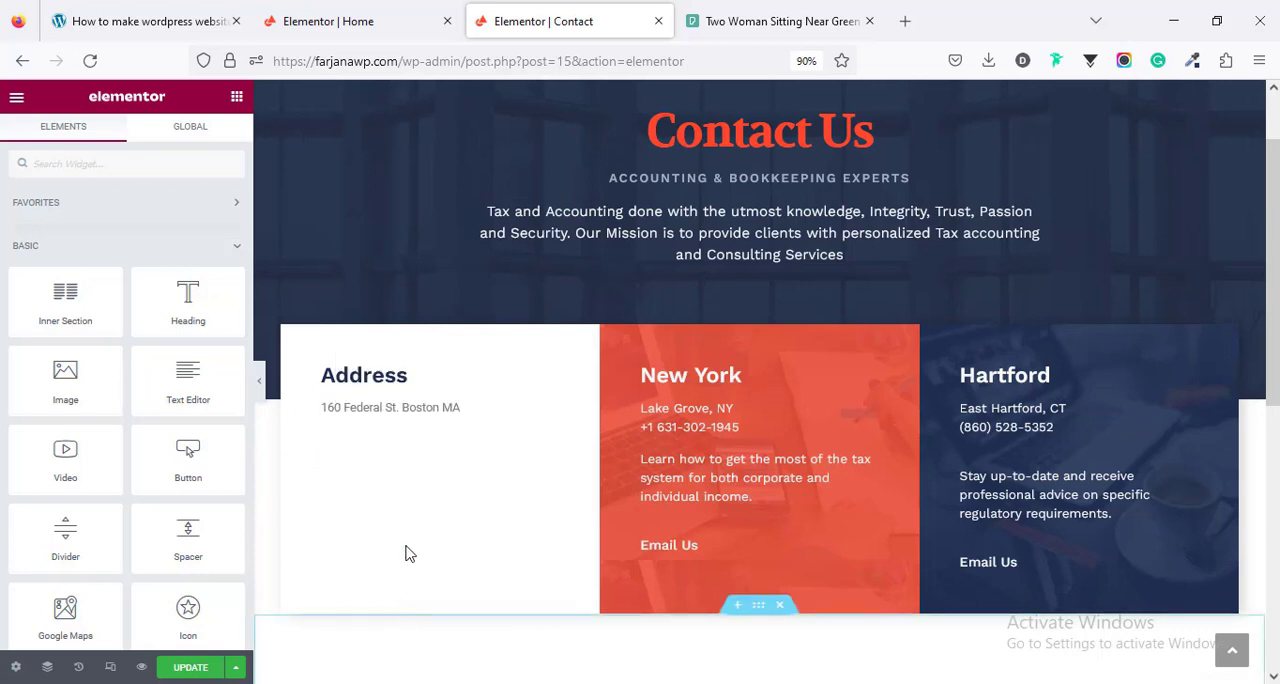
pyautogui.rightClick(690, 552)
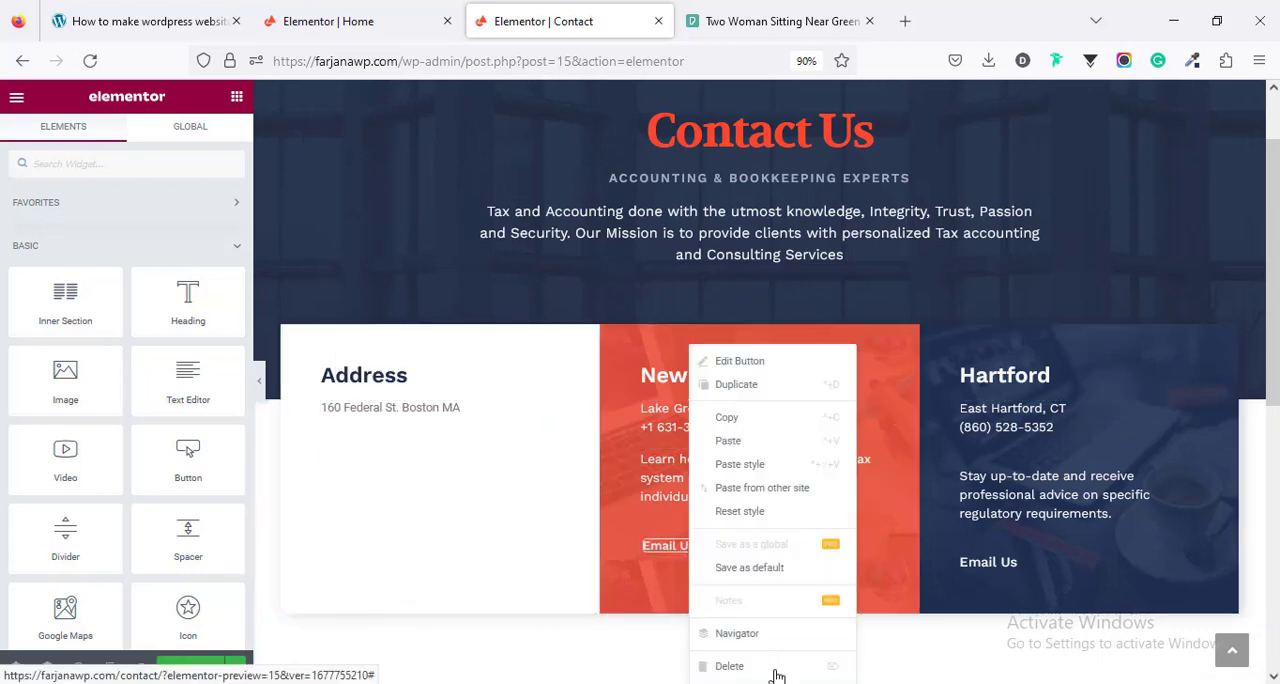
pyautogui.click(740, 666)
pyautogui.rightClick(705, 483)
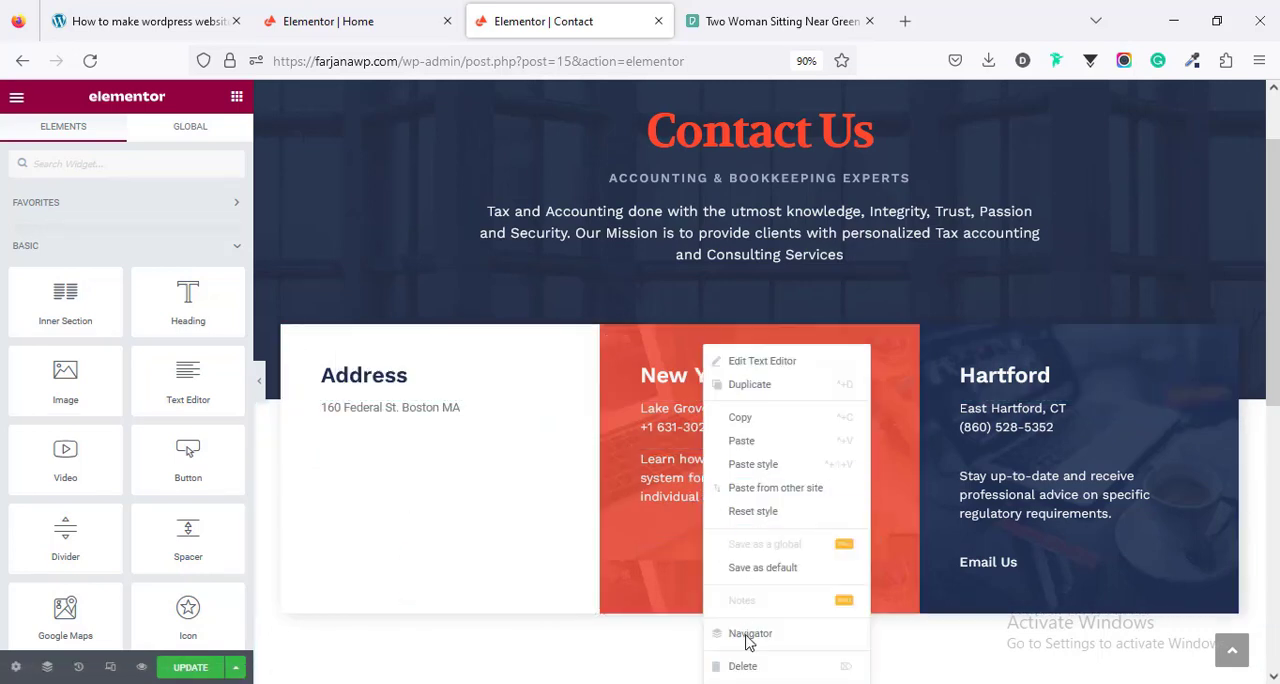
pyautogui.press('Delete')
pyautogui.rightClick(997, 562)
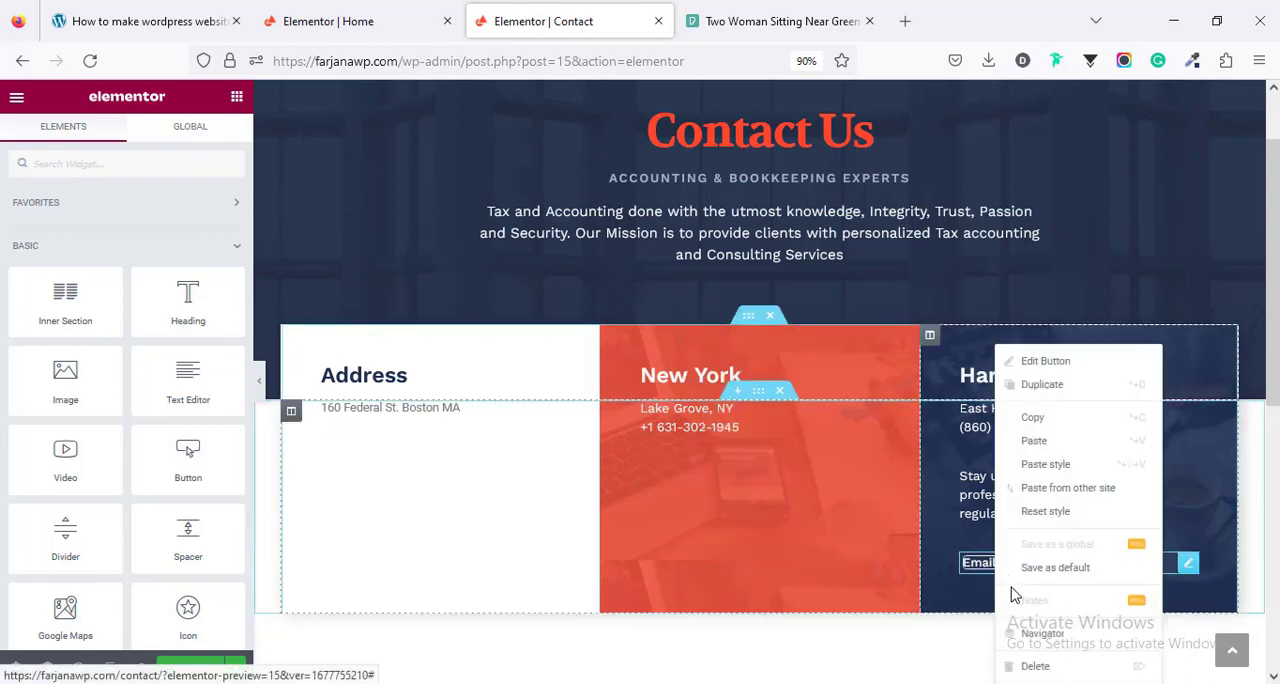
pyautogui.press('Delete')
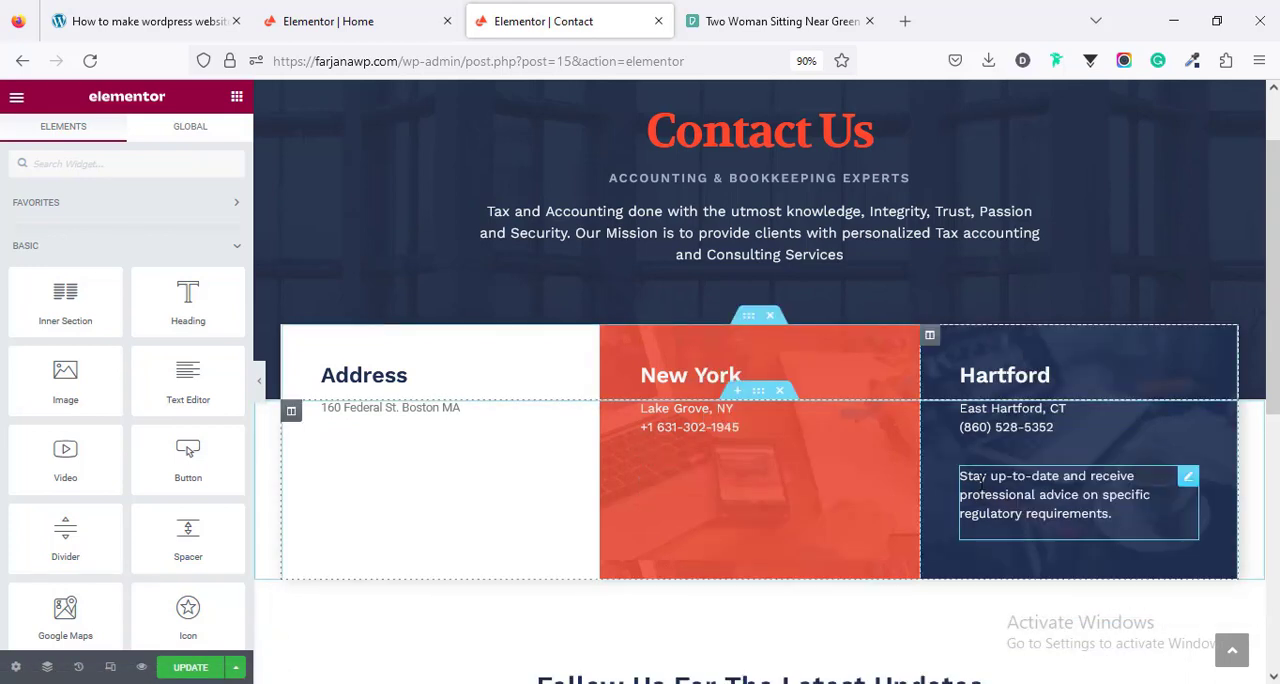
pyautogui.rightClick(982, 494)
pyautogui.click(1012, 668)
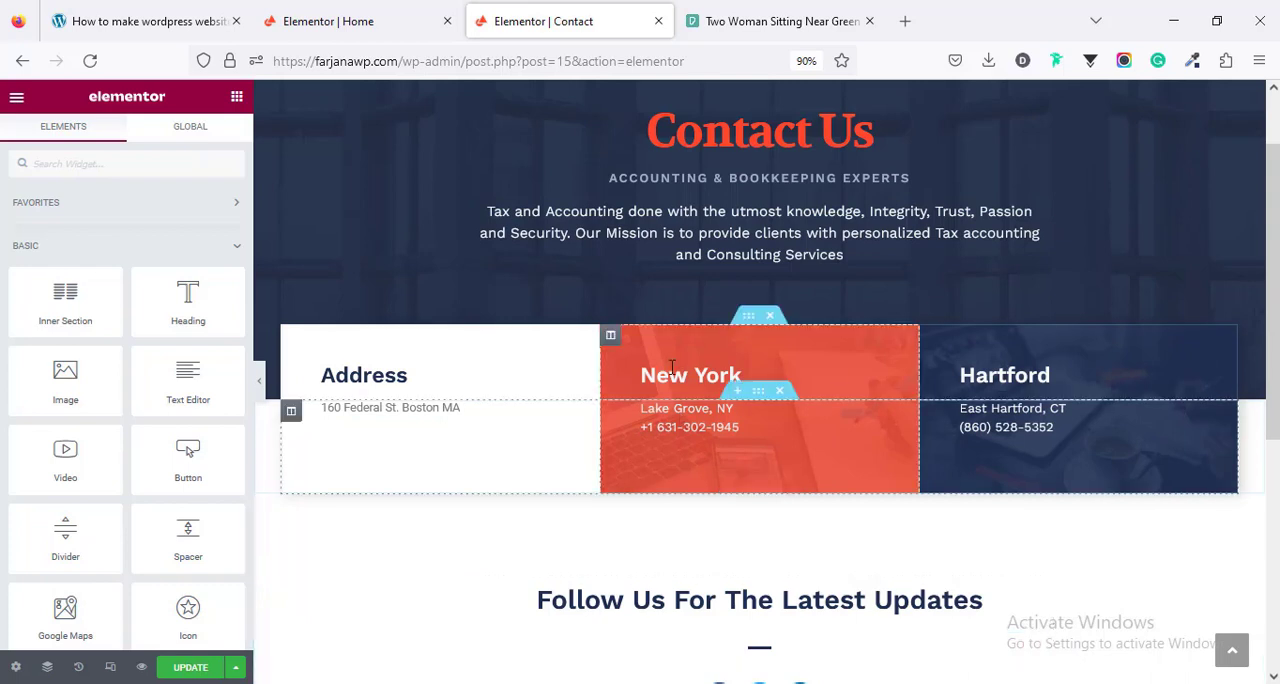
# - Change the New York heading to Phone and keep only the phone number in the text below it
pyautogui.click(77, 255)
pyautogui.hotkey('ctrl', 'a')
pyautogui.write('Phone')
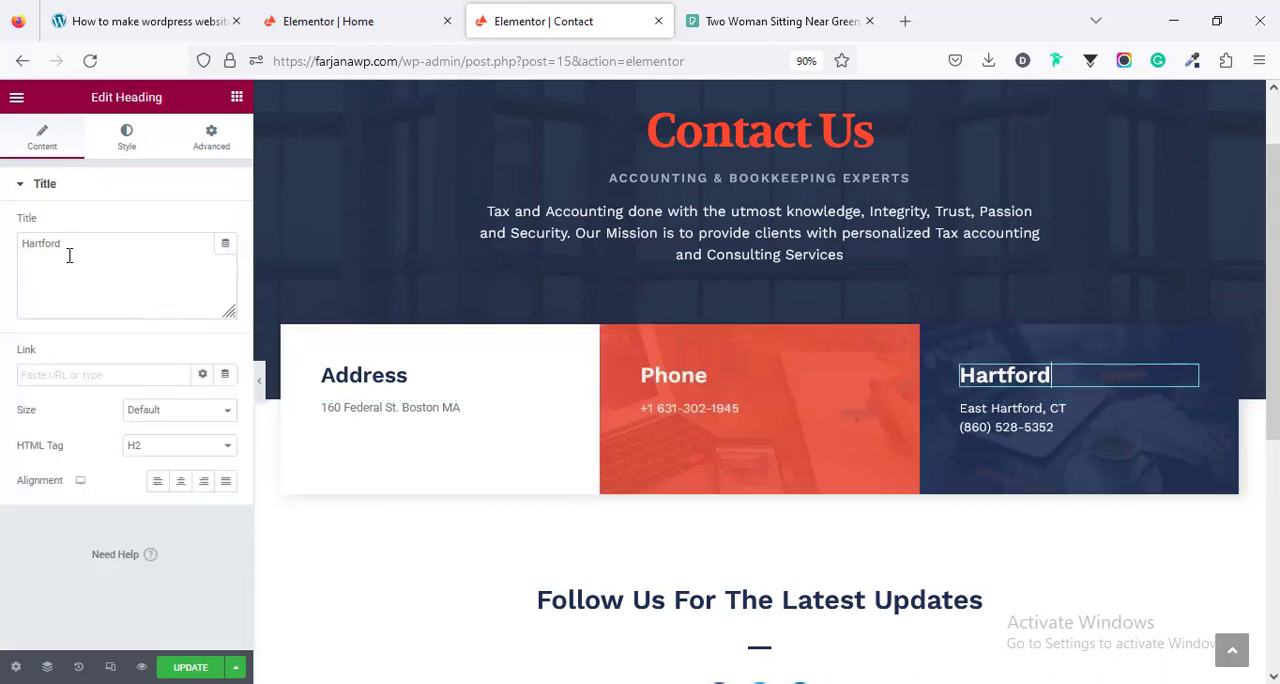
# - Change the Hartford heading in the third info column to Email
pyautogui.click(69, 252)
pyautogui.hotkey('ctrl', 'a')
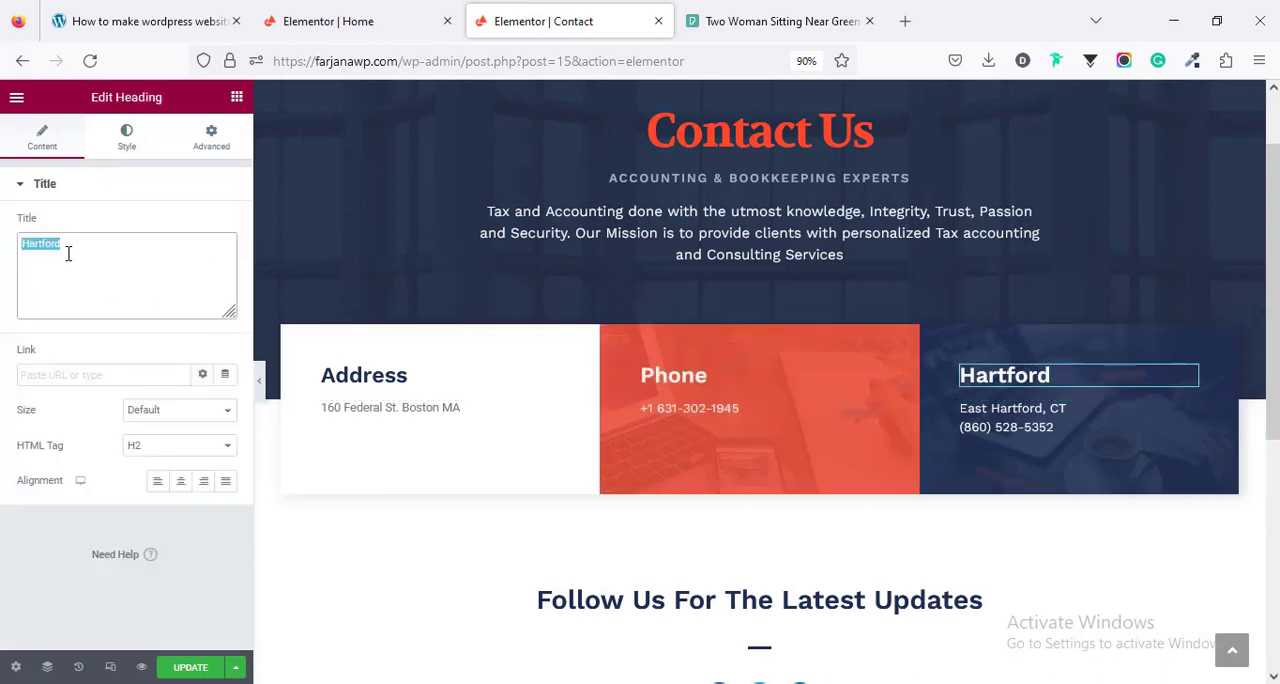
pyautogui.write('Em')
pyautogui.write('ail')
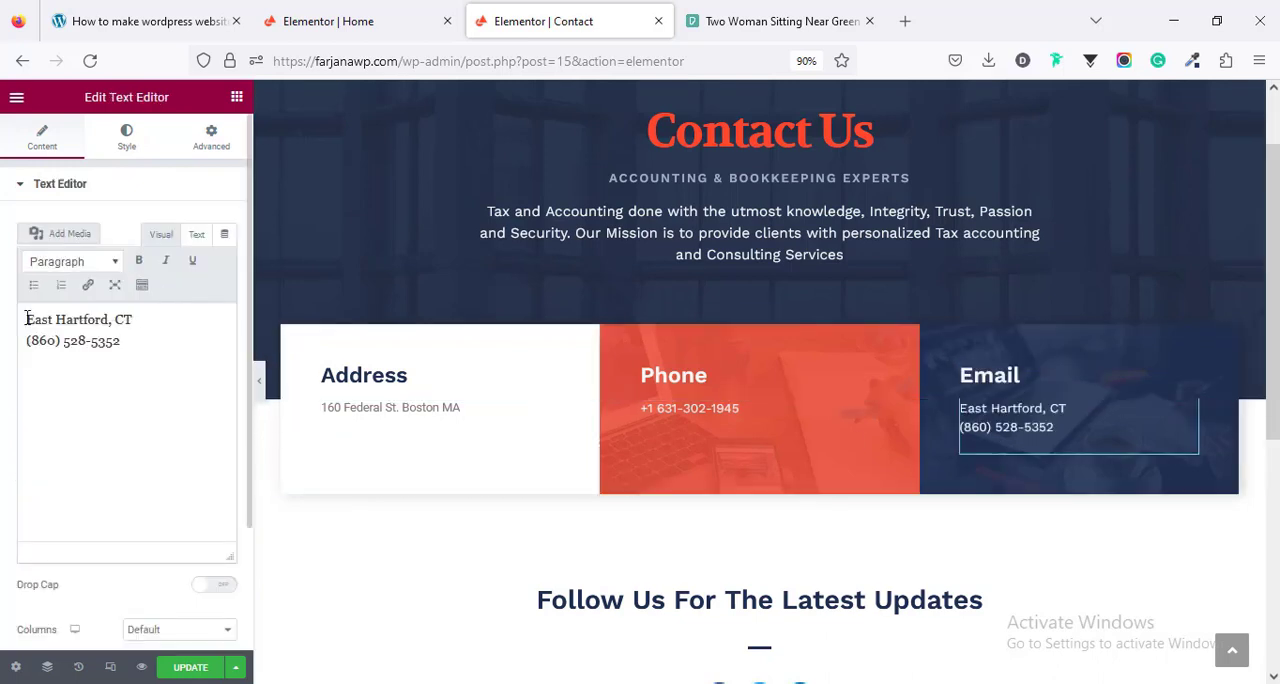
# - Replace the text below the Email heading with the contact e-mail address, add a mailto link to it, and update the page
pyautogui.moveTo(140, 344); pyautogui.dragTo(3, 314)
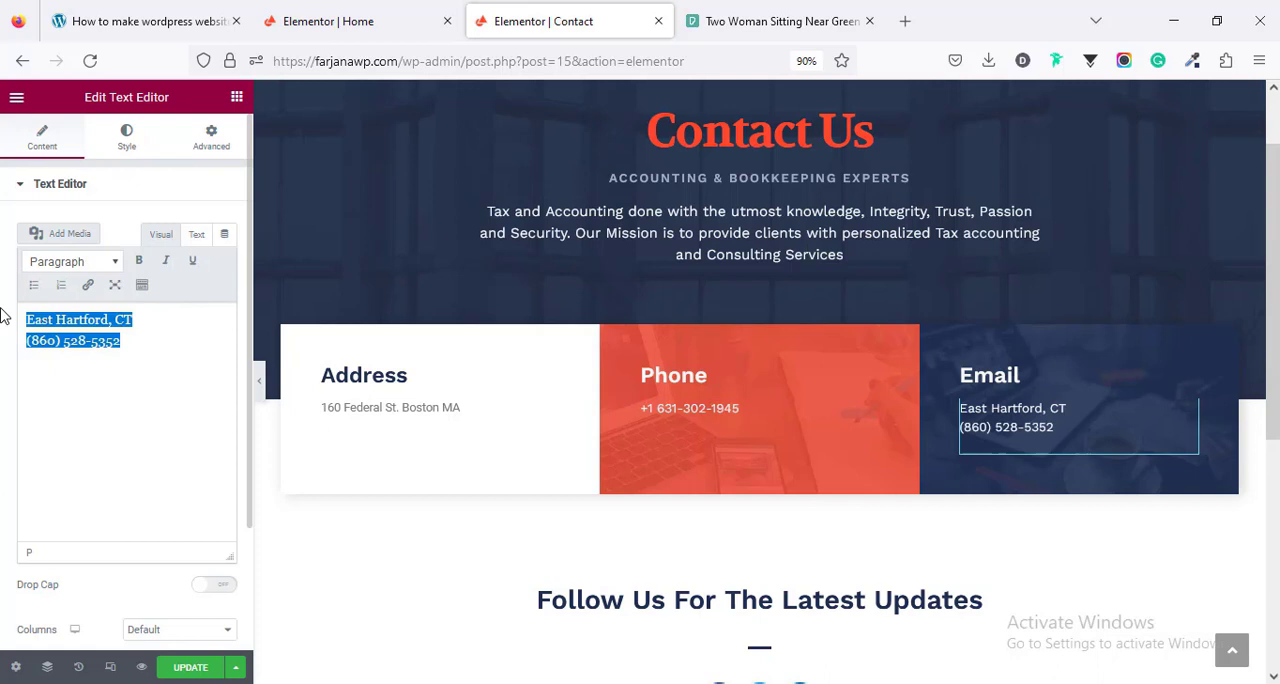
pyautogui.hotkey('ctrl', 'v')
pyautogui.tripleClick(98, 320)
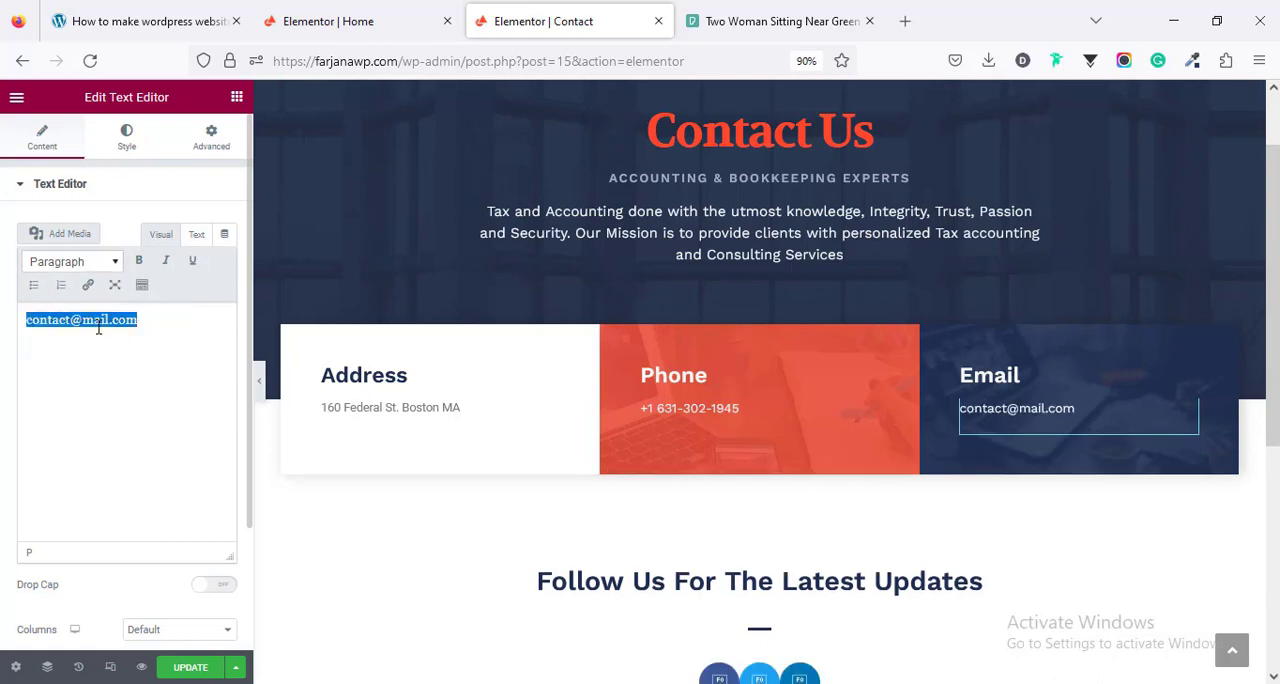
pyautogui.click(88, 287)
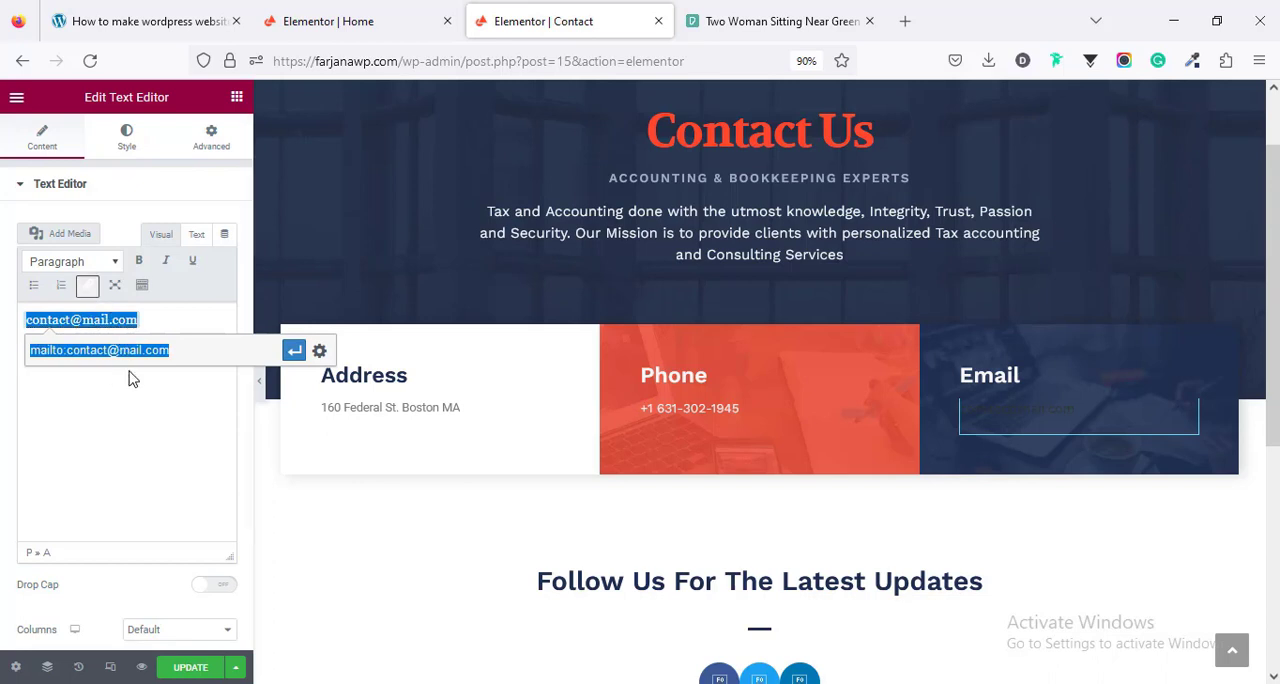
pyautogui.click(294, 352)
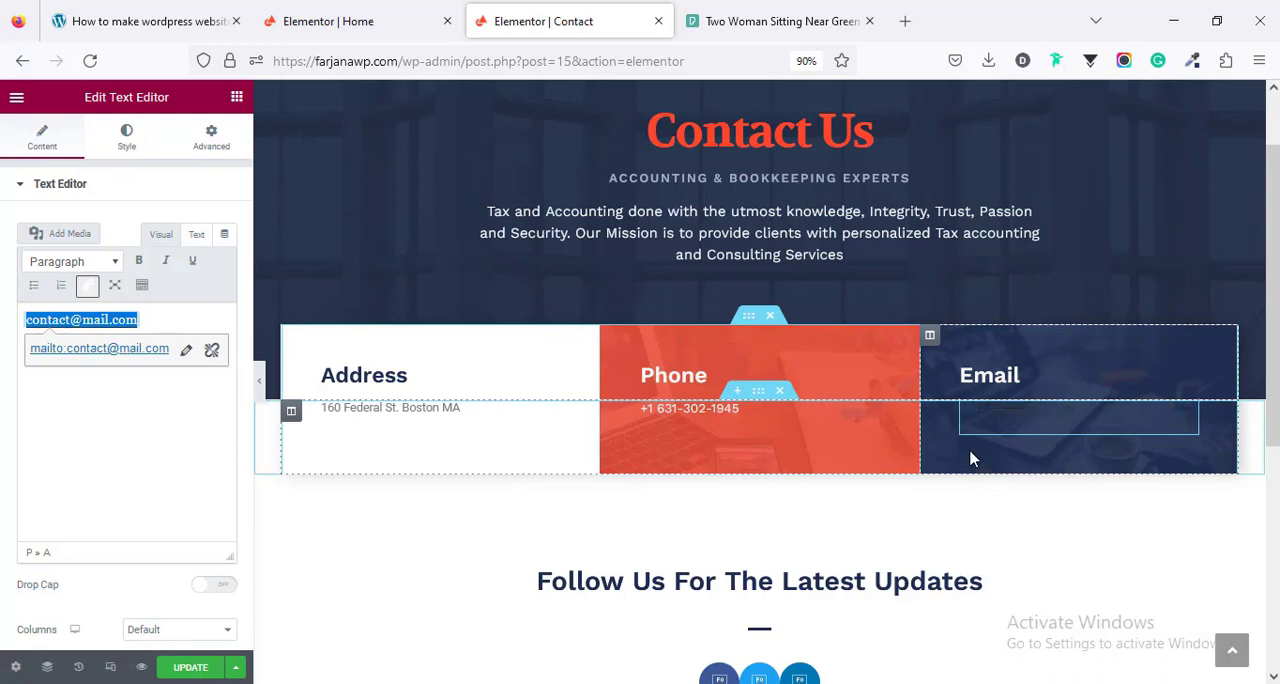
pyautogui.click(188, 668)
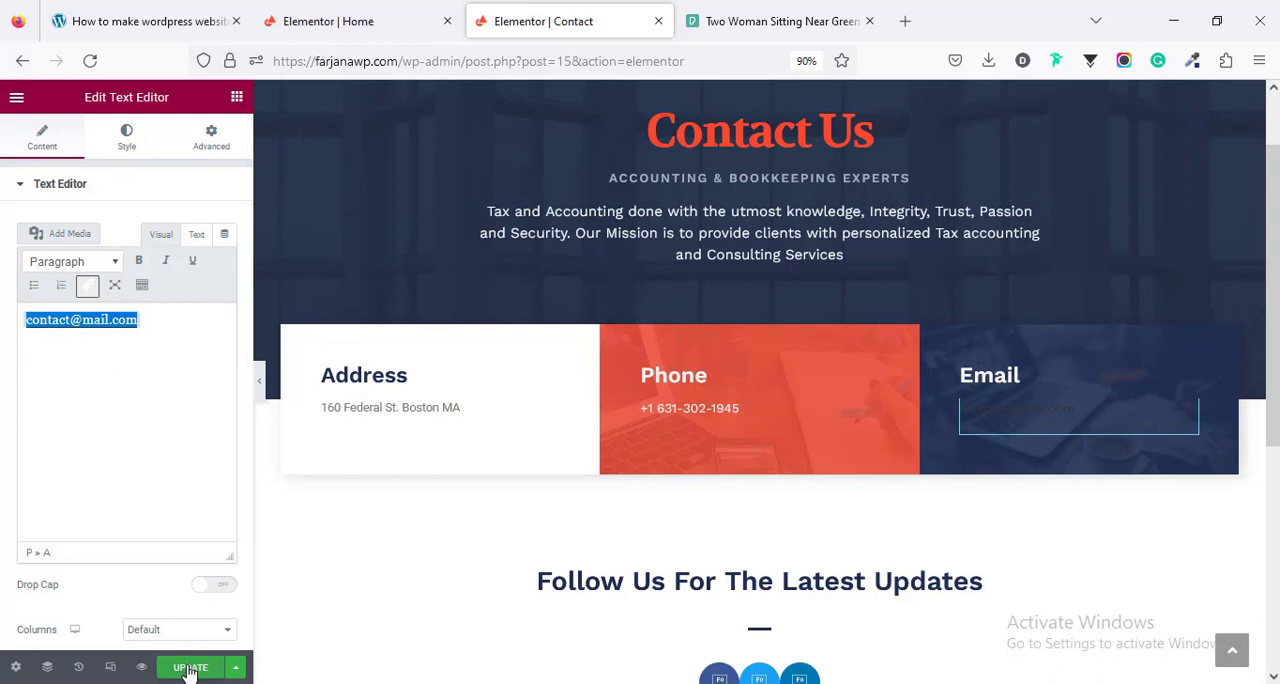
# - Set the site-wide normal link color to the orange-red sampled from the Contact Us heading, and save the site settings
pyautogui.click(16, 100)
pyautogui.click(62, 176)
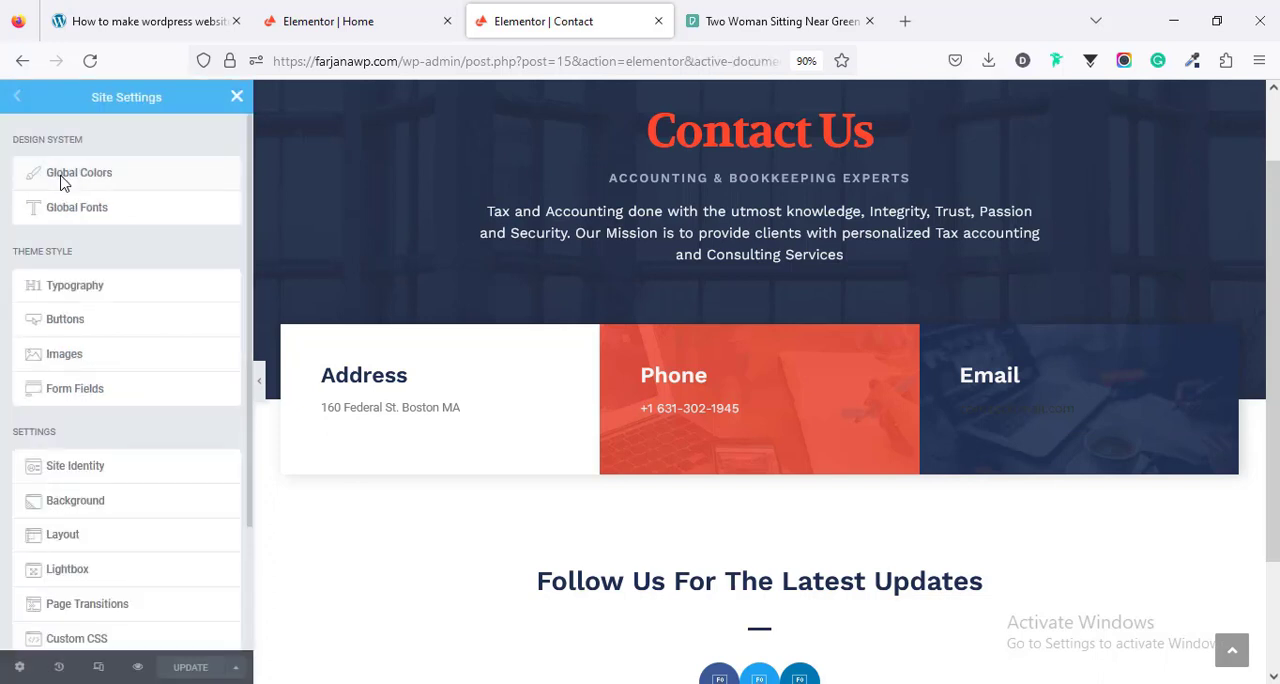
pyautogui.click(88, 290)
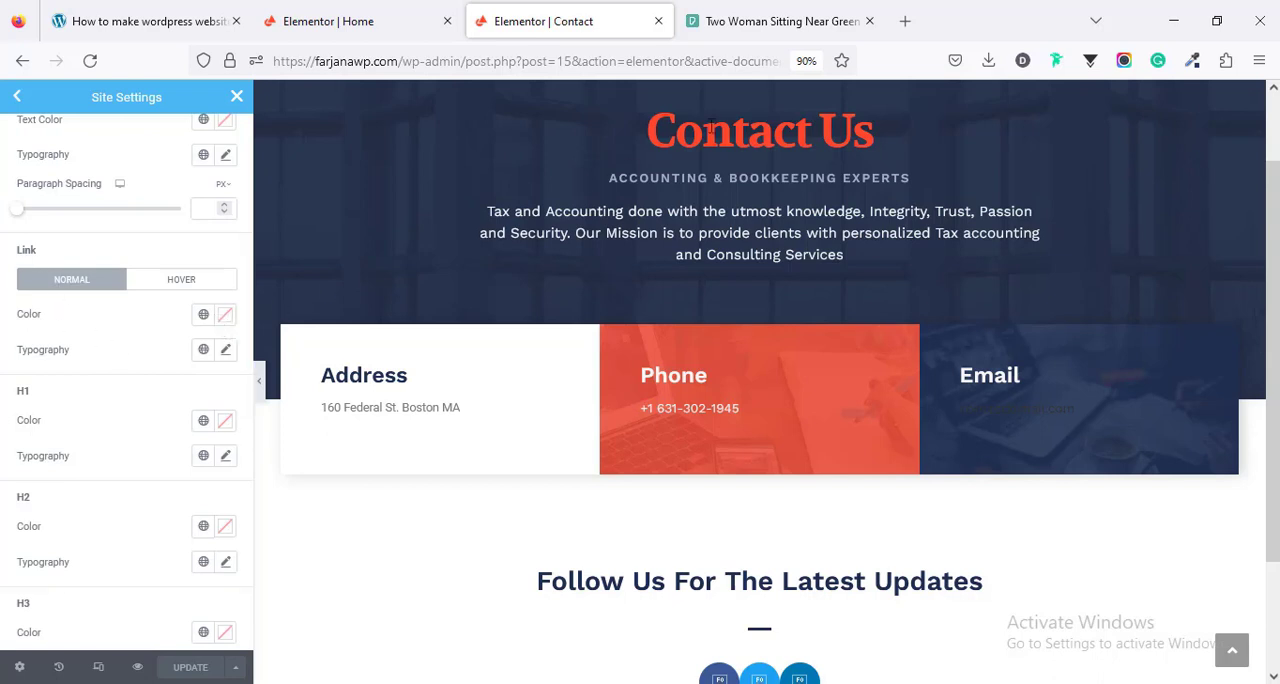
pyautogui.scroll(2, 870, 206)
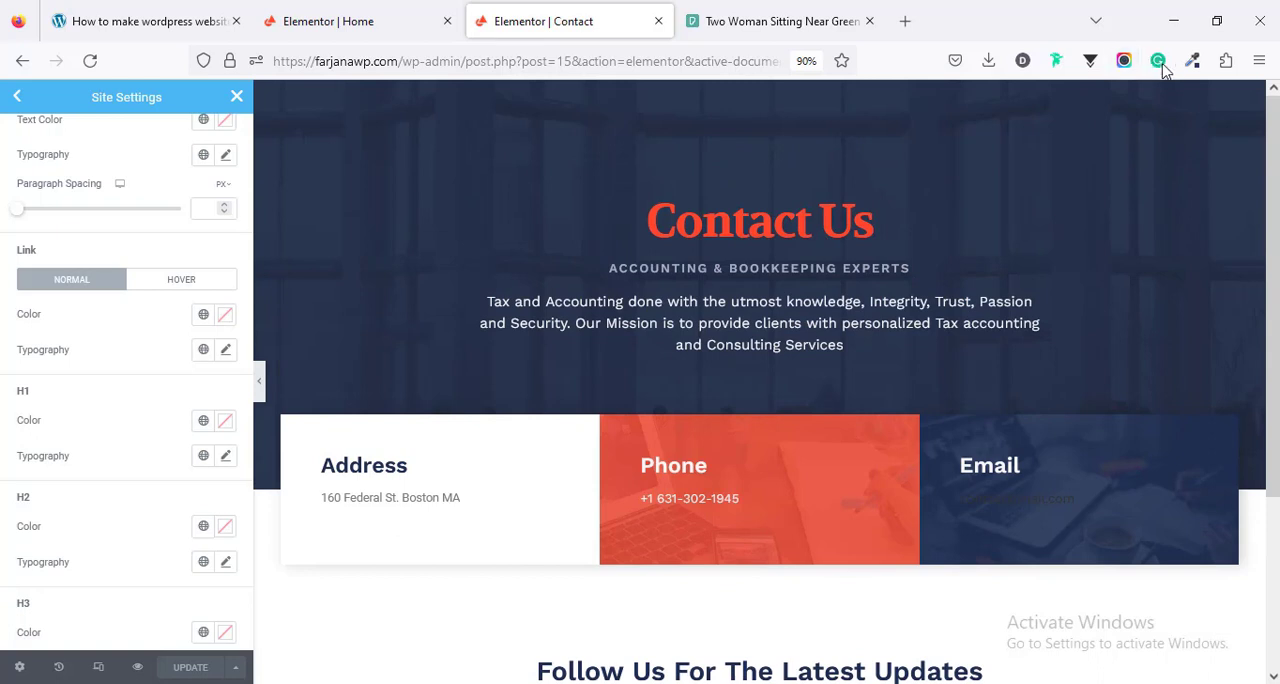
pyautogui.click(1192, 60)
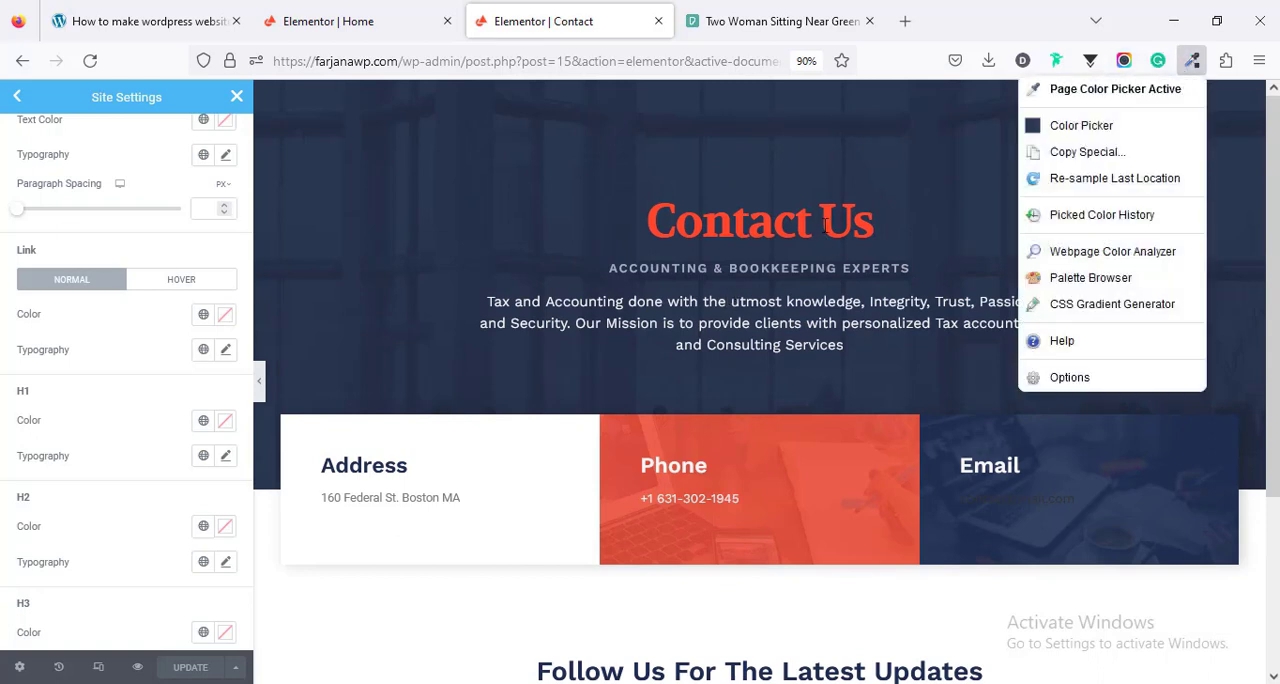
pyautogui.click(827, 259)
pyautogui.click(225, 314)
pyautogui.click(123, 562)
pyautogui.write('#FF482F')
pyautogui.scroll(-3, 760, 400)
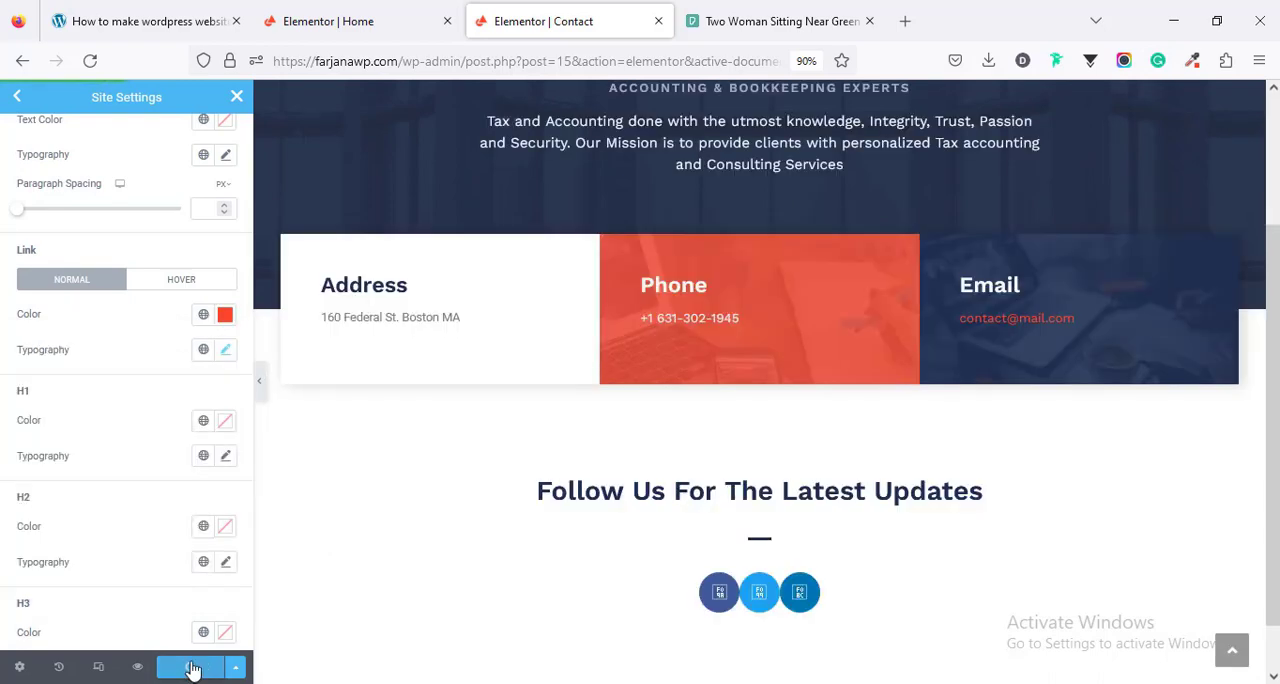
pyautogui.click(234, 100)
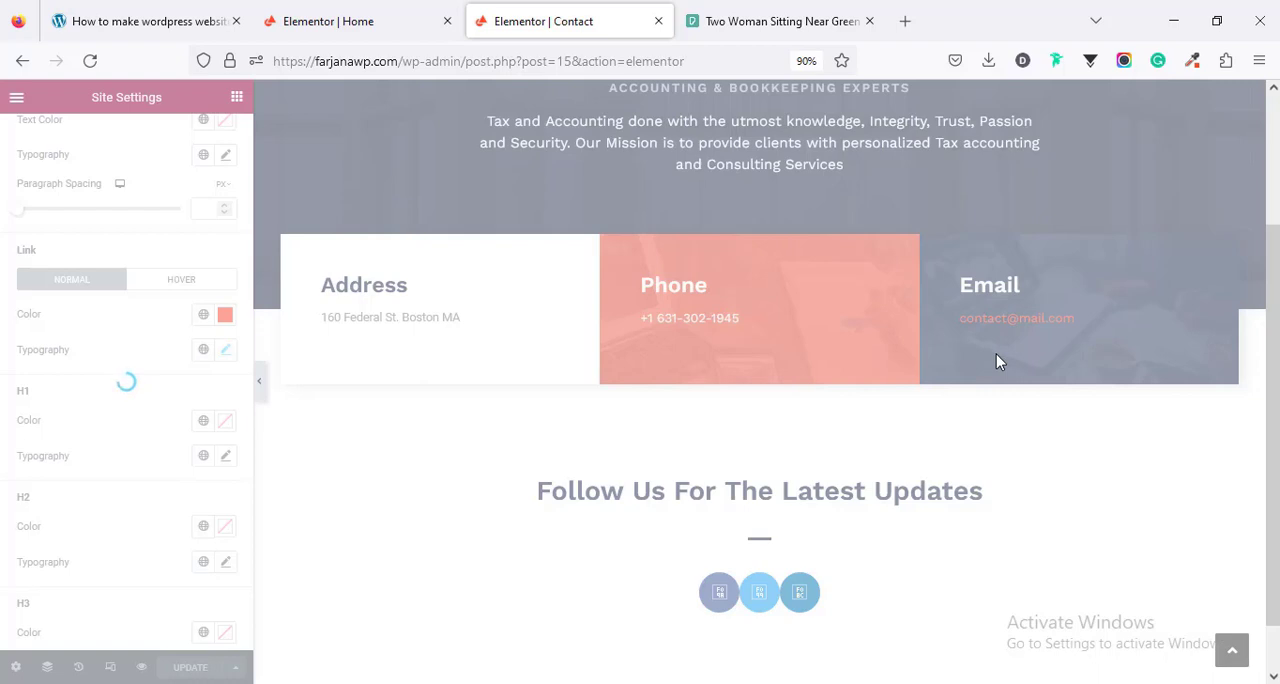
# - Add a WPForms widget directly below the social icons in the Follow Us For The Latest Updates section
pyautogui.scroll(-3, 996, 356)
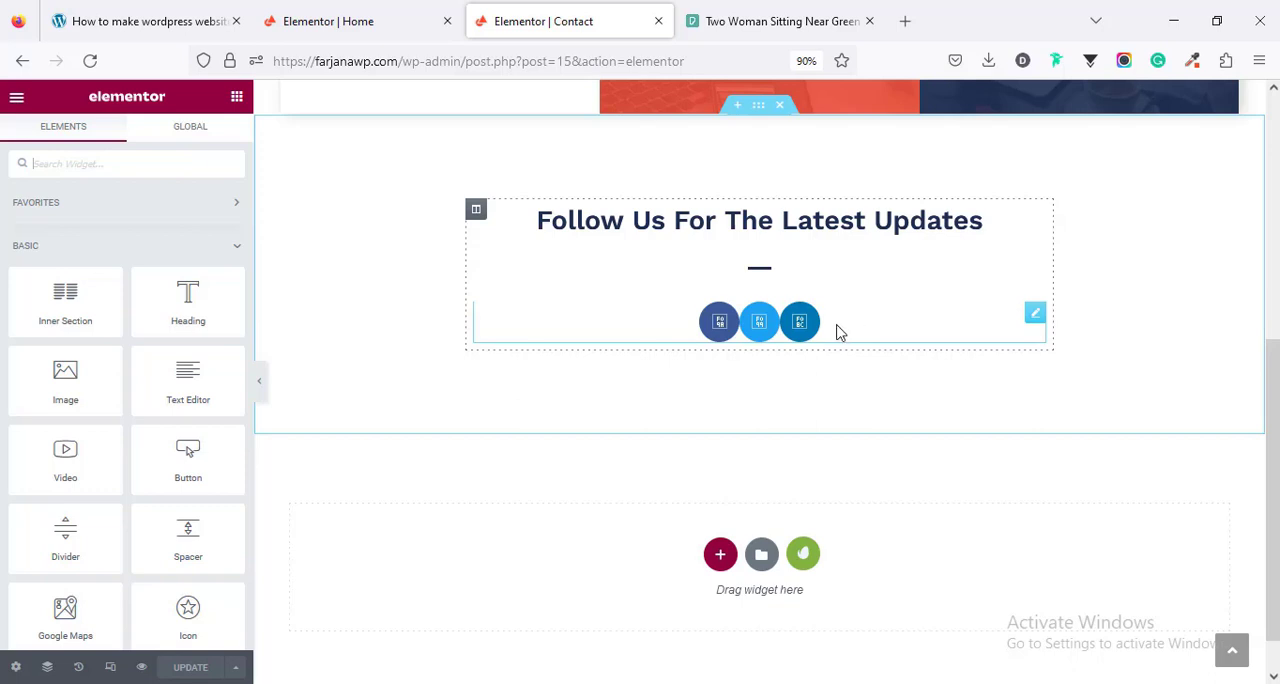
pyautogui.click(838, 332)
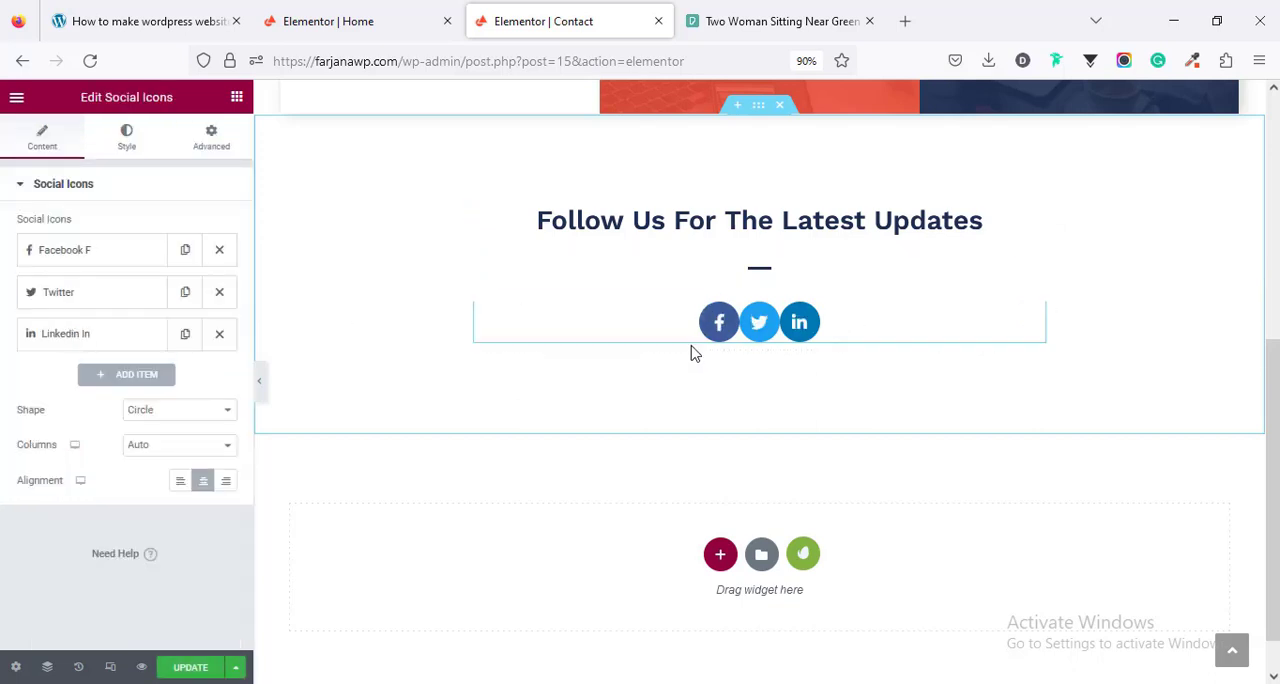
pyautogui.click(237, 97)
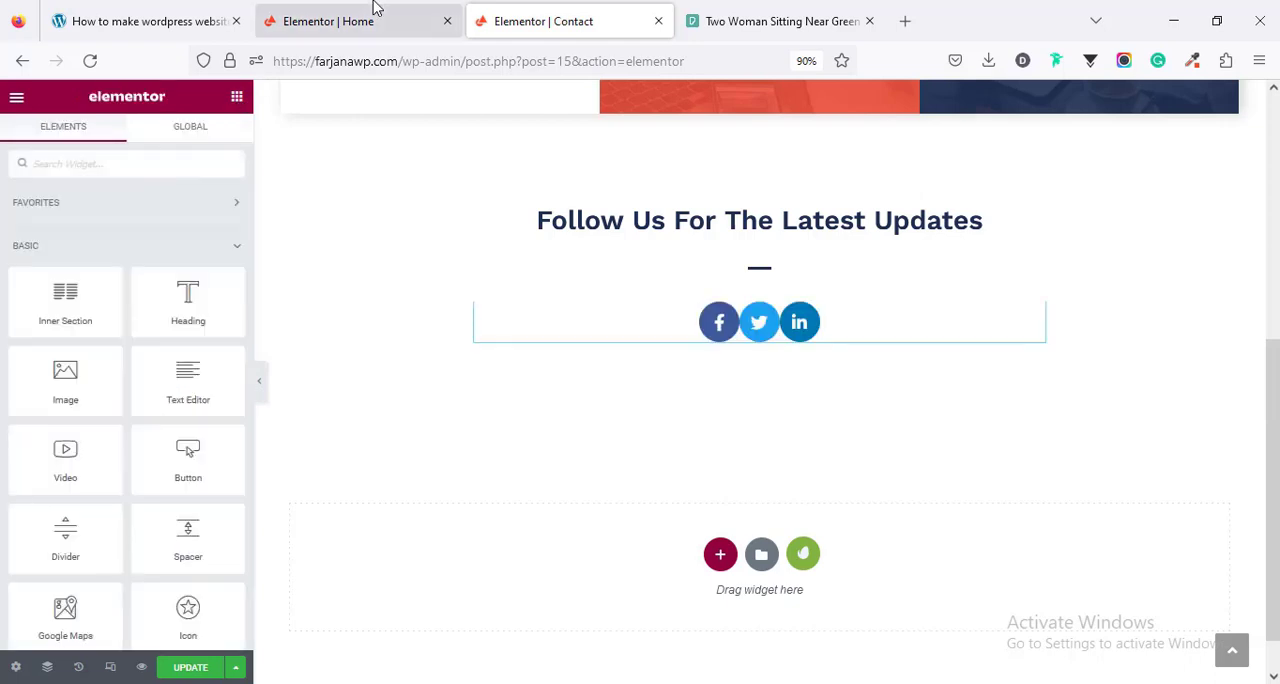
pyautogui.scroll(-2, 203, 378)
pyautogui.scroll(-1, 203, 378)
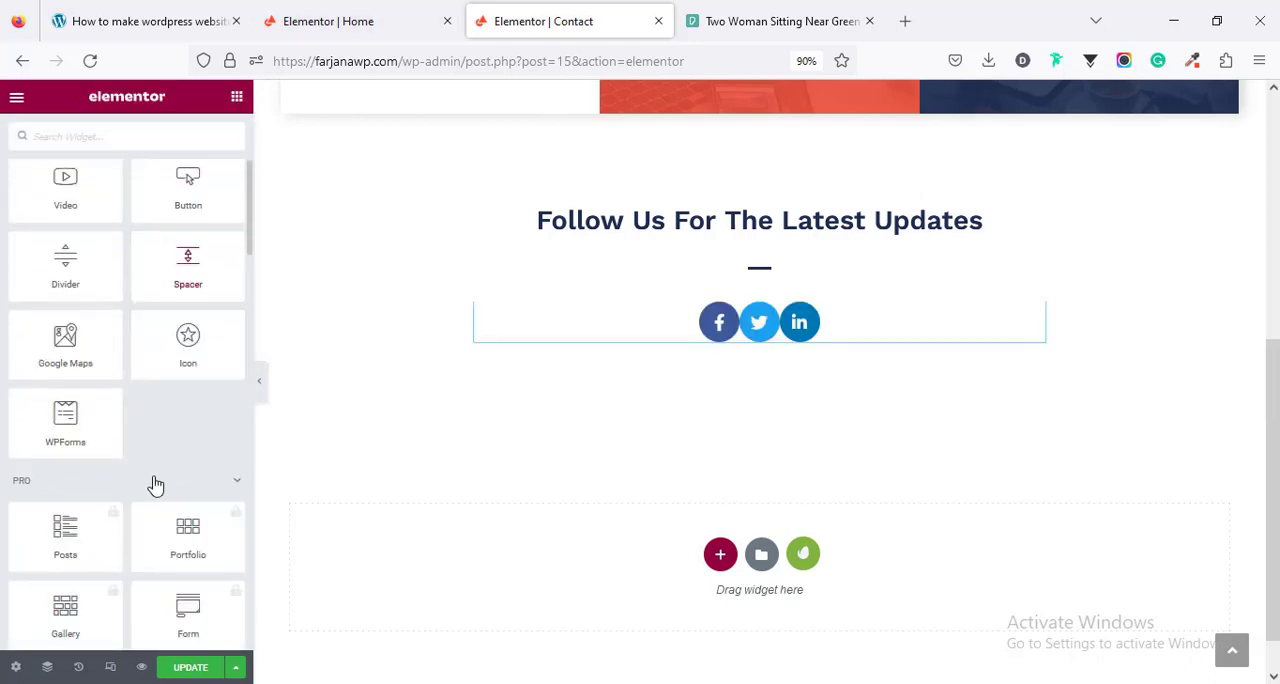
pyautogui.moveTo(77, 421); pyautogui.dragTo(770, 340)
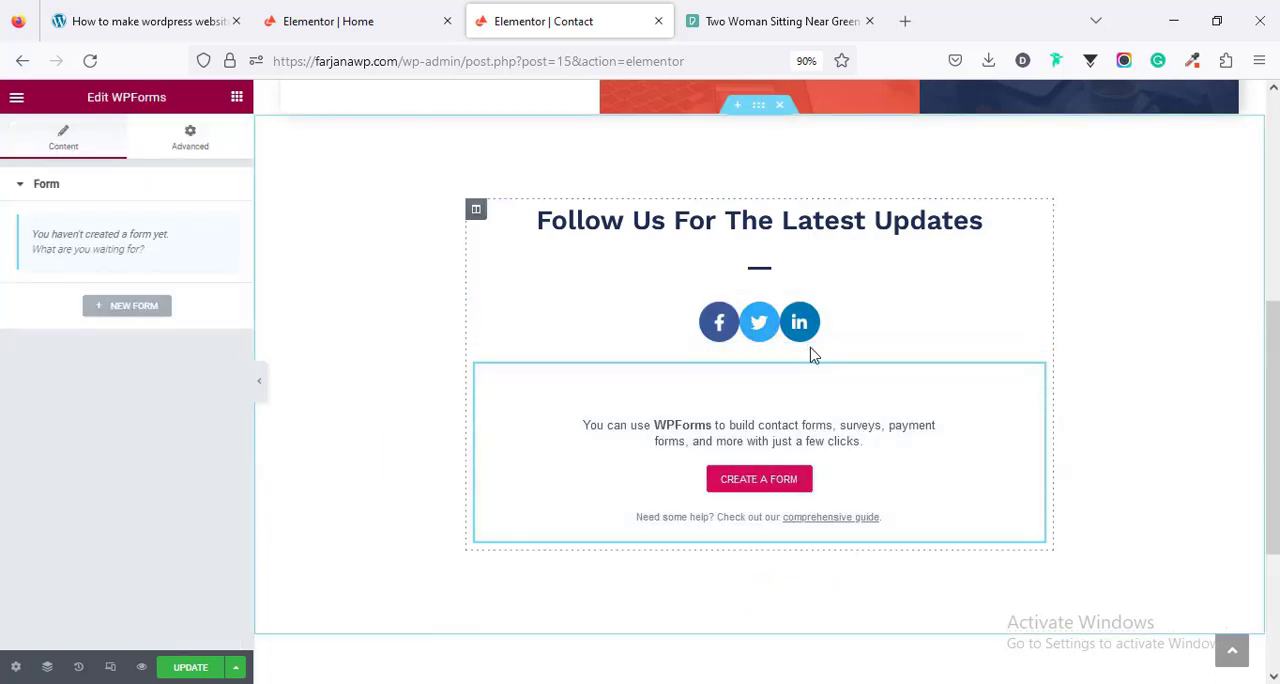
# - Create a new form for the WPForms widget using the Simple Contact Form template
pyautogui.scroll(-2, 780, 530)
pyautogui.click(775, 513)
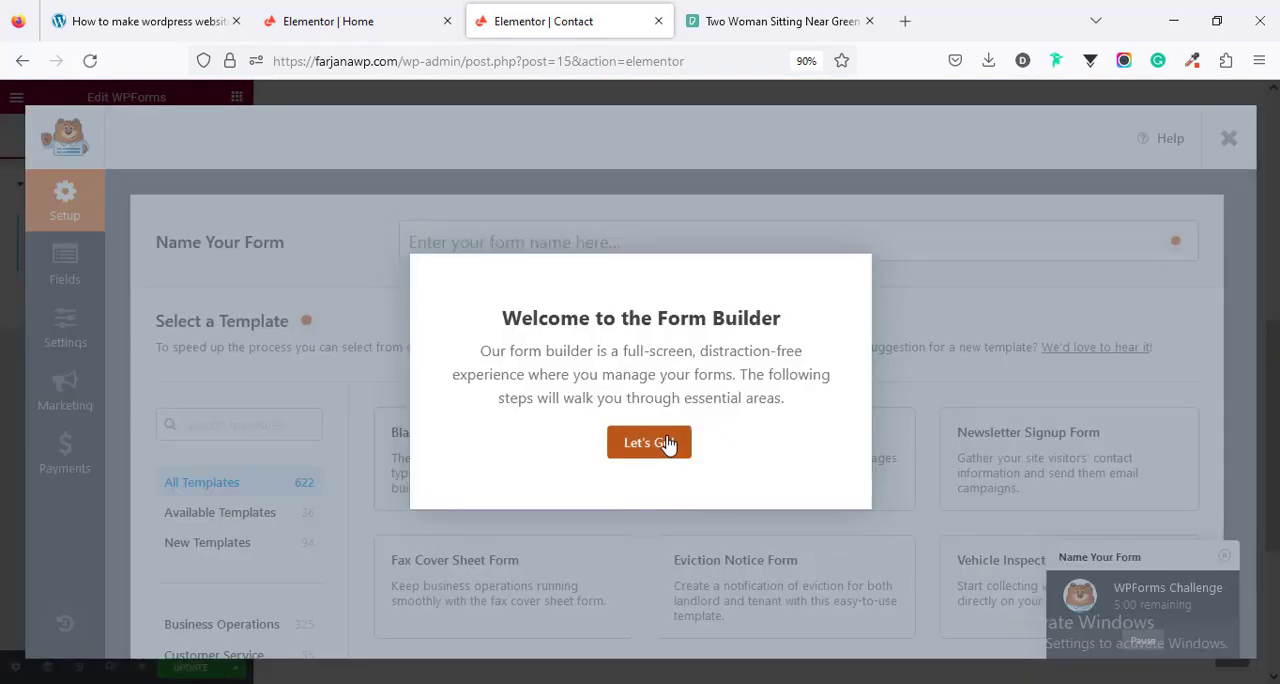
pyautogui.click(665, 443)
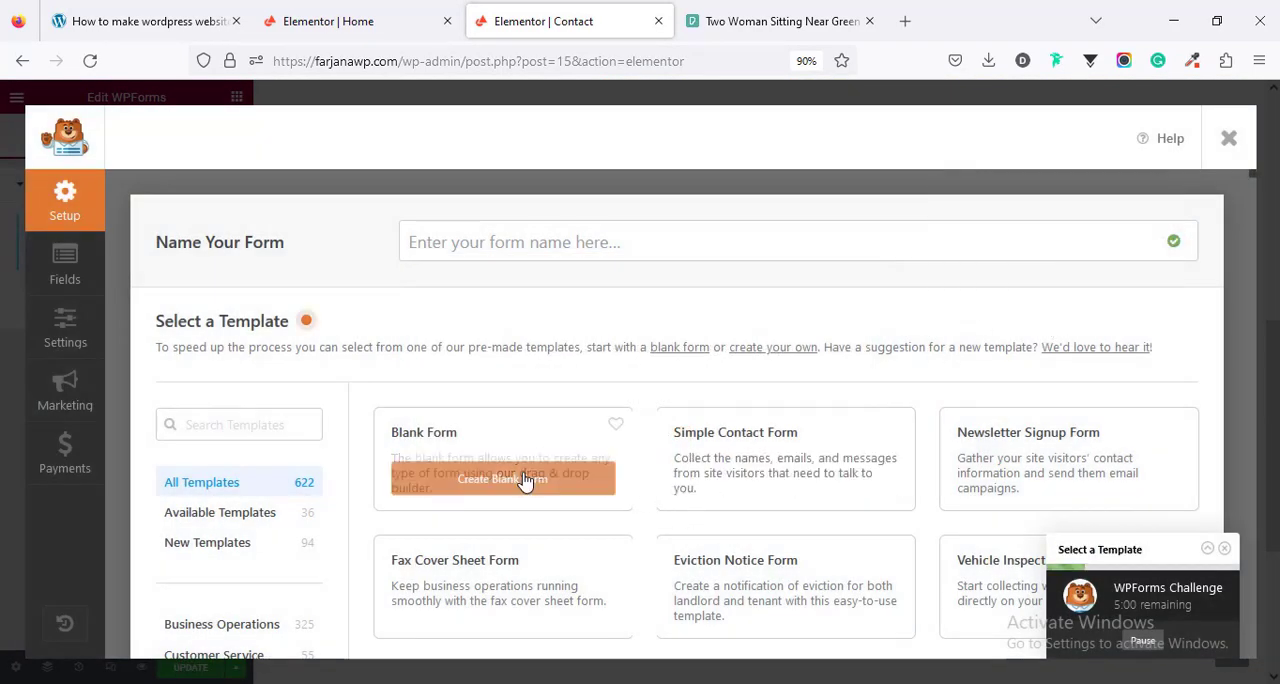
pyautogui.moveTo(747, 472)
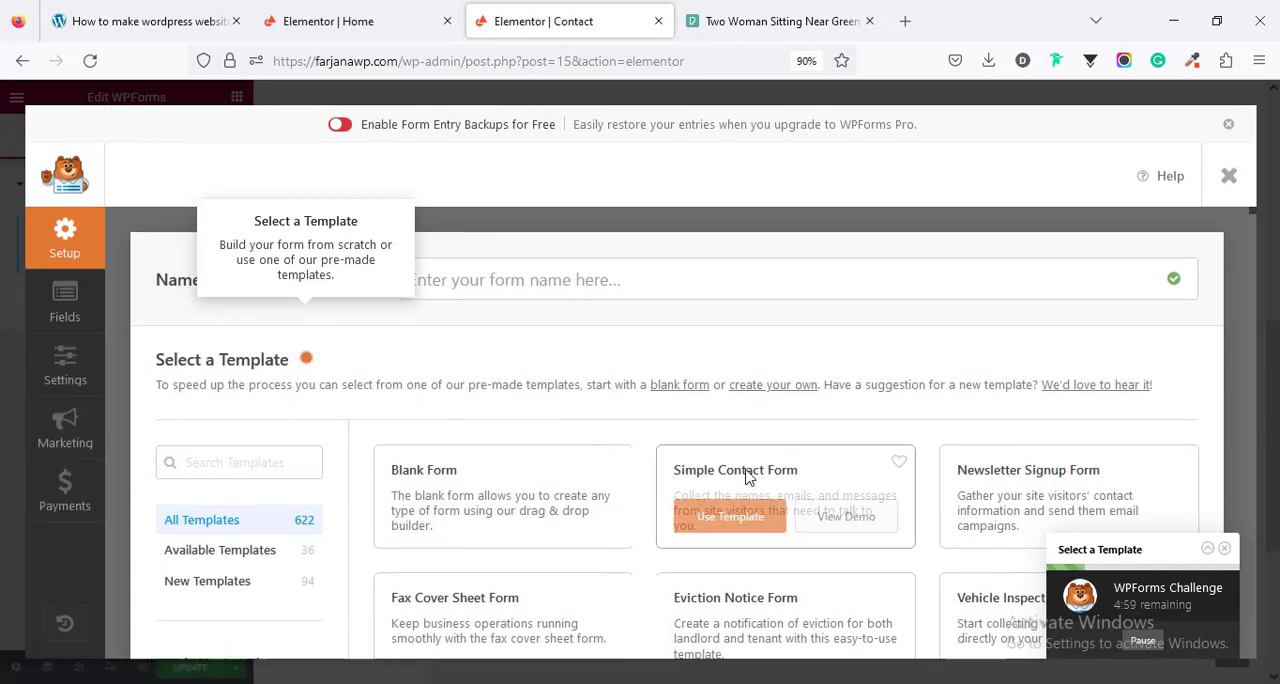
pyautogui.click(727, 528)
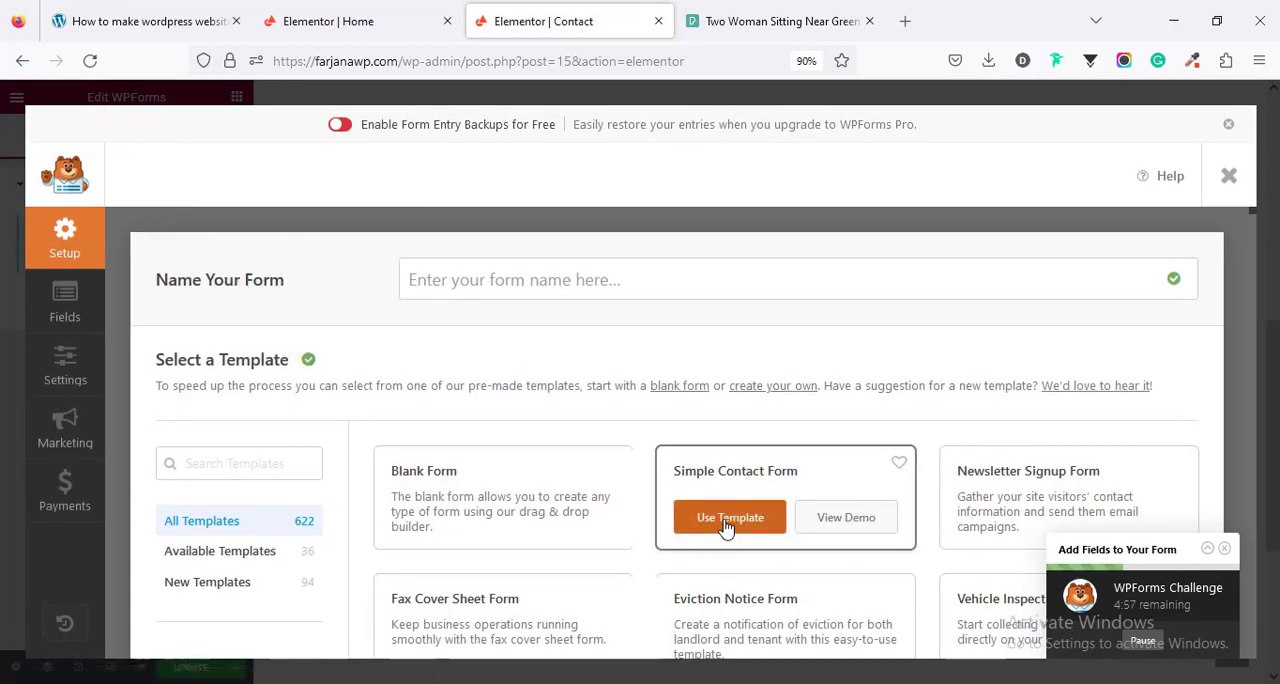
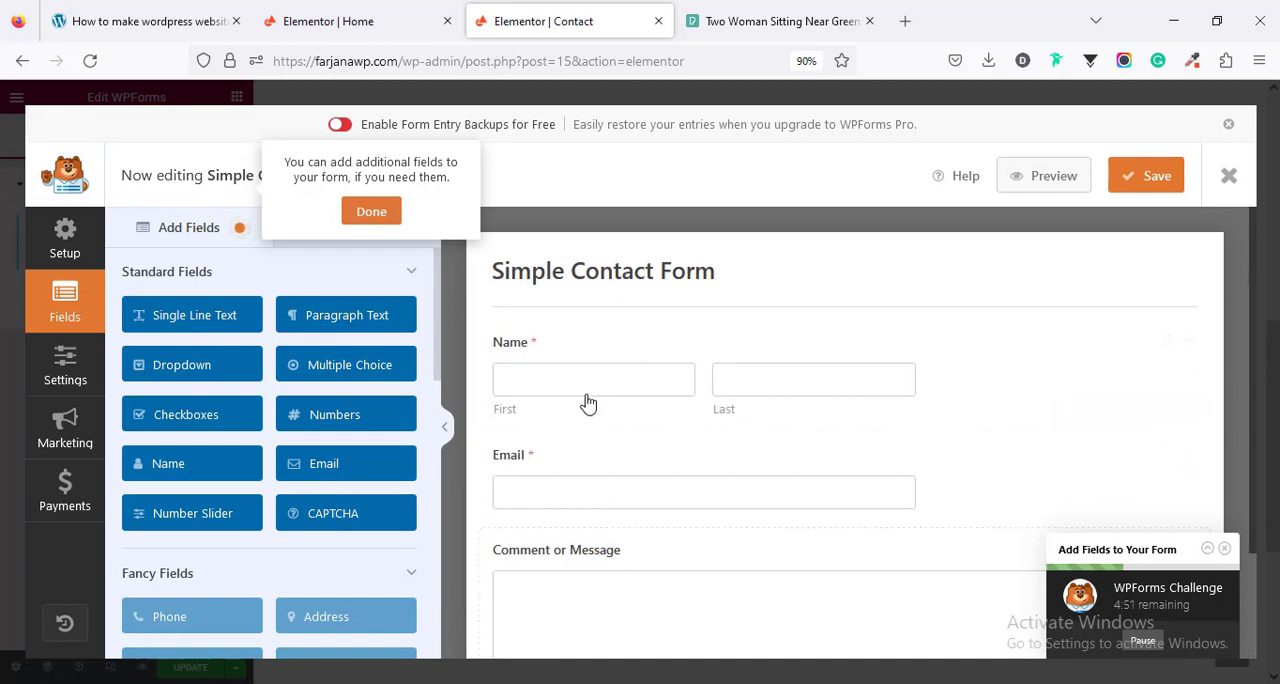
# - Set the form's Name field size to Large and review its other general and advanced options
pyautogui.click(594, 388)
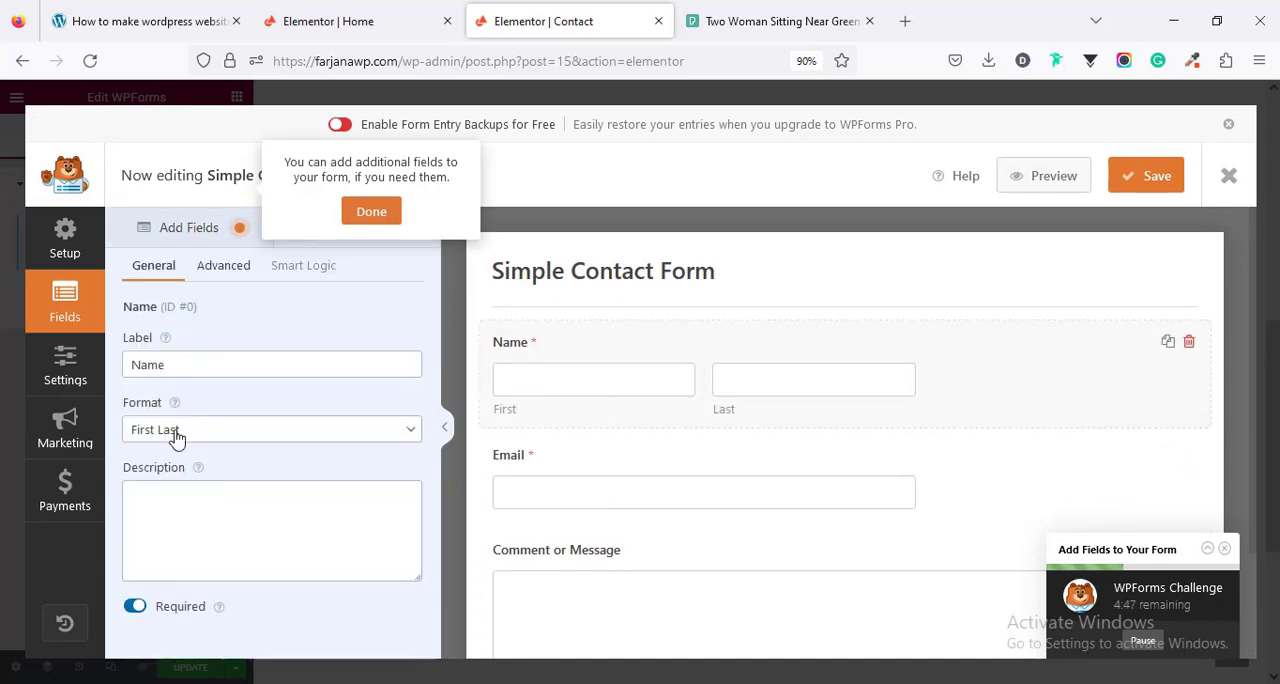
pyautogui.click(212, 270)
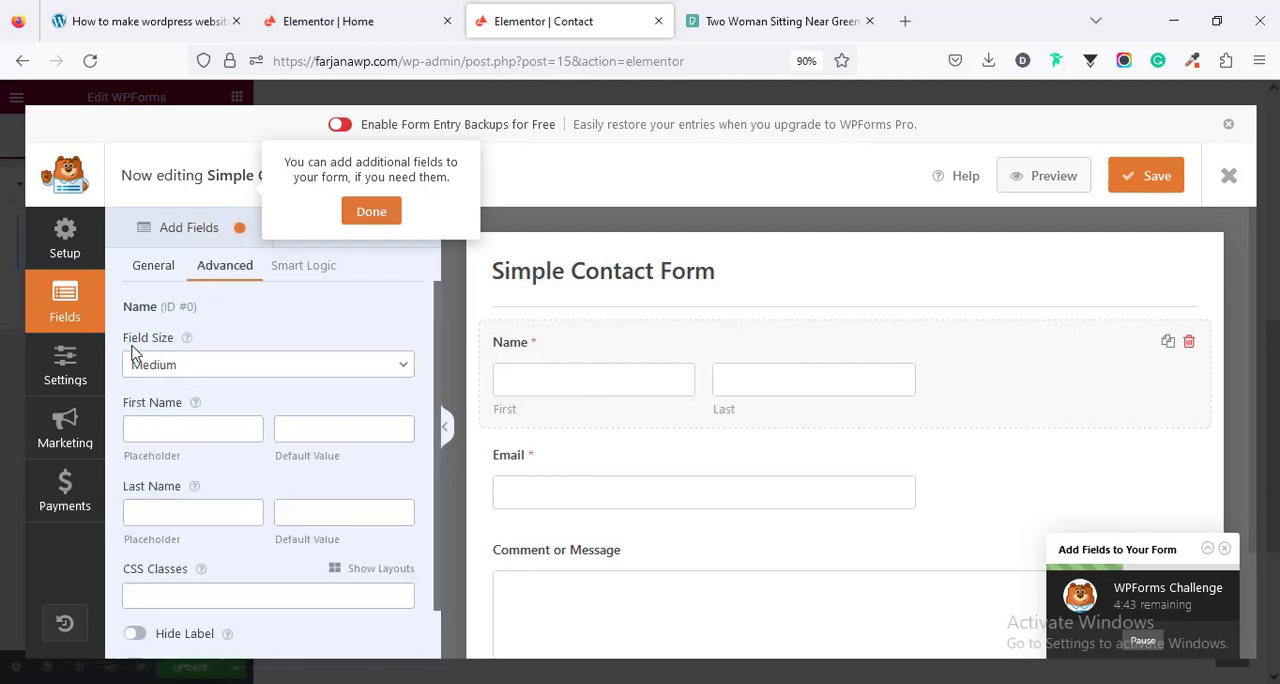
pyautogui.click(175, 366)
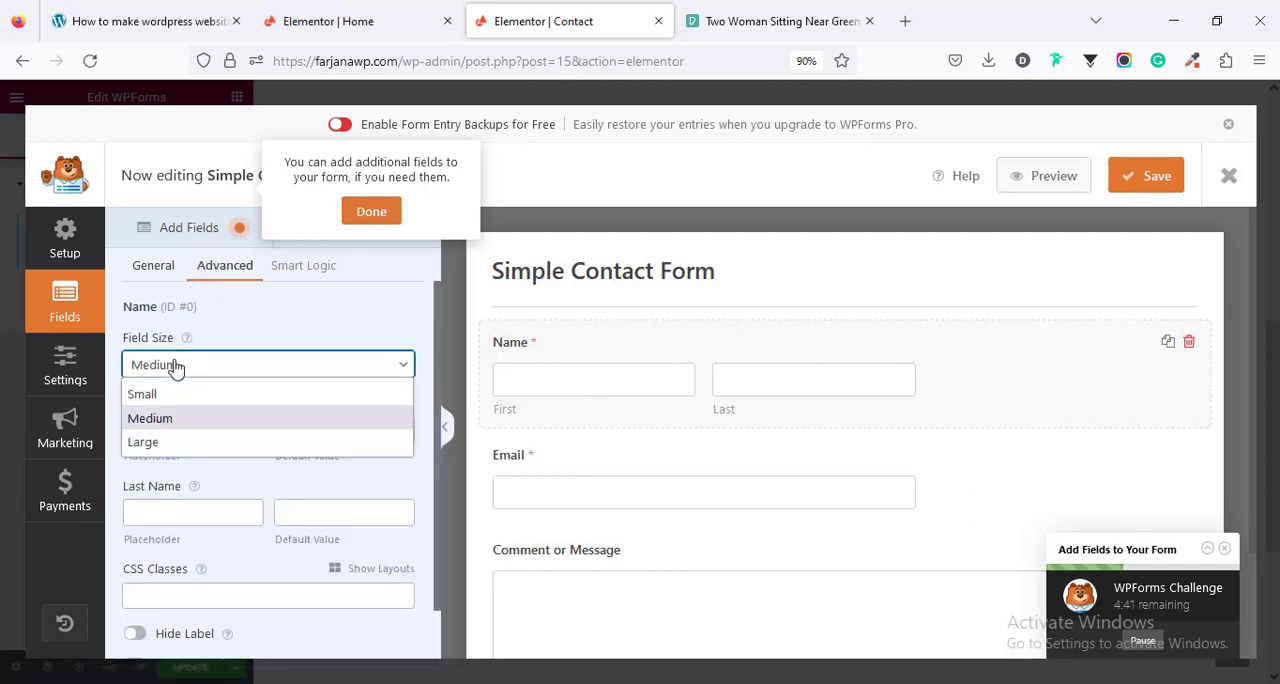
pyautogui.click(171, 444)
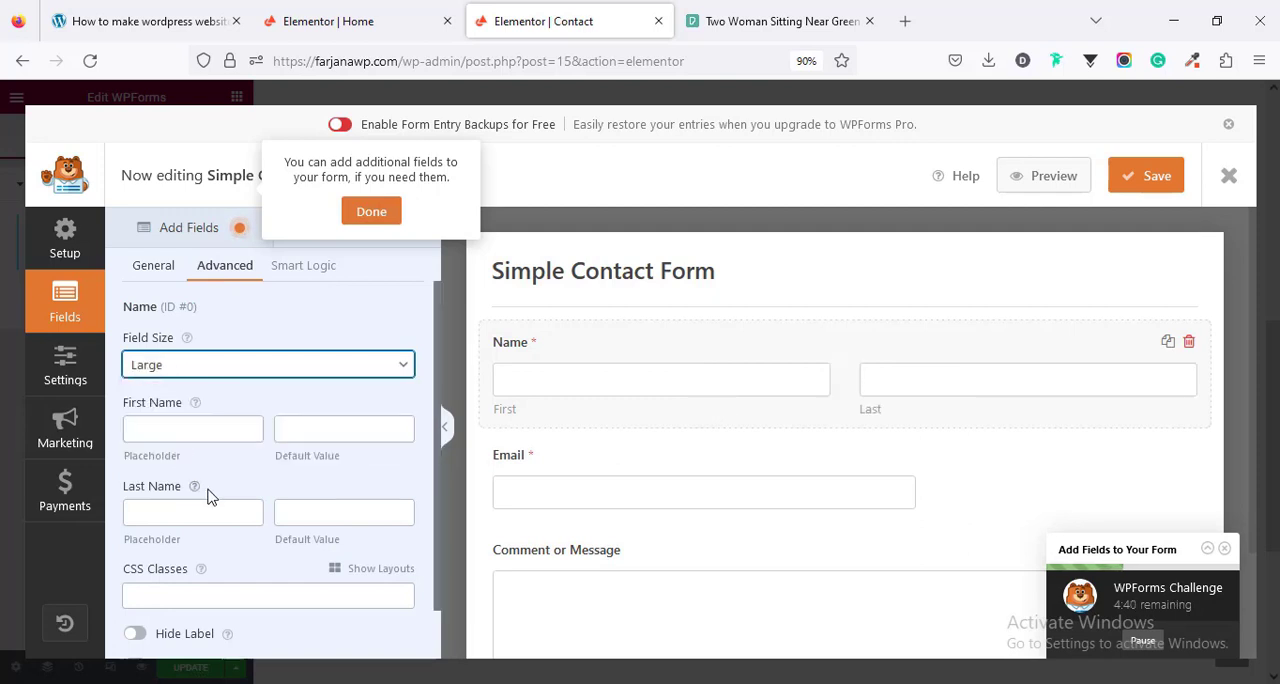
pyautogui.click(158, 438)
pyautogui.click(336, 437)
pyautogui.scroll(-1, 288, 548)
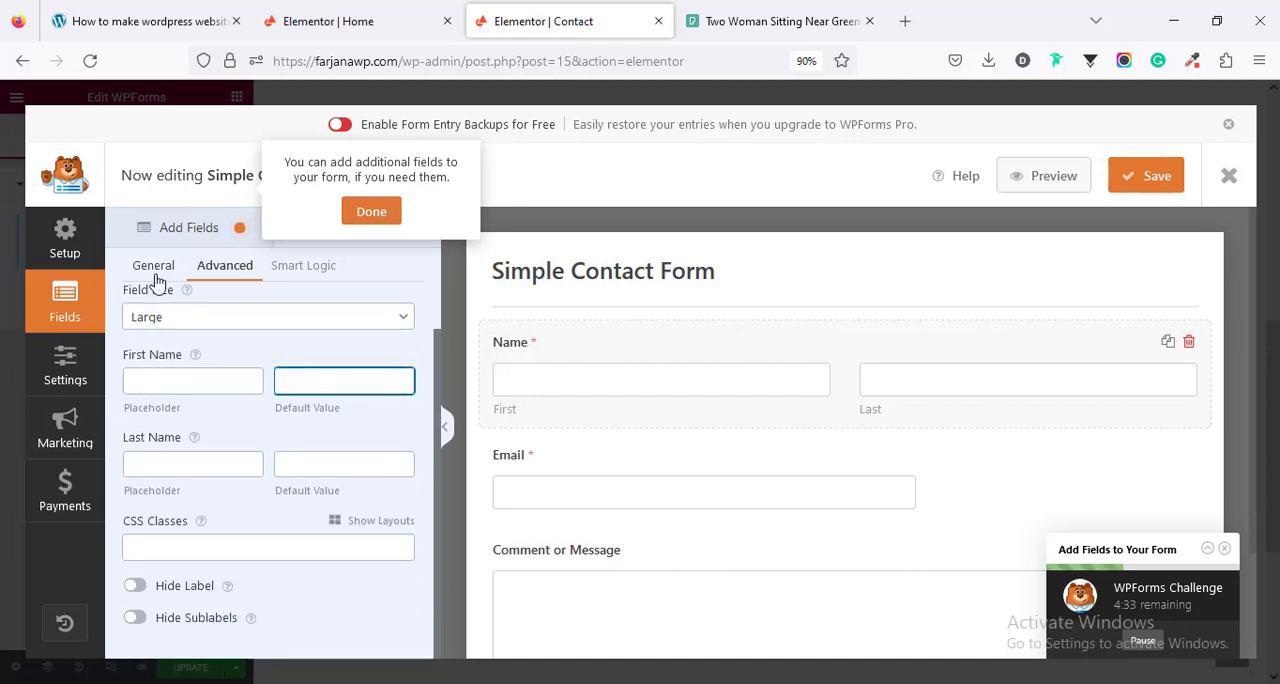
pyautogui.scroll(1, 190, 340)
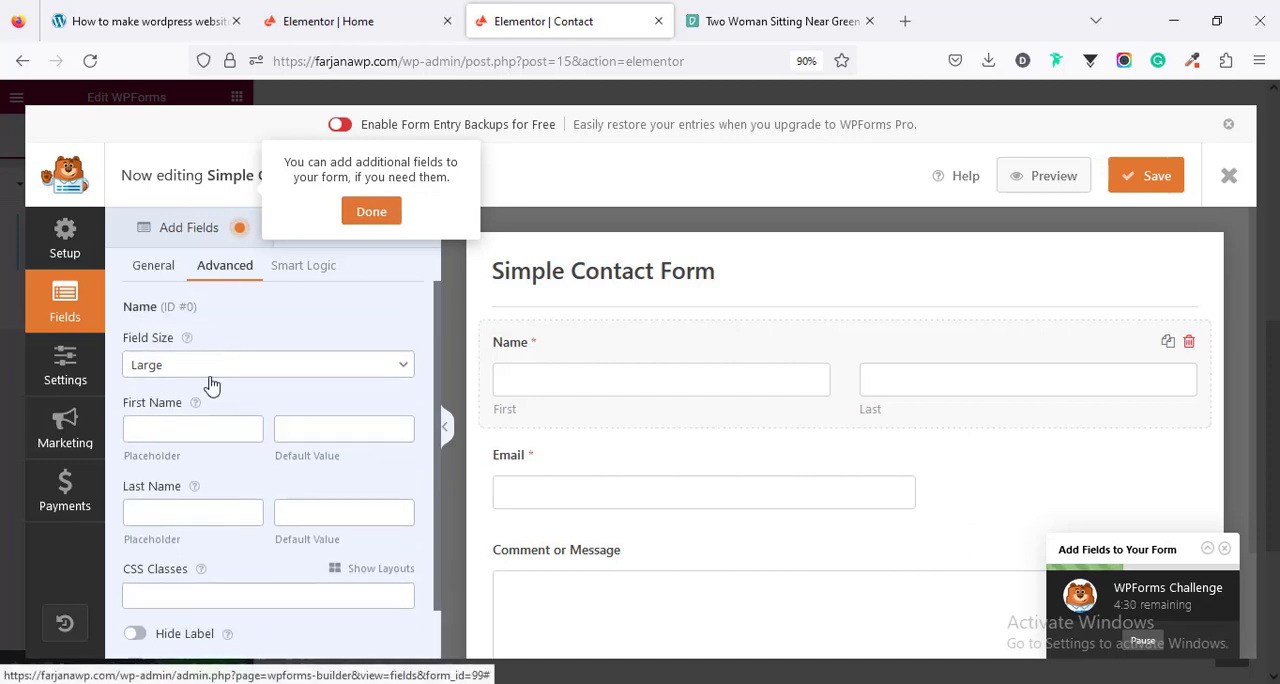
pyautogui.click(158, 268)
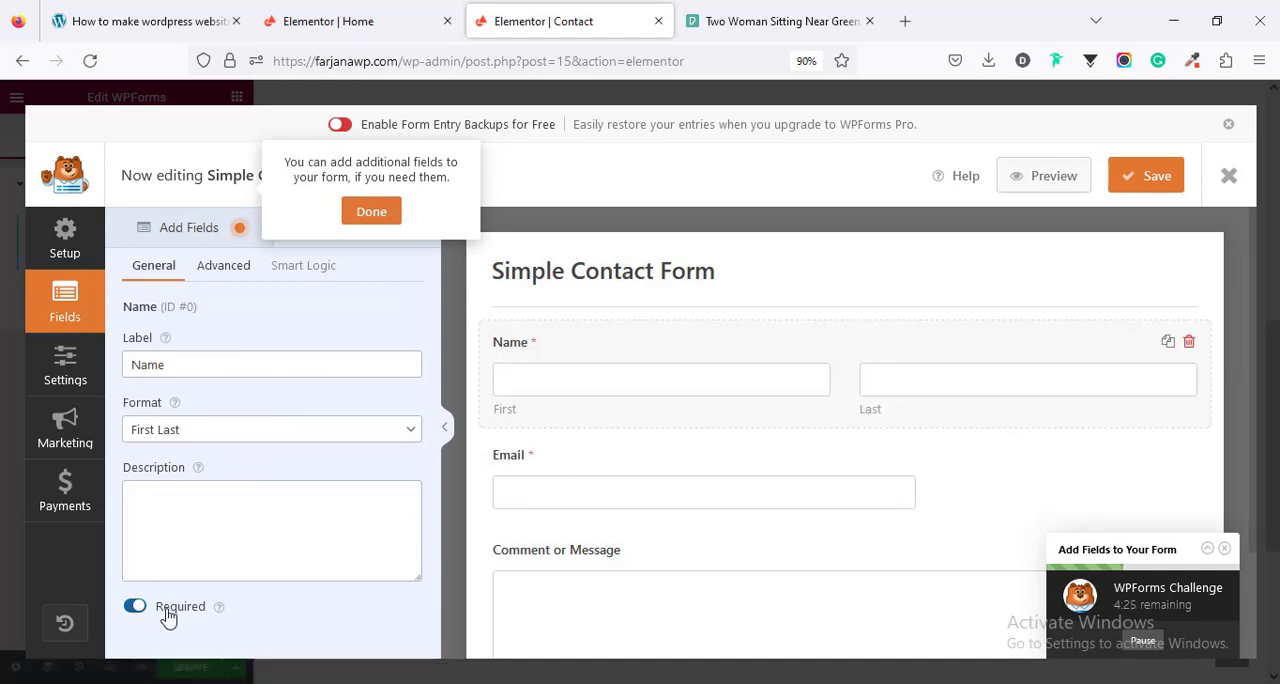
# - Set the form's Email field size to Large and look through its remaining advanced options
pyautogui.click(581, 471)
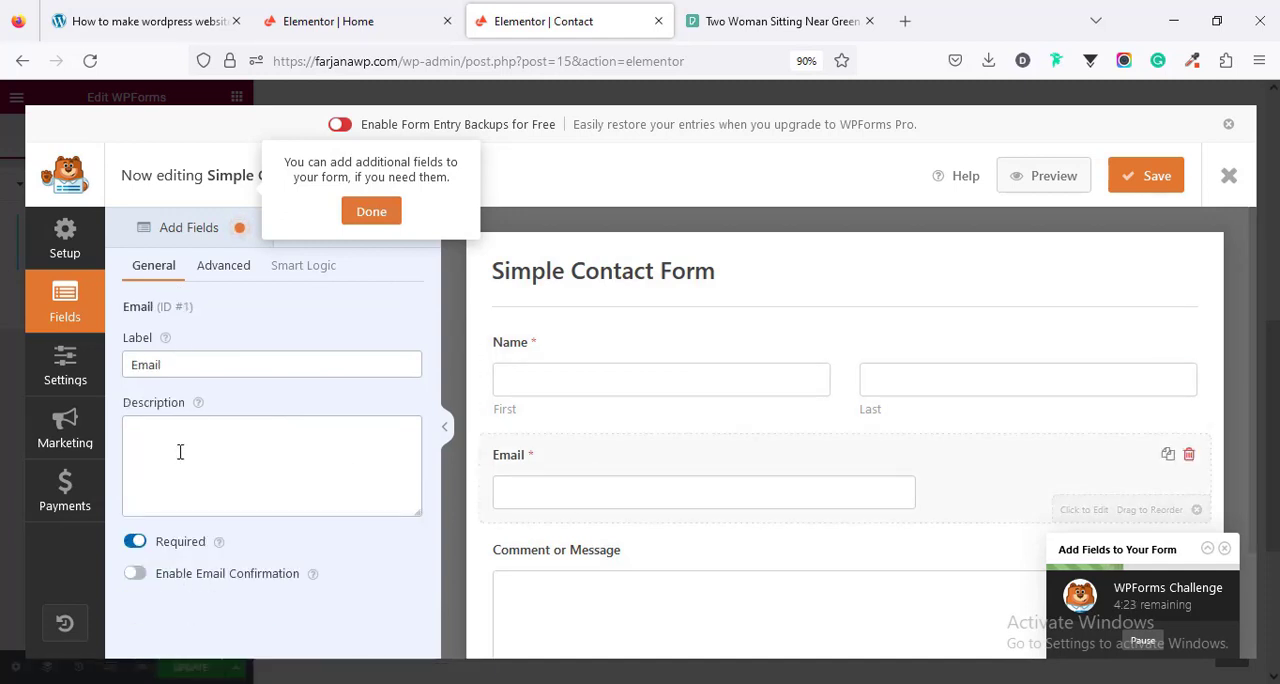
pyautogui.click(228, 270)
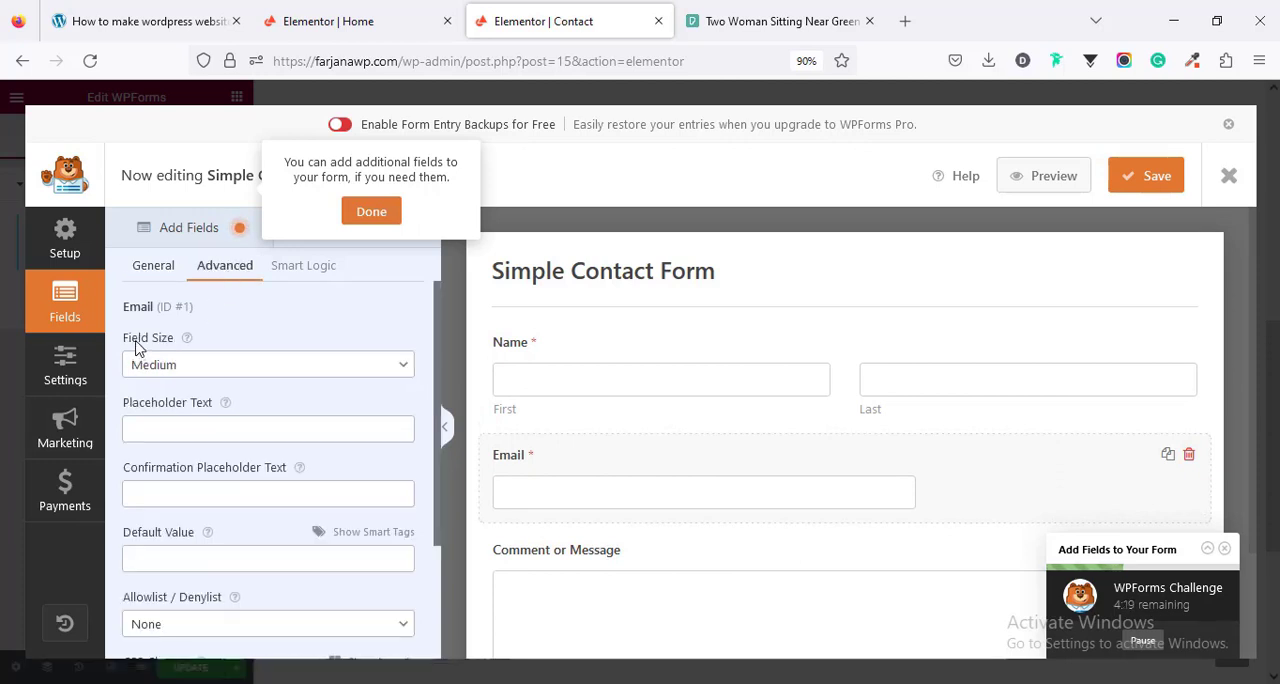
pyautogui.click(203, 365)
pyautogui.click(195, 443)
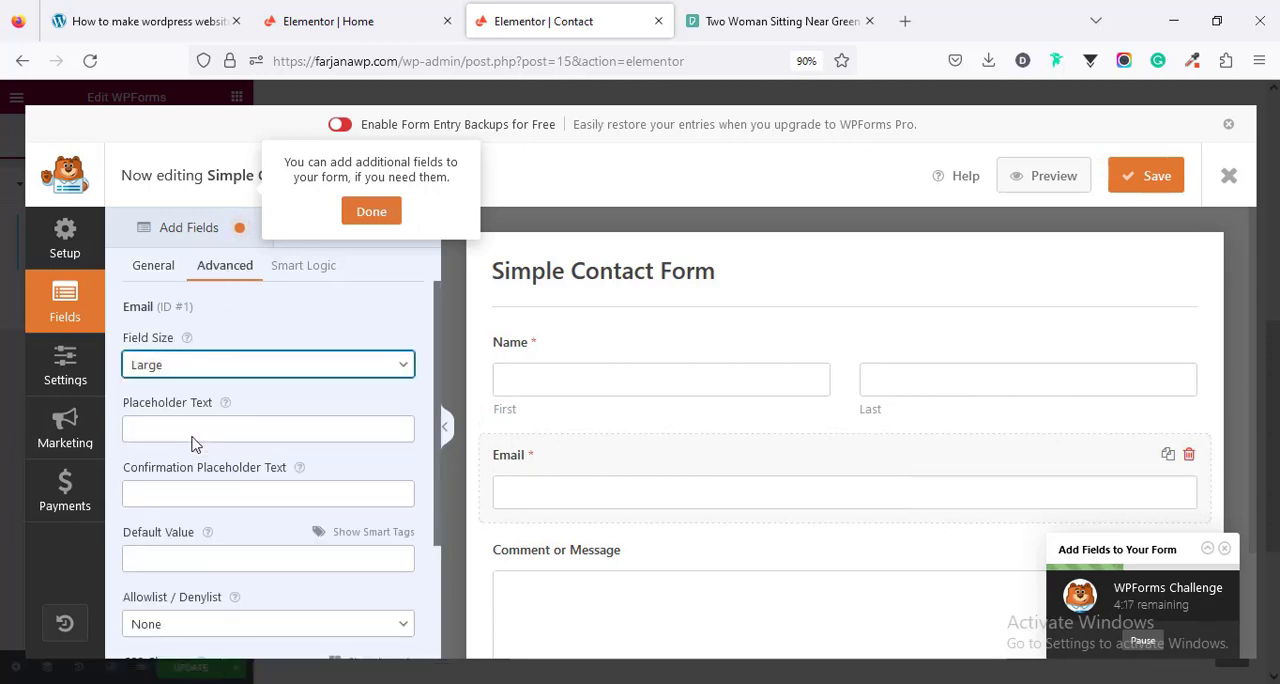
pyautogui.scroll(-3, 234, 546)
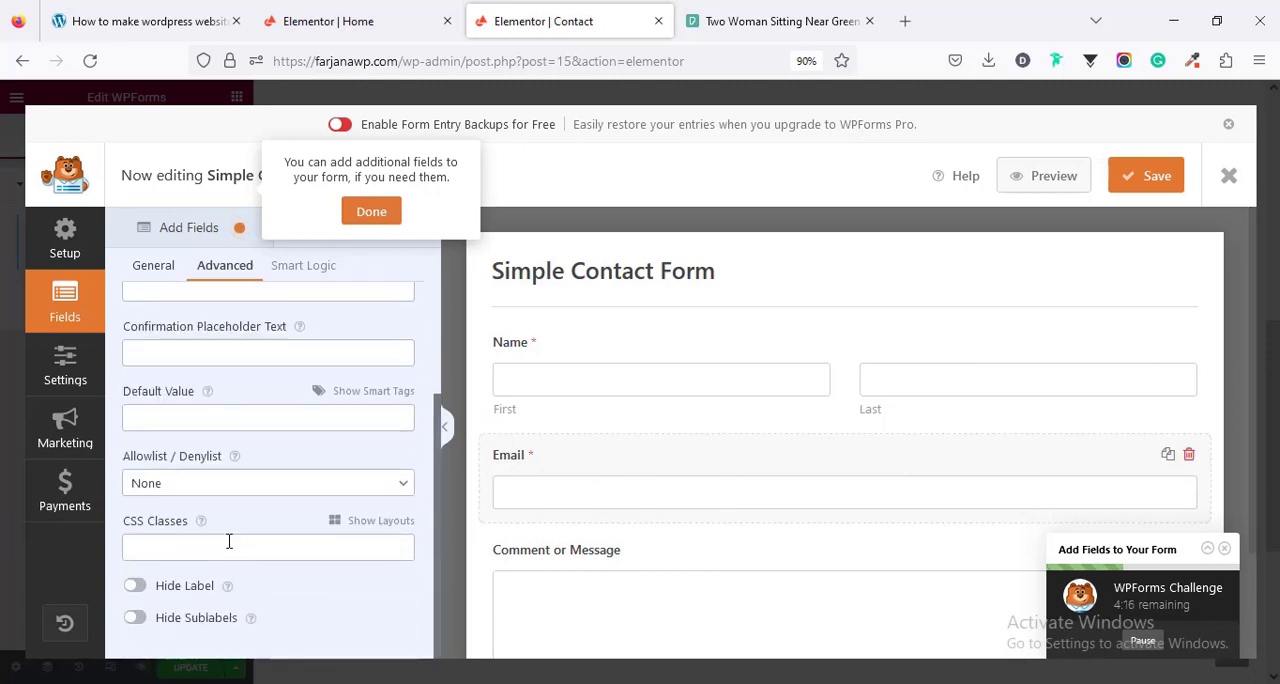
pyautogui.scroll(3, 222, 443)
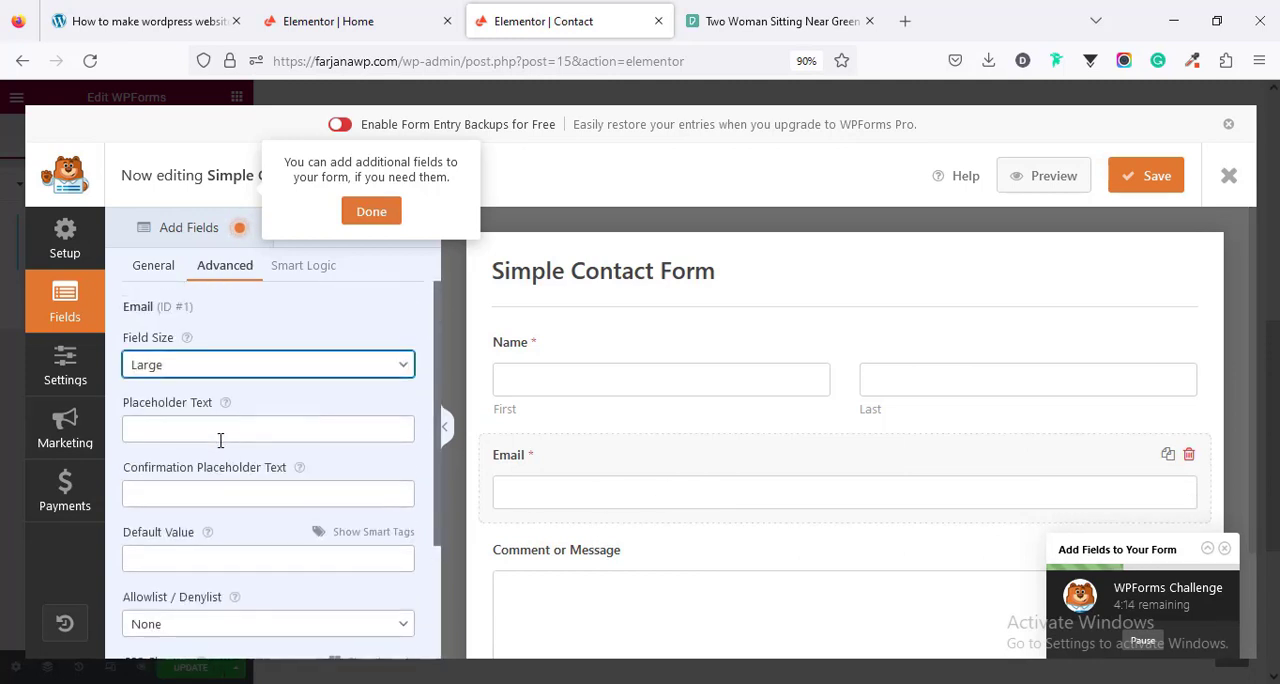
pyautogui.scroll(-3, 226, 469)
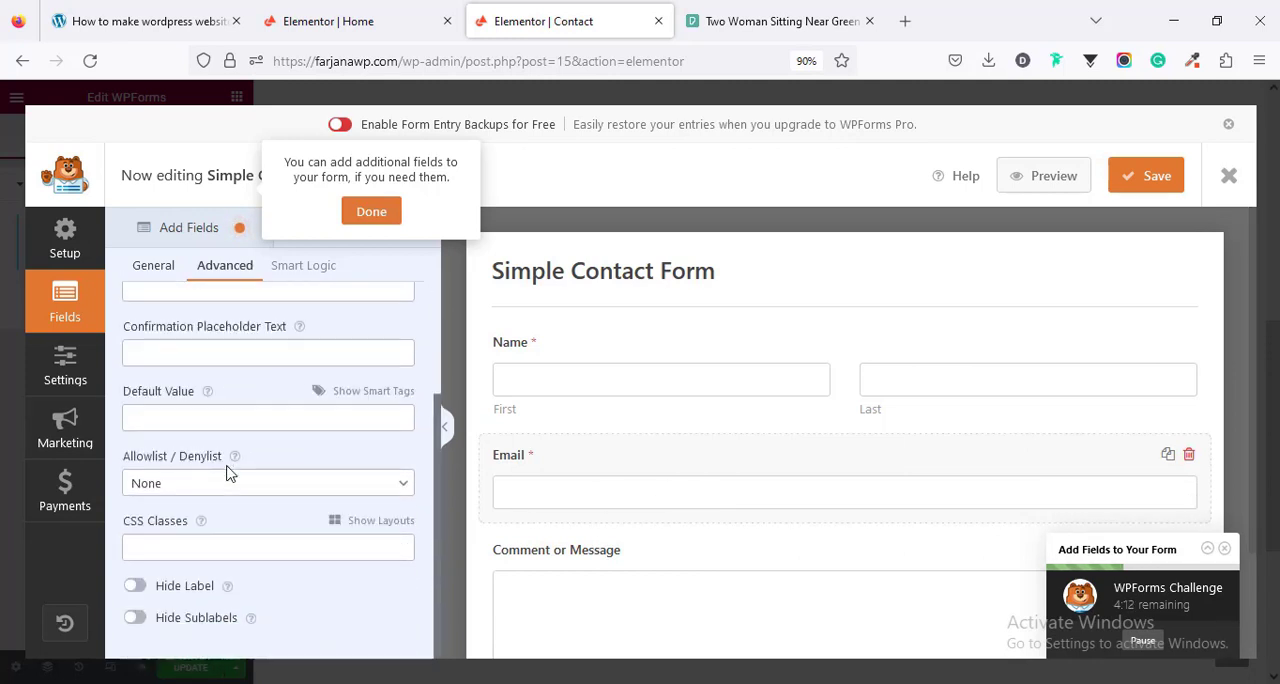
# - Shorten the label of the Comment or Message field to Message
pyautogui.click(600, 589)
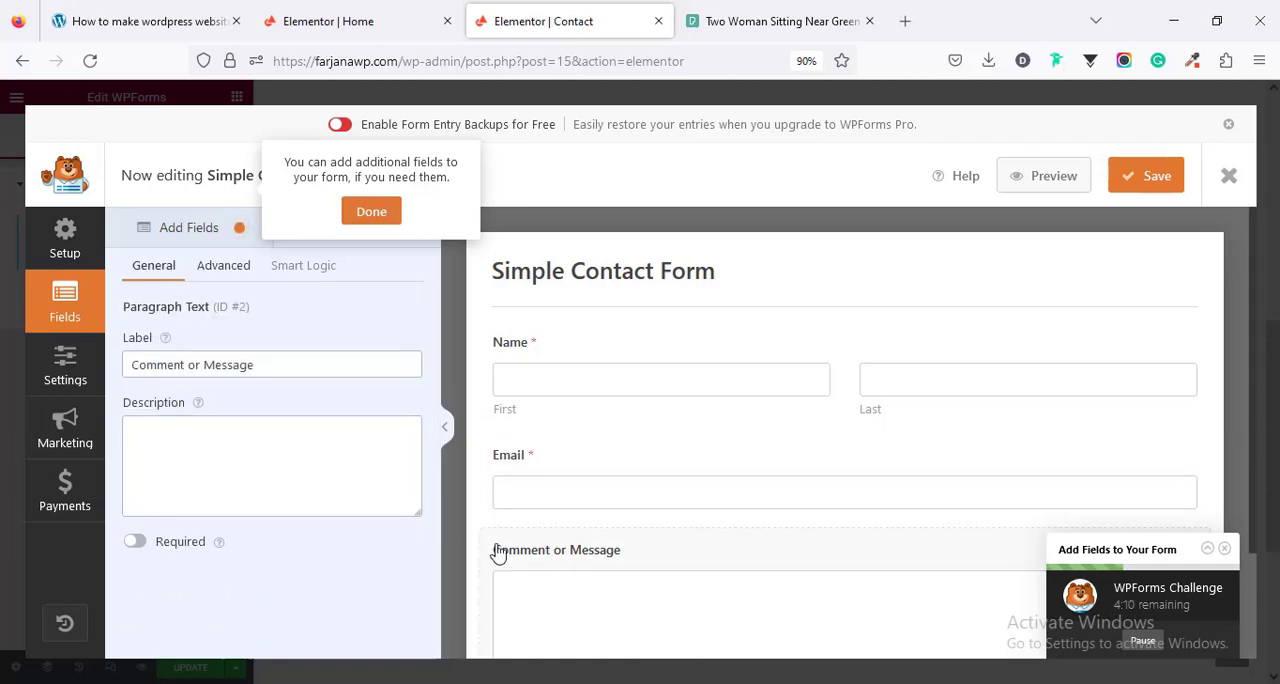
pyautogui.moveTo(206, 366); pyautogui.dragTo(84, 368)
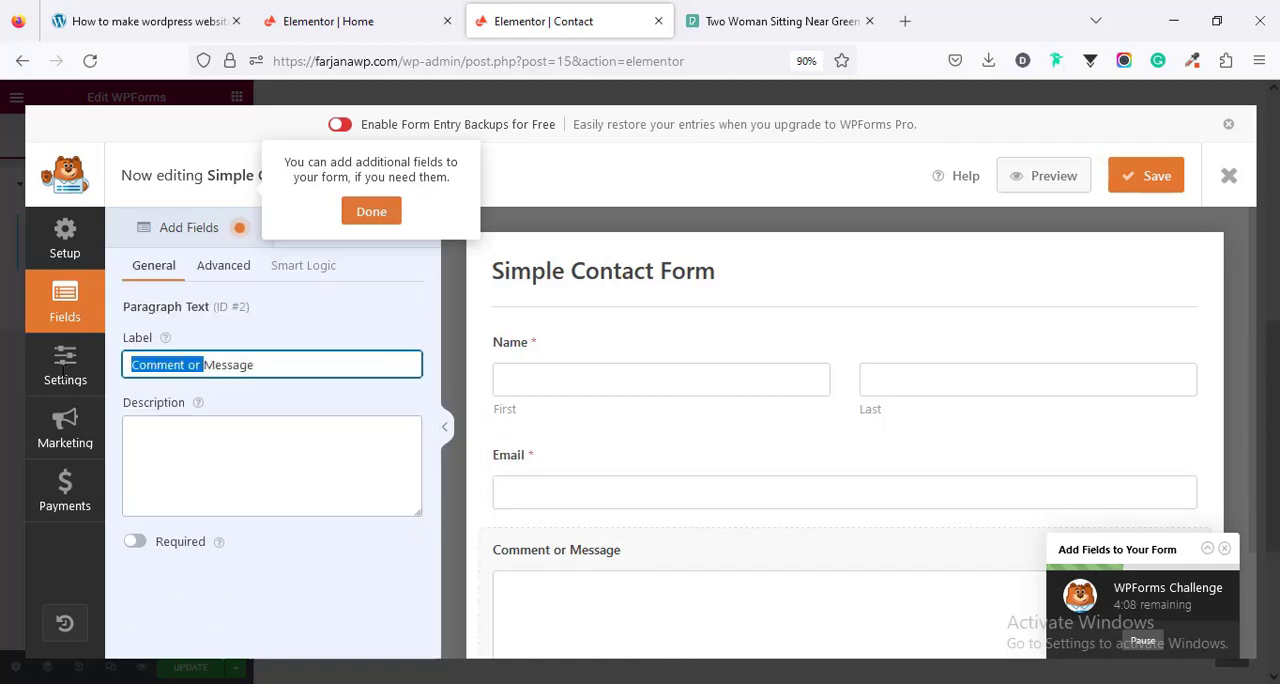
pyautogui.press('BackSpace')
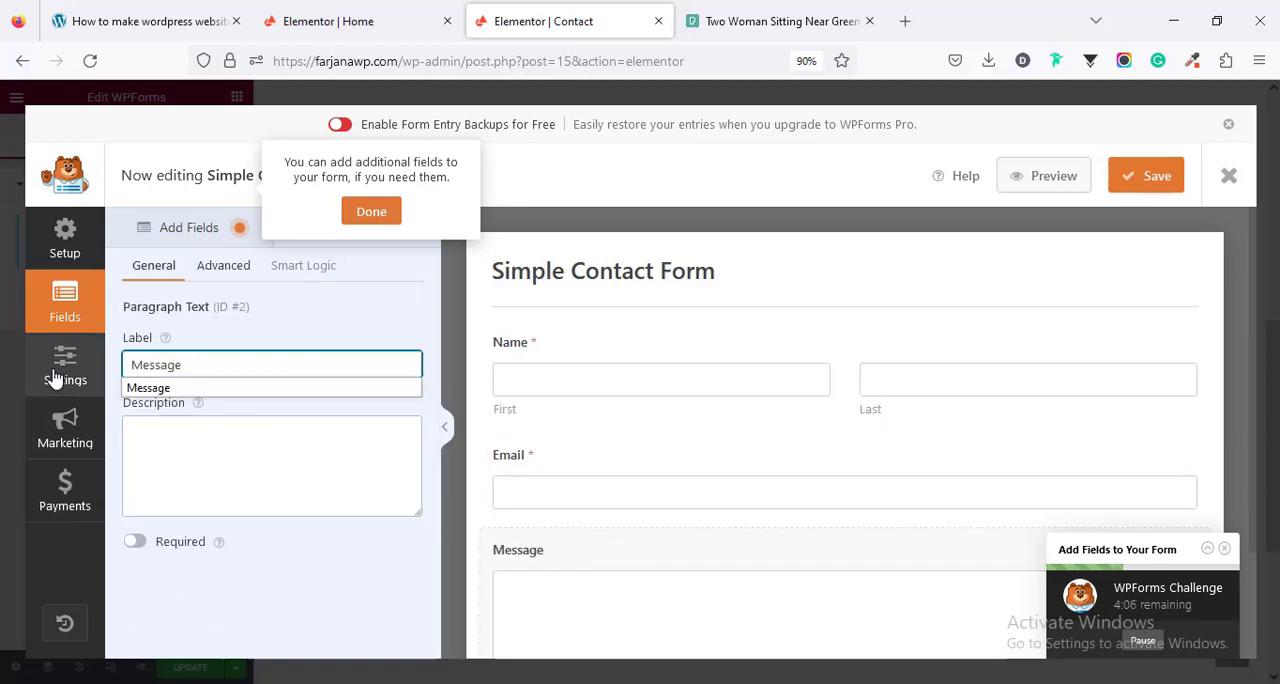
pyautogui.click(191, 363)
# - Try the Large field size on the Message field and set it back to Medium
pyautogui.click(210, 266)
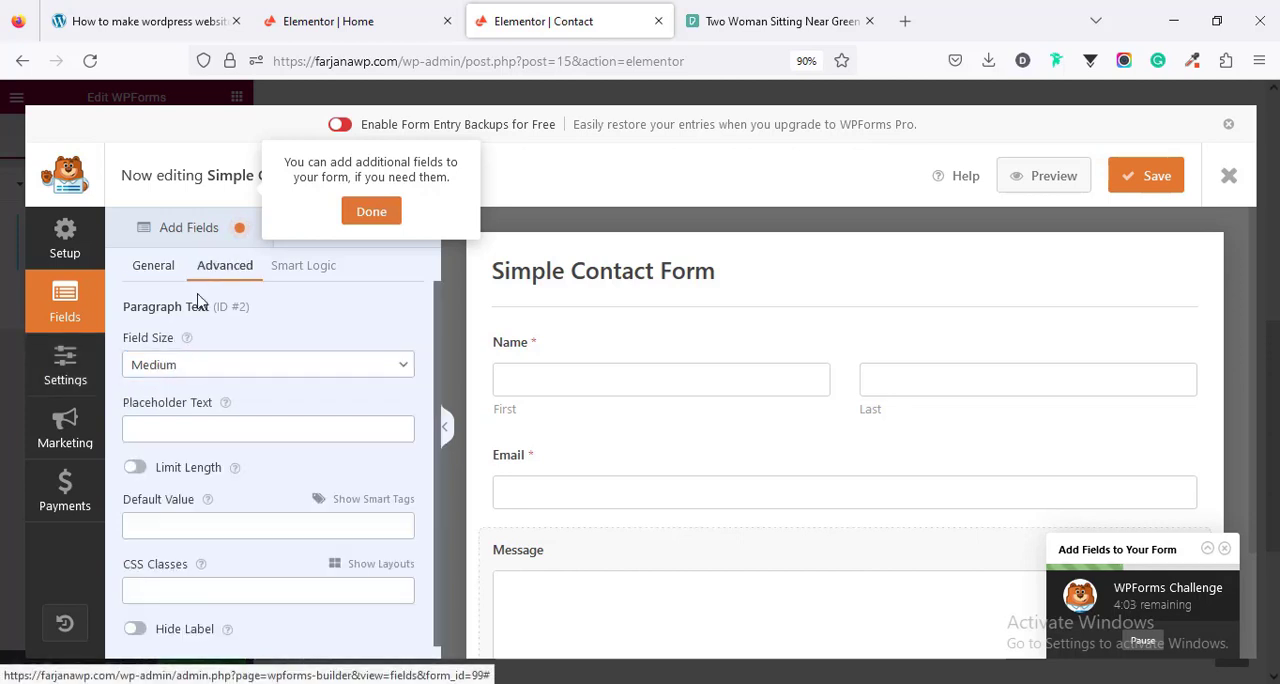
pyautogui.click(186, 364)
pyautogui.click(174, 442)
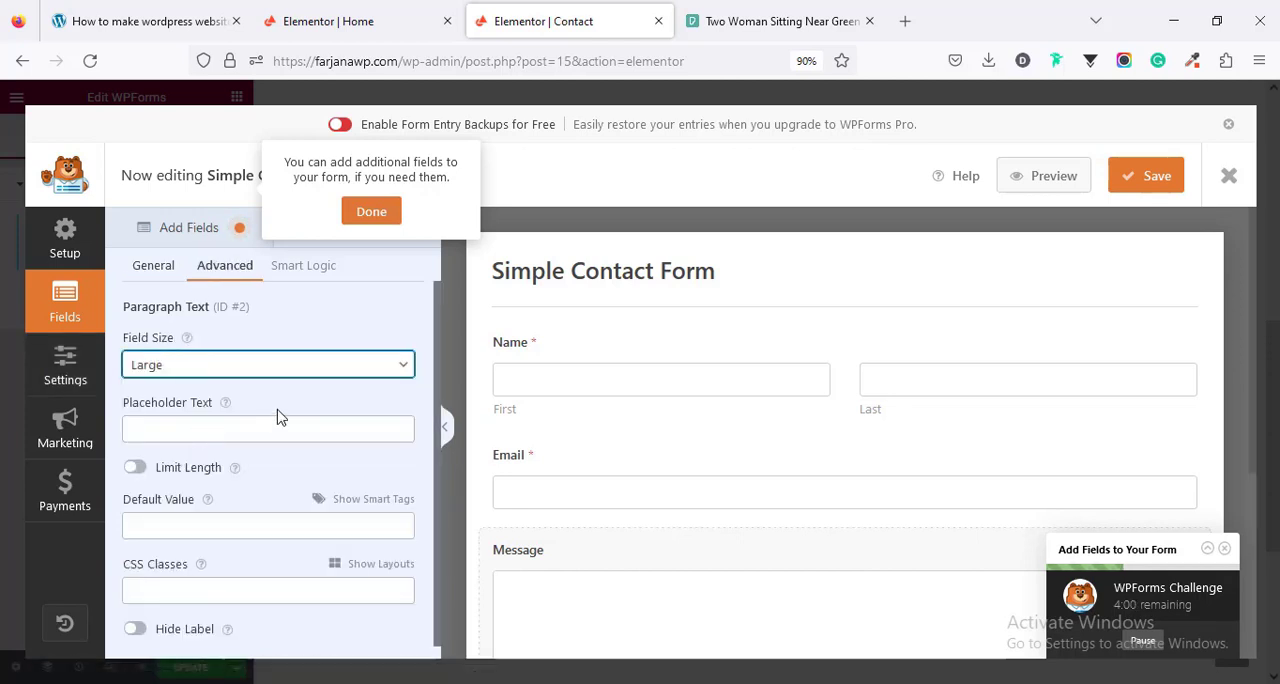
pyautogui.scroll(-1, 277, 417)
pyautogui.click(251, 353)
pyautogui.click(217, 406)
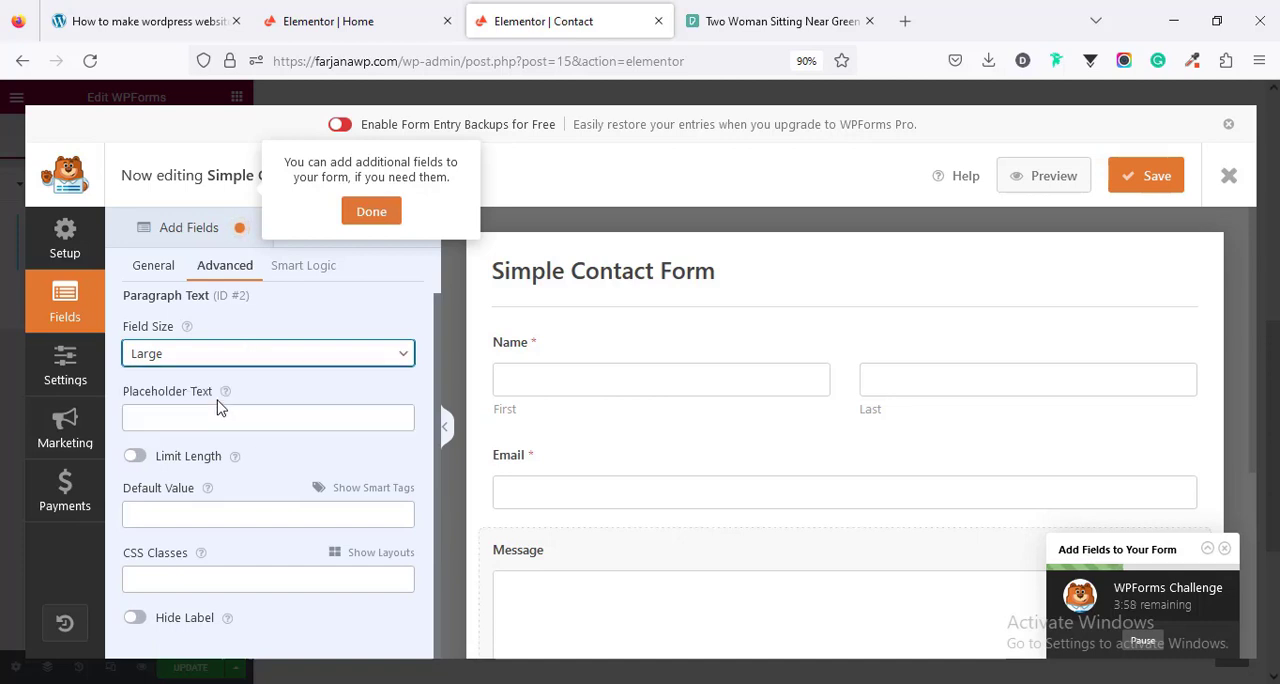
pyautogui.scroll(-3, 737, 546)
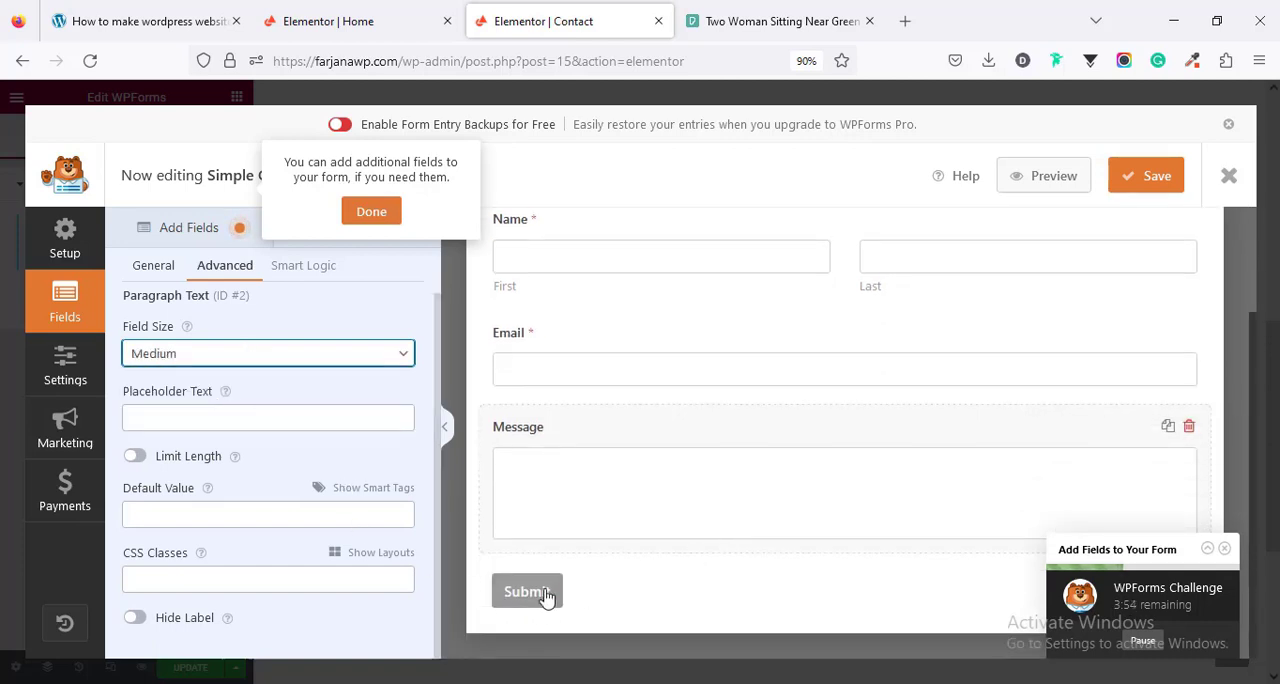
# - Change the form's submit button text to Send Message in the general form settings
pyautogui.click(66, 368)
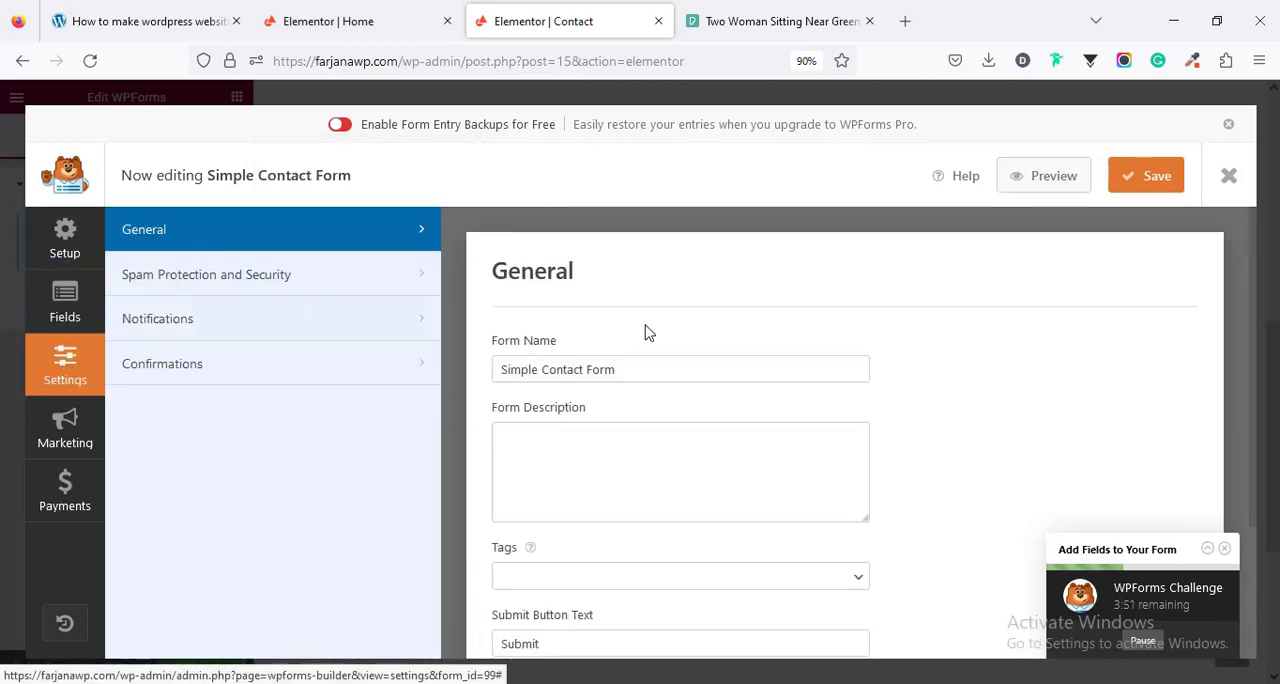
pyautogui.scroll(-2, 508, 314)
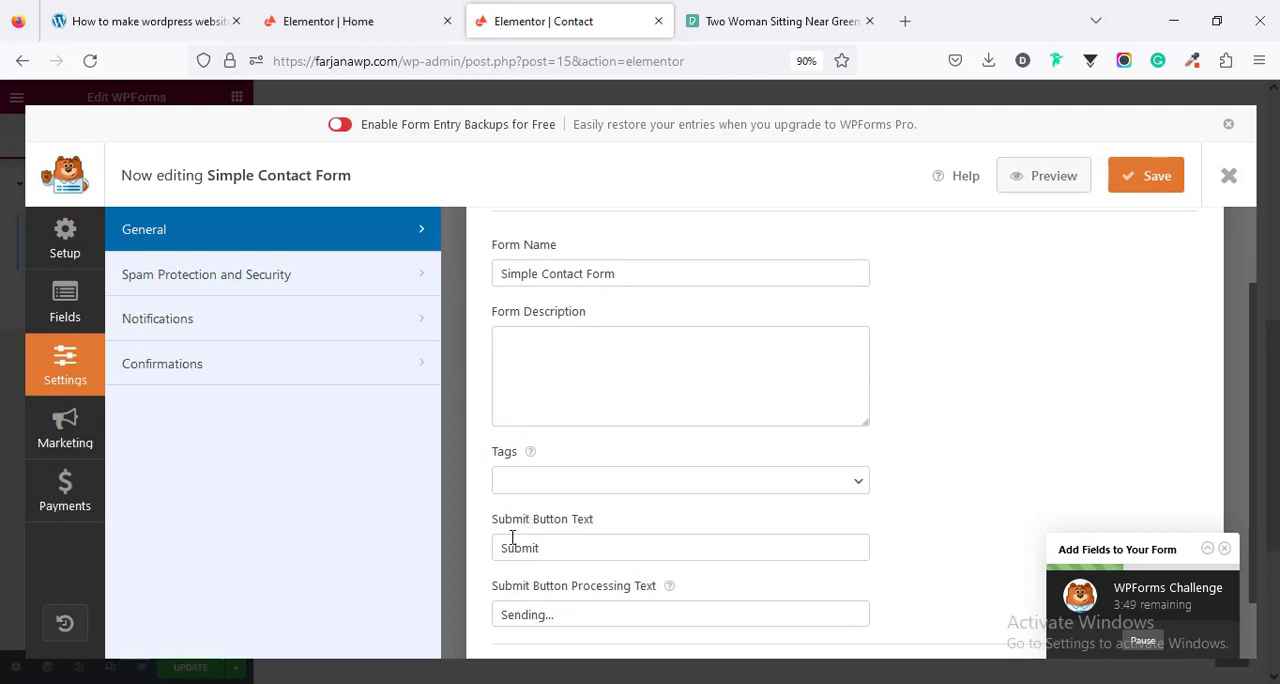
pyautogui.doubleClick(565, 548)
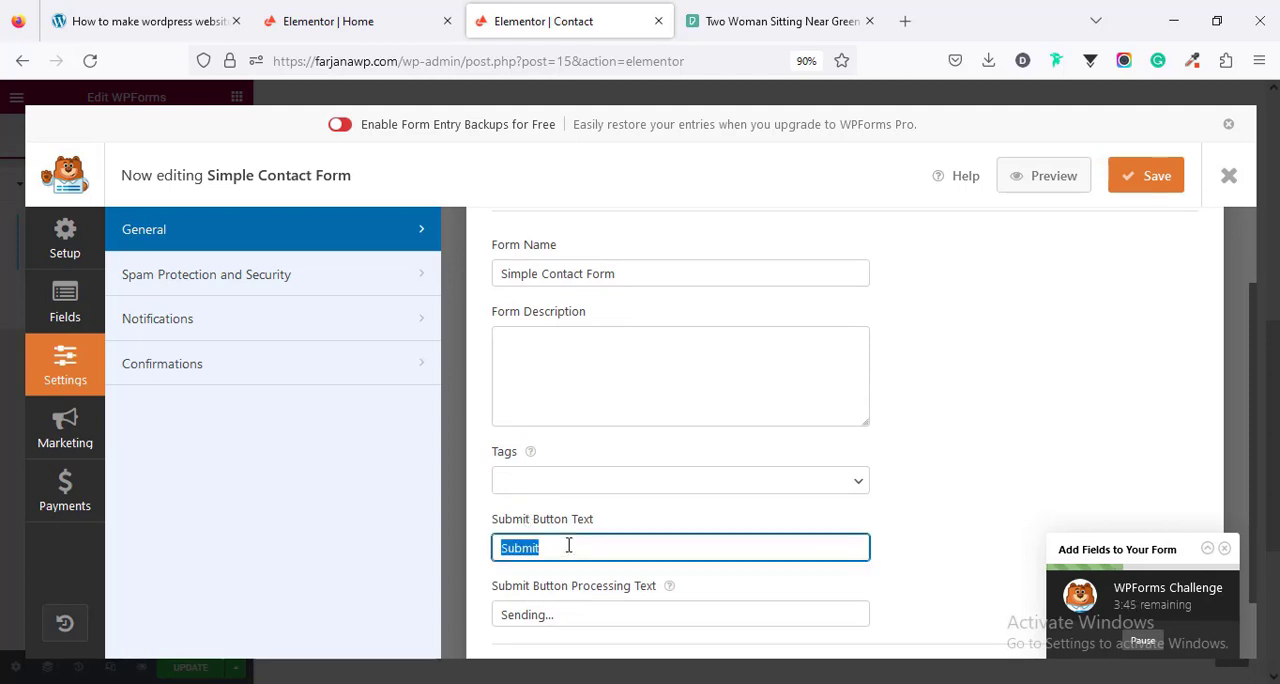
pyautogui.write('Se')
pyautogui.click(520, 571)
pyautogui.scroll(-1, 490, 560)
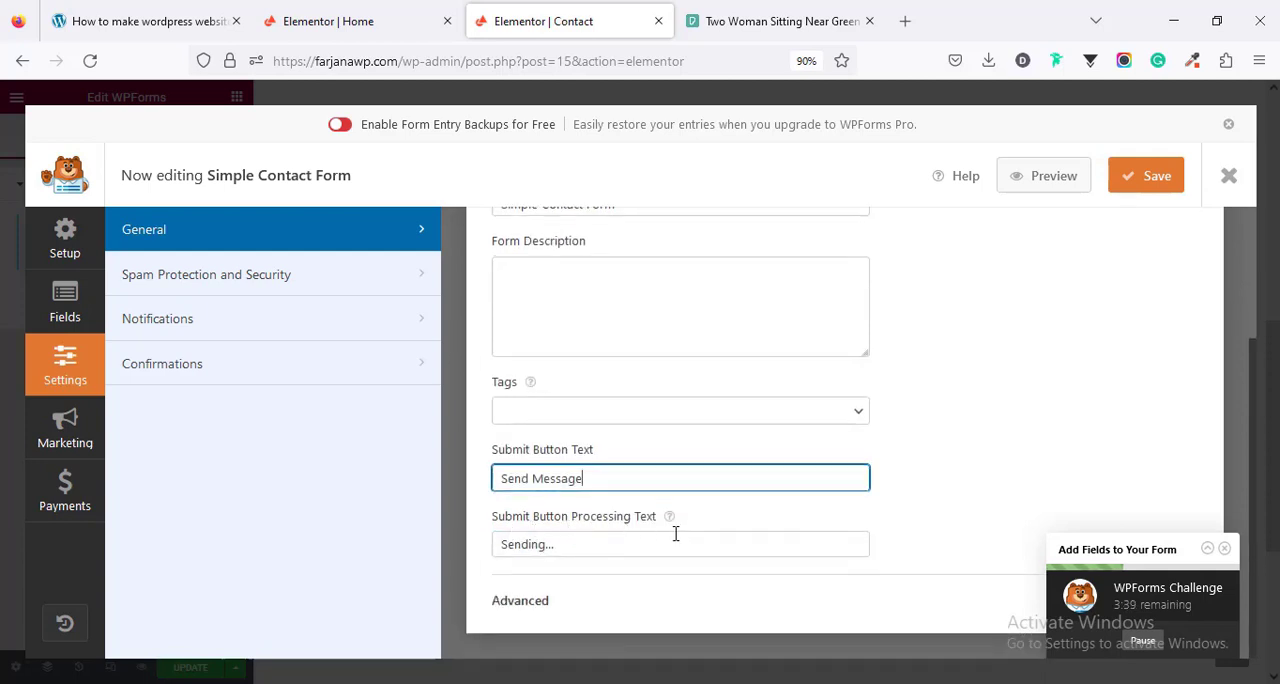
pyautogui.scroll(2, 660, 537)
# - Examine the form's spam protection settings and the default notification's recipient, subject line, From Name and From Email fields
pyautogui.click(191, 278)
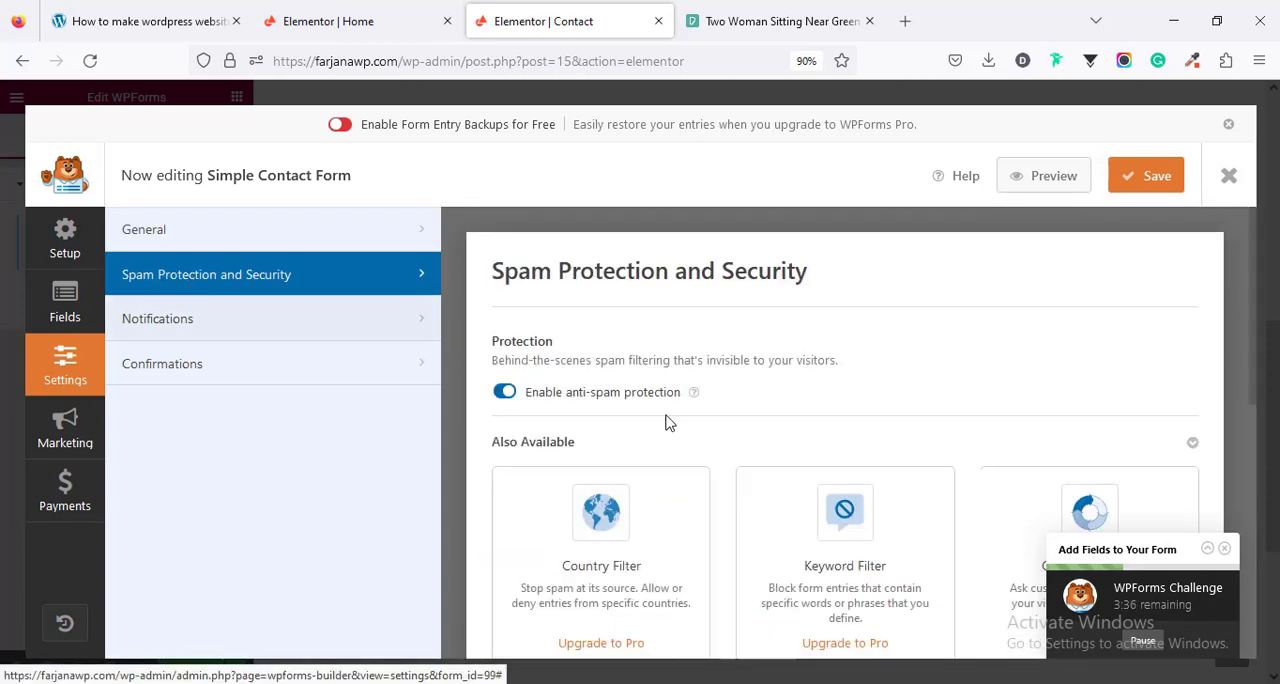
pyautogui.scroll(-4, 740, 455)
pyautogui.scroll(5, 743, 455)
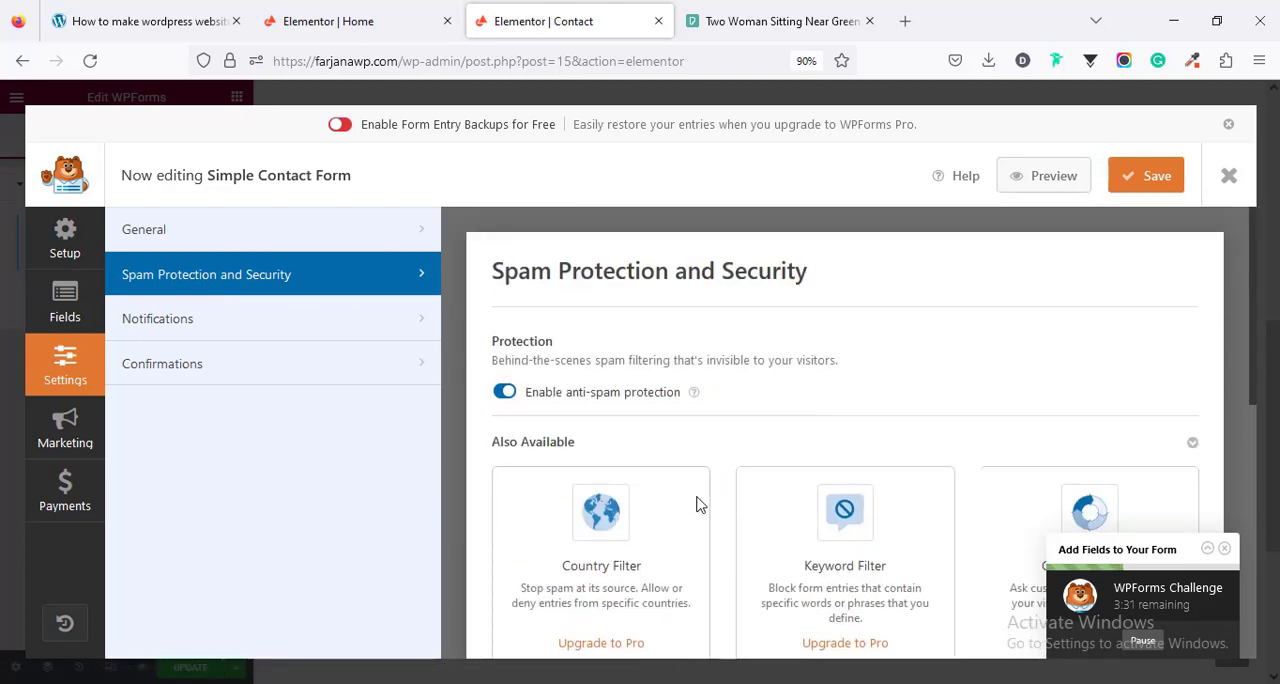
pyautogui.click(271, 333)
pyautogui.scroll(-5, 716, 430)
pyautogui.scroll(4, 690, 416)
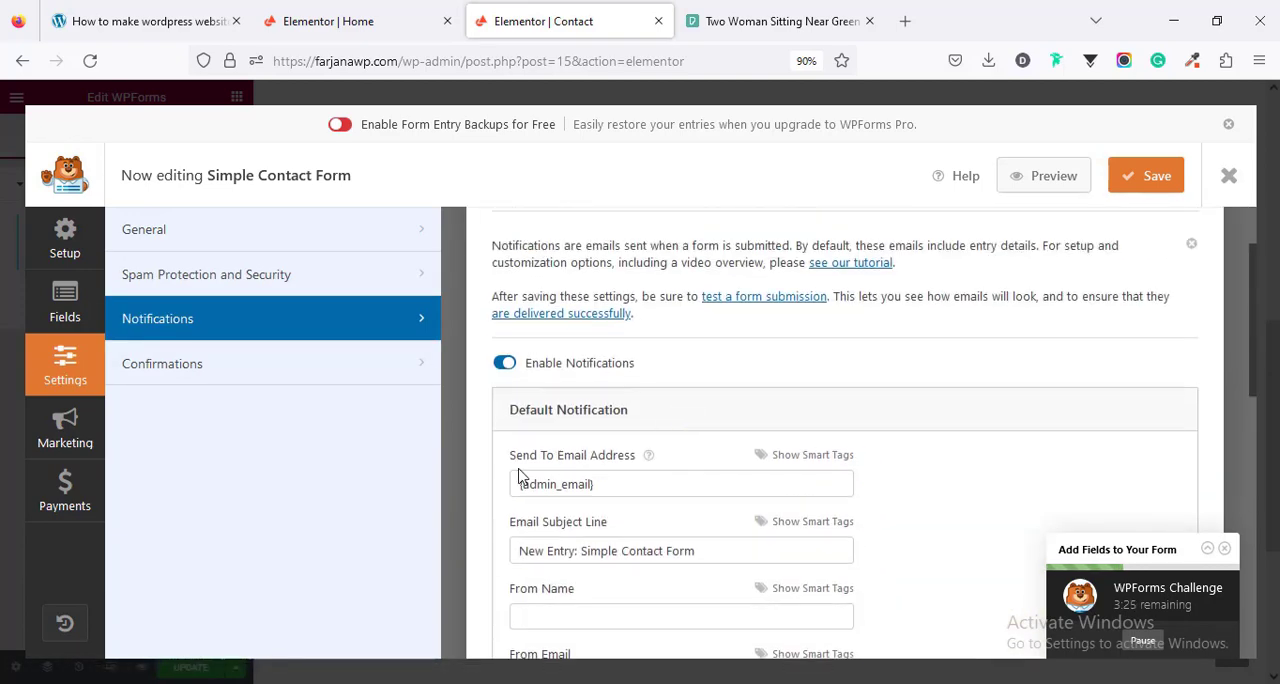
pyautogui.click(617, 483)
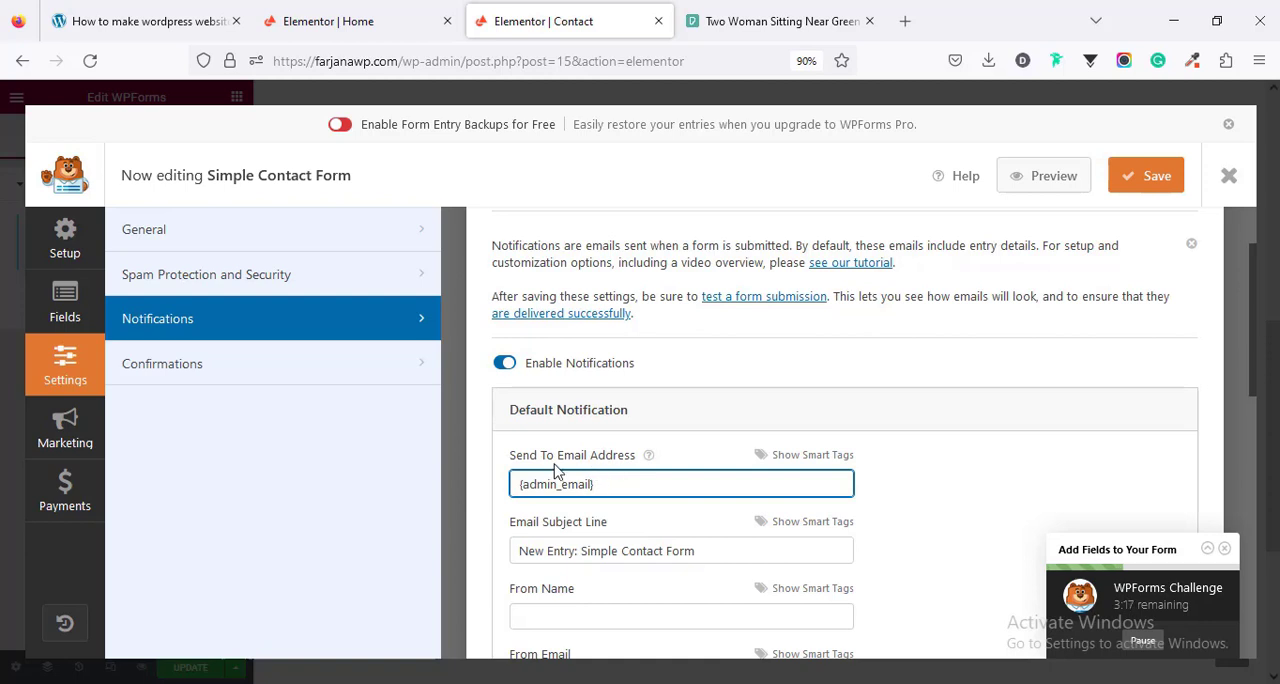
pyautogui.scroll(-3, 628, 485)
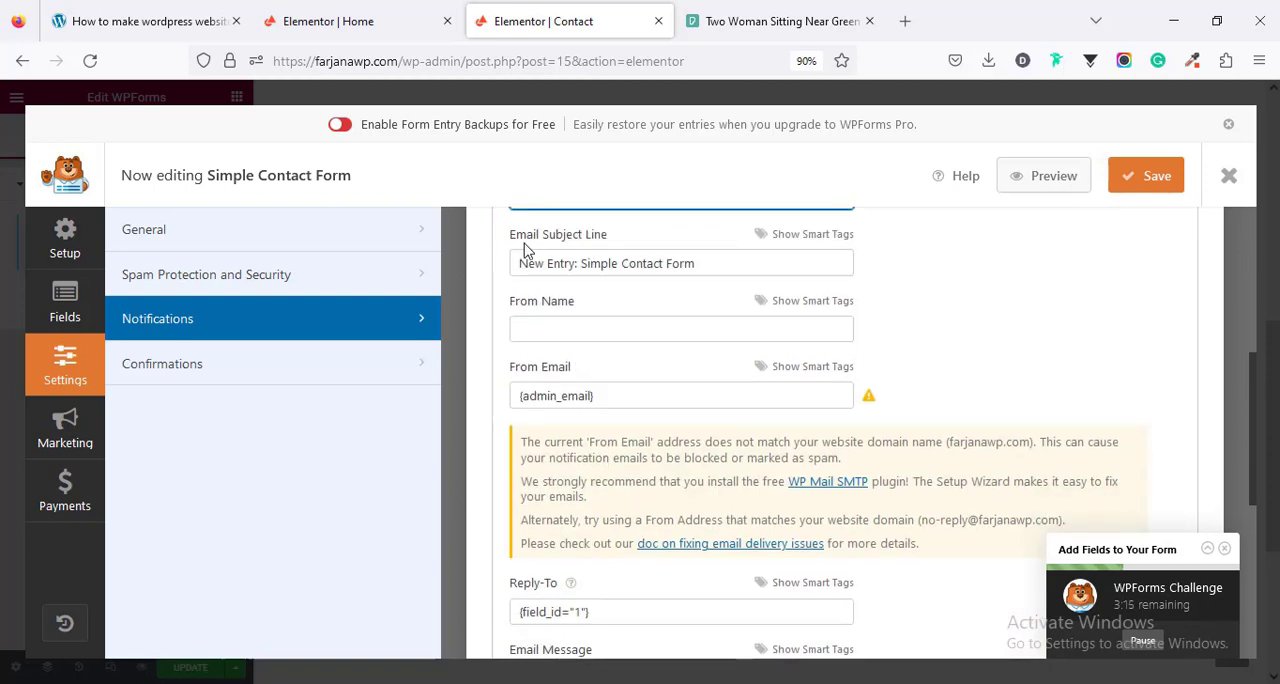
pyautogui.click(627, 264)
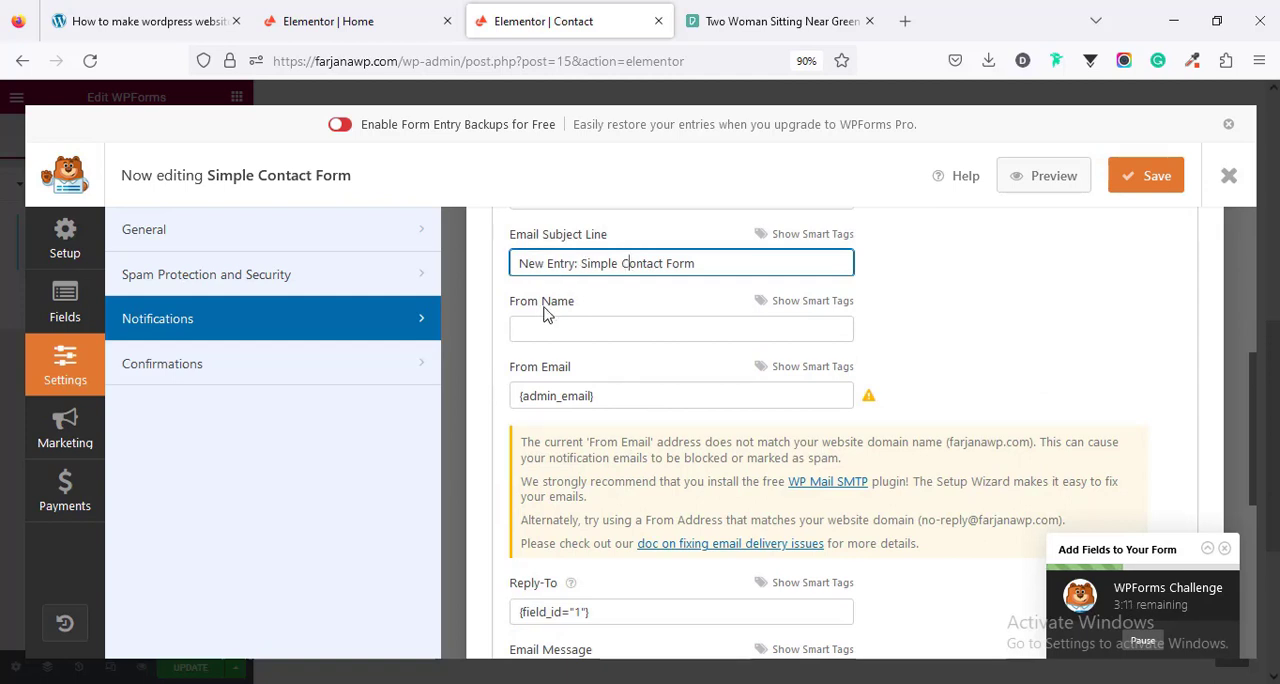
pyautogui.click(560, 335)
pyautogui.click(562, 396)
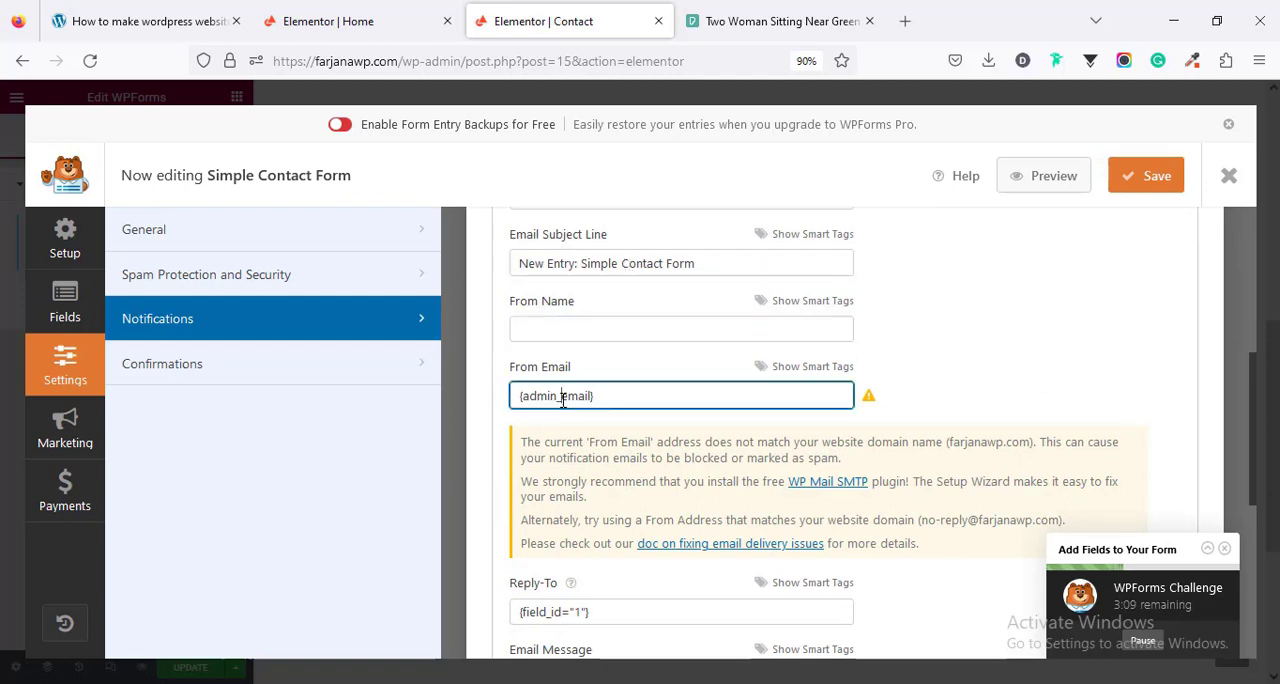
pyautogui.scroll(-1, 578, 420)
pyautogui.scroll(1, 578, 420)
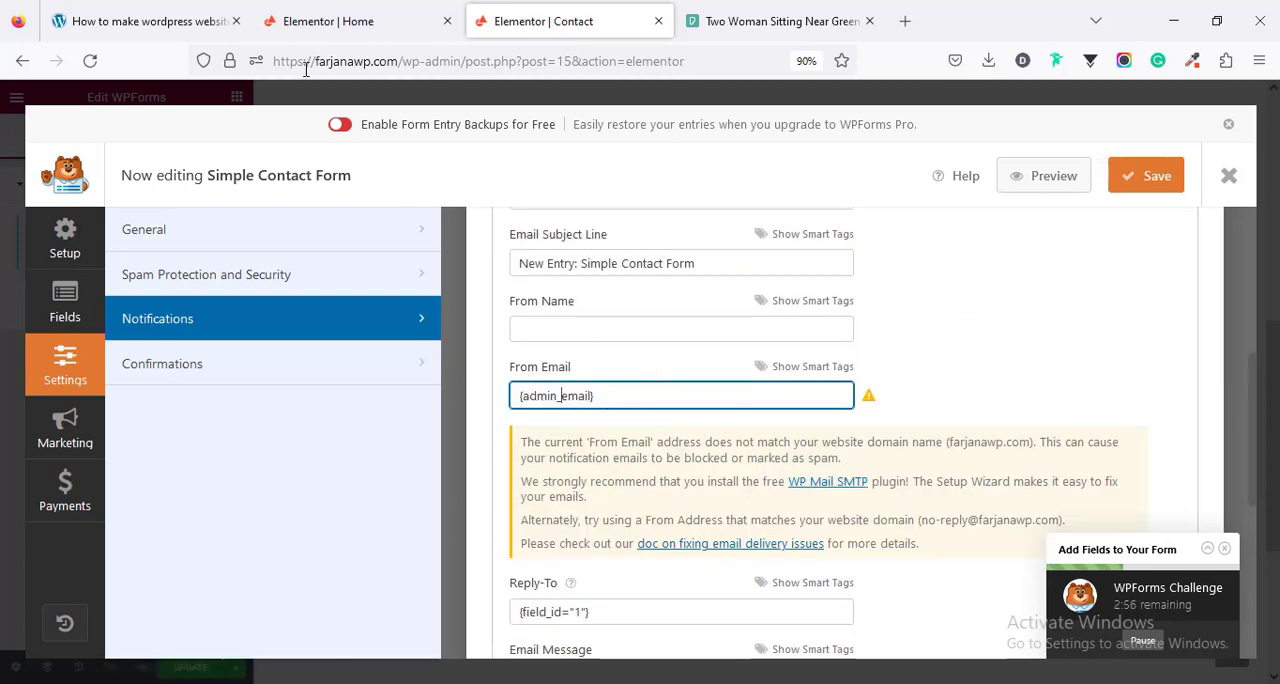
# - Set the default notification's From Email to a contact address at the site's own domain, copying the domain from the page address
pyautogui.click(376, 62)
pyautogui.moveTo(376, 62); pyautogui.dragTo(386, 62)
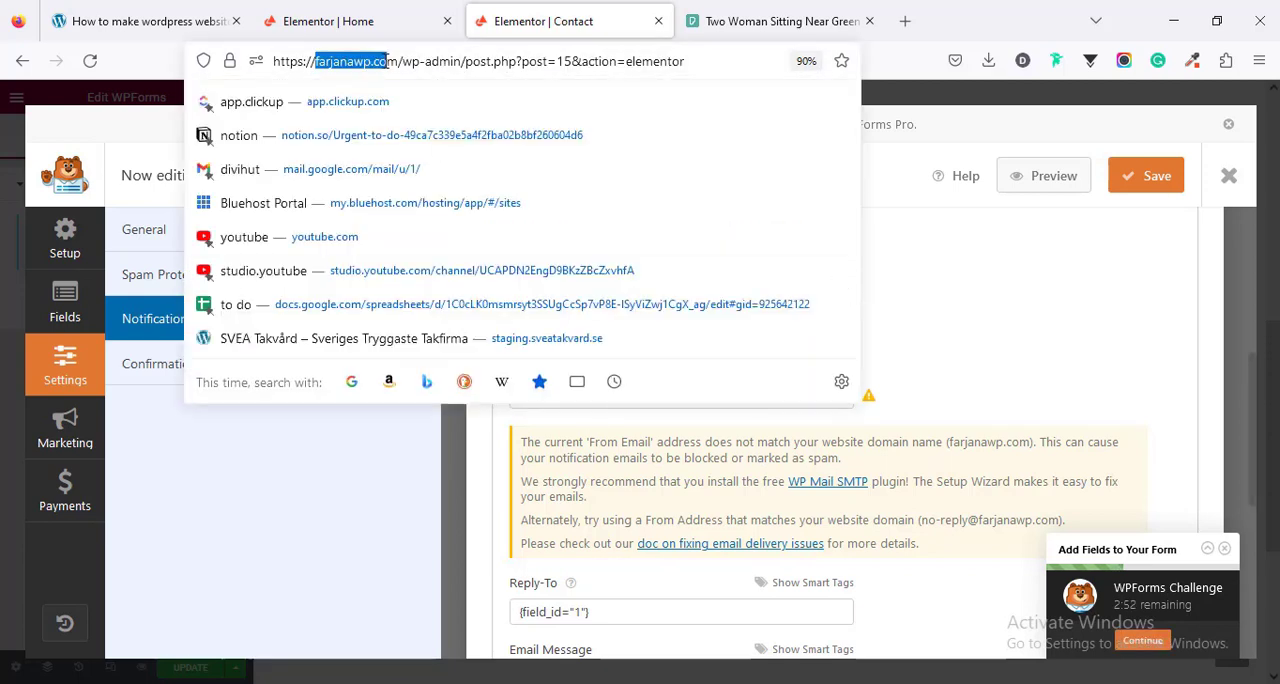
pyautogui.rightClick(387, 60)
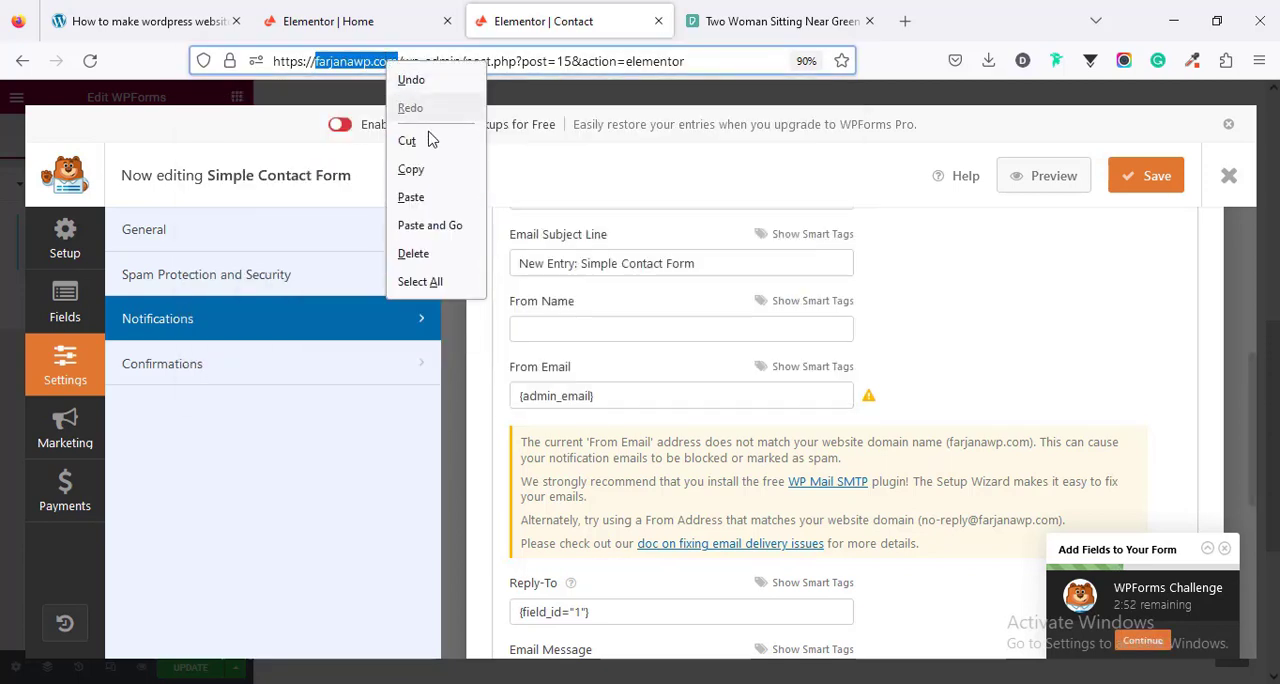
pyautogui.click(437, 170)
pyautogui.click(590, 398)
pyautogui.tripleClick(590, 398)
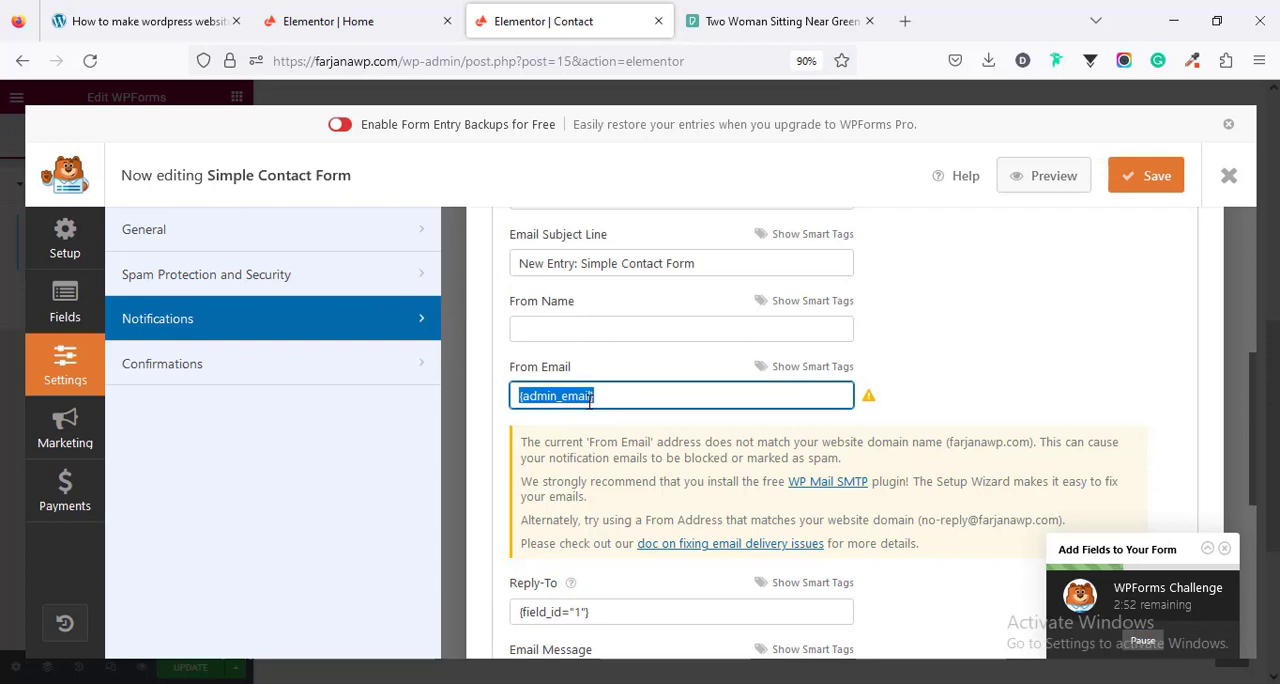
pyautogui.click(920, 397)
# - Examine the notification's Reply-To and Email Message fields, and the default confirmation's type options and message
pyautogui.scroll(-1, 555, 505)
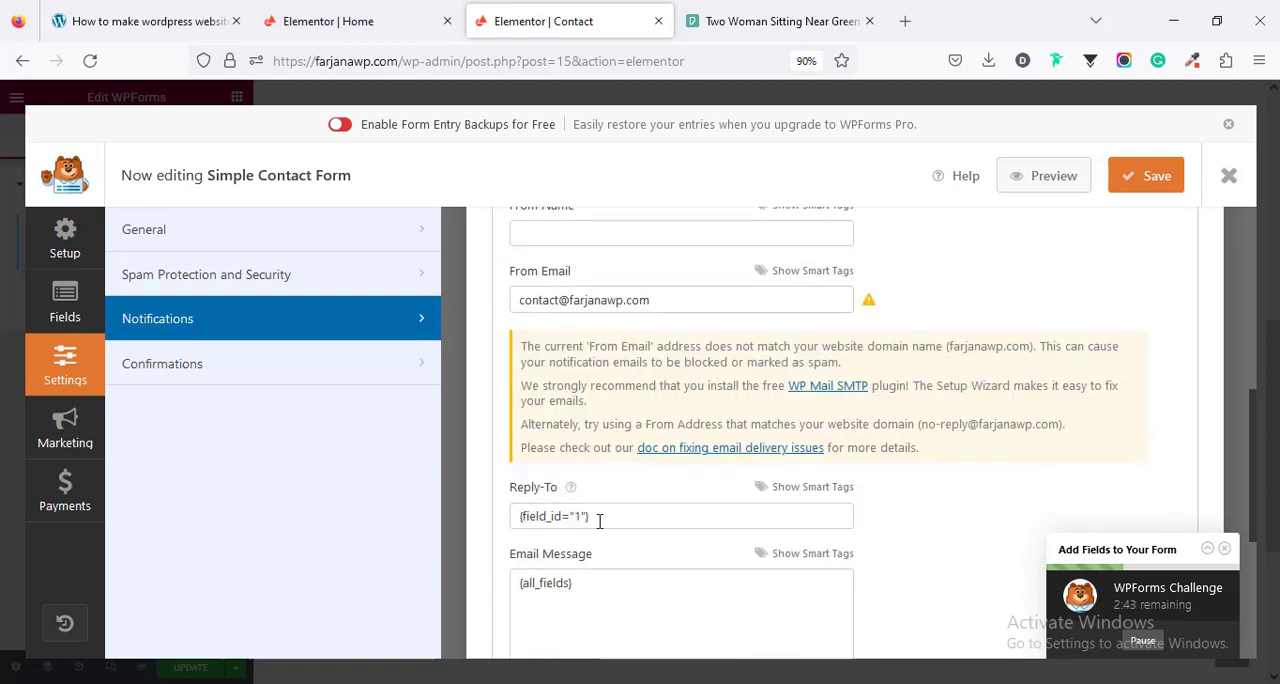
pyautogui.scroll(-2, 592, 524)
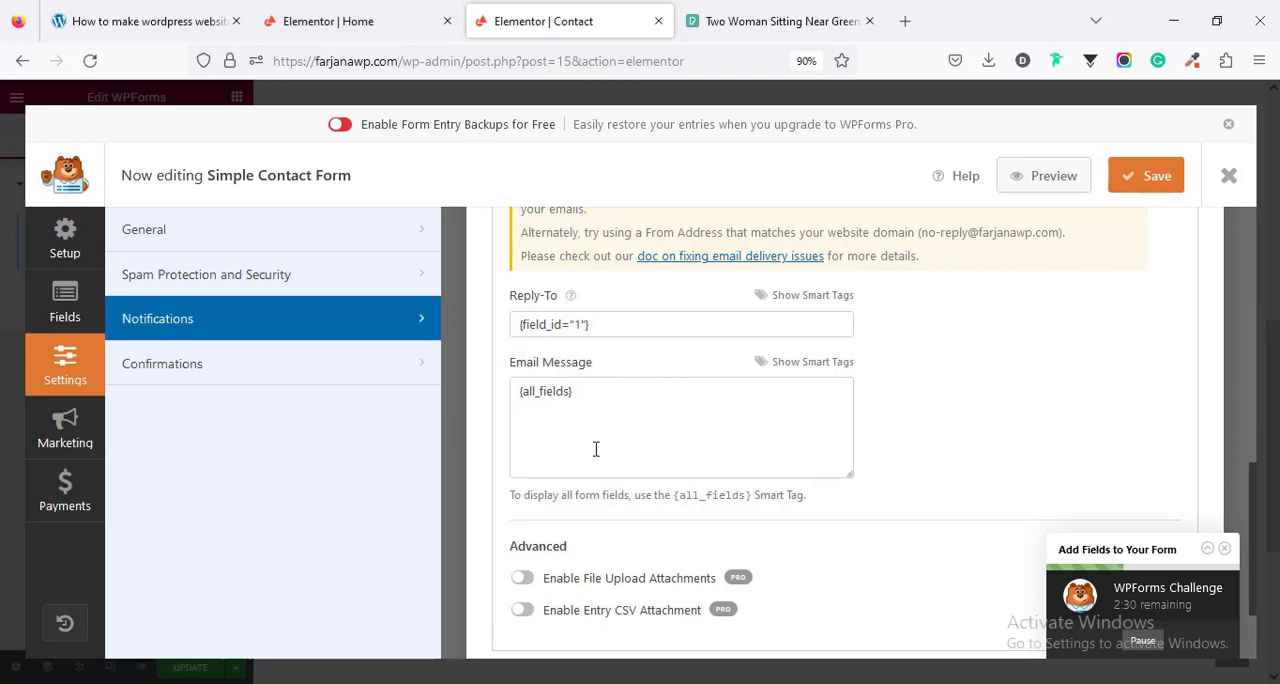
pyautogui.scroll(-2, 595, 448)
pyautogui.scroll(6, 600, 464)
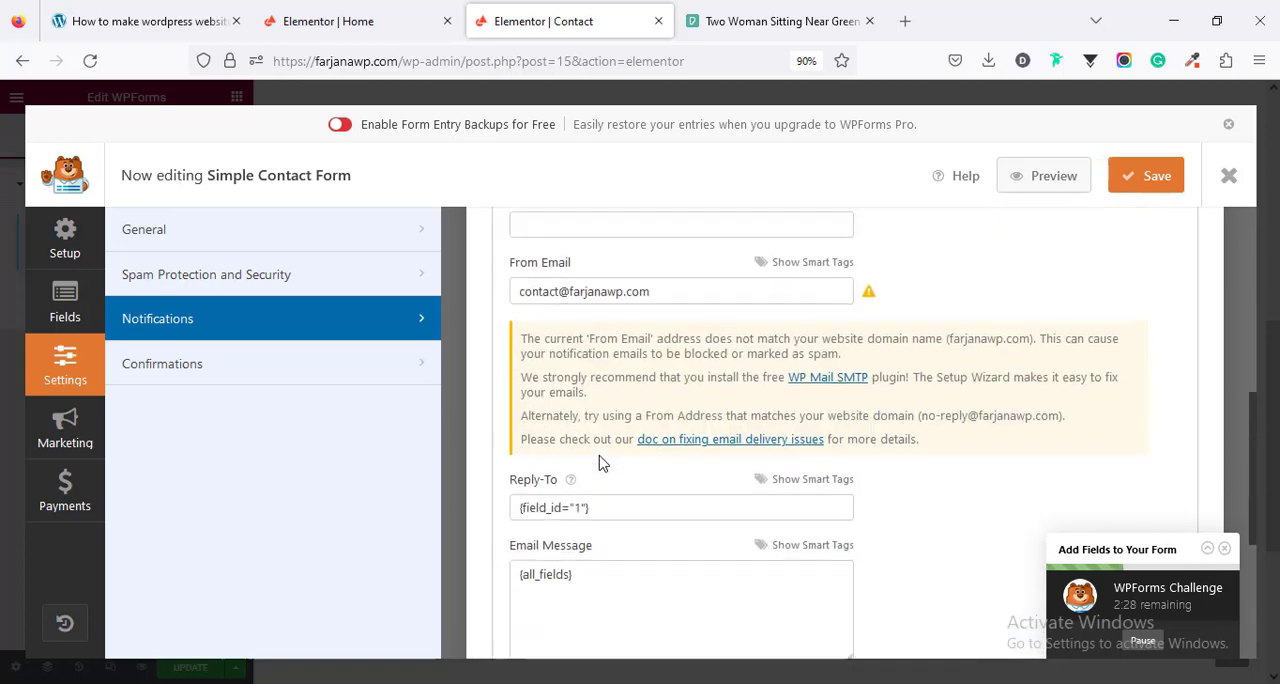
pyautogui.click(172, 370)
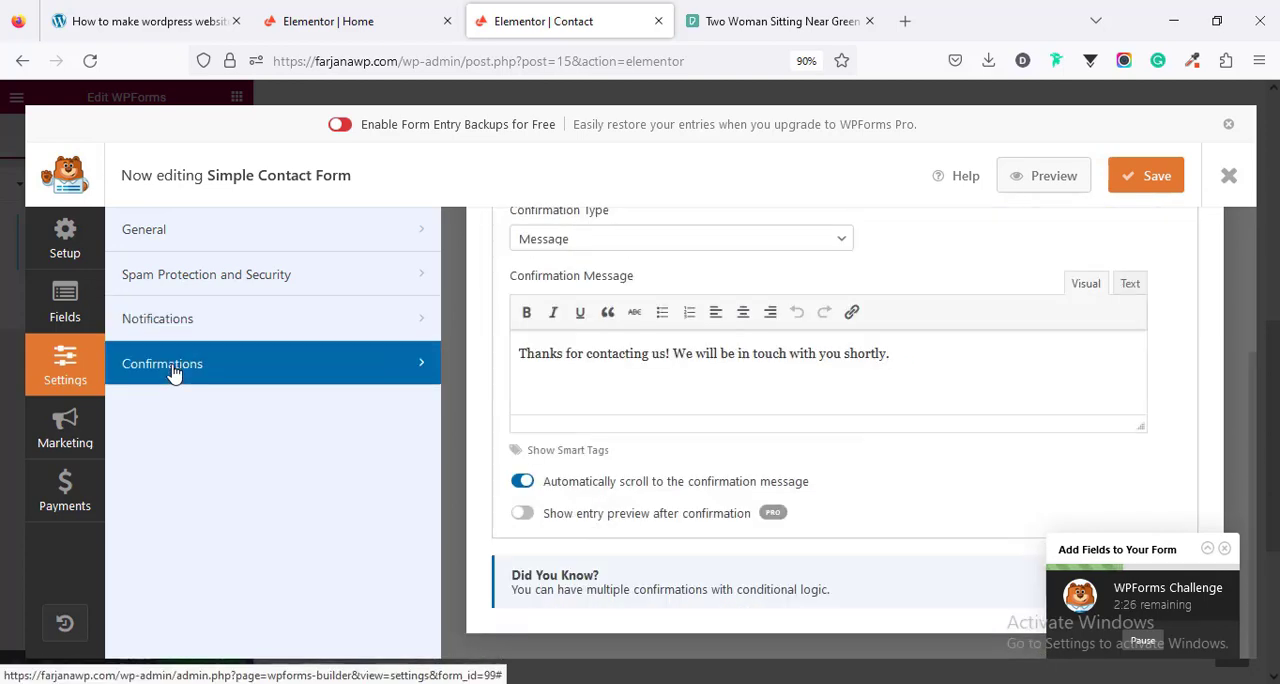
pyautogui.scroll(3, 590, 440)
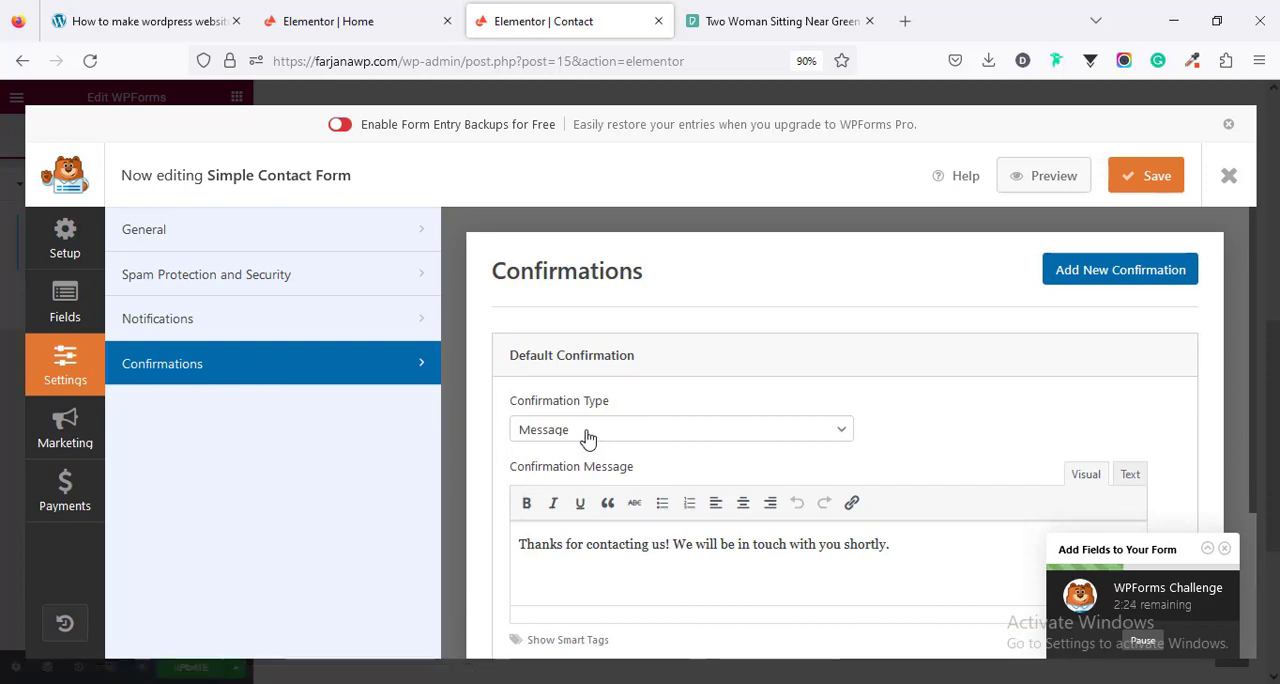
pyautogui.scroll(-2, 581, 438)
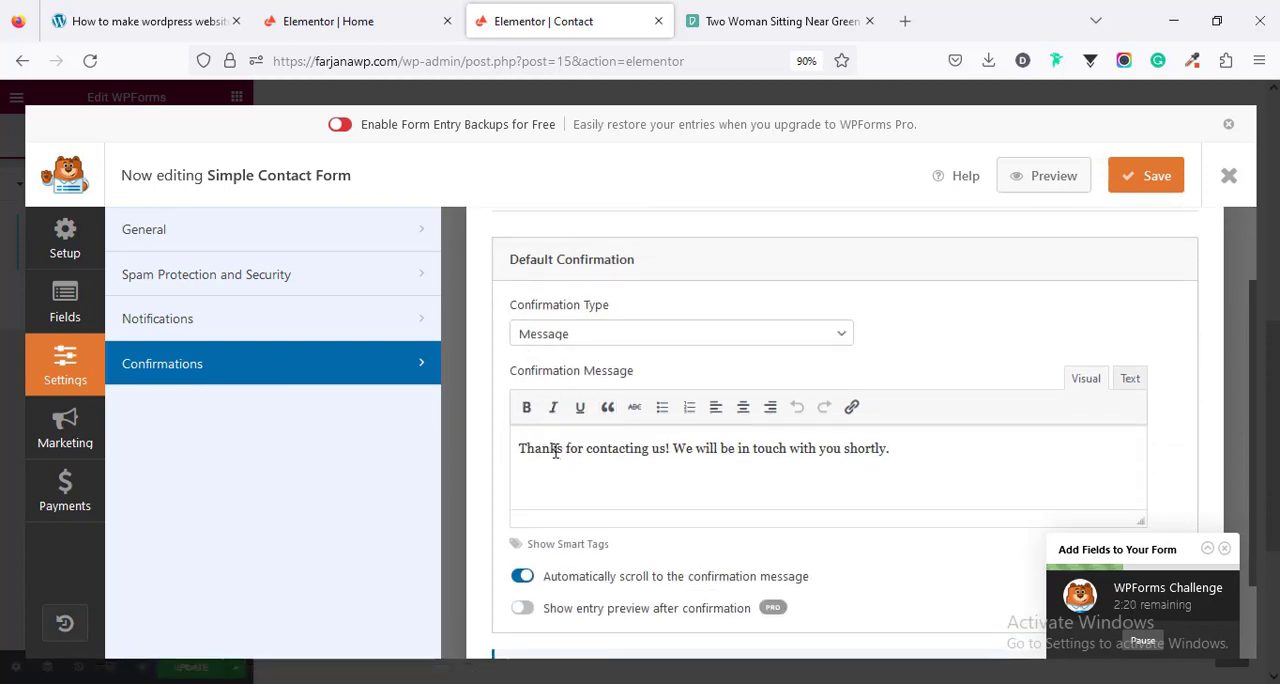
pyautogui.tripleClick(746, 450)
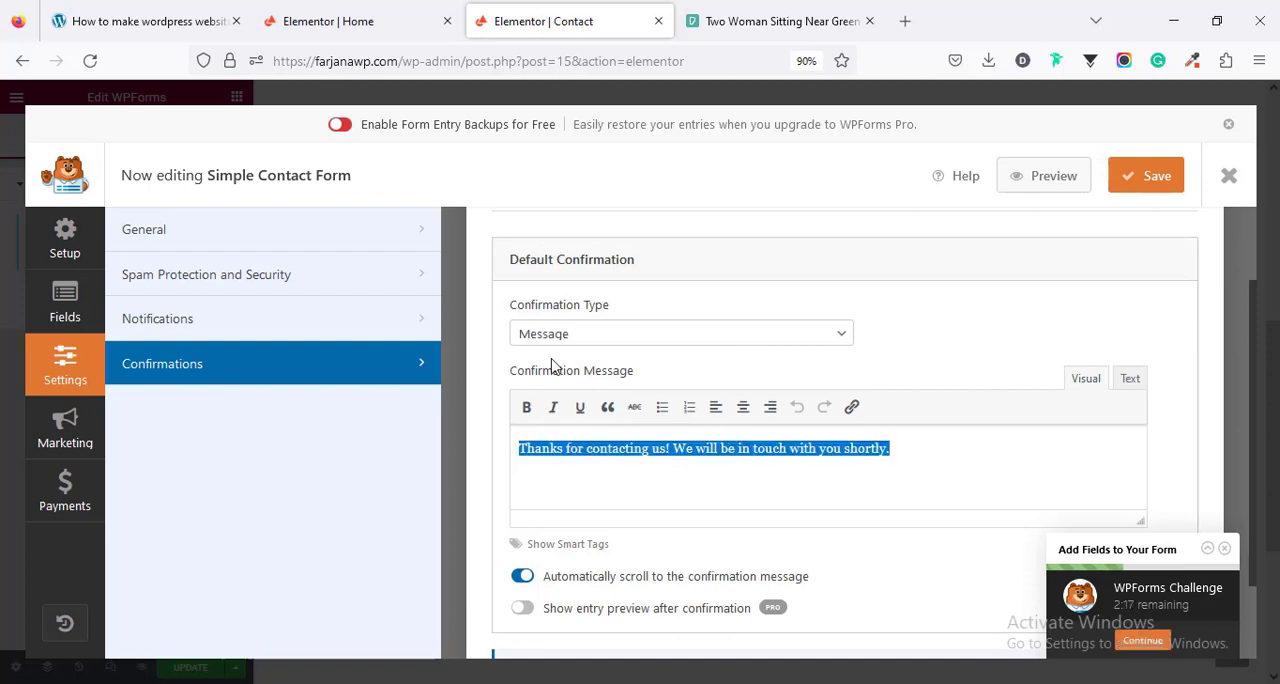
pyautogui.click(590, 336)
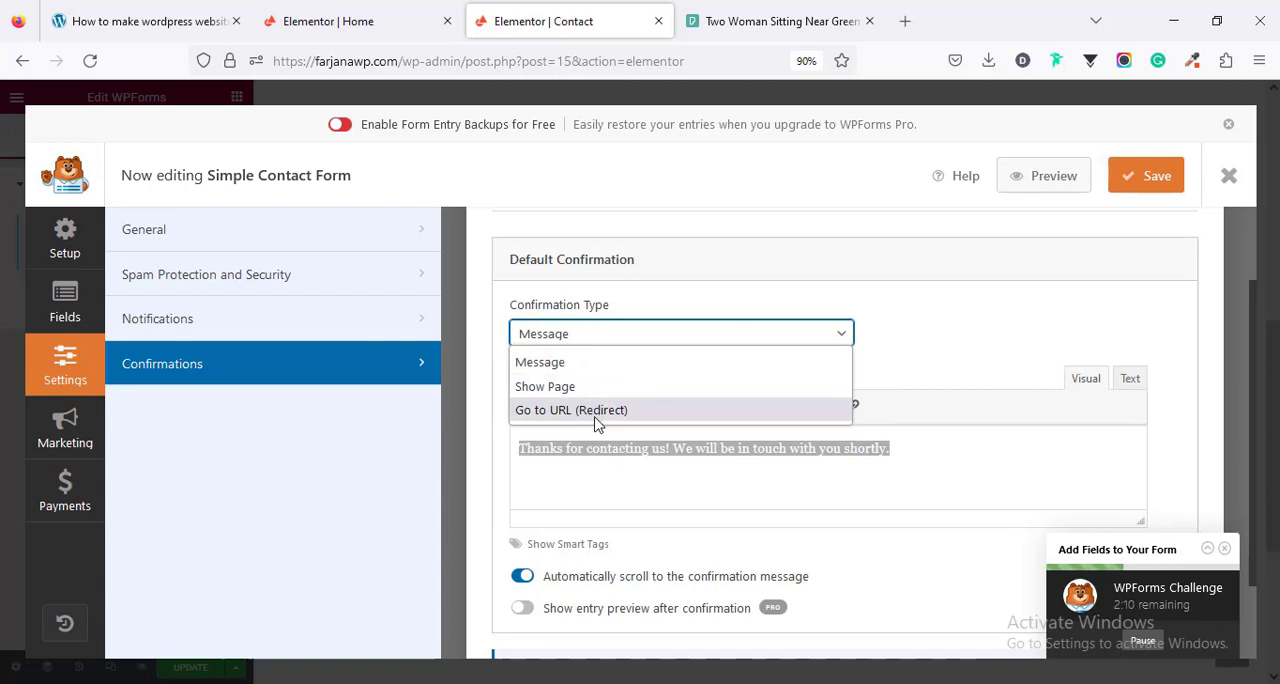
pyautogui.click(891, 338)
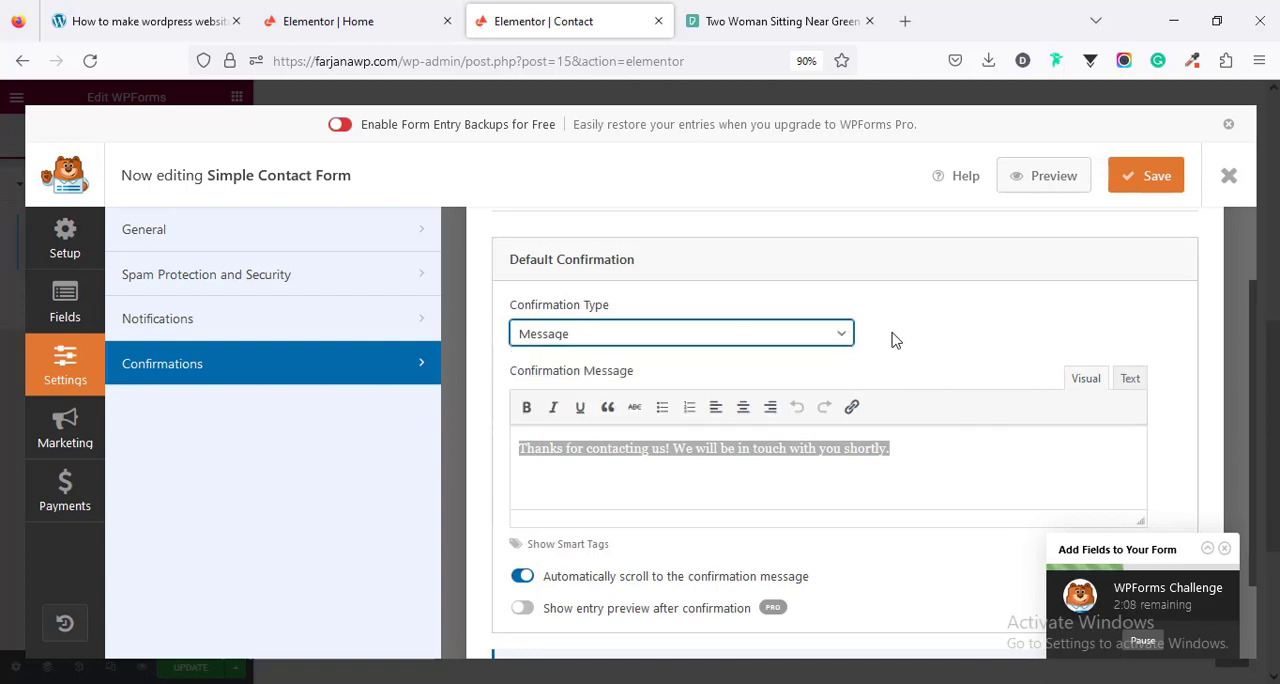
pyautogui.scroll(-1, 840, 425)
pyautogui.scroll(3, 837, 421)
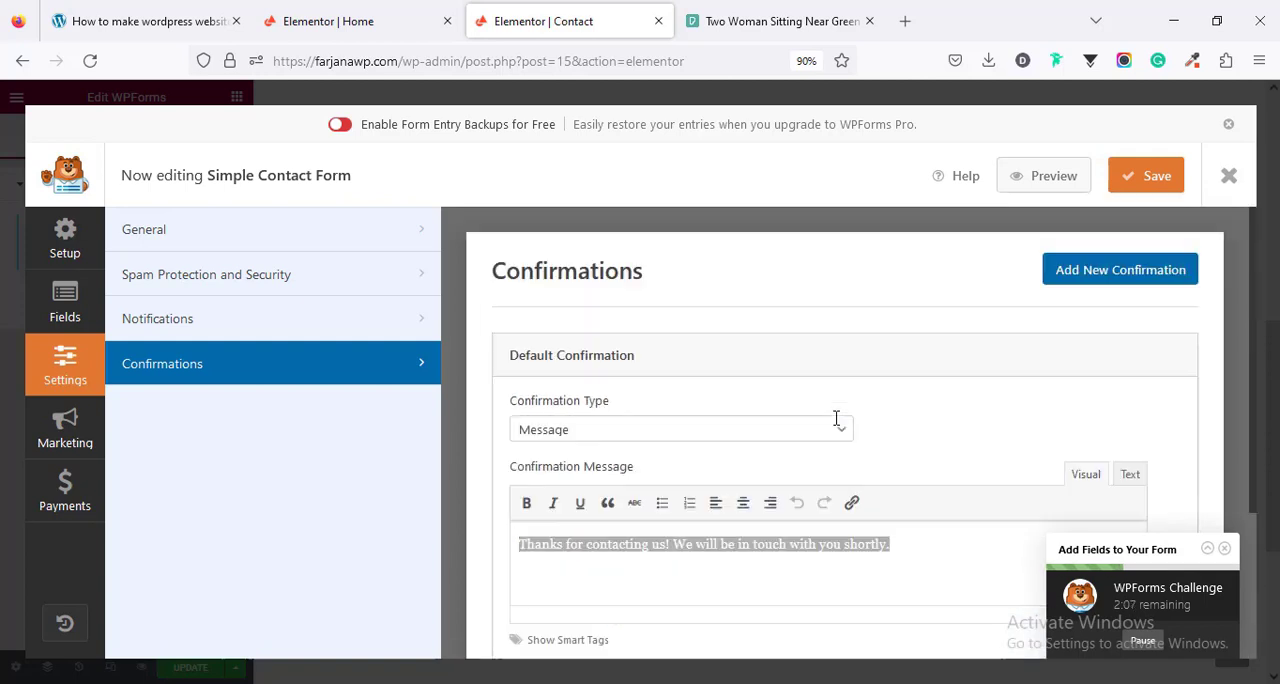
# - Save the Simple Contact Form, close the form builder and update the Contact page
pyautogui.click(1146, 178)
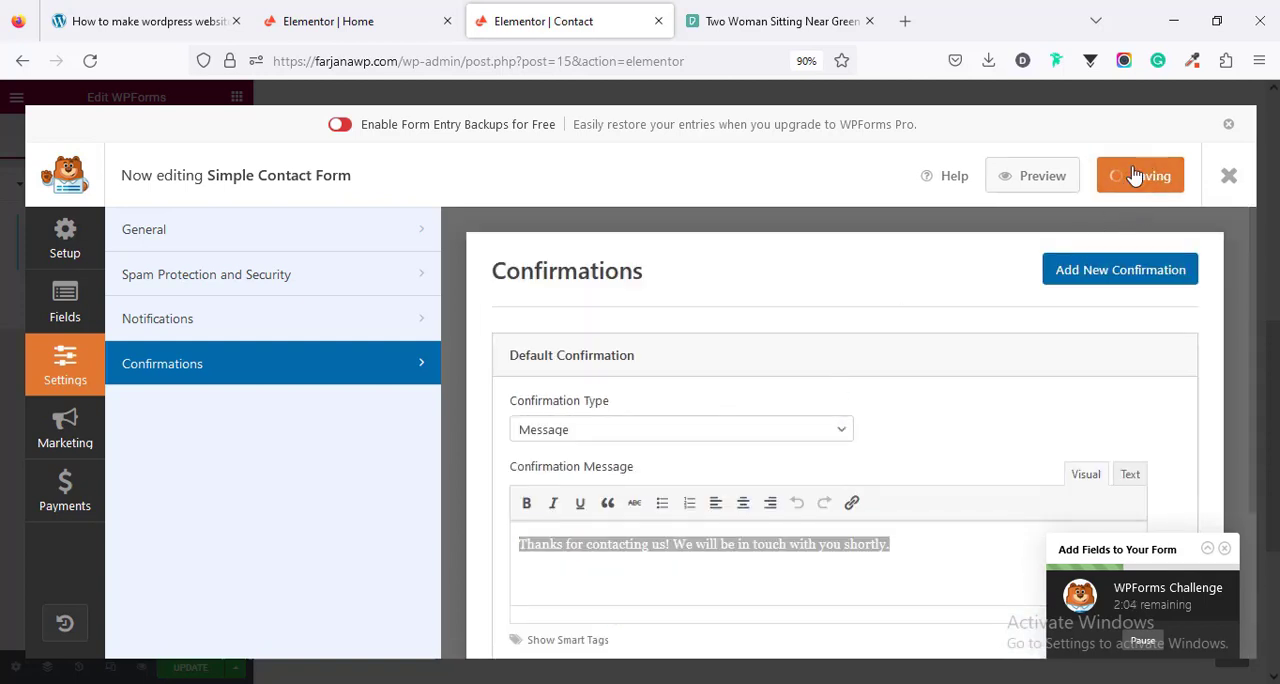
pyautogui.click(1230, 176)
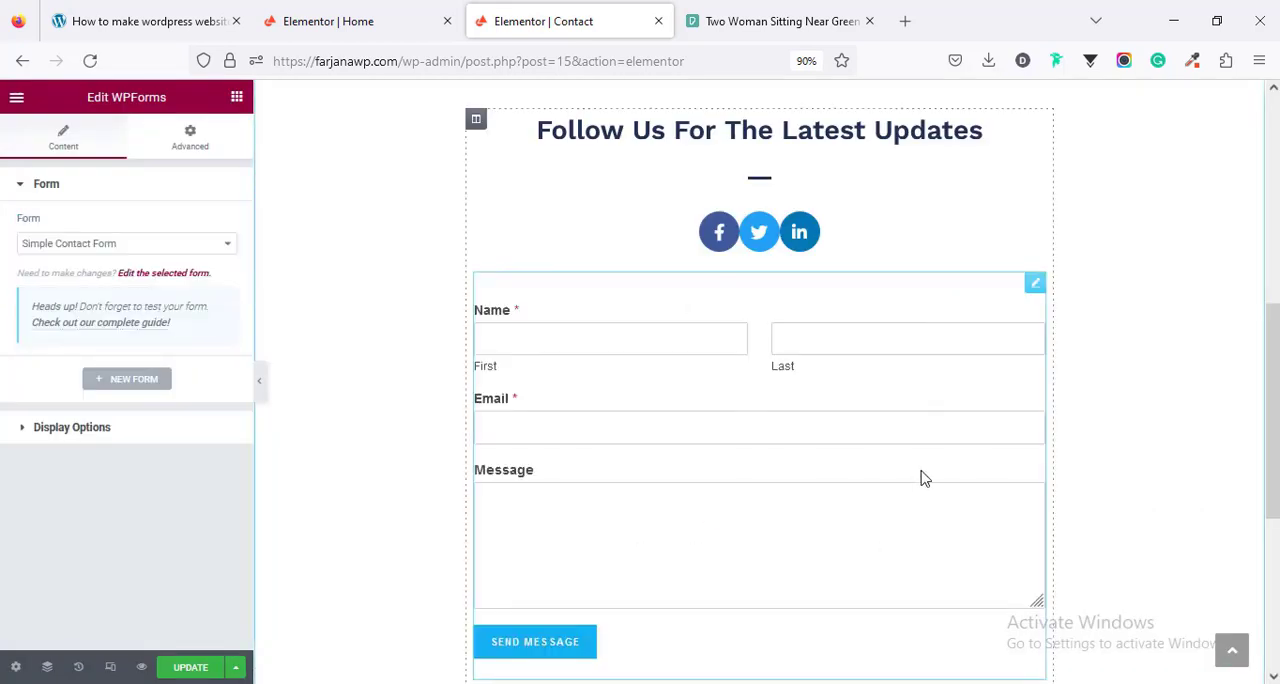
pyautogui.scroll(-3, 912, 483)
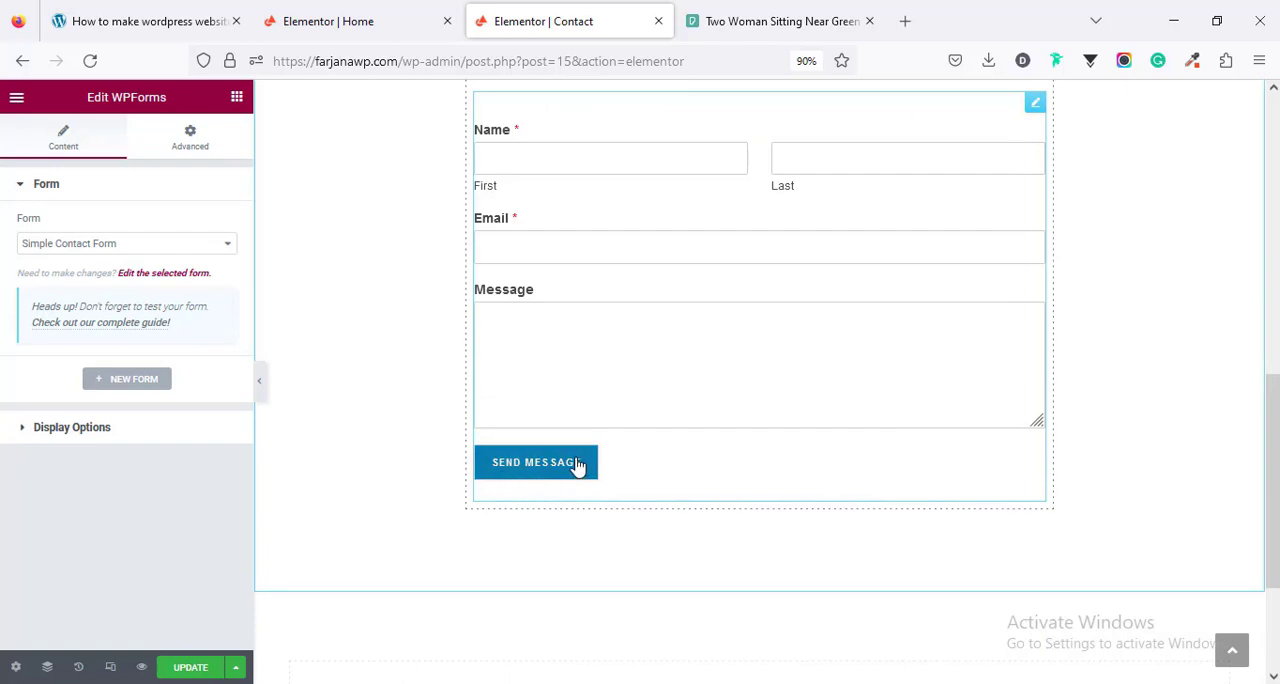
pyautogui.click(184, 672)
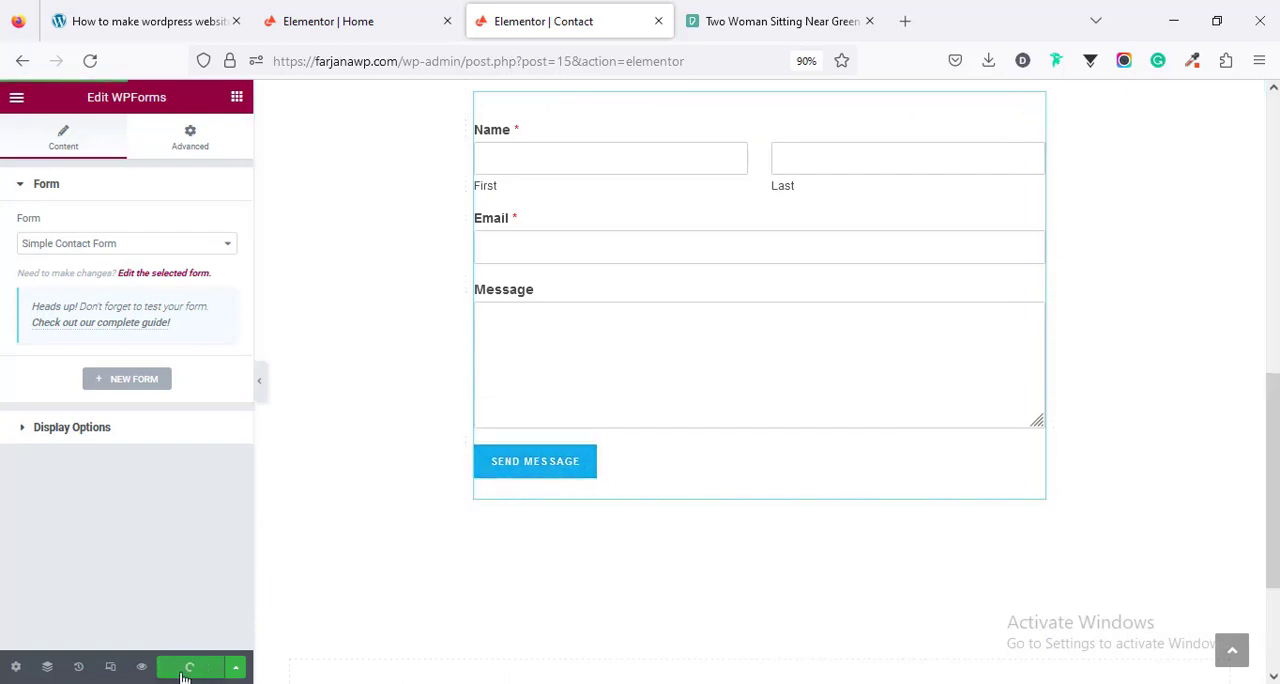
# - Leave the Home page's Elementor editor for the live site and open its Contact page
pyautogui.click(330, 12)
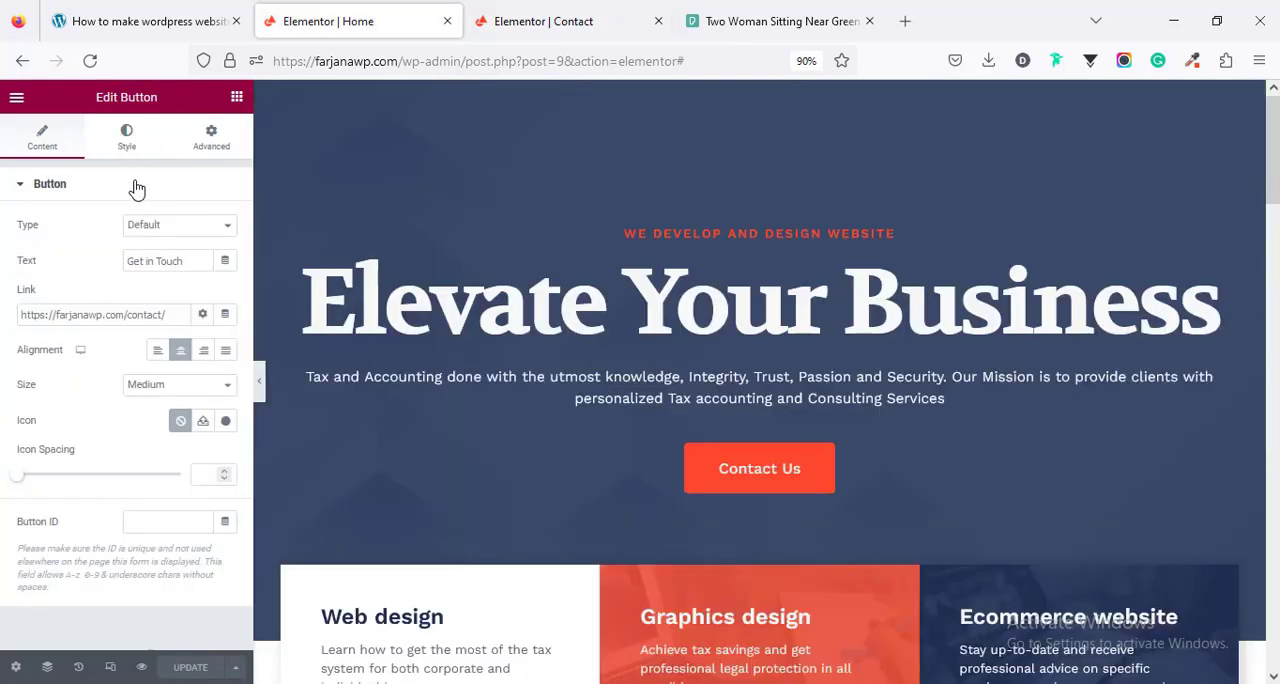
pyautogui.click(17, 101)
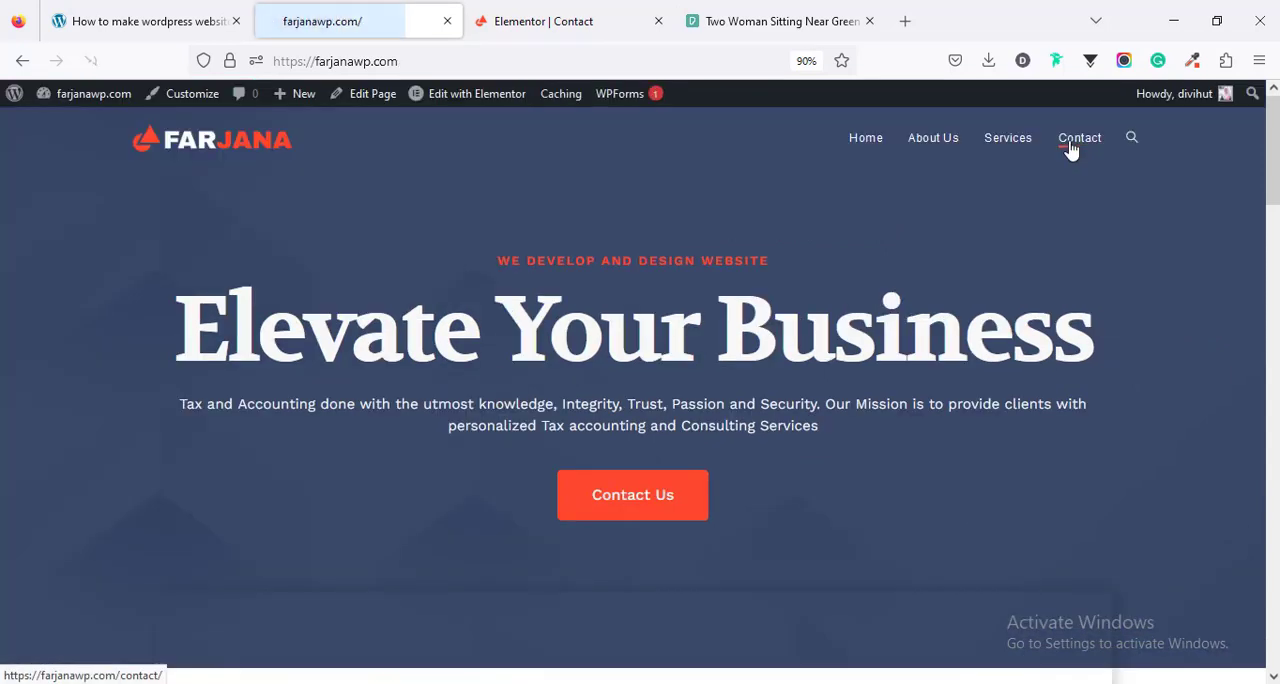
pyautogui.click(1071, 148)
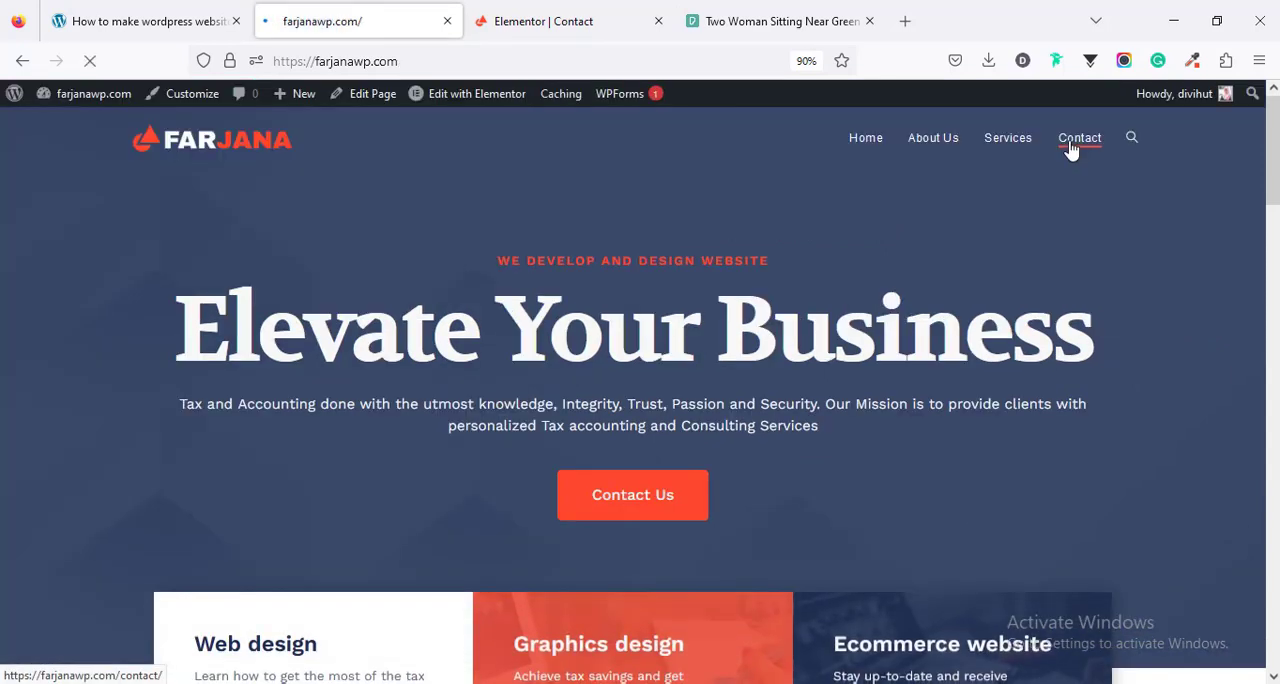
# - Customize the theme from the Contact page, opening General Styling under General Options and locating its color settings beside the form preview
pyautogui.click(185, 101)
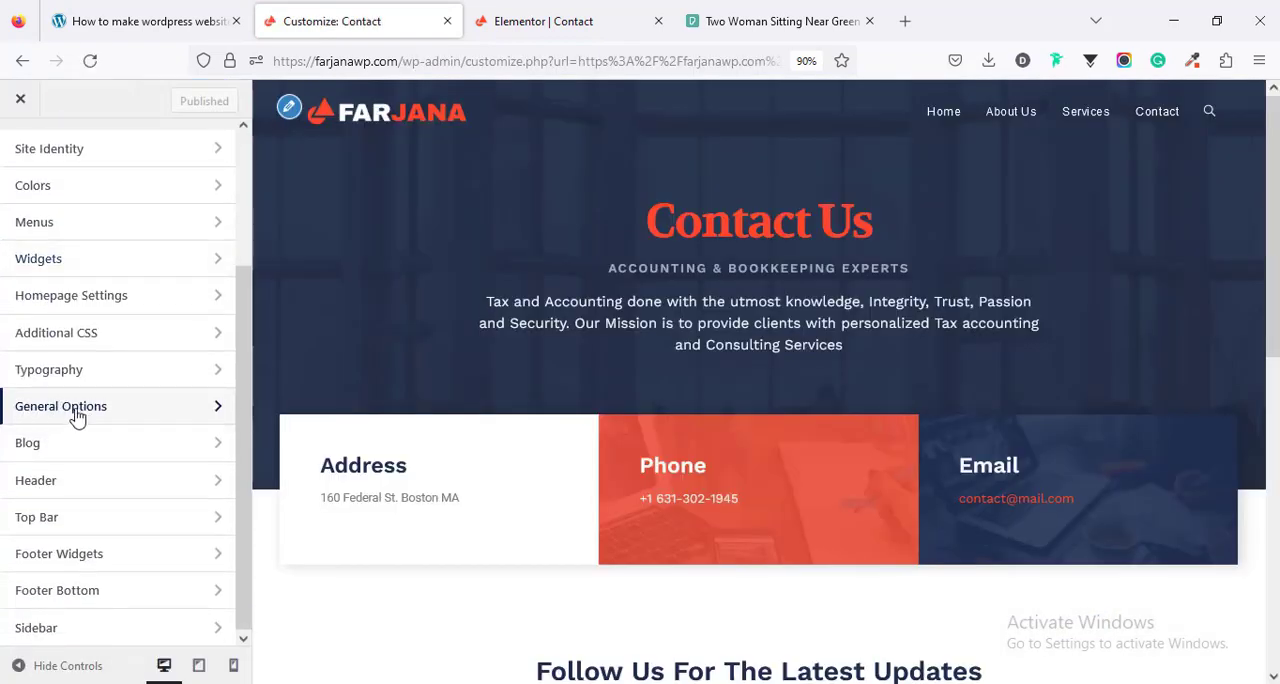
pyautogui.click(78, 415)
pyautogui.click(71, 215)
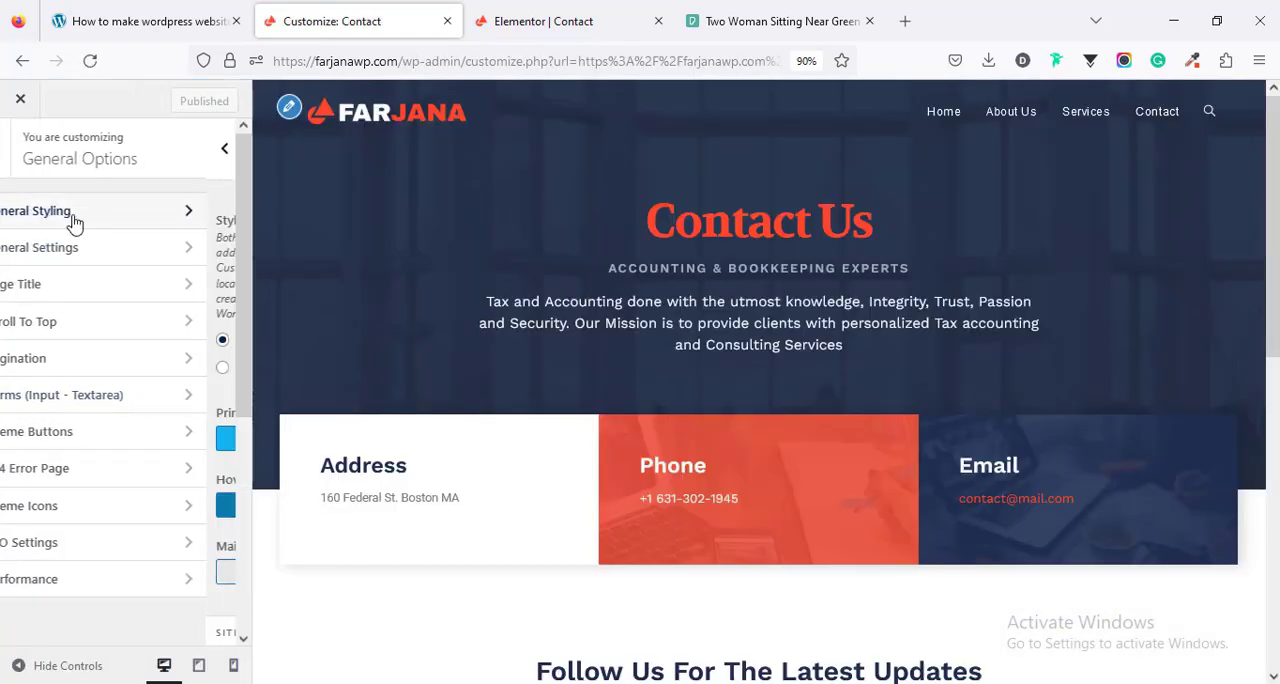
pyautogui.scroll(-3, 130, 350)
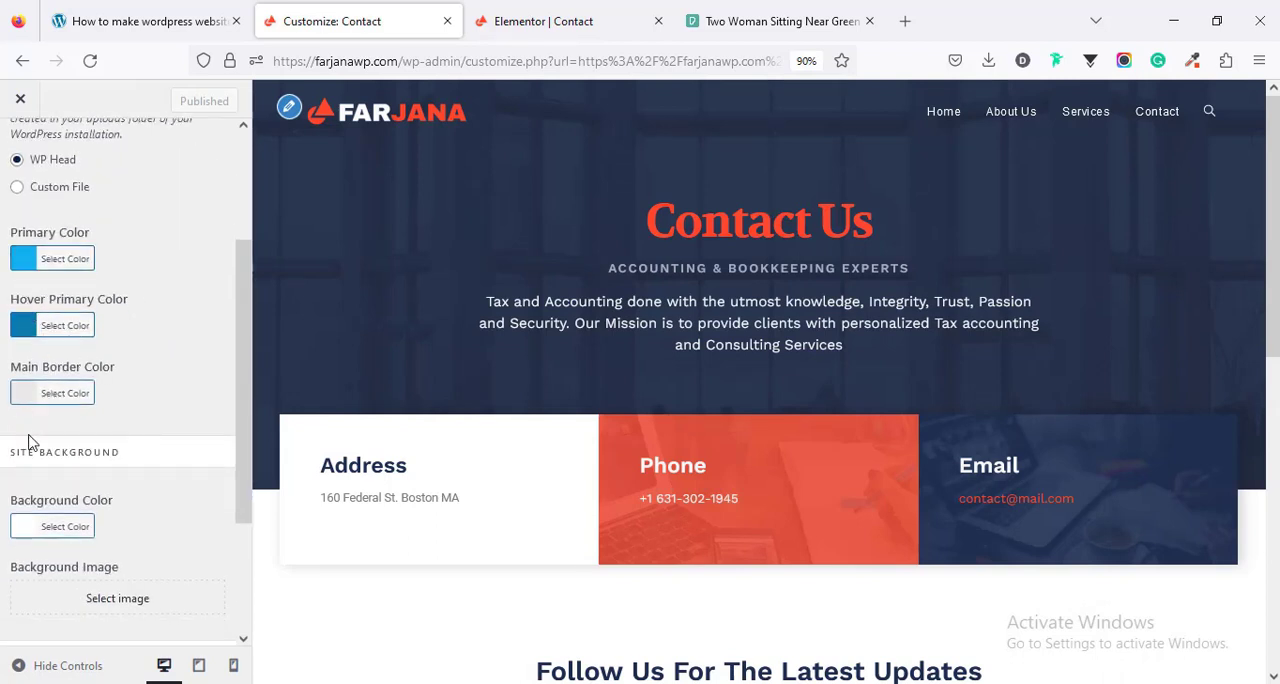
pyautogui.scroll(-3, 64, 570)
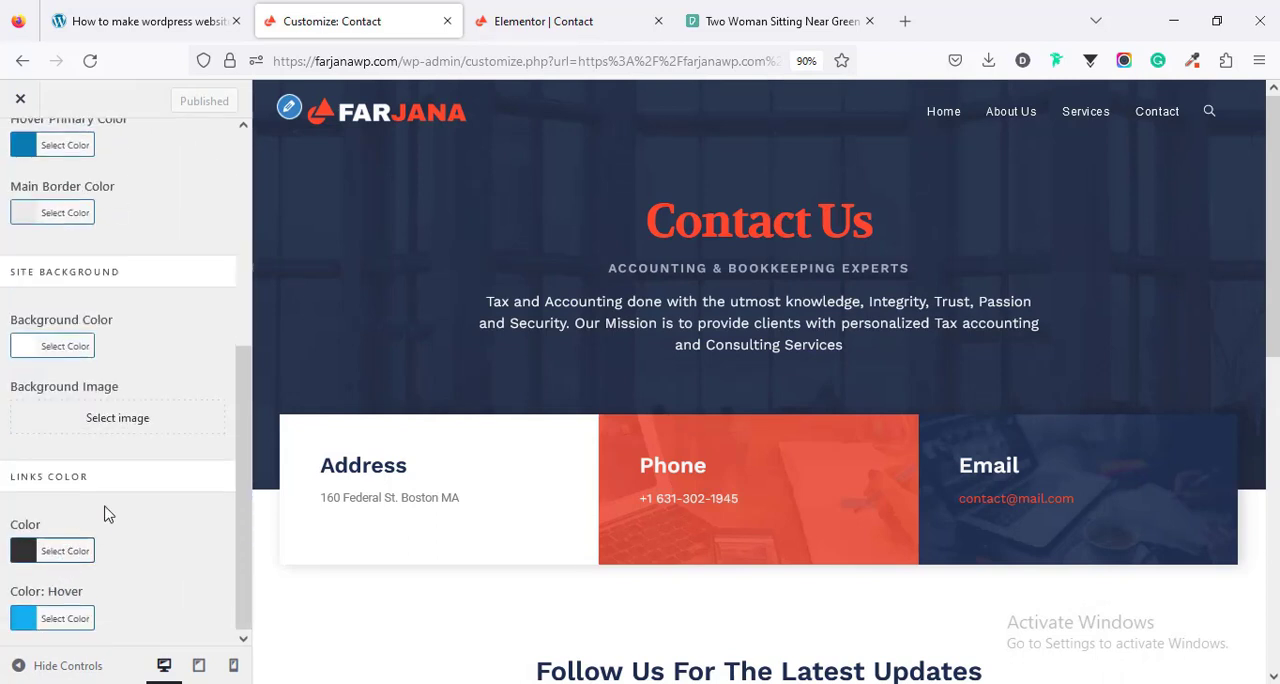
pyautogui.scroll(5, 161, 482)
pyautogui.scroll(-10, 793, 424)
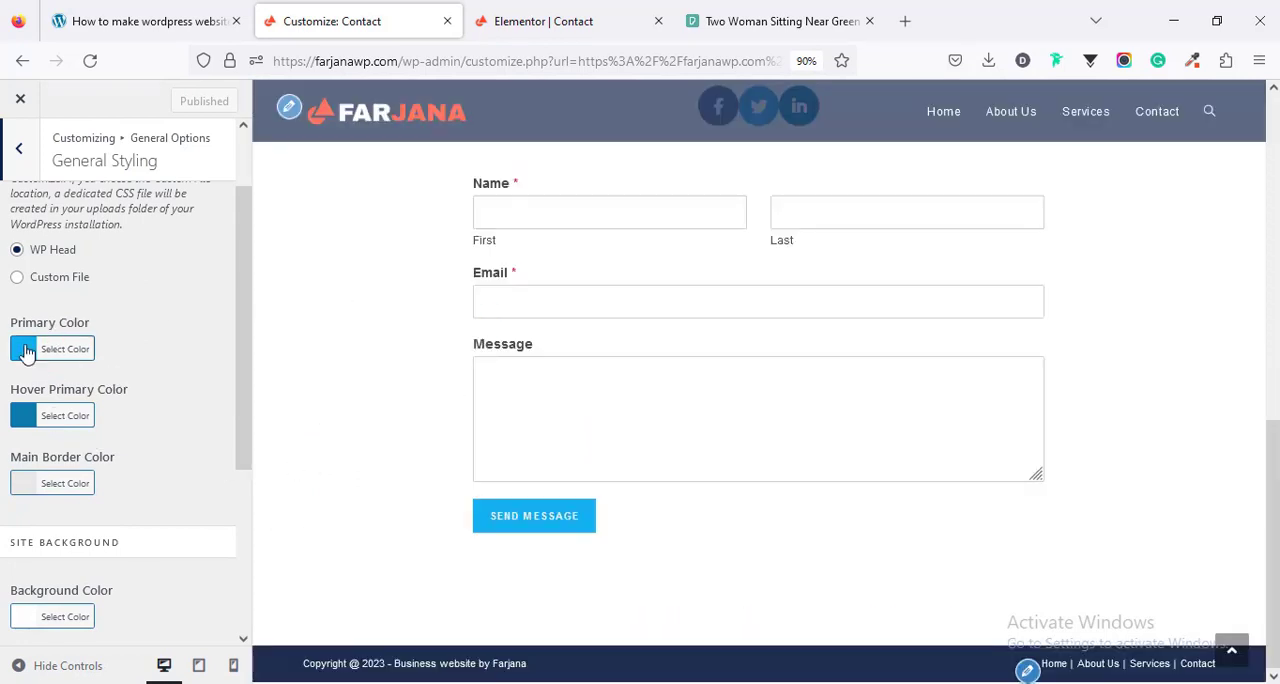
# - Sample the orange-red accent color from the Contact page in the Elementor editor with the color picker extension, and return to the customizer
pyautogui.click(574, 33)
pyautogui.scroll(5, 543, 277)
pyautogui.scroll(3, 548, 285)
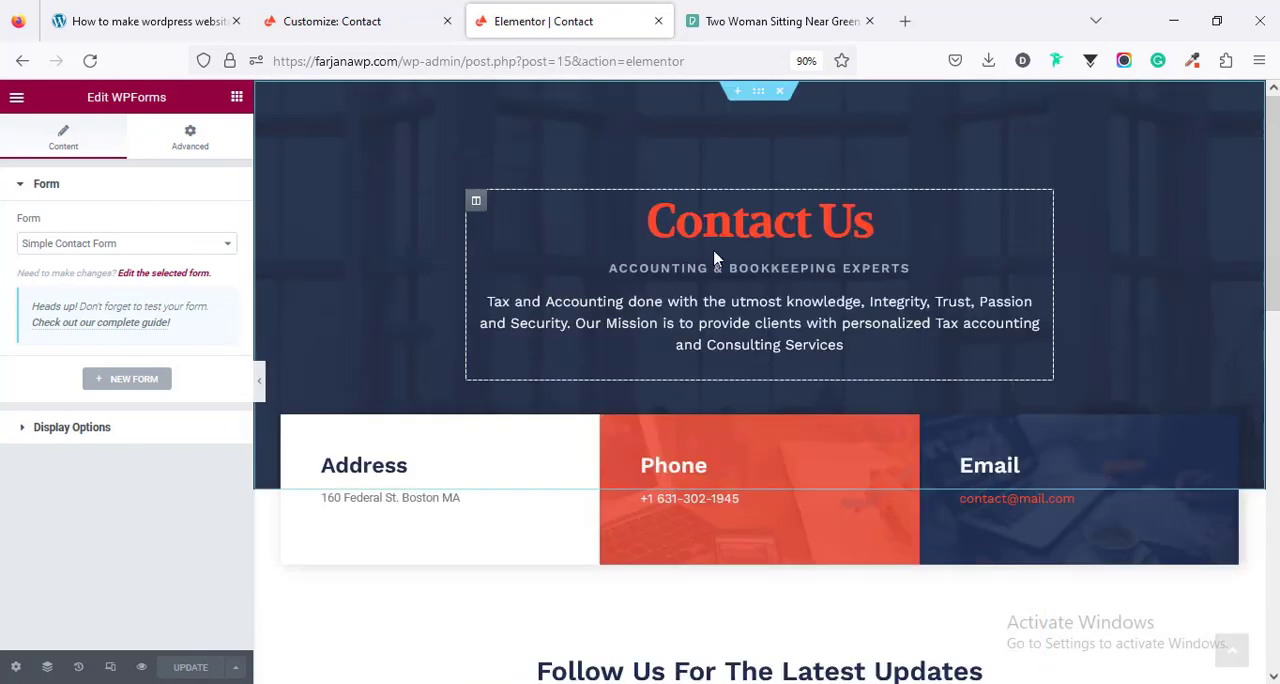
pyautogui.click(1192, 60)
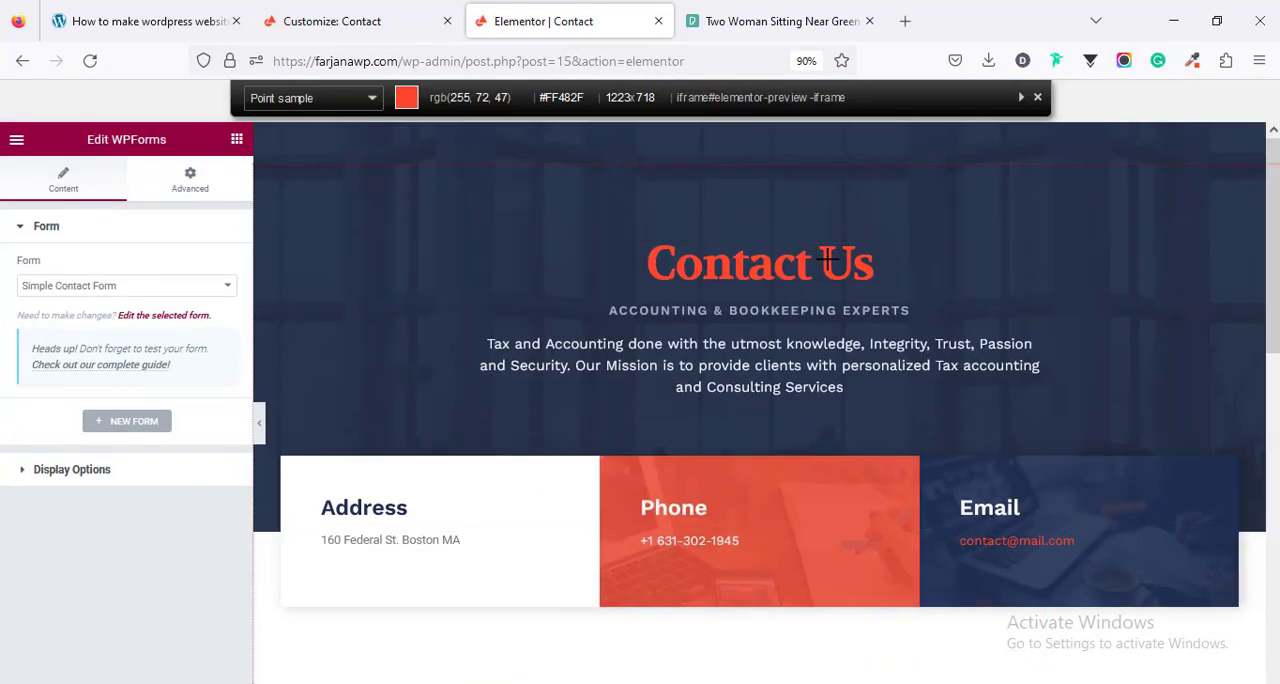
pyautogui.click(829, 260)
pyautogui.click(340, 21)
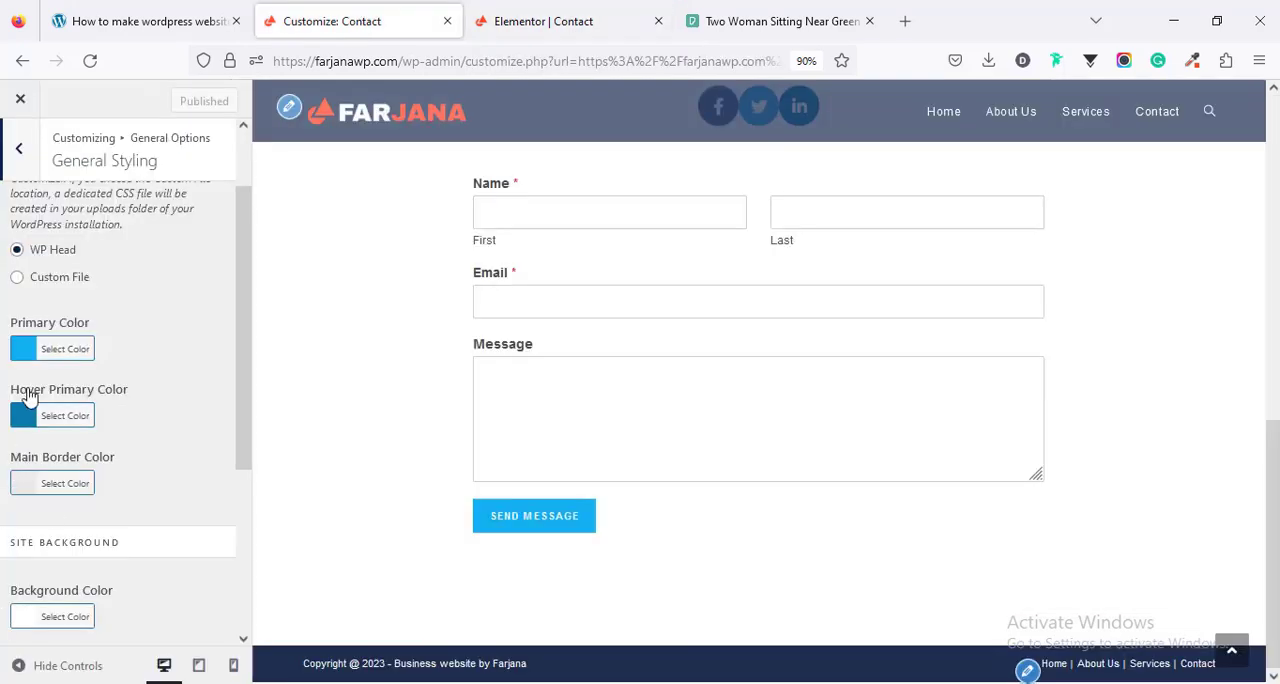
# - Set the theme's Primary Color to #FF482F
pyautogui.click(23, 350)
pyautogui.tripleClick(64, 381)
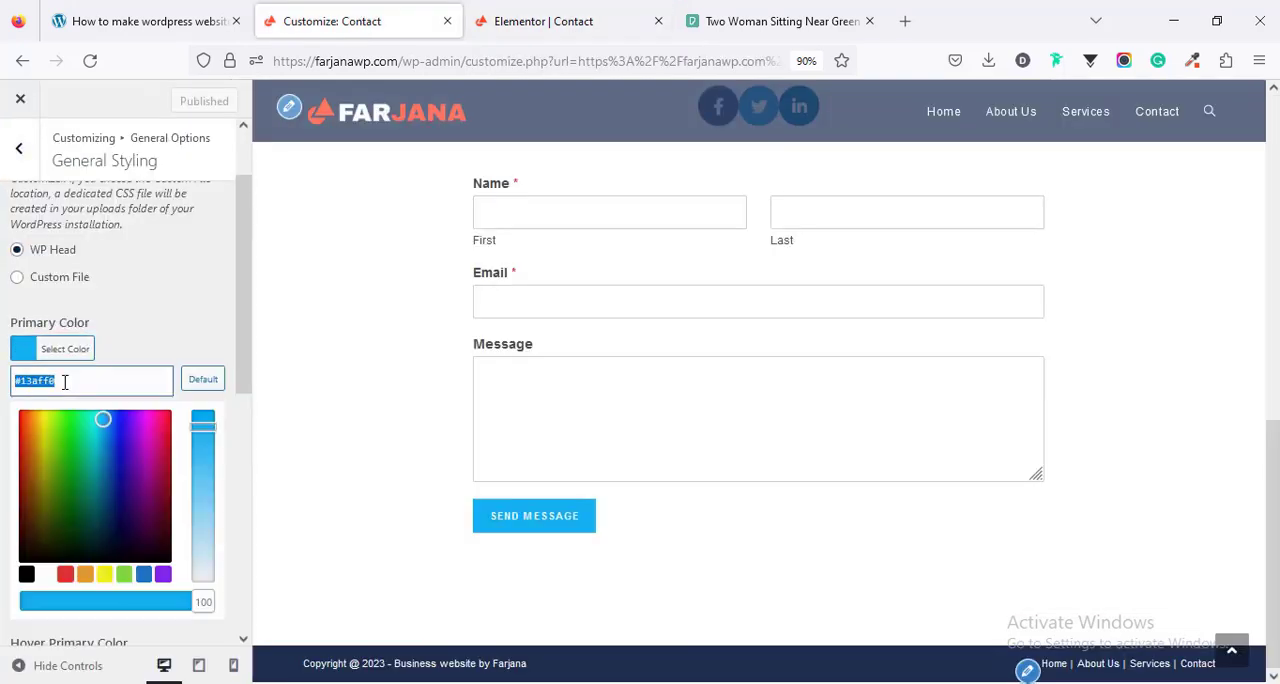
pyautogui.hotkey('ctrl', 'v')
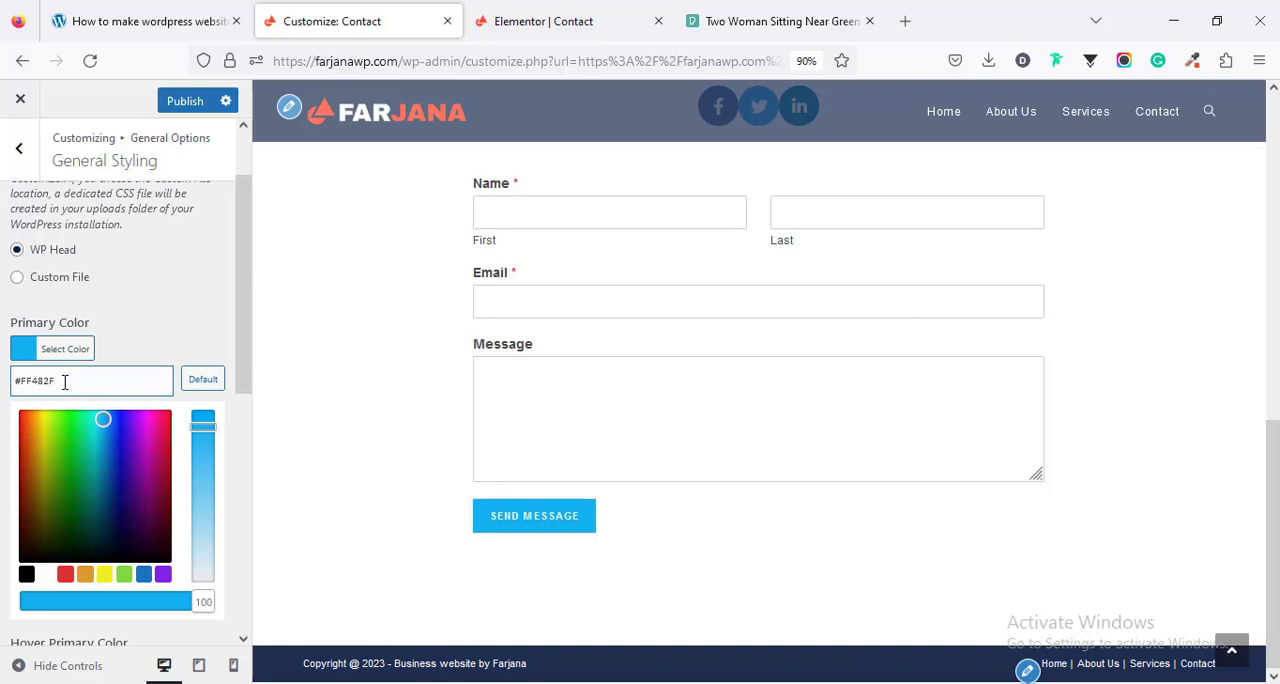
pyautogui.click(131, 335)
# - Set the theme's Hover Primary Color to #FF482F
pyautogui.click(27, 414)
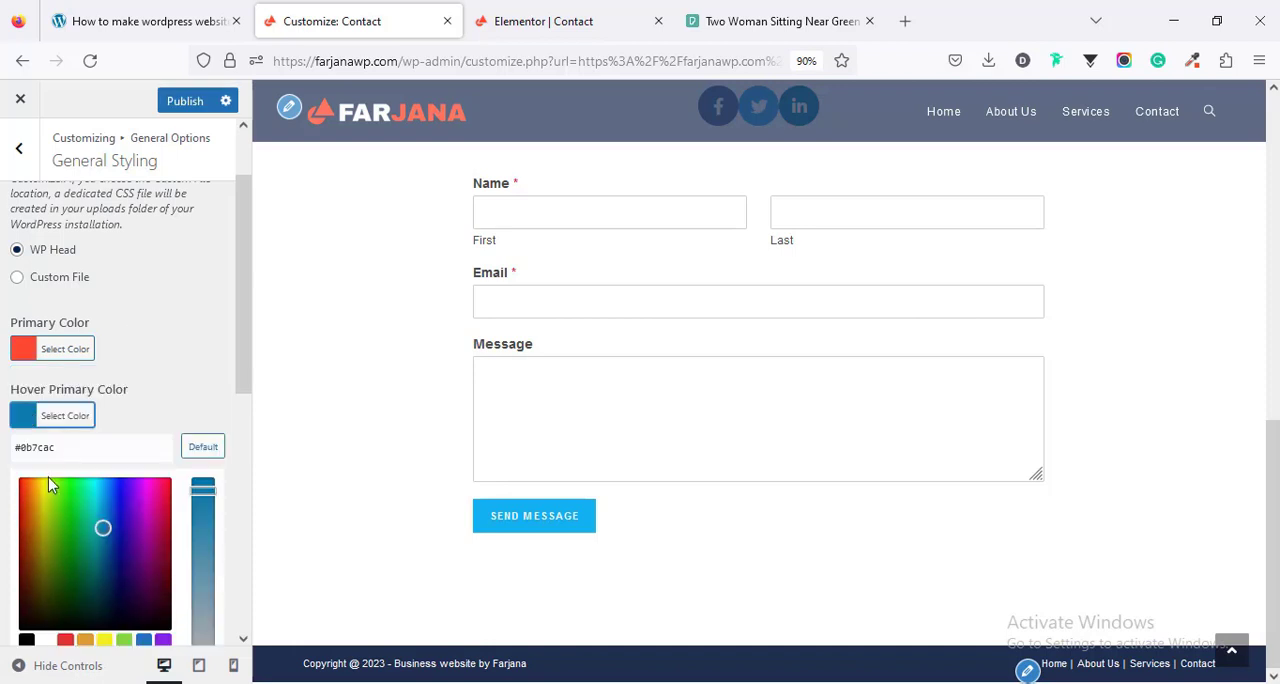
pyautogui.tripleClick(39, 450)
pyautogui.hotkey('ctrl', 'v')
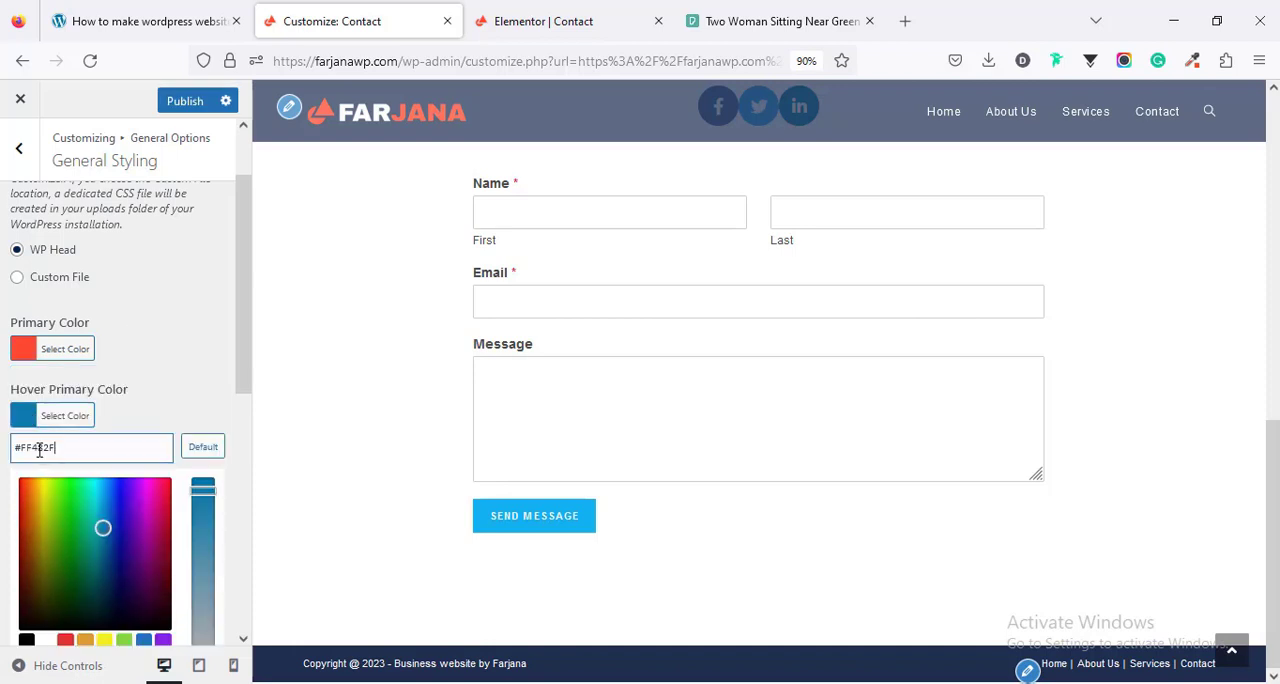
pyautogui.click(140, 377)
# - Set the theme's normal link color to #FF482F in the Links Color settings
pyautogui.scroll(-3, 170, 425)
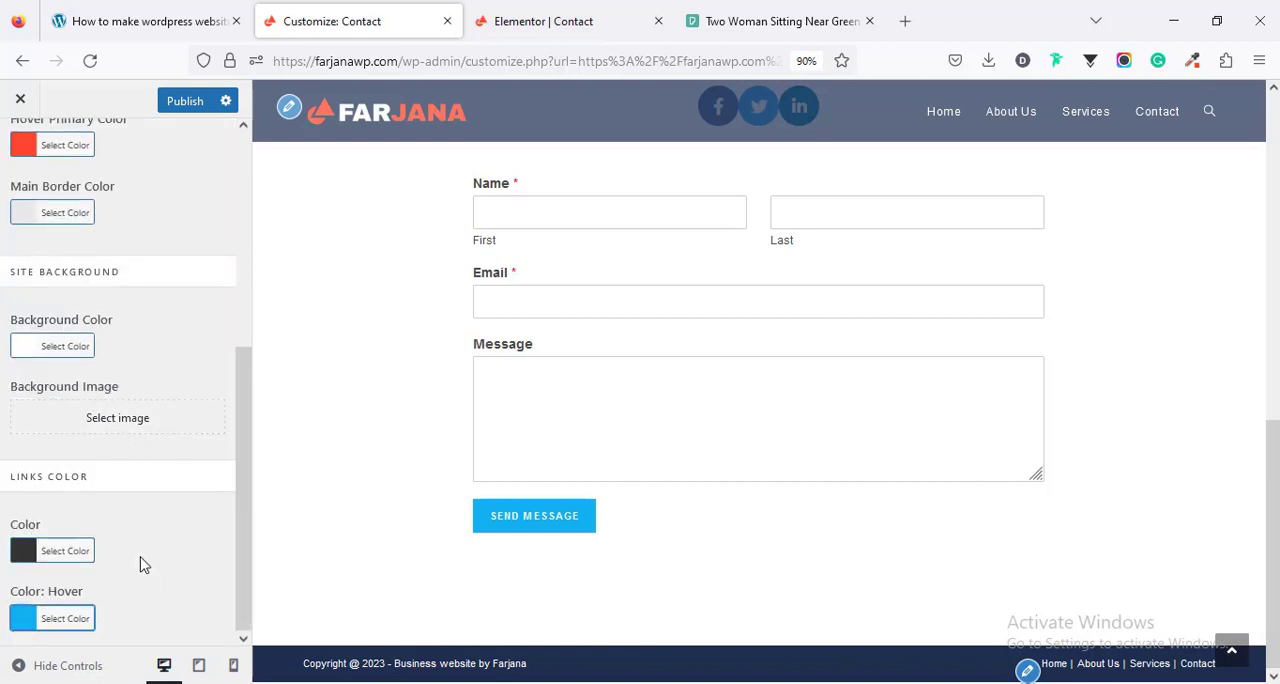
pyautogui.click(22, 552)
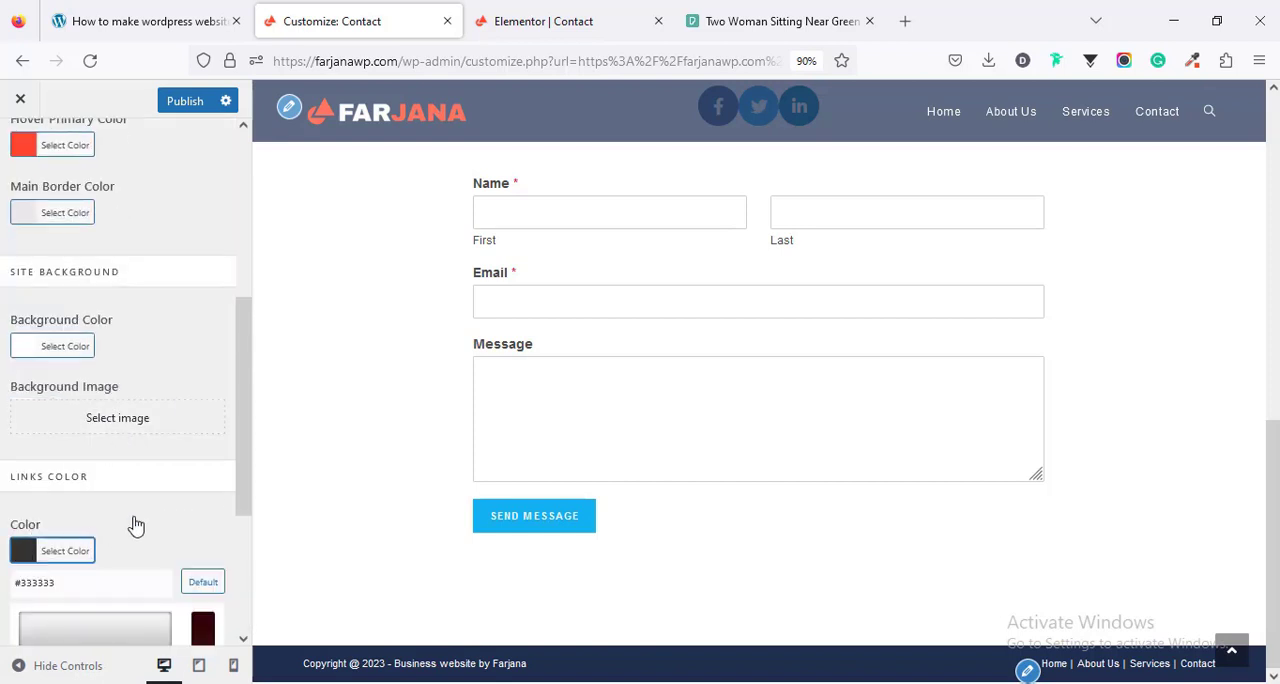
pyautogui.scroll(-2, 57, 410)
pyautogui.doubleClick(30, 320)
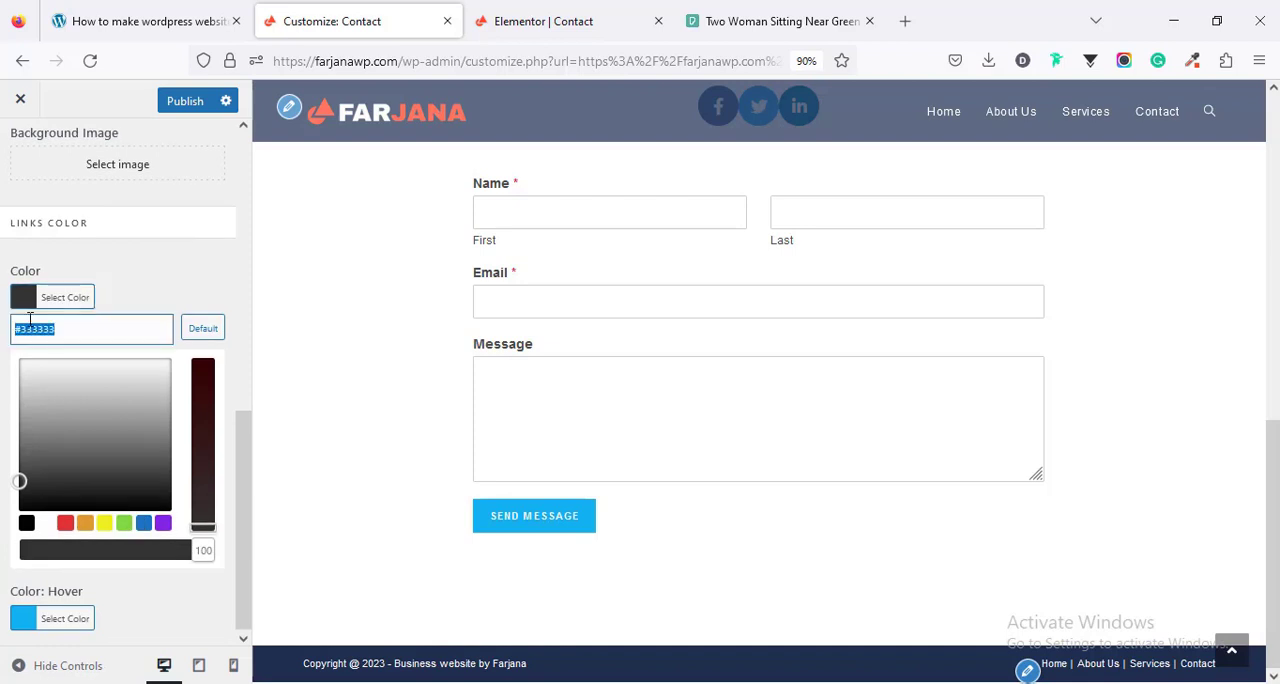
pyautogui.hotkey('ctrl', 'v')
# - Set the theme's link hover color to #FF482F
pyautogui.click(29, 619)
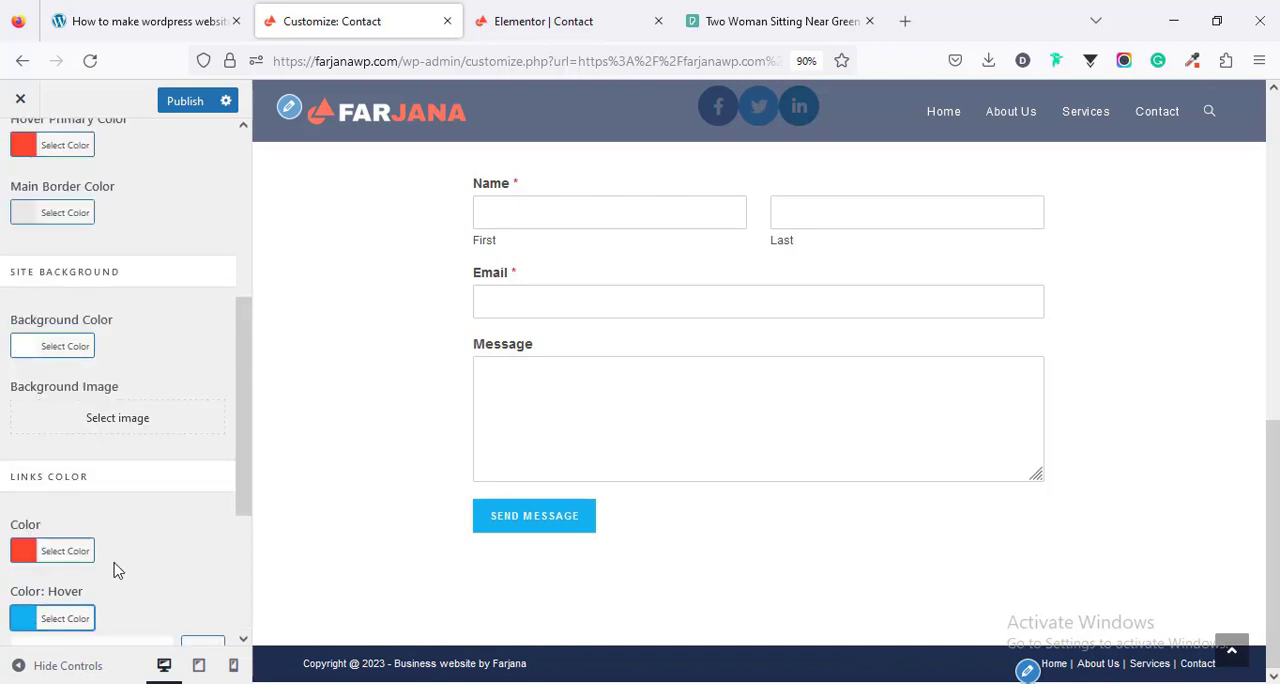
pyautogui.scroll(-3, 114, 571)
pyautogui.doubleClick(35, 397)
pyautogui.hotkey('ctrl', 'v')
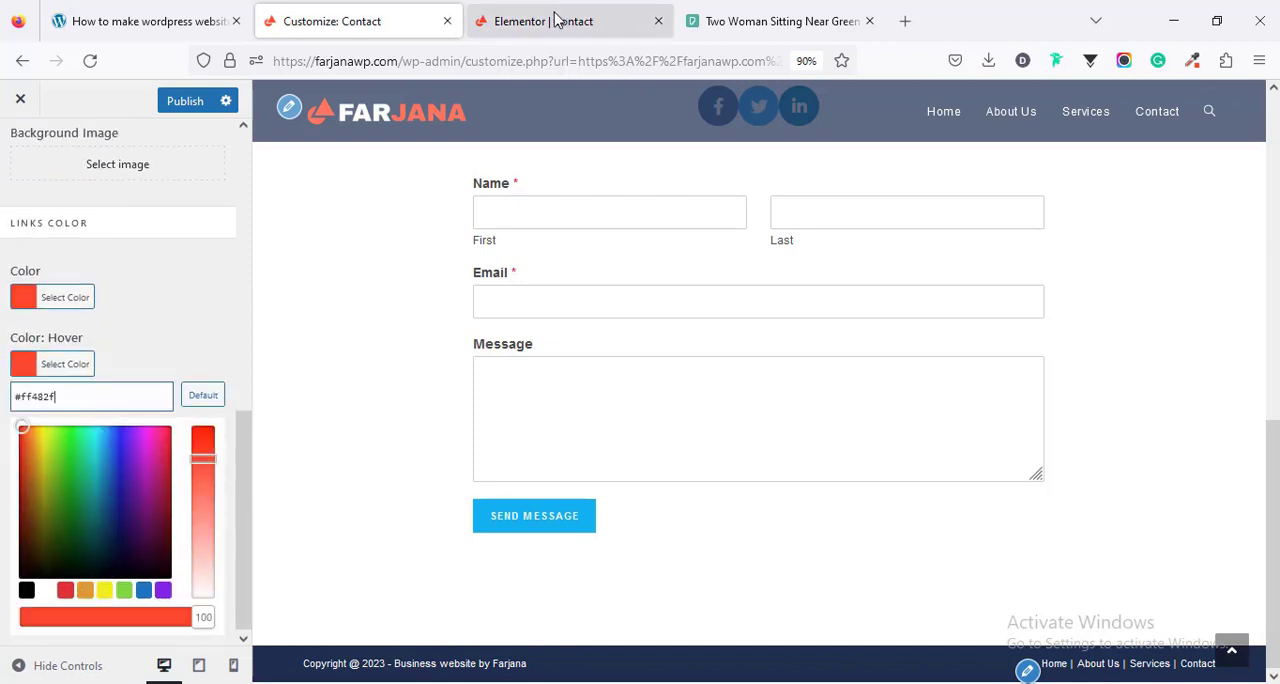
# - Sample the dark navy #2A3751 from the Contact page's hero background in the Elementor editor, and publish the customizer changes
pyautogui.click(625, 20)
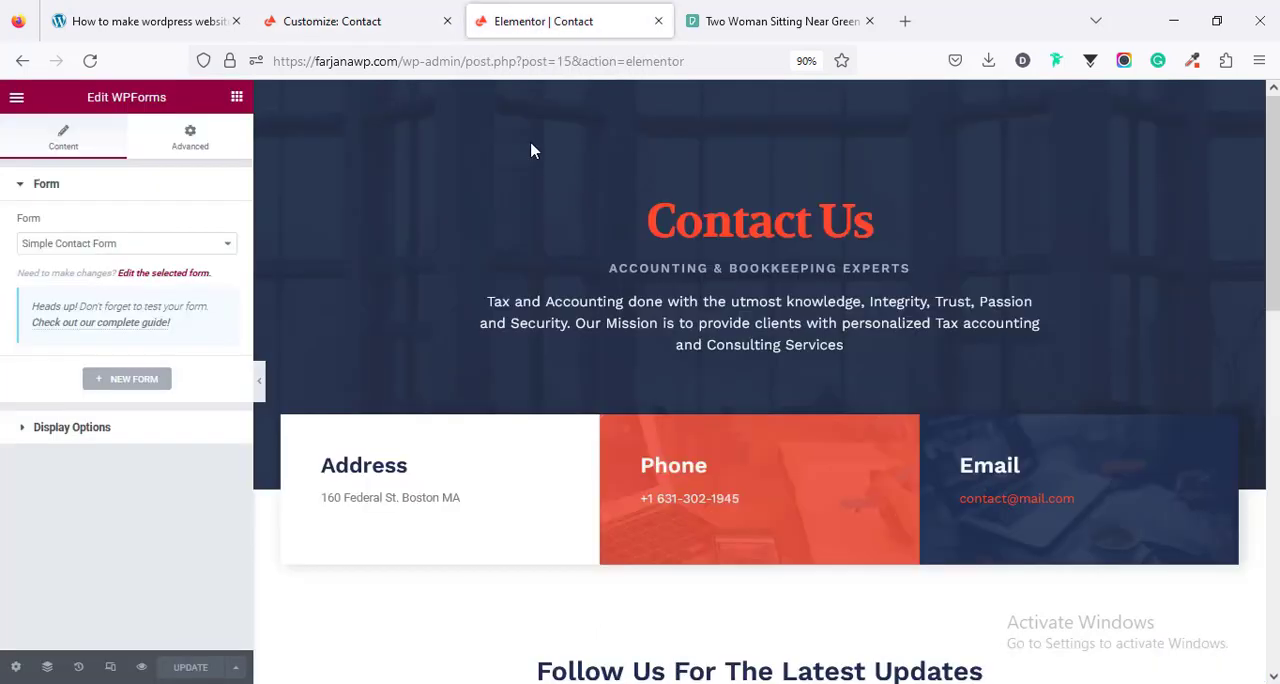
pyautogui.click(1192, 61)
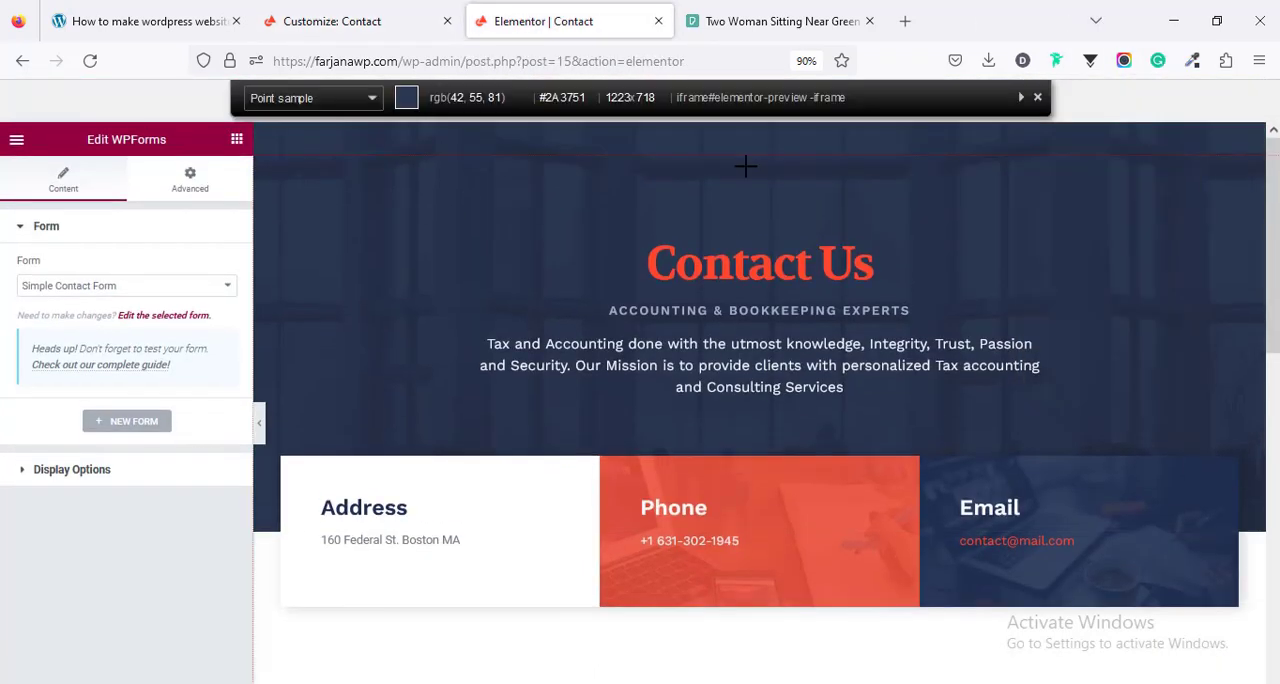
pyautogui.click(745, 166)
pyautogui.click(337, 24)
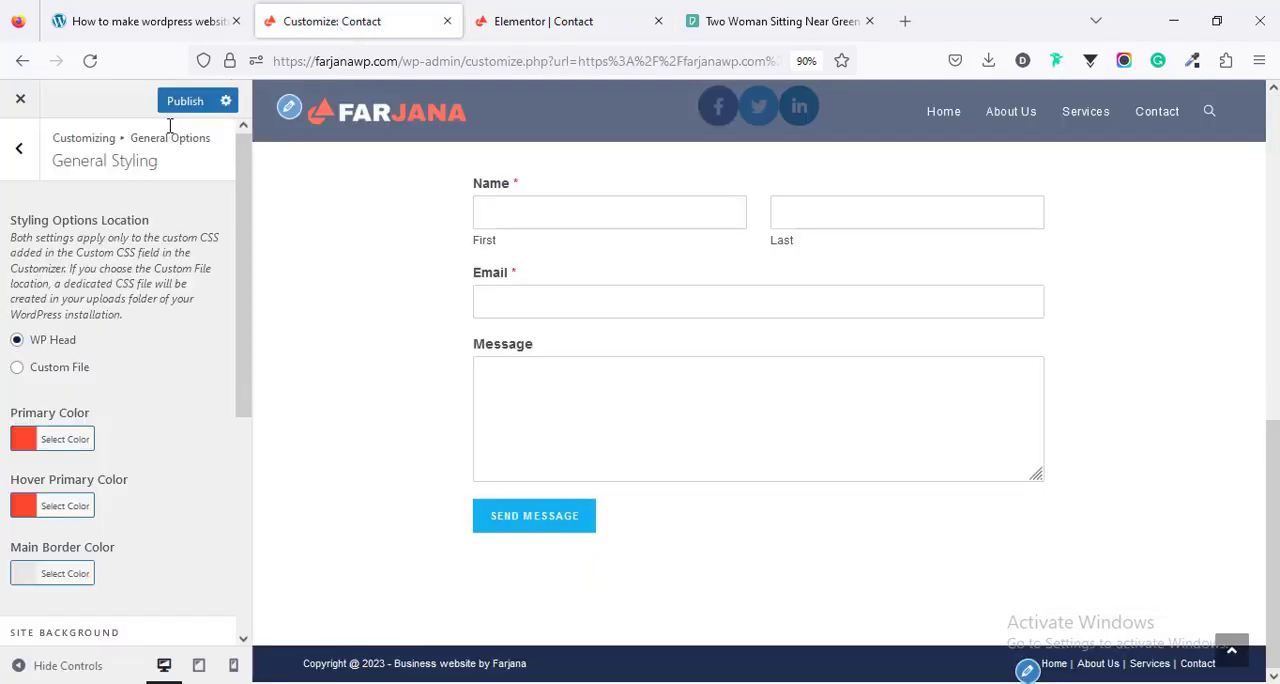
pyautogui.click(172, 104)
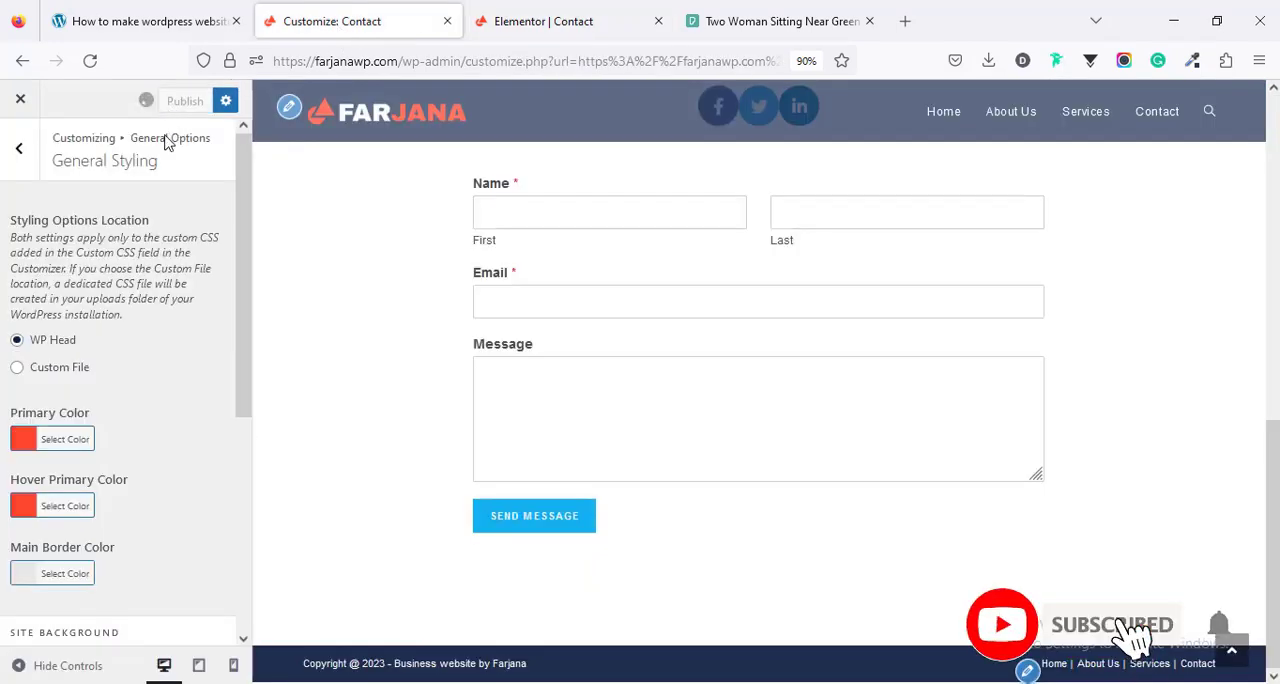
# - View the live Contact page from the Elementor editor and examine the contact form and the color of its Send Message button
pyautogui.click(540, 21)
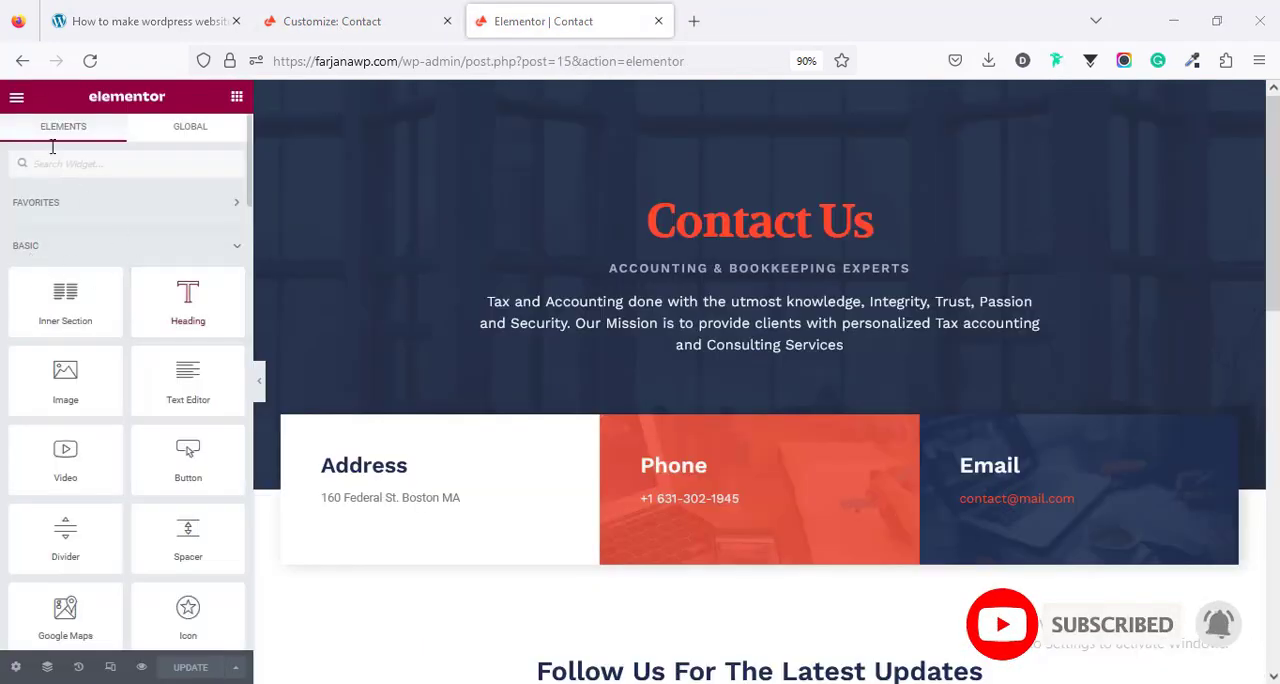
pyautogui.click(16, 97)
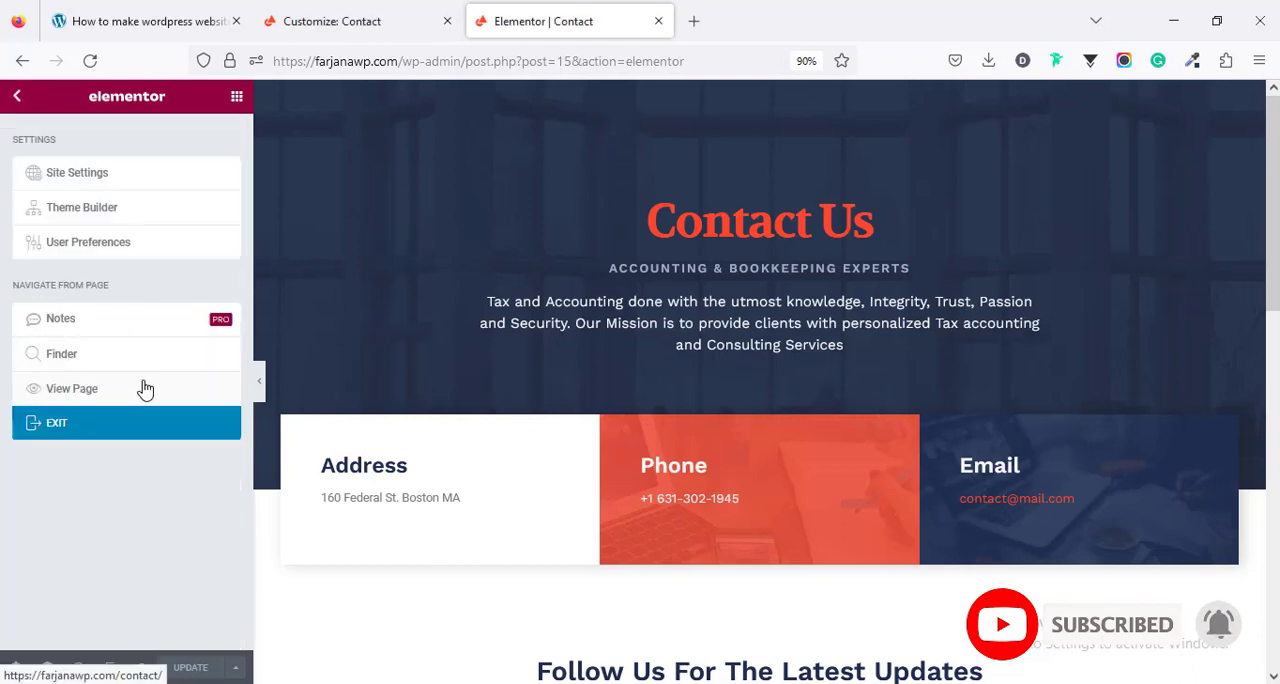
pyautogui.click(145, 389)
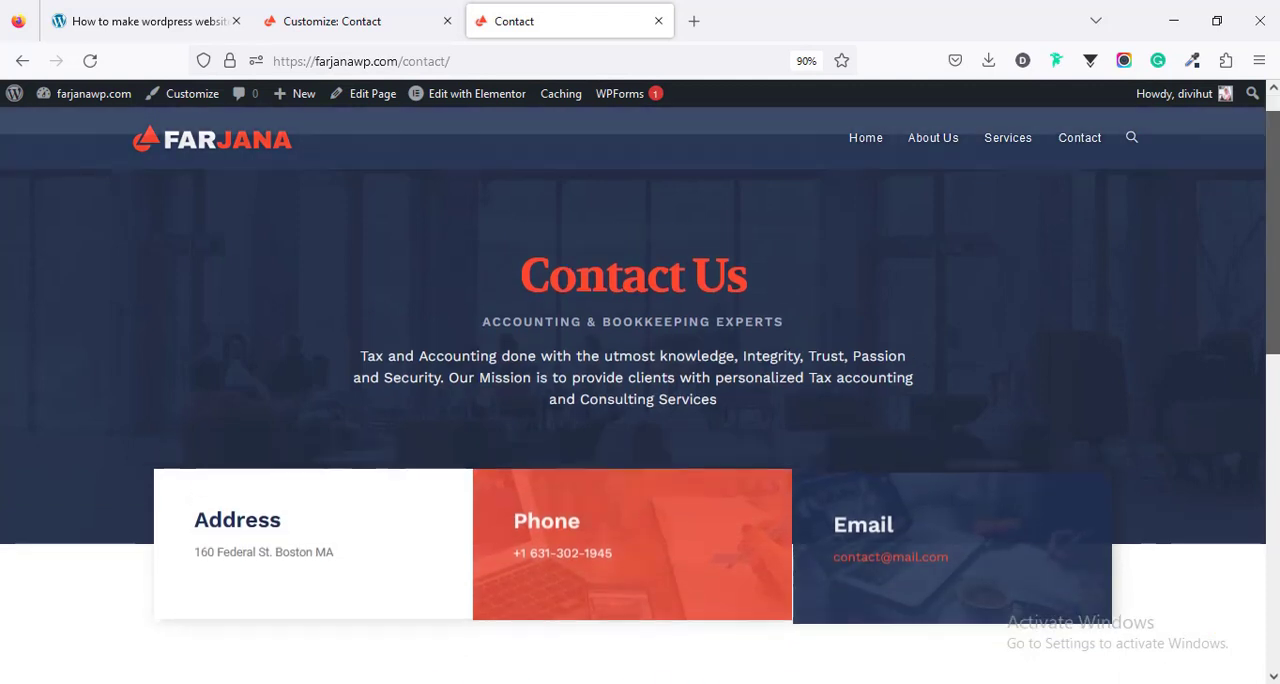
pyautogui.scroll(-3, 640, 400)
pyautogui.scroll(-5, 293, 411)
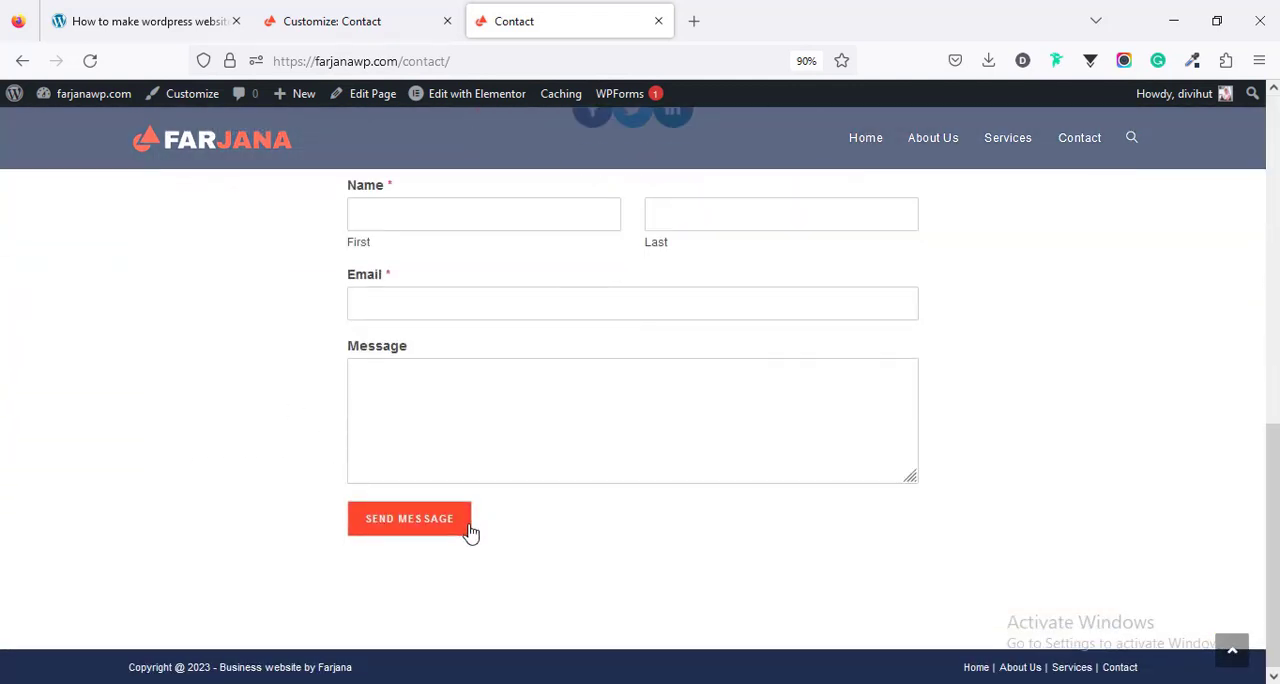
pyautogui.moveTo(1276, 537); pyautogui.dragTo(1274, 497)
pyautogui.scroll(-1, 705, 509)
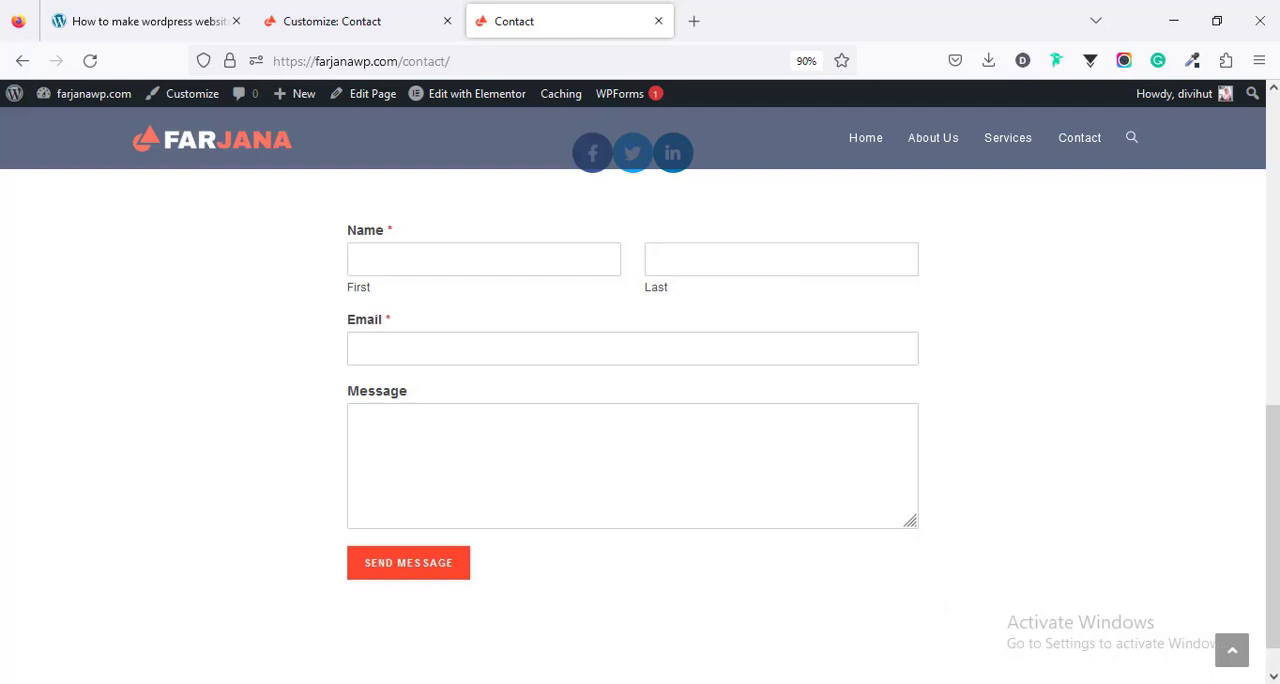
pyautogui.moveTo(1273, 567); pyautogui.dragTo(1273, 587)
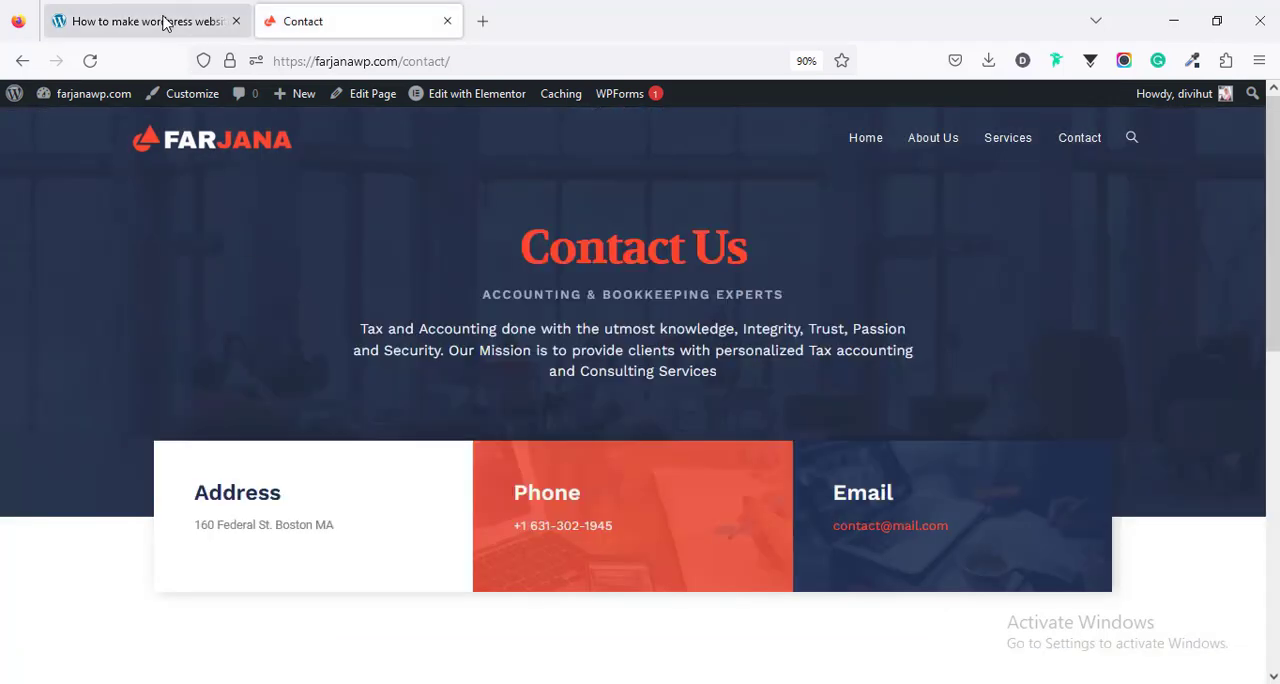
# - Check the step list in the WordPress website guide, and open the site's Home page for editing in Elementor
pyautogui.click(165, 23)
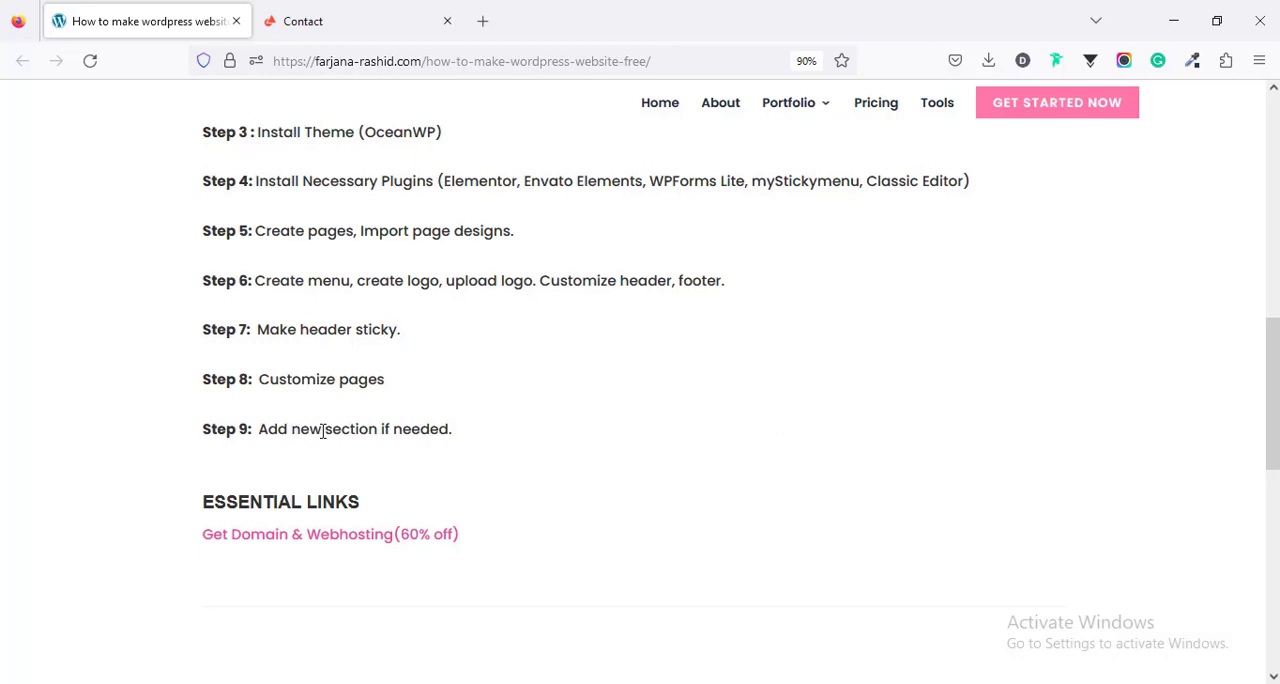
pyautogui.click(351, 9)
pyautogui.click(868, 134)
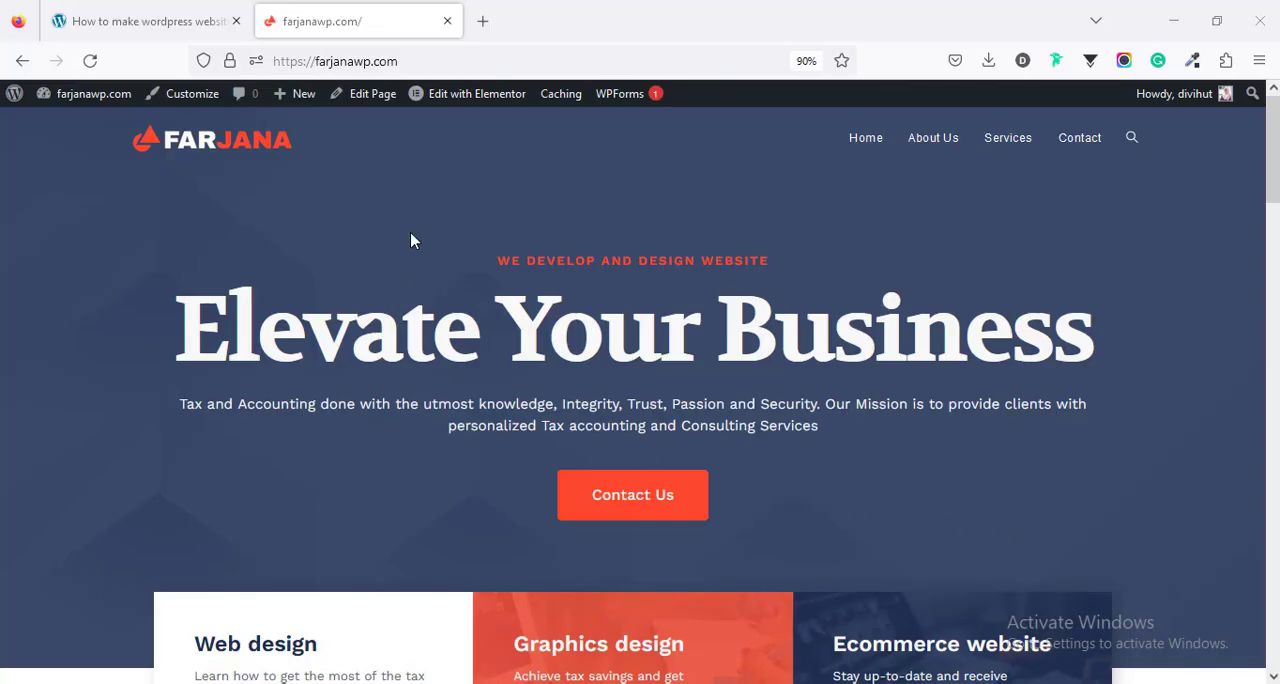
pyautogui.click(460, 101)
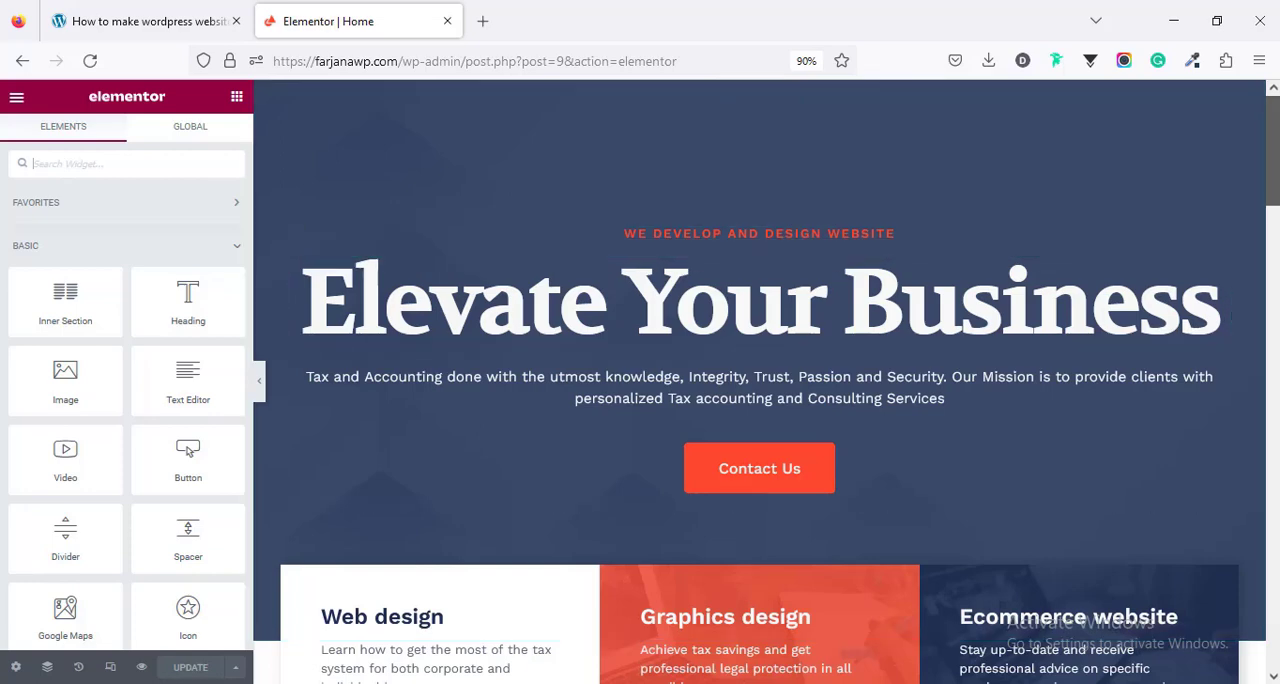
# - Insert a new section with two equal columns directly above the statistics counter section on the Home page
pyautogui.scroll(-7, 1250, 338)
pyautogui.scroll(-3, 700, 400)
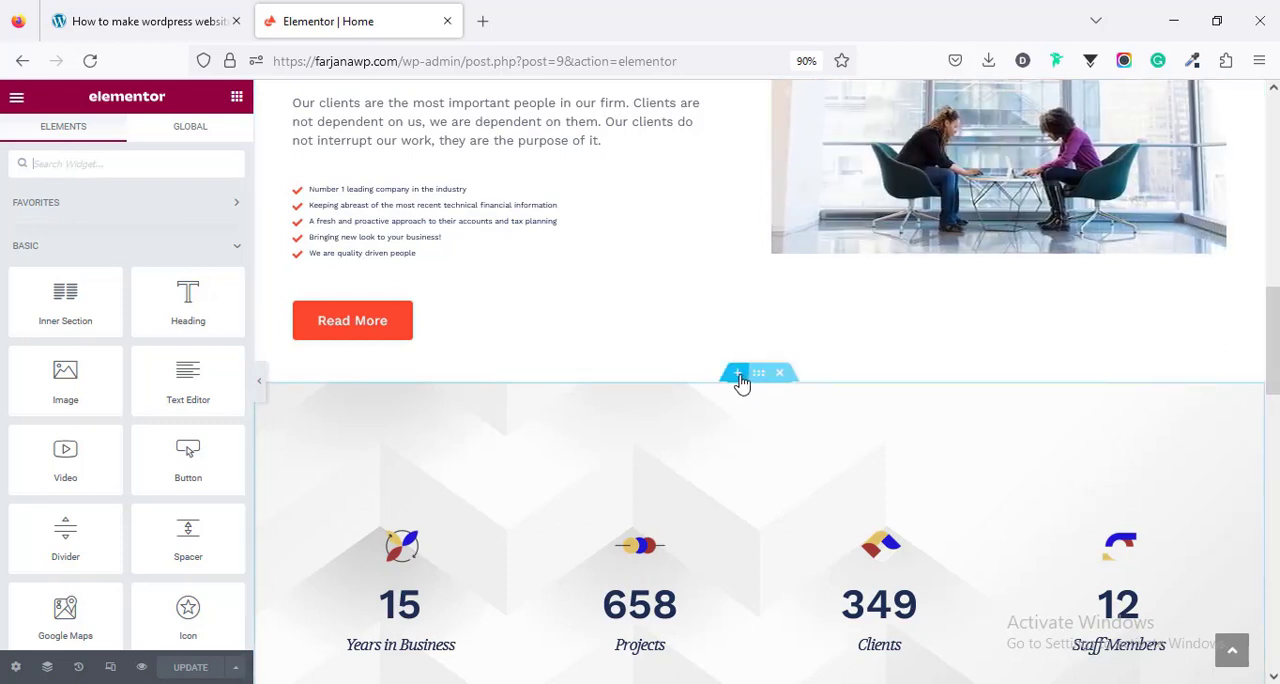
pyautogui.click(738, 376)
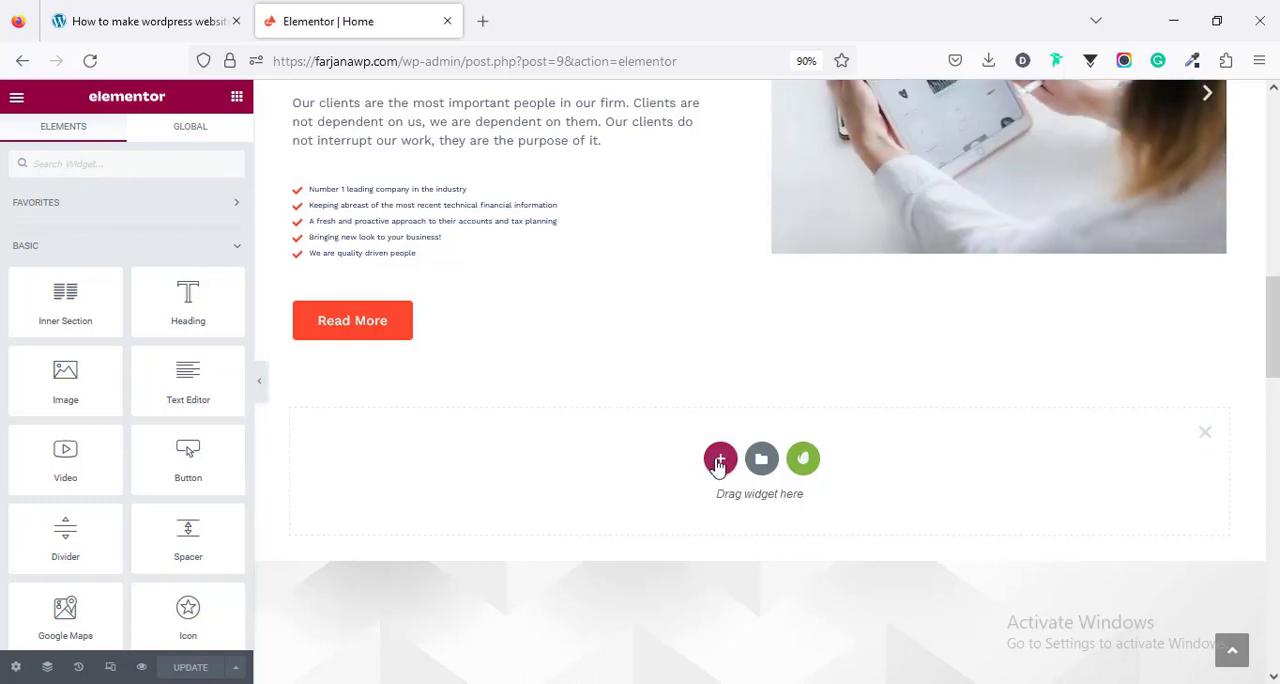
pyautogui.click(720, 460)
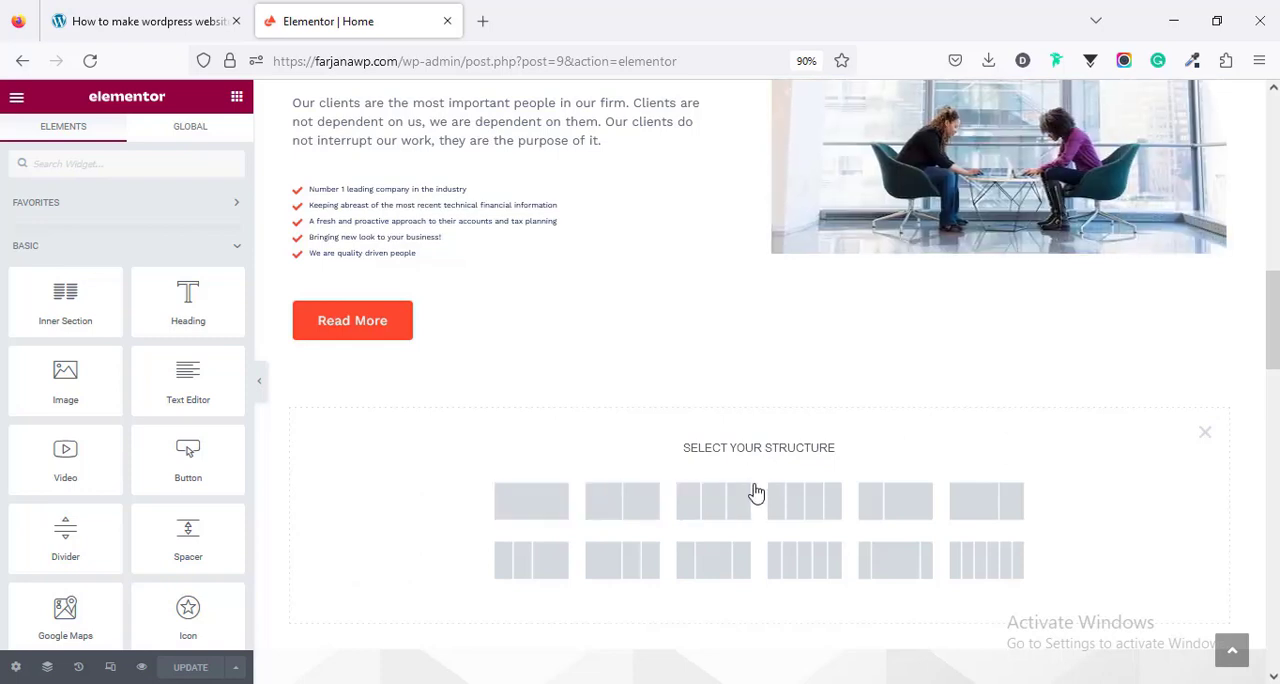
pyautogui.click(640, 511)
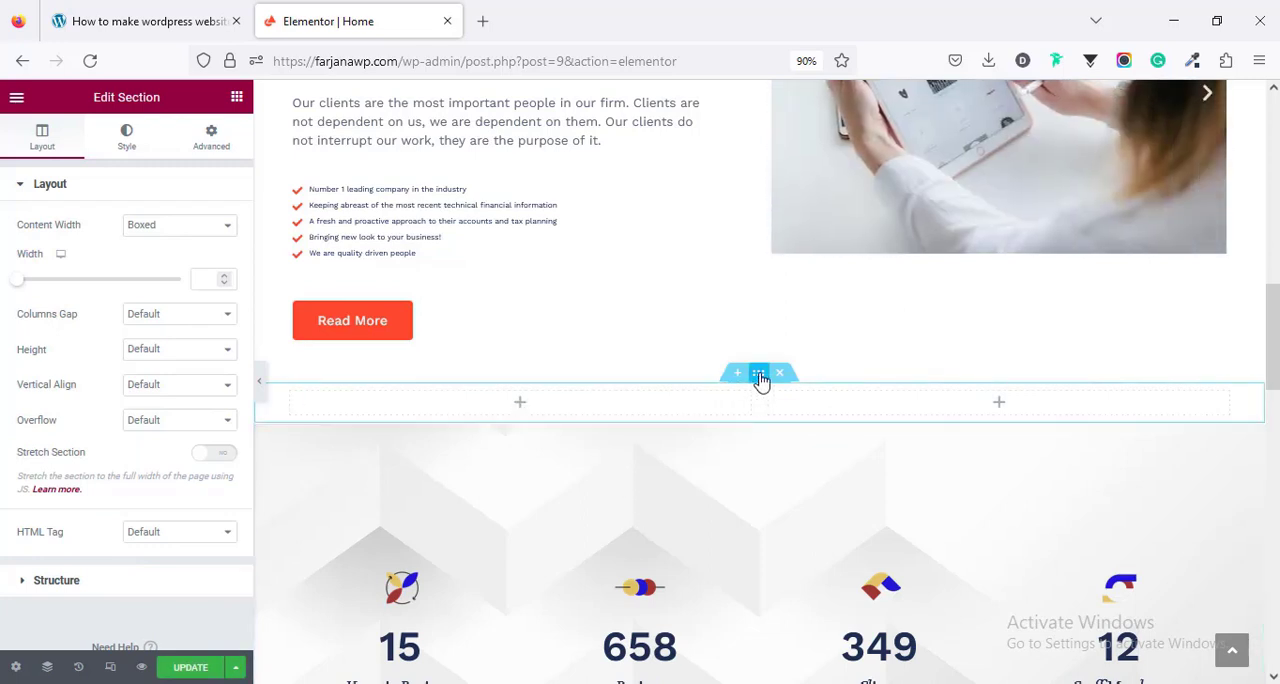
# - Unlink the new section's padding values and set its top and bottom padding to 70 px
pyautogui.click(211, 140)
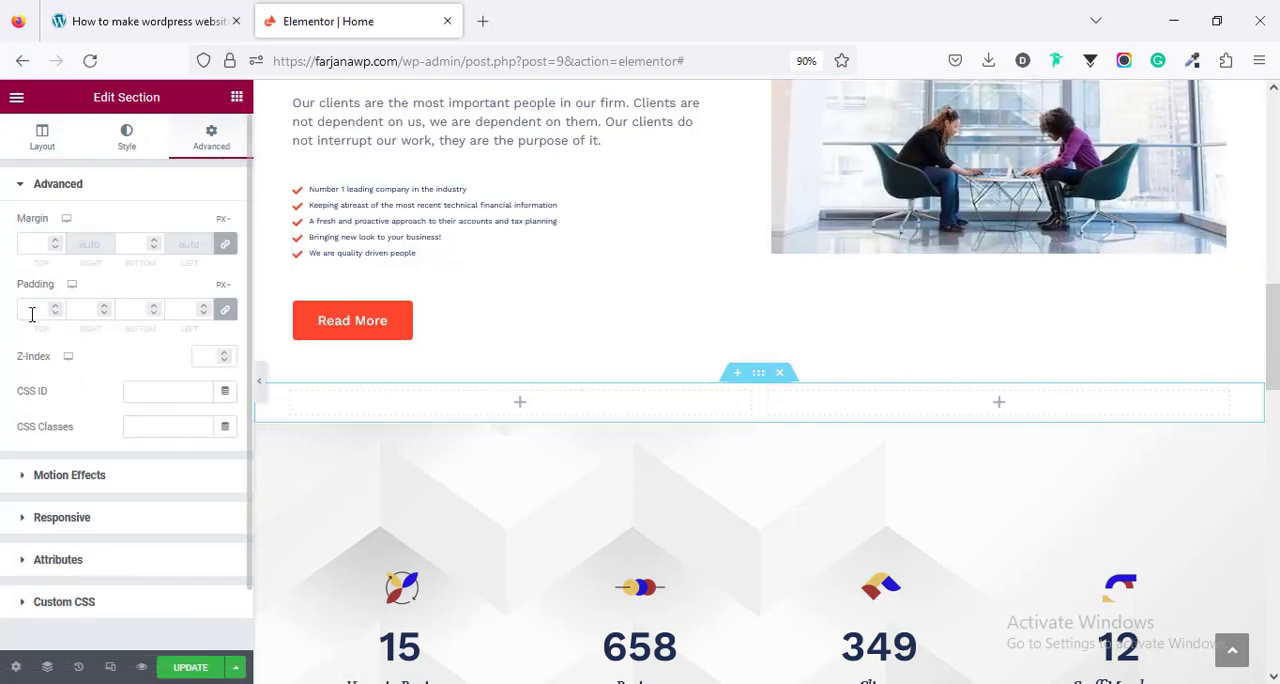
pyautogui.click(229, 316)
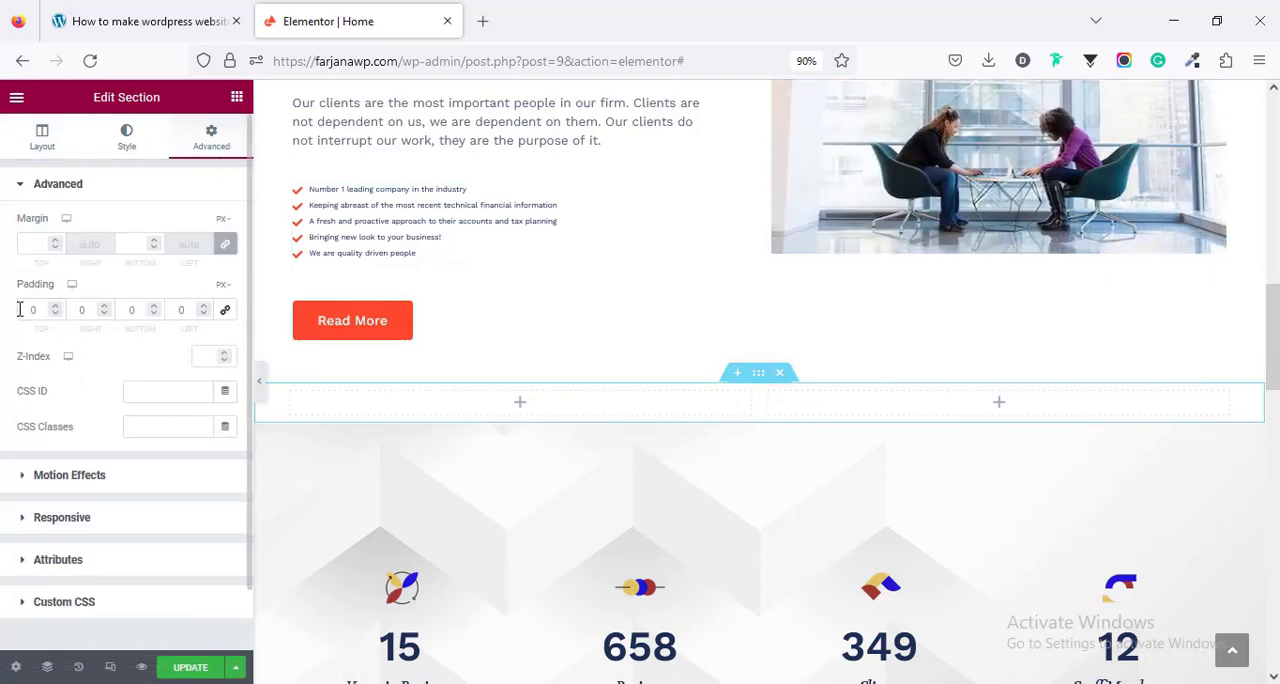
pyautogui.click(19, 309)
pyautogui.write('7')
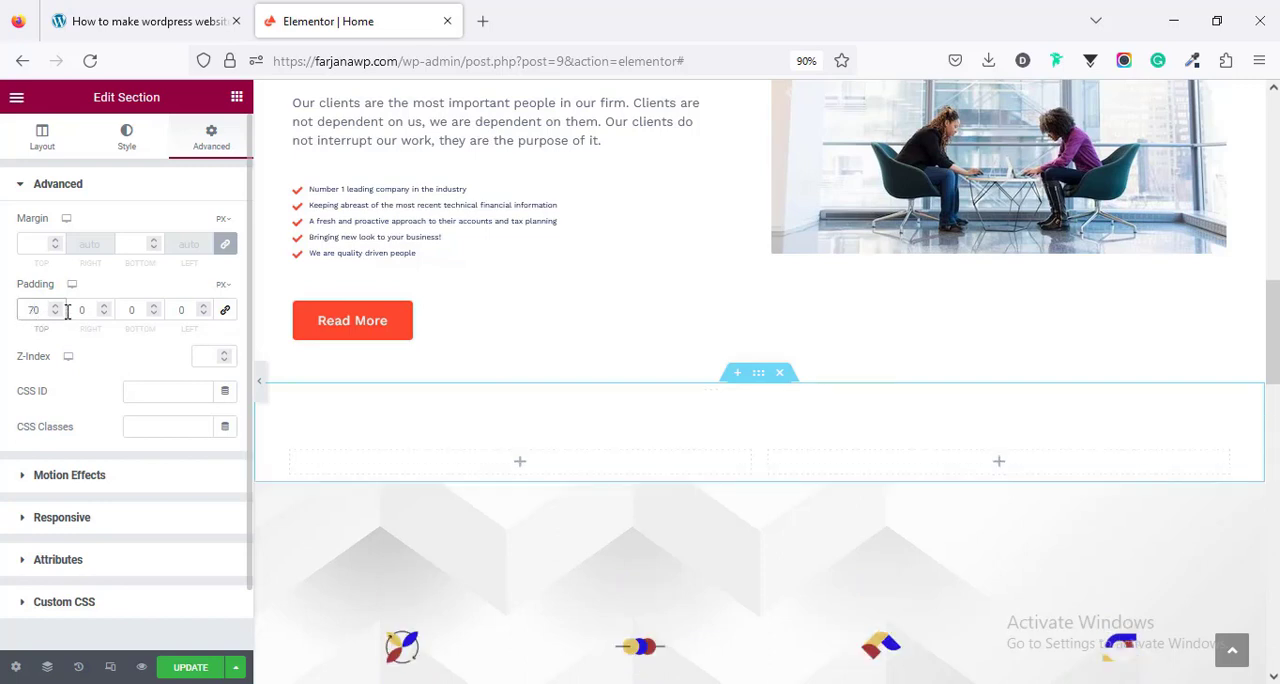
pyautogui.click(123, 308)
pyautogui.write('70')
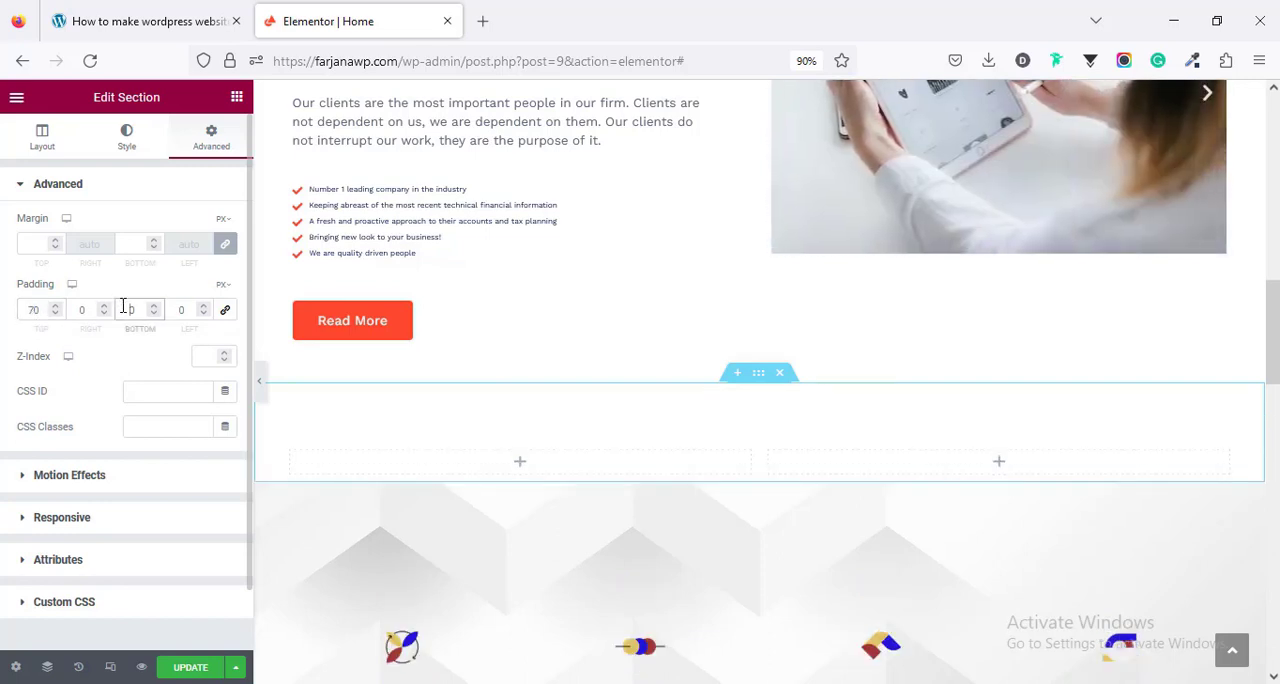
# - Add a Heading widget to the new section's left column with a Text Editor widget below it
pyautogui.click(522, 471)
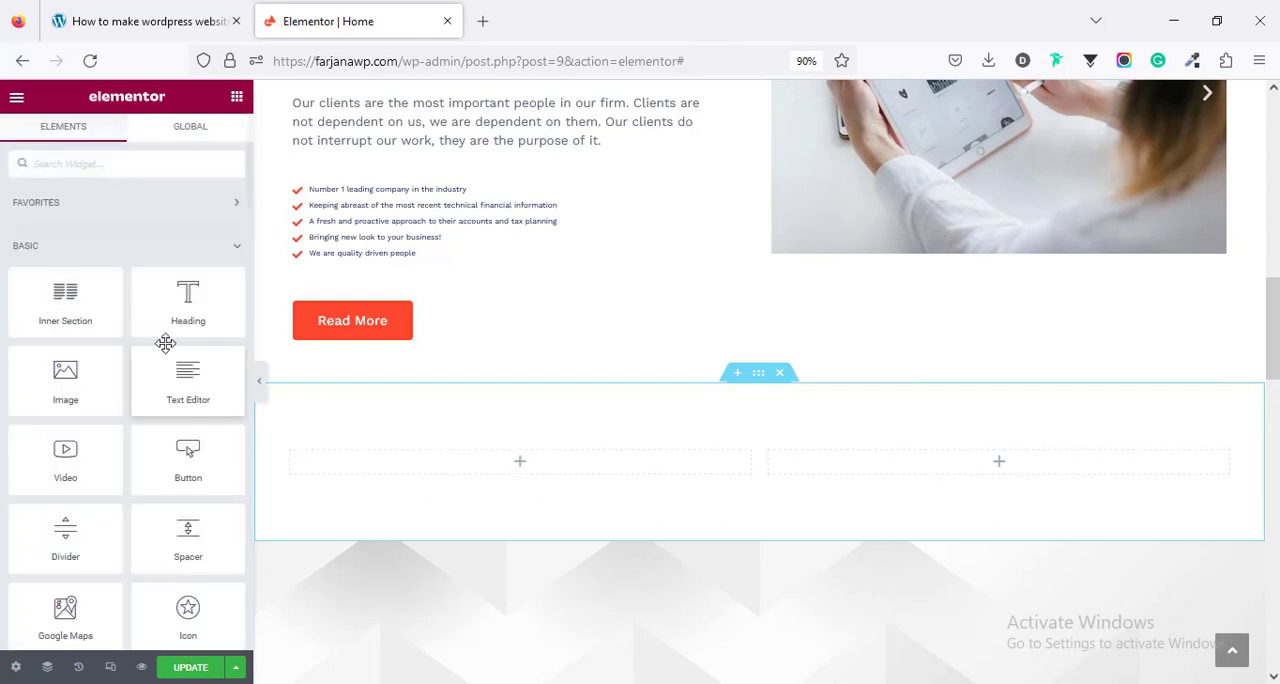
pyautogui.moveTo(190, 303); pyautogui.dragTo(508, 467)
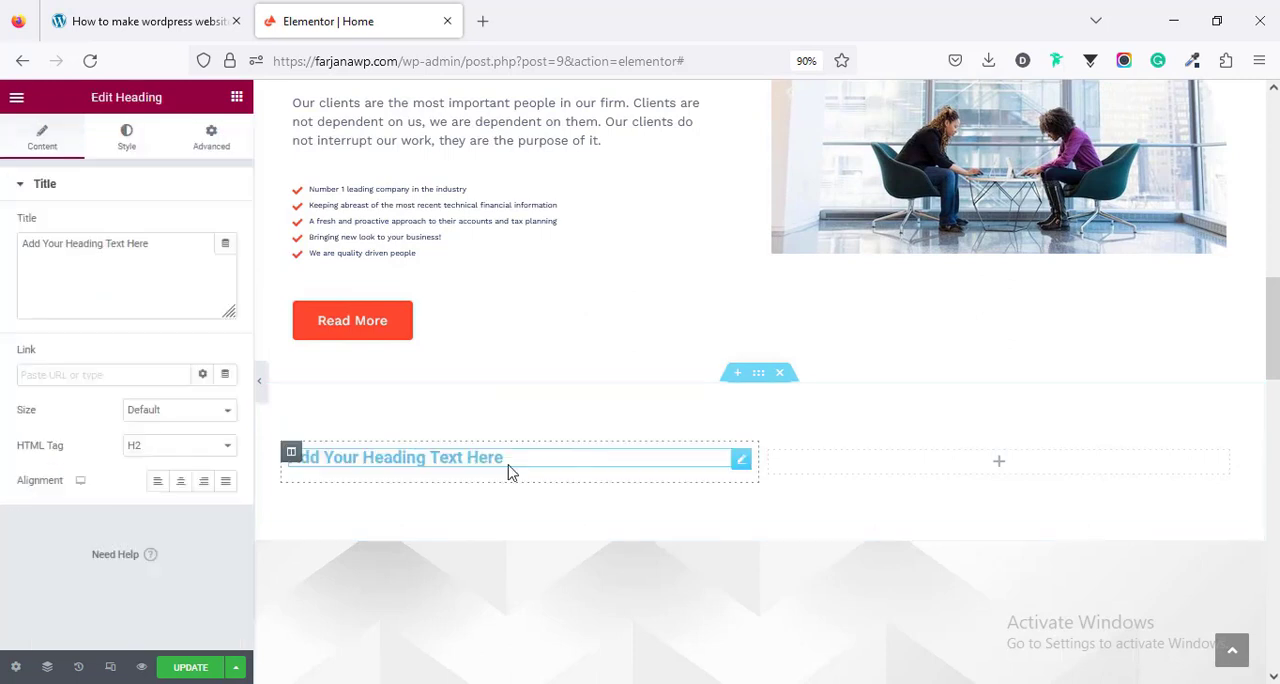
pyautogui.click(236, 100)
pyautogui.moveTo(167, 393); pyautogui.dragTo(440, 462)
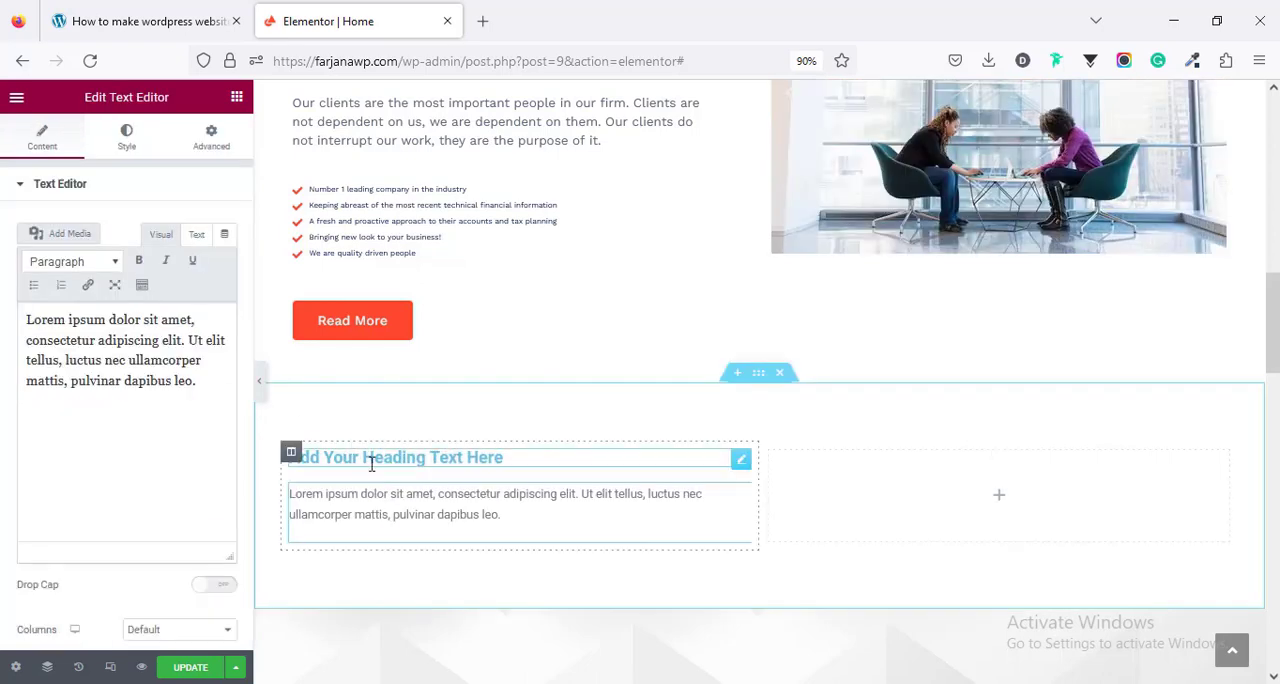
# - Look over the new heading's HTML tag choices and its global and custom text color options
pyautogui.click(371, 463)
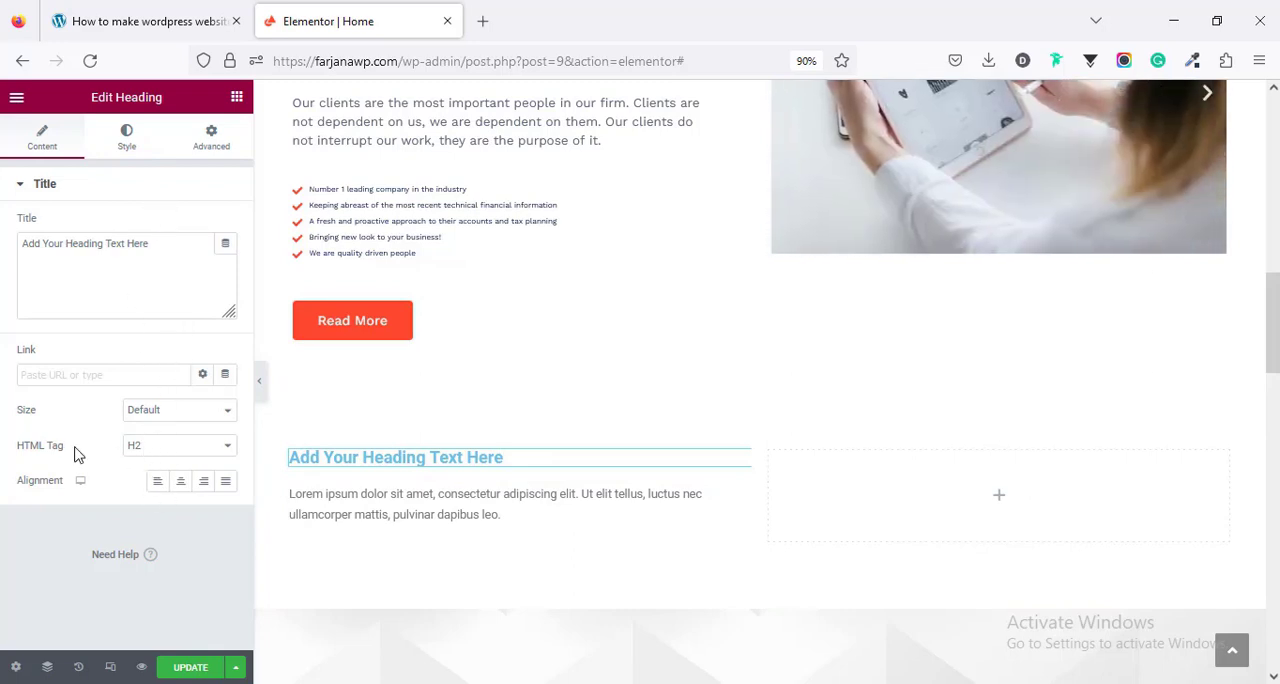
pyautogui.click(155, 447)
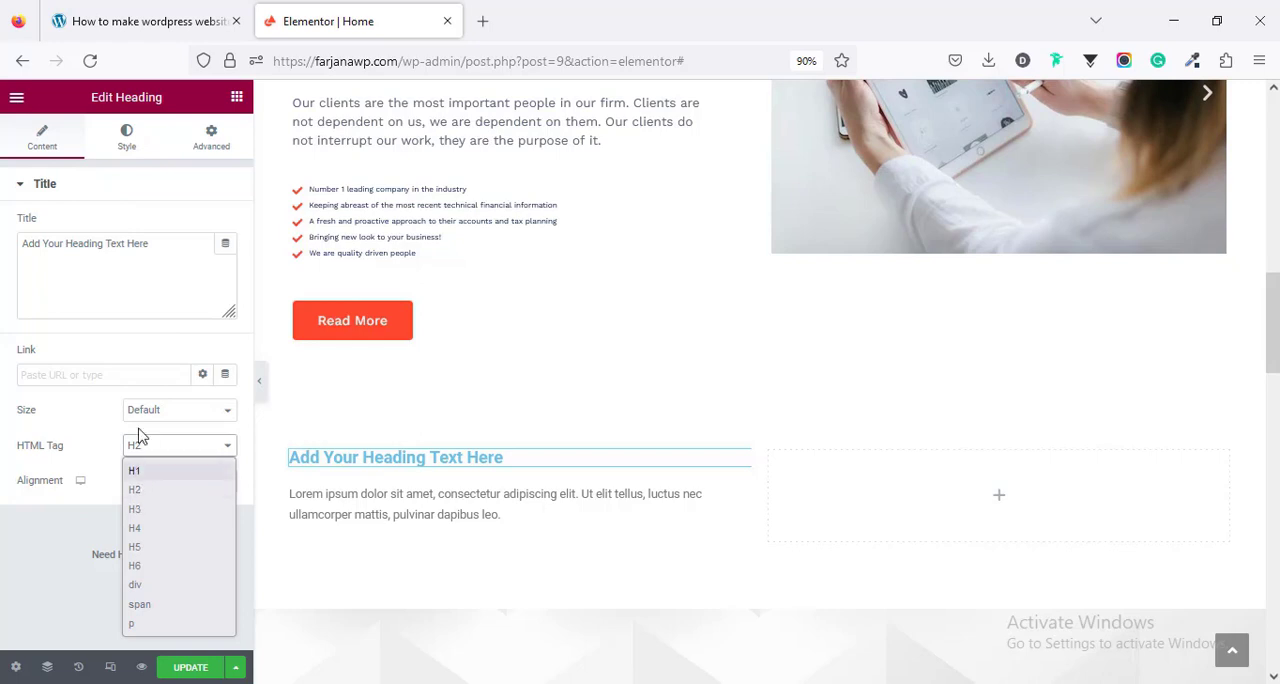
pyautogui.click(85, 420)
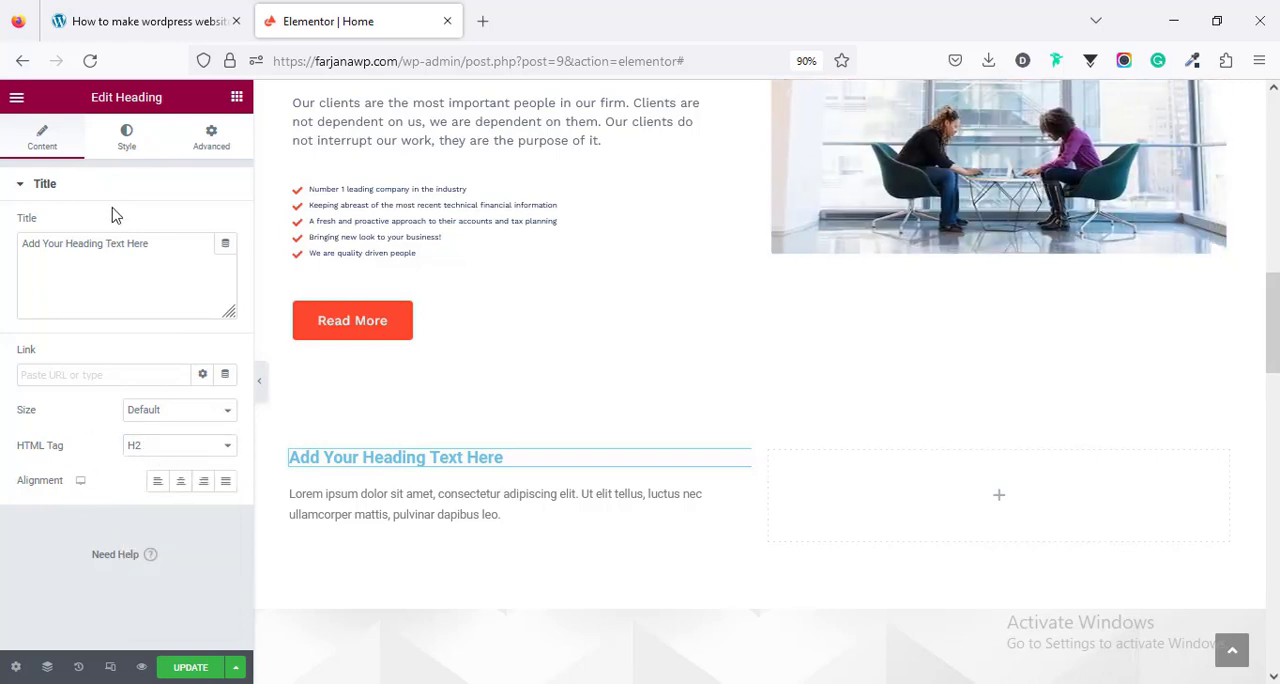
pyautogui.click(126, 140)
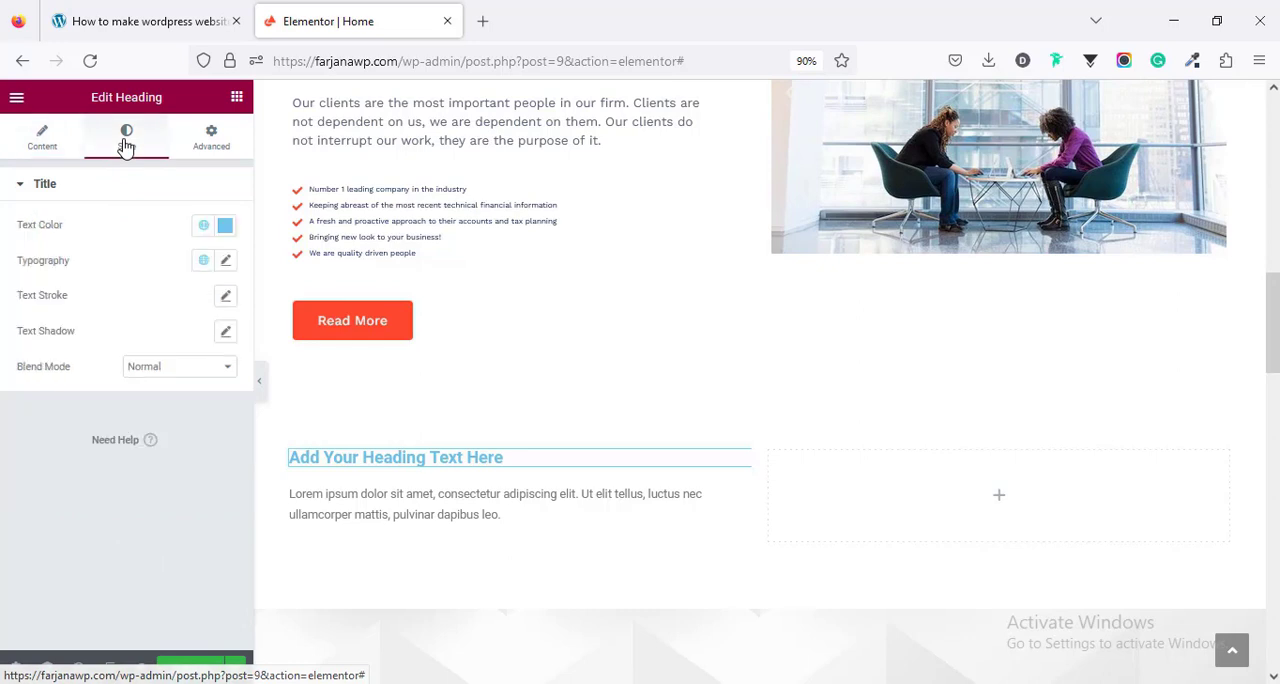
pyautogui.click(202, 228)
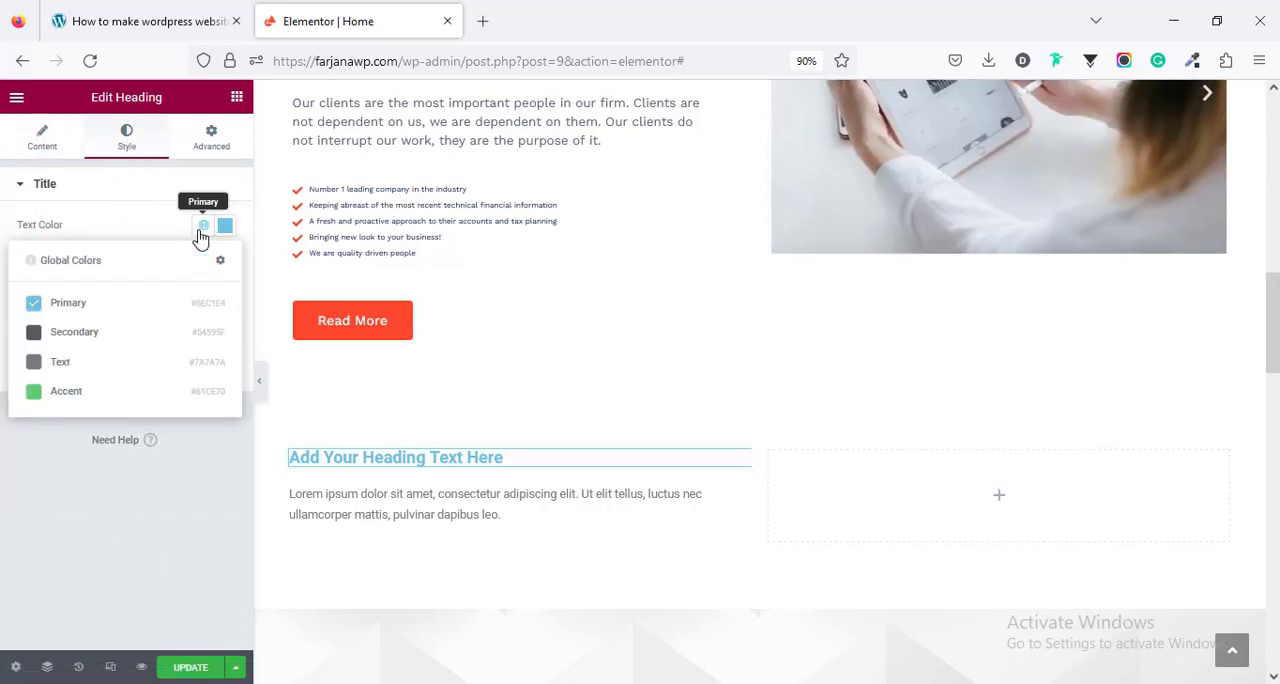
pyautogui.click(223, 228)
pyautogui.click(168, 190)
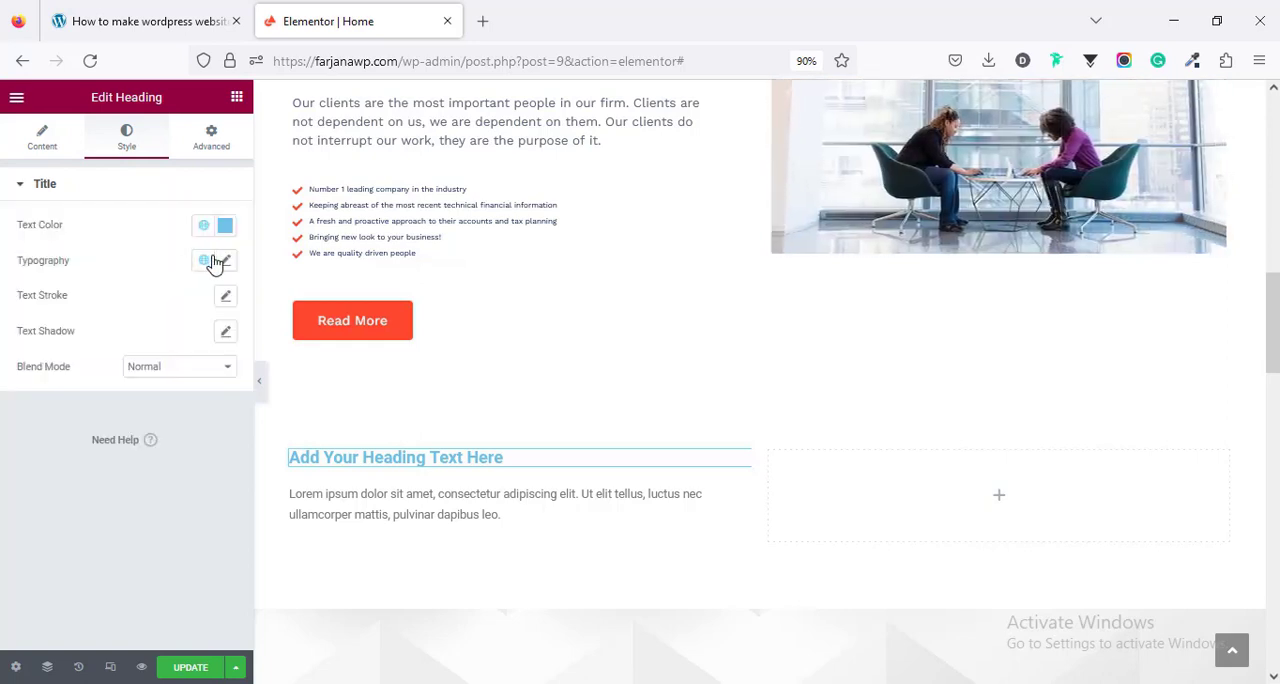
# - Copy the style of the "We take care about taxes and invoices" heading onto the new section's heading
pyautogui.click(226, 261)
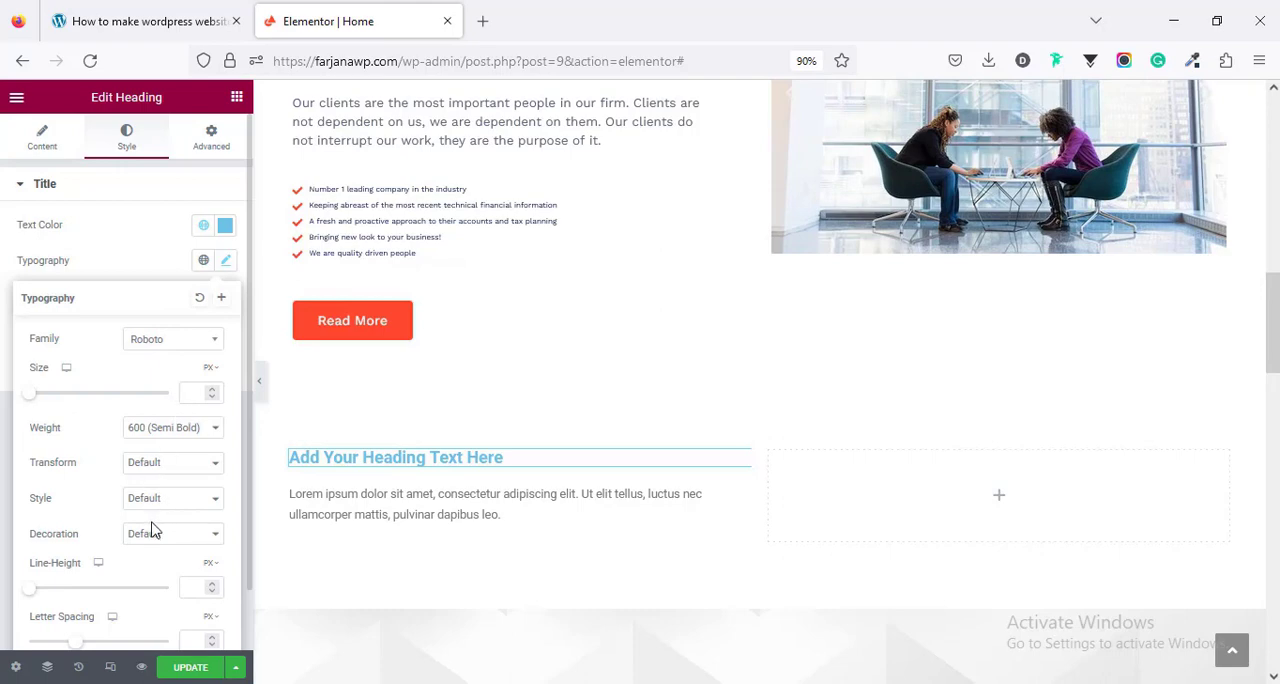
pyautogui.click(141, 250)
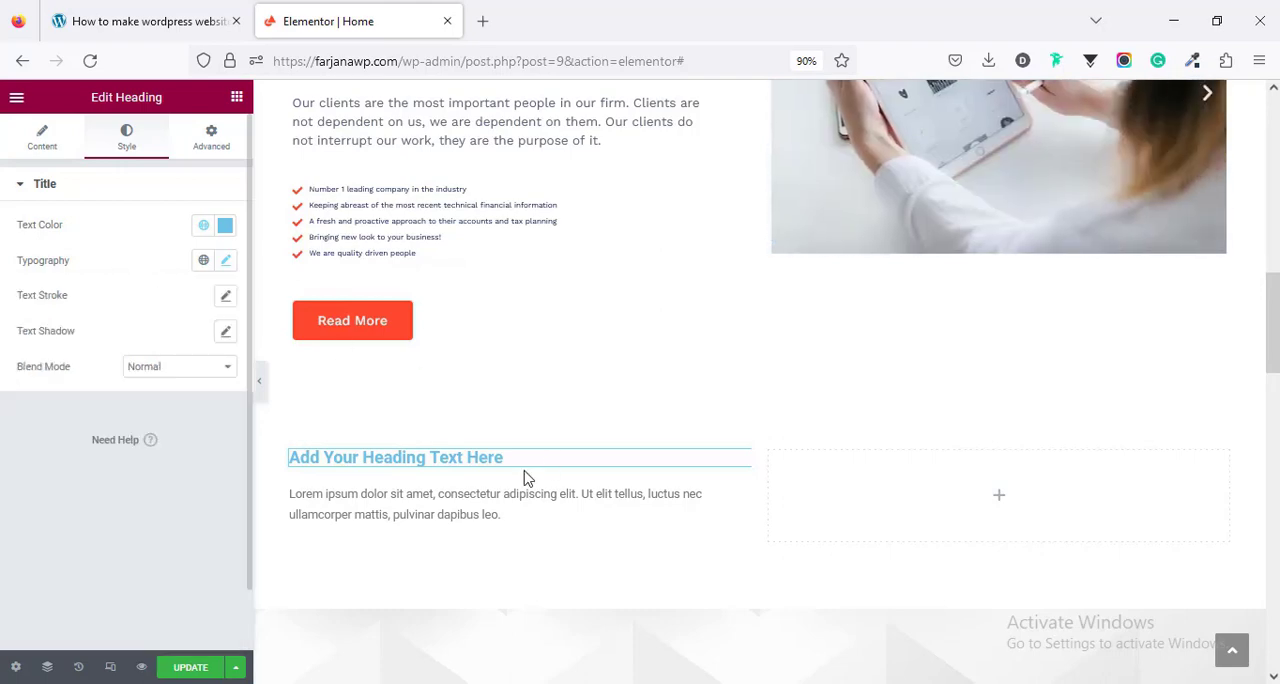
pyautogui.scroll(4, 463, 443)
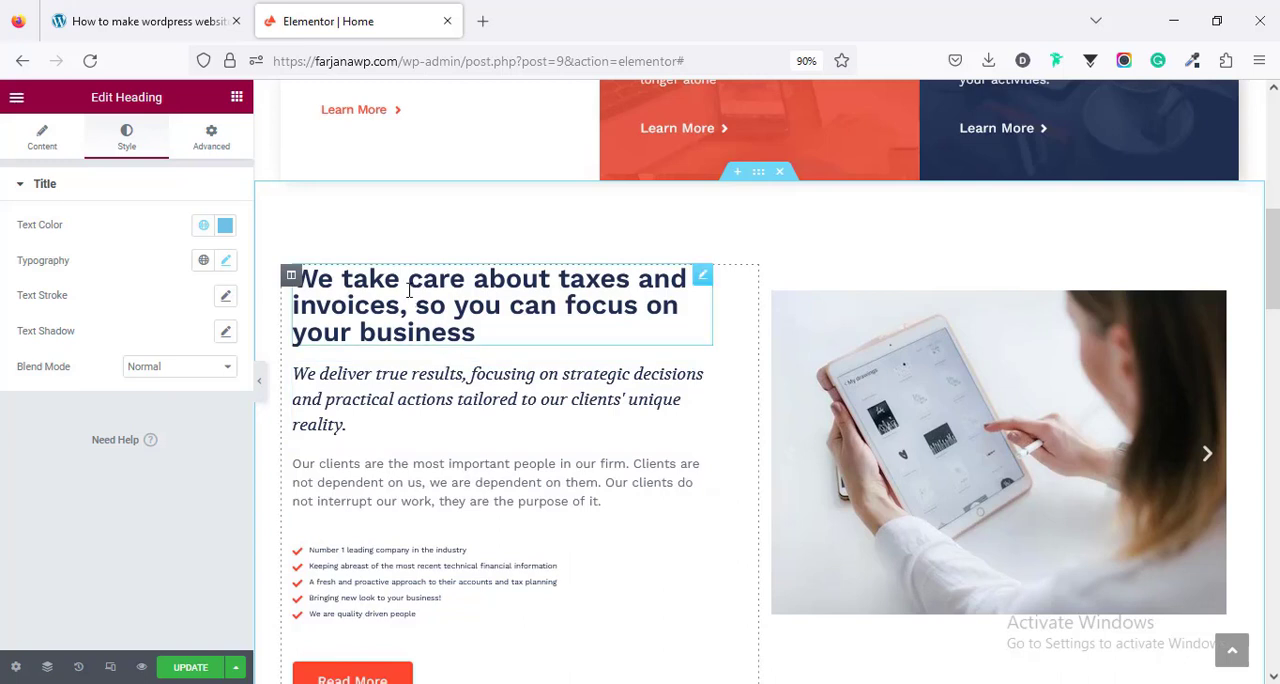
pyautogui.rightClick(409, 290)
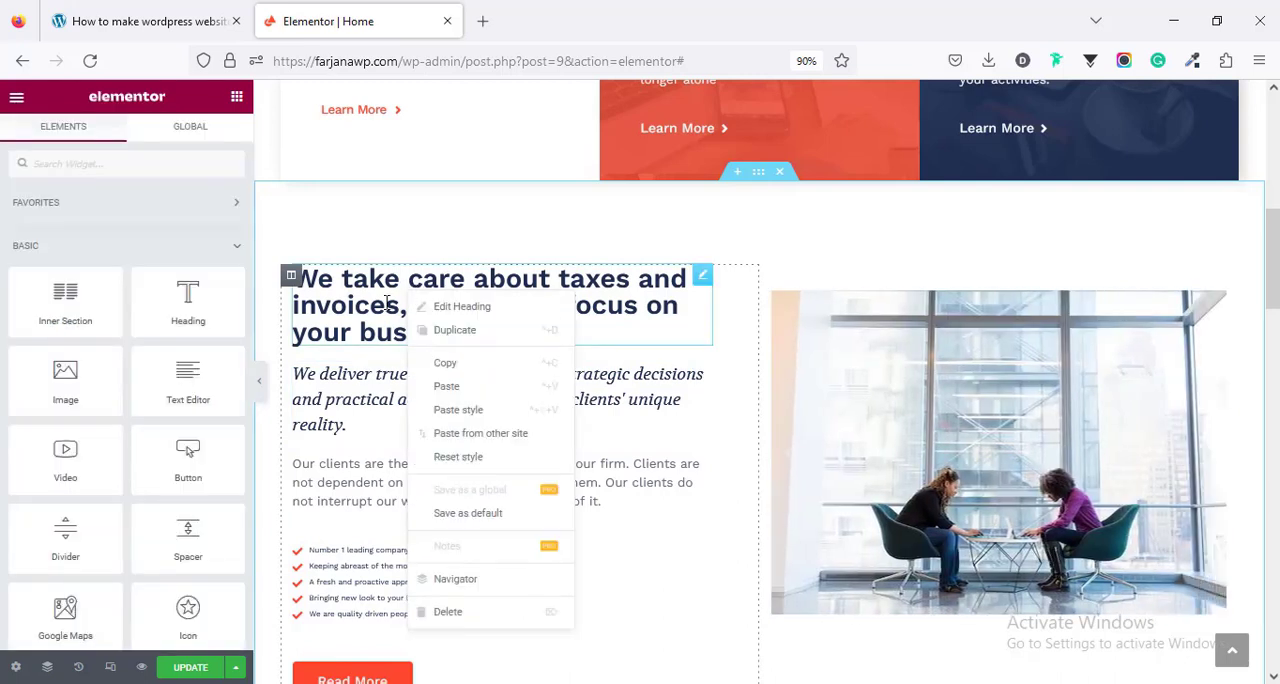
pyautogui.click(466, 368)
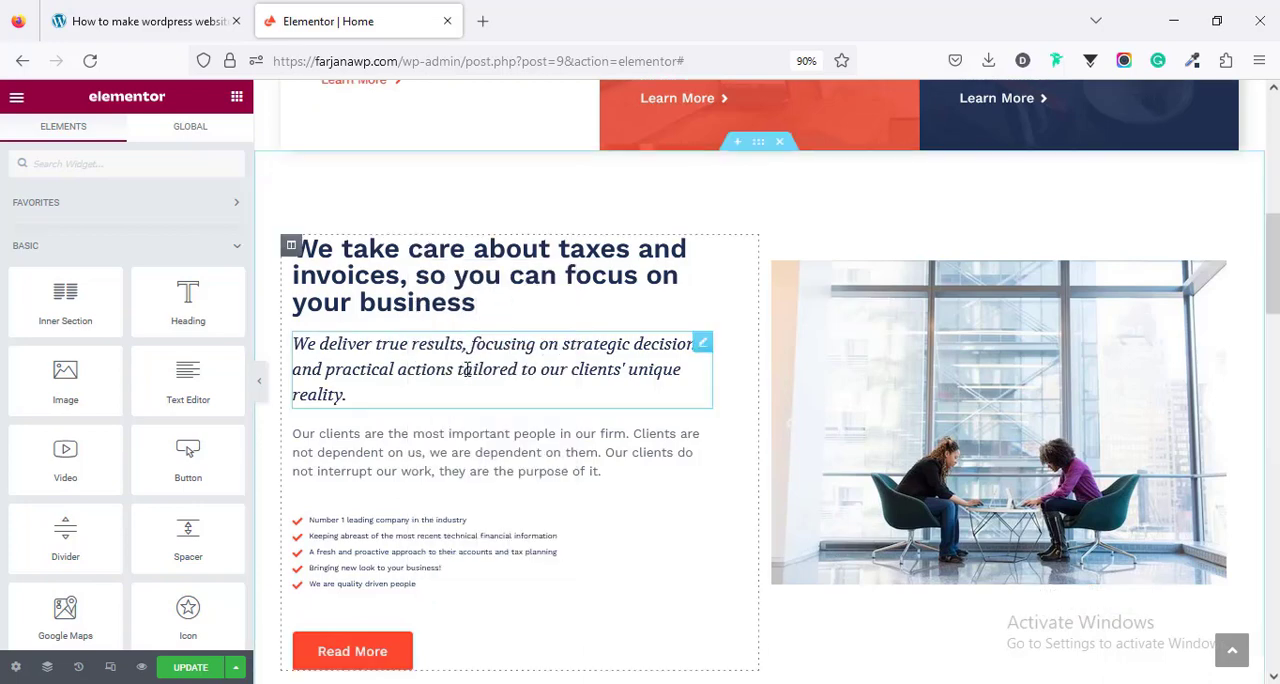
pyautogui.scroll(-6, 466, 371)
pyautogui.rightClick(444, 276)
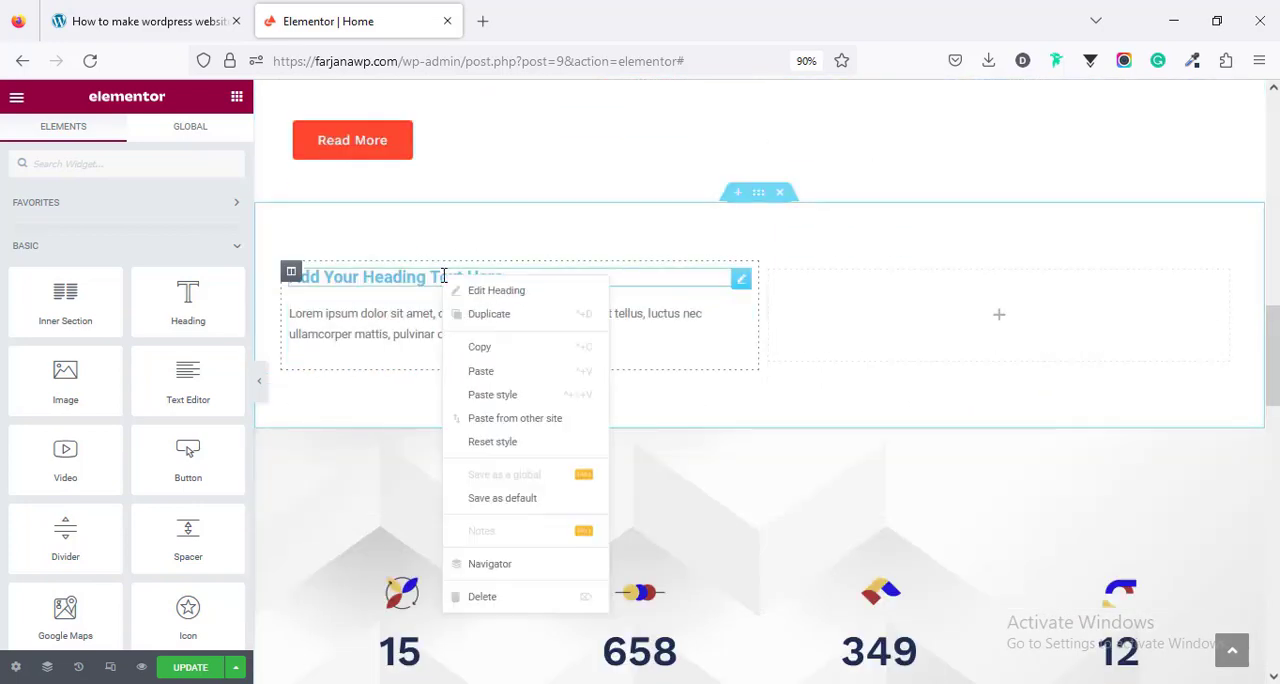
pyautogui.click(478, 397)
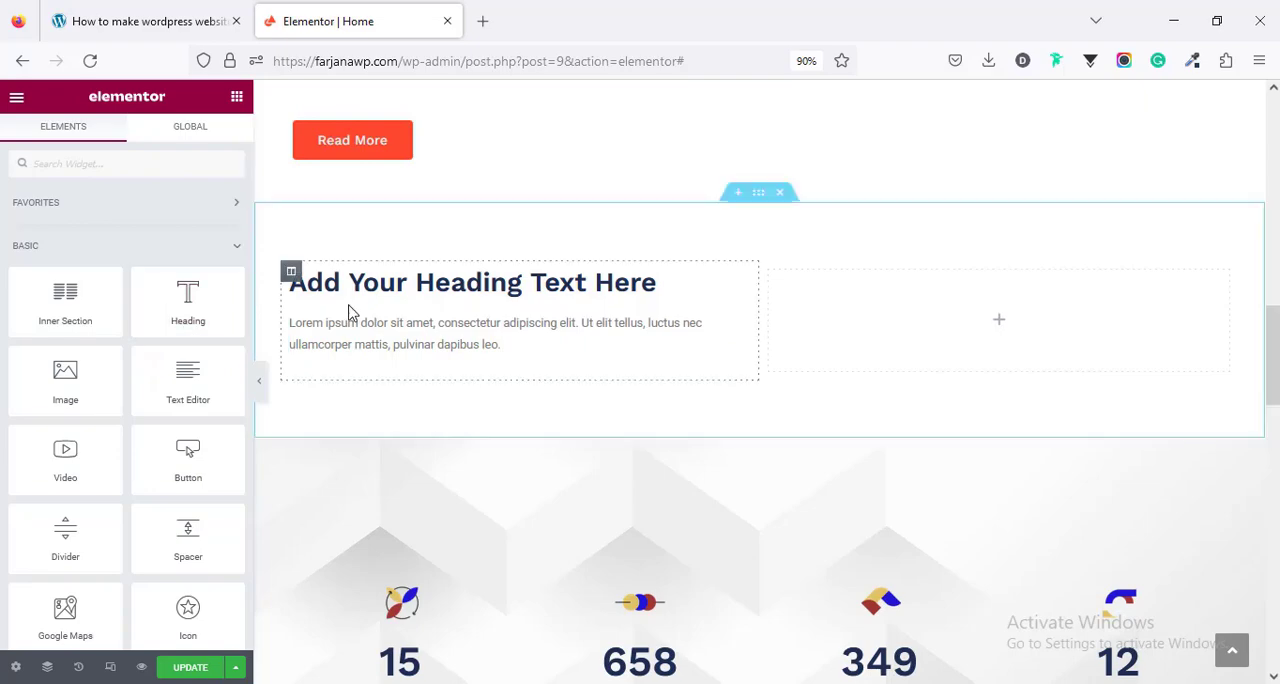
# - Copy the style of the "Our clients are the most important people" paragraph onto the new section's text
pyautogui.click(418, 341)
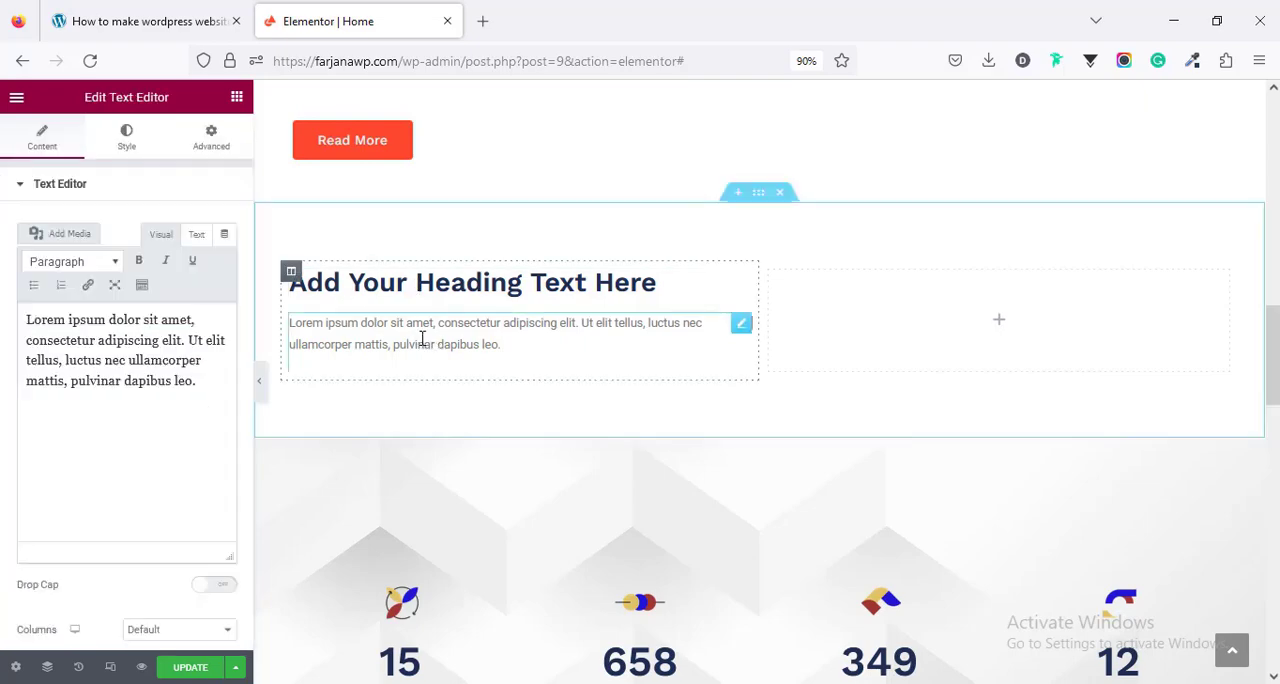
pyautogui.scroll(5, 418, 350)
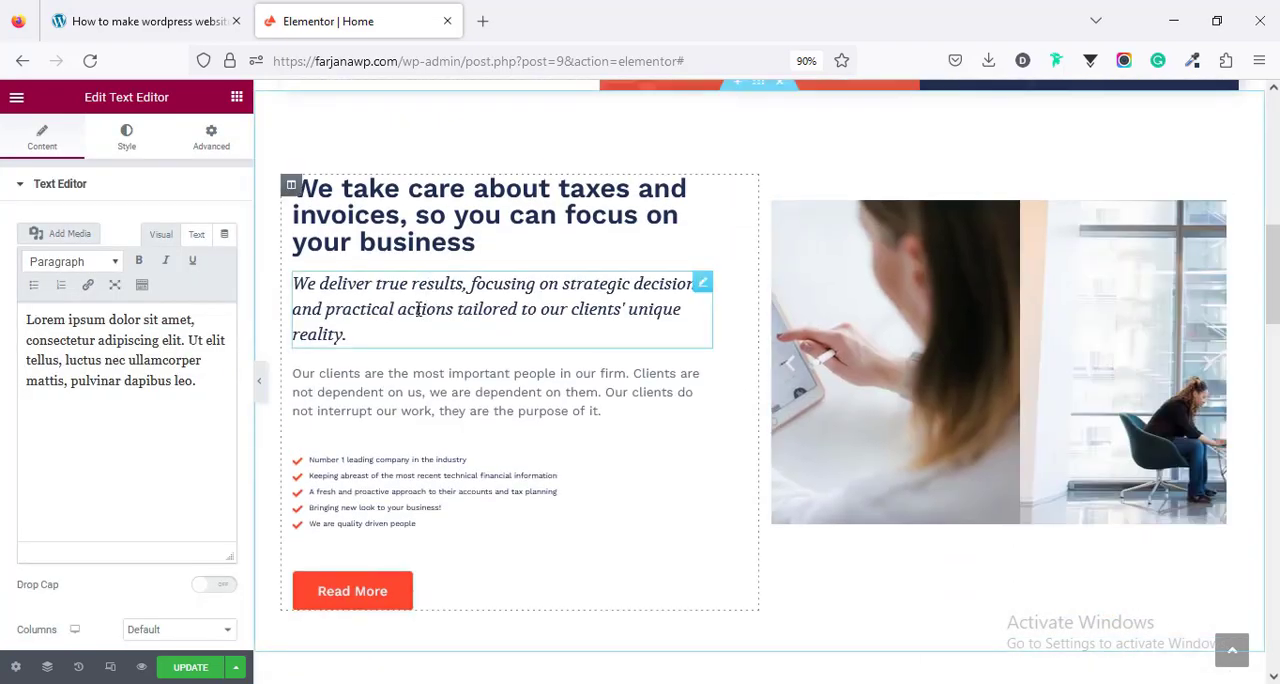
pyautogui.rightClick(408, 376)
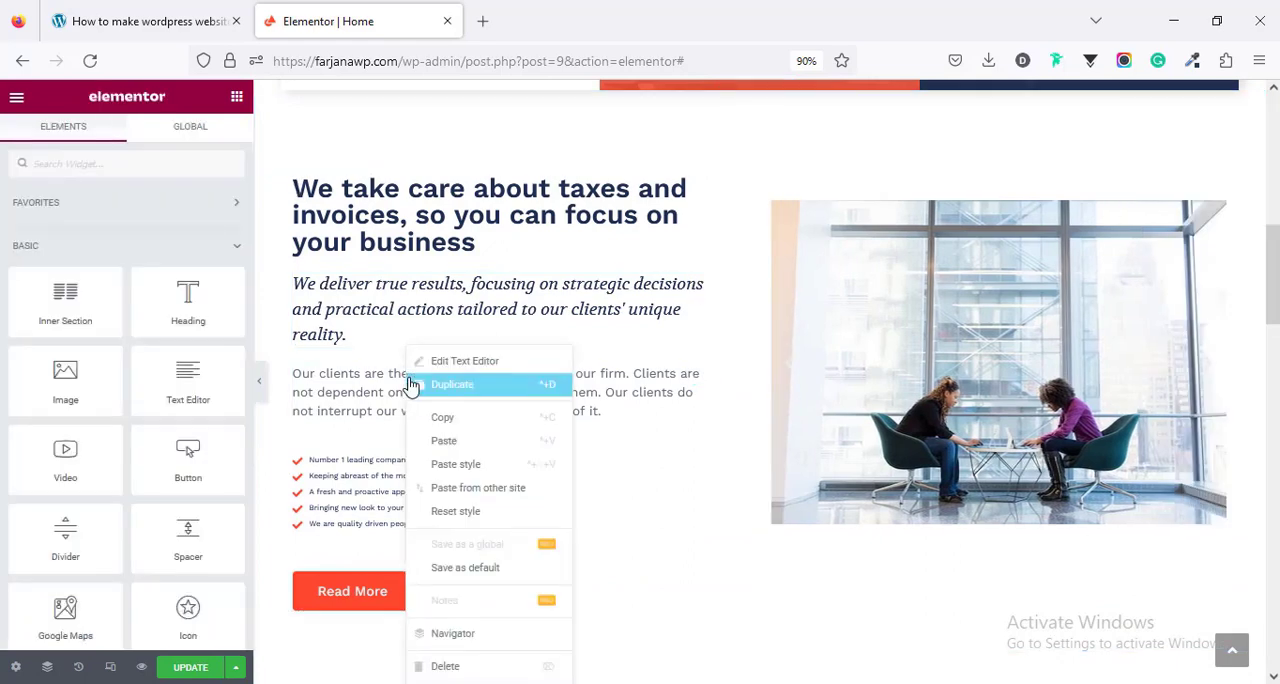
pyautogui.click(443, 418)
pyautogui.scroll(-3, 418, 394)
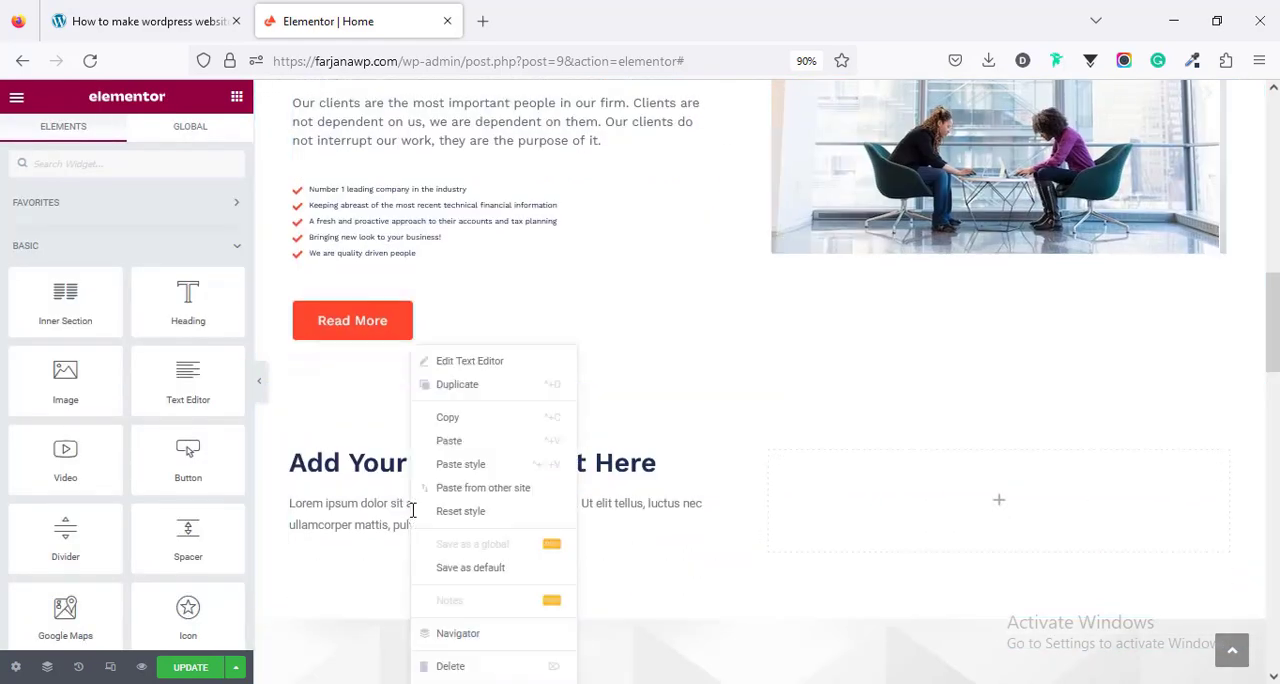
pyautogui.click(458, 464)
# - Add an Image widget to the new section's right column and insert adult-attire-commerce-1367269.jpg from the media library
pyautogui.scroll(-3, 458, 455)
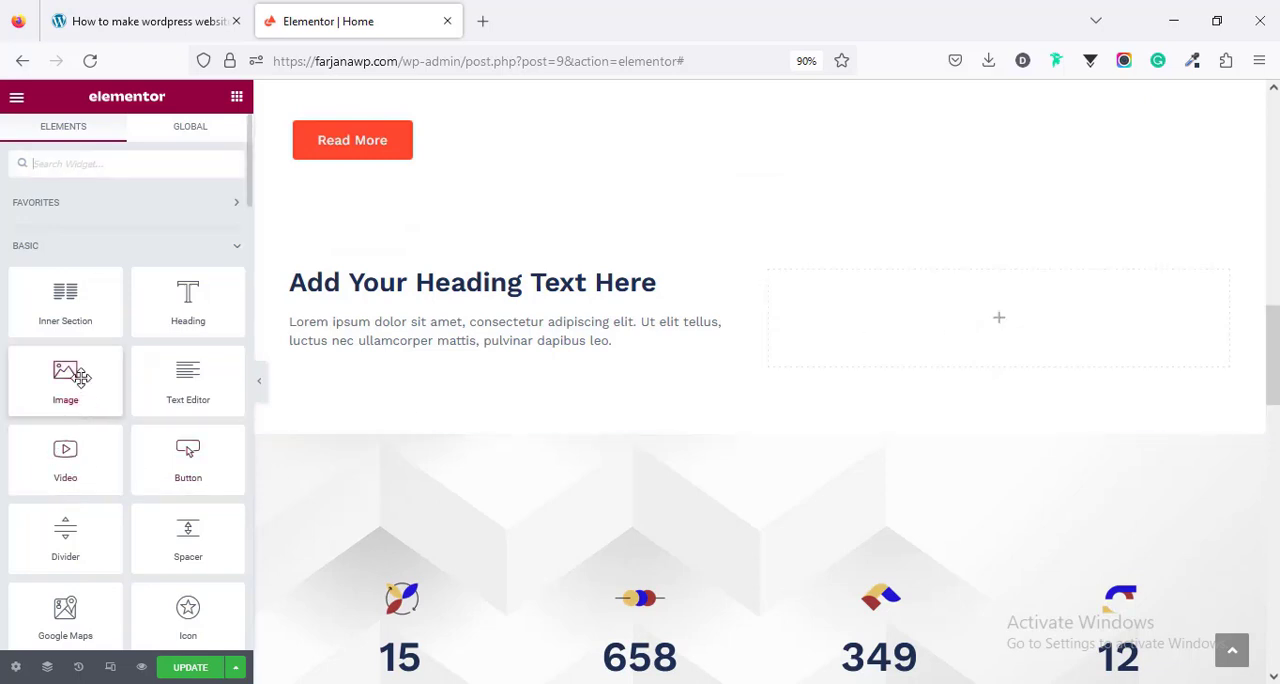
pyautogui.moveTo(835, 390); pyautogui.dragTo(1031, 320)
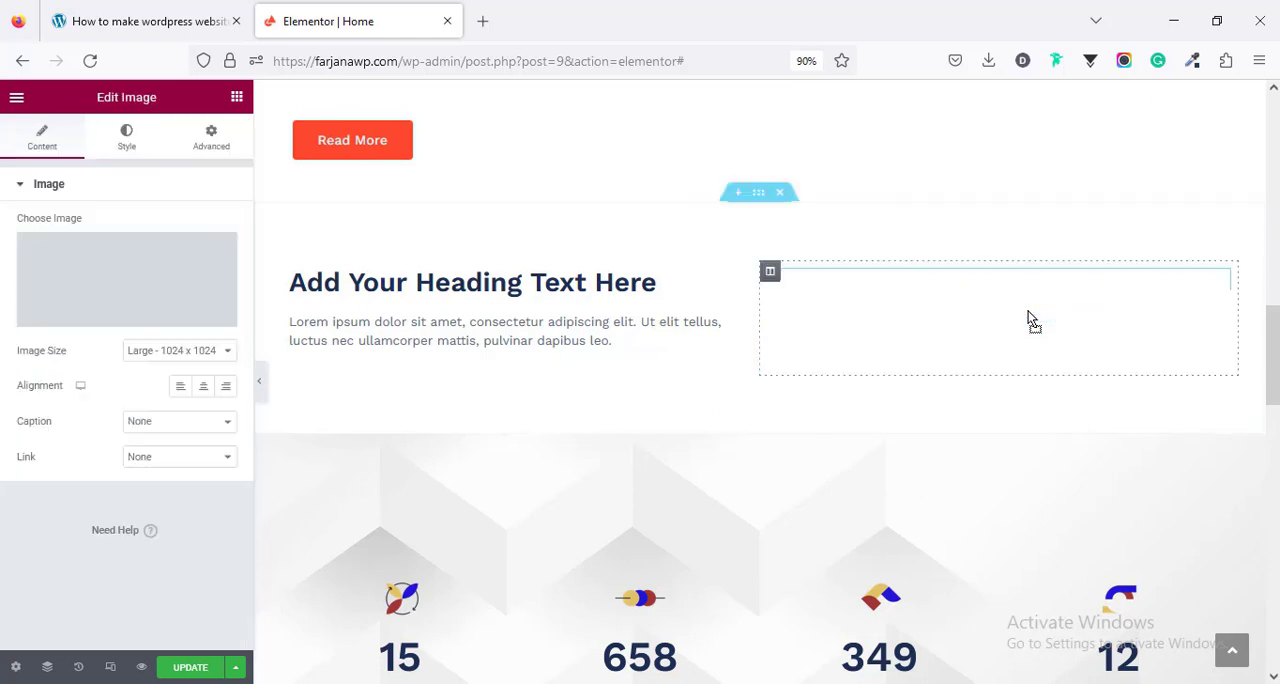
pyautogui.click(138, 288)
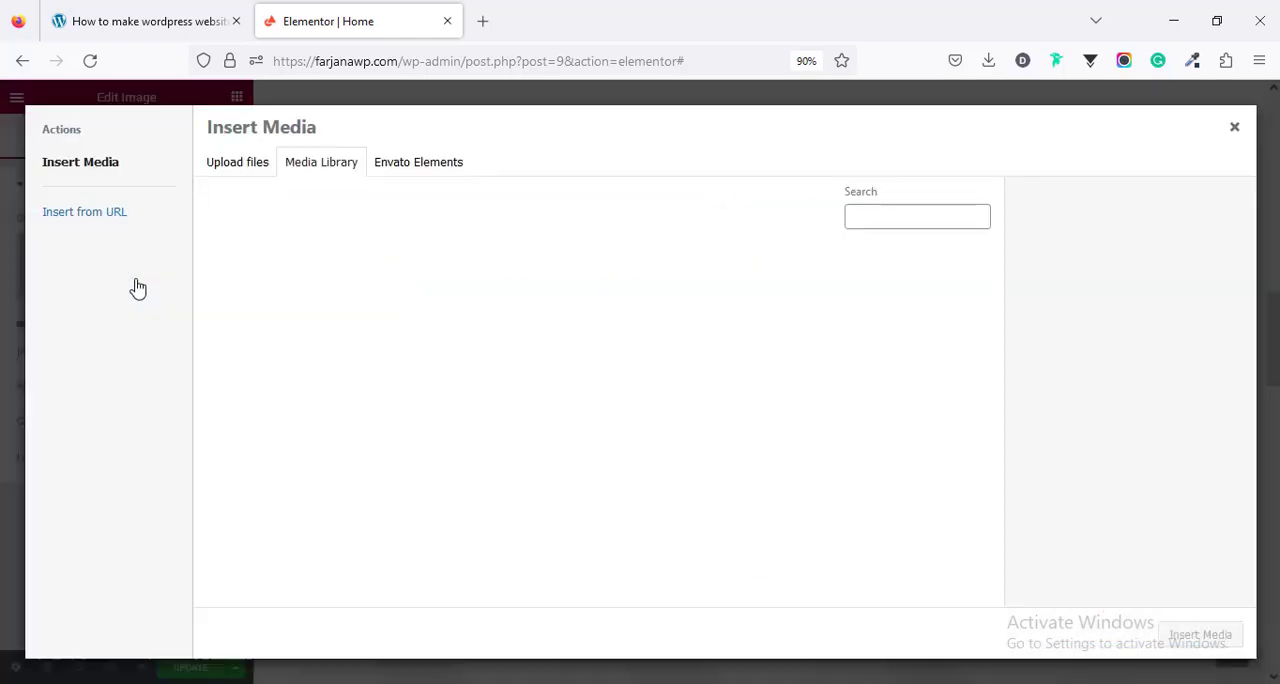
pyautogui.scroll(-3, 476, 368)
pyautogui.click(548, 545)
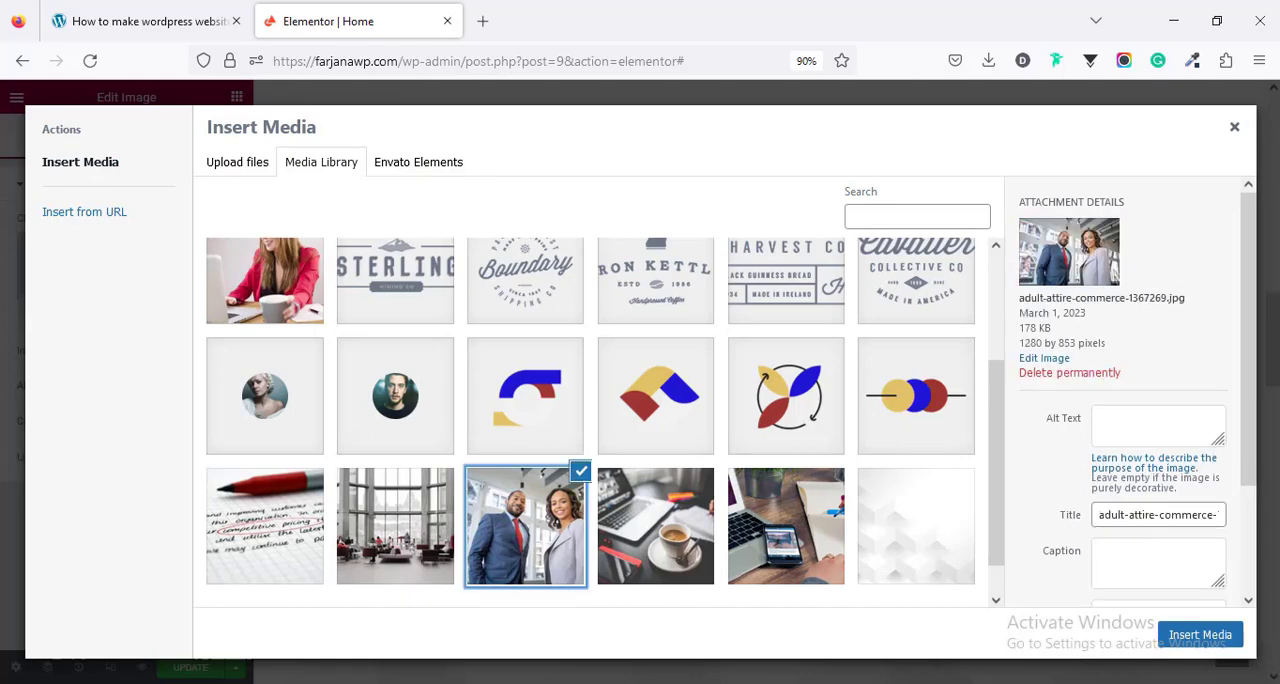
pyautogui.click(1198, 636)
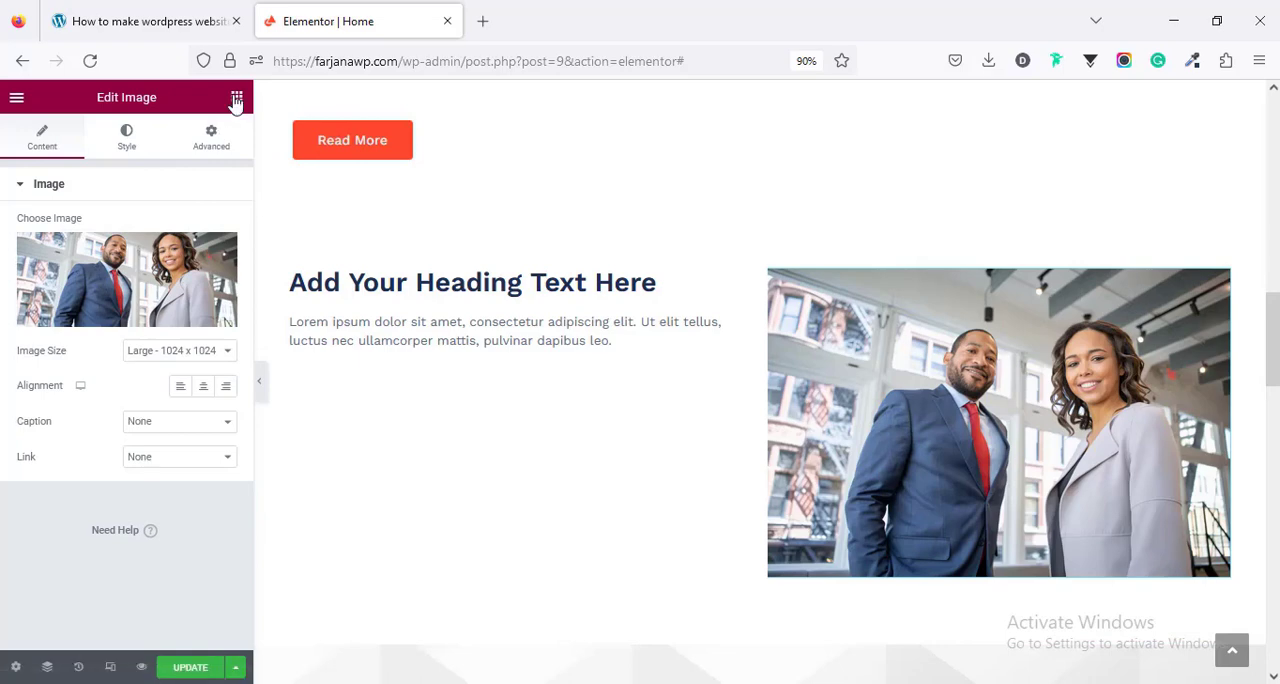
# - Add a Button widget below the new section's text and look over its style settings
pyautogui.moveTo(177, 466); pyautogui.dragTo(400, 395)
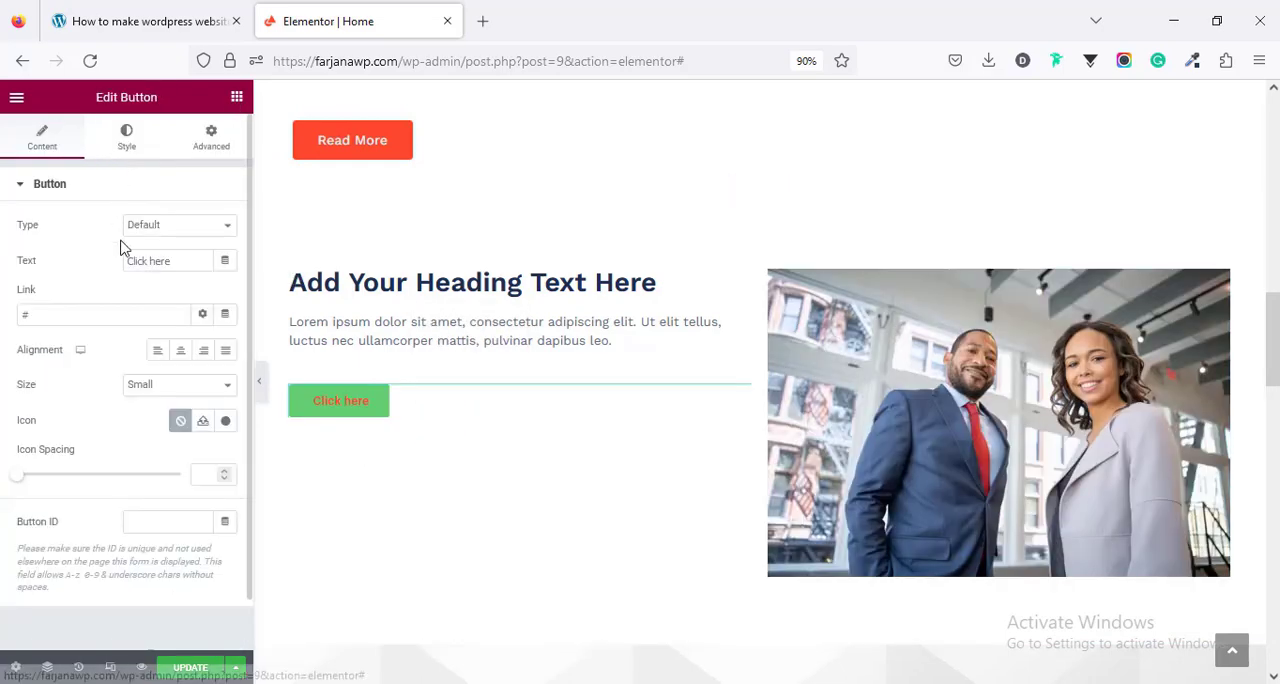
pyautogui.click(57, 316)
pyautogui.click(138, 146)
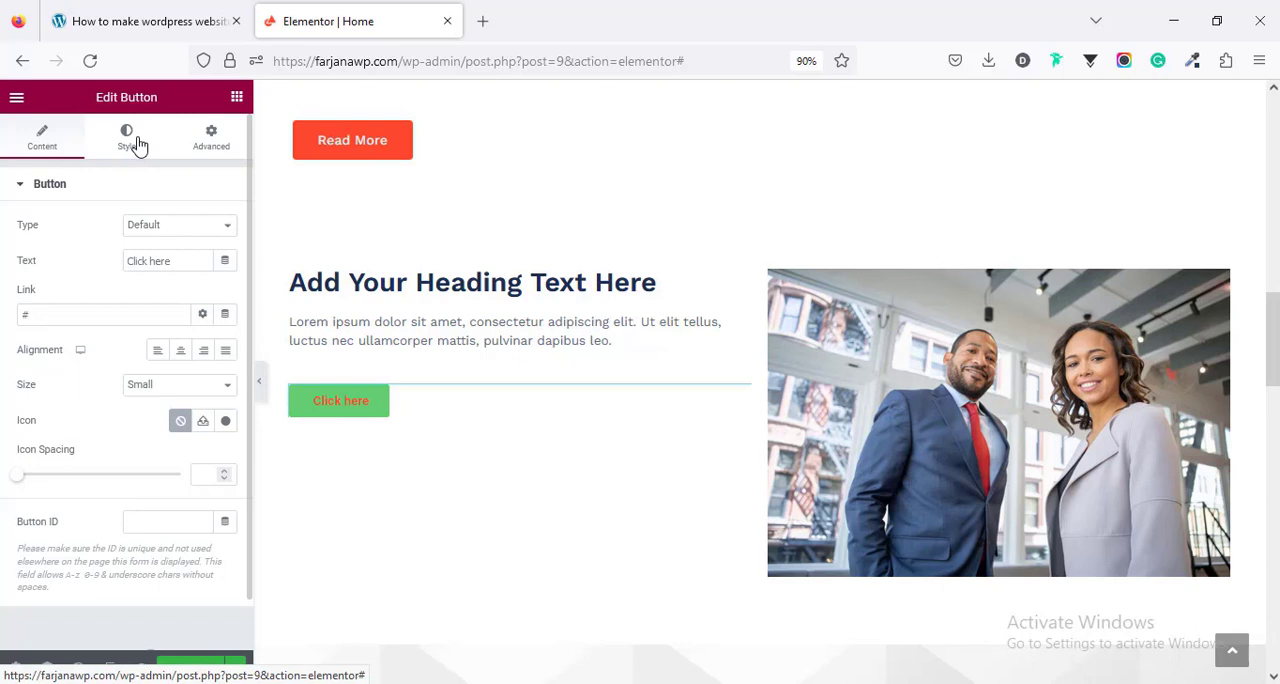
pyautogui.click(137, 150)
pyautogui.scroll(-3, 199, 542)
pyautogui.scroll(3, 200, 544)
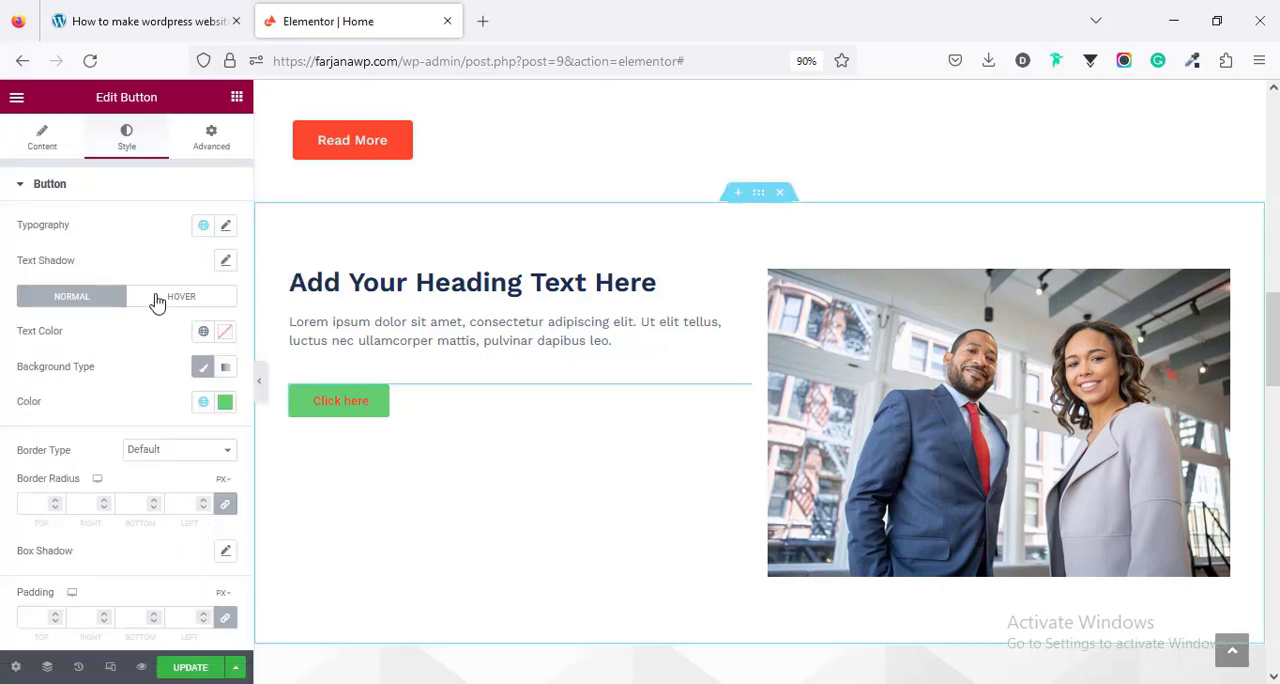
# - Copy the style of the Read More button onto the new Click here button
pyautogui.rightClick(362, 137)
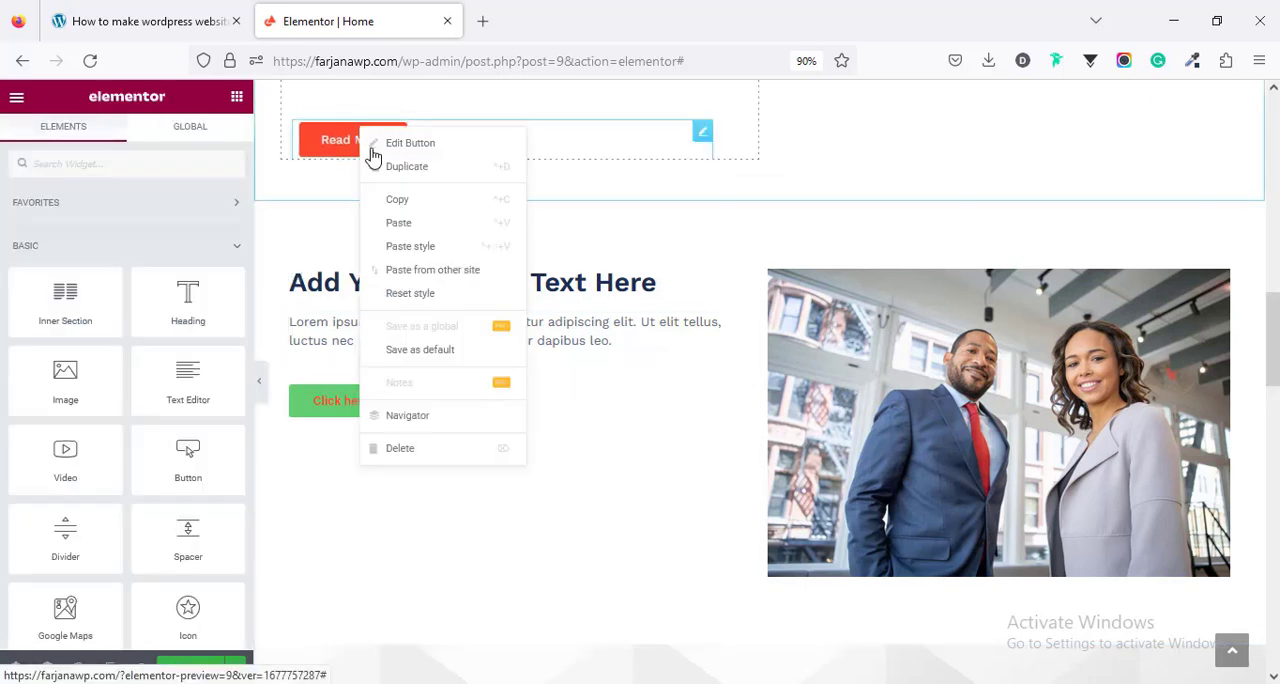
pyautogui.rightClick(337, 412)
pyautogui.click(386, 466)
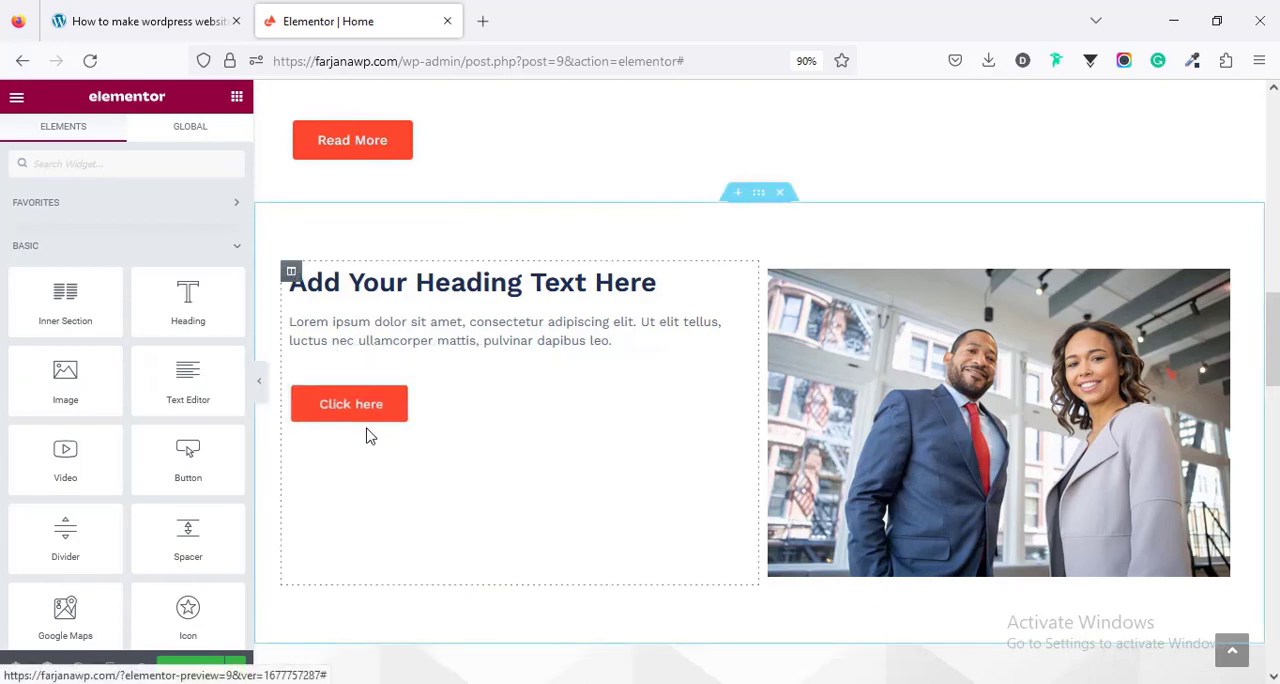
pyautogui.scroll(3, 366, 434)
pyautogui.scroll(-7, 378, 537)
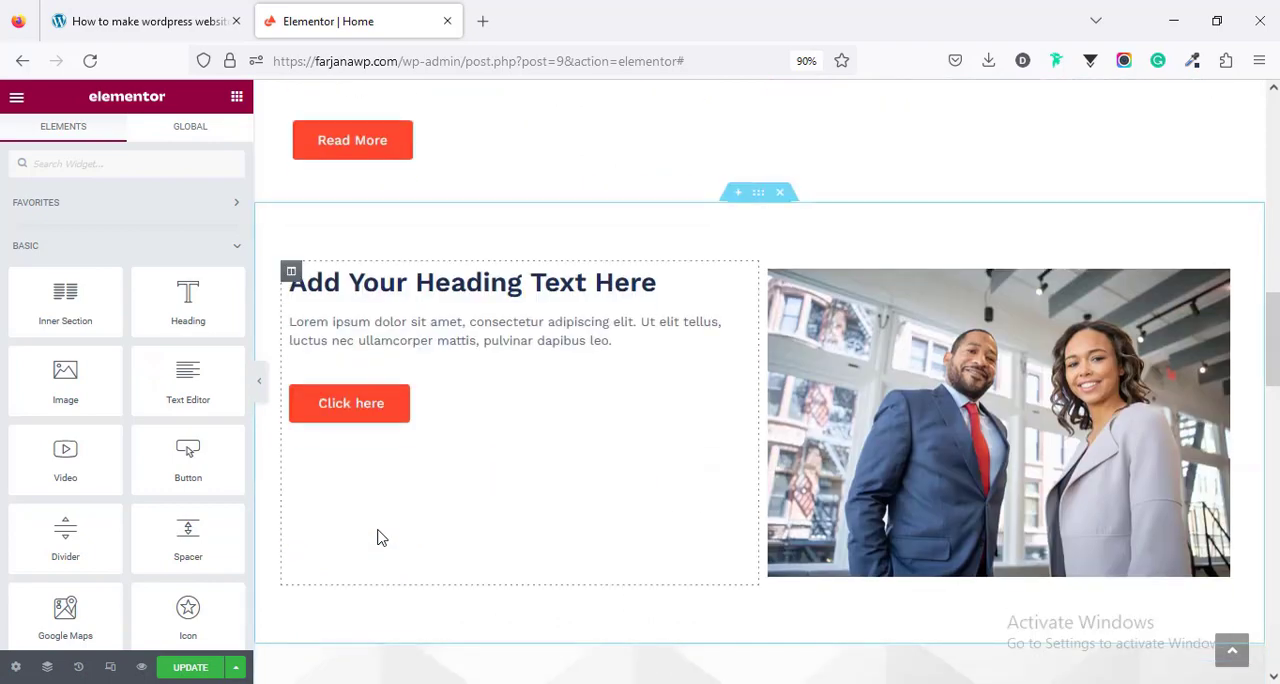
pyautogui.scroll(4, 378, 537)
pyautogui.scroll(-3, 403, 524)
# - Copy the style of the statistics counter section onto the new two-column section
pyautogui.scroll(-3, 720, 523)
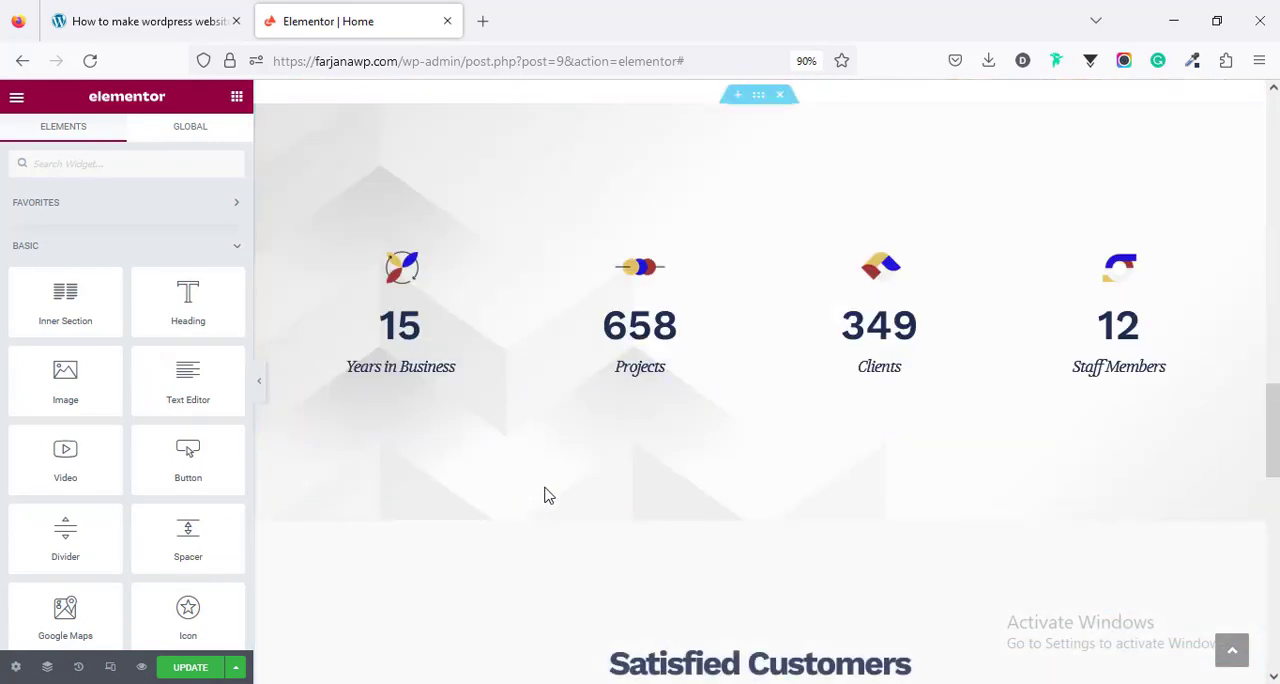
pyautogui.scroll(2, 448, 456)
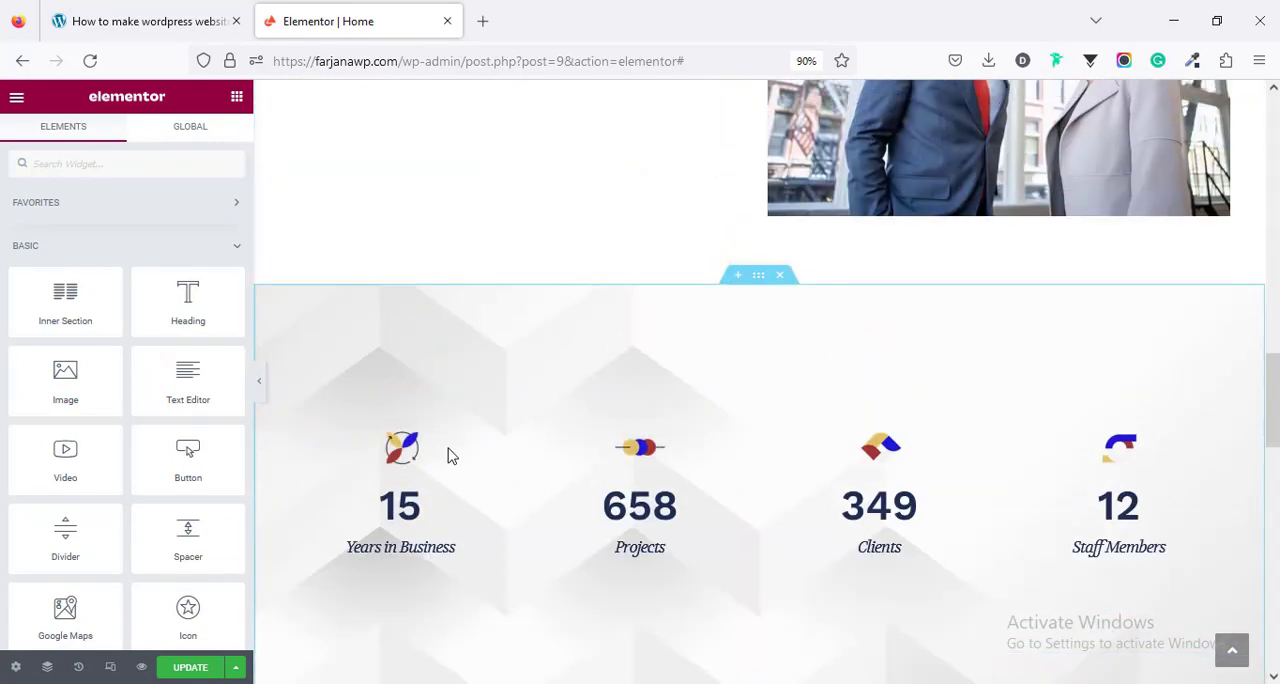
pyautogui.rightClick(759, 285)
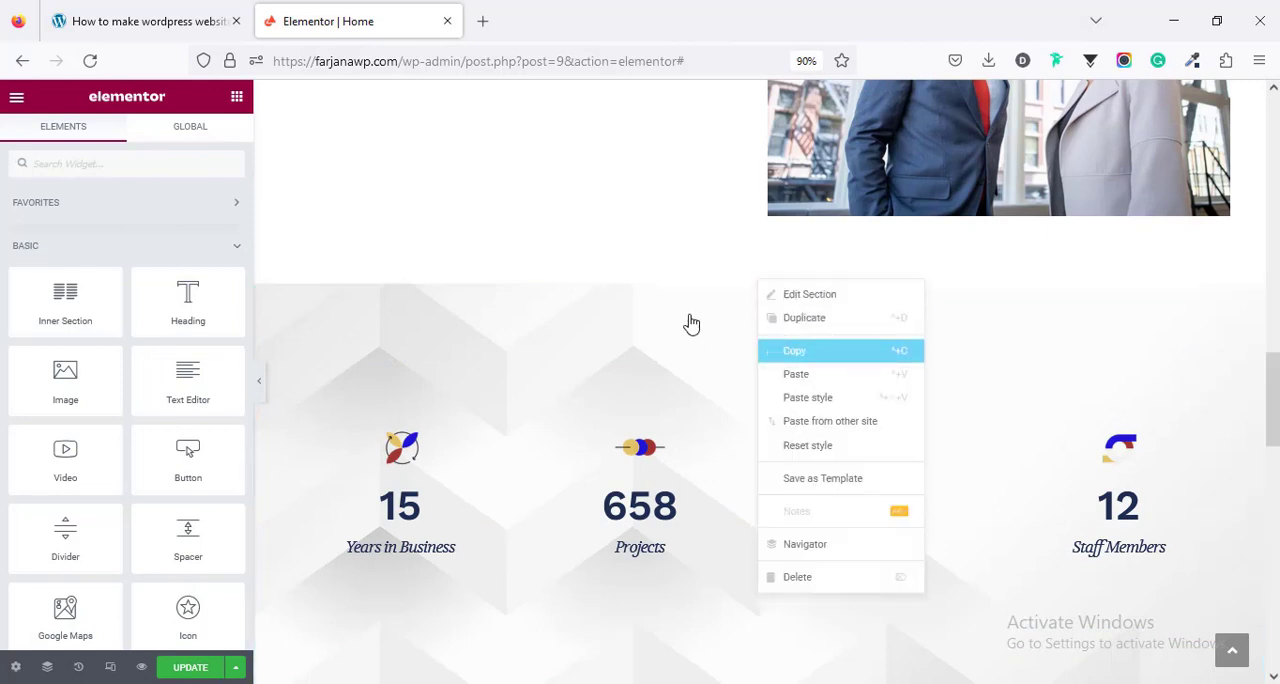
pyautogui.scroll(3, 692, 321)
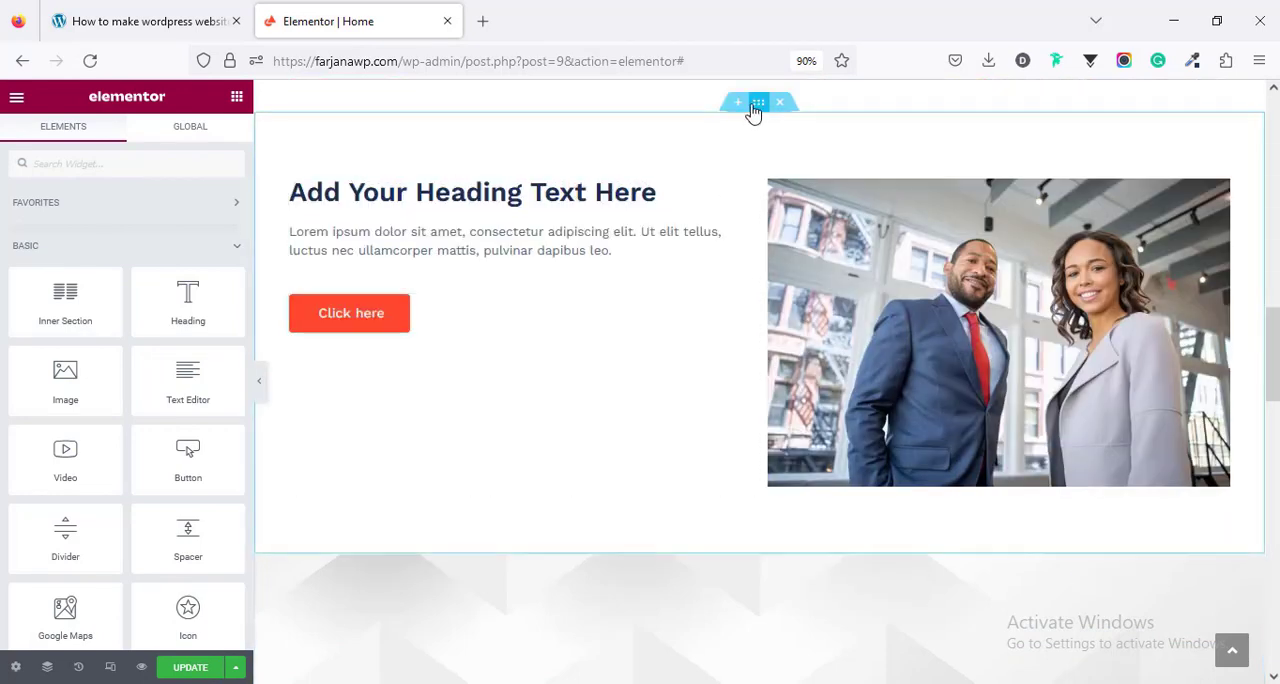
pyautogui.rightClick(753, 110)
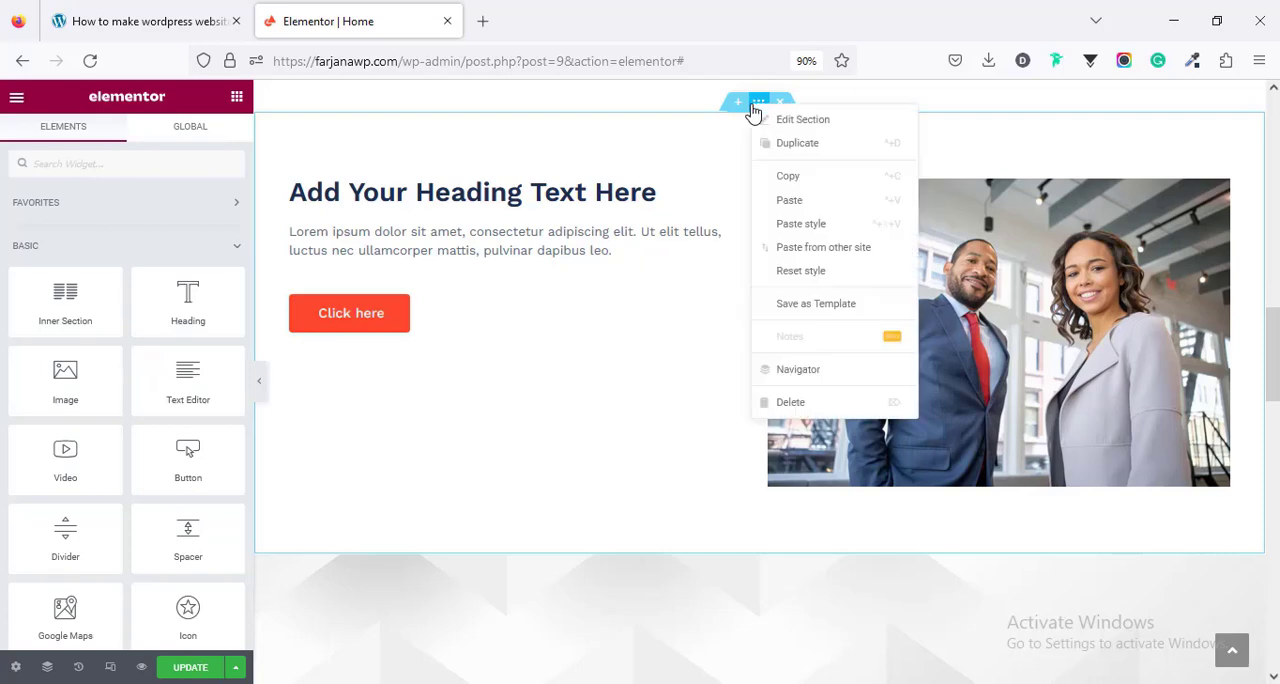
pyautogui.click(808, 238)
pyautogui.scroll(2, 690, 367)
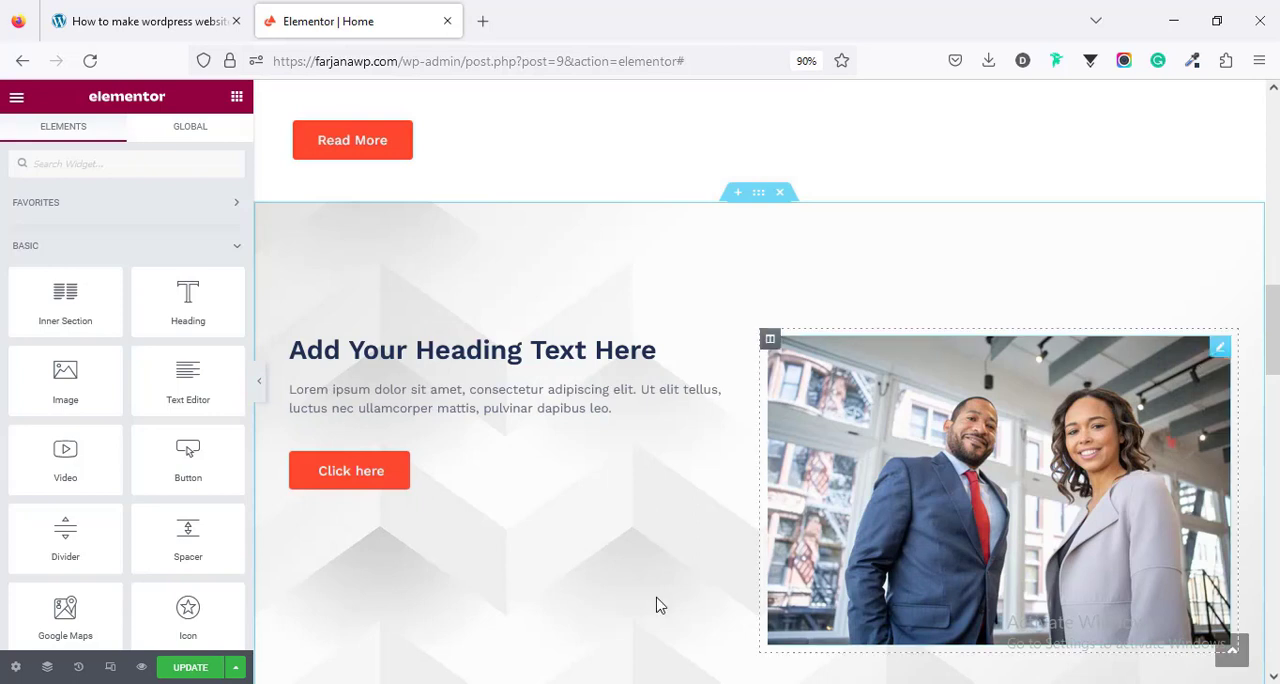
# - Set the new section's background color to dark red, keeping its background image
pyautogui.click(760, 195)
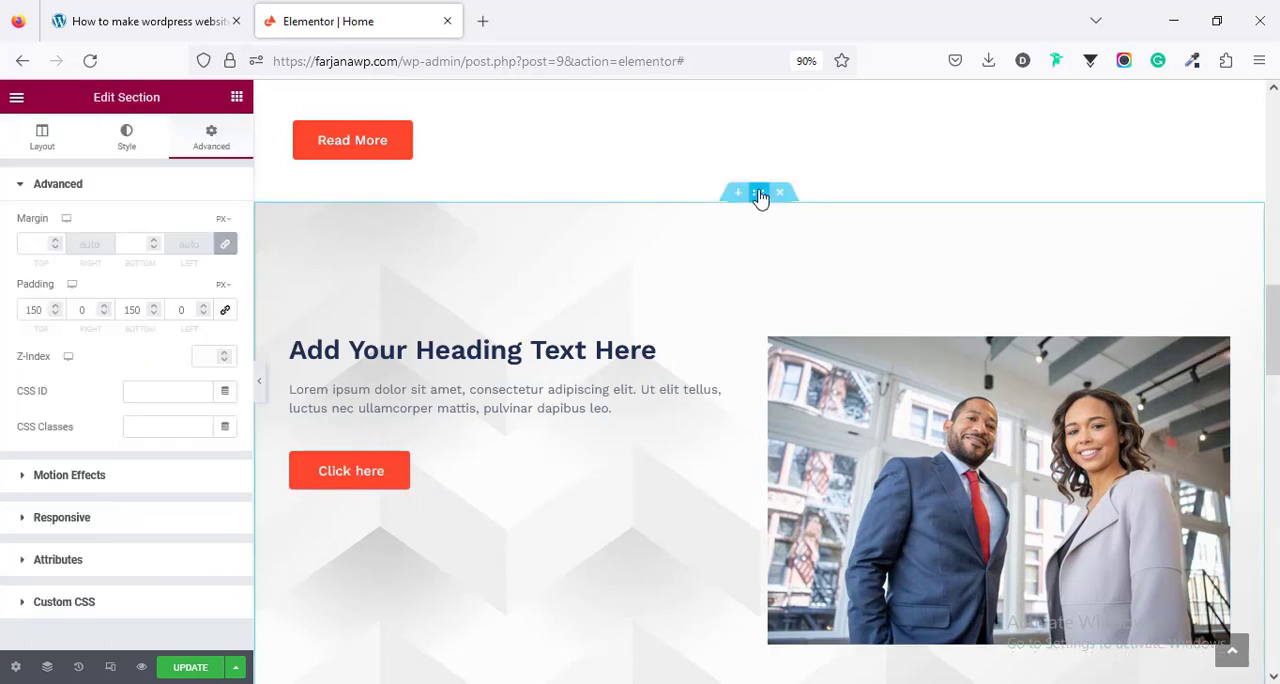
pyautogui.click(128, 140)
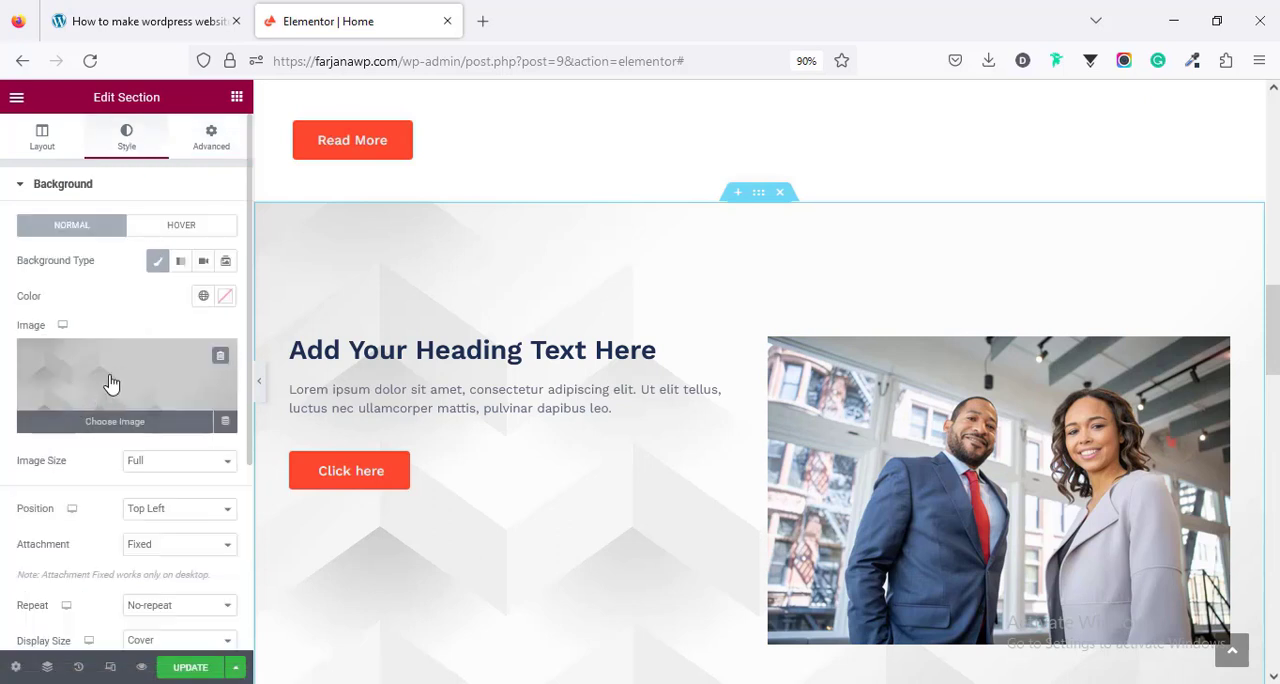
pyautogui.click(225, 296)
pyautogui.click(168, 303)
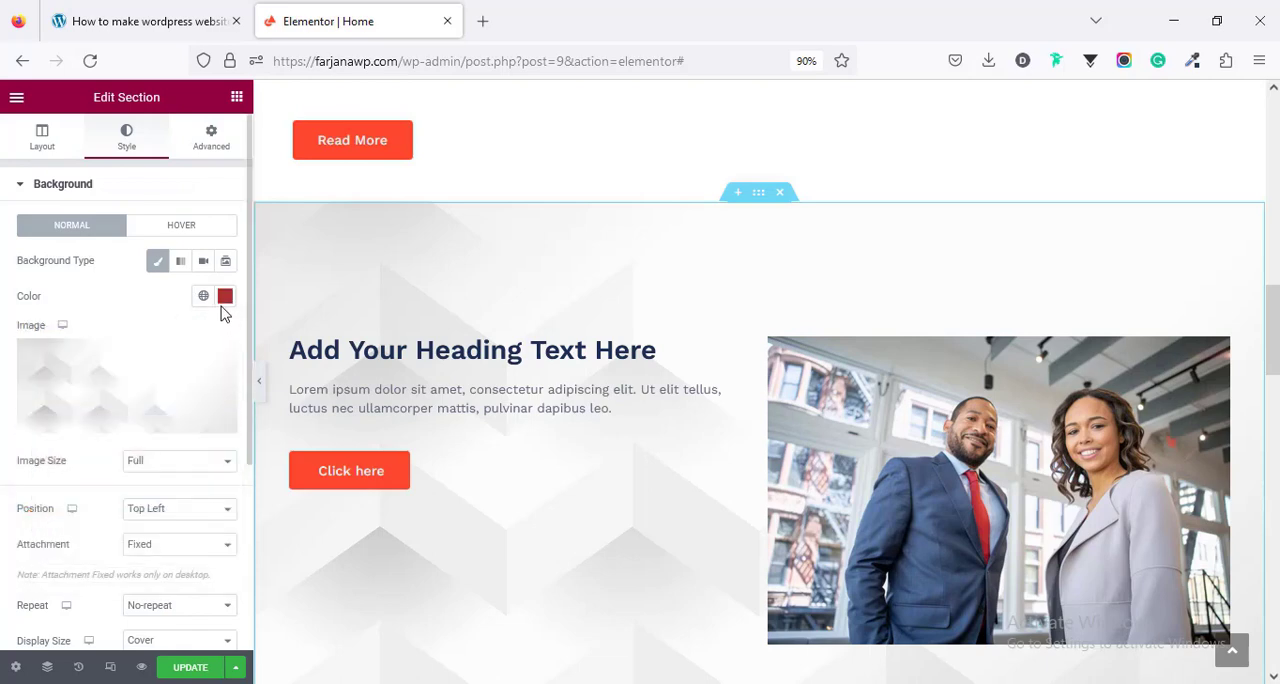
pyautogui.scroll(-10, 543, 486)
pyautogui.scroll(6, 506, 475)
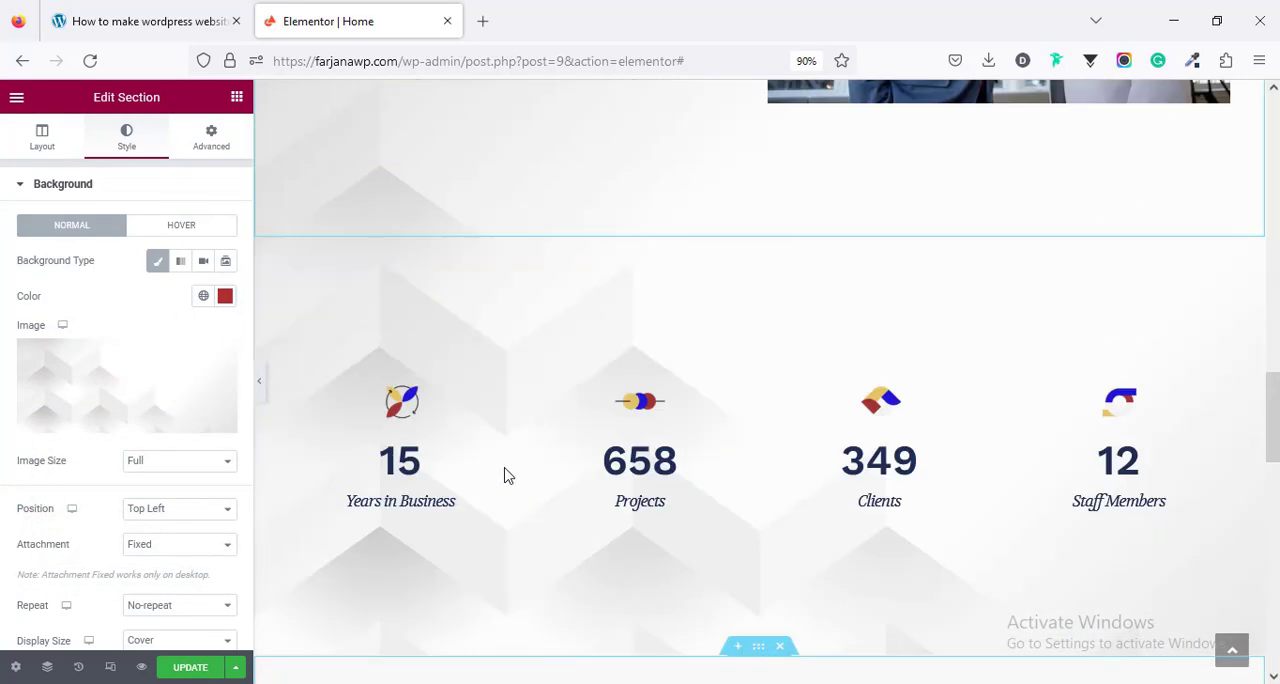
# - Look through the whole widget library, from the Basic and Pro widgets down to the General, Site, WooCommerce and WordPress groups
pyautogui.click(237, 97)
pyautogui.scroll(5, 391, 263)
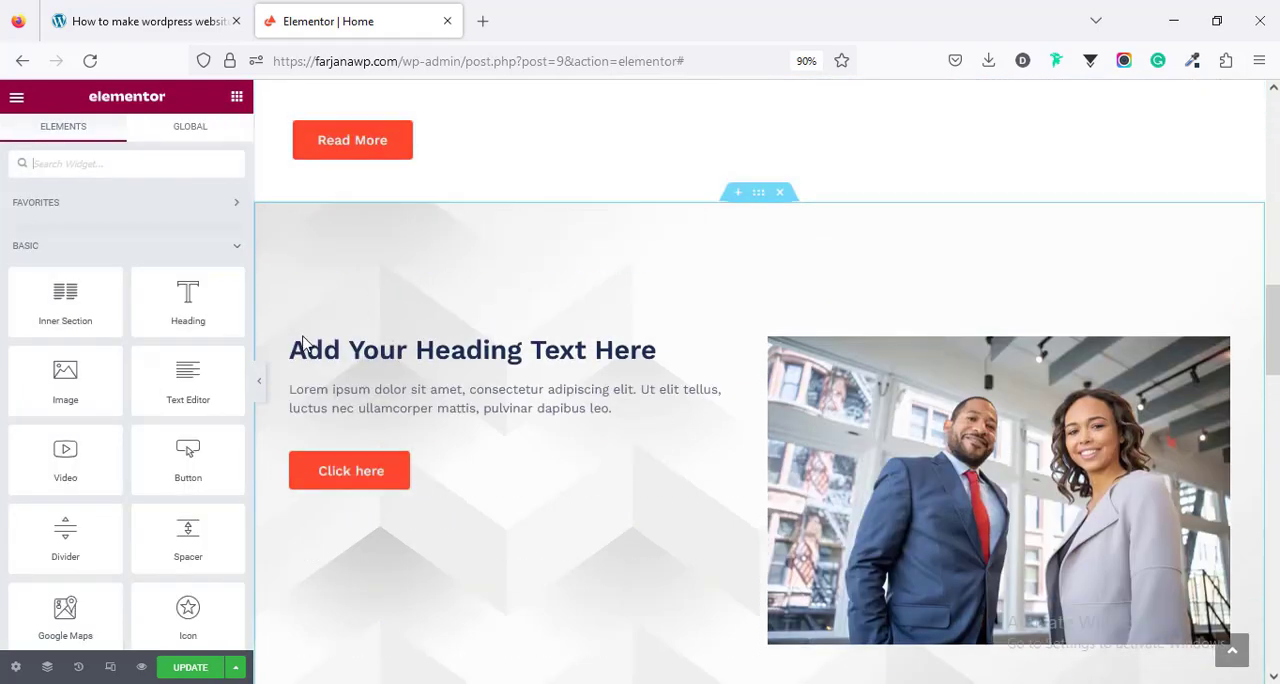
pyautogui.scroll(-3, 126, 408)
pyautogui.scroll(3, 126, 408)
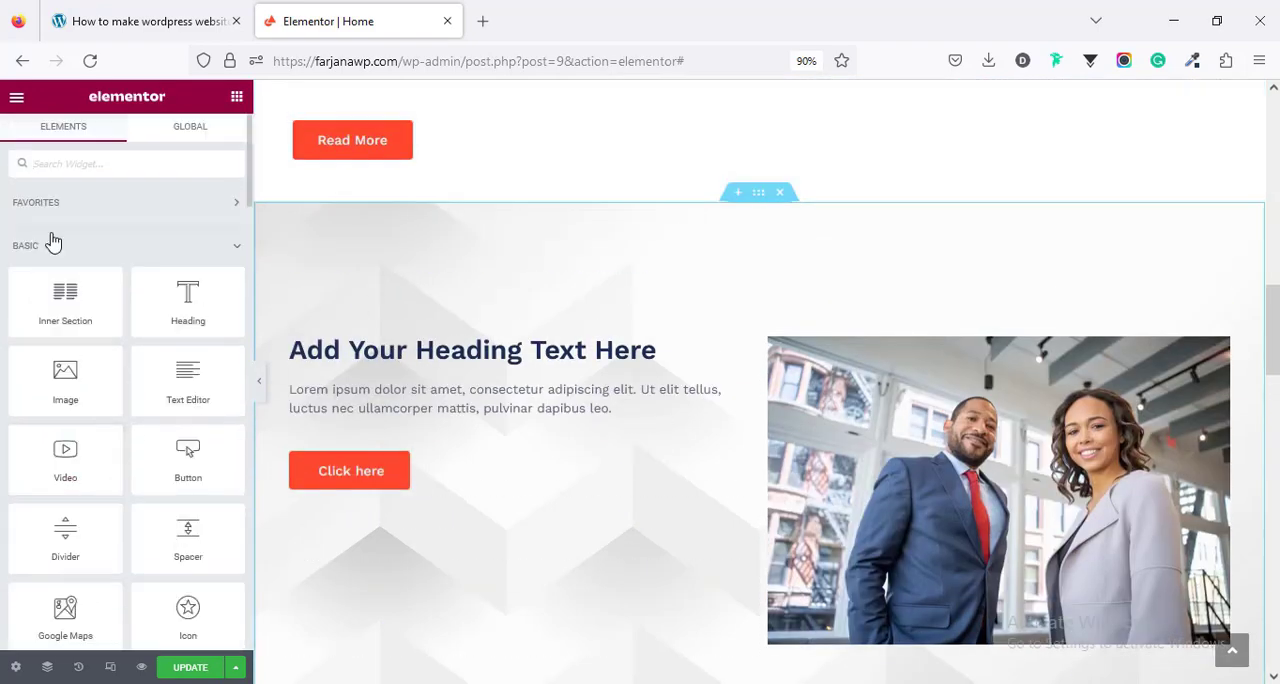
pyautogui.scroll(-10, 113, 392)
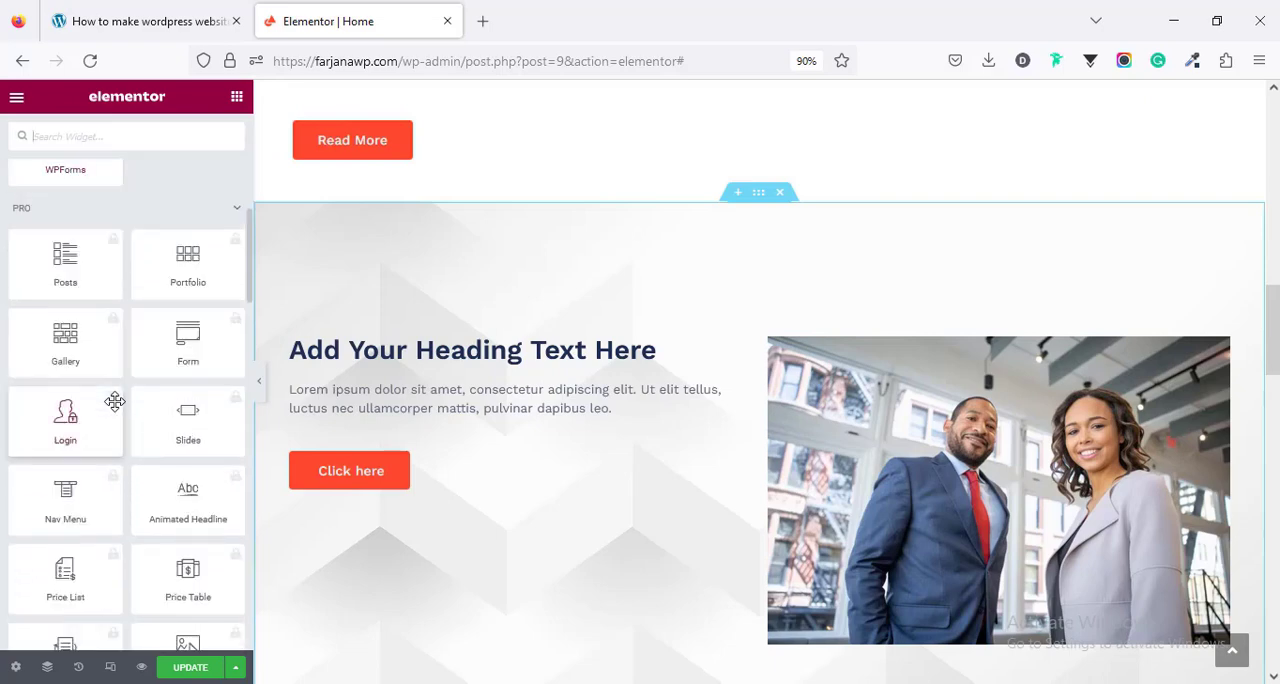
pyautogui.scroll(-4, 114, 408)
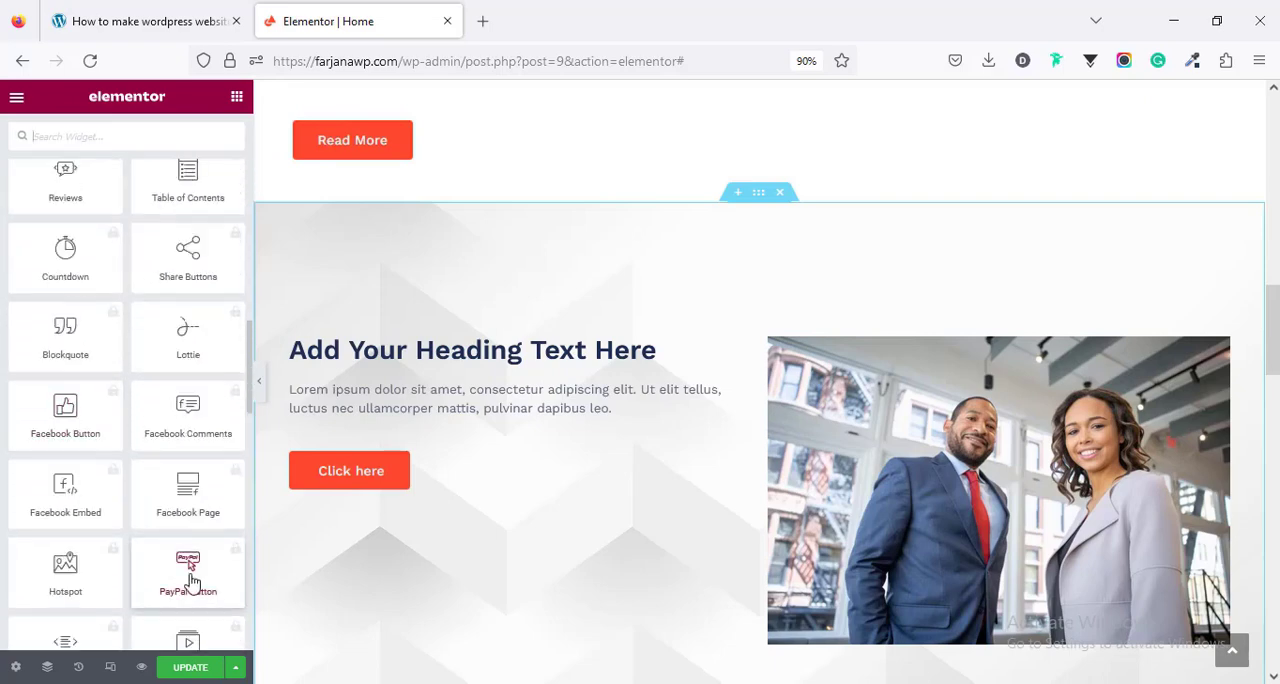
pyautogui.scroll(15, 72, 291)
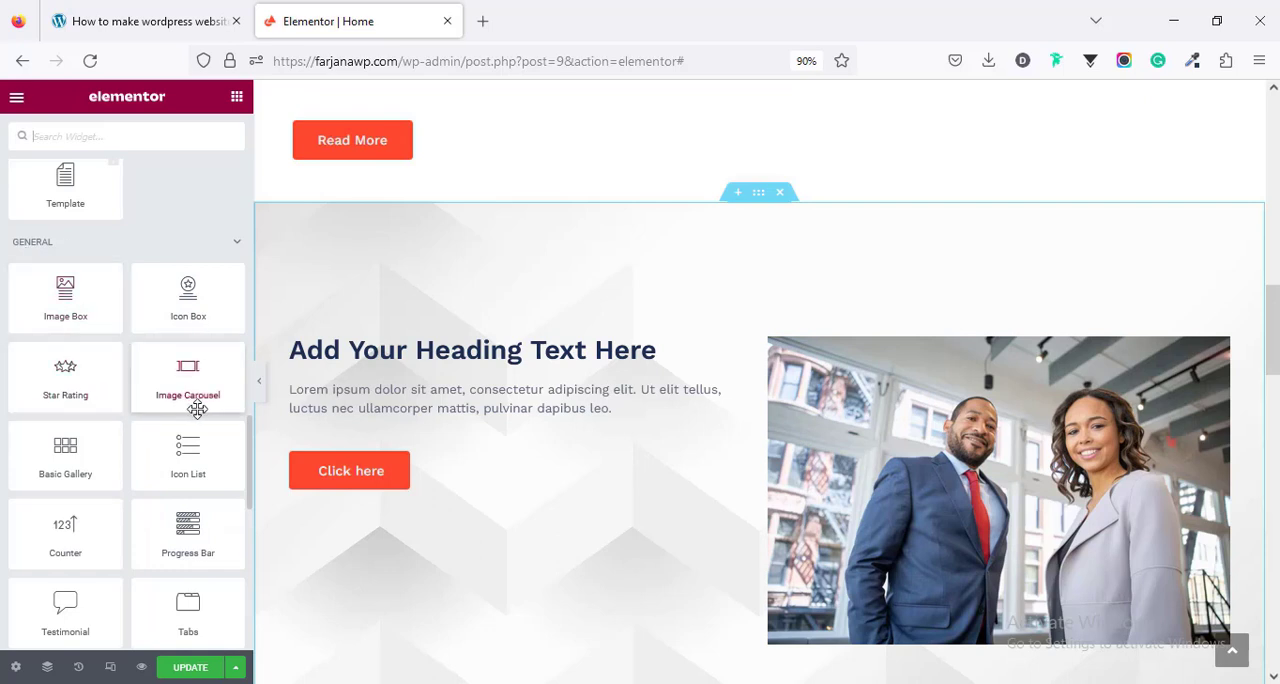
pyautogui.scroll(-5, 195, 450)
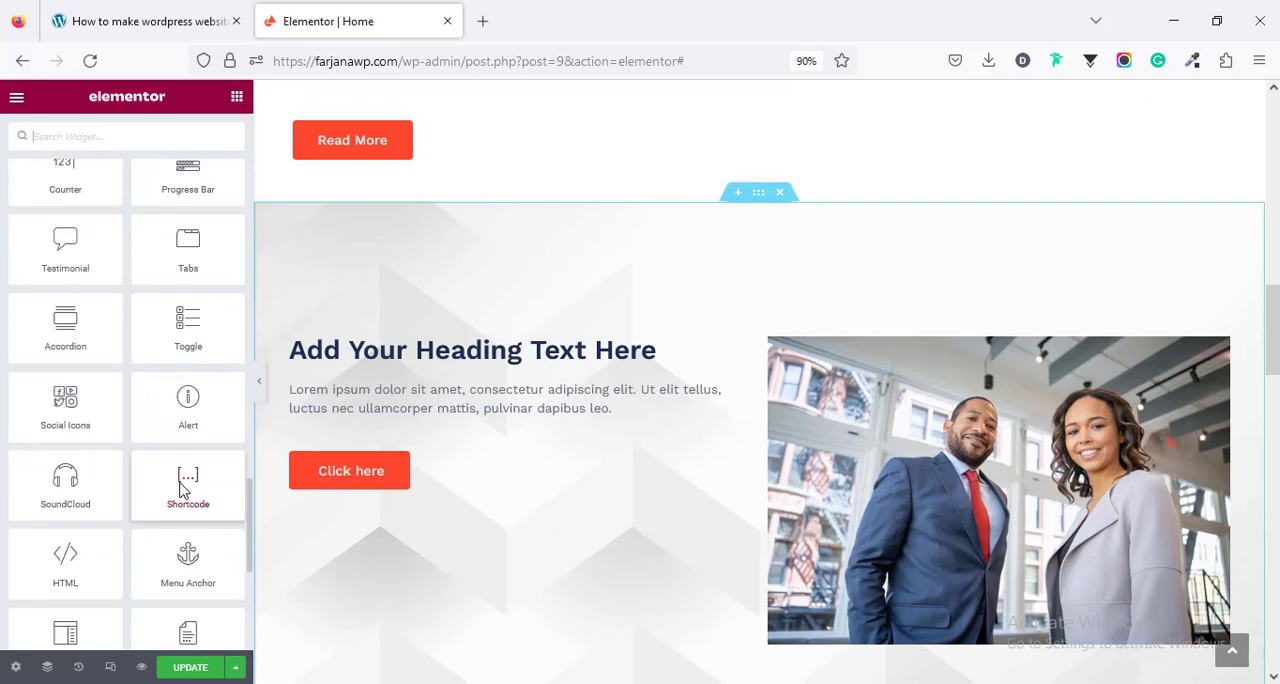
pyautogui.scroll(-3, 185, 550)
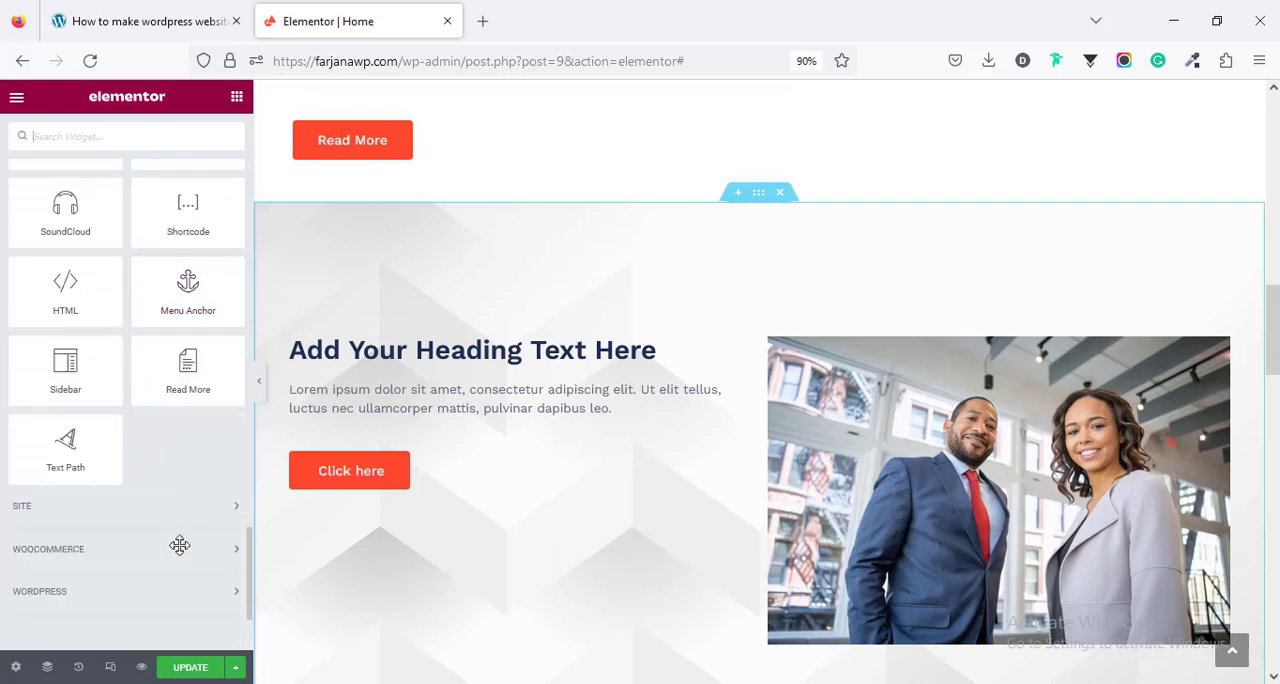
pyautogui.scroll(-2, 147, 502)
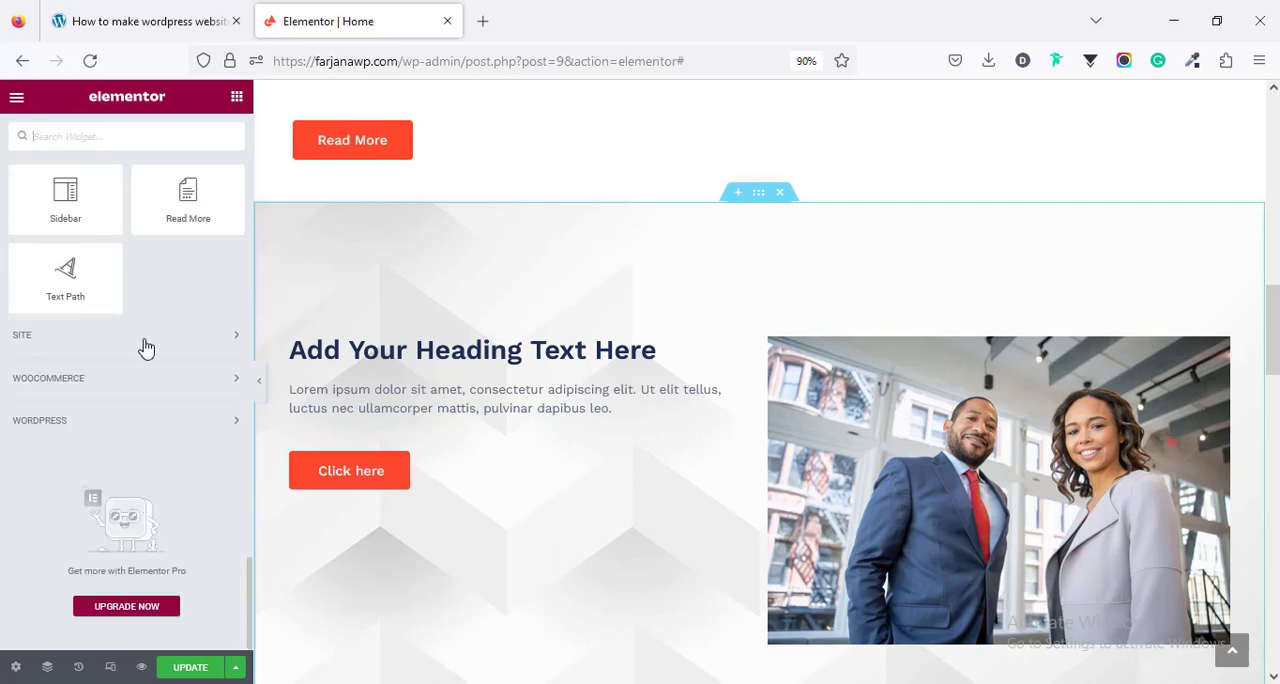
pyautogui.scroll(15, 165, 478)
pyautogui.scroll(2, 730, 403)
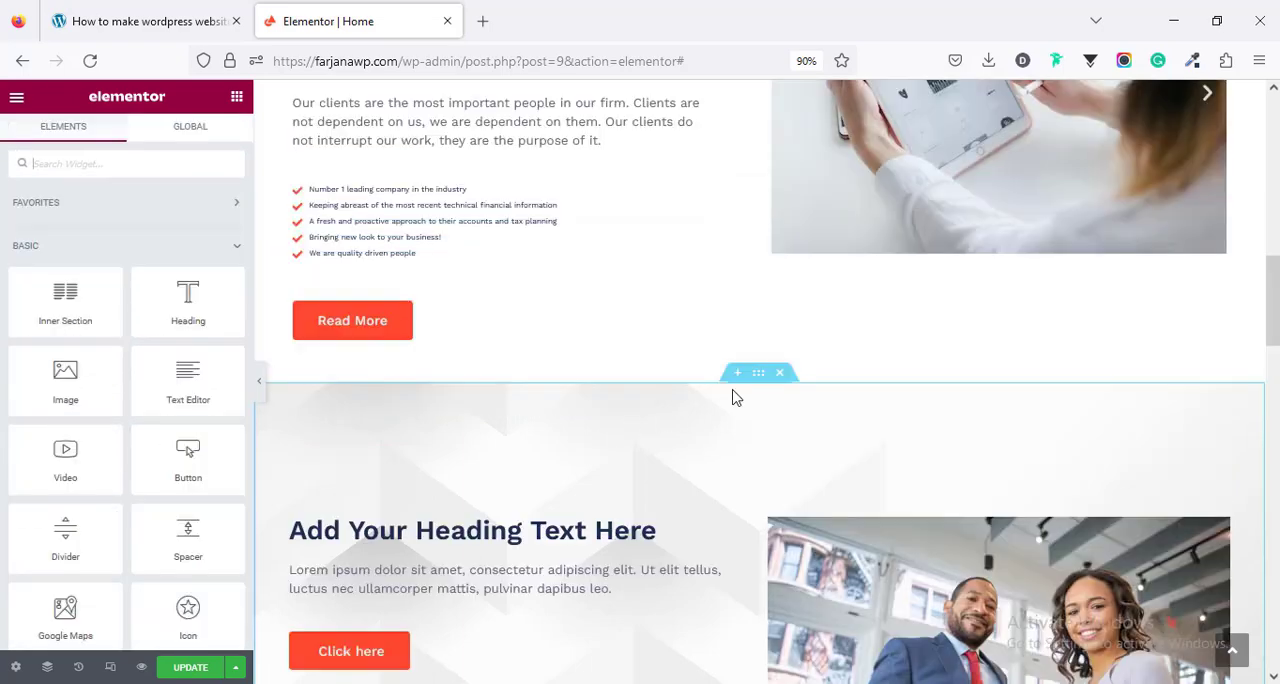
# - Open the template kit library for a new block above the two-column section and browse the free Hero blocks
pyautogui.click(737, 373)
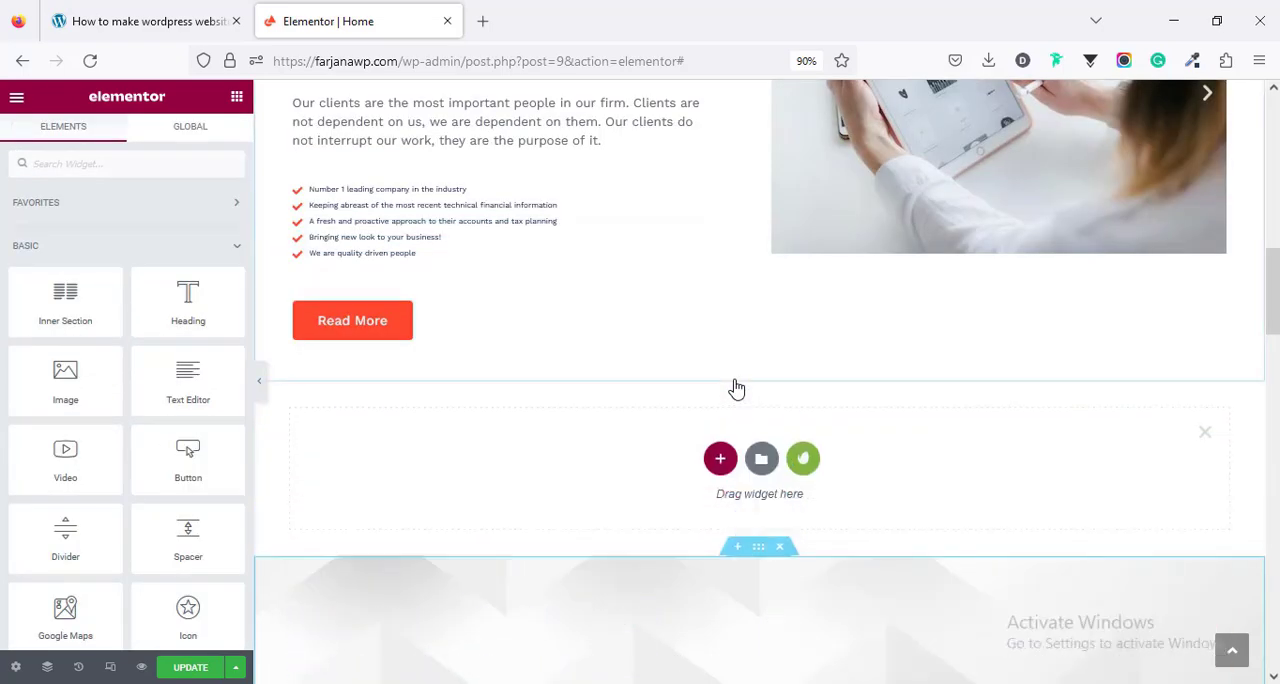
pyautogui.click(804, 461)
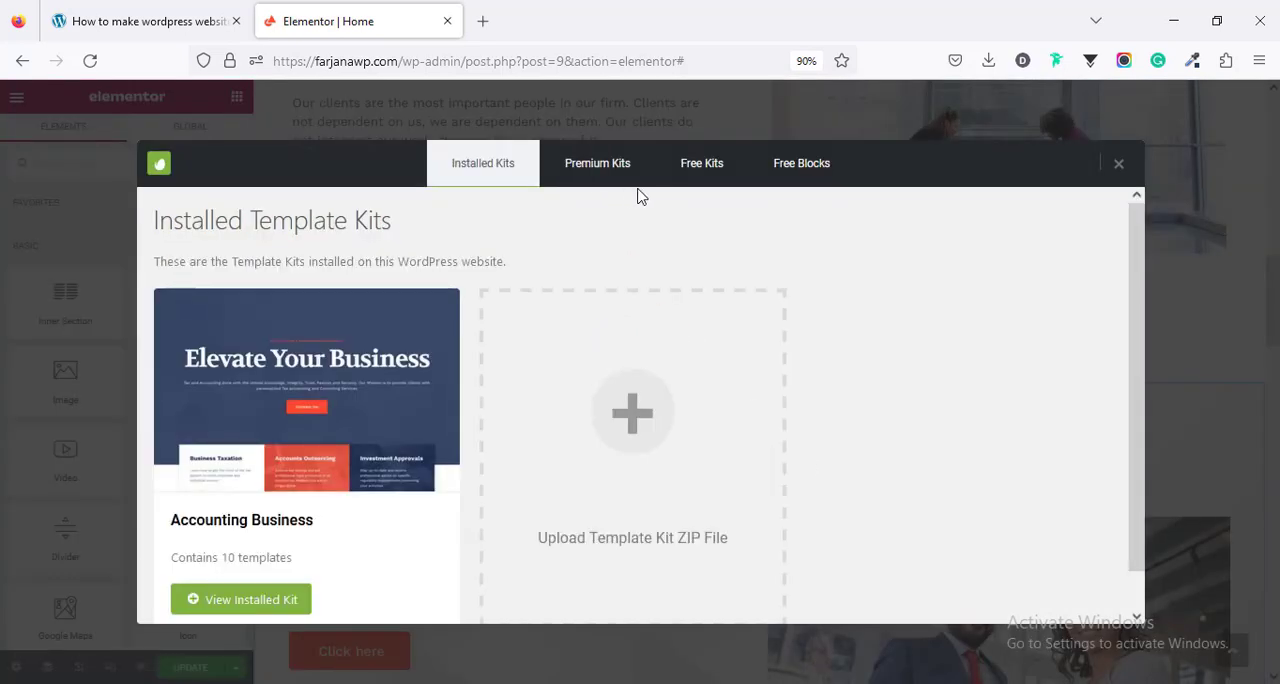
pyautogui.click(799, 187)
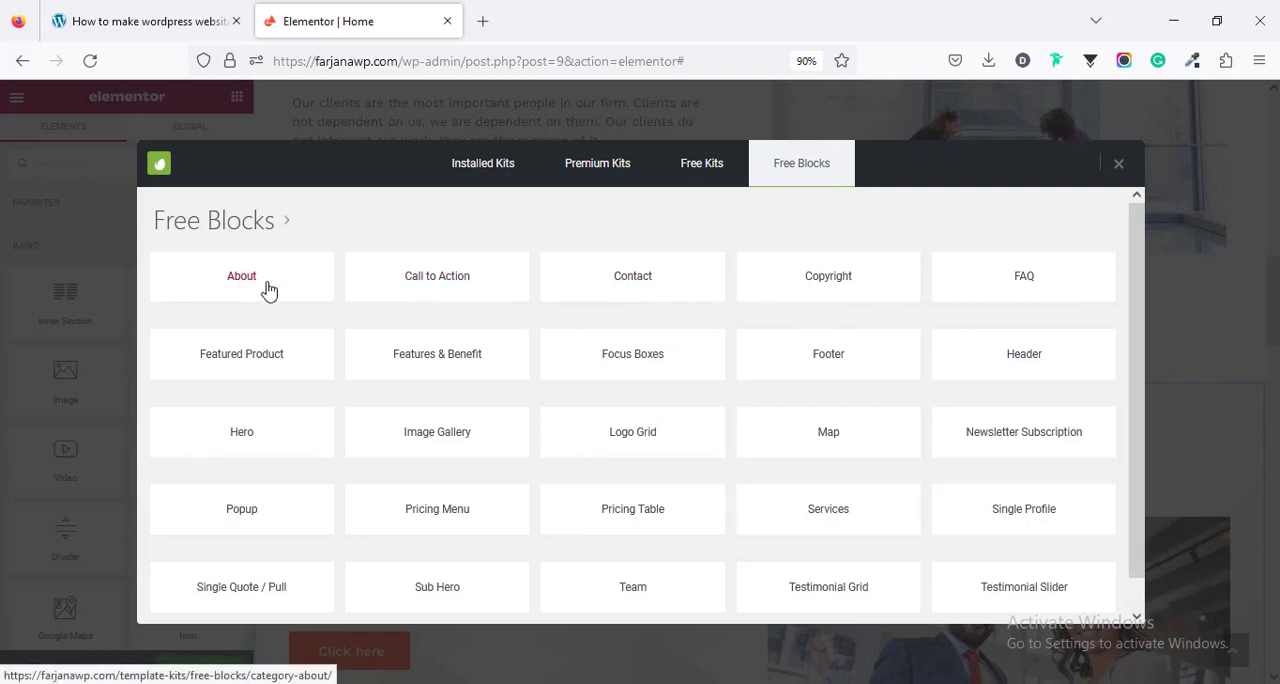
pyautogui.click(258, 436)
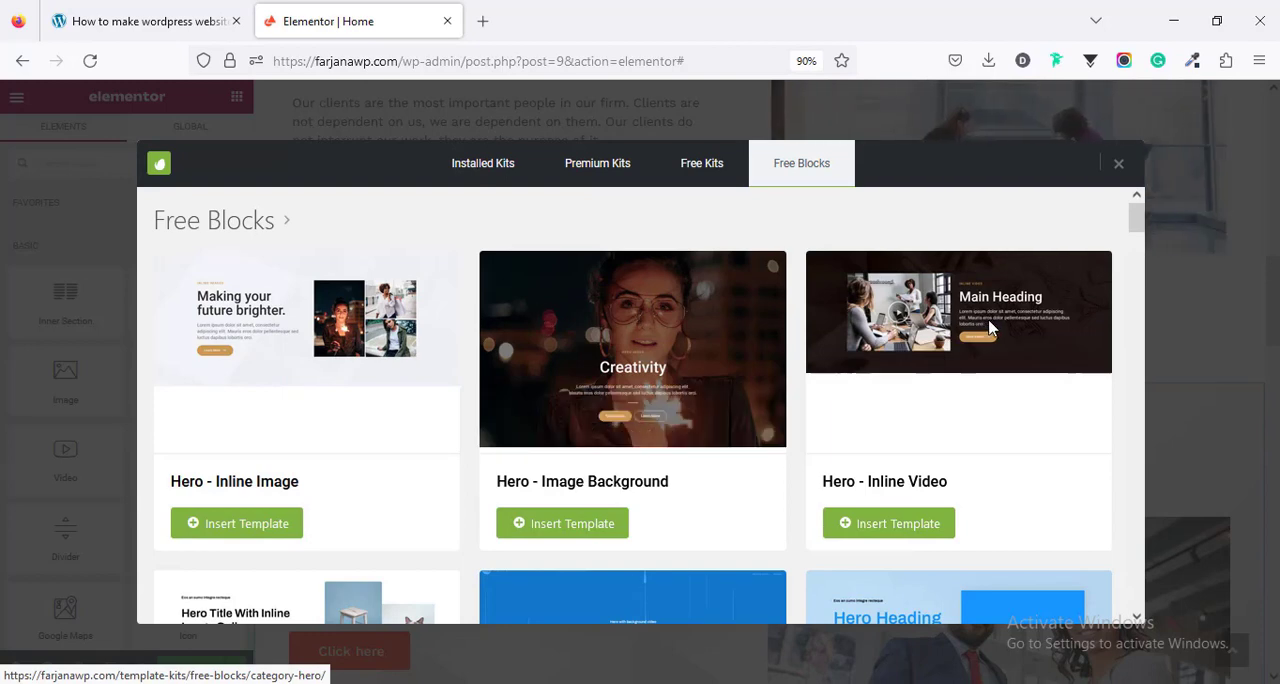
pyautogui.scroll(-5, 677, 413)
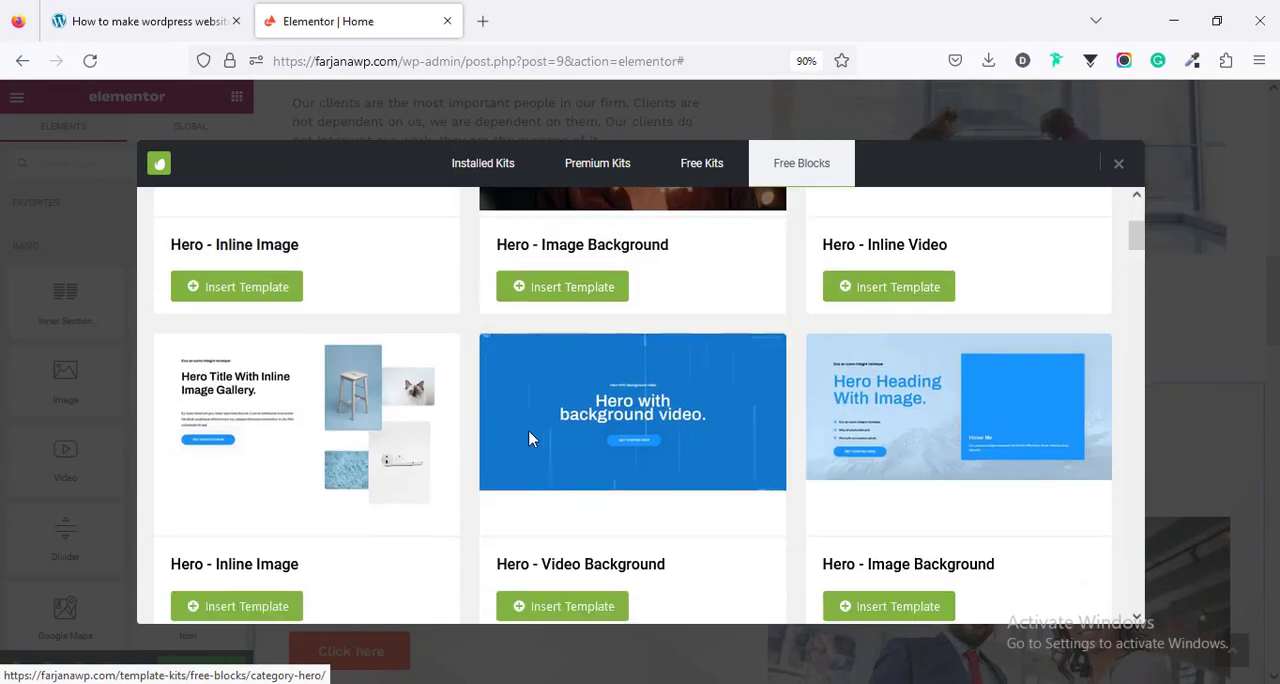
pyautogui.scroll(5, 400, 518)
# - Insert the FAQ - Two Column template from the free FAQ blocks above the two-column section
pyautogui.click(289, 222)
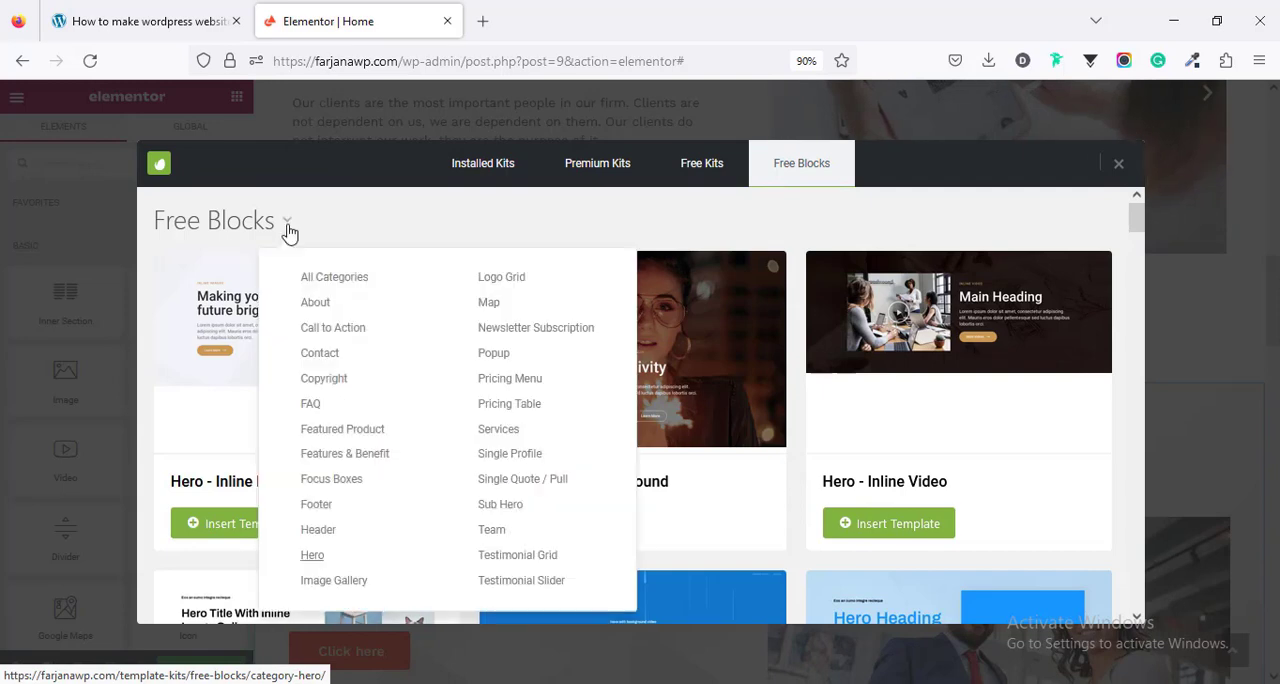
pyautogui.click(311, 404)
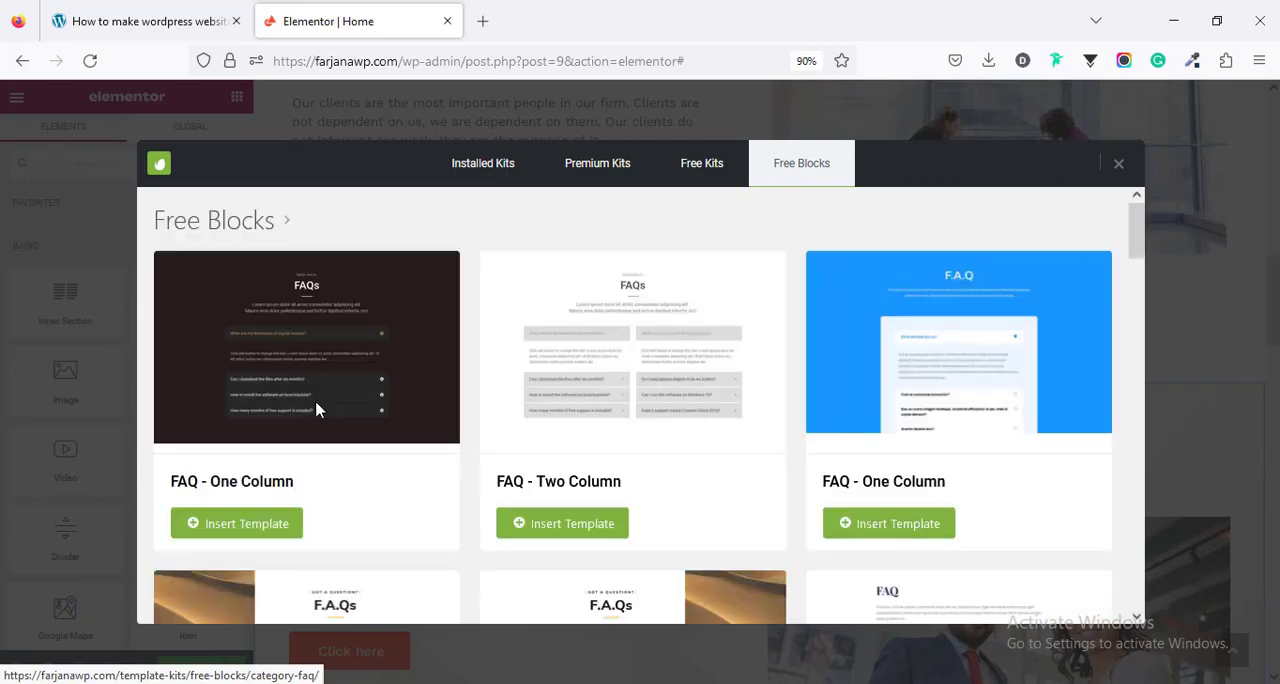
pyautogui.scroll(-5, 840, 412)
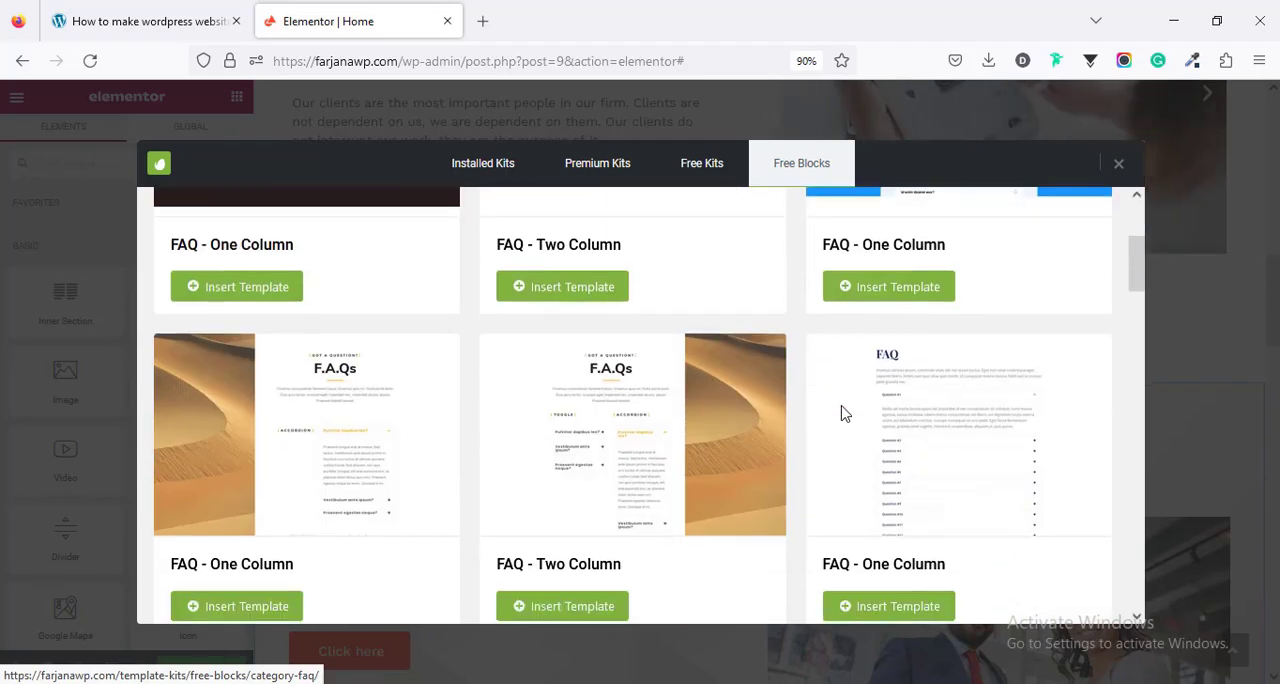
pyautogui.scroll(5, 841, 414)
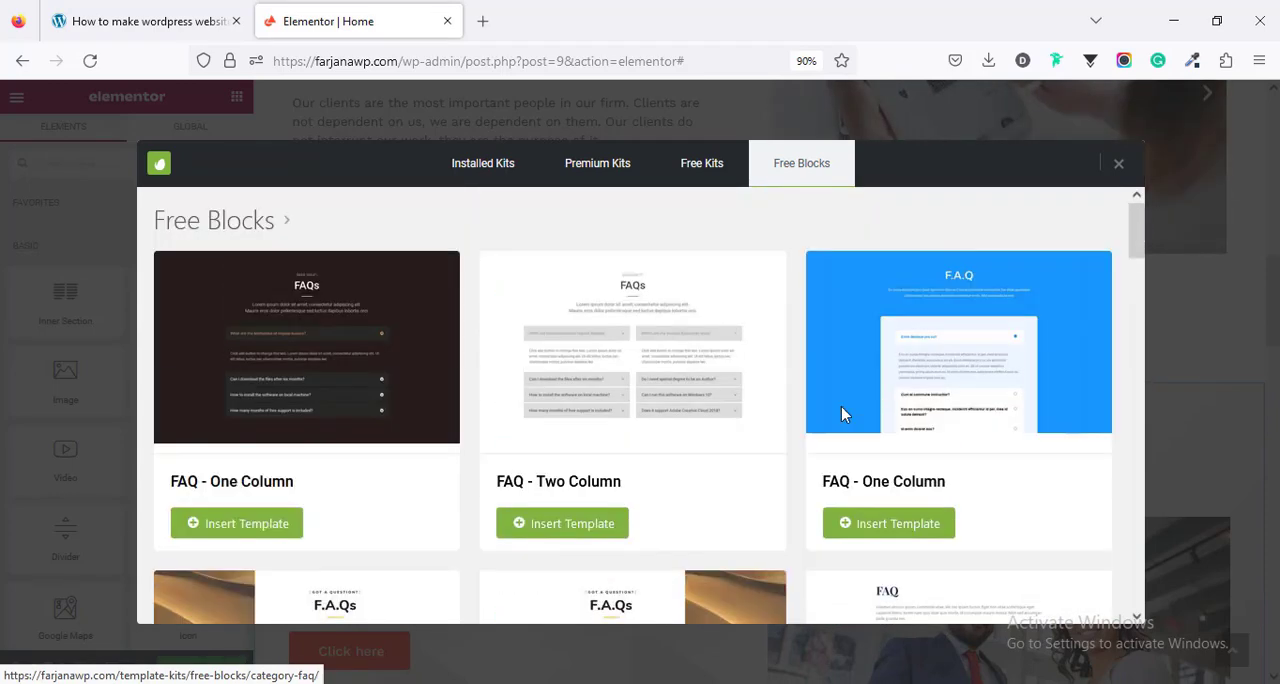
pyautogui.click(538, 535)
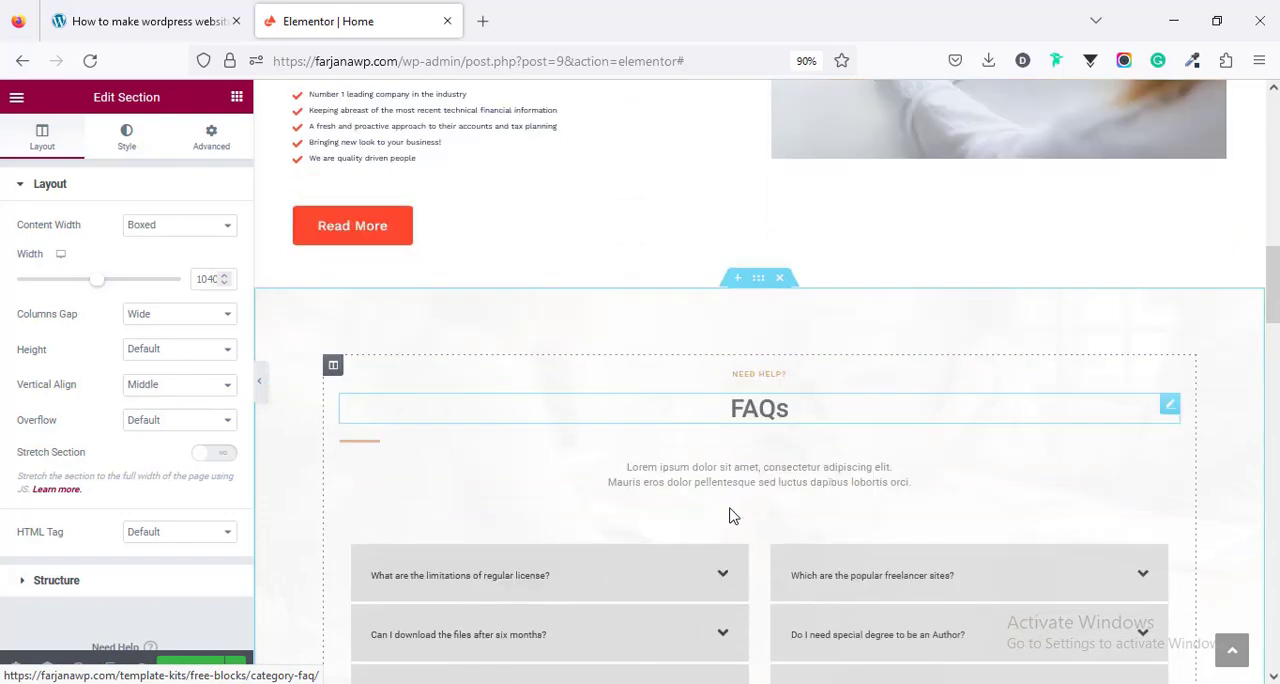
# - Look over the inserted FAQ section, its description text and the style settings of its Need Help? heading
pyautogui.scroll(-3, 840, 330)
pyautogui.scroll(3, 818, 375)
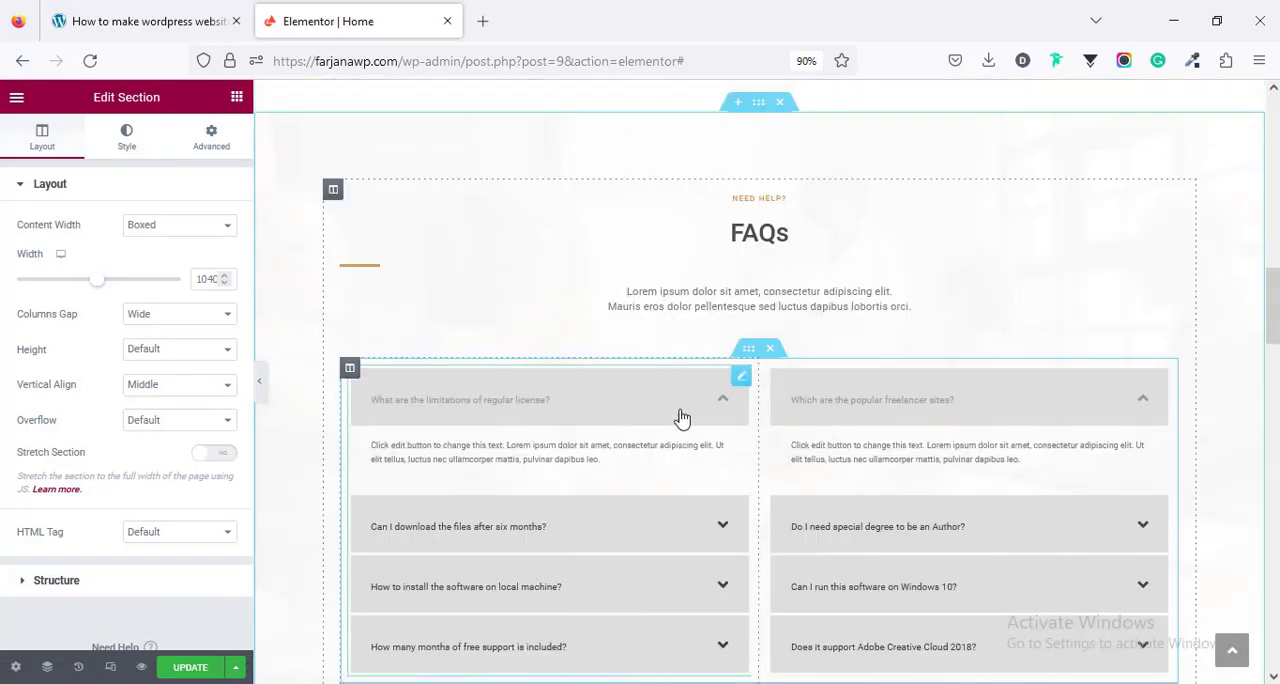
pyautogui.click(779, 303)
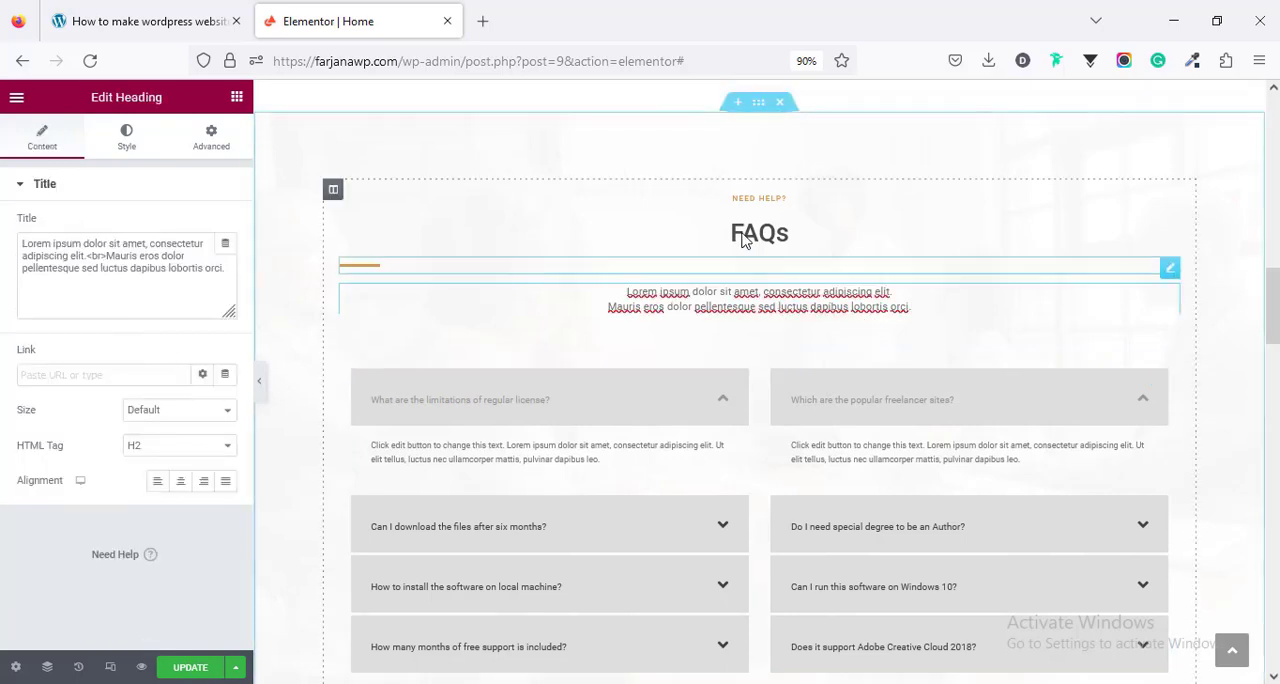
pyautogui.click(737, 201)
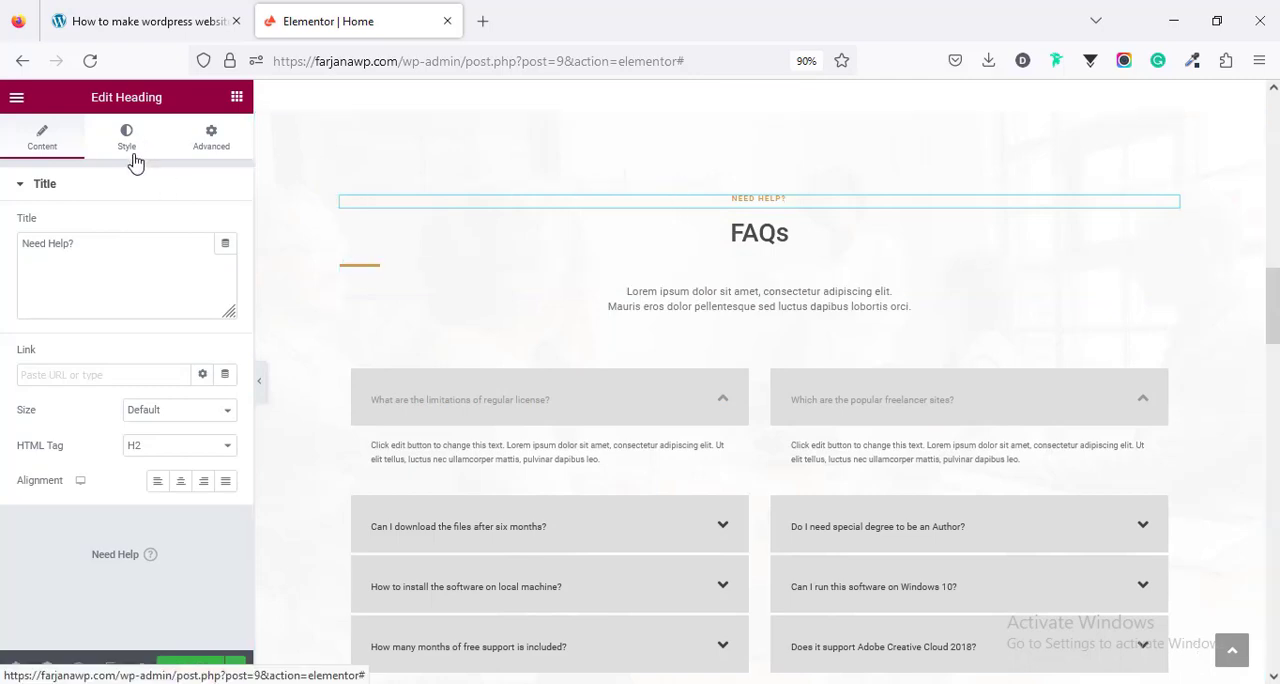
pyautogui.click(126, 140)
pyautogui.scroll(1, 1146, 370)
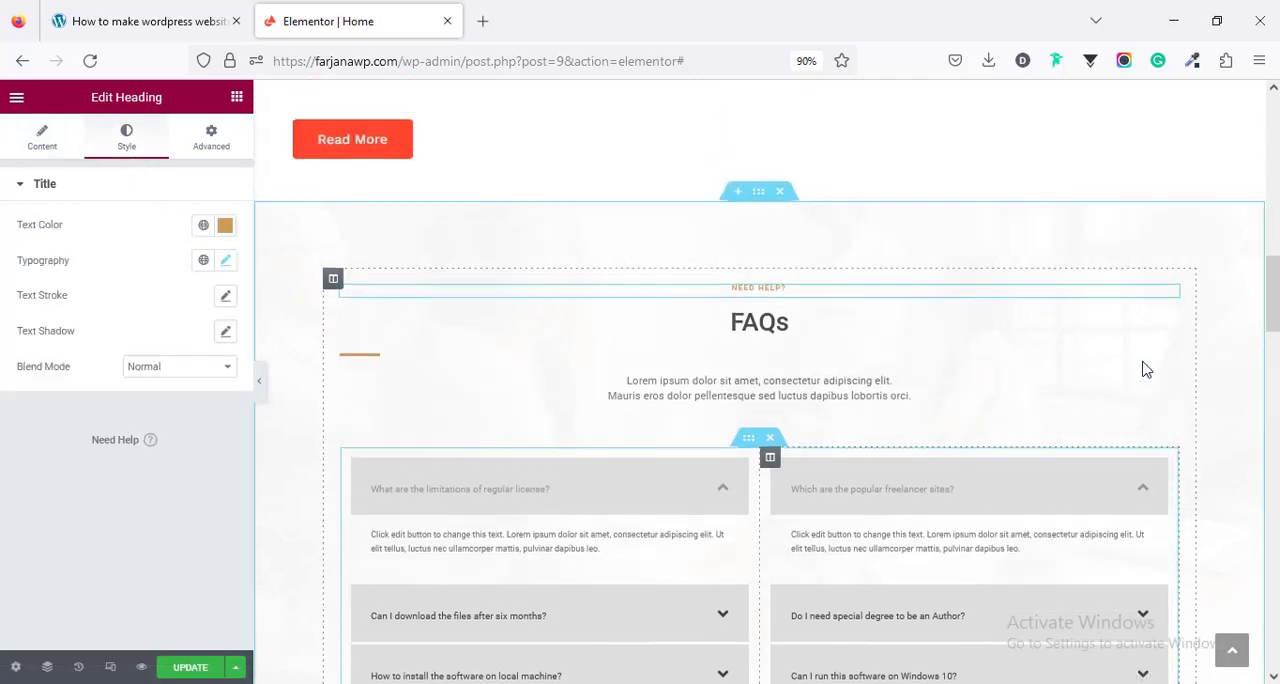
pyautogui.scroll(-3, 826, 295)
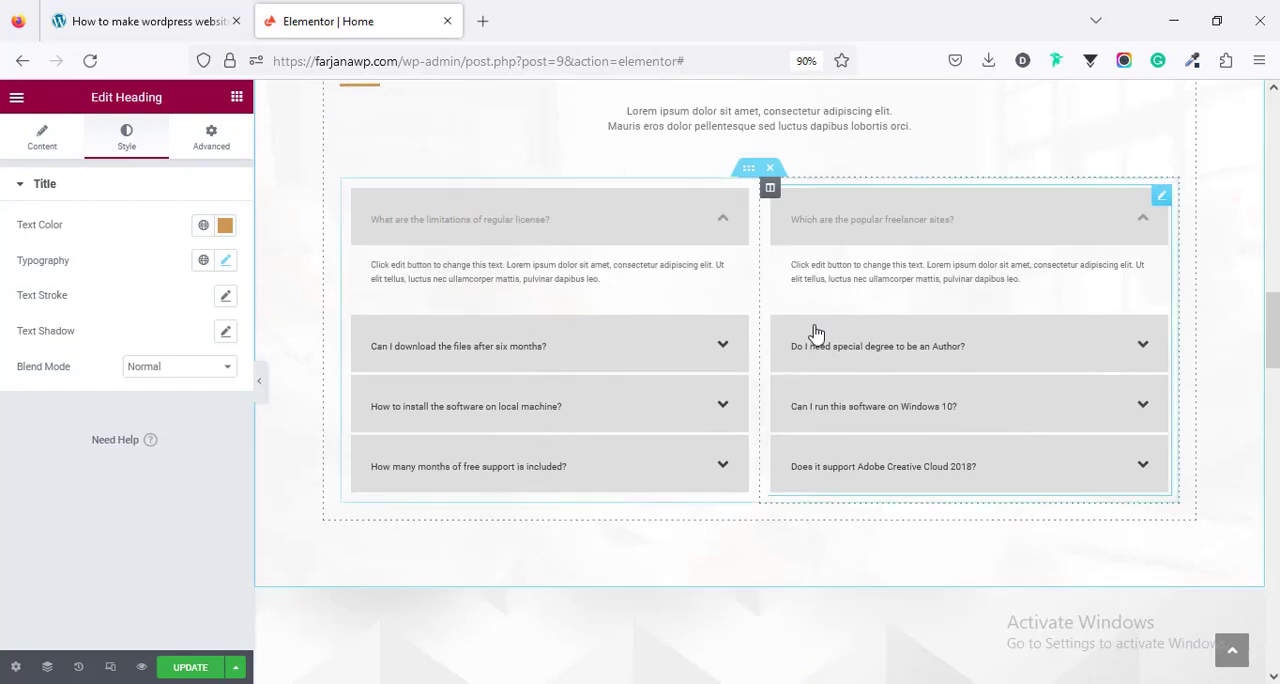
# - Delete the inserted FAQ section from the Home page
pyautogui.scroll(3, 778, 232)
pyautogui.scroll(-2, 765, 318)
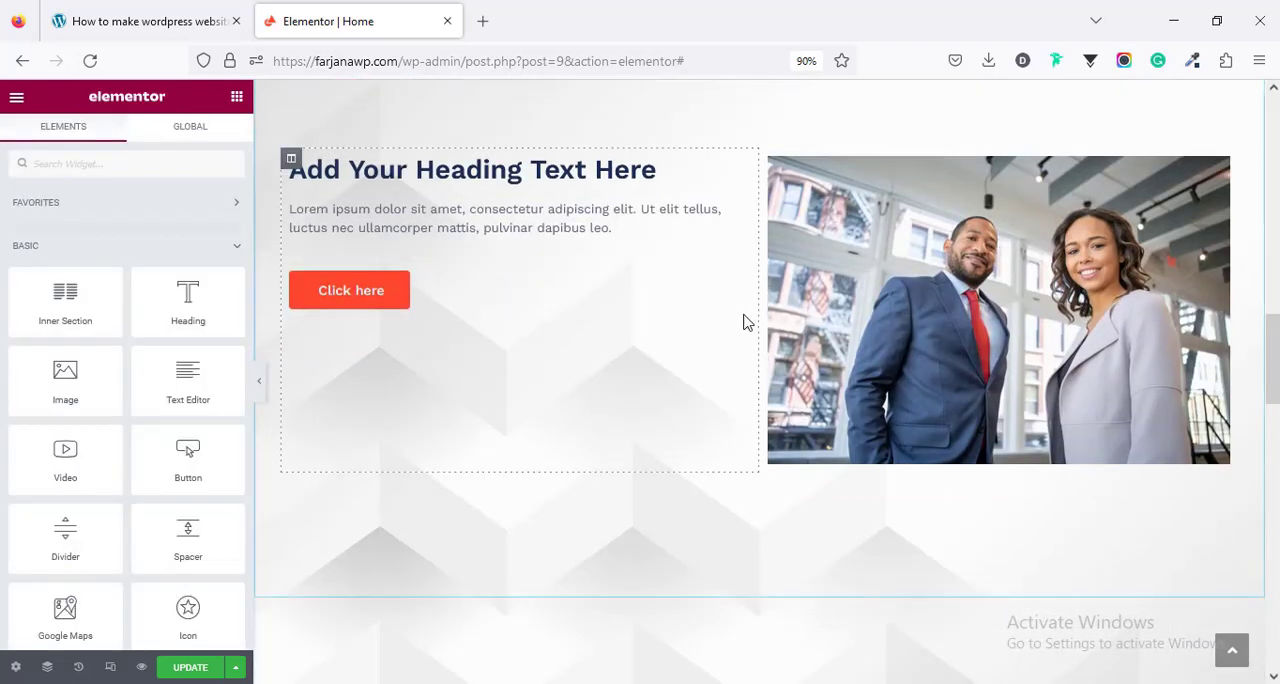
pyautogui.scroll(2, 745, 321)
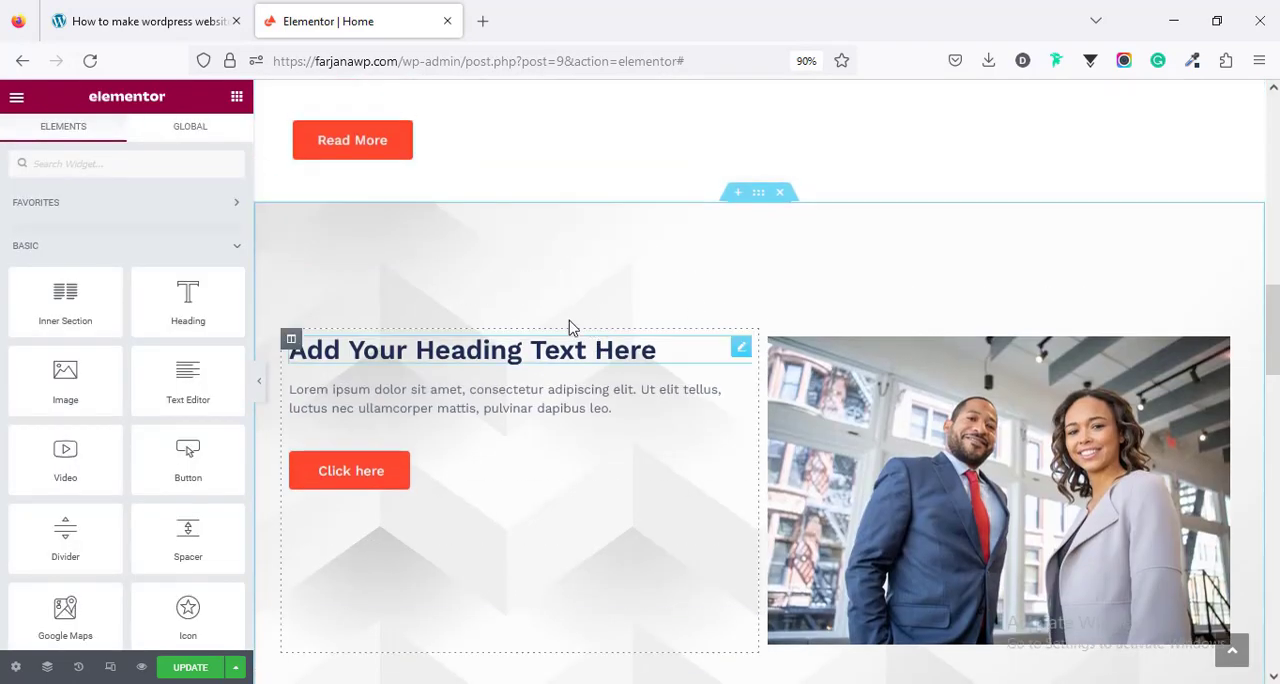
# - View the live site and look through its Services page down to the Our Expertise & Services section
pyautogui.click(14, 100)
pyautogui.click(114, 387)
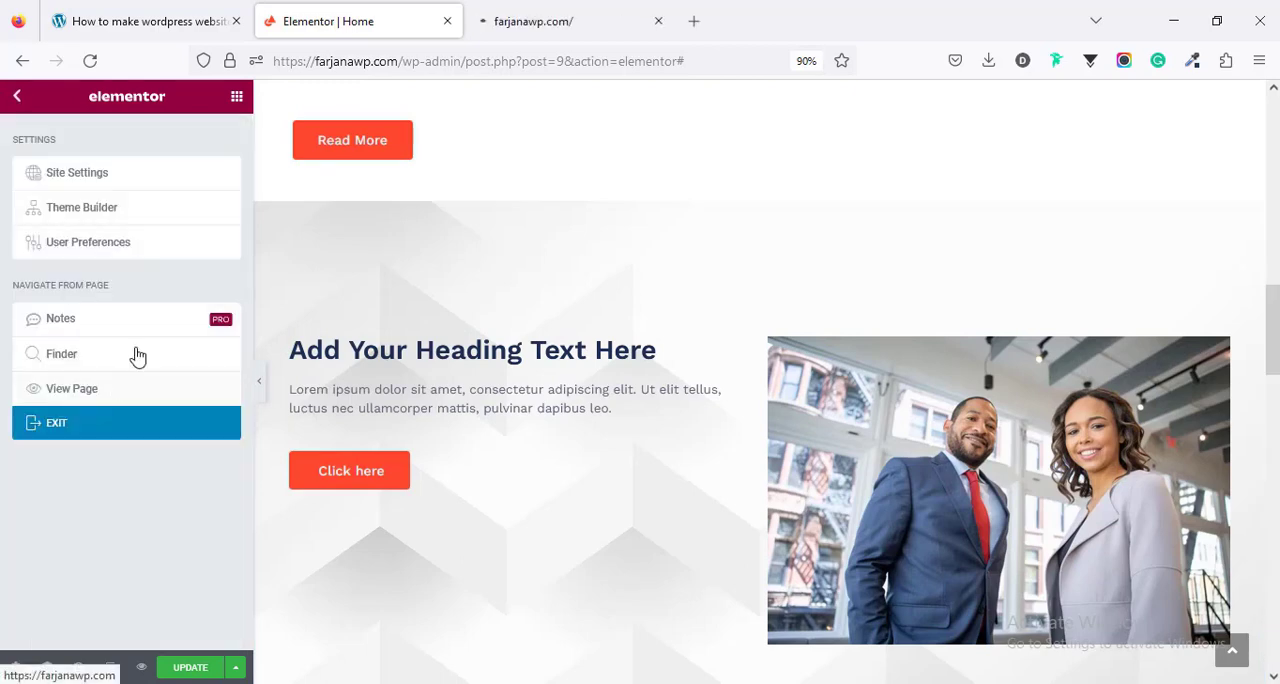
pyautogui.click(568, 12)
pyautogui.click(1016, 147)
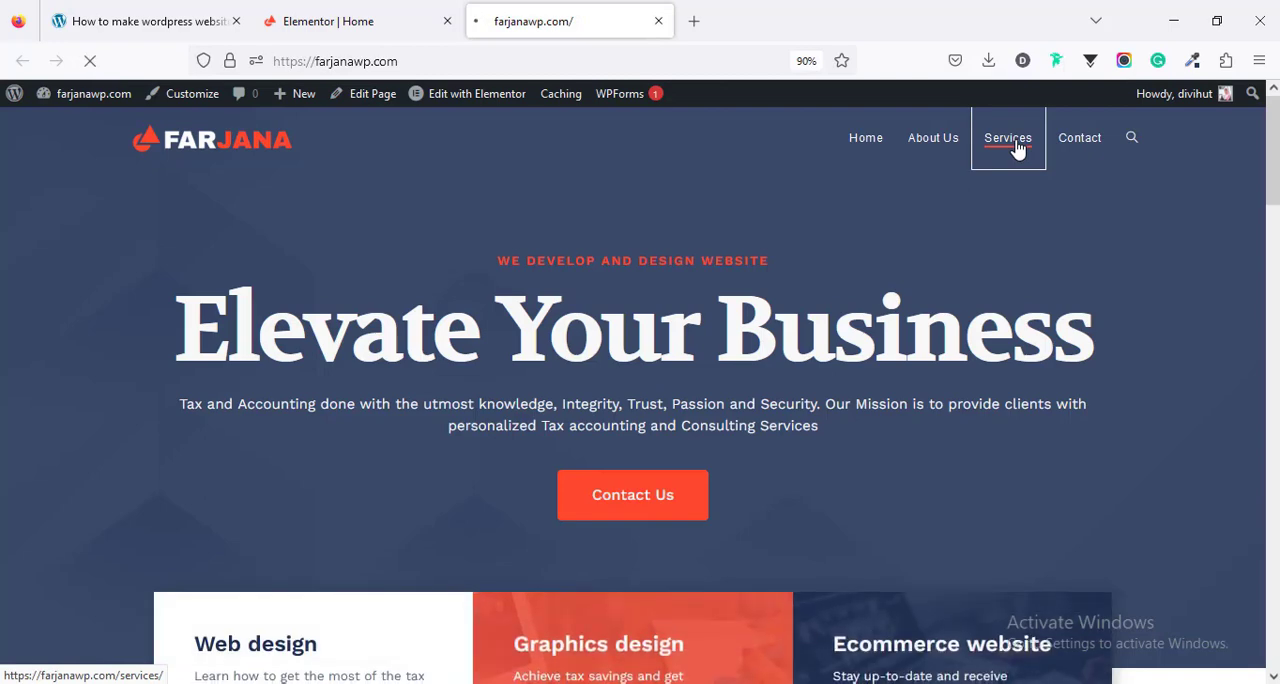
pyautogui.scroll(-3, 1023, 314)
pyautogui.scroll(-3, 1023, 314)
pyautogui.scroll(-3, 682, 350)
pyautogui.scroll(1, 682, 350)
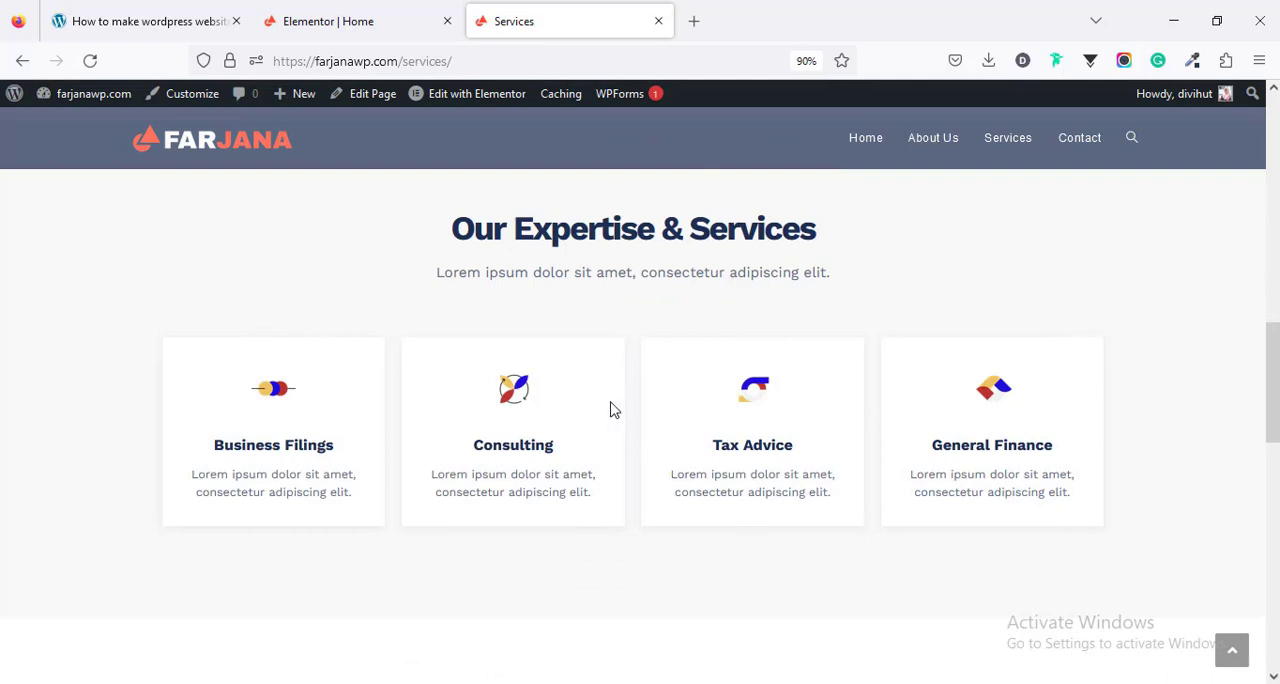
# - Open the Services page in Elementor and copy its Our Expertise & Services section
pyautogui.moveTo(478, 106)
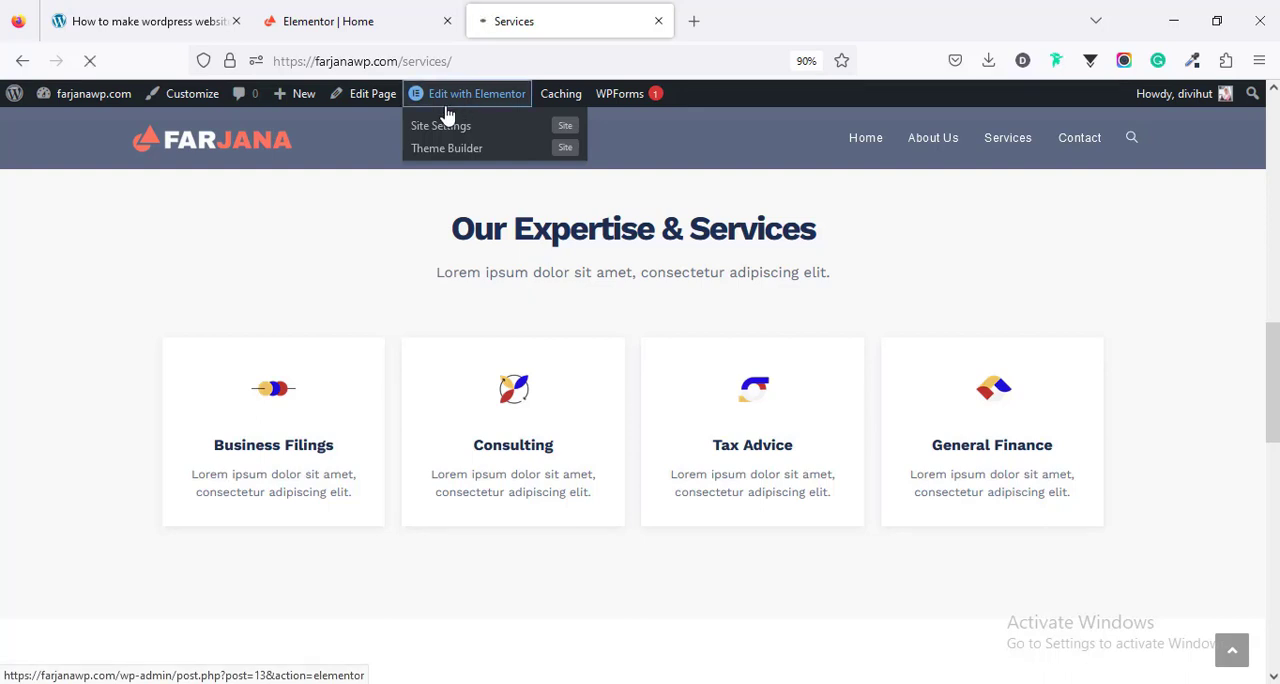
pyautogui.click(499, 95)
pyautogui.moveTo(1274, 152); pyautogui.dragTo(1274, 354)
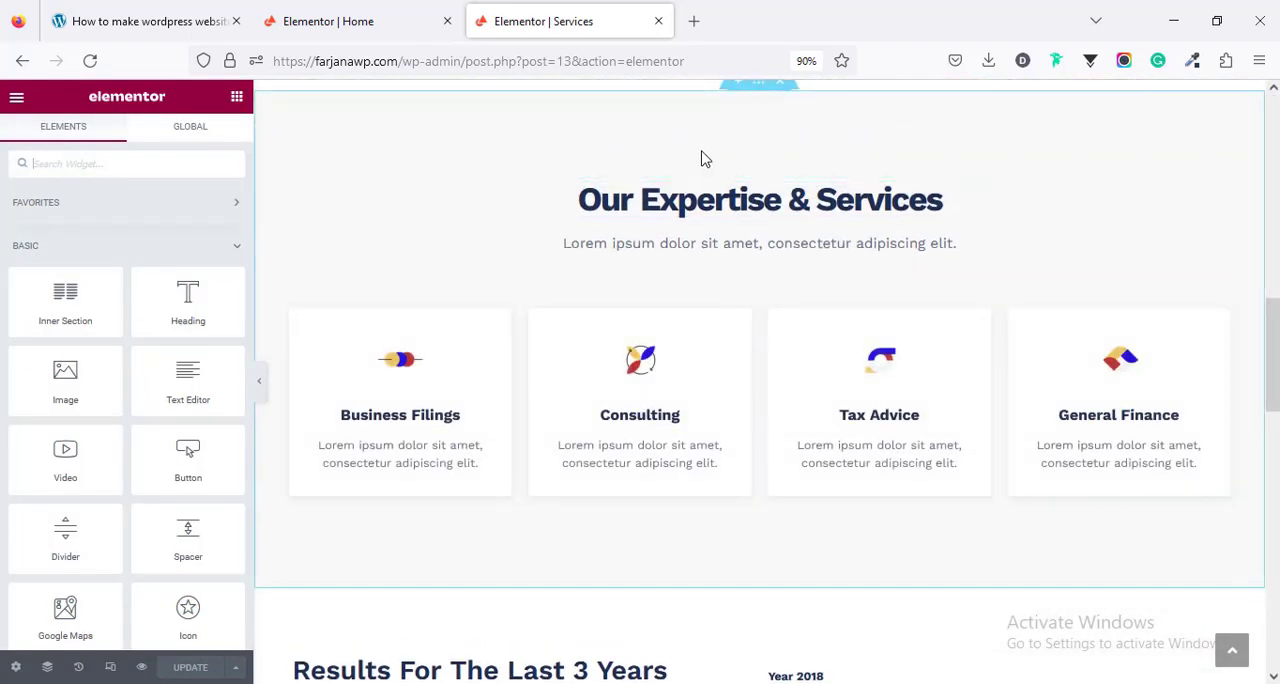
pyautogui.scroll(2, 710, 162)
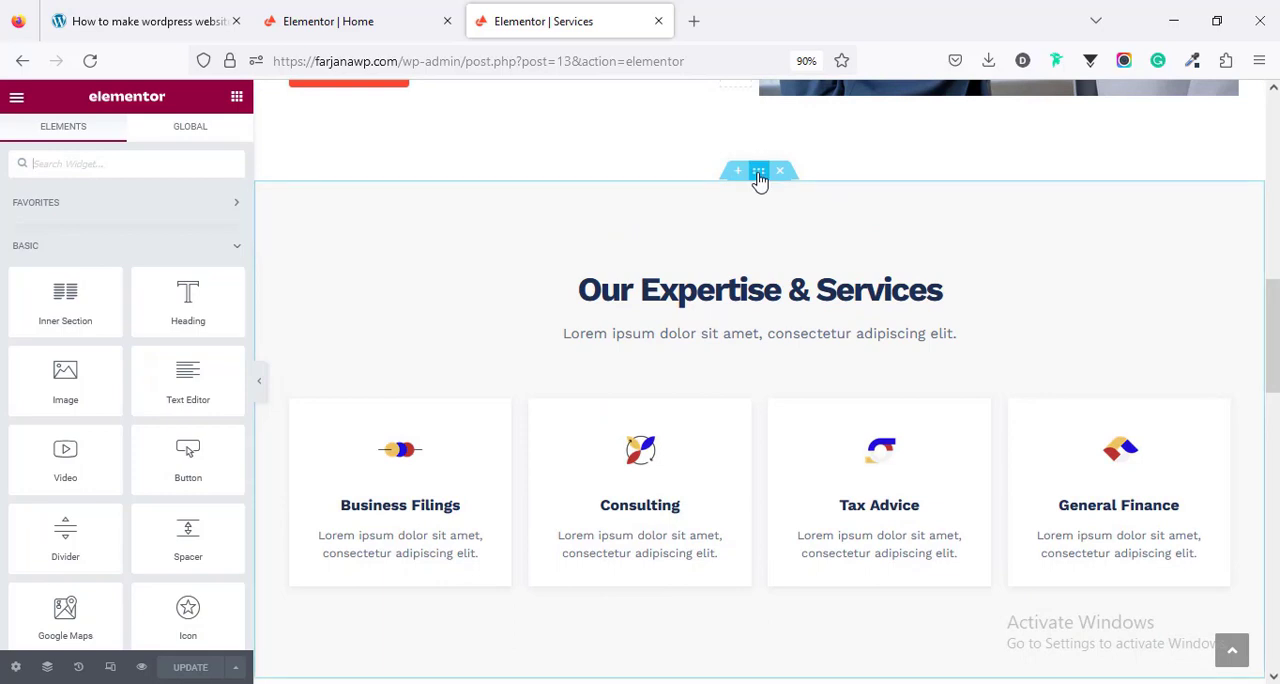
pyautogui.rightClick(759, 178)
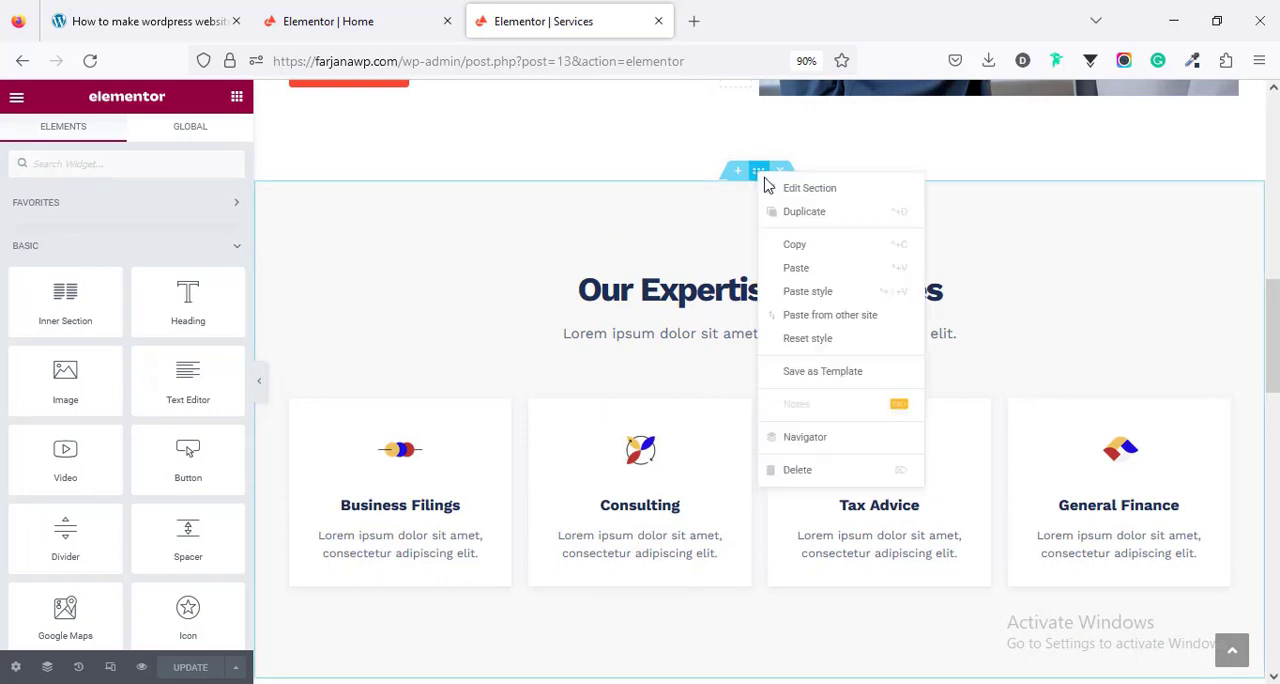
pyautogui.click(763, 246)
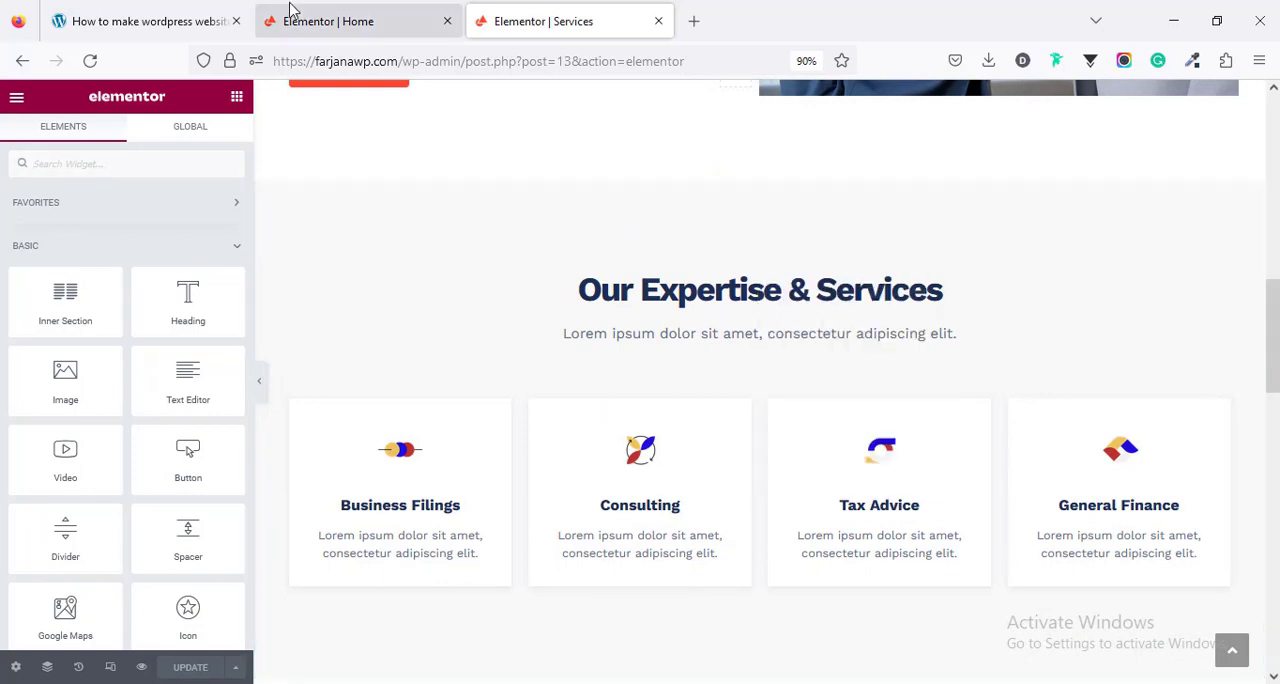
# - Paste the copied Our Expertise & Services section into the Home page, directly above the Add Your Heading Text Here section
pyautogui.click(295, 14)
pyautogui.rightClick(762, 196)
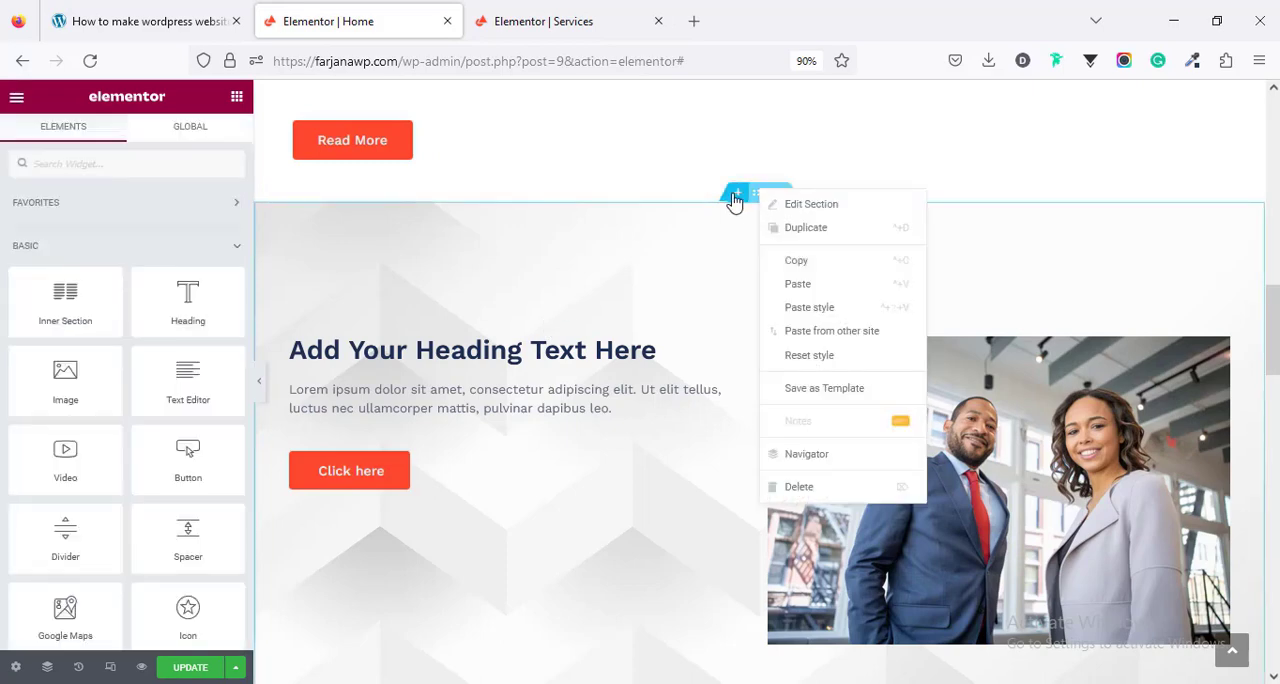
pyautogui.click(735, 202)
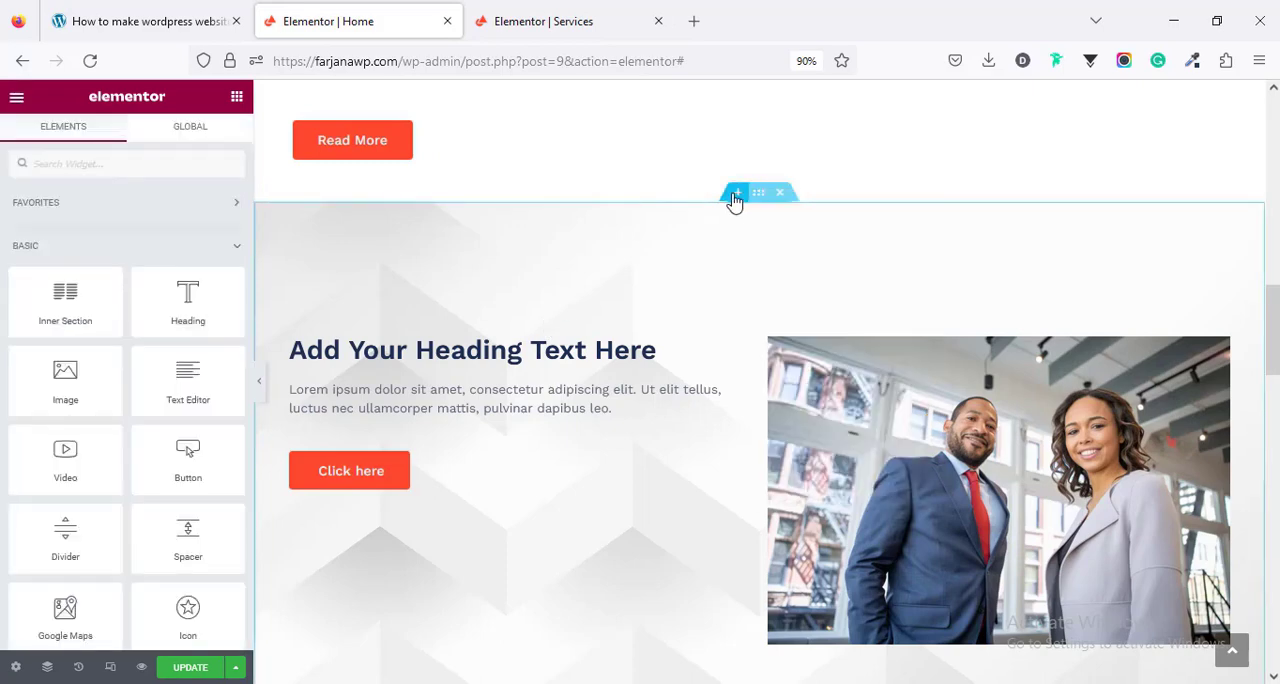
pyautogui.click(735, 195)
pyautogui.rightClick(726, 282)
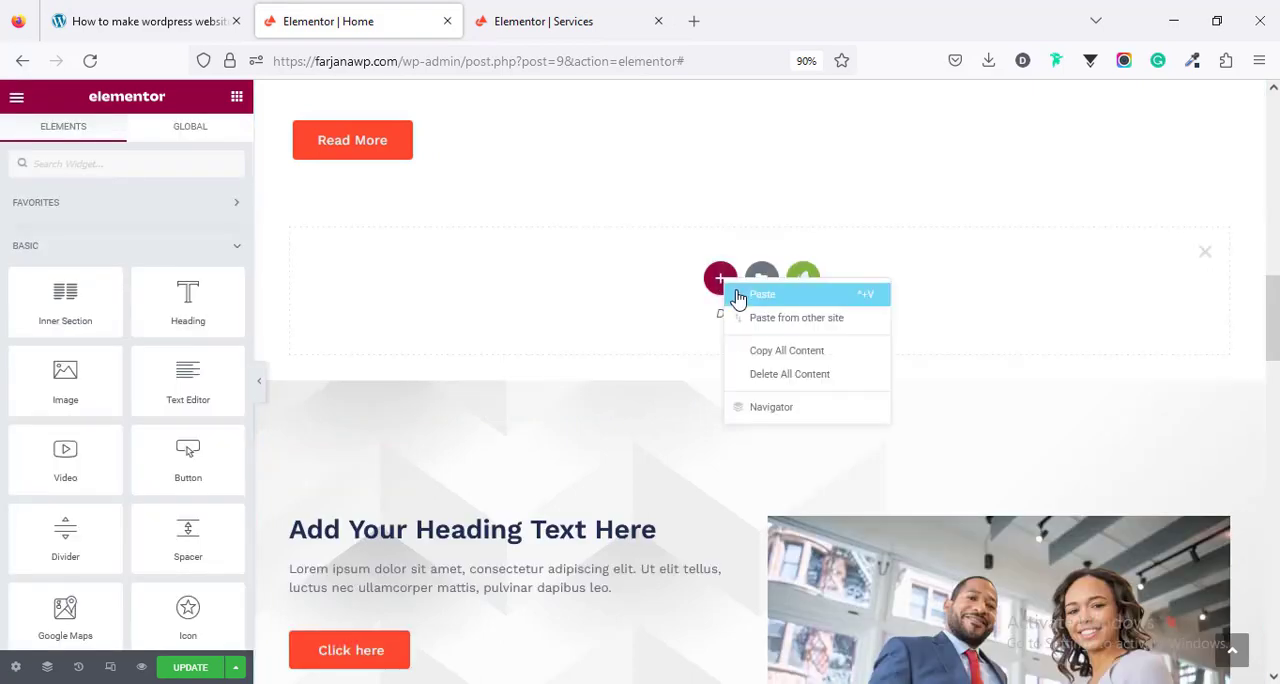
pyautogui.click(760, 294)
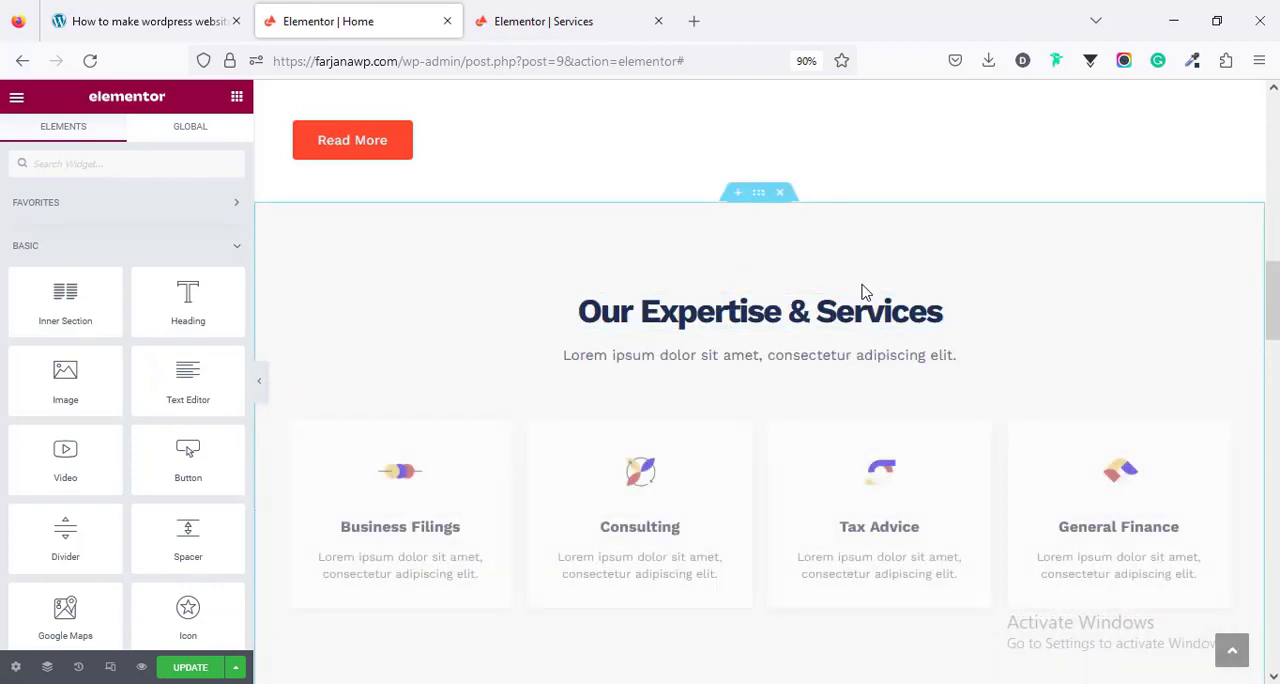
# - Delete the Add Your Heading Text Here section from the Home page
pyautogui.moveTo(1270, 298); pyautogui.dragTo(1274, 347)
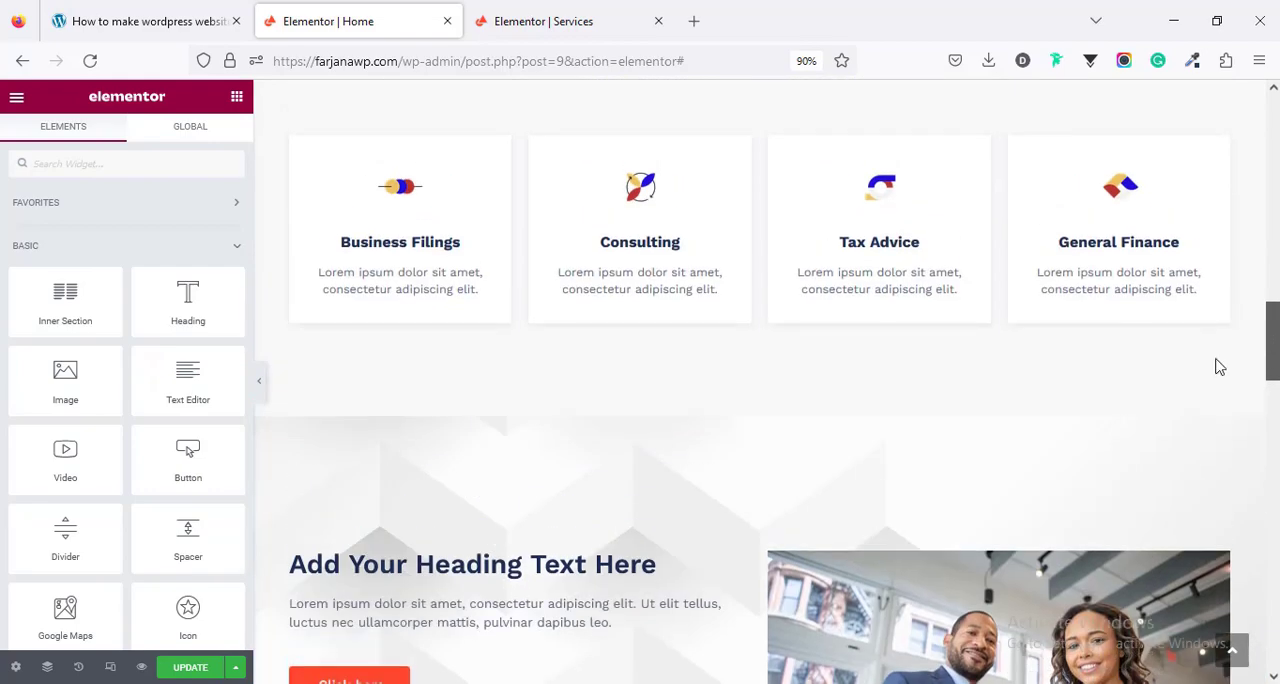
pyautogui.click(782, 411)
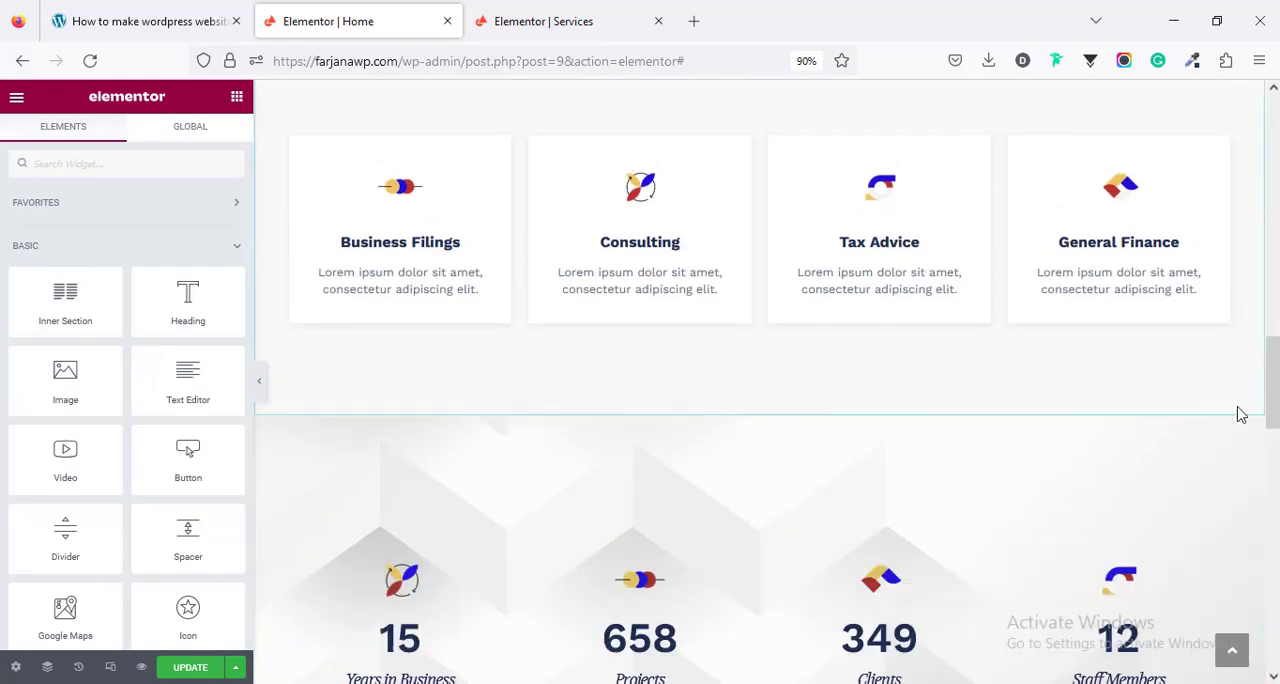
# - Look over the pasted Our Expertise & Services section and delete it from the Home page
pyautogui.scroll(3, 1150, 400)
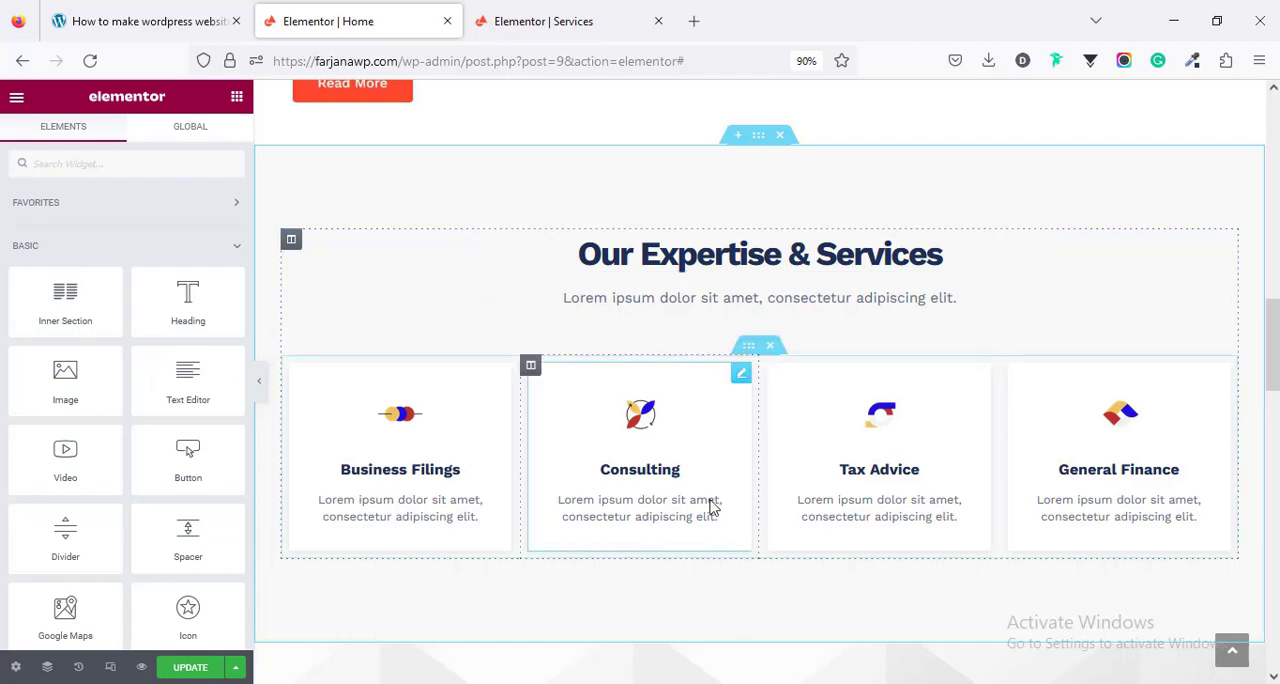
pyautogui.scroll(-5, 790, 505)
pyautogui.scroll(4, 805, 505)
pyautogui.scroll(2, 690, 230)
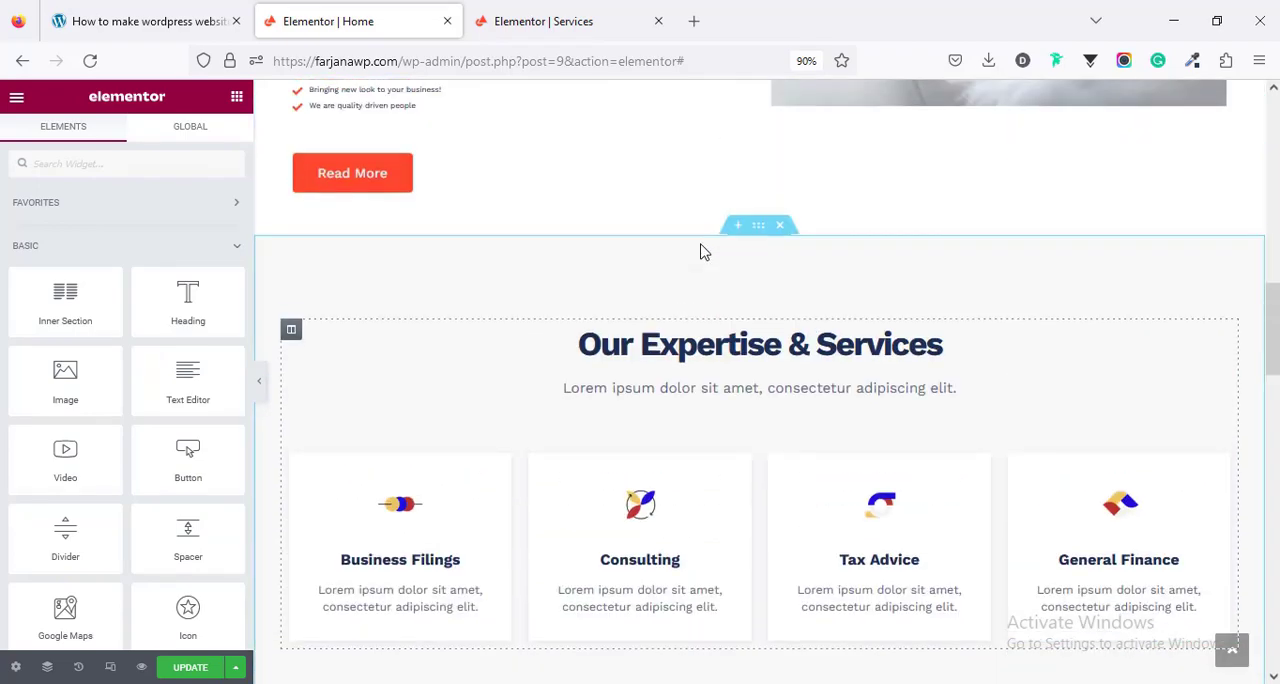
pyautogui.click(779, 226)
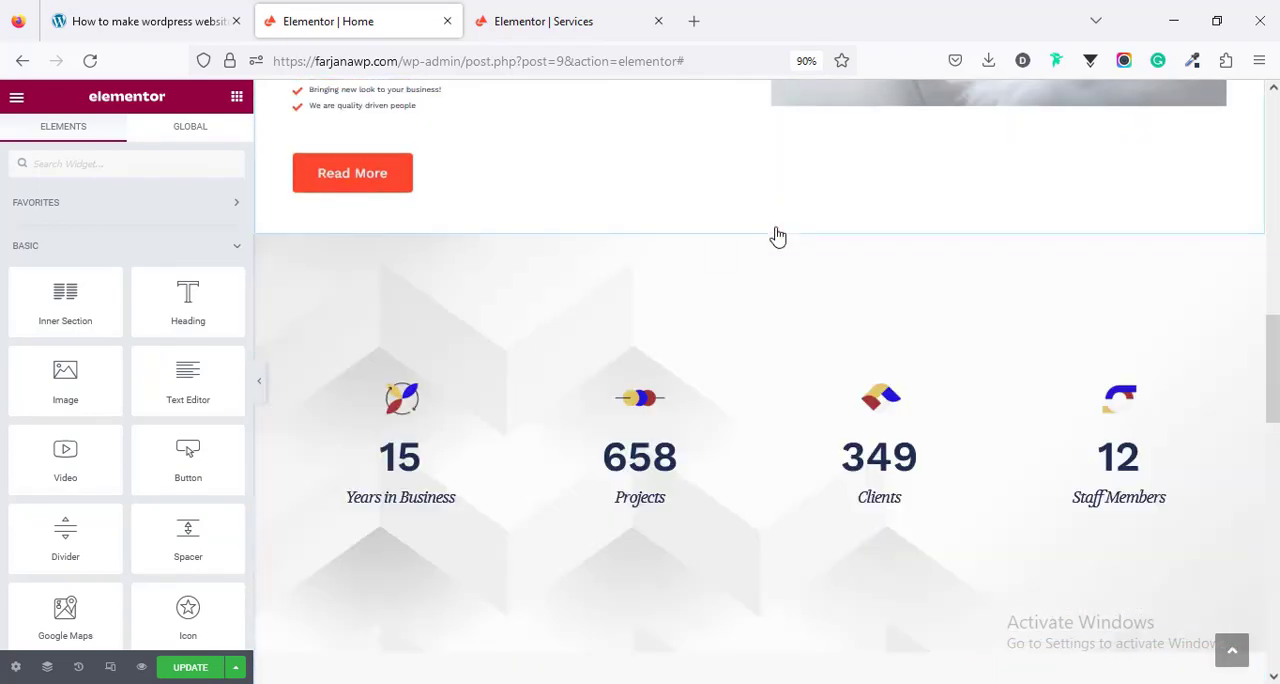
# - Save the Home page changes in Elementor and view the page on the live site
pyautogui.click(190, 668)
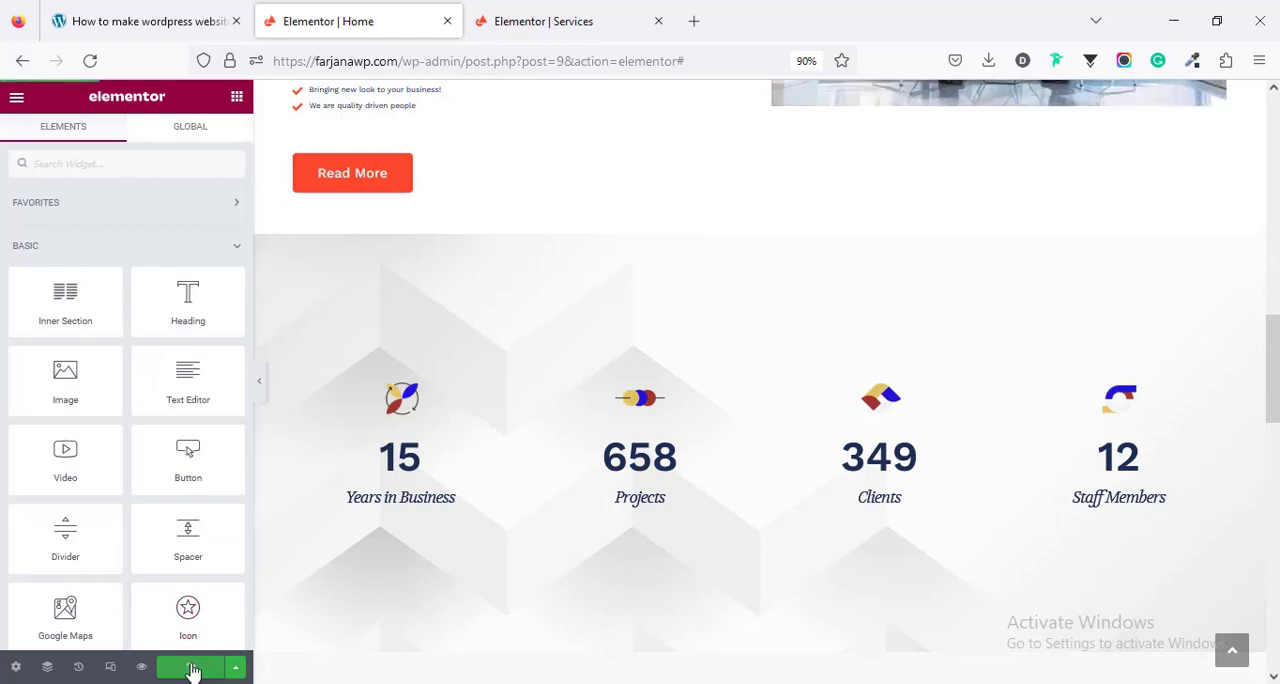
pyautogui.click(16, 100)
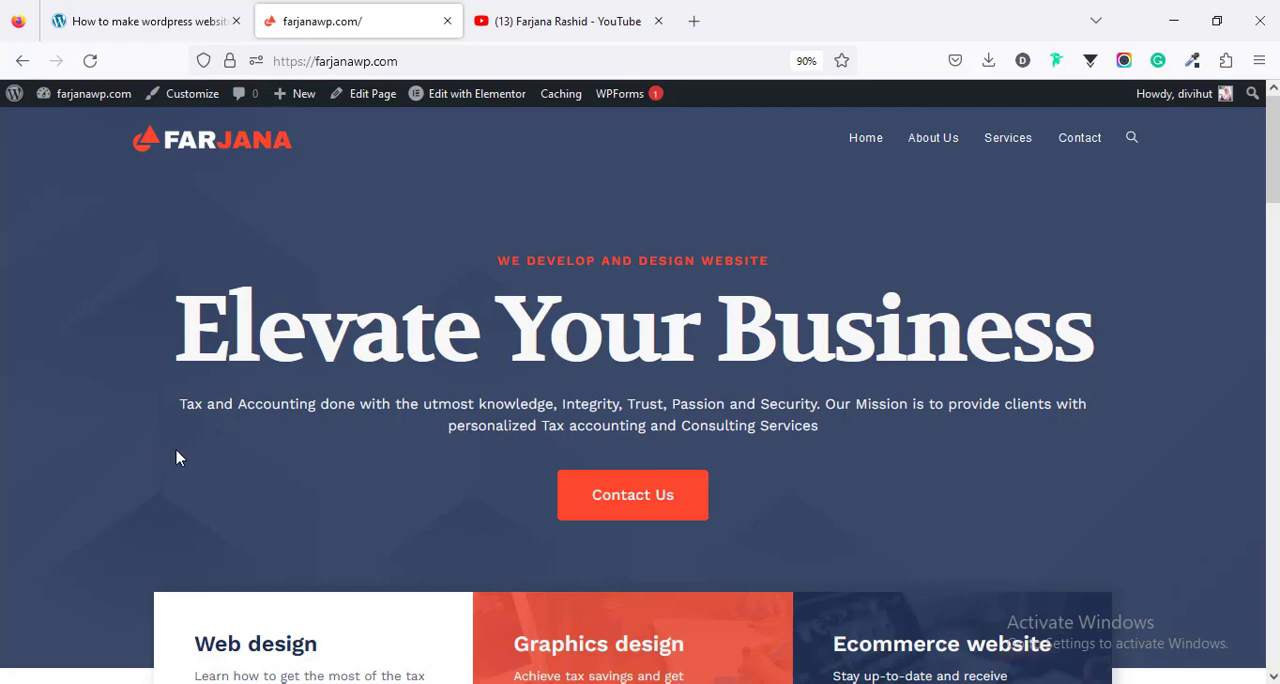
# - Switch to the YouTube channel, search its videos for "elementor" and browse the matching tutorials
pyautogui.click(535, 30)
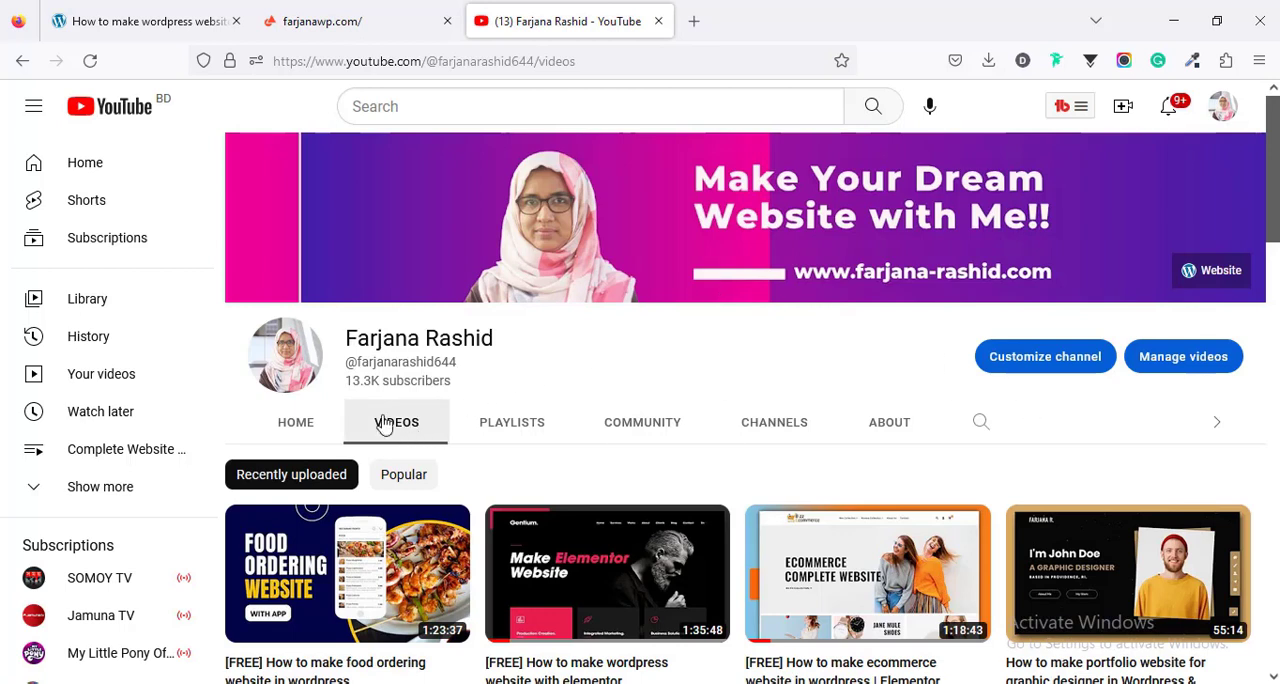
pyautogui.click(983, 423)
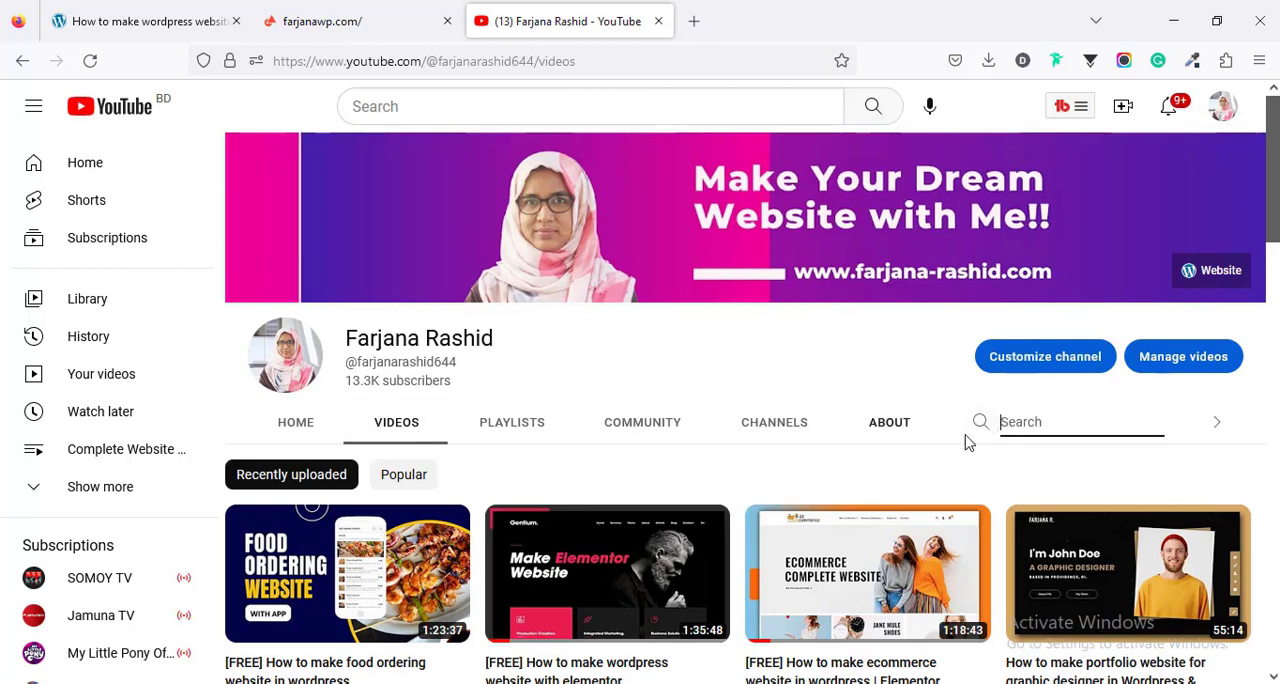
pyautogui.write('elementor')
pyautogui.press('Return')
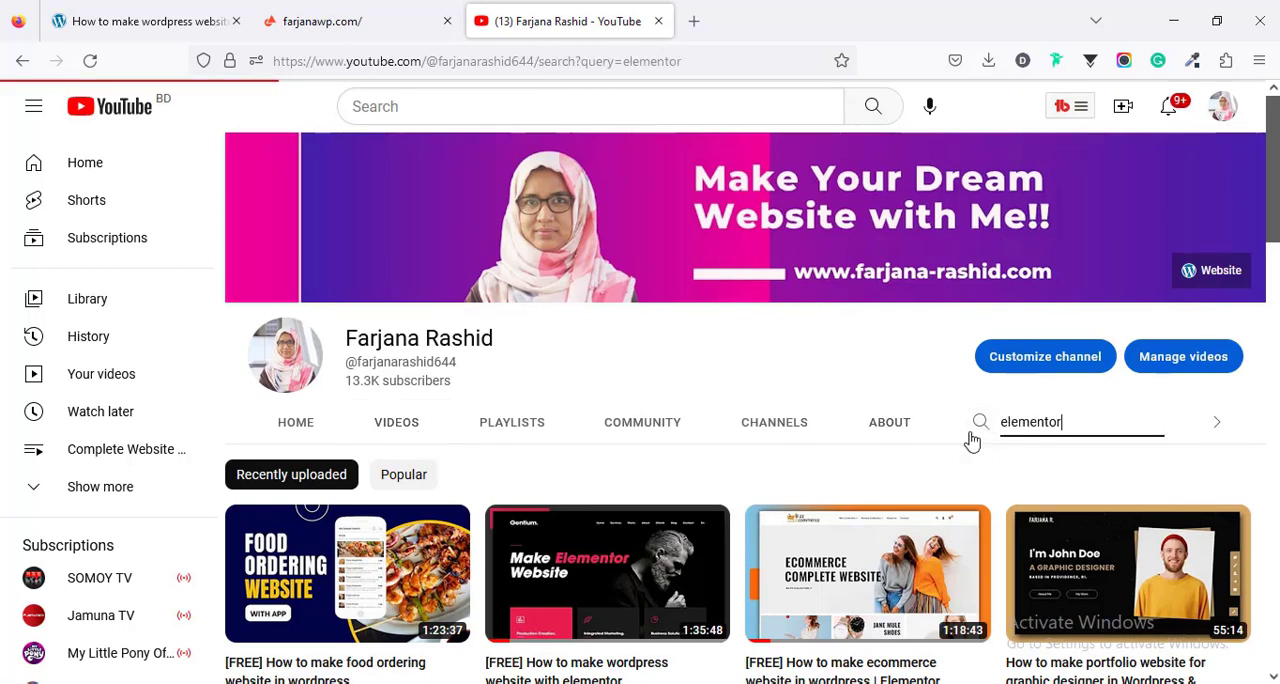
pyautogui.scroll(-3, 1274, 148)
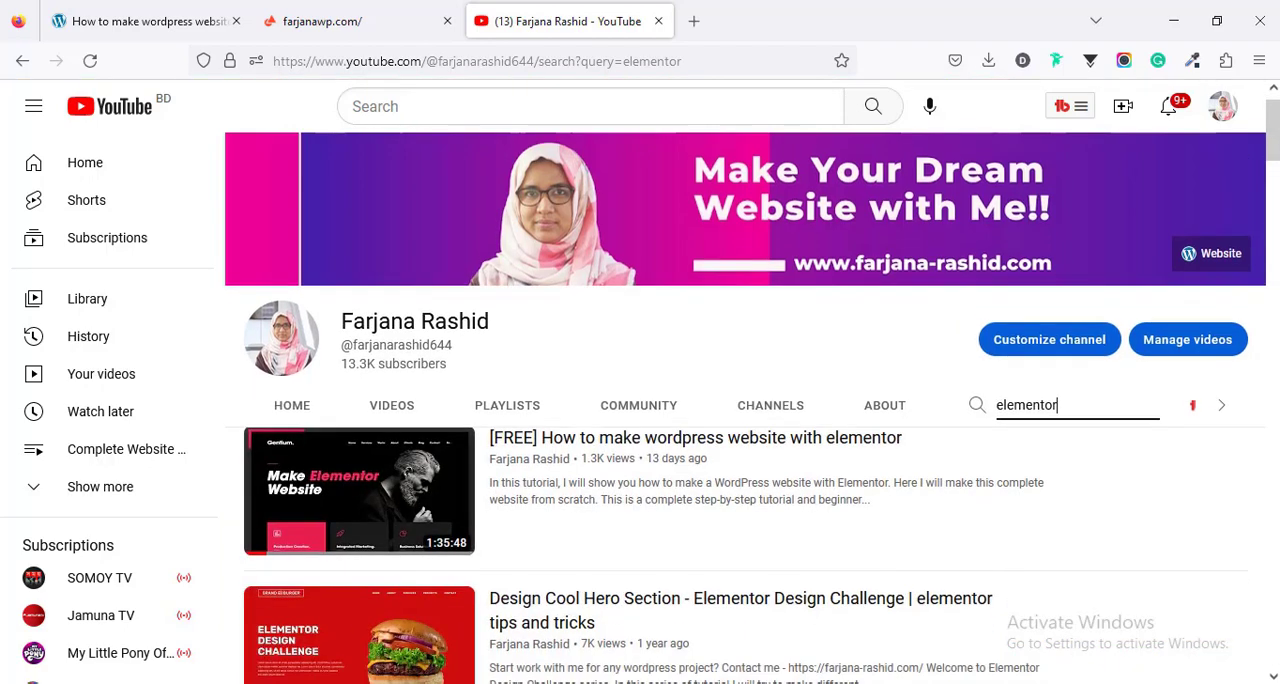
pyautogui.scroll(-7, 745, 410)
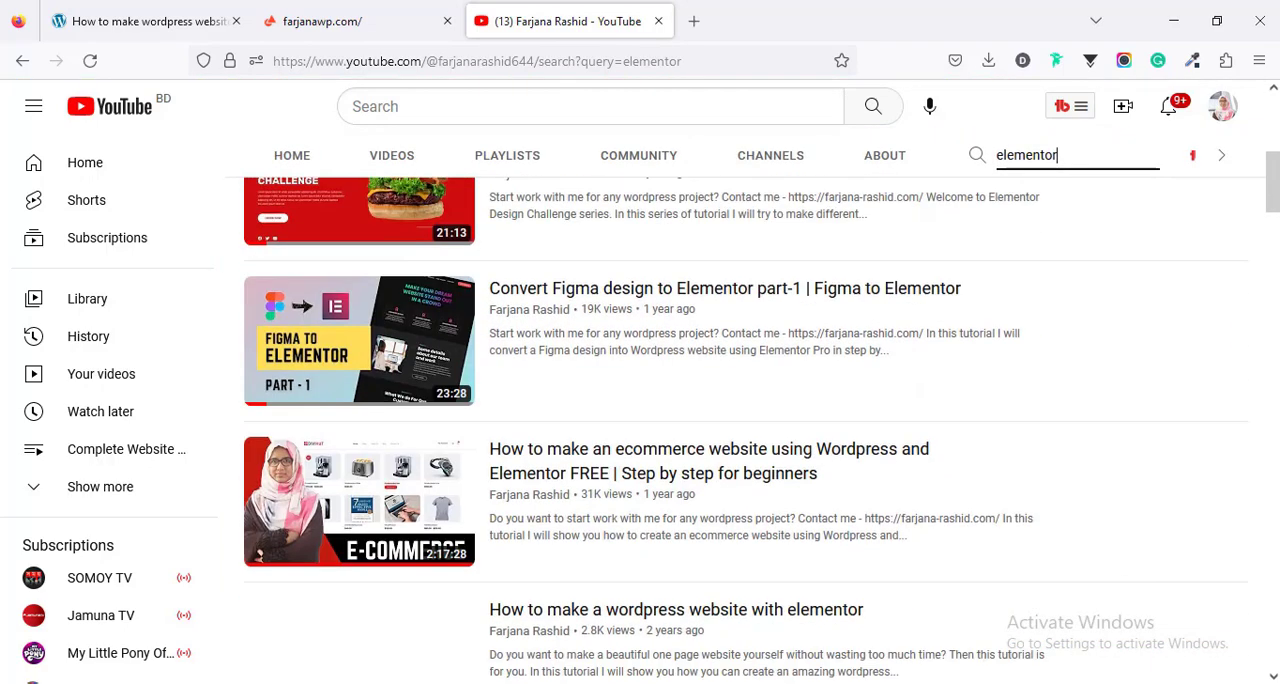
pyautogui.scroll(-2, 745, 430)
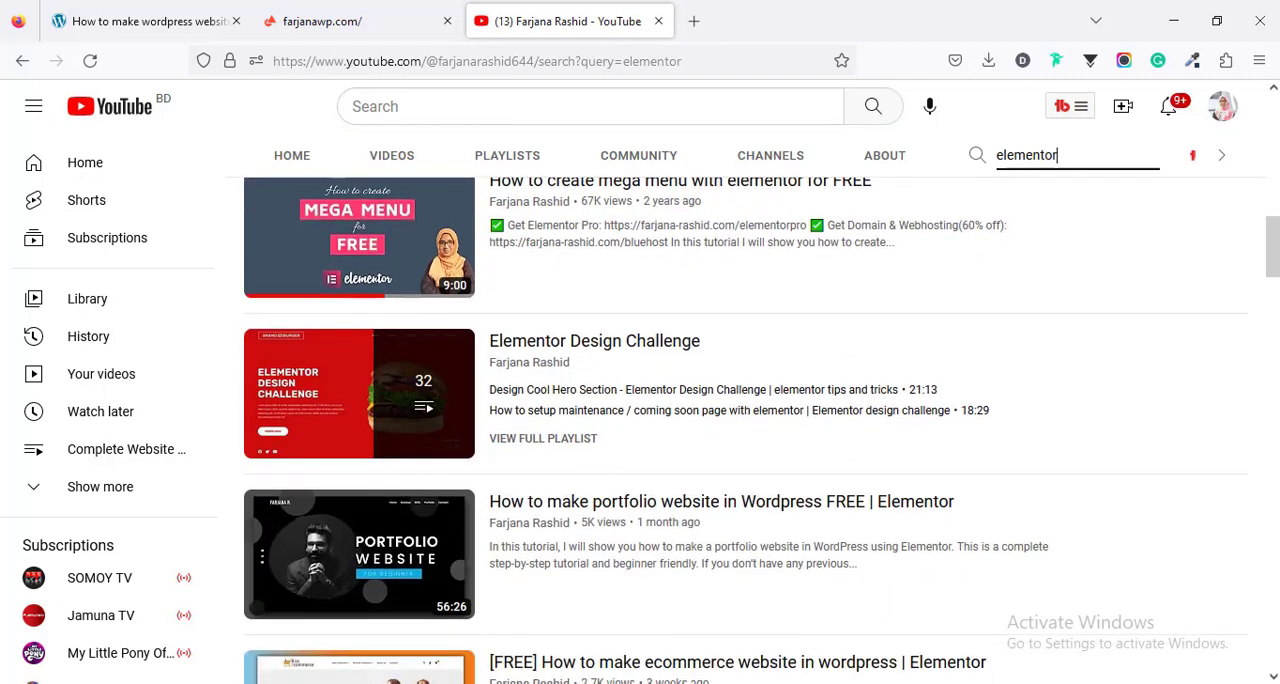
pyautogui.scroll(5, 1272, 207)
pyautogui.moveTo(1272, 207); pyautogui.dragTo(1274, 160)
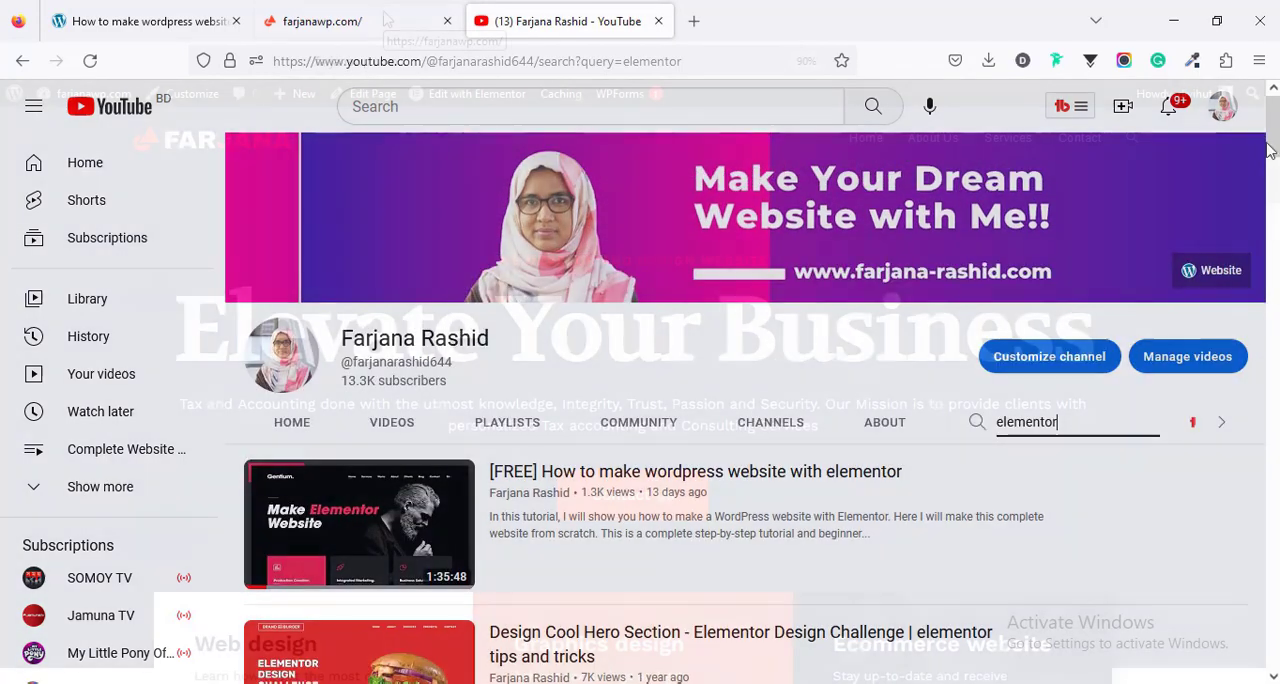
# - Open the Book Now page from the web designer's home page and look through its project inquiry form
pyautogui.click(387, 20)
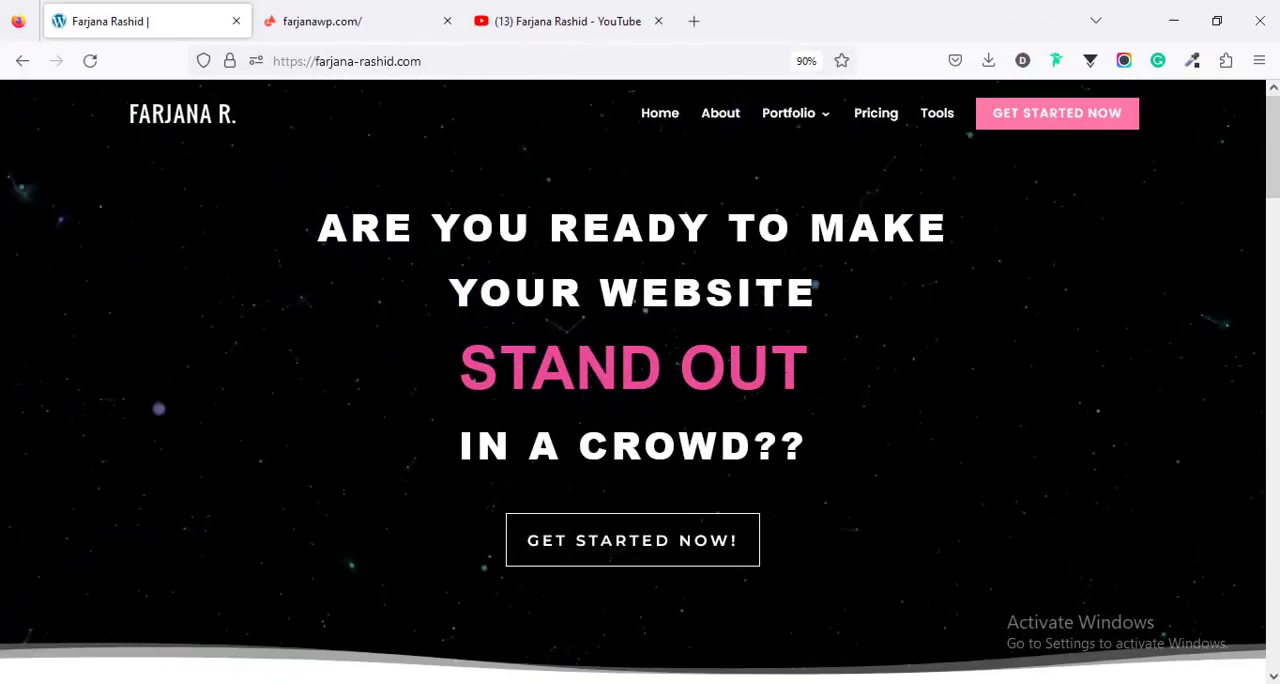
pyautogui.click(714, 554)
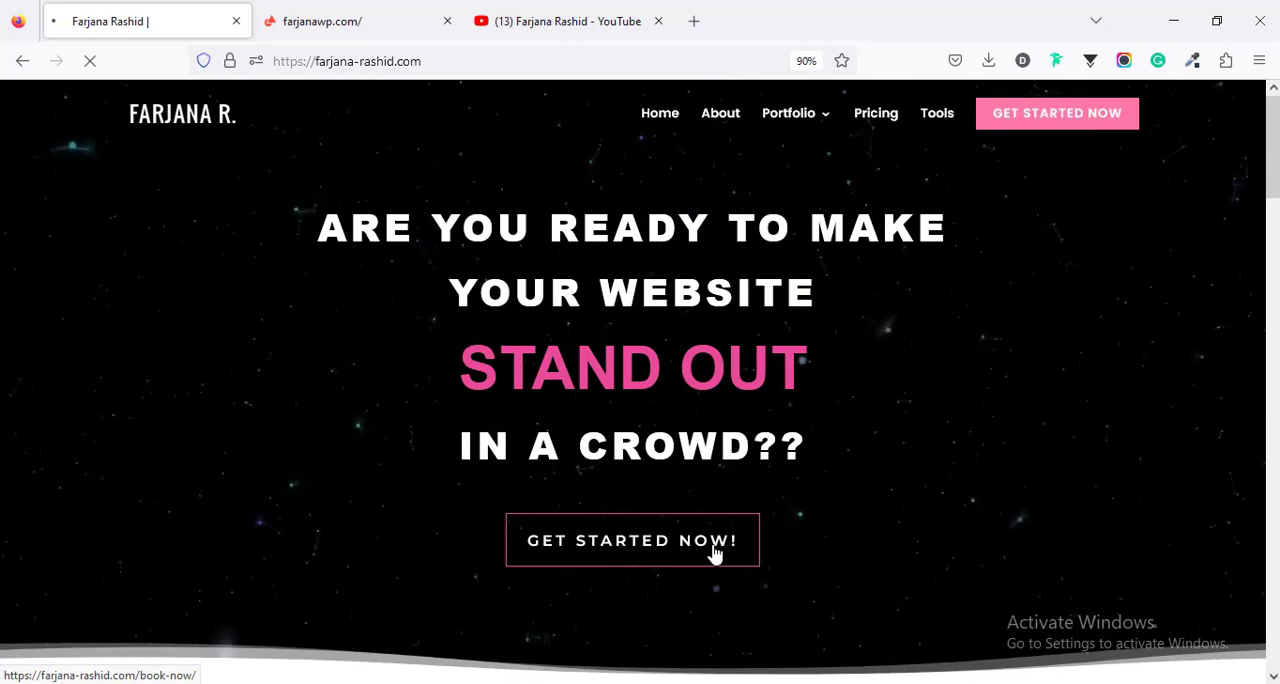
pyautogui.scroll(-5, 714, 554)
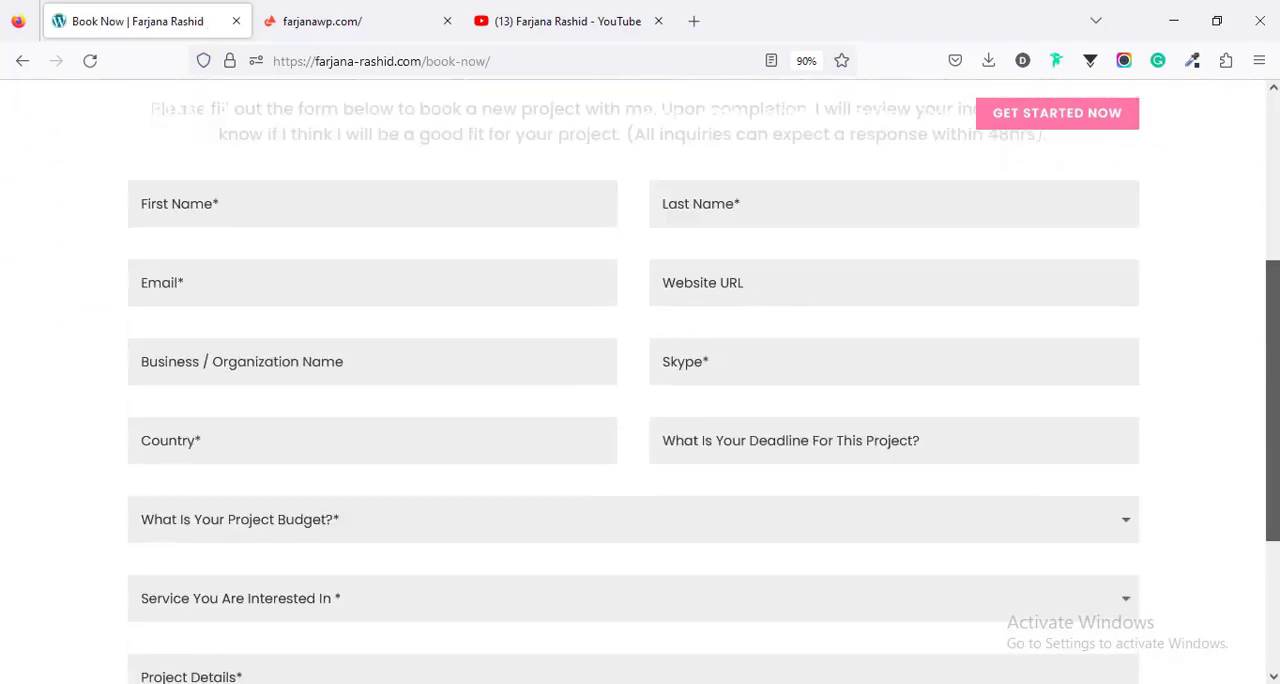